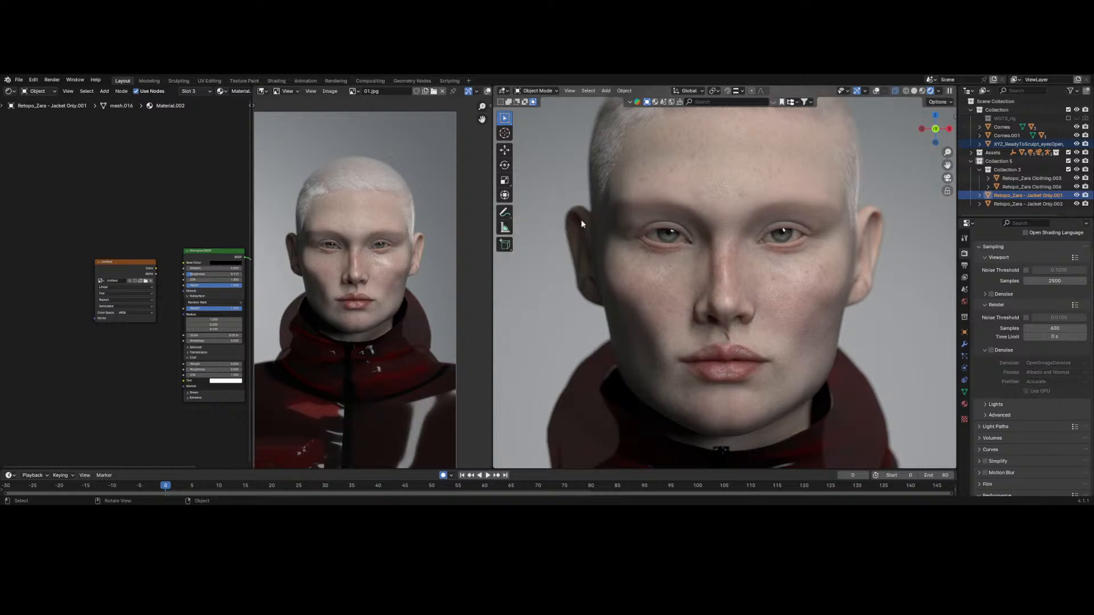
# - Examine the character through the camera and in front view, from the face down to the full outfit
pyautogui.press('KP_0')
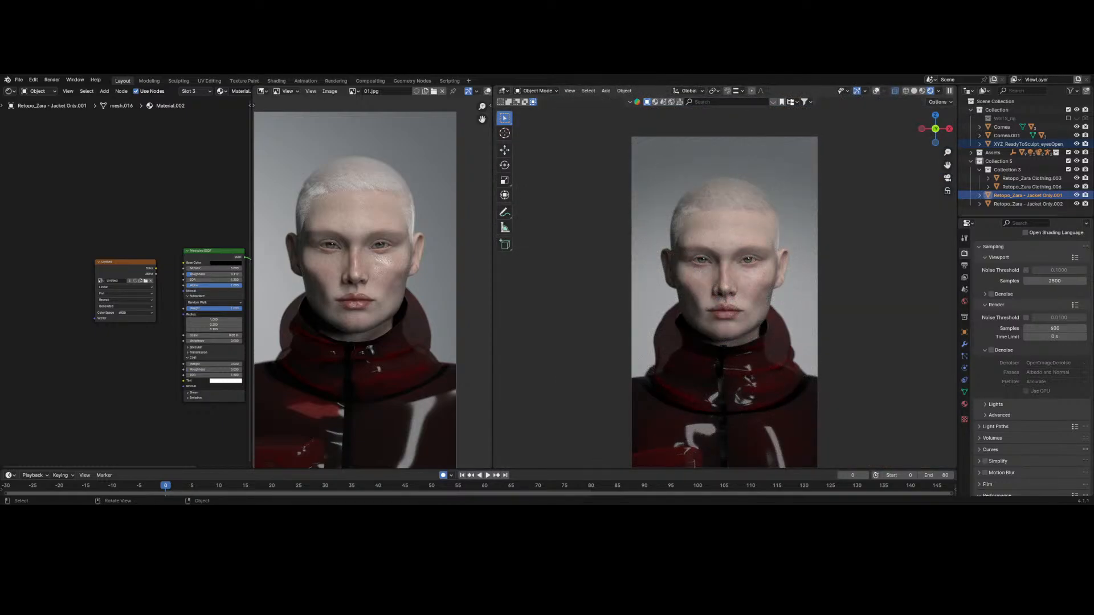
pyautogui.scroll(-3, 637, 275)
pyautogui.scroll(6, 638, 275)
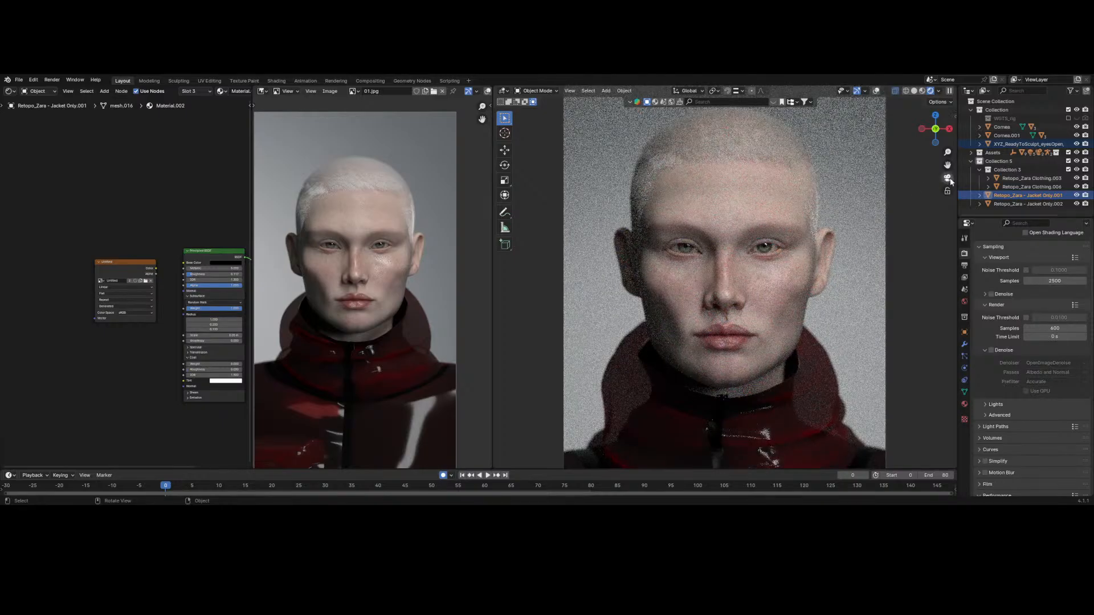
pyautogui.moveTo(947, 165); pyautogui.dragTo(924, 130)
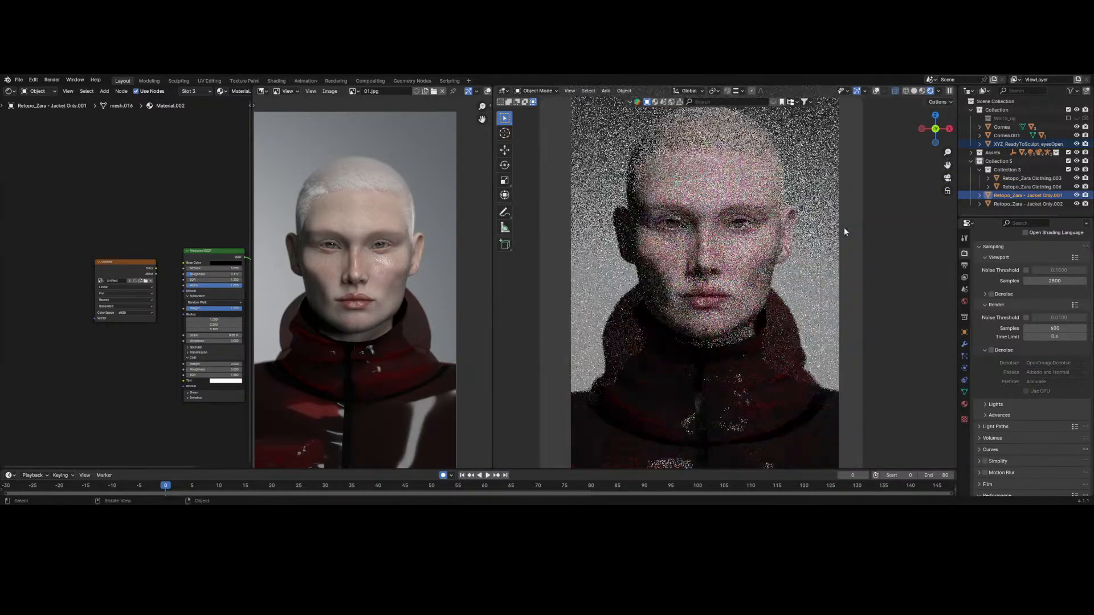
pyautogui.click(943, 133)
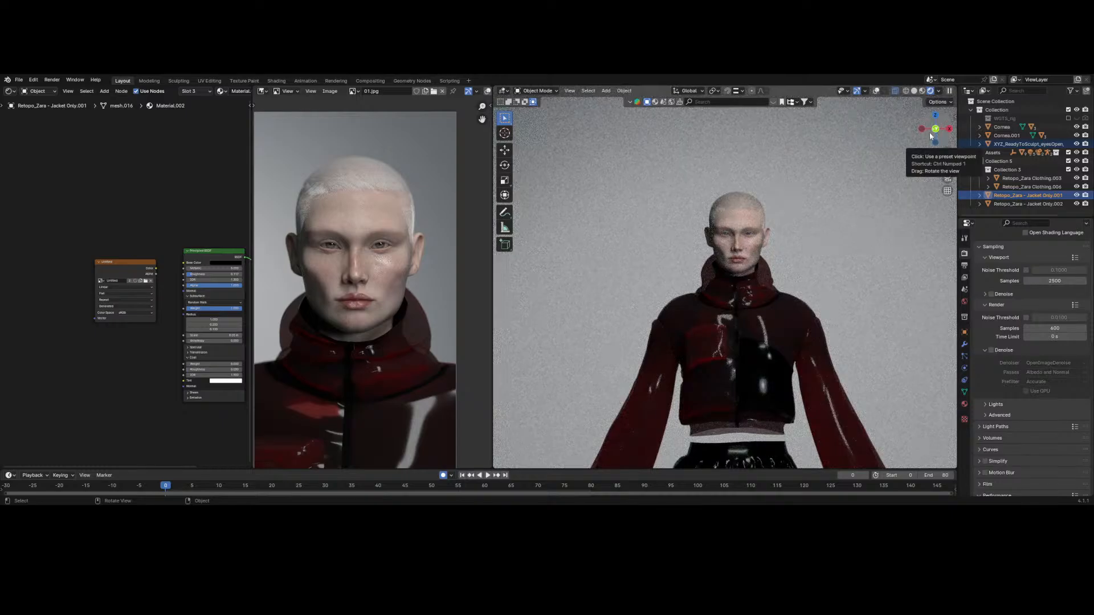
pyautogui.scroll(-5, 779, 200)
pyautogui.scroll(3, 780, 200)
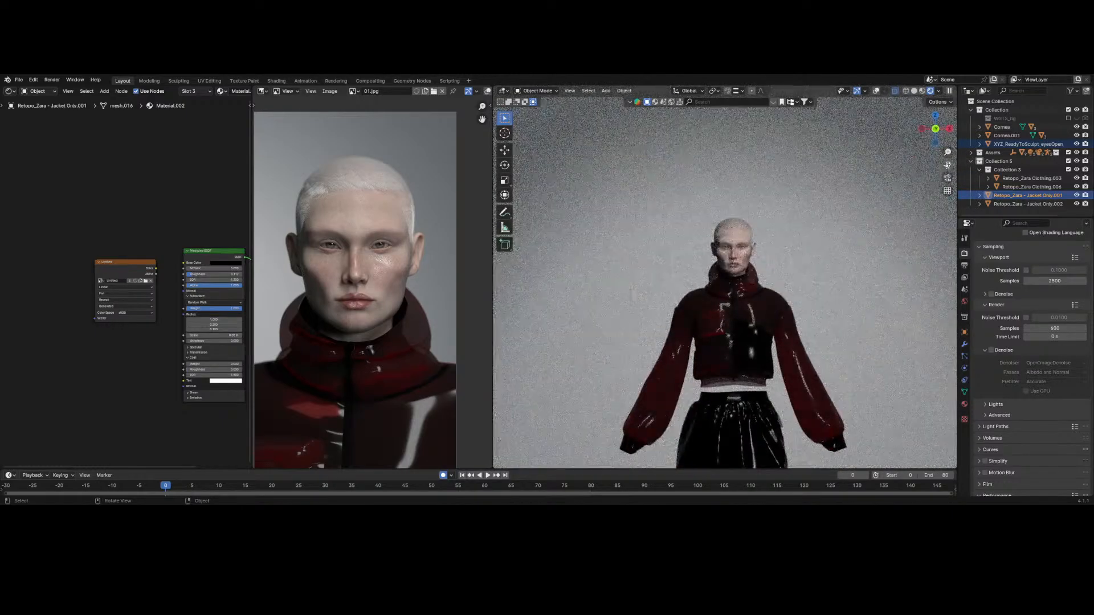
pyautogui.moveTo(947, 166); pyautogui.dragTo(916, 102)
# - Display the cyborg reference picture with the sword and tactical vest in the image editor and frame its figure
pyautogui.click(311, 91)
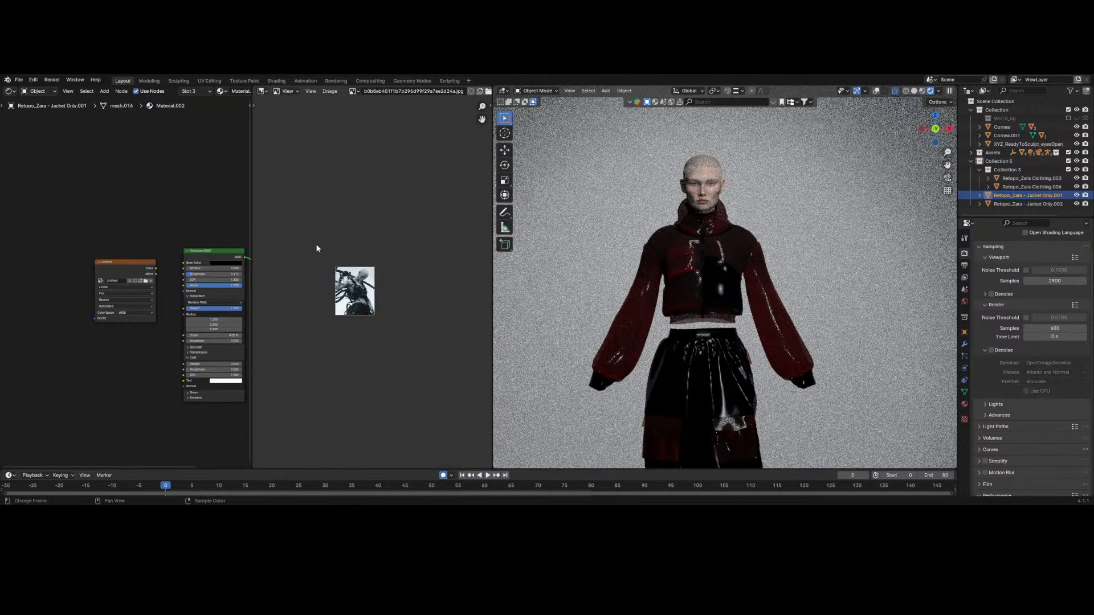
pyautogui.scroll(6, 326, 285)
pyautogui.moveTo(334, 317); pyautogui.dragTo(444, 294, button='middle')
pyautogui.scroll(5, 715, 297)
pyautogui.scroll(-4, 715, 298)
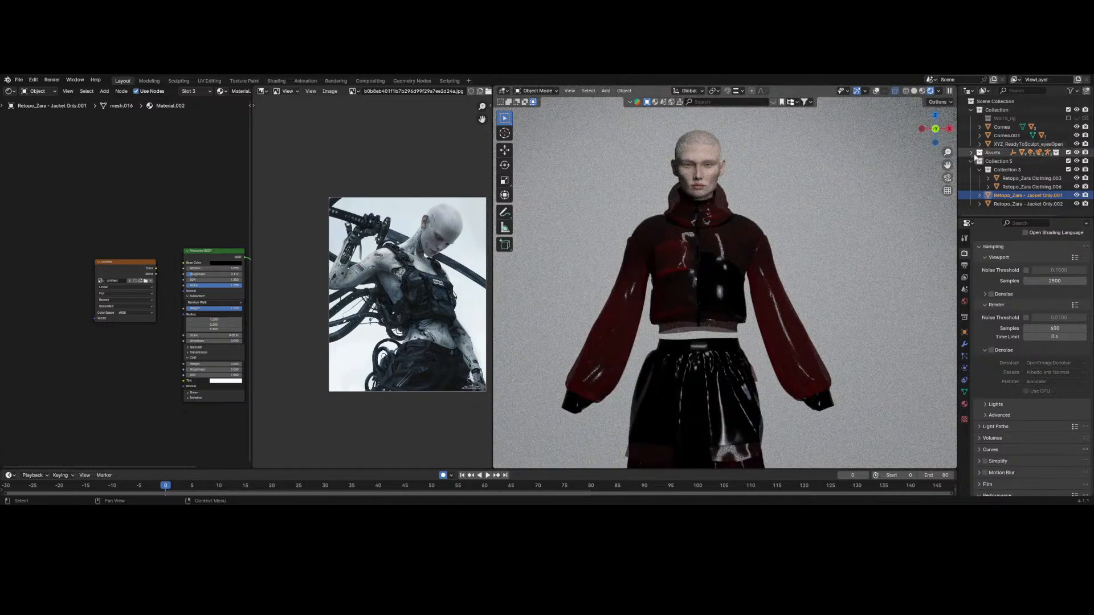
# - Examine the character's red jacket and black trousers at full-body and close range beside the cyborg reference
pyautogui.moveTo(947, 165); pyautogui.dragTo(951, 178)
pyautogui.scroll(-7, 598, 208)
pyautogui.scroll(7, 688, 235)
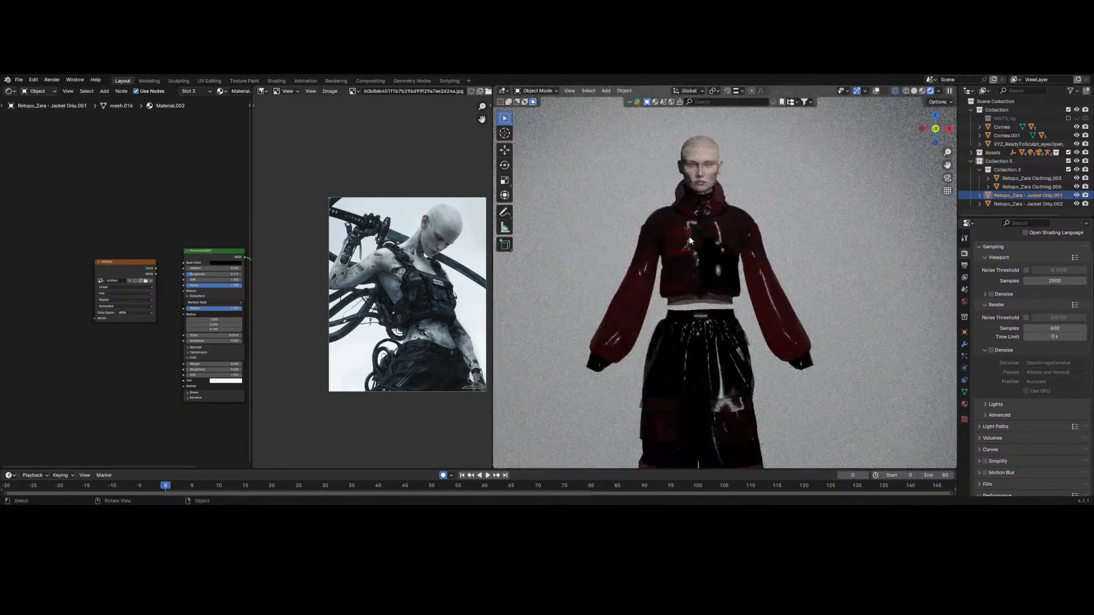
pyautogui.scroll(3, 689, 236)
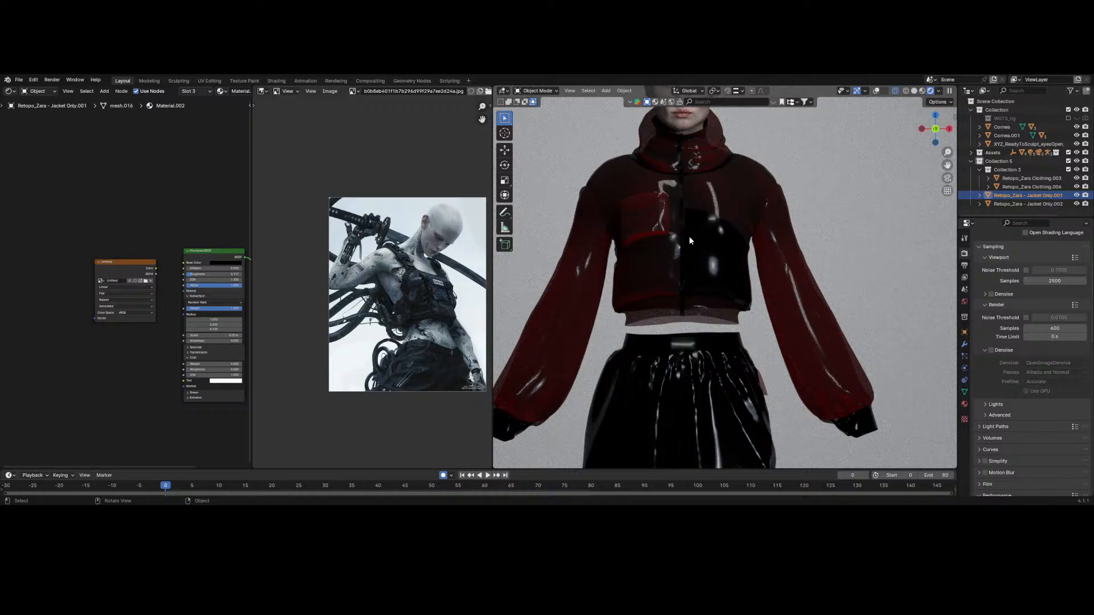
pyautogui.scroll(-4, 689, 236)
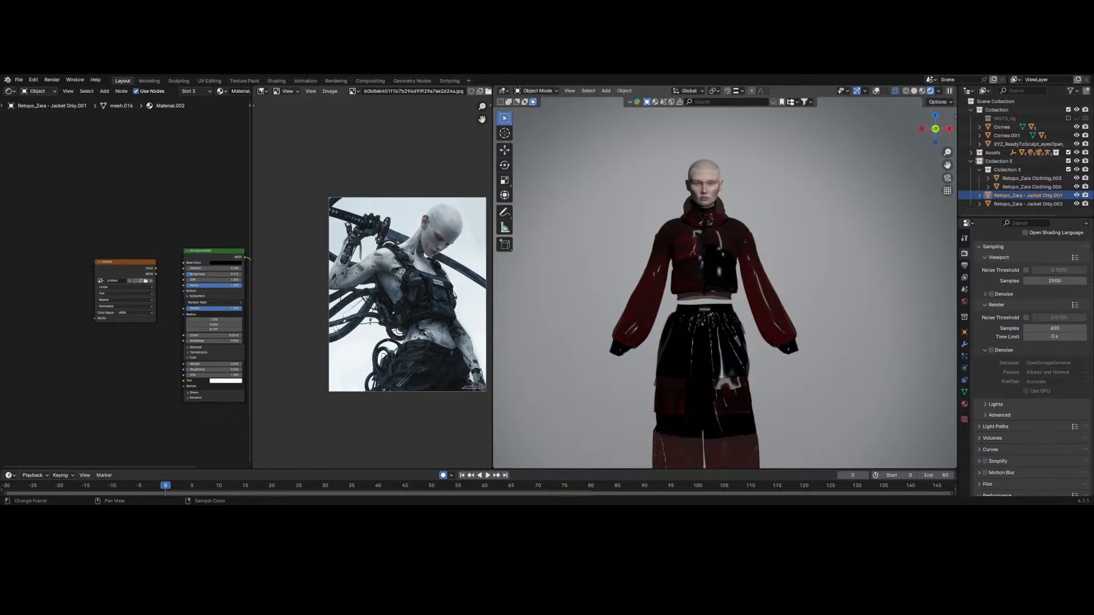
pyautogui.scroll(4, 383, 332)
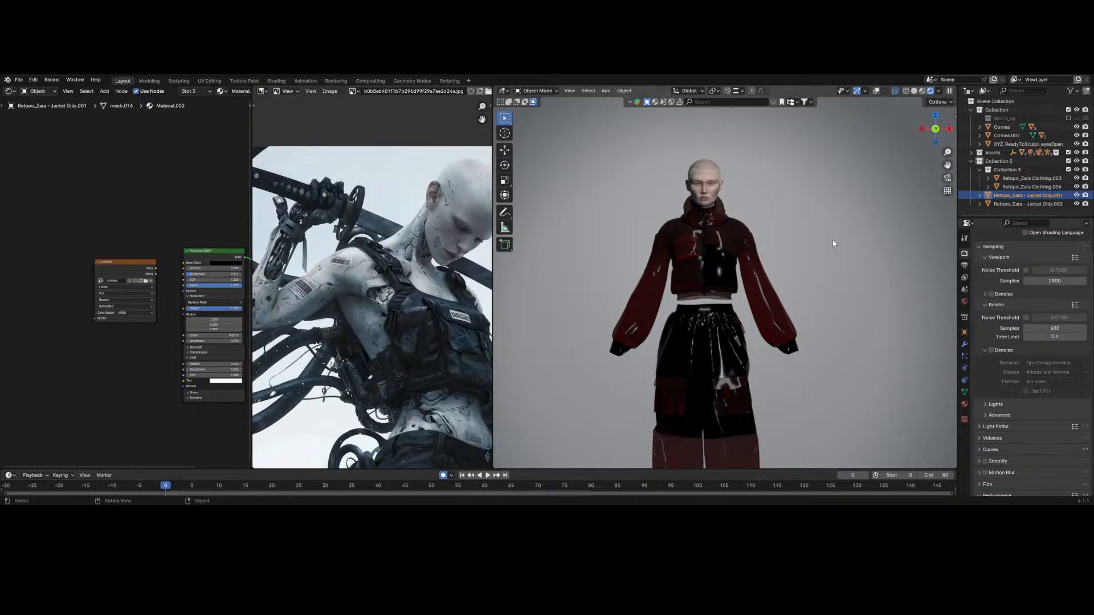
pyautogui.scroll(2, 830, 239)
pyautogui.scroll(-4, 711, 244)
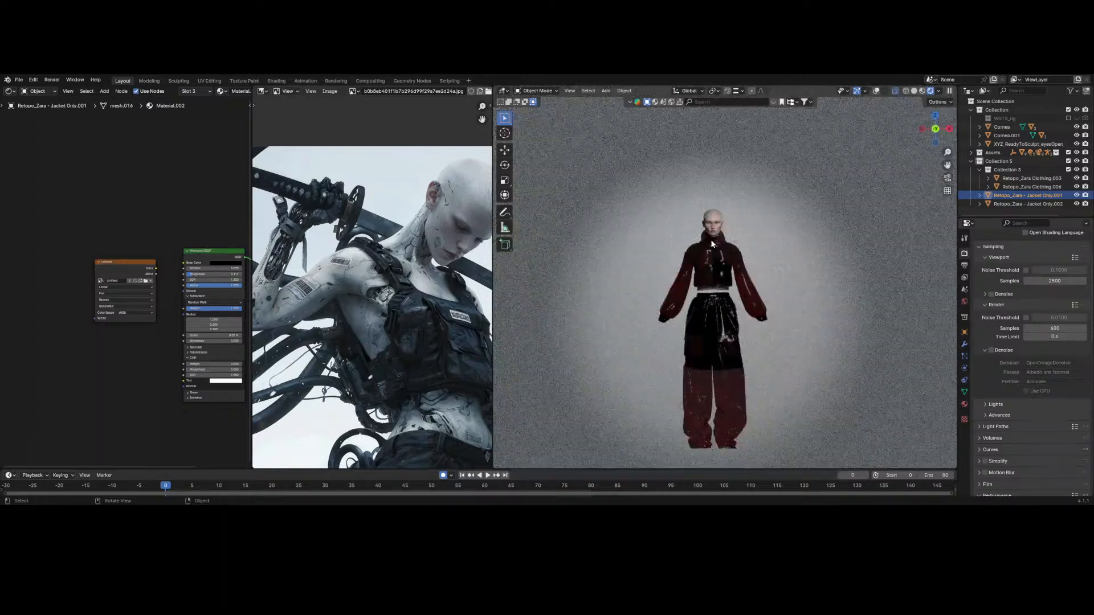
pyautogui.scroll(-2, 712, 244)
pyautogui.scroll(5, 695, 254)
pyautogui.scroll(3, 694, 253)
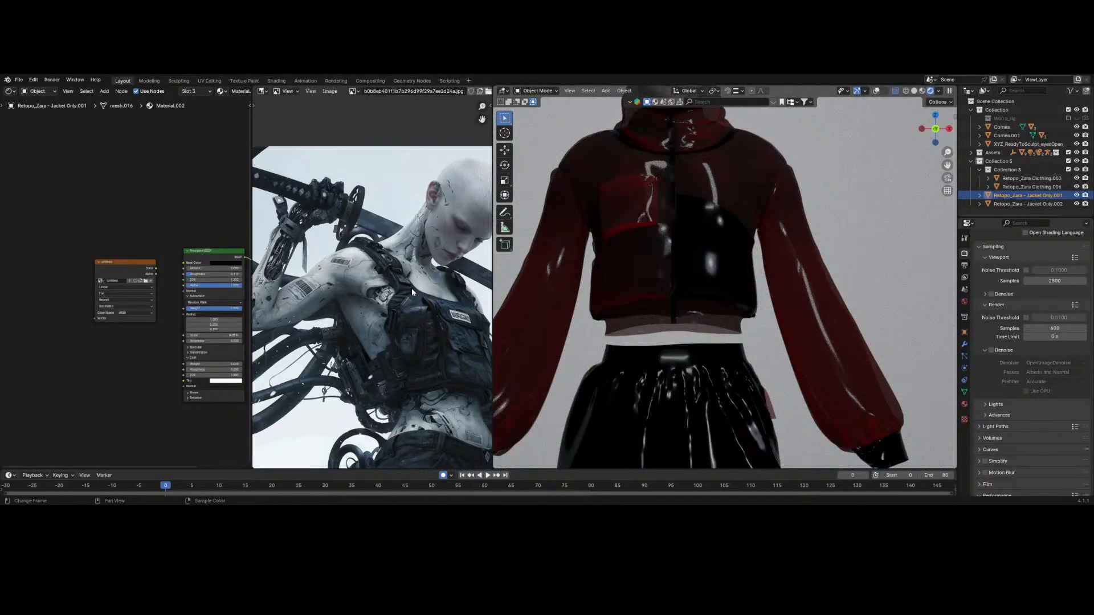
pyautogui.scroll(-2, 412, 289)
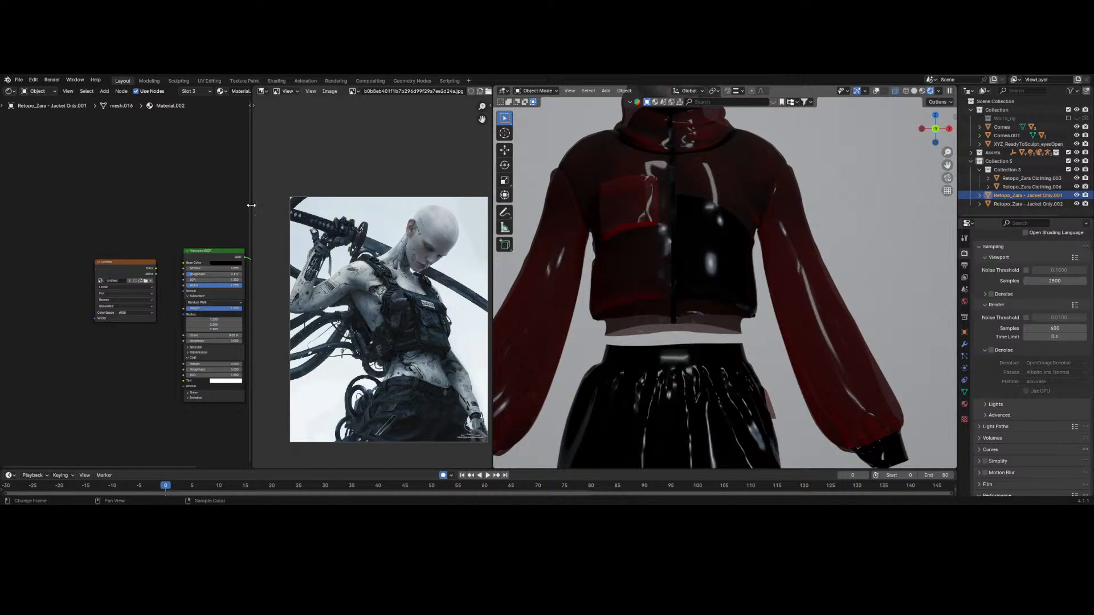
# - Widen the image editor over the node editor and reframe the cyborg reference in it
pyautogui.moveTo(251, 219); pyautogui.dragTo(150, 219)
pyautogui.moveTo(285, 311); pyautogui.dragTo(290, 305, button='middle')
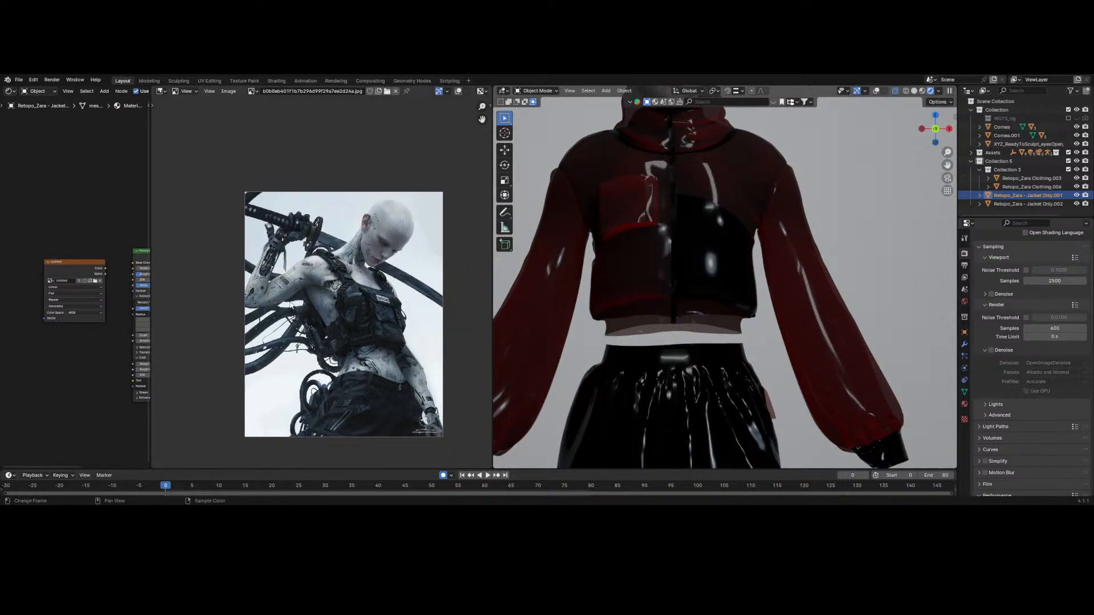
pyautogui.moveTo(424, 370); pyautogui.dragTo(423, 385, button='middle')
pyautogui.scroll(2, 280, 243)
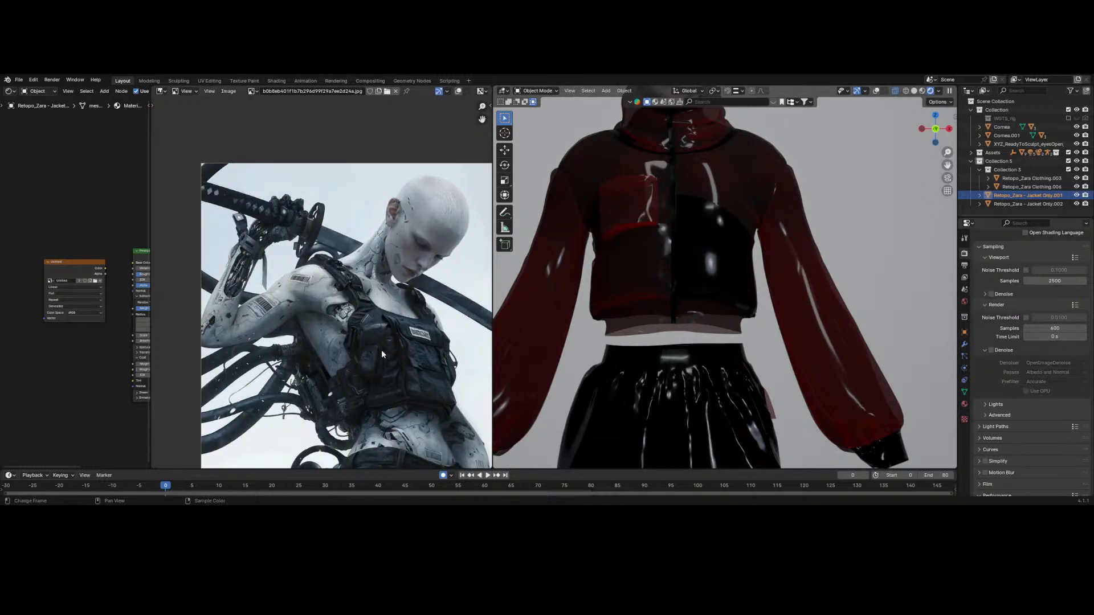
# - Inspect the reference's barcode markings, cracked neck panels, shoulder mechanics and vest alongside the character's head and collar
pyautogui.scroll(-5, 381, 350)
pyautogui.scroll(5, 381, 350)
pyautogui.scroll(-3, 753, 211)
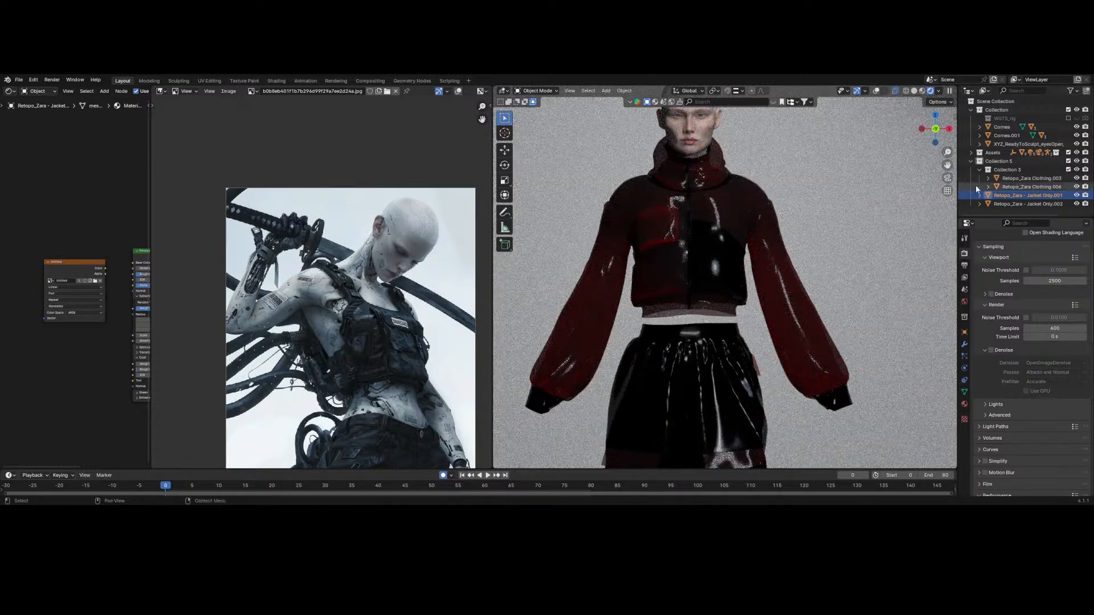
pyautogui.scroll(5, 630, 241)
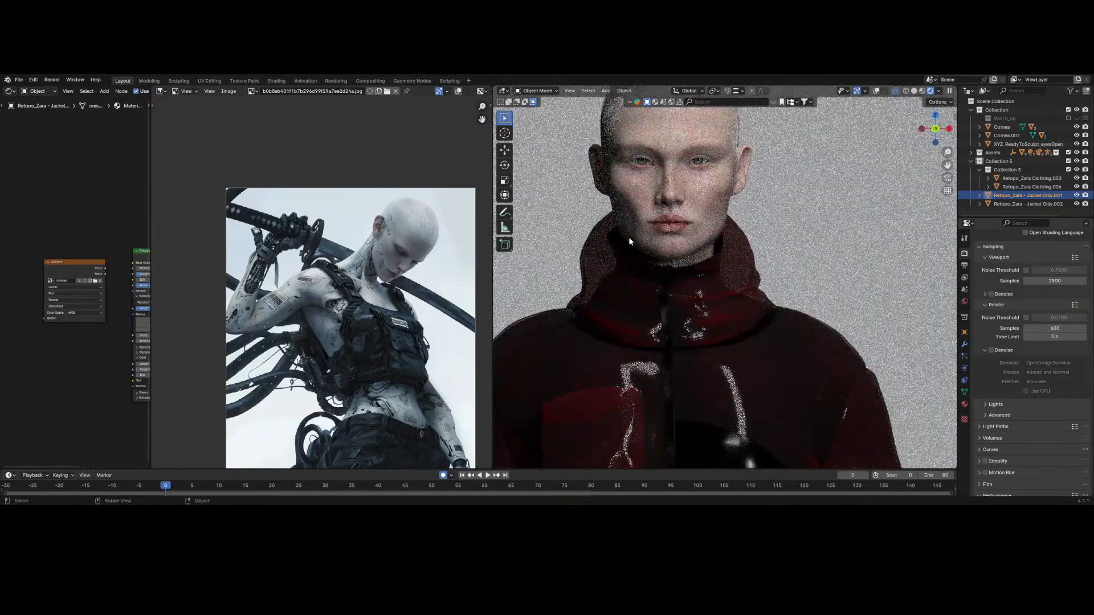
pyautogui.scroll(4, 434, 227)
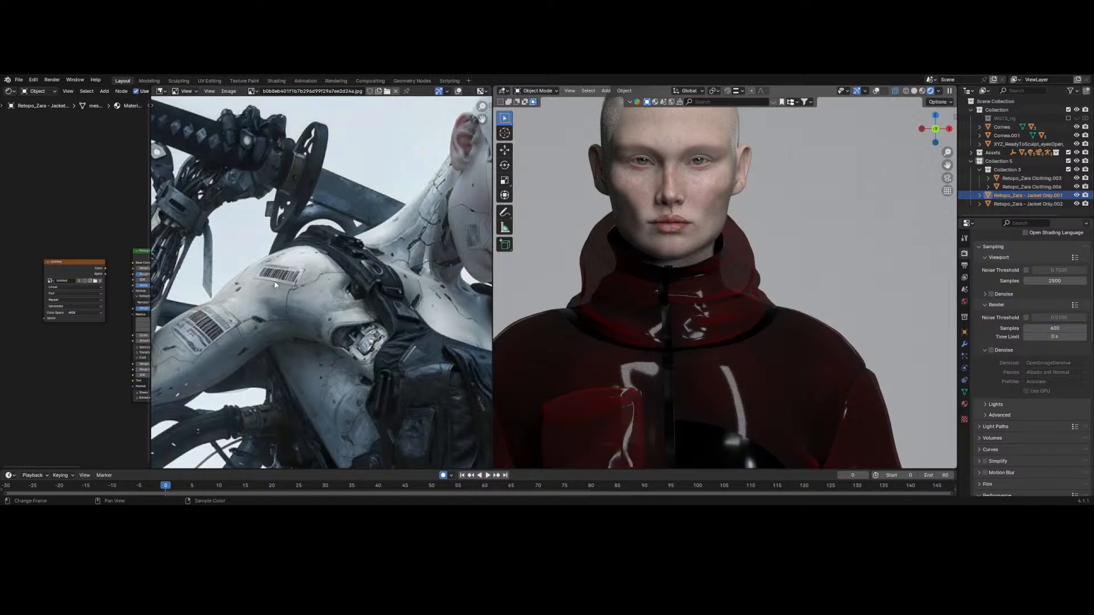
pyautogui.scroll(1, 344, 278)
pyautogui.moveTo(365, 268); pyautogui.dragTo(255, 389, button='middle')
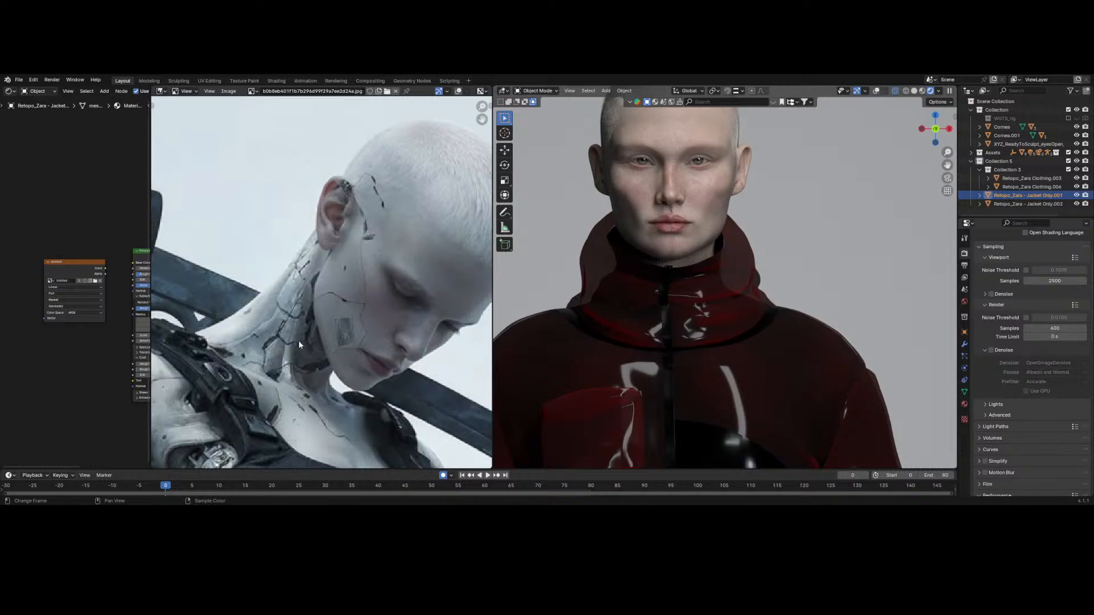
pyautogui.scroll(-4, 298, 345)
pyautogui.scroll(1, 335, 239)
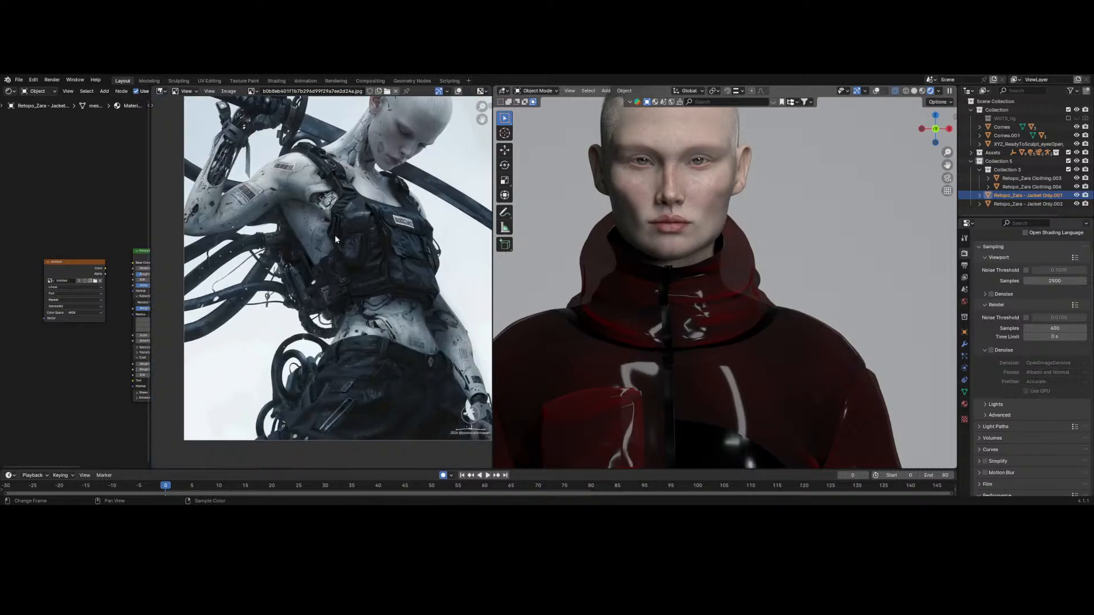
pyautogui.scroll(2, 336, 234)
pyautogui.scroll(-3, 336, 235)
pyautogui.scroll(4, 339, 279)
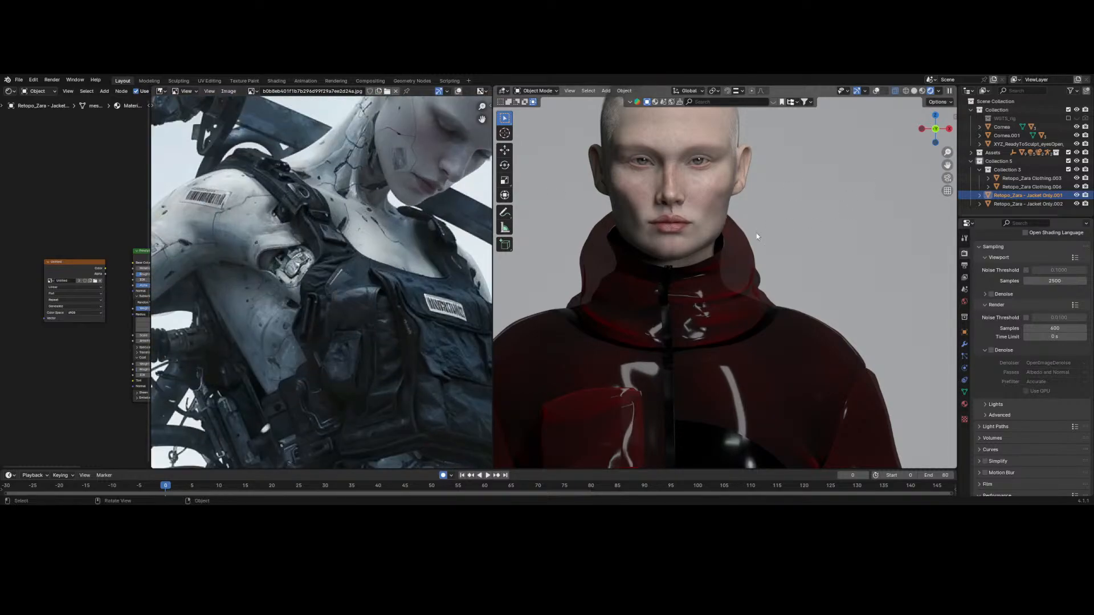
# - Compare the character's head, collar and jacket at several distances with the reference's head and neck details
pyautogui.scroll(-4, 710, 228)
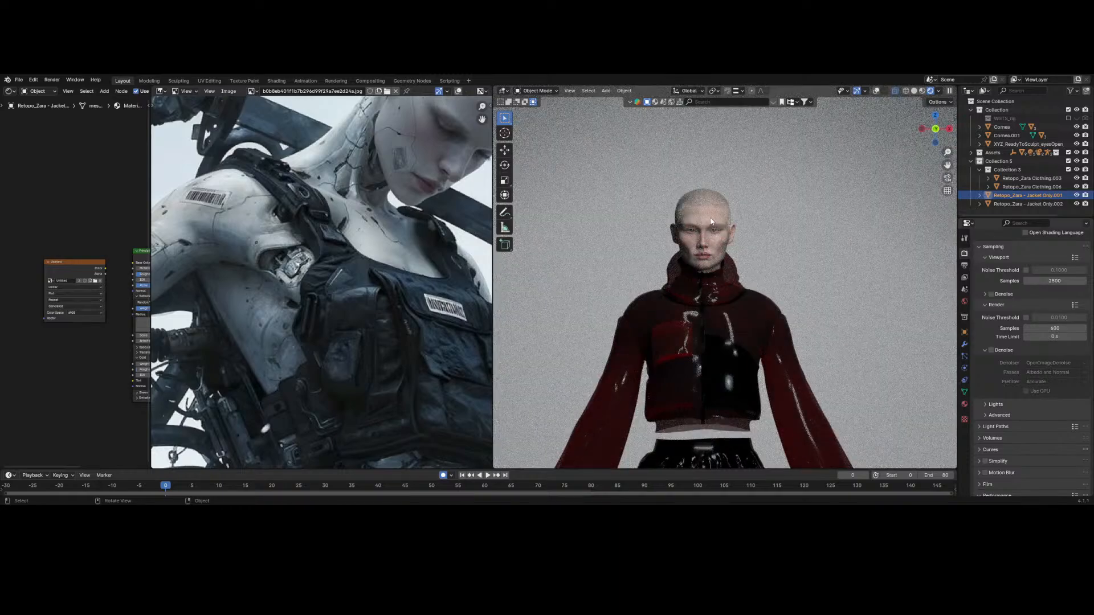
pyautogui.scroll(-1, 710, 228)
pyautogui.scroll(1, 709, 227)
pyautogui.scroll(-6, 729, 227)
pyautogui.scroll(6, 729, 232)
pyautogui.moveTo(288, 180); pyautogui.dragTo(272, 247, button='middle')
pyautogui.scroll(3, 629, 242)
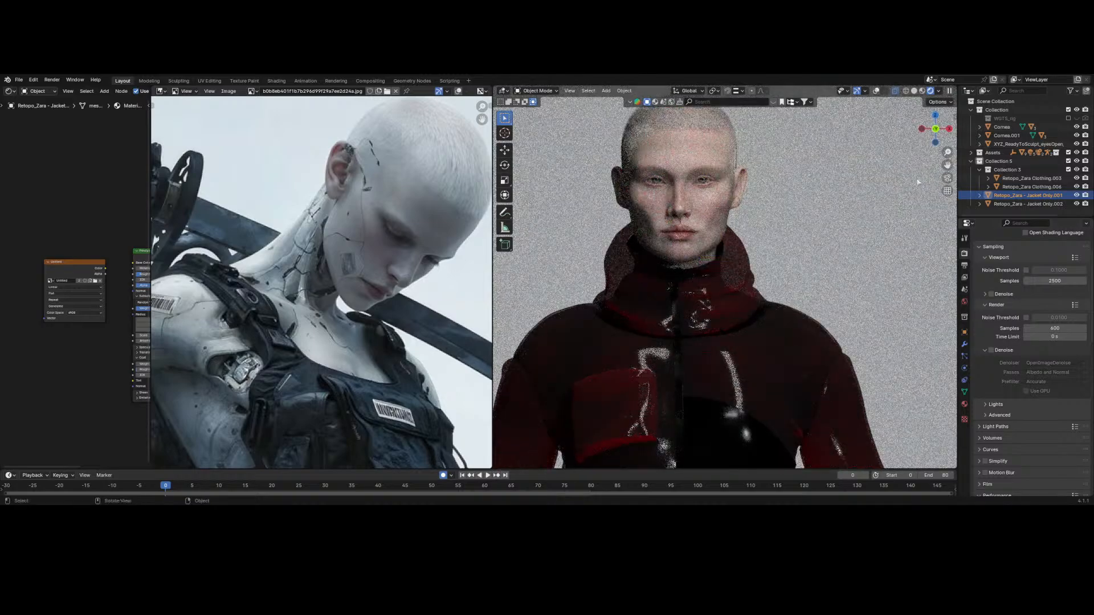
pyautogui.scroll(-7, 629, 243)
pyautogui.scroll(8, 751, 333)
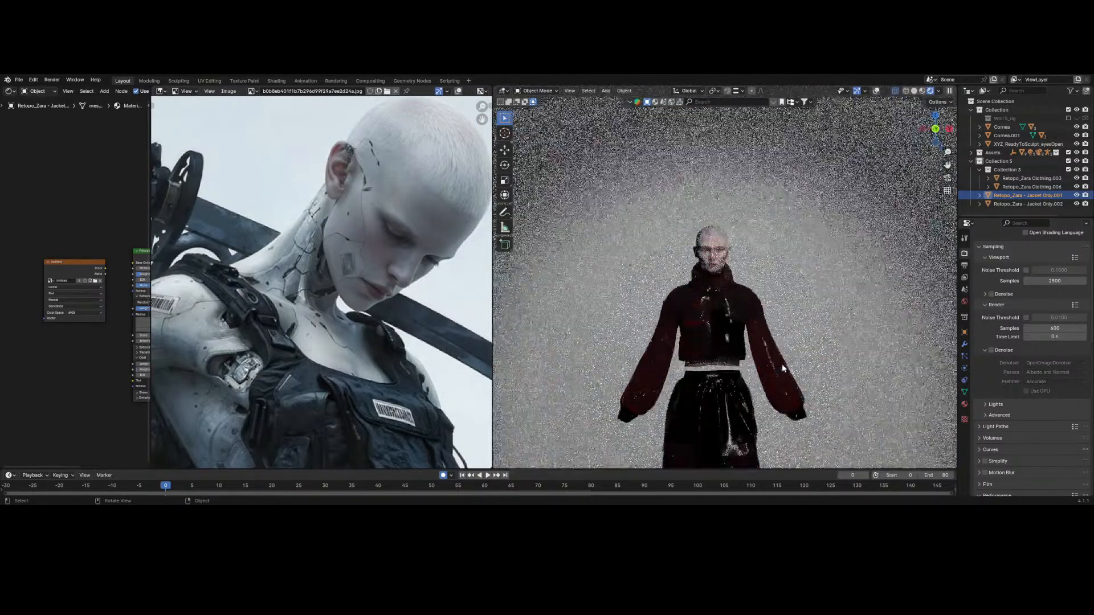
pyautogui.scroll(3, 750, 297)
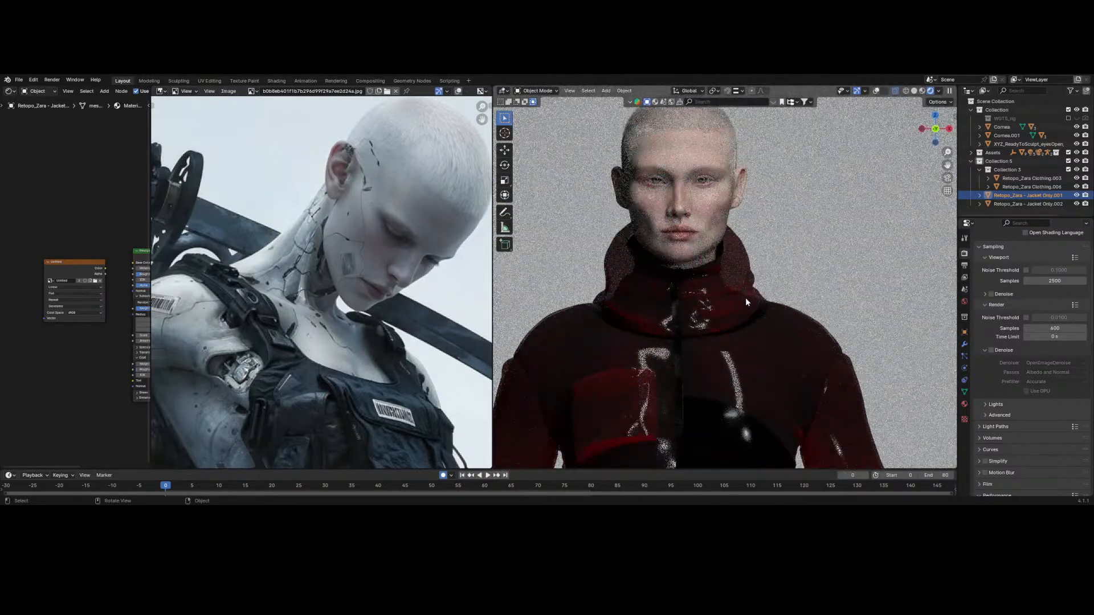
pyautogui.moveTo(947, 165); pyautogui.dragTo(963, 203)
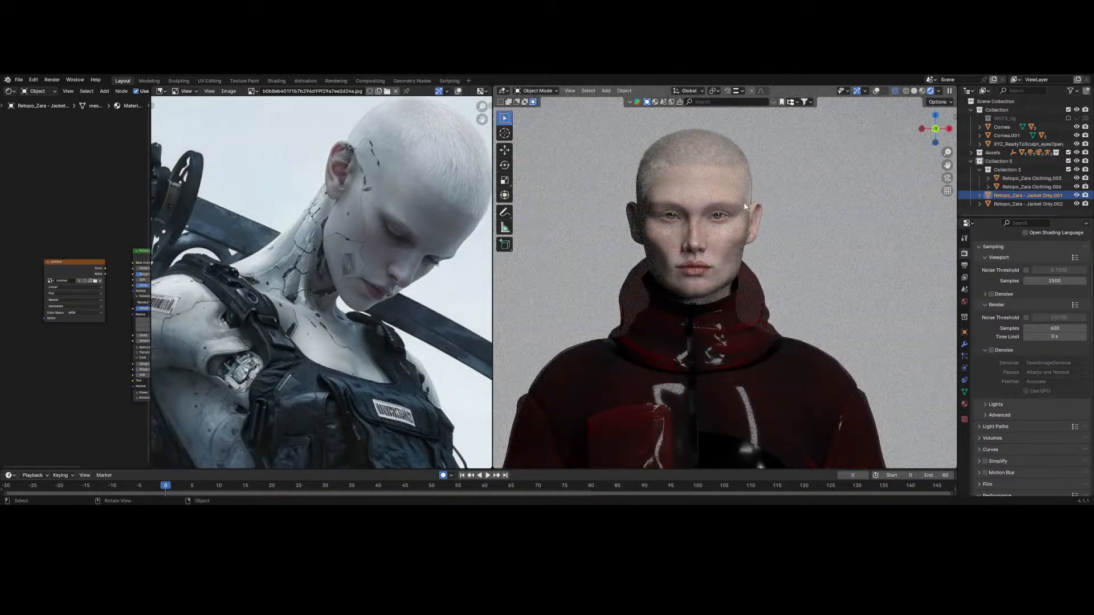
pyautogui.scroll(3, 744, 202)
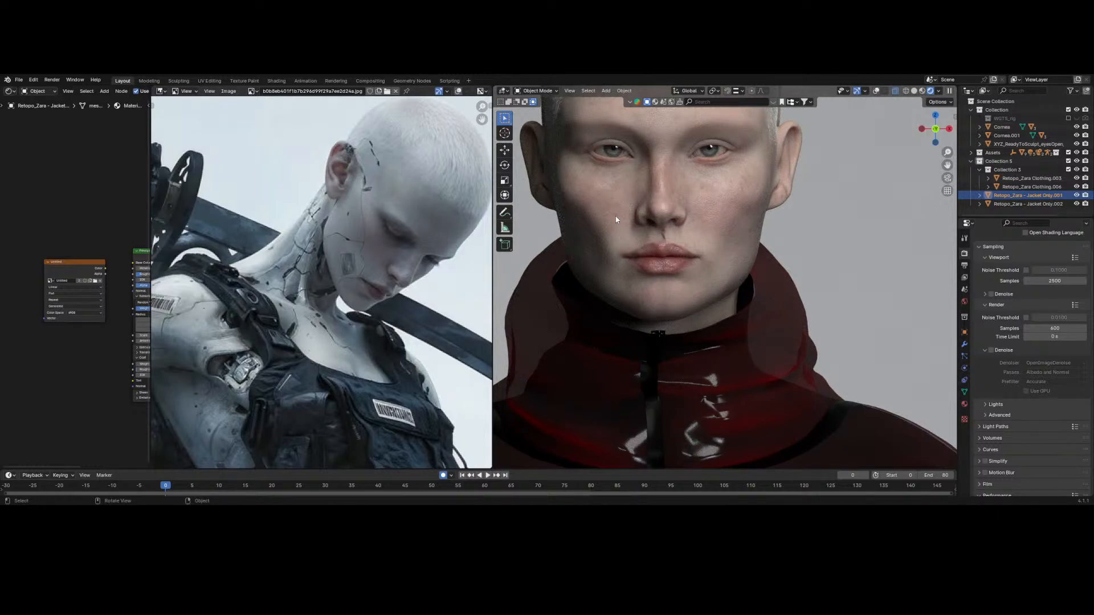
pyautogui.scroll(-3, 616, 231)
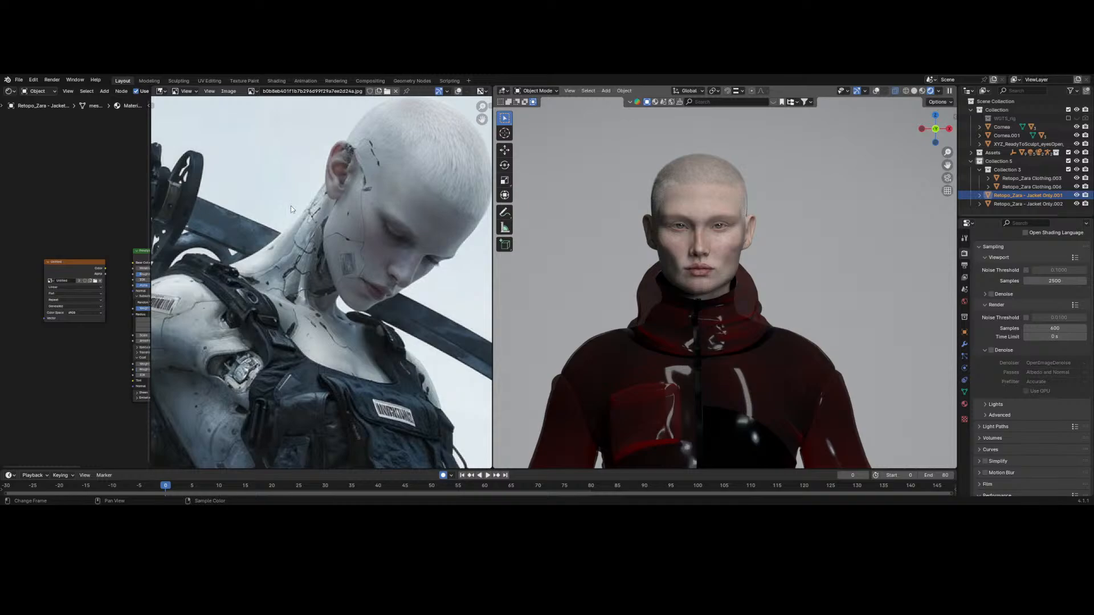
# - Review the whole cyborg reference against the character's face and glossy collar
pyautogui.scroll(-5, 350, 241)
pyautogui.scroll(5, 337, 304)
pyautogui.moveTo(438, 193); pyautogui.dragTo(406, 235, button='middle')
pyautogui.moveTo(322, 376); pyautogui.dragTo(372, 297, button='middle')
pyautogui.scroll(4, 669, 337)
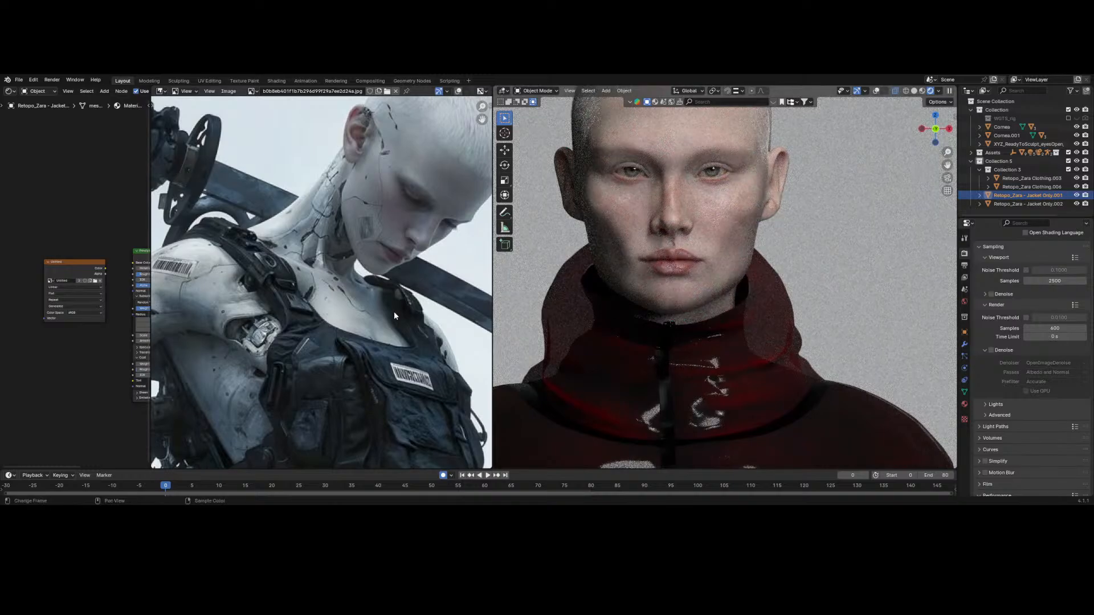
pyautogui.scroll(-5, 631, 370)
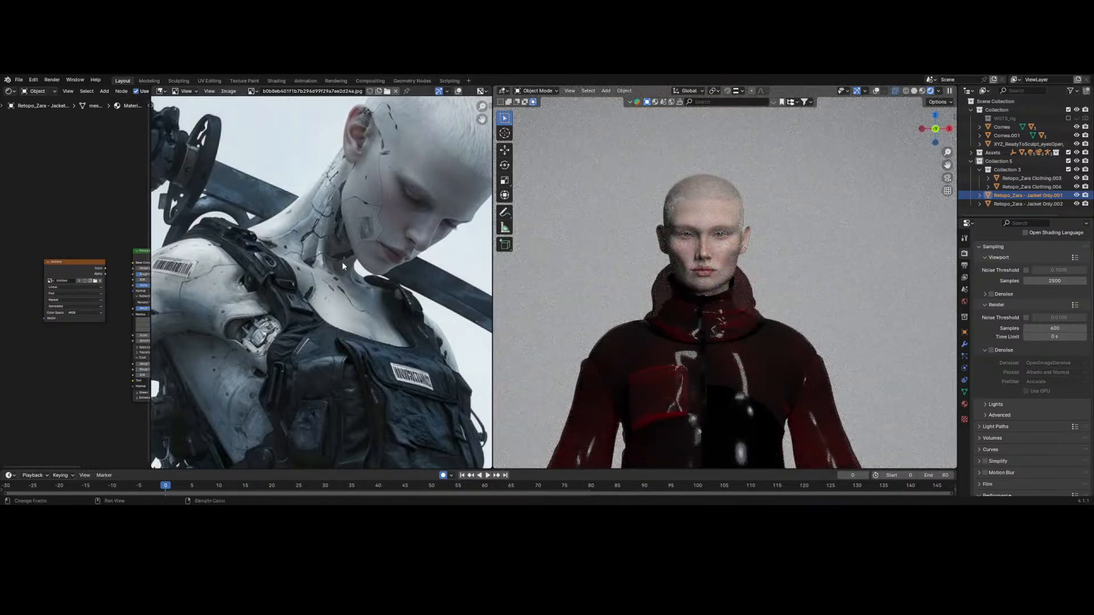
pyautogui.scroll(-4, 342, 263)
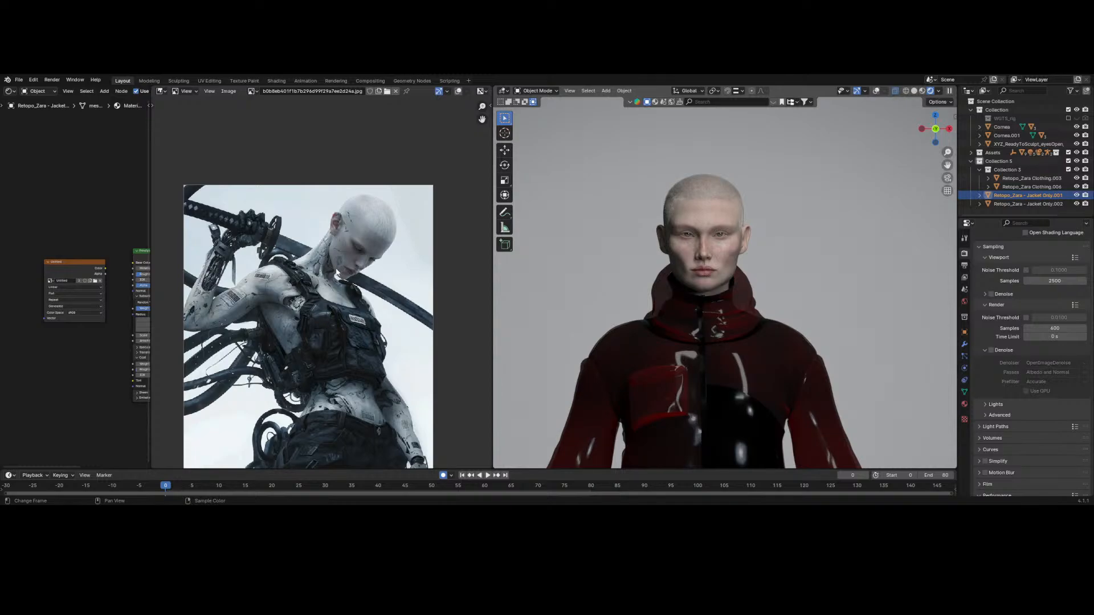
pyautogui.scroll(5, 664, 333)
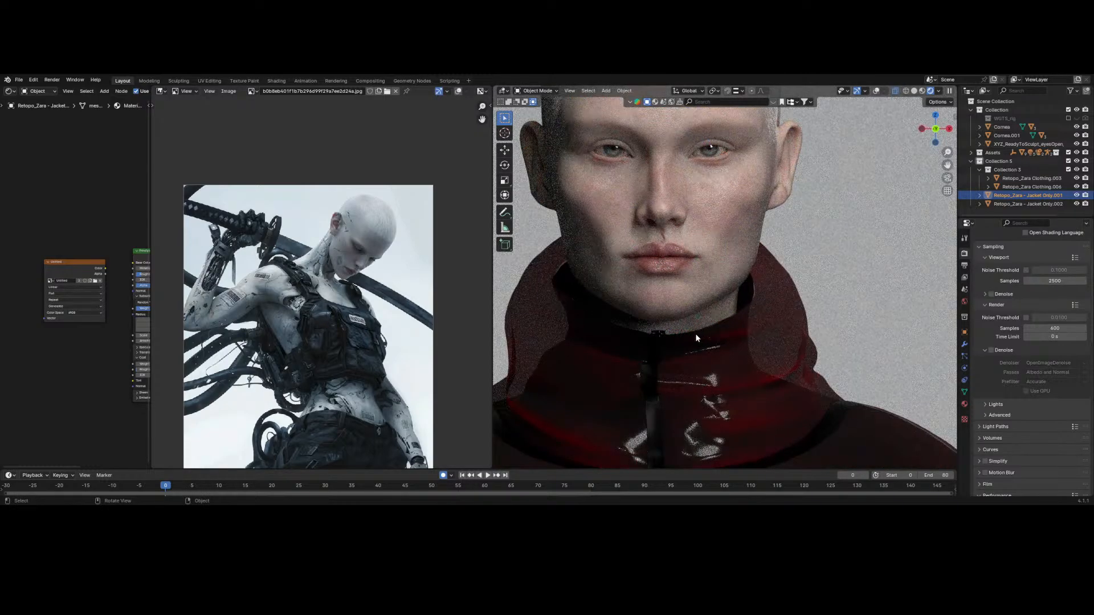
pyautogui.scroll(-3, 695, 338)
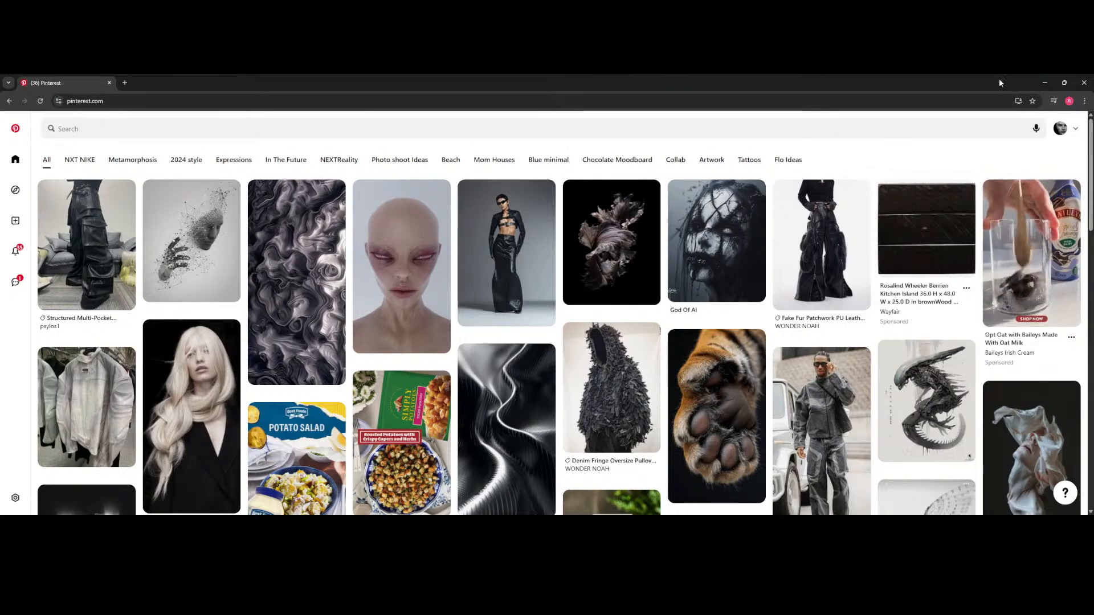
# - Go to the account's saved boards on Pinterest and take a quick look into the NXT NIKE board
pyautogui.click(1075, 128)
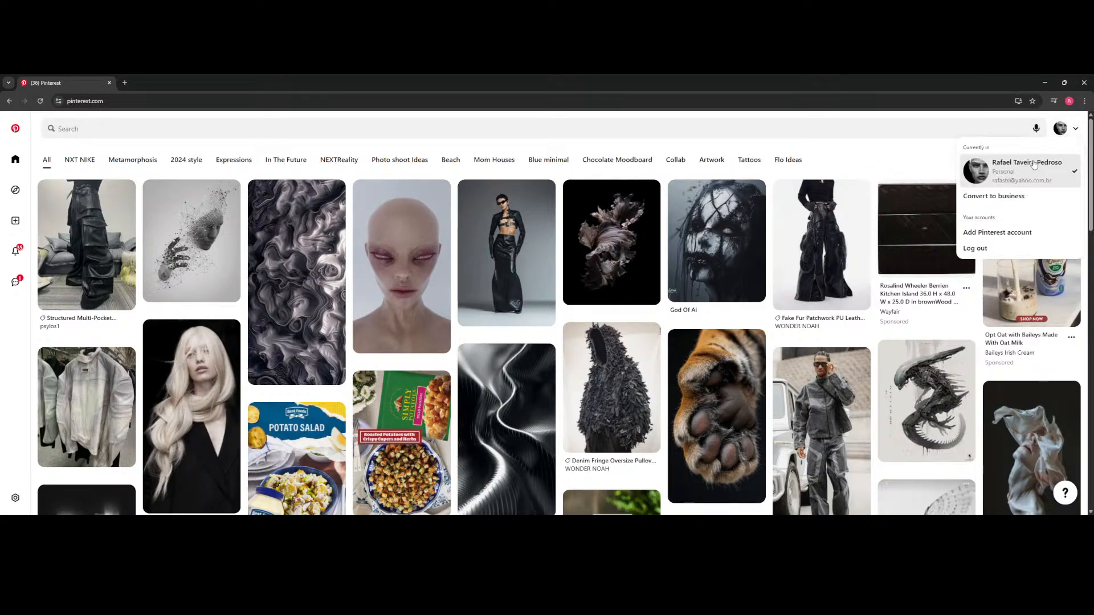
pyautogui.click(939, 167)
pyautogui.click(1064, 132)
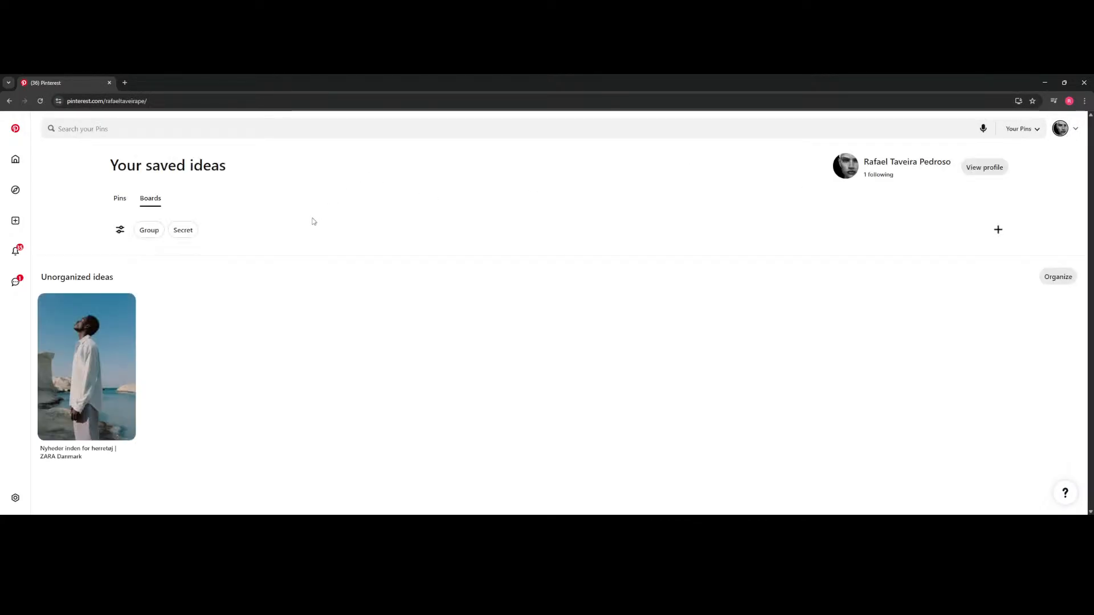
pyautogui.click(60, 299)
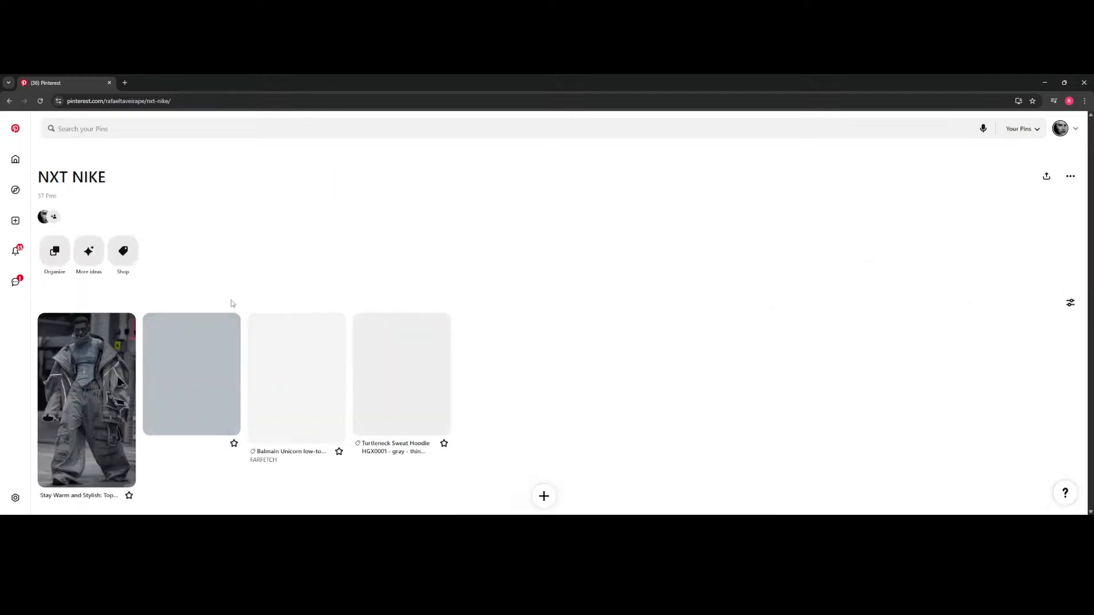
pyautogui.hotkey('alt', 'Left')
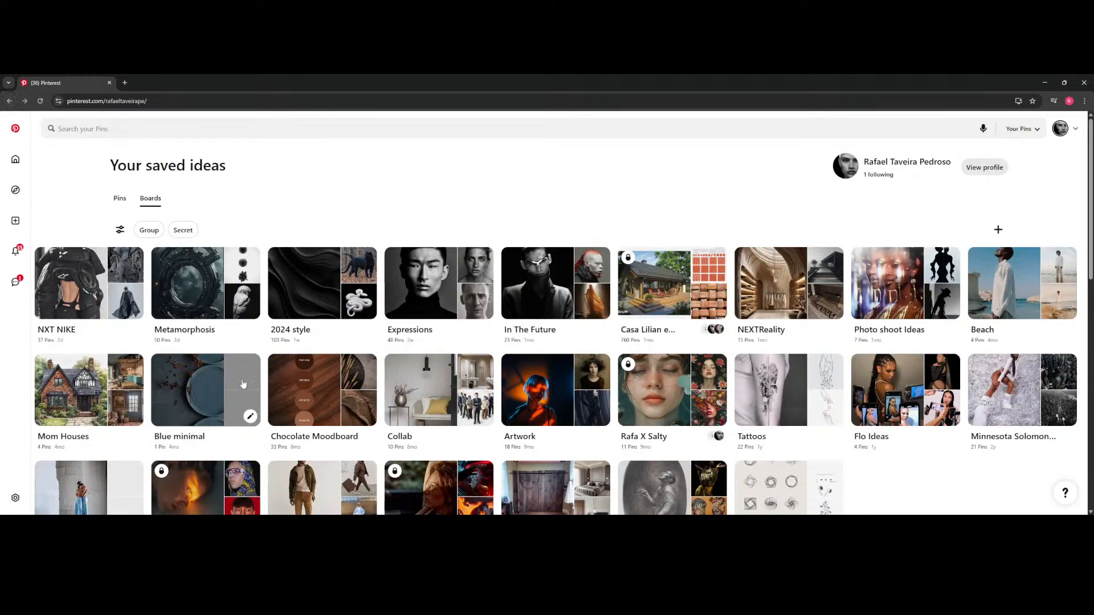
# - Open the Metamorphosis board and view its pin of three transforming dark spheres in a separate tab
pyautogui.click(169, 287)
pyautogui.scroll(-1, 387, 337)
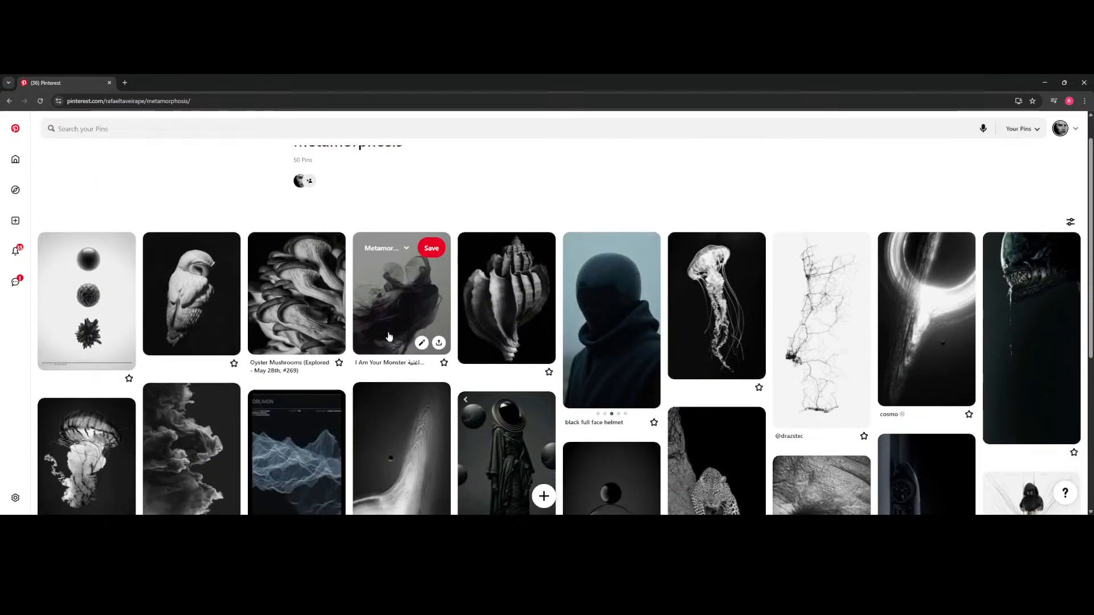
pyautogui.scroll(-1, 389, 337)
pyautogui.middleClick(85, 256)
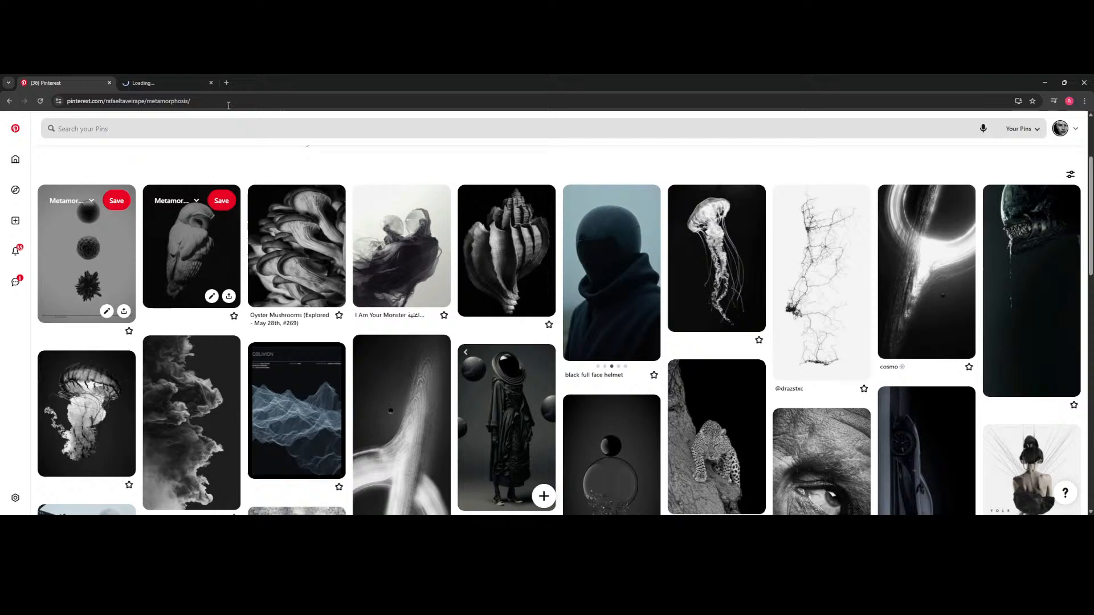
pyautogui.click(183, 78)
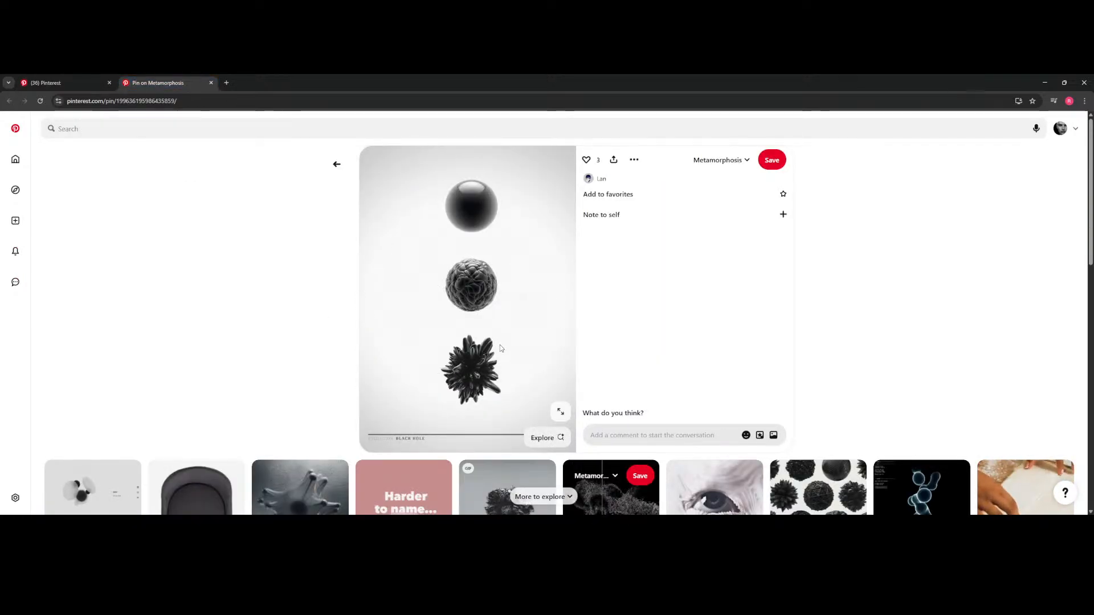
pyautogui.scroll(-2, 496, 351)
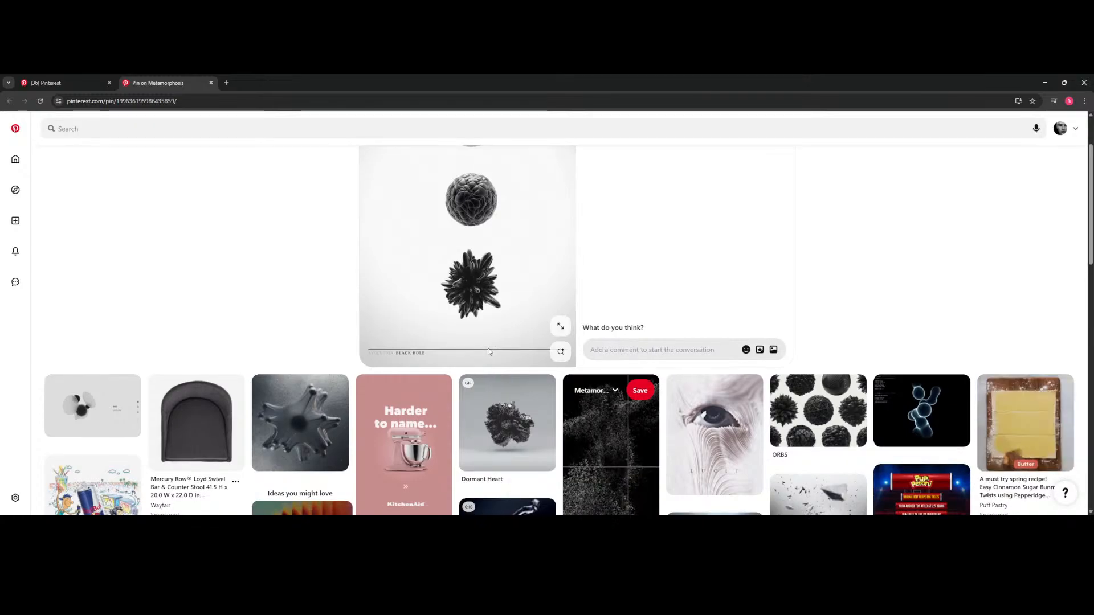
pyautogui.scroll(2, 488, 352)
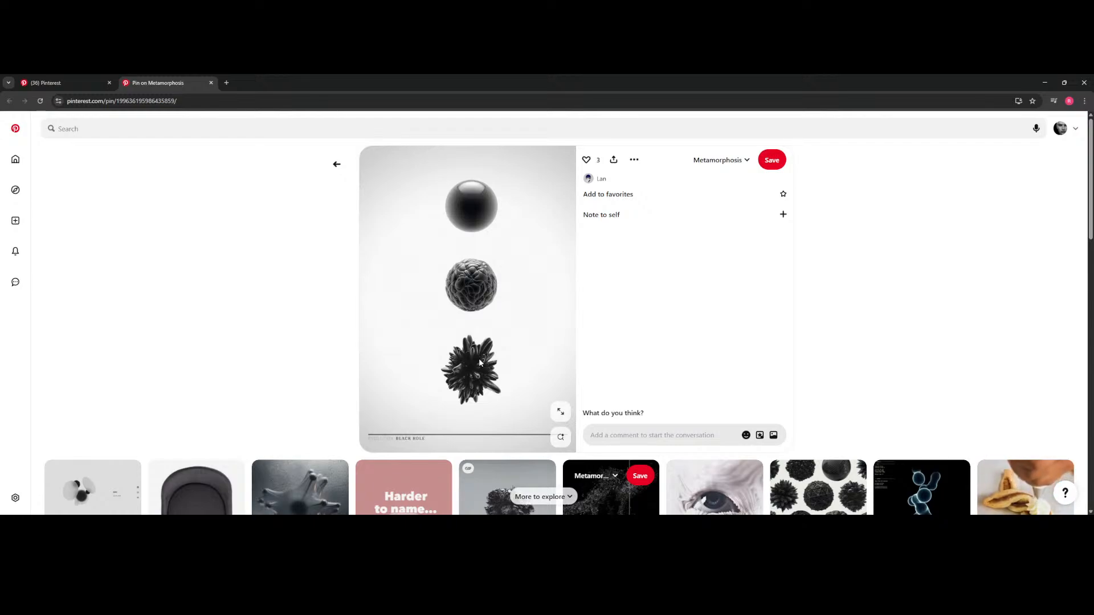
# - Open the related Dormant Heart pin and save it to the Metamorphosis board
pyautogui.scroll(-1, 469, 379)
pyautogui.scroll(-3, 469, 379)
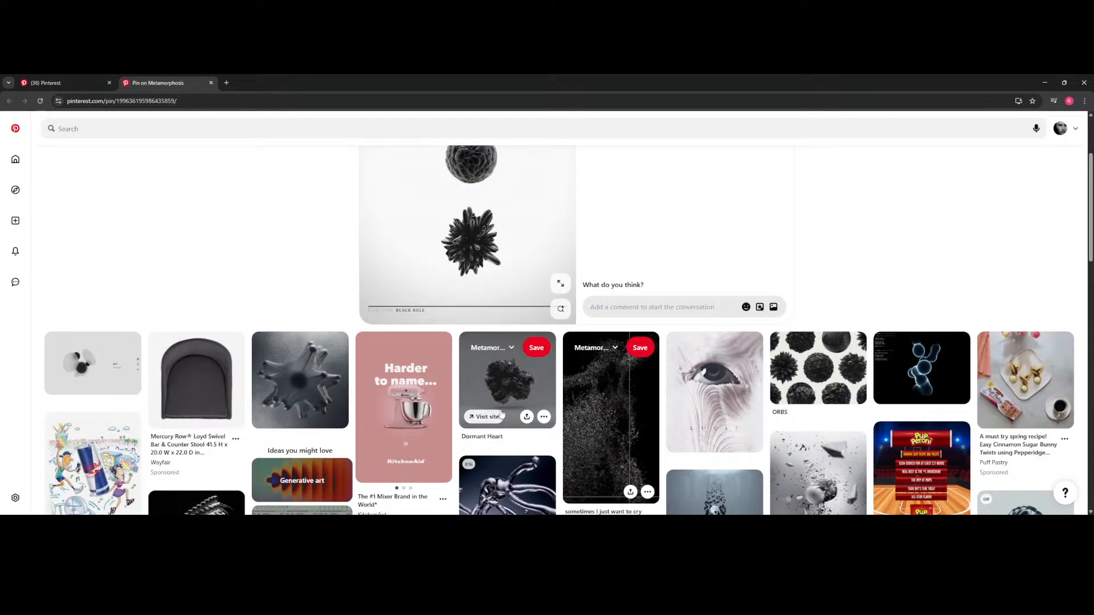
pyautogui.click(501, 390)
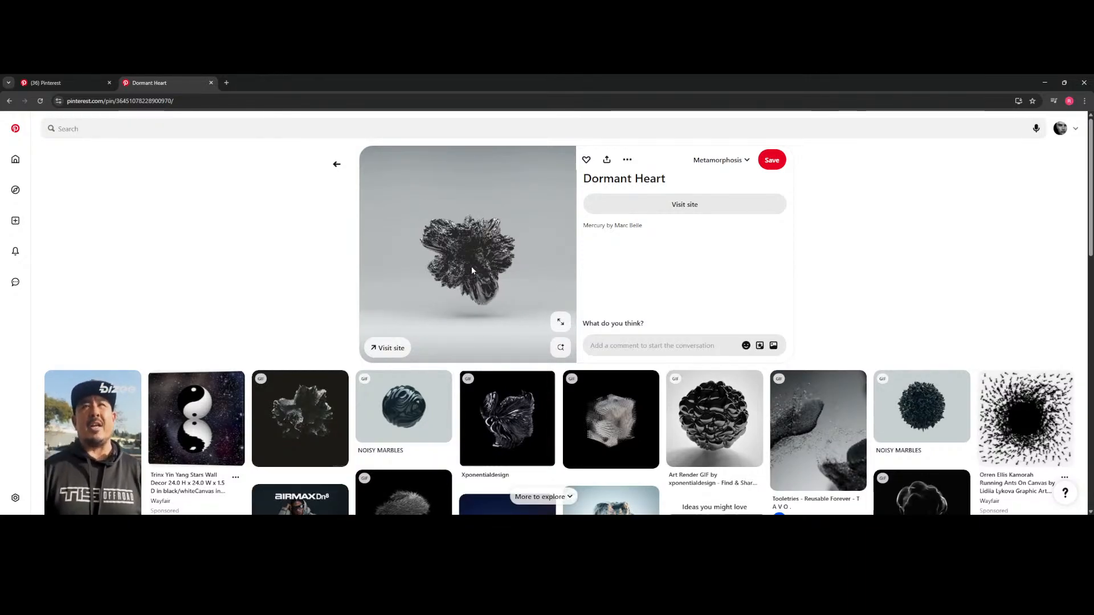
pyautogui.click(770, 162)
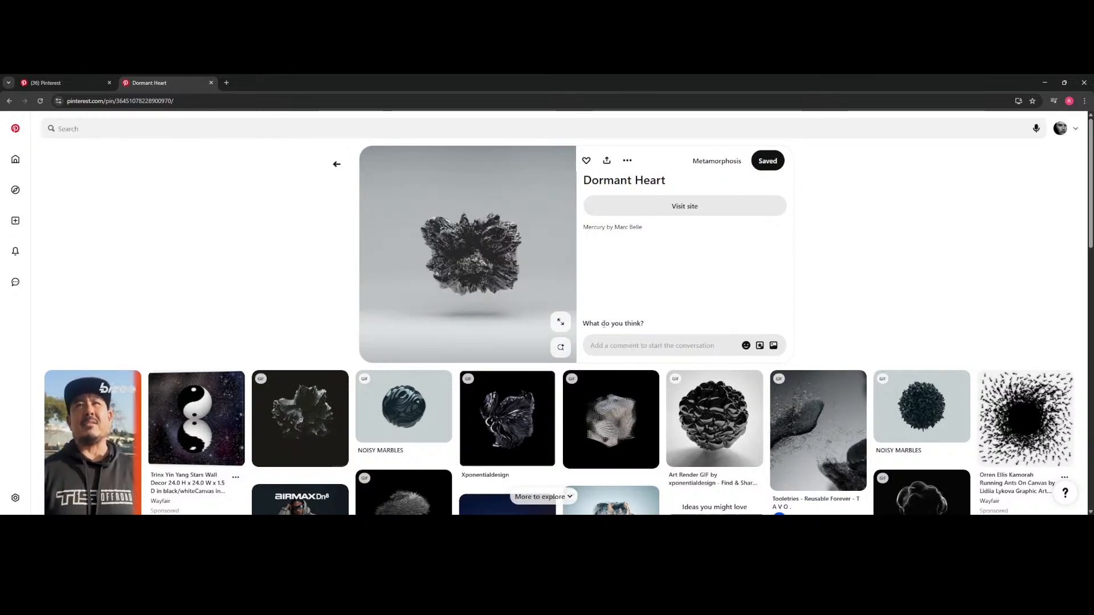
# - View the spiky NOISY MARBLES pin, then return to Dormant Heart and look over its related pins
pyautogui.moveTo(937, 408)
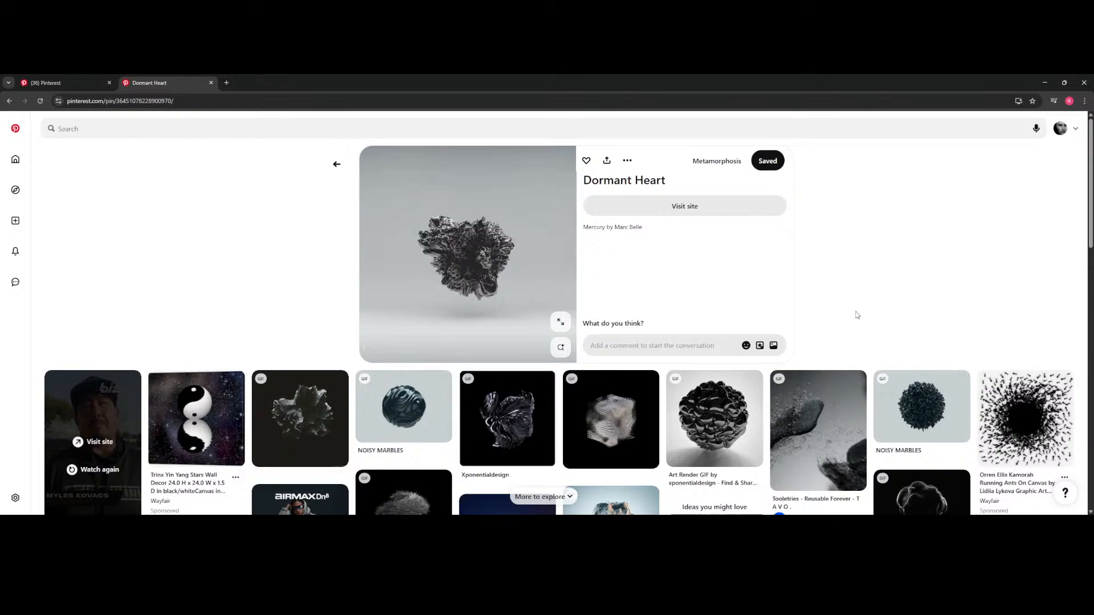
pyautogui.click(954, 417)
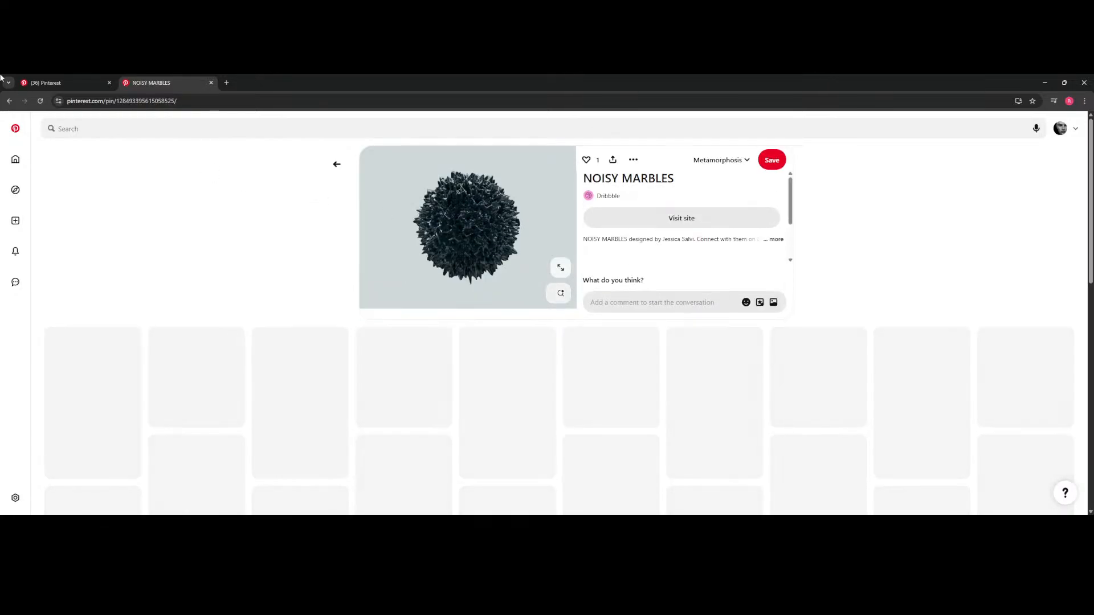
pyautogui.click(10, 102)
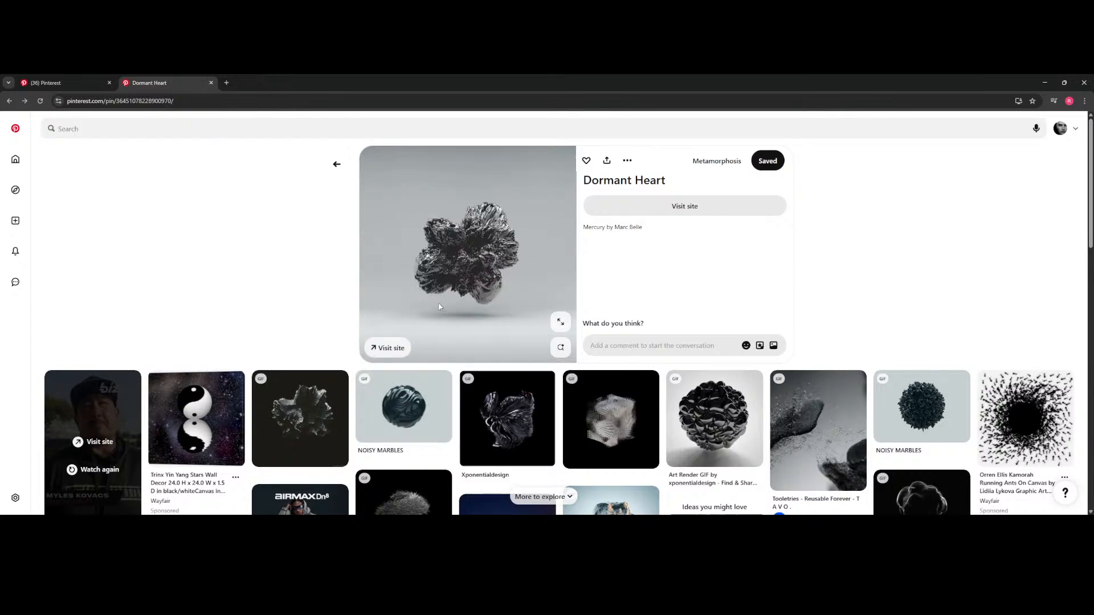
pyautogui.scroll(-2, 359, 356)
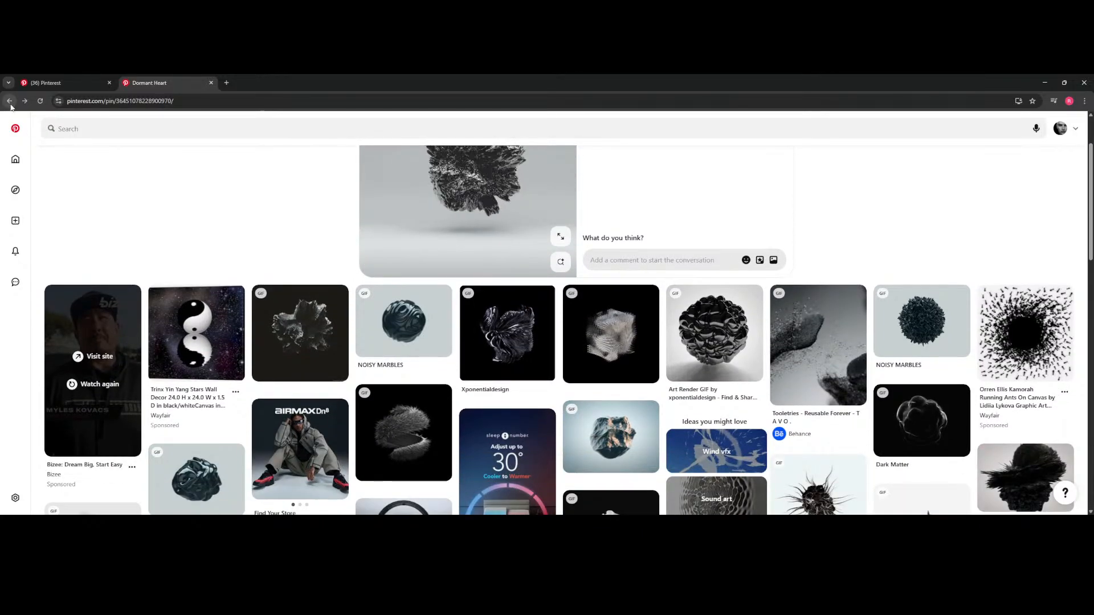
pyautogui.scroll(2, 456, 307)
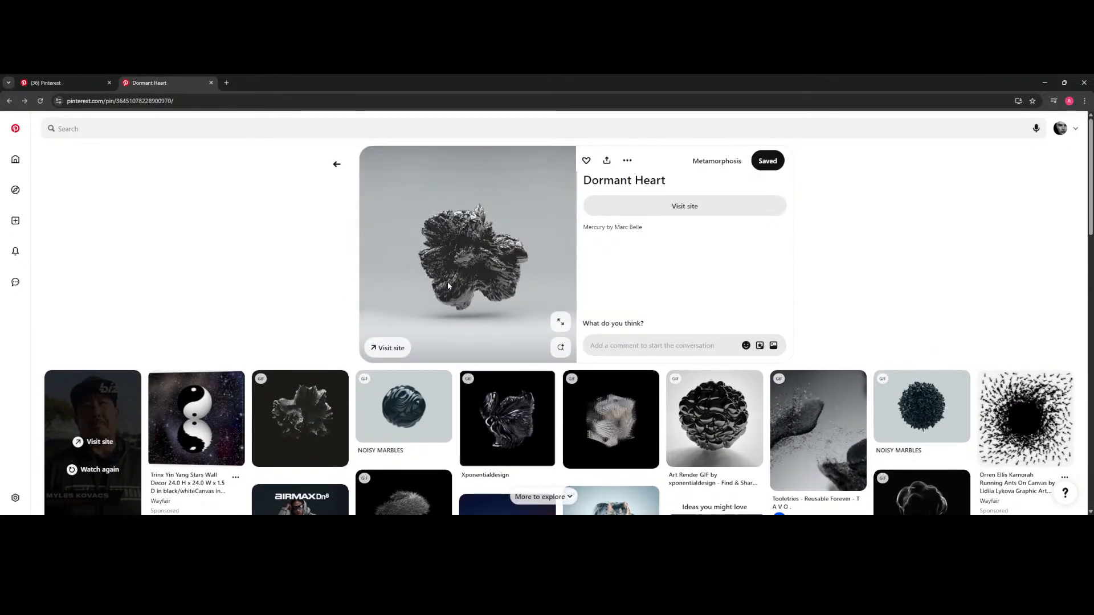
# - Return to the Metamorphosis board and review its saved pins down to the end of the board
pyautogui.click(7, 101)
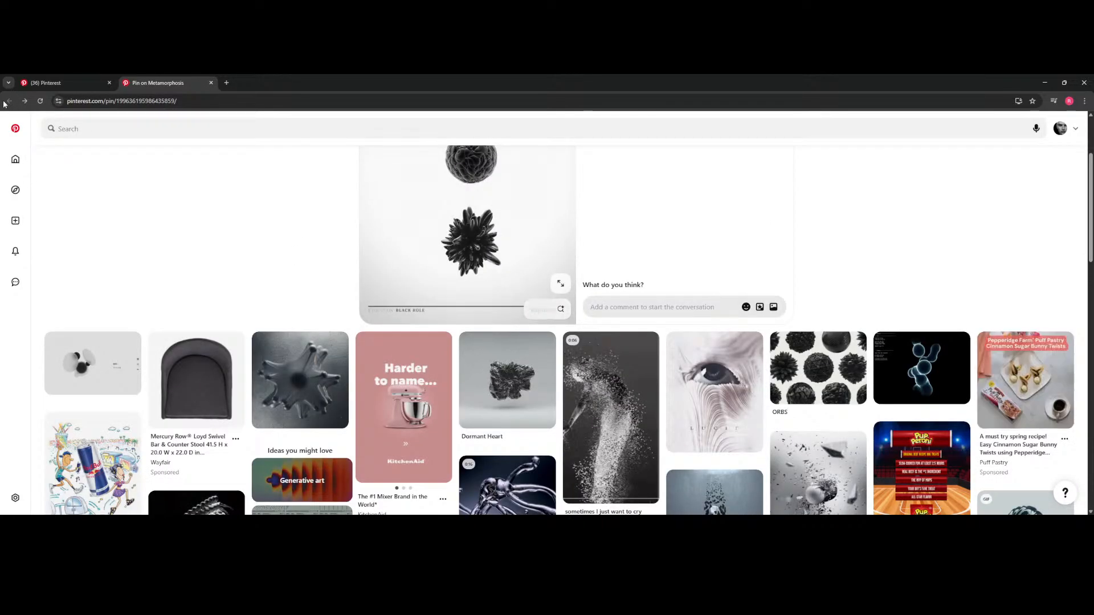
pyautogui.click(10, 101)
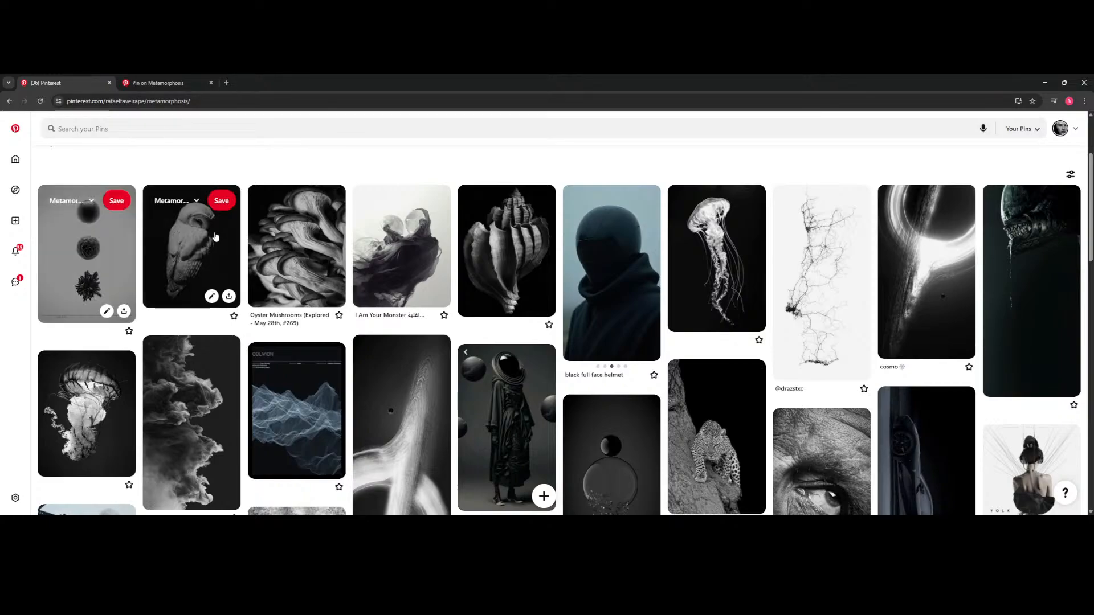
pyautogui.scroll(-4, 214, 237)
pyautogui.scroll(2, 214, 237)
pyautogui.scroll(-5, 213, 237)
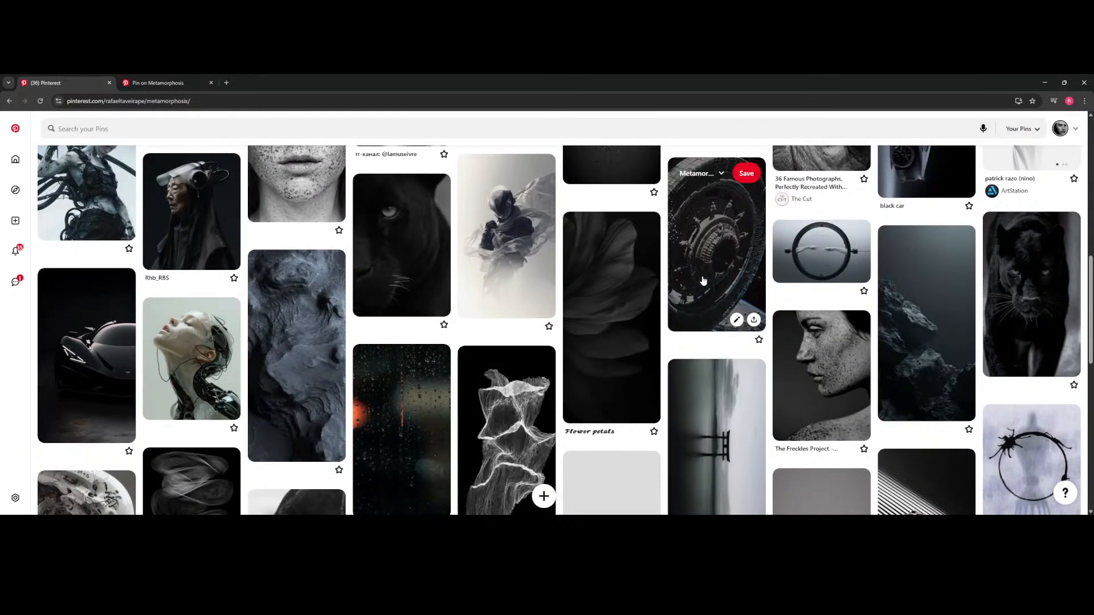
pyautogui.scroll(-8, 703, 280)
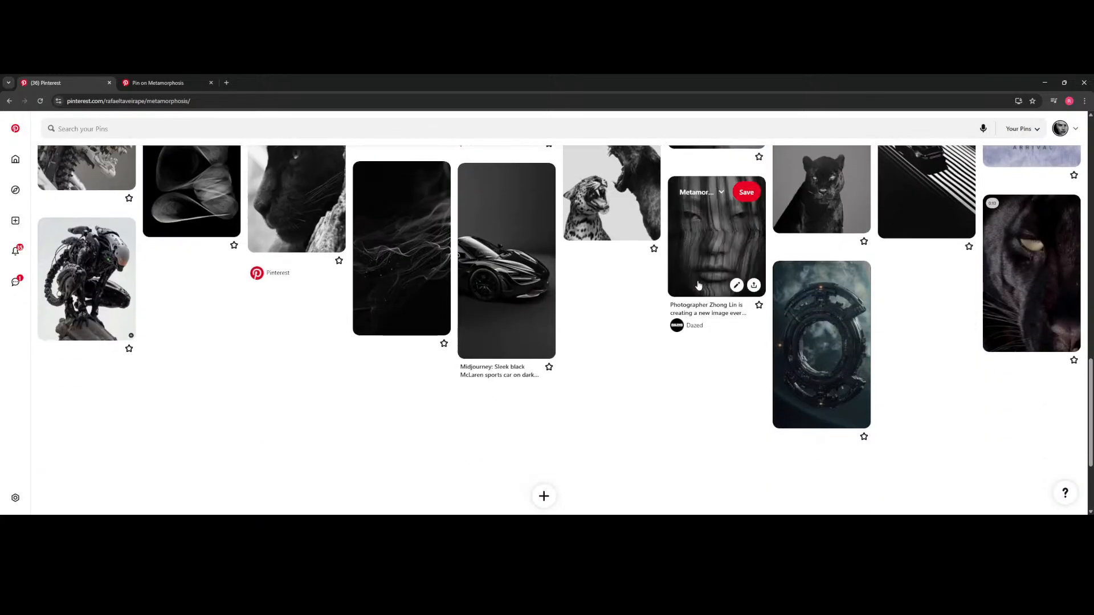
pyautogui.scroll(9, 714, 267)
# - Open the ring-shaped space station pin, also in a separate tab, and look at its related pins
pyautogui.middleClick(714, 267)
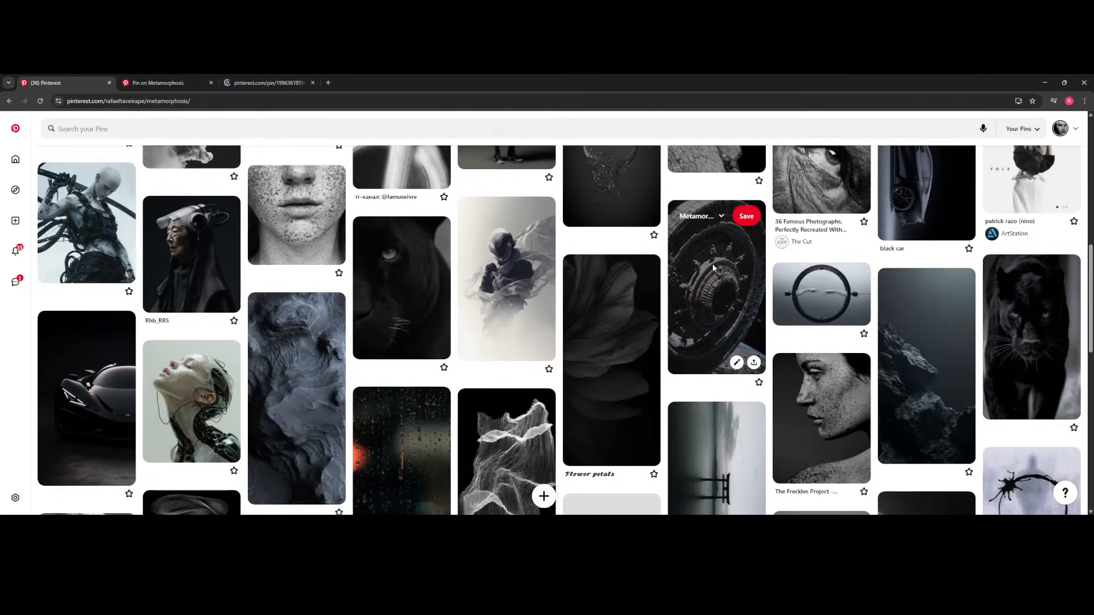
pyautogui.click(712, 268)
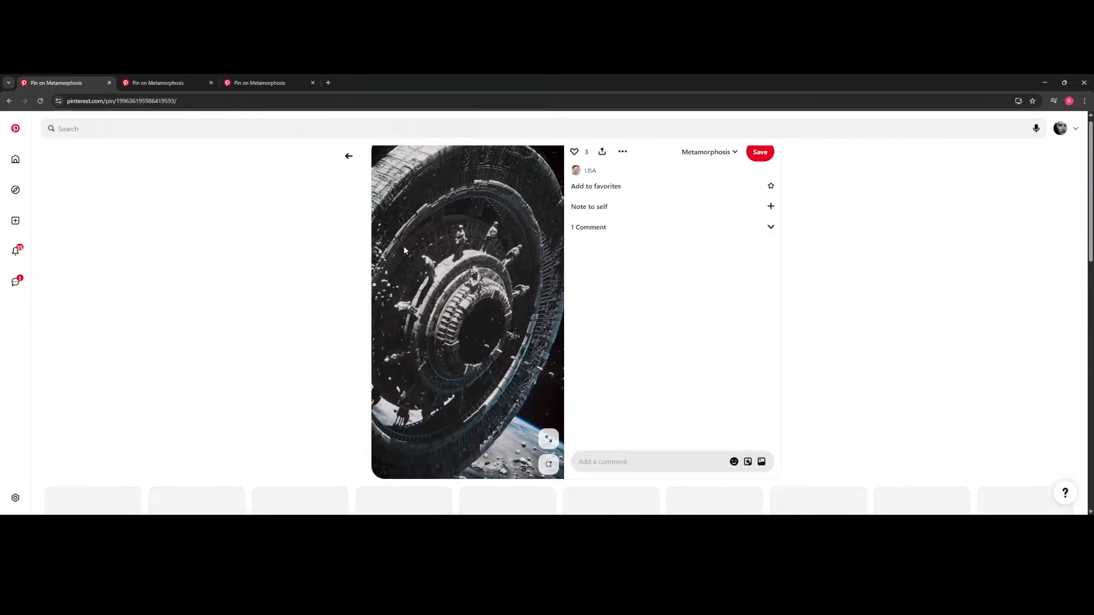
pyautogui.scroll(-4, 403, 244)
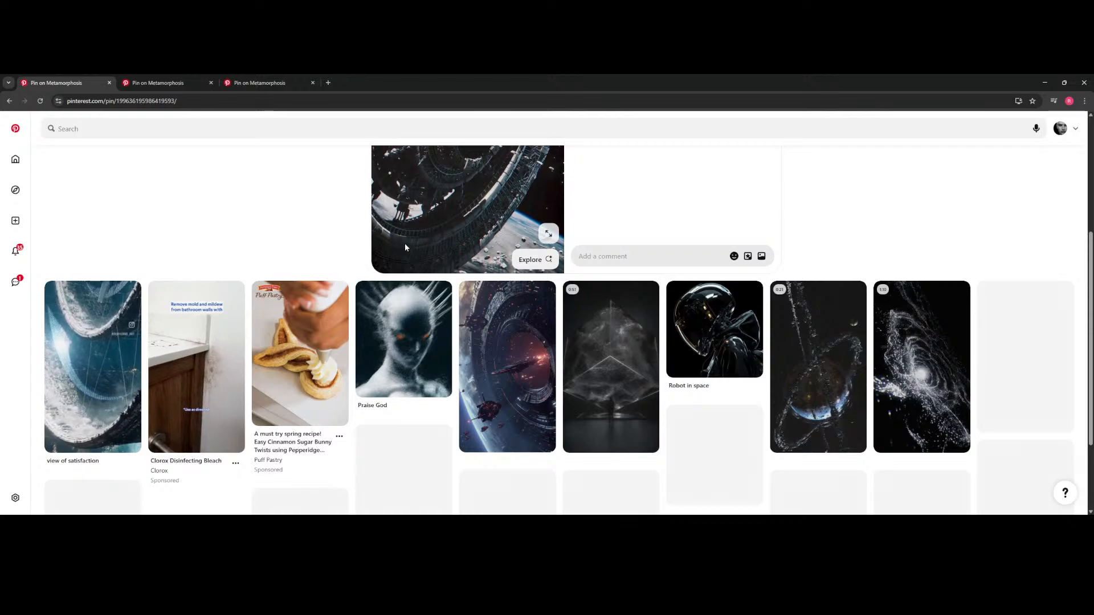
# - Open the related video pin of the glowing cube installation and watch its shape transformations
pyautogui.click(631, 409)
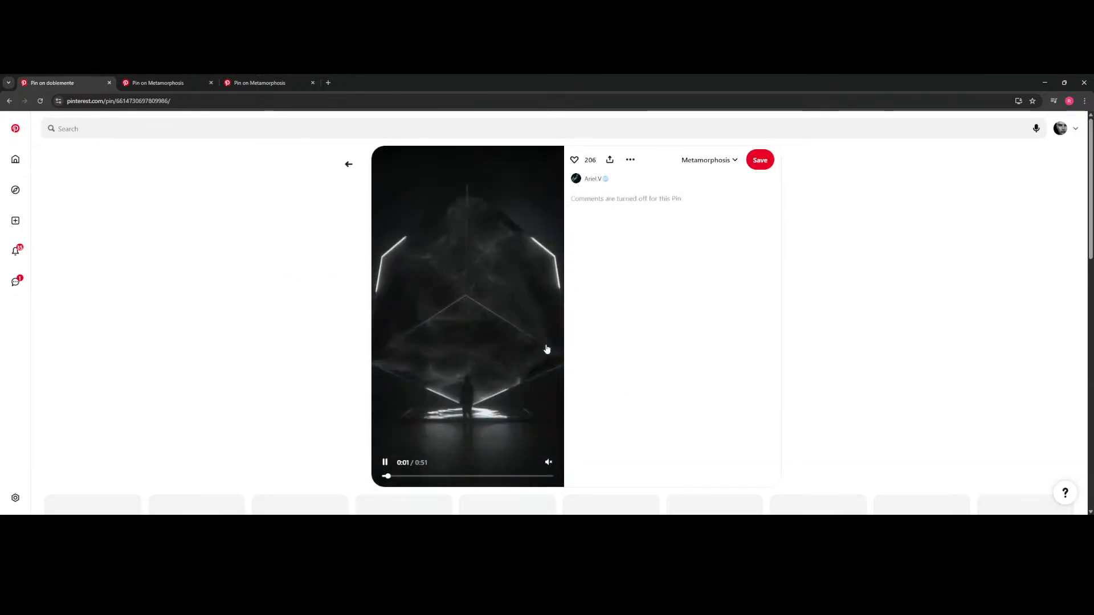
pyautogui.scroll(-2, 669, 356)
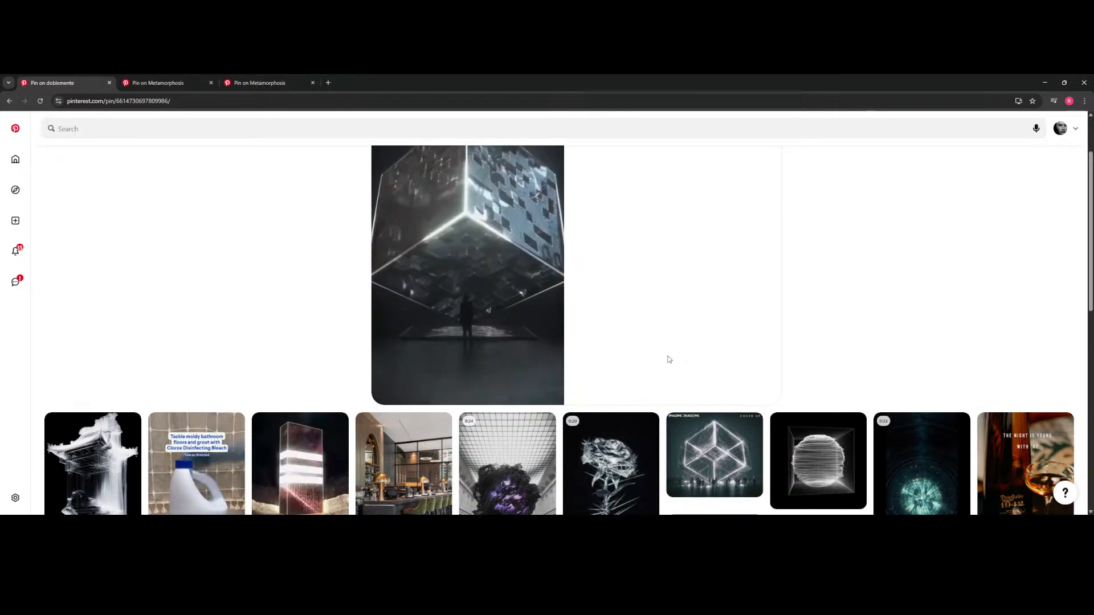
pyautogui.scroll(2, 669, 359)
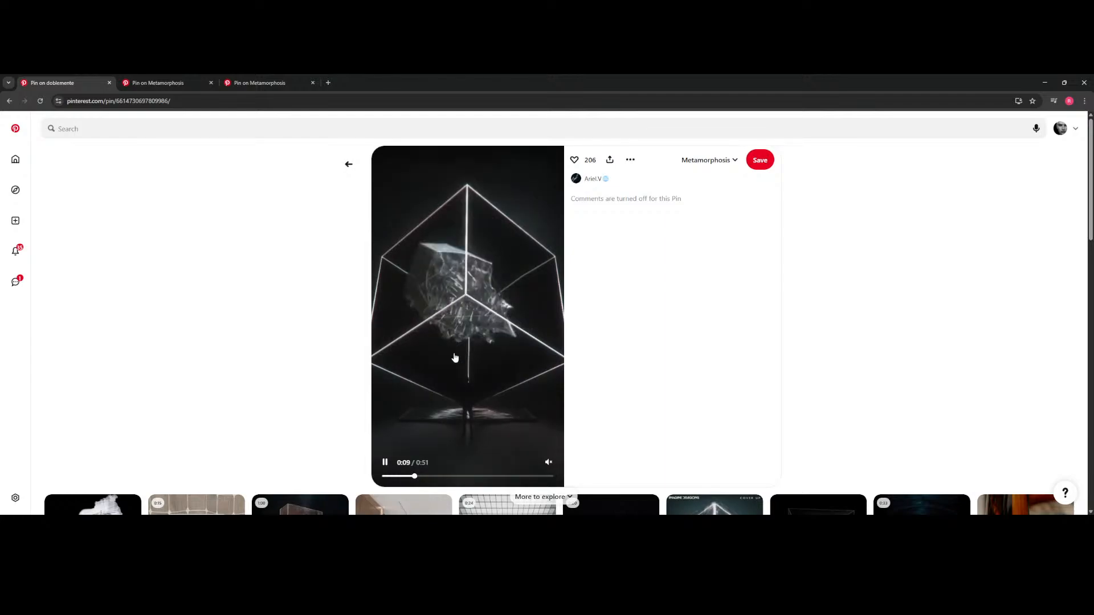
pyautogui.scroll(-2, 475, 348)
pyautogui.scroll(2, 473, 348)
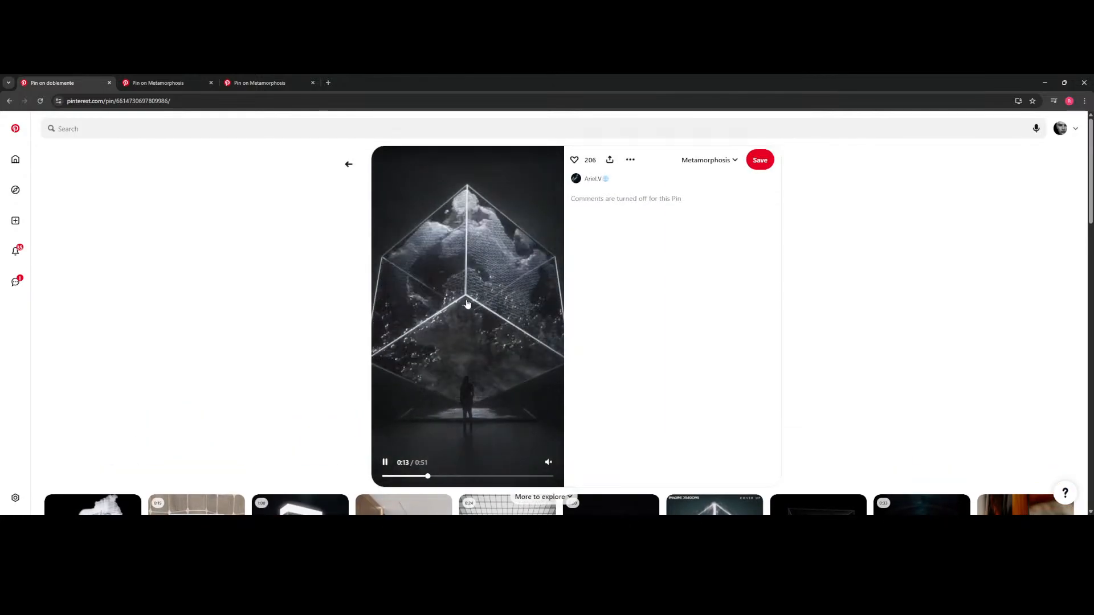
pyautogui.scroll(-3, 467, 303)
pyautogui.scroll(2, 660, 313)
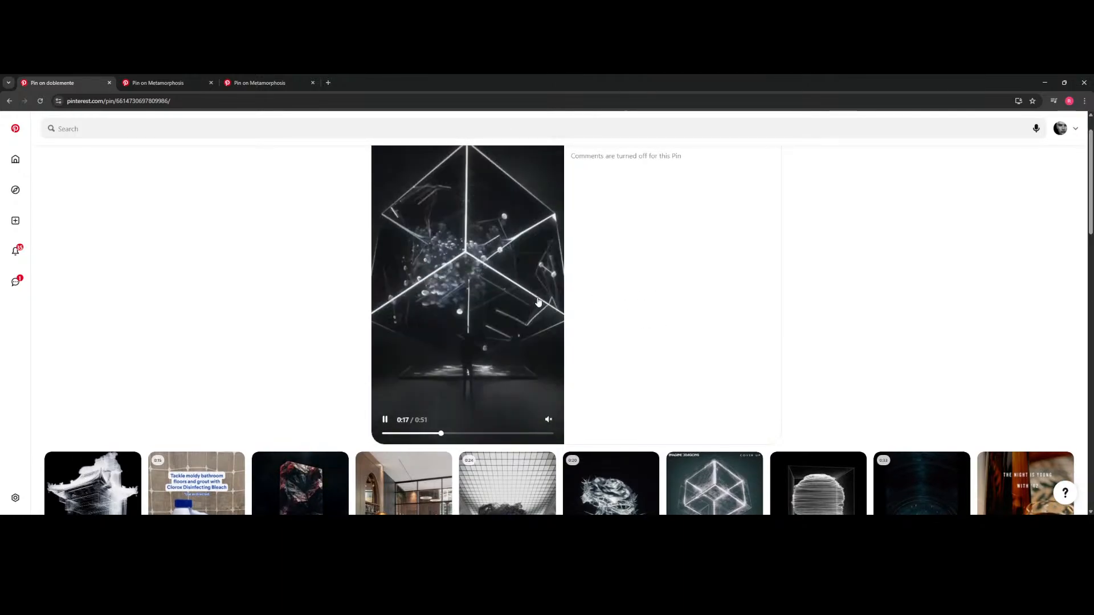
# - Browse the pins related to the glowing cube installation video for similar abstract visuals
pyautogui.scroll(-5, 537, 304)
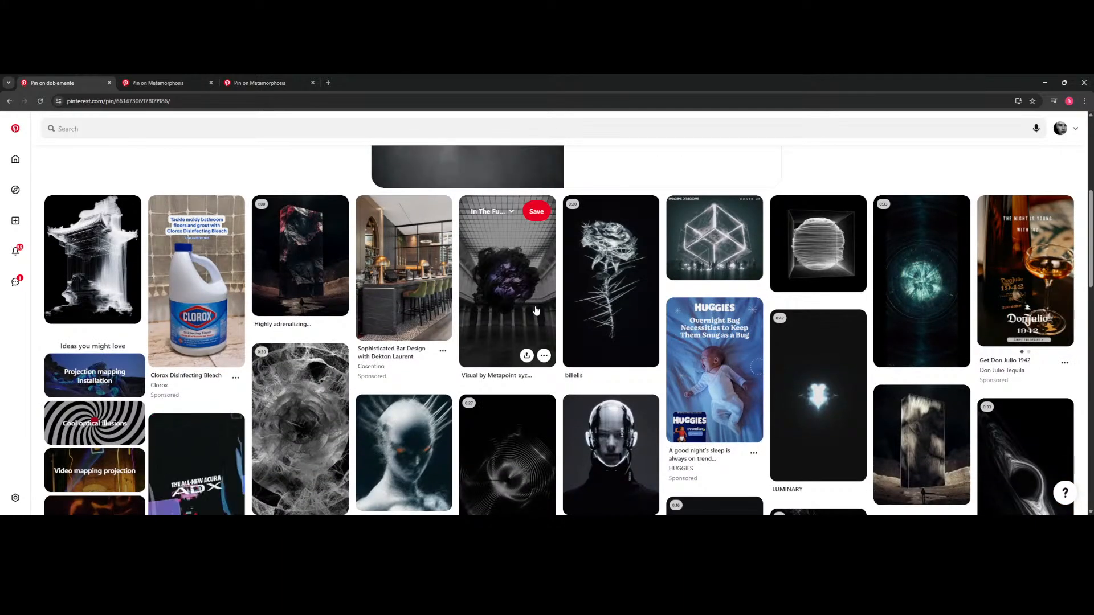
pyautogui.scroll(-2, 536, 311)
pyautogui.scroll(8, 244, 232)
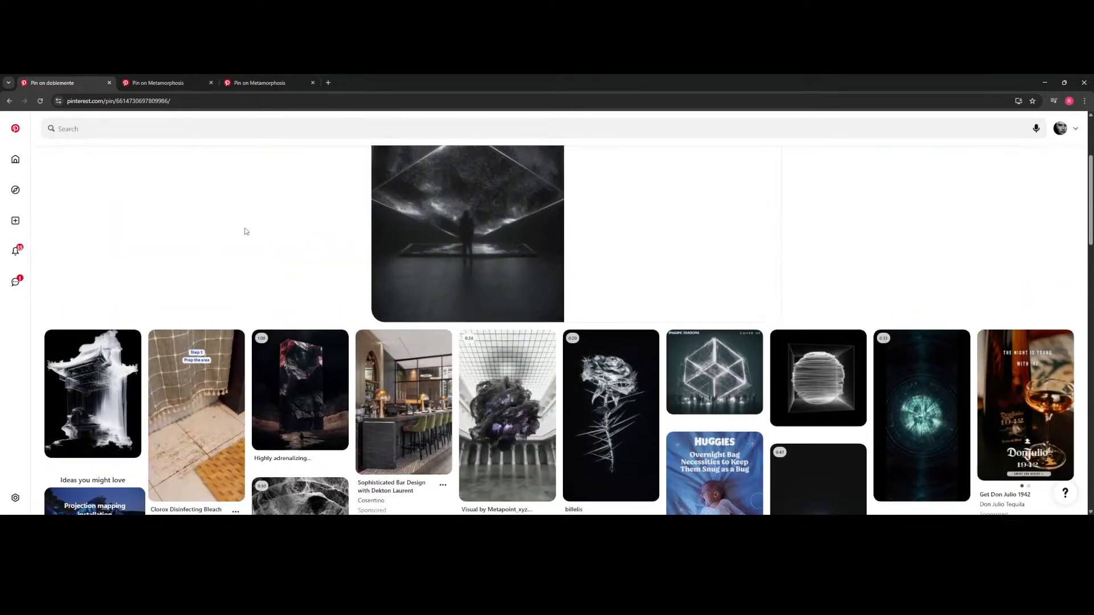
# - Return to the space station pin and browse its related pins for sci-fi and morphing-form references
pyautogui.click(10, 102)
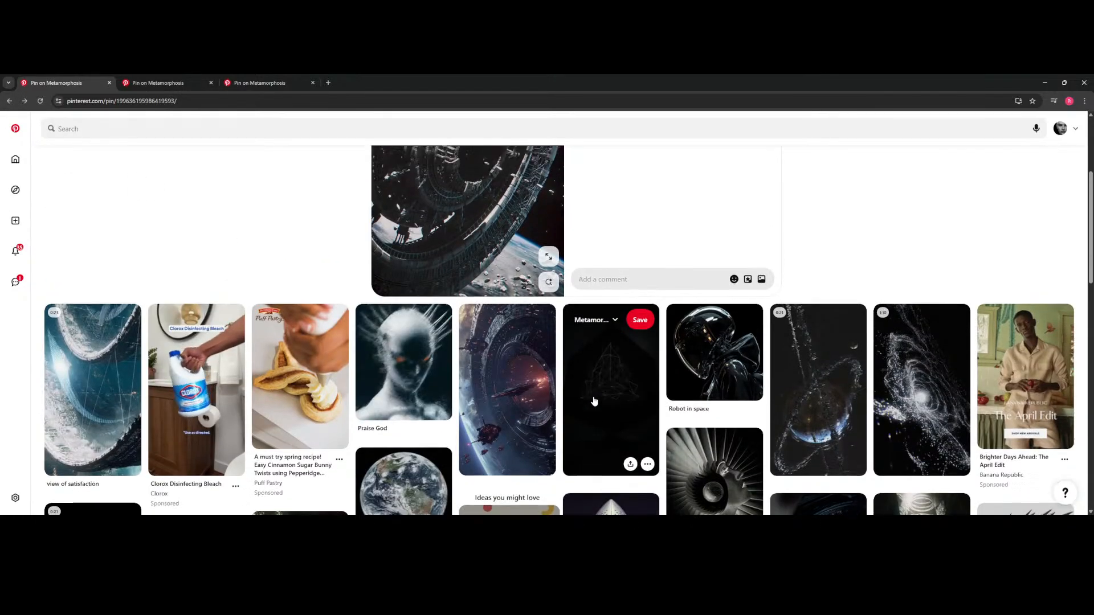
pyautogui.scroll(-1, 616, 361)
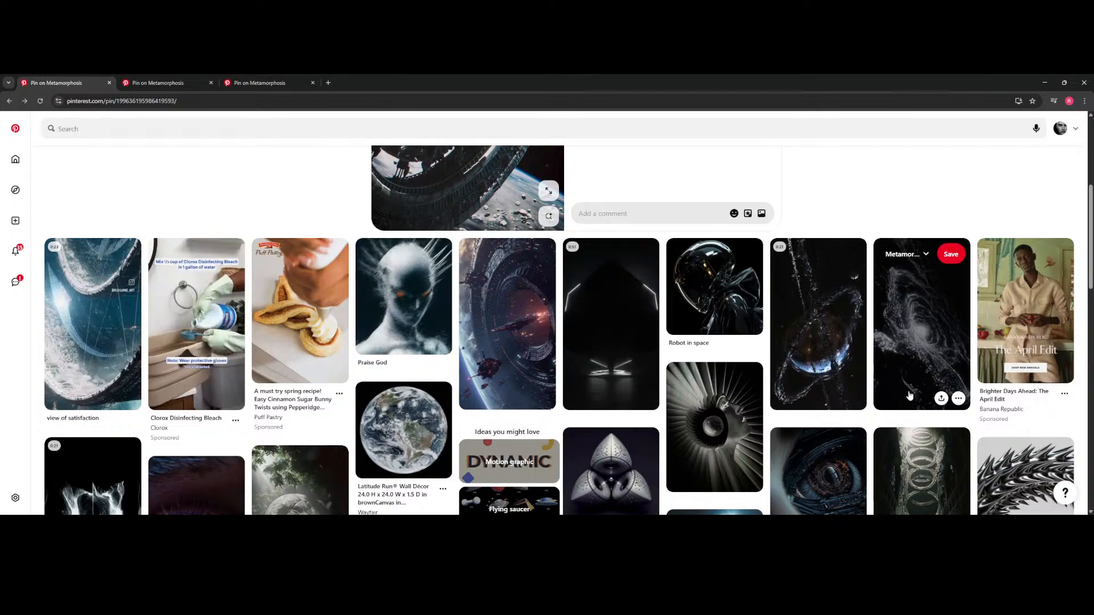
pyautogui.scroll(-3, 580, 338)
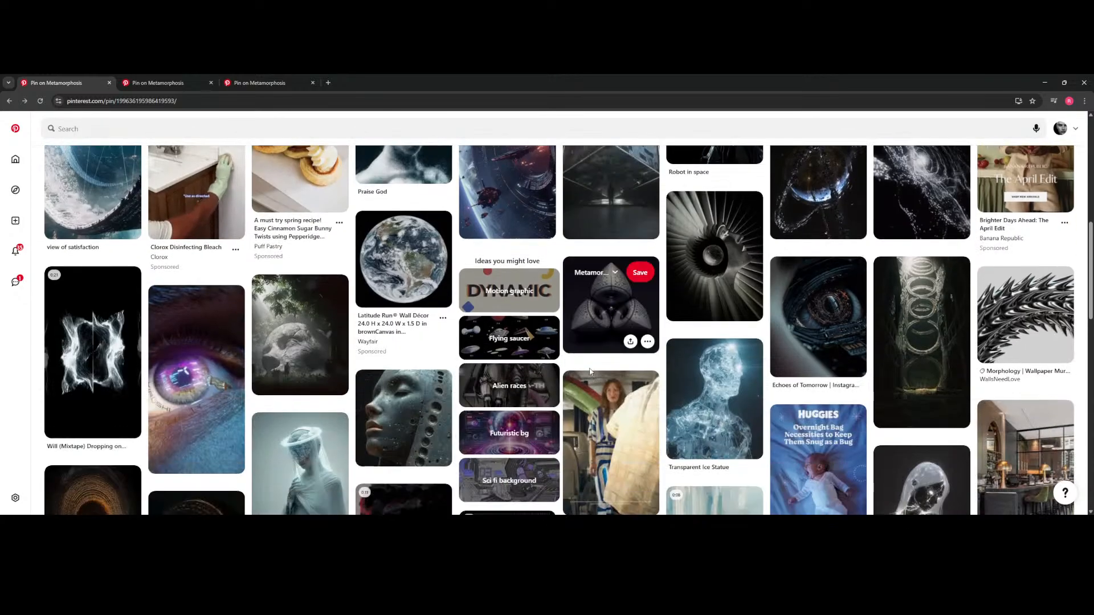
pyautogui.scroll(3, 581, 347)
pyautogui.scroll(-5, 582, 359)
pyautogui.scroll(-4, 583, 372)
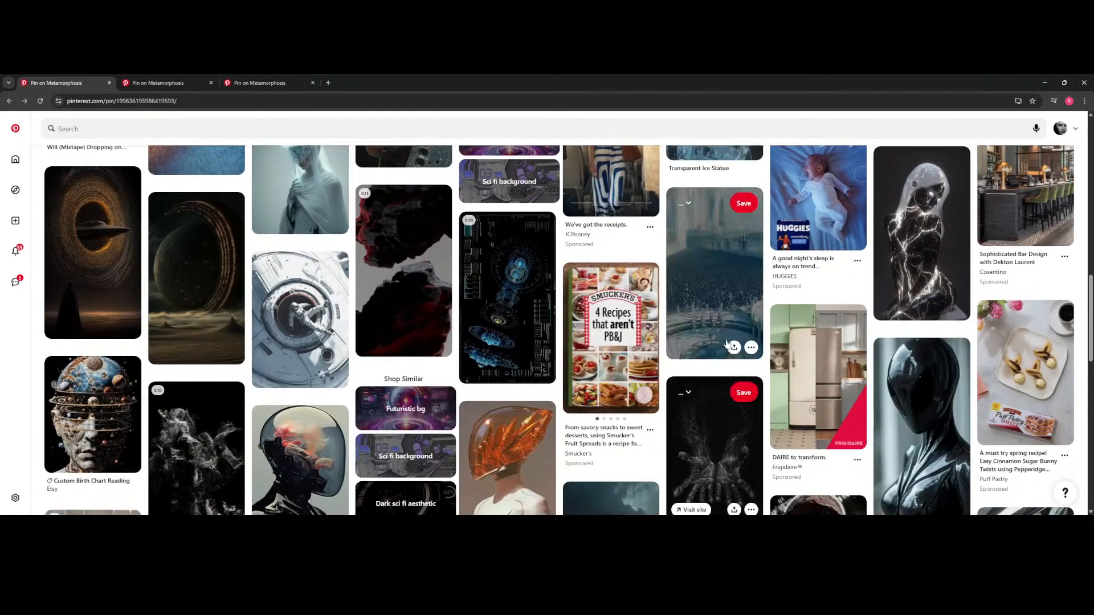
# - Look further through the space station pin's related pins for dark sci-fi figures, portals and abstract forms
pyautogui.scroll(-3, 713, 332)
pyautogui.scroll(-3, 712, 336)
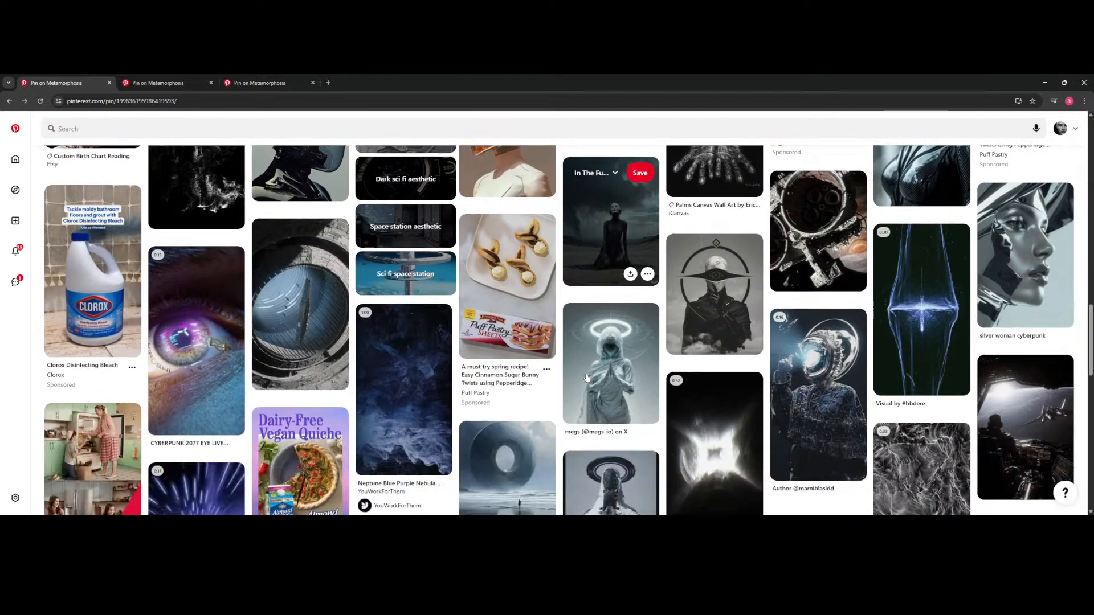
pyautogui.scroll(-4, 380, 364)
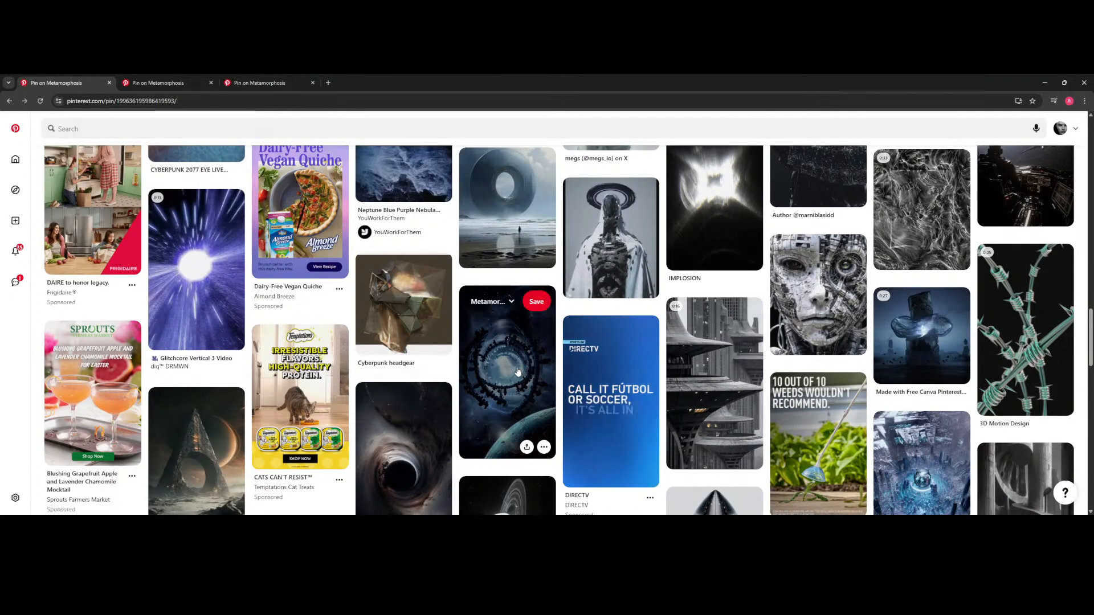
pyautogui.scroll(-4, 508, 376)
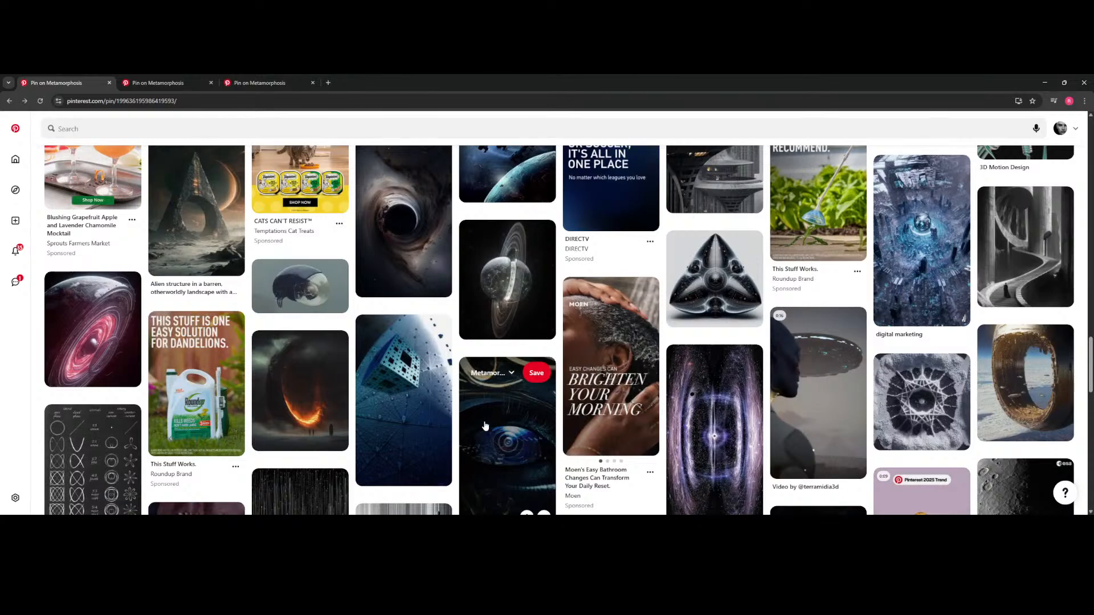
pyautogui.scroll(-4, 505, 276)
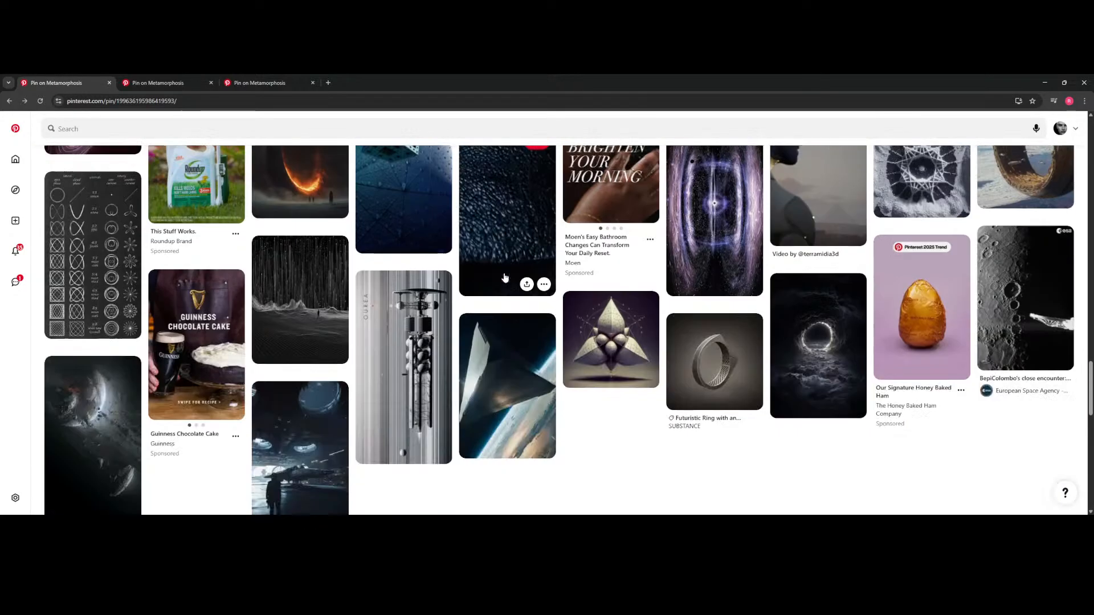
pyautogui.scroll(4, 504, 276)
pyautogui.scroll(6, 472, 279)
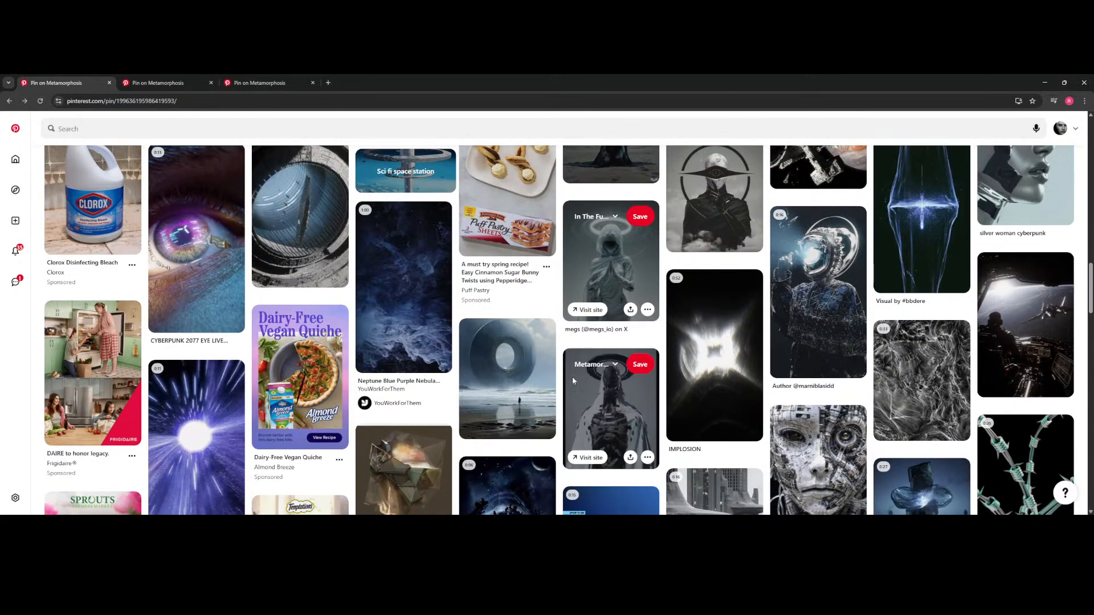
pyautogui.scroll(5, 572, 377)
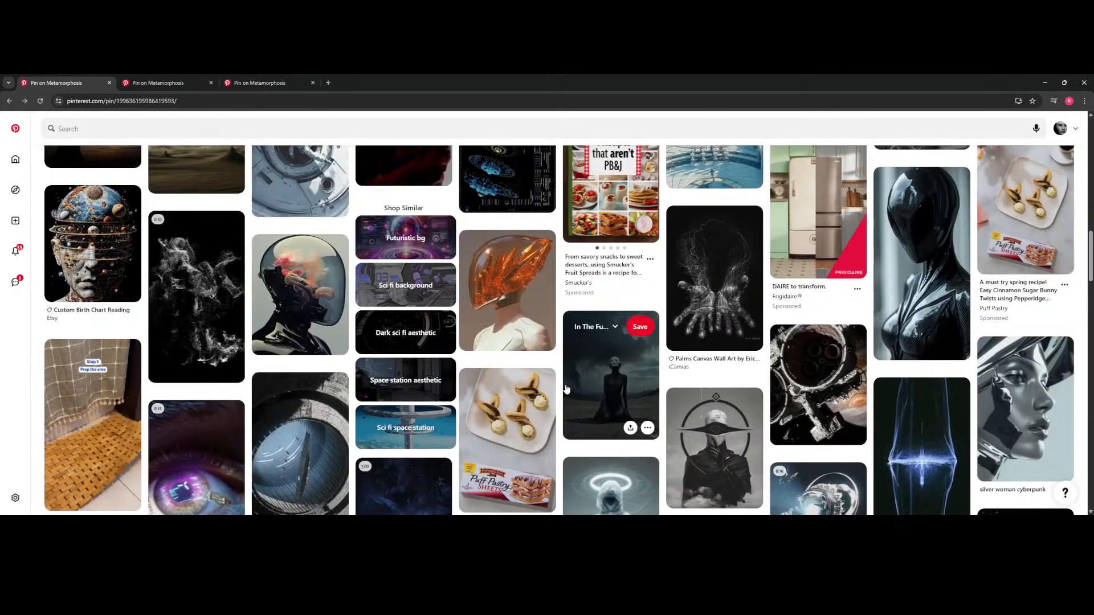
pyautogui.scroll(5, 567, 389)
# - Return to the Metamorphosis board and review its saved pins for the overall visual mood
pyautogui.click(9, 101)
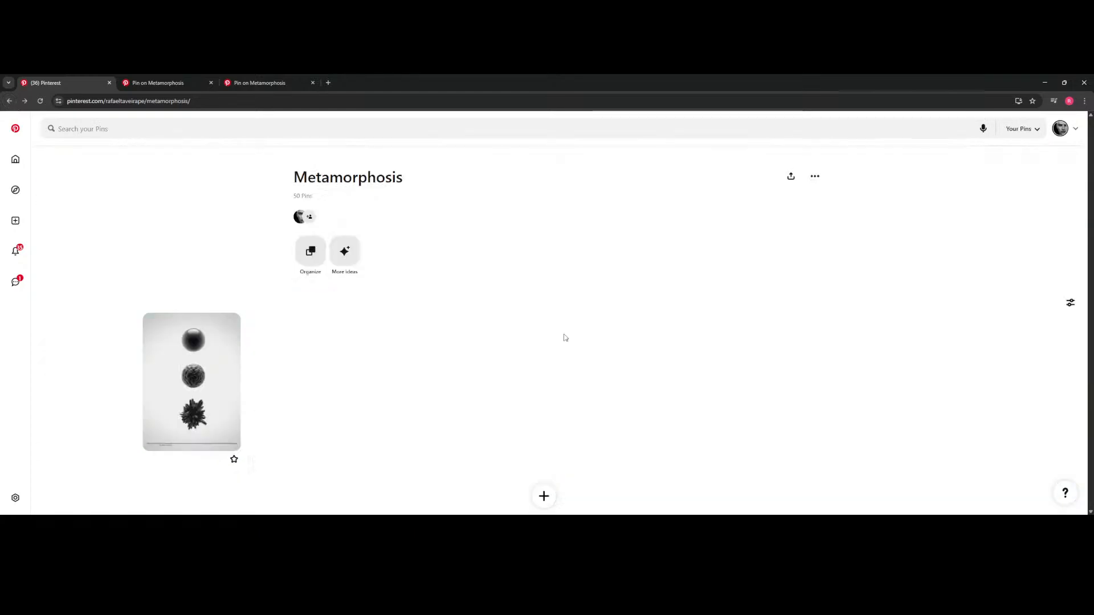
pyautogui.scroll(-5, 564, 353)
pyautogui.scroll(-5, 559, 330)
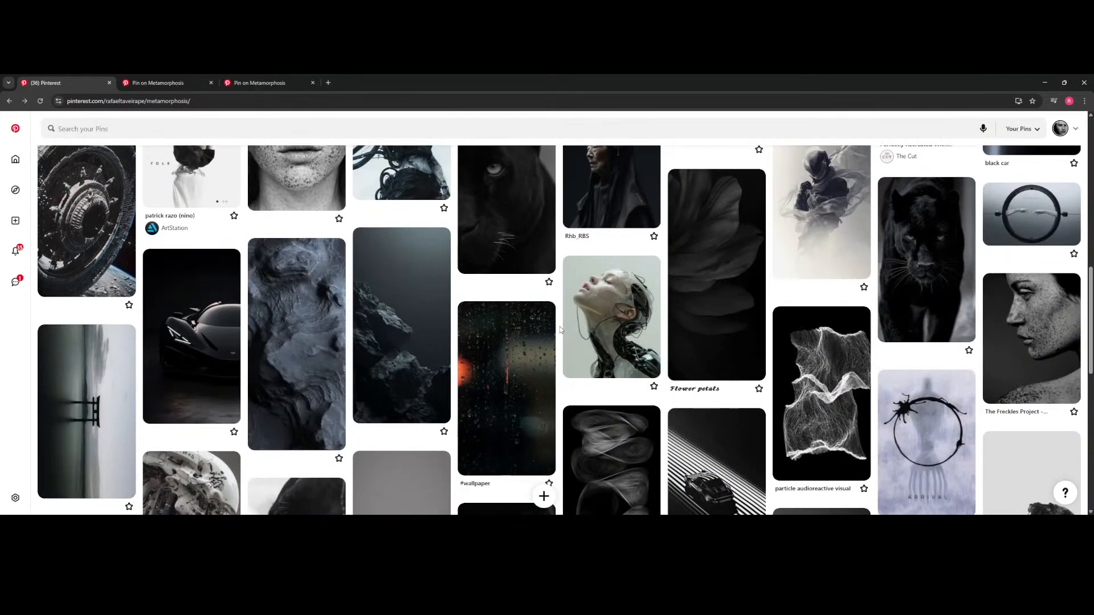
pyautogui.scroll(-2, 559, 333)
pyautogui.scroll(-1, 560, 334)
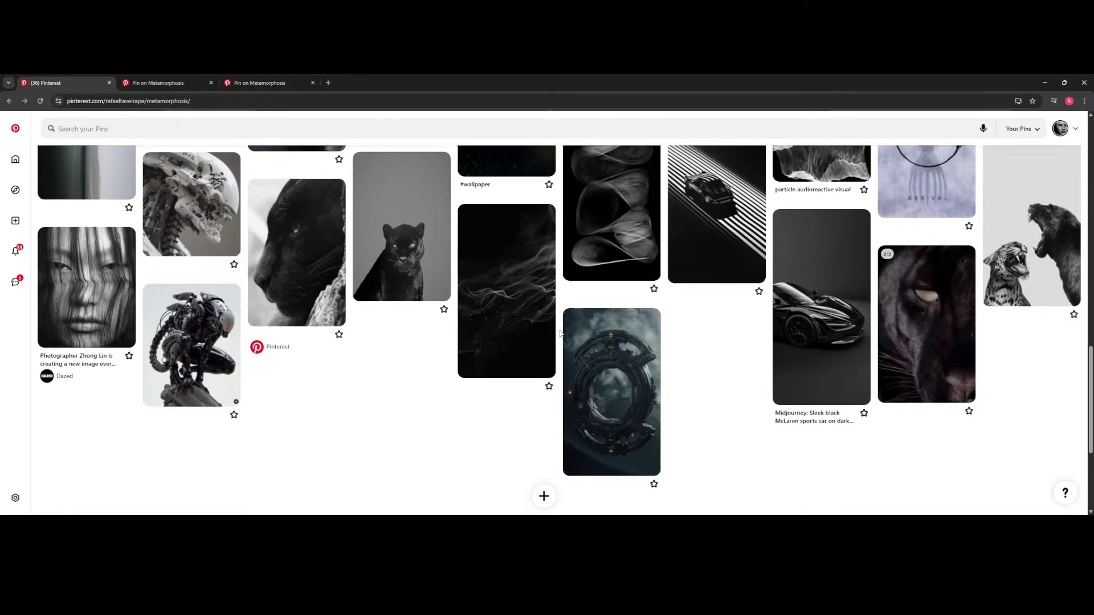
pyautogui.scroll(3, 560, 334)
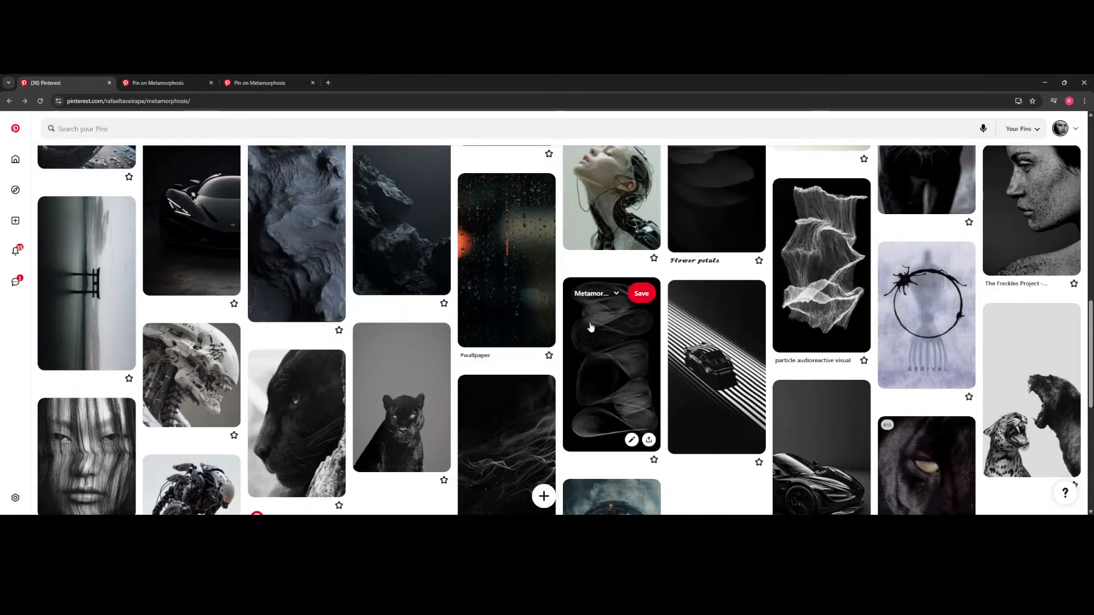
pyautogui.scroll(-3, 592, 332)
pyautogui.scroll(-8, 592, 332)
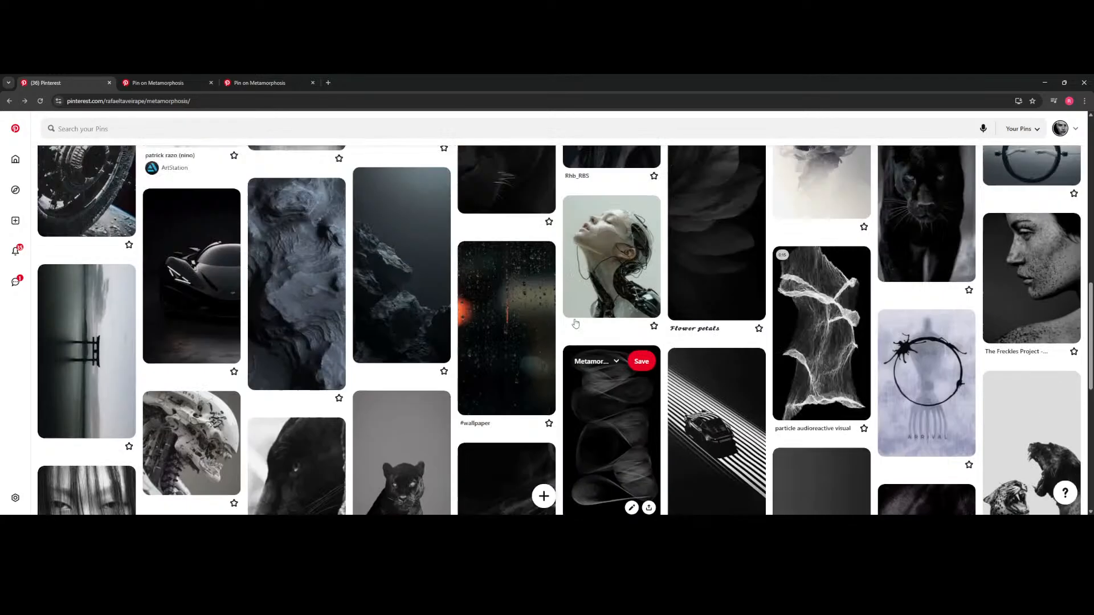
pyautogui.scroll(3, 572, 317)
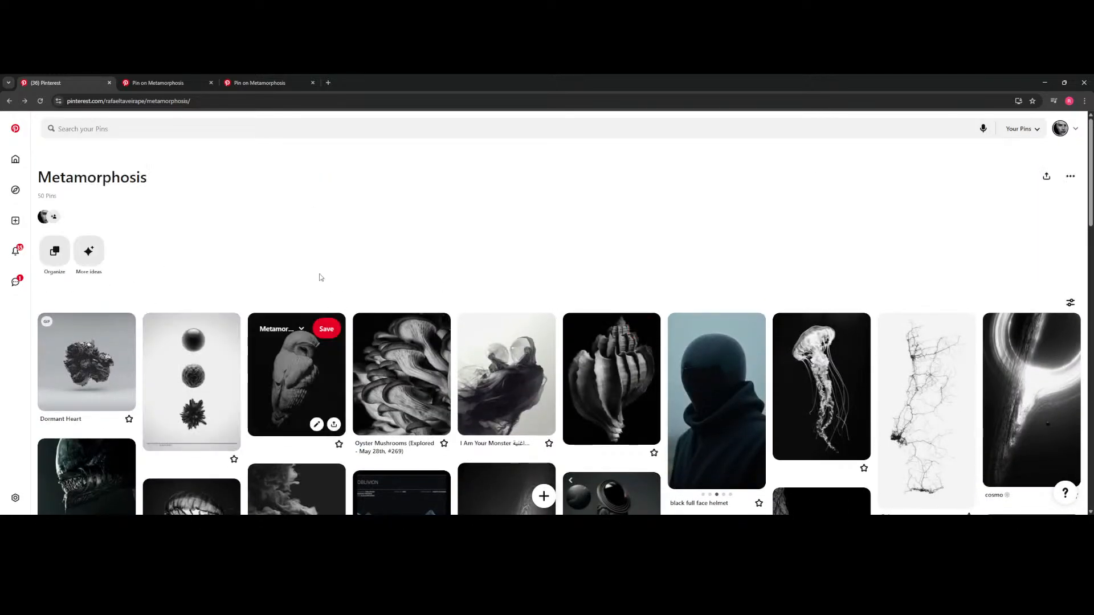
pyautogui.scroll(-3, 231, 240)
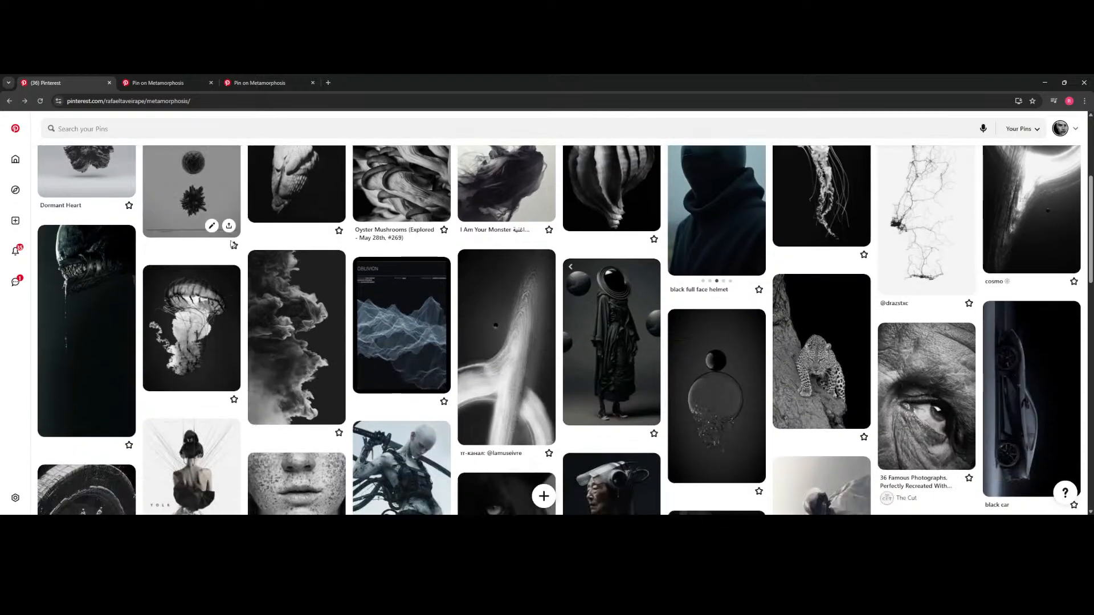
# - Search the saved pins for "futuristic ship"
pyautogui.scroll(3, 234, 234)
pyautogui.click(232, 129)
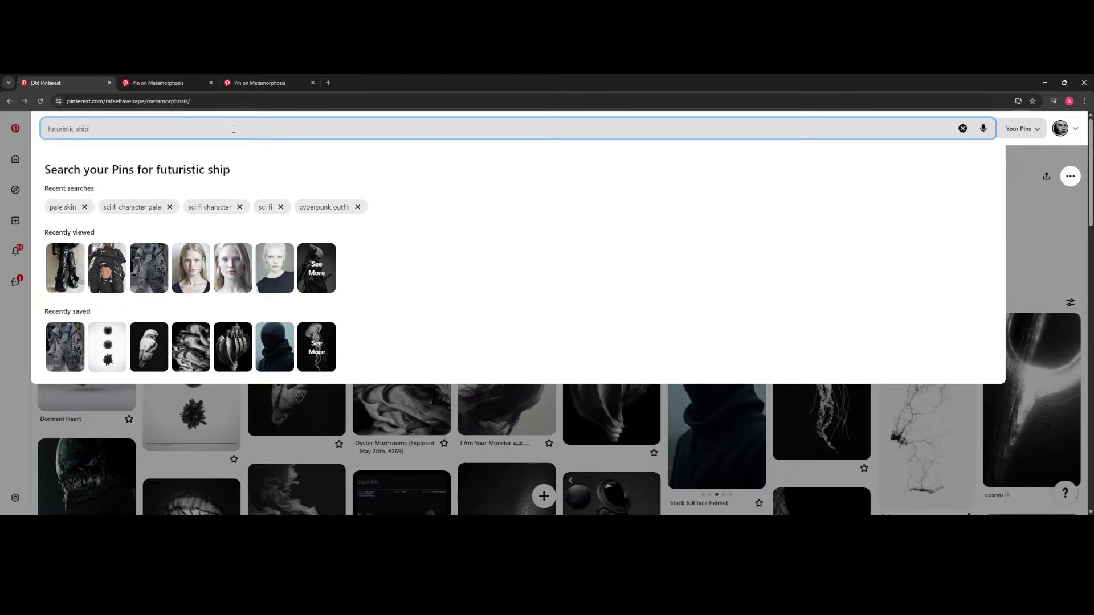
pyautogui.press('Return')
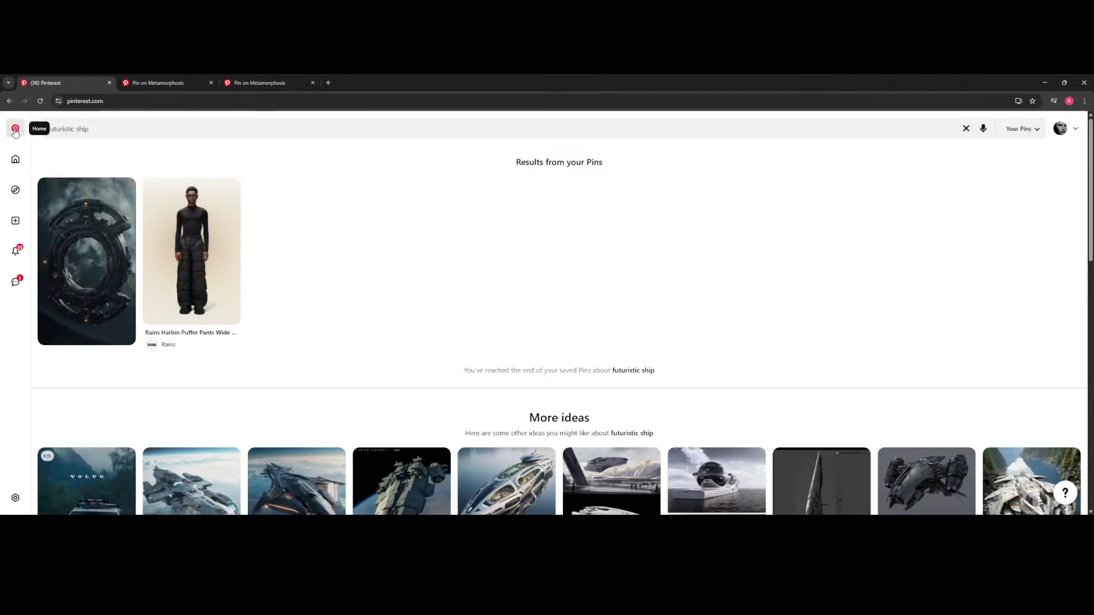
# - Go back to the home feed and search all pins for "futuristic world"
pyautogui.click(16, 130)
pyautogui.click(203, 135)
pyautogui.write('futui')
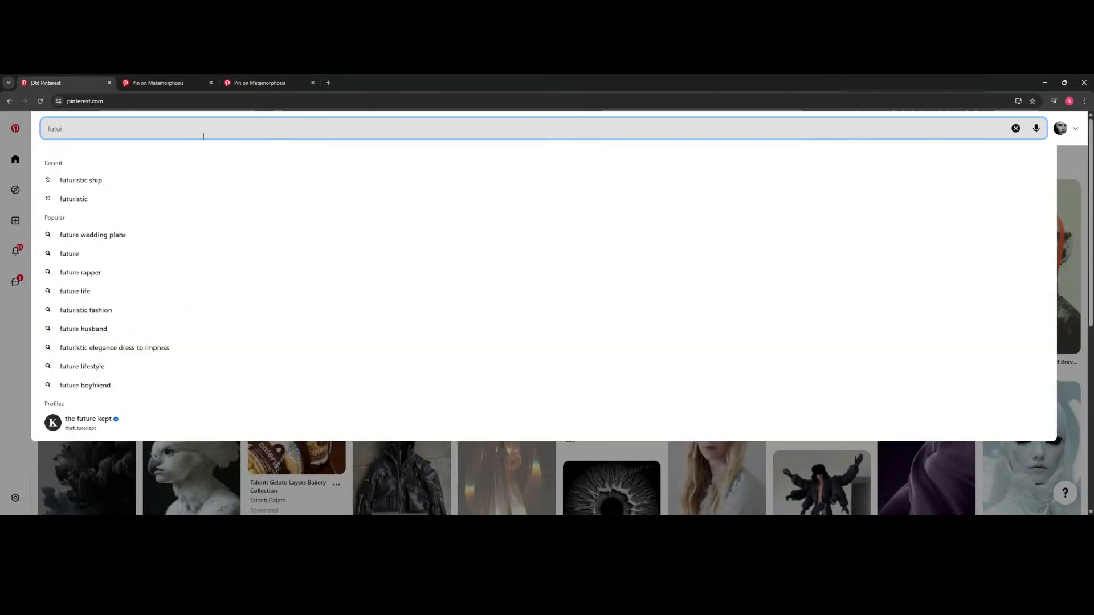
pyautogui.write('ristic ')
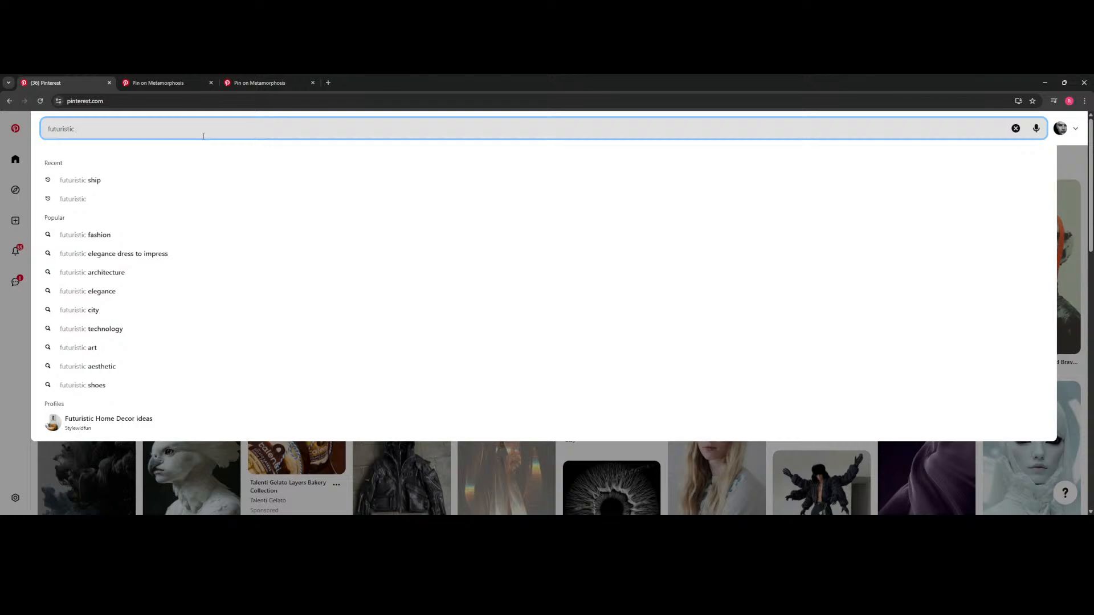
pyautogui.write('wo')
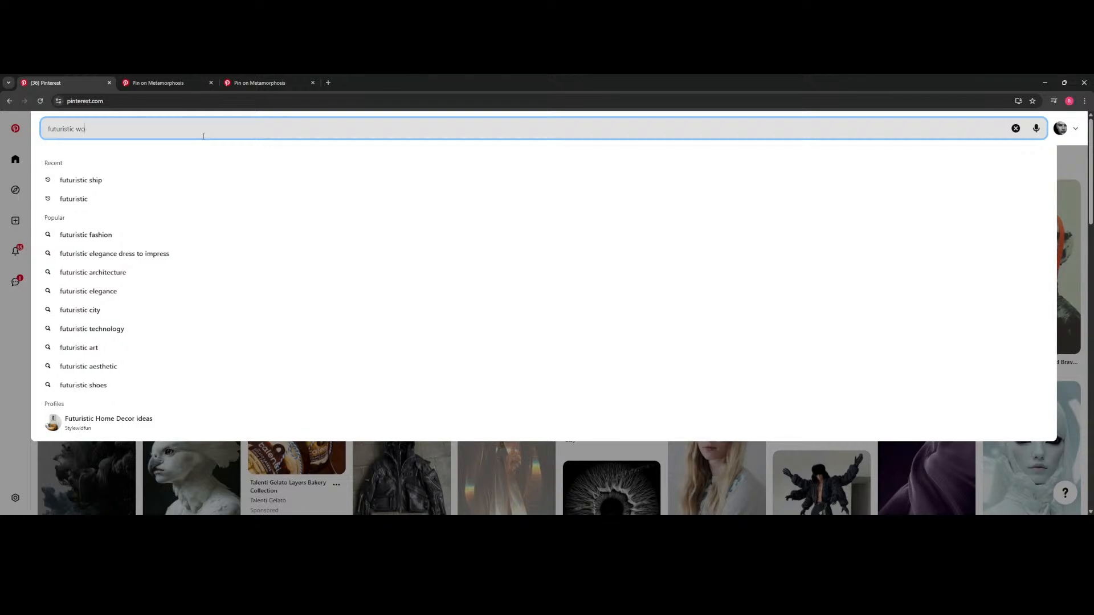
pyautogui.write('rld')
pyautogui.press('Return')
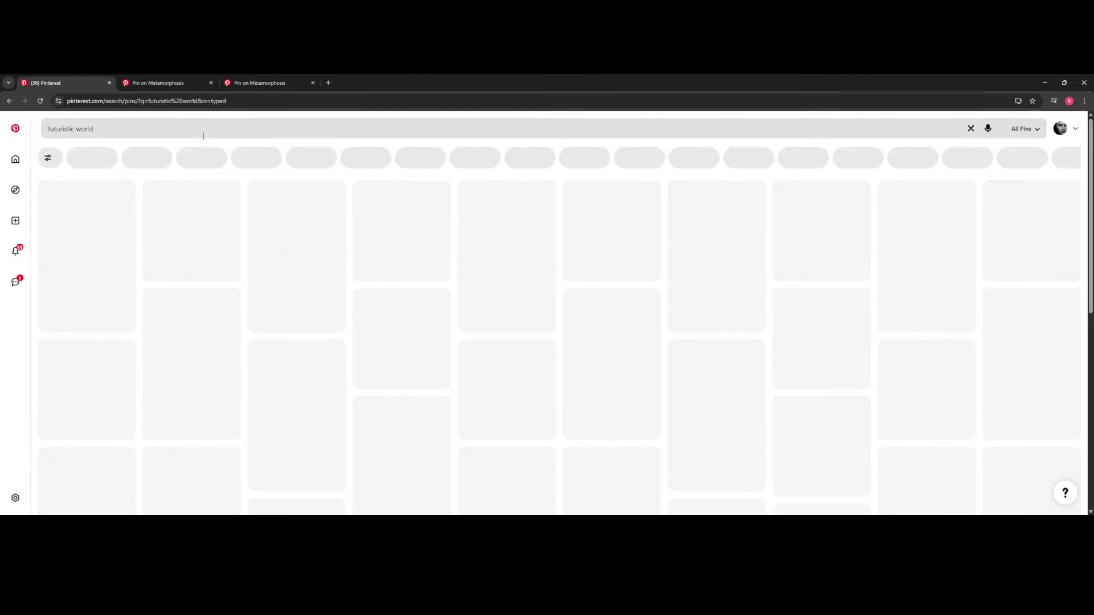
# - Browse the futuristic world results and open the Cosmic Digital Illustrations pin in a separate tab
pyautogui.scroll(-2, 495, 313)
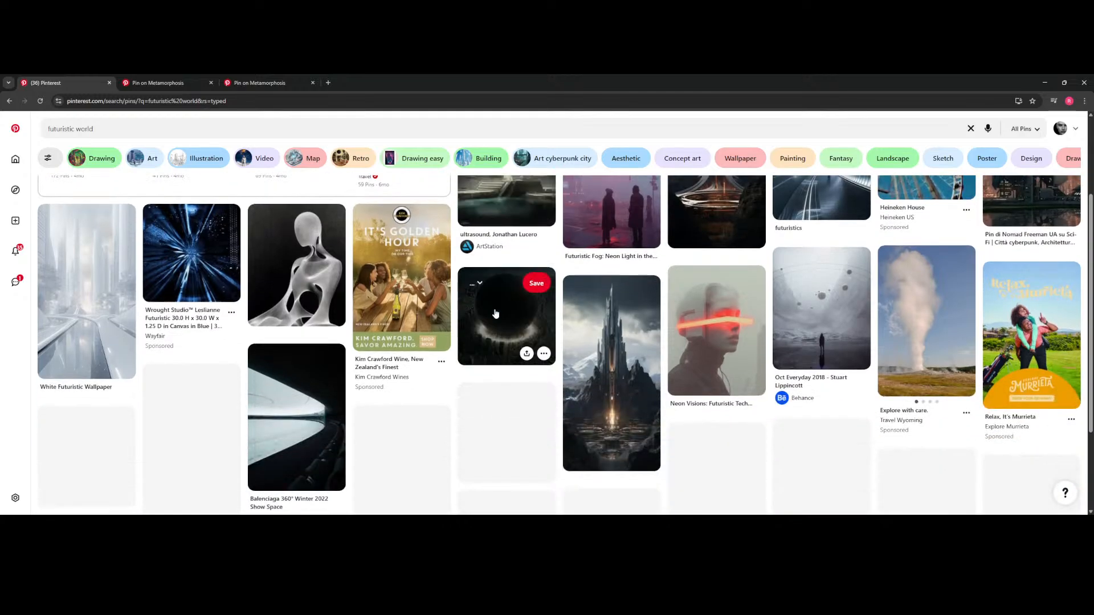
pyautogui.scroll(-4, 495, 316)
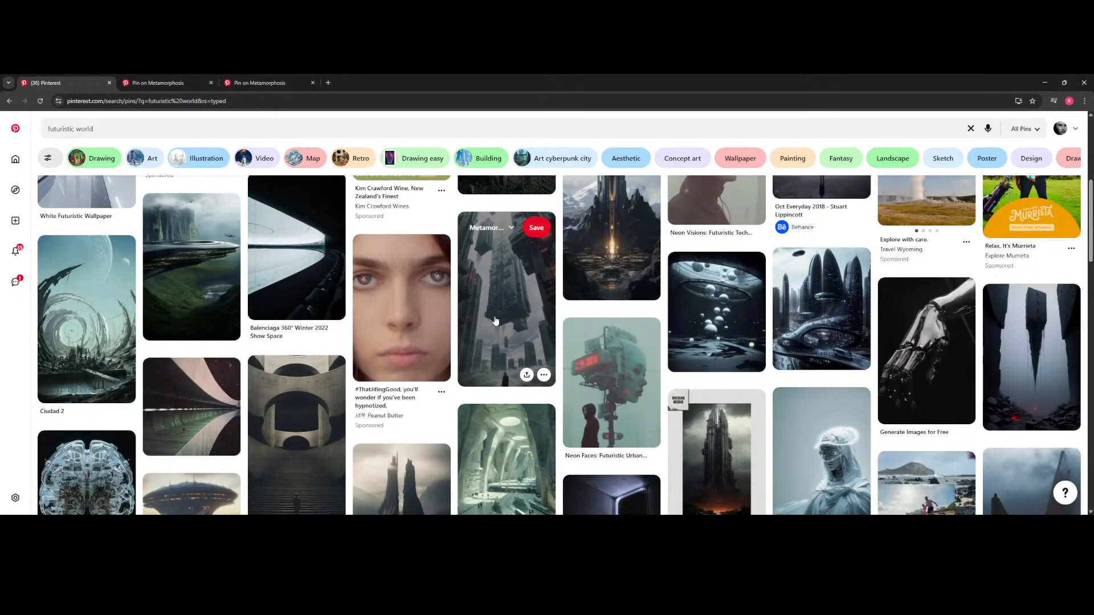
pyautogui.scroll(-2, 495, 321)
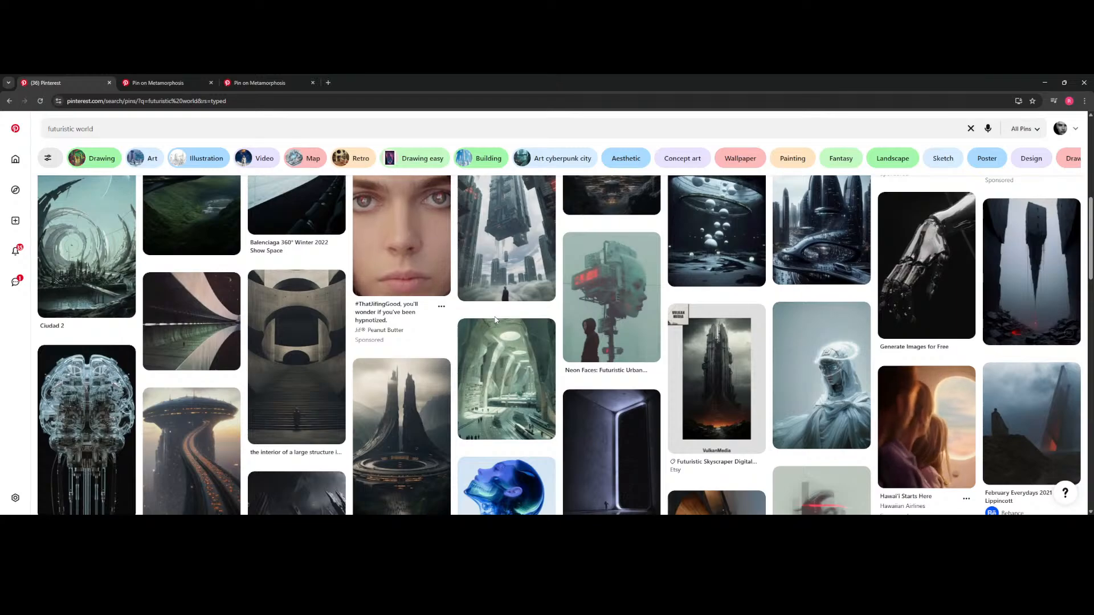
pyautogui.scroll(-3, 495, 319)
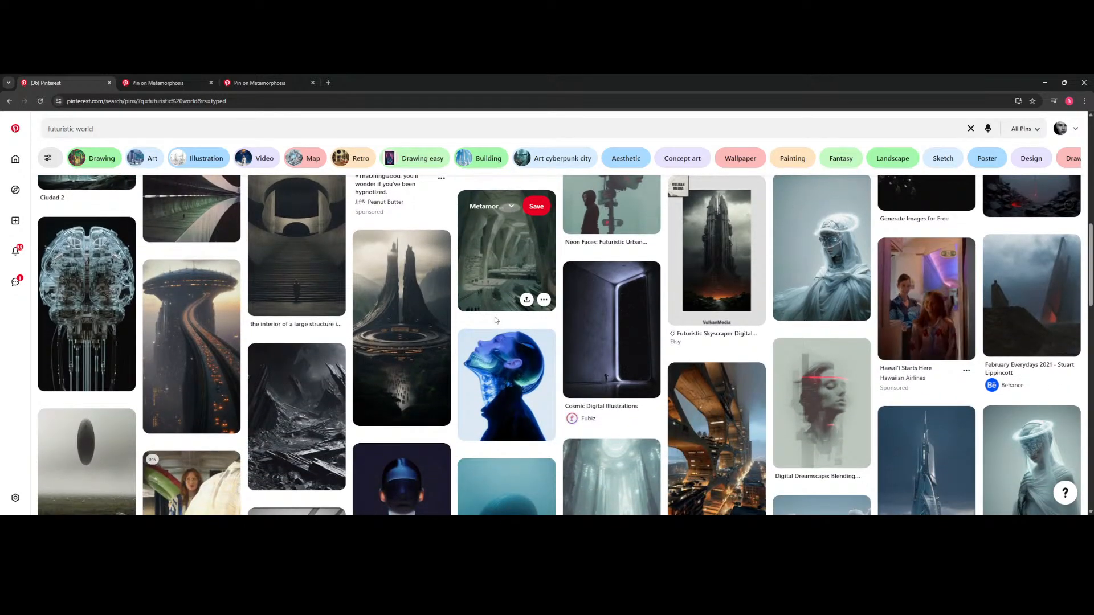
pyautogui.scroll(-5, 496, 321)
pyautogui.scroll(4, 569, 319)
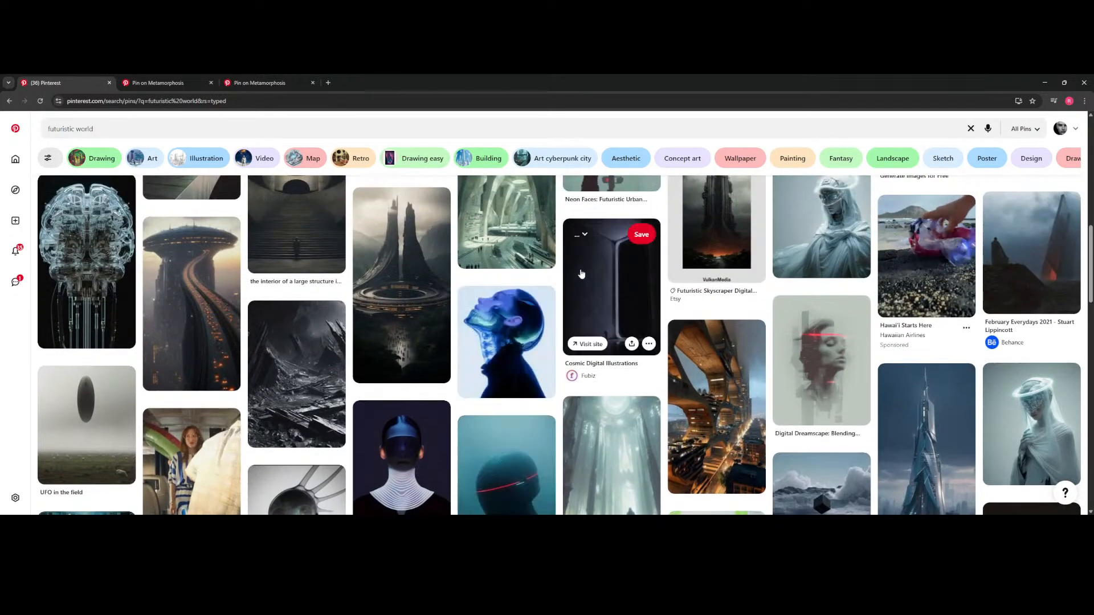
pyautogui.middleClick(611, 308)
pyautogui.click(353, 78)
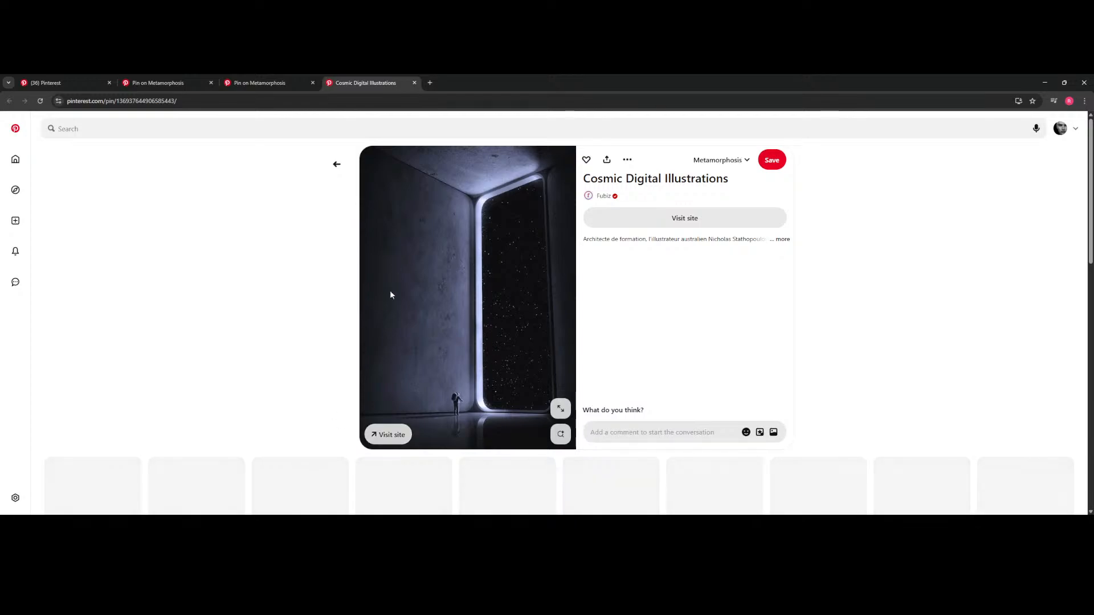
# - Look at the Cosmic Digital Illustrations pin and browse its related pins for futuristic interiors
pyautogui.scroll(-3, 500, 299)
pyautogui.scroll(2, 439, 362)
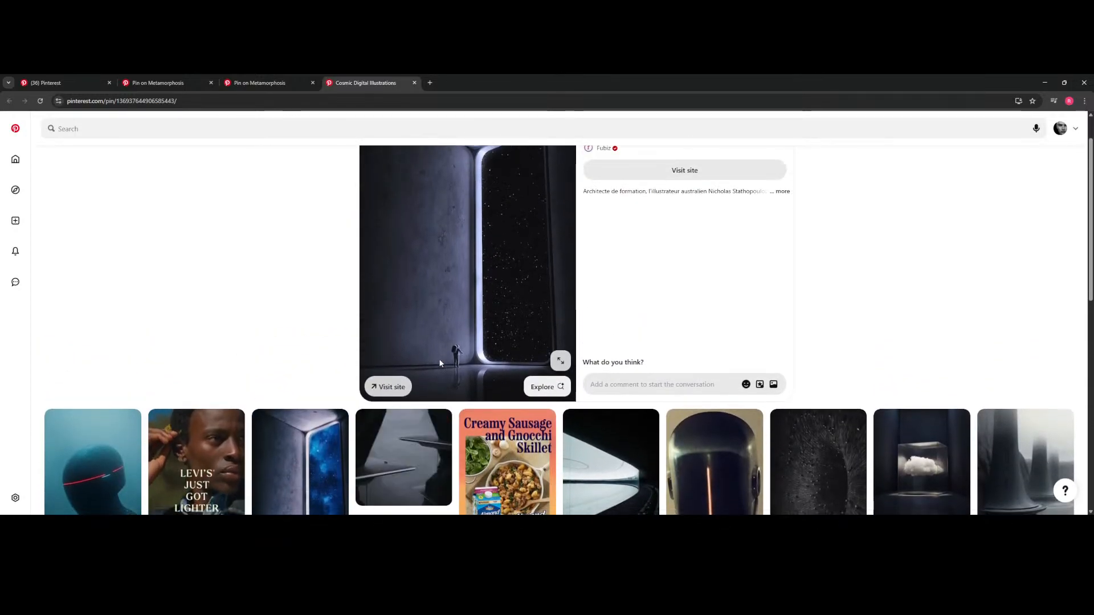
pyautogui.scroll(-3, 440, 362)
pyautogui.scroll(2, 423, 281)
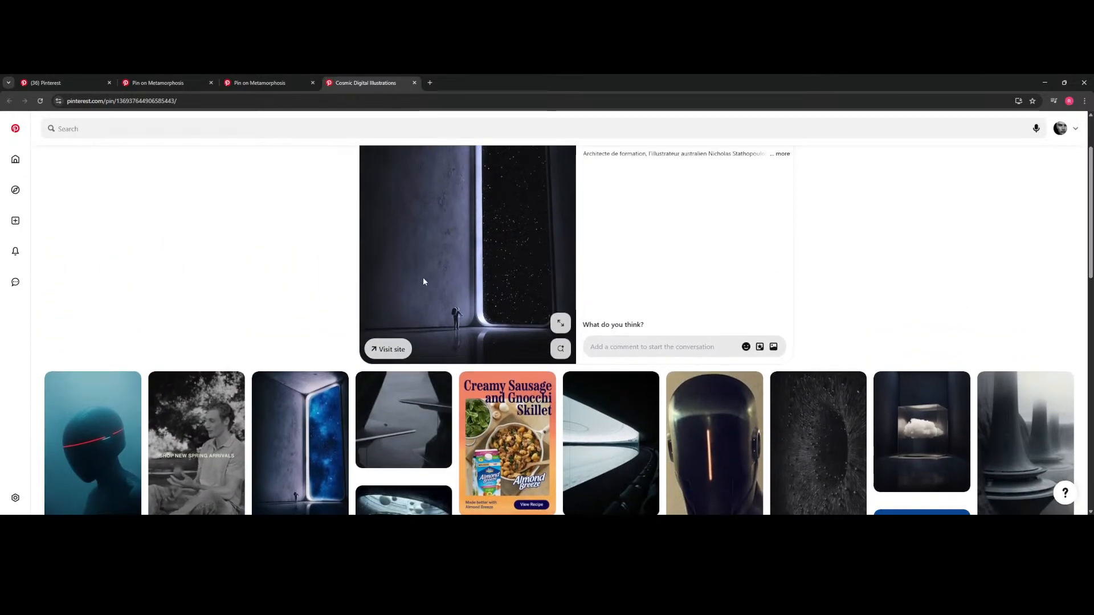
pyautogui.scroll(-8, 444, 273)
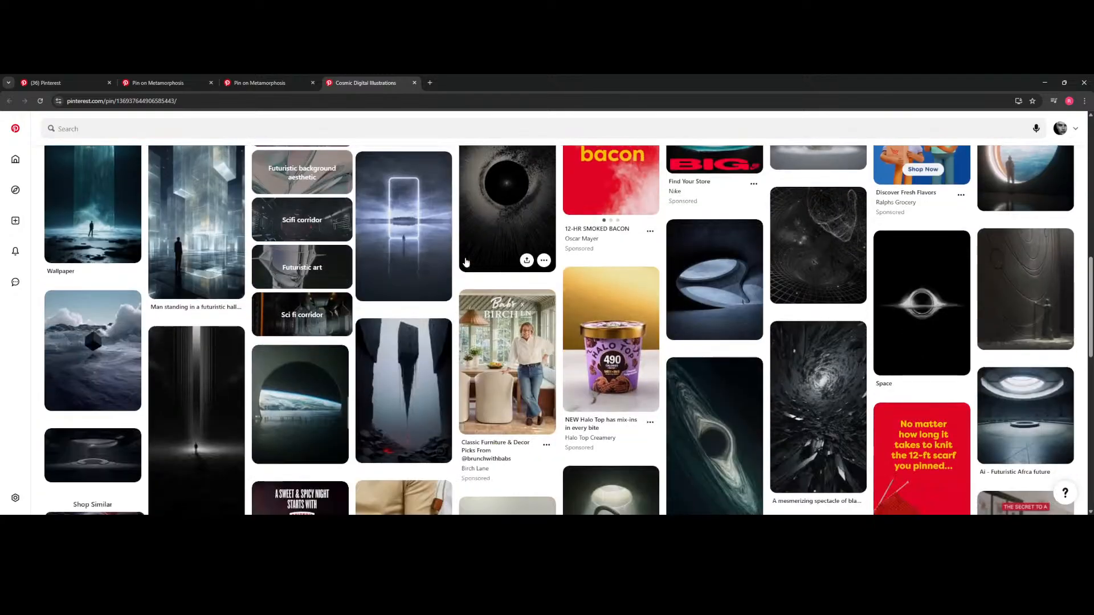
# - Open the related pin of the dark curved interior with oval openings and examine it alongside its related architecture pins
pyautogui.click(695, 294)
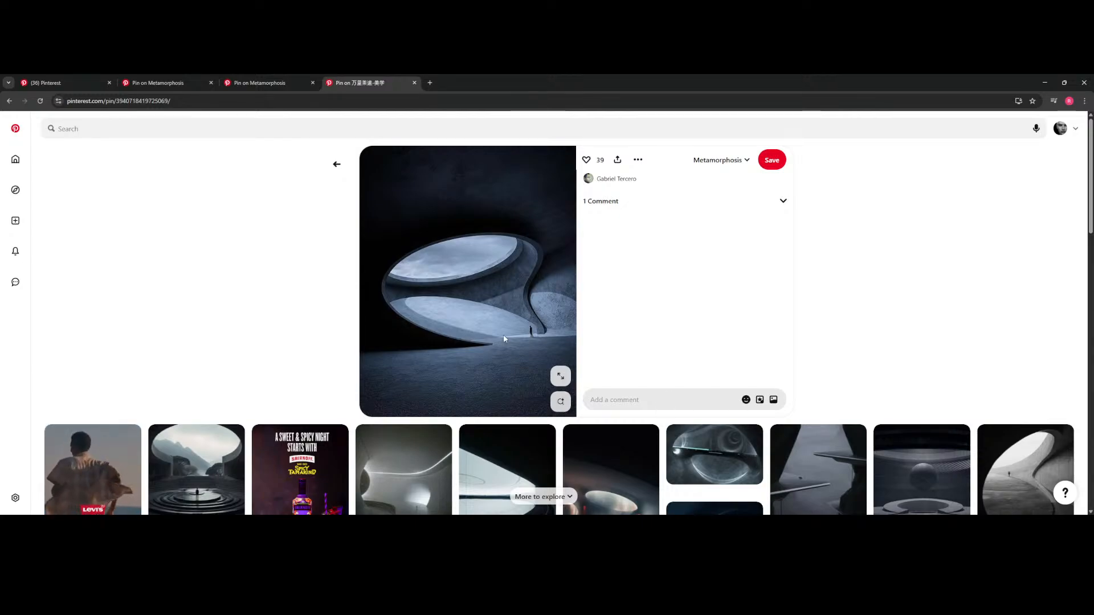
pyautogui.scroll(-1, 322, 302)
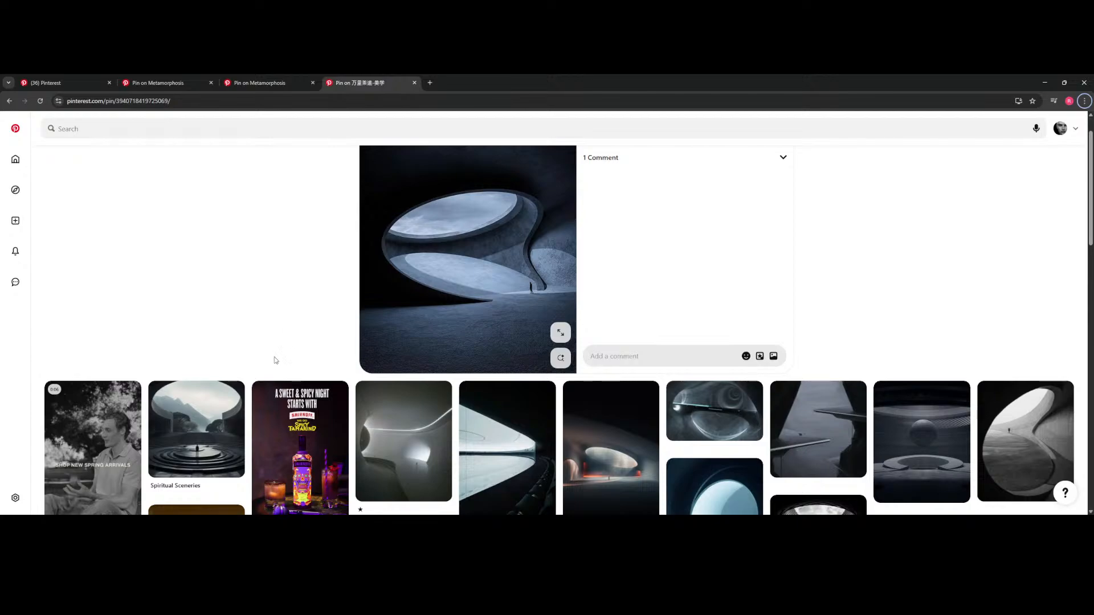
pyautogui.scroll(-2, 274, 360)
pyautogui.scroll(-2, 261, 366)
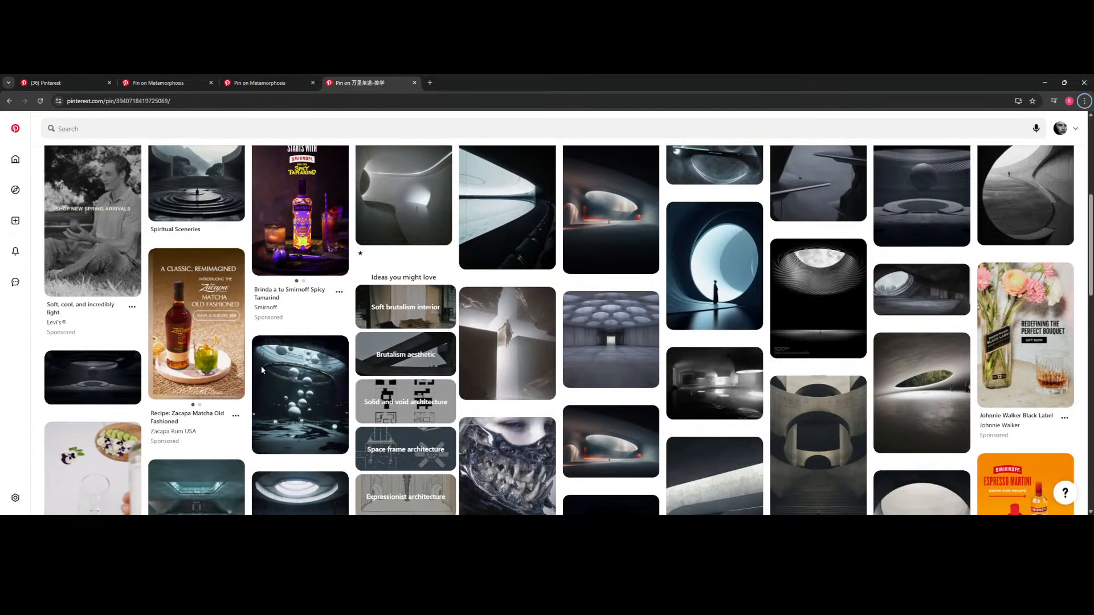
pyautogui.scroll(5, 261, 366)
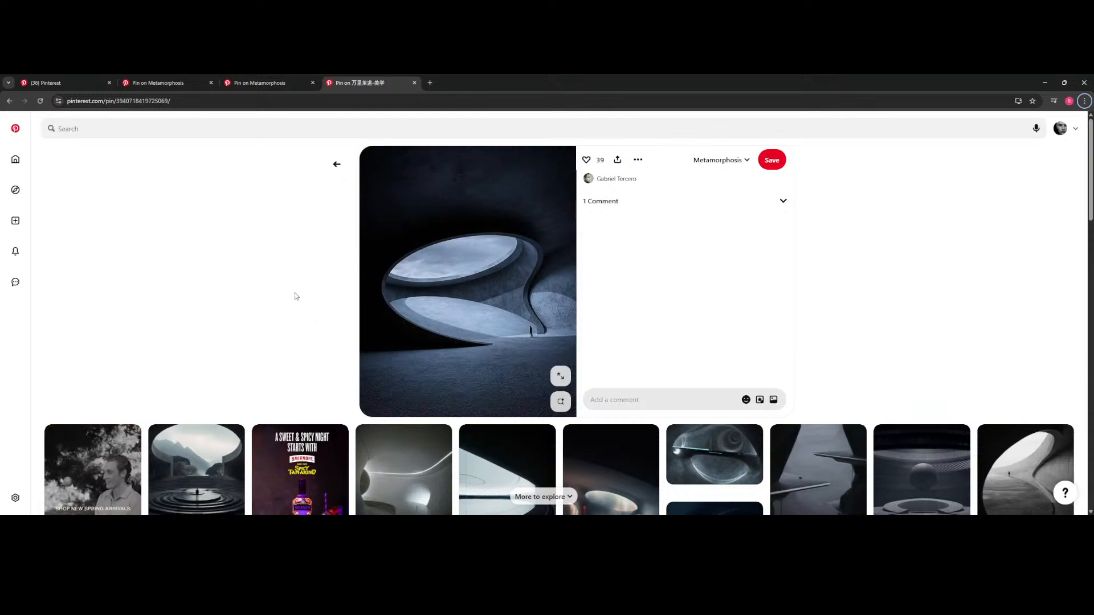
pyautogui.scroll(-3, 295, 296)
pyautogui.scroll(3, 295, 297)
pyautogui.scroll(-3, 224, 343)
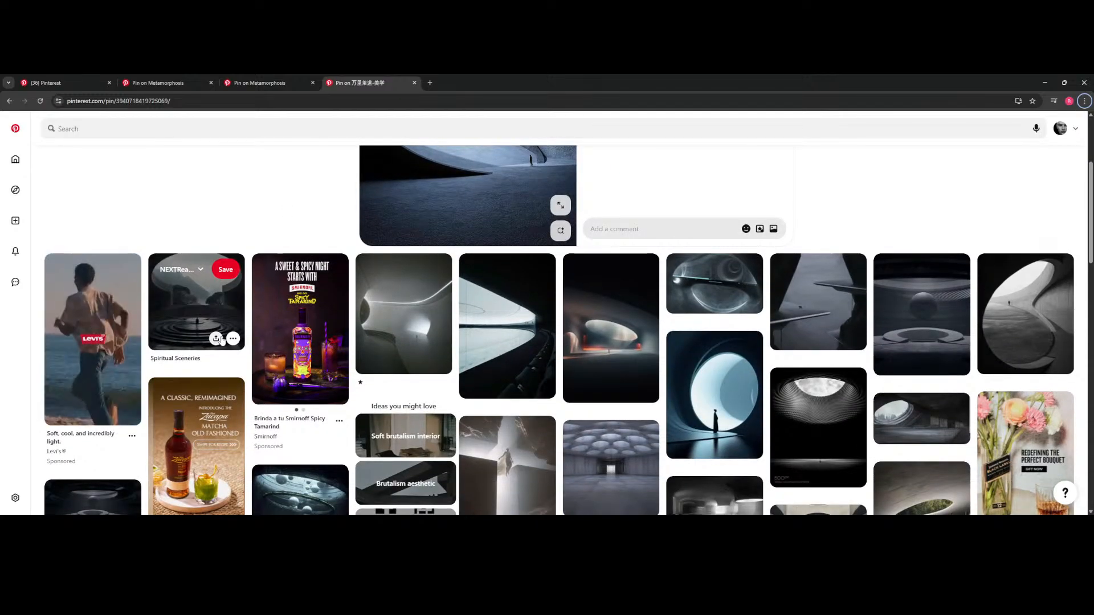
pyautogui.scroll(3, 221, 341)
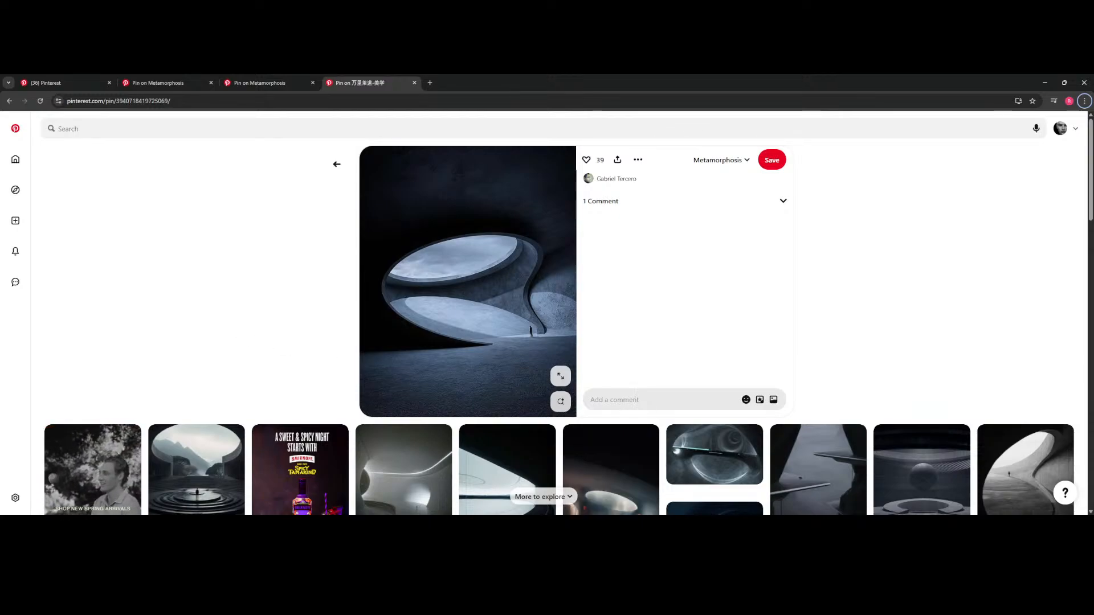
pyautogui.scroll(-1, 623, 280)
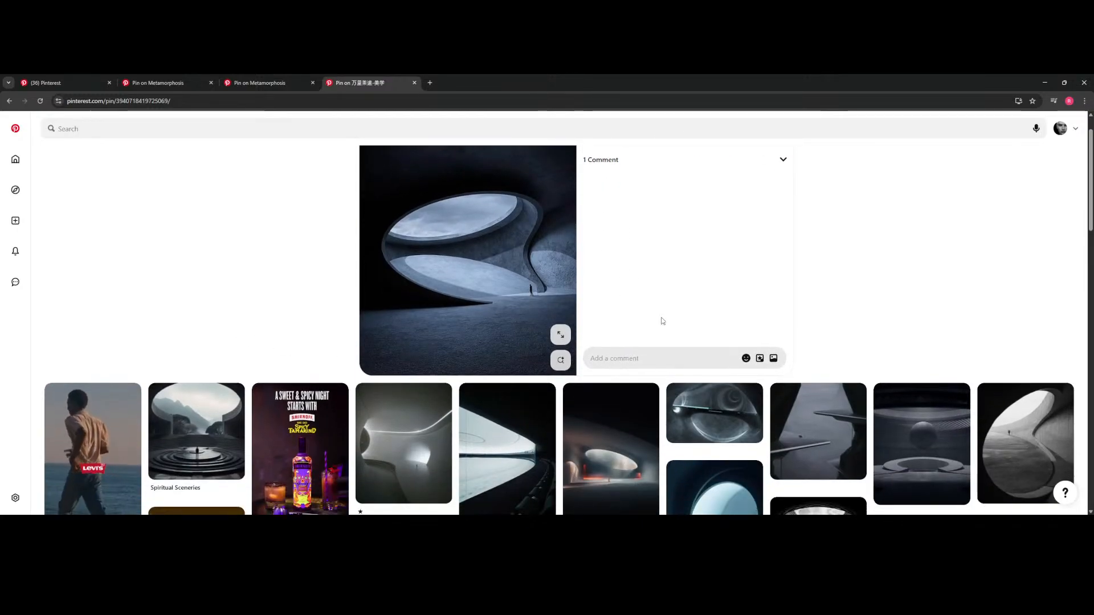
# - Search Pinterest for "brutalist architecture" from the page of the dark curved interior pin
pyautogui.scroll(1, 659, 320)
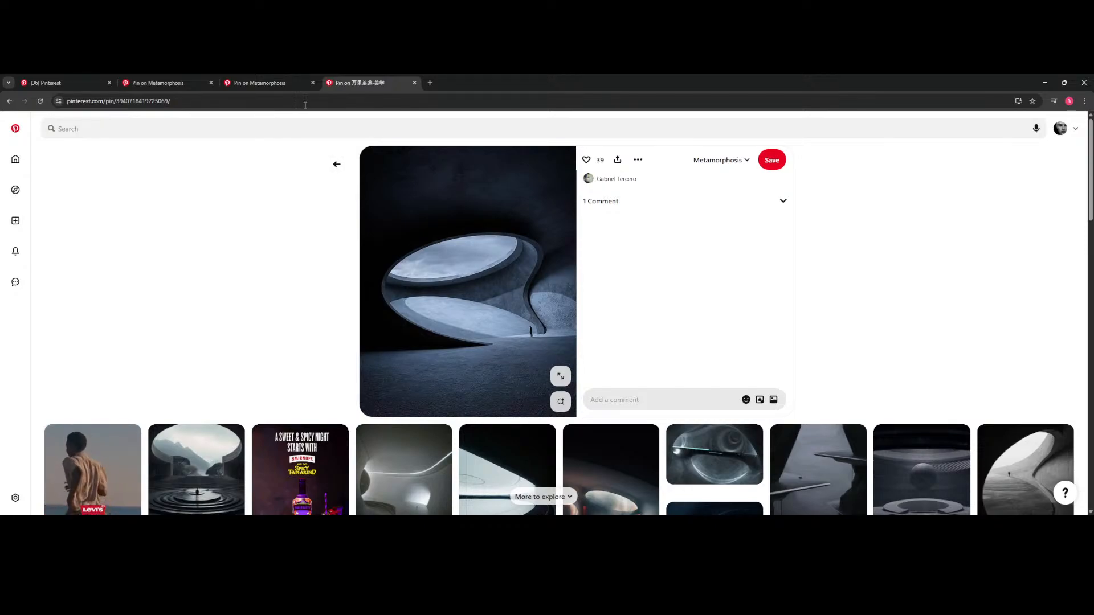
pyautogui.click(295, 84)
pyautogui.click(373, 82)
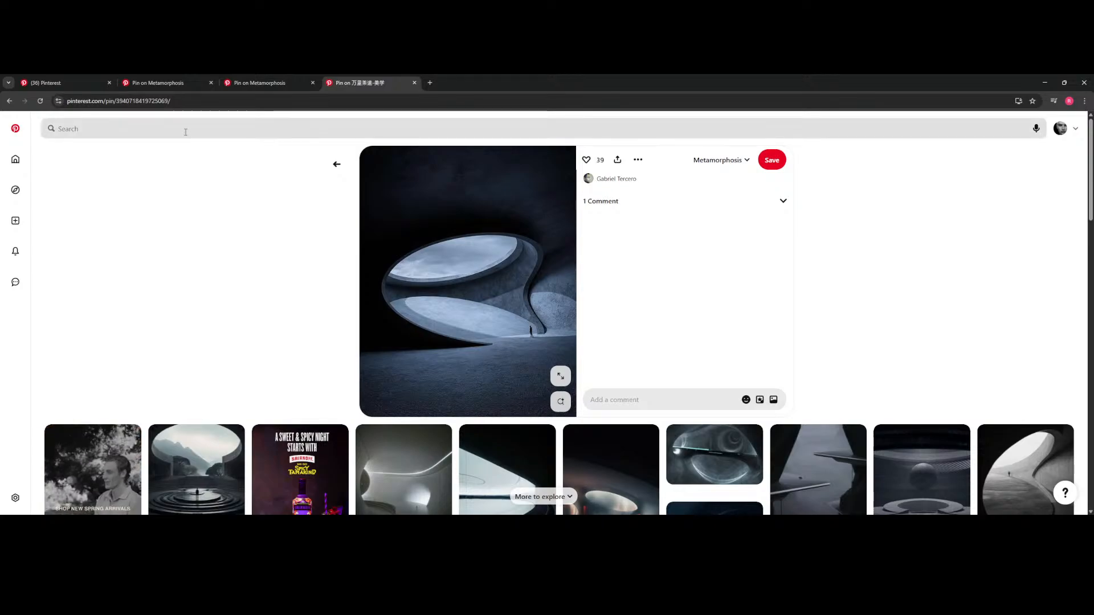
pyautogui.click(185, 130)
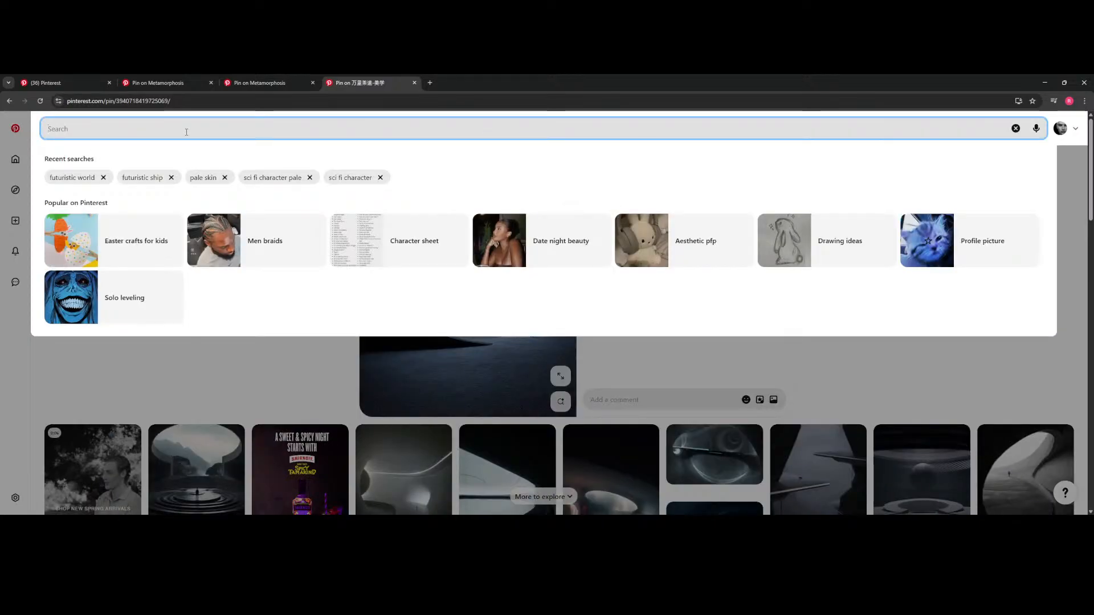
pyautogui.write('bru')
pyautogui.press('Return')
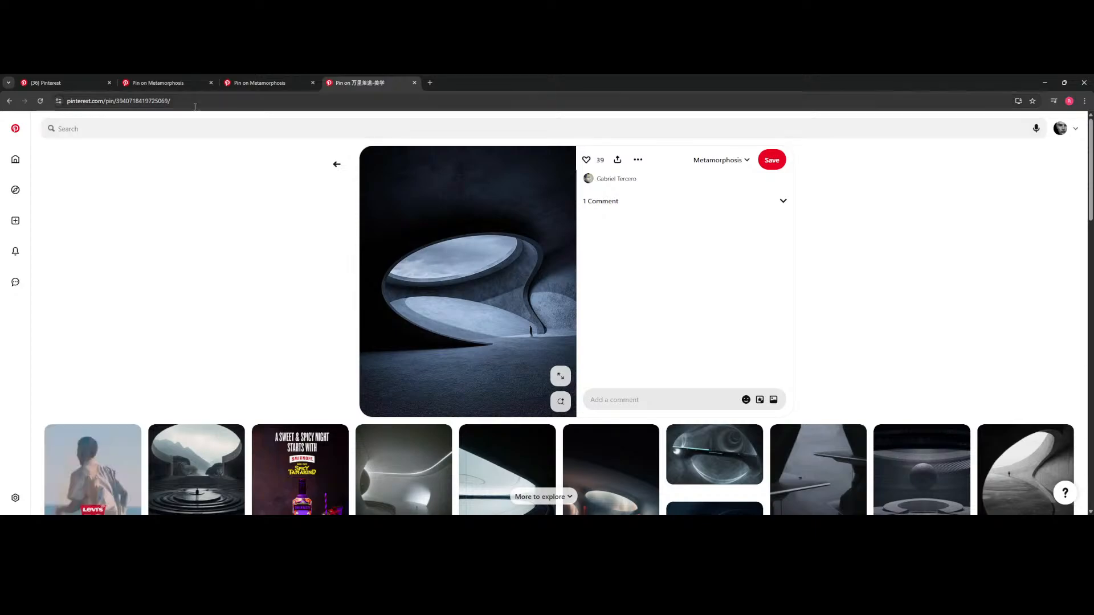
pyautogui.click(185, 130)
pyautogui.write('brutalis')
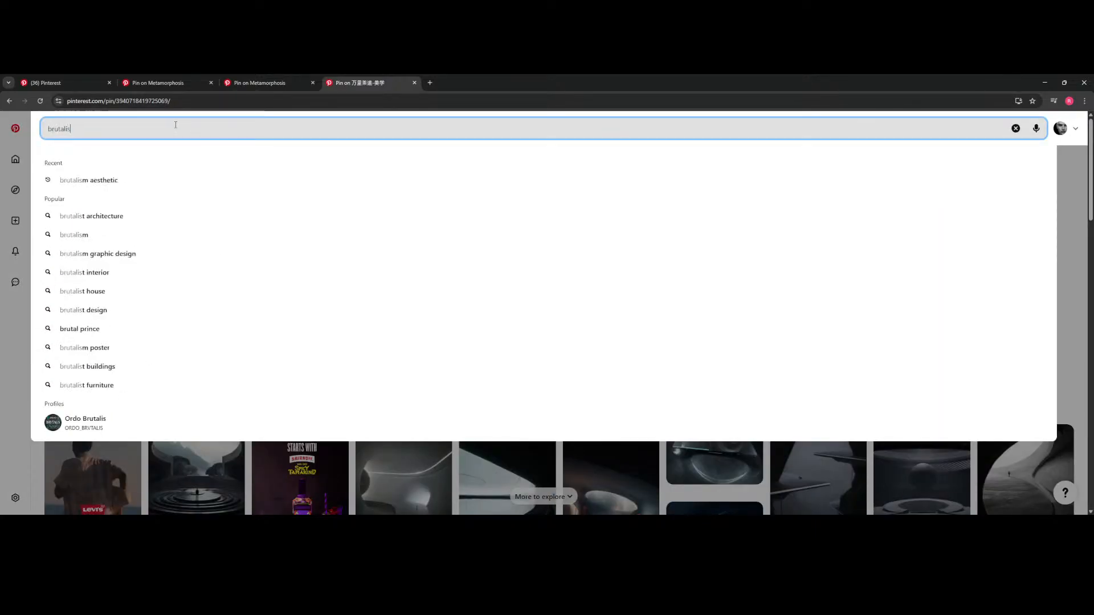
pyautogui.write('t architecture')
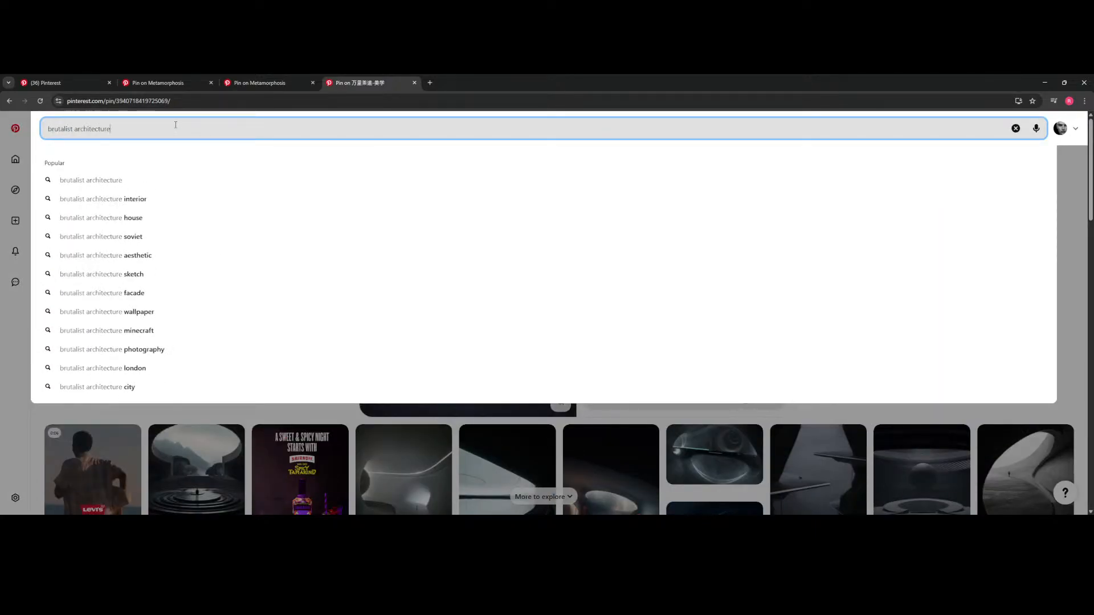
pyautogui.press('Return')
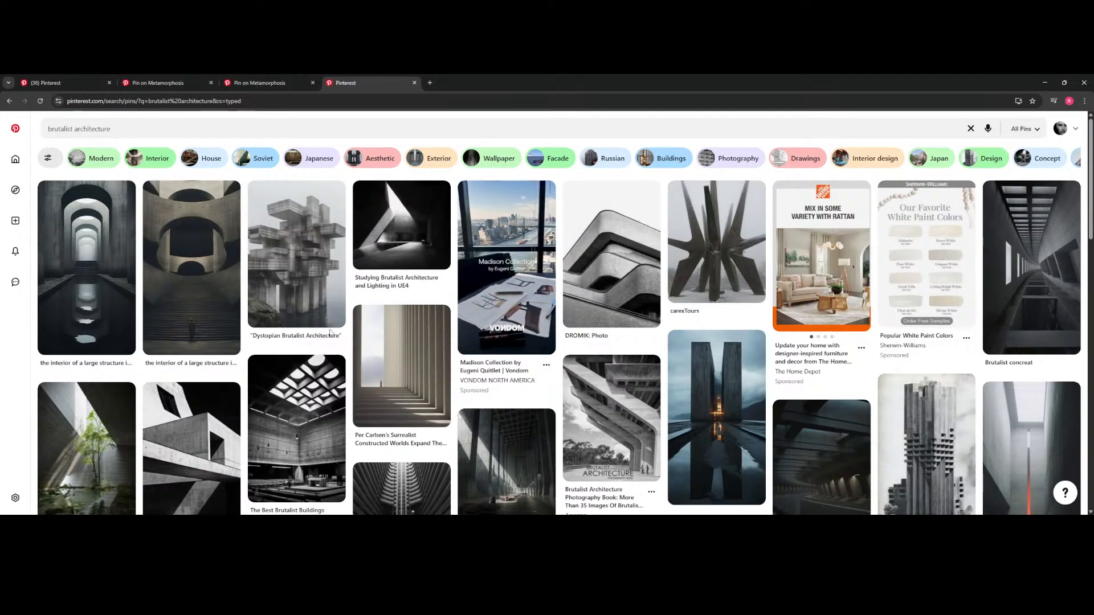
# - Browse the first brutalist architecture results, comparing the concrete interiors, monuments and geometric facades
pyautogui.scroll(-2, 337, 347)
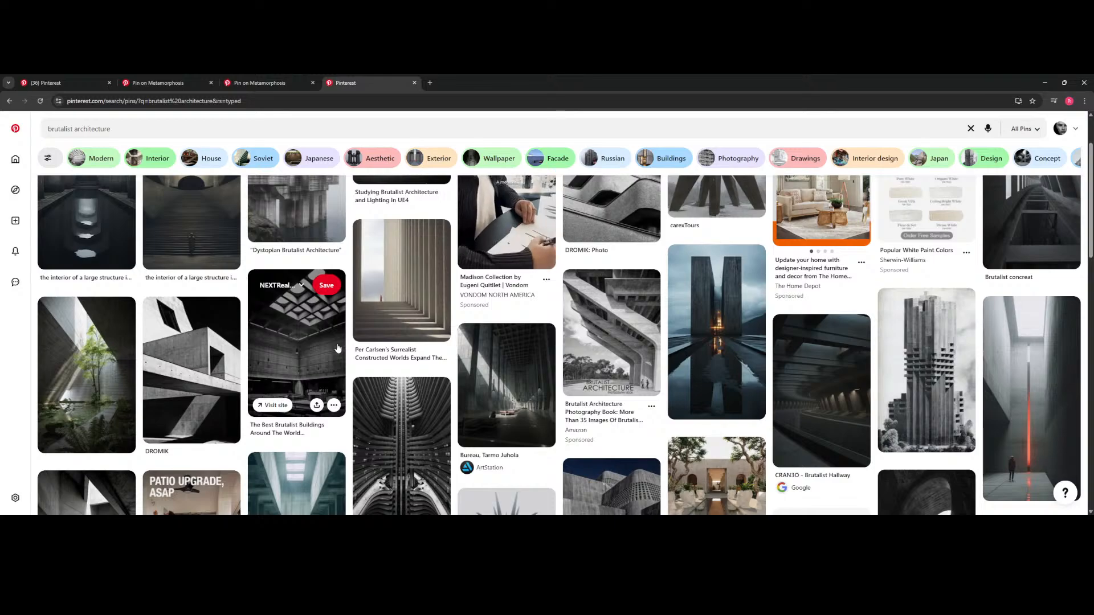
pyautogui.scroll(-2, 204, 320)
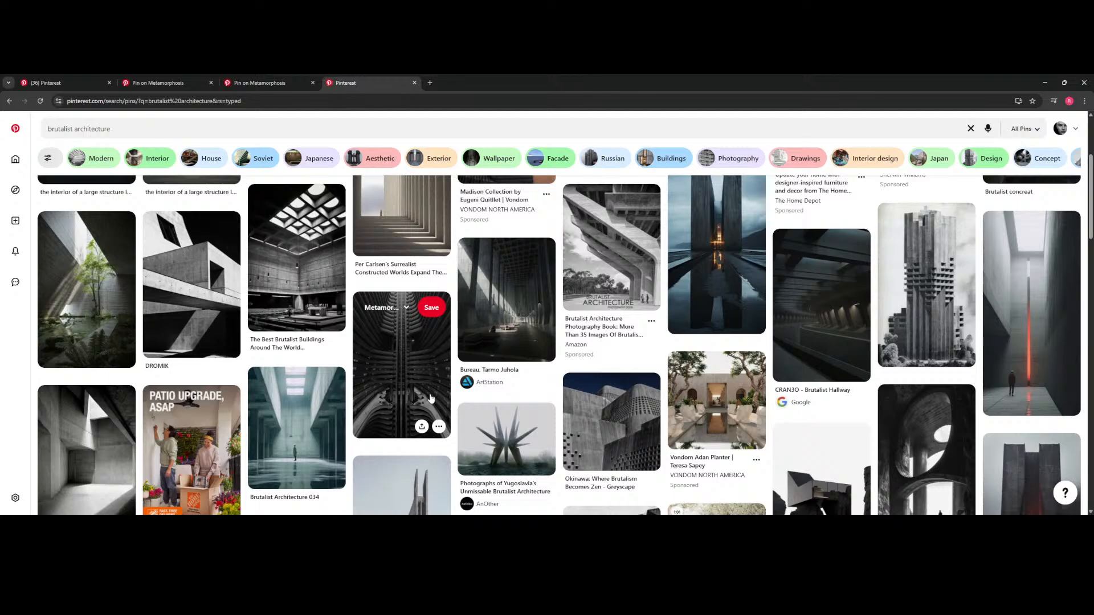
pyautogui.scroll(-4, 430, 397)
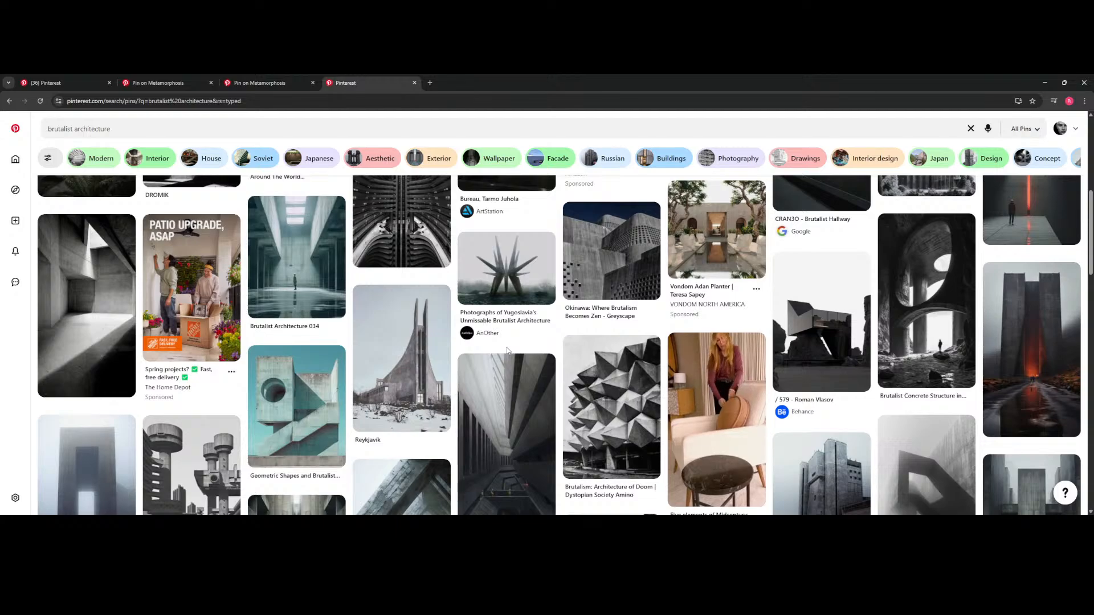
pyautogui.scroll(-3, 401, 283)
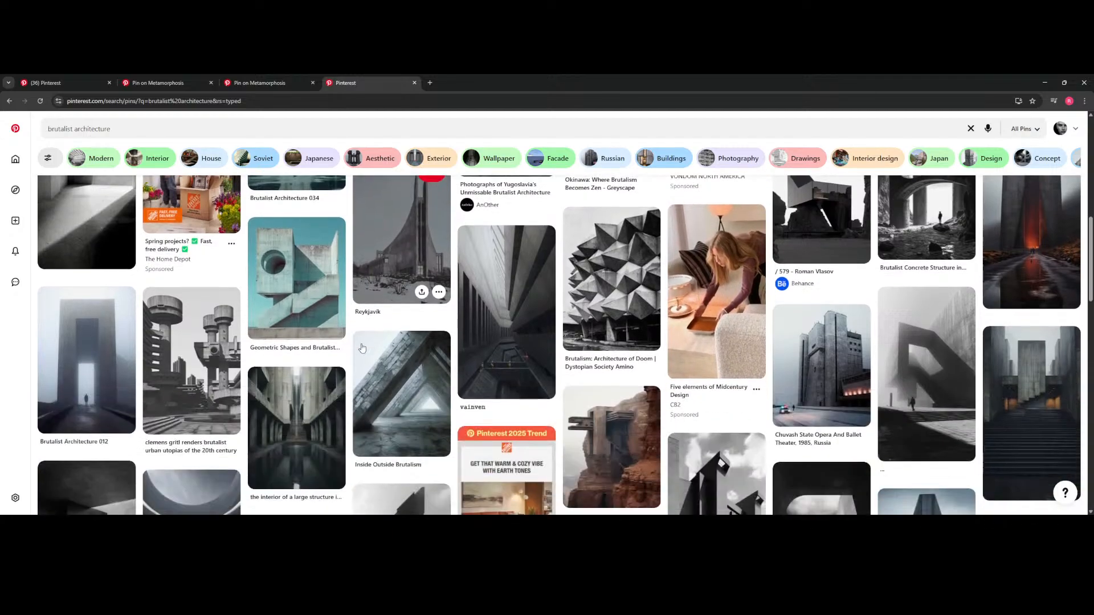
pyautogui.scroll(6, 401, 284)
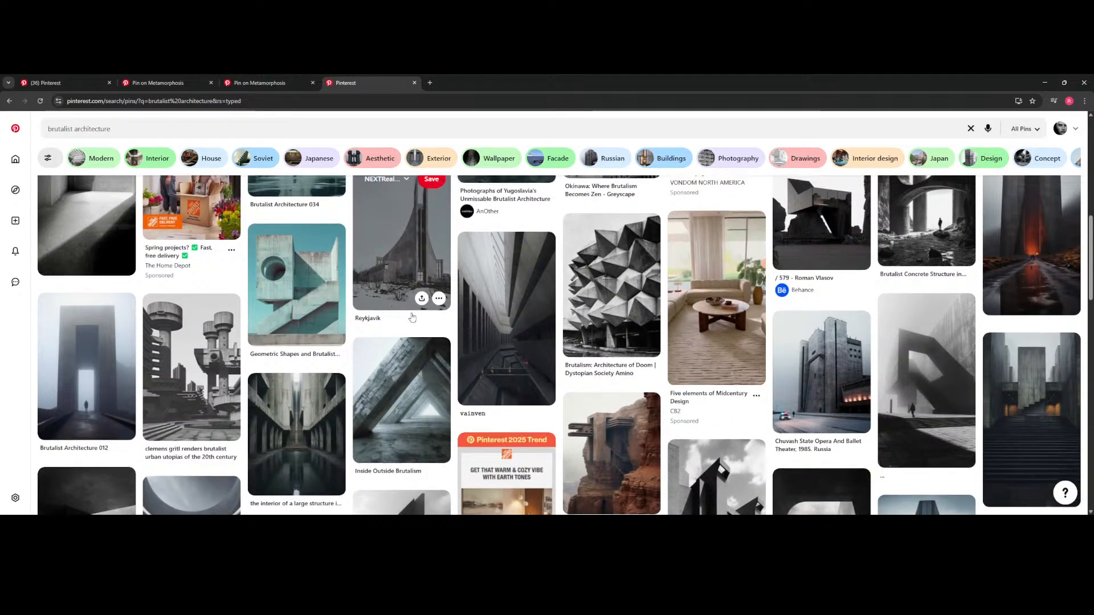
pyautogui.scroll(-3, 636, 427)
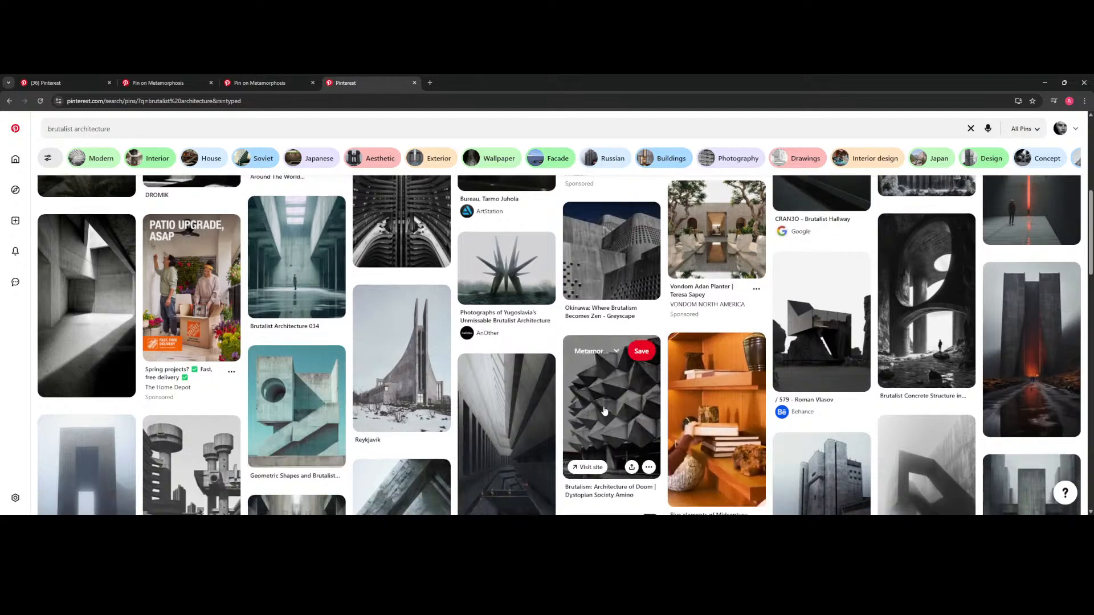
pyautogui.scroll(-5, 616, 417)
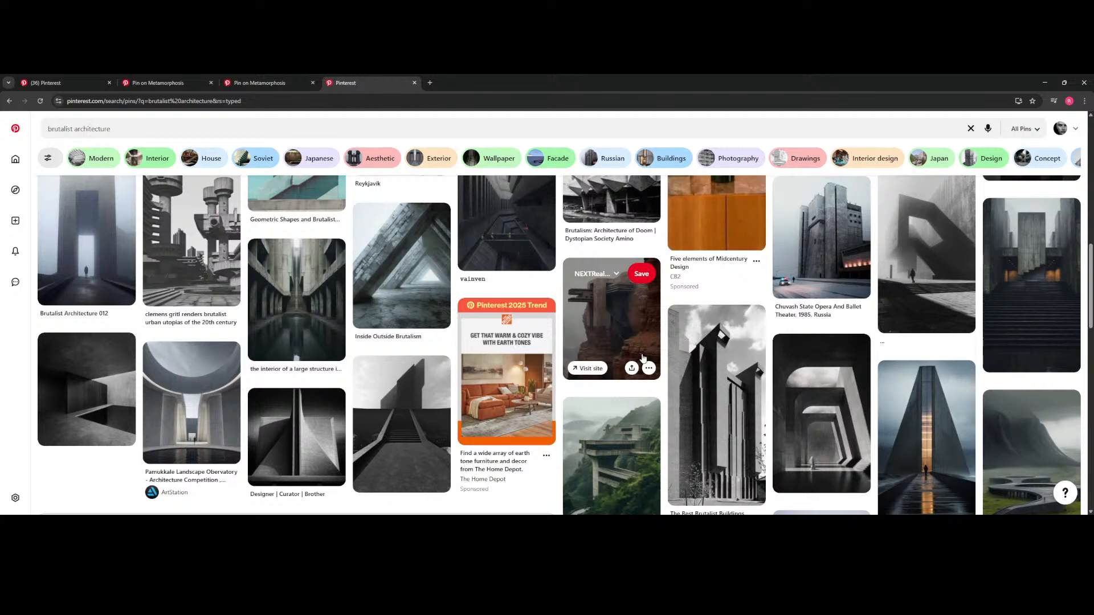
# - Look deeper through the brutalist results, past the related-search groups, and return to the beginning of the results
pyautogui.scroll(-5, 638, 342)
pyautogui.scroll(-5, 365, 370)
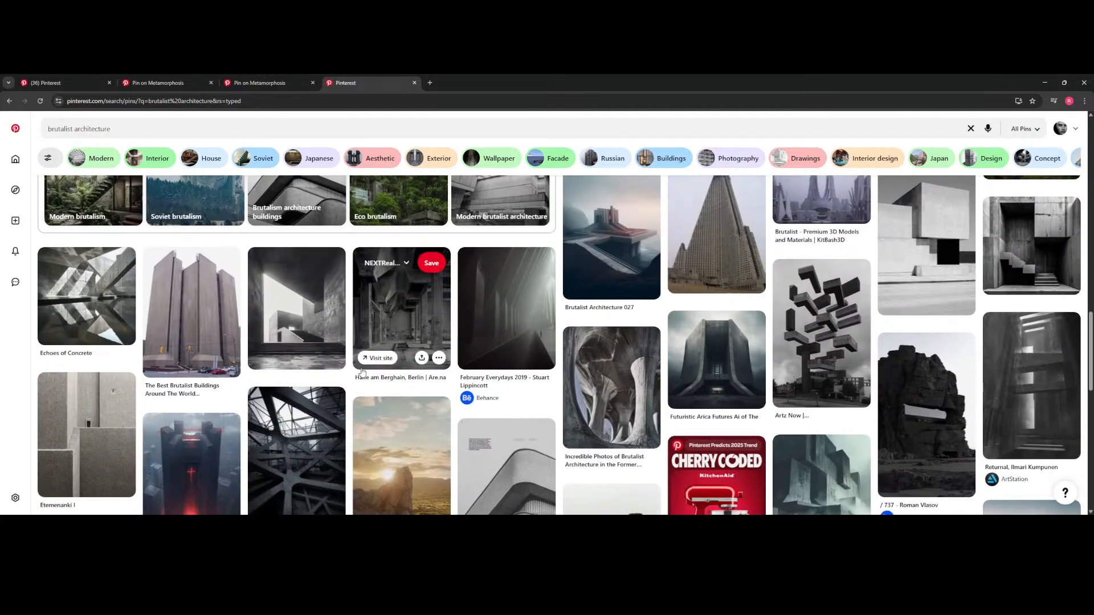
pyautogui.scroll(-5, 363, 376)
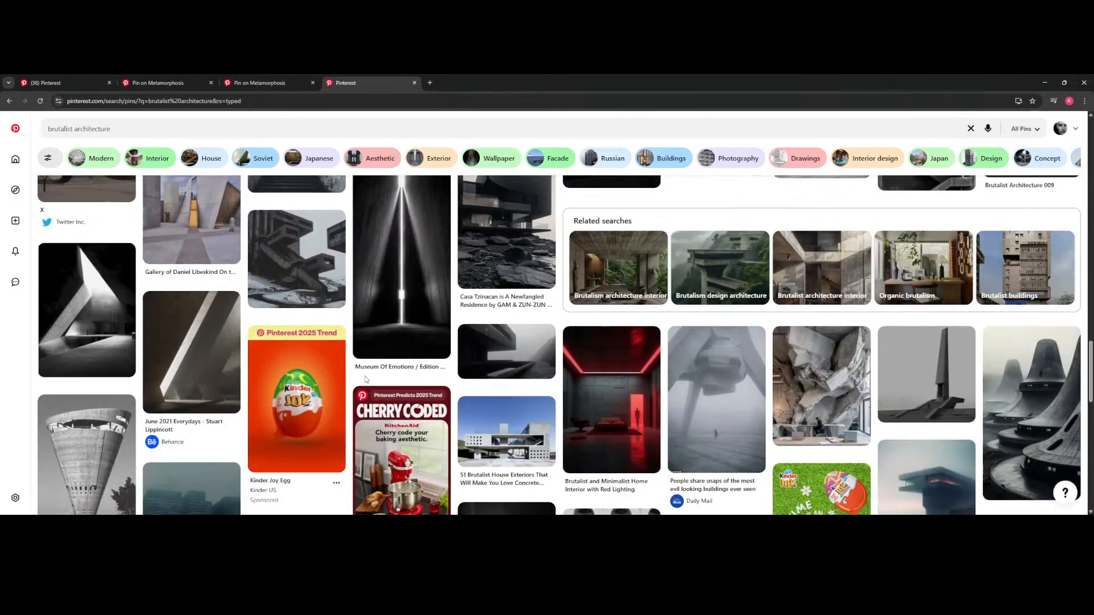
pyautogui.scroll(-5, 365, 379)
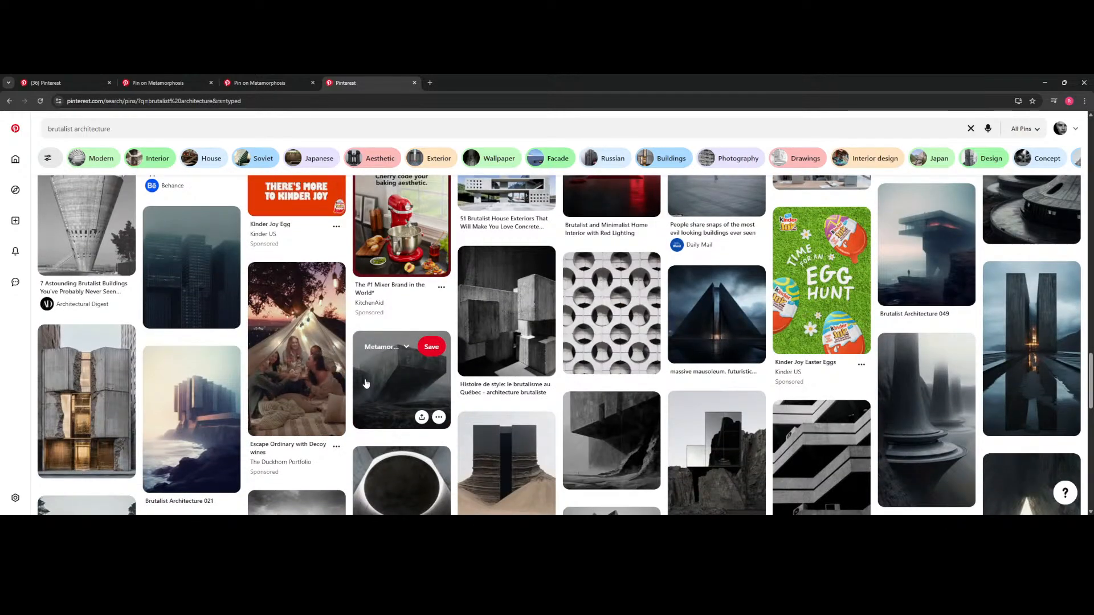
pyautogui.scroll(-5, 366, 385)
pyautogui.scroll(-5, 366, 386)
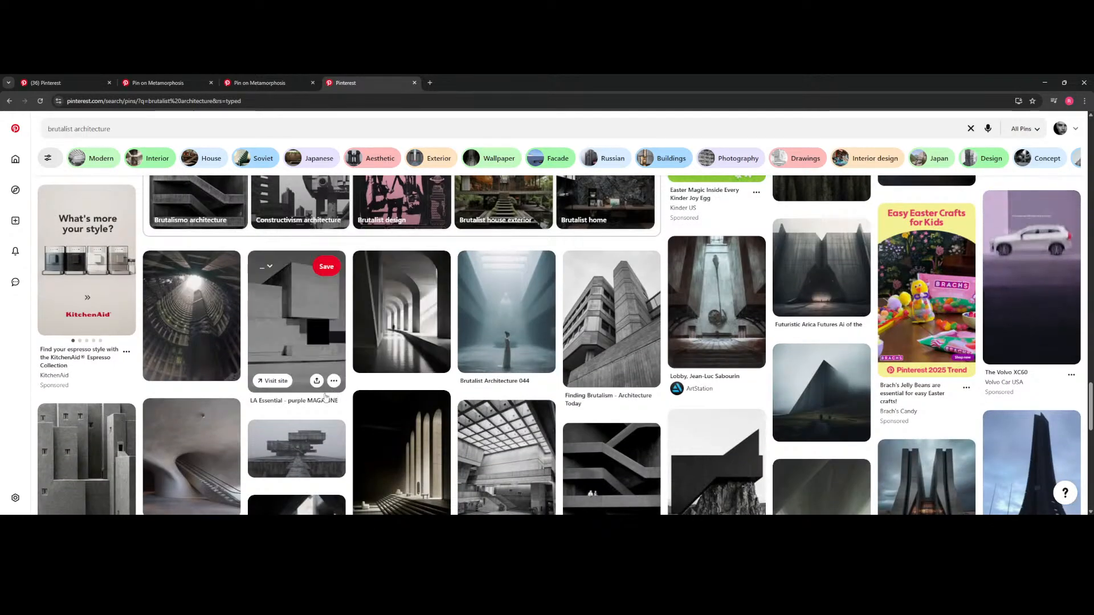
pyautogui.scroll(-15, 323, 397)
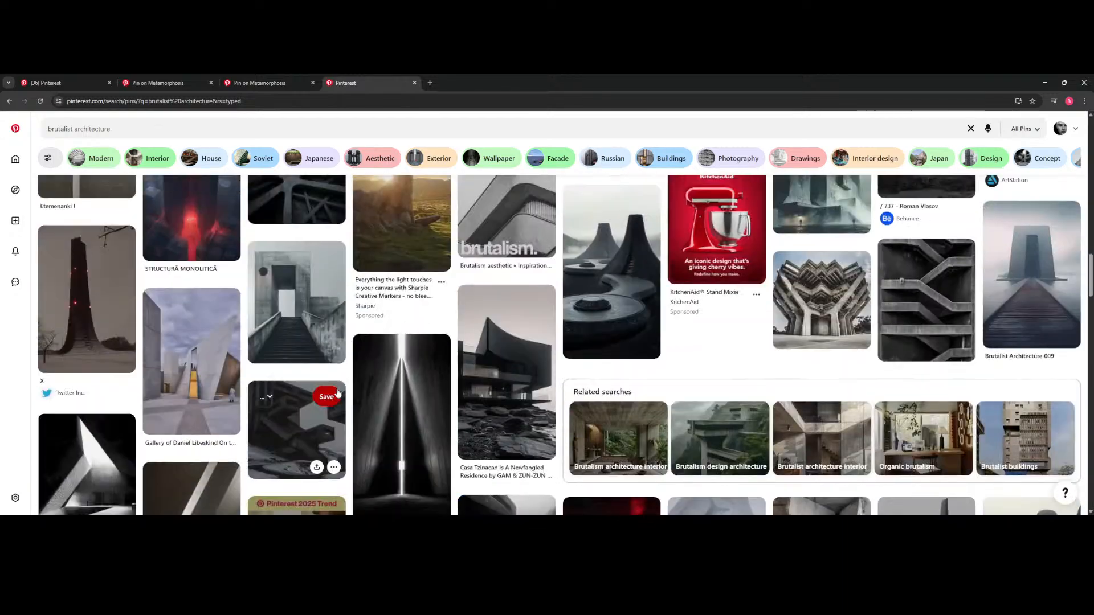
pyautogui.scroll(-10, 338, 393)
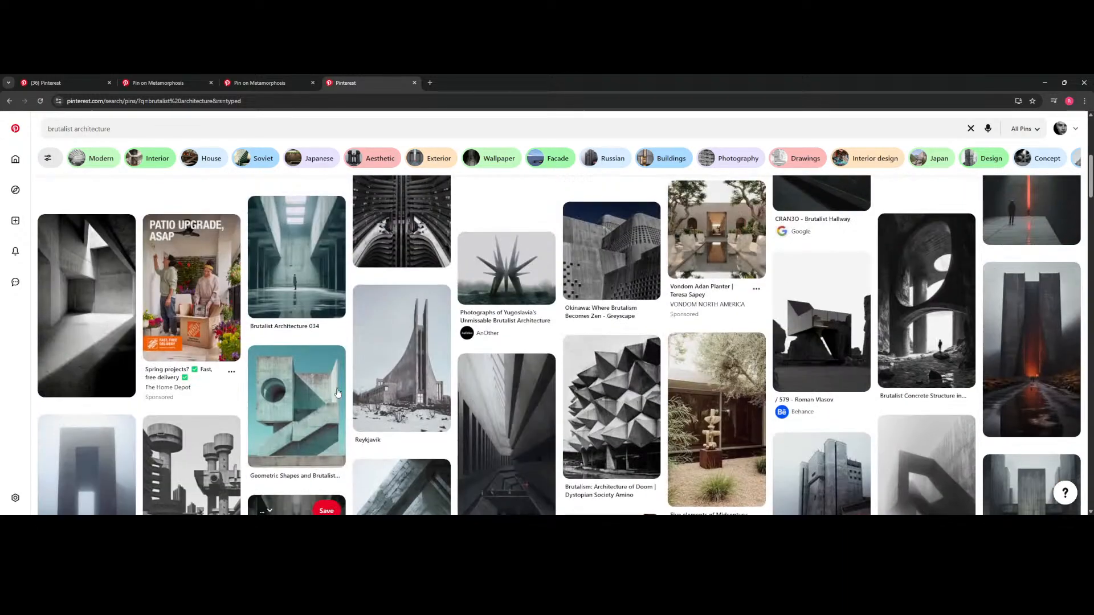
pyautogui.scroll(-10, 829, 387)
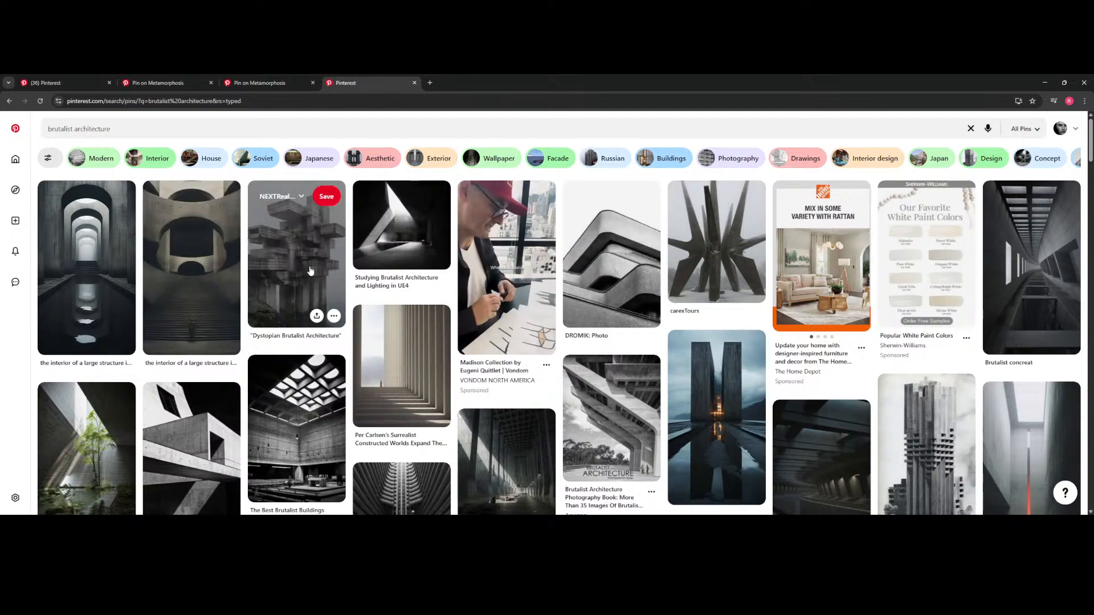
# - Go through the brutalist results again from the beginning, examining the monolithic towers, stairways, halls and house exteriors
pyautogui.scroll(-2, 310, 270)
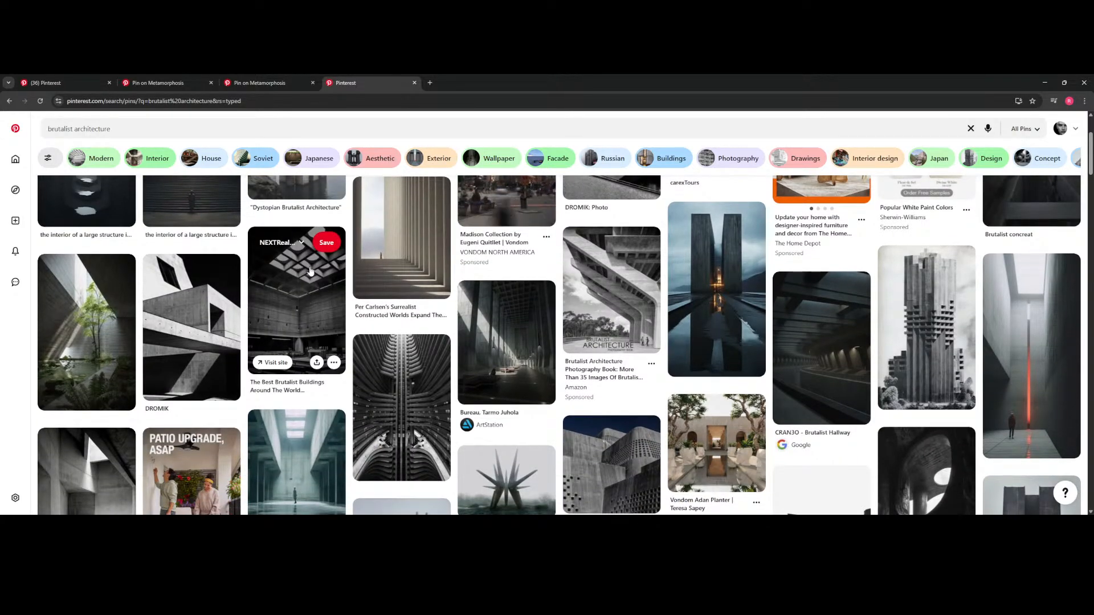
pyautogui.scroll(-6, 310, 270)
pyautogui.scroll(-1, 692, 324)
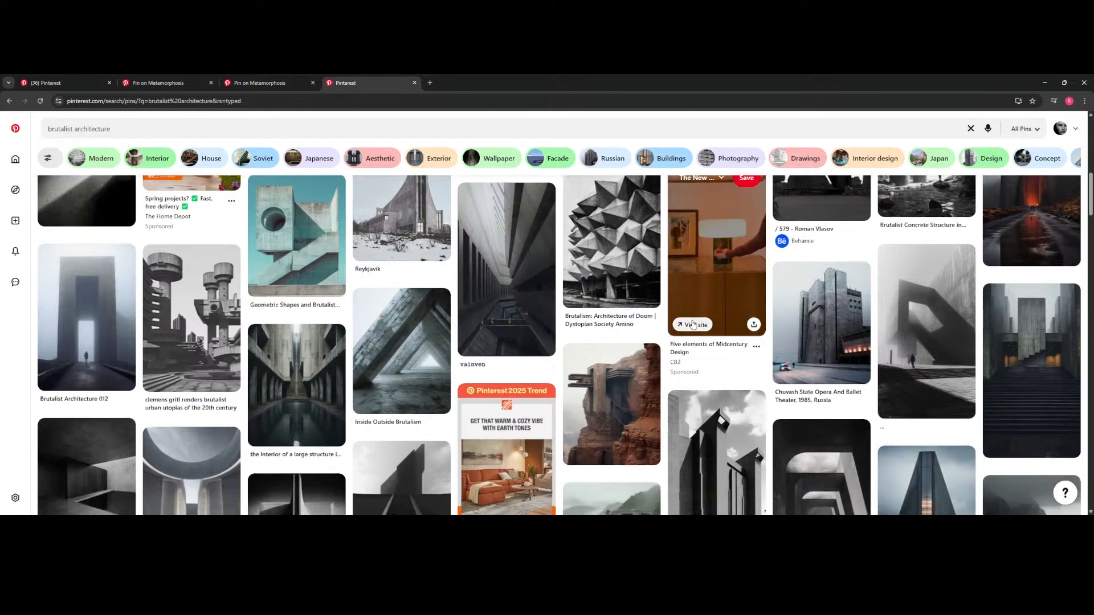
pyautogui.scroll(-3, 692, 324)
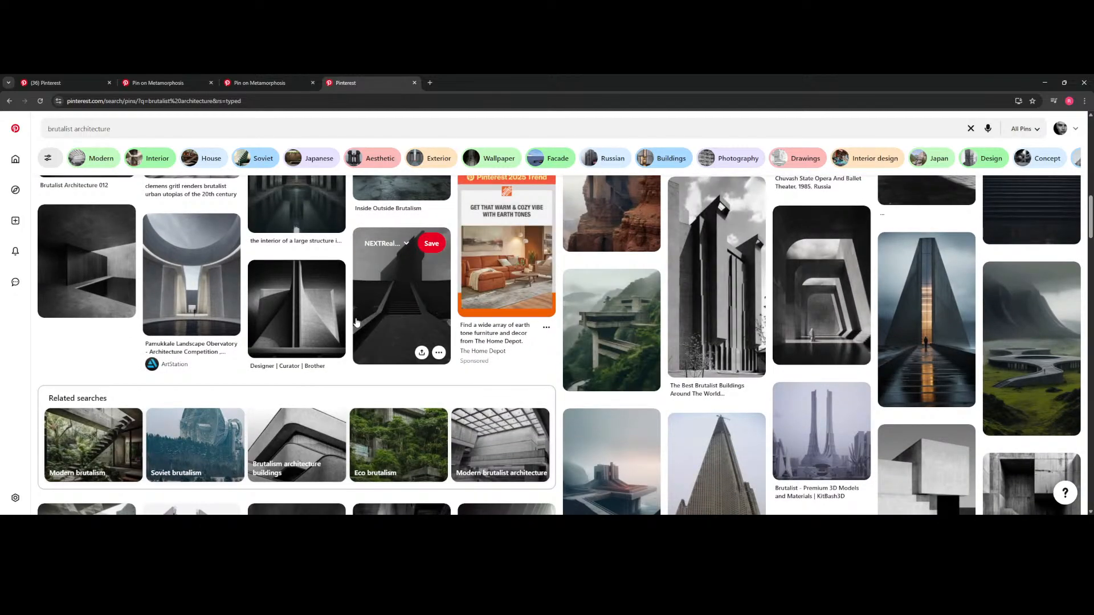
pyautogui.scroll(-9, 359, 324)
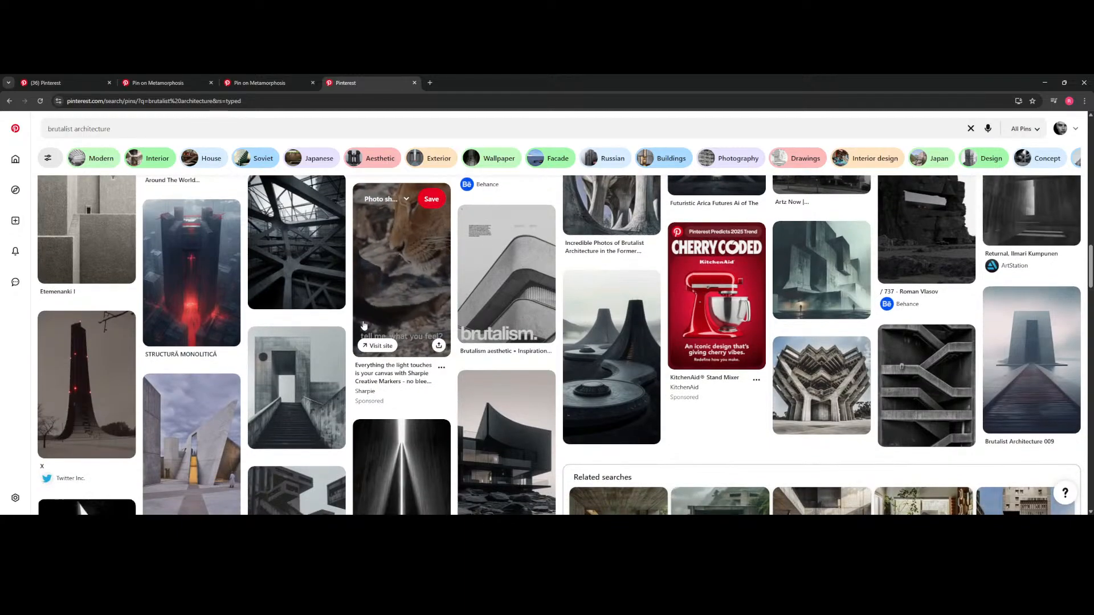
pyautogui.scroll(-5, 495, 317)
pyautogui.scroll(4, 494, 316)
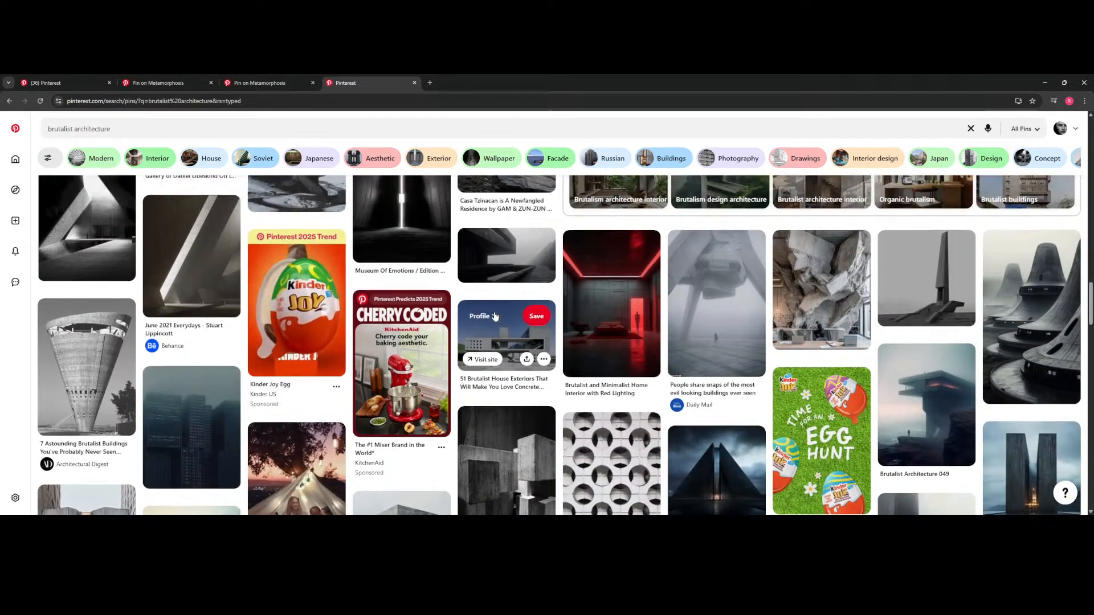
pyautogui.scroll(-10, 494, 317)
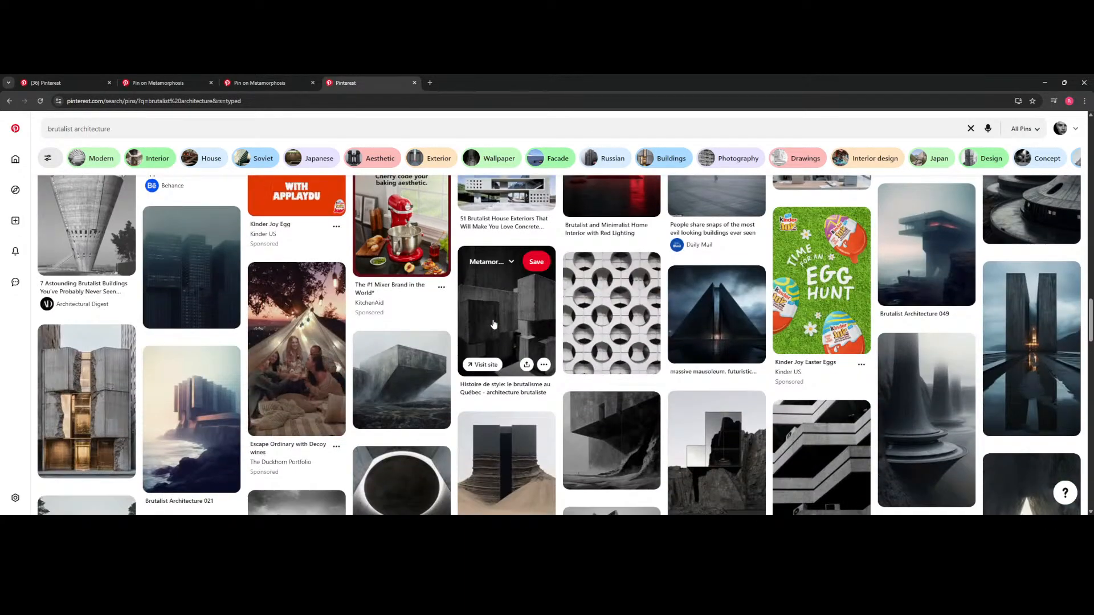
pyautogui.scroll(-5, 494, 323)
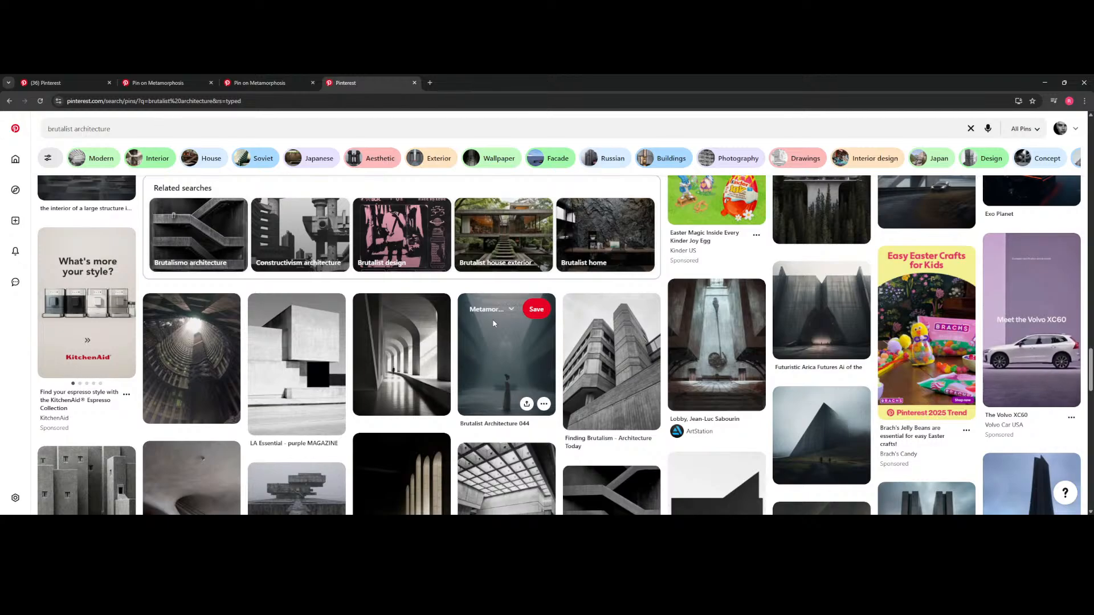
pyautogui.scroll(-5, 493, 324)
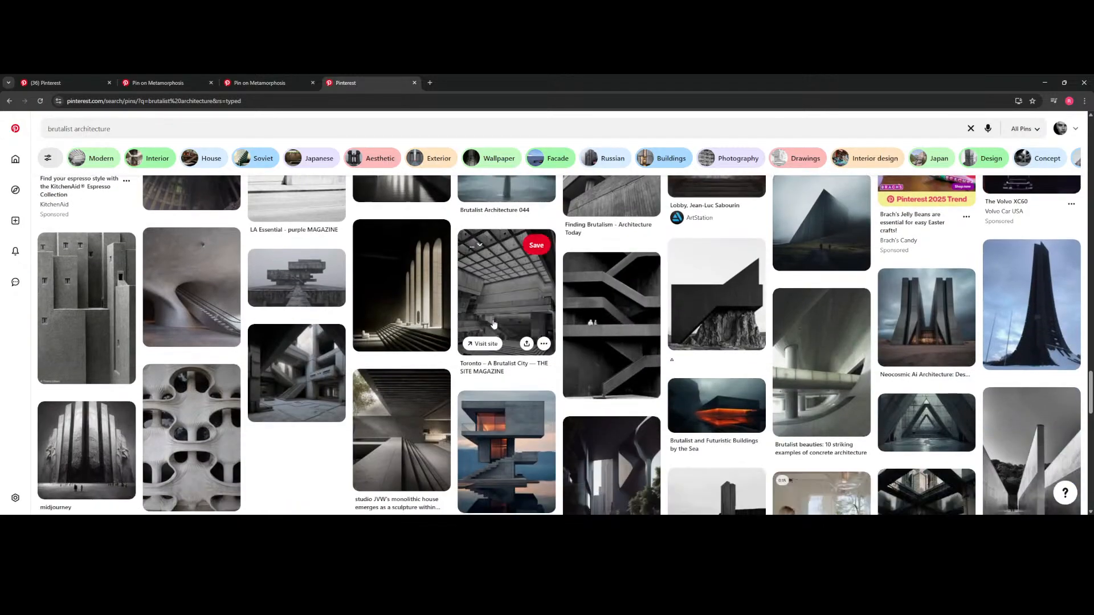
pyautogui.scroll(-10, 494, 324)
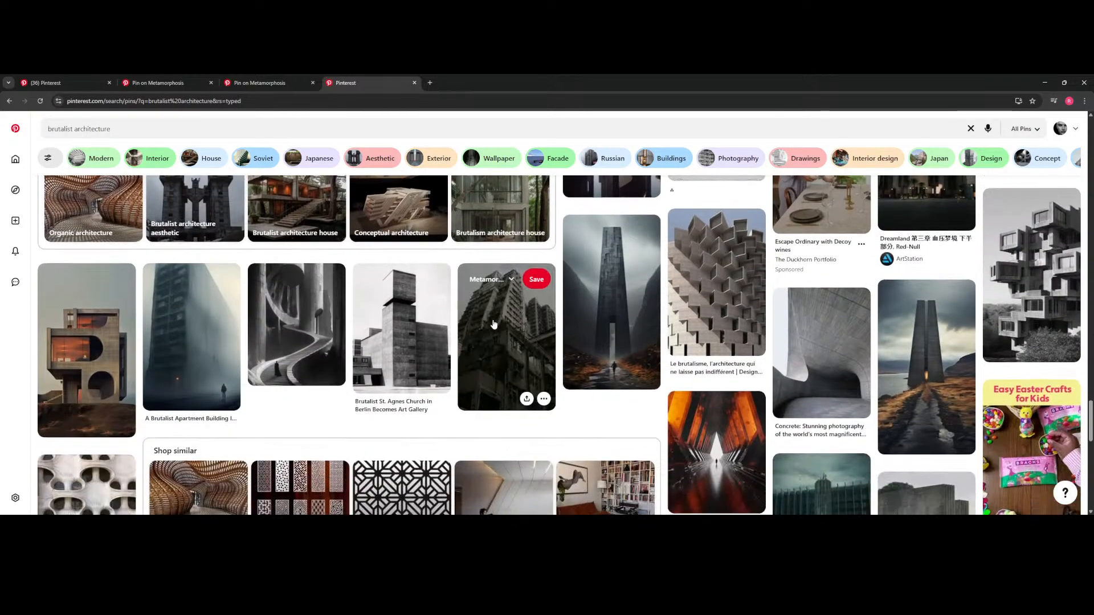
# - Continue into the later brutalist results, examining the foggy monoliths, pyramids and dark structures with glowing red or orange light
pyautogui.scroll(-5, 493, 324)
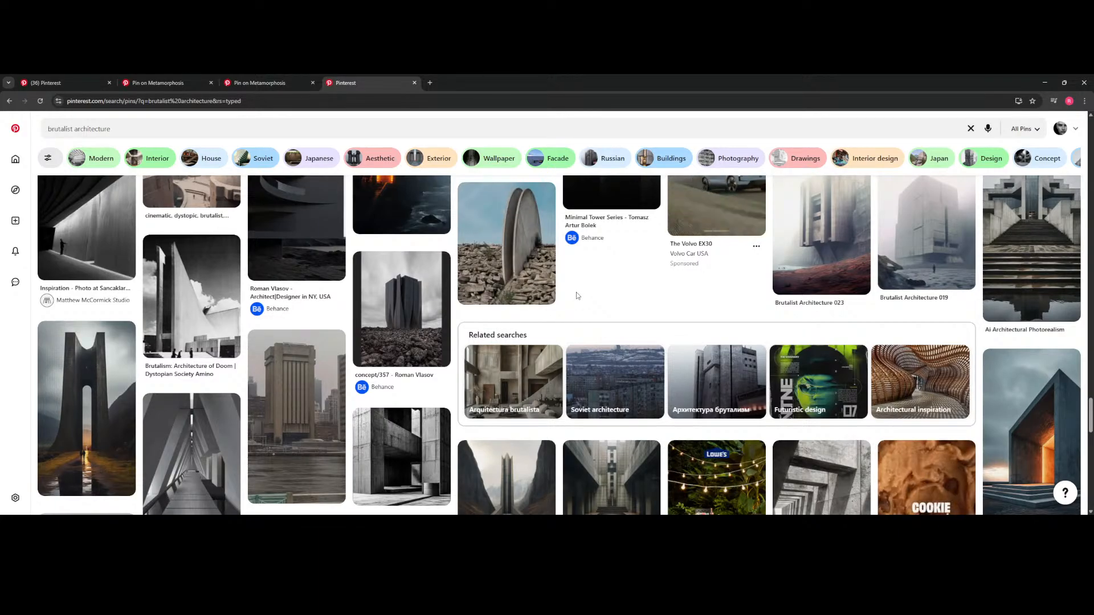
pyautogui.scroll(-2, 577, 296)
pyautogui.scroll(-3, 576, 296)
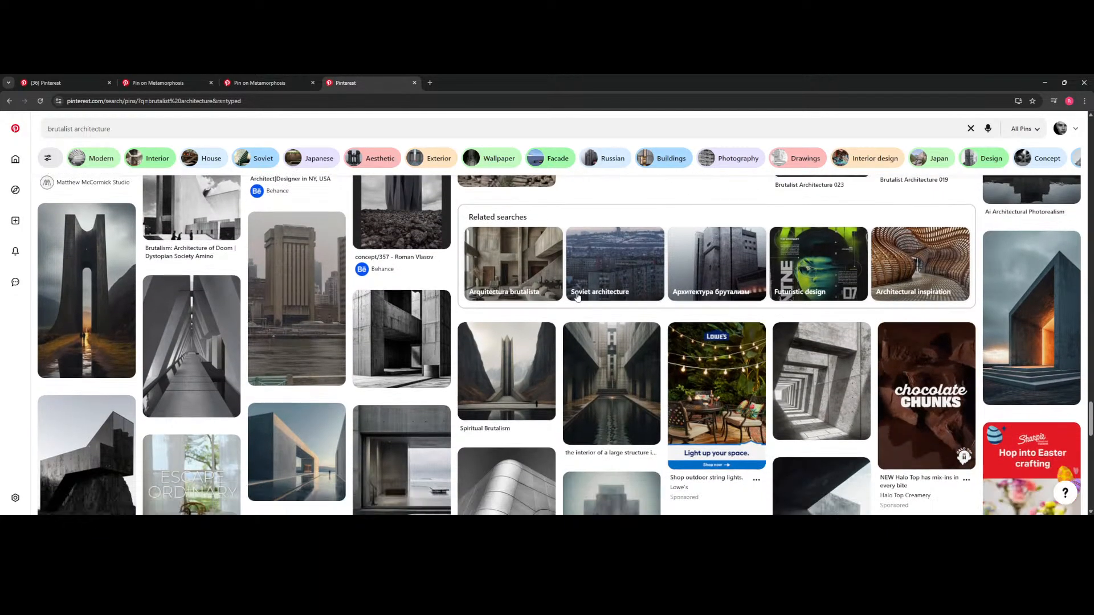
pyautogui.scroll(-3, 577, 297)
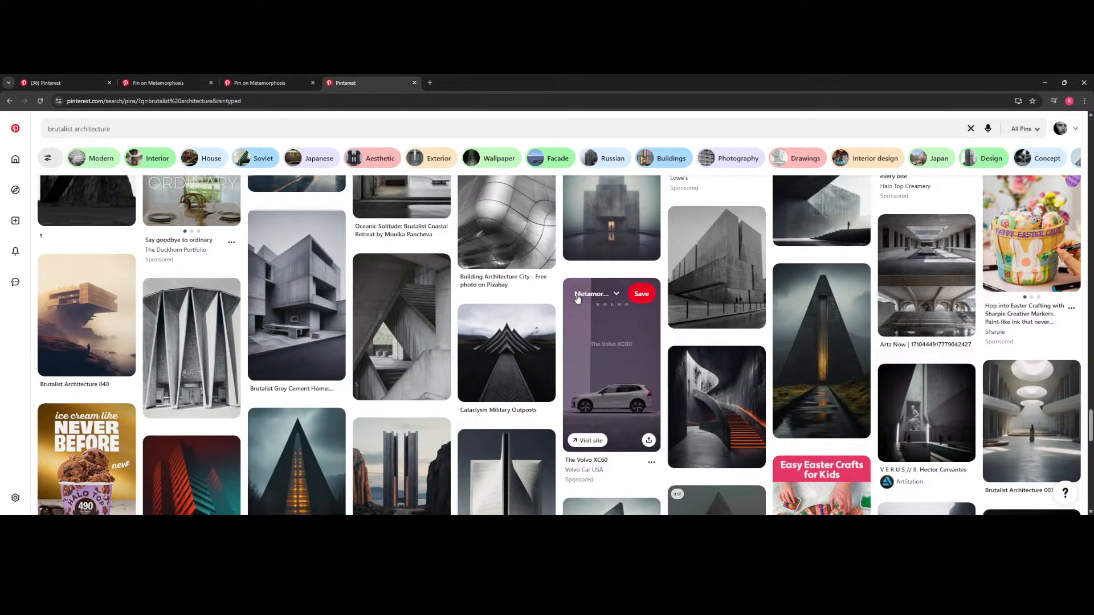
pyautogui.scroll(-4, 577, 298)
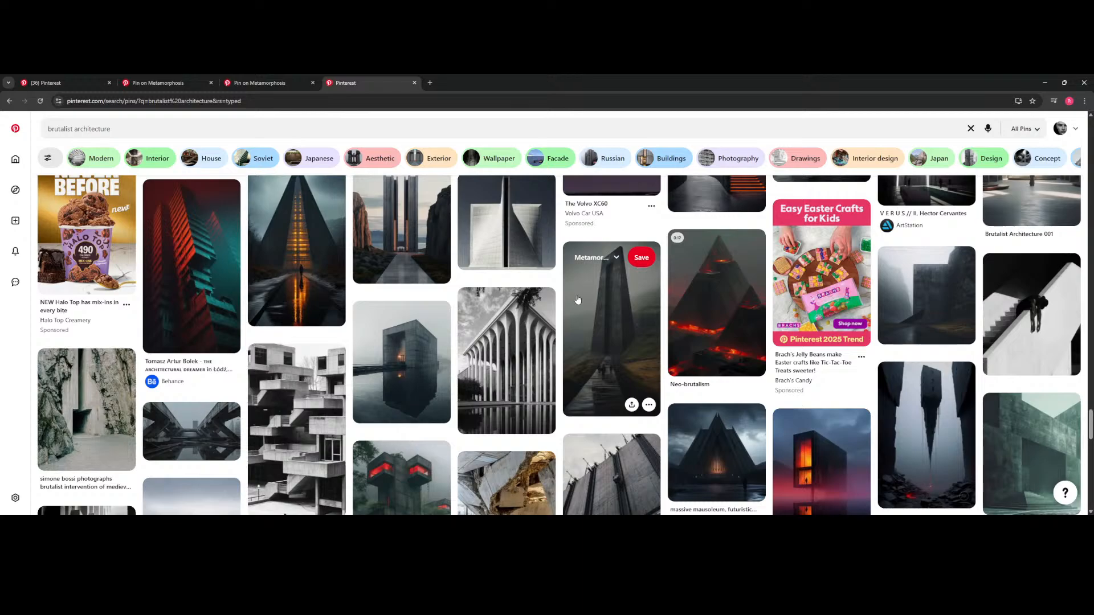
pyautogui.scroll(-5, 577, 299)
pyautogui.scroll(-4, 577, 299)
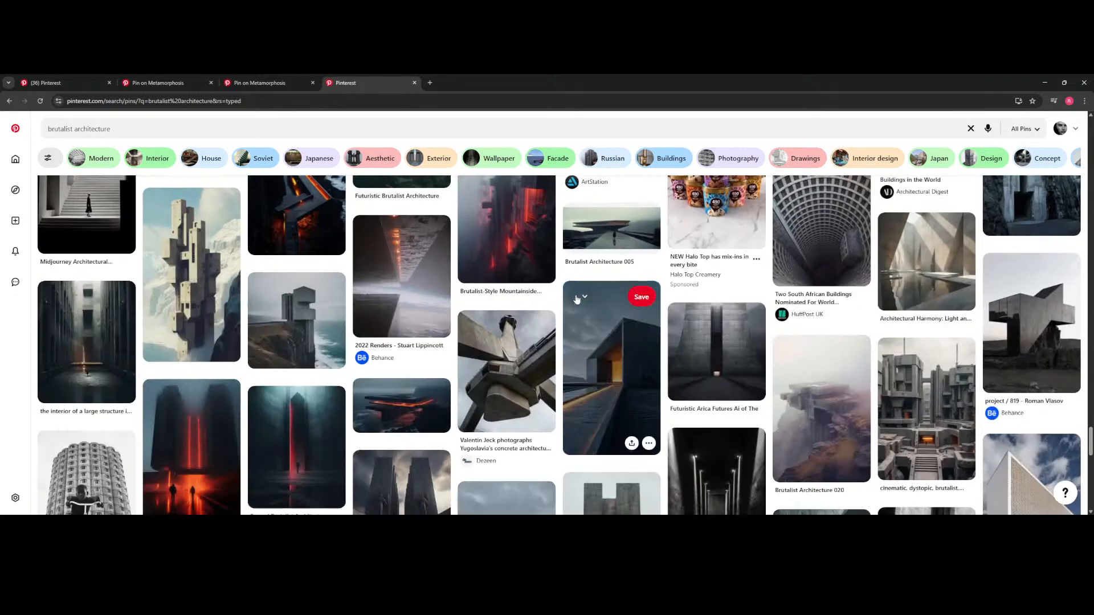
# - Try to replace the brutalist query with a search for "zara hadid architecture"
pyautogui.click(169, 128)
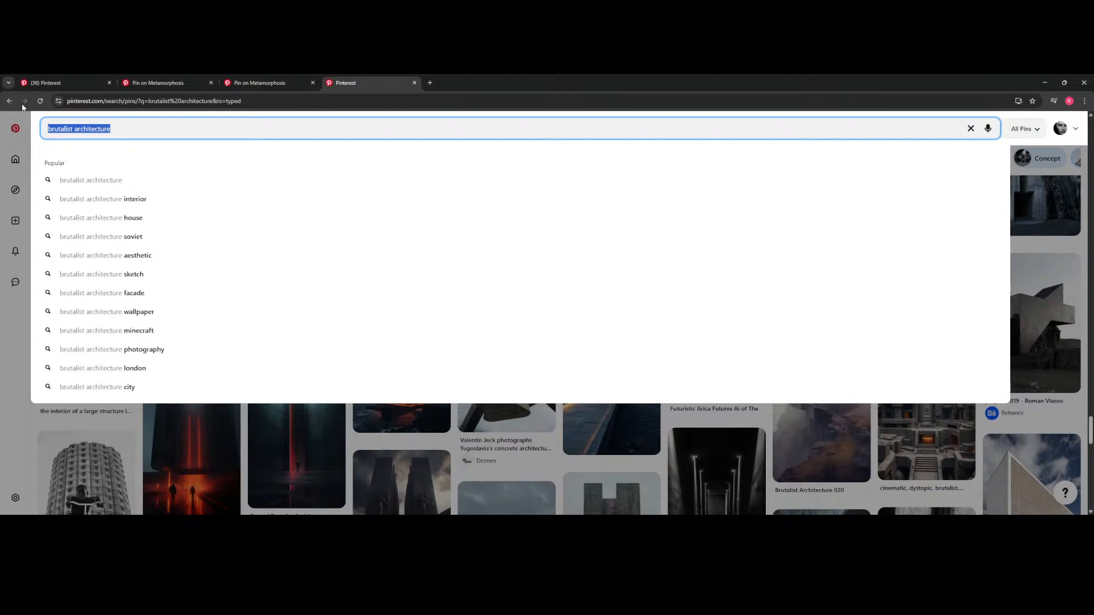
pyautogui.write('zara hadid')
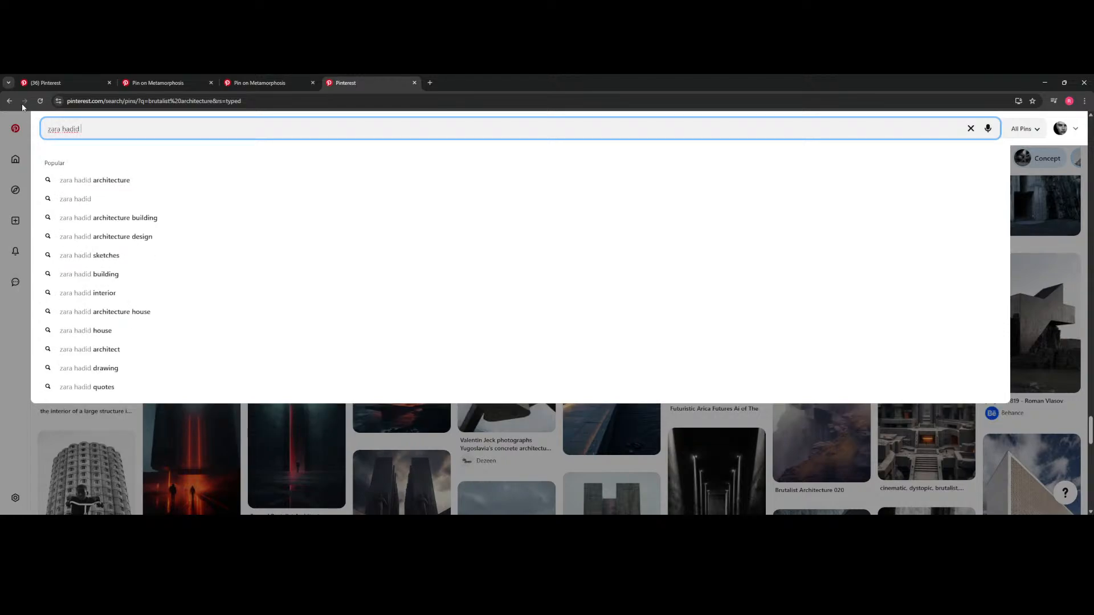
pyautogui.press('Down')
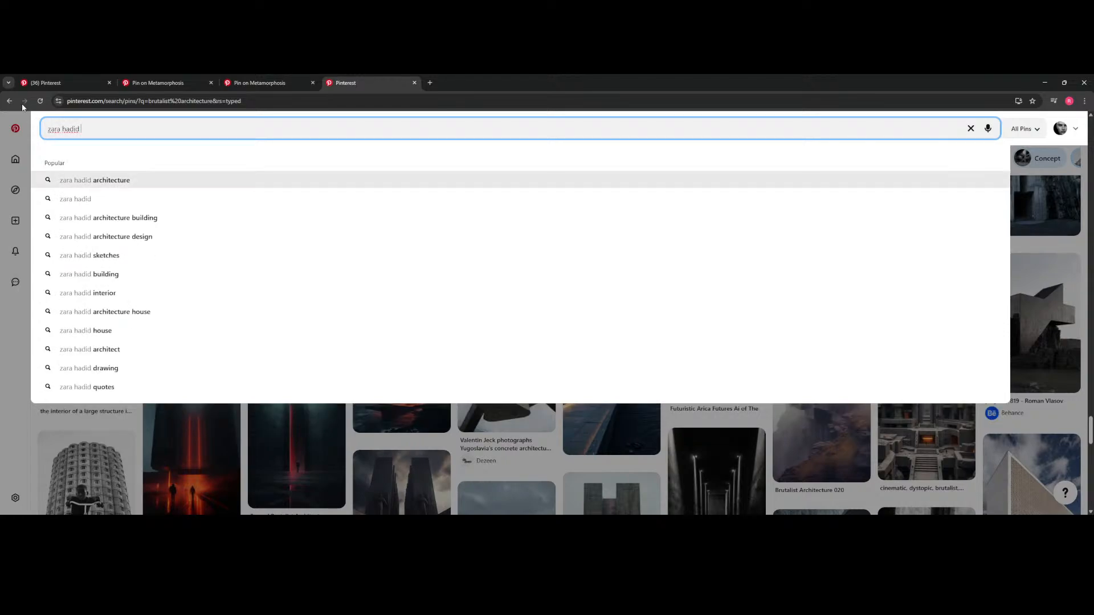
pyautogui.press('Return')
# - Replace the brutalist query with a search for the suggested "zara hadid architecture"
pyautogui.click(134, 129)
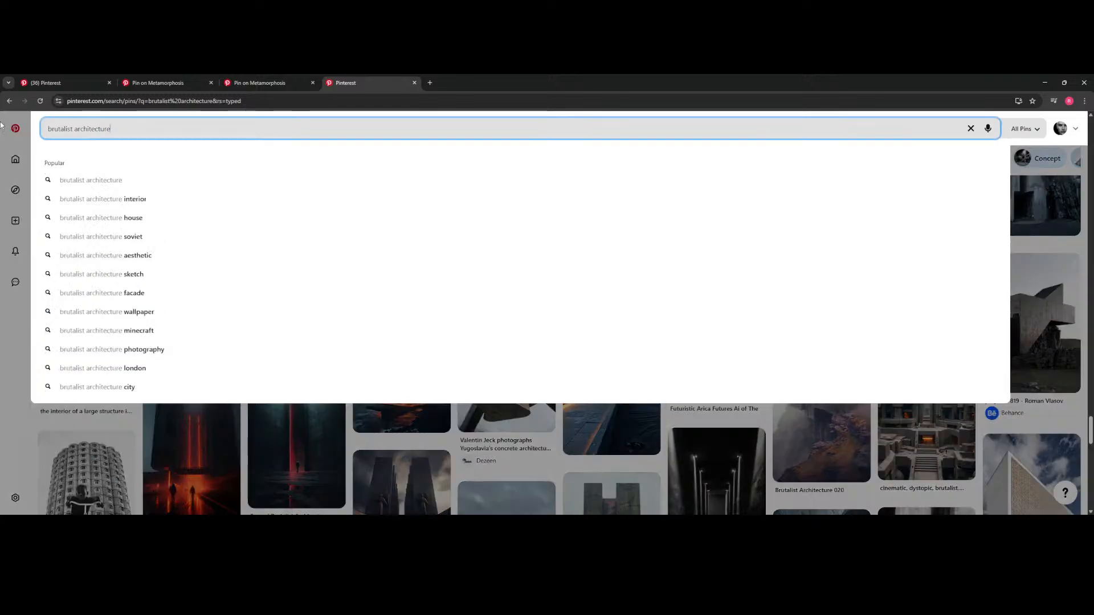
pyautogui.hotkey('ctrl', 'a')
pyautogui.write('zara had')
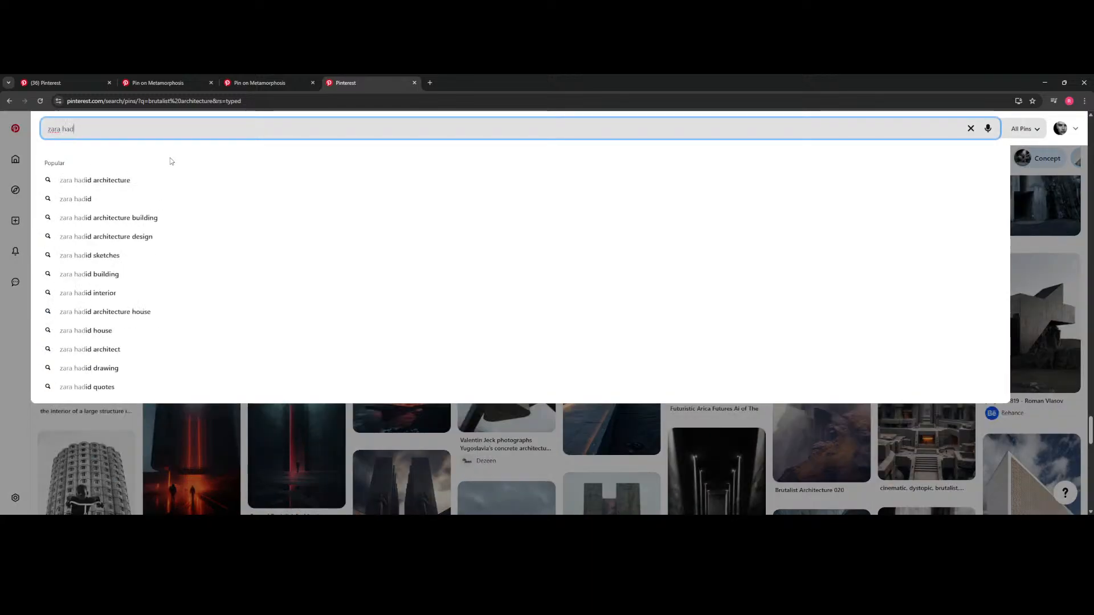
pyautogui.write('id archite')
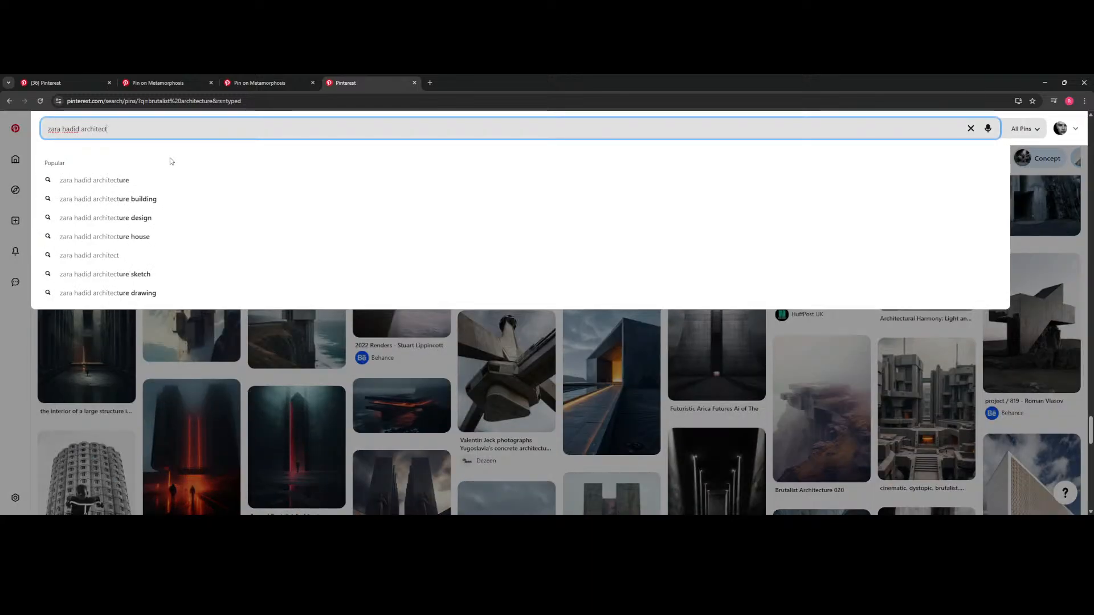
pyautogui.write('ct')
pyautogui.click(135, 181)
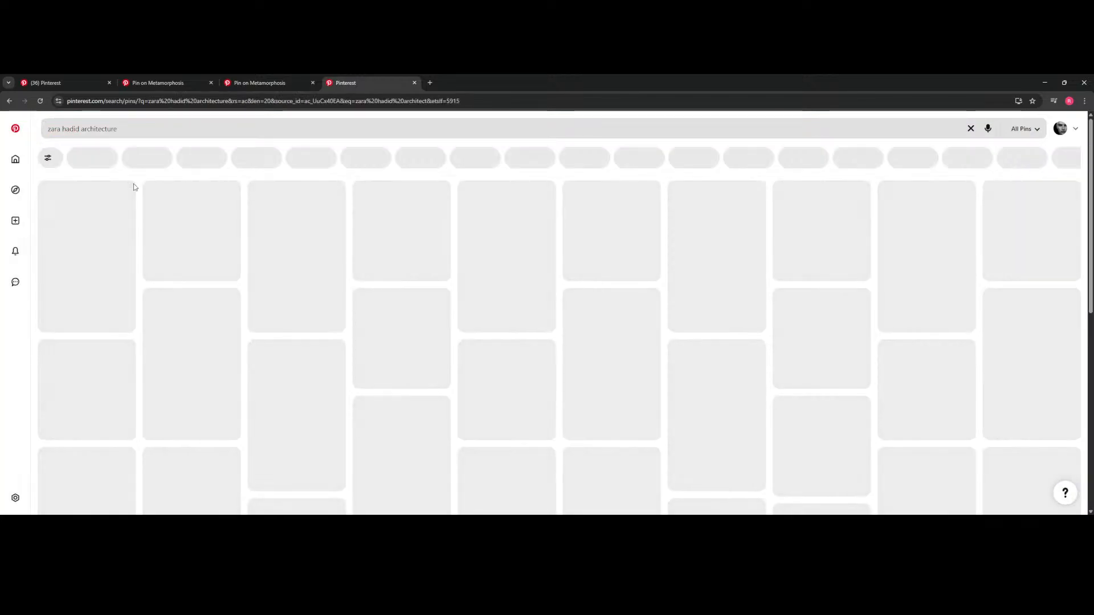
# - Browse the first Zaha Hadid results, examining the flowing facades, curved interiors and sculptural buildings past the related-search groups
pyautogui.scroll(-3, 468, 320)
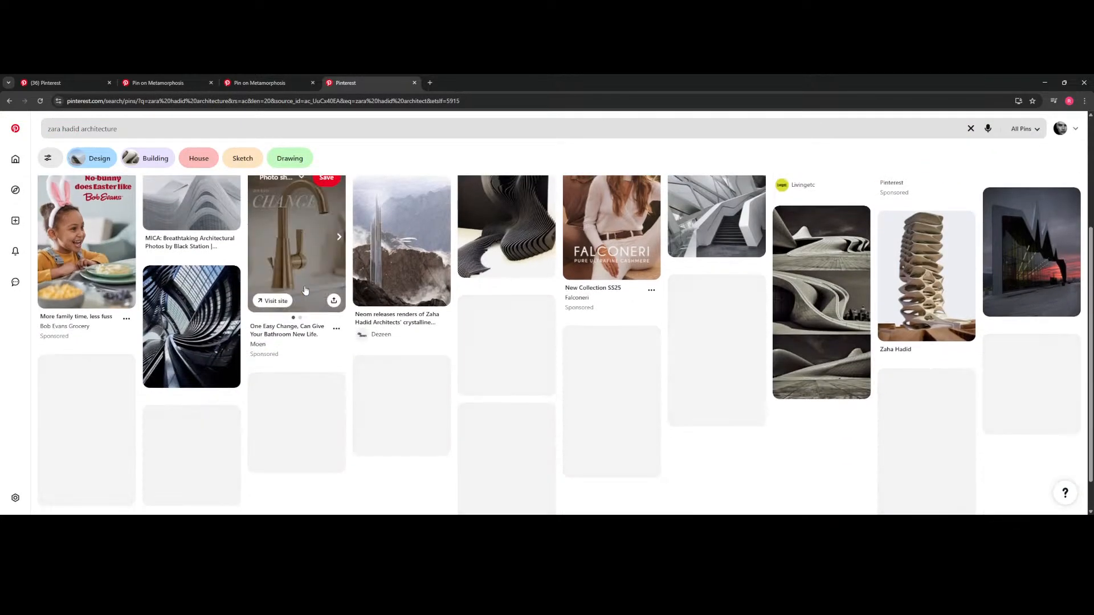
pyautogui.scroll(-3, 636, 391)
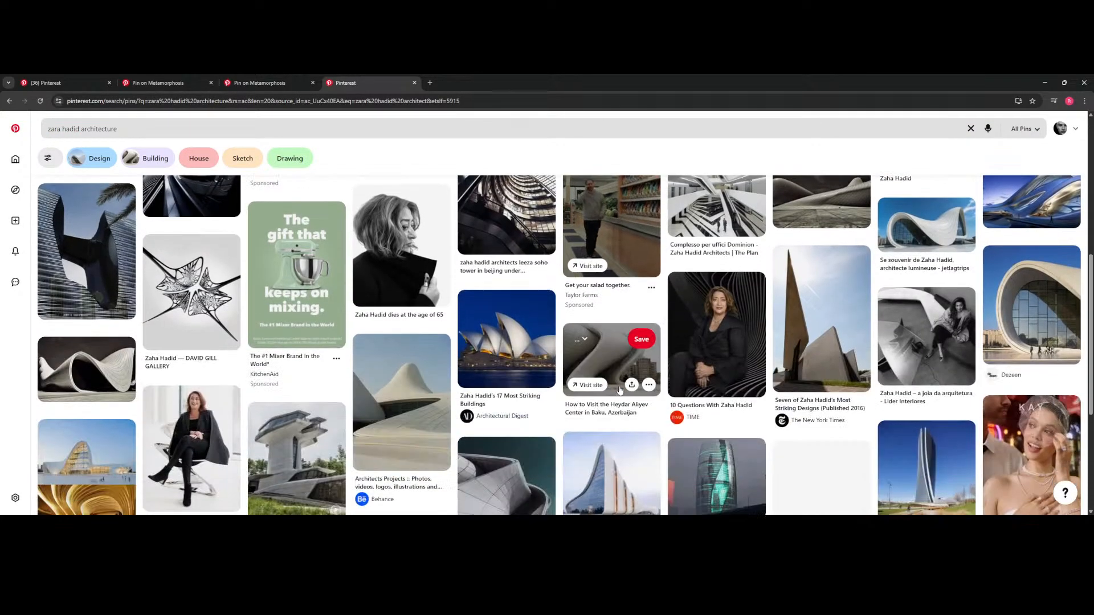
pyautogui.scroll(-3, 618, 386)
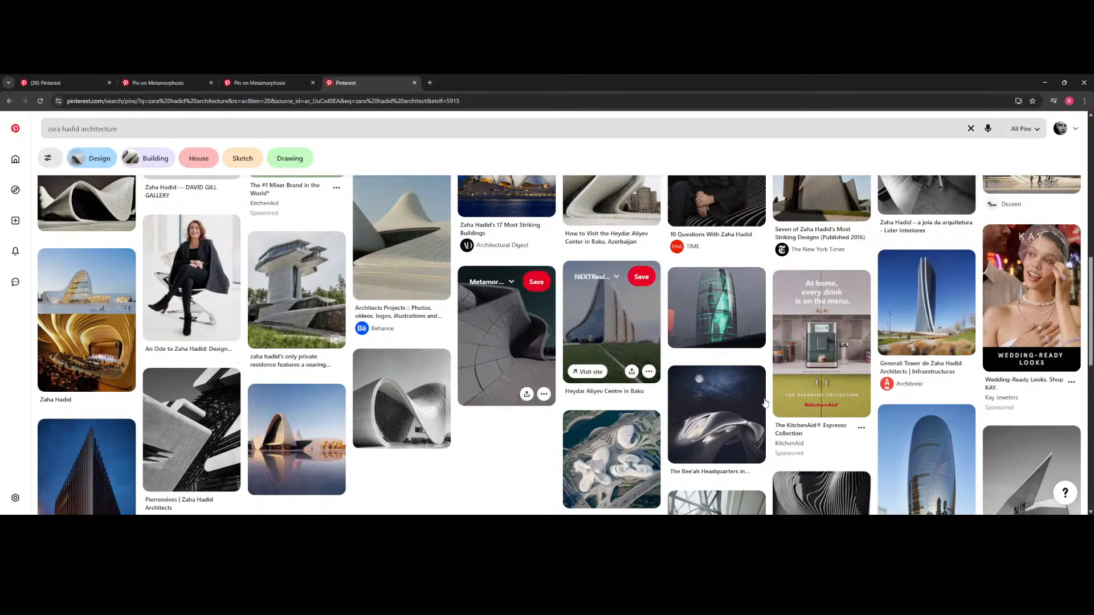
pyautogui.scroll(-3, 875, 400)
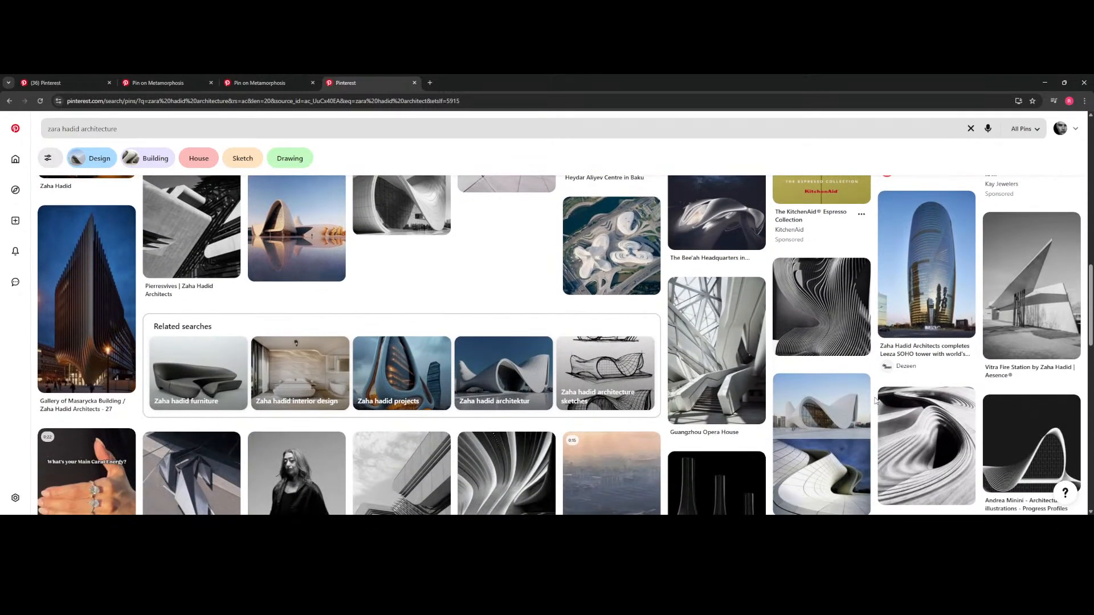
pyautogui.scroll(-3, 876, 401)
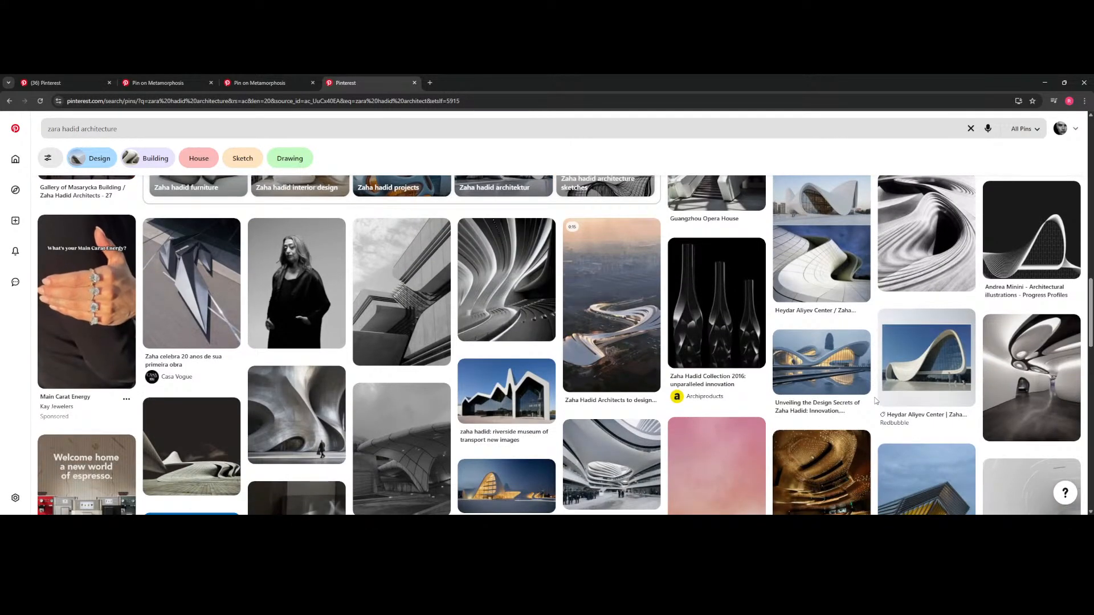
pyautogui.scroll(-3, 875, 400)
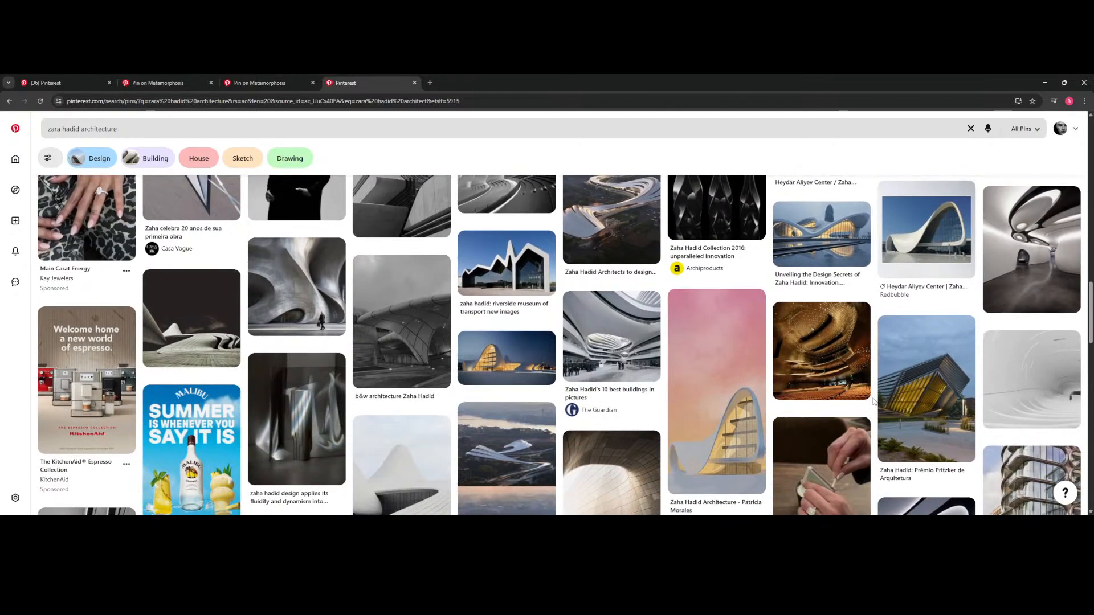
pyautogui.scroll(-1, 871, 402)
pyautogui.scroll(2, 872, 402)
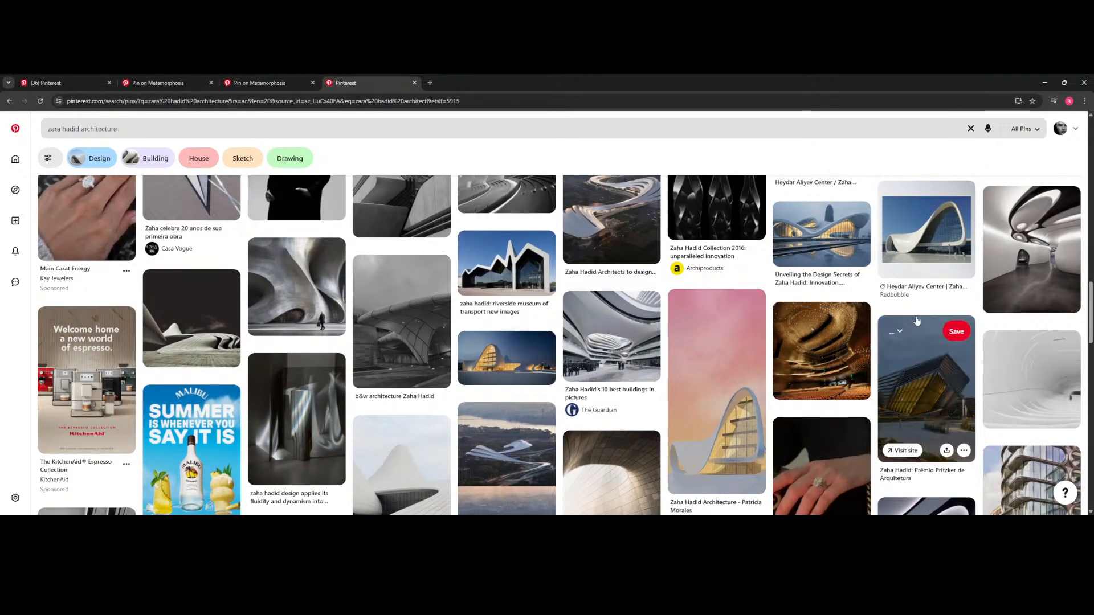
pyautogui.scroll(-4, 858, 343)
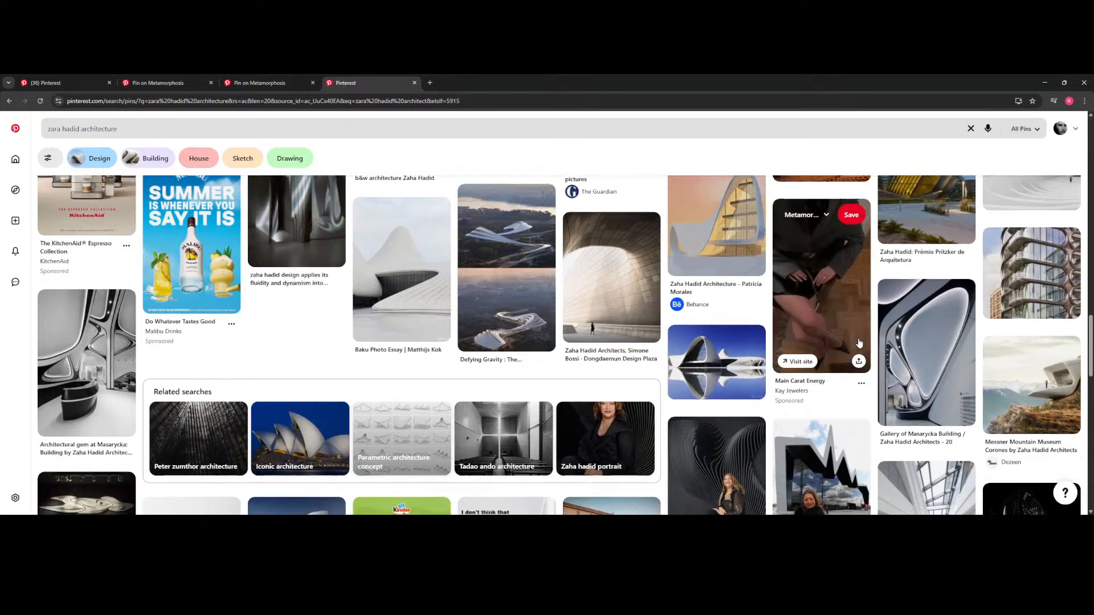
# - Look deeper through the Zaha Hadid results, examining parametric towers and organic interiors, and return to the beginning of the results
pyautogui.scroll(-8, 503, 343)
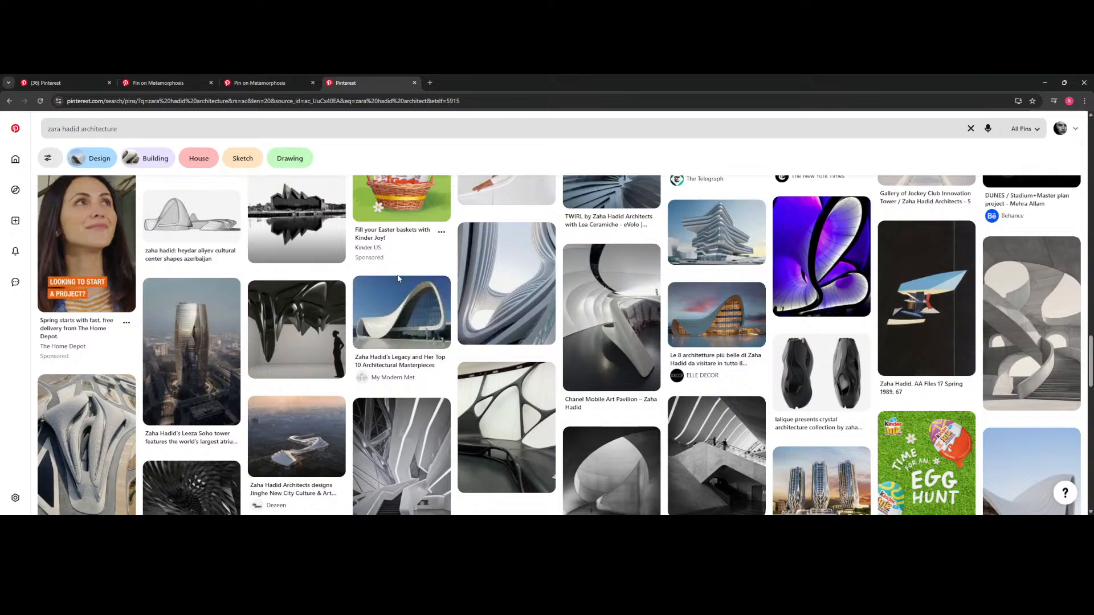
pyautogui.scroll(-7, 398, 278)
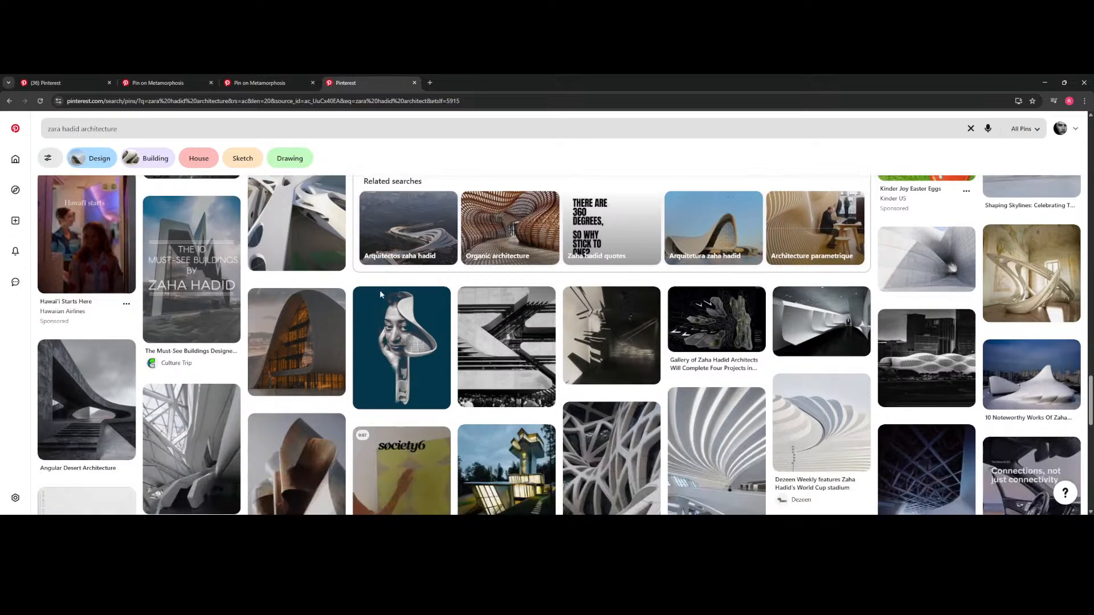
pyautogui.scroll(6, 387, 289)
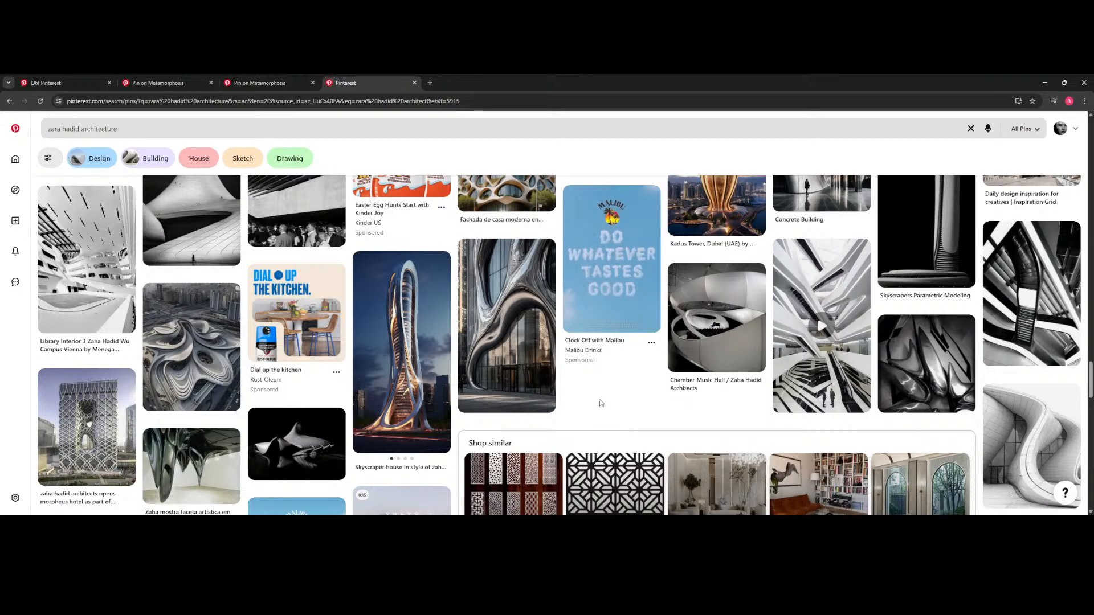
pyautogui.scroll(-15, 600, 402)
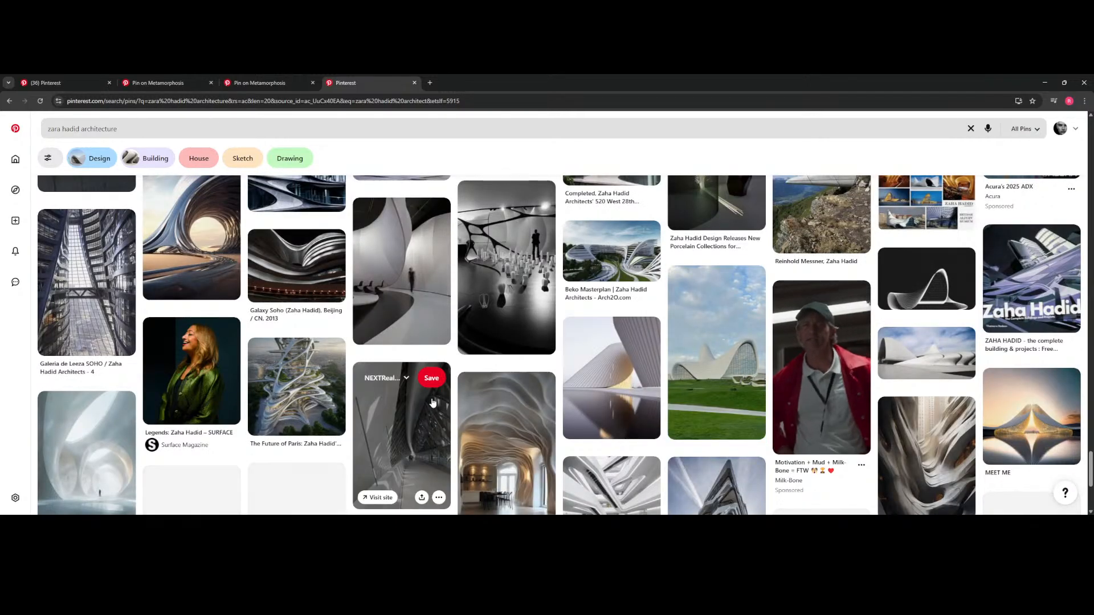
pyautogui.scroll(15, 432, 402)
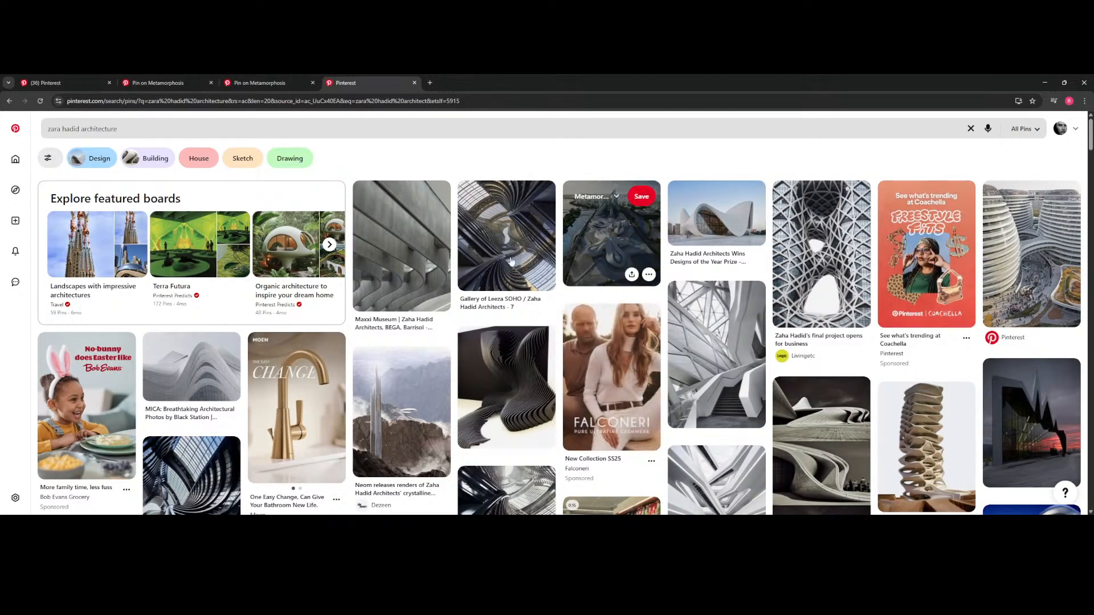
# - Find and open the pin of the wave-like, tiled white building against a dark sky among the early results
pyautogui.scroll(-3, 434, 289)
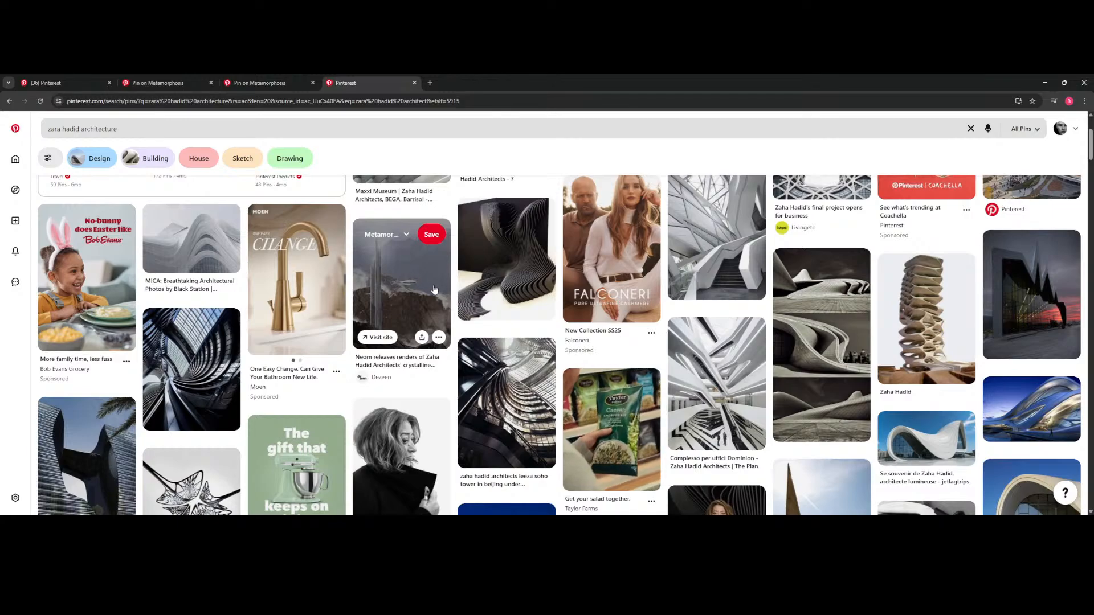
pyautogui.scroll(-3, 434, 289)
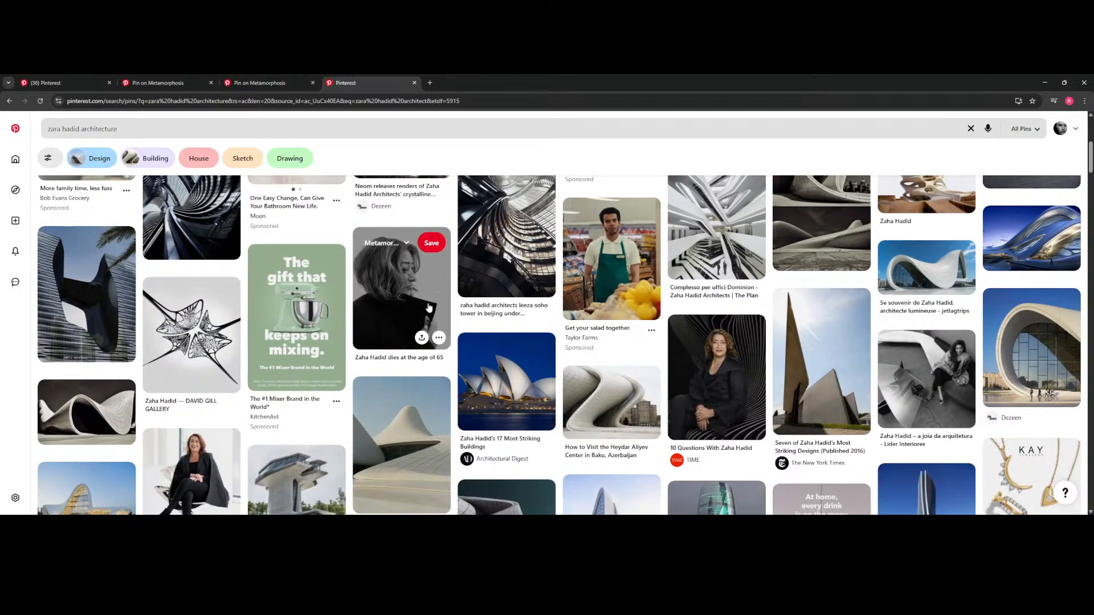
pyautogui.click(63, 425)
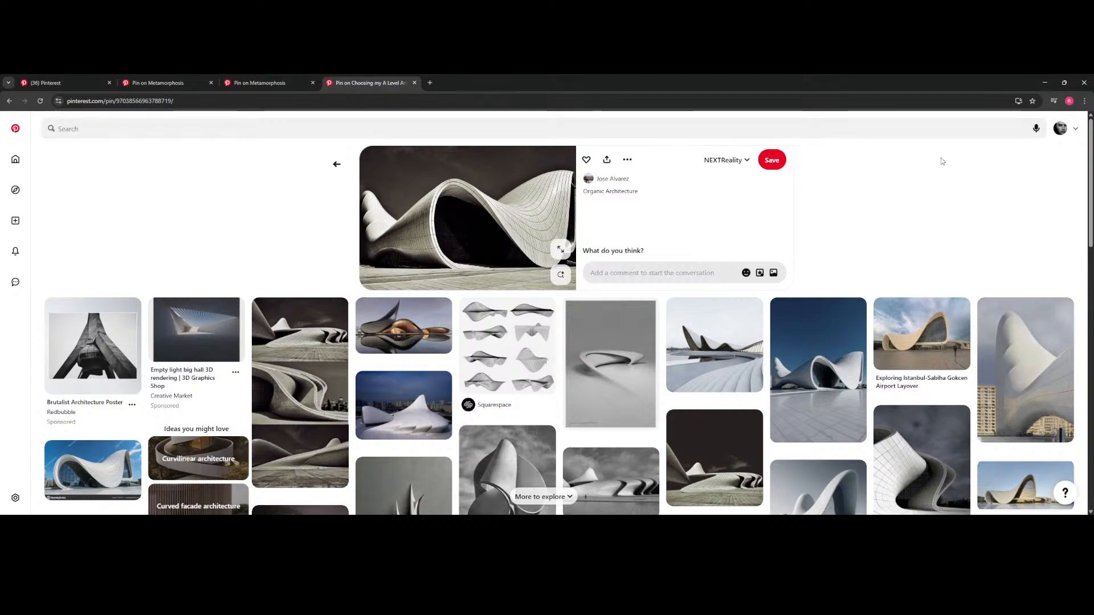
pyautogui.hotkey('alt', 'Tab')
pyautogui.click(913, 176)
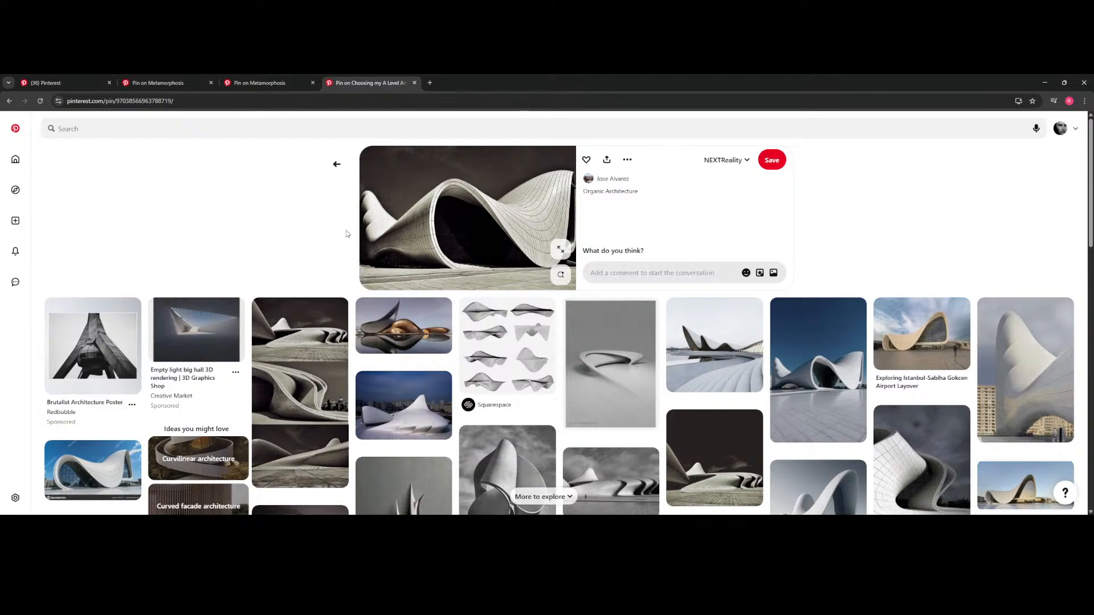
# - Examine the curved structures related to the opened pin and compare it with the ring-shaped space station pin from the Metamorphosis board
pyautogui.scroll(-3, 335, 248)
pyautogui.scroll(3, 334, 250)
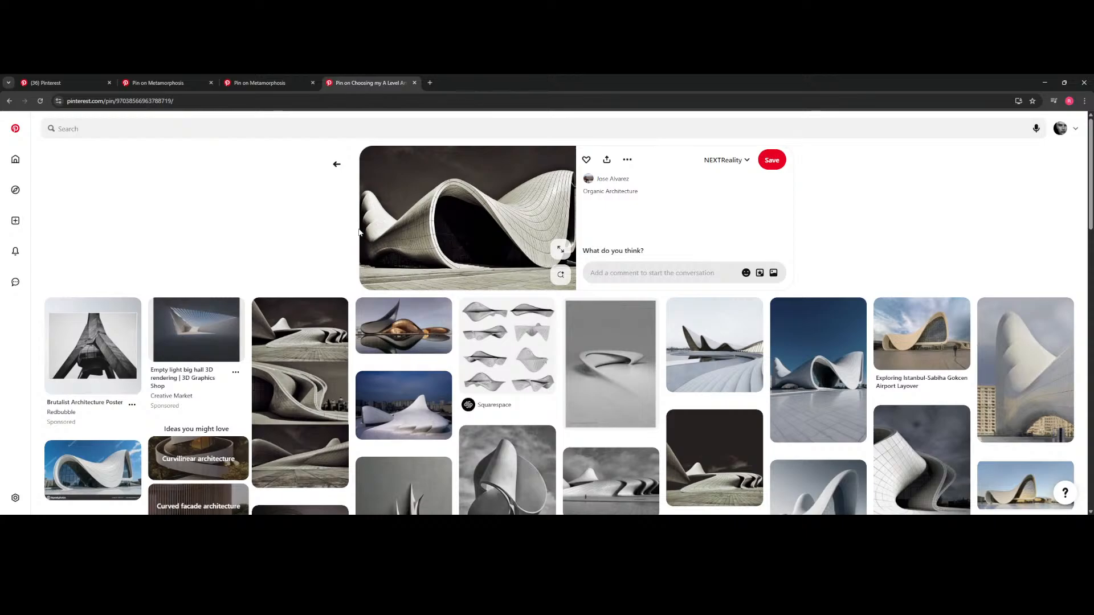
pyautogui.scroll(-15, 359, 232)
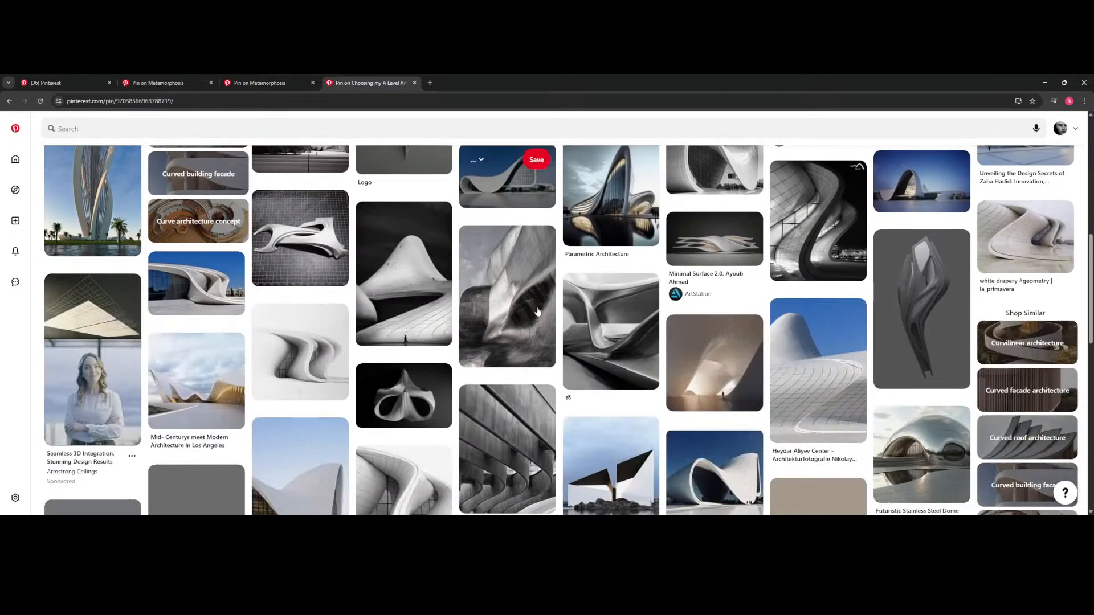
pyautogui.scroll(5, 537, 311)
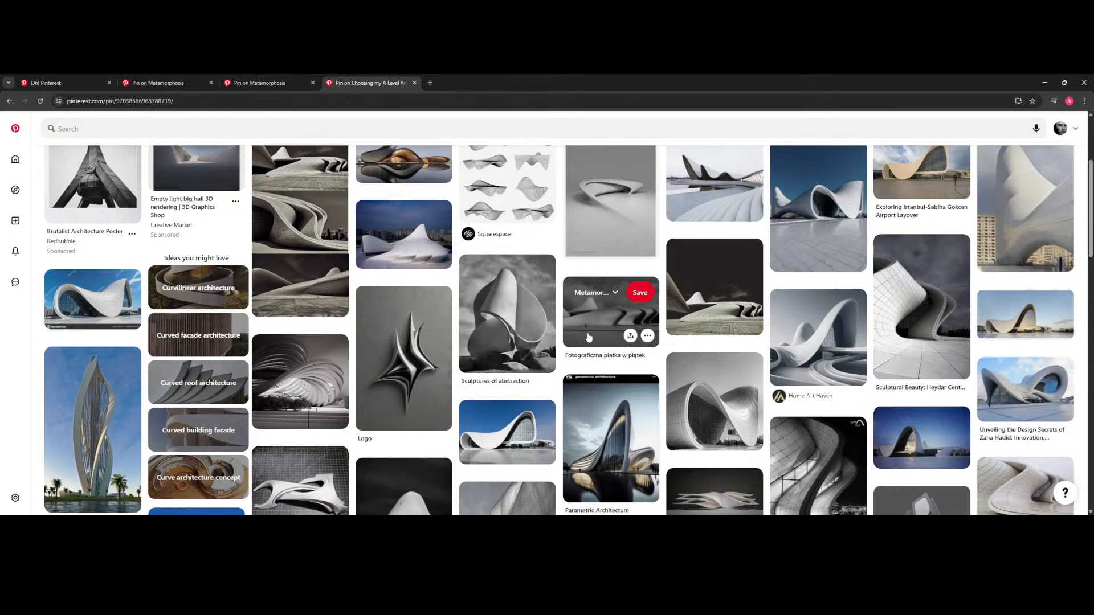
pyautogui.scroll(3, 589, 338)
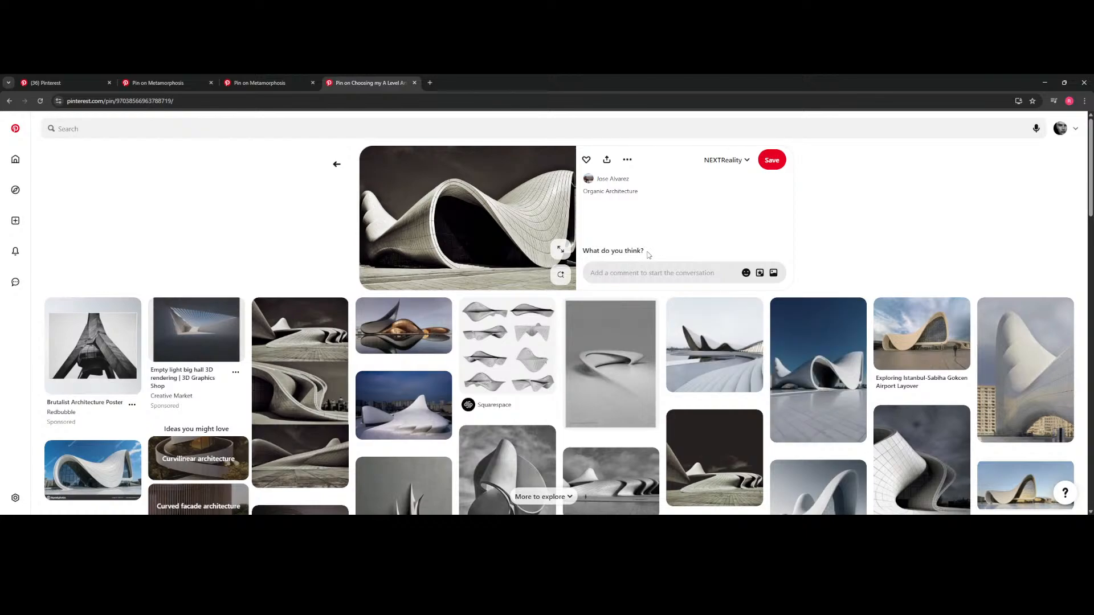
pyautogui.click(249, 83)
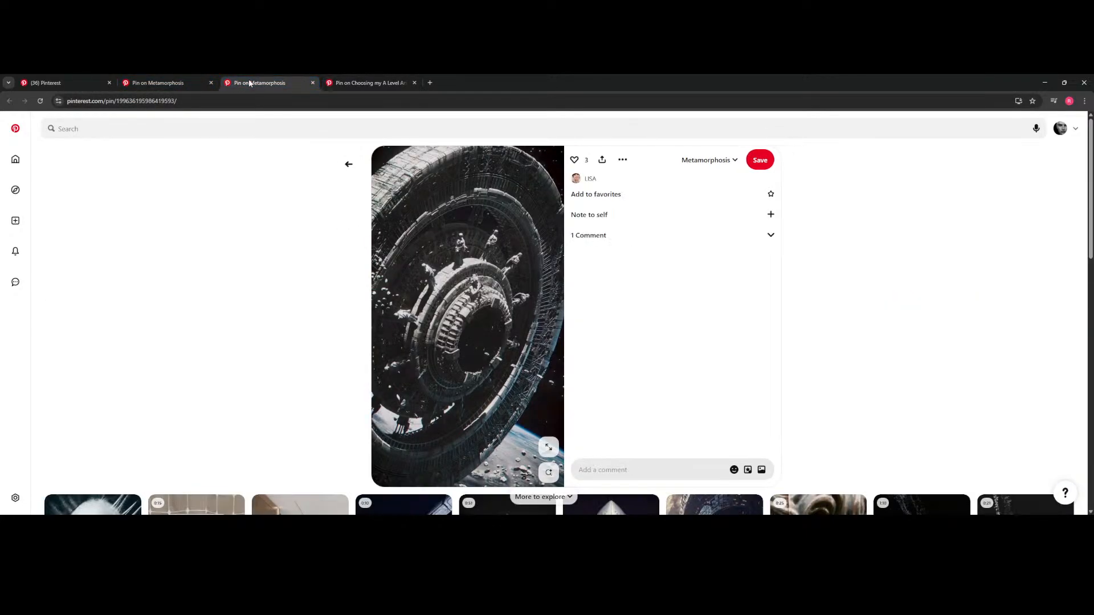
pyautogui.hotkey('ctrl', 'Tab')
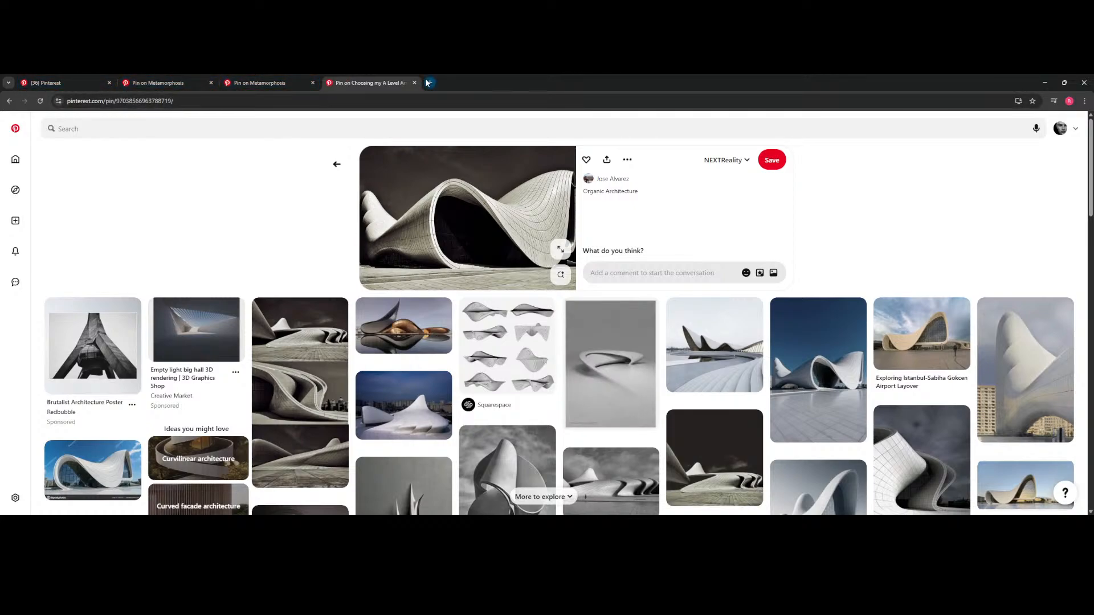
# - Switch to Blender and examine the rendered character through the camera, from the full portrait framing to a close-up of the face
pyautogui.hotkey('alt', 'Tab')
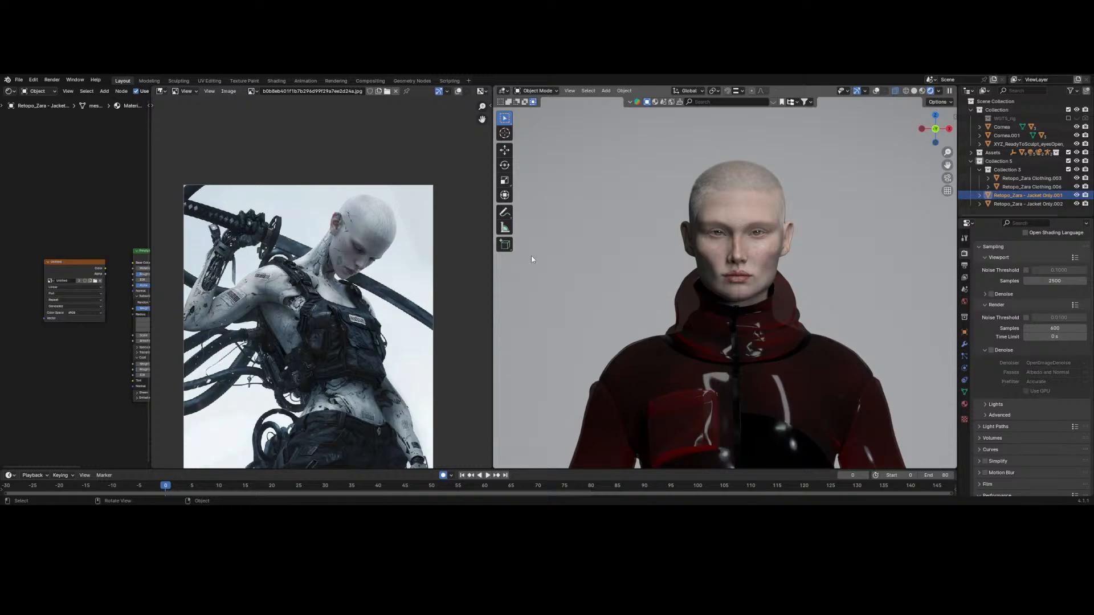
pyautogui.scroll(-6, 579, 249)
pyautogui.scroll(6, 574, 249)
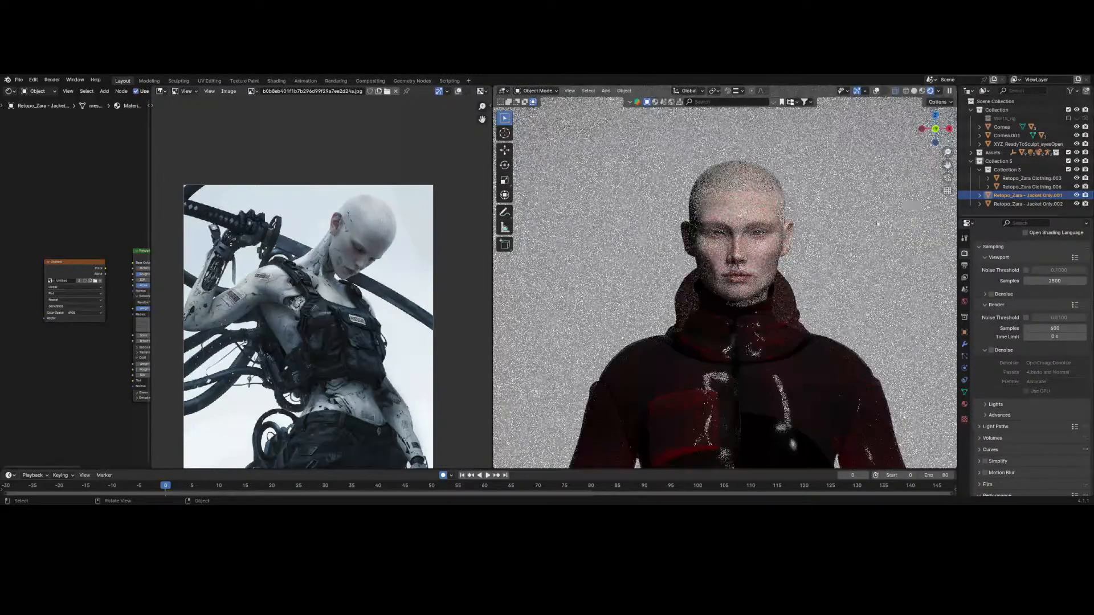
pyautogui.click(947, 178)
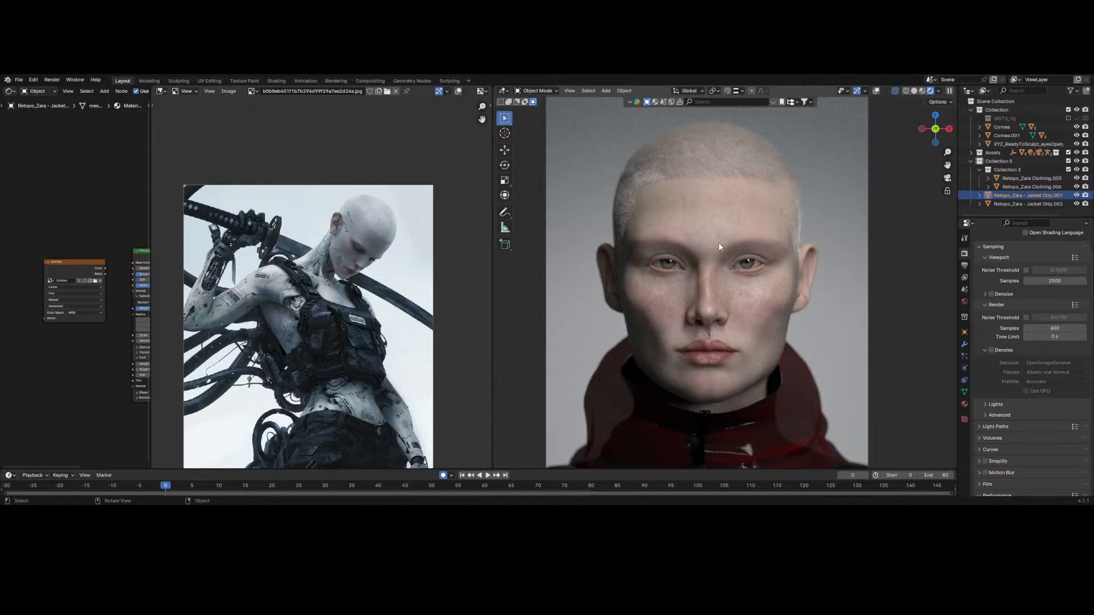
pyautogui.scroll(-3, 719, 245)
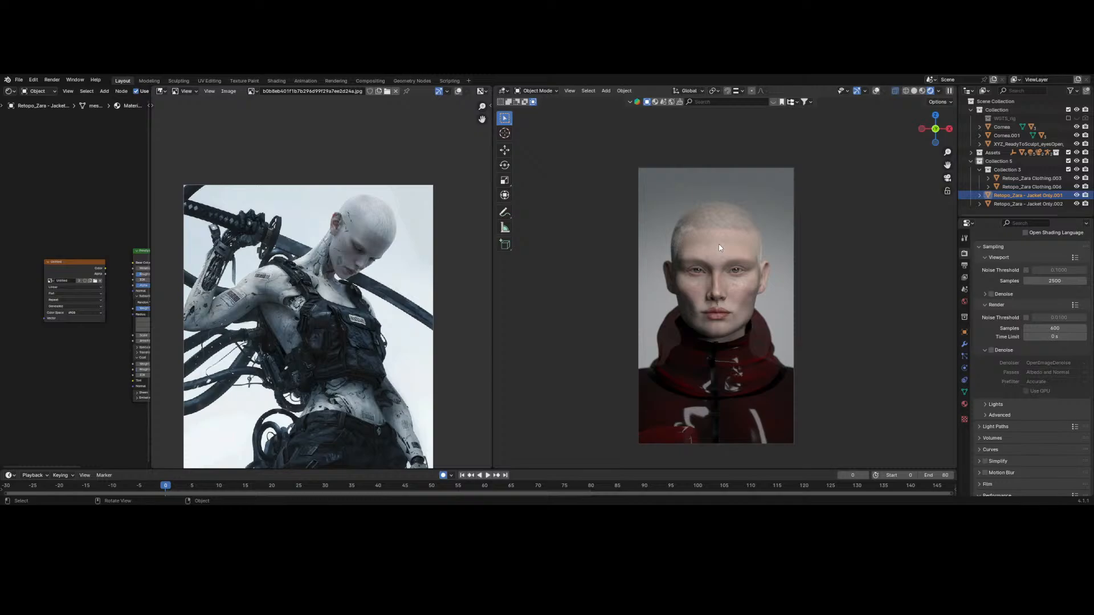
pyautogui.scroll(6, 718, 248)
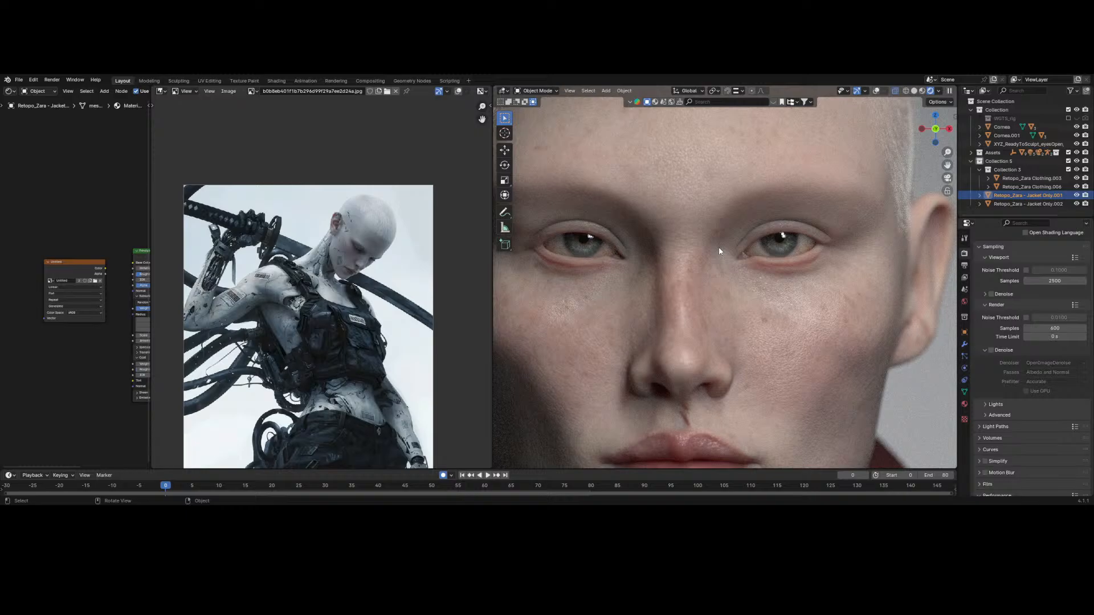
# - Compare the rendered face with the cyborg reference, examining it from the full head down to the skin detail around the nose
pyautogui.press('Home')
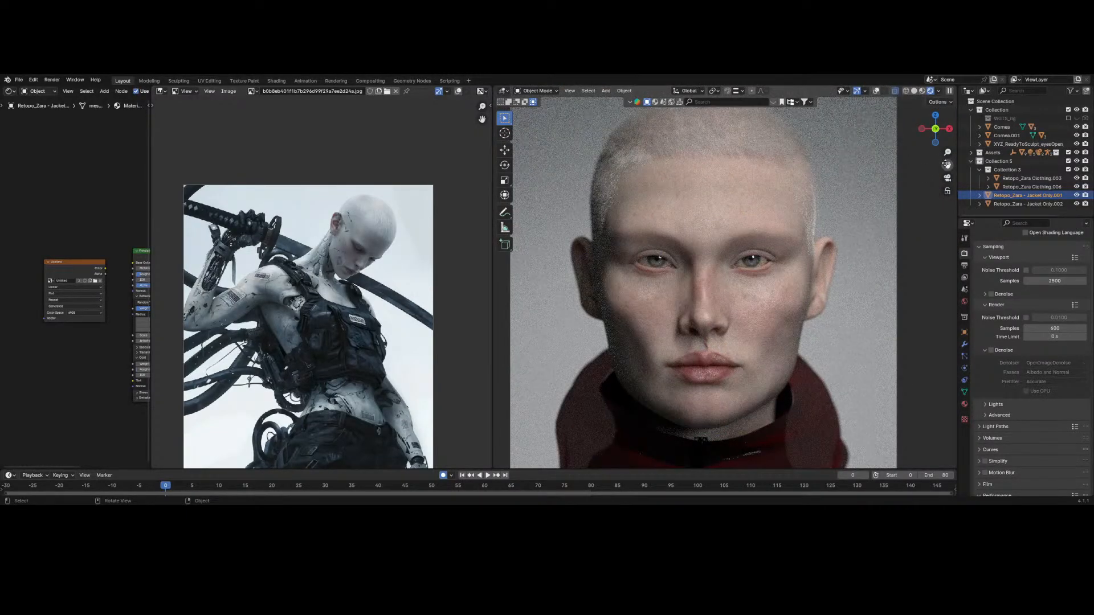
pyautogui.moveTo(947, 164); pyautogui.dragTo(983, 182)
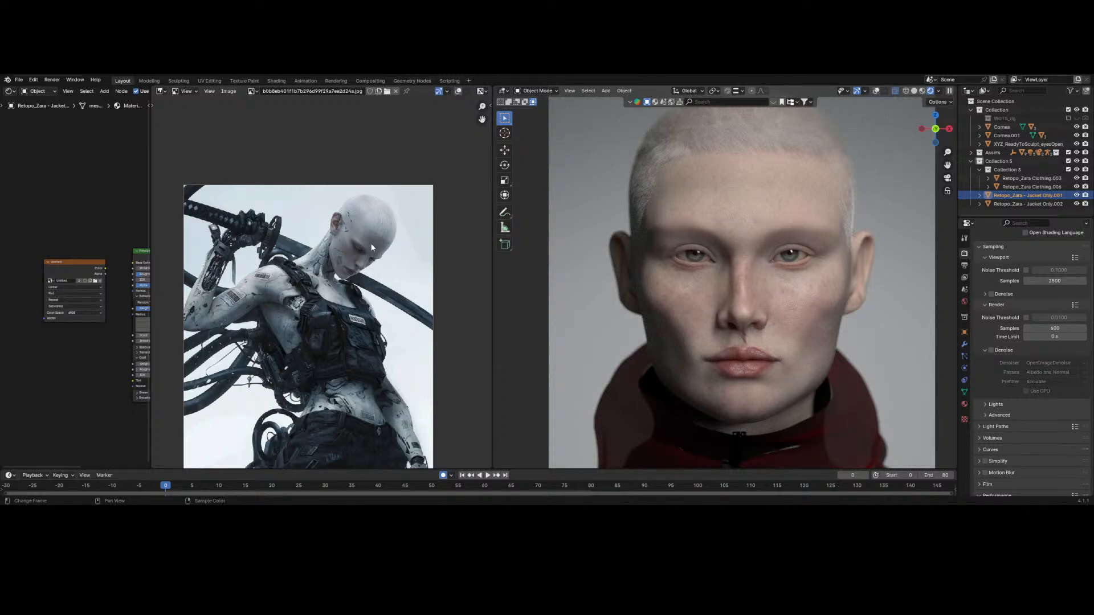
pyautogui.moveTo(370, 243); pyautogui.dragTo(393, 208, button='middle')
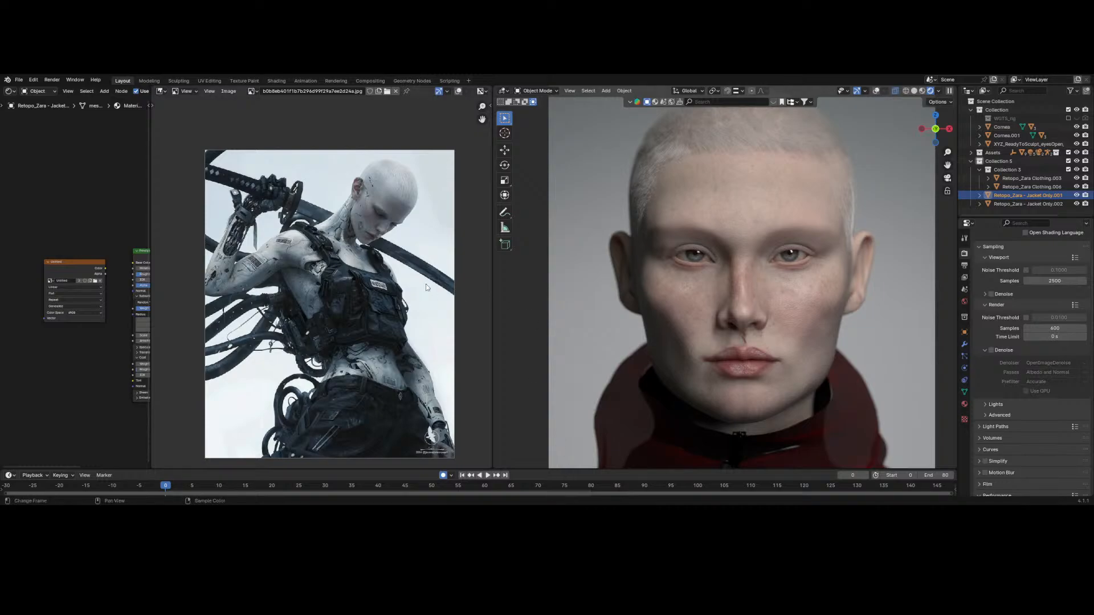
pyautogui.scroll(-4, 415, 285)
pyautogui.scroll(4, 415, 285)
pyautogui.scroll(3, 701, 298)
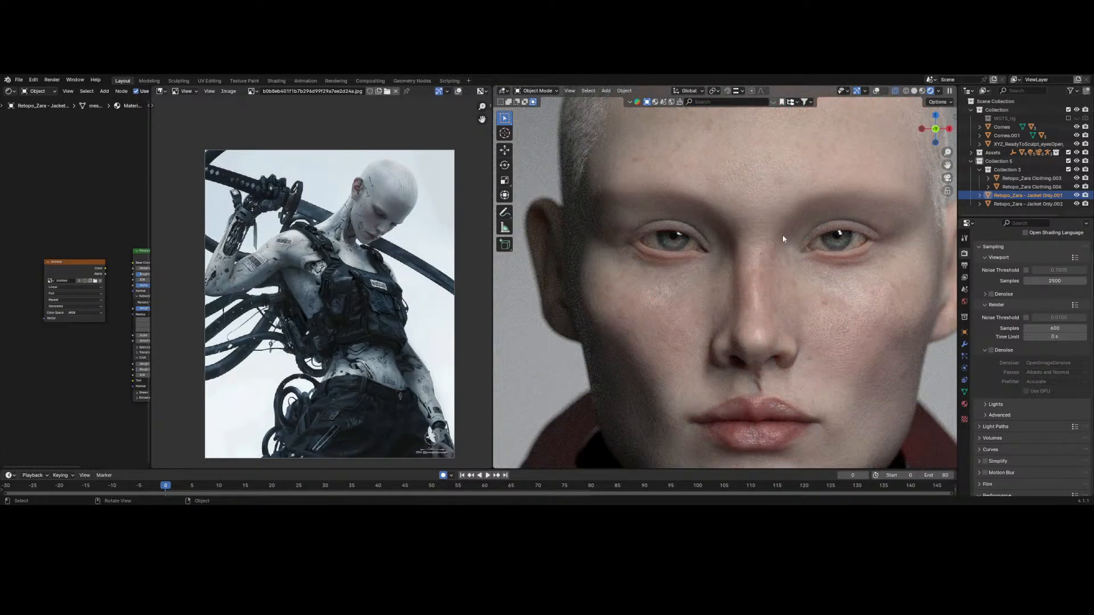
pyautogui.scroll(-2, 781, 235)
pyautogui.moveTo(945, 165); pyautogui.dragTo(911, 143)
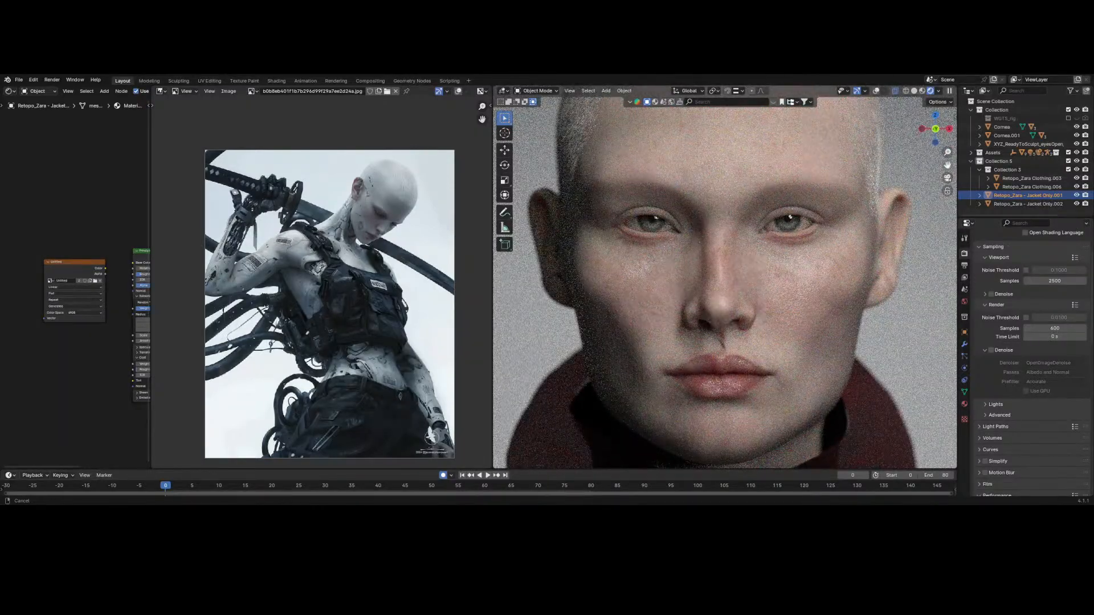
pyautogui.scroll(4, 653, 172)
pyautogui.scroll(-5, 653, 173)
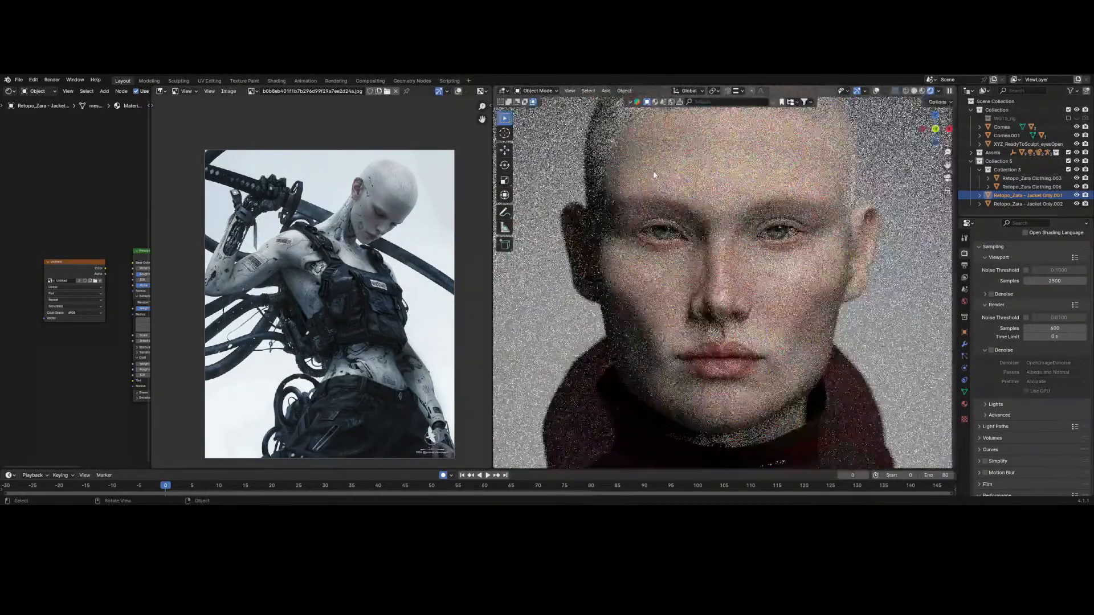
pyautogui.scroll(5, 654, 175)
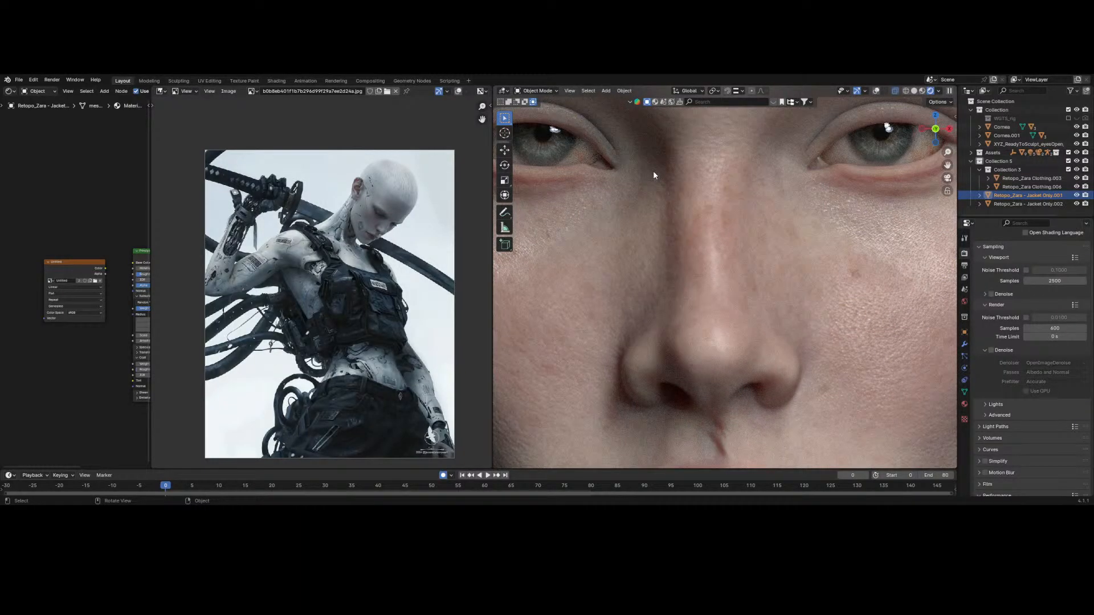
pyautogui.scroll(-6, 654, 175)
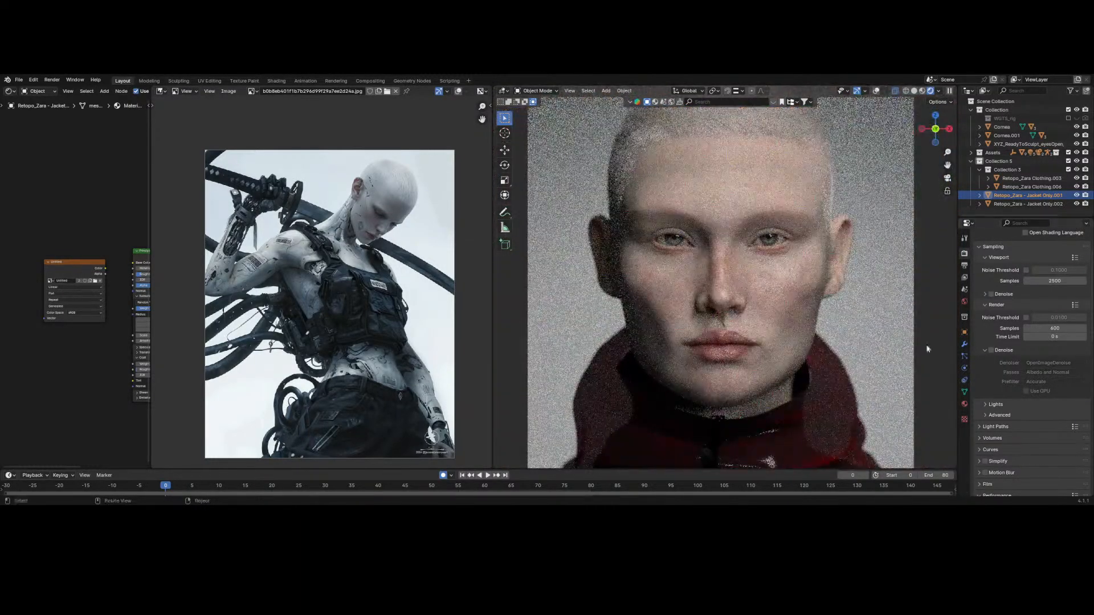
pyautogui.scroll(-1, 750, 263)
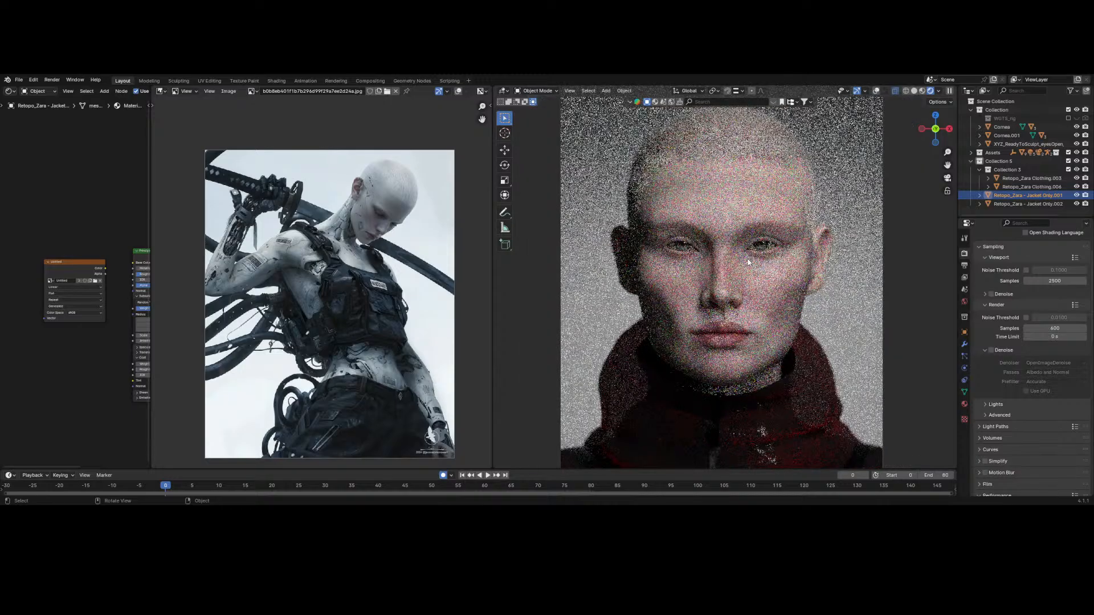
pyautogui.scroll(2, 712, 251)
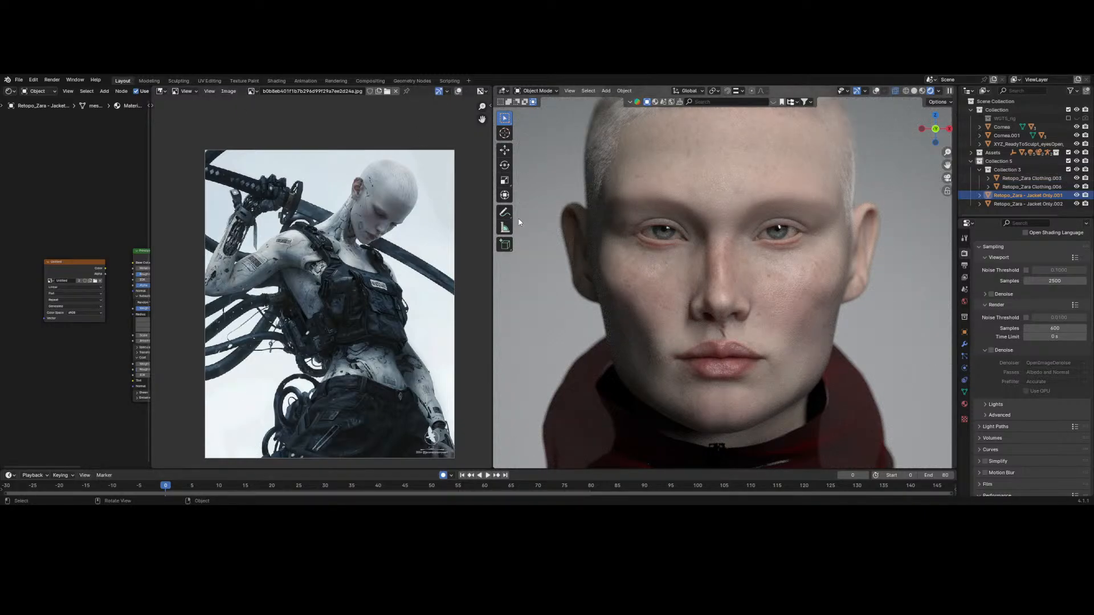
# - Examine the cyborg reference's head, neck and torso up close beside the character's camera-framed portrait
pyautogui.scroll(-4, 346, 168)
pyautogui.scroll(7, 353, 168)
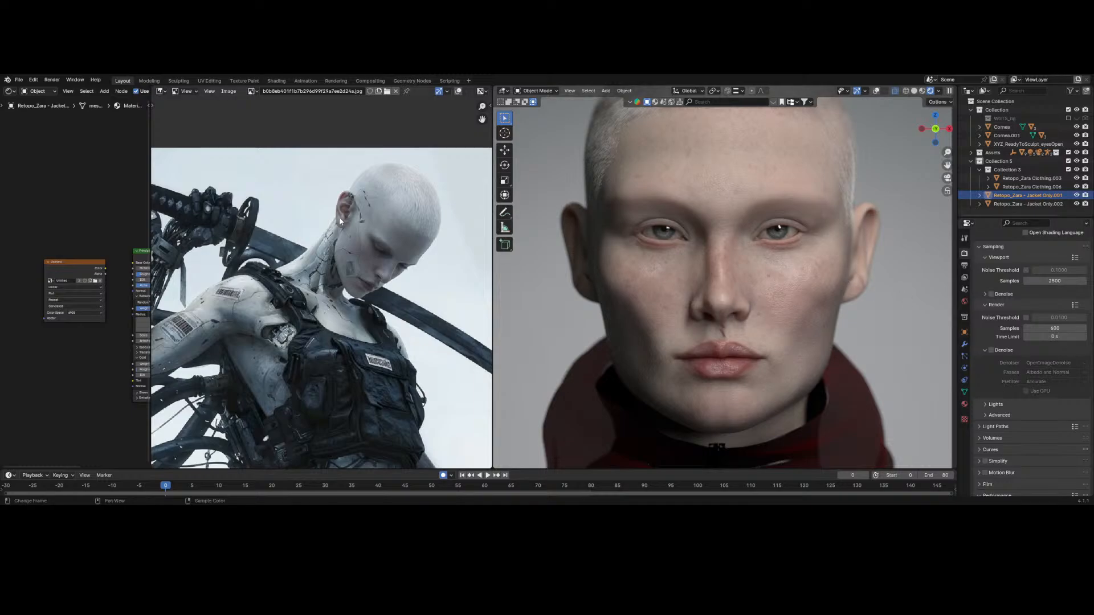
pyautogui.moveTo(340, 217)
pyautogui.mouseDown(button='middle')
pyautogui.moveTo(343, 239)
pyautogui.moveTo(334, 213)
pyautogui.mouseUp(button='middle')
pyautogui.click(228, 92)
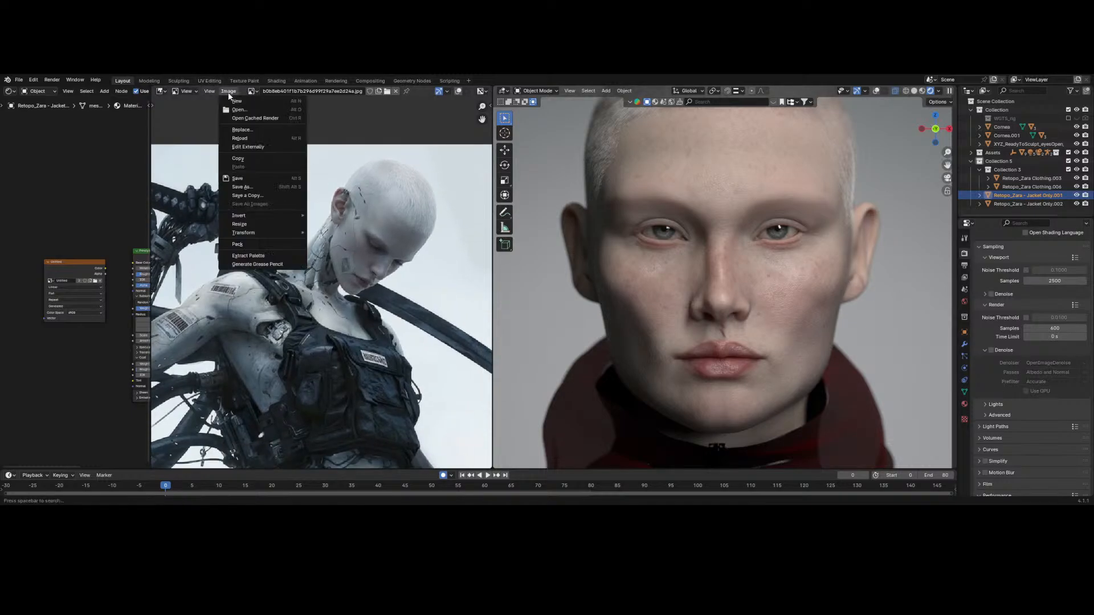
pyautogui.press('Escape')
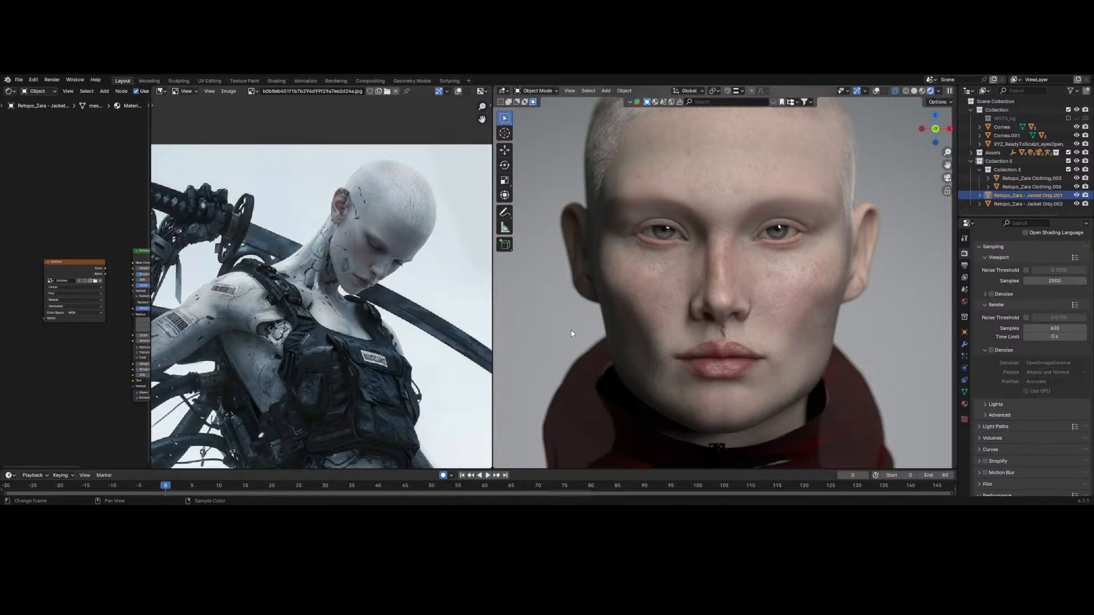
pyautogui.scroll(-3, 661, 271)
pyautogui.scroll(5, 661, 272)
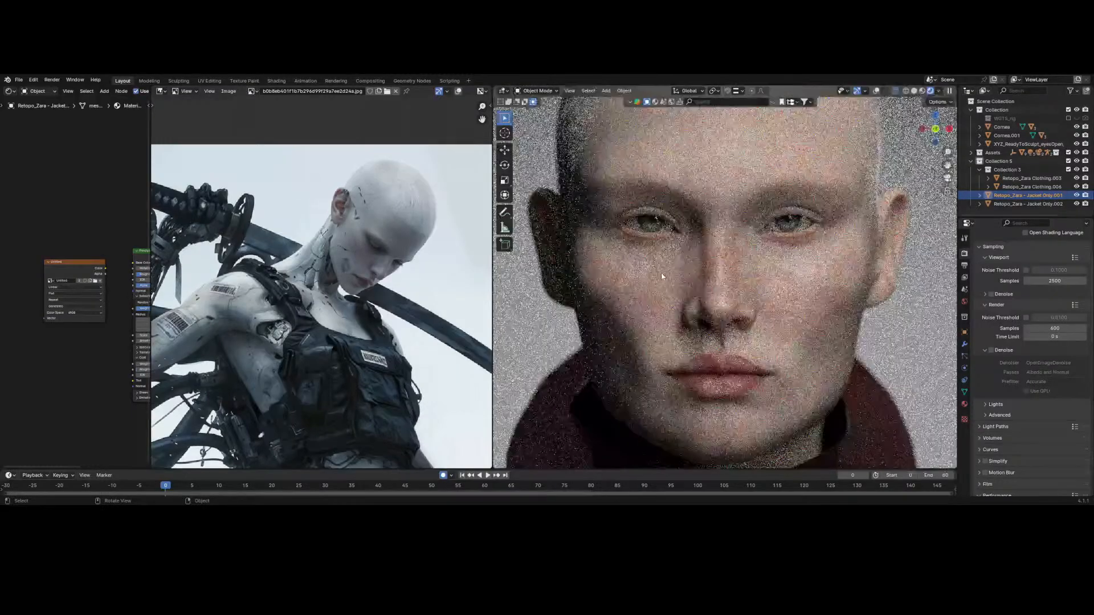
pyautogui.press('KP_0')
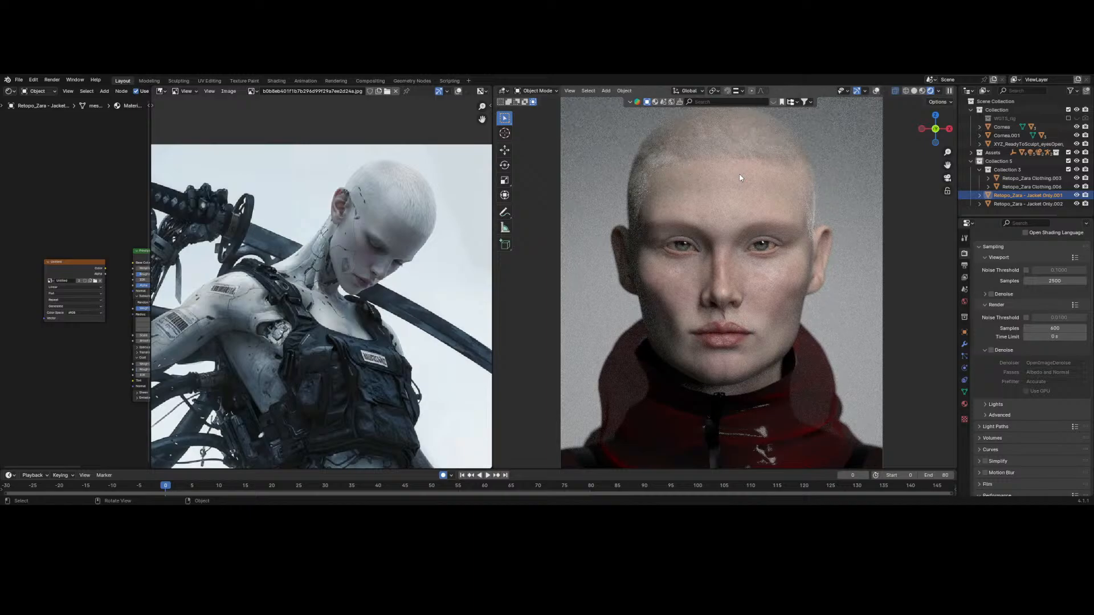
pyautogui.moveTo(319, 256); pyautogui.dragTo(347, 238, button='middle')
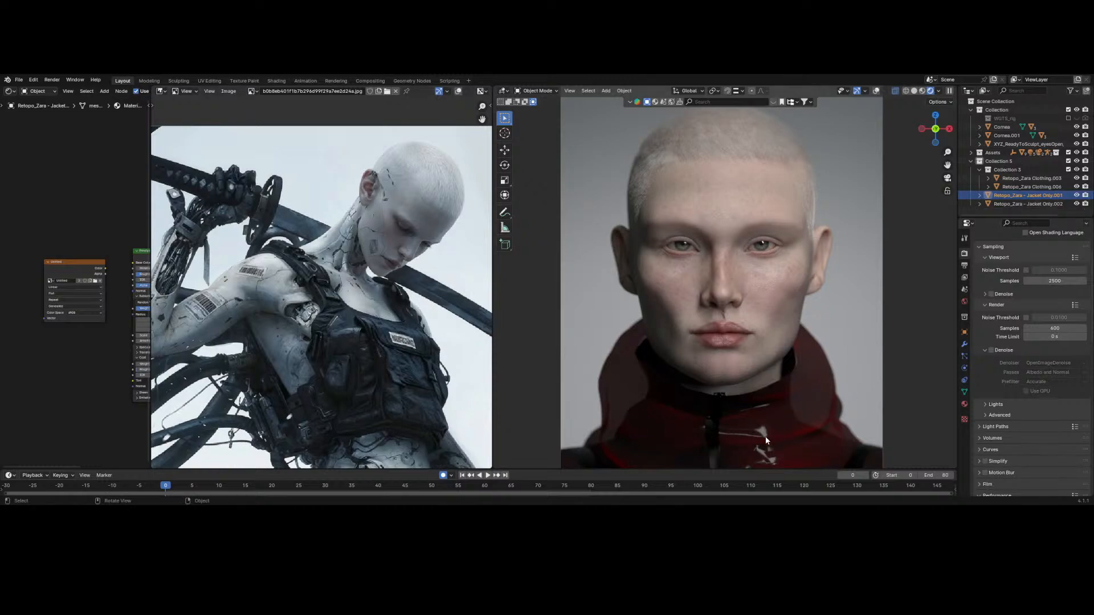
# - Save the file and delete the character's head mesh together with both cornea objects
pyautogui.hotkey('ctrl', 's')
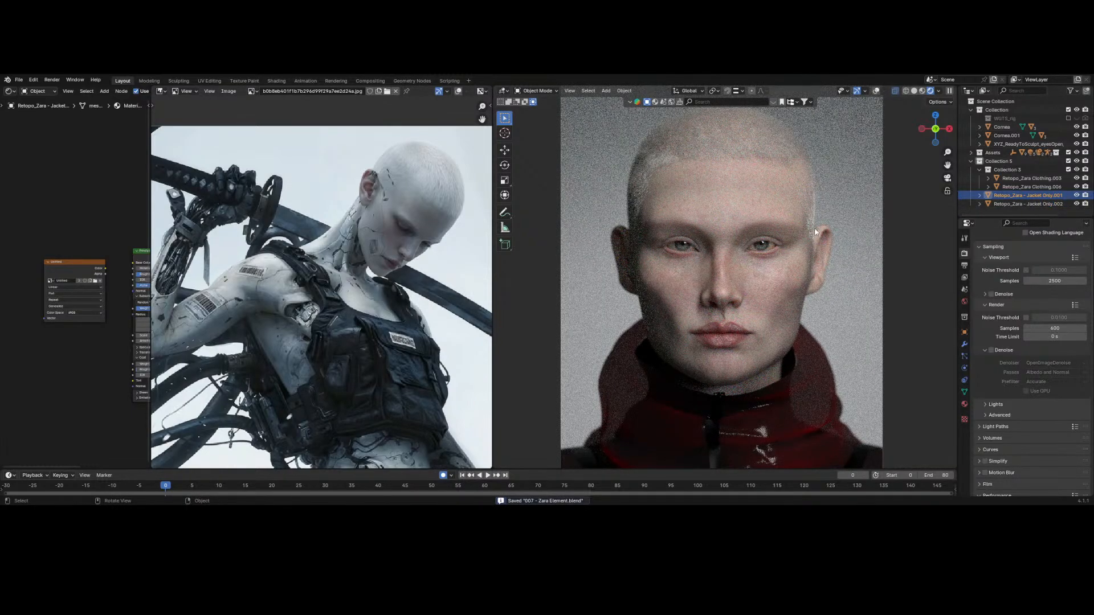
pyautogui.press('KP_0')
pyautogui.scroll(2, 799, 229)
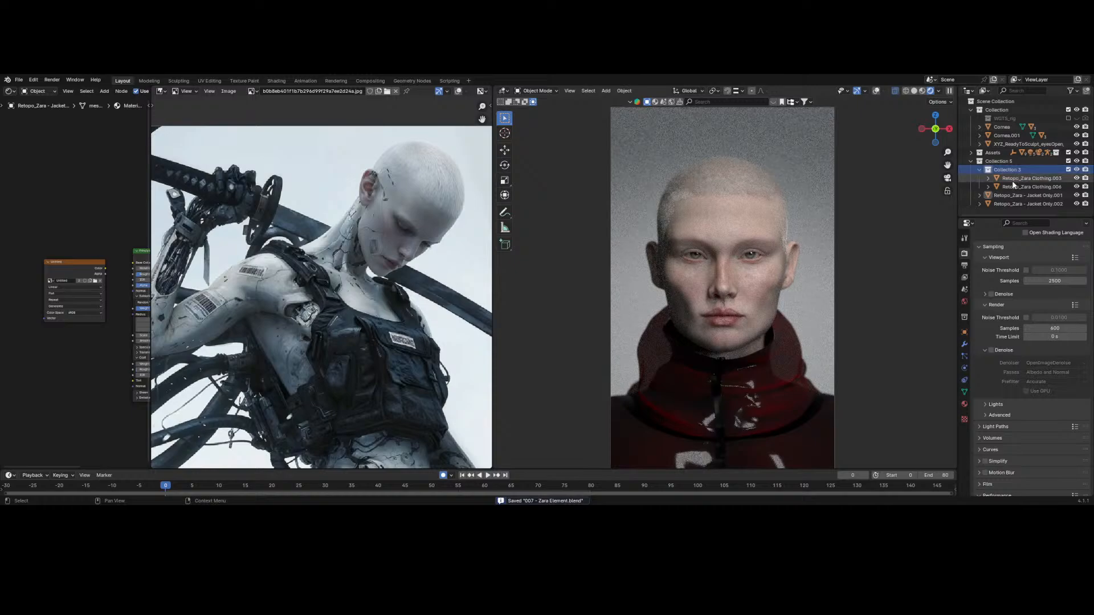
pyautogui.moveTo(1015, 144); pyautogui.dragTo(1005, 122)
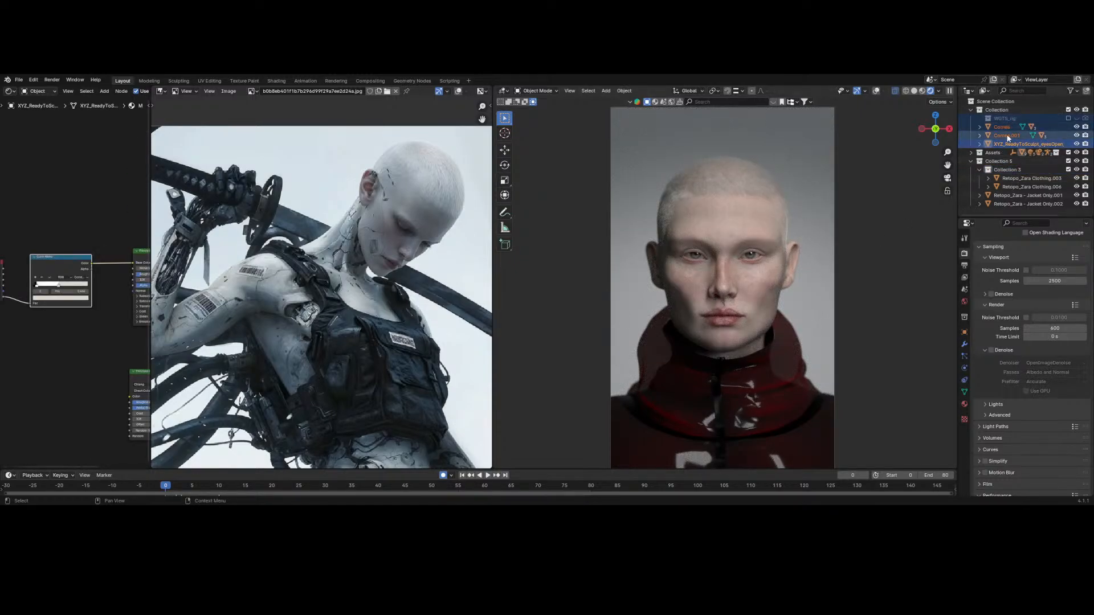
pyautogui.press('x')
pyautogui.click(789, 276)
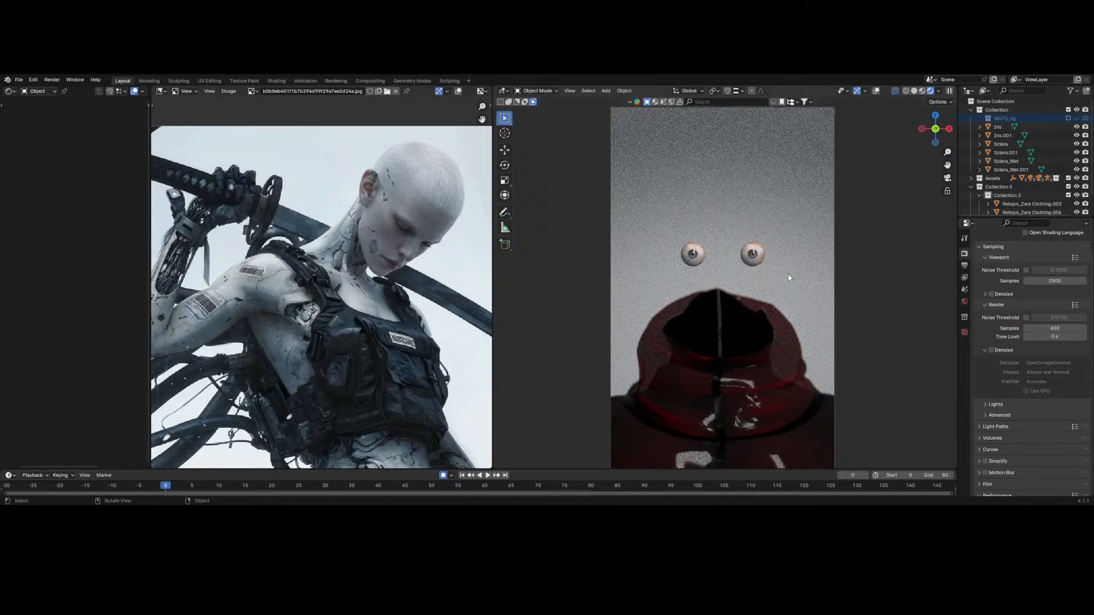
# - Delete the remaining eye parts, including both irises, scleras and wet sclera meshes
pyautogui.click(1004, 127)
pyautogui.keyDown('shift'); pyautogui.click(1006, 168); pyautogui.keyUp('shift')
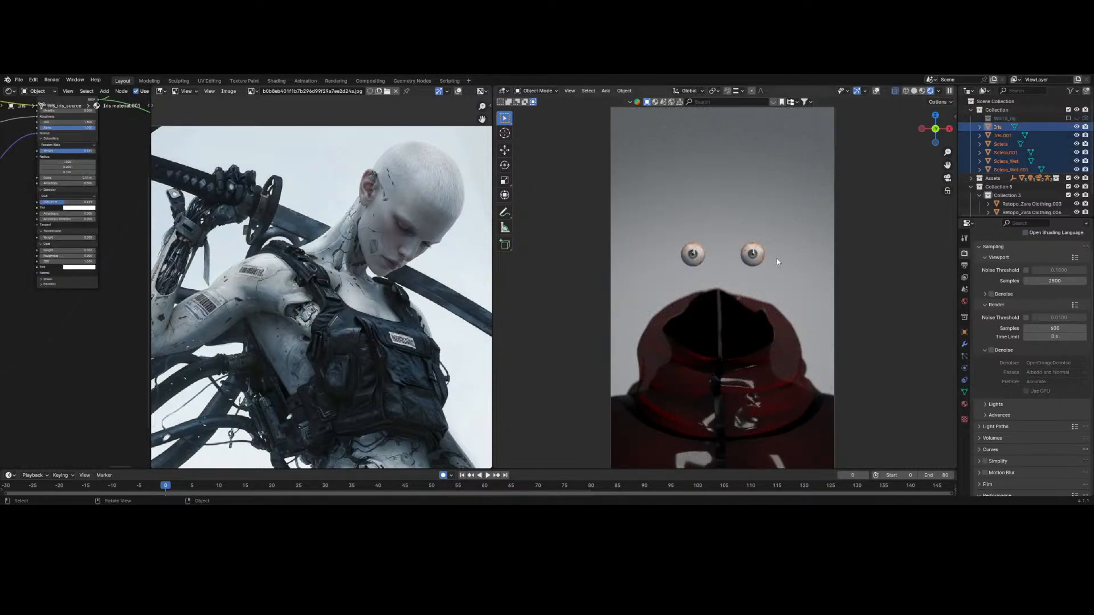
pyautogui.press('x')
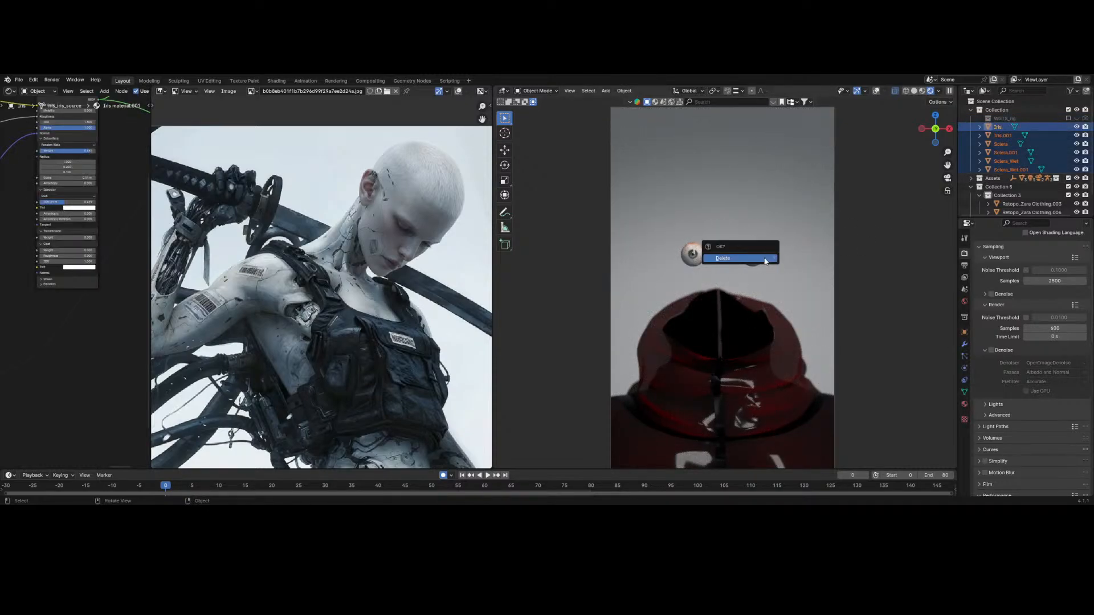
pyautogui.click(741, 258)
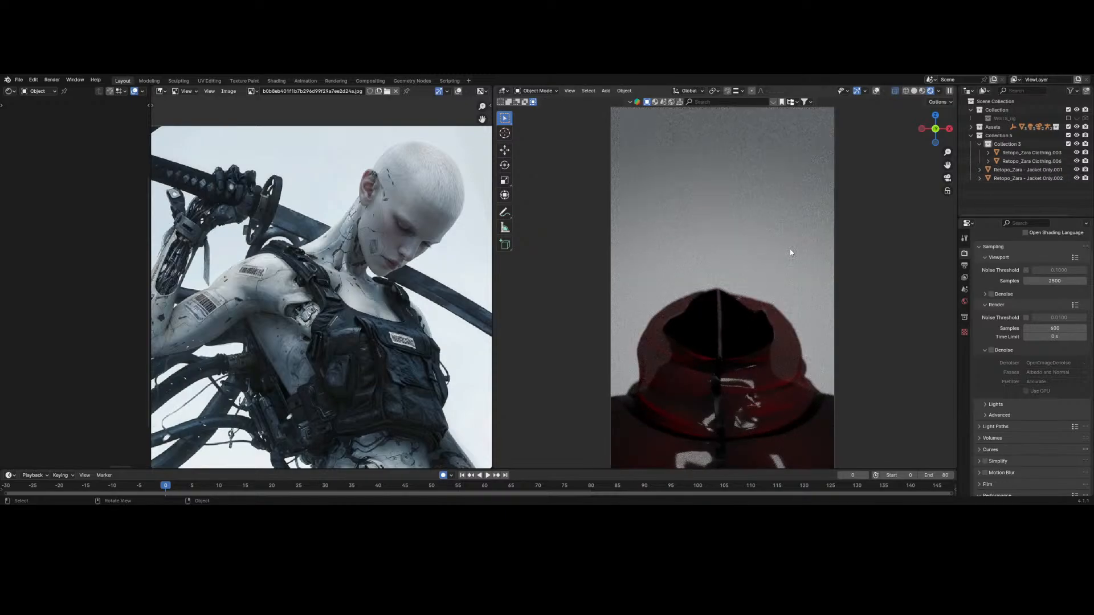
# - Replace the reference image area with a 3D viewport showing the garments in front orthographic view
pyautogui.scroll(-2, 790, 253)
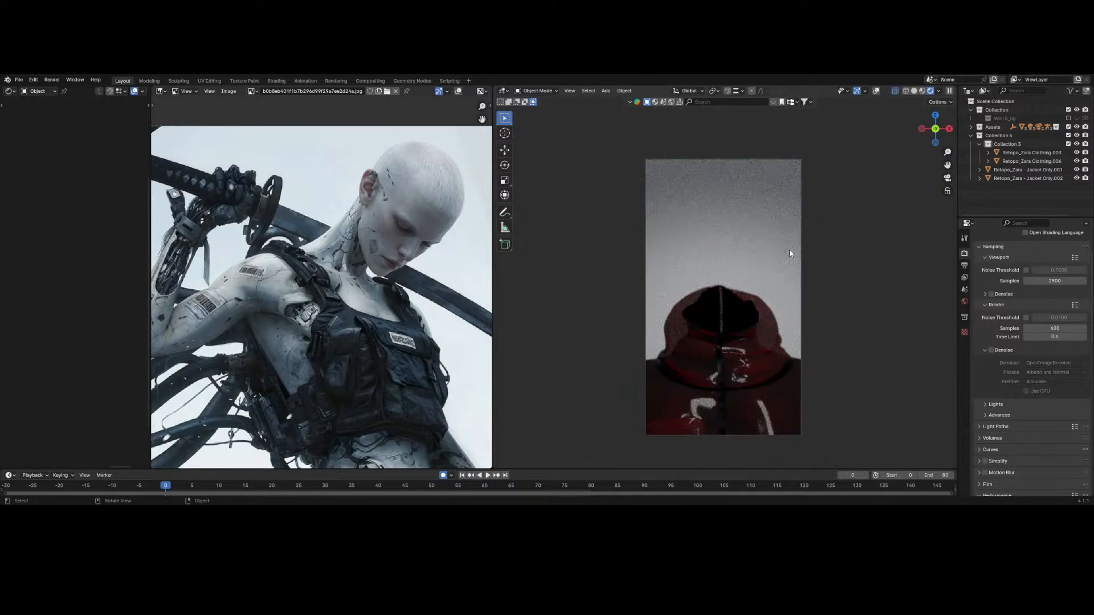
pyautogui.click(163, 93)
pyautogui.click(182, 113)
pyautogui.scroll(-3, 254, 190)
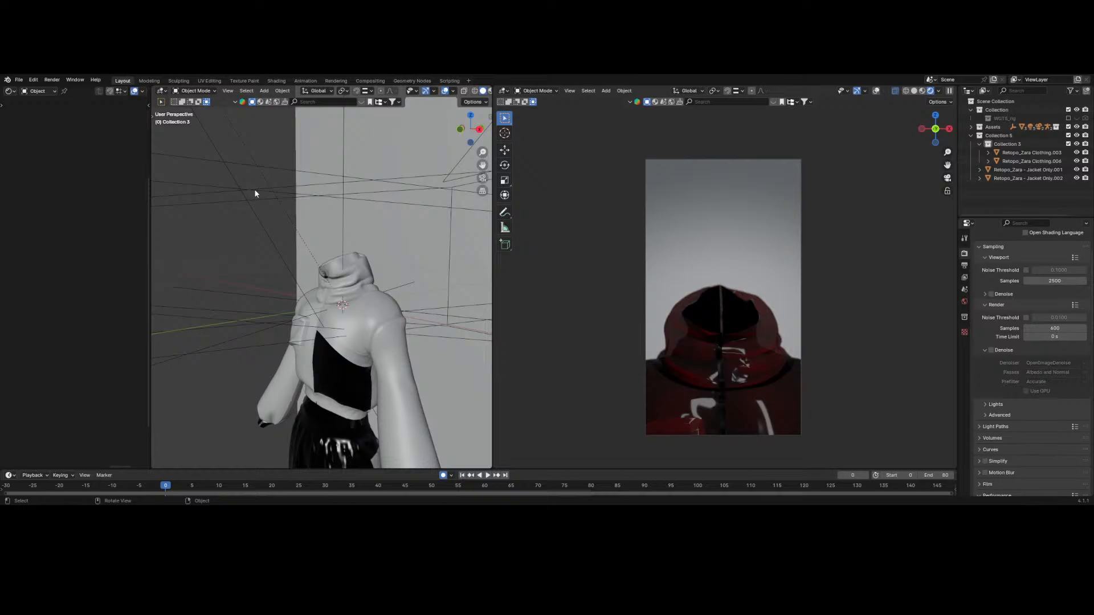
pyautogui.click(479, 130)
pyautogui.click(457, 129)
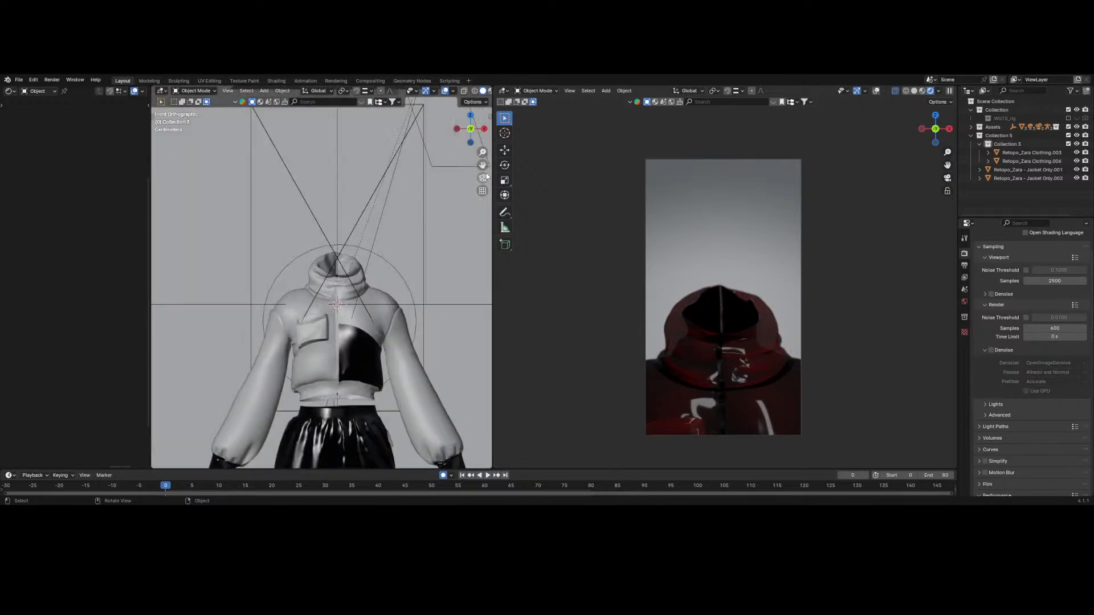
pyautogui.moveTo(482, 165); pyautogui.dragTo(184, 172)
pyautogui.click(264, 90)
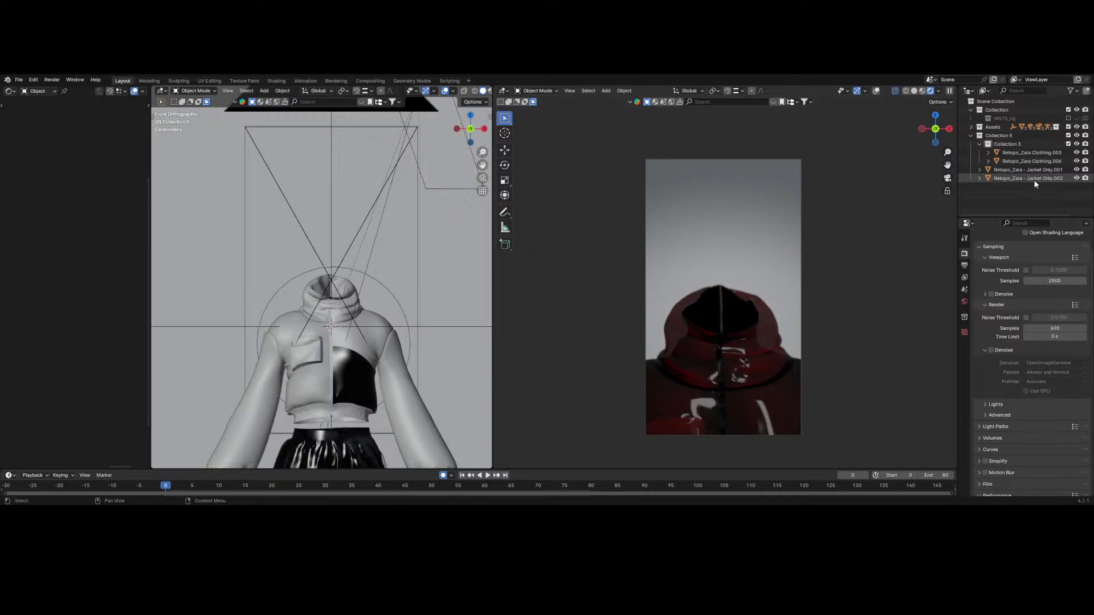
# - Check what the nested clothing collection contains, then collapse and hide the whole Collection 5
pyautogui.click(1078, 145)
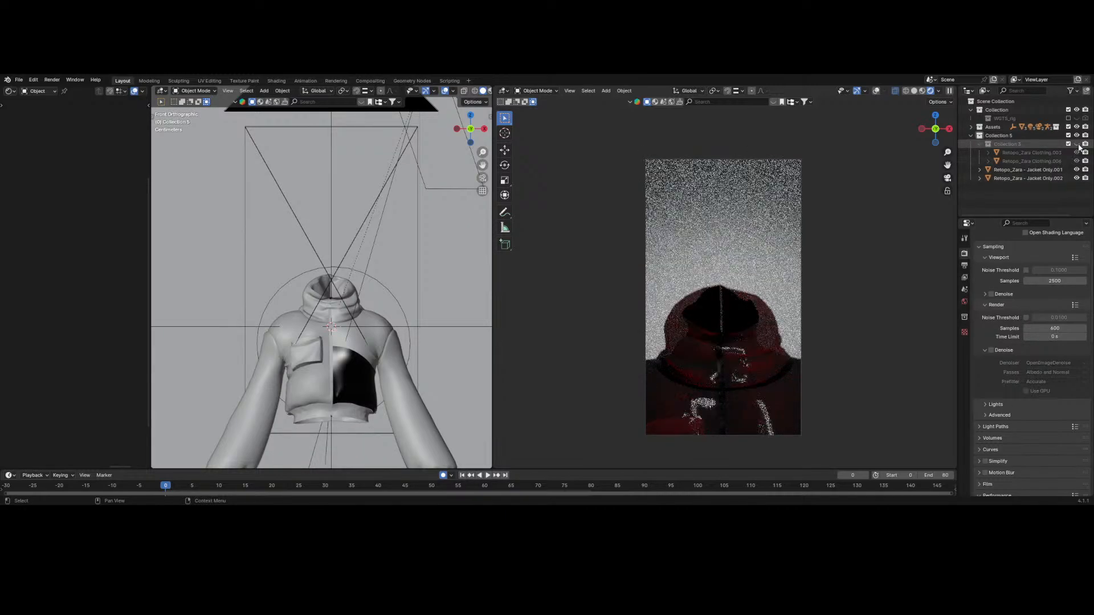
pyautogui.click(1078, 145)
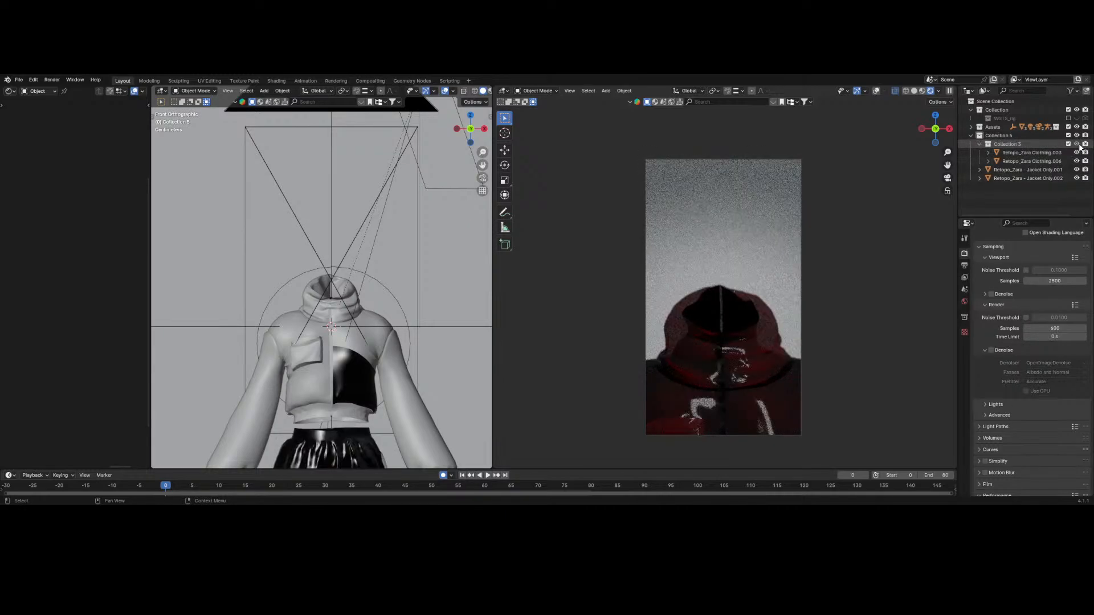
pyautogui.click(978, 144)
pyautogui.click(971, 136)
pyautogui.click(1068, 135)
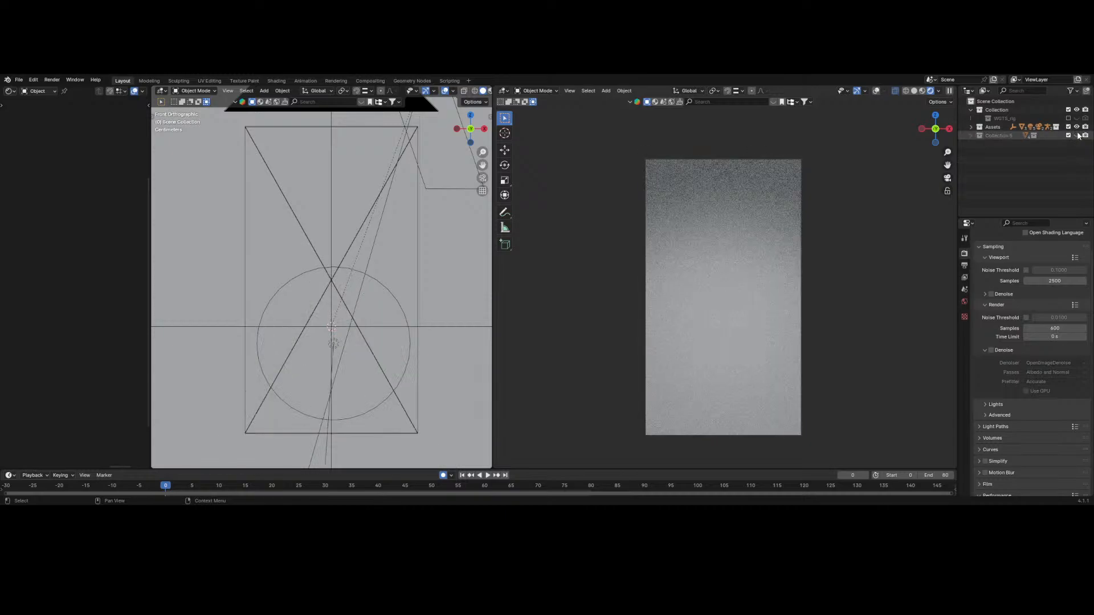
# - Make the Assets collection active and add a UV sphere mesh to it
pyautogui.click(992, 127)
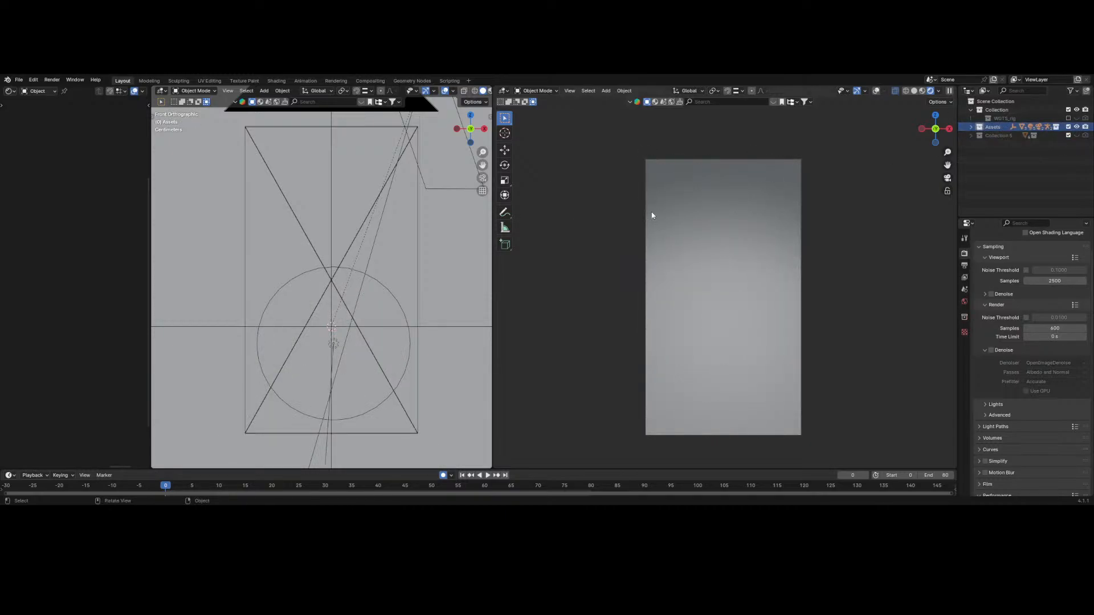
pyautogui.scroll(-4, 745, 234)
pyautogui.scroll(5, 746, 234)
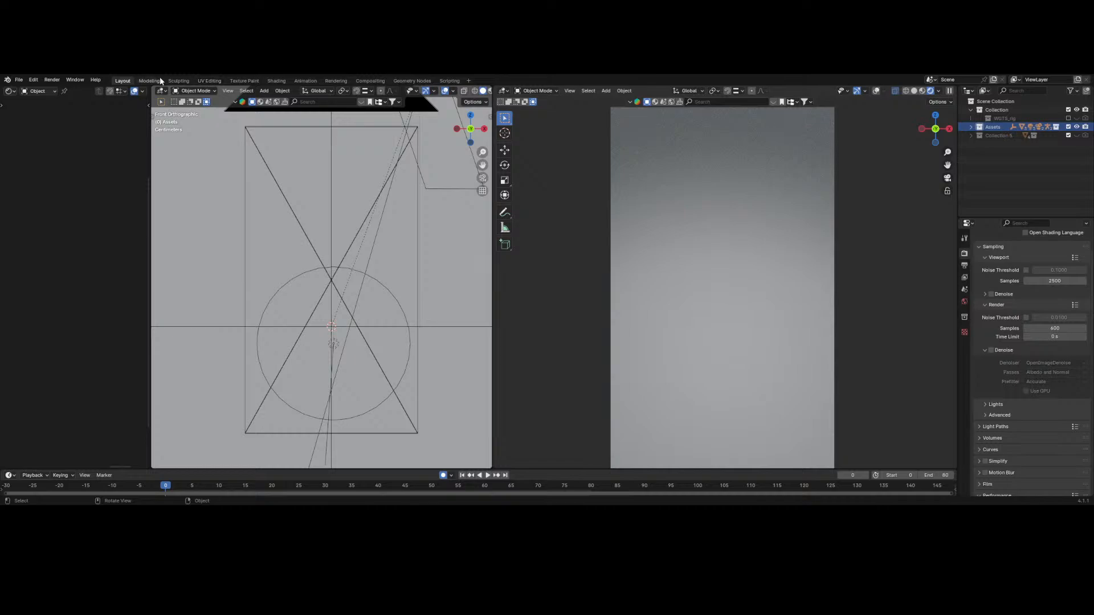
pyautogui.click(263, 91)
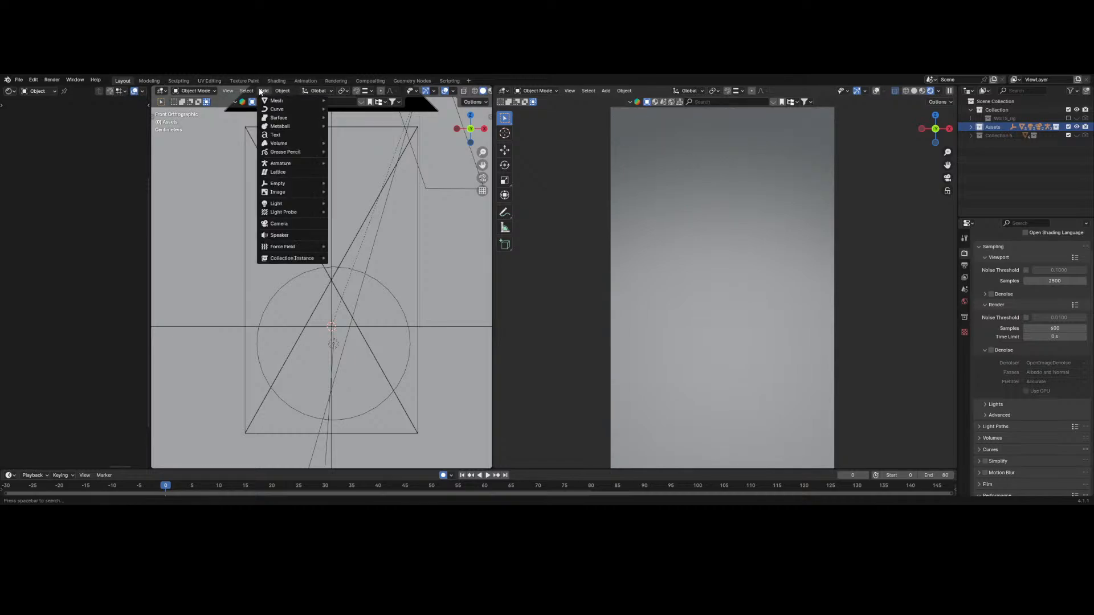
pyautogui.moveTo(287, 106)
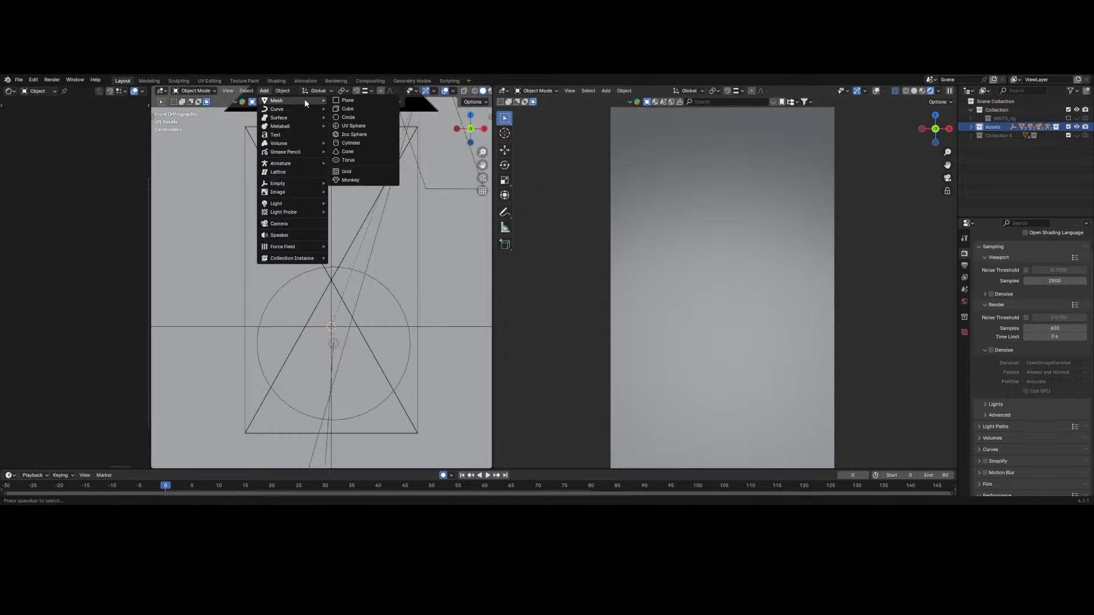
pyautogui.click(362, 131)
pyautogui.scroll(-5, 453, 268)
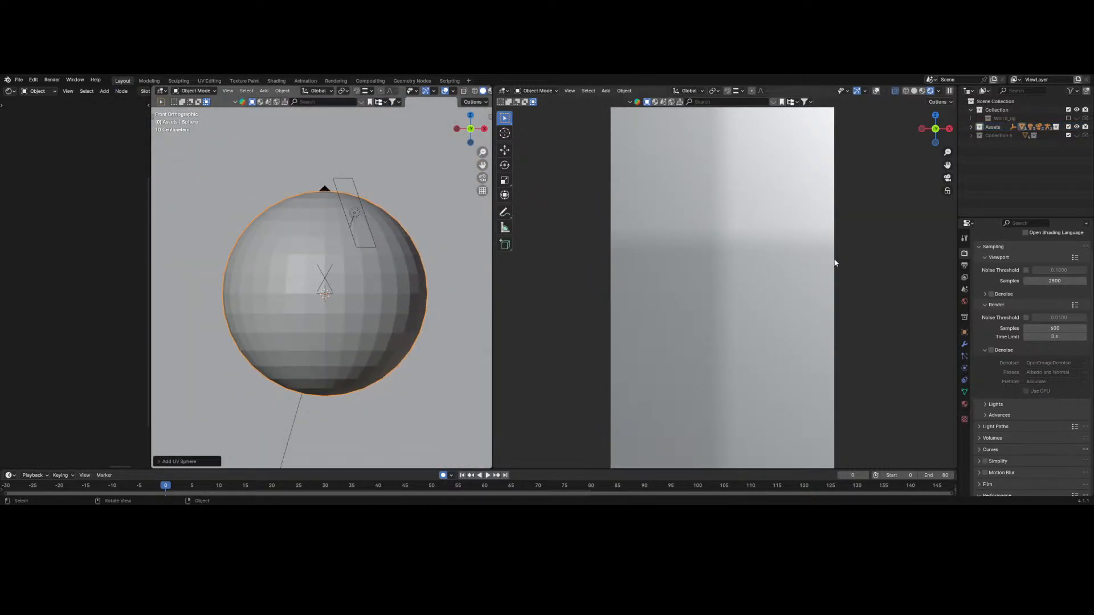
# - Scale the UV sphere down to 0.07 and move it up along Z to the middle of the camera frame
pyautogui.press('s')
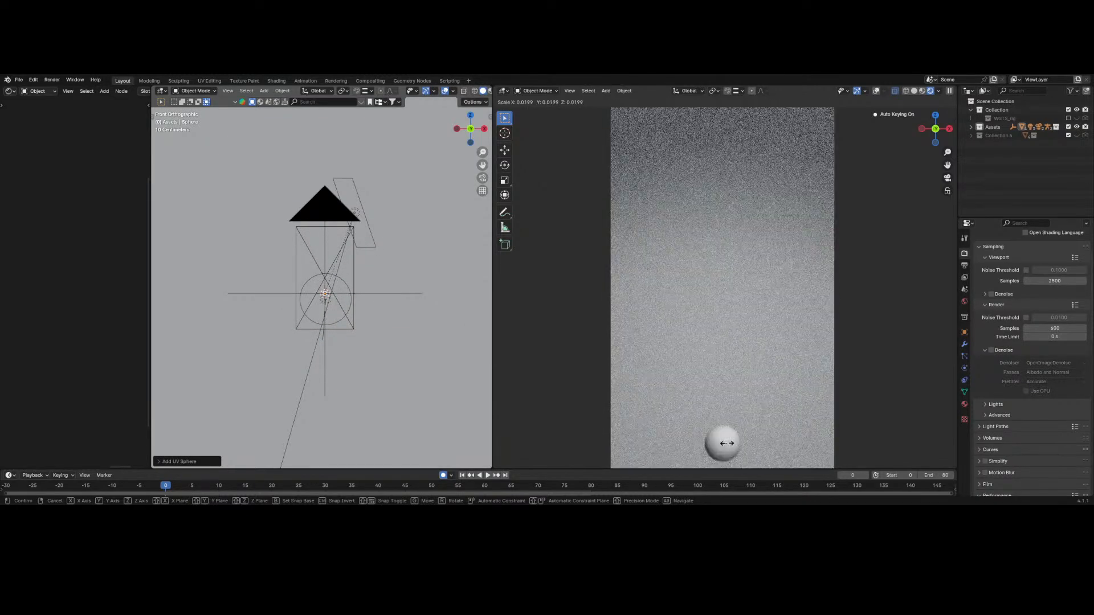
pyautogui.click(727, 439)
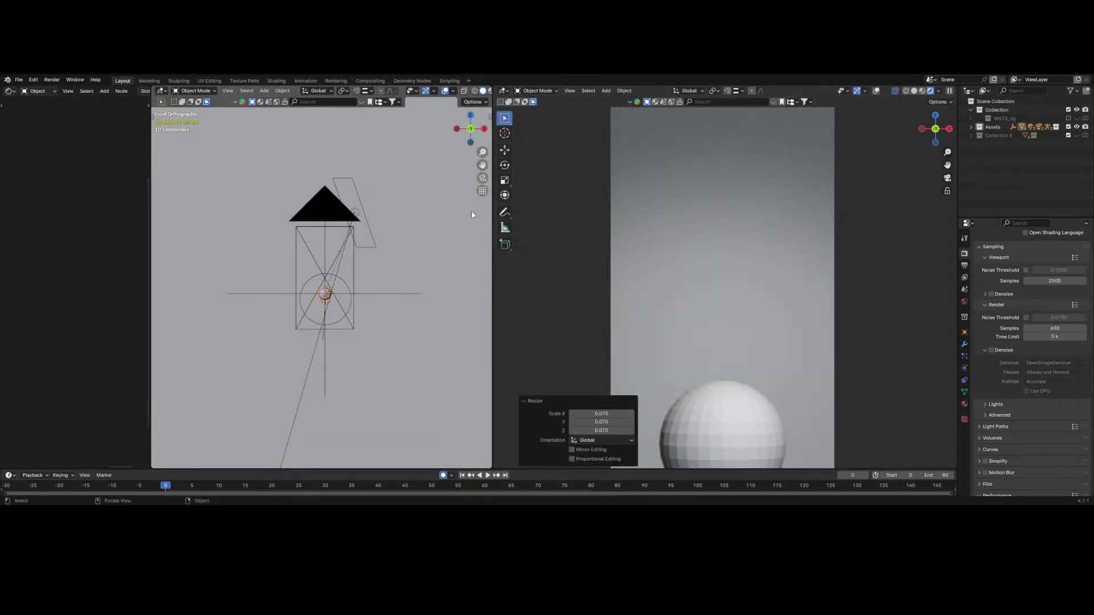
pyautogui.click(504, 150)
pyautogui.moveTo(724, 406); pyautogui.dragTo(722, 272)
pyautogui.scroll(-3, 719, 273)
pyautogui.scroll(3, 722, 264)
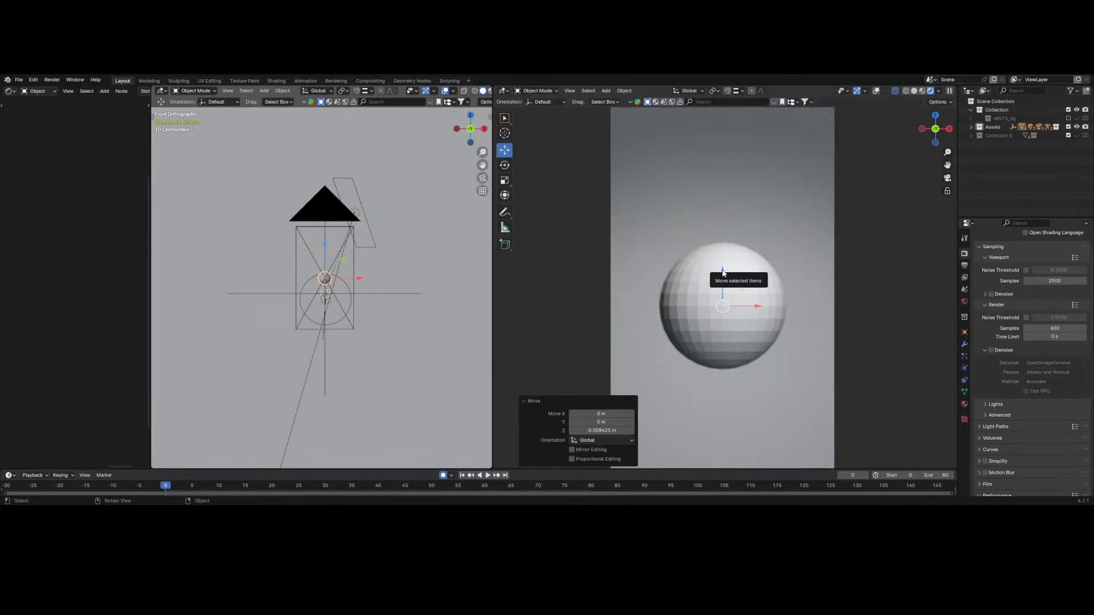
# - Shade the sphere smooth and shift it along negative Y in the right orthographic view
pyautogui.scroll(4, 720, 271)
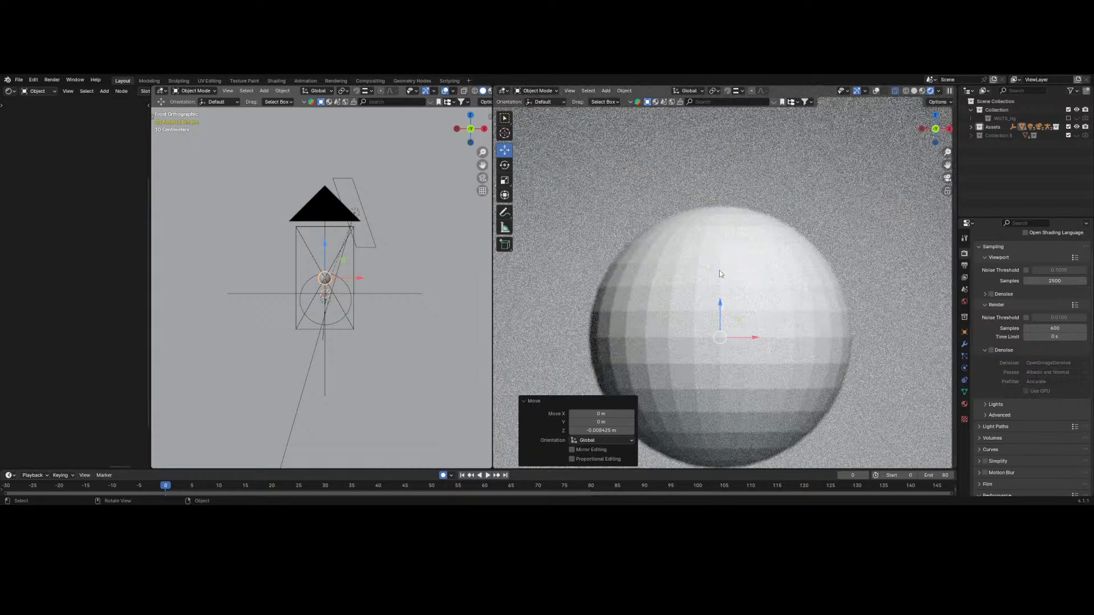
pyautogui.click(624, 91)
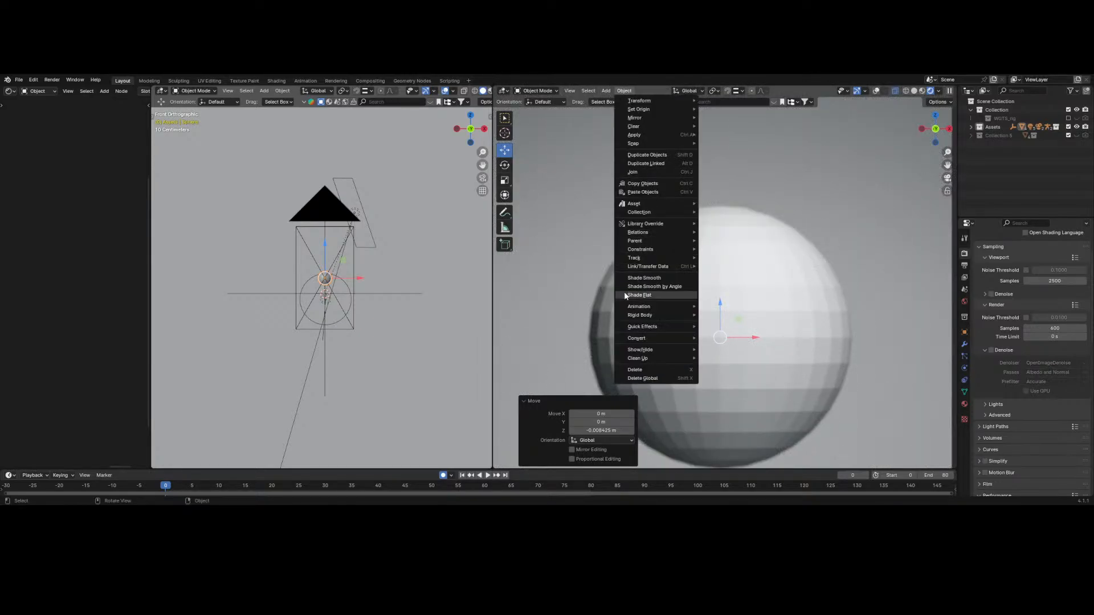
pyautogui.click(641, 277)
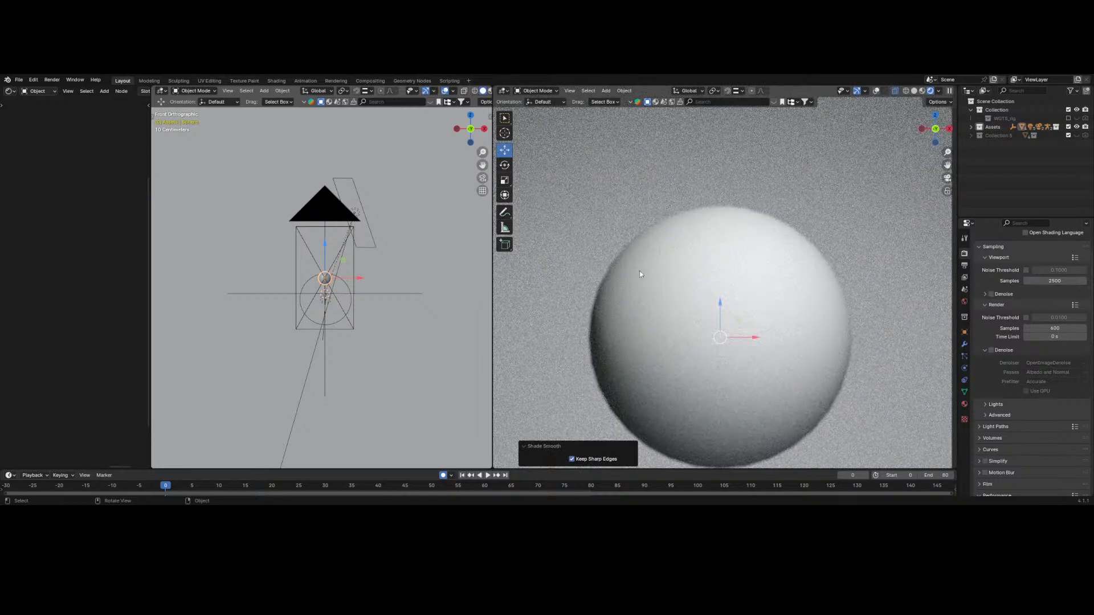
pyautogui.click(484, 129)
pyautogui.moveTo(368, 280); pyautogui.dragTo(337, 278)
pyautogui.scroll(-5, 787, 268)
pyautogui.scroll(4, 786, 268)
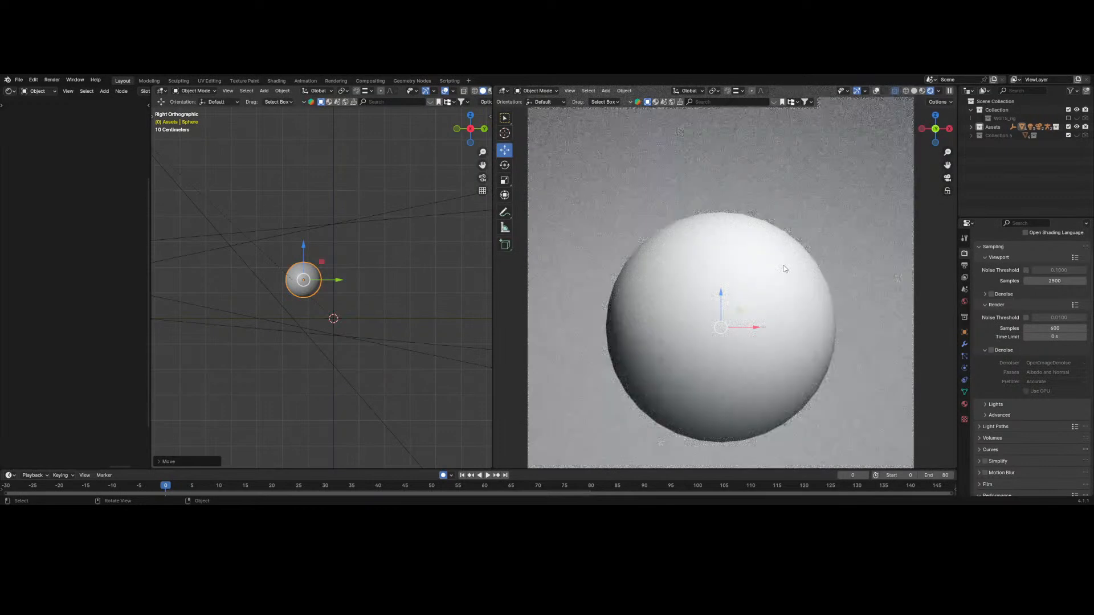
pyautogui.scroll(-5, 786, 268)
pyautogui.press('Home')
# - Add a Subdivision Surface modifier to the sphere
pyautogui.click(964, 344)
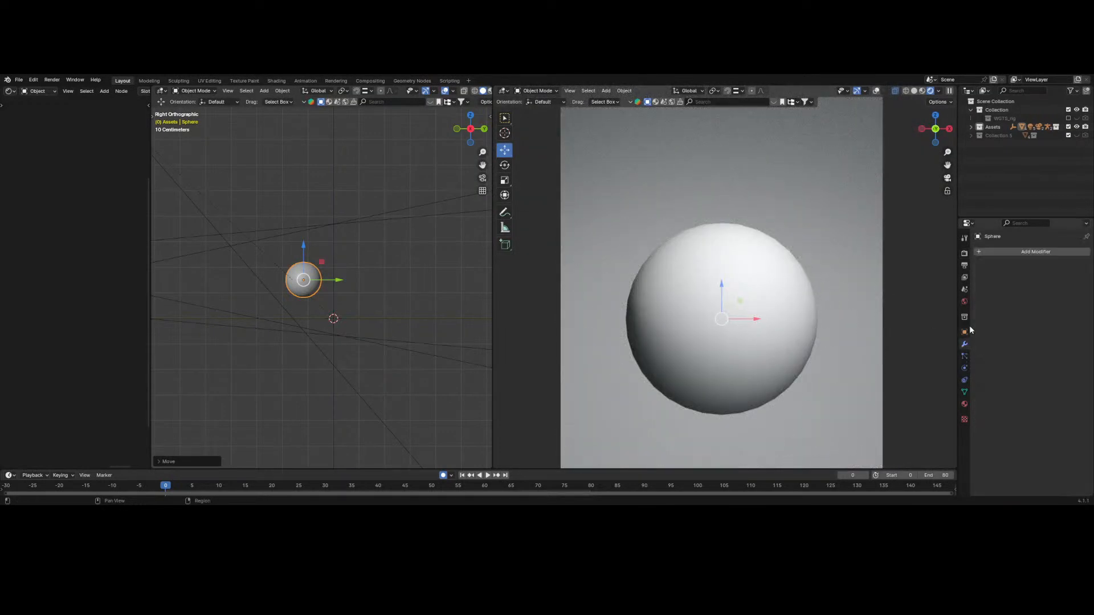
pyautogui.click(987, 255)
pyautogui.moveTo(973, 280)
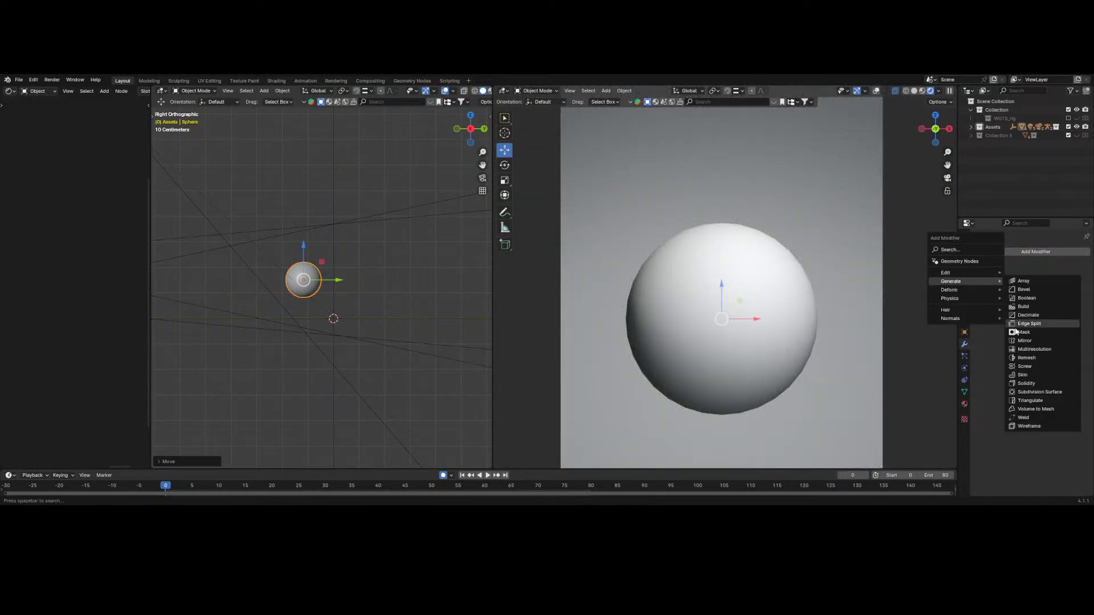
pyautogui.click(1034, 392)
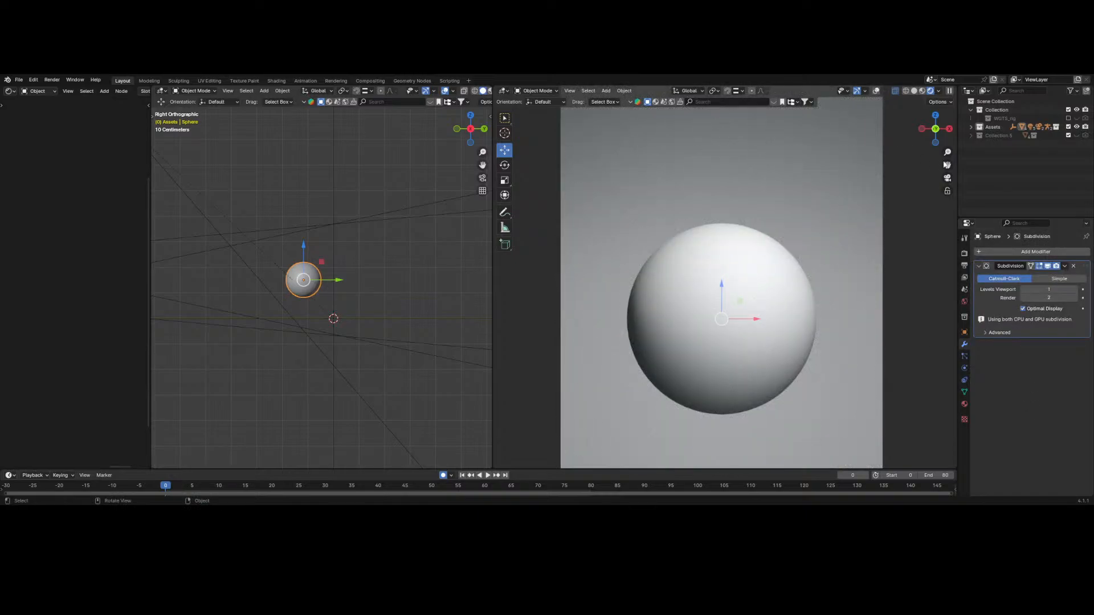
pyautogui.moveTo(946, 165)
pyautogui.mouseDown()
pyautogui.moveTo(960, 119)
pyautogui.moveTo(955, 156)
pyautogui.mouseUp()
pyautogui.scroll(-4, 789, 256)
pyautogui.scroll(3, 781, 267)
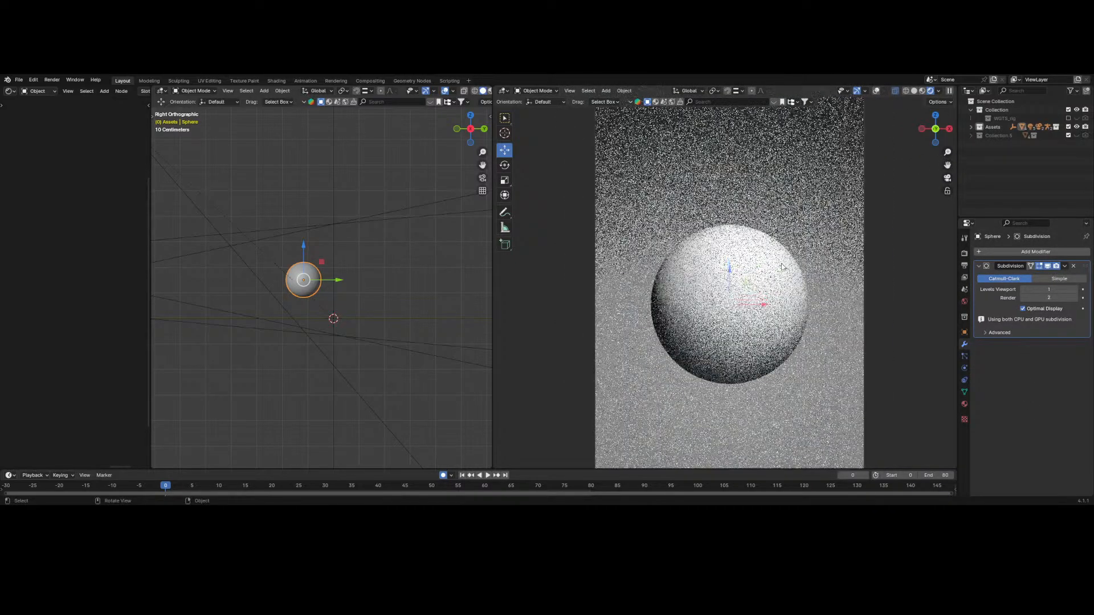
# - Switch the smaller viewport to the camera view and lower the sphere by about 0.0036 m along Z
pyautogui.click(482, 178)
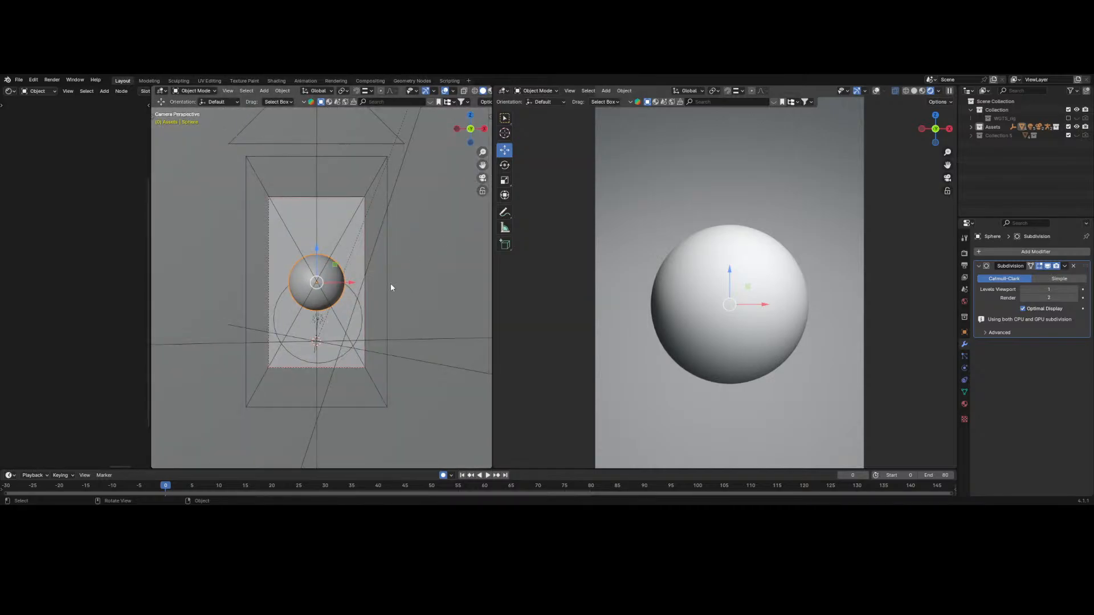
pyautogui.scroll(5, 392, 287)
pyautogui.scroll(1, 782, 288)
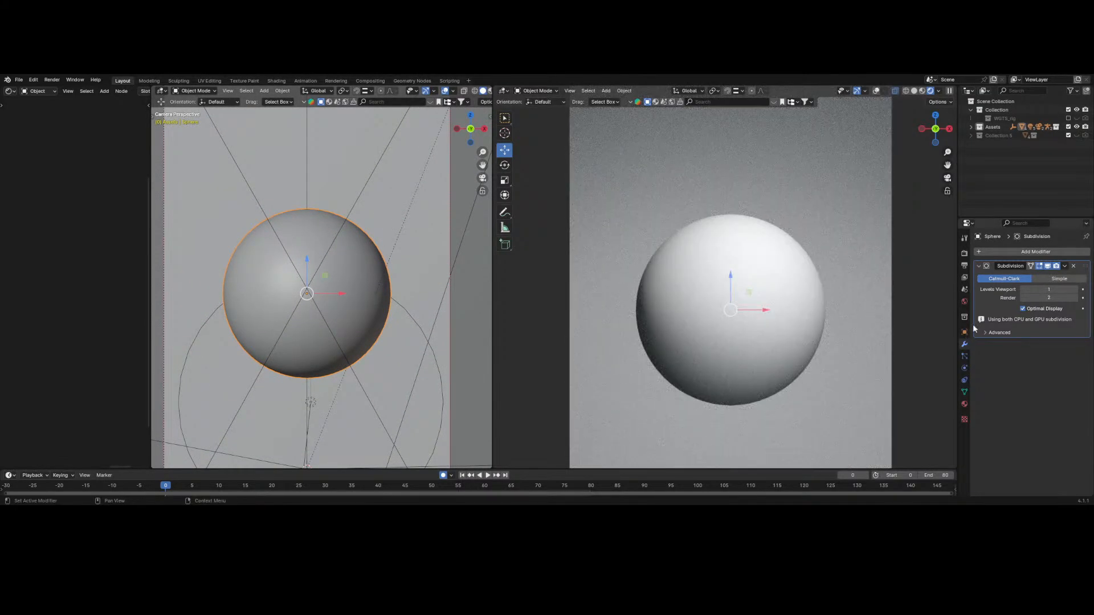
pyautogui.click(1056, 252)
pyautogui.moveTo(1056, 254)
pyautogui.press('KP_0')
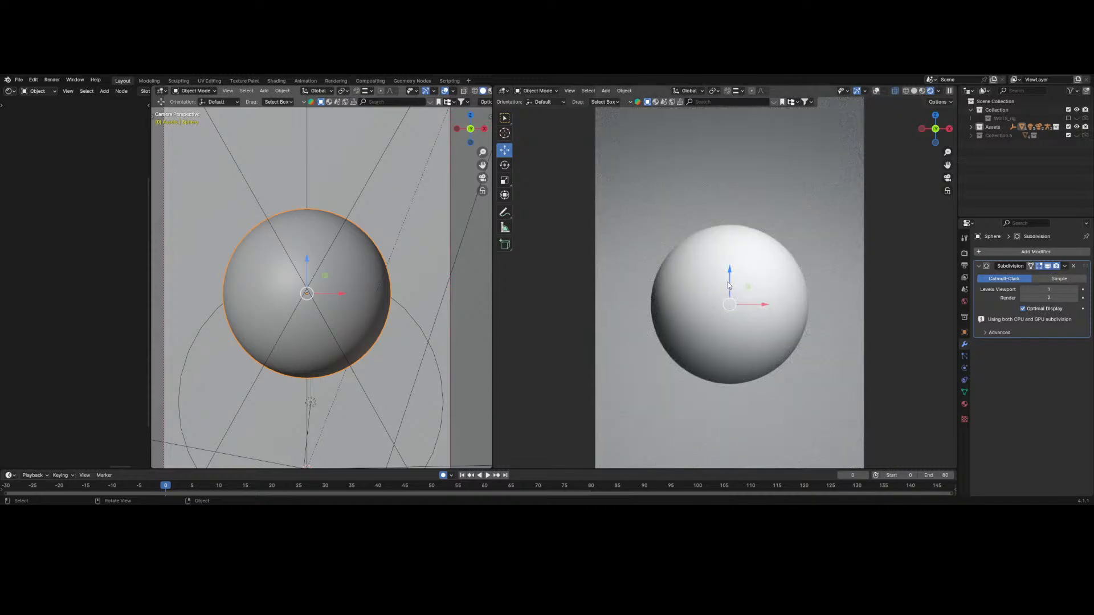
pyautogui.moveTo(730, 268); pyautogui.dragTo(729, 271)
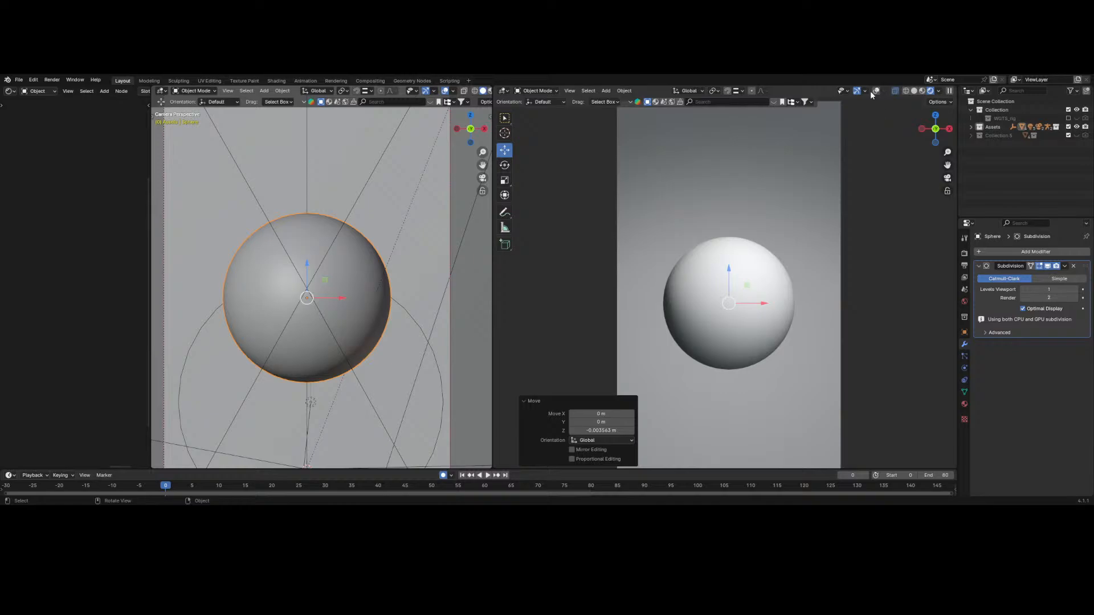
pyautogui.scroll(-1, 741, 217)
pyautogui.scroll(1, 741, 218)
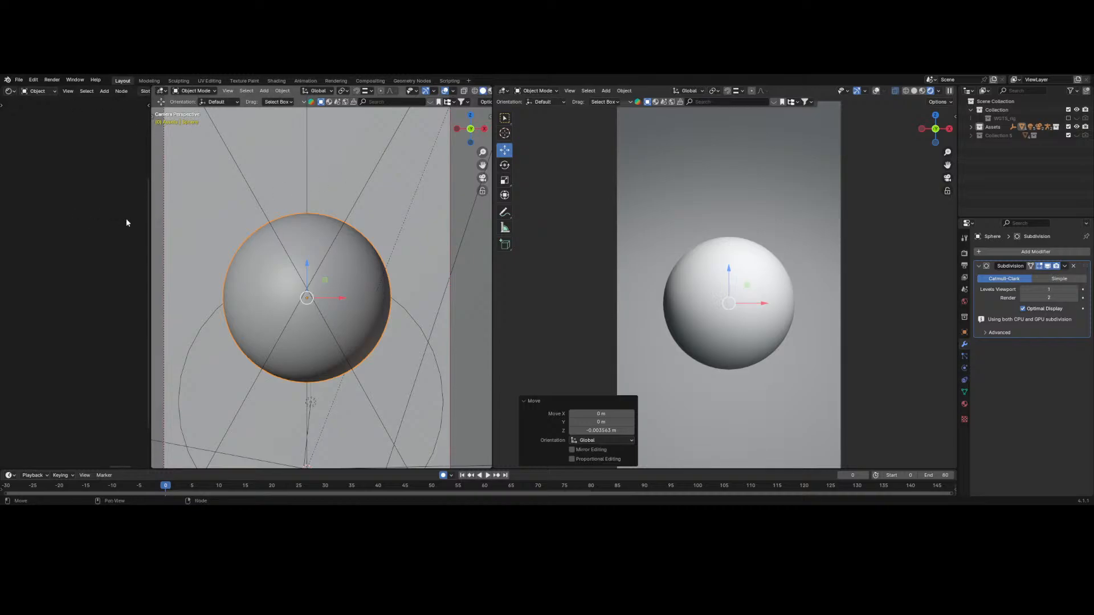
# - Widen the node editor area and reframe the camera view in the narrowed viewport beside it
pyautogui.moveTo(149, 234); pyautogui.dragTo(223, 226)
pyautogui.scroll(-4, 390, 202)
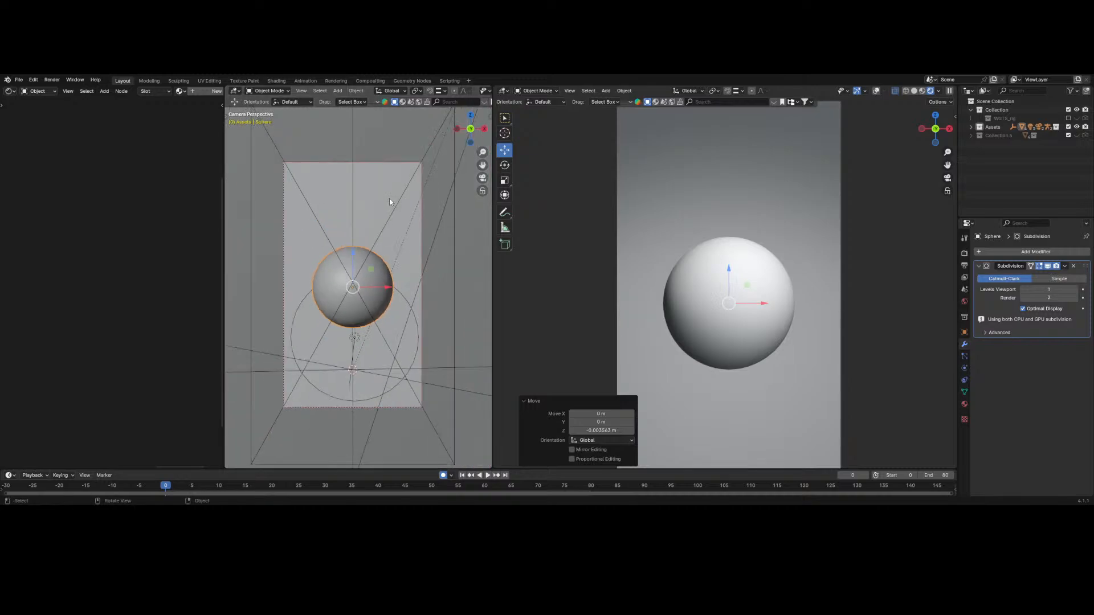
pyautogui.scroll(2, 390, 201)
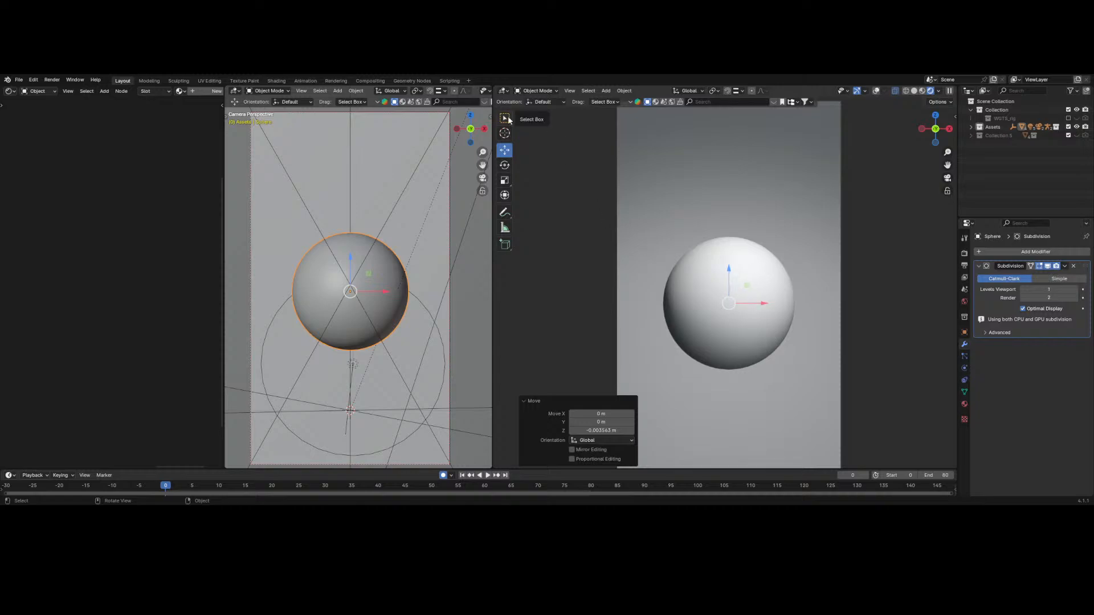
pyautogui.scroll(-2, 472, 242)
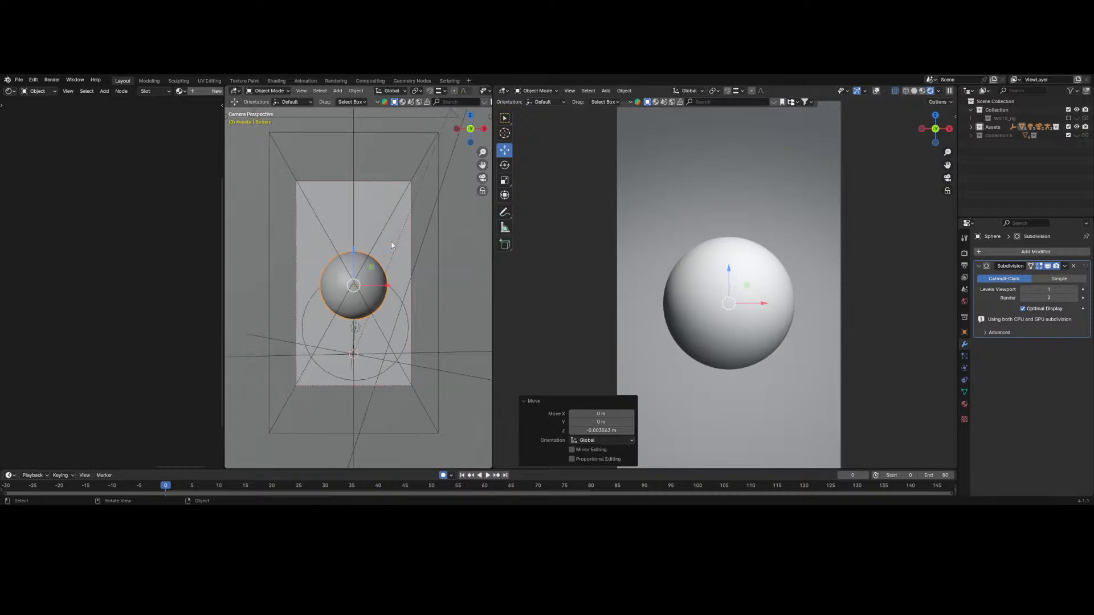
pyautogui.scroll(2, 394, 245)
pyautogui.keyDown('shift'); pyautogui.moveTo(394, 245); pyautogui.dragTo(391, 231, button='middle'); pyautogui.keyUp('shift')
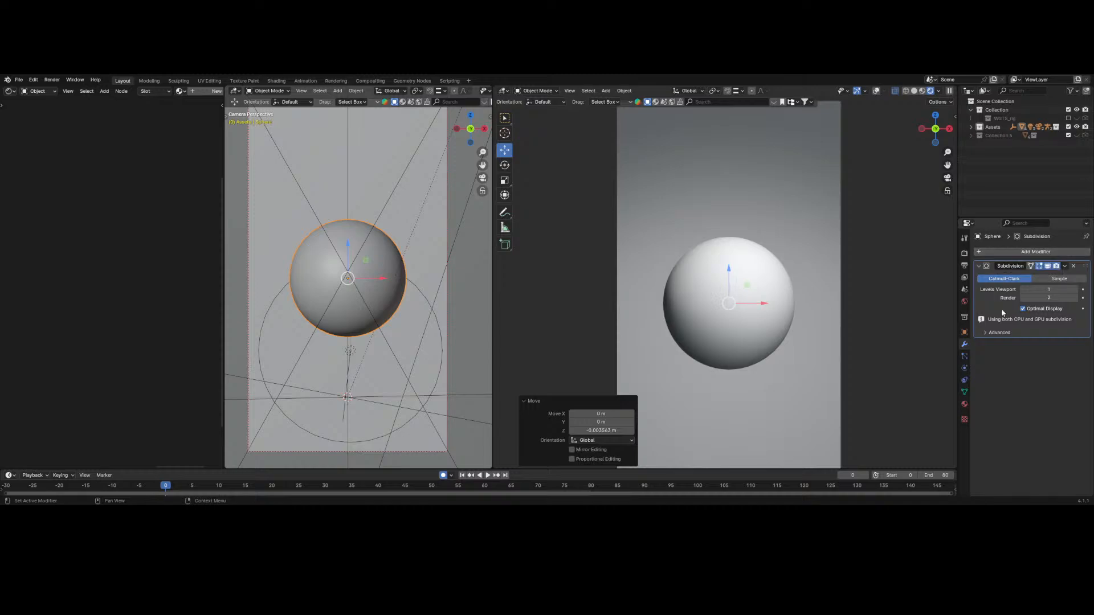
# - Search the existing materials for "mat" and assign Material.002 to the sphere
pyautogui.click(964, 404)
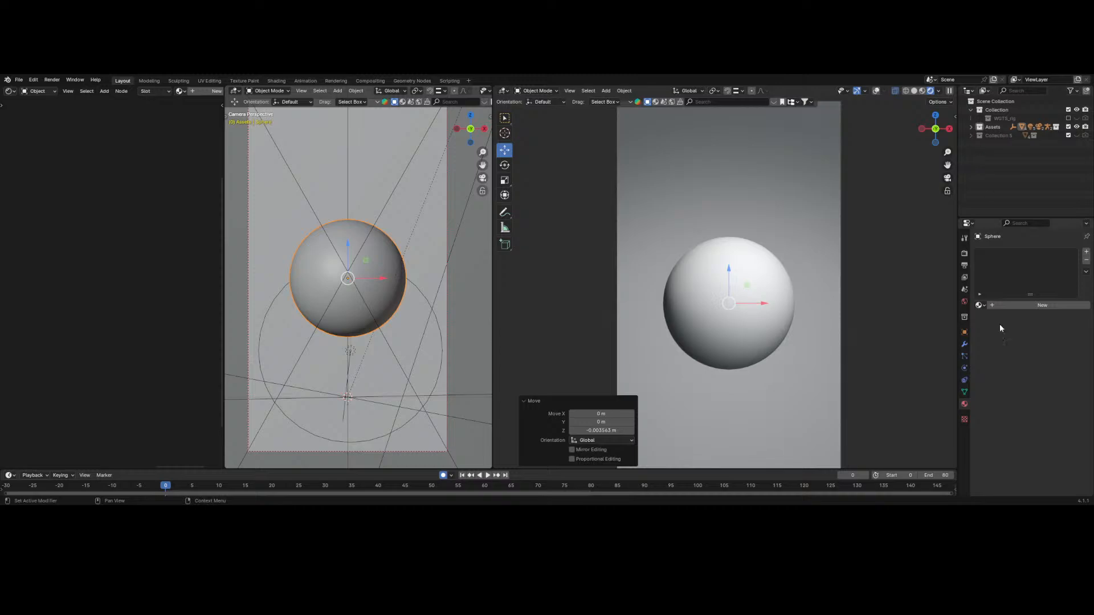
pyautogui.click(979, 304)
pyautogui.write('msy')
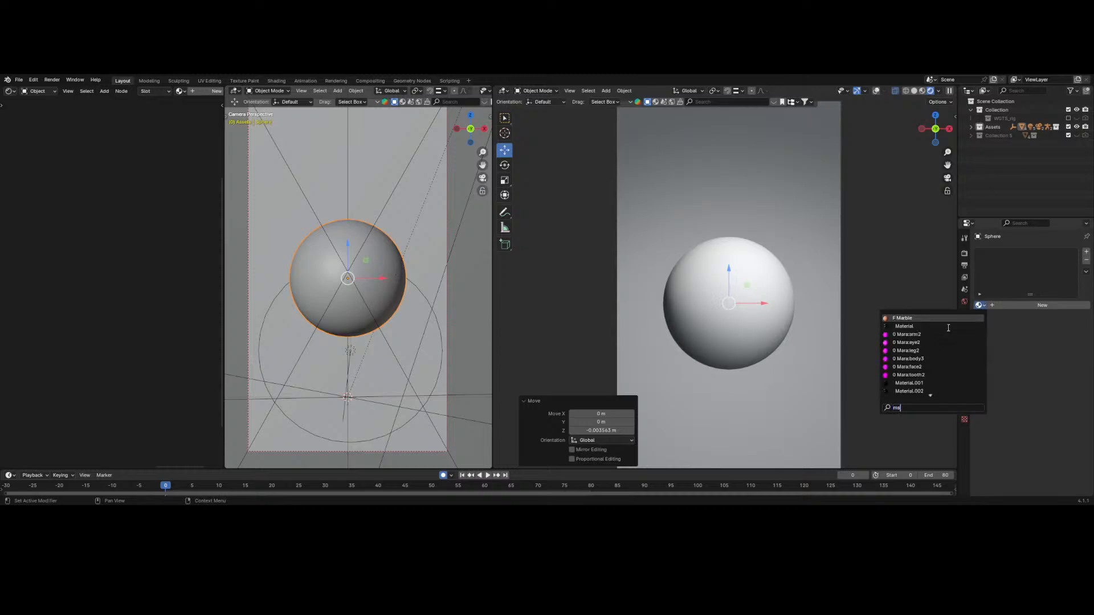
pyautogui.press('BackSpace')
pyautogui.press('BackSpace')
pyautogui.write('at')
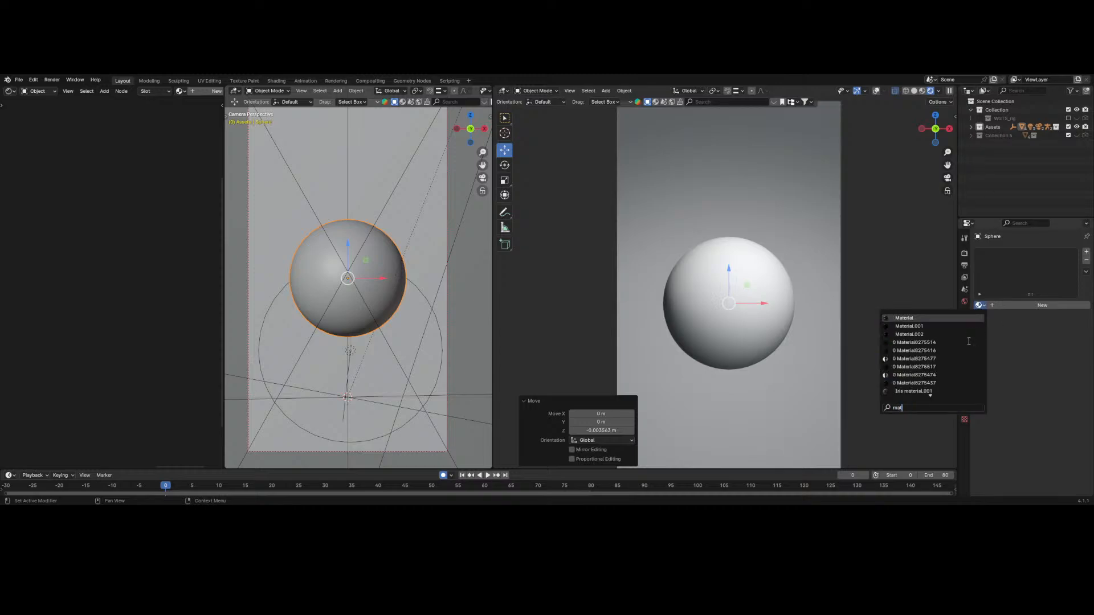
pyautogui.press('Down')
pyautogui.press('Down')
pyautogui.press('Return')
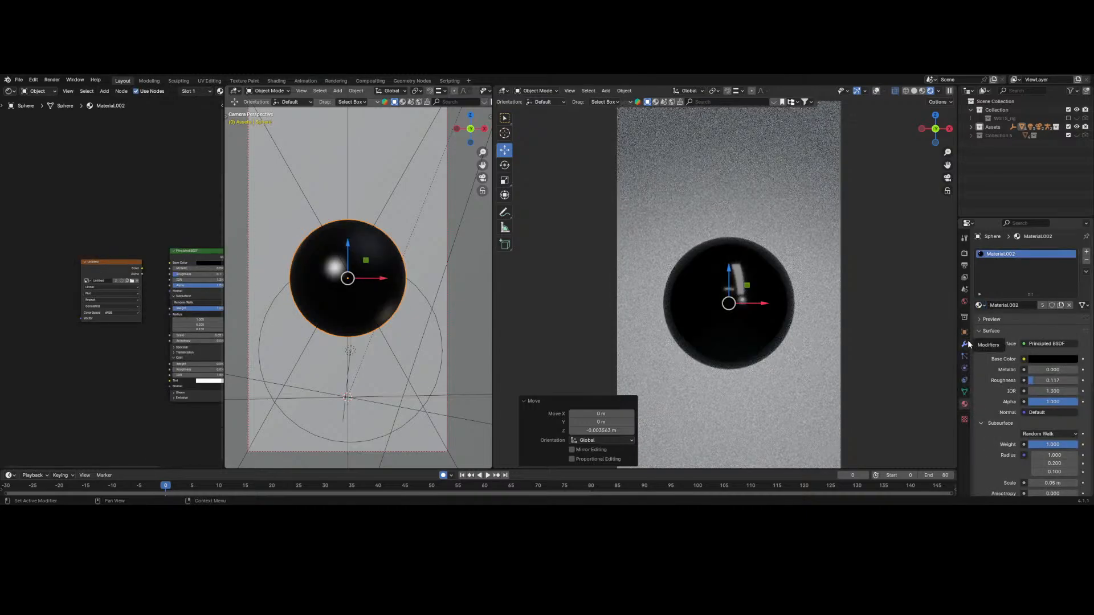
pyautogui.scroll(-2, 806, 292)
pyautogui.scroll(4, 797, 296)
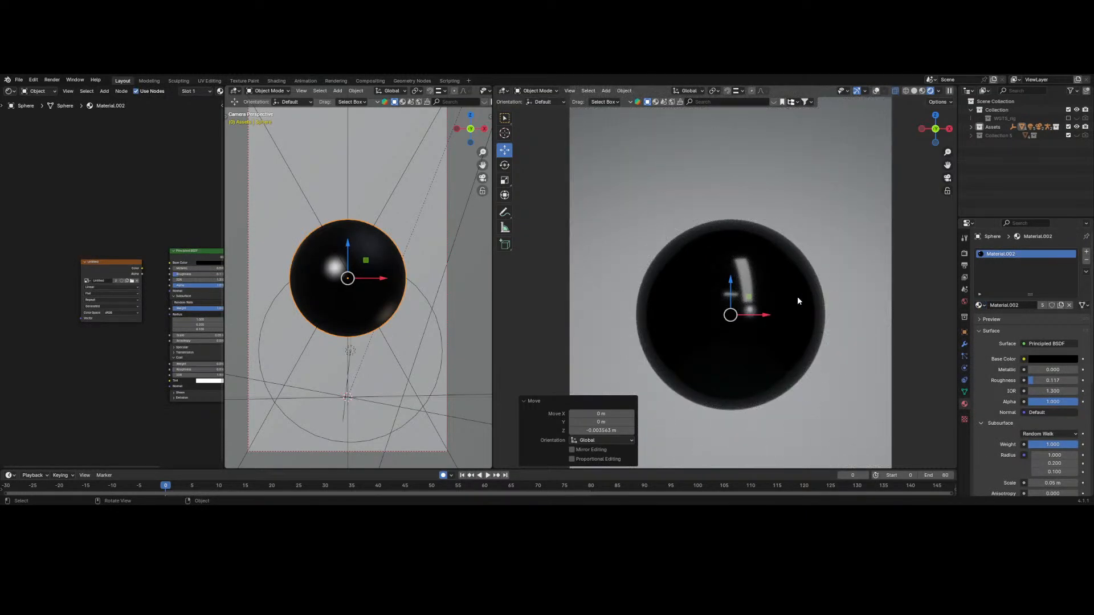
# - Try adding a plain axes empty at the 3D cursor, then return to the sphere
pyautogui.click(336, 91)
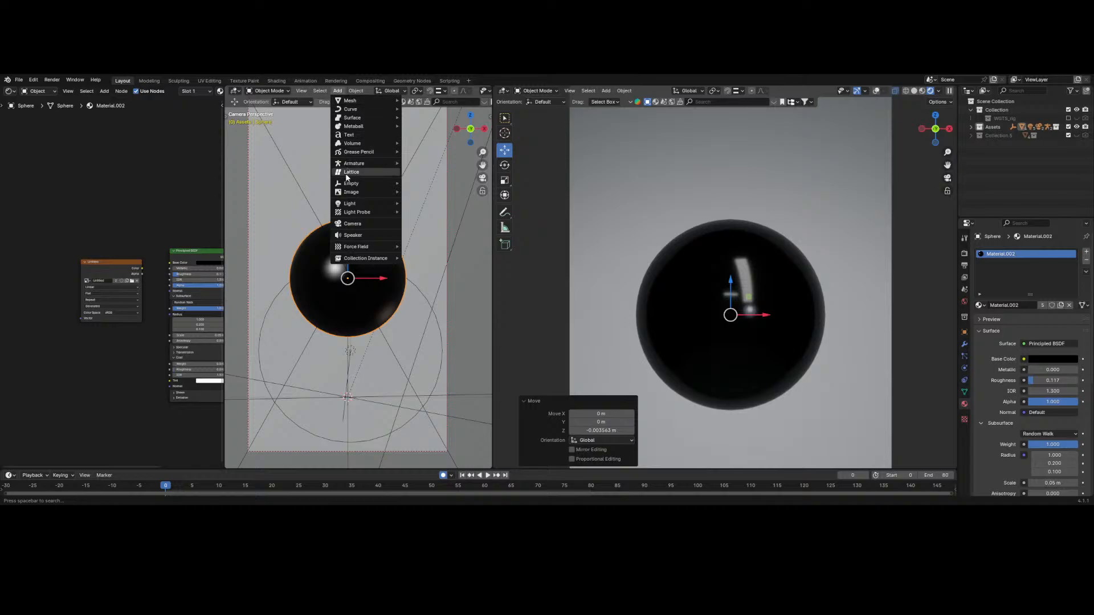
pyautogui.moveTo(364, 183)
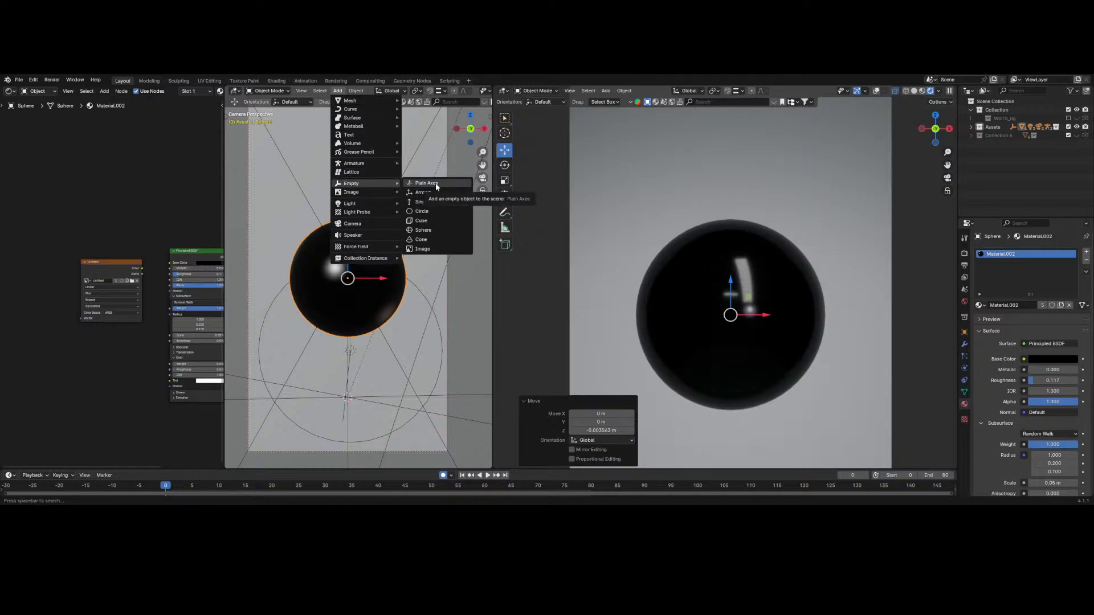
pyautogui.click(426, 184)
pyautogui.scroll(-1, 359, 341)
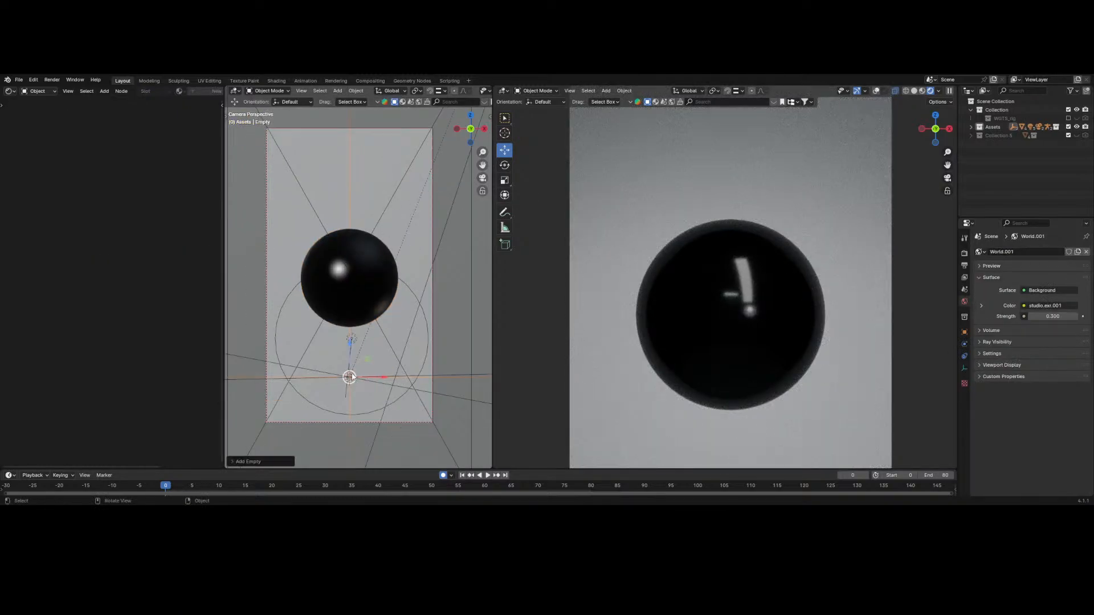
pyautogui.click(357, 290)
# - Try adding an arrows empty at the 3D cursor and reselect the sphere
pyautogui.click(356, 91)
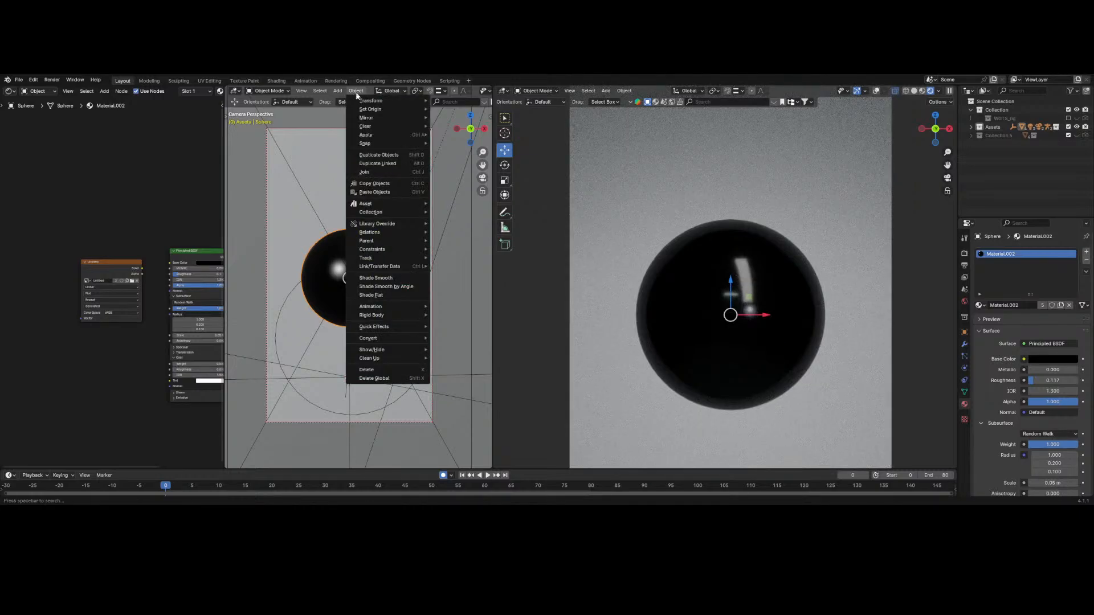
pyautogui.click(337, 91)
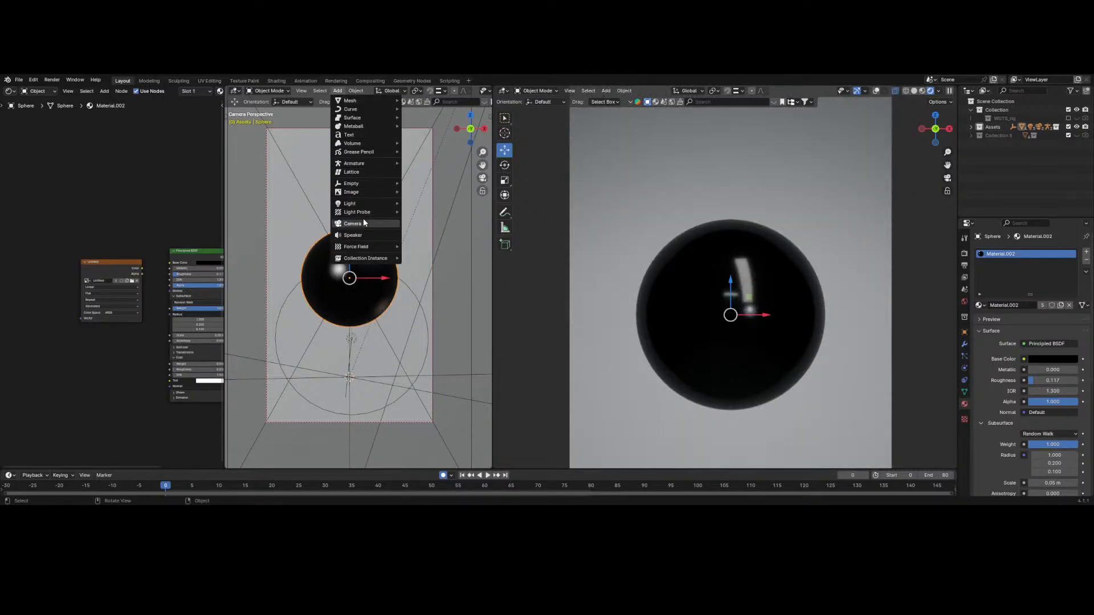
pyautogui.moveTo(361, 182)
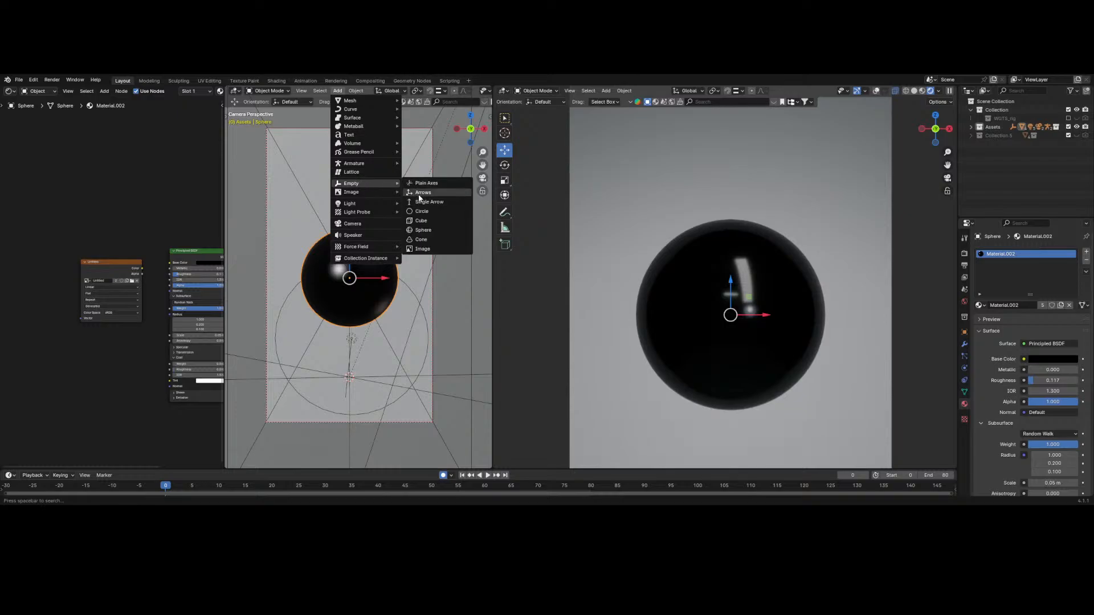
pyautogui.click(418, 192)
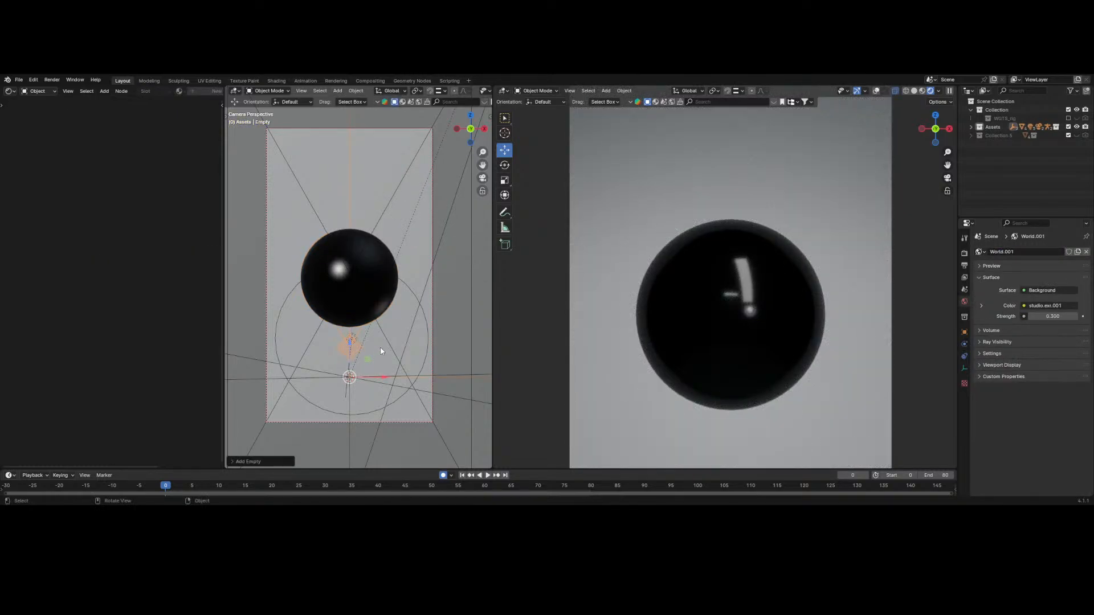
pyautogui.click(349, 285)
# - Add a plain axes empty at the 3D cursor
pyautogui.click(356, 91)
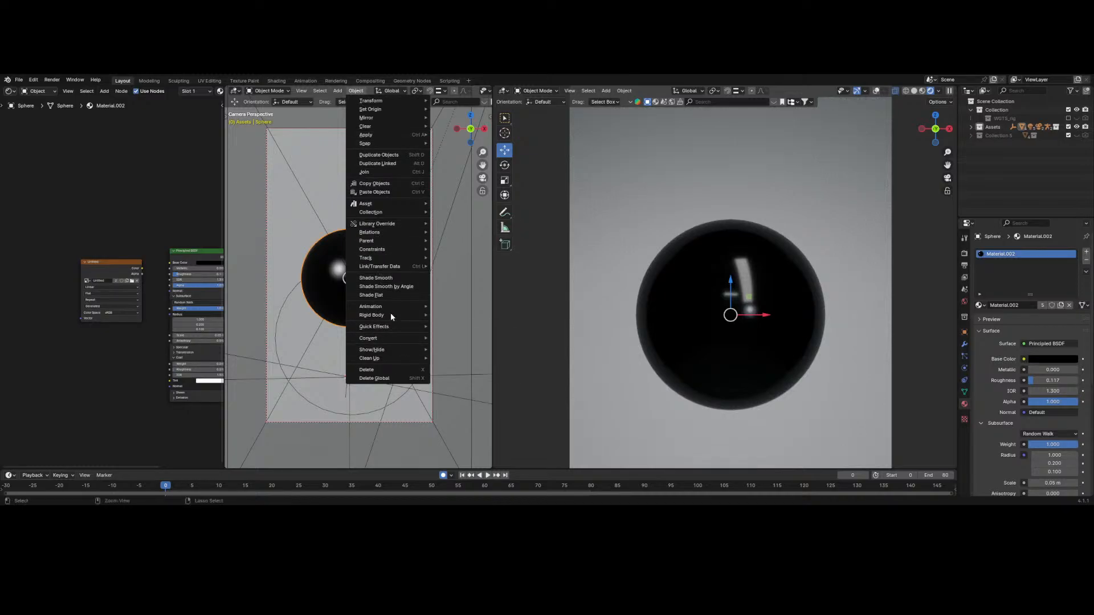
pyautogui.click(337, 91)
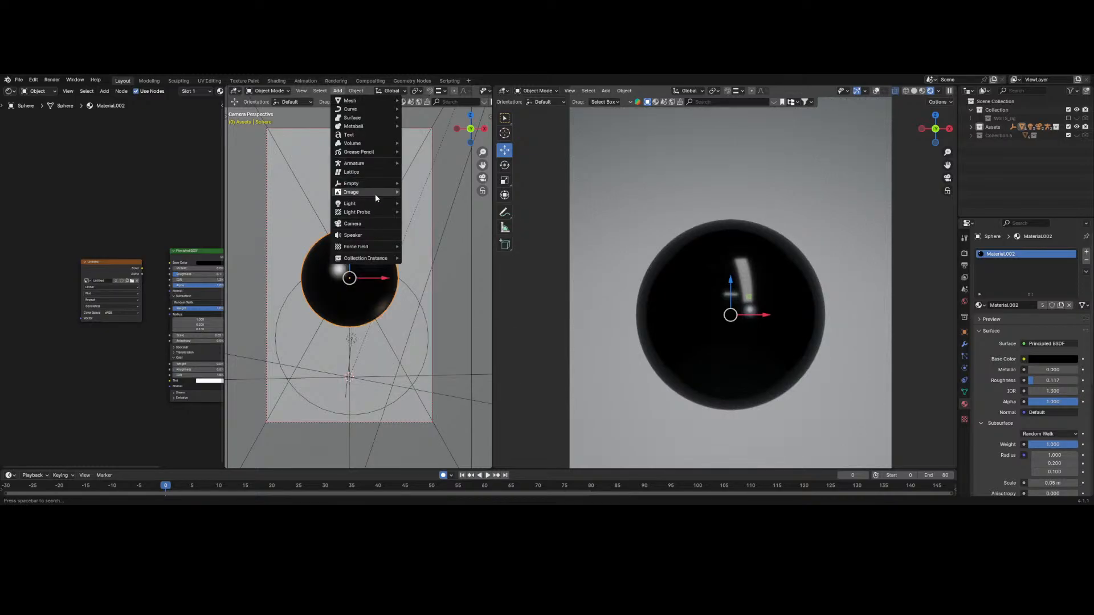
pyautogui.moveTo(365, 184)
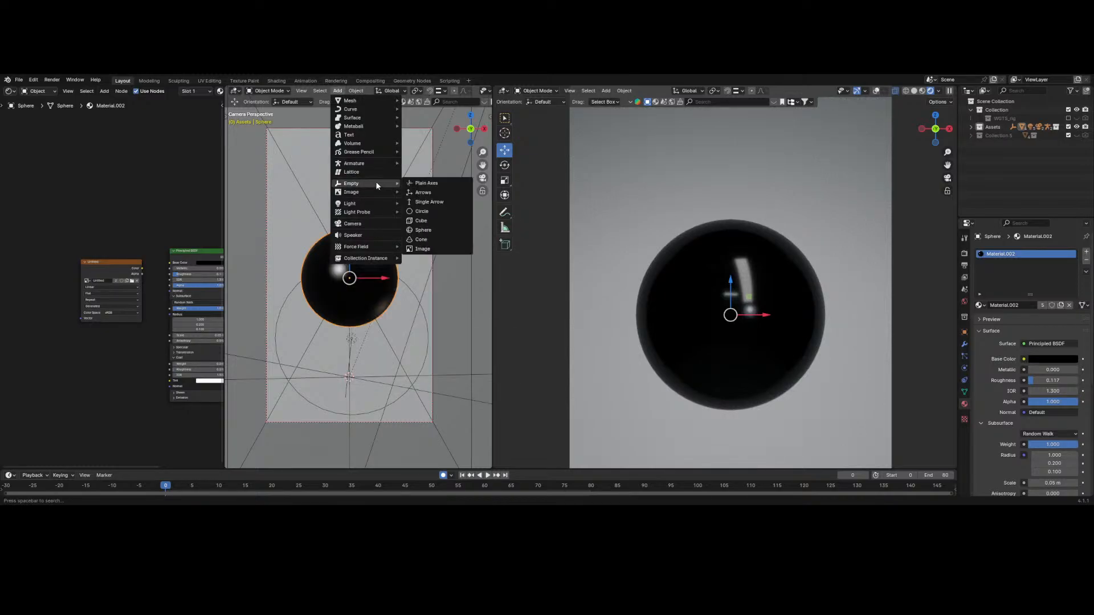
pyautogui.click(410, 185)
# - Move the empty to the sphere's centre, aligning its height from the camera view and its depth from the right view
pyautogui.scroll(2, 383, 364)
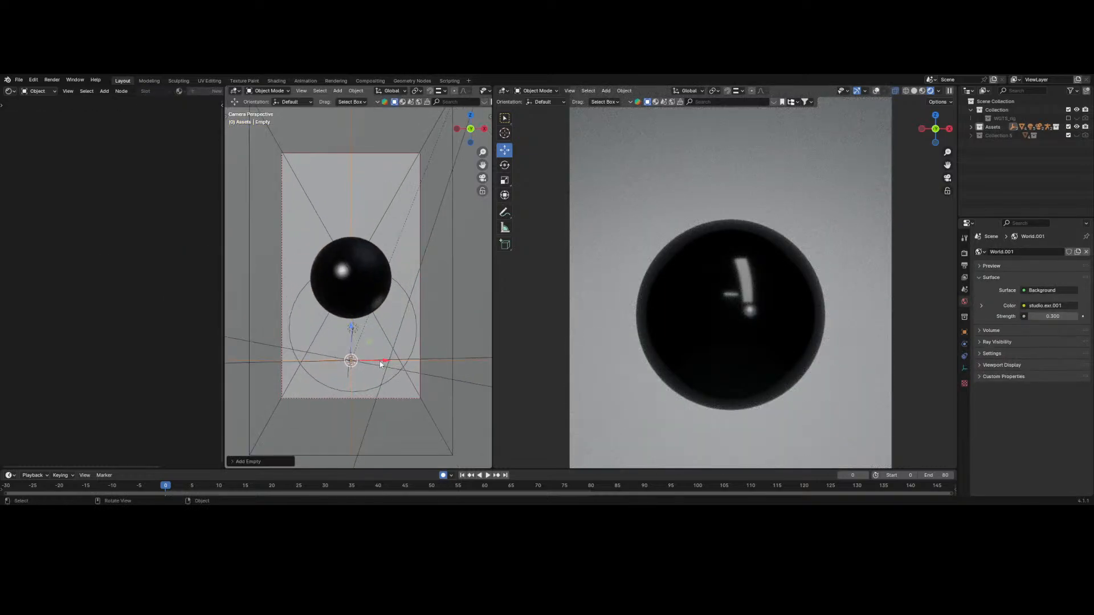
pyautogui.moveTo(365, 346); pyautogui.dragTo(372, 253)
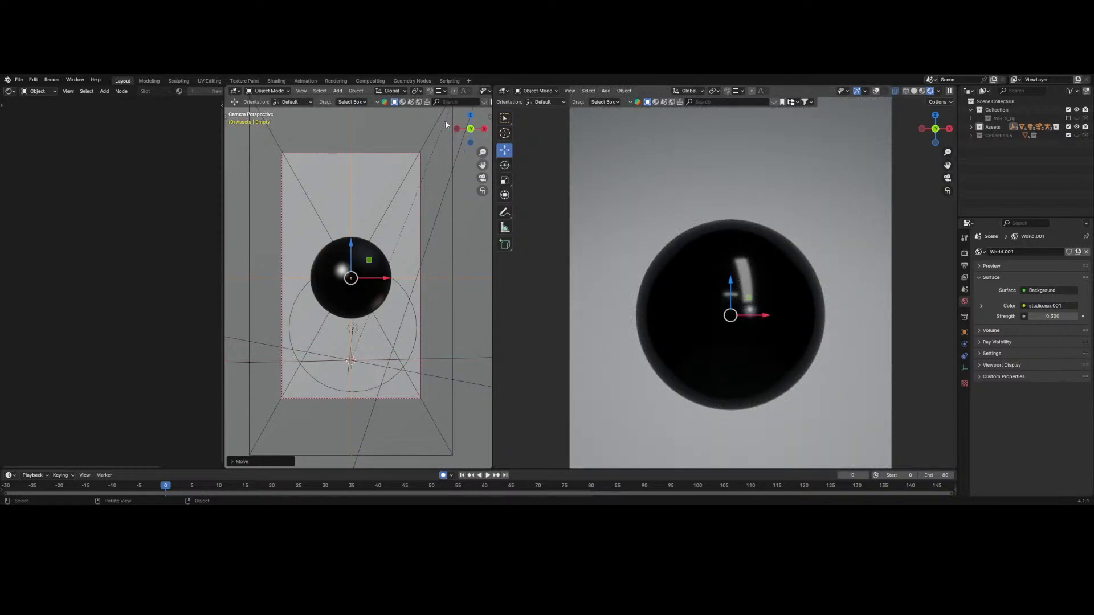
pyautogui.click(483, 128)
pyautogui.moveTo(406, 284); pyautogui.dragTo(370, 281)
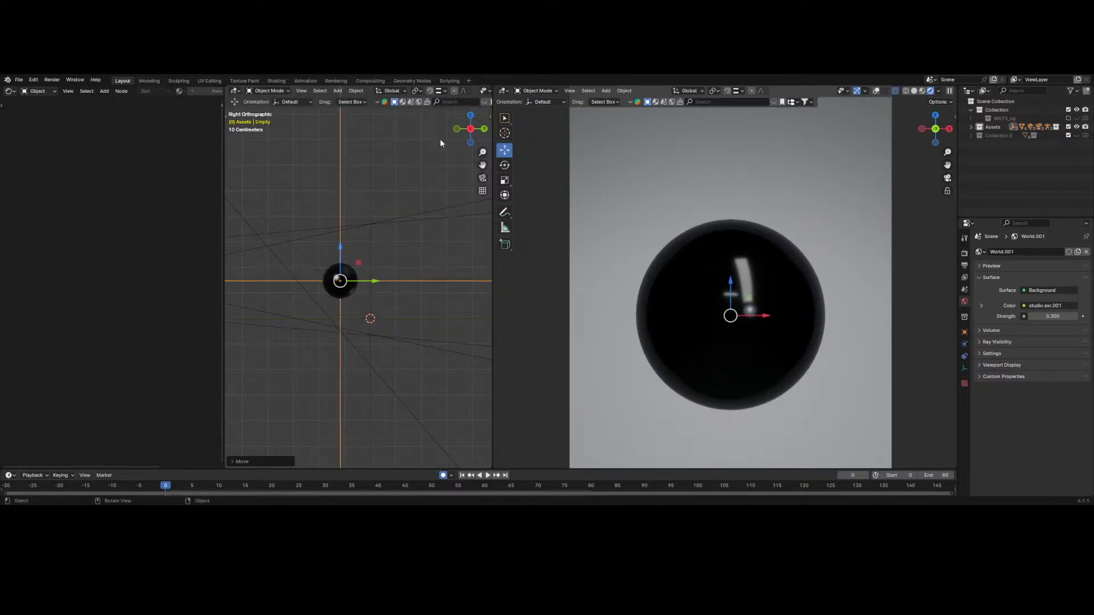
pyautogui.click(457, 129)
pyautogui.scroll(7, 410, 273)
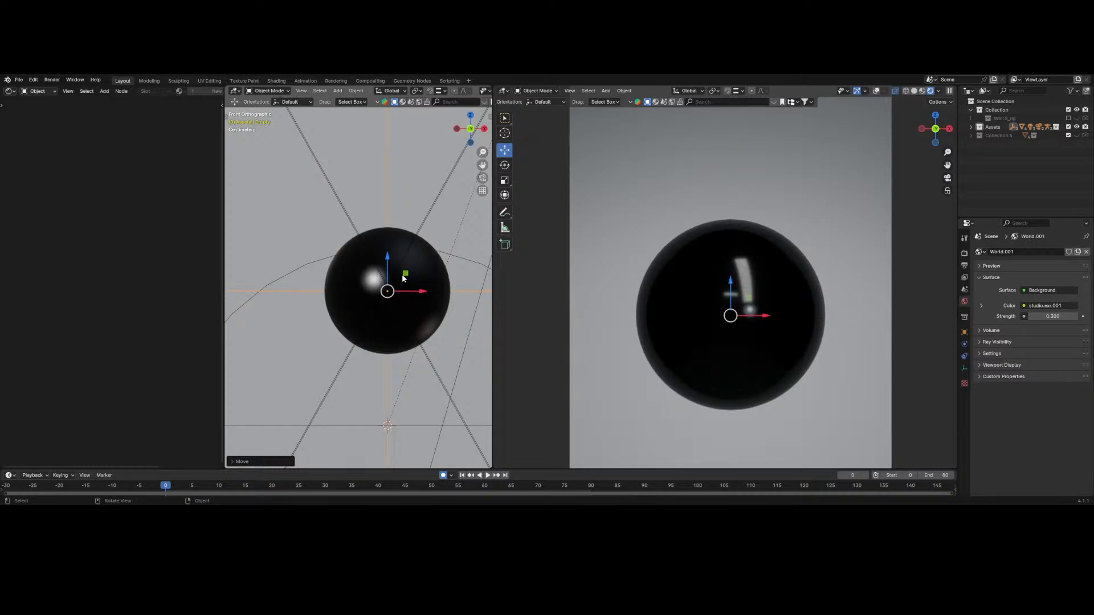
pyautogui.scroll(-1, 691, 192)
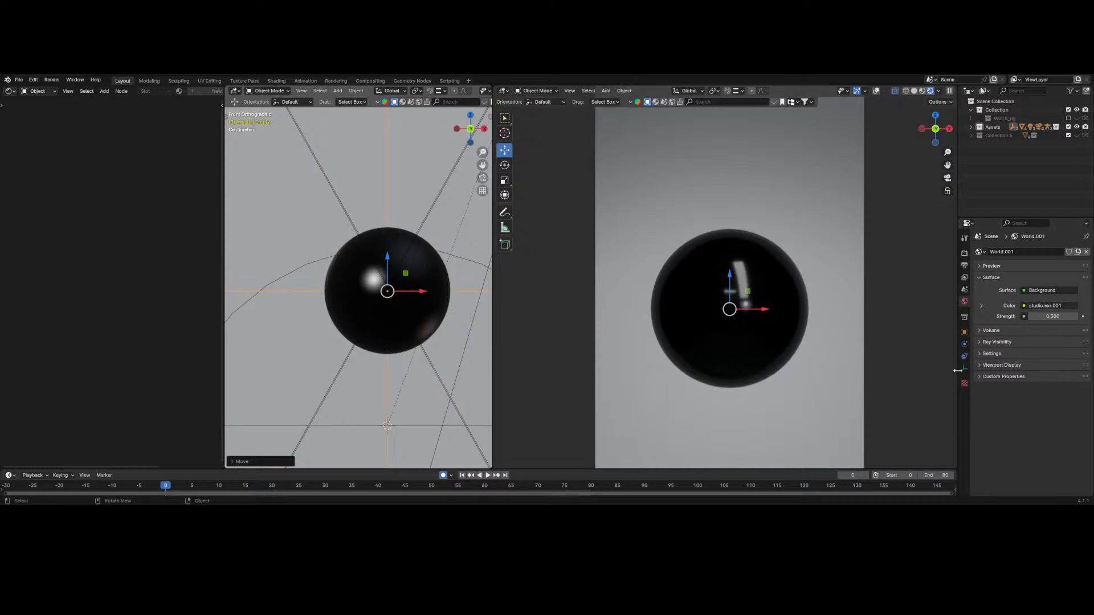
# - Add a Vertex Weight Proximity modifier to the sphere with the empty as its target object
pyautogui.click(749, 318)
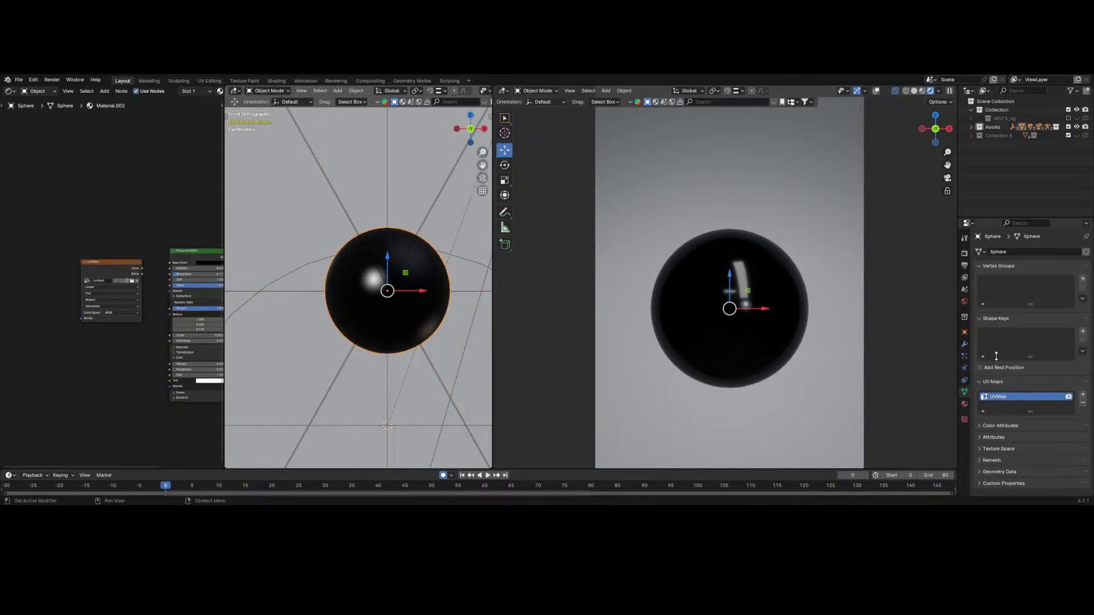
pyautogui.click(964, 344)
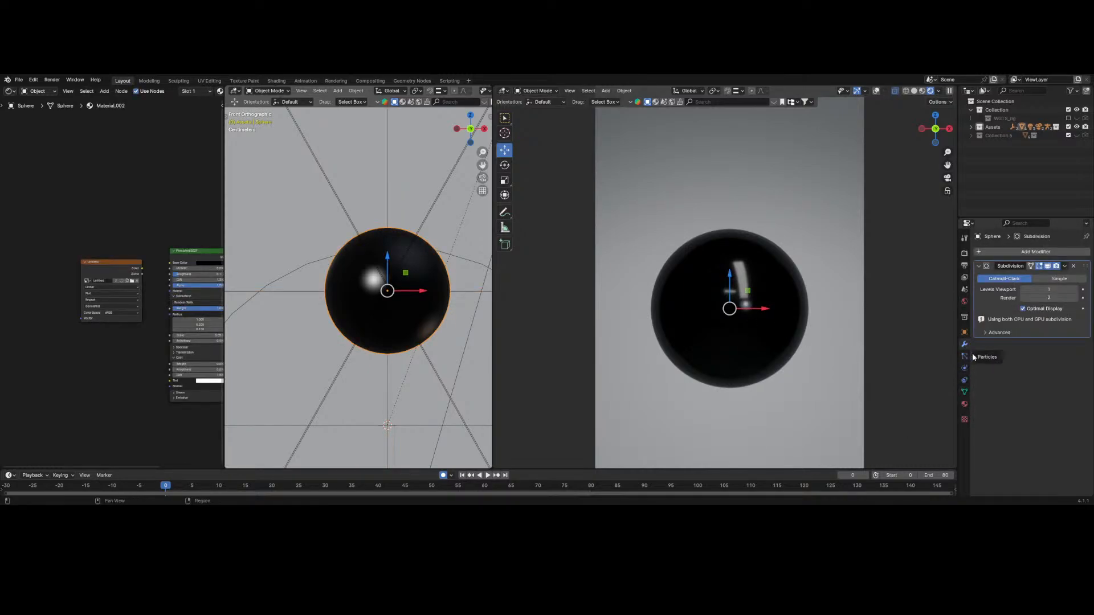
pyautogui.click(1004, 251)
pyautogui.moveTo(1003, 251)
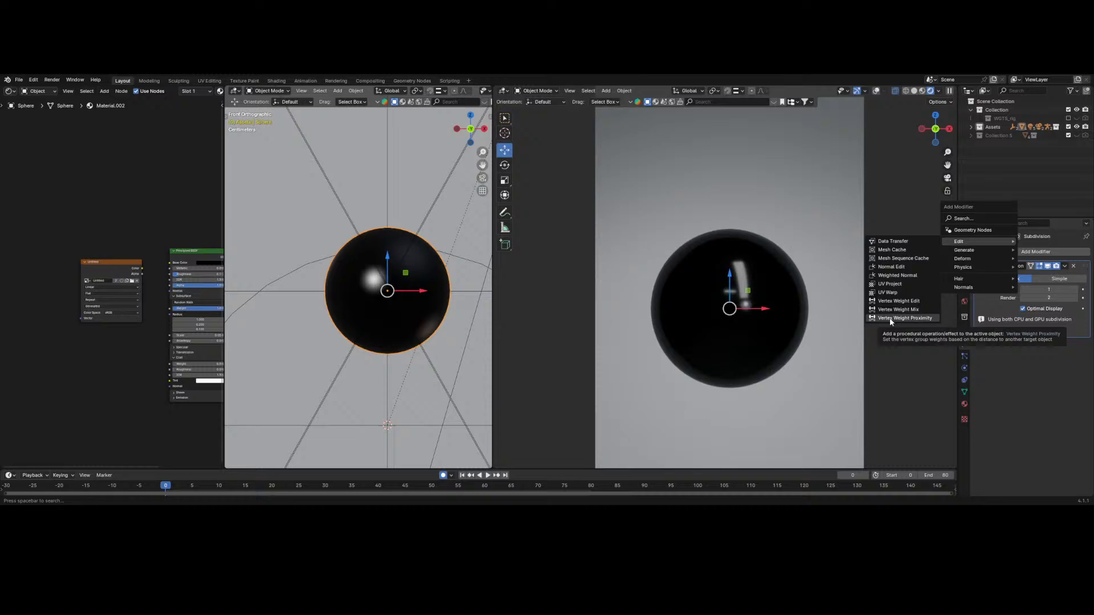
pyautogui.click(905, 318)
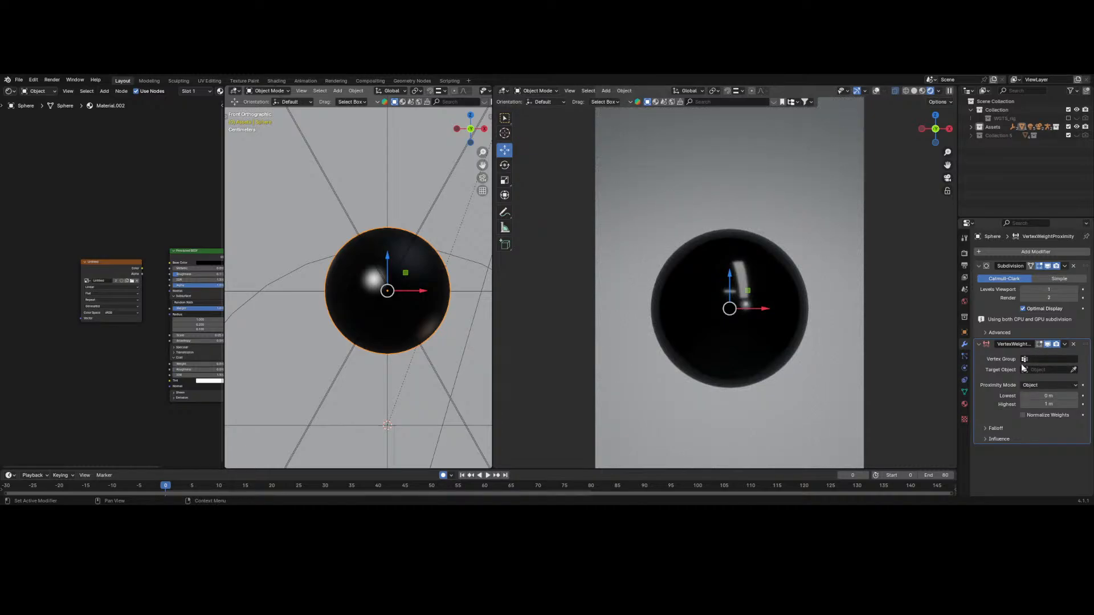
pyautogui.click(1073, 370)
pyautogui.click(390, 204)
# - Create a new vertex group in the sphere's mesh data
pyautogui.click(1036, 359)
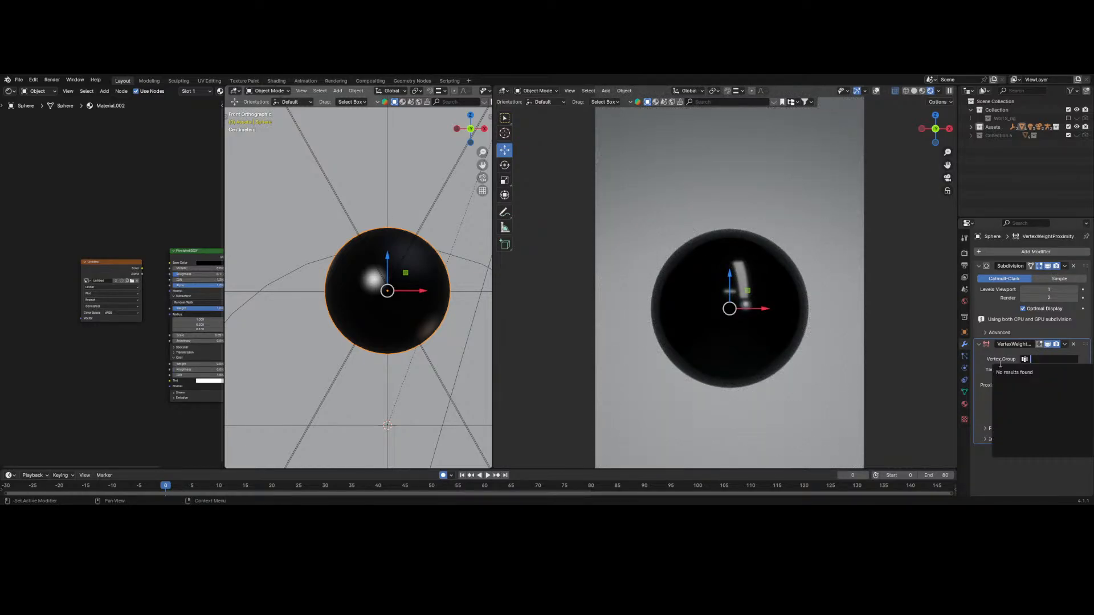
pyautogui.press('Return')
pyautogui.click(964, 403)
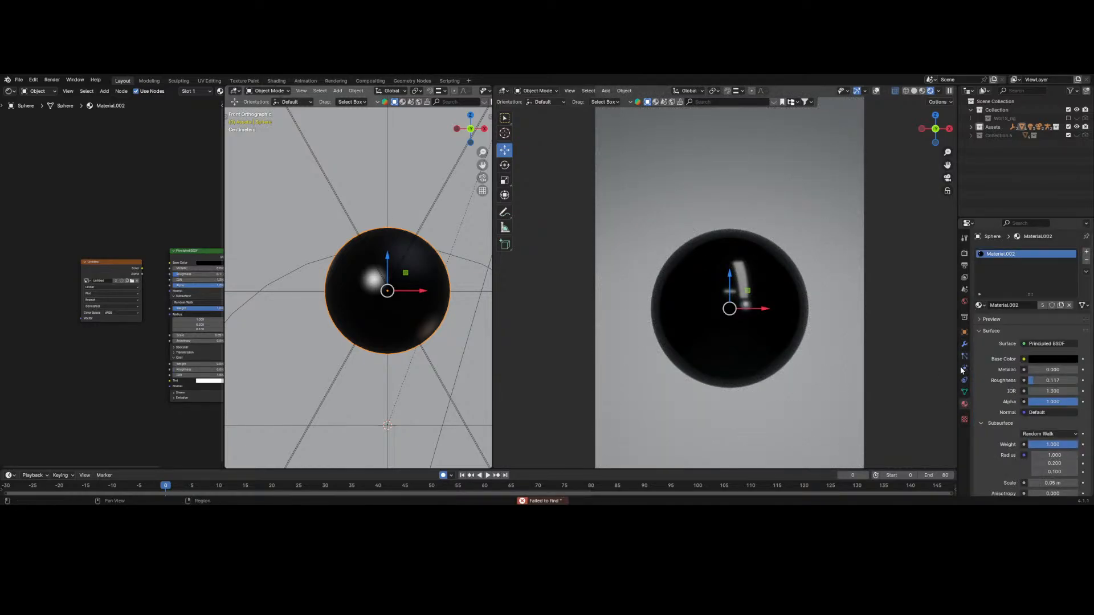
pyautogui.click(963, 391)
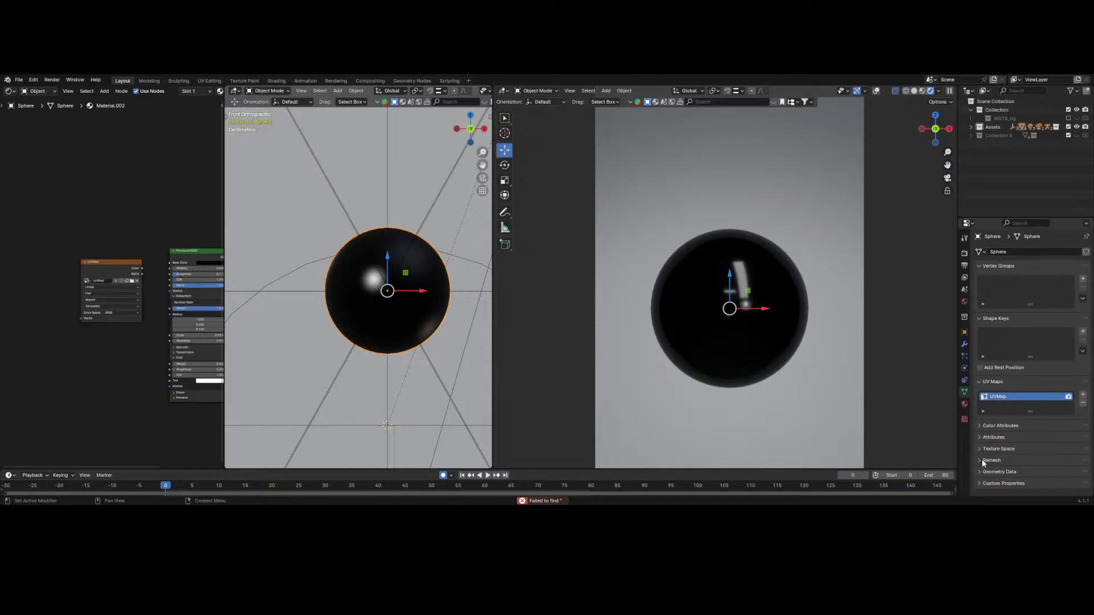
pyautogui.click(980, 426)
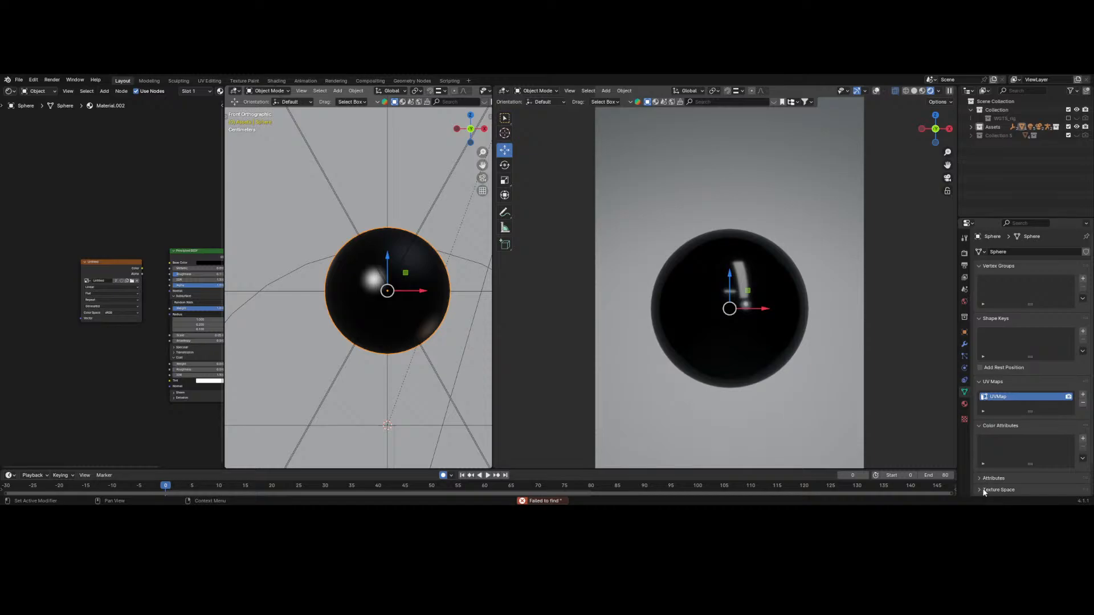
pyautogui.scroll(-2, 982, 464)
pyautogui.click(980, 445)
pyautogui.scroll(-2, 979, 442)
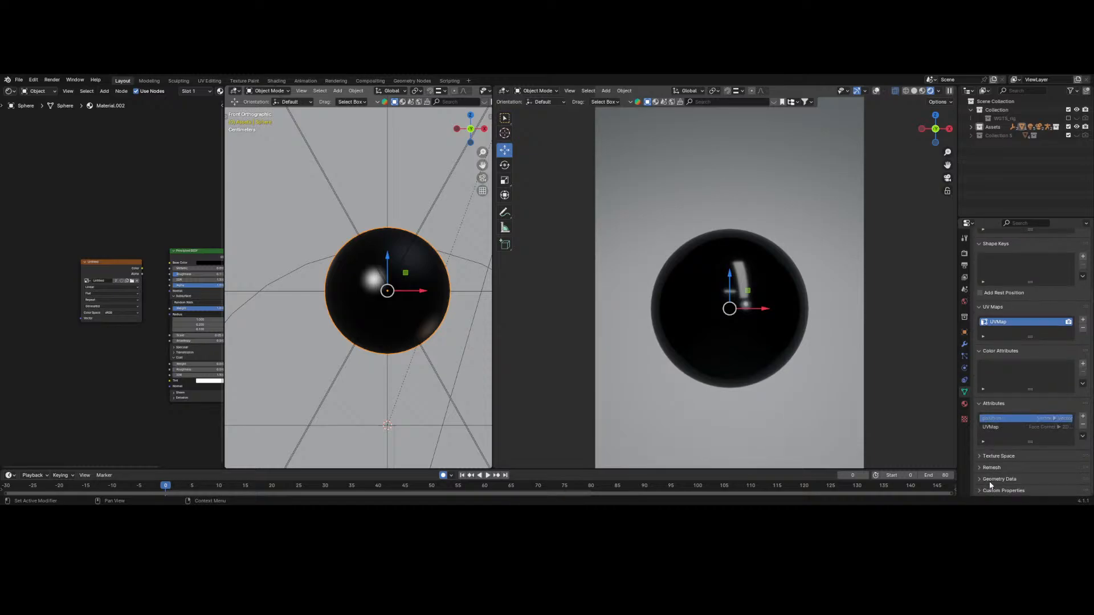
pyautogui.scroll(4, 994, 410)
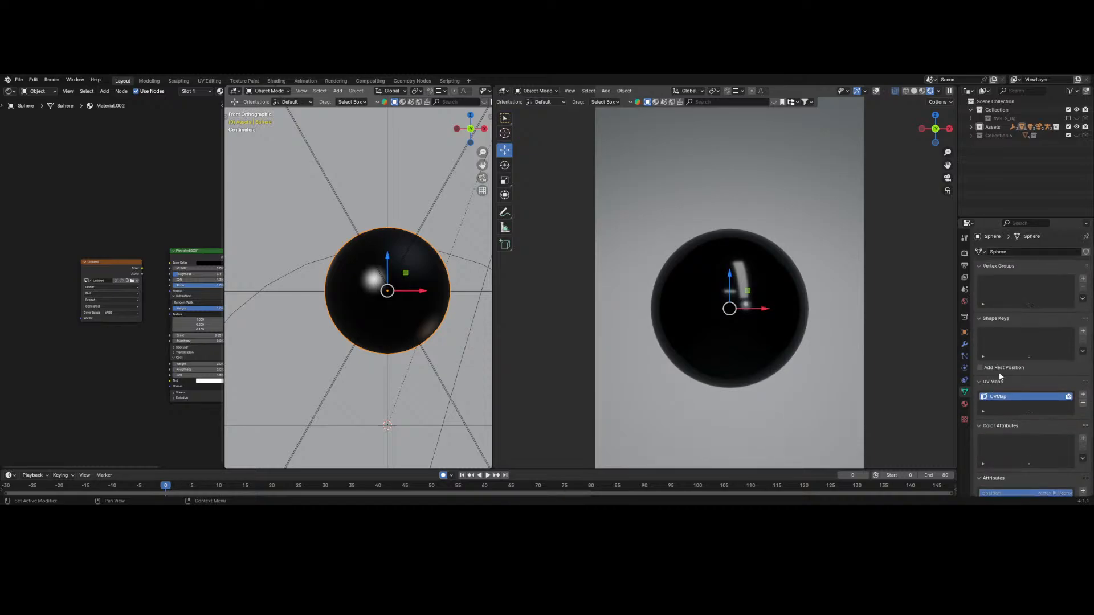
pyautogui.click(1082, 279)
# - Assign all of the sphere's vertices to the new vertex group in Edit Mode with weight 1.000, and return to Object Mode
pyautogui.click(235, 90)
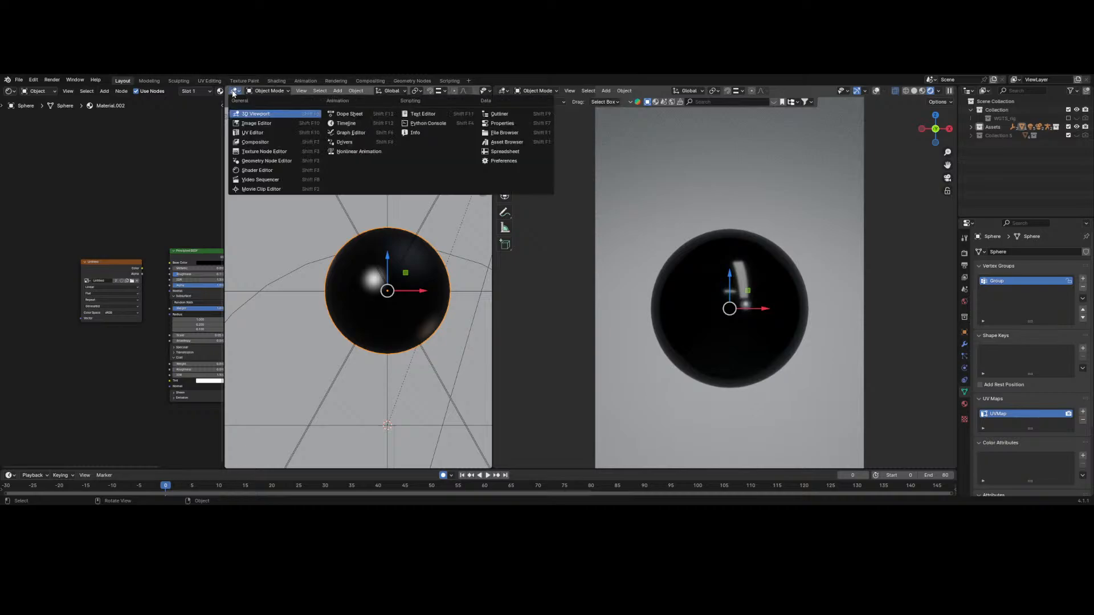
pyautogui.click(267, 90)
pyautogui.click(262, 108)
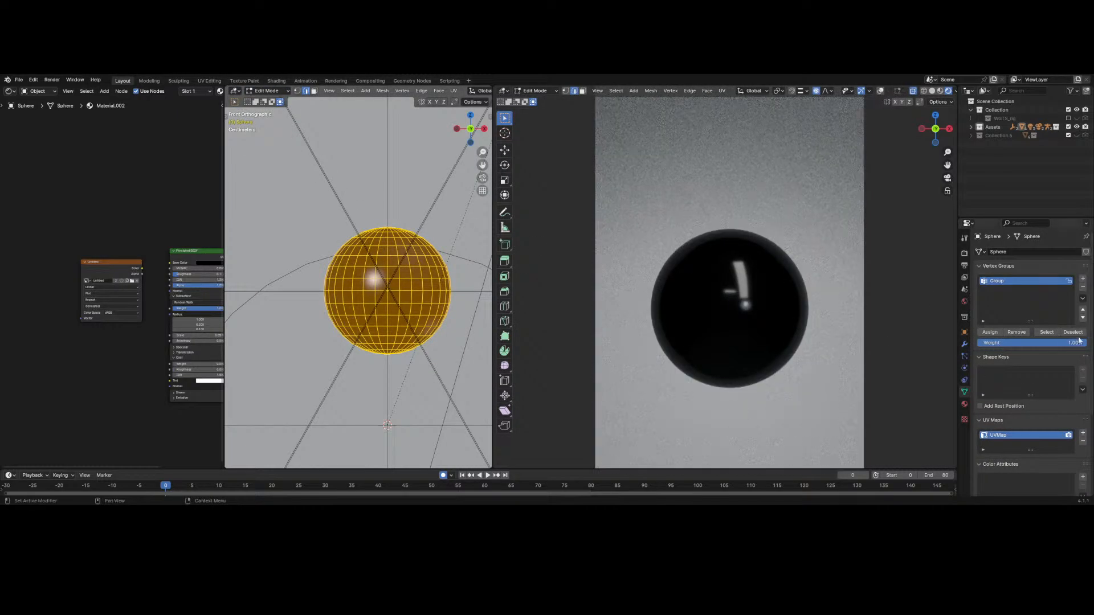
pyautogui.click(267, 91)
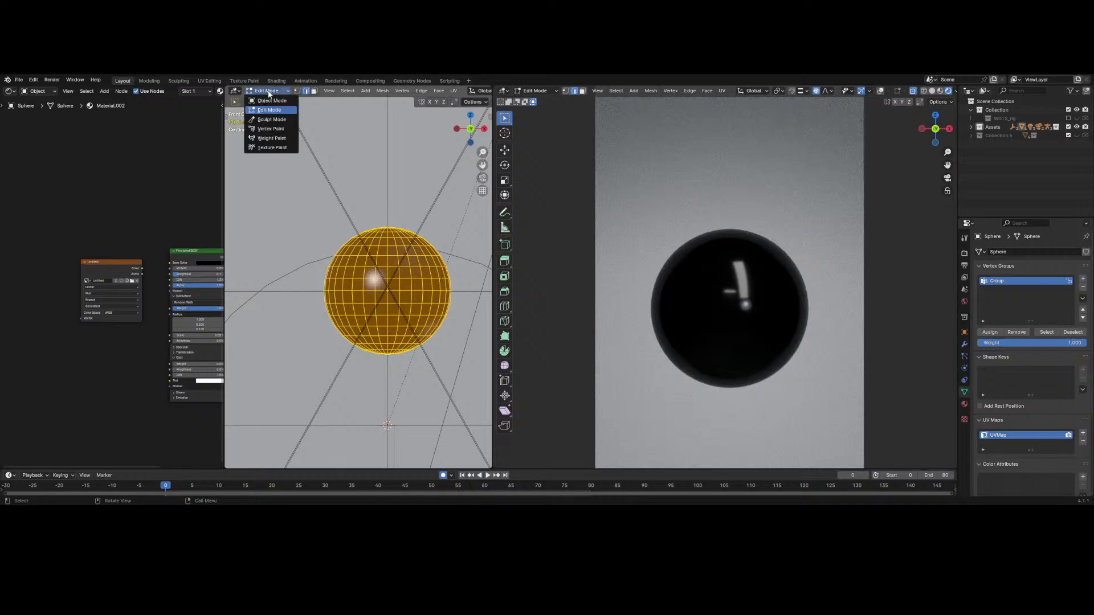
pyautogui.click(270, 100)
pyautogui.click(268, 90)
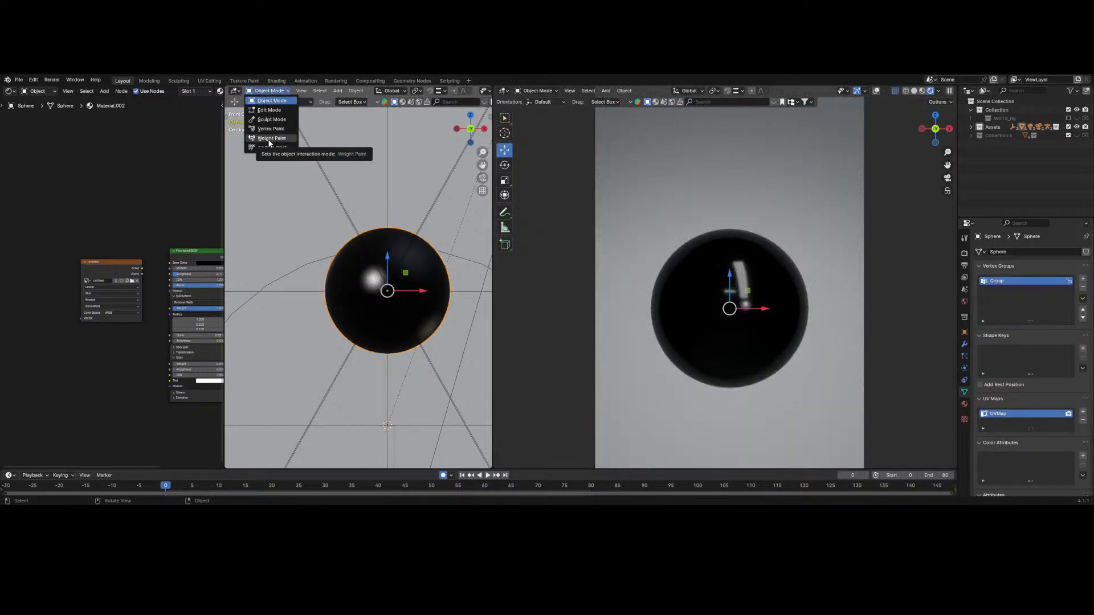
# - Set the Vertex Weight Proximity modifier's lowest distance to 1 m and highest distance to 1.1 m
pyautogui.click(965, 345)
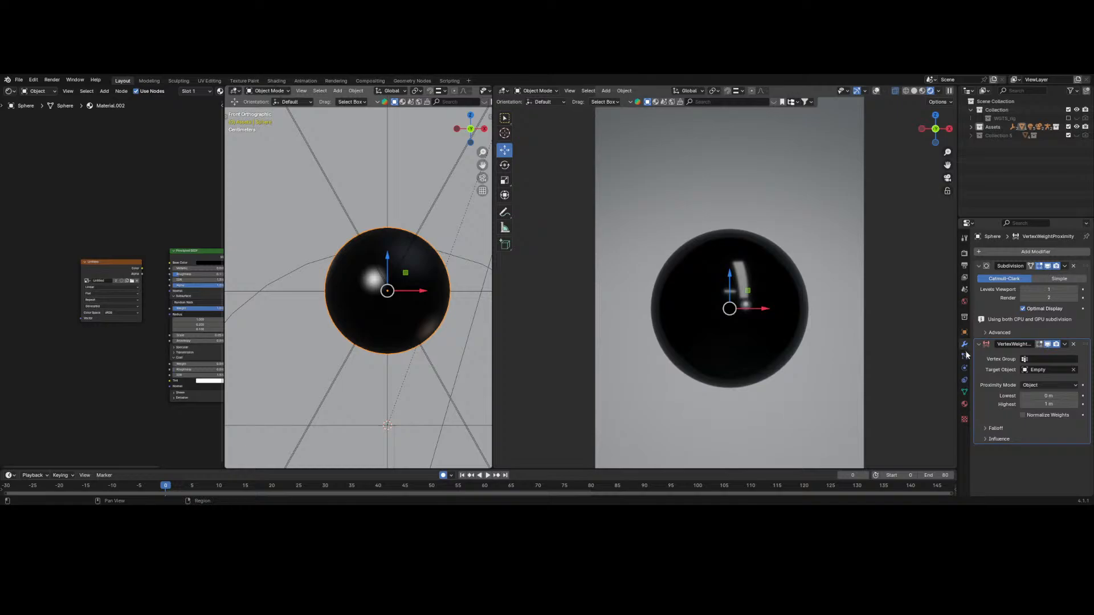
pyautogui.doubleClick(1040, 397)
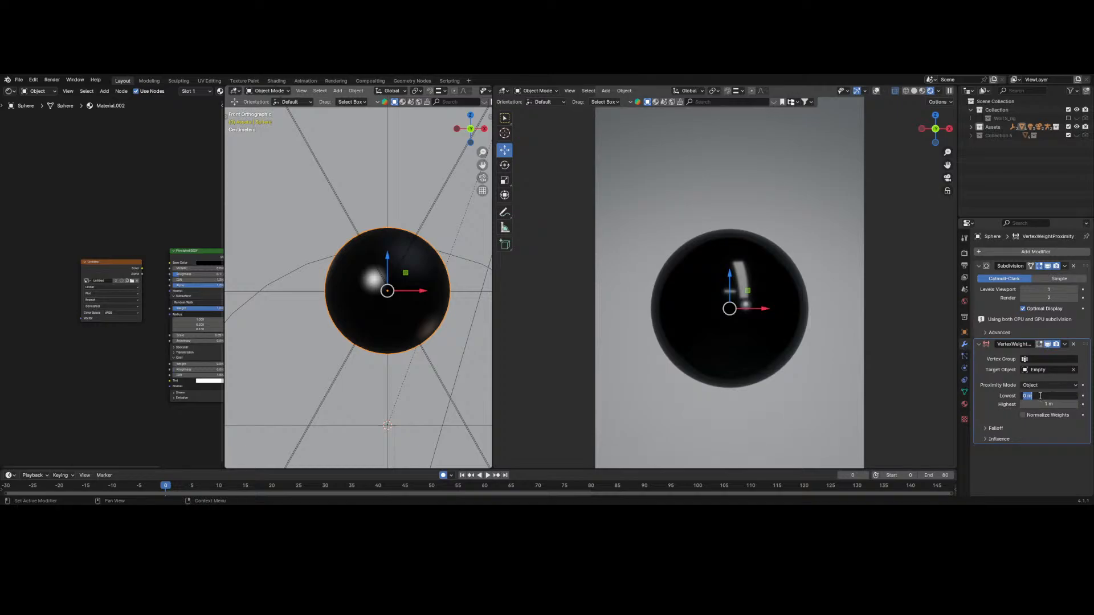
pyautogui.write('1')
pyautogui.press('Return')
pyautogui.doubleClick(1048, 405)
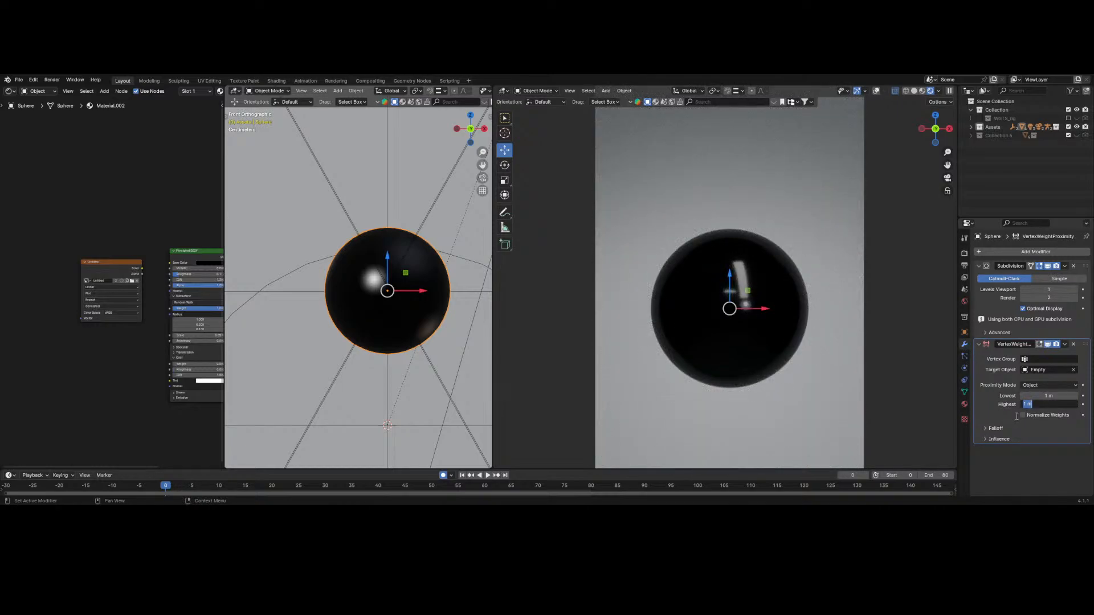
pyautogui.write('1.1')
pyautogui.press('Return')
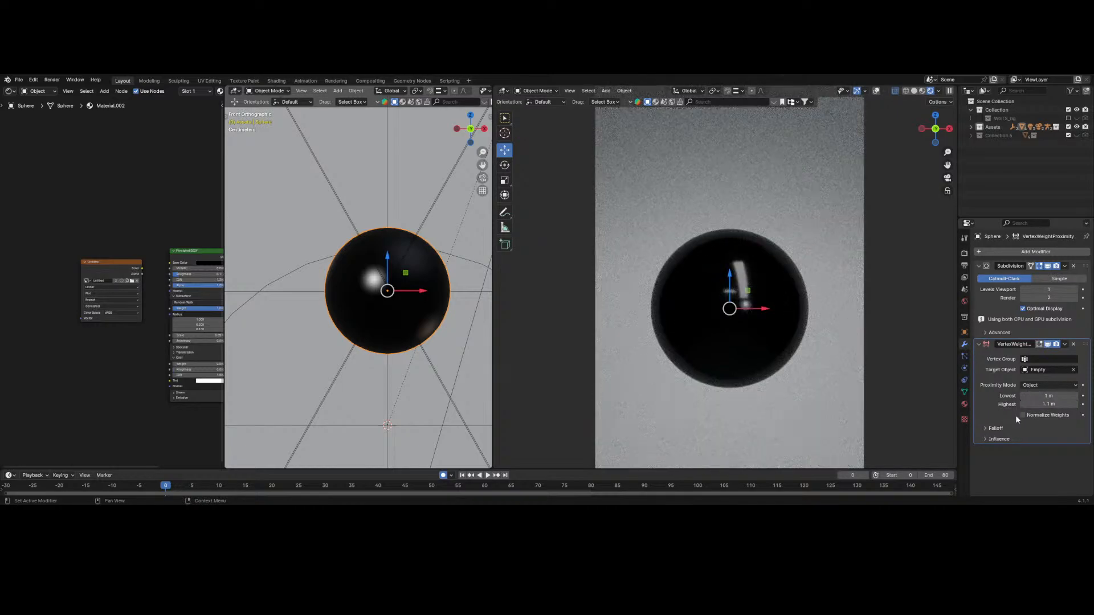
# - Show the sphere in Weight Paint mode and set the proximity modifier's vertex group to Group
pyautogui.click(270, 90)
pyautogui.click(267, 139)
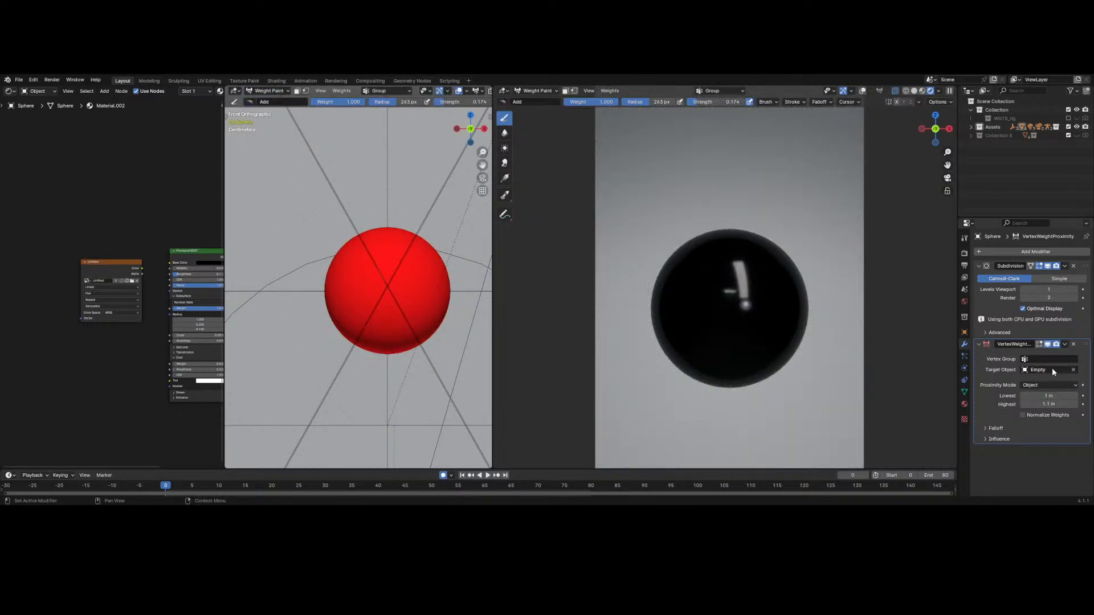
pyautogui.click(1031, 361)
pyautogui.click(1016, 369)
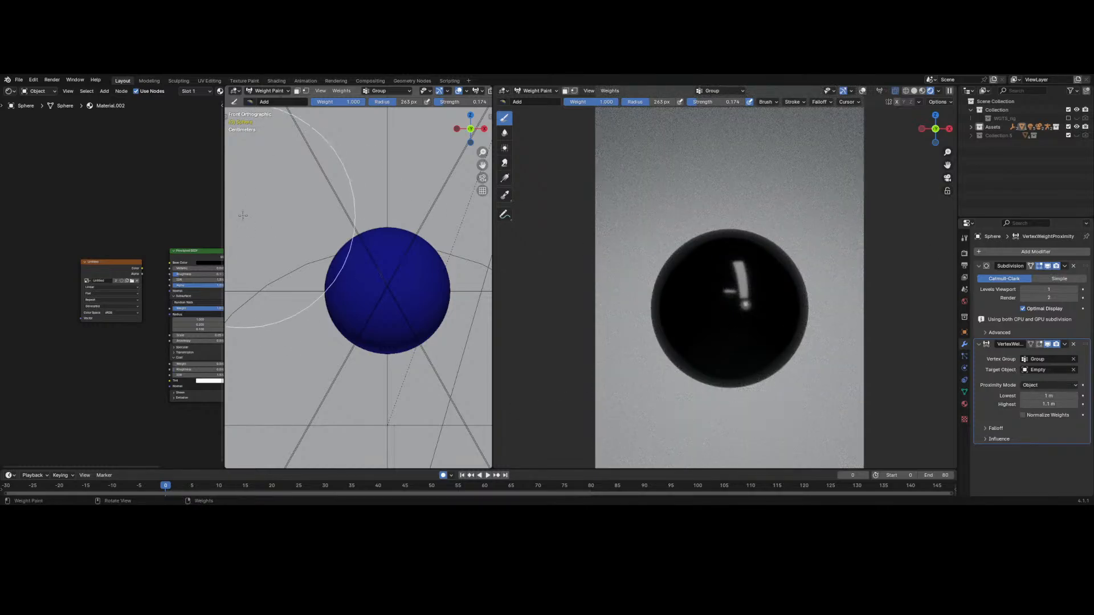
# - Turn the node editor area into an additional 3D viewport showing the sphere, and angle the middle viewport slightly
pyautogui.scroll(-5, 359, 198)
pyautogui.moveTo(366, 231)
pyautogui.mouseDown(button='middle')
pyautogui.moveTo(326, 246)
pyautogui.moveTo(299, 240)
pyautogui.moveTo(354, 242)
pyautogui.mouseUp(button='middle')
pyautogui.scroll(3, 354, 245)
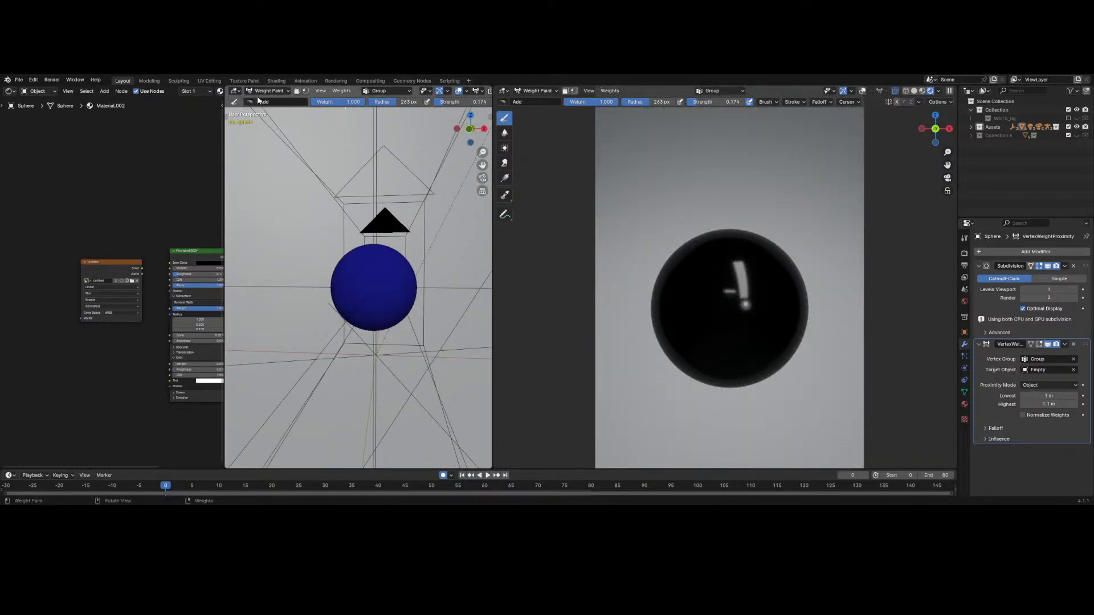
pyautogui.click(9, 91)
pyautogui.click(34, 109)
pyautogui.scroll(-4, 97, 256)
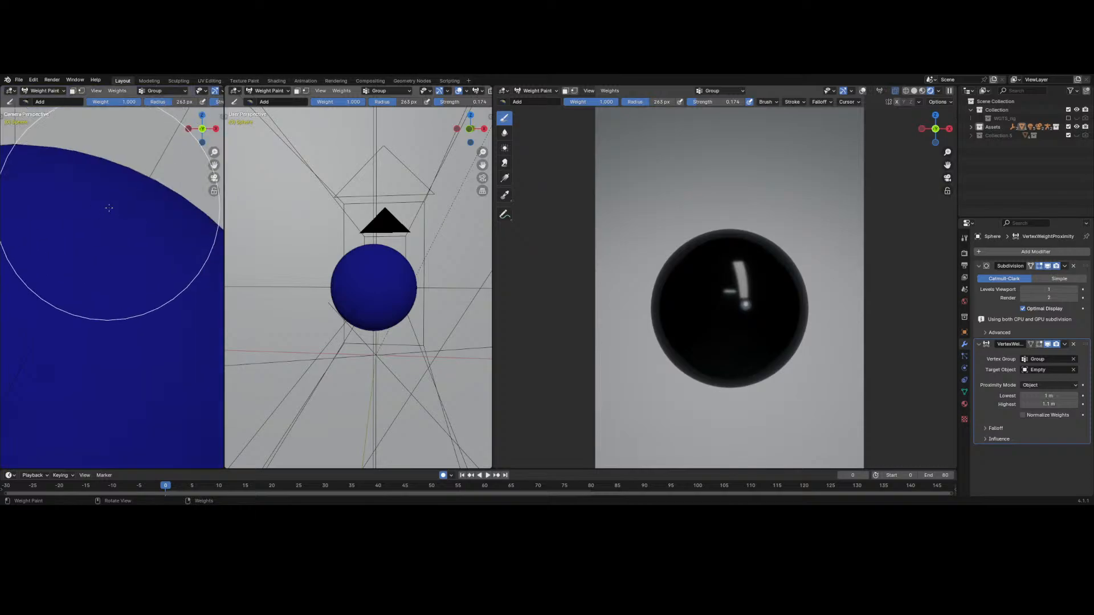
# - Select the empty in the Assets collection, move it well away from the sphere in Object Mode, and reselect the sphere
pyautogui.click(994, 111)
pyautogui.click(992, 127)
pyautogui.click(971, 126)
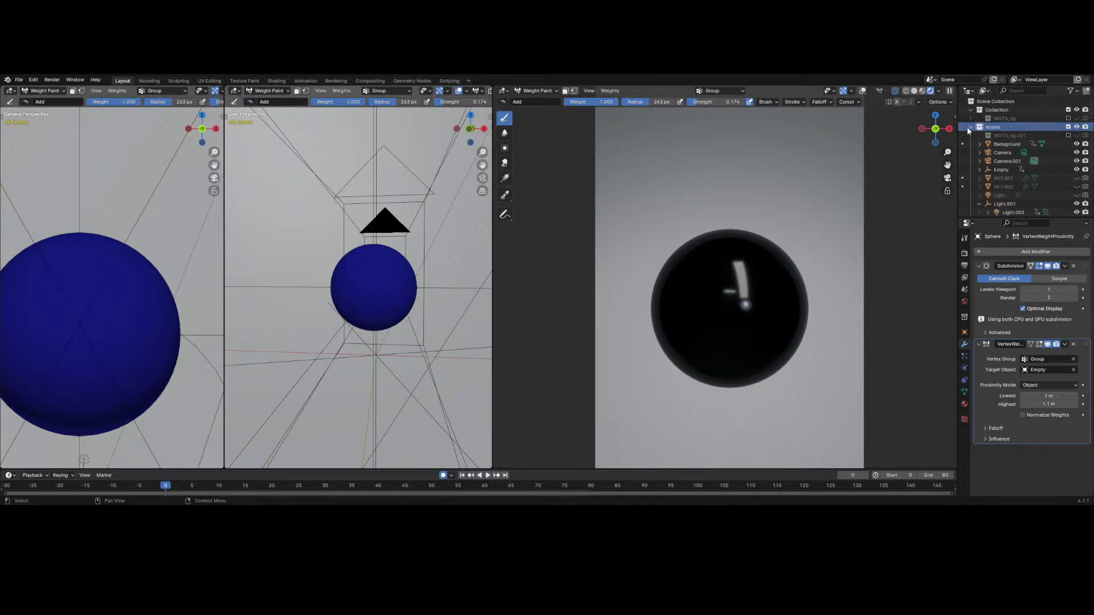
pyautogui.click(1001, 169)
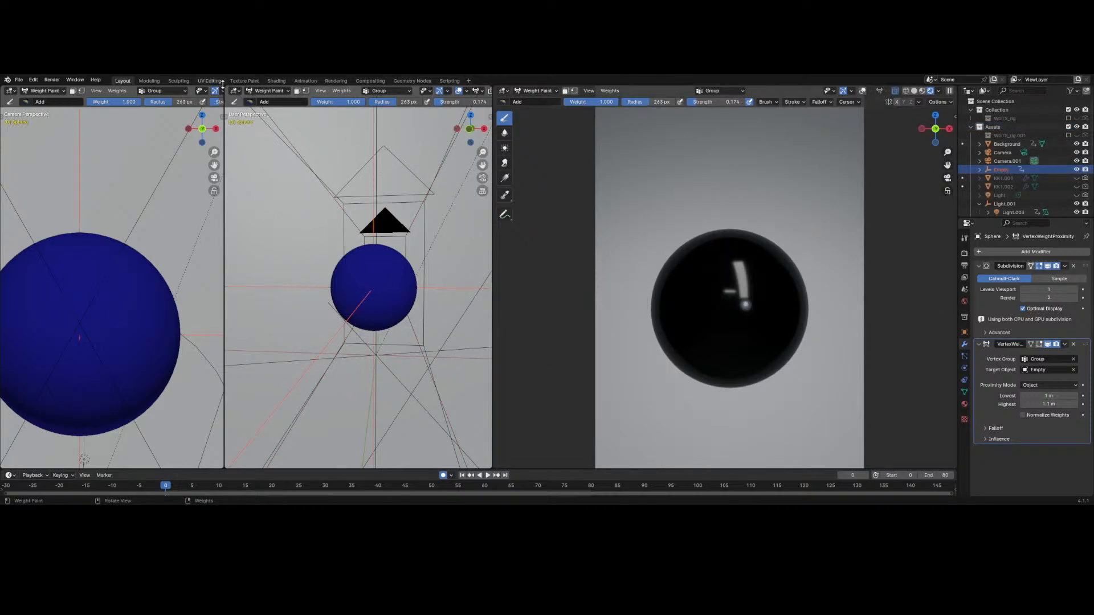
pyautogui.click(264, 92)
pyautogui.click(264, 101)
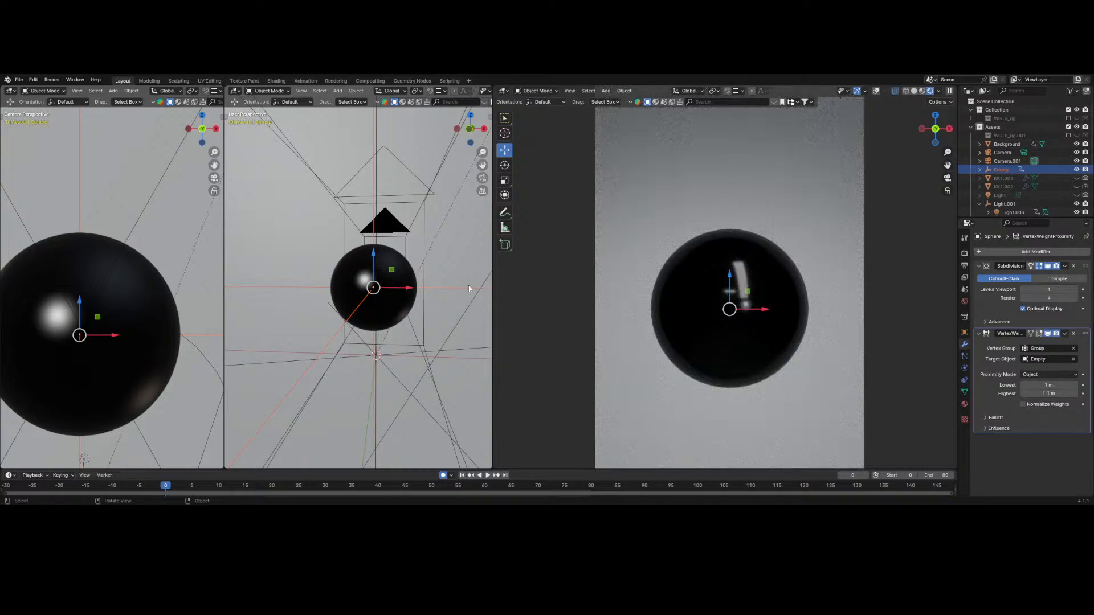
pyautogui.press('g')
pyautogui.click(277, 273)
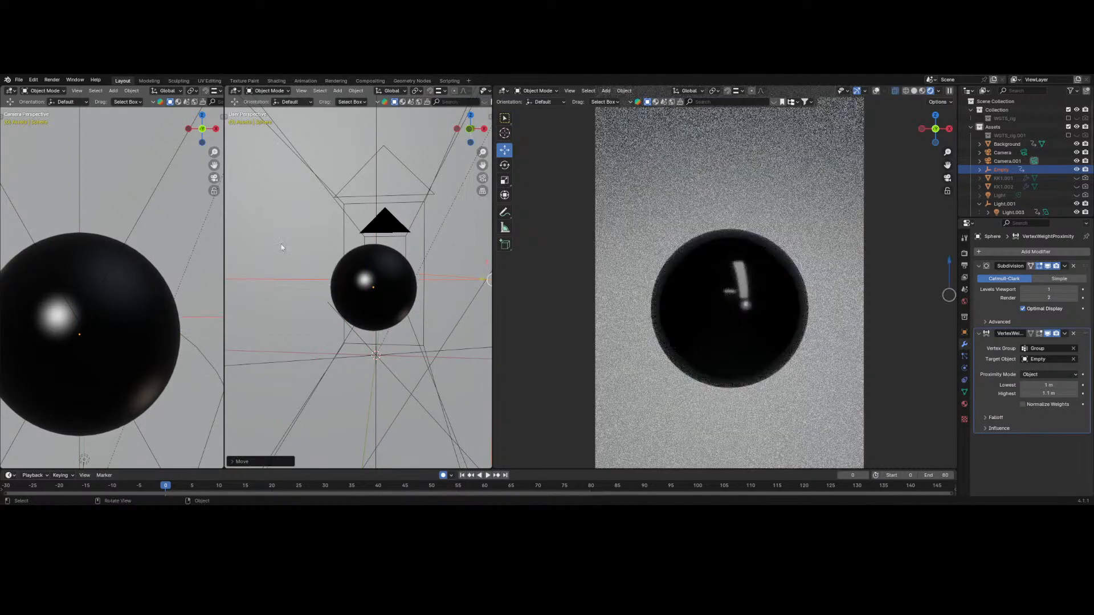
pyautogui.click(269, 93)
pyautogui.click(385, 325)
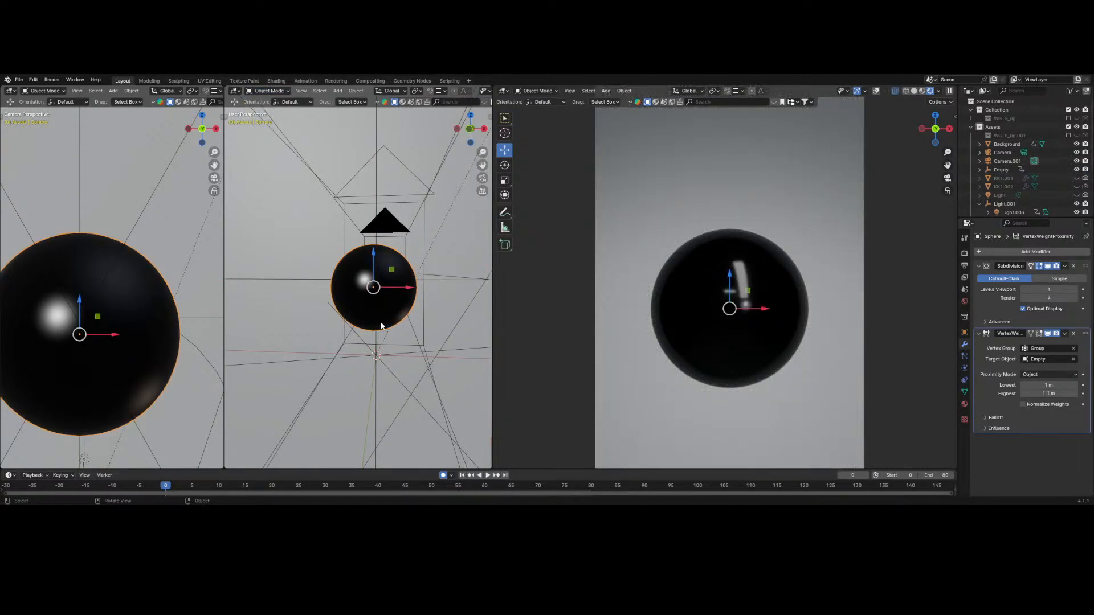
# - Show the sphere in Weight Paint mode and select the empty in the Assets collection
pyautogui.click(267, 92)
pyautogui.click(271, 138)
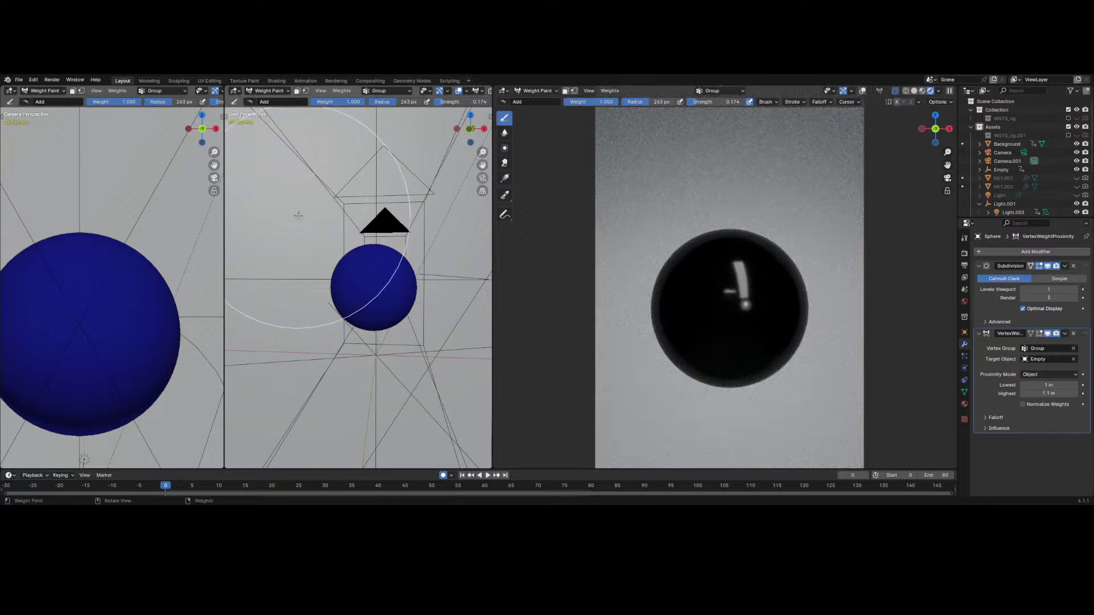
pyautogui.click(1003, 171)
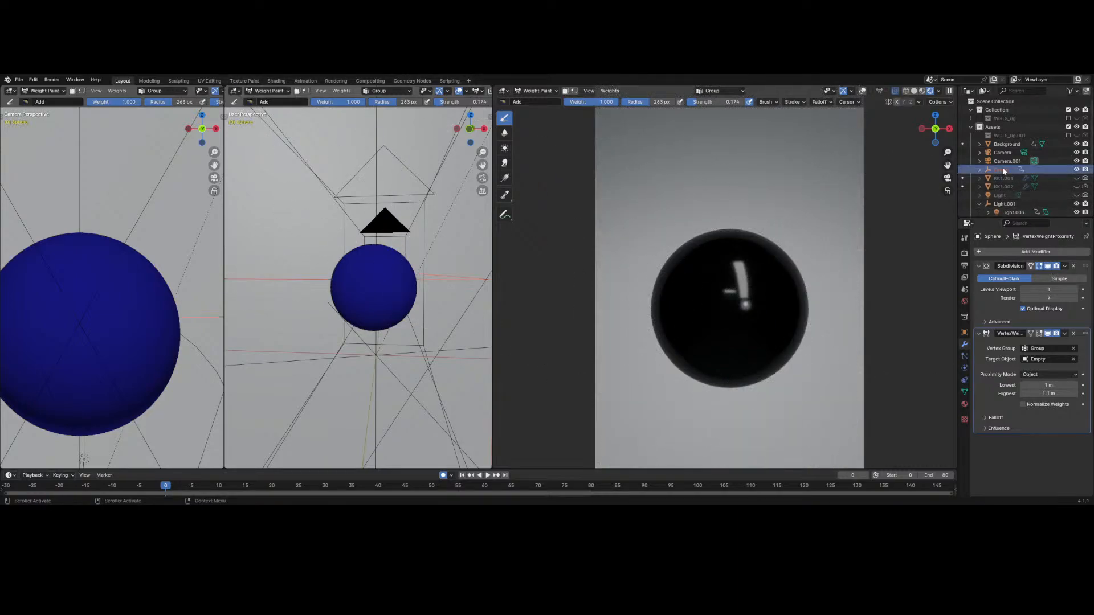
# - Set the Vertex Weight Proximity modifier's lowest distance to 0.5 m and highest distance to 0.6 m
pyautogui.click(1054, 386)
pyautogui.write('0')
pyautogui.press('Return')
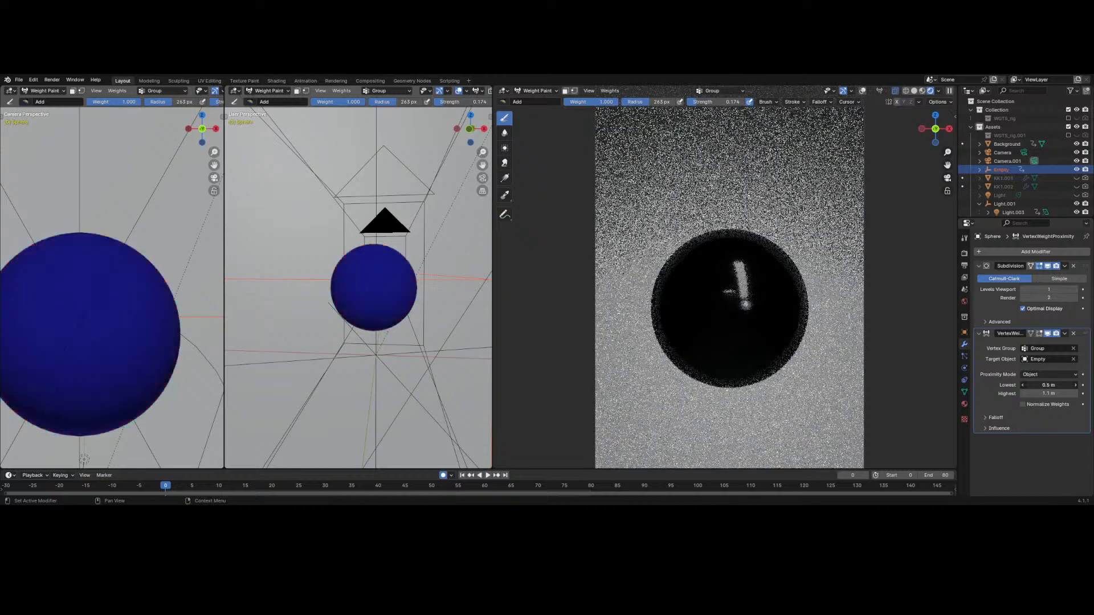
pyautogui.moveTo(1054, 386); pyautogui.dragTo(1070, 386)
pyautogui.click(1054, 386)
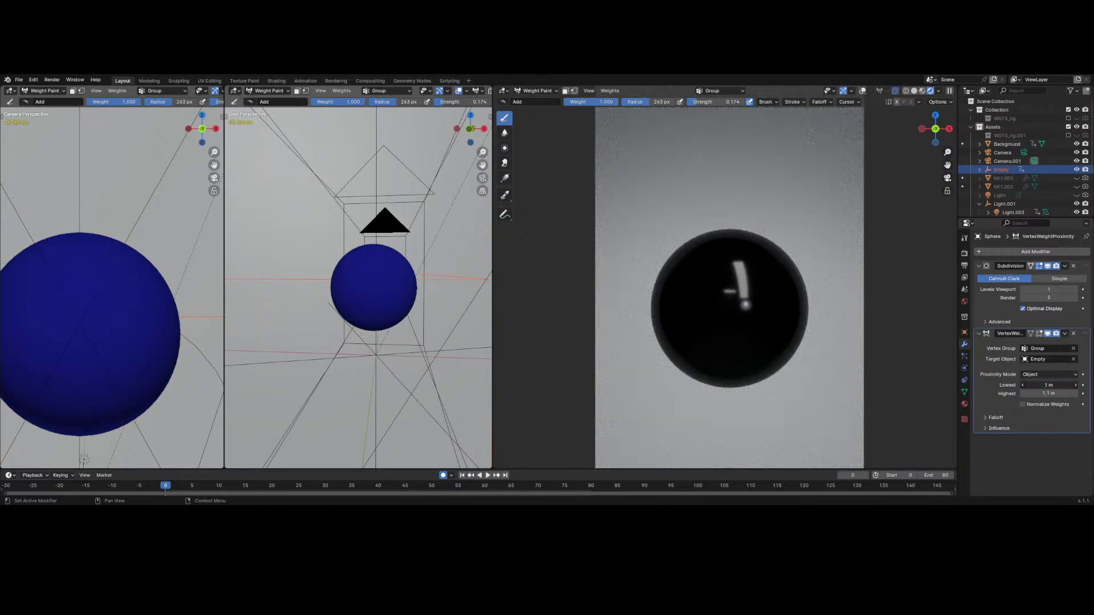
pyautogui.write('.5')
pyautogui.press('Return')
pyautogui.click(1048, 393)
pyautogui.write('.63')
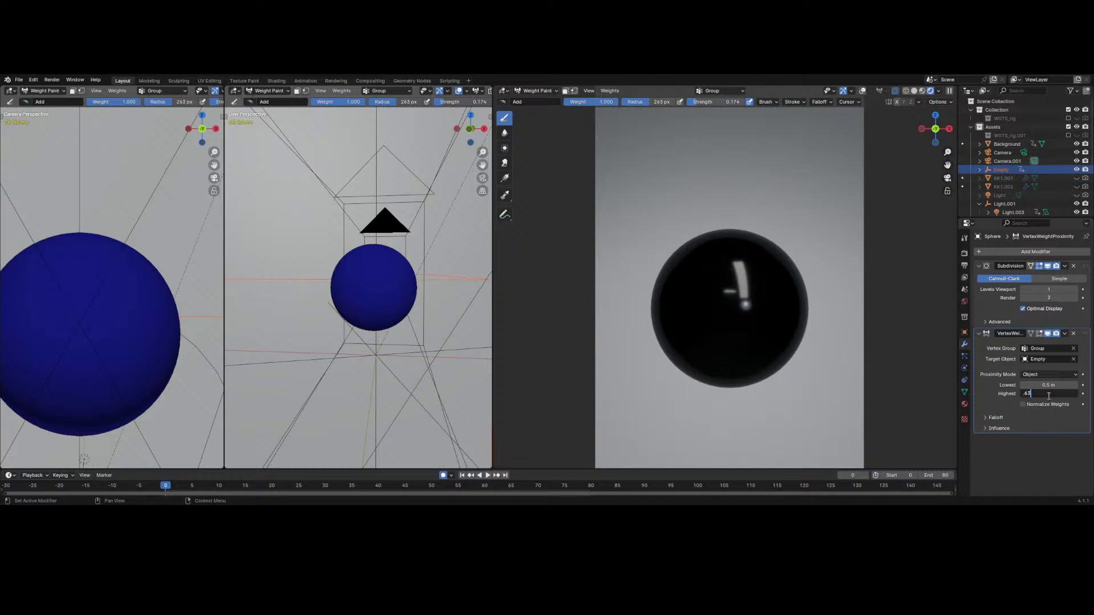
pyautogui.press('Return')
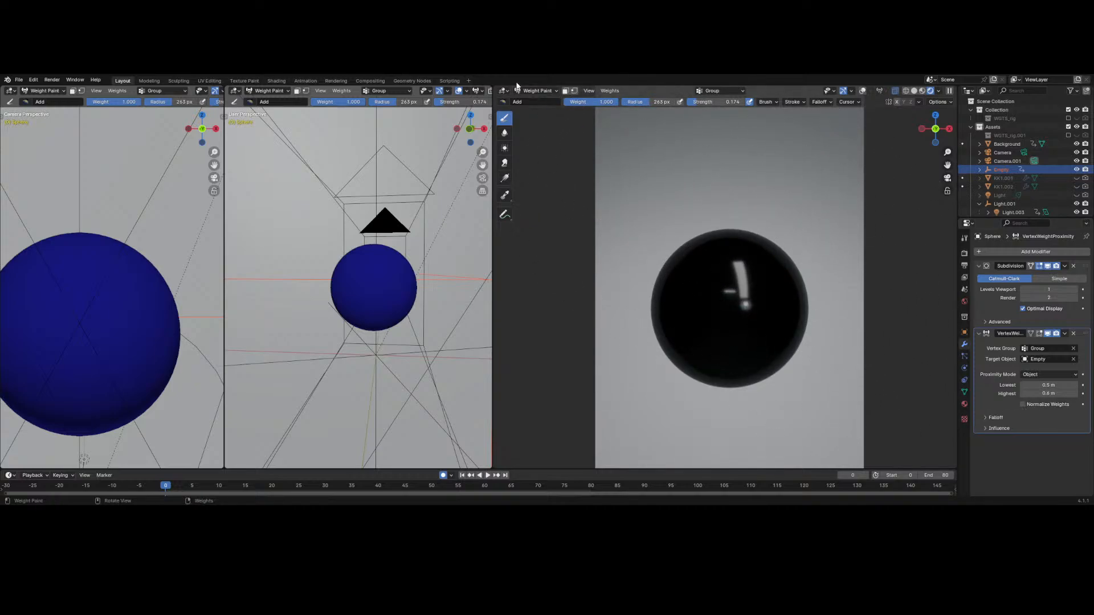
# - Return to Object Mode, set the middle viewport to front view, and move the empty farther from the sphere along X
pyautogui.click(538, 91)
pyautogui.click(535, 99)
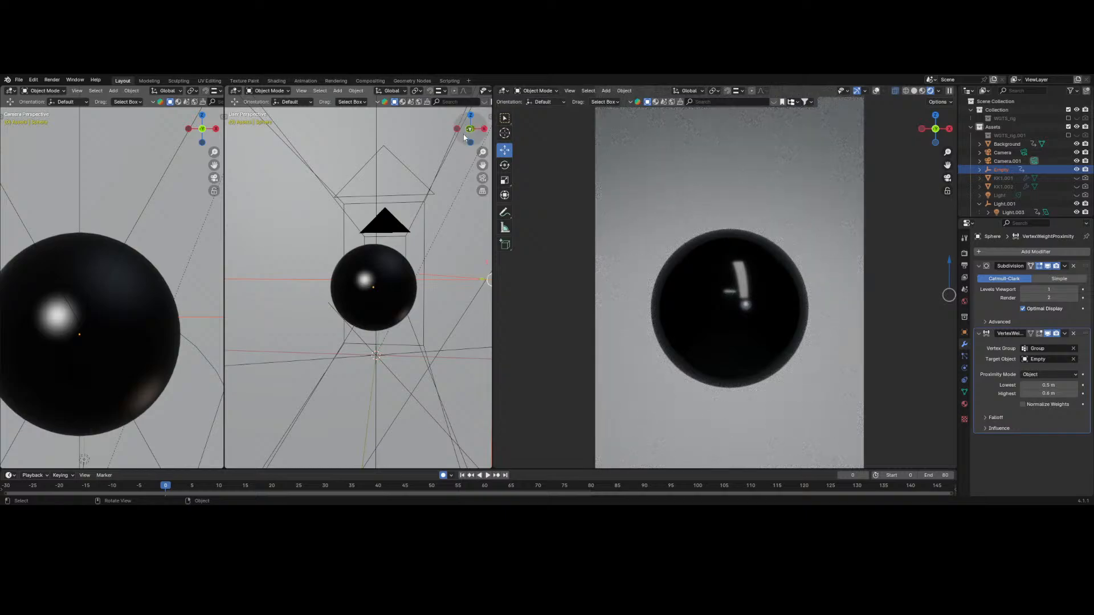
pyautogui.click(464, 135)
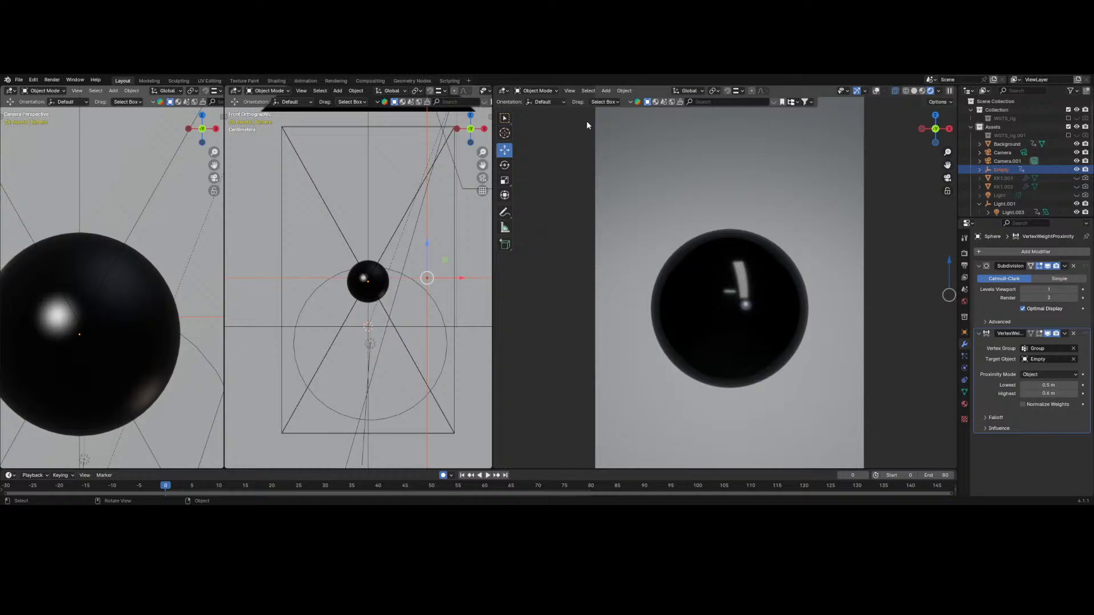
pyautogui.scroll(2, 410, 310)
pyautogui.scroll(-2, 412, 312)
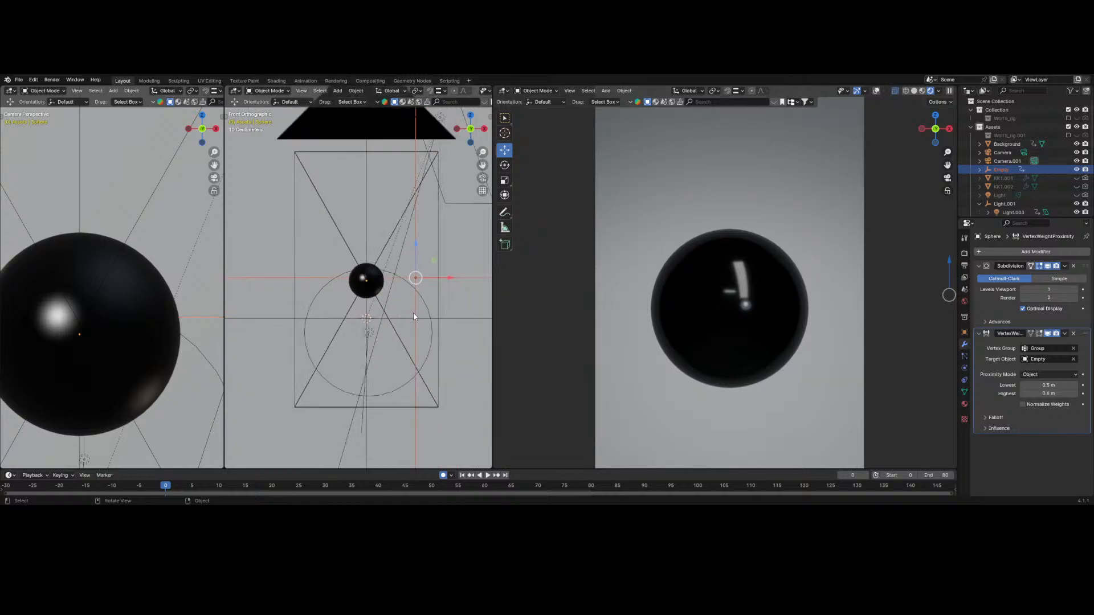
pyautogui.scroll(4, 451, 303)
pyautogui.scroll(-3, 451, 304)
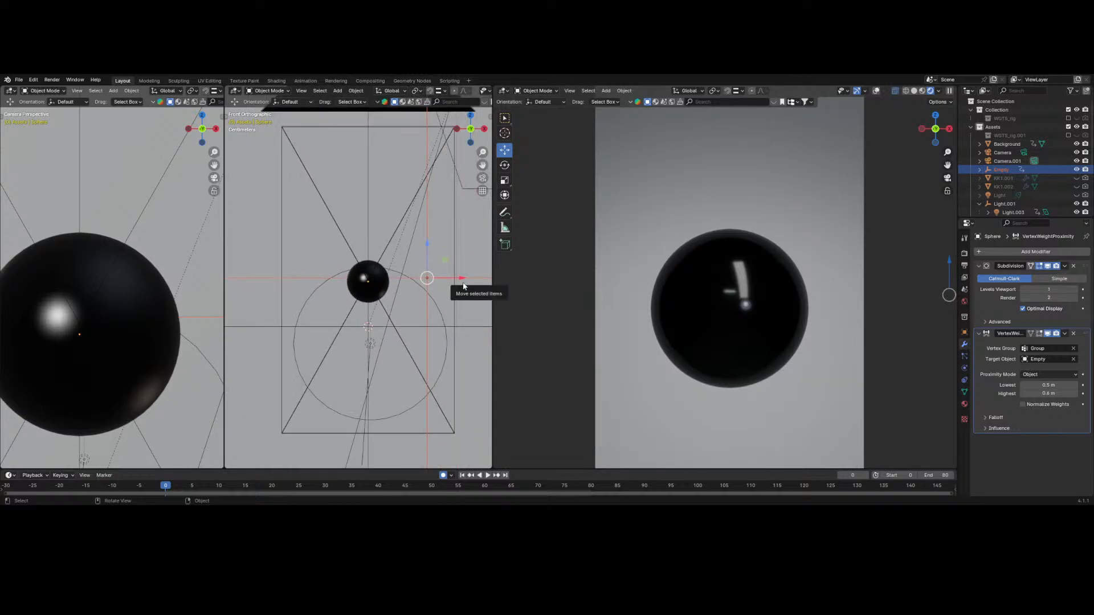
pyautogui.press('g')
pyautogui.press('x')
pyautogui.click(438, 267)
pyautogui.moveTo(460, 284)
pyautogui.mouseDown()
pyautogui.moveTo(371, 278)
pyautogui.moveTo(445, 278)
pyautogui.mouseUp()
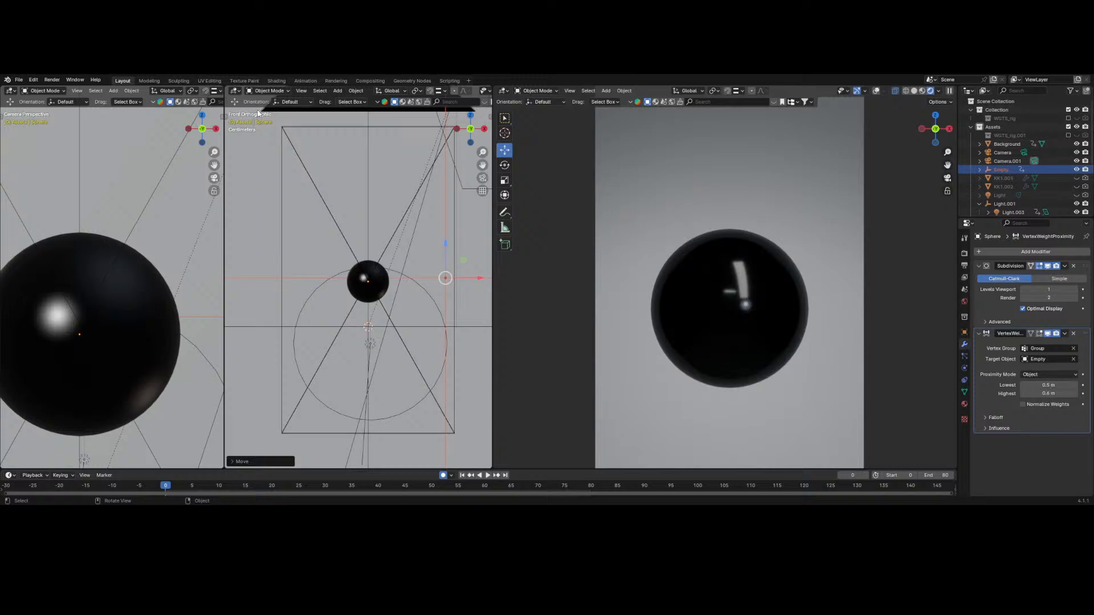
# - Check the sphere's weight colors in Weight Paint mode with the empty moved away
pyautogui.scroll(4, 273, 138)
pyautogui.click(268, 91)
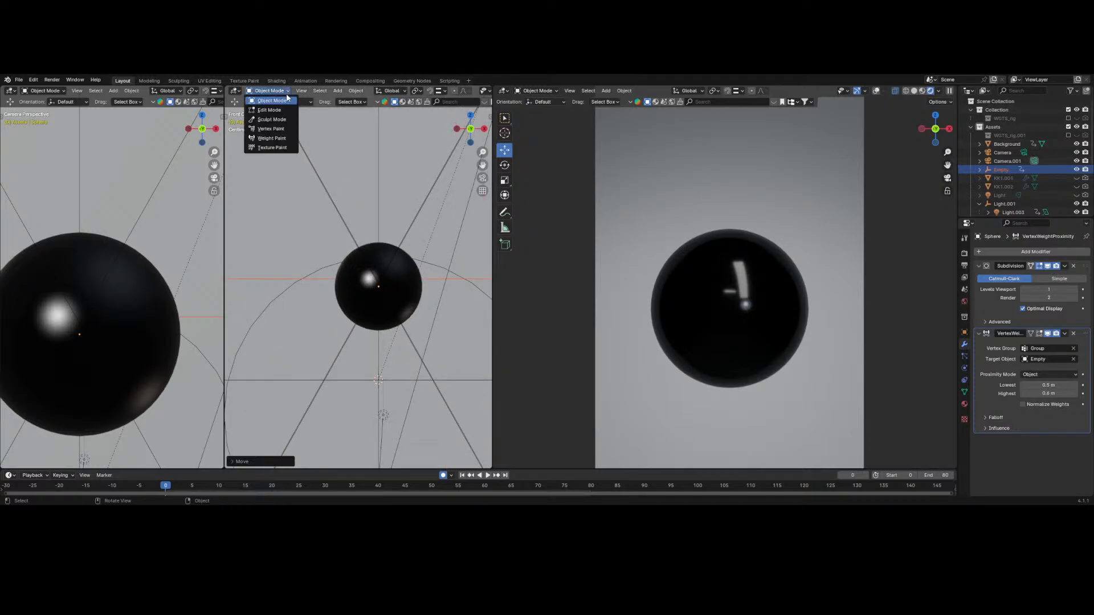
pyautogui.click(281, 139)
pyautogui.scroll(-4, 443, 282)
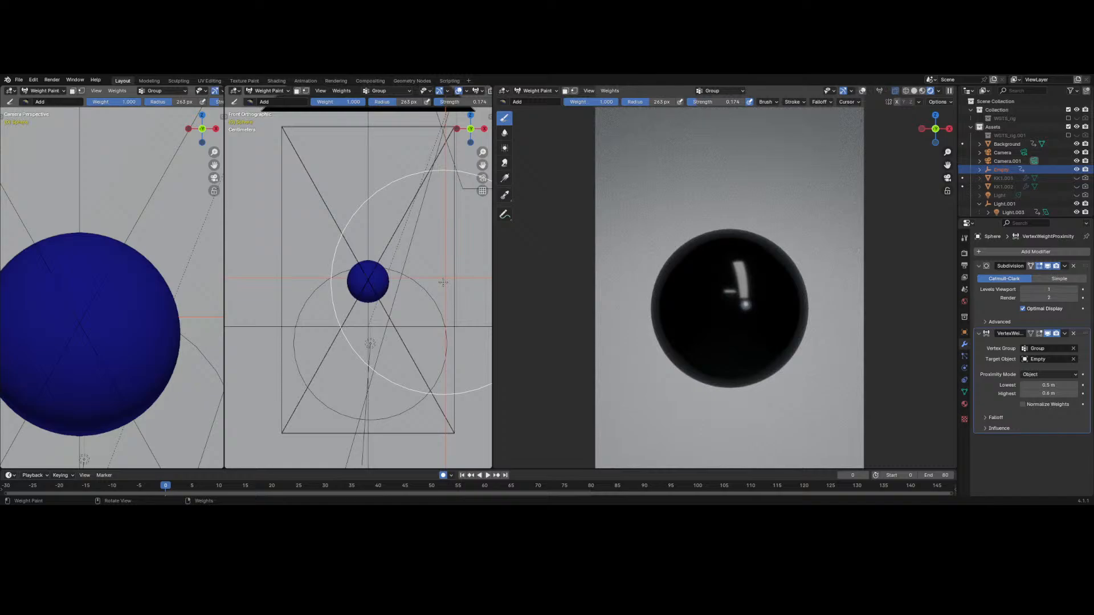
# - Switch back to Object Mode and move the empty along X onto the sphere's center
pyautogui.click(268, 90)
pyautogui.click(269, 100)
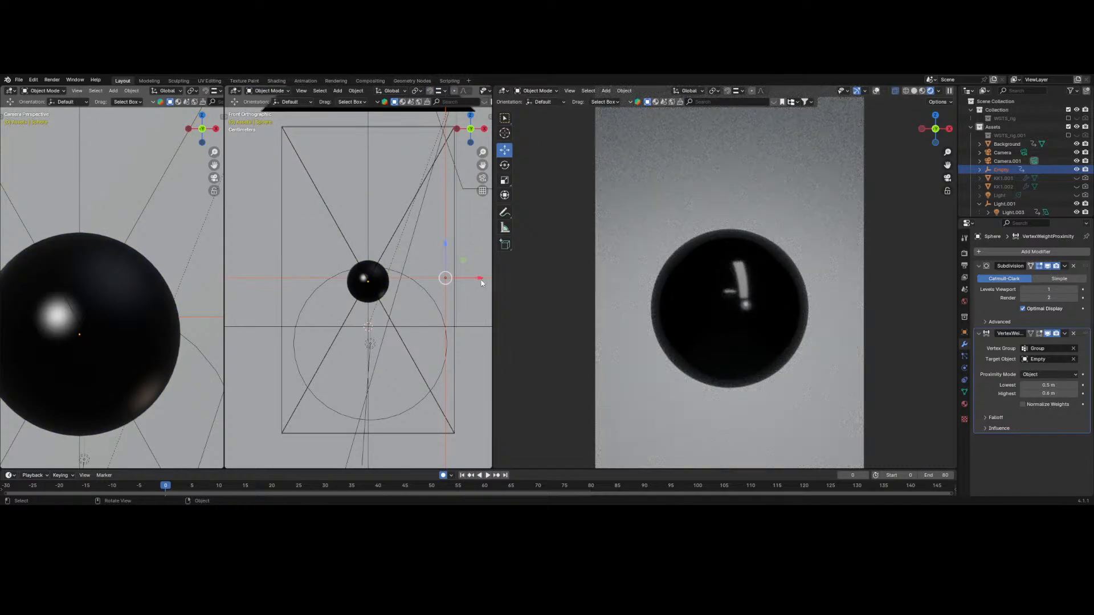
pyautogui.moveTo(481, 283); pyautogui.dragTo(404, 283)
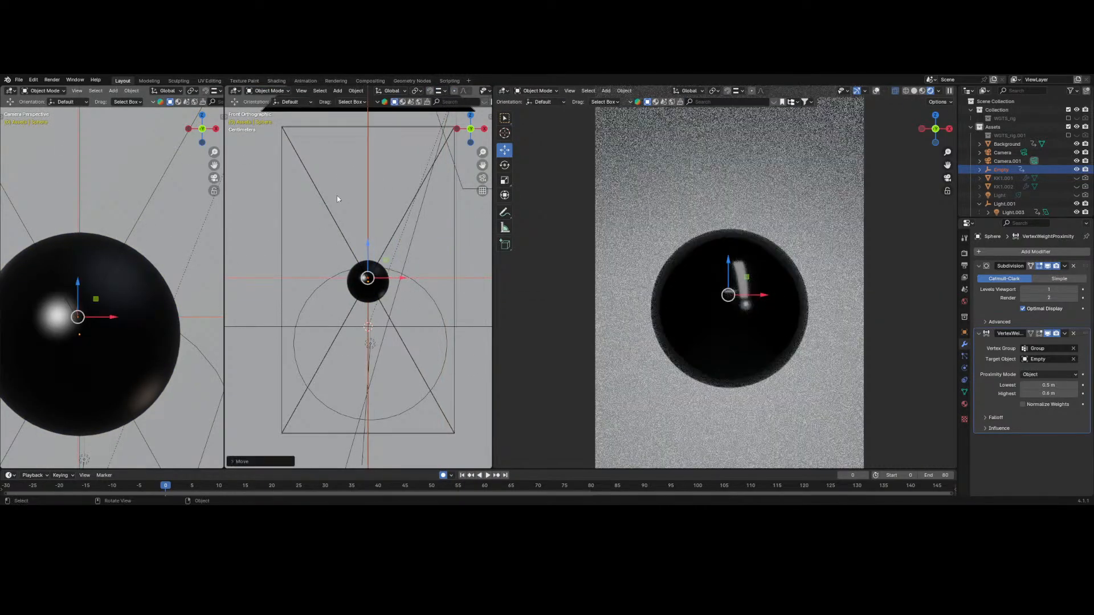
pyautogui.click(262, 111)
pyautogui.click(268, 90)
pyautogui.click(281, 139)
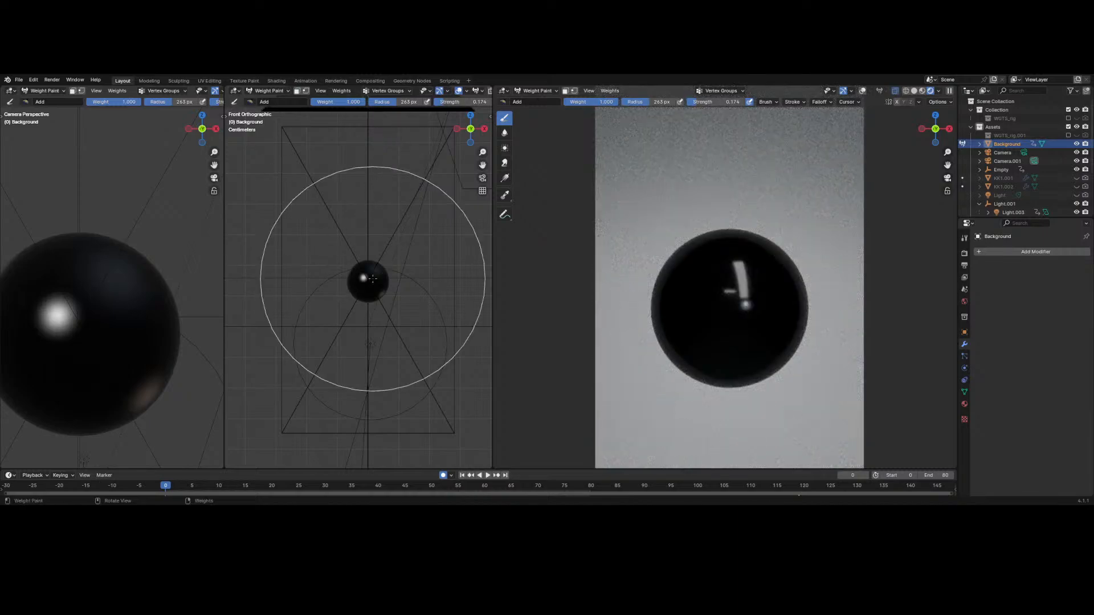
pyautogui.click(260, 92)
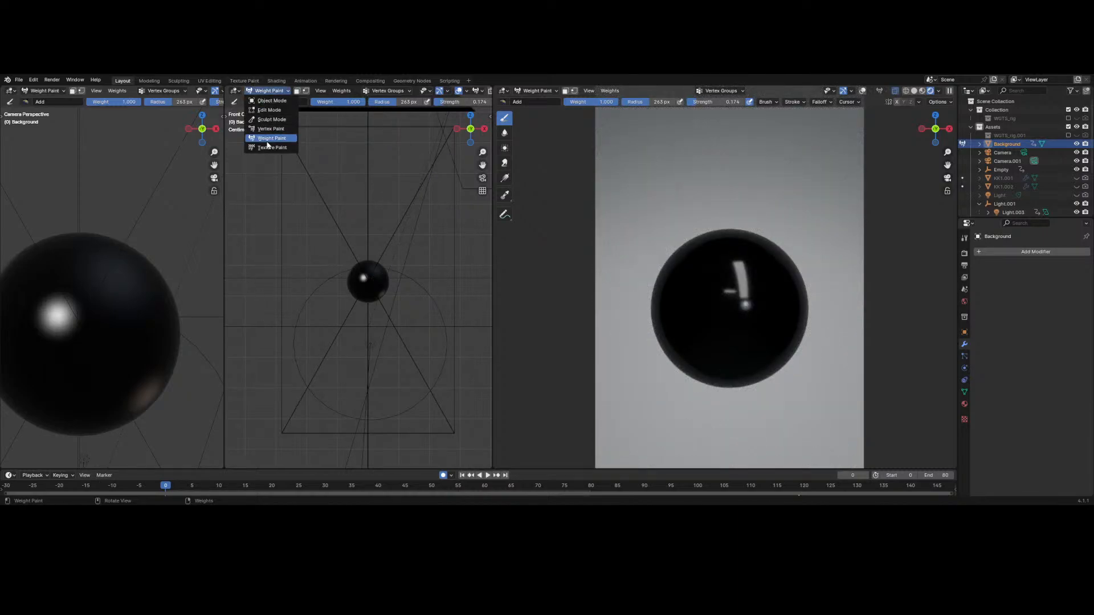
pyautogui.click(271, 101)
pyautogui.click(371, 277)
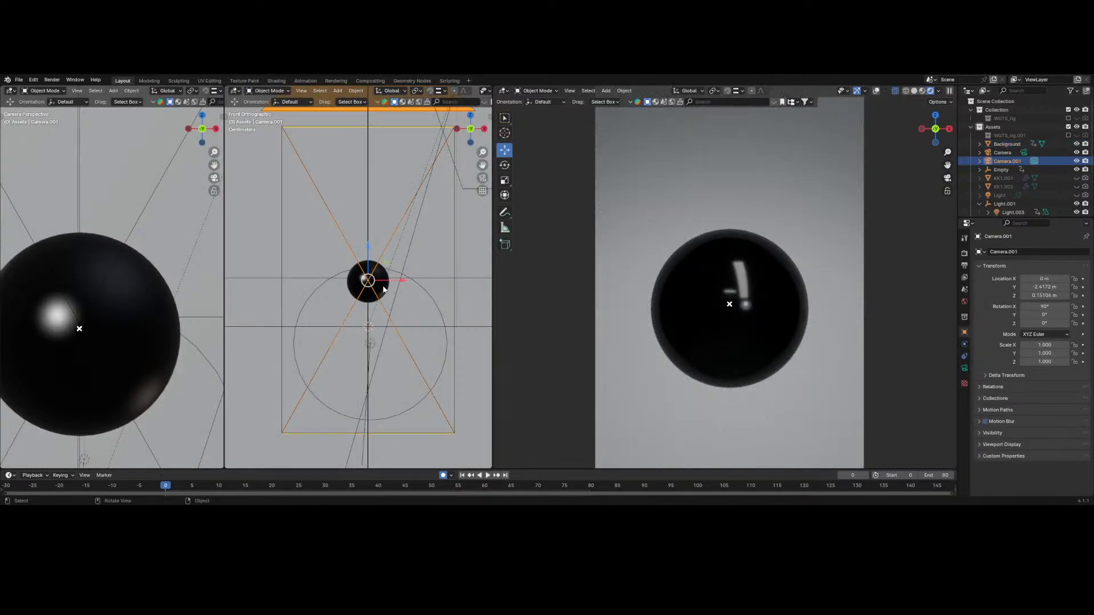
# - Select the sphere and show it in Weight Paint mode
pyautogui.click(383, 290)
pyautogui.click(268, 90)
pyautogui.click(271, 137)
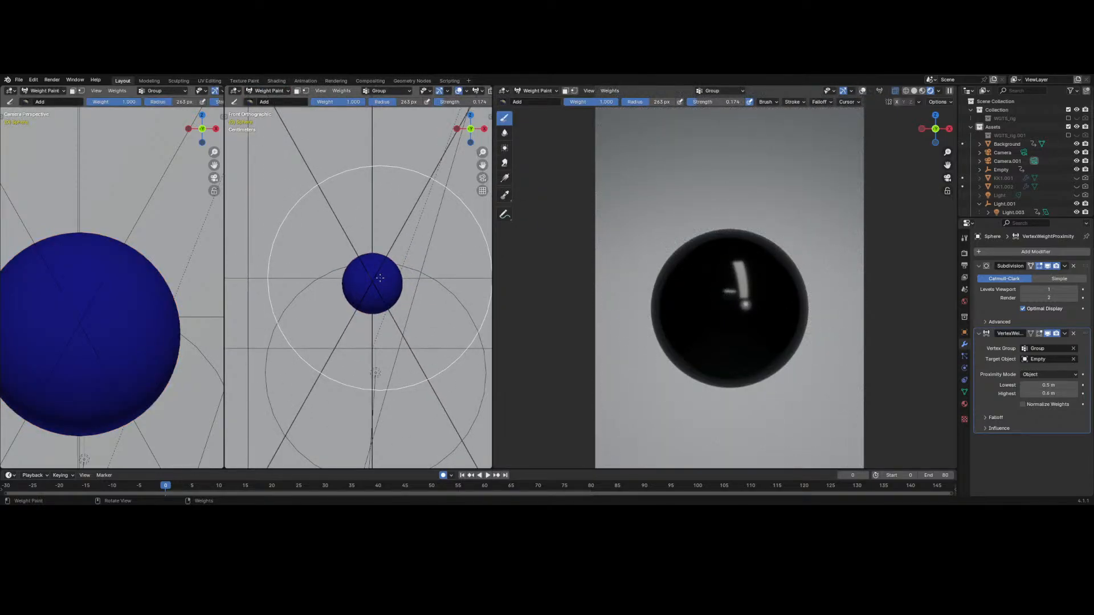
pyautogui.scroll(-5, 1049, 197)
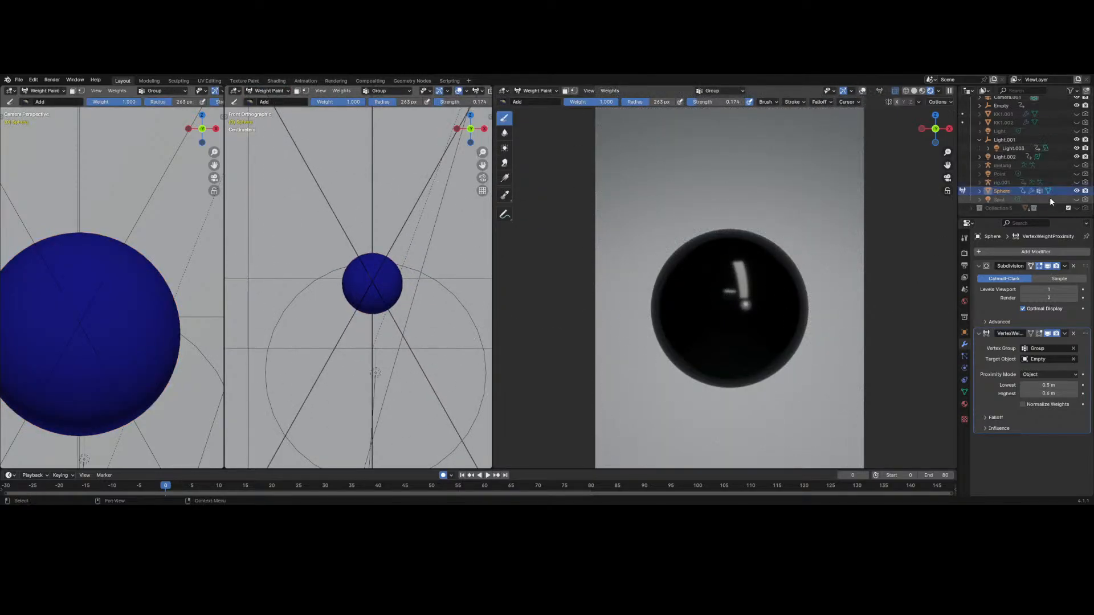
# - Set the Vertex Weight Proximity modifier's lowest distance to 0.1 m and highest distance to 0.15 m
pyautogui.click(1058, 385)
pyautogui.press('BackSpace')
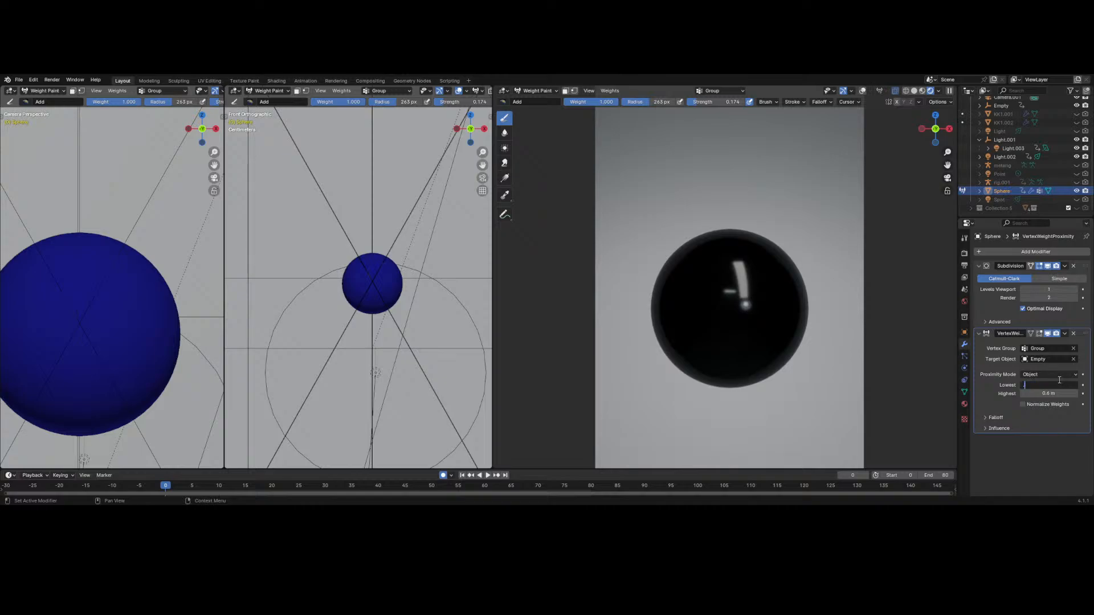
pyautogui.press('Return')
pyautogui.moveTo(1058, 393)
pyautogui.mouseDown()
pyautogui.moveTo(1047, 393)
pyautogui.moveTo(1063, 383)
pyautogui.mouseUp()
# - Inspect the sphere's weights in the middle viewport from an angle and in the left orthographic view
pyautogui.moveTo(378, 291); pyautogui.dragTo(450, 268, button='middle')
pyautogui.scroll(-7, 430, 302)
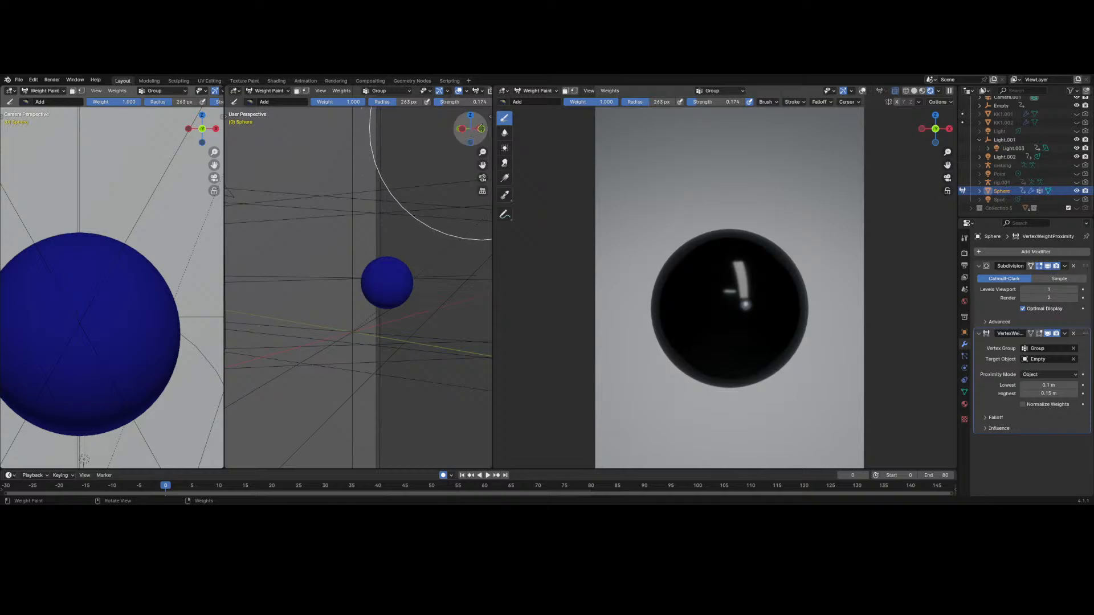
pyautogui.click(481, 129)
pyautogui.scroll(6, 365, 278)
pyautogui.click(473, 130)
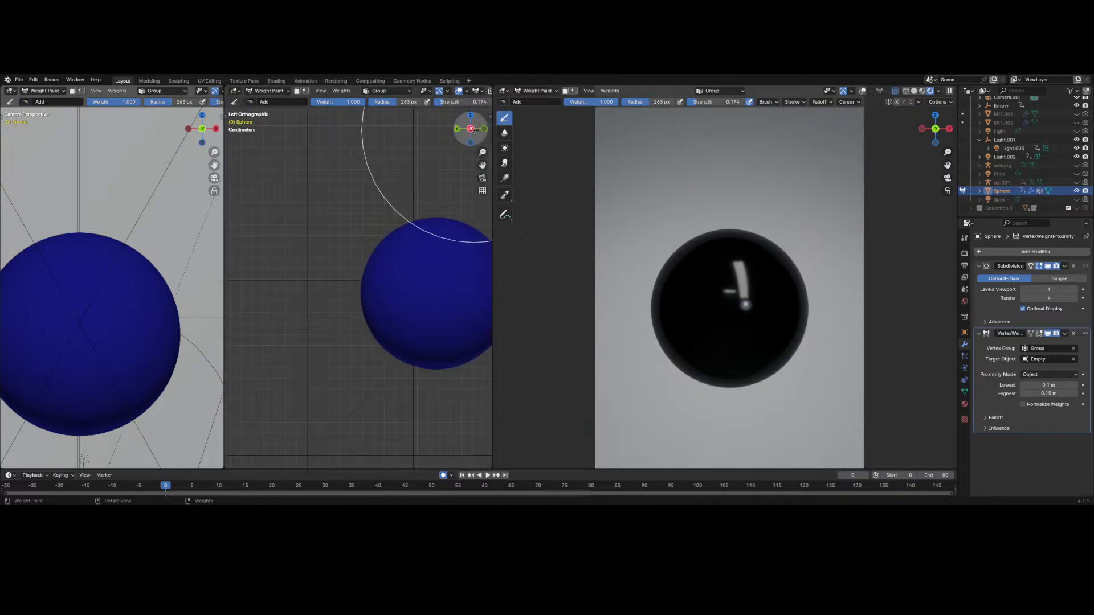
pyautogui.scroll(-7, 381, 237)
pyautogui.scroll(7, 381, 237)
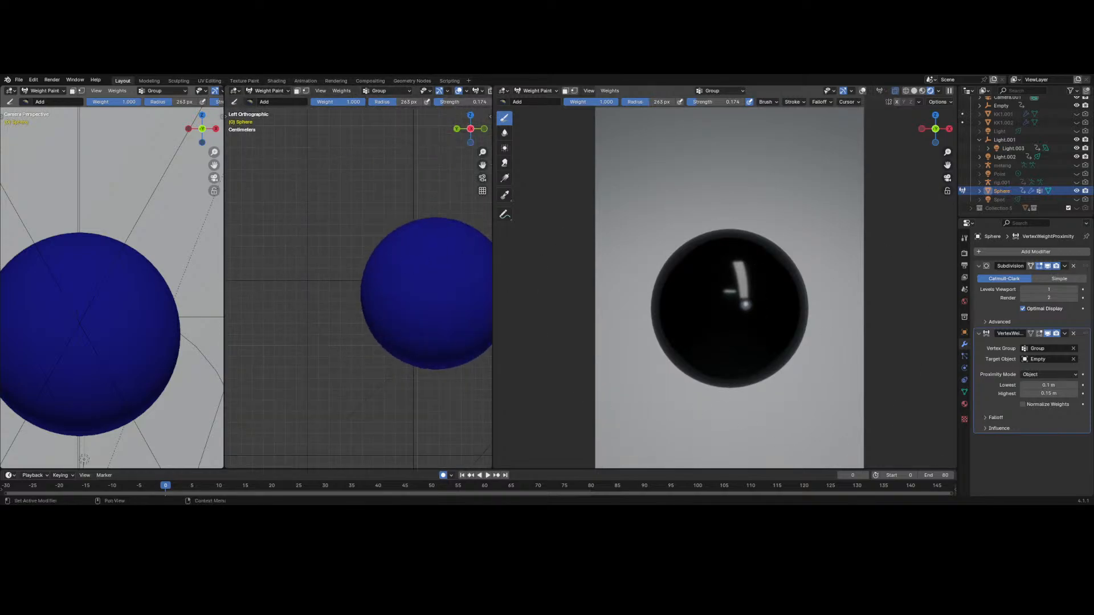
# - Set the modifier's proximity mode to Geometry with Vertex and check the sphere's weights from around it
pyautogui.click(1028, 370)
pyautogui.click(1029, 386)
pyautogui.scroll(-6, 360, 247)
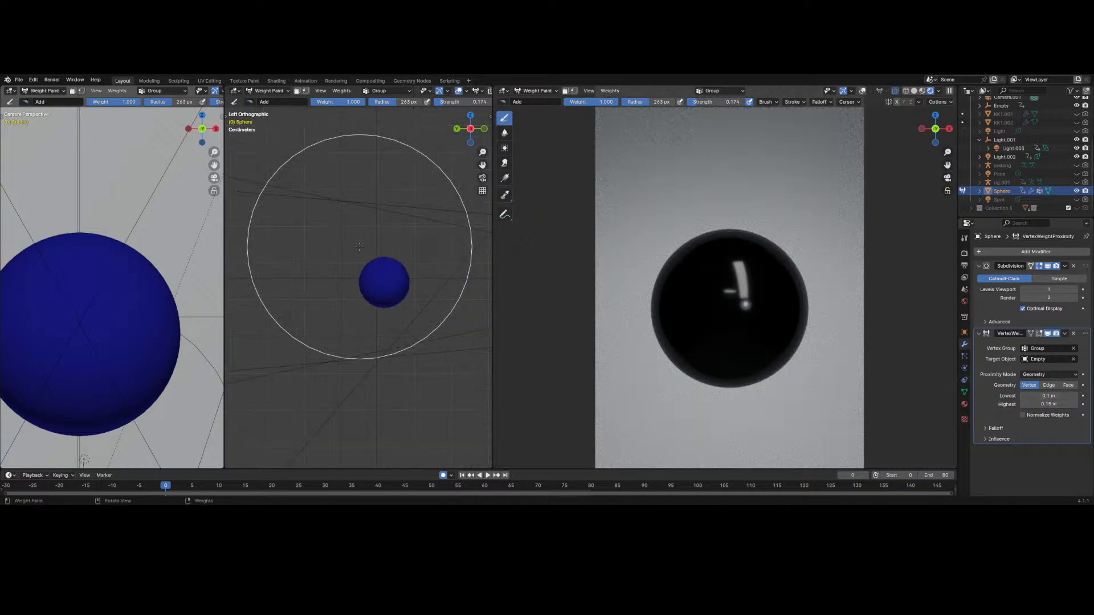
pyautogui.moveTo(360, 246); pyautogui.dragTo(419, 213, button='middle')
pyautogui.click(477, 140)
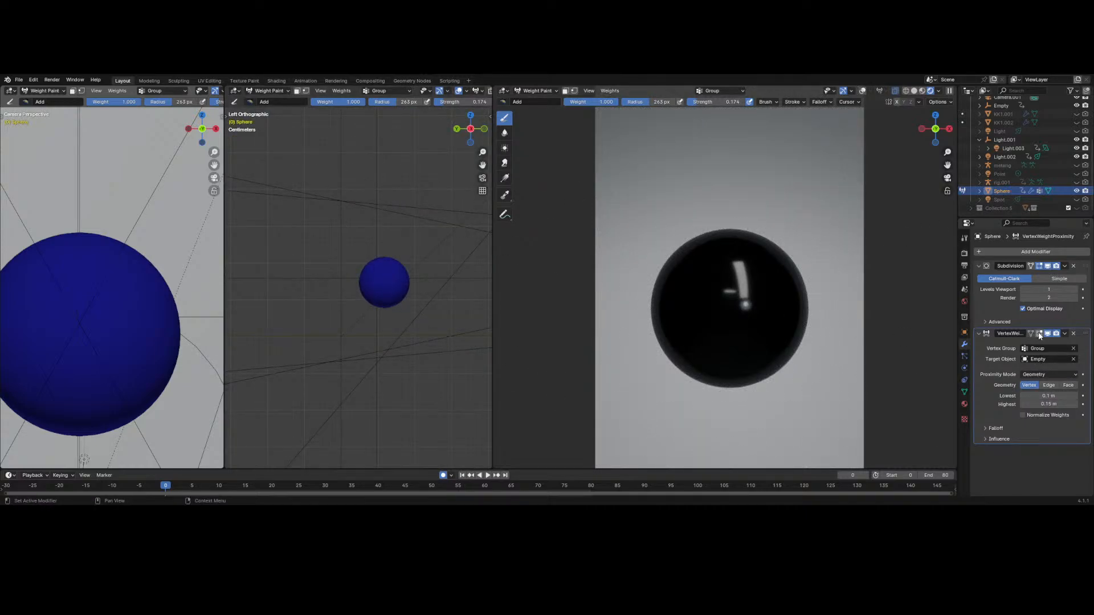
# - Set the proximity modifier's falloff type to Smooth
pyautogui.click(991, 428)
pyautogui.click(1057, 441)
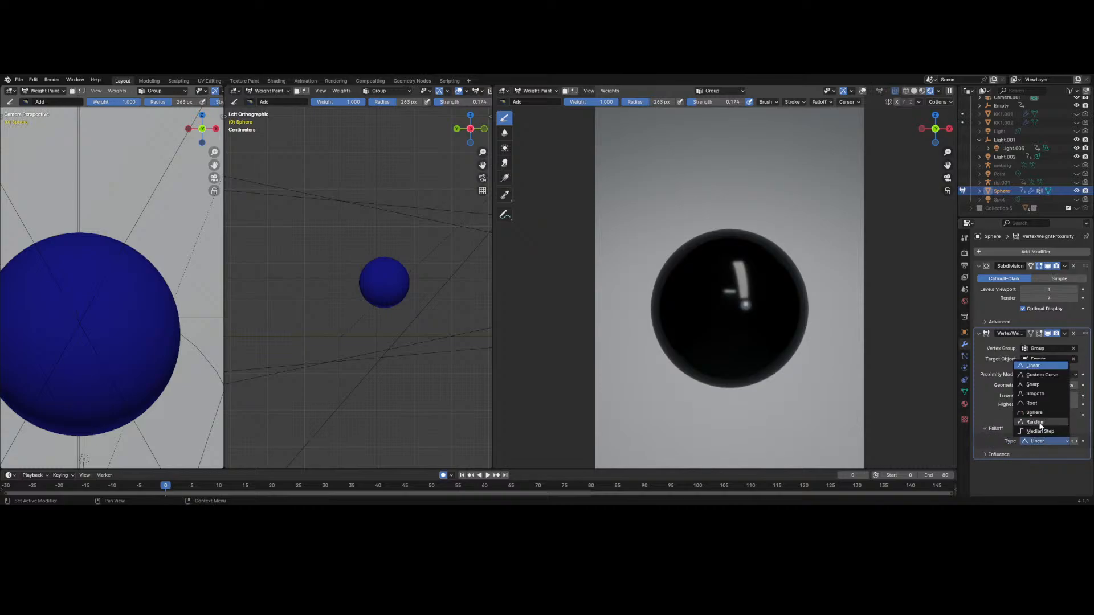
pyautogui.click(1042, 393)
pyautogui.scroll(6, 365, 272)
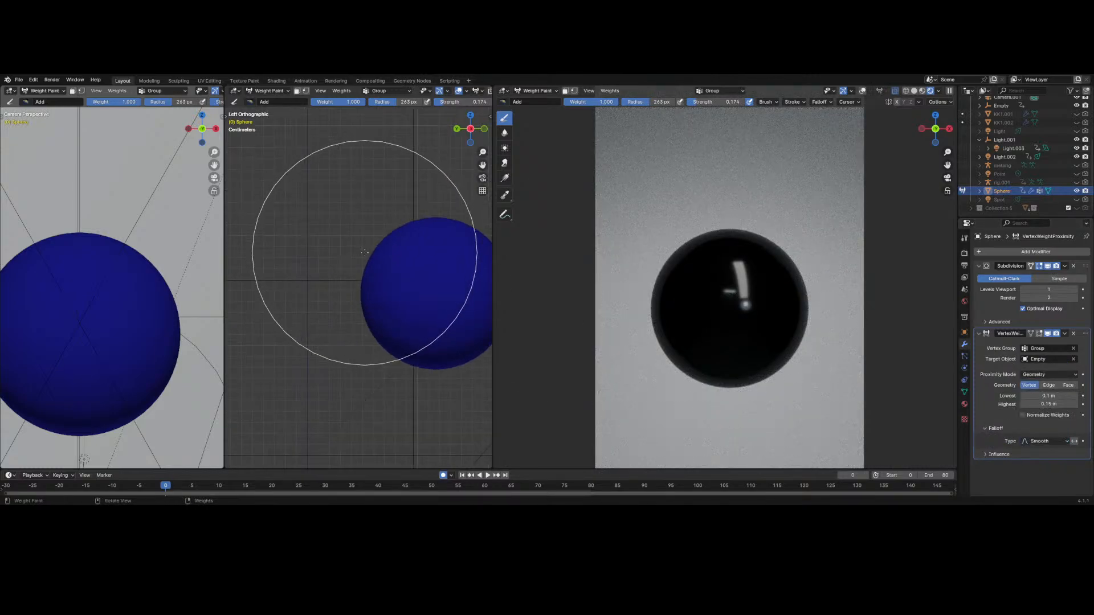
# - Try Edge as the proximity geometry, restore Vertex, and expand the modifier's Influence settings
pyautogui.click(1030, 416)
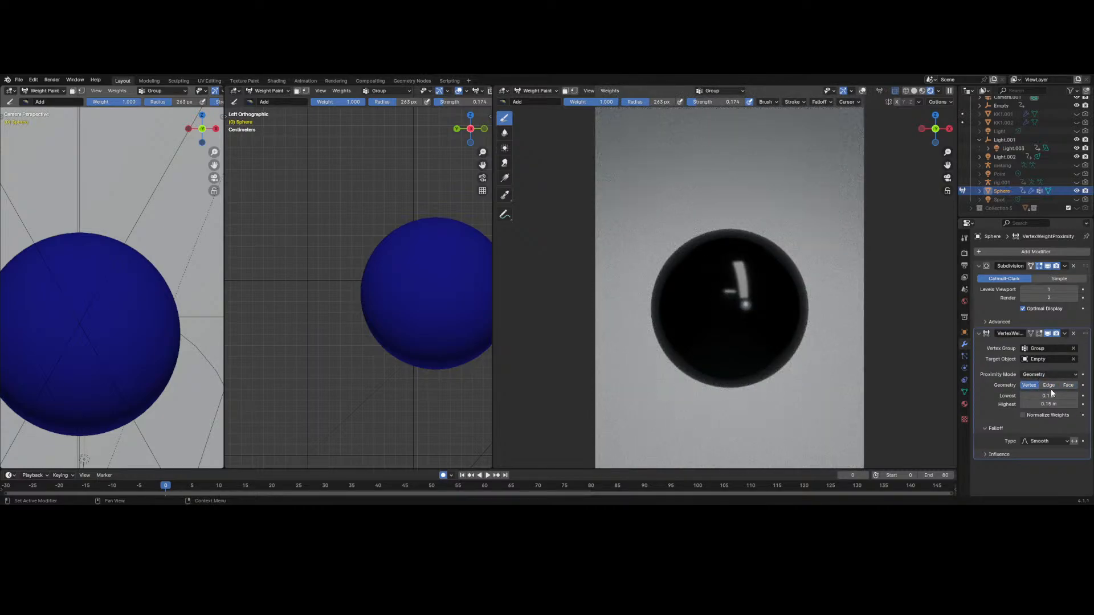
pyautogui.click(1049, 386)
pyautogui.click(1032, 385)
pyautogui.click(999, 453)
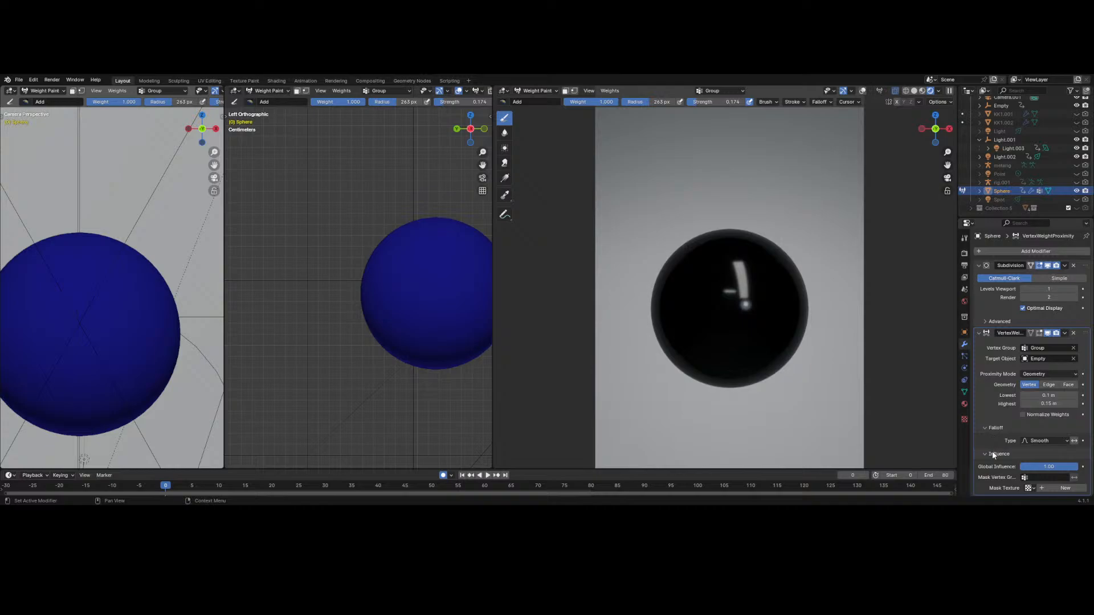
# - Toggle the proximity modifier's viewport display off and on, comparing the sphere's weights with the middle viewport in camera view
pyautogui.moveTo(393, 279)
pyautogui.mouseDown(button='middle')
pyautogui.moveTo(364, 273)
pyautogui.moveTo(373, 172)
pyautogui.moveTo(305, 146)
pyautogui.moveTo(344, 274)
pyautogui.moveTo(325, 133)
pyautogui.mouseUp(button='middle')
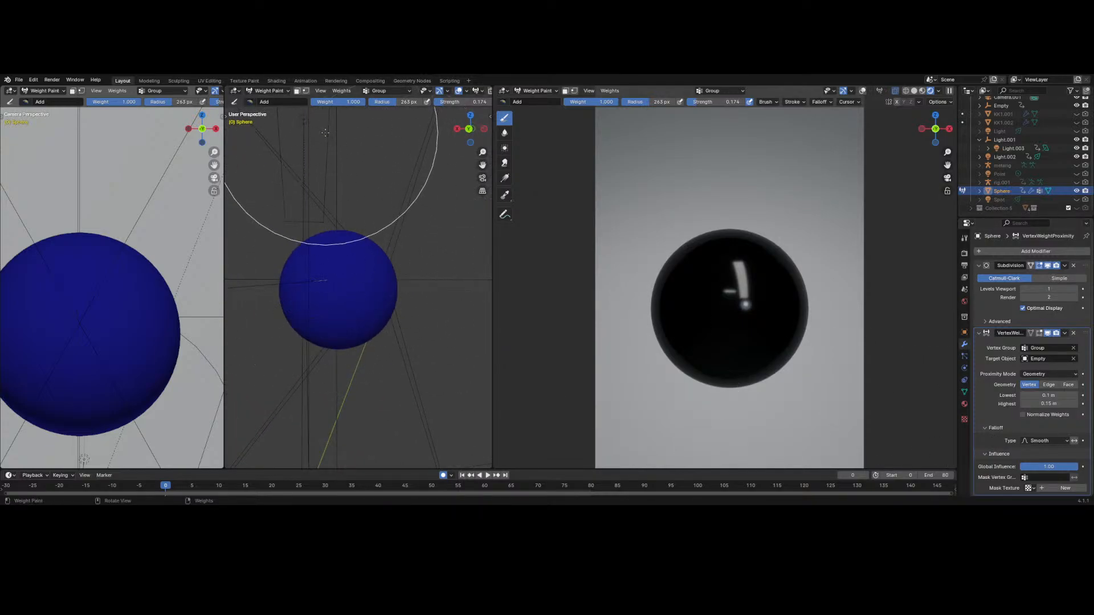
pyautogui.click(1048, 334)
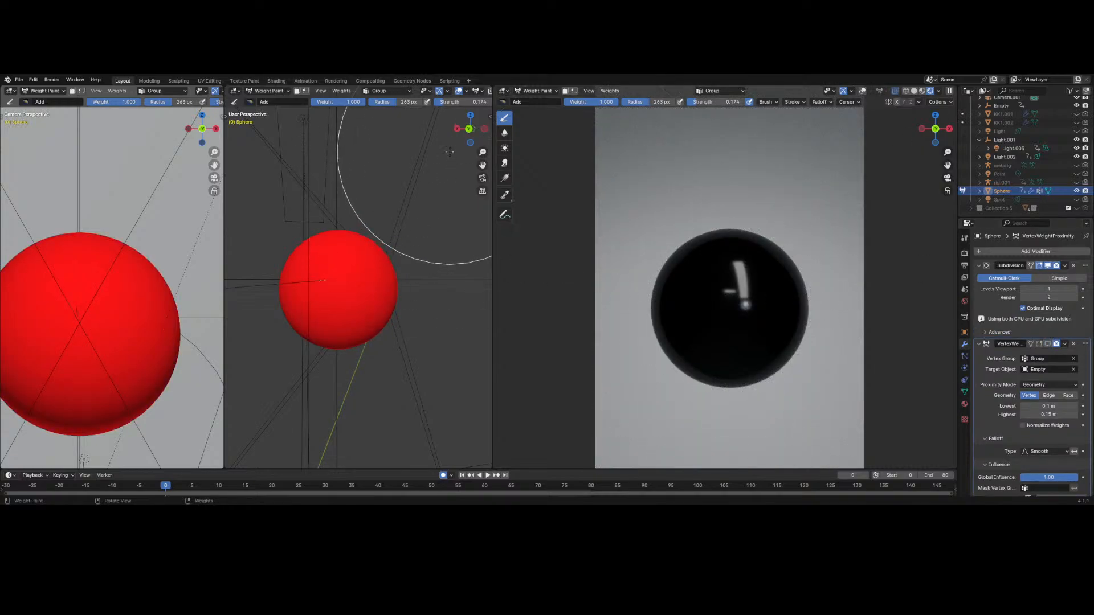
pyautogui.click(482, 178)
pyautogui.scroll(4, 365, 290)
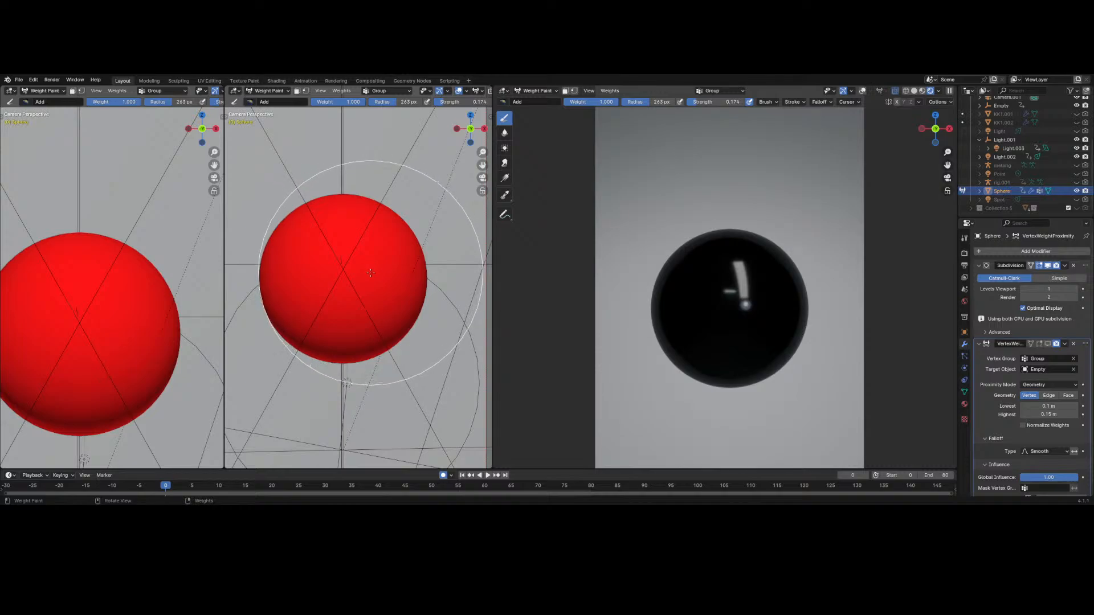
pyautogui.click(1047, 345)
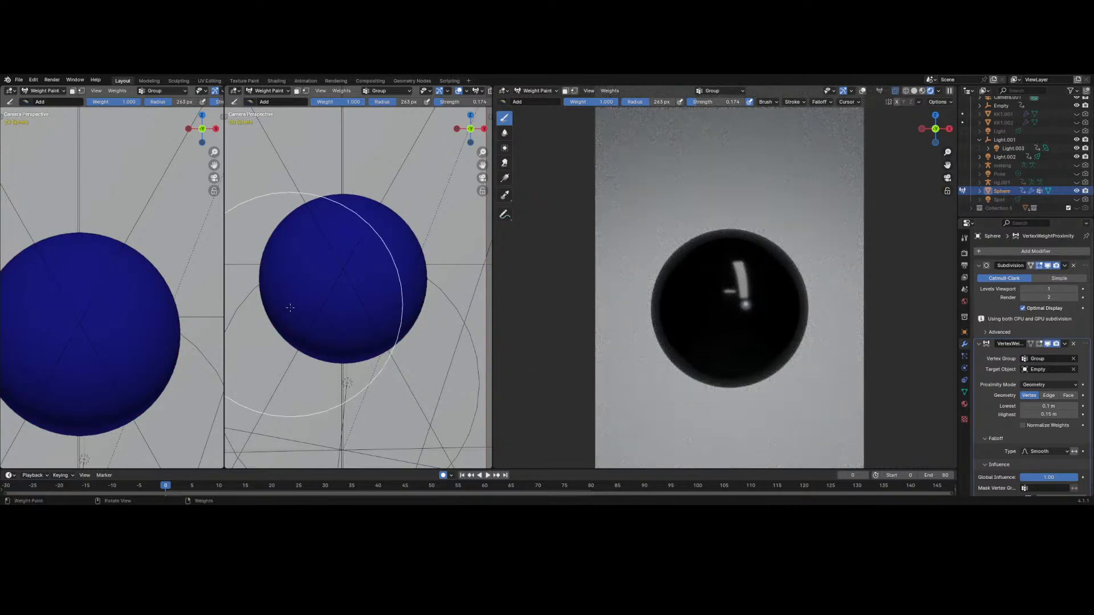
pyautogui.scroll(2, 294, 331)
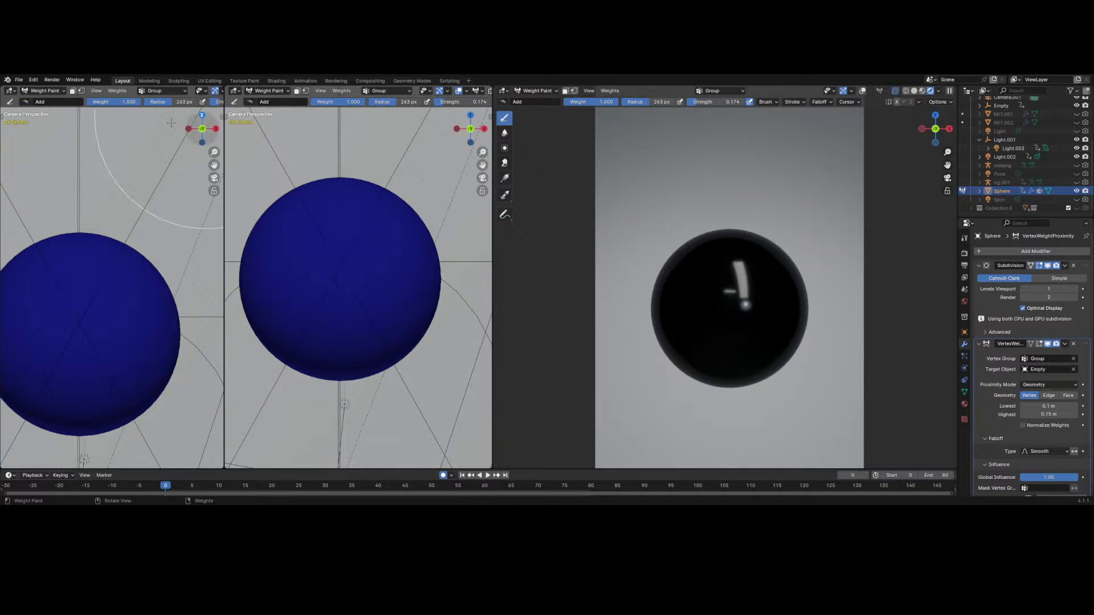
# - Switch the sphere to Object Mode to view its glossy surface, and return it to Weight Paint
pyautogui.scroll(-3, 410, 410)
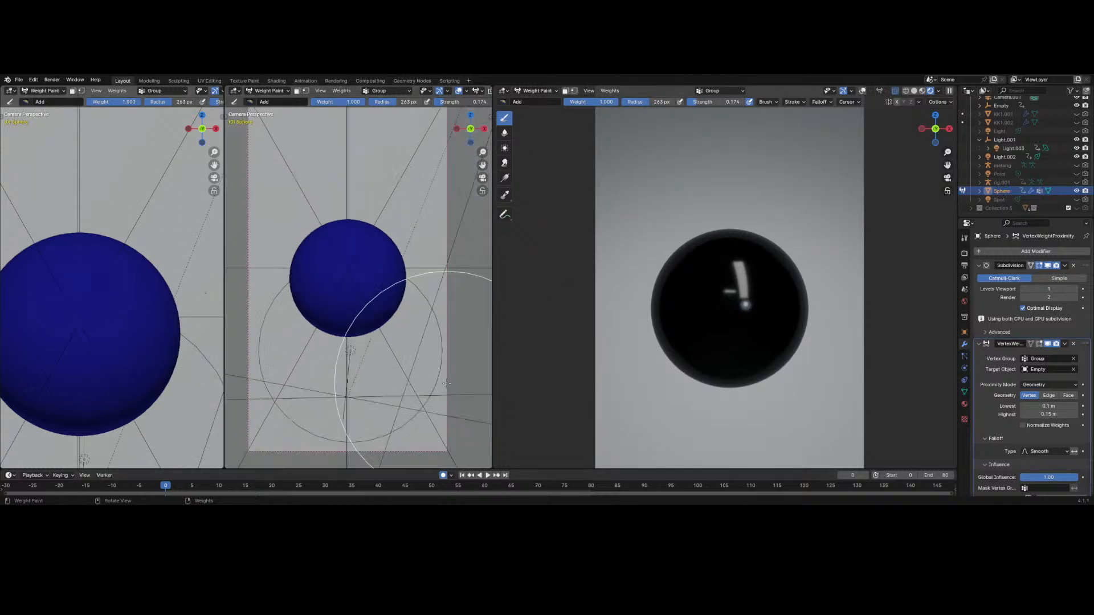
pyautogui.scroll(4, 433, 375)
pyautogui.scroll(-4, 452, 345)
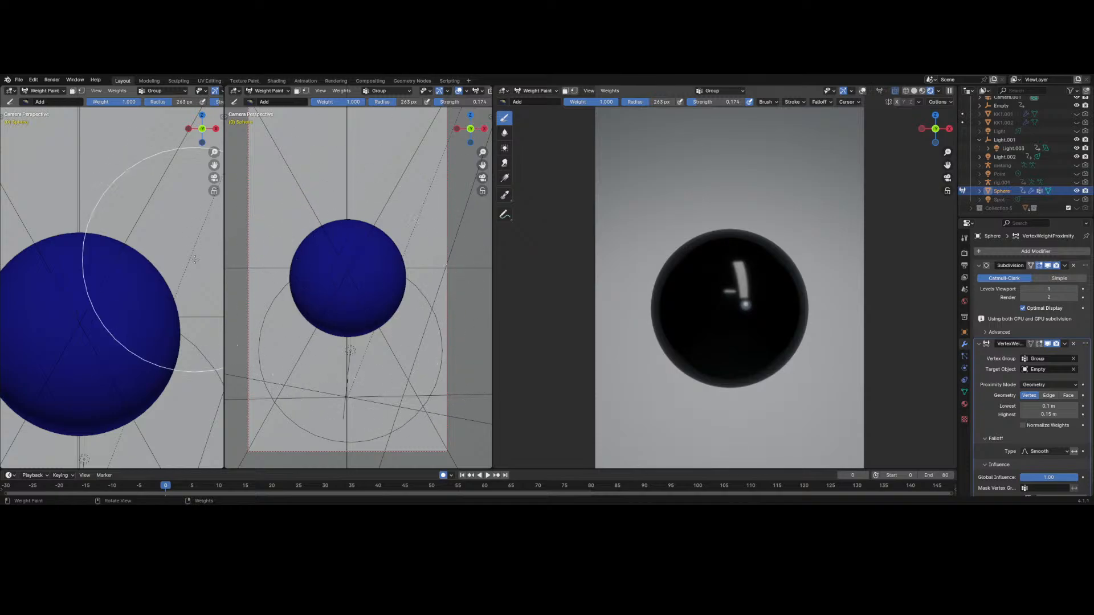
pyautogui.scroll(2, 349, 218)
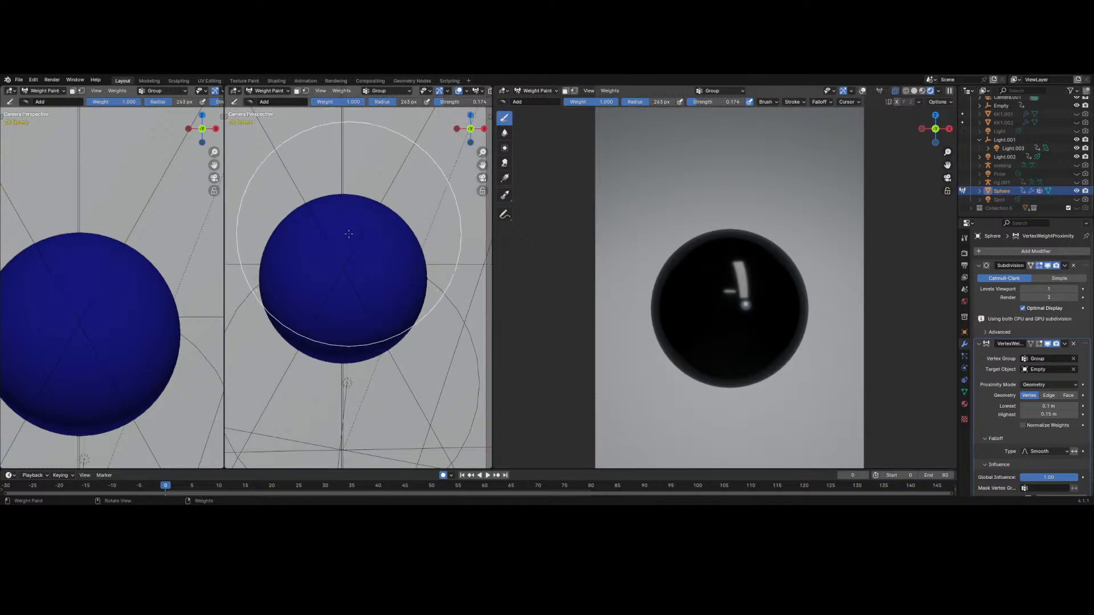
pyautogui.click(279, 91)
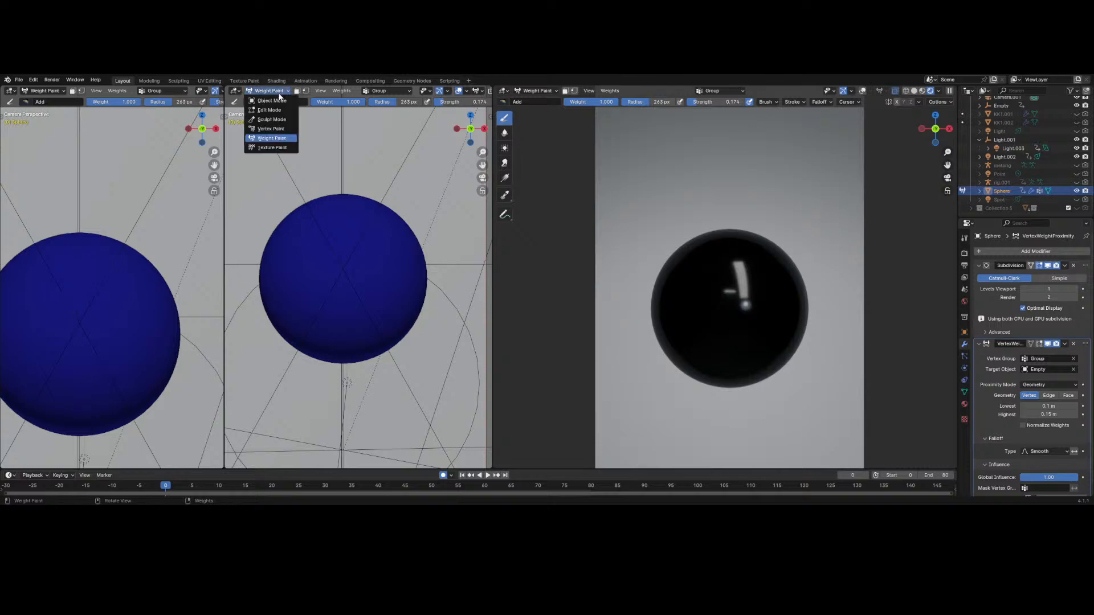
pyautogui.click(272, 101)
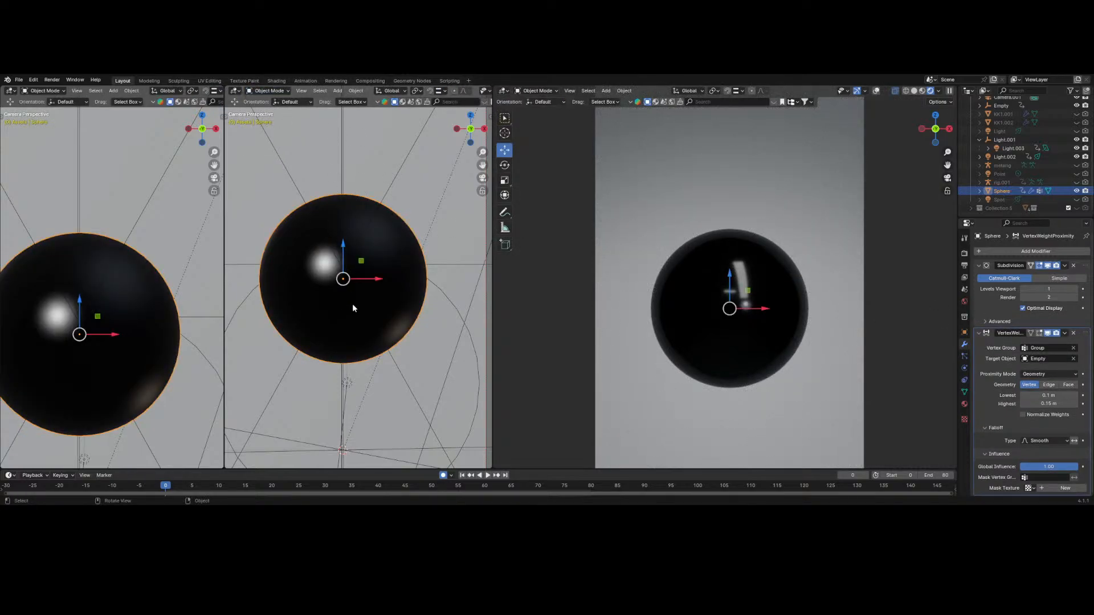
pyautogui.click(261, 92)
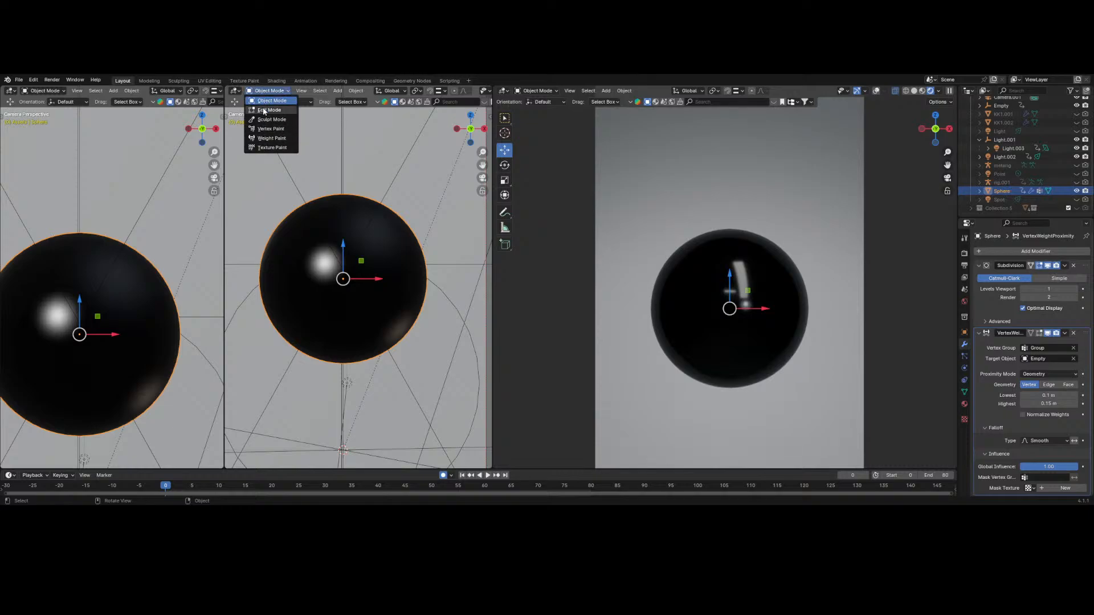
pyautogui.click(268, 92)
pyautogui.click(264, 92)
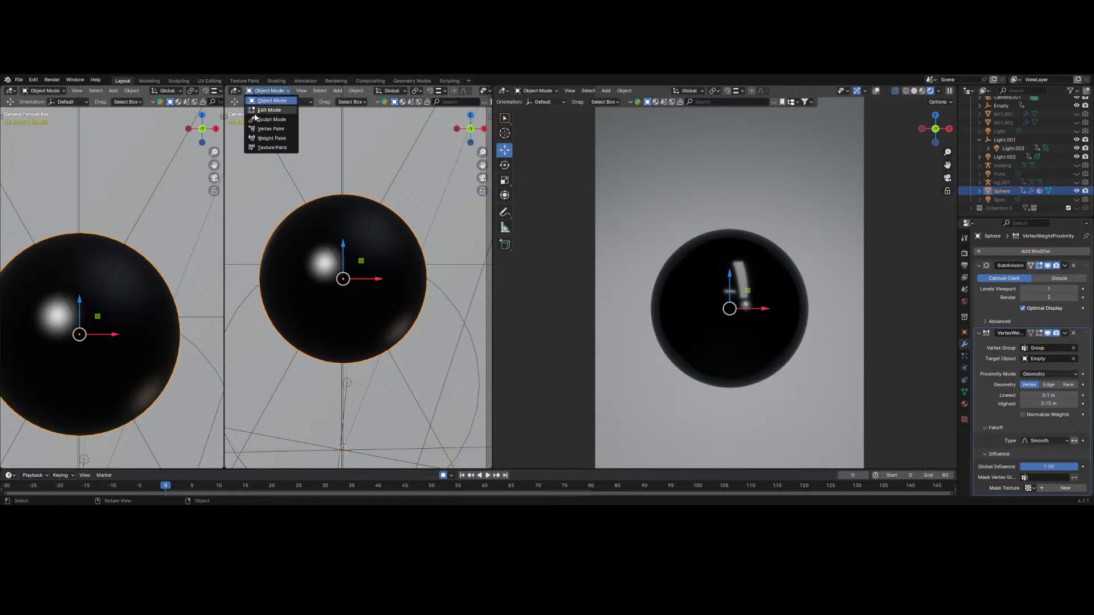
pyautogui.click(271, 138)
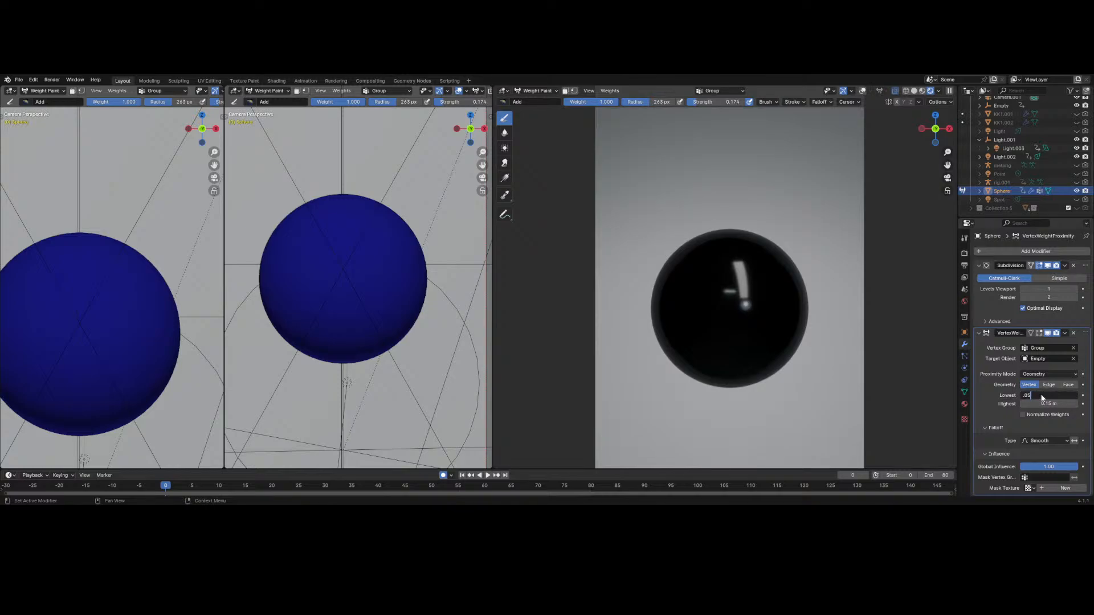
# - Try 0.05 m as the proximity modifier's Lowest distance, and set it to 0.02 m
pyautogui.press('Return')
pyautogui.scroll(-4, 349, 232)
pyautogui.scroll(5, 354, 235)
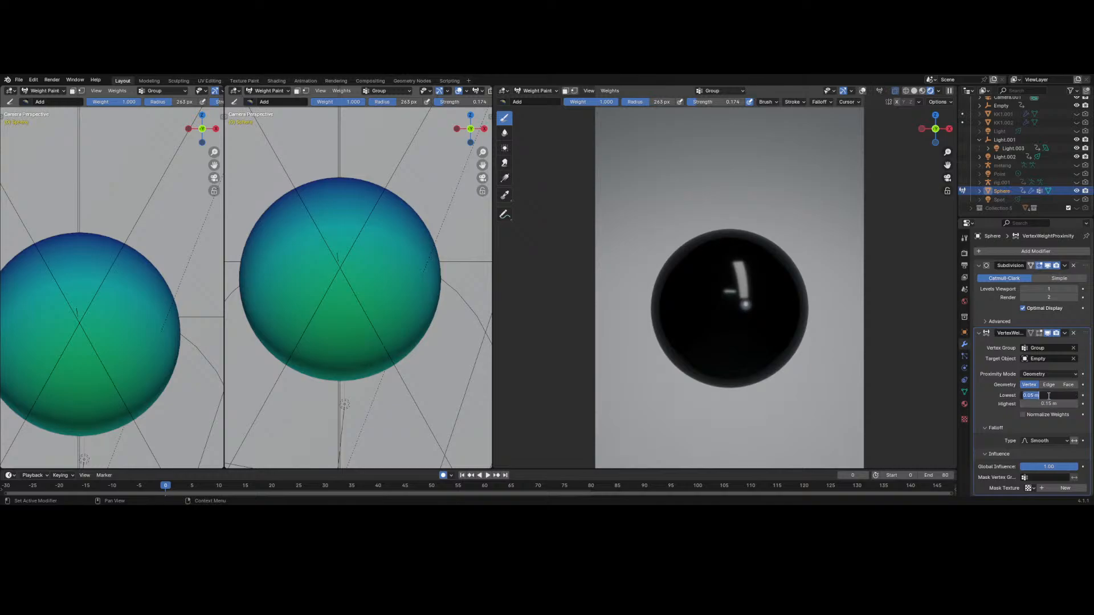
pyautogui.press('Return')
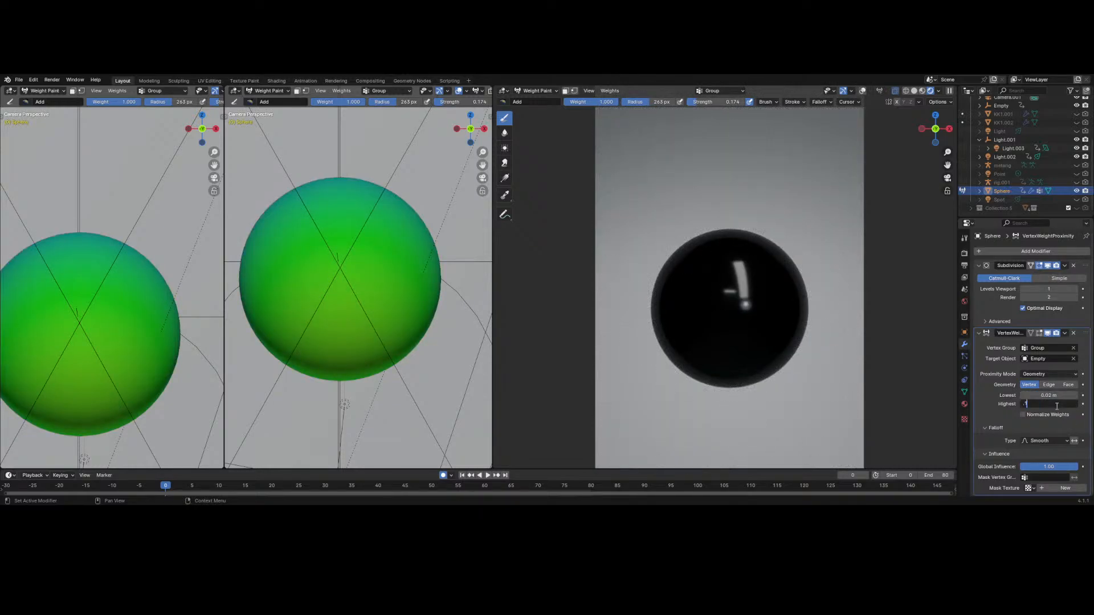
# - Set the proximity modifier's Highest distance to 0.1 m and check the sphere's weight gradient from the side
pyautogui.press('Return')
pyautogui.scroll(-5, 415, 356)
pyautogui.scroll(3, 379, 319)
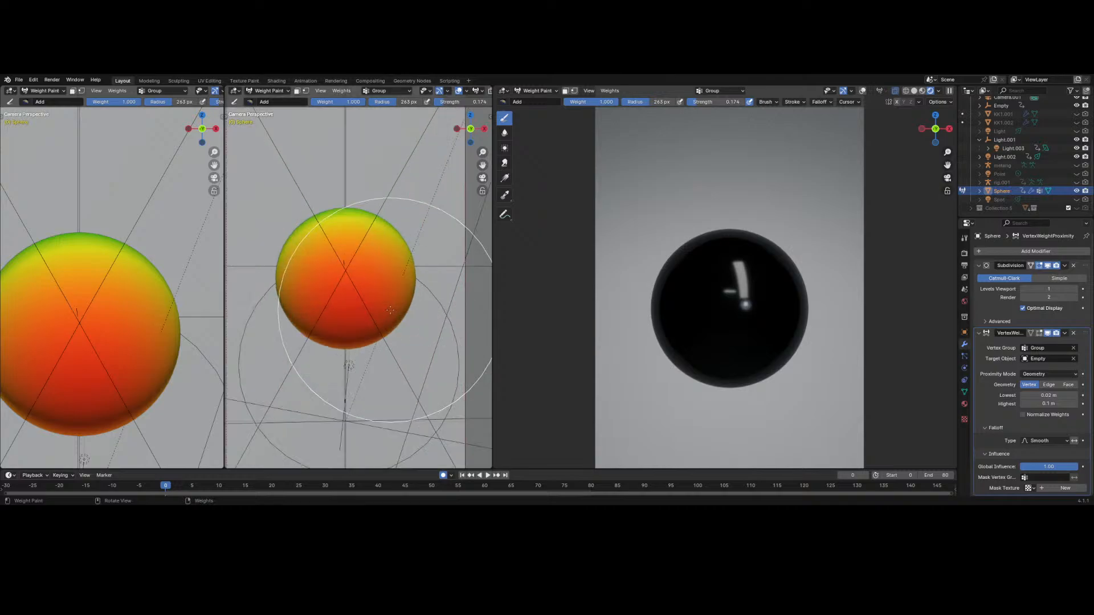
pyautogui.moveTo(401, 303); pyautogui.dragTo(294, 286, button='middle')
pyautogui.scroll(10, 329, 287)
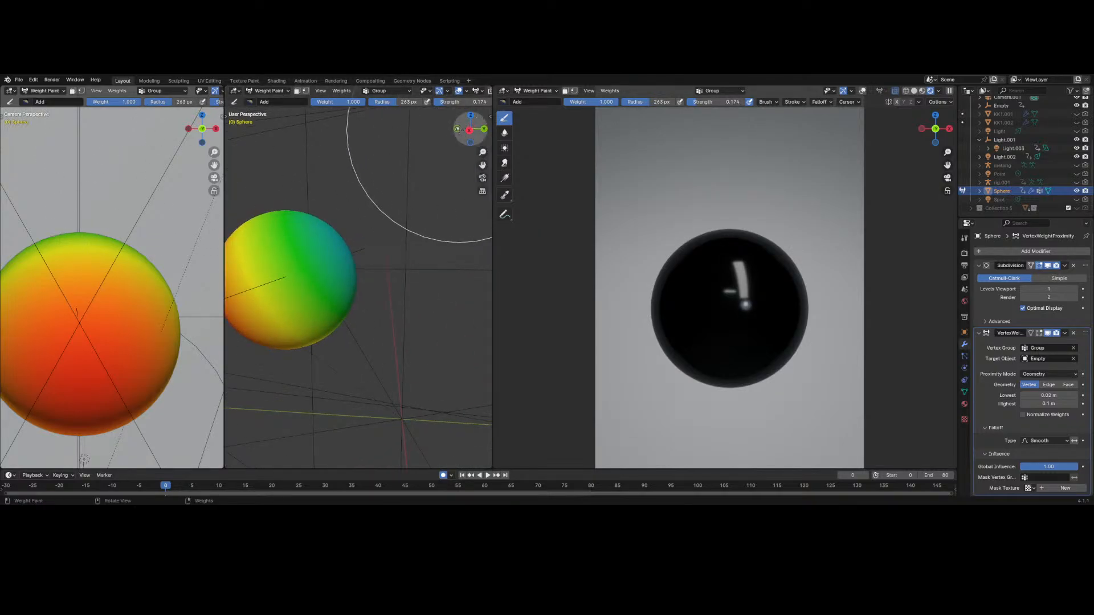
# - Set the proximity modifier's Lowest distance to 0.01 m with the middle viewport in front view
pyautogui.click(458, 129)
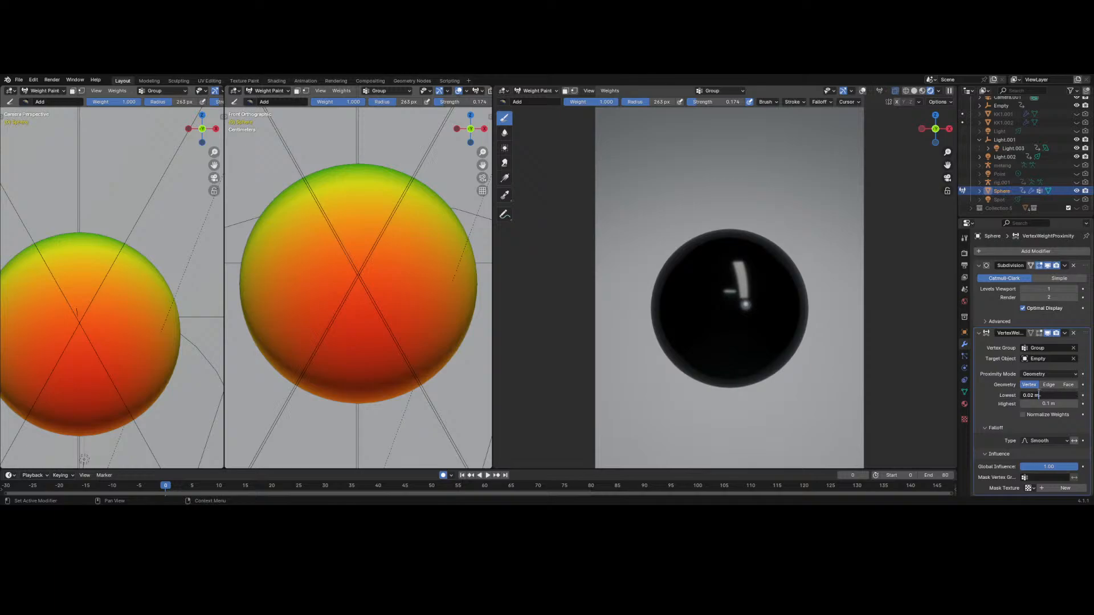
pyautogui.write('1')
pyautogui.press('Return')
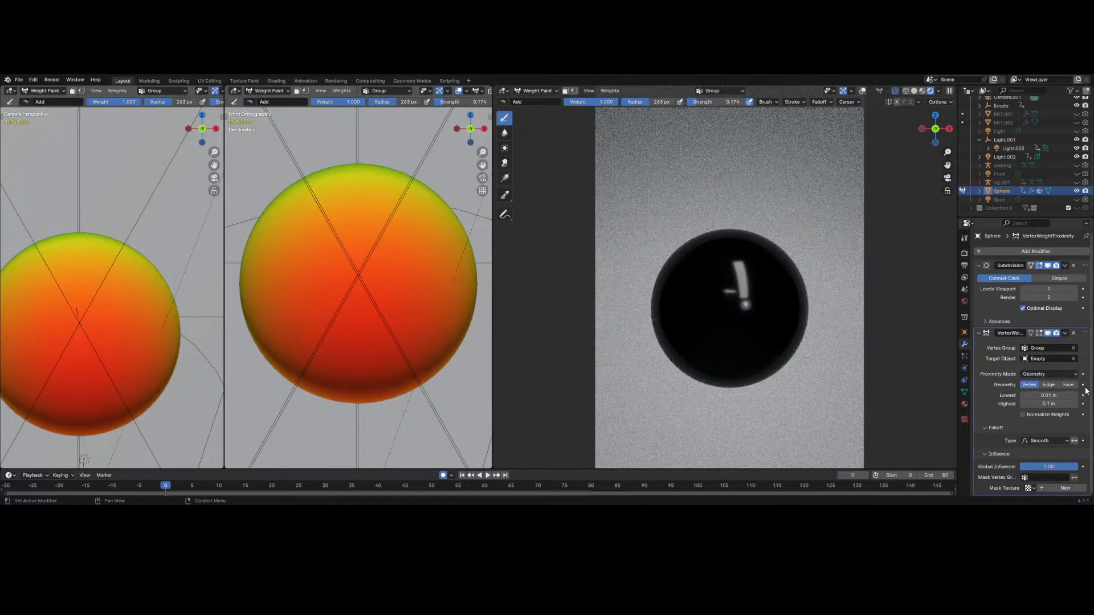
# - Try Normalize Weights on the proximity modifier and turn it off again
pyautogui.click(1023, 414)
pyautogui.click(1048, 403)
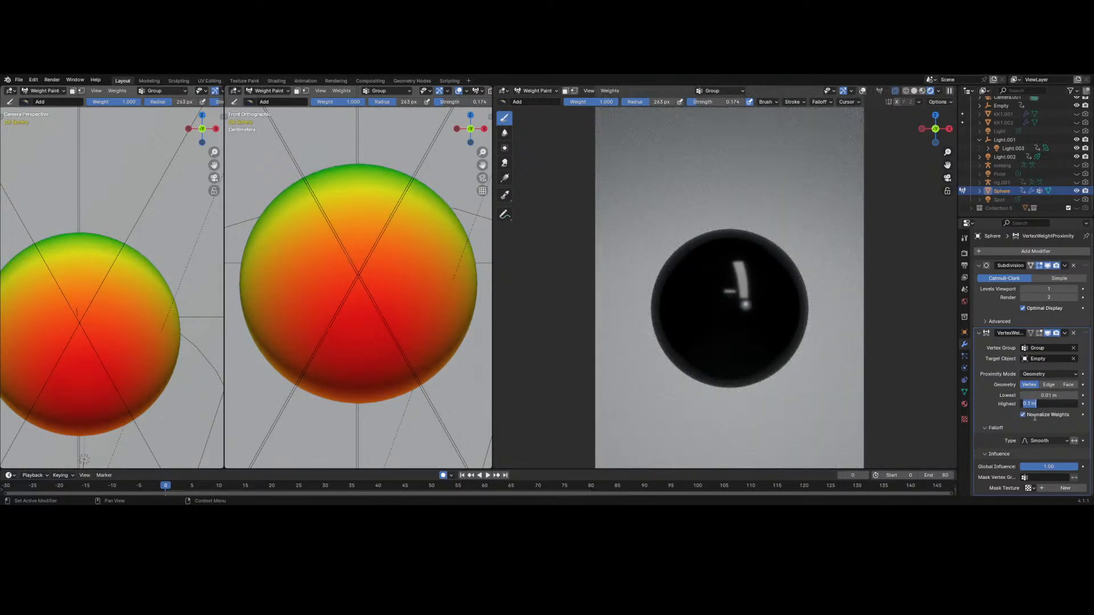
pyautogui.click(1034, 415)
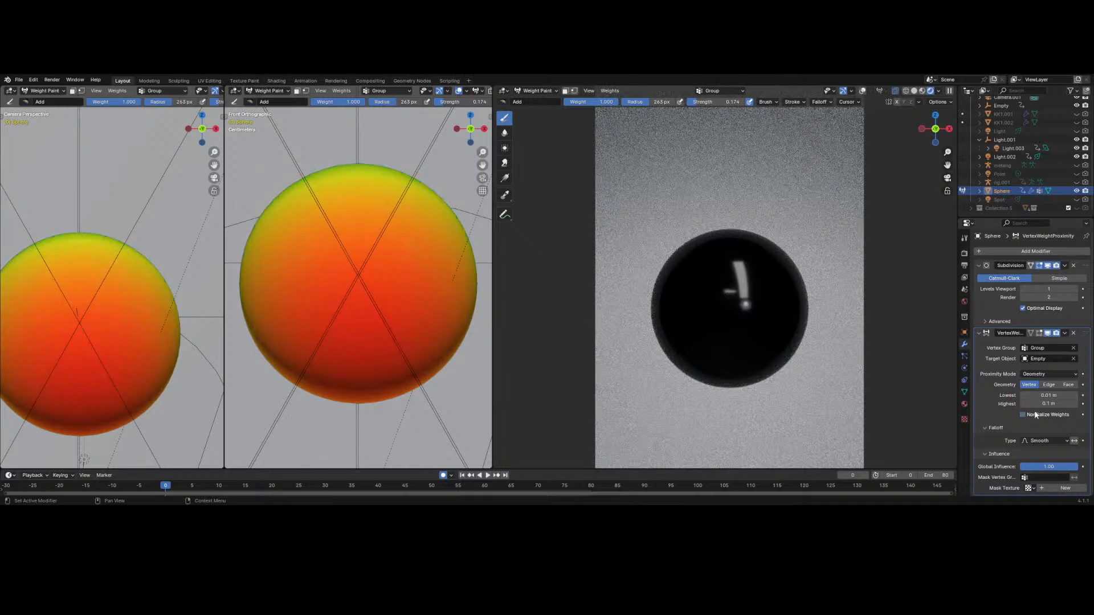
# - Try shorter Highest distances for the proximity modifier, including 0.05 m, and restore 0.1 m
pyautogui.click(1035, 404)
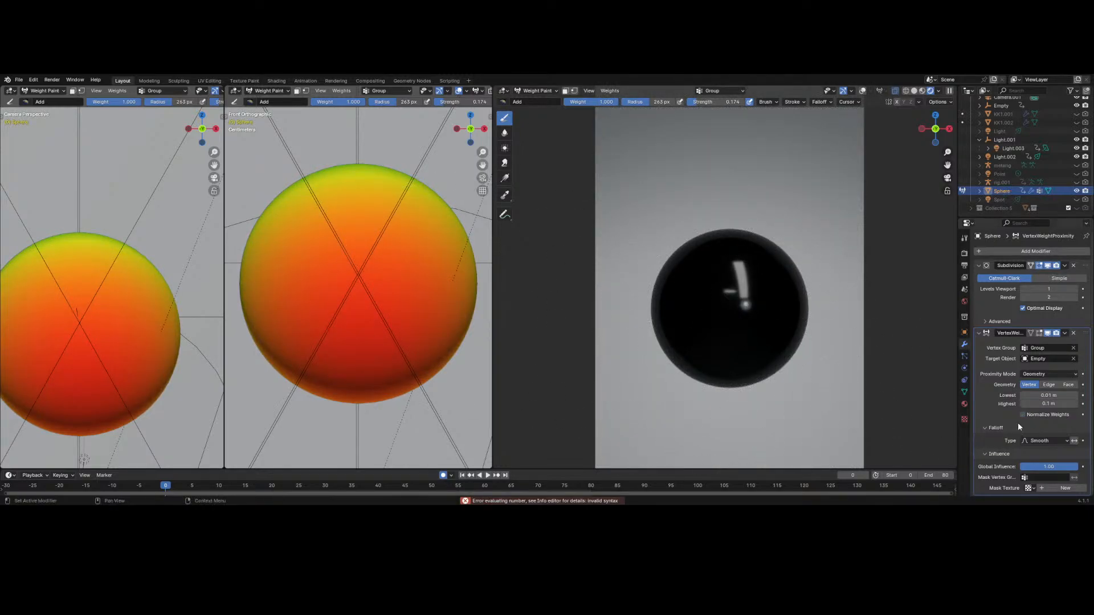
pyautogui.press('Return')
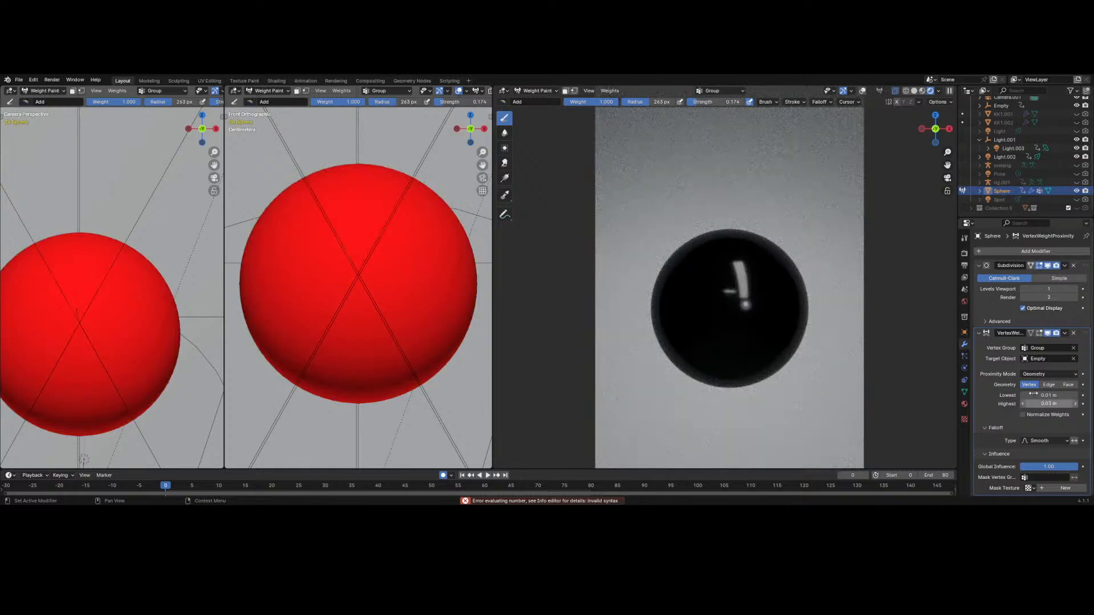
pyautogui.moveTo(322, 270); pyautogui.dragTo(404, 299, button='middle')
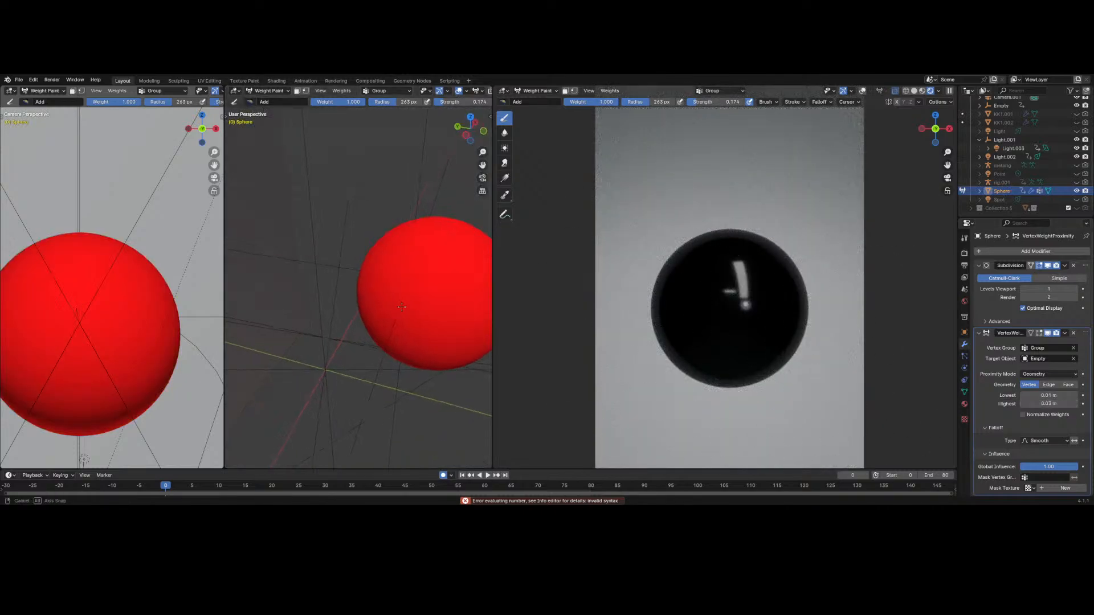
pyautogui.click(1061, 401)
pyautogui.write('.05')
pyautogui.press('Return')
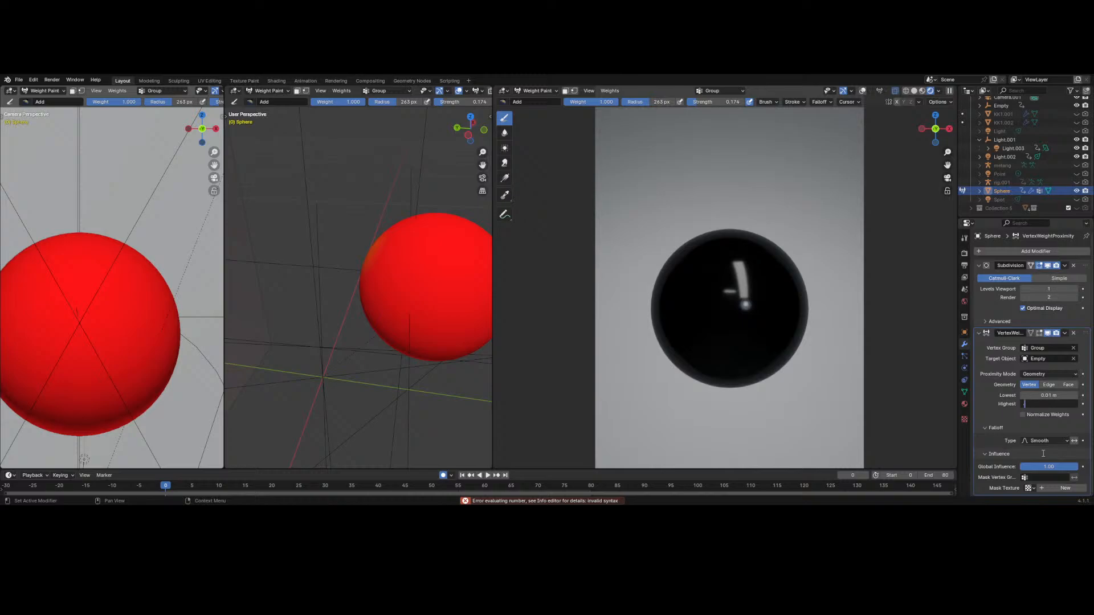
pyautogui.write('.1')
pyautogui.press('Return')
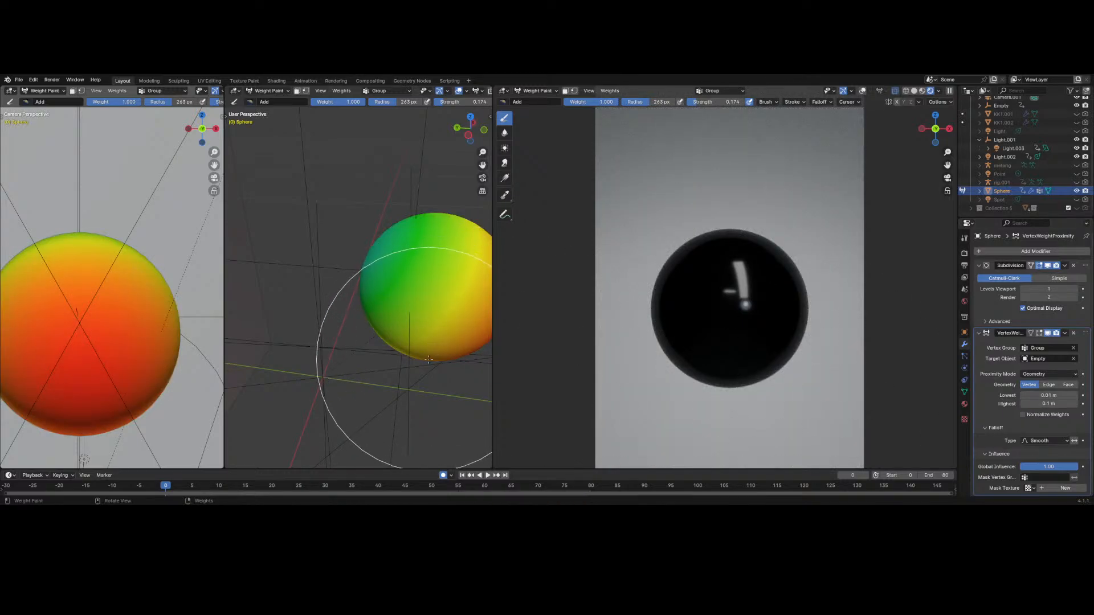
# - Switch to Object Mode in front view and move the empty to the upper left of the sphere
pyautogui.moveTo(428, 365); pyautogui.dragTo(421, 377, button='middle')
pyautogui.click(481, 130)
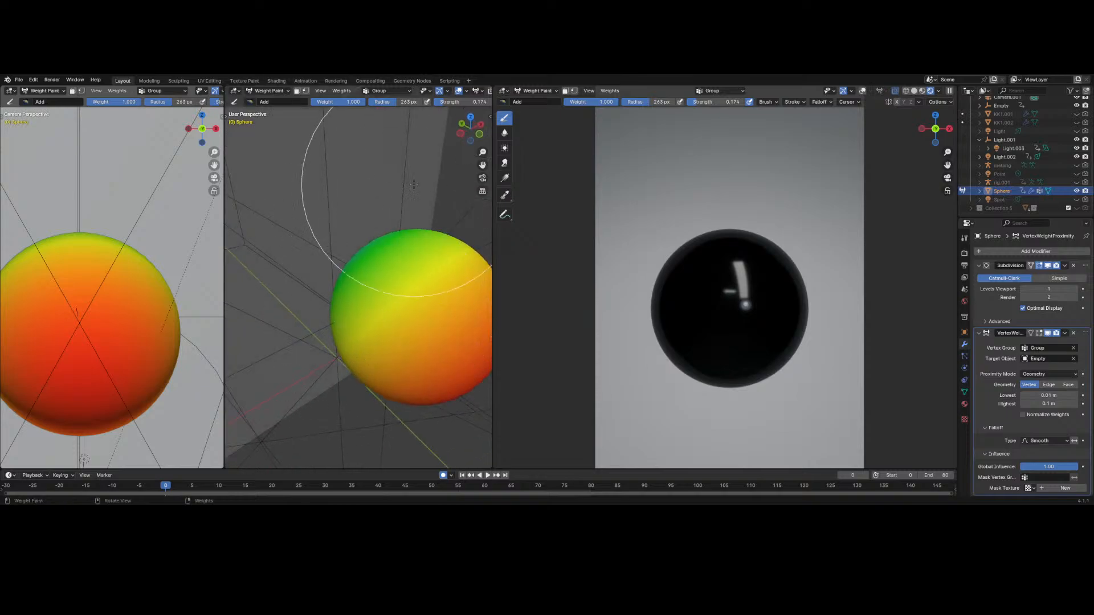
pyautogui.click(268, 90)
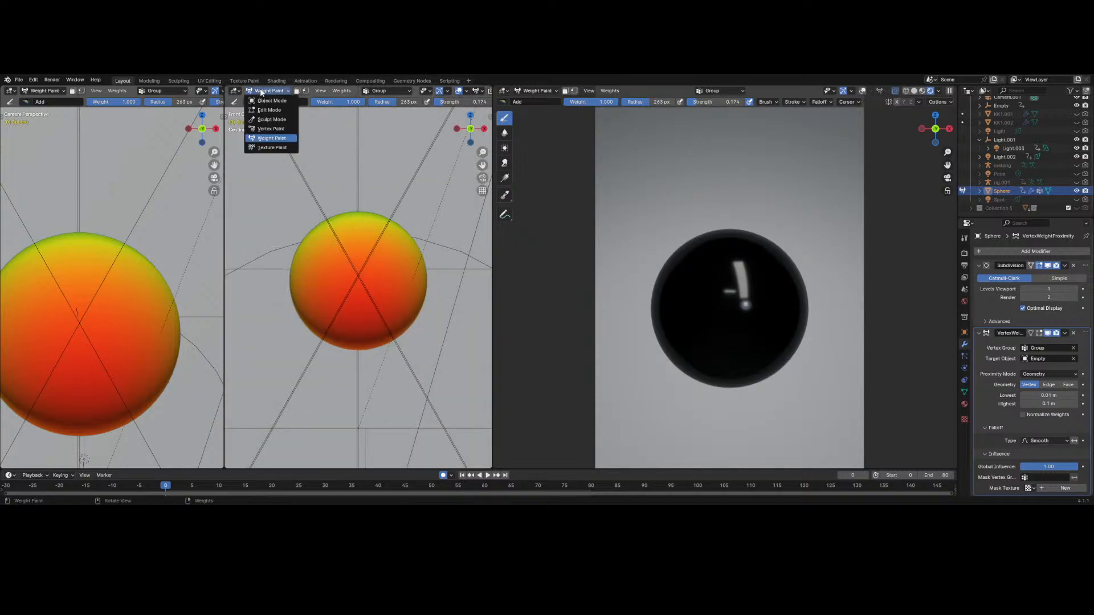
pyautogui.click(265, 106)
pyautogui.click(268, 91)
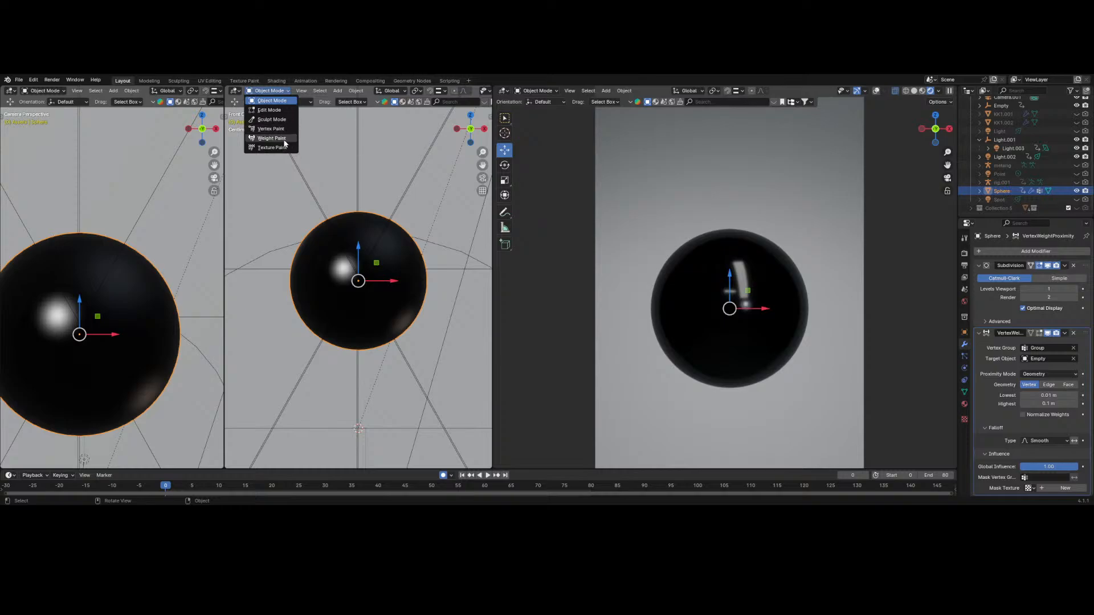
pyautogui.click(462, 272)
pyautogui.press('g')
pyautogui.click(387, 213)
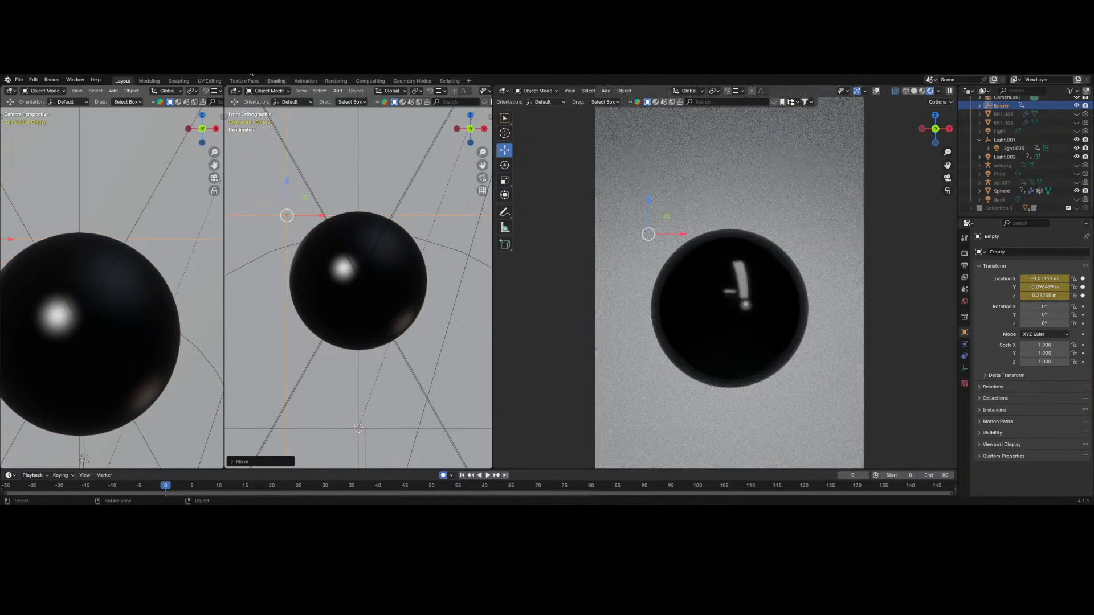
# - Return the sphere to Weight Paint mode and inspect its weight gradient from several angles
pyautogui.click(360, 268)
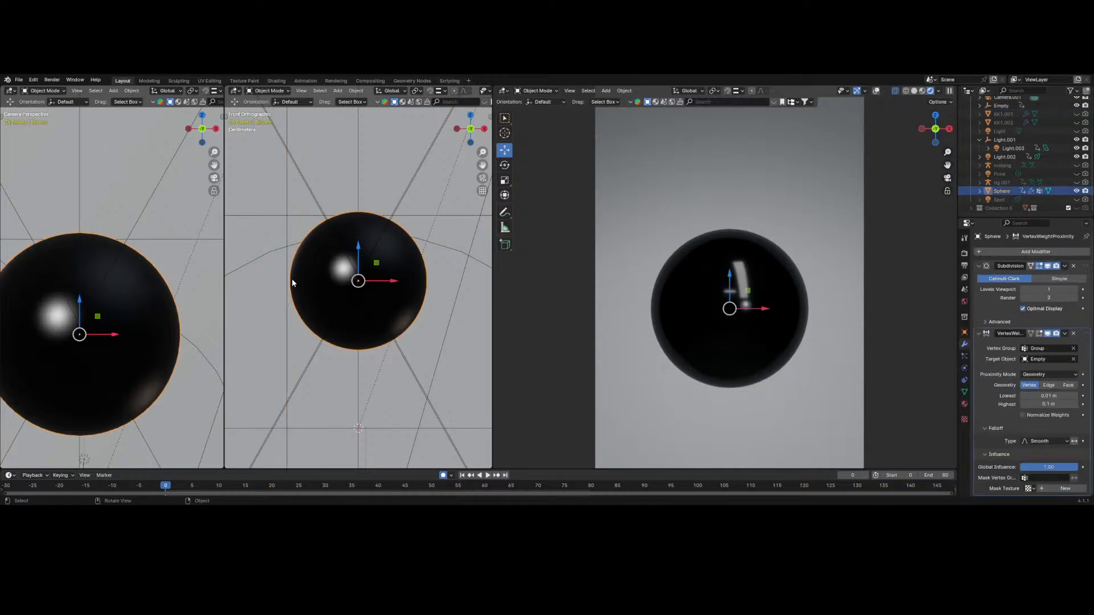
pyautogui.click(268, 91)
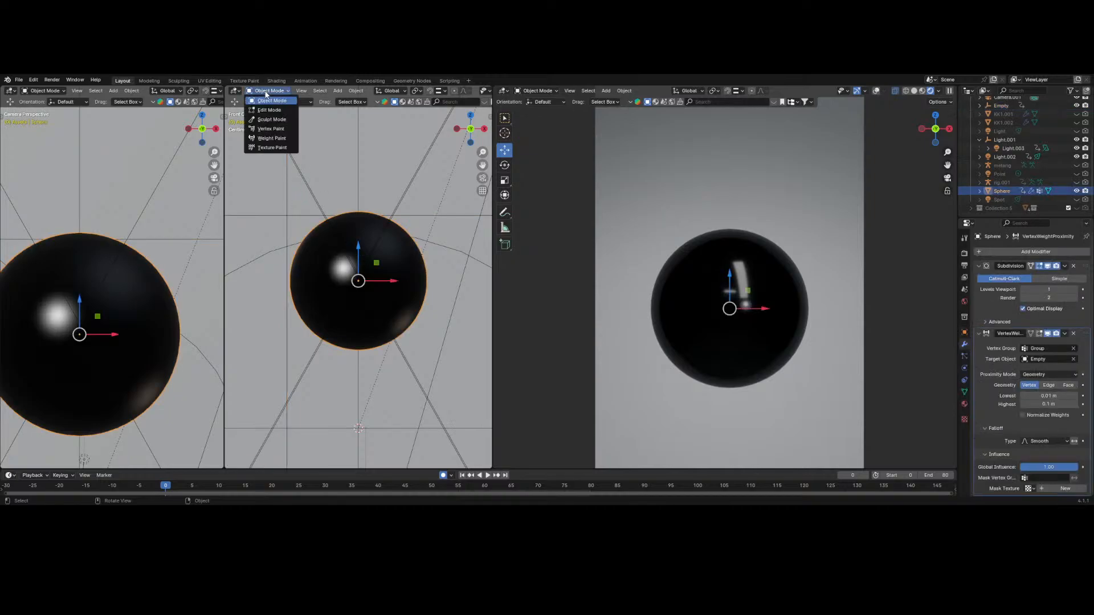
pyautogui.click(271, 138)
pyautogui.moveTo(273, 155)
pyautogui.mouseDown(button='middle')
pyautogui.moveTo(343, 276)
pyautogui.moveTo(328, 283)
pyautogui.mouseUp(button='middle')
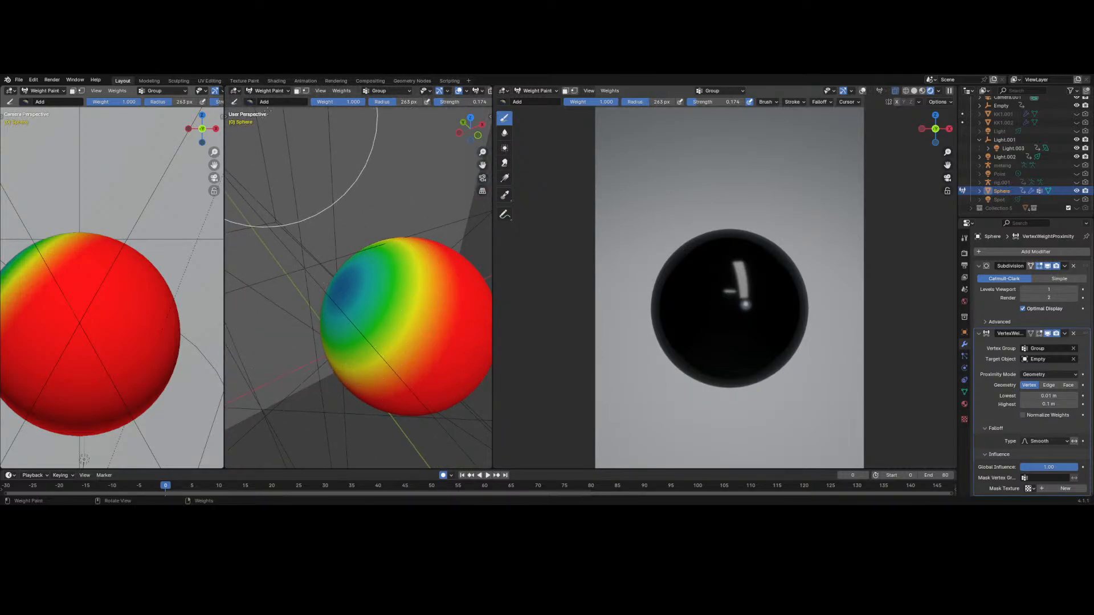
pyautogui.click(275, 92)
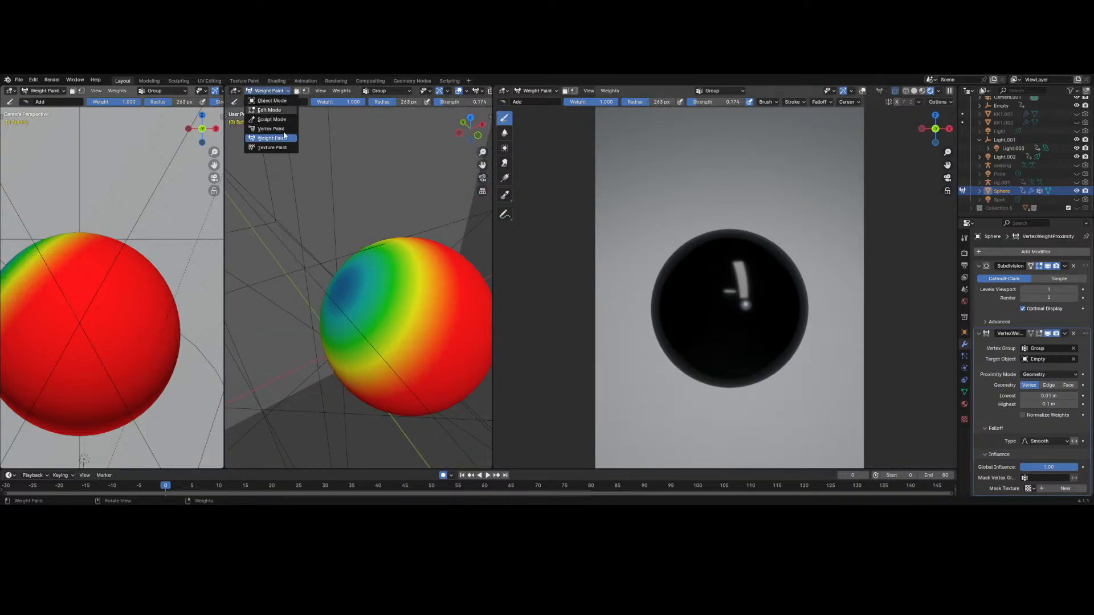
pyautogui.moveTo(342, 354)
pyautogui.mouseDown(button='middle')
pyautogui.moveTo(360, 359)
pyautogui.moveTo(453, 333)
pyautogui.moveTo(456, 251)
pyautogui.mouseUp(button='middle')
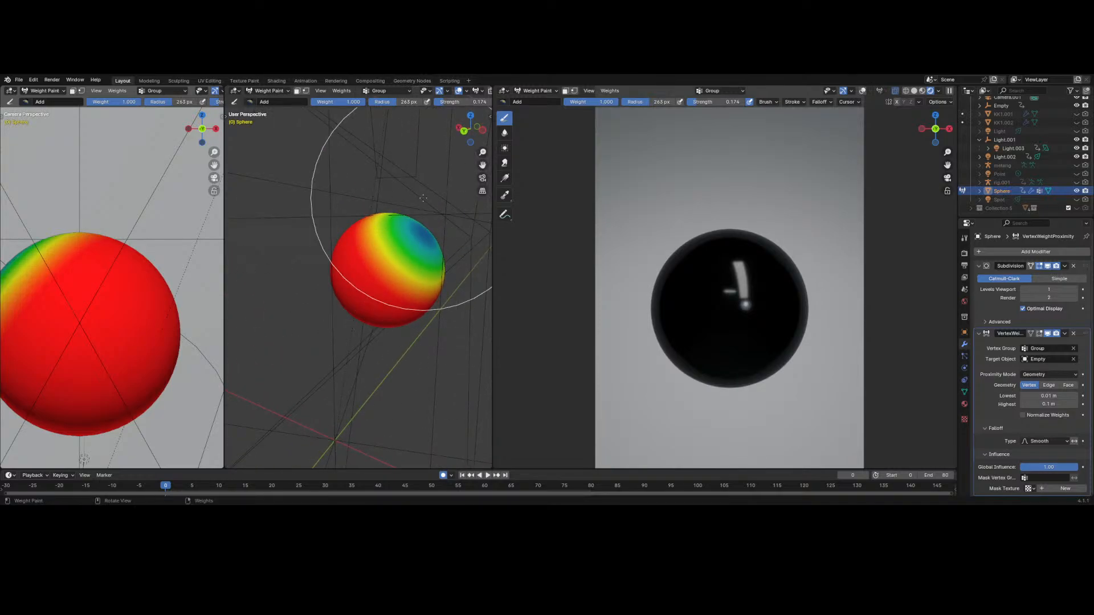
pyautogui.click(274, 93)
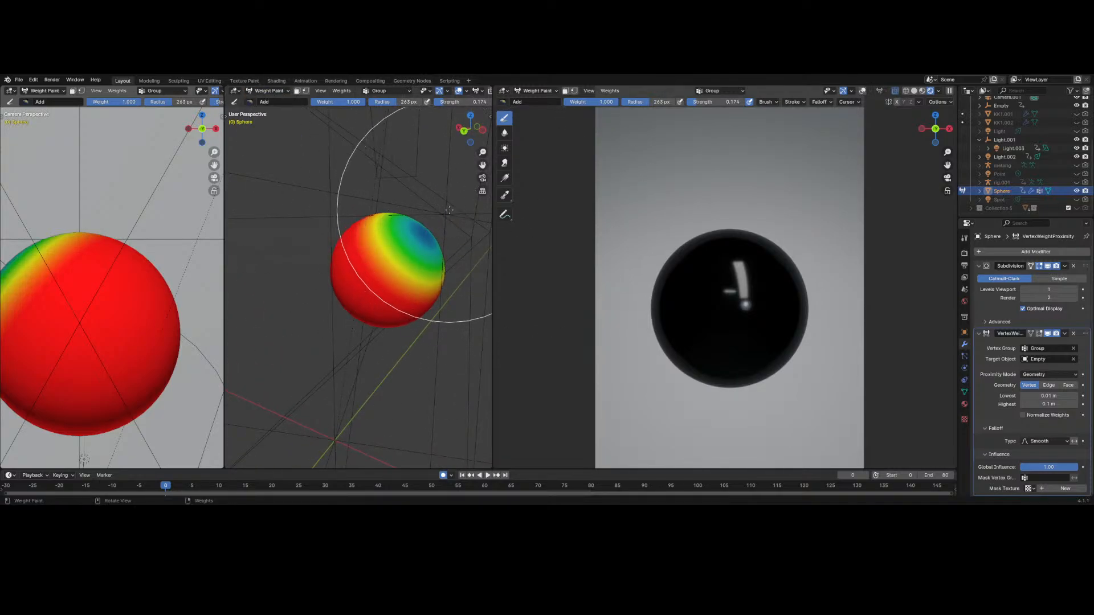
# - Hide the Extras overlay in the middle viewport so only the sphere and guides are drawn
pyautogui.scroll(-5, 473, 103)
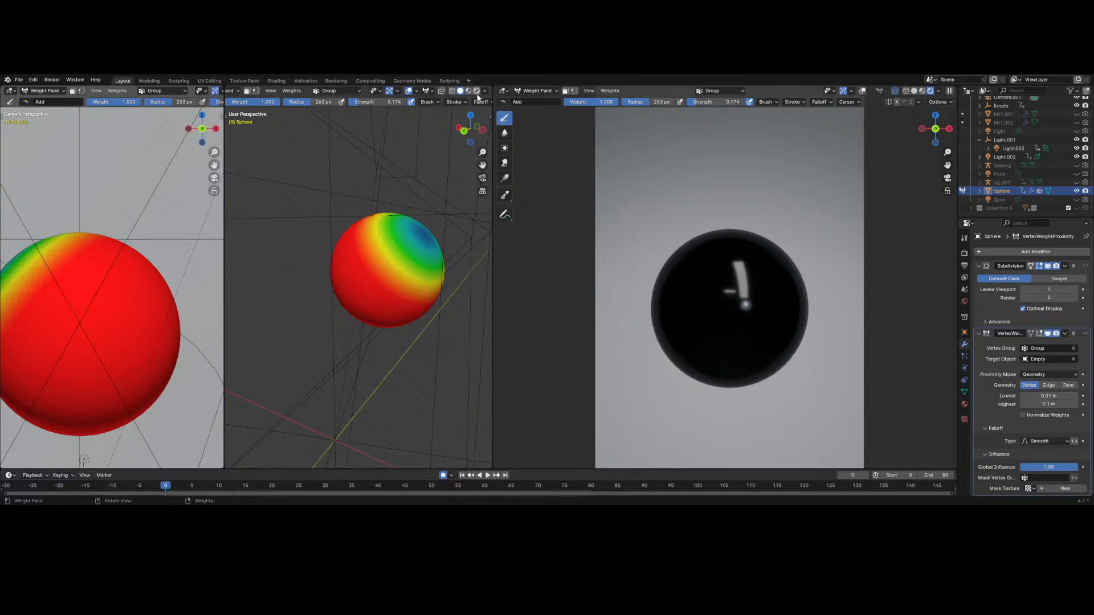
pyautogui.click(481, 92)
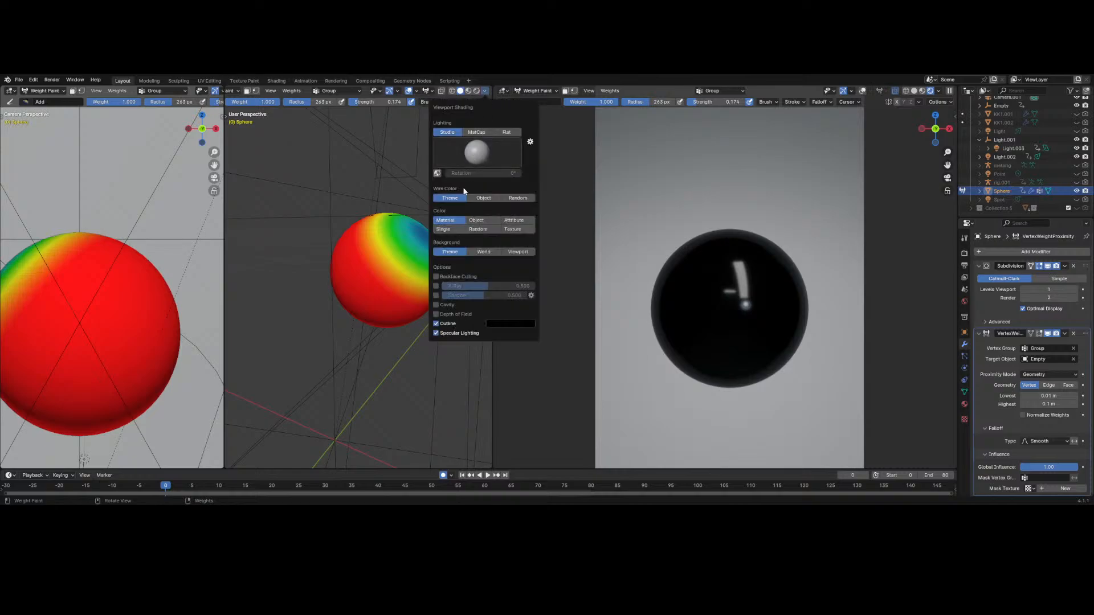
pyautogui.click(416, 91)
pyautogui.moveTo(399, 165); pyautogui.dragTo(455, 109, button='middle')
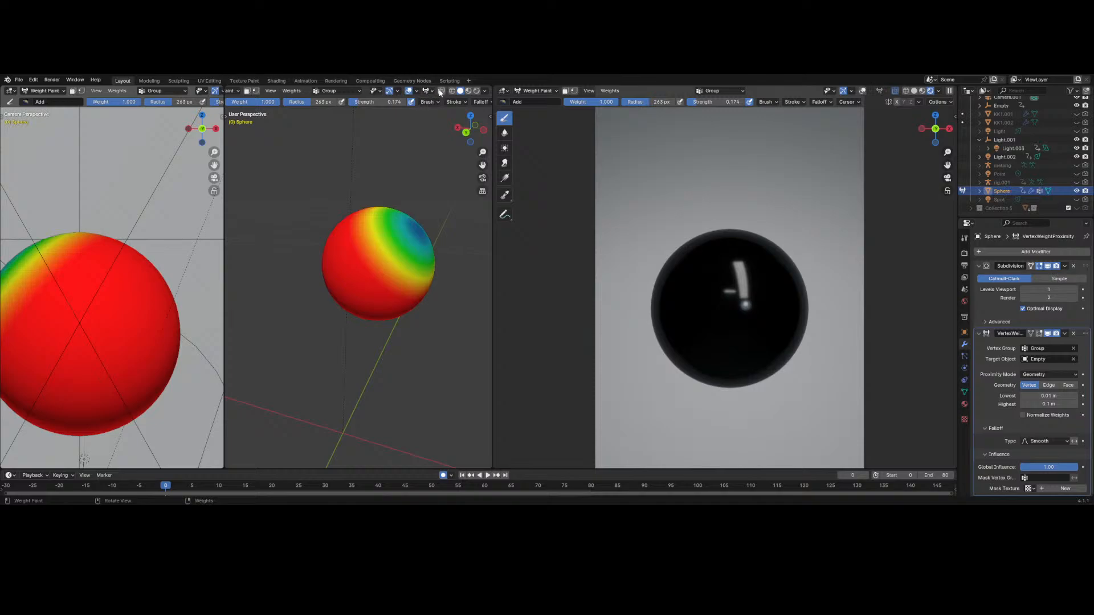
pyautogui.click(416, 91)
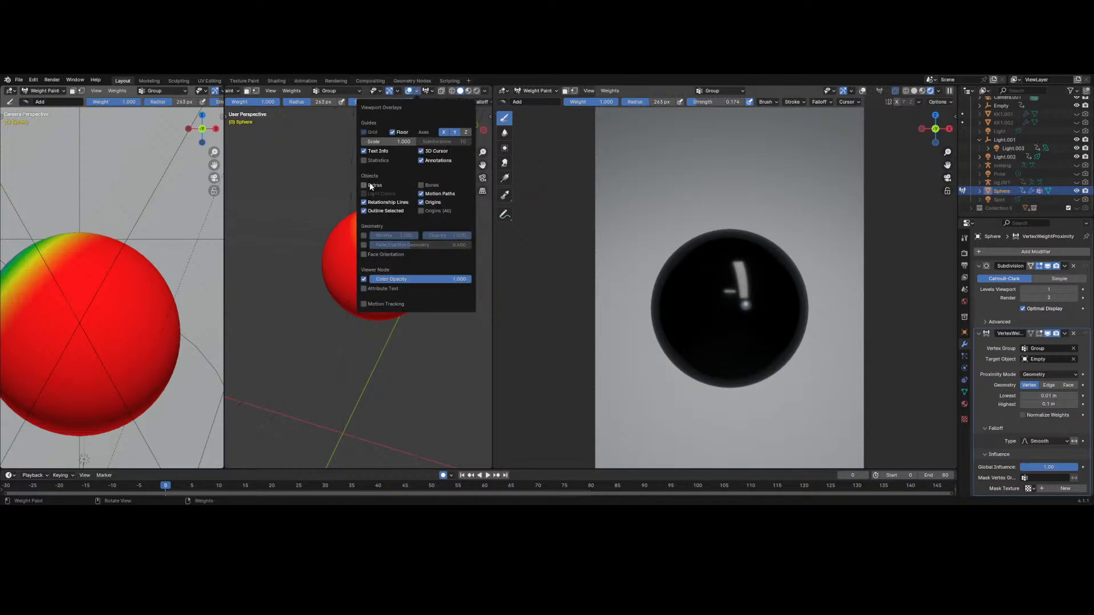
# - Examine the sphere's proximity weight gradient from several angles and distances
pyautogui.moveTo(330, 225)
pyautogui.mouseDown(button='middle')
pyautogui.moveTo(388, 214)
pyautogui.moveTo(373, 215)
pyautogui.mouseUp(button='middle')
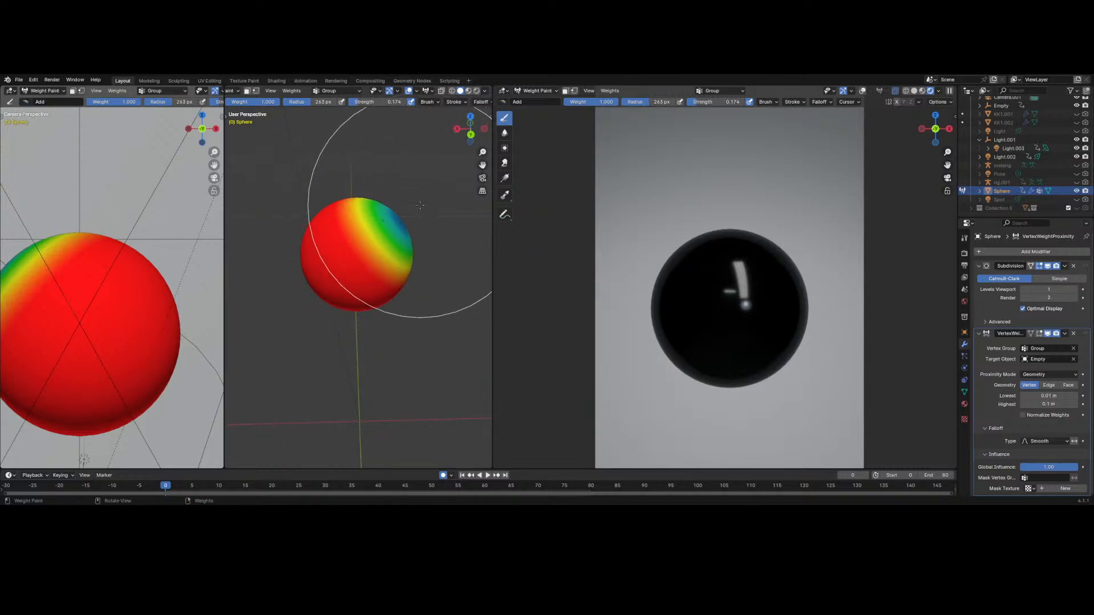
pyautogui.moveTo(393, 217)
pyautogui.mouseDown(button='middle')
pyautogui.moveTo(380, 237)
pyautogui.moveTo(393, 234)
pyautogui.mouseUp(button='middle')
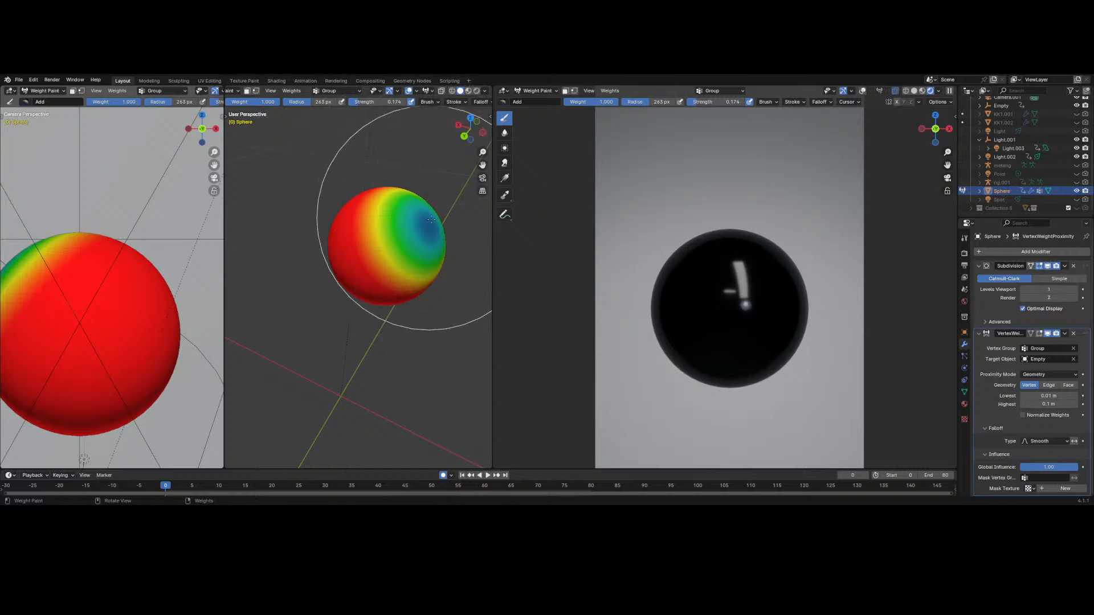
pyautogui.moveTo(412, 230); pyautogui.dragTo(354, 213, button='middle')
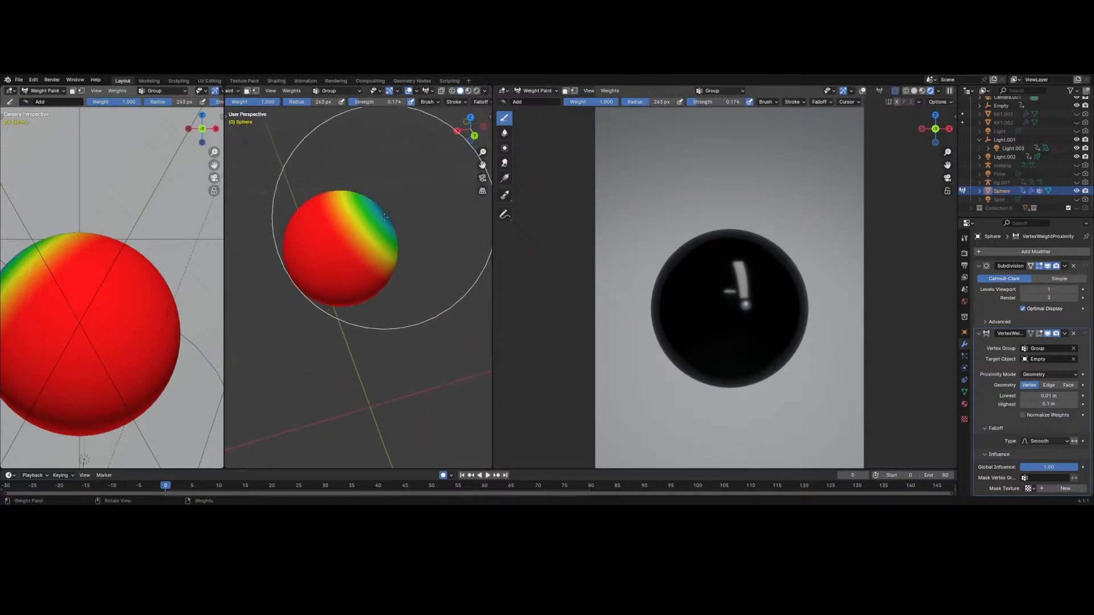
pyautogui.scroll(3, 374, 267)
pyautogui.scroll(-4, 376, 251)
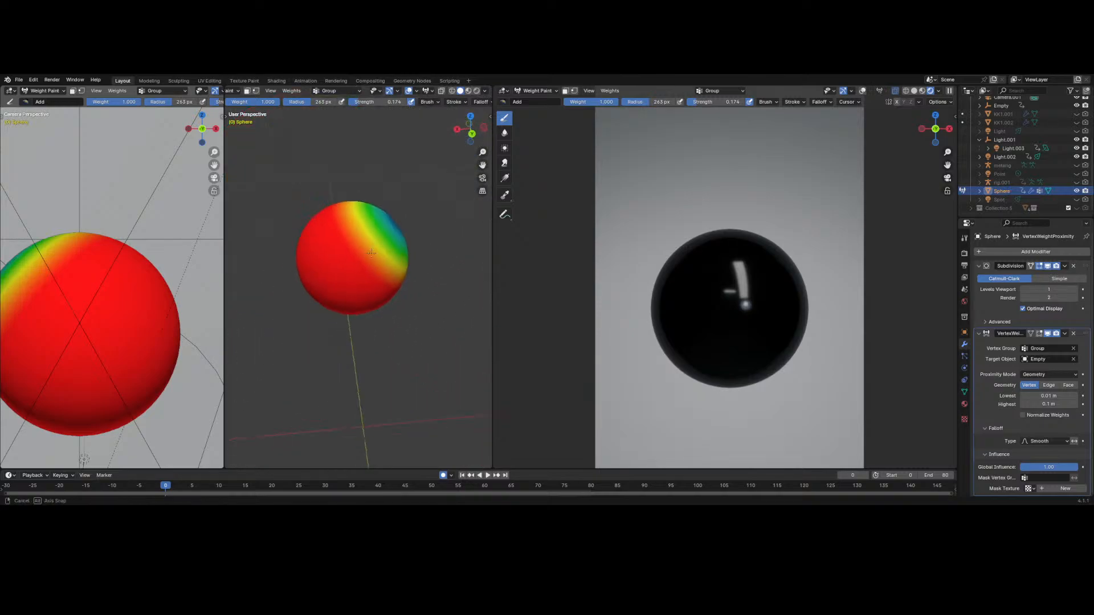
pyautogui.scroll(4, 393, 245)
pyautogui.moveTo(397, 244); pyautogui.dragTo(378, 293, button='middle')
pyautogui.scroll(-4, 344, 259)
pyautogui.scroll(4, 367, 284)
pyautogui.scroll(-4, 366, 283)
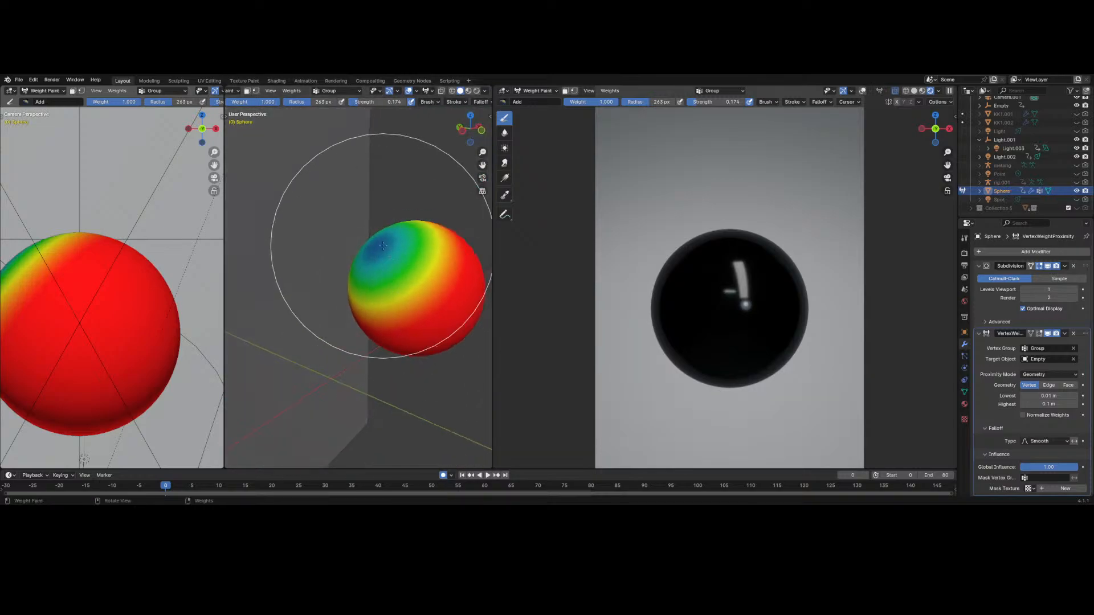
pyautogui.scroll(3, 239, 92)
# - Return the sphere to Object Mode and show it in front orthographic view
pyautogui.click(267, 91)
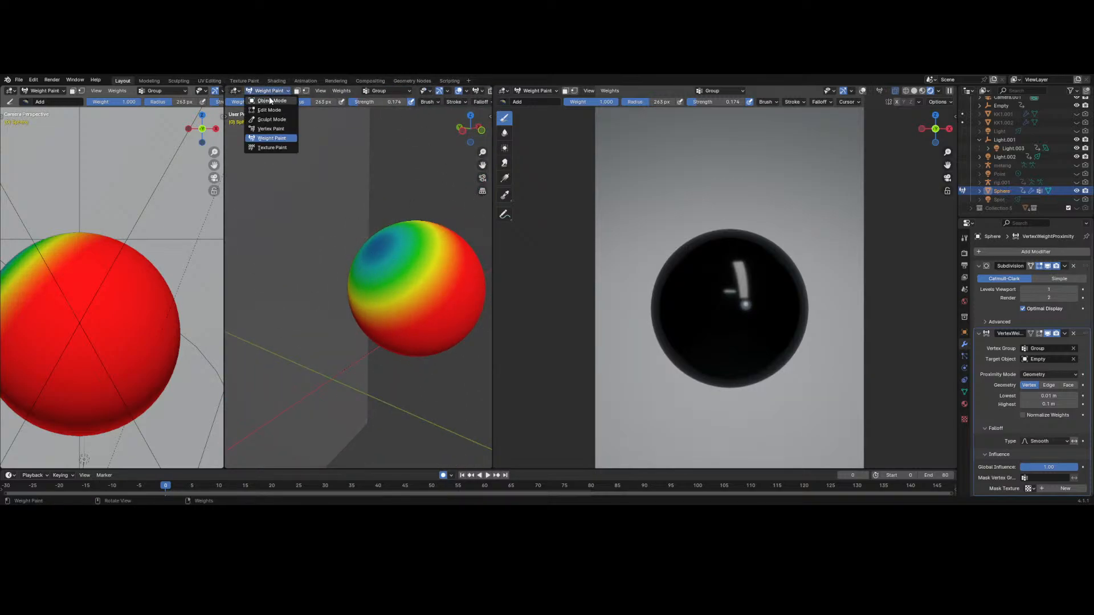
pyautogui.click(271, 101)
pyautogui.moveTo(281, 195); pyautogui.dragTo(307, 190, button='middle')
pyautogui.click(477, 131)
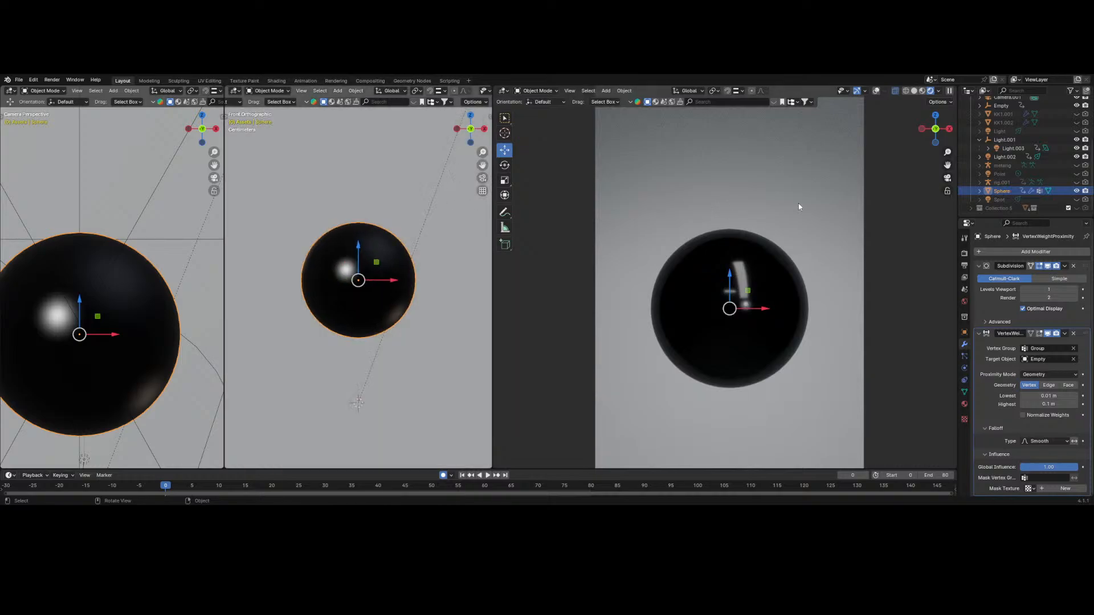
# - Select the Empty and move it in front view to the sphere's centre, about X 0 m and Z 0.144 m
pyautogui.scroll(-3, 454, 92)
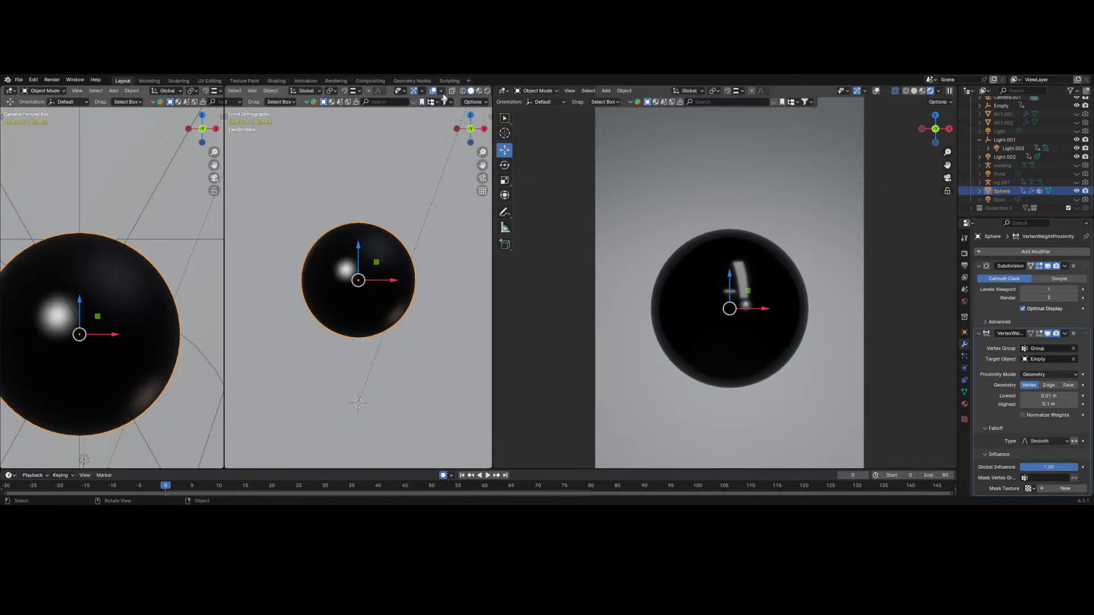
pyautogui.click(442, 91)
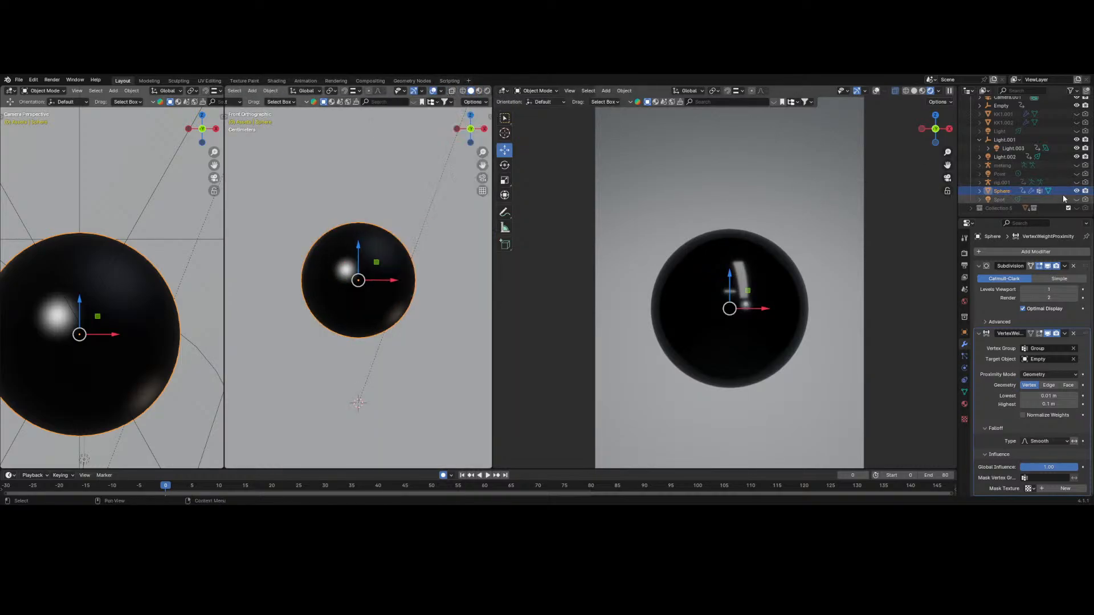
pyautogui.scroll(3, 1006, 164)
pyautogui.click(1001, 170)
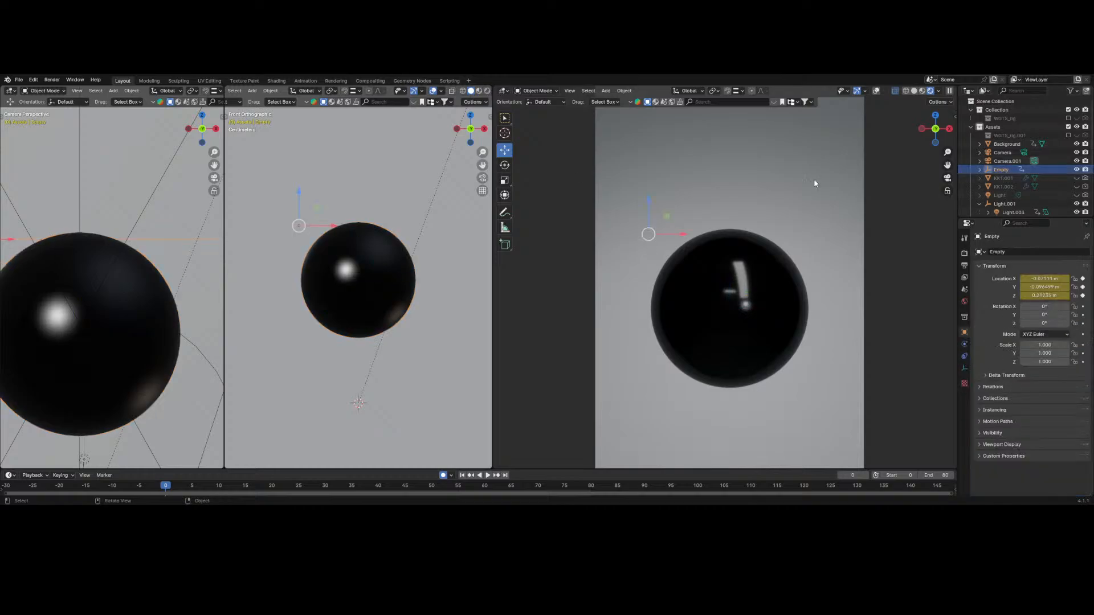
pyautogui.press('g')
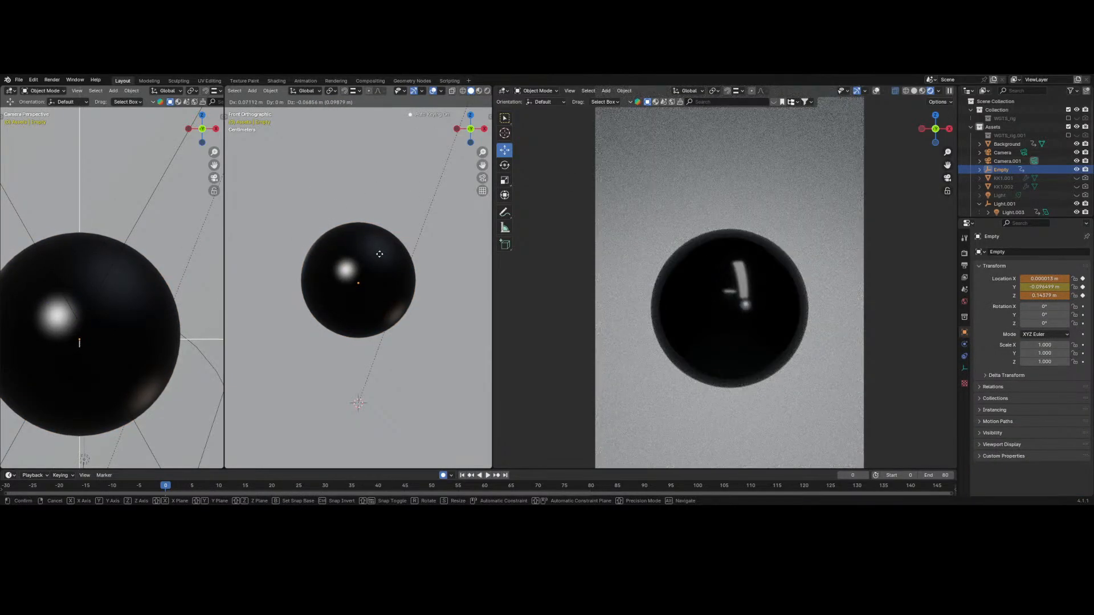
pyautogui.click(381, 258)
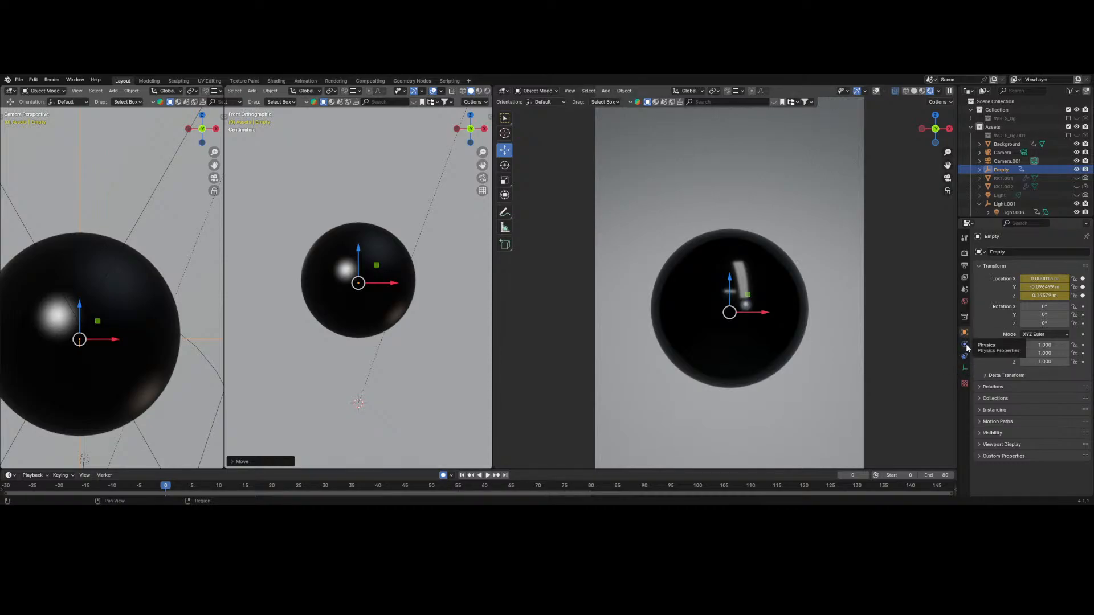
# - Select the sphere and collapse its Vertex Weight Proximity and Subdivision modifiers
pyautogui.scroll(5, 433, 277)
pyautogui.scroll(-2, 392, 265)
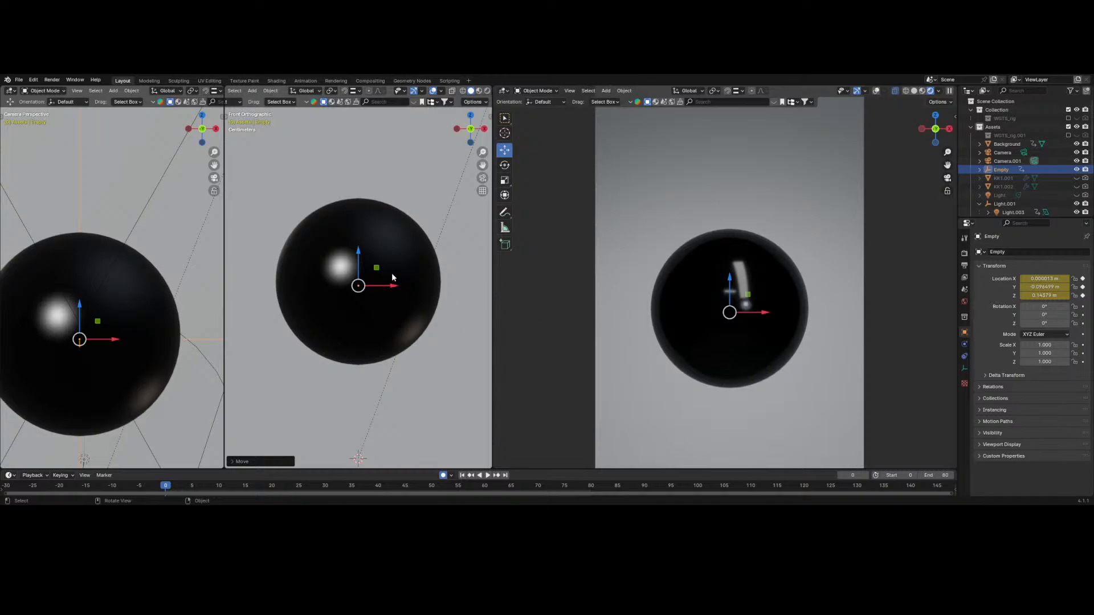
pyautogui.click(392, 277)
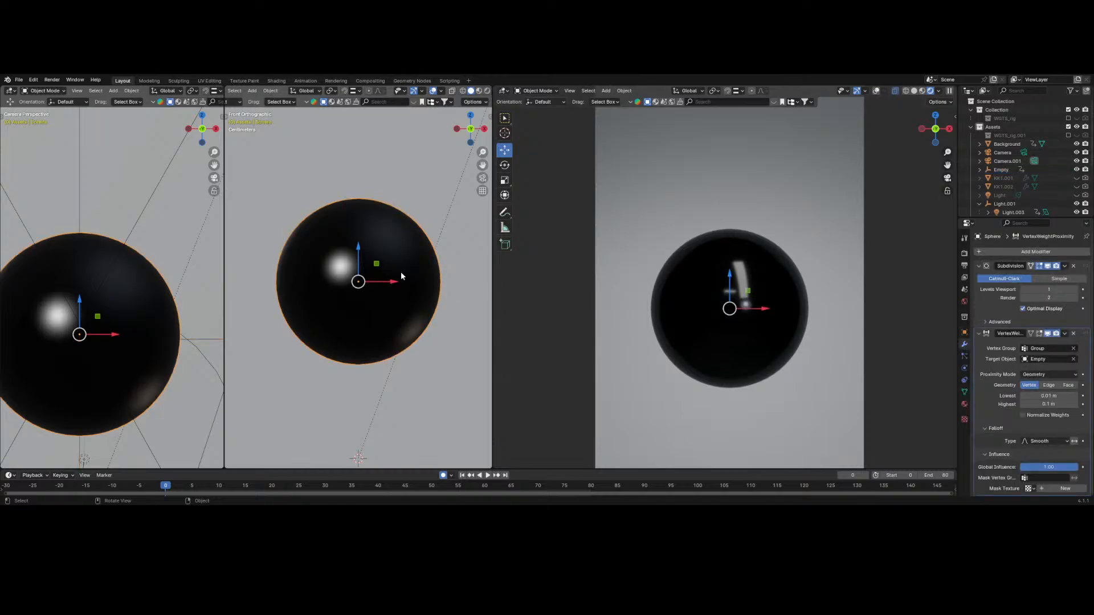
pyautogui.click(979, 334)
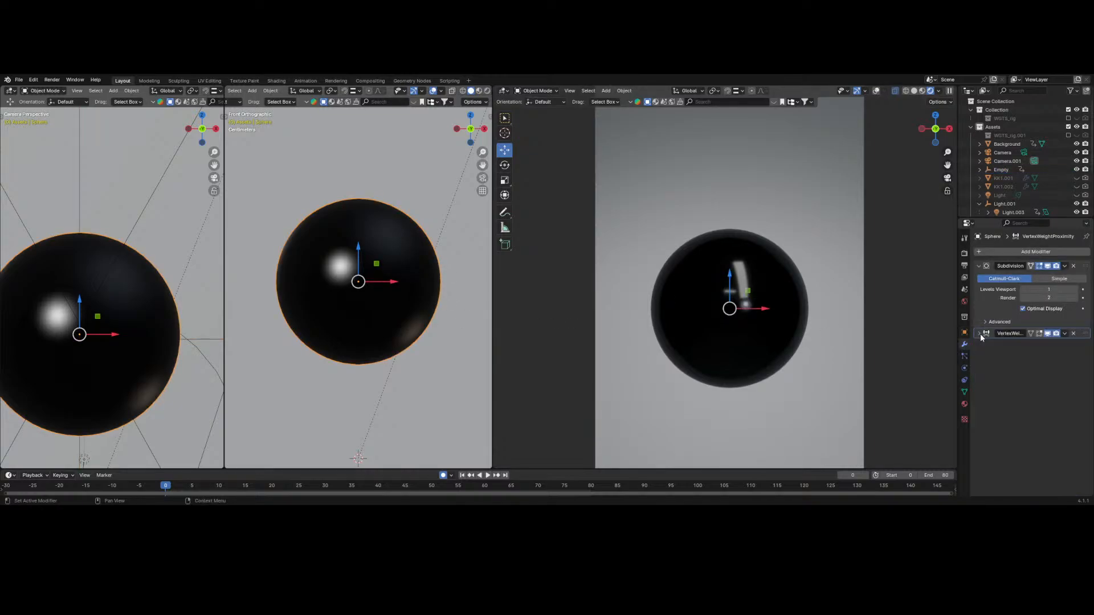
pyautogui.click(979, 266)
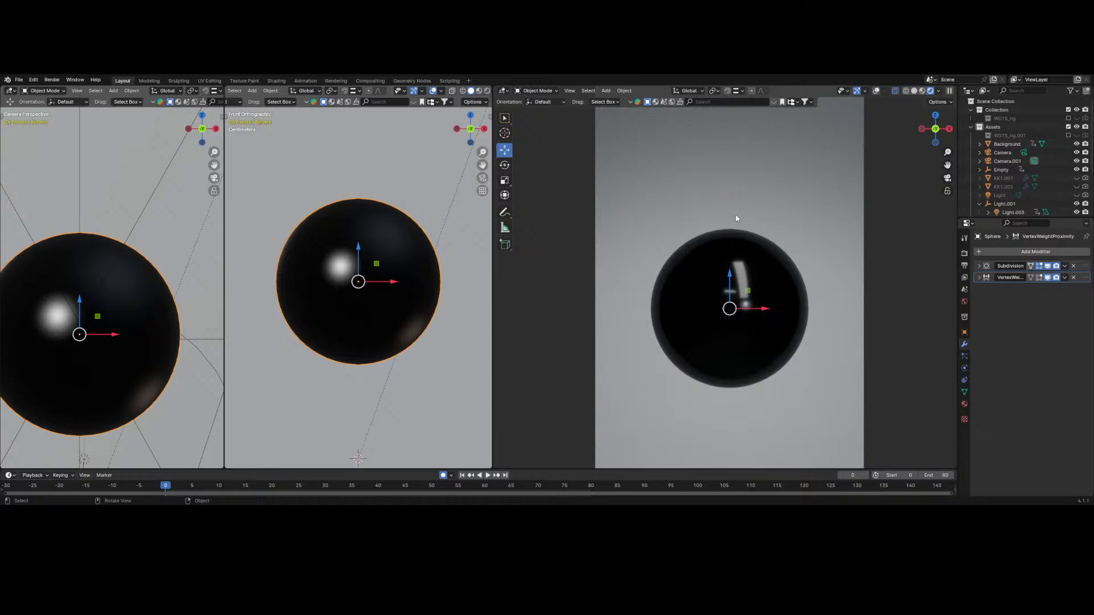
# - Replace the camera viewport with a widened Geometry Node Editor and create a new node group on the sphere
pyautogui.scroll(2, 317, 290)
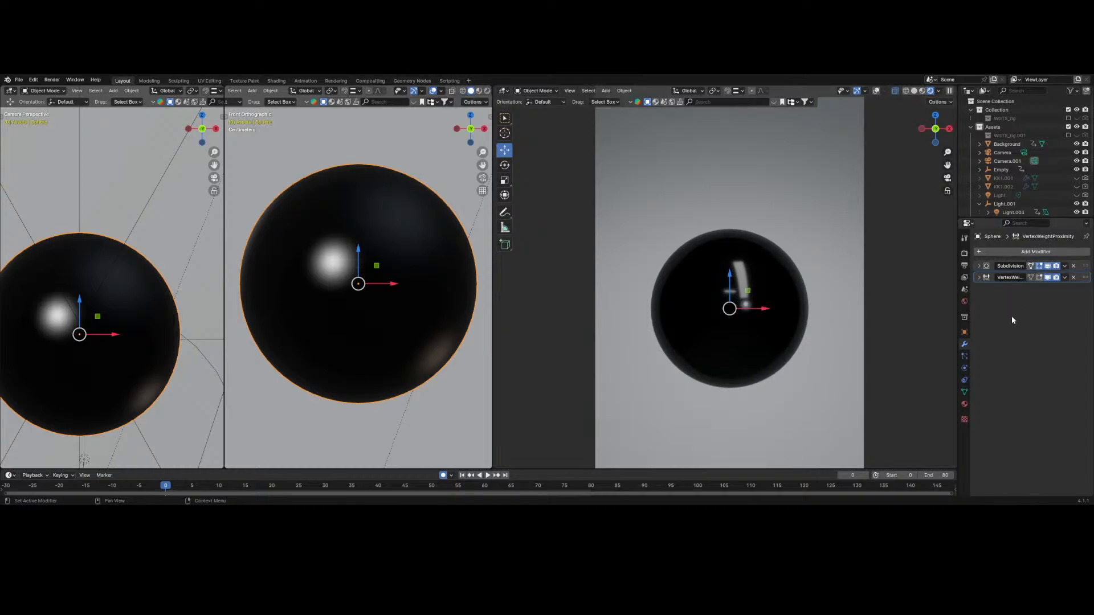
pyautogui.click(994, 252)
pyautogui.click(14, 90)
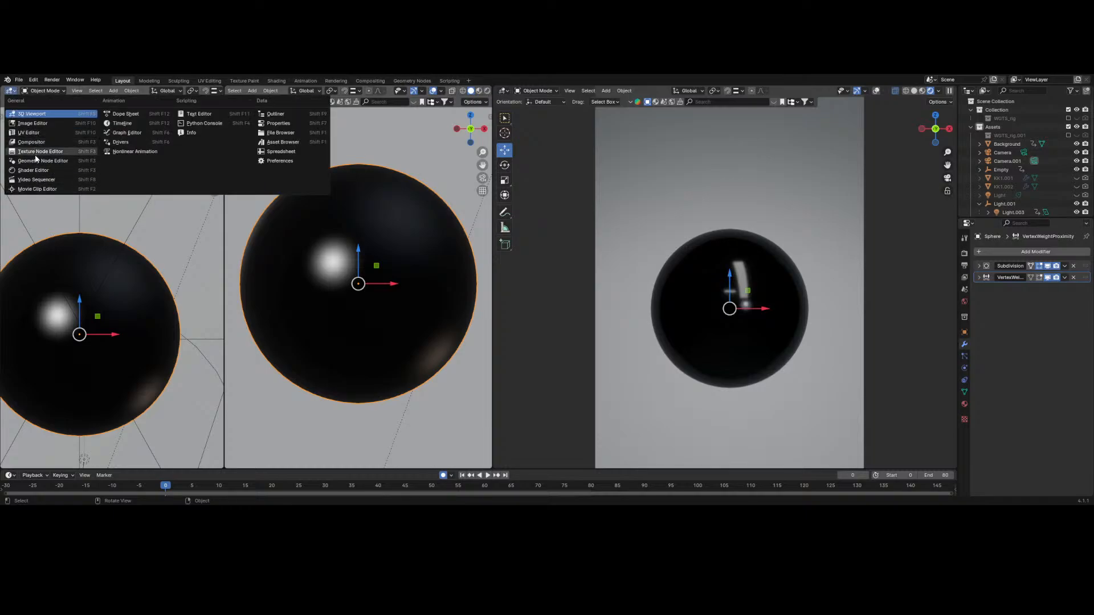
pyautogui.click(35, 164)
pyautogui.click(179, 94)
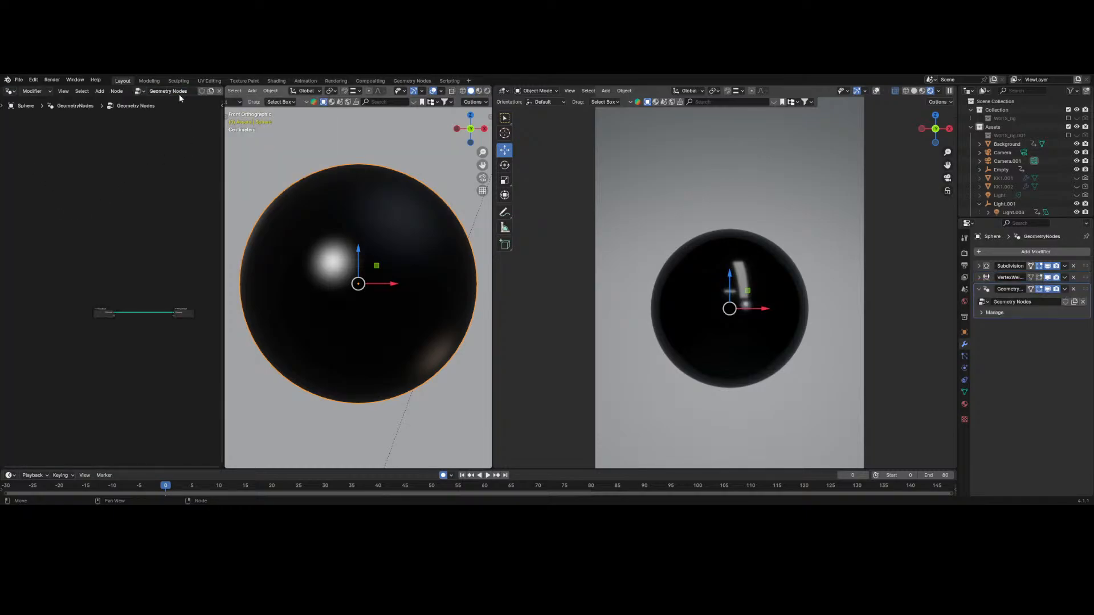
pyautogui.moveTo(225, 217); pyautogui.dragTo(382, 216)
pyautogui.scroll(5, 205, 225)
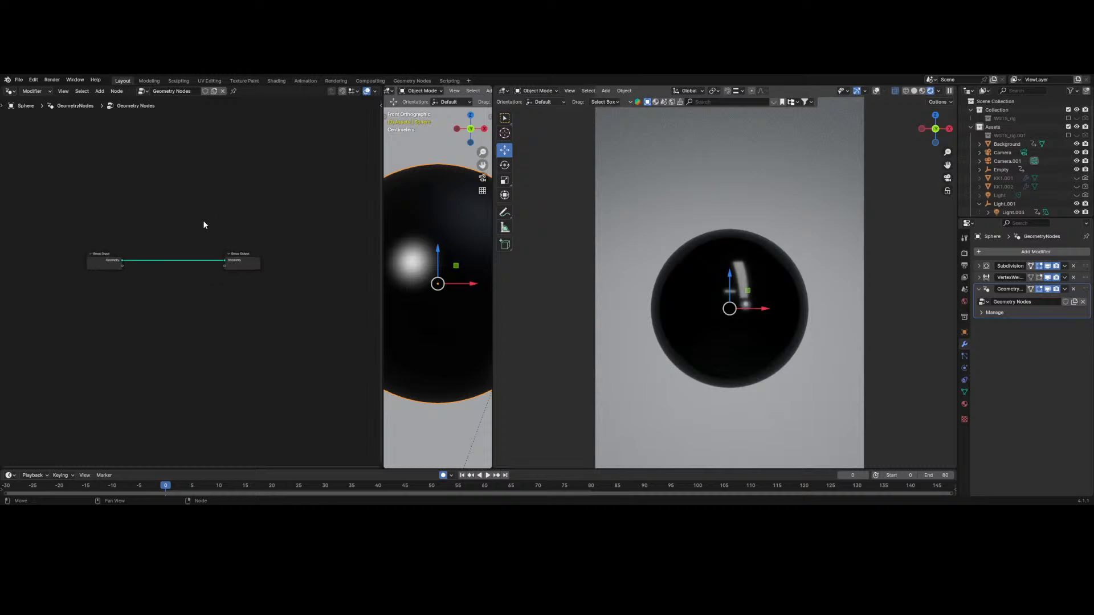
# - Insert a Capture Attribute node on the link between Group Input and Group Output
pyautogui.rightClick(187, 323)
pyautogui.moveTo(187, 324)
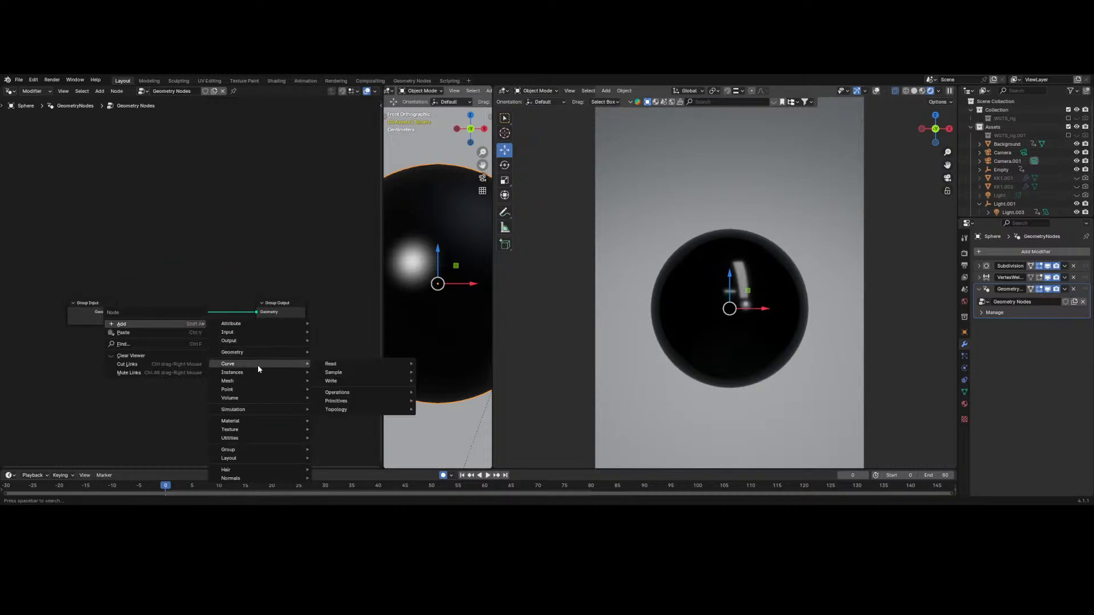
pyautogui.moveTo(258, 372)
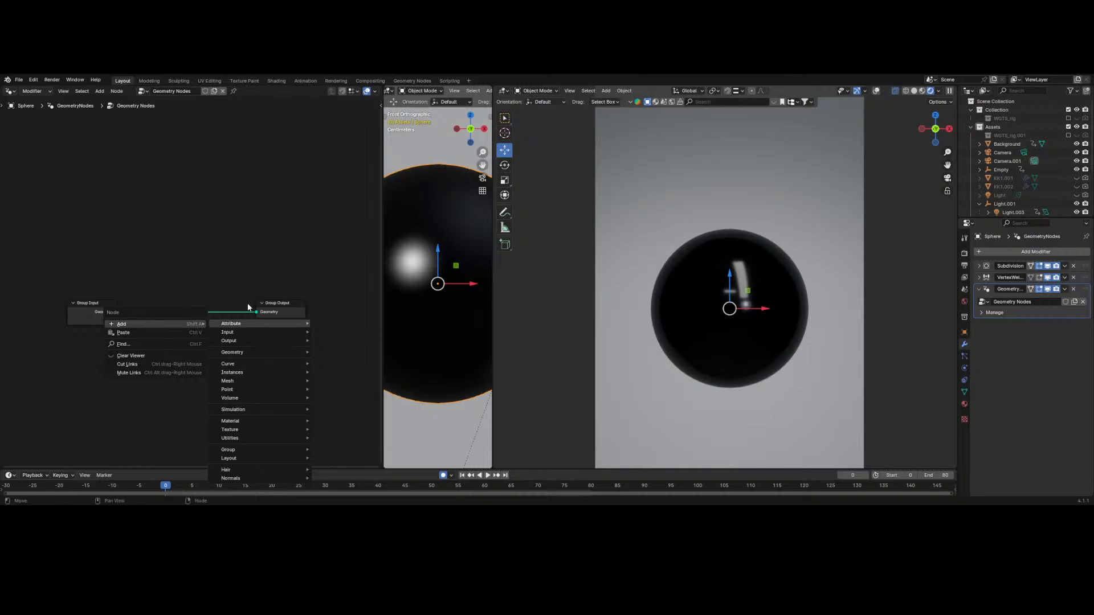
pyautogui.moveTo(249, 324)
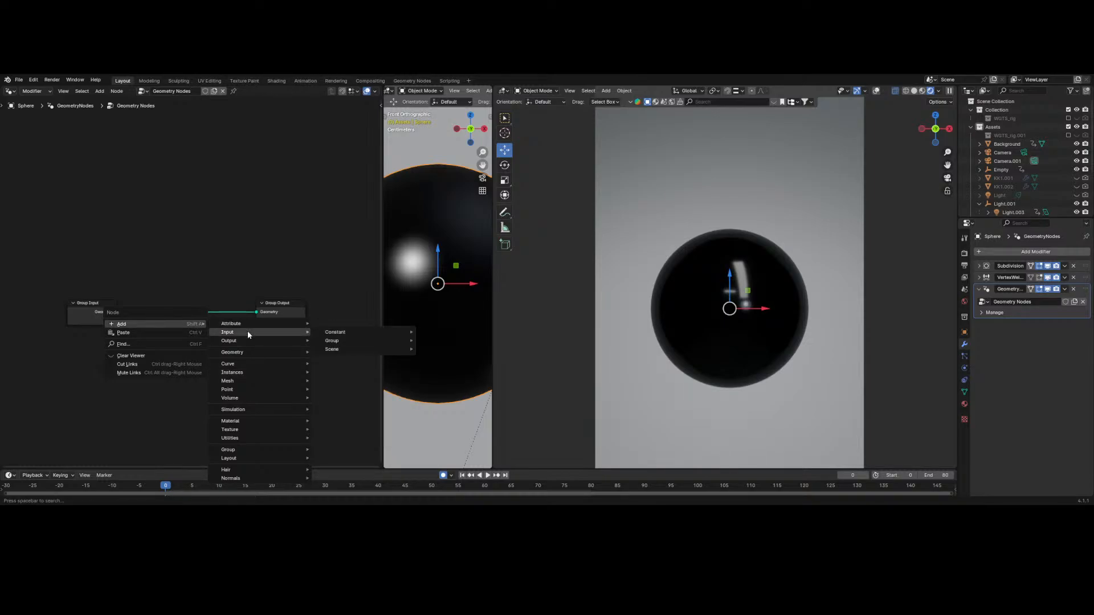
pyautogui.moveTo(303, 353)
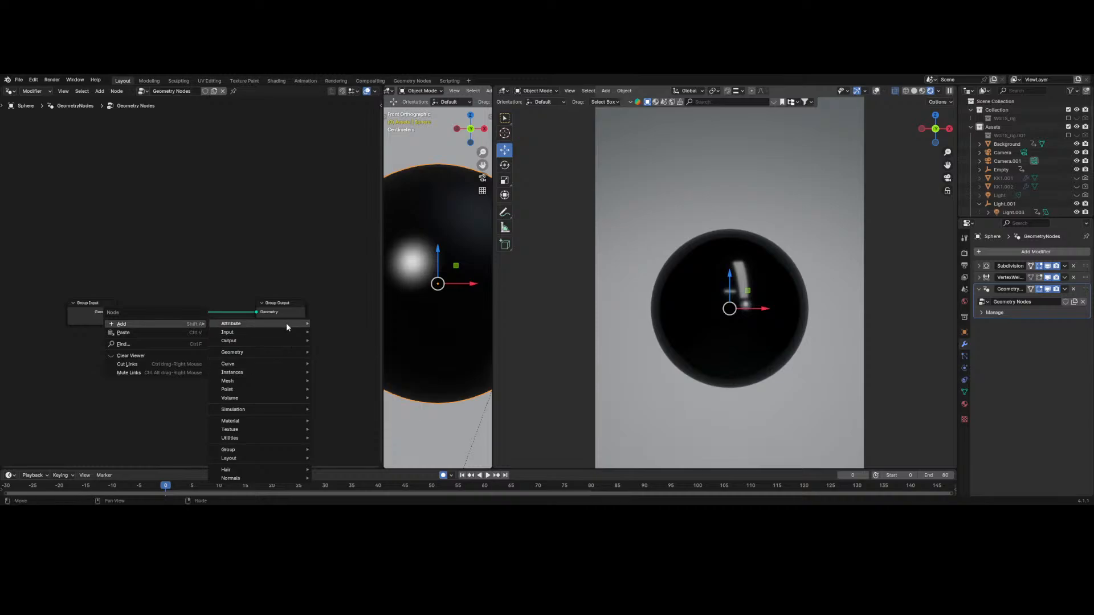
pyautogui.moveTo(305, 326)
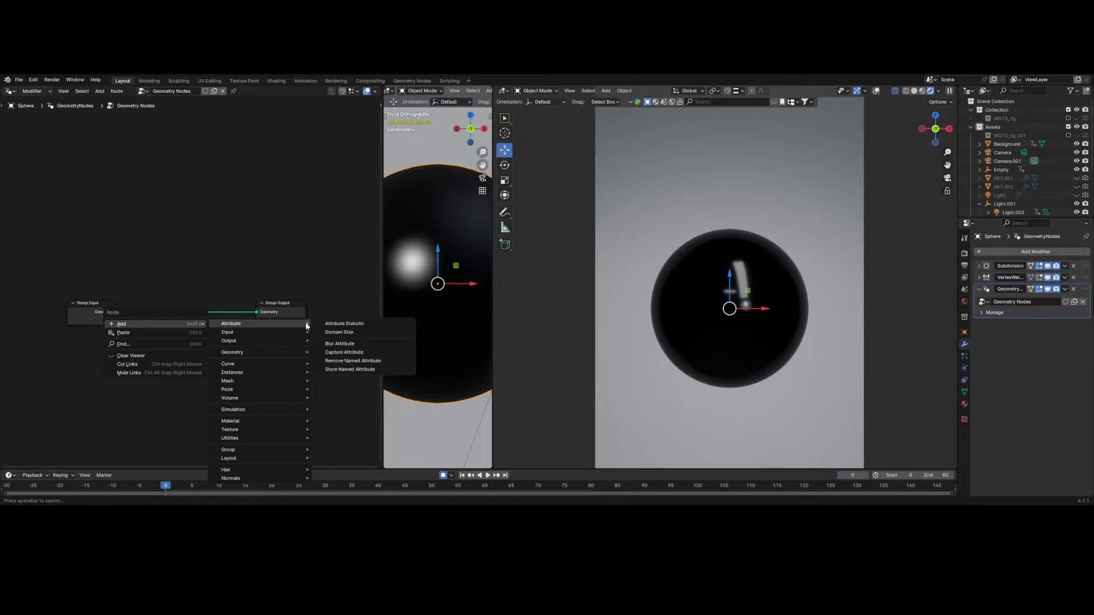
pyautogui.click(344, 352)
pyautogui.click(164, 287)
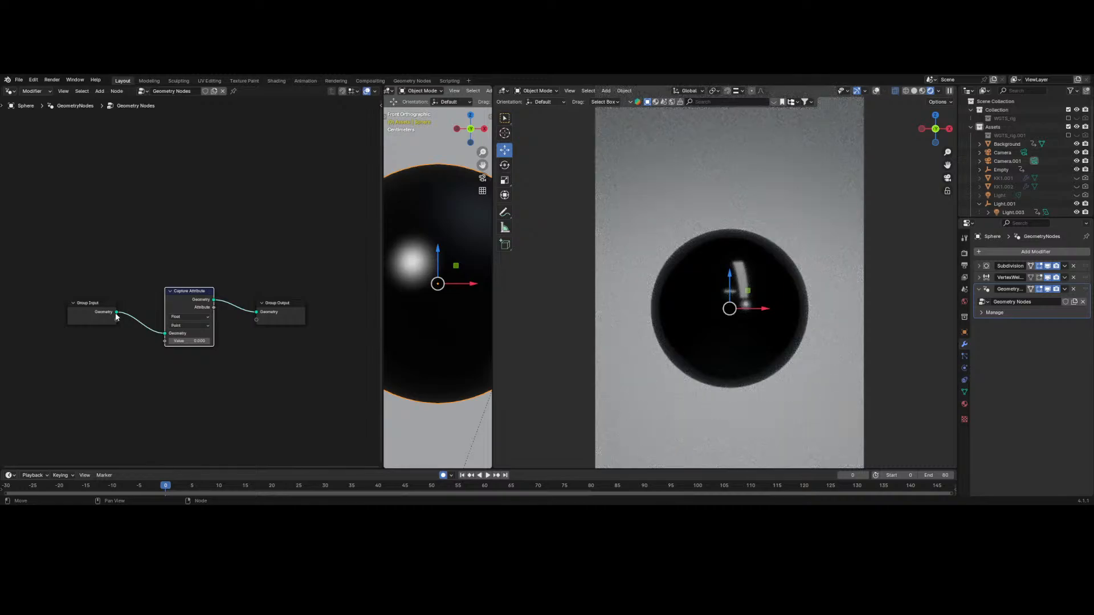
# - Expose the Capture Attribute node's Value as a group input and its Attribute as a group output
pyautogui.moveTo(116, 312); pyautogui.dragTo(165, 340)
pyautogui.moveTo(213, 307); pyautogui.dragTo(257, 320)
pyautogui.press('Home')
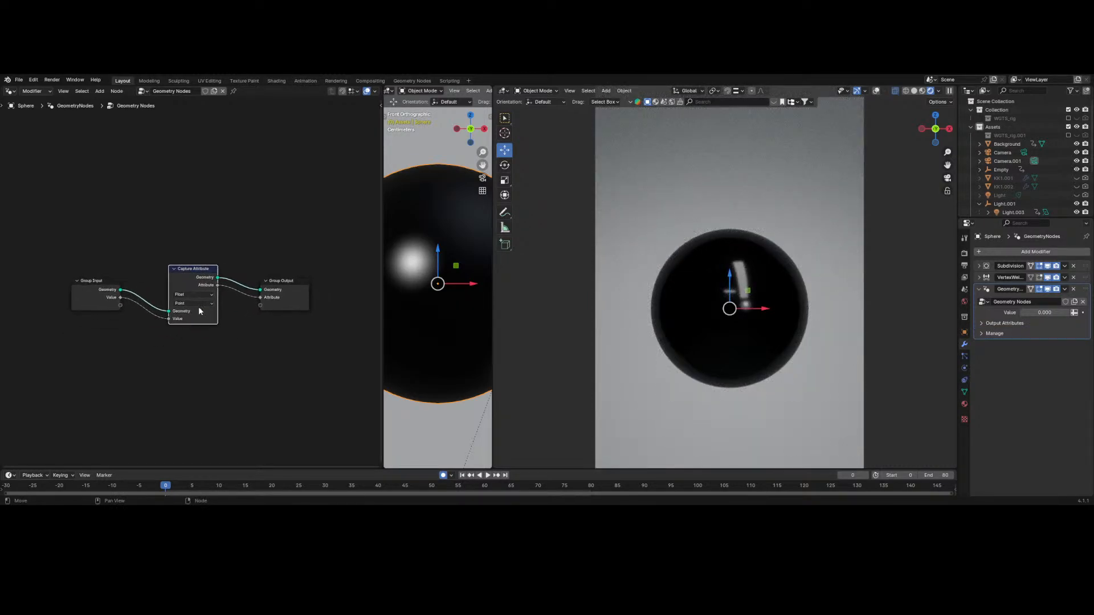
# - Start naming the Geometry Nodes modifier's output attribute, entering "We"
pyautogui.click(990, 324)
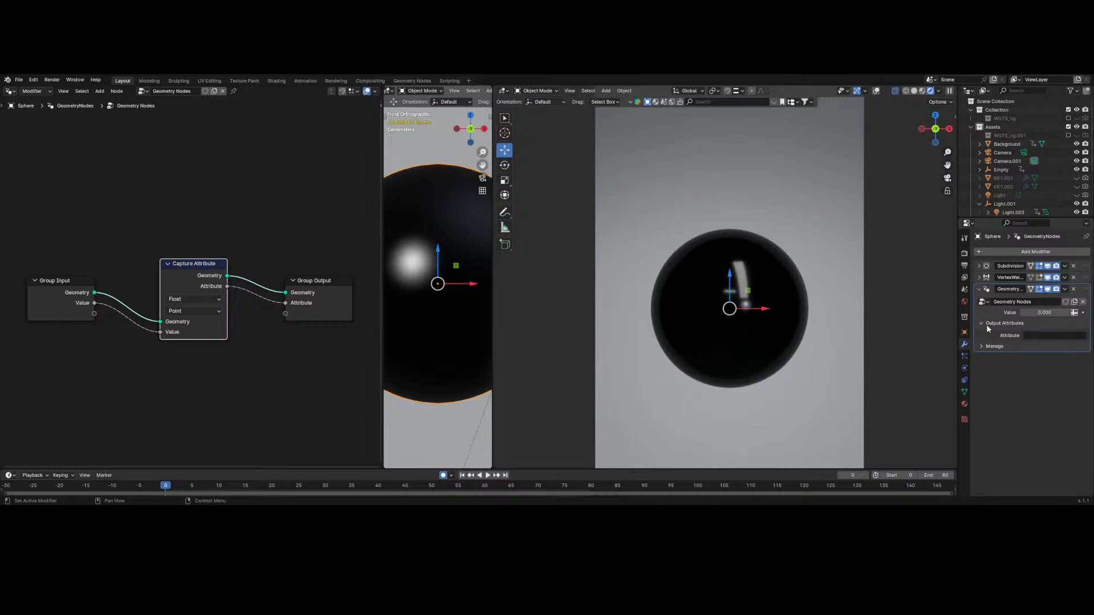
pyautogui.click(1037, 336)
pyautogui.write('We')
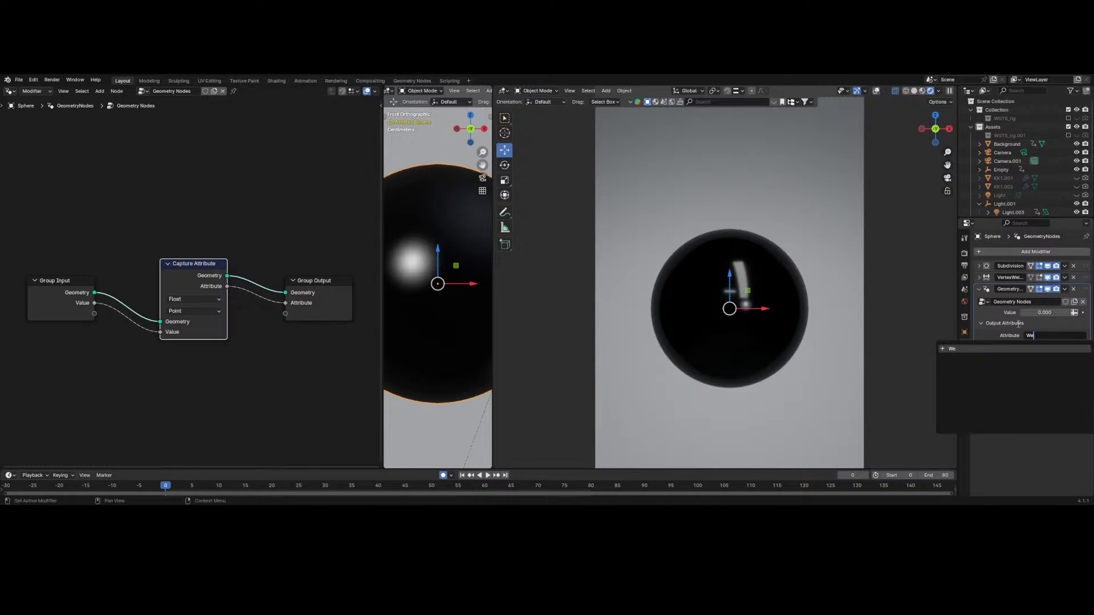
# - Name the Geometry Nodes modifier's output attribute Weight
pyautogui.write('ight')
pyautogui.press('Return')
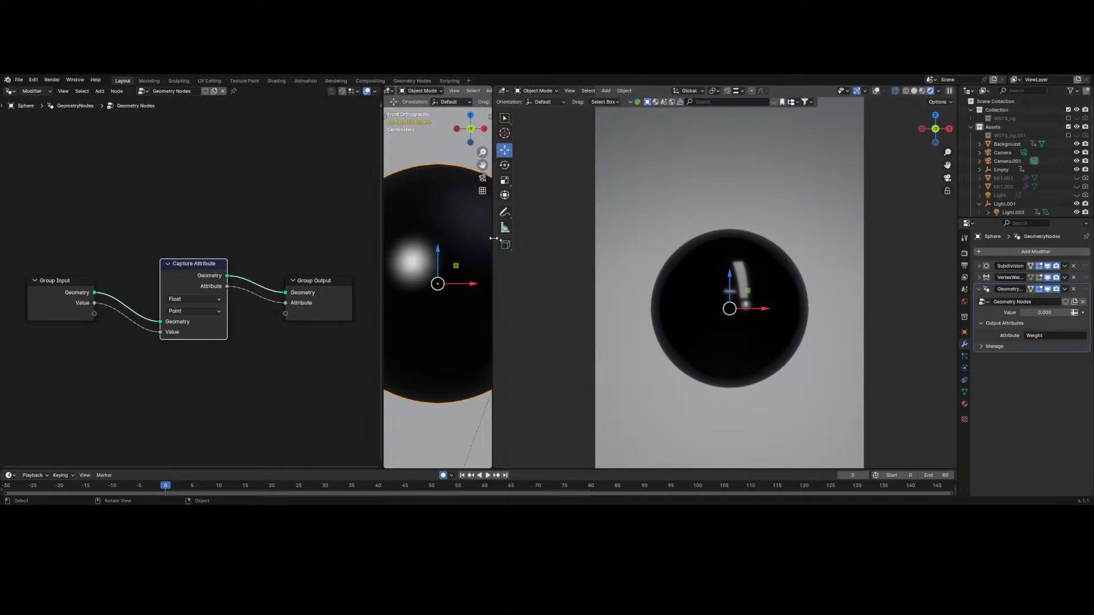
# - Widen the front orthographic viewport by narrowing the camera view and the node editor on either side of it
pyautogui.moveTo(493, 238); pyautogui.dragTo(632, 238)
pyautogui.moveTo(180, 258); pyautogui.dragTo(187, 238, button='middle')
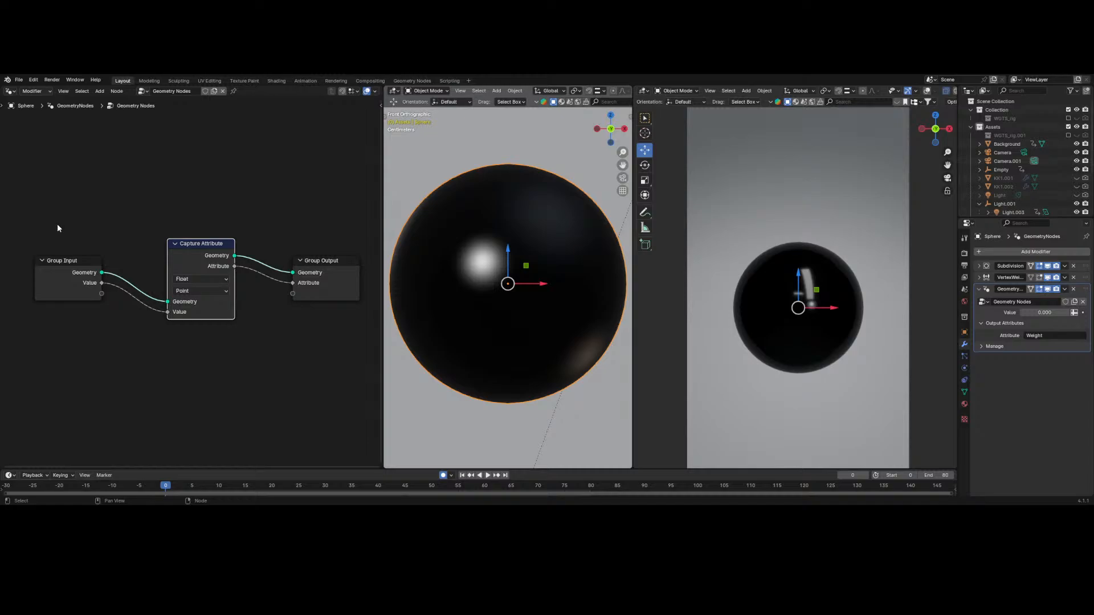
pyautogui.moveTo(155, 190); pyautogui.dragTo(131, 190, button='middle')
pyautogui.moveTo(382, 154); pyautogui.dragTo(322, 189)
pyautogui.scroll(-2, 207, 155)
pyautogui.moveTo(223, 209); pyautogui.dragTo(212, 187, button='middle')
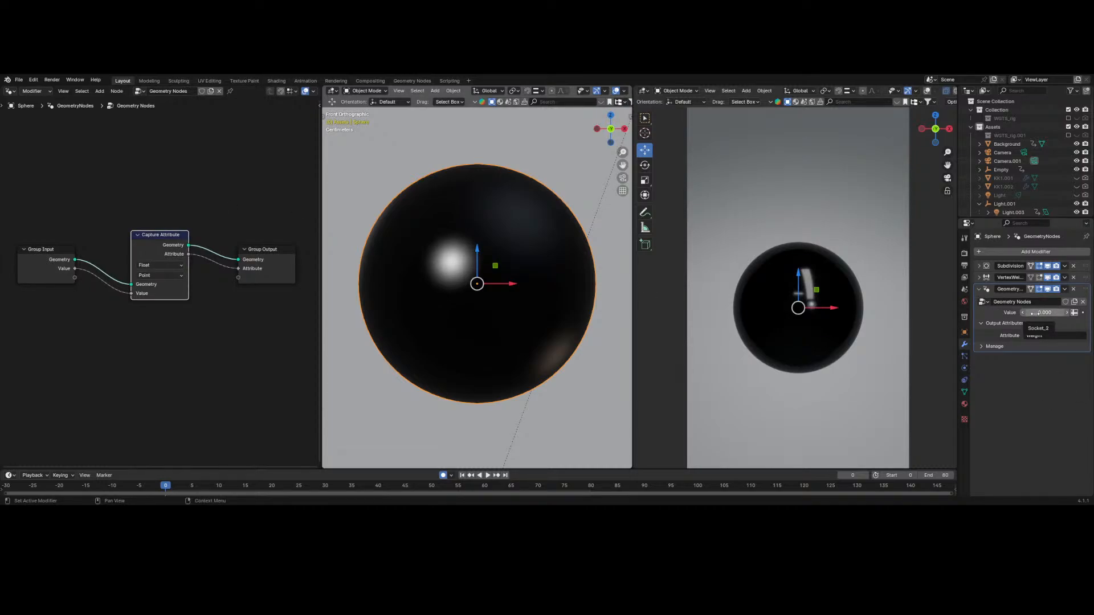
# - Switch the modifier's Value input to an attribute and assign it the Group vertex group
pyautogui.click(1075, 314)
pyautogui.click(1048, 313)
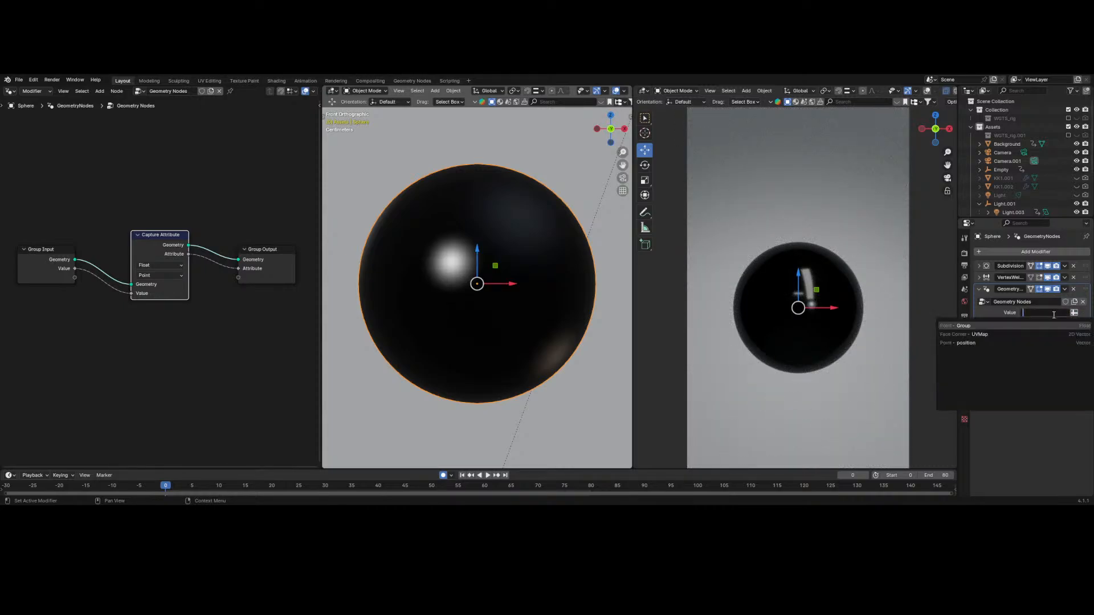
pyautogui.click(1013, 327)
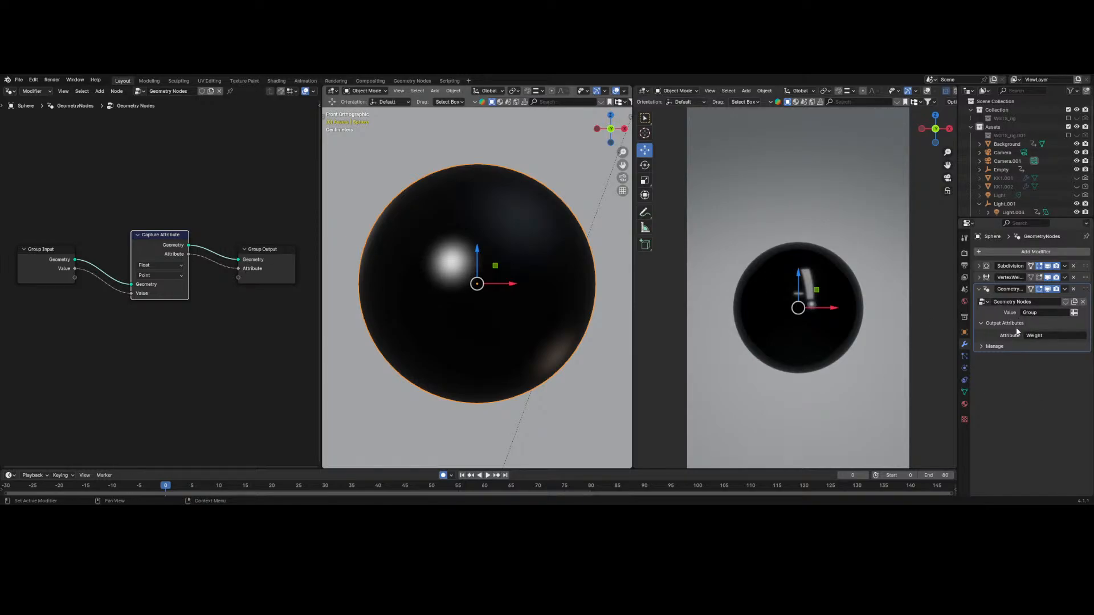
# - Show the sphere's material in the Shader Editor and move the Material Output node farther from the Principled BSDF
pyautogui.click(10, 91)
pyautogui.click(33, 170)
pyautogui.scroll(-3, 289, 318)
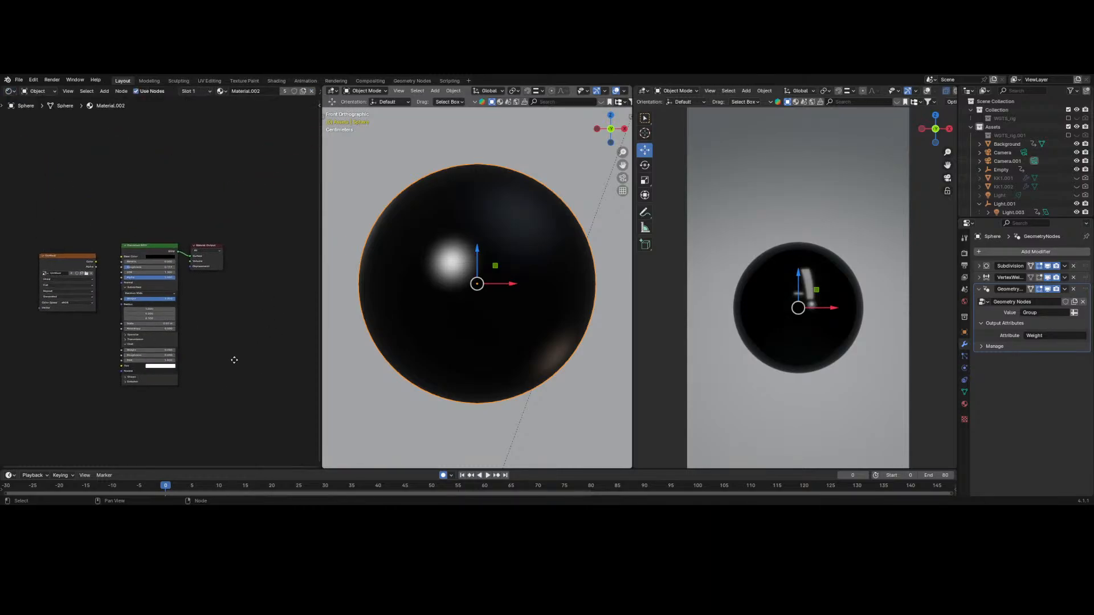
pyautogui.moveTo(237, 287); pyautogui.dragTo(229, 289, button='middle')
pyautogui.moveTo(195, 244); pyautogui.dragTo(322, 241)
pyautogui.click(259, 291)
pyautogui.moveTo(228, 294); pyautogui.dragTo(272, 289, button='middle')
pyautogui.rightClick(271, 287)
pyautogui.moveTo(269, 280)
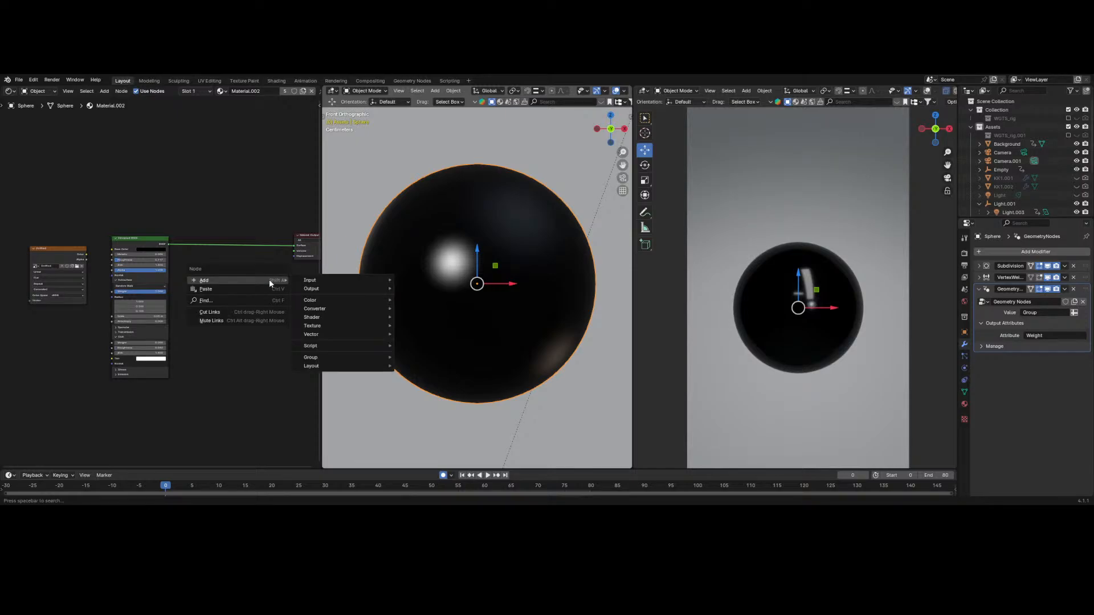
# - Add a second material slot to the sphere and assign it the existing Translucent procedural red plastic material
pyautogui.scroll(-1, 1012, 195)
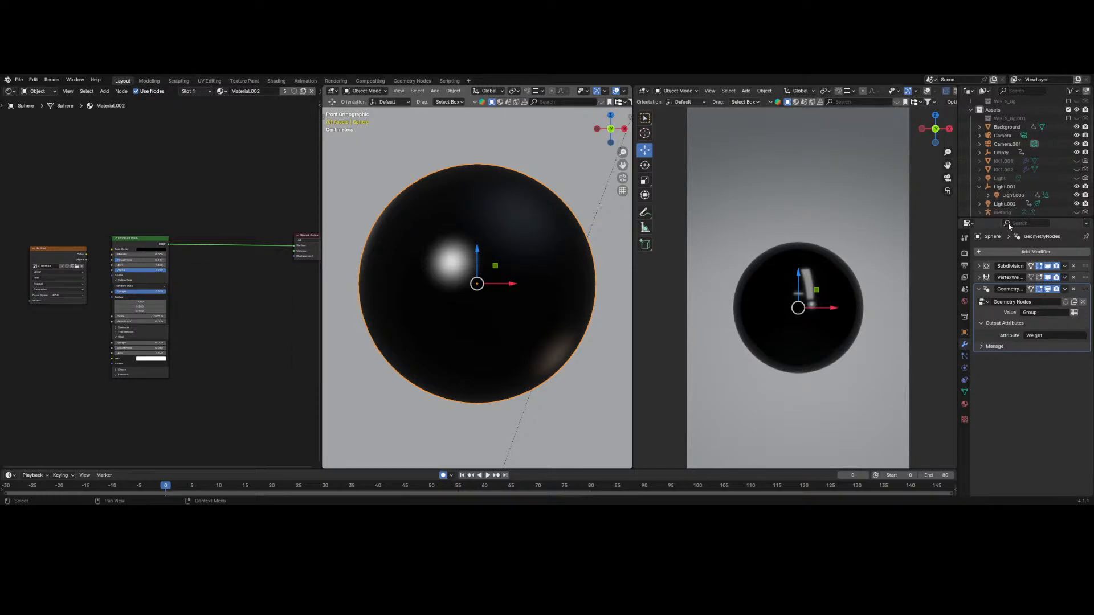
pyautogui.click(963, 404)
pyautogui.click(1085, 252)
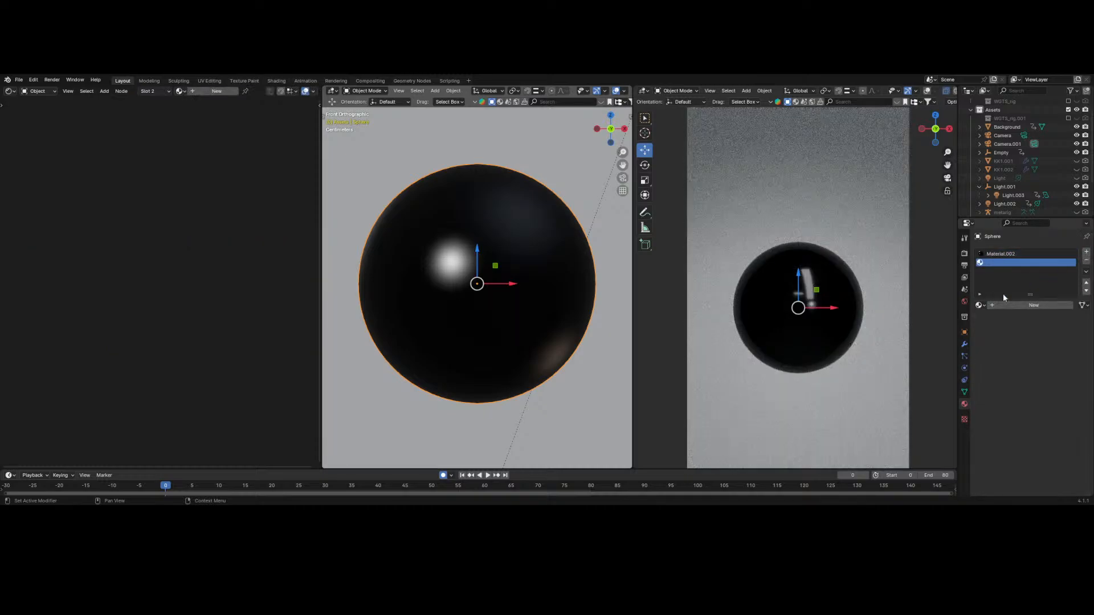
pyautogui.click(979, 305)
pyautogui.write('red')
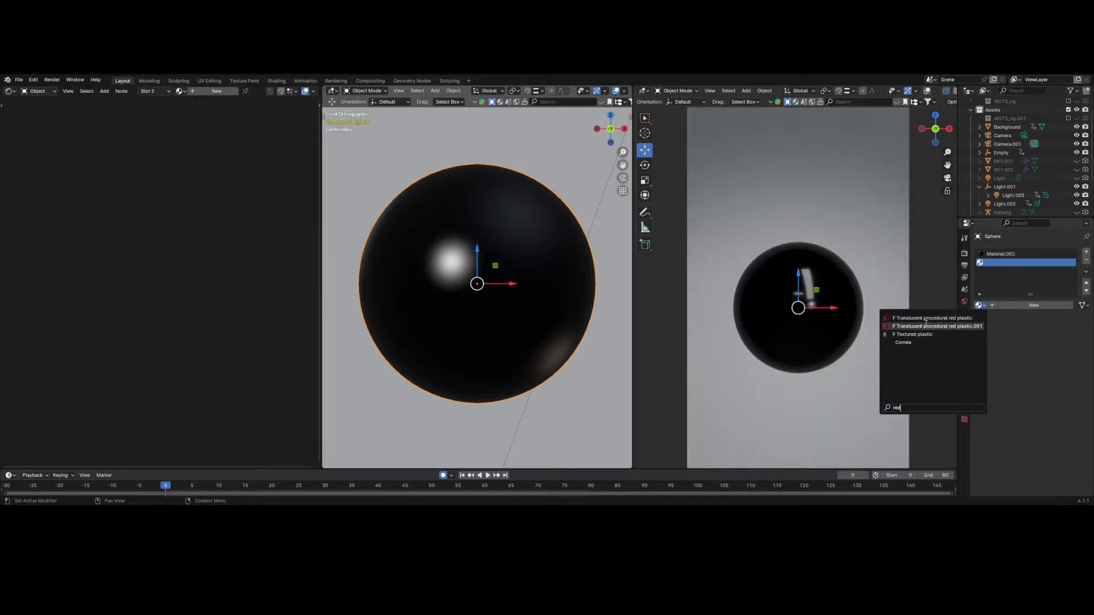
pyautogui.click(928, 318)
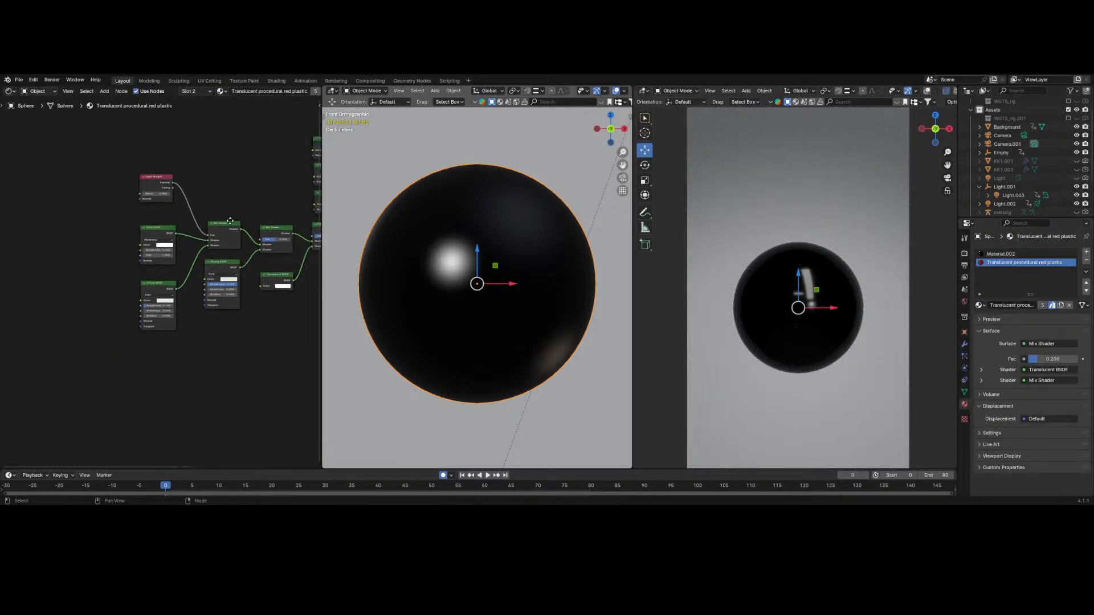
# - Copy all shader nodes of the red plastic material except the Material Output
pyautogui.press('Home')
pyautogui.moveTo(34, 155); pyautogui.dragTo(230, 349)
pyautogui.rightClick(214, 272)
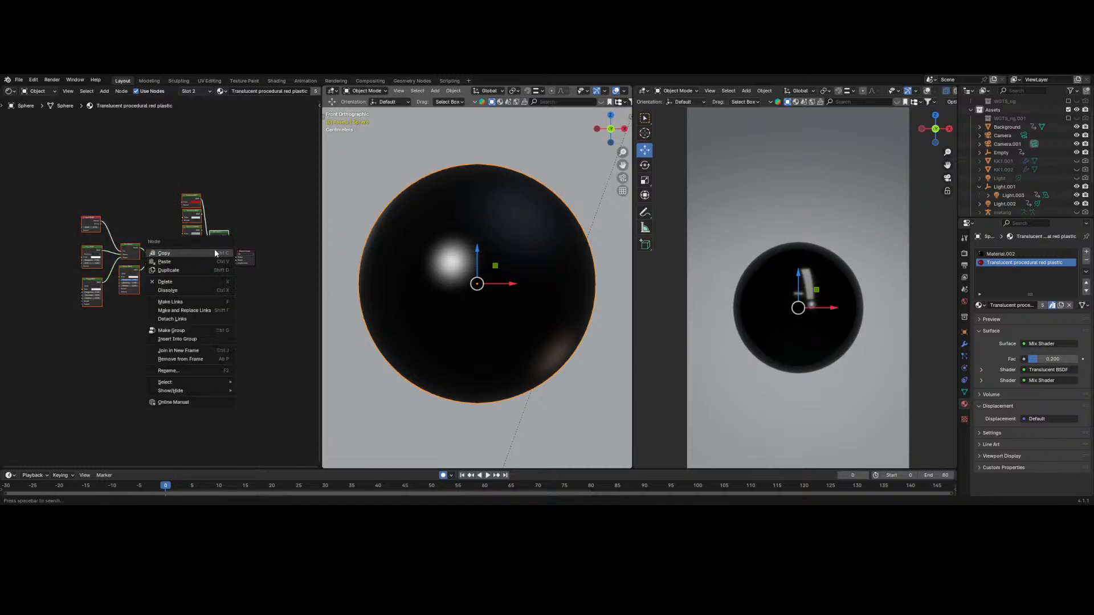
pyautogui.click(216, 252)
pyautogui.rightClick(219, 236)
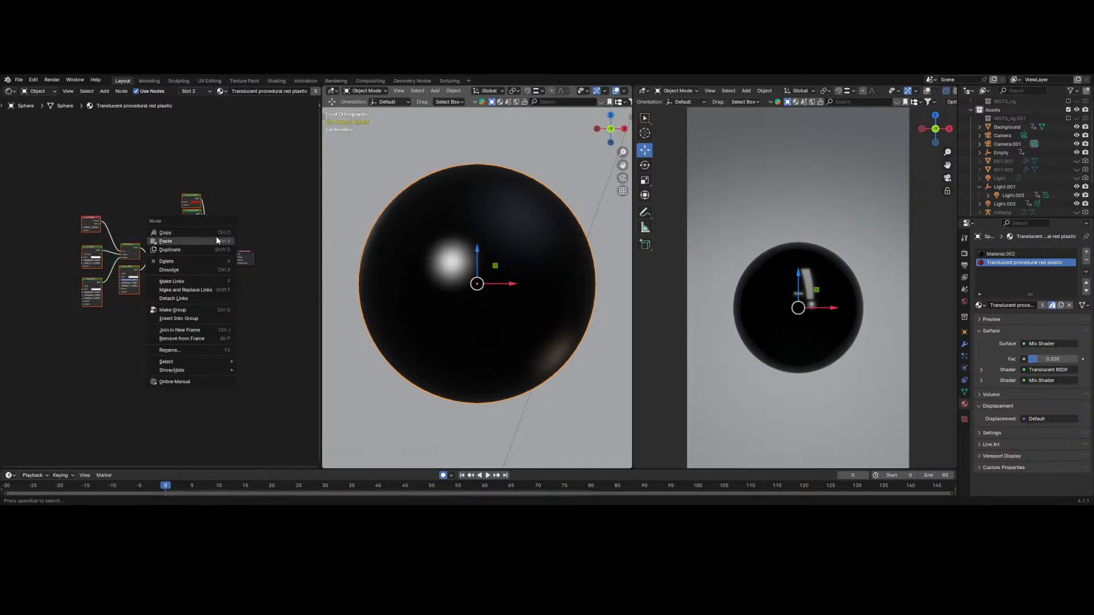
pyautogui.click(220, 238)
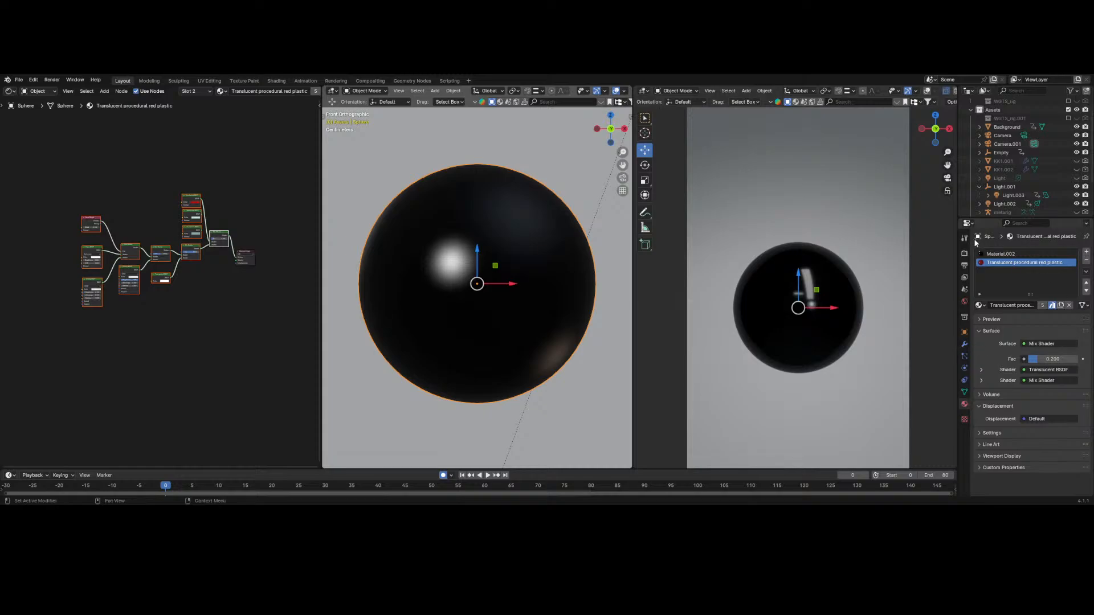
# - Make the first slot's Material.002 a single-user copy and rename it Black and Red
pyautogui.click(1001, 254)
pyautogui.moveTo(132, 327); pyautogui.dragTo(206, 320, button='middle')
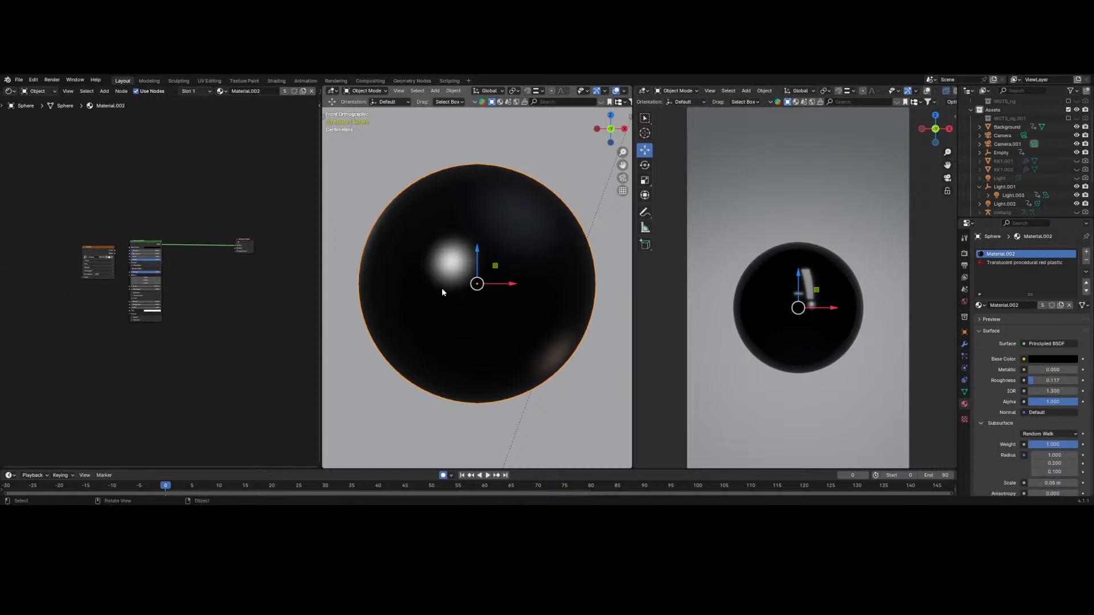
pyautogui.click(284, 91)
pyautogui.write('Black')
pyautogui.press('Return')
pyautogui.click(259, 89)
pyautogui.write('and R')
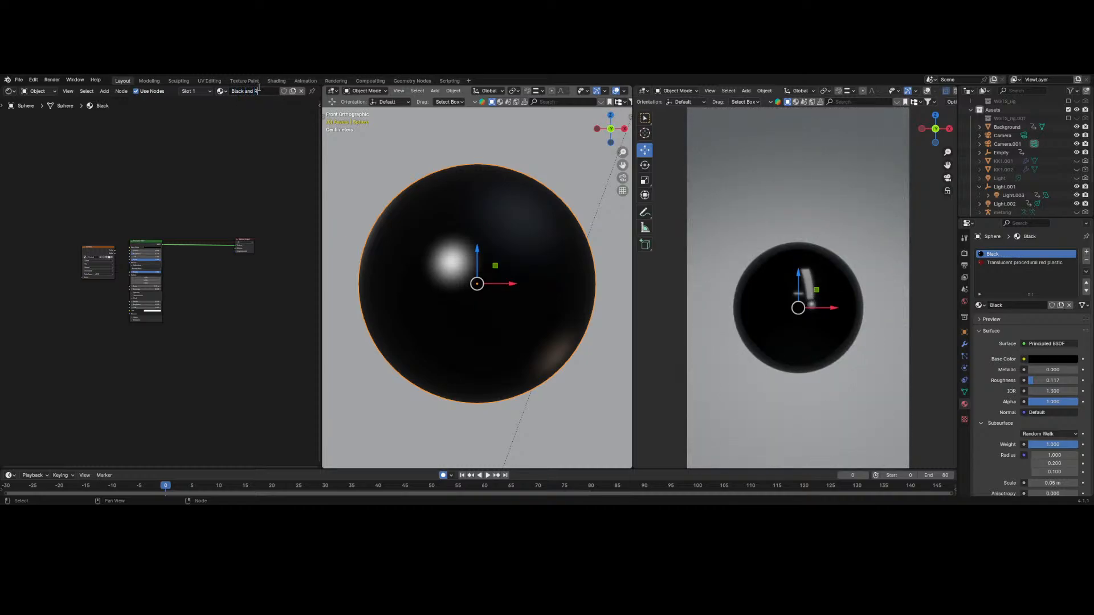
pyautogui.write('ed')
pyautogui.press('Return')
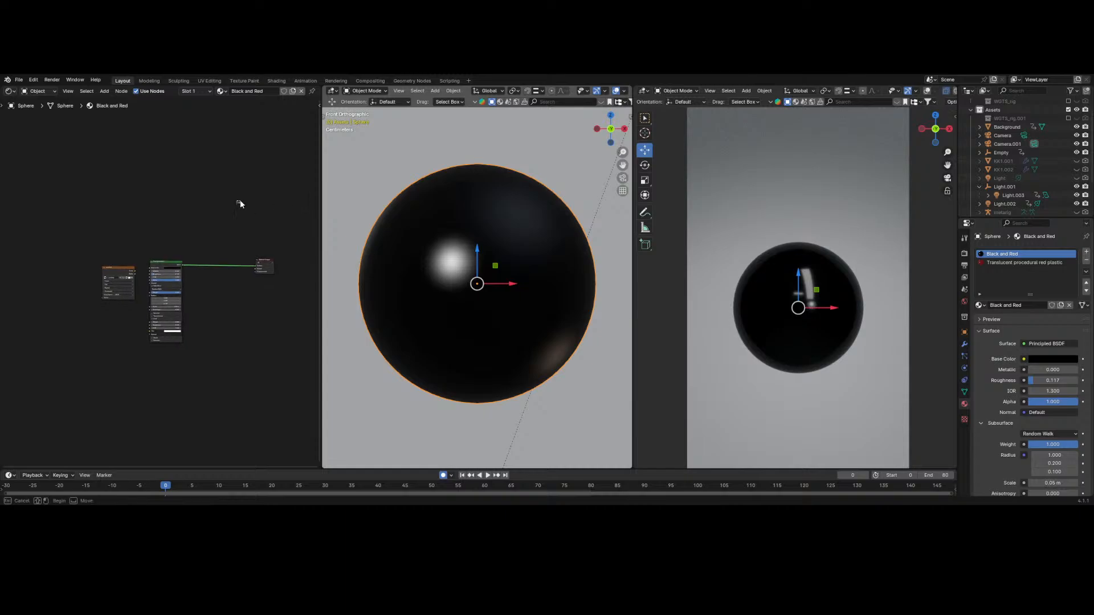
# - Paste the copied red plastic nodes into the Black and Red material's node tree
pyautogui.scroll(2, 241, 200)
pyautogui.moveTo(224, 198)
pyautogui.mouseDown(button='middle')
pyautogui.moveTo(148, 191)
pyautogui.moveTo(232, 218)
pyautogui.mouseUp(button='middle')
pyautogui.rightClick(135, 190)
pyautogui.click(107, 199)
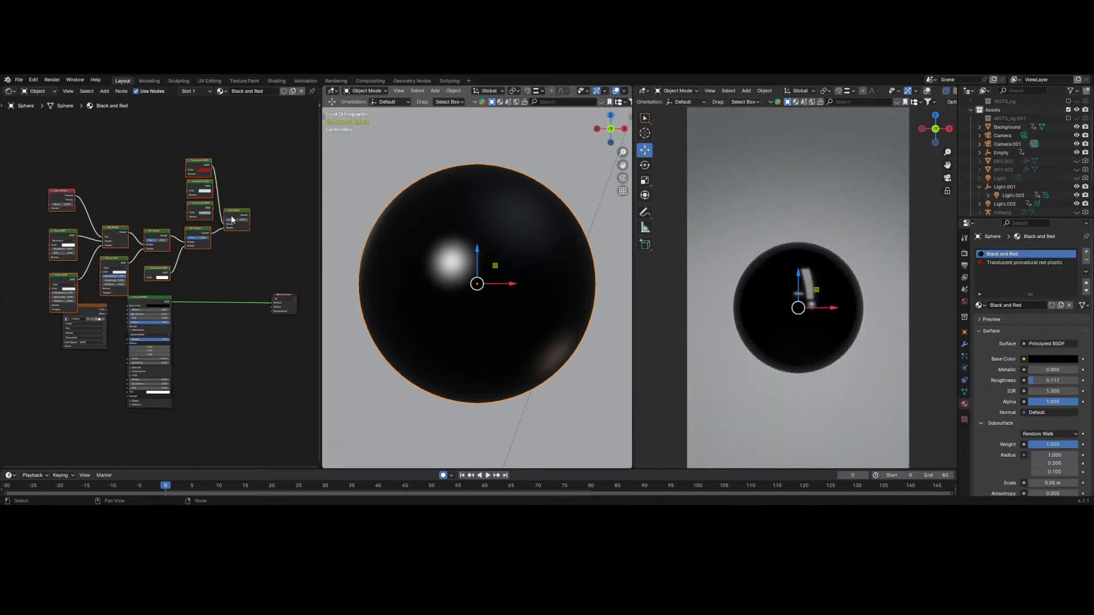
# - Combine the pasted nodes into a node group, return to the parent tree and place the group just above the Principled BSDF
pyautogui.rightClick(232, 218)
pyautogui.click(217, 290)
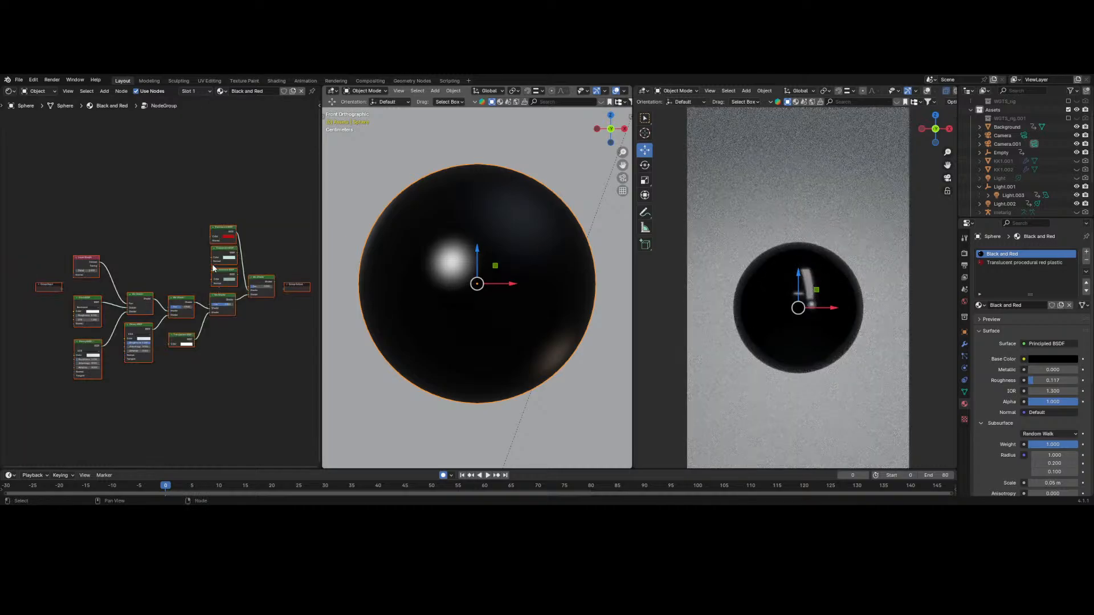
pyautogui.click(223, 167)
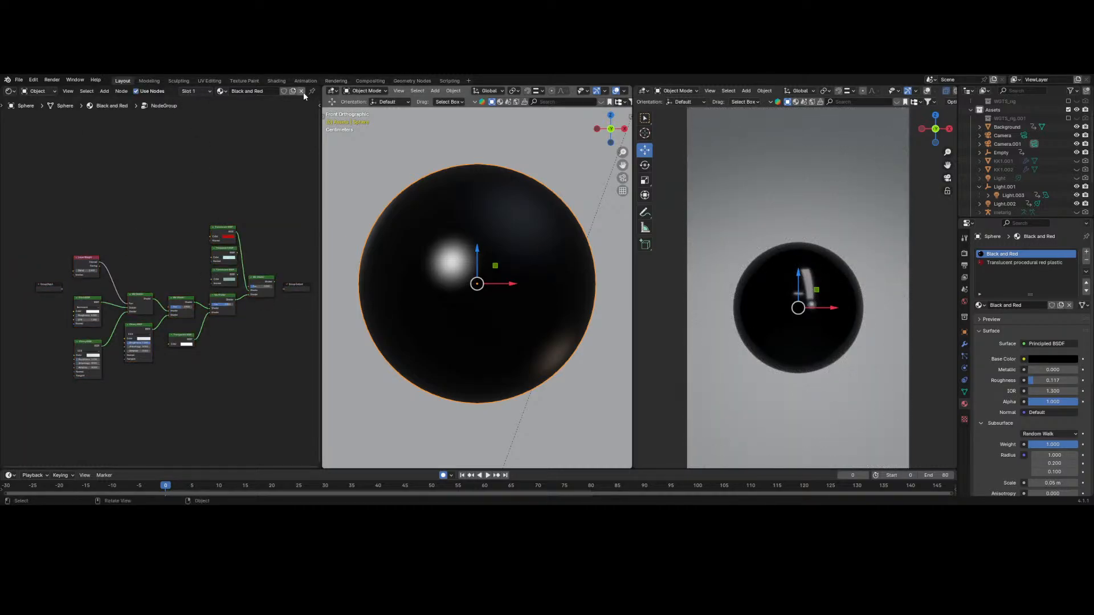
pyautogui.scroll(-3, 302, 91)
pyautogui.click(274, 91)
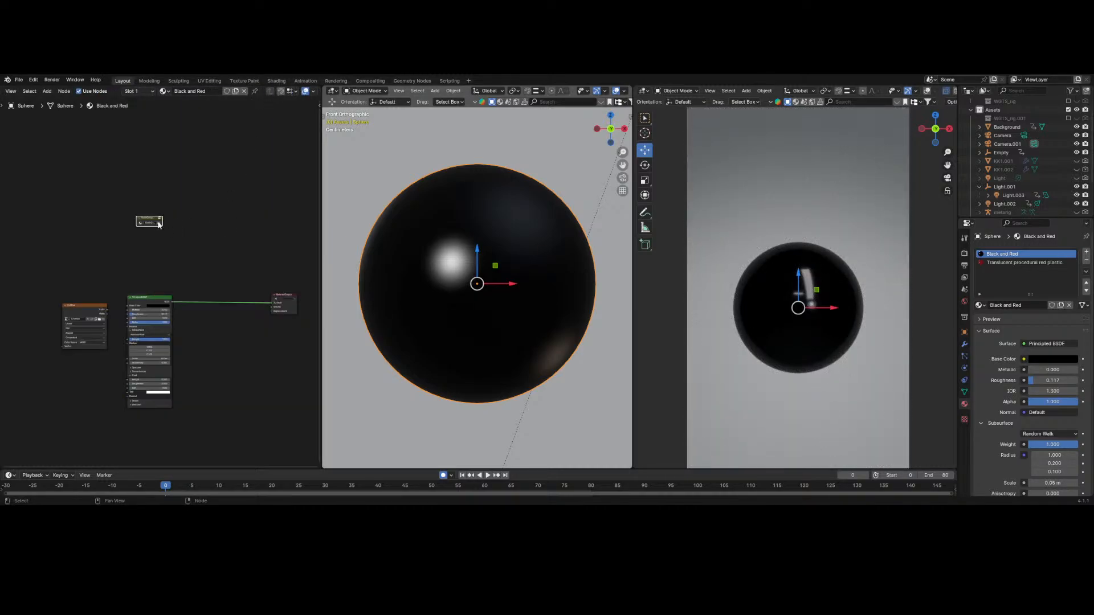
pyautogui.moveTo(159, 224); pyautogui.dragTo(166, 274)
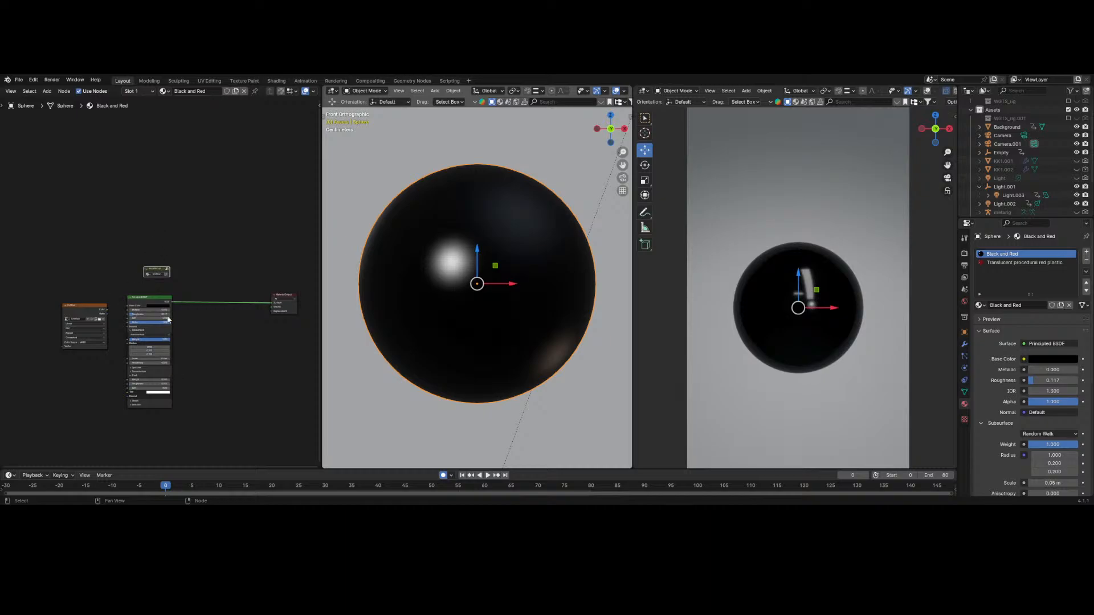
# - Add a Mix Shader node between the node group and the Material Output, and shift the group away from it
pyautogui.scroll(2, 162, 213)
pyautogui.keyDown('ctrl'); pyautogui.hscroll(2, 186, 245); pyautogui.keyUp('ctrl')
pyautogui.rightClick(184, 250)
pyautogui.moveTo(184, 251)
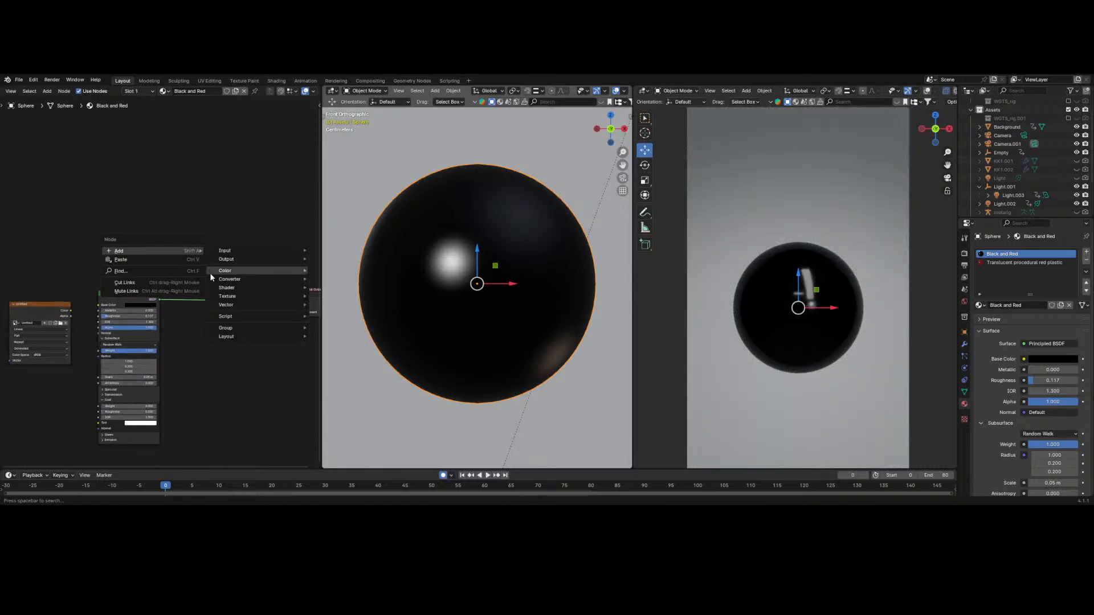
pyautogui.moveTo(231, 289)
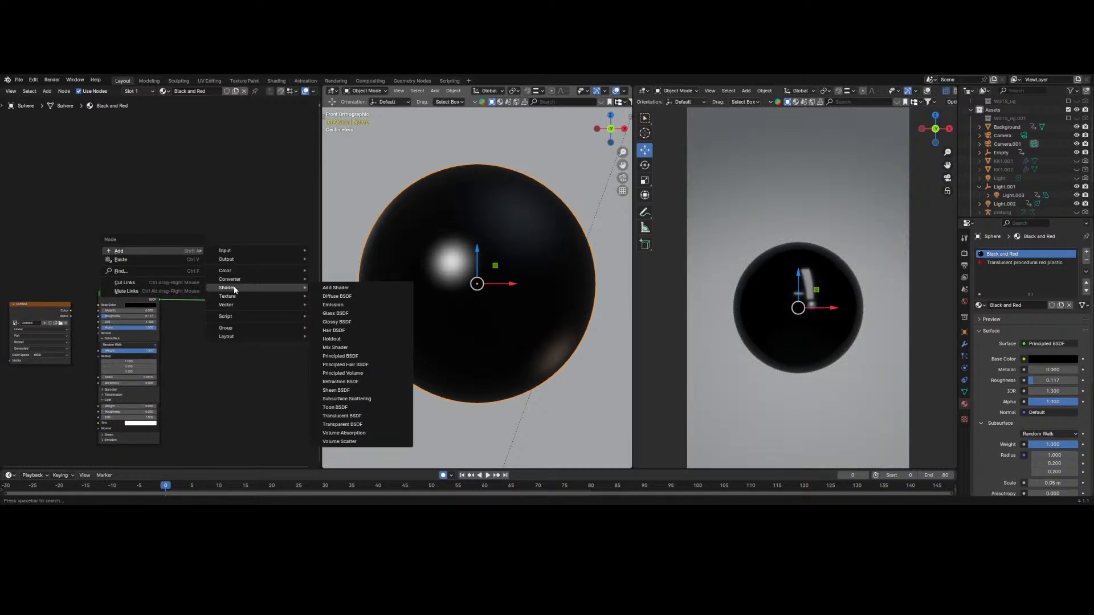
pyautogui.click(336, 348)
pyautogui.click(240, 266)
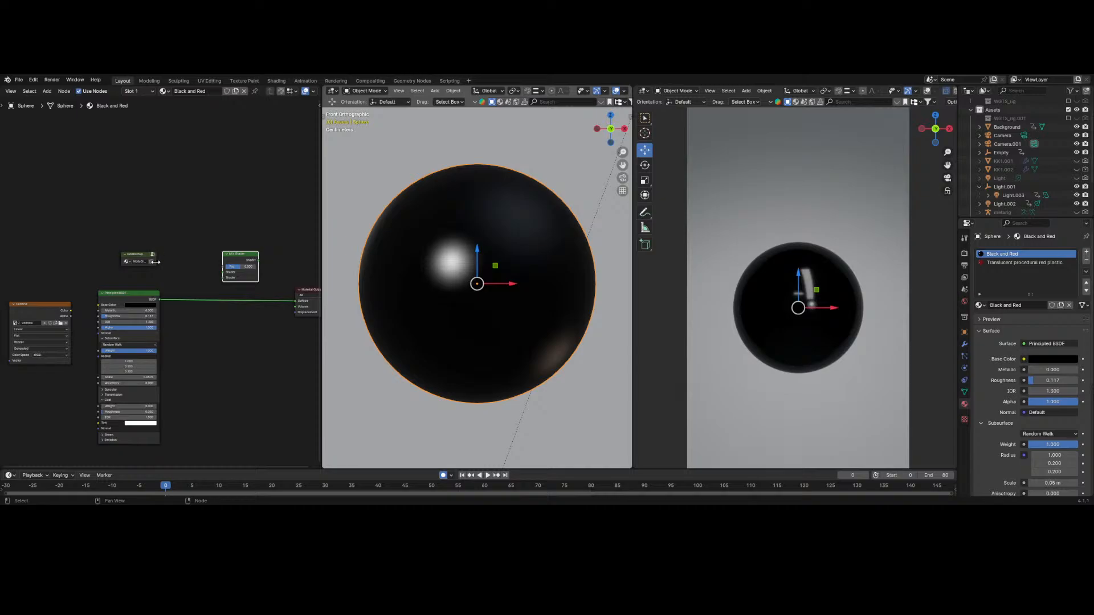
pyautogui.moveTo(152, 258); pyautogui.dragTo(135, 259)
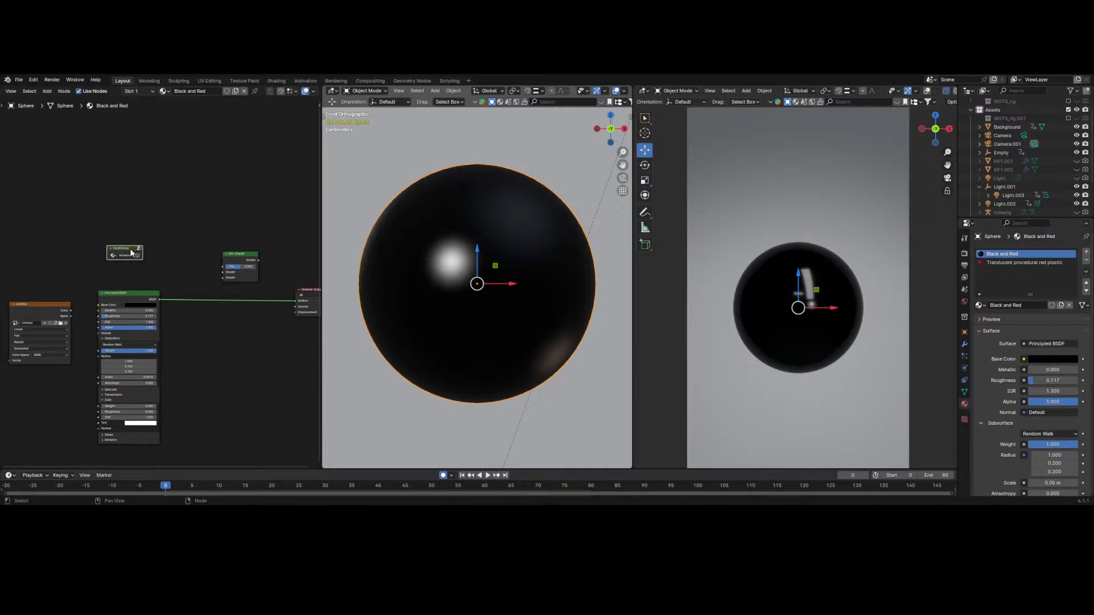
# - Inside the node group, connect the final Mix Shader to the Group Output, and return to the parent tree
pyautogui.click(164, 227)
pyautogui.rightClick(130, 251)
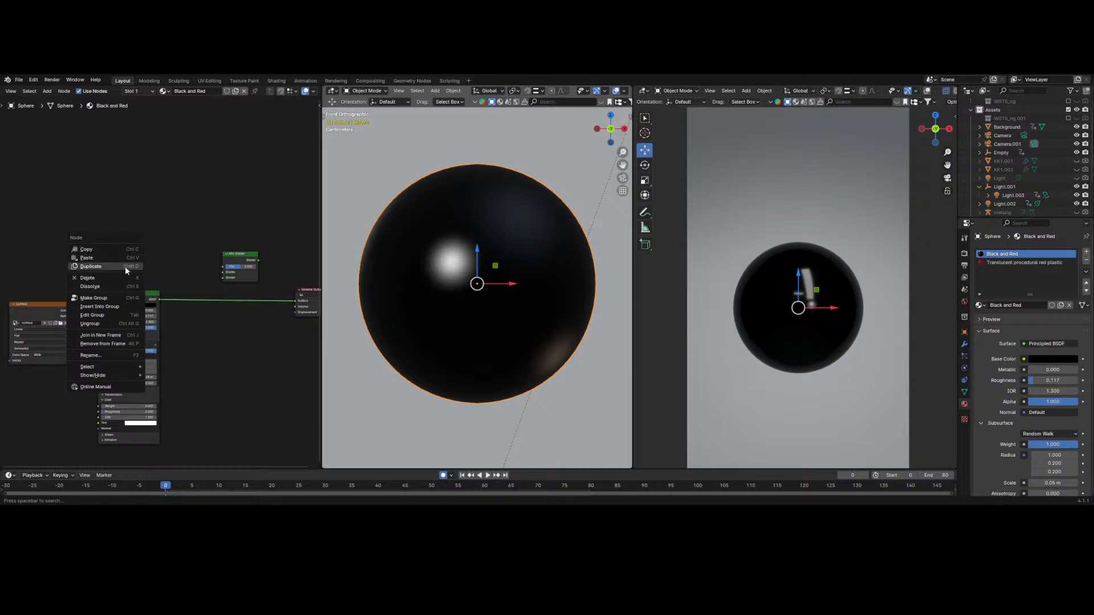
pyautogui.click(91, 315)
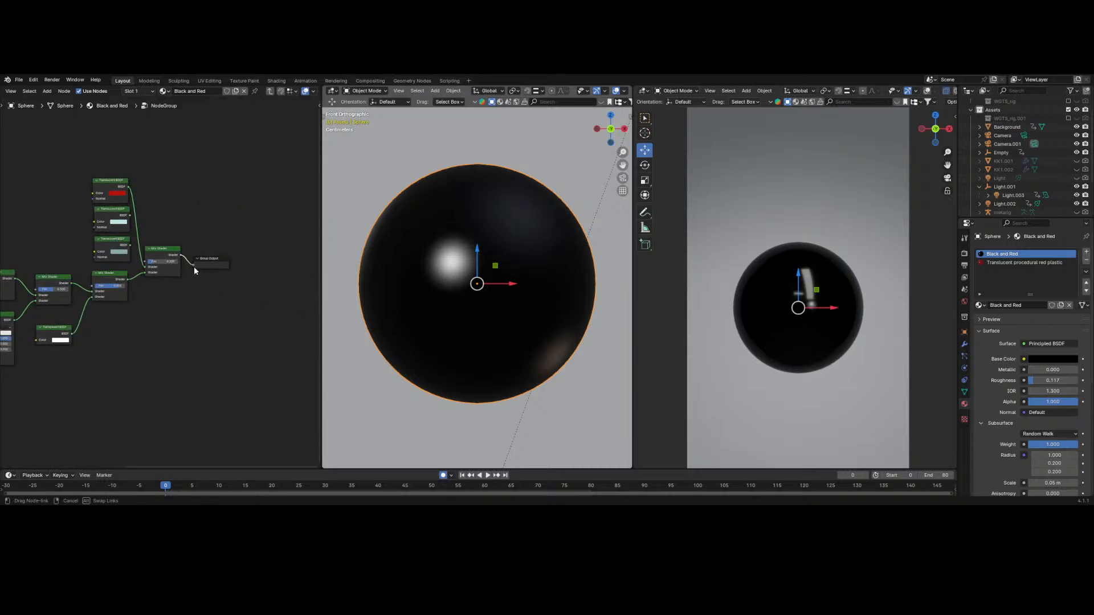
pyautogui.rightClick(193, 266)
pyautogui.click(142, 334)
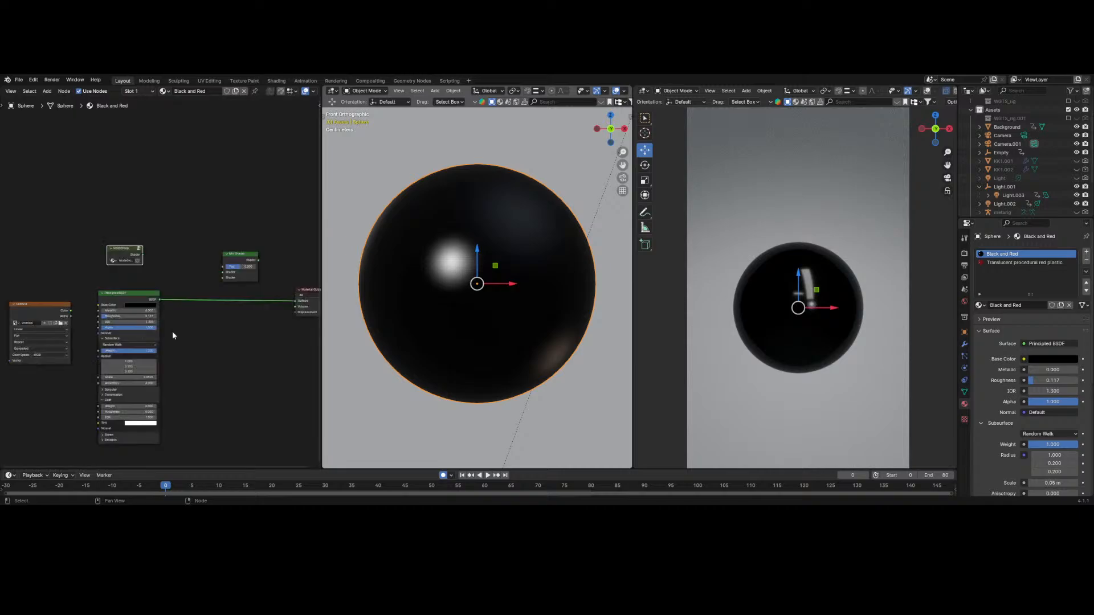
# - Feed the node group and Principled BSDF into the Mix Shader's two shader inputs and connect it to the Material Output
pyautogui.moveTo(142, 254); pyautogui.dragTo(222, 272)
pyautogui.moveTo(159, 299); pyautogui.dragTo(223, 278)
pyautogui.keyDown('ctrl'); pyautogui.keyDown('shift'); pyautogui.click(237, 257); pyautogui.keyUp('shift'); pyautogui.keyUp('ctrl')
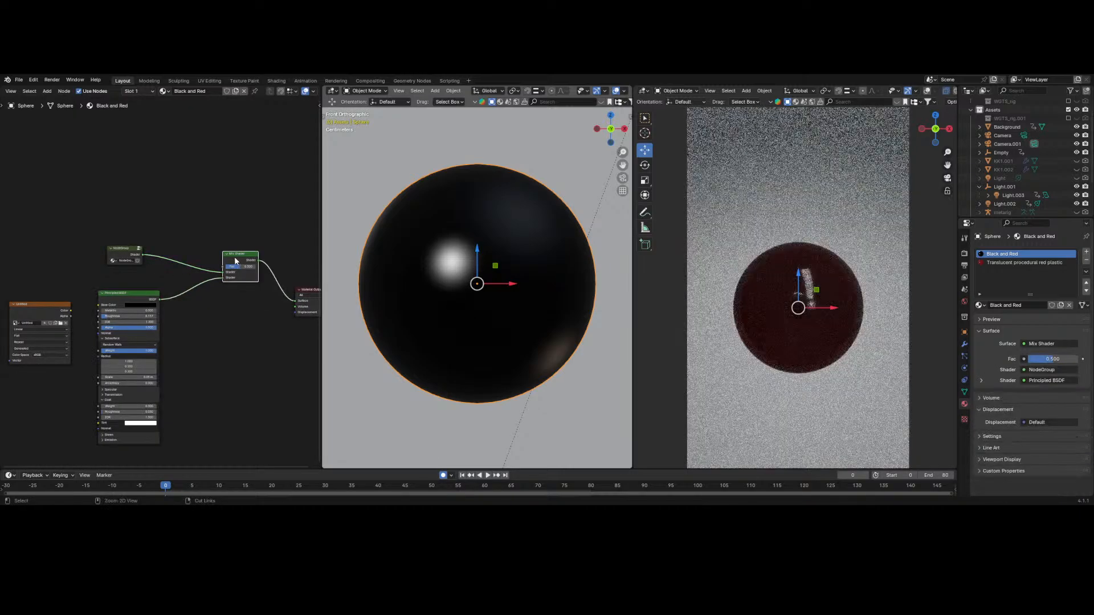
pyautogui.click(104, 253)
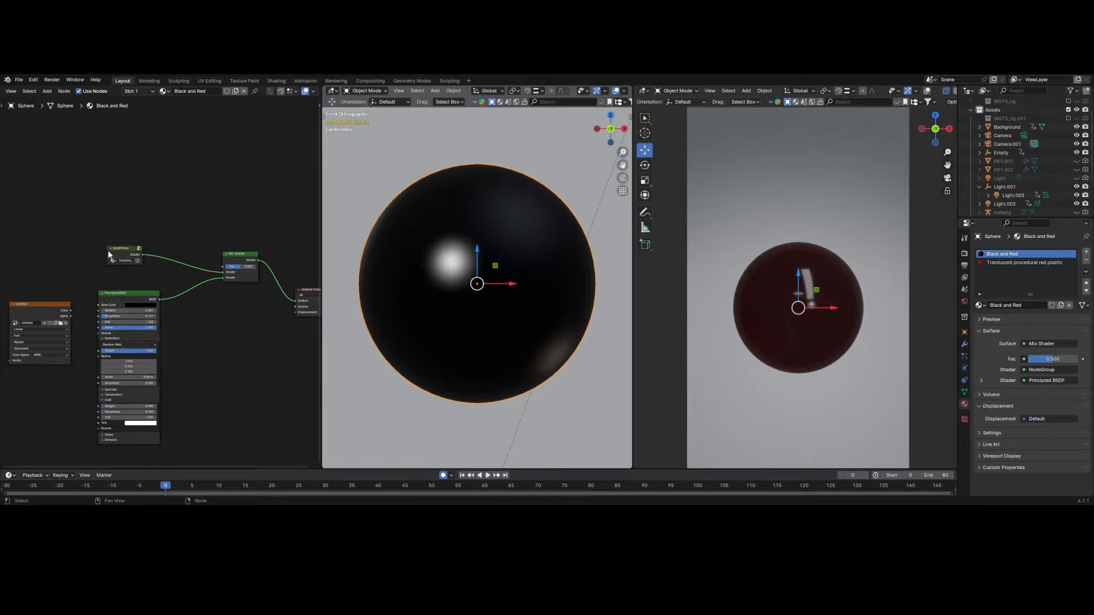
pyautogui.moveTo(109, 255); pyautogui.dragTo(128, 268)
# - Add an Attribute input node above the red plastic node group
pyautogui.moveTo(195, 244); pyautogui.dragTo(171, 254, button='middle')
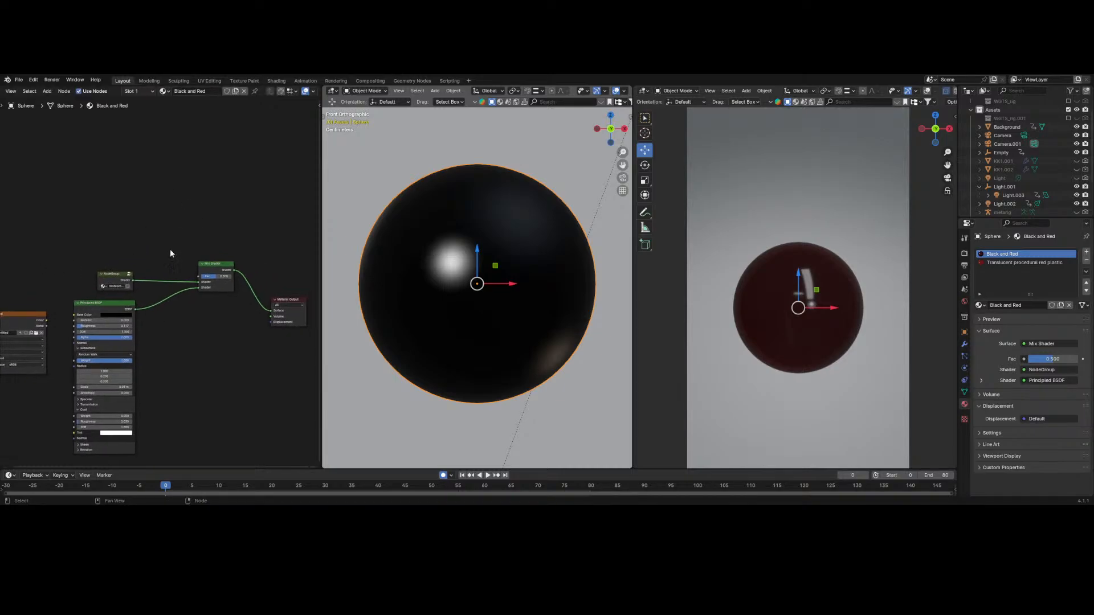
pyautogui.rightClick(214, 351)
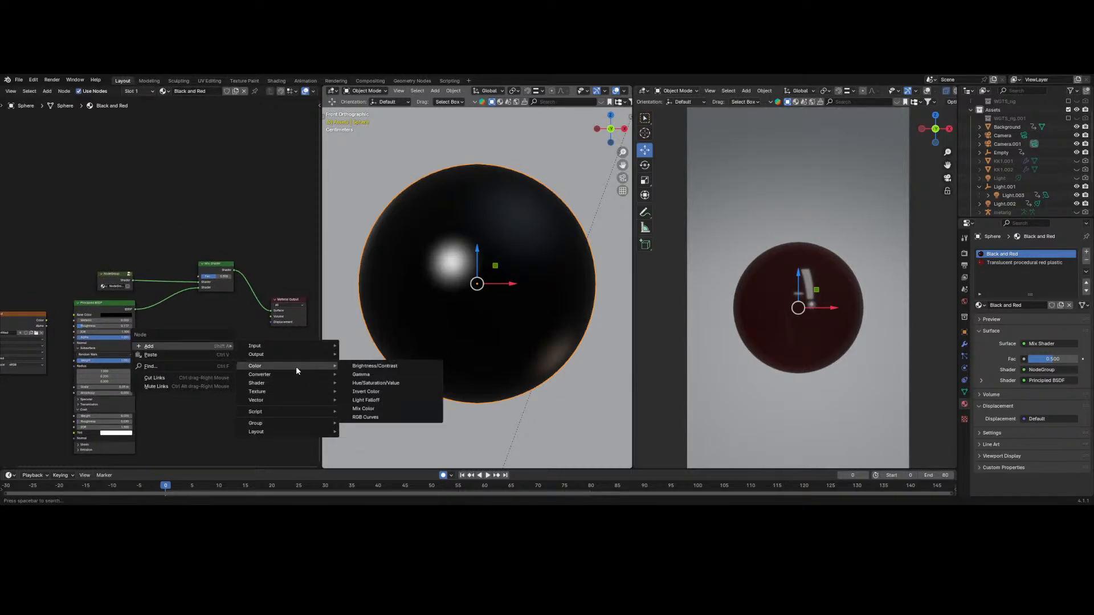
pyautogui.moveTo(296, 349)
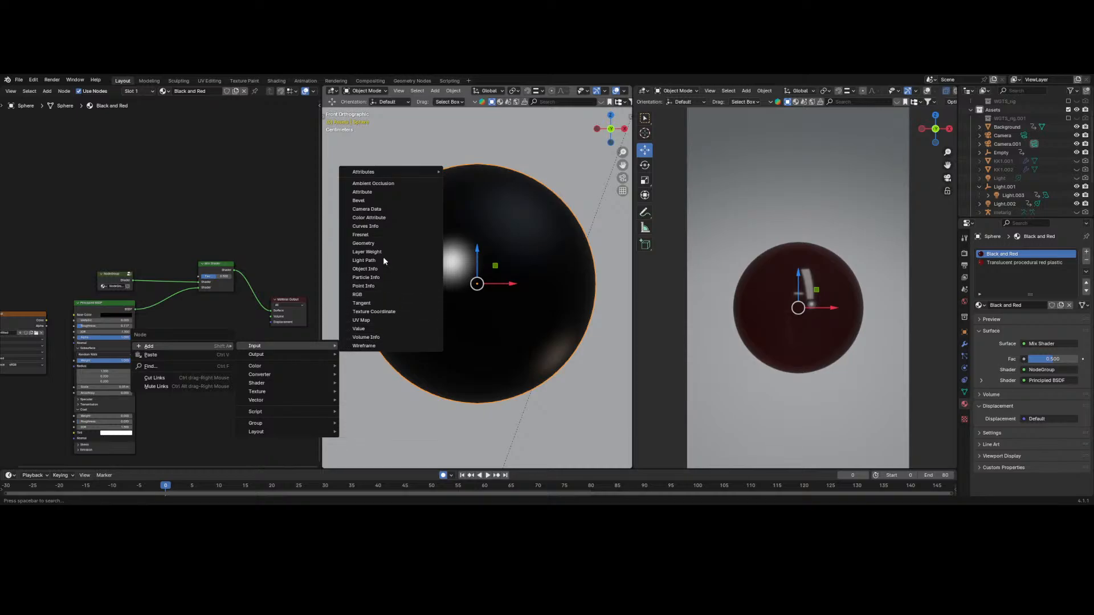
pyautogui.click(387, 192)
pyautogui.click(108, 231)
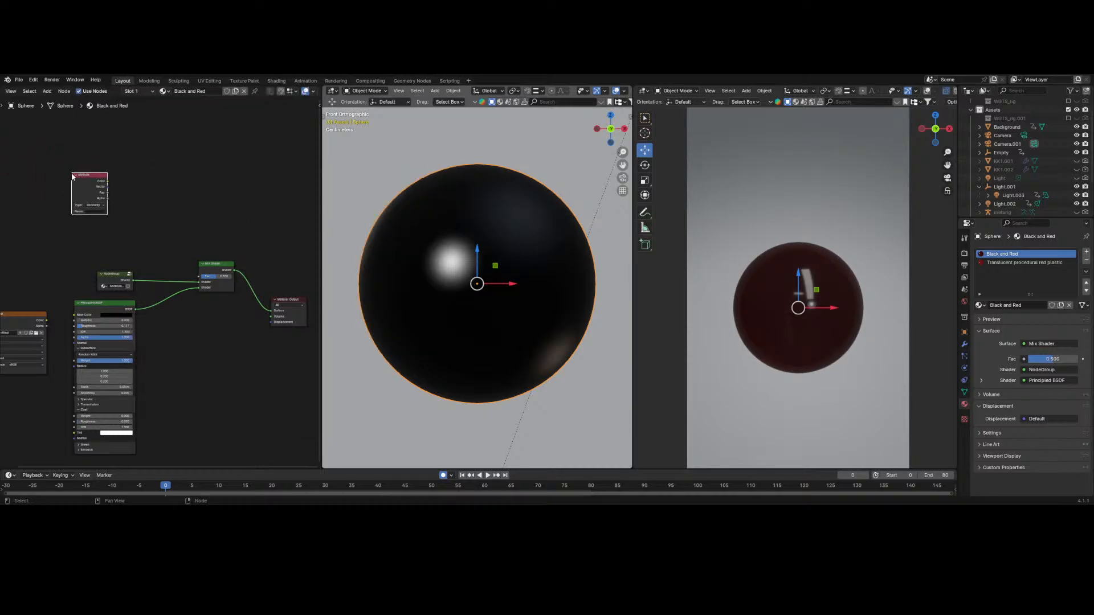
# - Name the Attribute node's attribute "weight" and connect its Fac output to the Mix Shader's Fac input
pyautogui.scroll(1, 108, 232)
pyautogui.moveTo(109, 232); pyautogui.dragTo(152, 270, button='middle')
pyautogui.scroll(1, 152, 271)
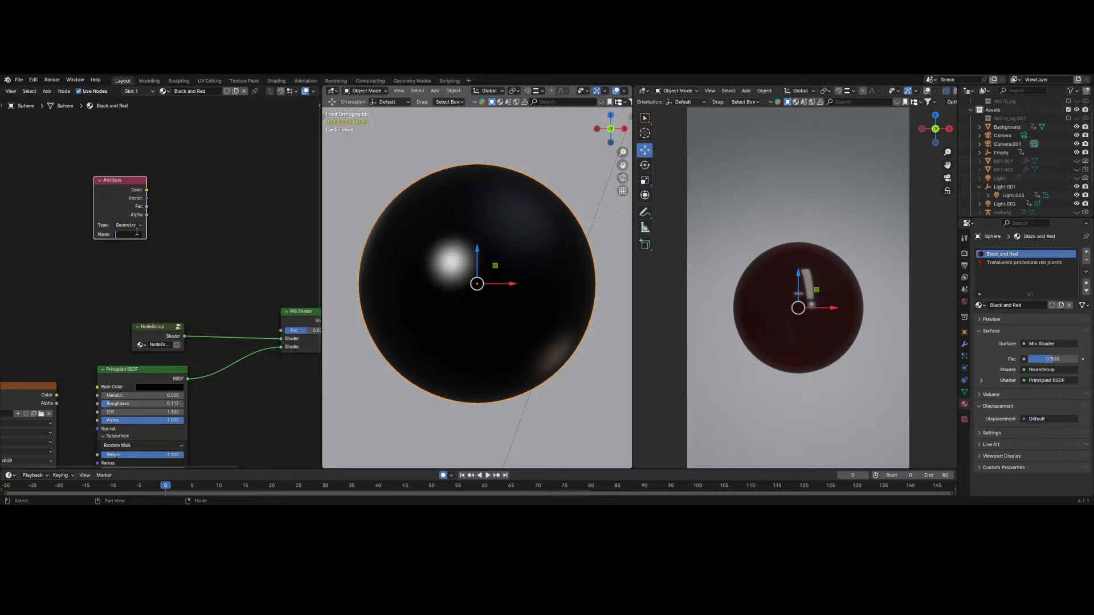
pyautogui.write('weight')
pyautogui.press('Return')
pyautogui.click(221, 239)
pyautogui.moveTo(149, 206); pyautogui.dragTo(280, 331)
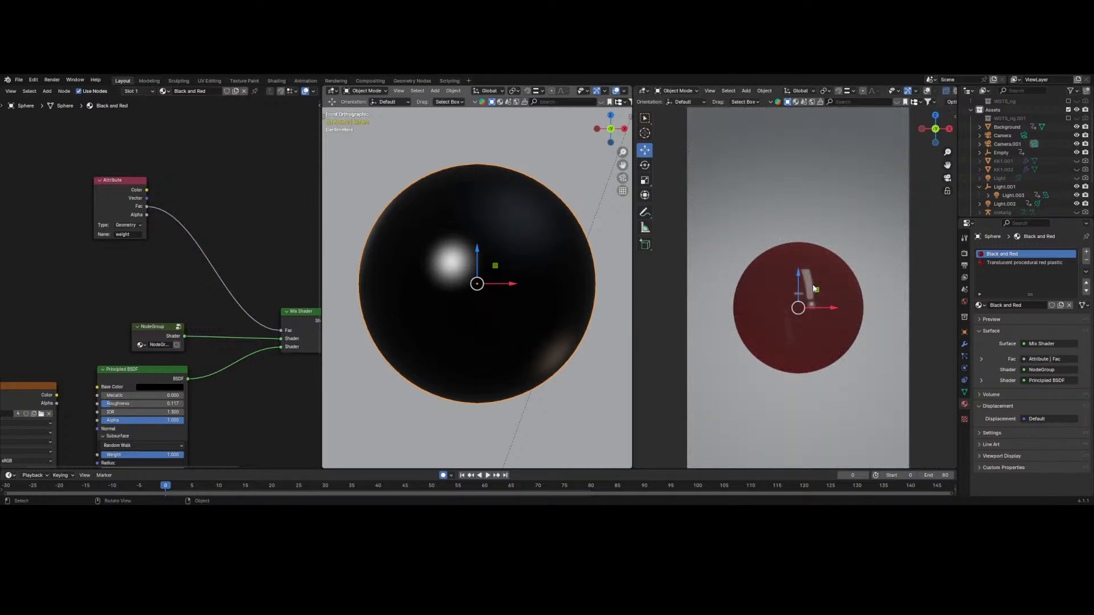
# - Check the sphere's vertex group and Vertex Weight Proximity modifier settings, and move the Attribute node closer to the Mix Shader
pyautogui.moveTo(118, 165); pyautogui.dragTo(104, 155, button='middle')
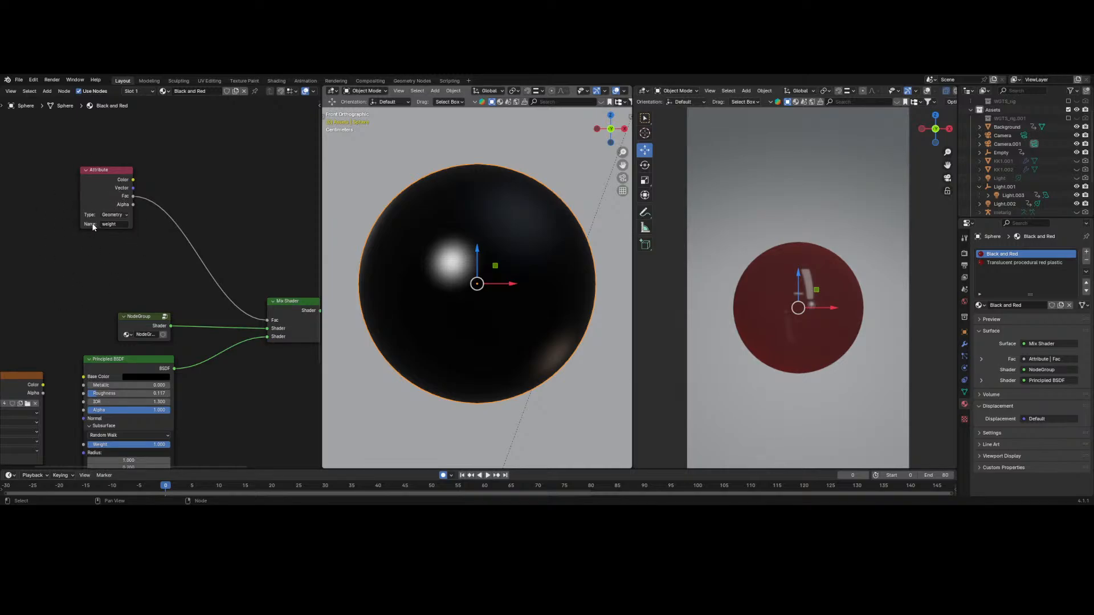
pyautogui.moveTo(93, 226); pyautogui.dragTo(115, 259, button='middle')
pyautogui.moveTo(214, 295); pyautogui.dragTo(170, 277, button='middle')
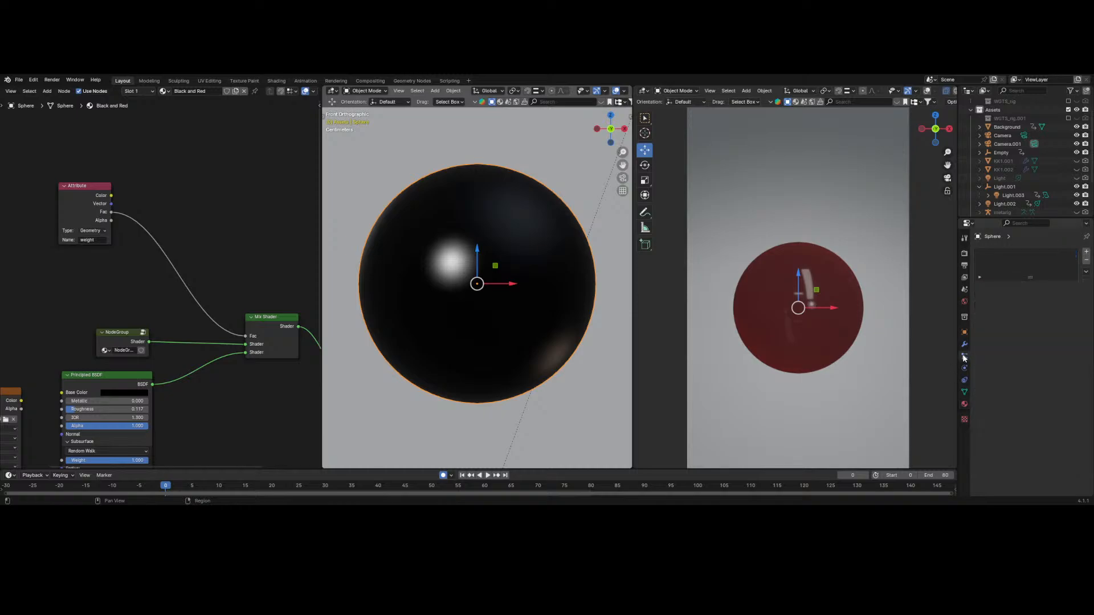
pyautogui.click(963, 392)
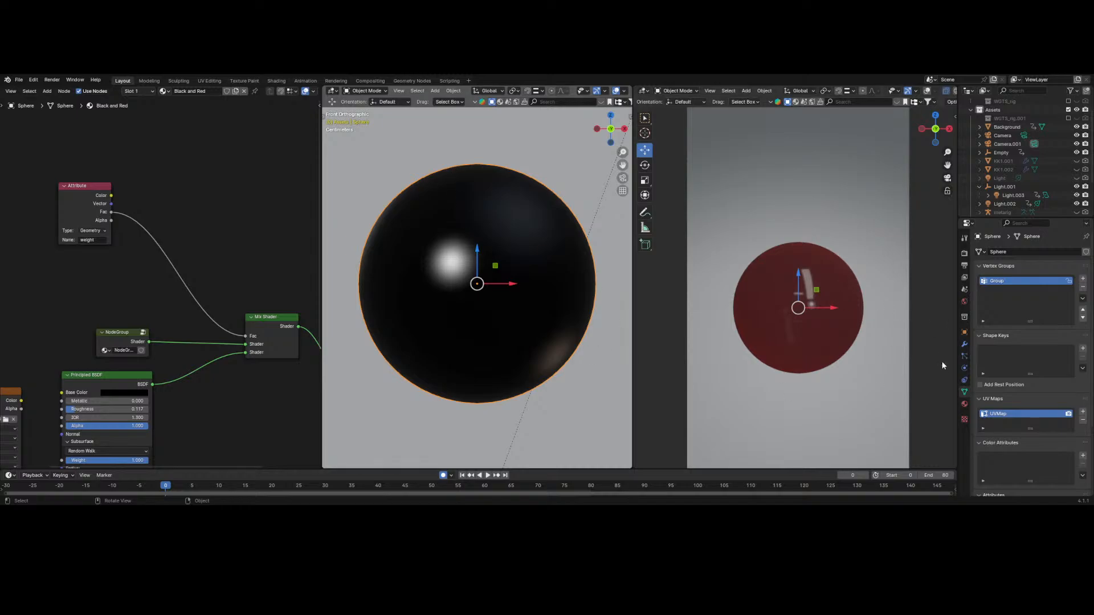
pyautogui.click(965, 344)
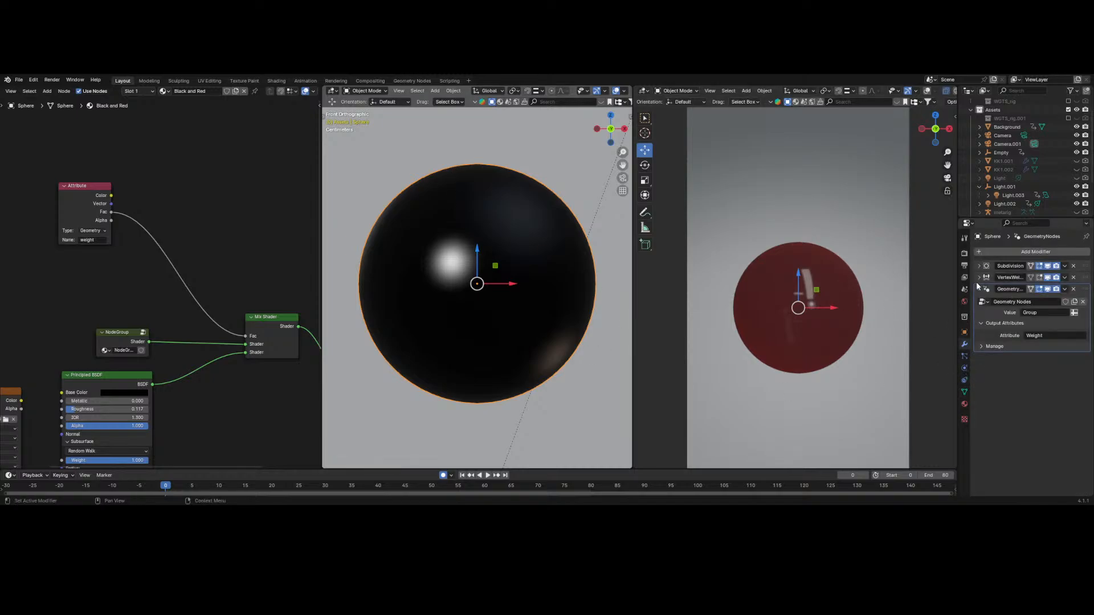
pyautogui.click(978, 289)
pyautogui.click(978, 278)
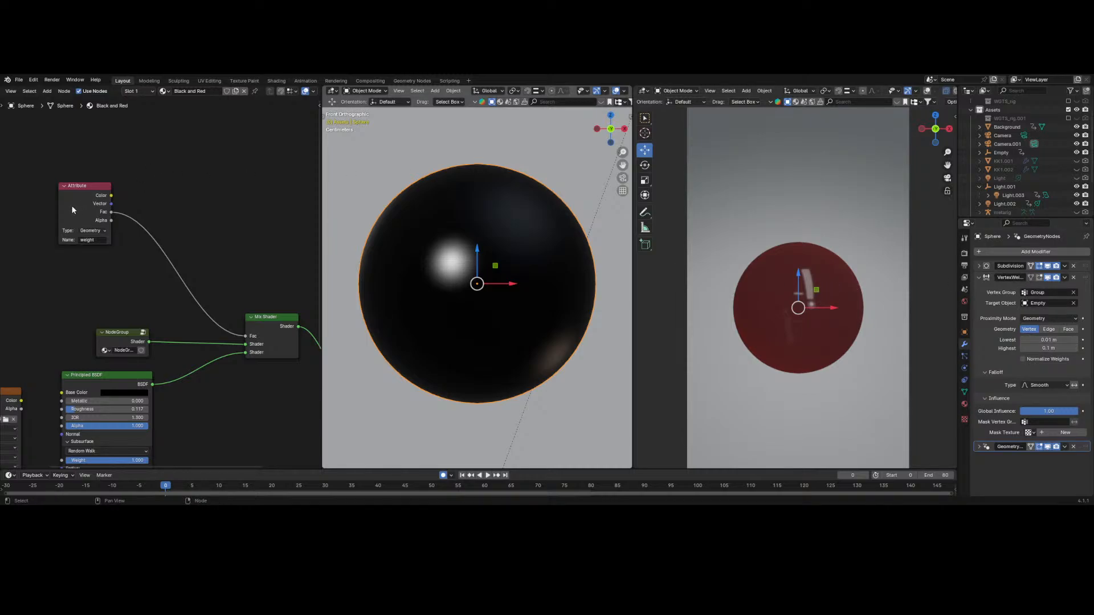
pyautogui.moveTo(82, 188); pyautogui.dragTo(116, 204)
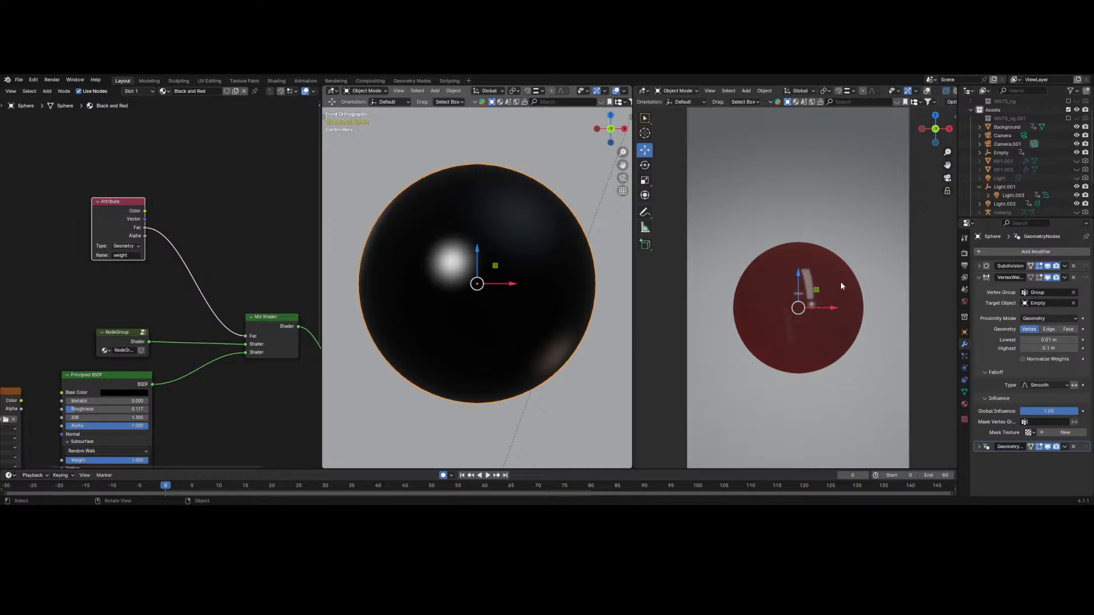
# - Try moving the sphere and the Empty to test the material blend, reverting each move
pyautogui.moveTo(816, 291); pyautogui.dragTo(796, 274)
pyautogui.rightClick(795, 274)
pyautogui.scroll(-3, 1008, 174)
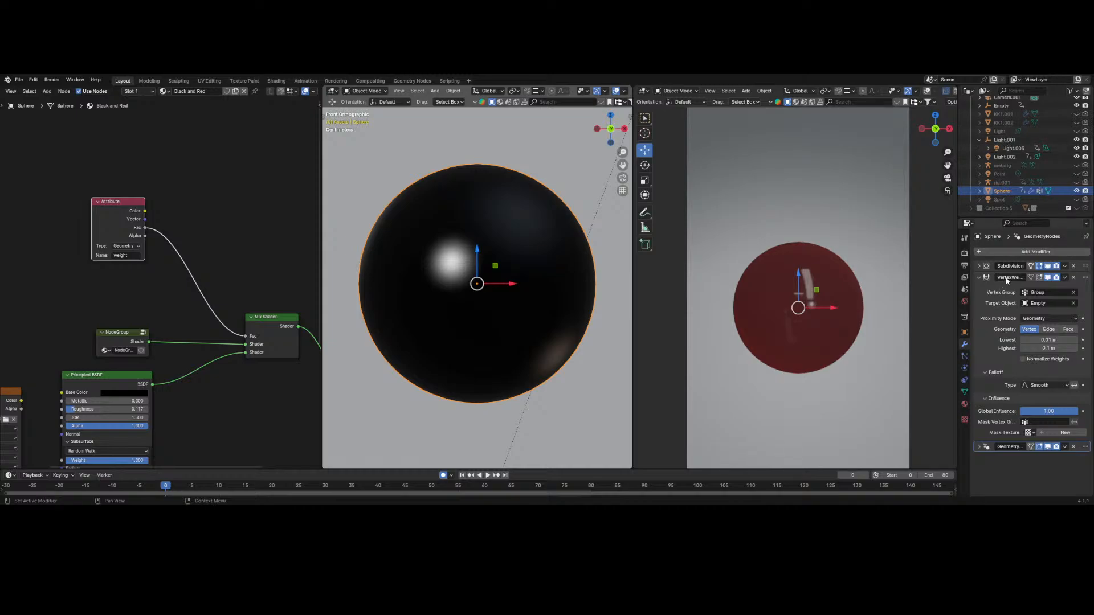
pyautogui.scroll(2, 1013, 130)
pyautogui.click(1002, 122)
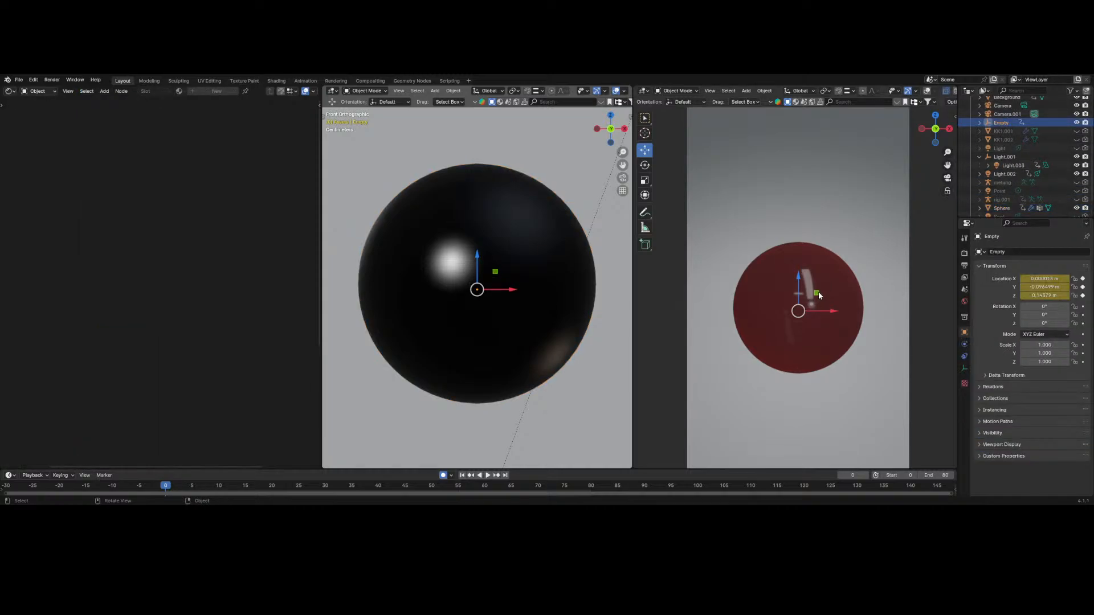
pyautogui.moveTo(817, 293); pyautogui.dragTo(709, 184)
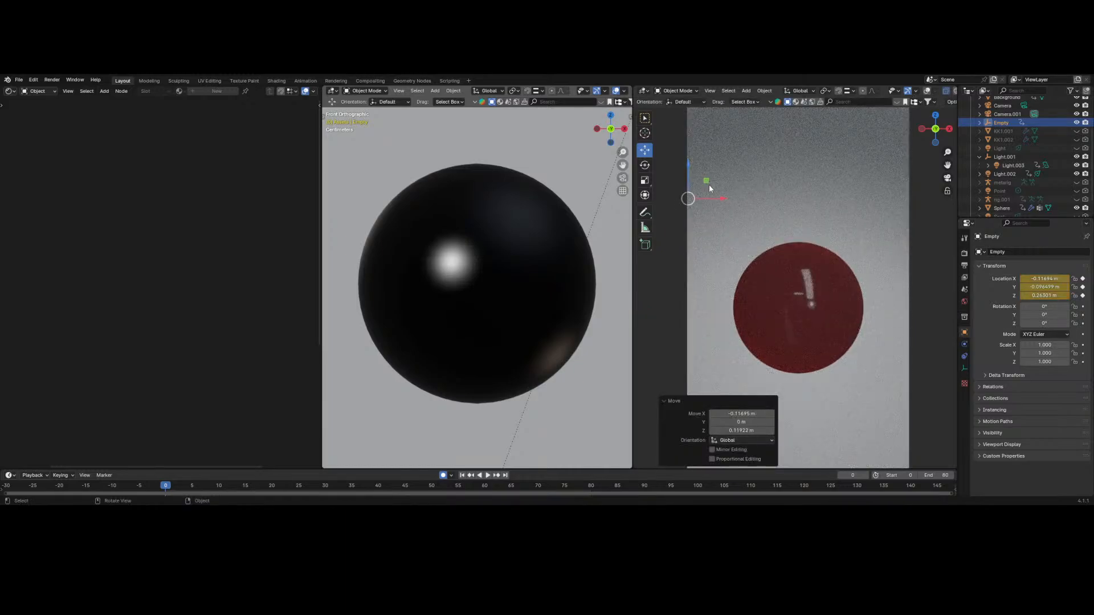
pyautogui.hotkey('ctrl', 'z')
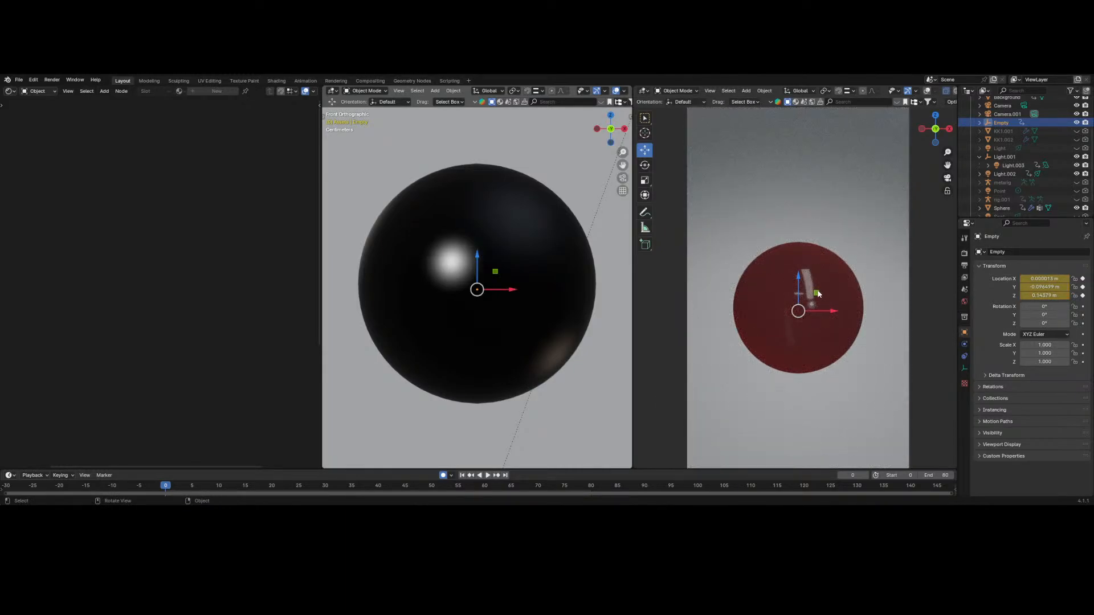
pyautogui.moveTo(817, 293); pyautogui.dragTo(778, 274)
pyautogui.rightClick(779, 274)
# - Bring back the sphere's shader nodes and connect the Attribute node's Color output to the Mix Shader's Fac input
pyautogui.click(11, 92)
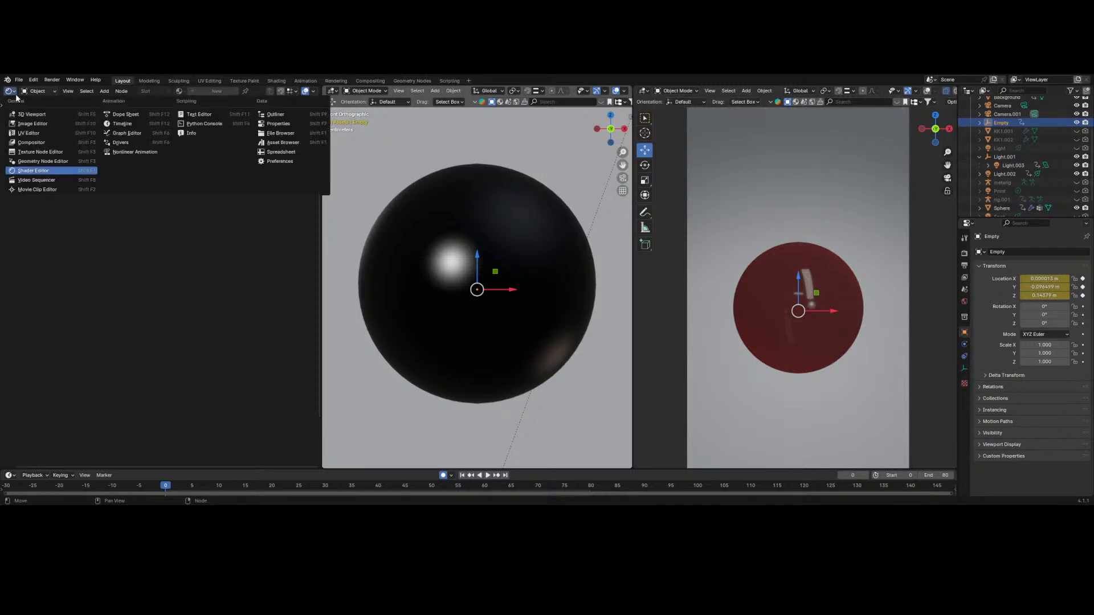
pyautogui.click(34, 170)
pyautogui.click(515, 279)
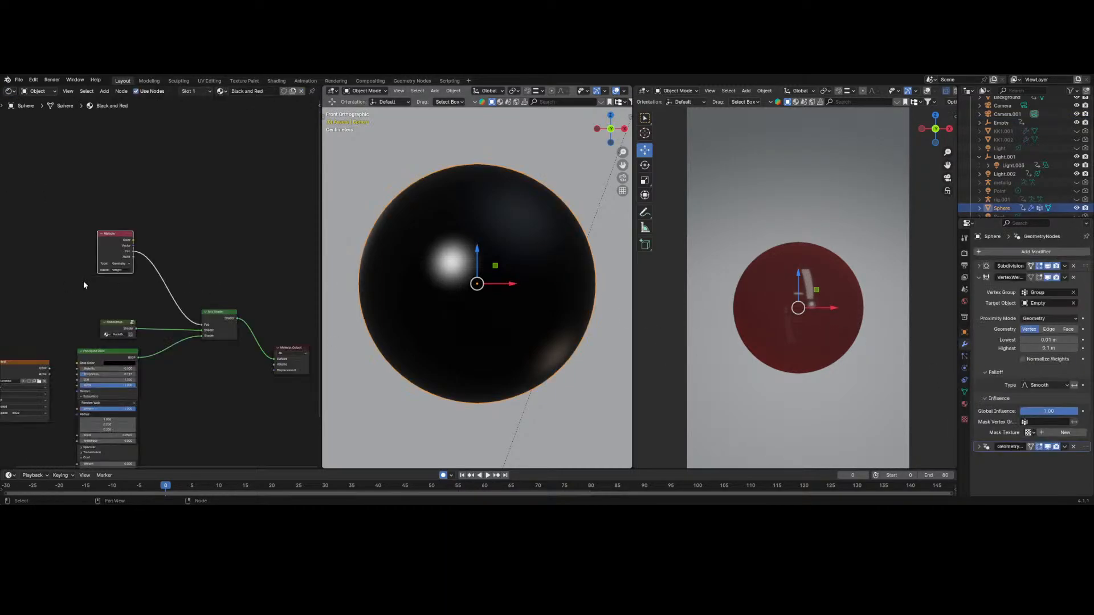
pyautogui.scroll(2, 159, 310)
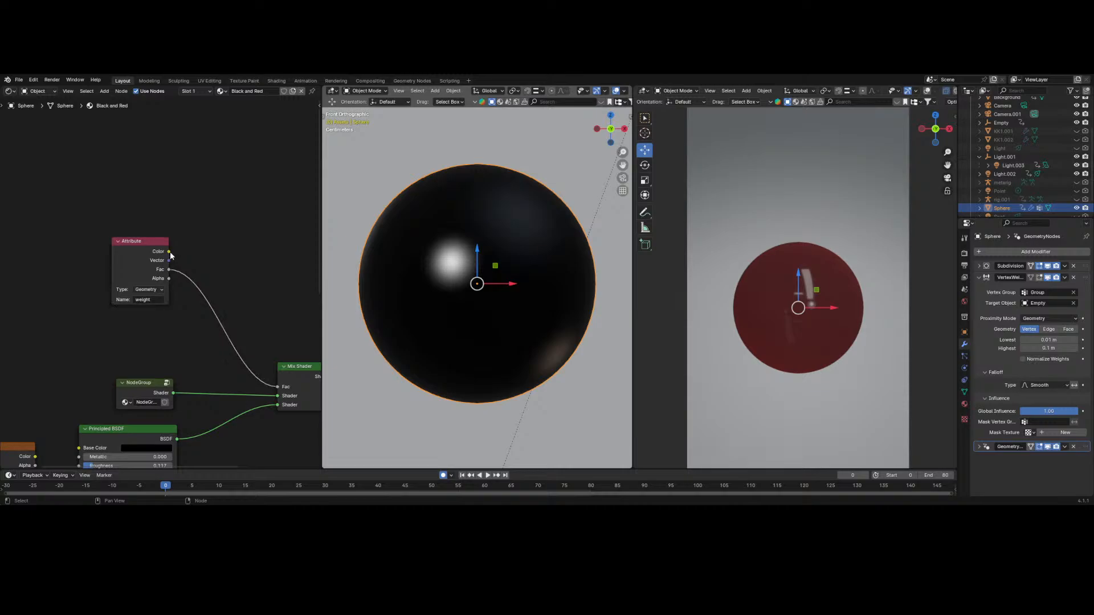
pyautogui.moveTo(168, 252); pyautogui.dragTo(277, 387)
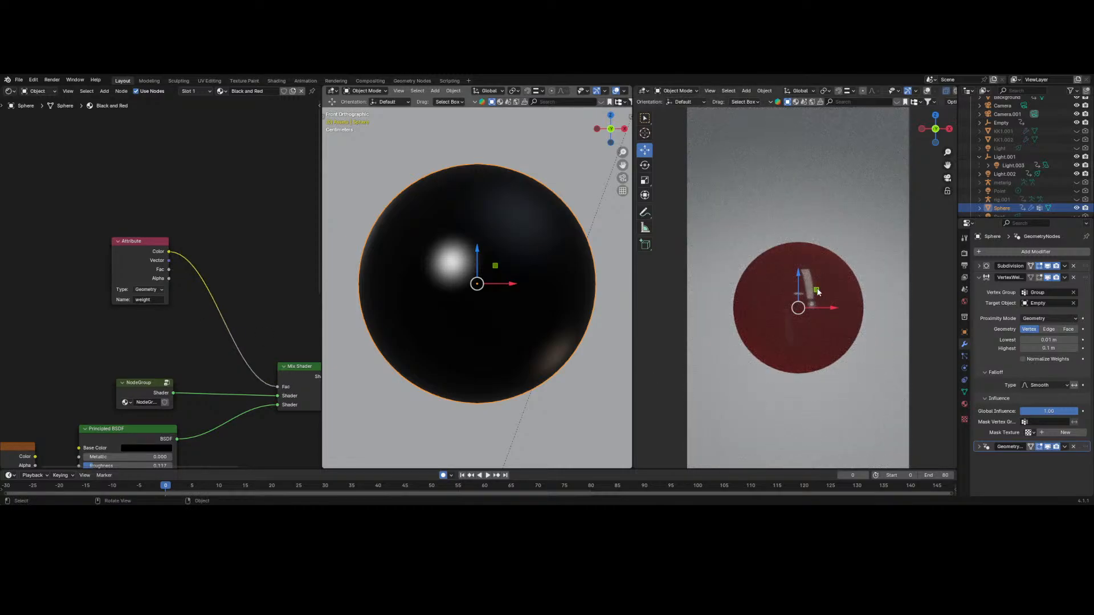
# - Move the Empty away from the sphere, about -0.108 m in X and 0.109 m in Z
pyautogui.scroll(3, 1016, 187)
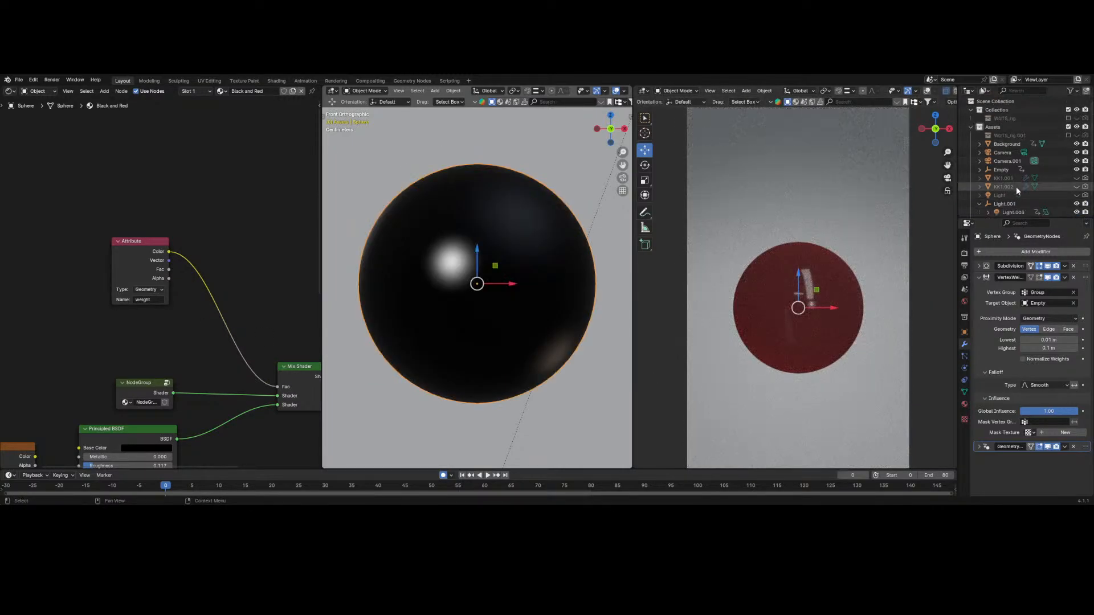
pyautogui.click(991, 170)
pyautogui.moveTo(816, 294); pyautogui.dragTo(714, 190)
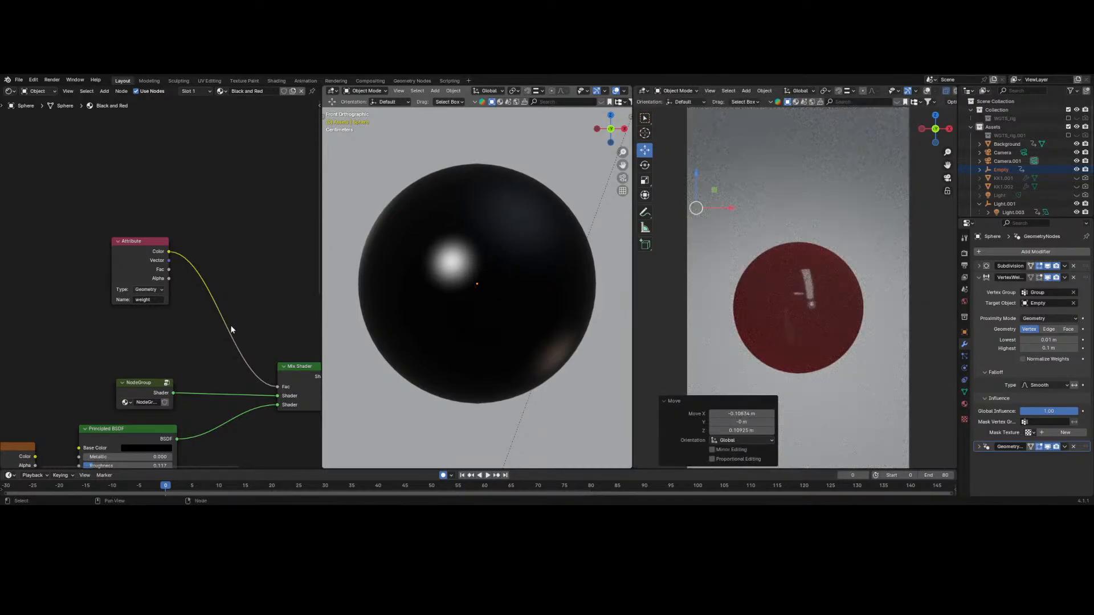
# - Try the Object type on the Attribute node, and set it back to Geometry
pyautogui.moveTo(230, 326); pyautogui.dragTo(204, 276, button='middle')
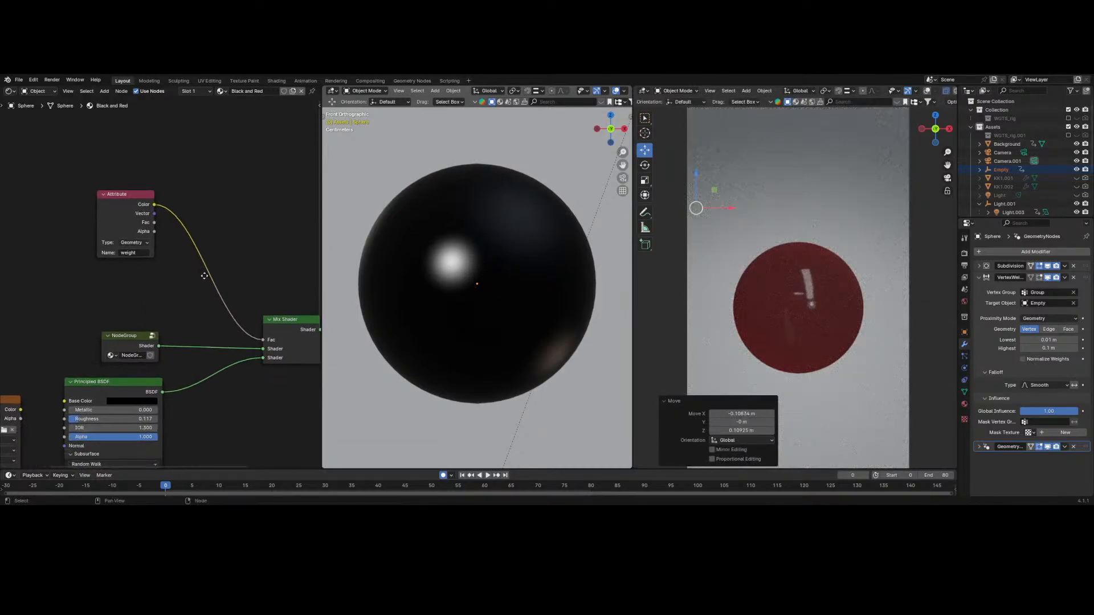
pyautogui.click(130, 243)
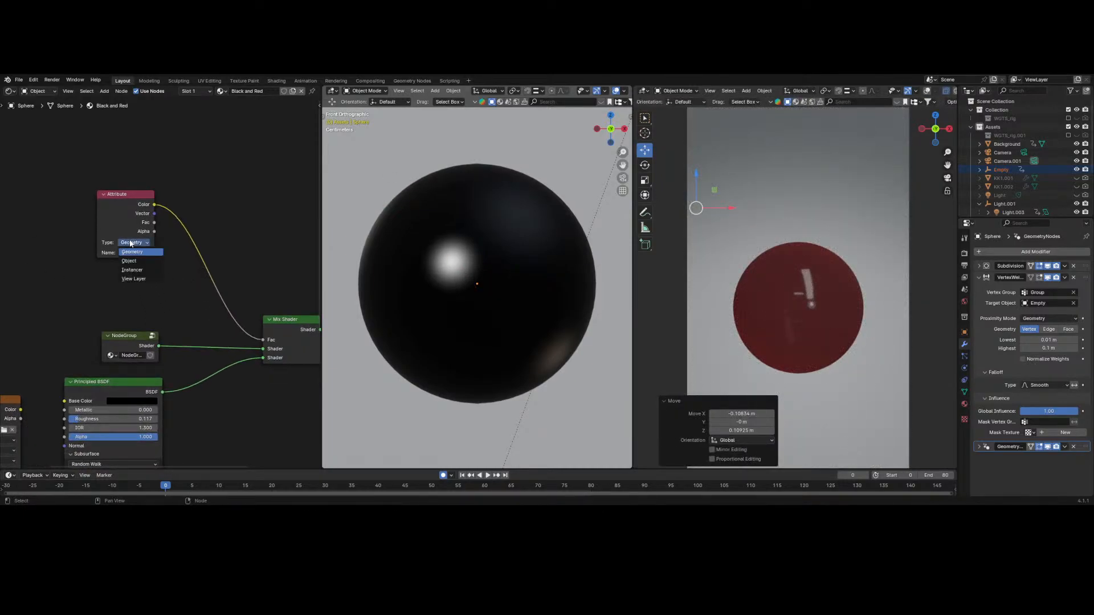
pyautogui.click(125, 263)
pyautogui.click(137, 244)
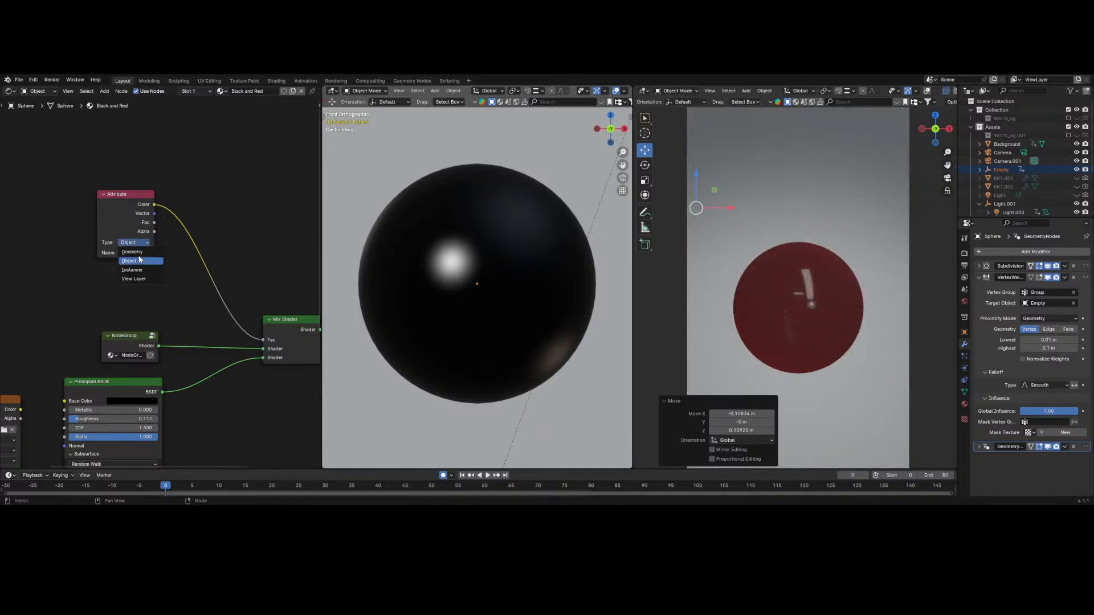
pyautogui.click(142, 252)
# - Preview the Attribute node's Color and Fac outputs on the sphere, and move the Empty back to the sphere's centre
pyautogui.click(136, 224)
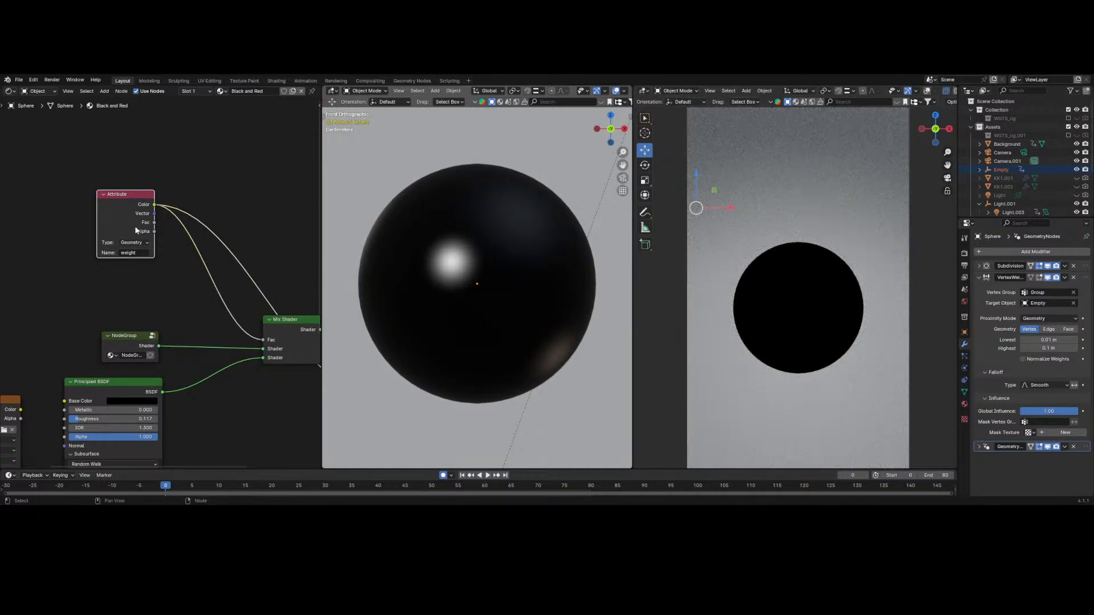
pyautogui.hotkey('alt', 'g')
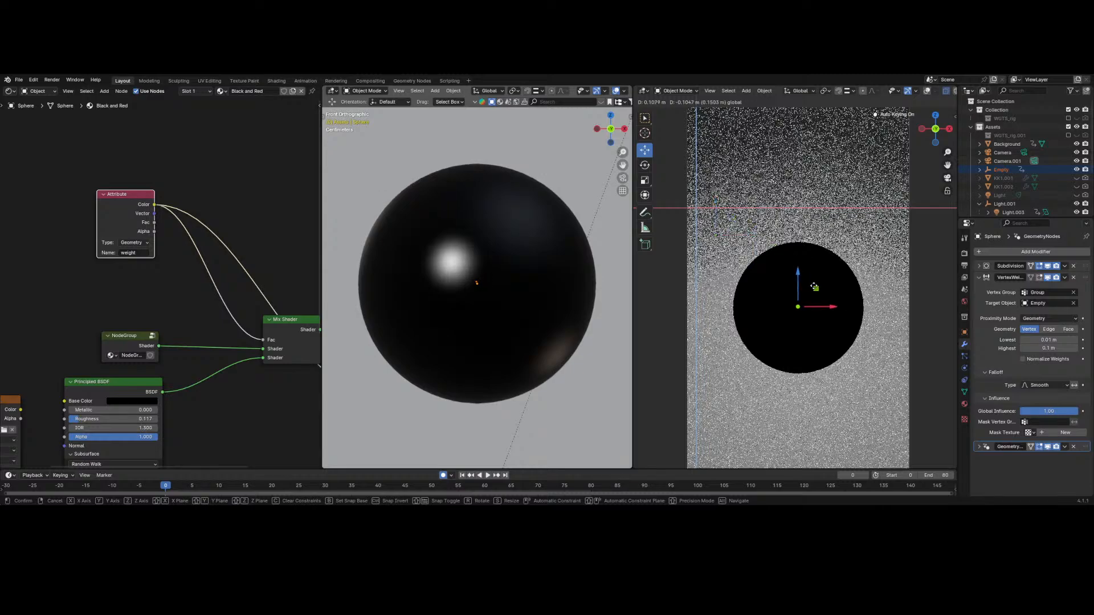
pyautogui.keyDown('ctrl'); pyautogui.keyDown('shift'); pyautogui.click(141, 206); pyautogui.keyUp('shift'); pyautogui.keyUp('ctrl')
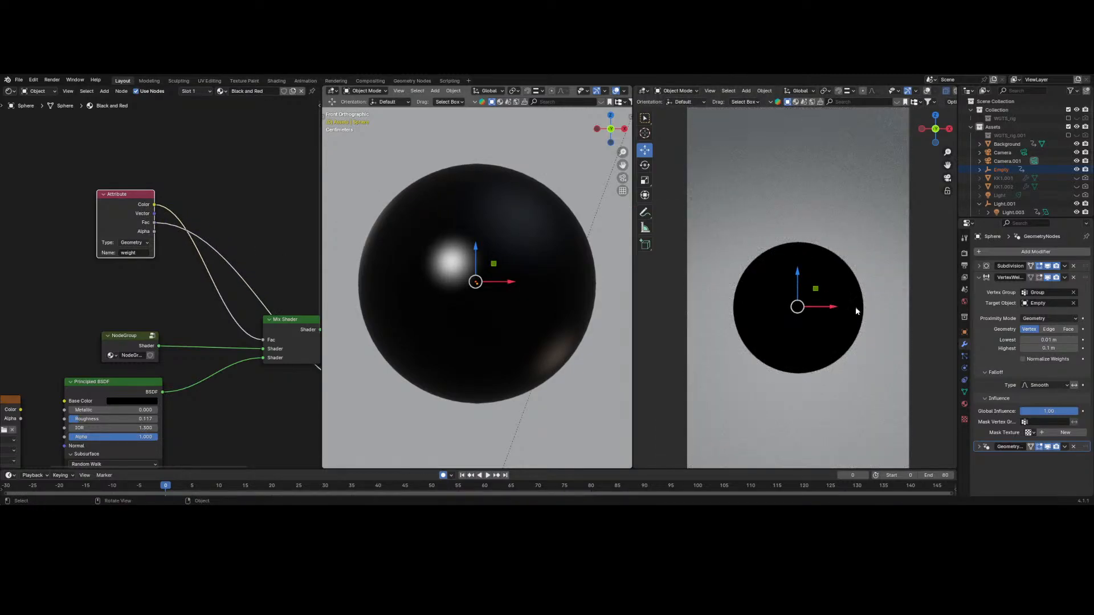
# - Try Group as the Vertex Weight Proximity modifier's mask vertex group, and clear it
pyautogui.click(1048, 423)
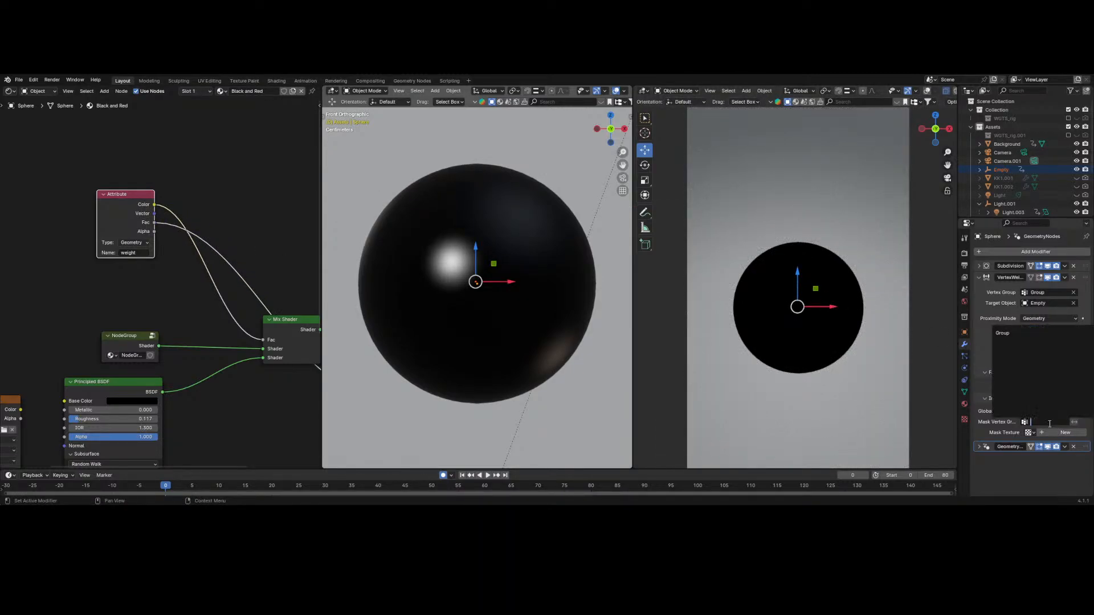
pyautogui.click(1000, 336)
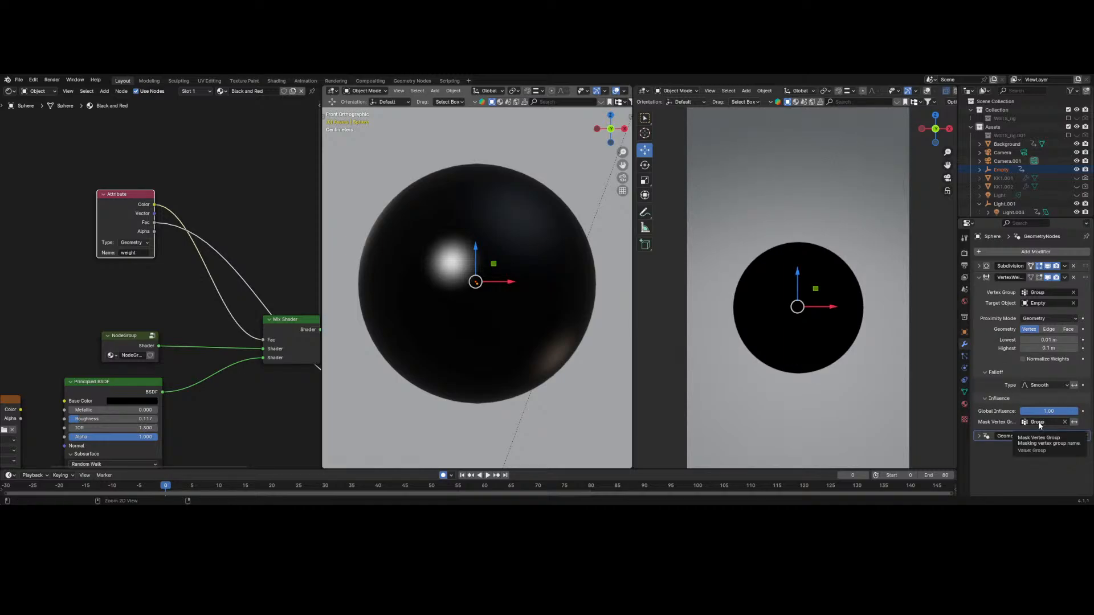
pyautogui.click(1065, 422)
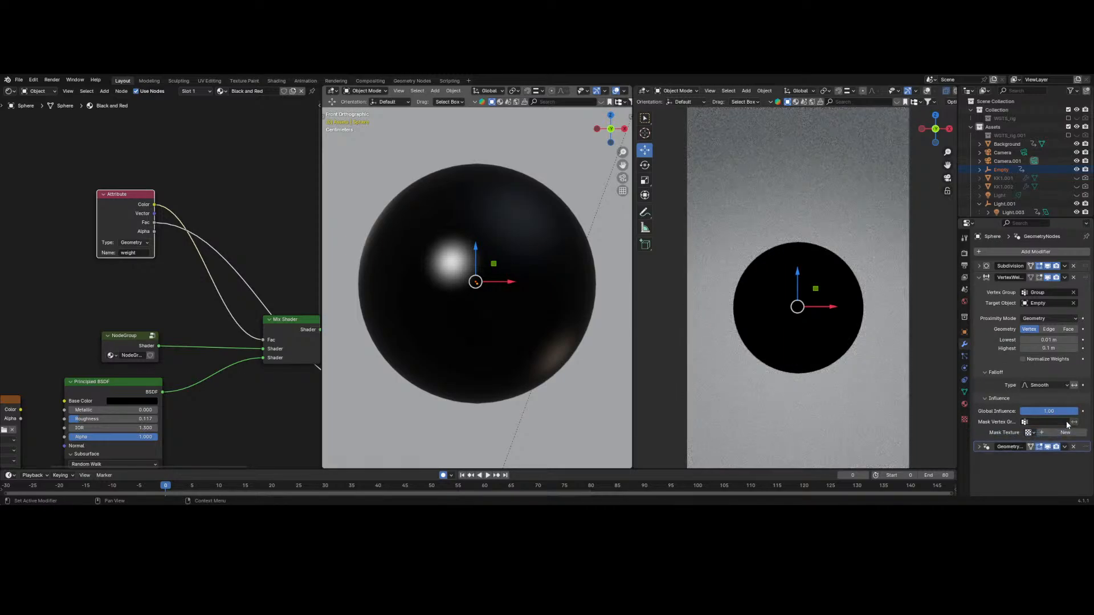
# - Try position as the Geometry Nodes modifier's Value attribute, and set it back to Group
pyautogui.click(979, 448)
pyautogui.scroll(-1, 979, 448)
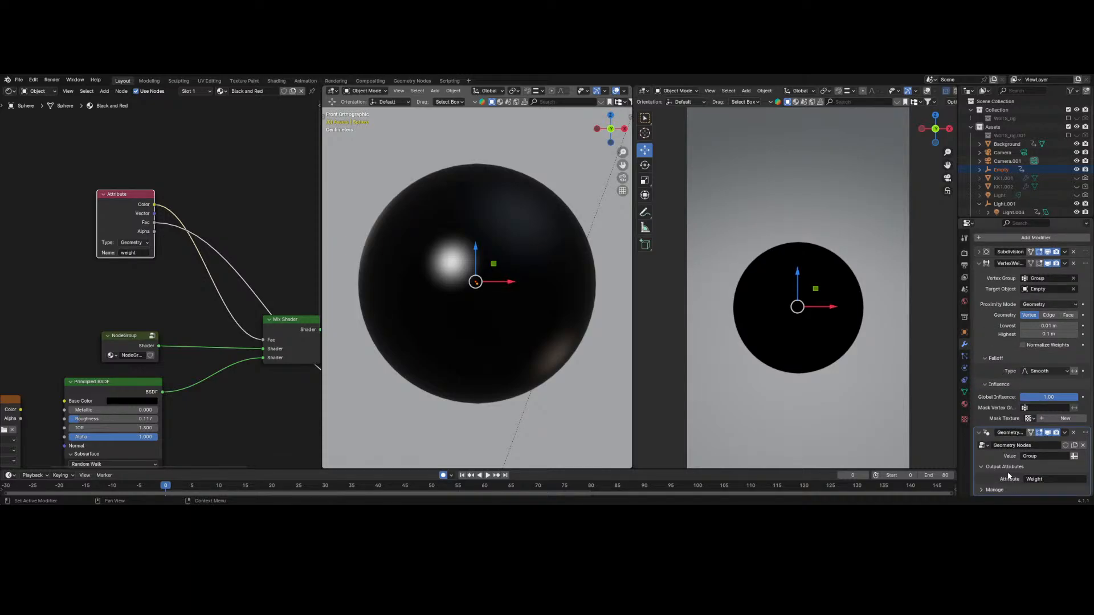
pyautogui.click(1042, 456)
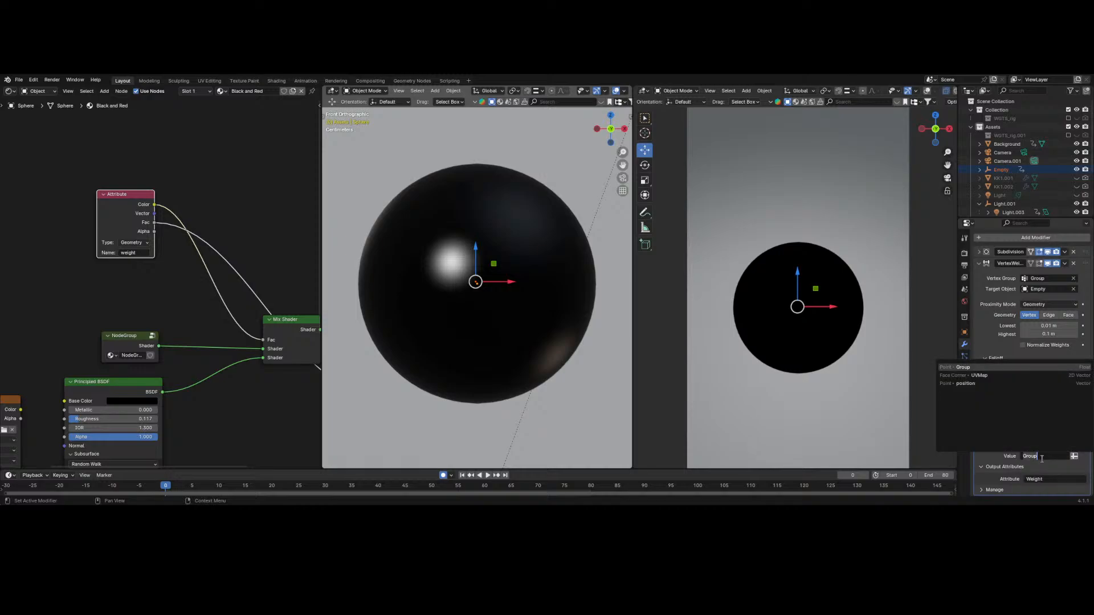
pyautogui.click(976, 382)
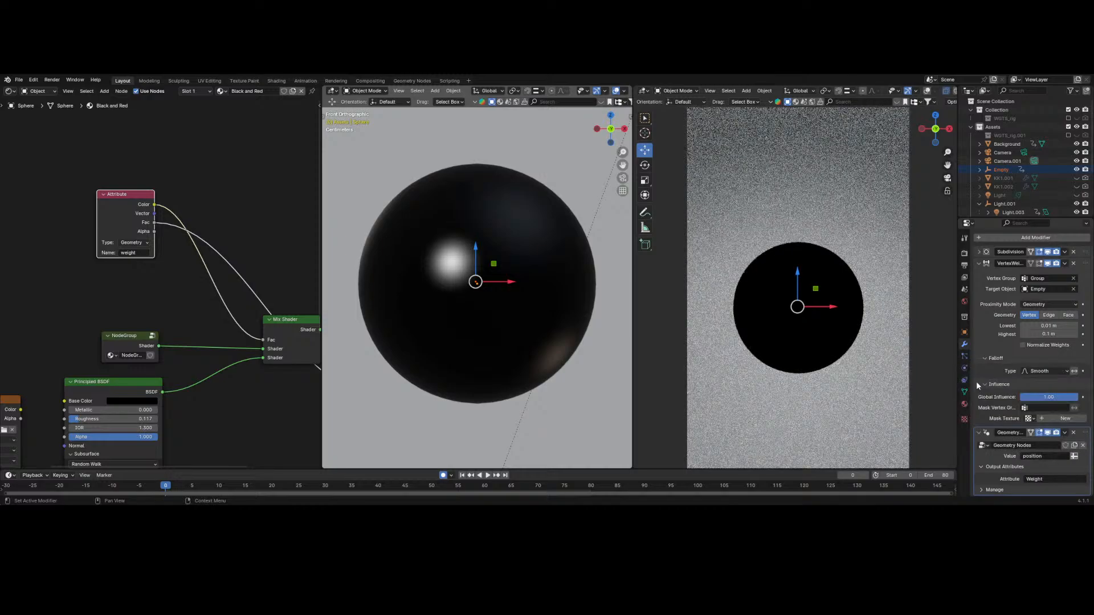
pyautogui.click(1032, 456)
pyautogui.click(976, 369)
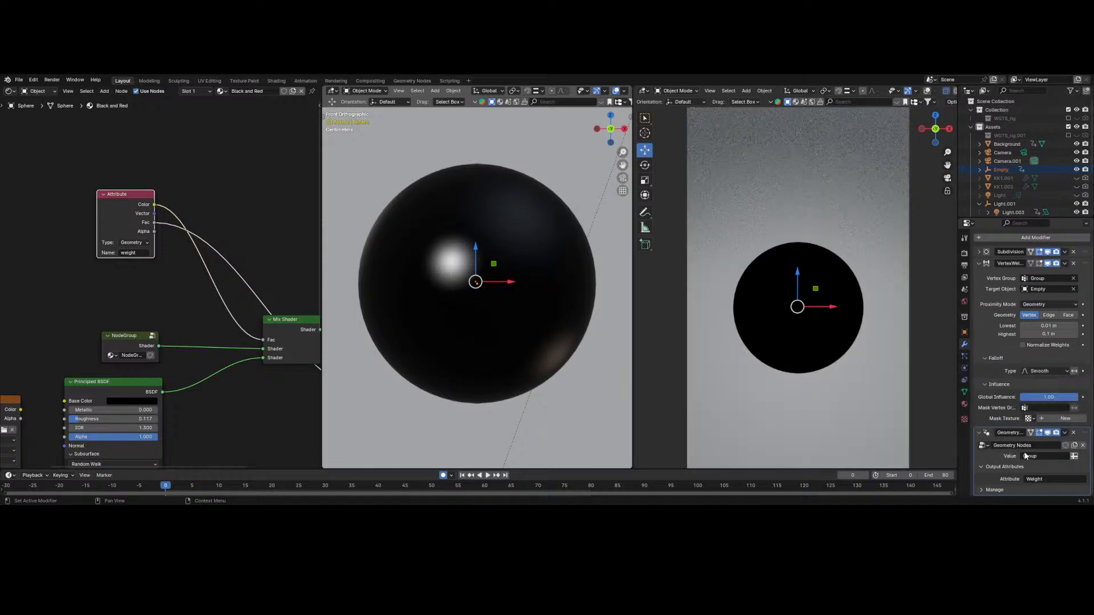
# - Check the Geometry Nodes modifier's output attribute choices without changing them, and set the Value input attribute to position
pyautogui.click(1047, 479)
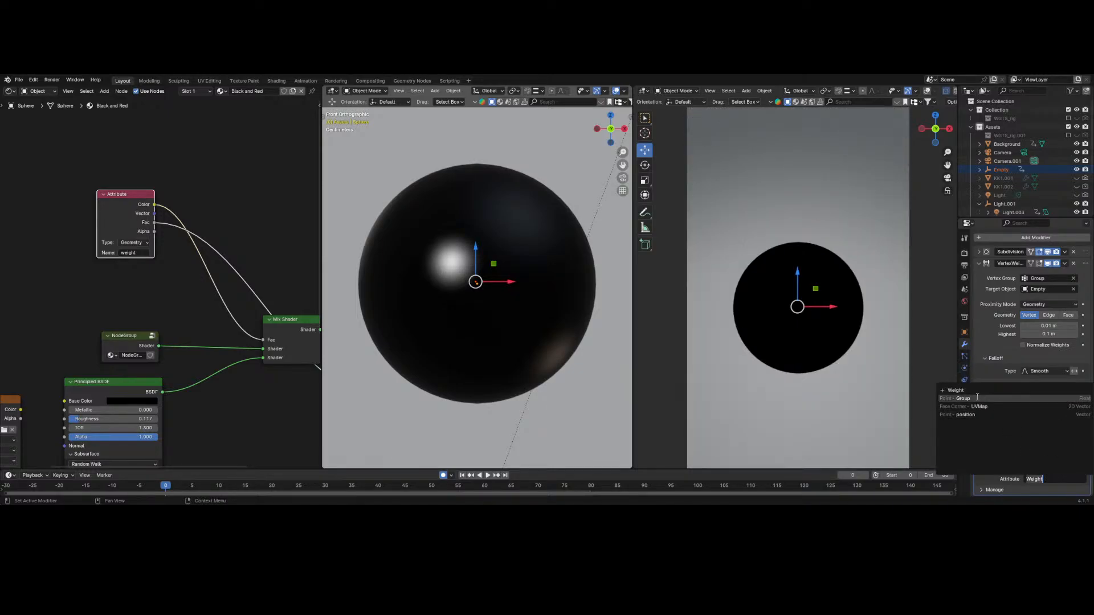
pyautogui.press('Escape')
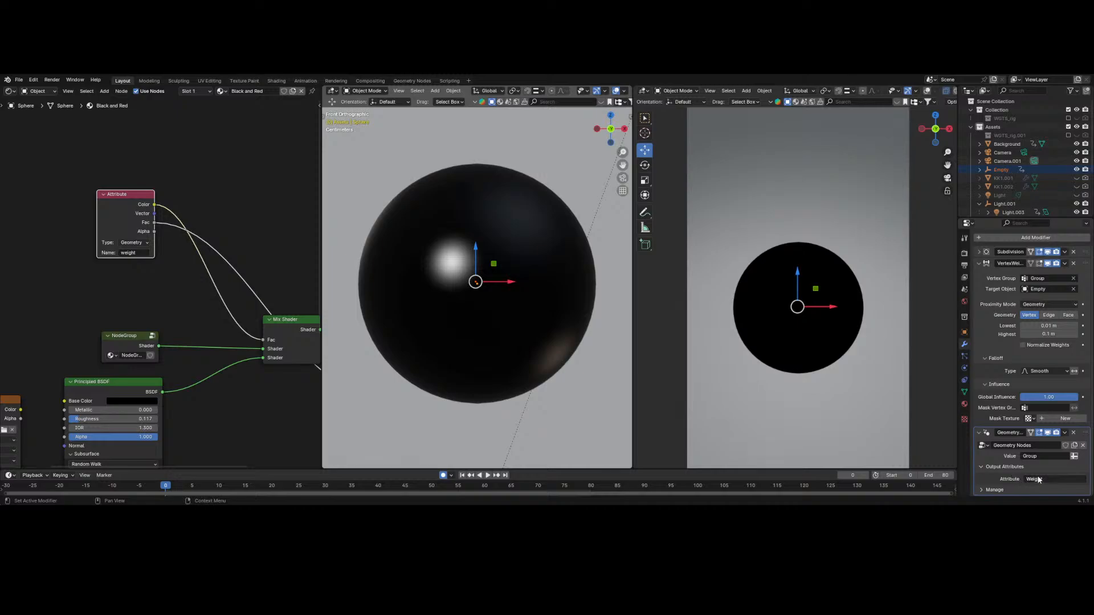
pyautogui.click(1073, 456)
pyautogui.click(1074, 456)
pyautogui.click(1058, 456)
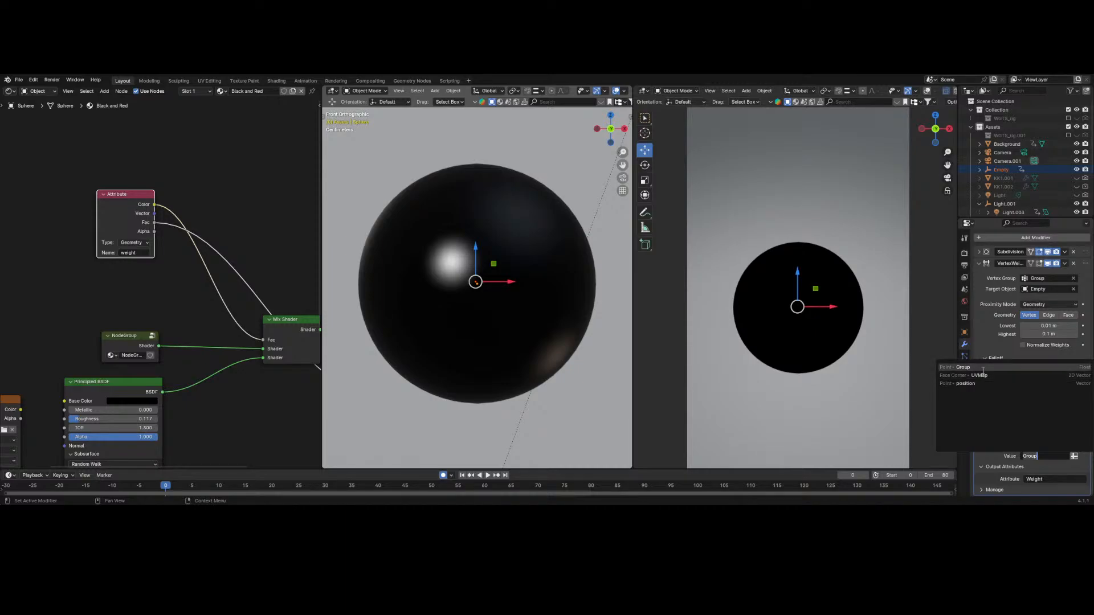
pyautogui.click(968, 383)
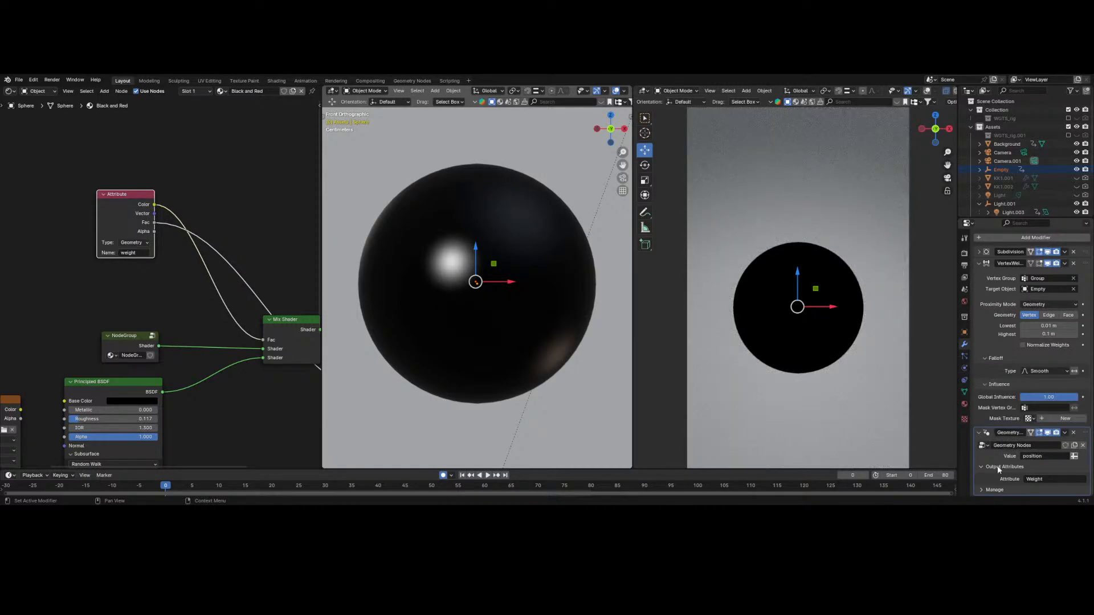
# - Set the shader's Attribute node name to Weight, matching the capitalisation of the Geometry Nodes modifier's output attribute
pyautogui.click(1051, 480)
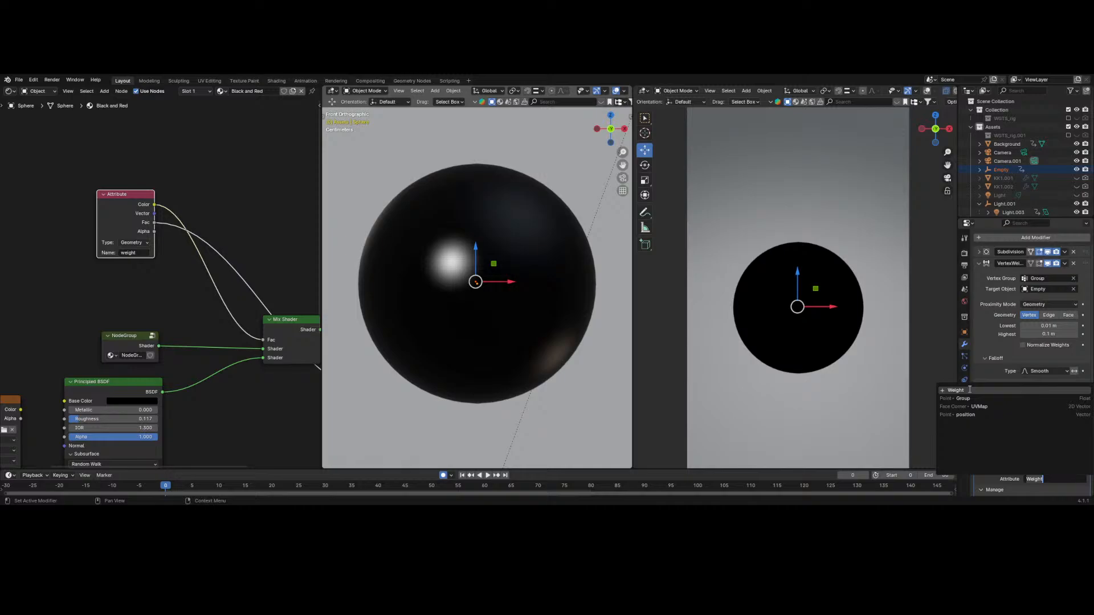
pyautogui.click(128, 252)
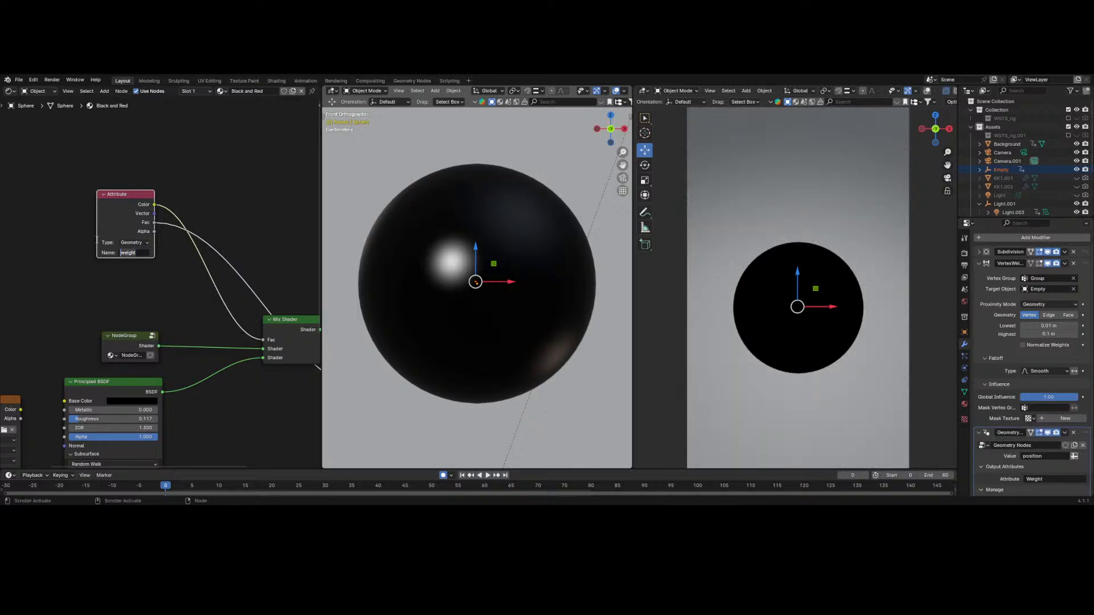
pyautogui.write('Weight')
pyautogui.press('Return')
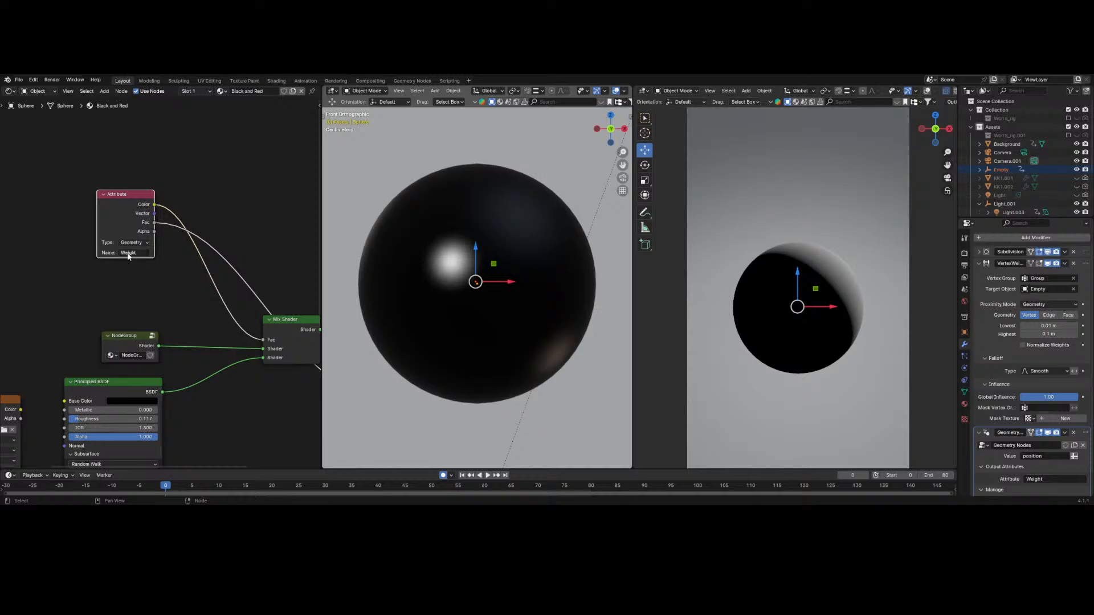
pyautogui.scroll(3, 129, 256)
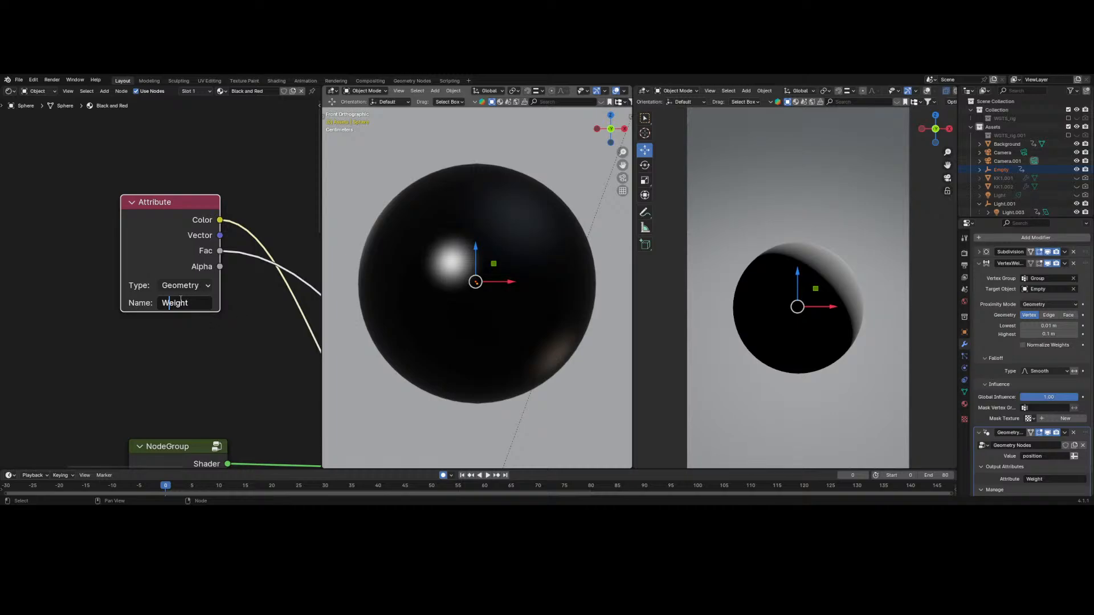
pyautogui.scroll(2, 191, 326)
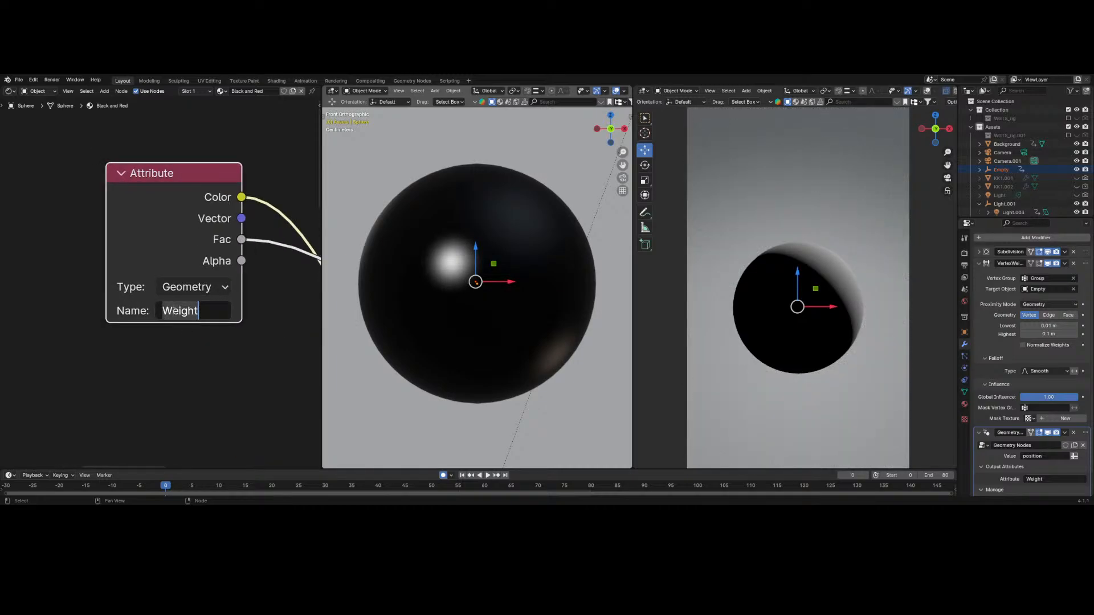
pyautogui.moveTo(172, 311); pyautogui.dragTo(147, 303)
pyautogui.press('Return')
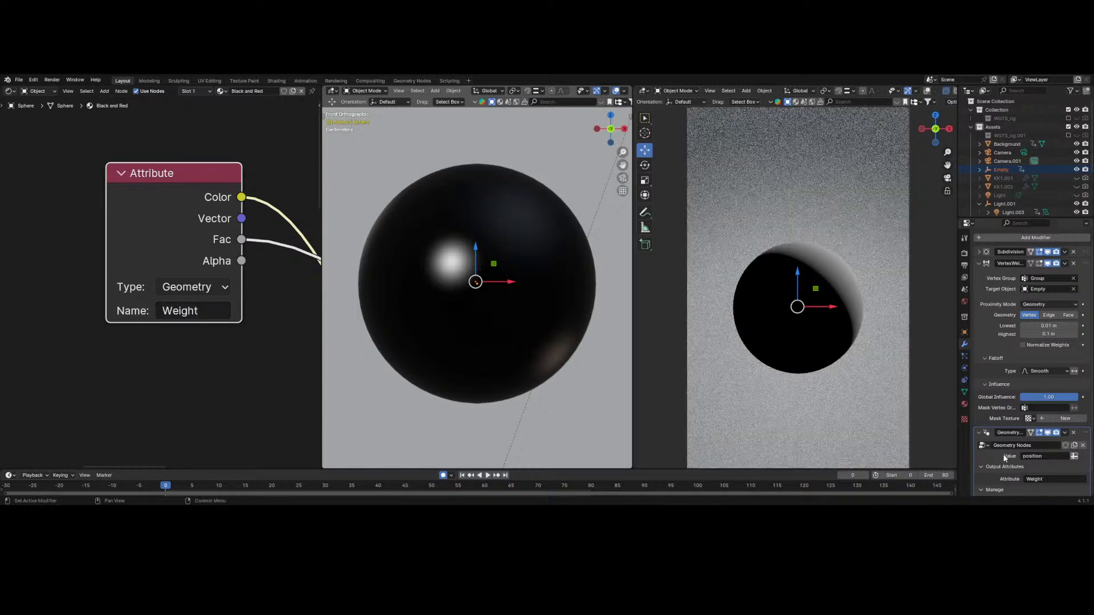
# - Compare the Geometry Nodes modifier's output attribute name with the Attribute node's name, leaving both as they are
pyautogui.scroll(-2, 1005, 439)
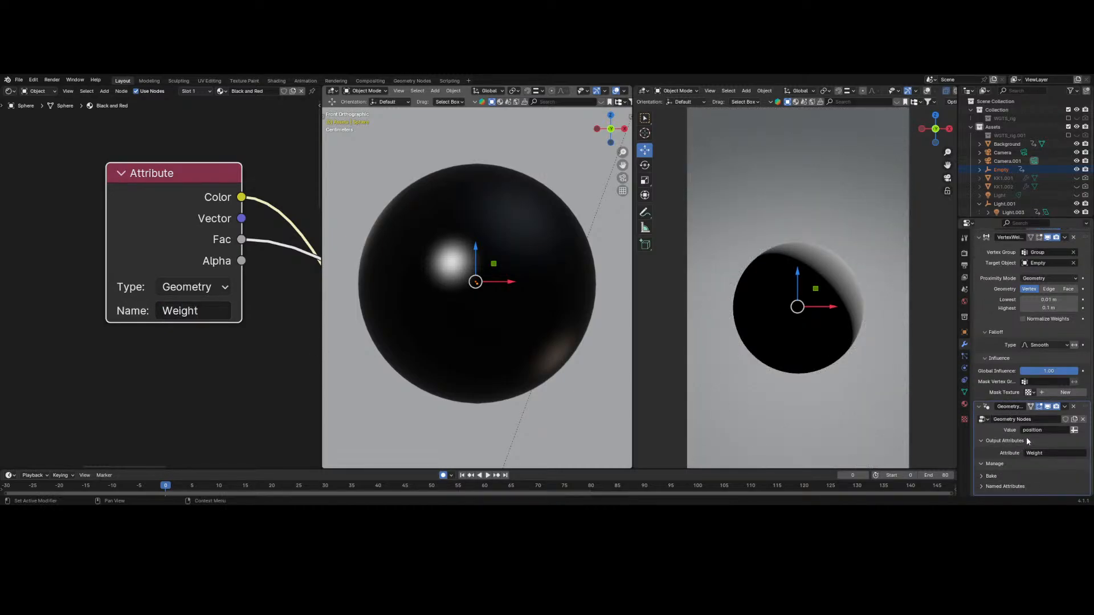
pyautogui.click(1036, 453)
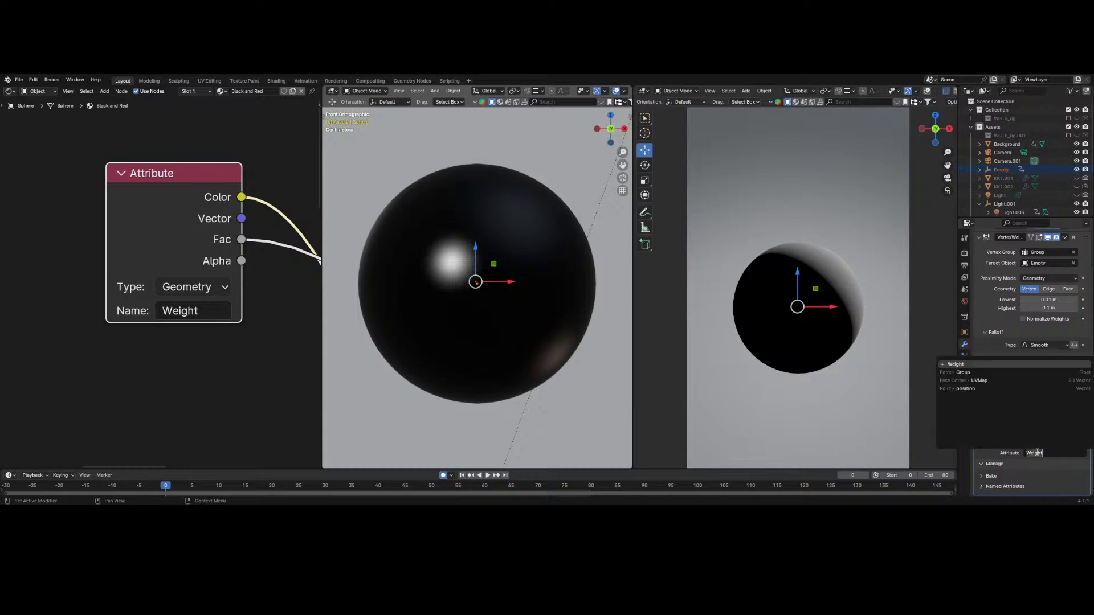
pyautogui.click(1046, 454)
pyautogui.press('Return')
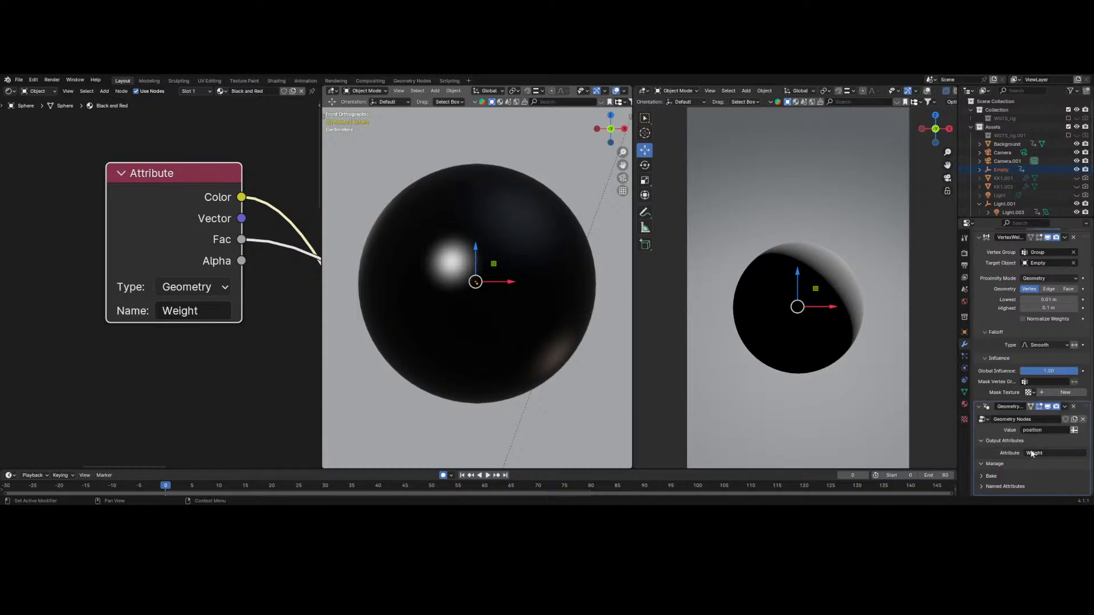
pyautogui.click(171, 315)
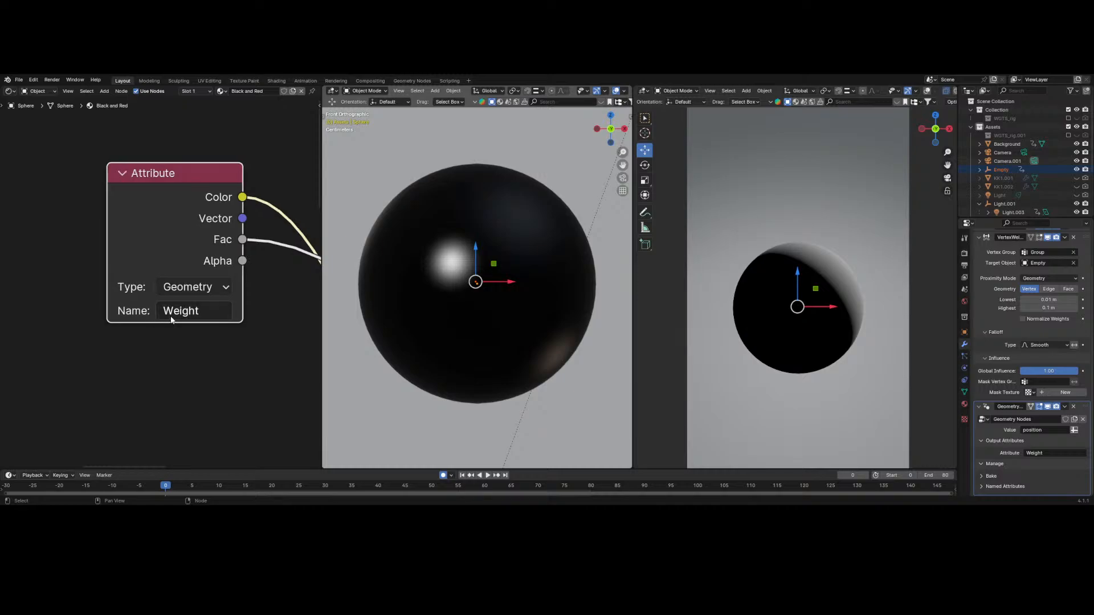
pyautogui.click(172, 315)
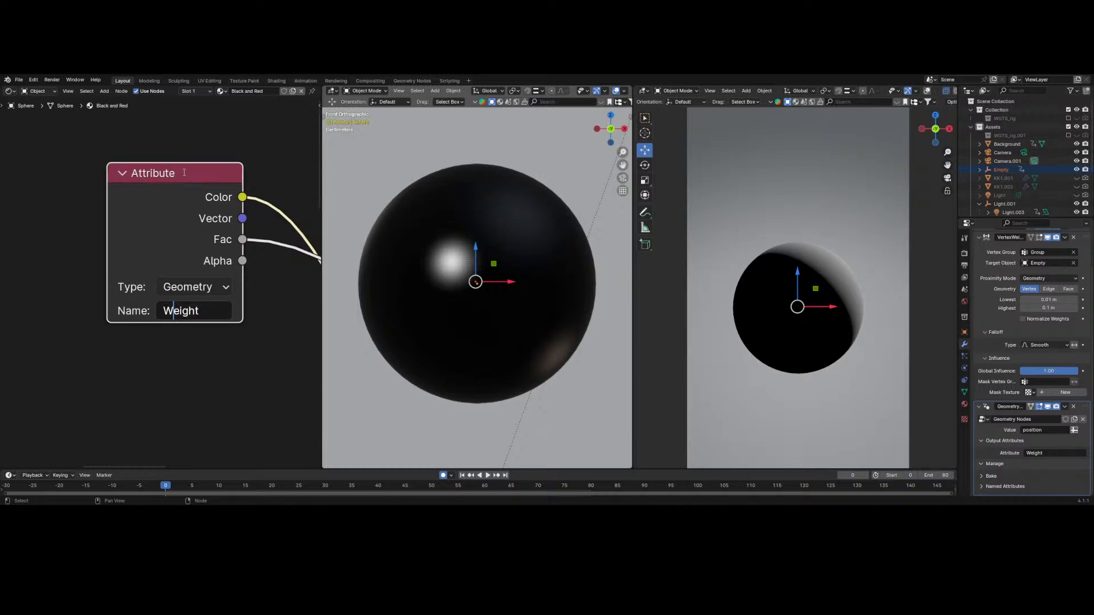
pyautogui.moveTo(180, 317); pyautogui.dragTo(160, 313)
# - Try moving the Empty diagonally in the XZ plane over the sphere, and cancel the move
pyautogui.click(813, 286)
pyautogui.click(254, 365)
pyautogui.scroll(-7, 254, 365)
pyautogui.moveTo(814, 291); pyautogui.dragTo(745, 244)
pyautogui.rightClick(744, 244)
pyautogui.scroll(-2, 926, 94)
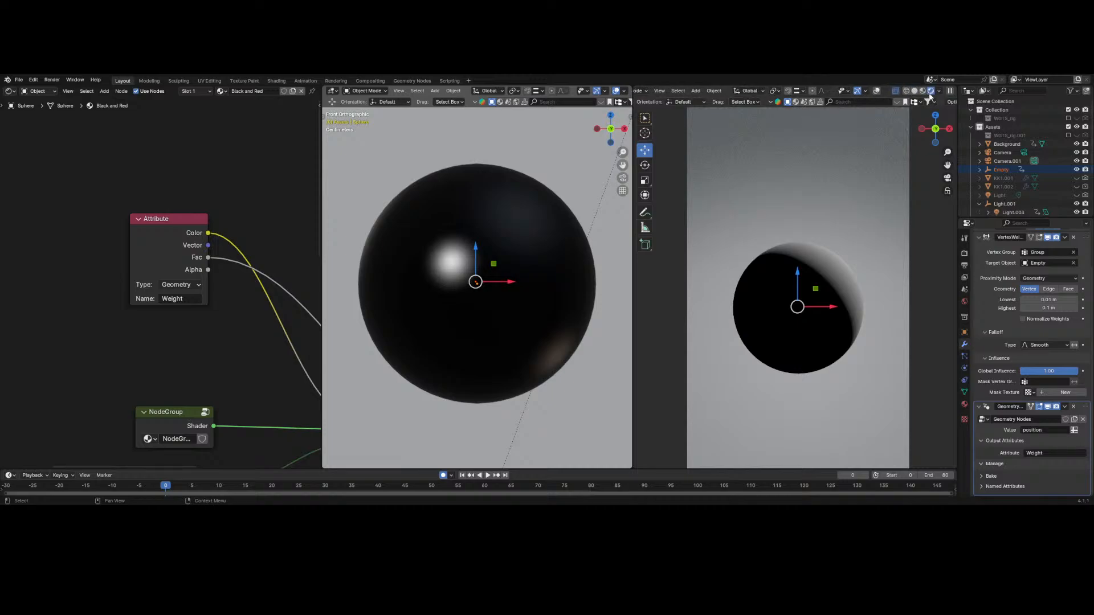
# - Reselect the Empty and try moving it off the sphere with the Y axis locked, and cancel the move
pyautogui.scroll(-6, 510, 287)
pyautogui.click(511, 288)
pyautogui.scroll(6, 501, 297)
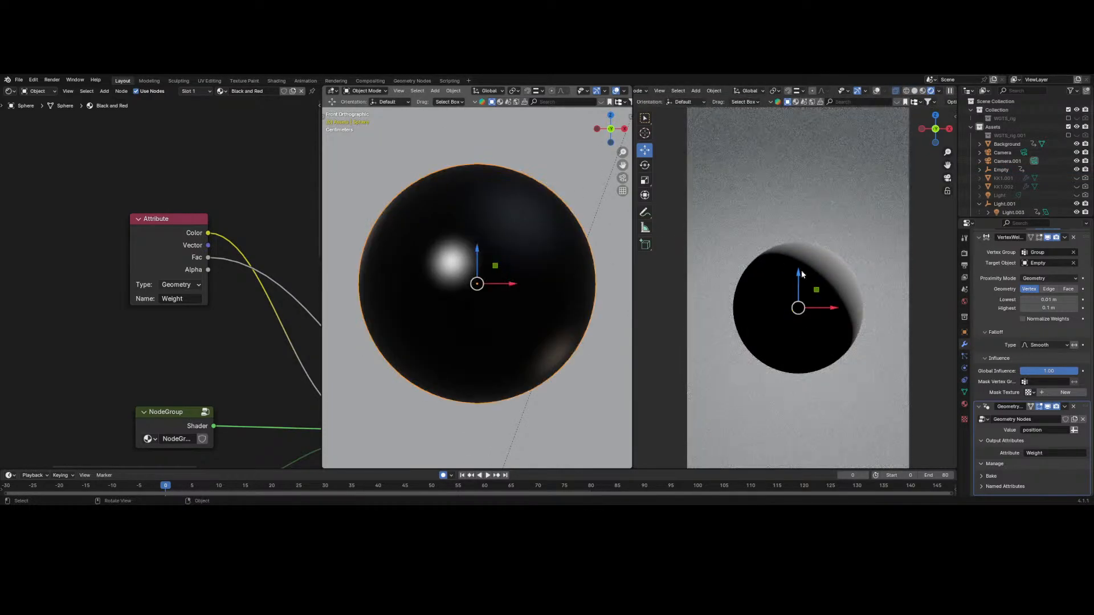
pyautogui.scroll(-4, 1020, 182)
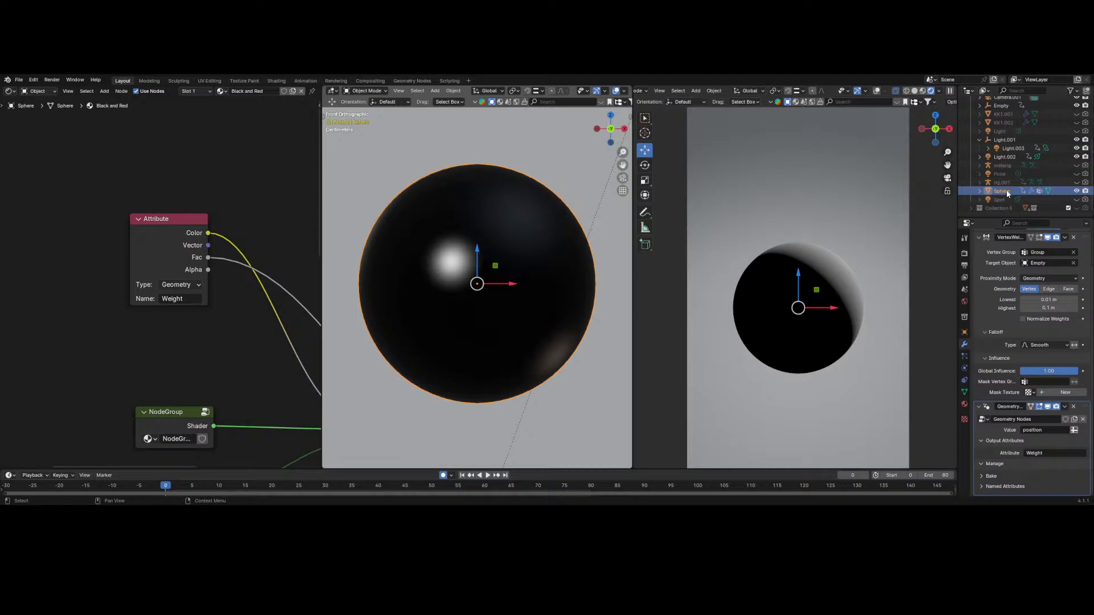
pyautogui.scroll(5, 1007, 193)
pyautogui.click(1001, 170)
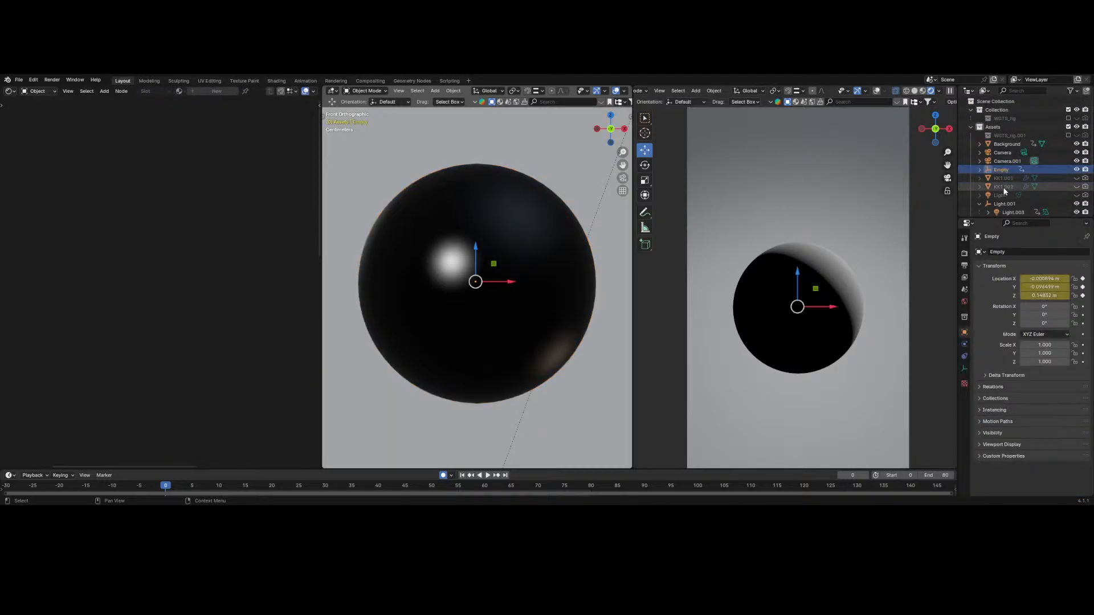
pyautogui.press('g')
pyautogui.hotkey('shift', 'y')
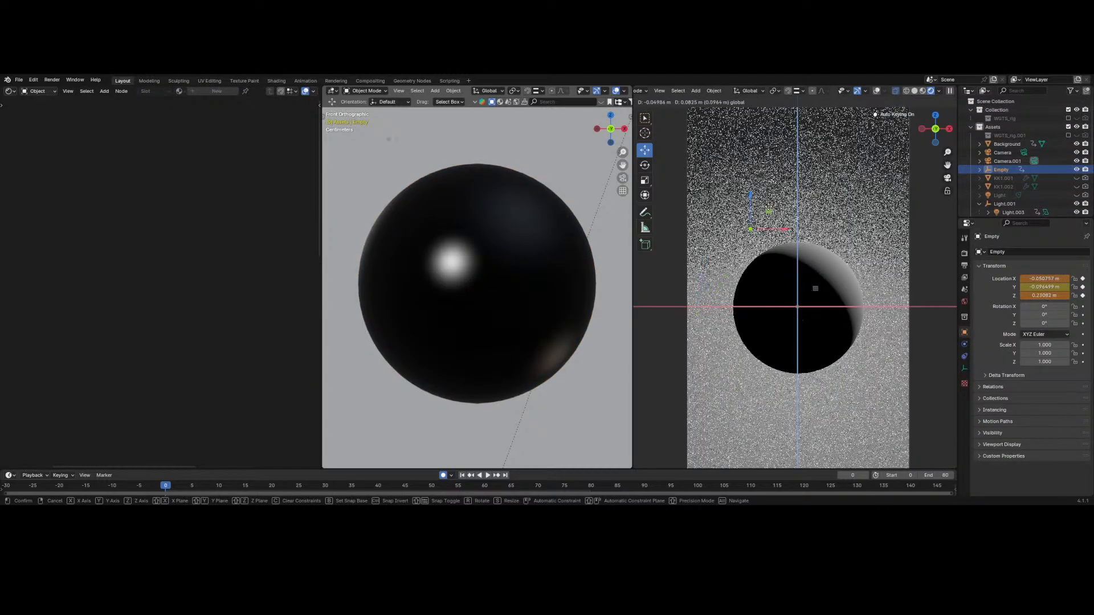
pyautogui.rightClick(769, 212)
# - Preview the Attribute node's Color output on the sphere, and switch the preview back to the Mix Shader
pyautogui.scroll(-6, 439, 271)
pyautogui.moveTo(782, 325); pyautogui.dragTo(795, 338)
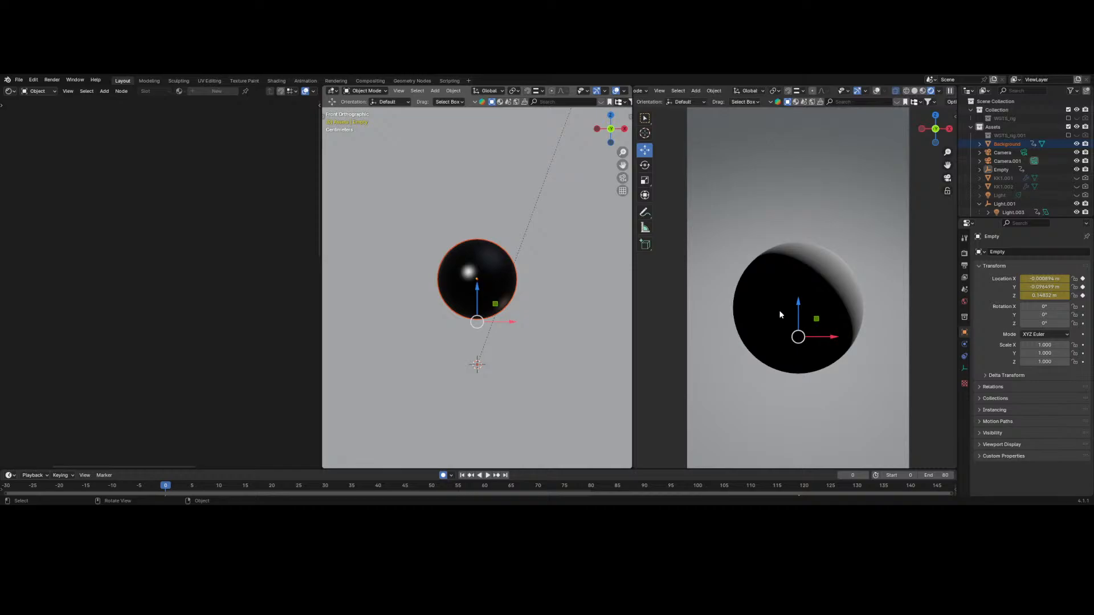
pyautogui.click(780, 315)
pyautogui.scroll(-2, 171, 256)
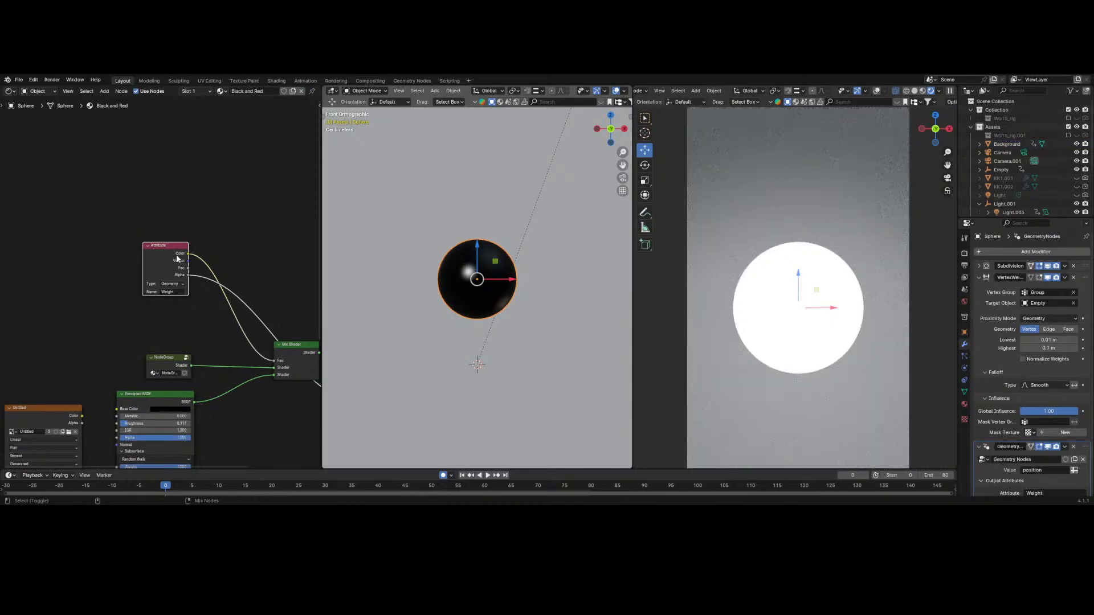
pyautogui.keyDown('ctrl'); pyautogui.keyDown('shift'); pyautogui.click(176, 259); pyautogui.keyUp('shift'); pyautogui.keyUp('ctrl')
pyautogui.moveTo(244, 316); pyautogui.dragTo(225, 275, button='middle')
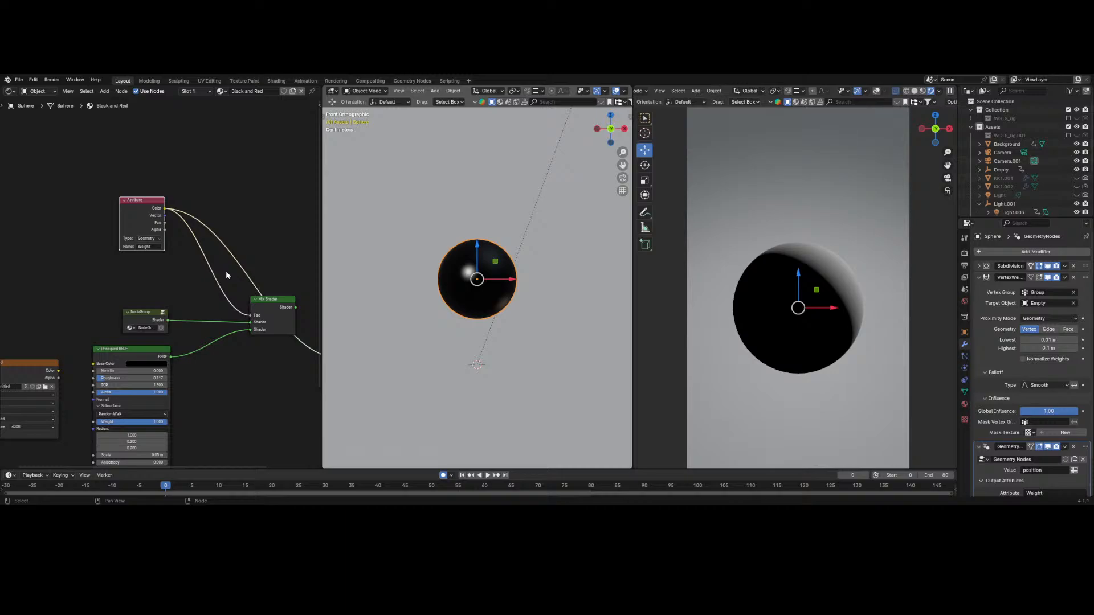
pyautogui.keyDown('ctrl'); pyautogui.keyDown('shift'); pyautogui.click(268, 314); pyautogui.keyUp('shift'); pyautogui.keyUp('ctrl')
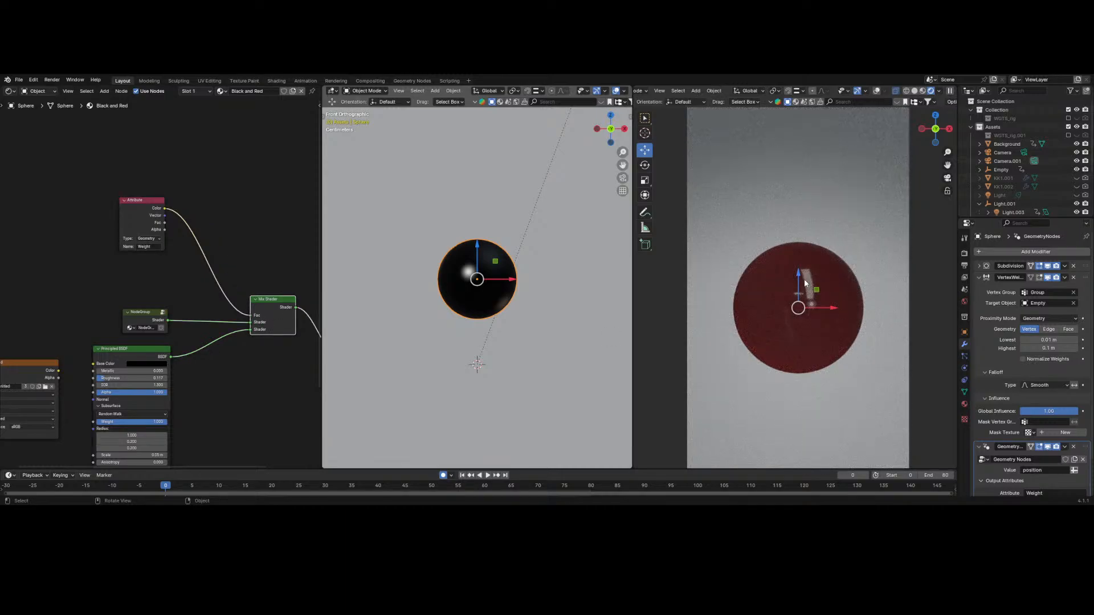
# - Connect the Attribute node's Fac output to the Mix Shader's Fac input in the sphere's material
pyautogui.click(1020, 169)
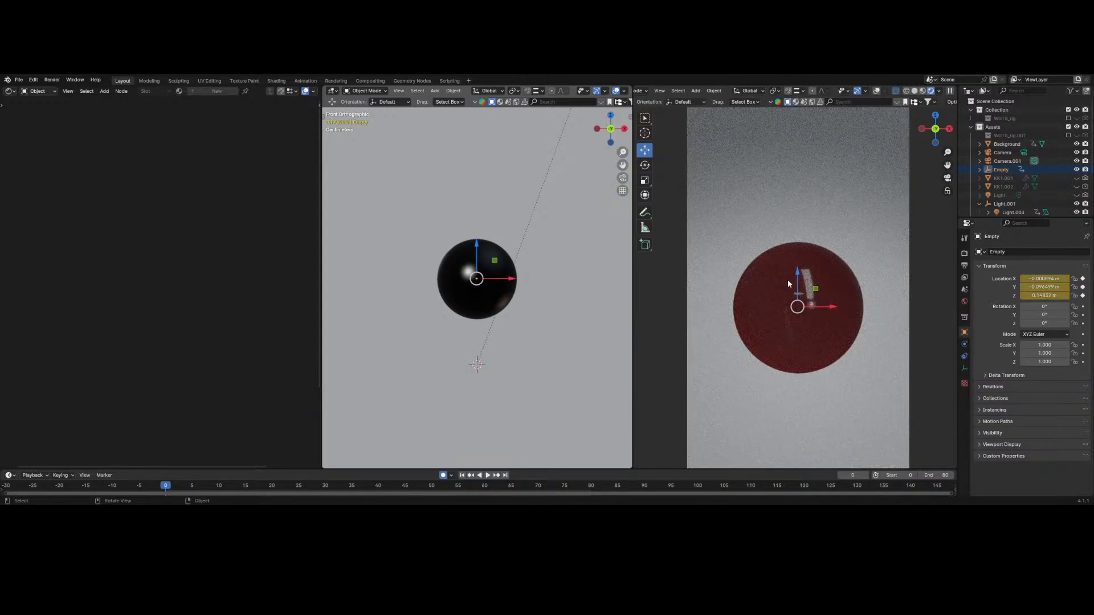
pyautogui.click(763, 278)
pyautogui.moveTo(165, 223); pyautogui.dragTo(251, 315)
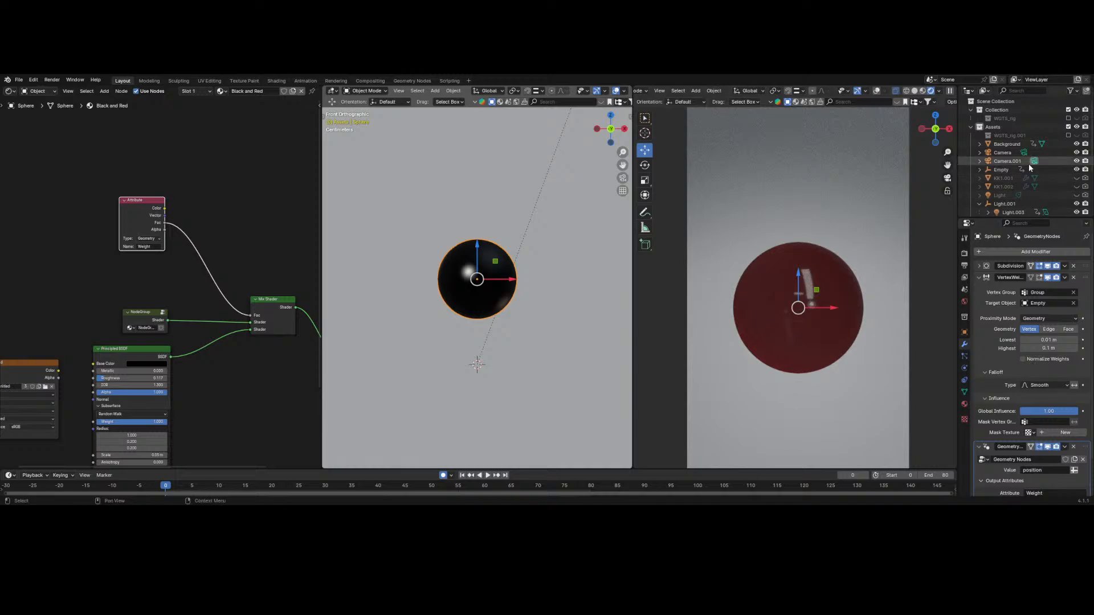
# - Try moving the Empty against the Mix Shader result, cancel the move, and reselect the sphere
pyautogui.click(1001, 170)
pyautogui.press('g')
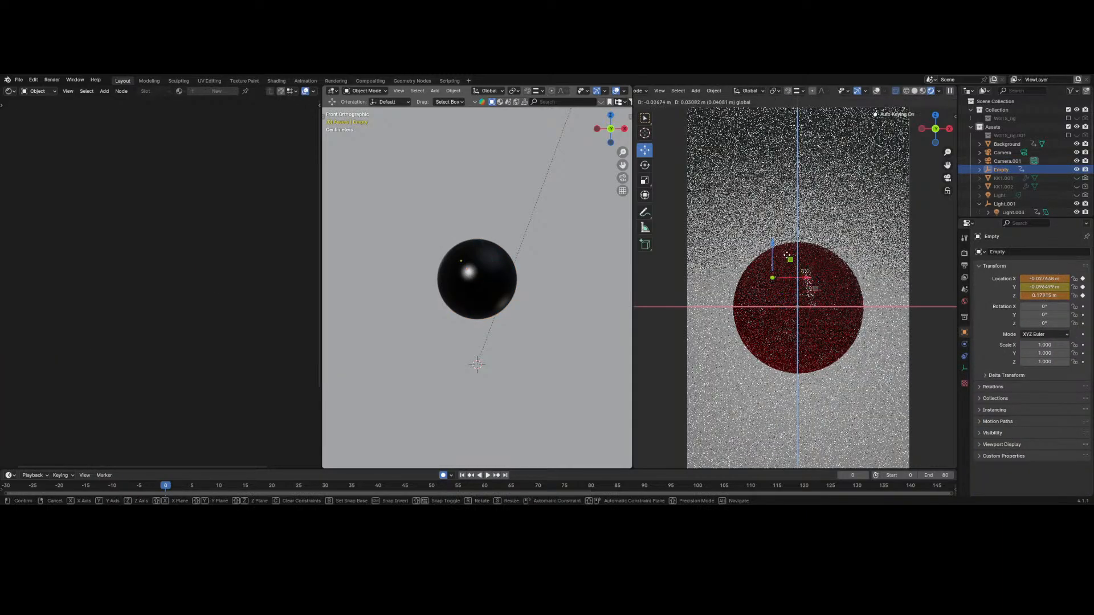
pyautogui.press('Escape')
pyautogui.click(821, 339)
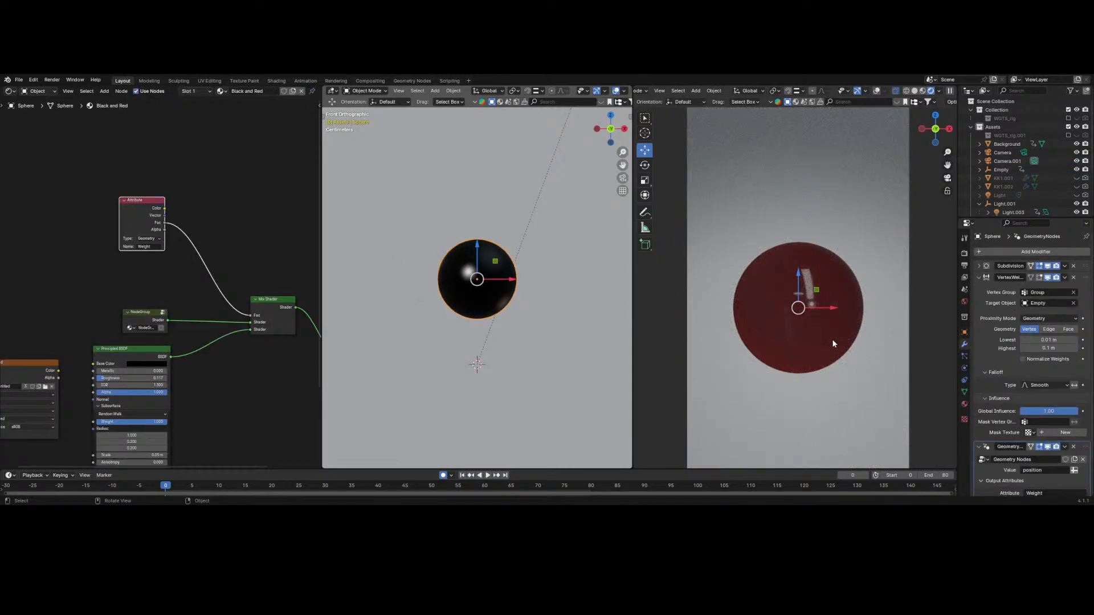
# - Check the Empty's transform and review the sphere's Vertex Weight Proximity and Geometry Nodes modifier settings
pyautogui.click(1046, 277)
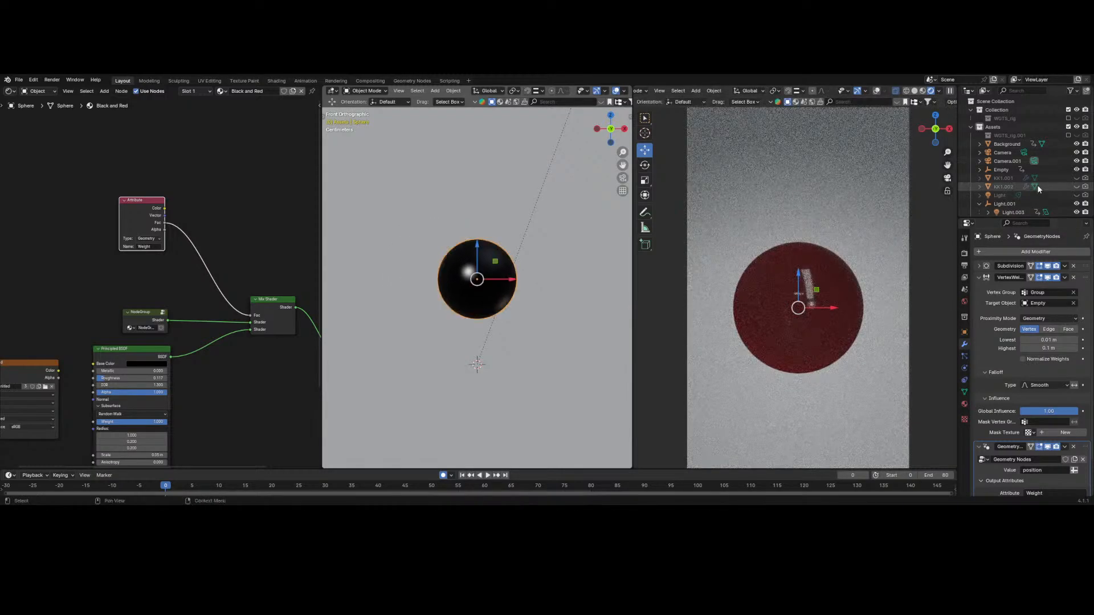
pyautogui.click(813, 290)
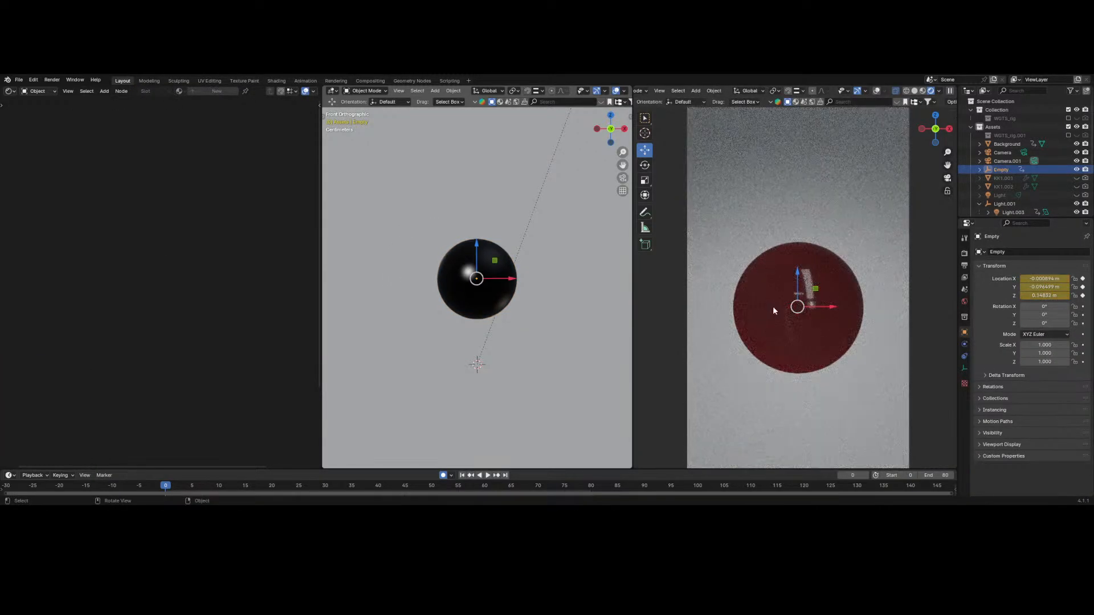
pyautogui.click(773, 306)
pyautogui.scroll(-2, 1020, 391)
pyautogui.scroll(2, 1019, 391)
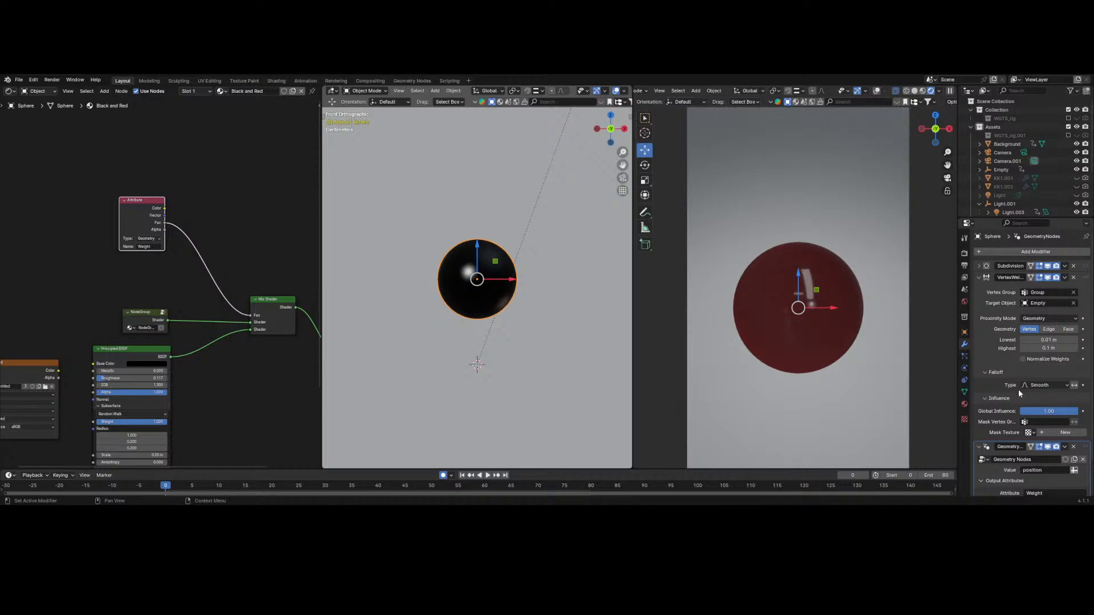
pyautogui.scroll(-2, 1018, 388)
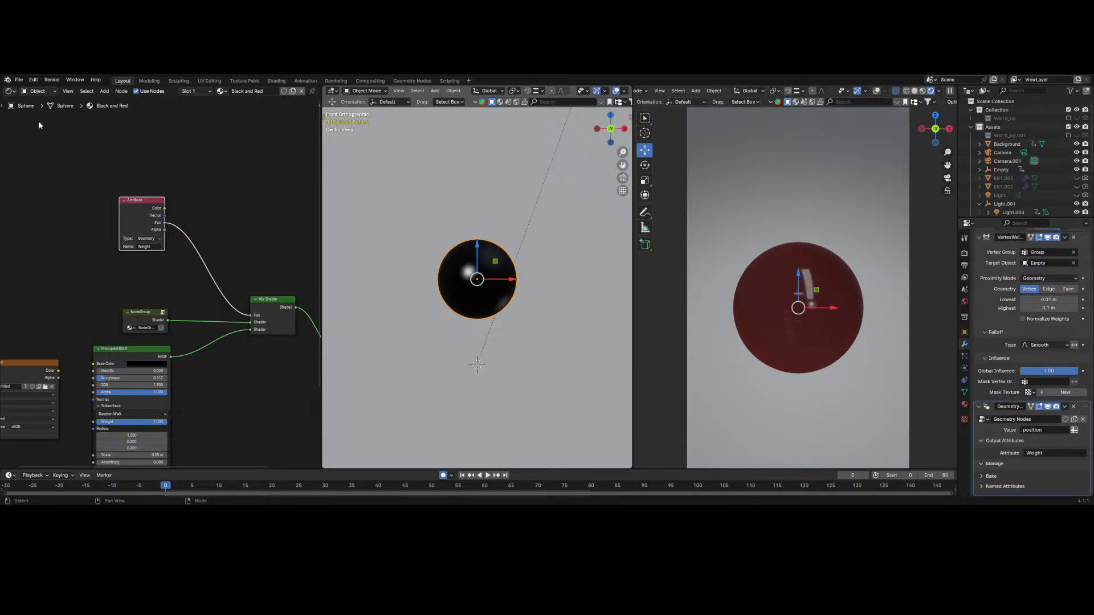
# - Switch the shader editor area to the Geometry Node Editor and frame the sphere's node tree
pyautogui.click(15, 93)
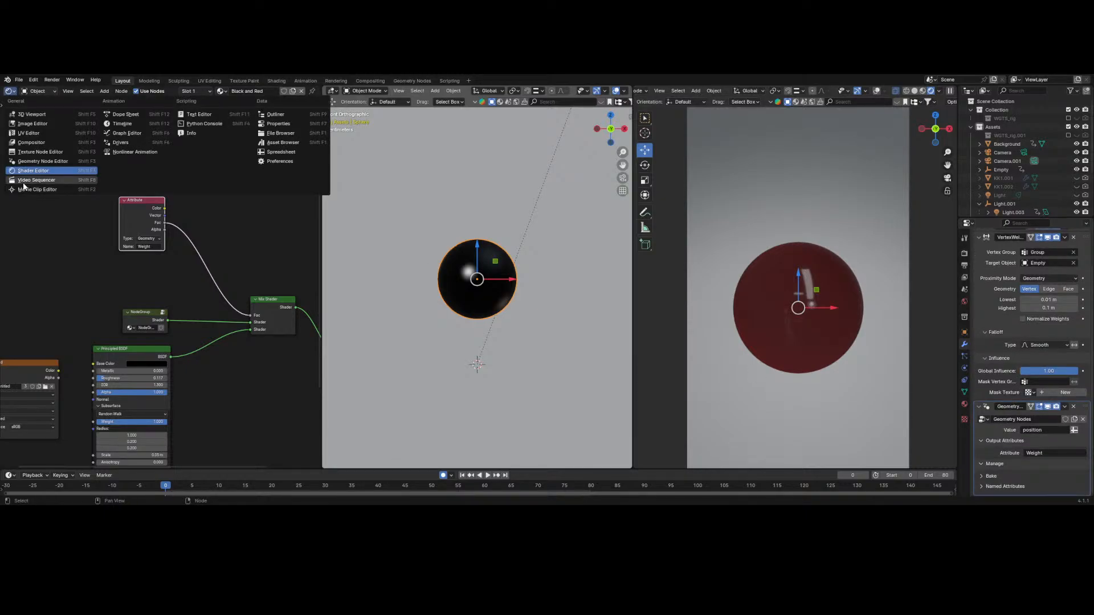
pyautogui.click(8, 92)
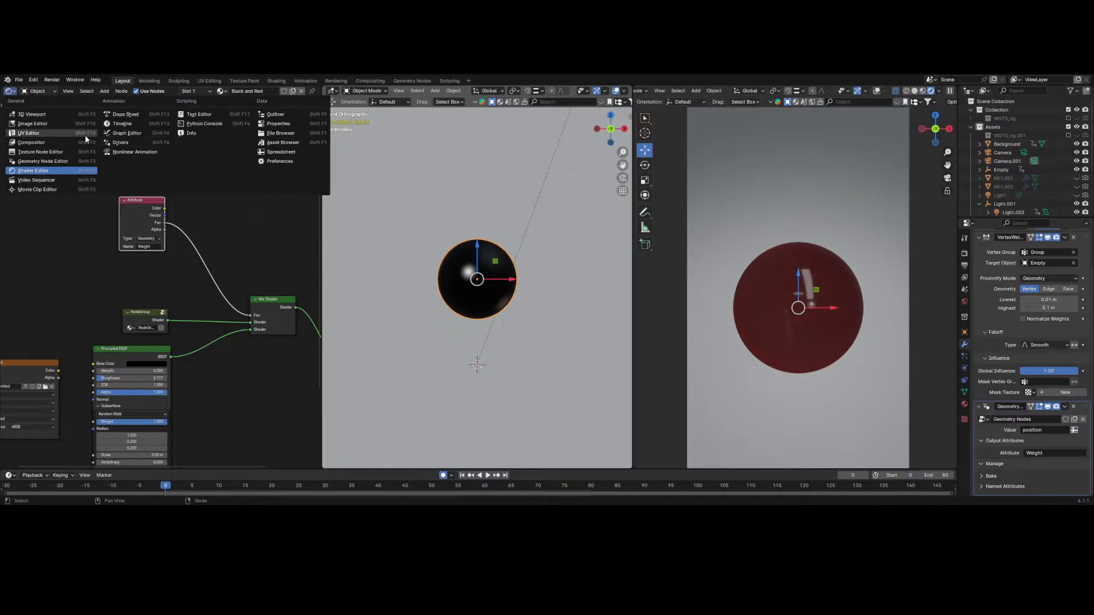
pyautogui.click(34, 162)
pyautogui.press('Home')
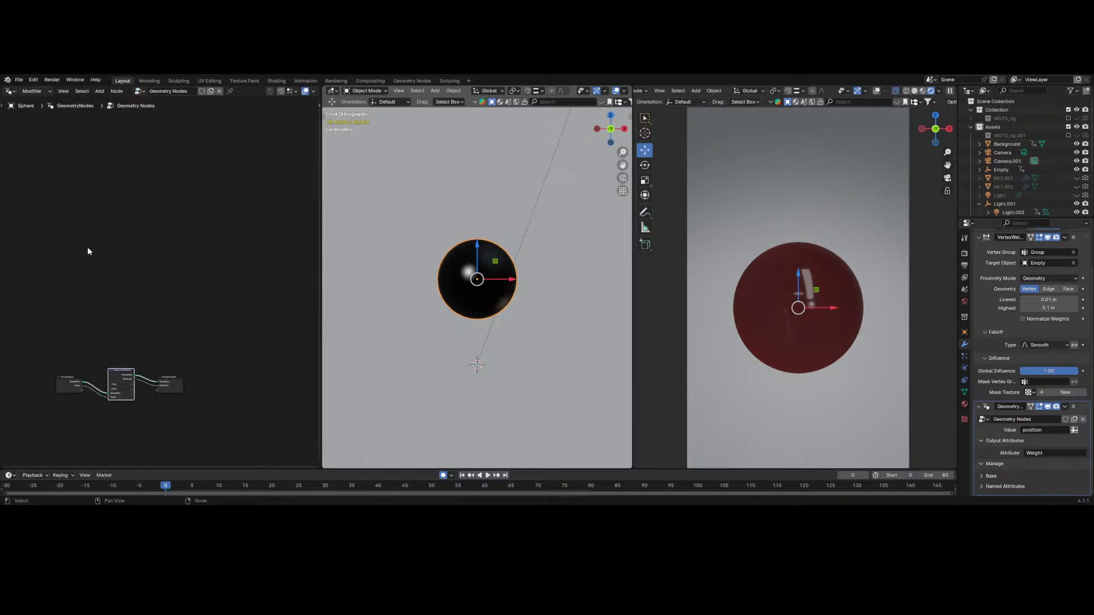
# - Try Edge and Face as the Capture Attribute node's domain, and set it to Instance
pyautogui.click(176, 230)
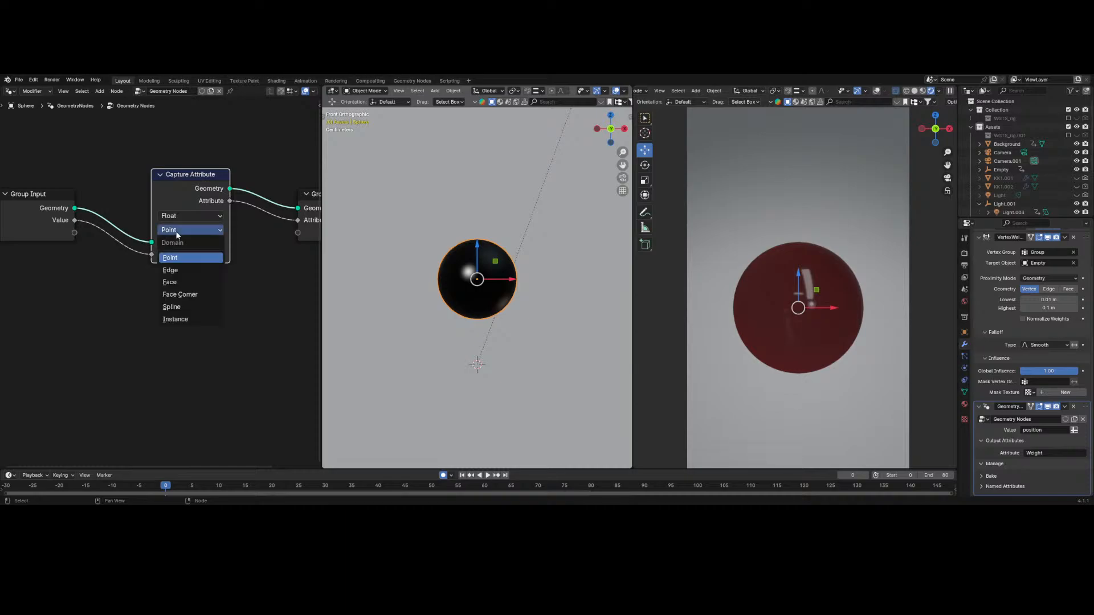
pyautogui.click(173, 270)
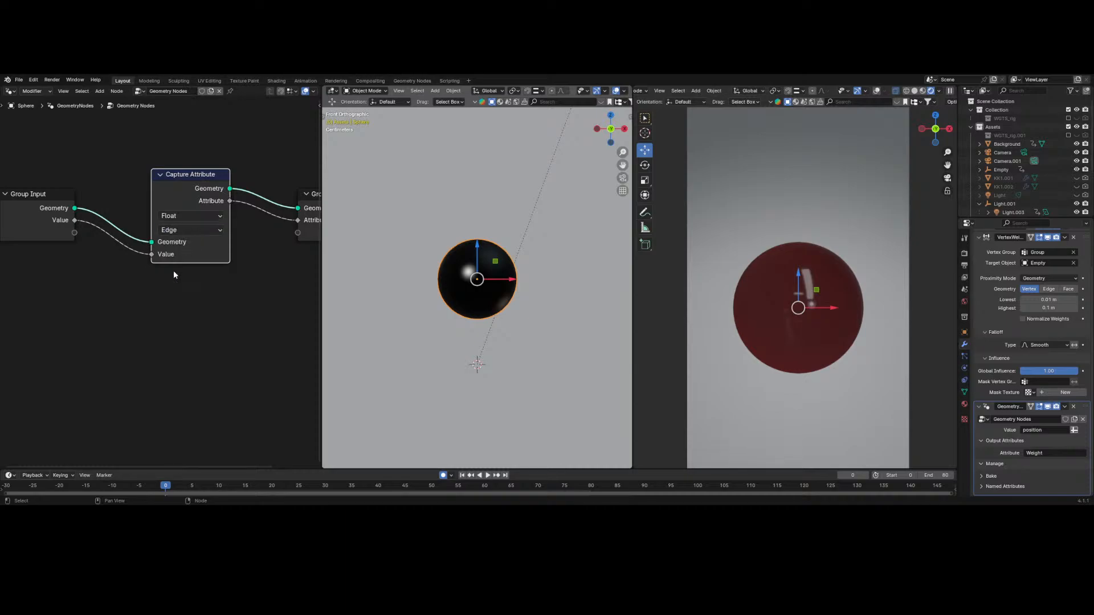
pyautogui.click(179, 231)
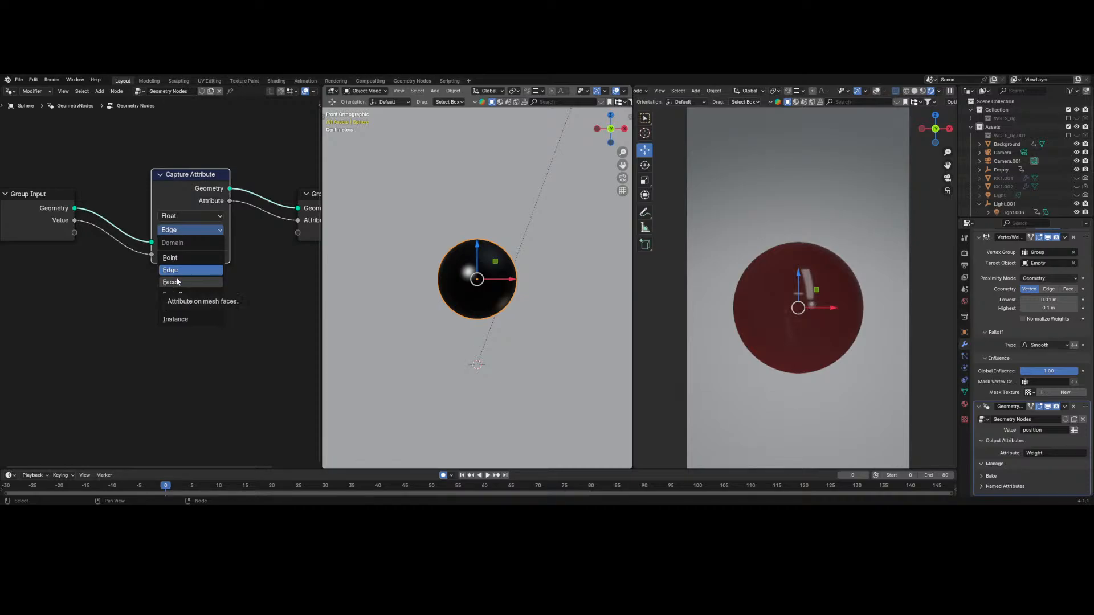
pyautogui.click(175, 282)
pyautogui.click(179, 230)
pyautogui.click(179, 319)
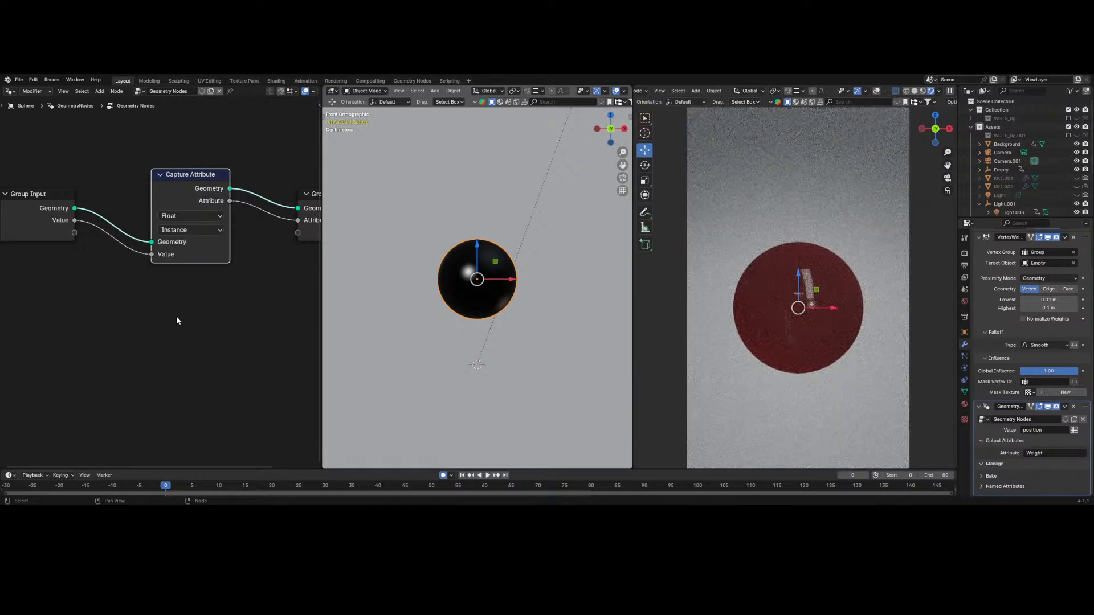
# - Save the current file and open the recent file Rock - Glass effect.blend
pyautogui.click(1001, 169)
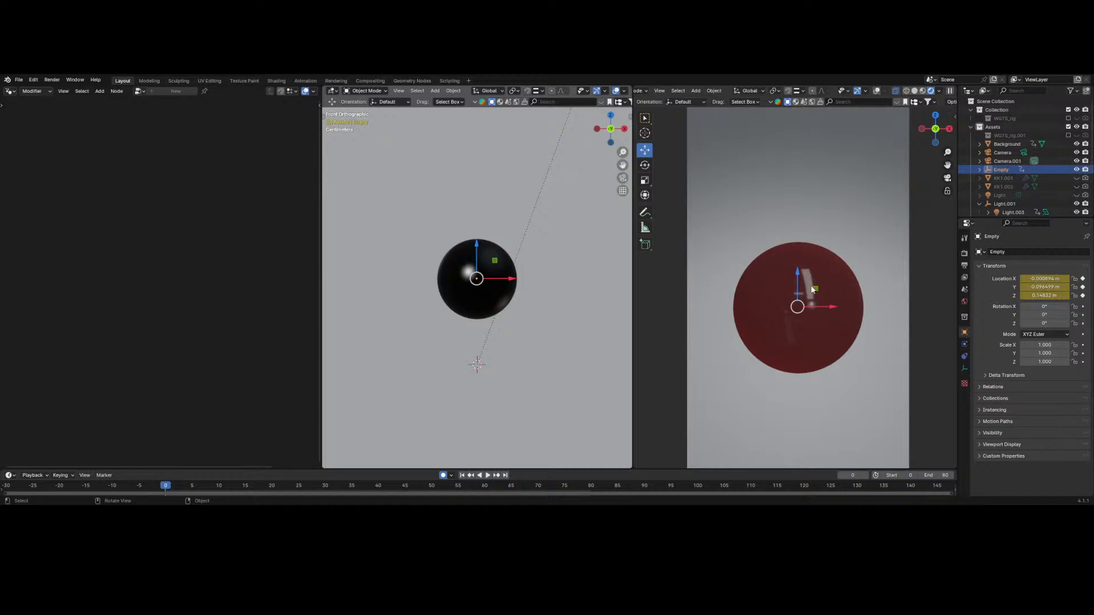
pyautogui.click(17, 80)
pyautogui.moveTo(43, 107)
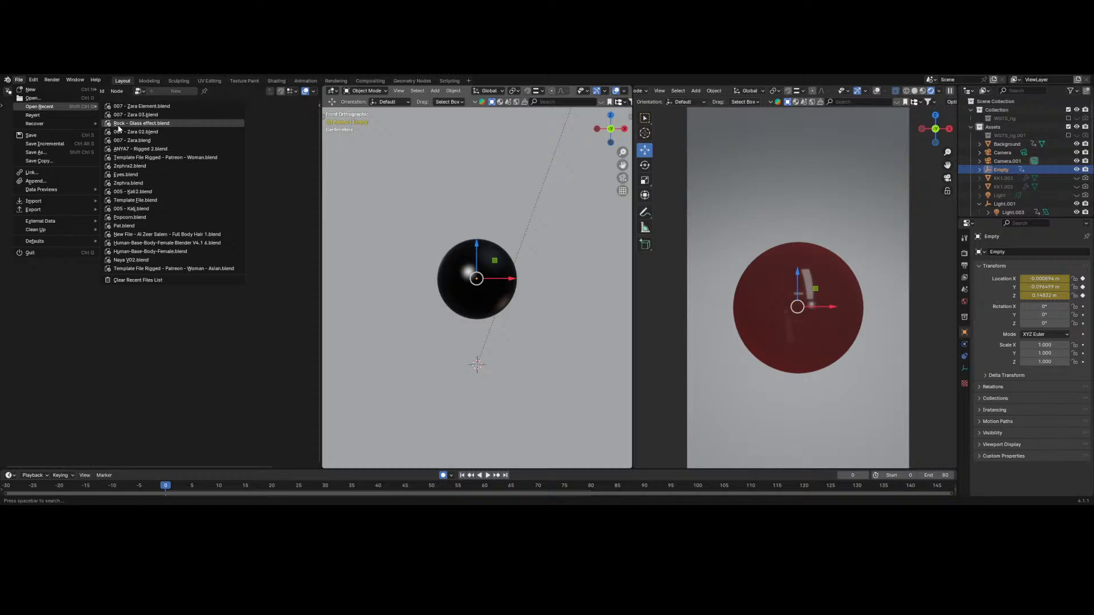
pyautogui.click(137, 124)
pyautogui.click(613, 305)
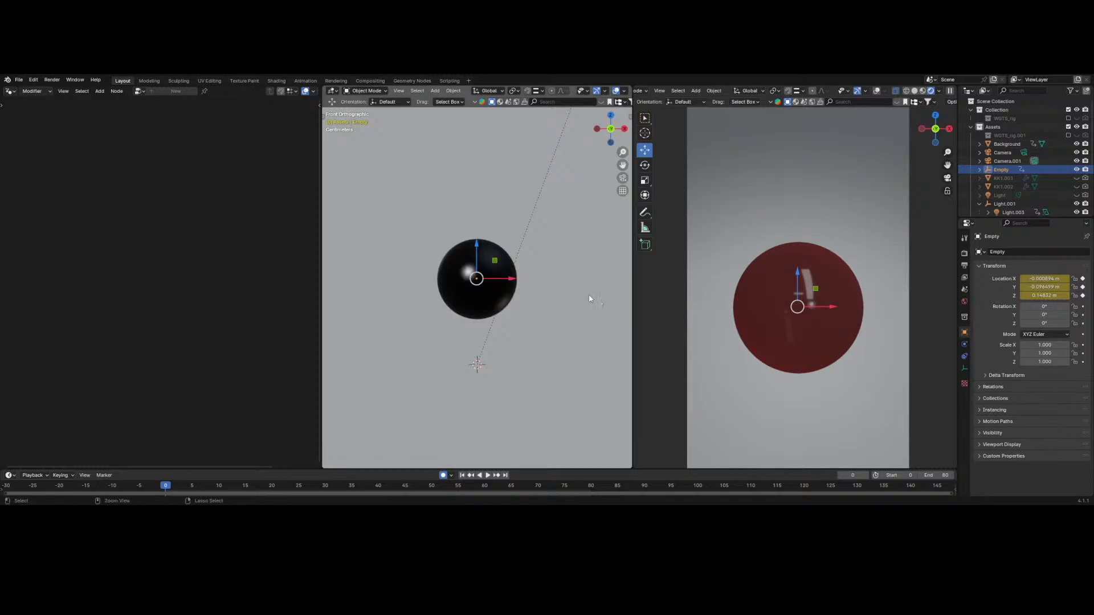
pyautogui.hotkey('ctrl', 's')
pyautogui.click(19, 81)
pyautogui.click(69, 114)
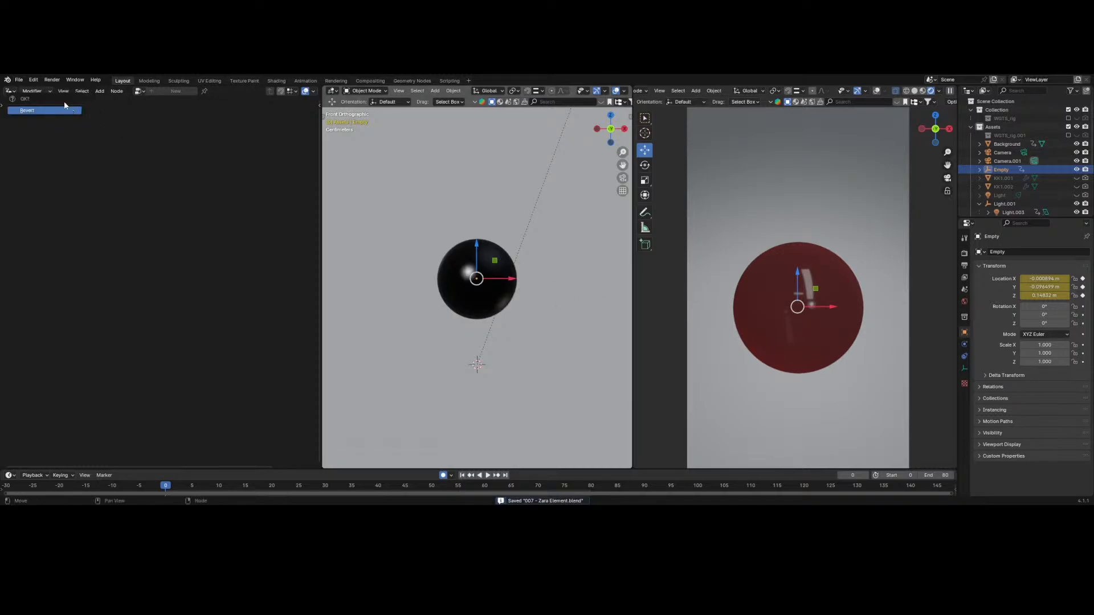
pyautogui.press('Escape')
pyautogui.click(19, 84)
pyautogui.click(19, 80)
pyautogui.moveTo(40, 106)
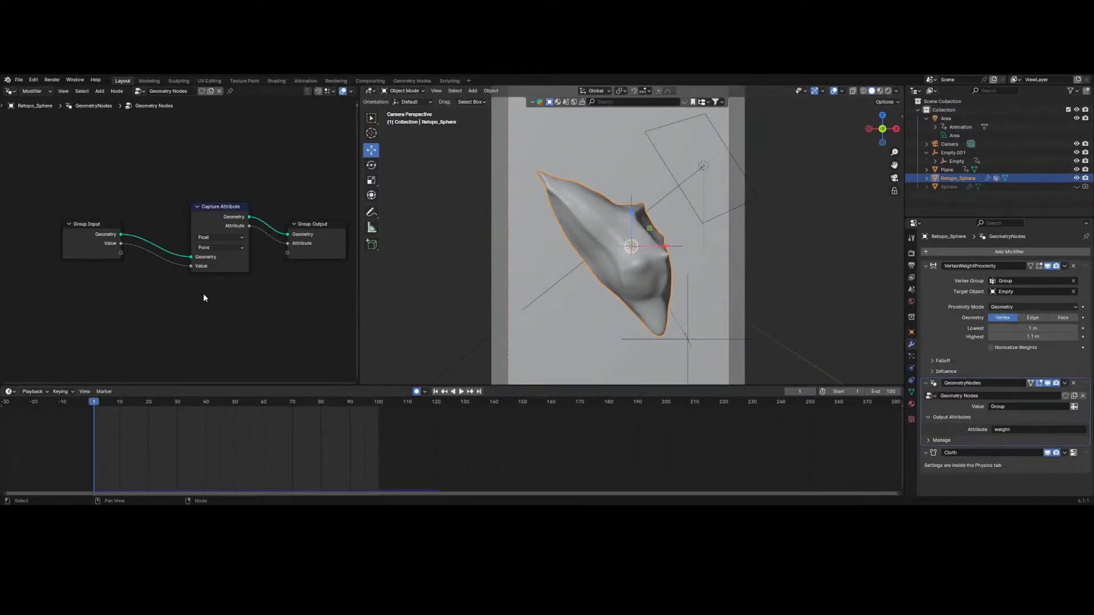
# - Examine the Capture Attribute node's domain and data type and the Retopo_Sphere's Vertex Weight Proximity and Geometry Nodes modifier settings
pyautogui.press('Home')
pyautogui.click(195, 255)
pyautogui.click(196, 243)
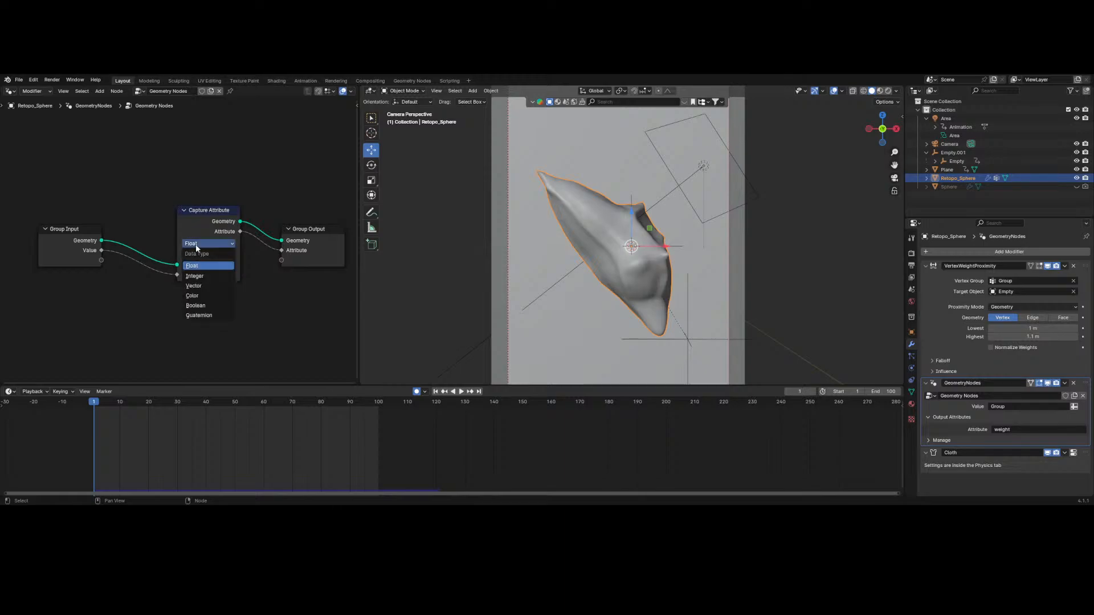
pyautogui.click(195, 265)
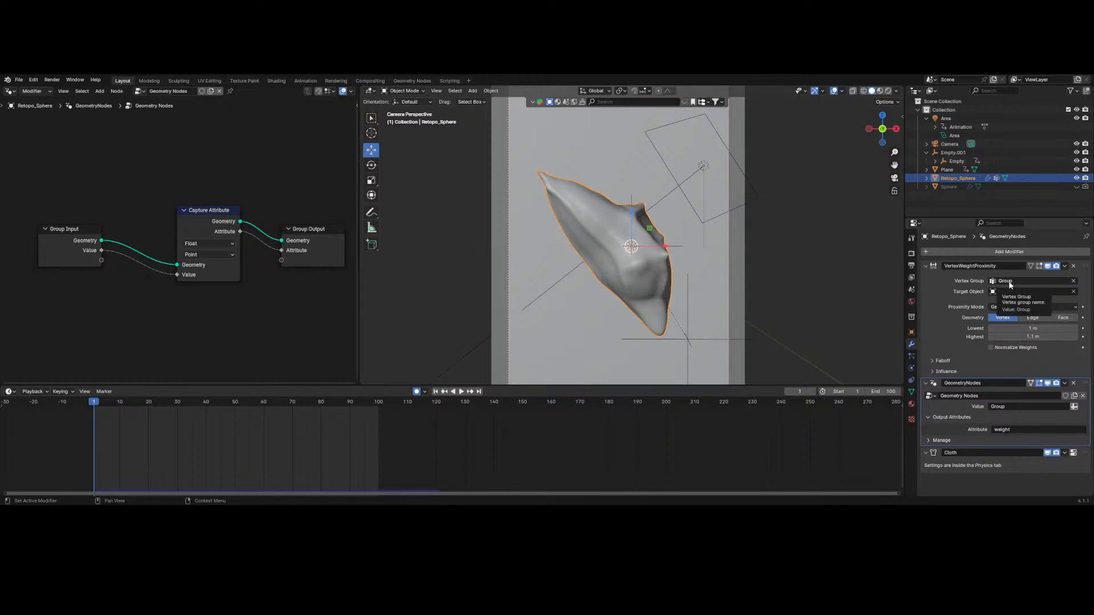
pyautogui.click(935, 364)
pyautogui.click(940, 372)
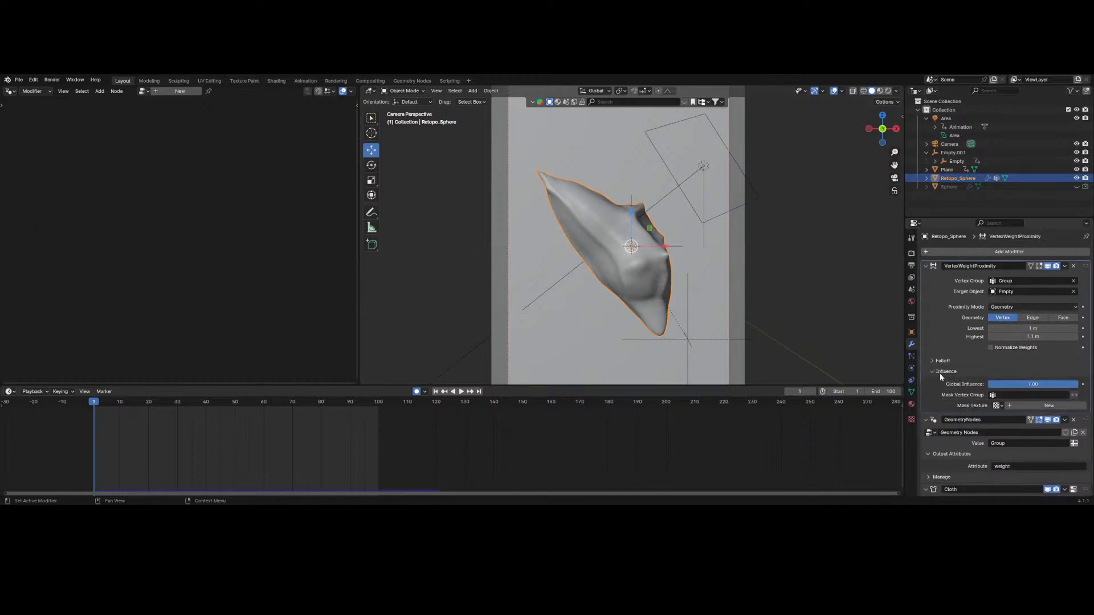
pyautogui.click(939, 372)
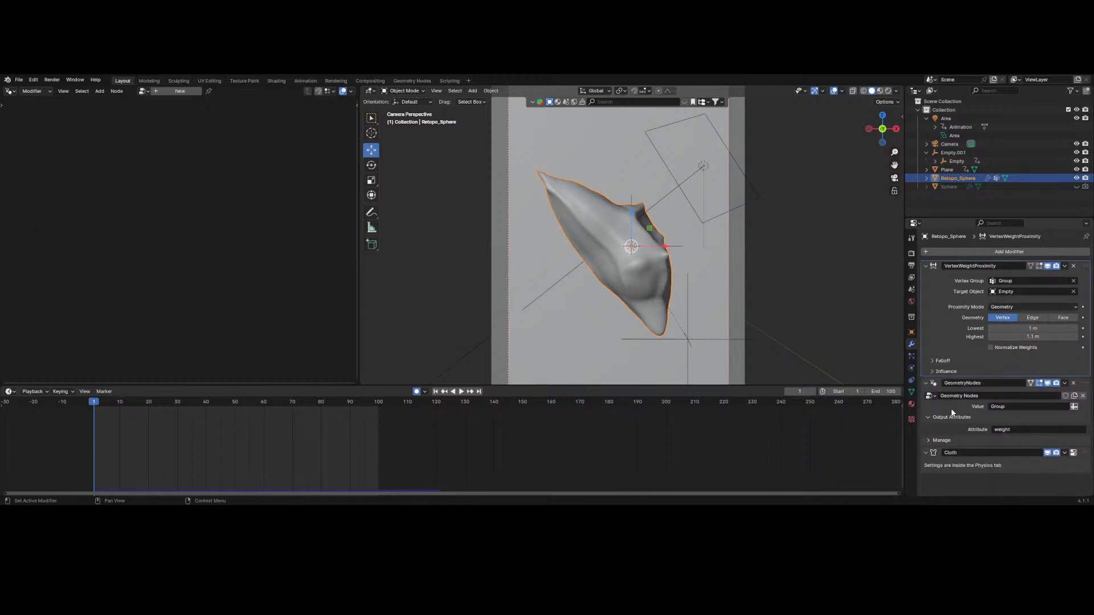
pyautogui.click(980, 408)
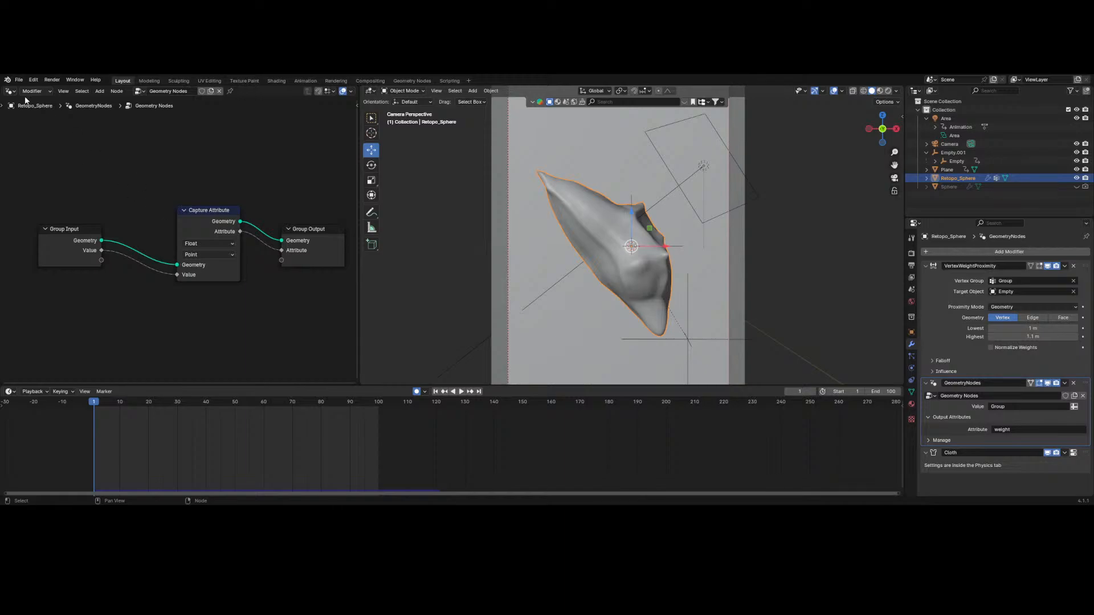
# - Switch the node area to the Shader Editor and preview the rock's Attribute node output with rendered viewport shading
pyautogui.click(9, 91)
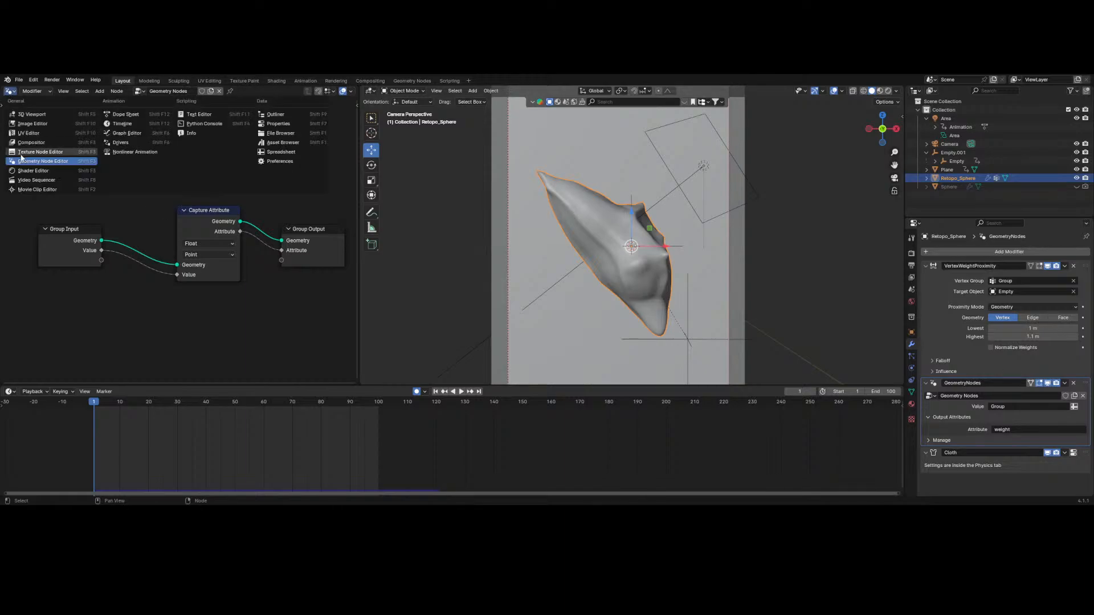
pyautogui.click(29, 171)
pyautogui.moveTo(323, 135); pyautogui.dragTo(307, 109, button='middle')
pyautogui.moveTo(98, 244); pyautogui.dragTo(143, 251, button='middle')
pyautogui.keyDown('ctrl'); pyautogui.keyDown('shift'); pyautogui.click(115, 181); pyautogui.keyUp('shift'); pyautogui.keyUp('ctrl')
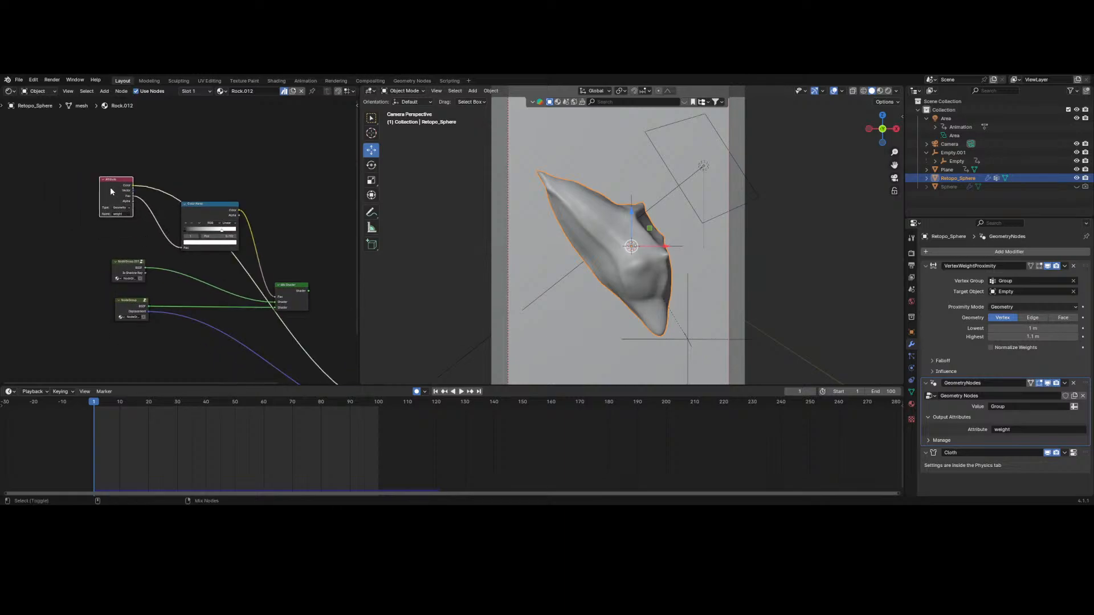
pyautogui.click(888, 90)
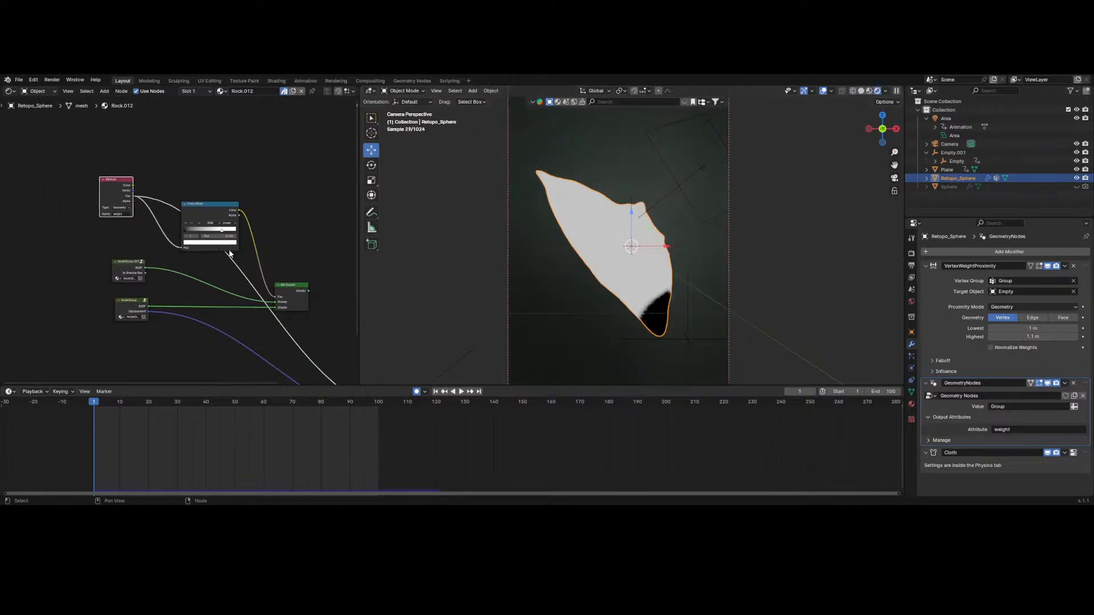
# - Compare the previews of the Color Ramp and Attribute nodes, and examine the Attribute node's type and name
pyautogui.keyDown('ctrl'); pyautogui.keyDown('shift'); pyautogui.click(194, 210); pyautogui.keyUp('shift'); pyautogui.keyUp('ctrl')
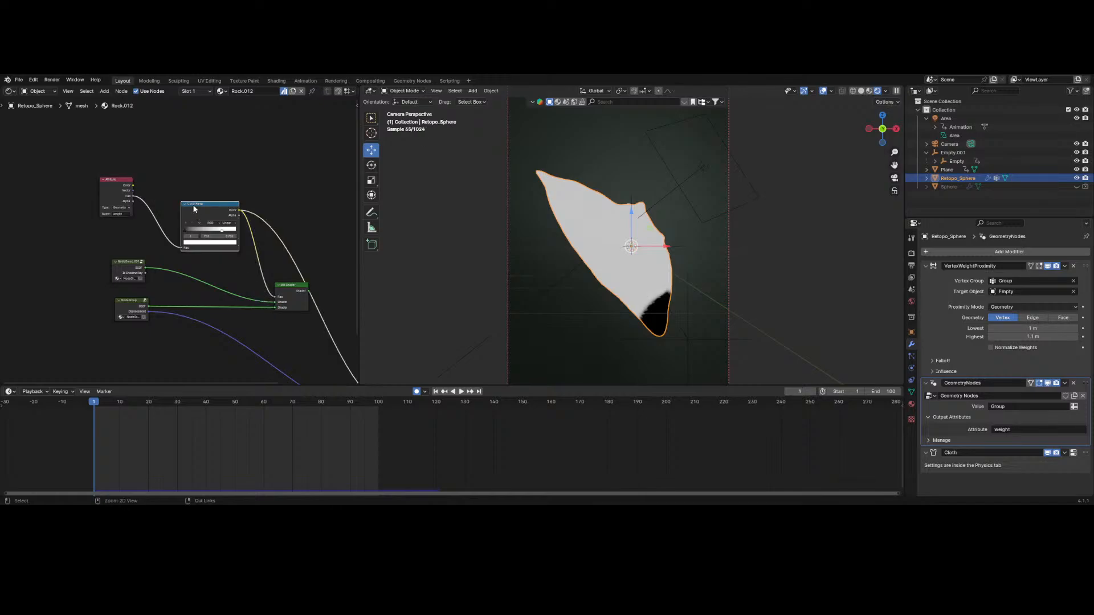
pyautogui.click(247, 195)
pyautogui.keyDown('ctrl'); pyautogui.keyDown('shift'); pyautogui.click(118, 195); pyautogui.keyUp('shift'); pyautogui.keyUp('ctrl')
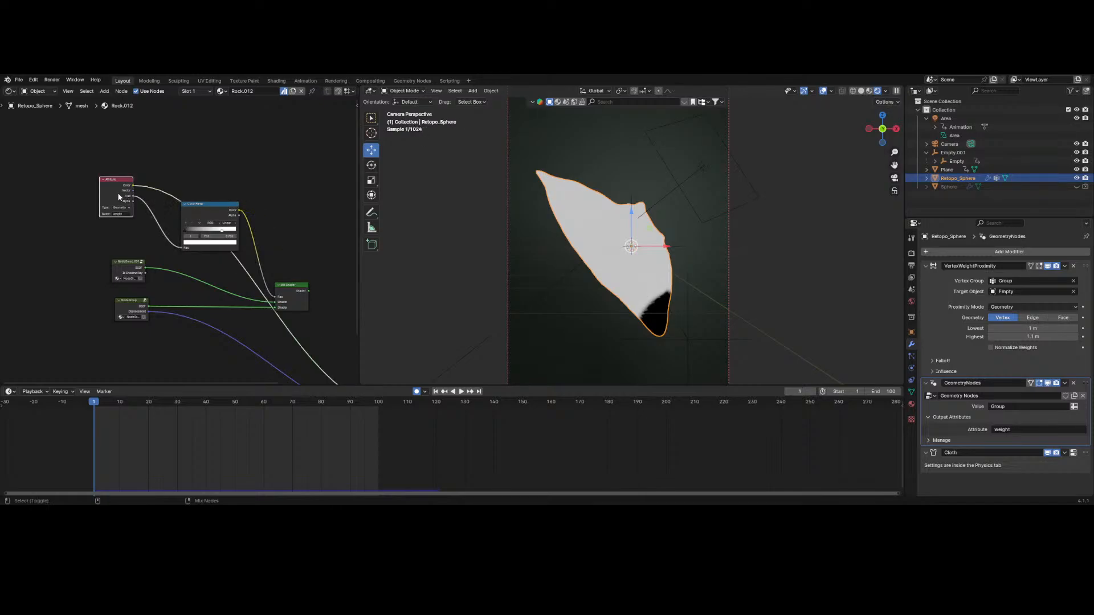
pyautogui.keyDown('ctrl'); pyautogui.keyDown('shift'); pyautogui.click(219, 213); pyautogui.keyUp('shift'); pyautogui.keyUp('ctrl')
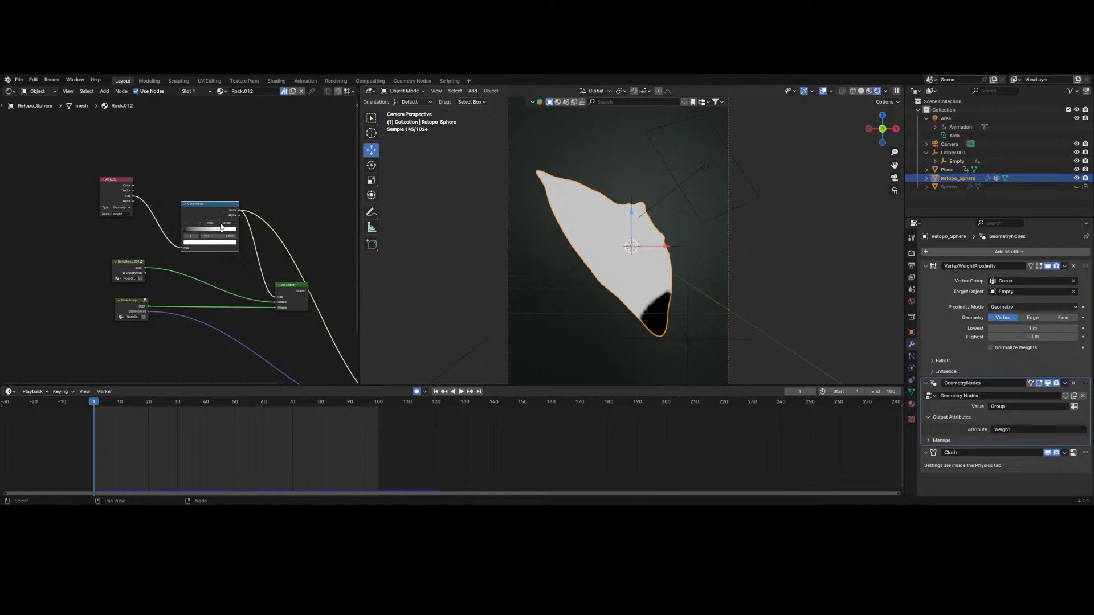
pyautogui.moveTo(219, 211); pyautogui.dragTo(232, 203, button='middle')
pyautogui.click(127, 177)
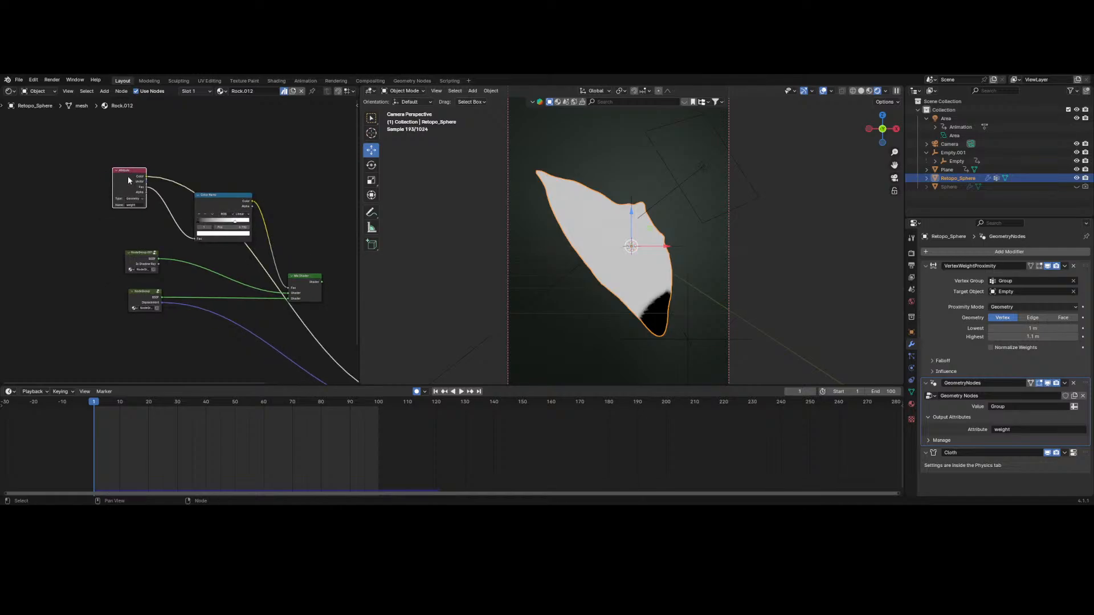
pyautogui.moveTo(265, 293); pyautogui.dragTo(253, 255, button='middle')
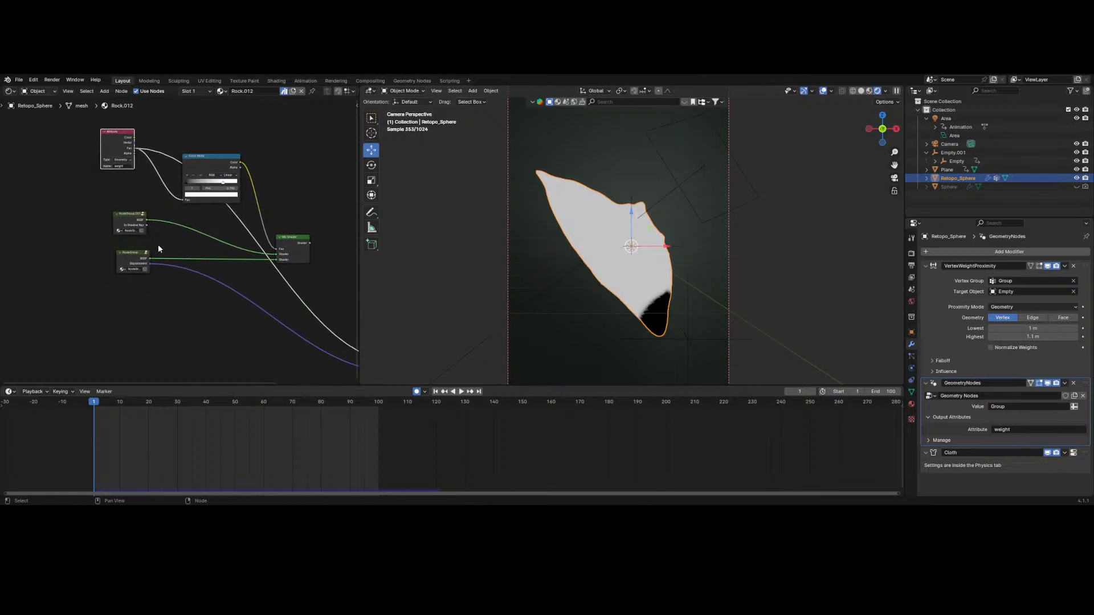
pyautogui.moveTo(160, 247); pyautogui.dragTo(210, 325, button='middle')
pyautogui.scroll(5, 164, 223)
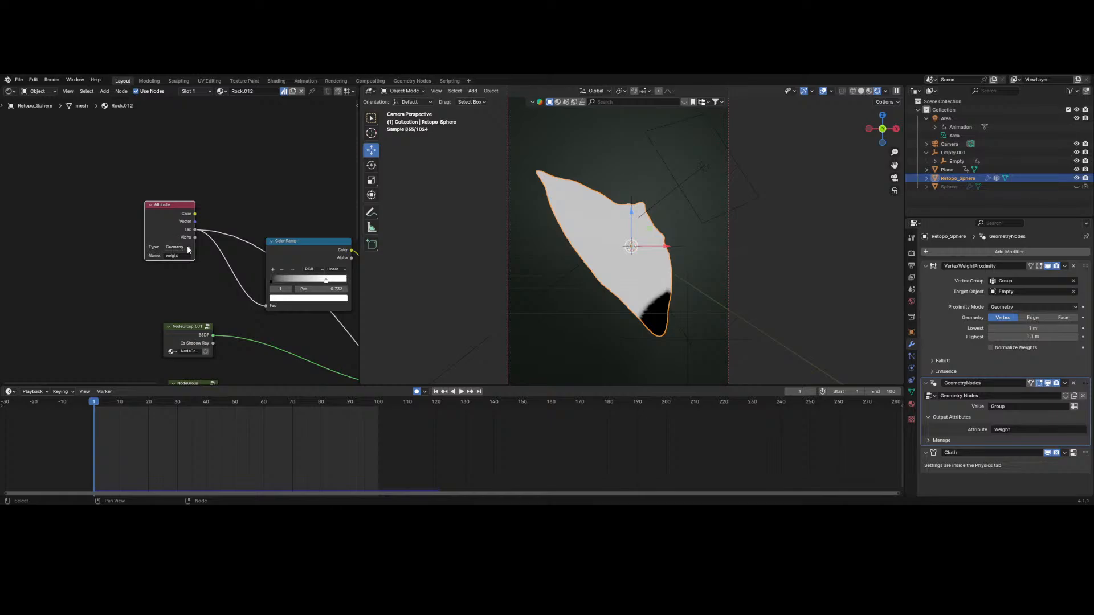
pyautogui.moveTo(188, 249); pyautogui.dragTo(110, 219, button='middle')
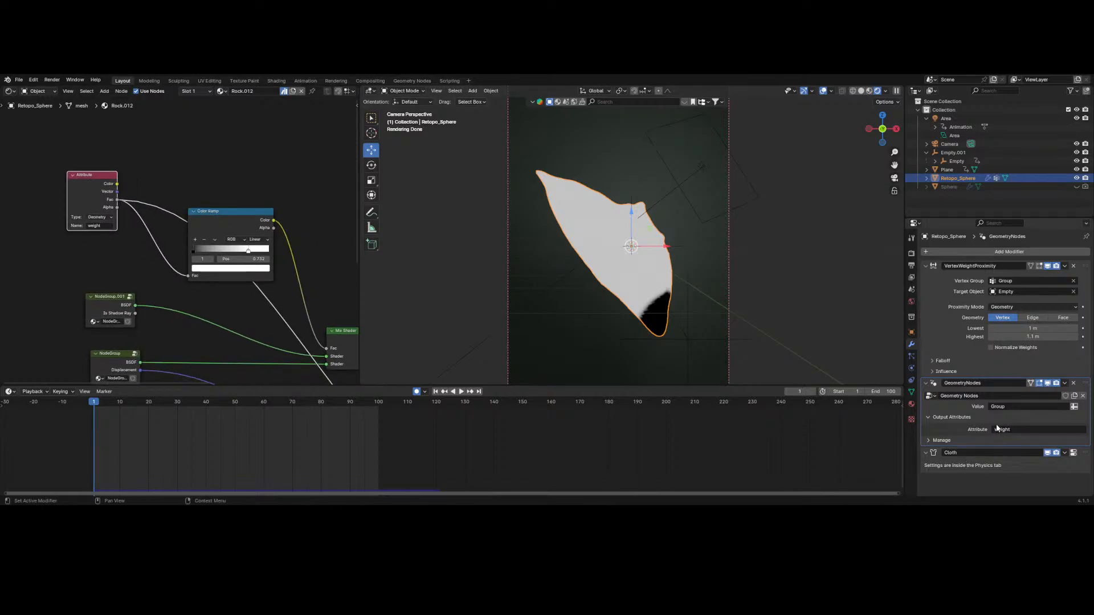
# - Output the Mix Shader node on the rock, hide the viewport overlays, and play the animation to review the material transition
pyautogui.scroll(-6, 251, 272)
pyautogui.moveTo(283, 289); pyautogui.dragTo(253, 270, button='middle')
pyautogui.keyDown('ctrl'); pyautogui.keyDown('shift'); pyautogui.click(261, 279); pyautogui.keyUp('shift'); pyautogui.keyUp('ctrl')
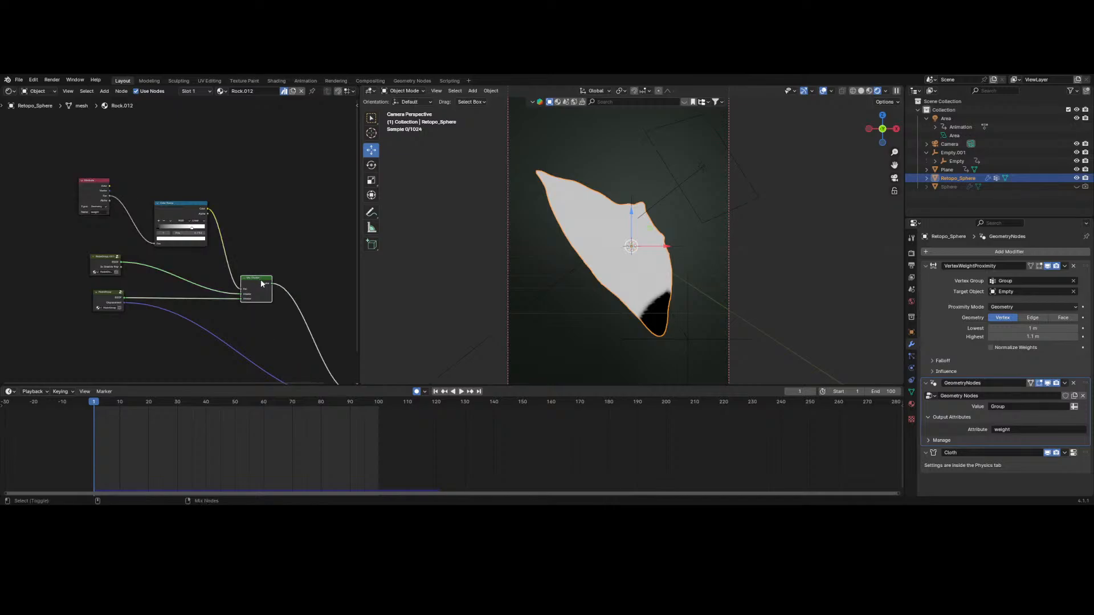
pyautogui.press('space')
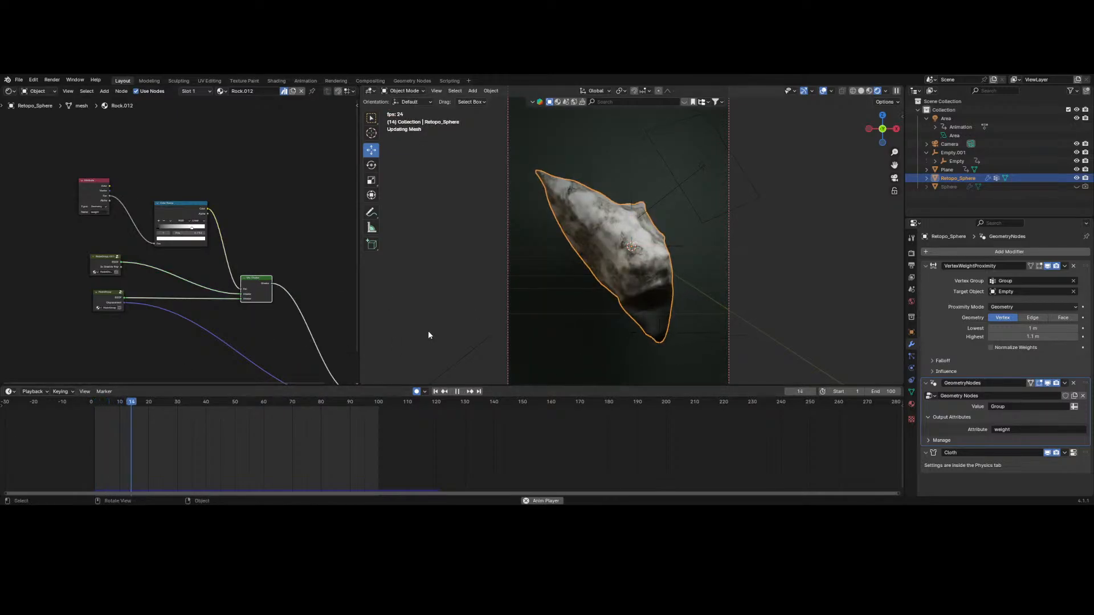
pyautogui.click(823, 92)
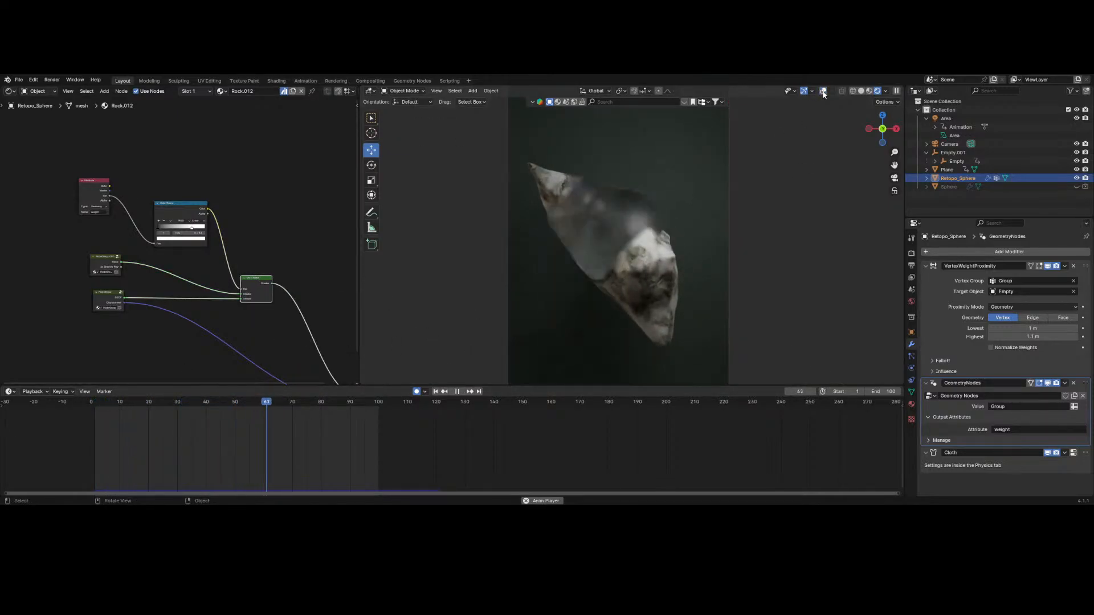
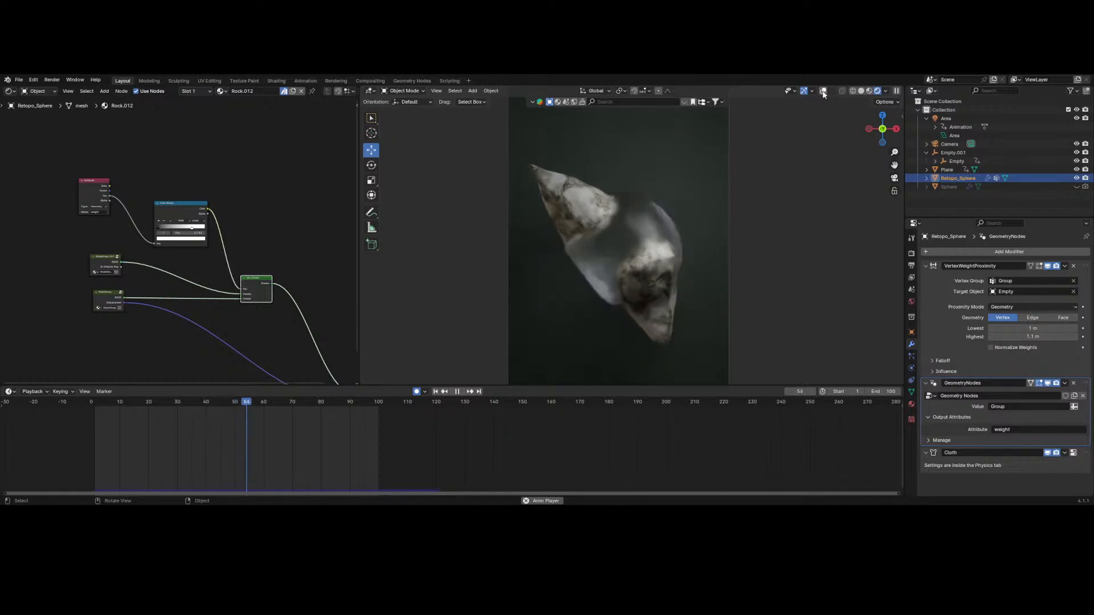
pyautogui.press('space')
# - Save the rock file and reopen the recent file 007 - Zara Element.blend
pyautogui.hotkey('ctrl', 's')
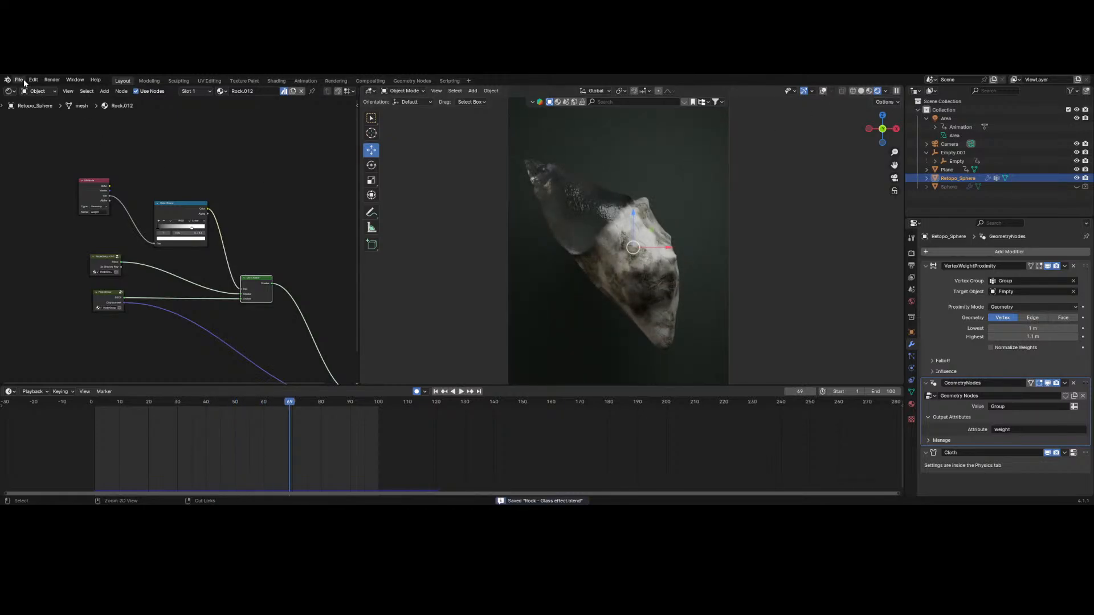
pyautogui.click(19, 80)
pyautogui.moveTo(50, 107)
pyautogui.click(149, 116)
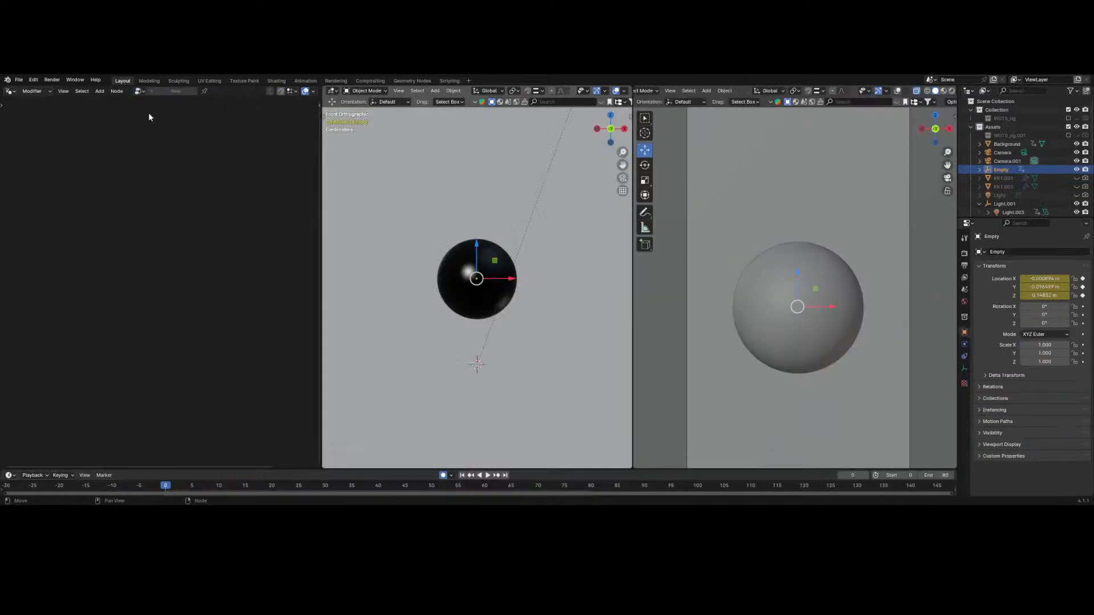
# - Select the sphere and review its Vertex Weight Proximity and Geometry Nodes modifier settings
pyautogui.scroll(6, 538, 282)
pyautogui.scroll(-2, 539, 282)
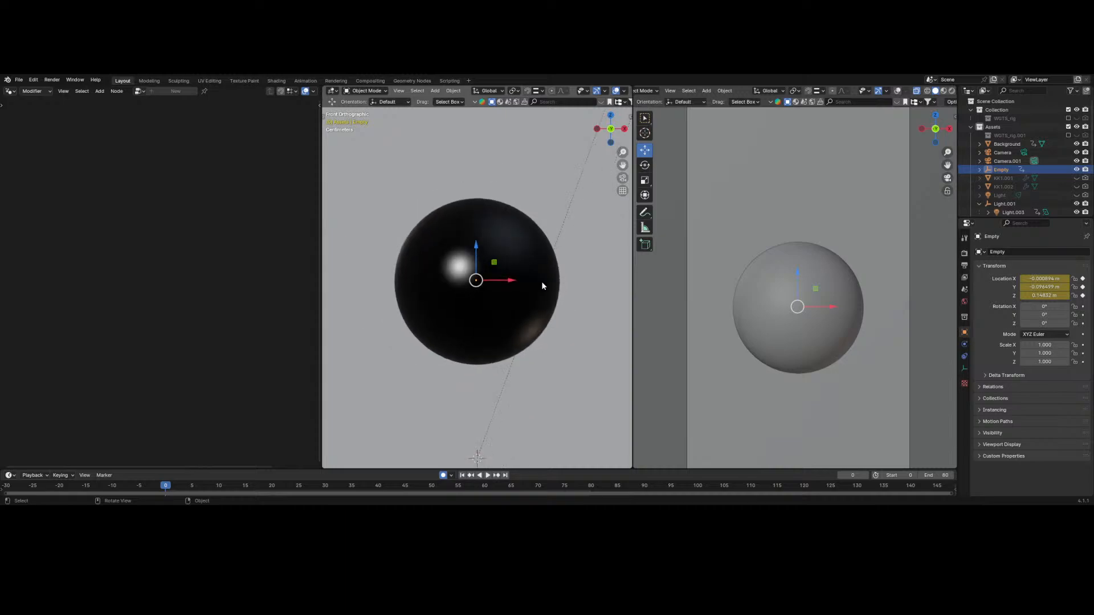
pyautogui.click(459, 265)
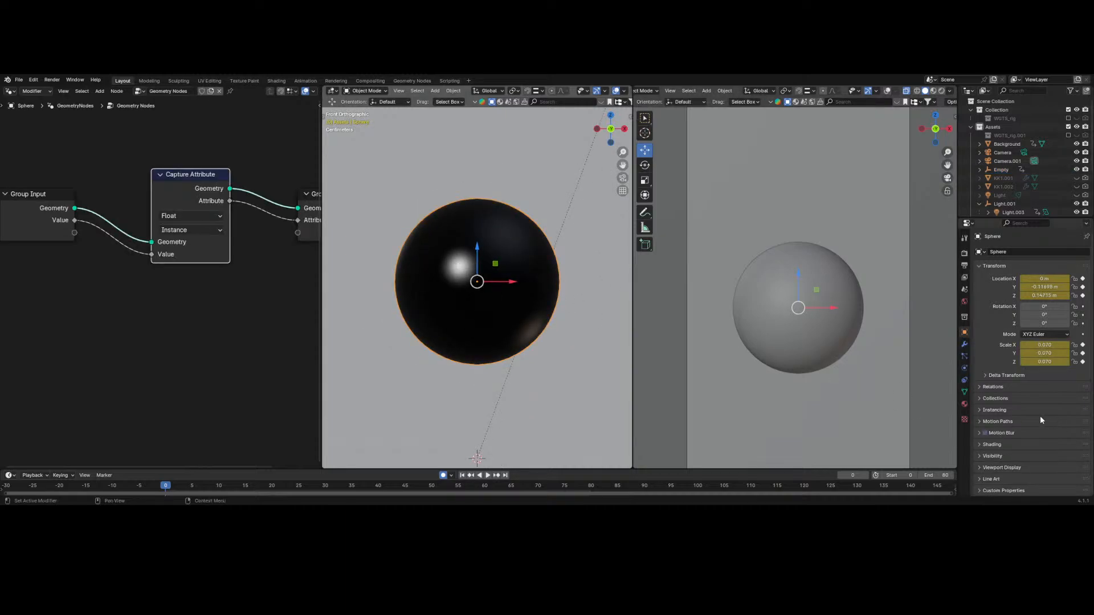
pyautogui.click(963, 344)
pyautogui.scroll(-3, 1034, 447)
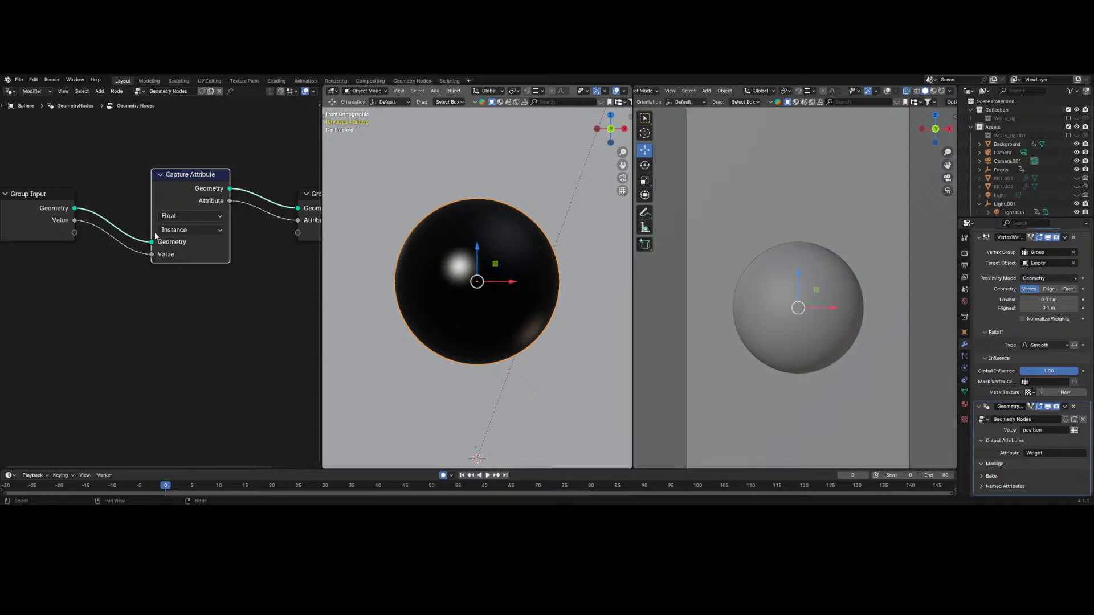
# - Set the Capture Attribute node's domain to Point, then try Integer as its data type and return it to Float
pyautogui.scroll(-4, 155, 235)
pyautogui.moveTo(276, 266); pyautogui.dragTo(257, 297, button='middle')
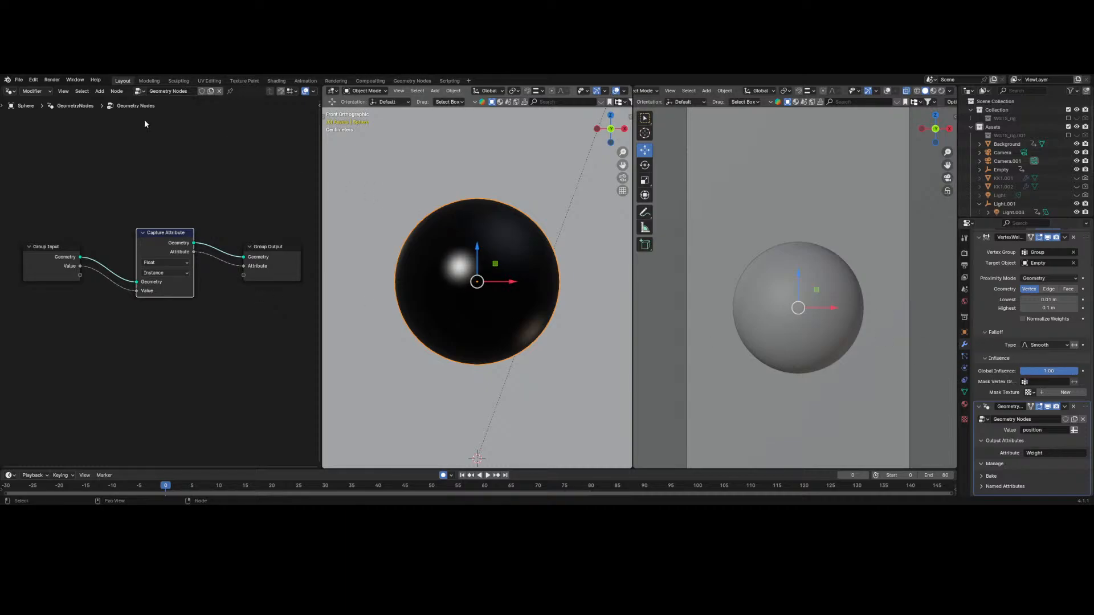
pyautogui.click(165, 272)
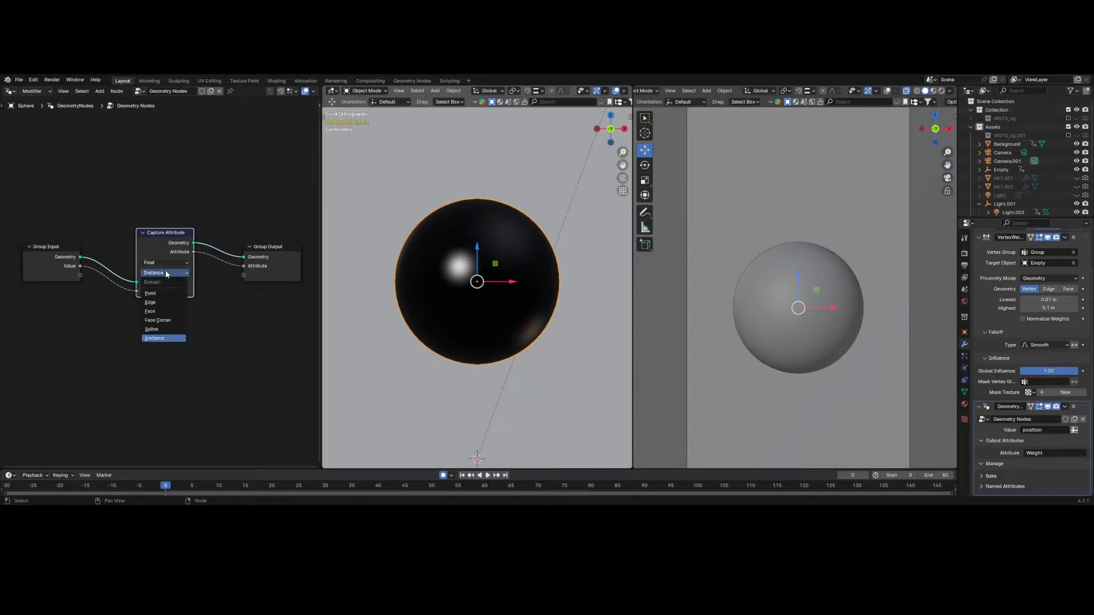
pyautogui.click(164, 293)
pyautogui.click(155, 263)
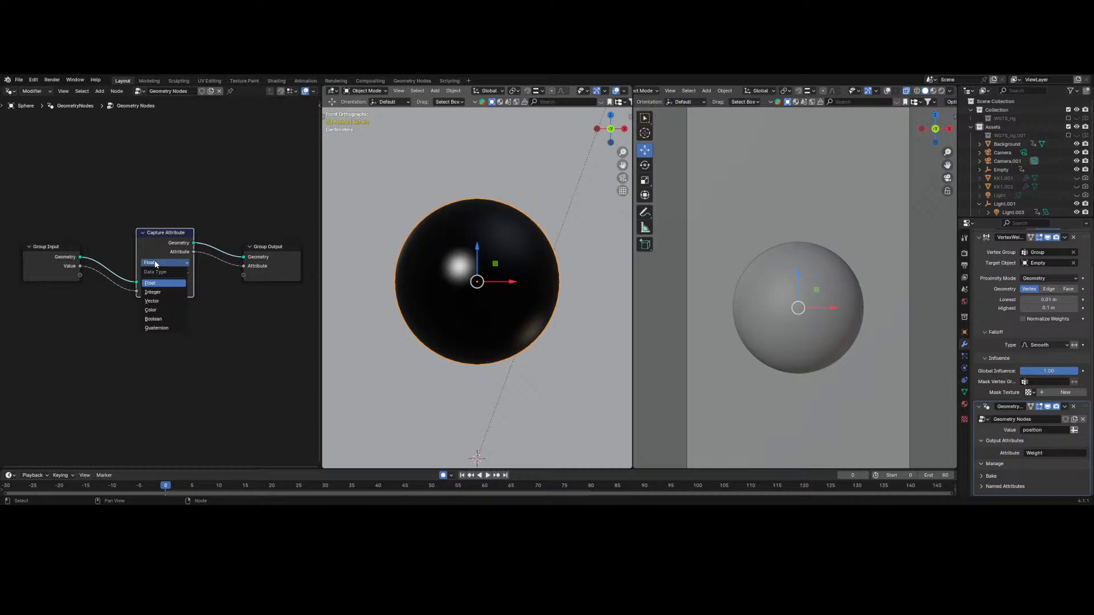
pyautogui.click(153, 292)
pyautogui.click(160, 264)
pyautogui.click(158, 284)
# - Switch the Geometry Node Editor area to the Shader Editor to show the sphere's Black and Red material nodes
pyautogui.click(9, 91)
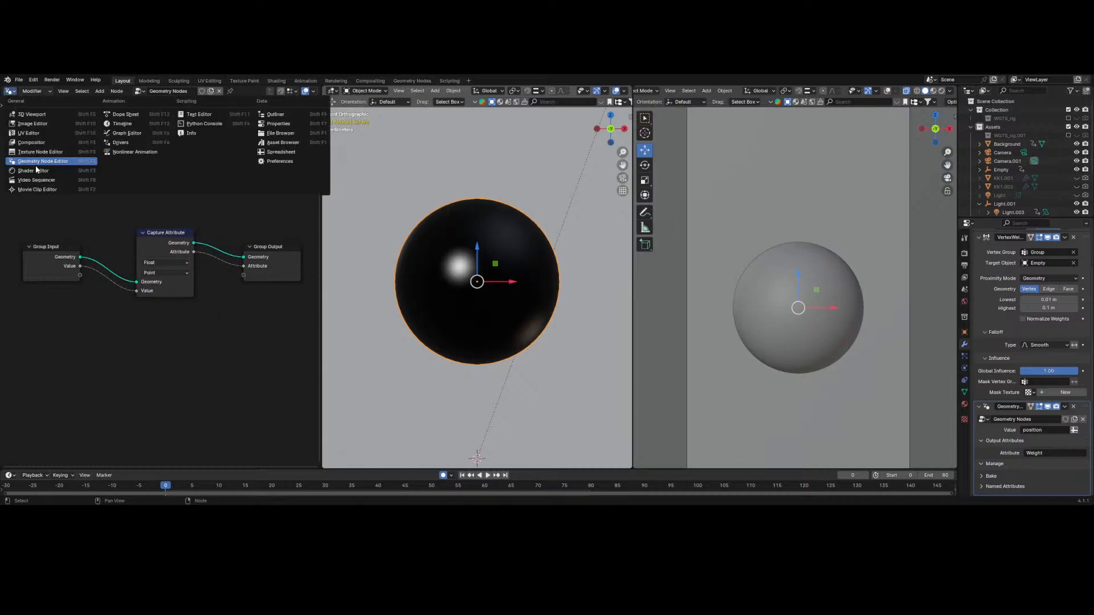
pyautogui.click(34, 171)
pyautogui.press('KP_Decimal')
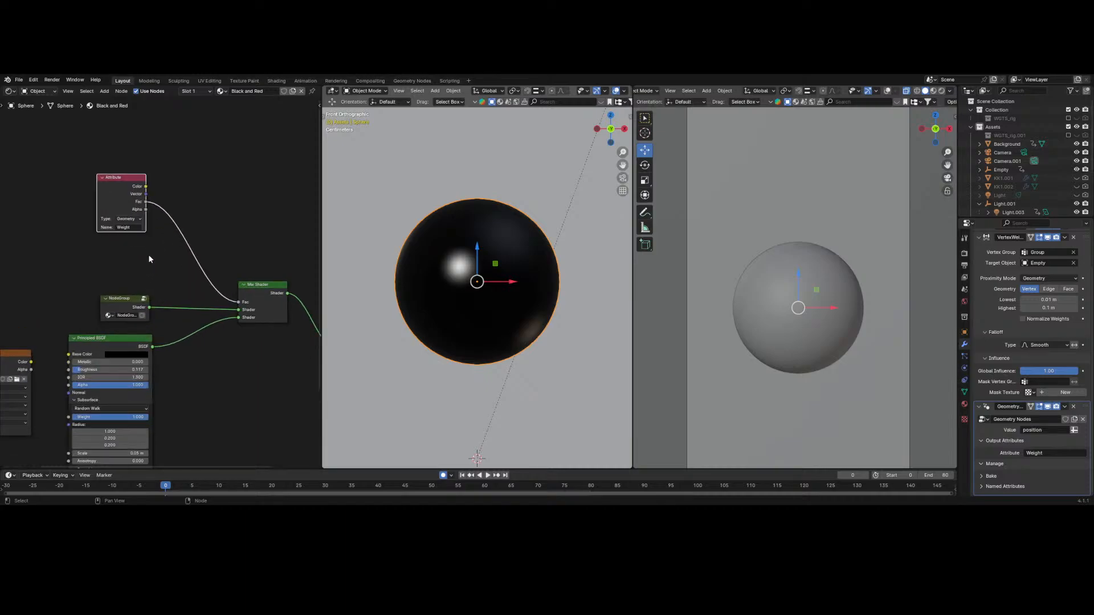
pyautogui.click(254, 245)
pyautogui.rightClick(266, 245)
pyautogui.moveTo(266, 245)
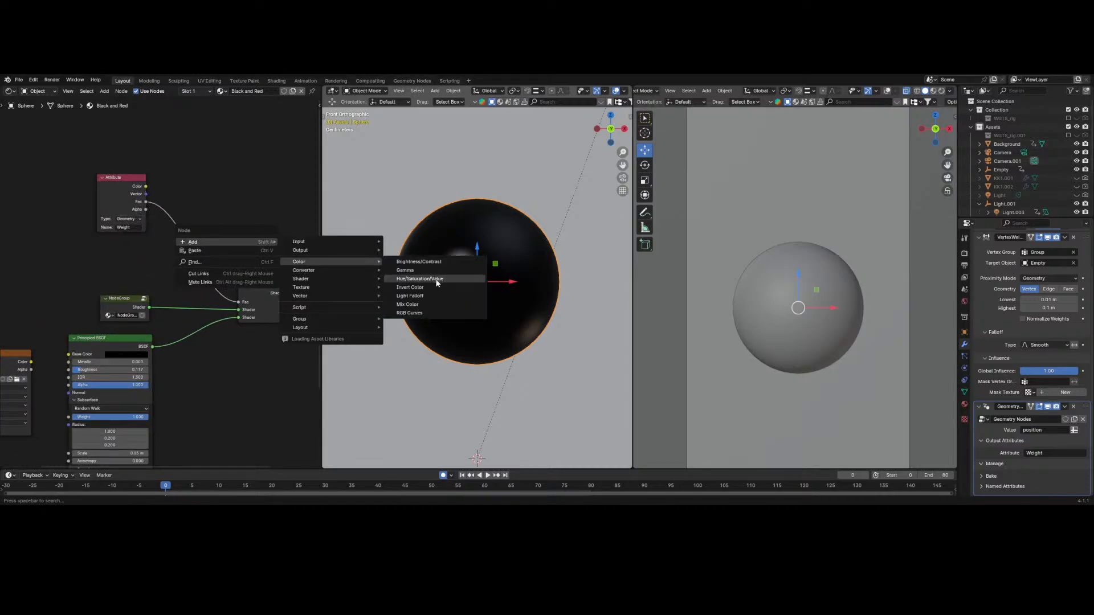
pyautogui.moveTo(330, 279)
pyautogui.click(433, 287)
pyautogui.click(170, 214)
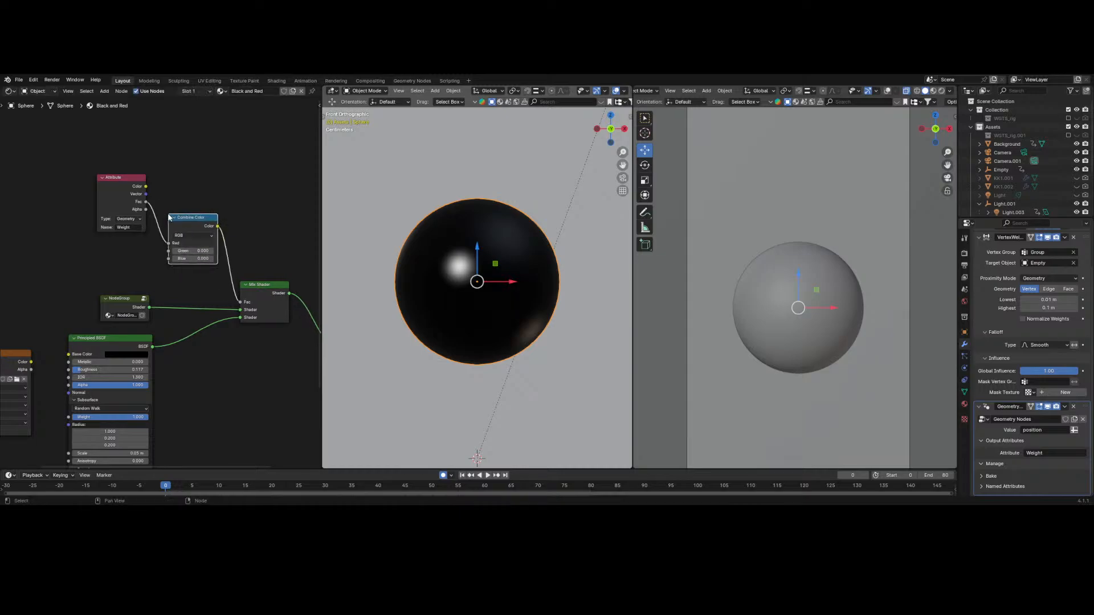
pyautogui.hotkey('ctrl', 'z')
pyautogui.hotkey('ctrl', 'z')
pyautogui.rightClick(190, 201)
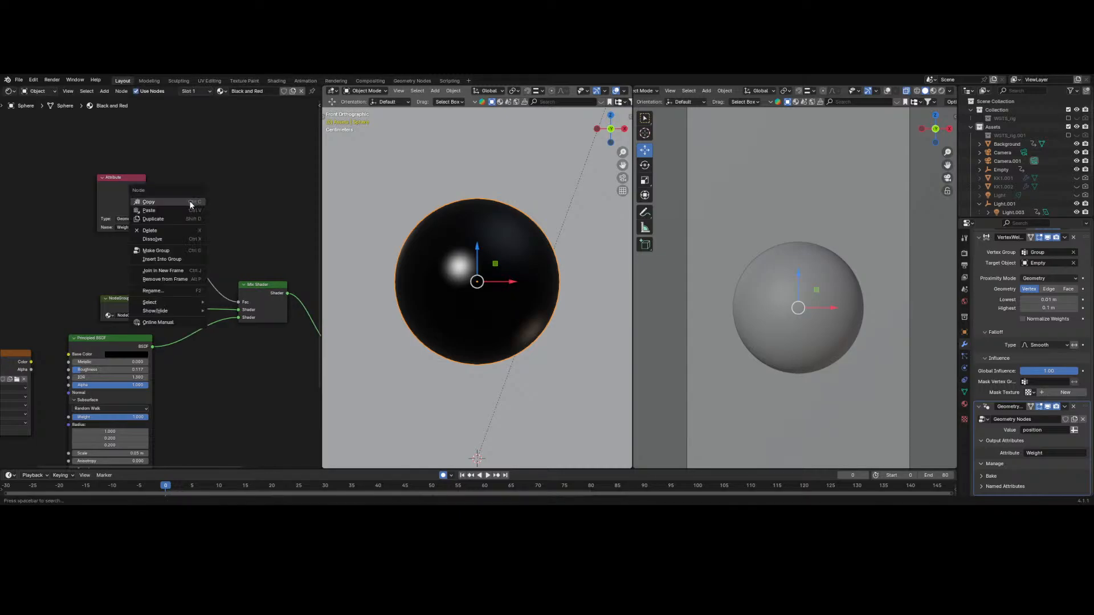
pyautogui.press('Escape')
pyautogui.rightClick(190, 201)
pyautogui.rightClick(234, 168)
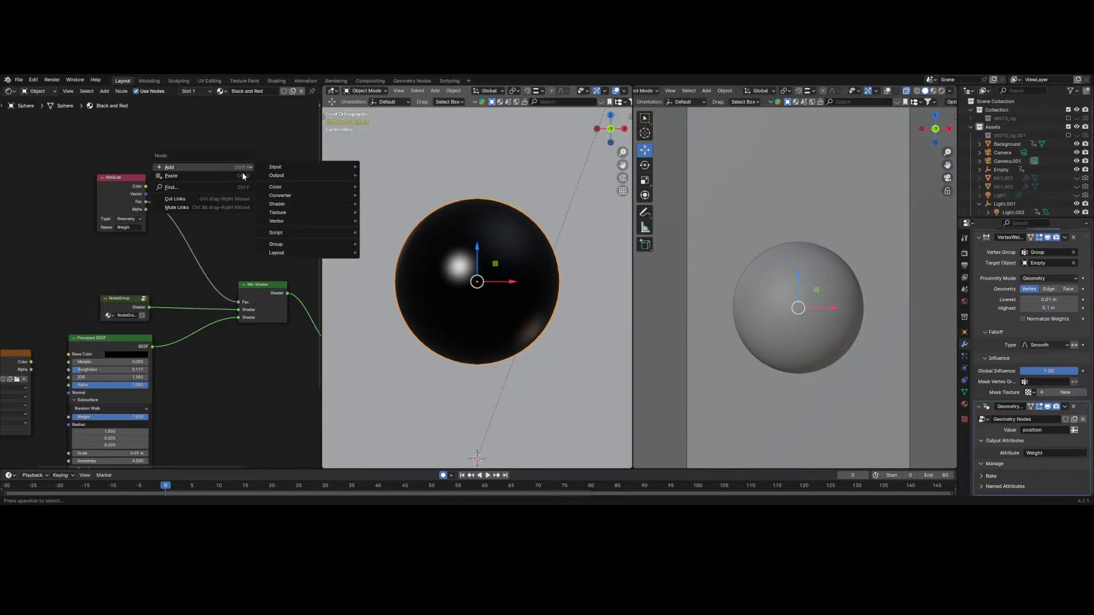
pyautogui.click(245, 172)
pyautogui.hotkey('ctrl', 'z')
# - Insert a Color Ramp between the Attribute node's Fac output and the Mix Shader factor, and preview the ramp's output
pyautogui.rightClick(238, 155)
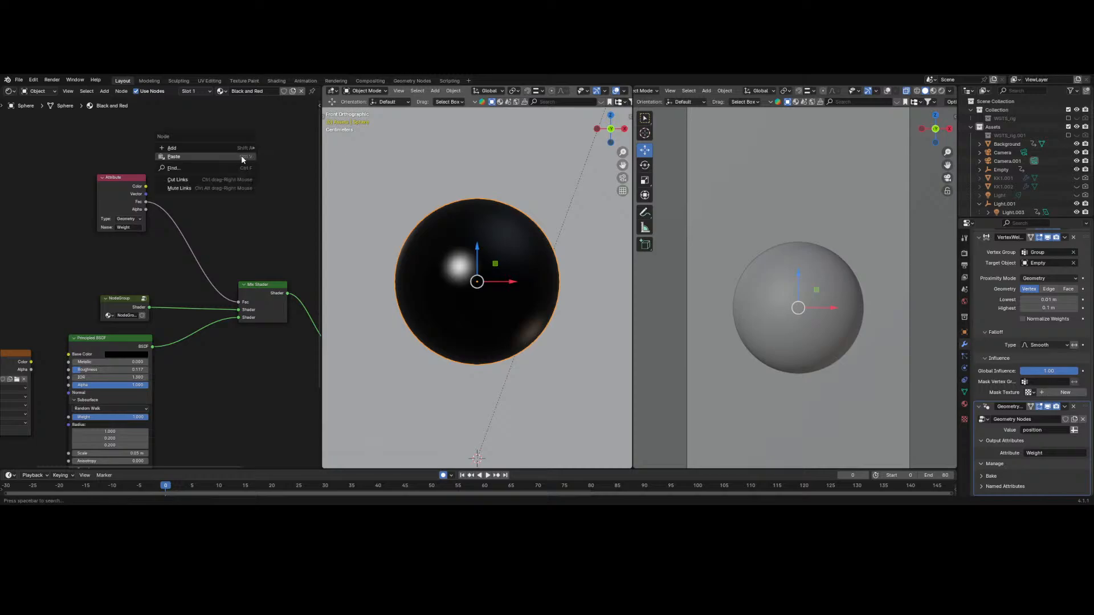
pyautogui.moveTo(242, 149)
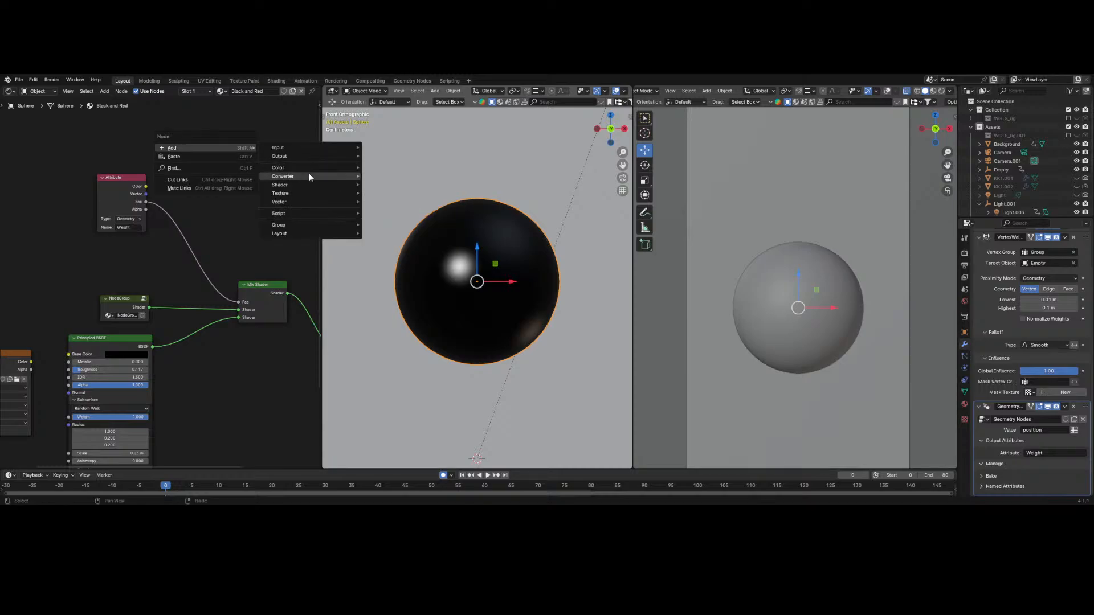
pyautogui.moveTo(309, 176)
pyautogui.click(392, 194)
pyautogui.click(230, 205)
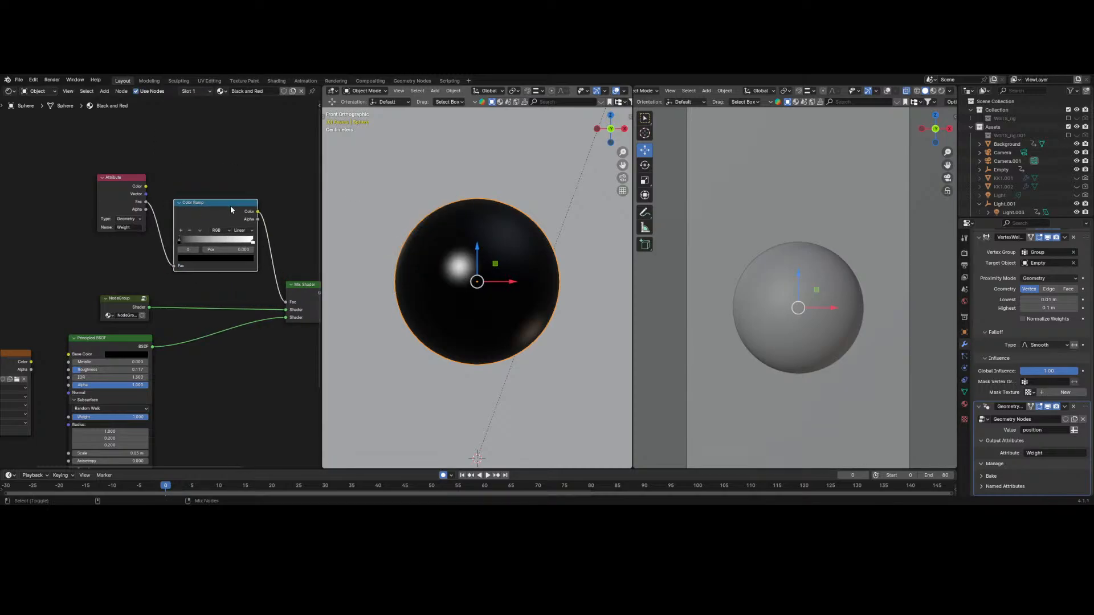
pyautogui.scroll(2, 199, 214)
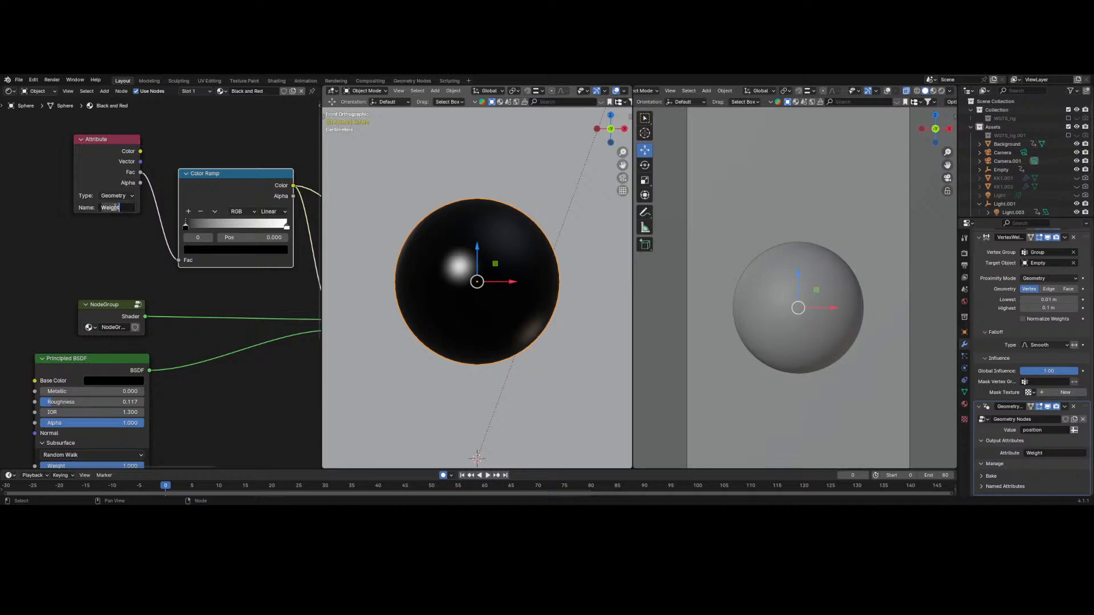
# - Set the Geometry Nodes modifier's Value input to the Group attribute, keeping Weight as its output attribute
pyautogui.click(1031, 430)
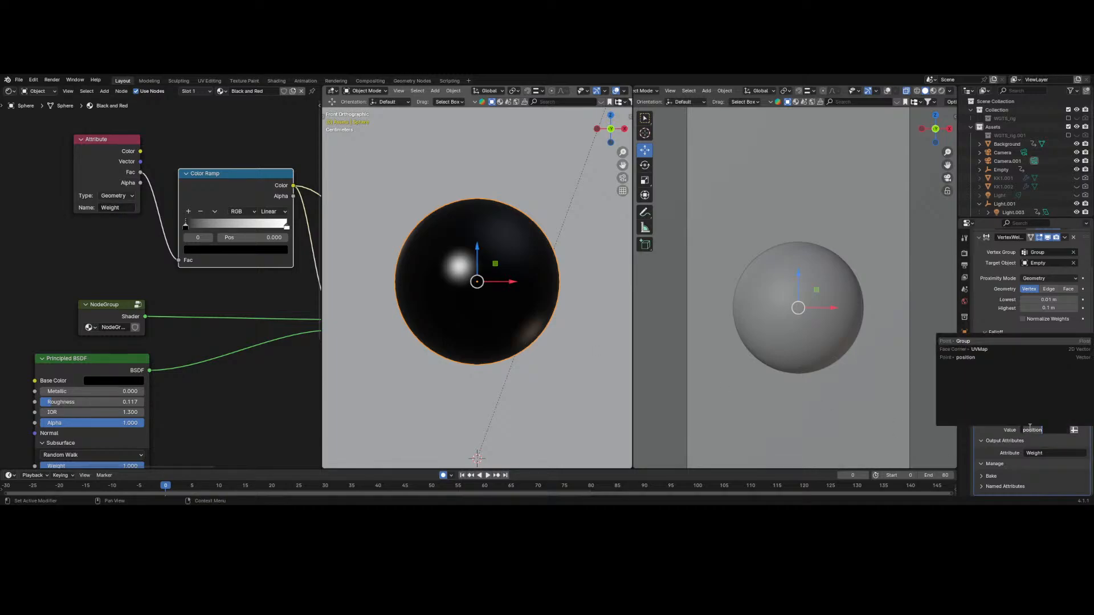
pyautogui.click(982, 341)
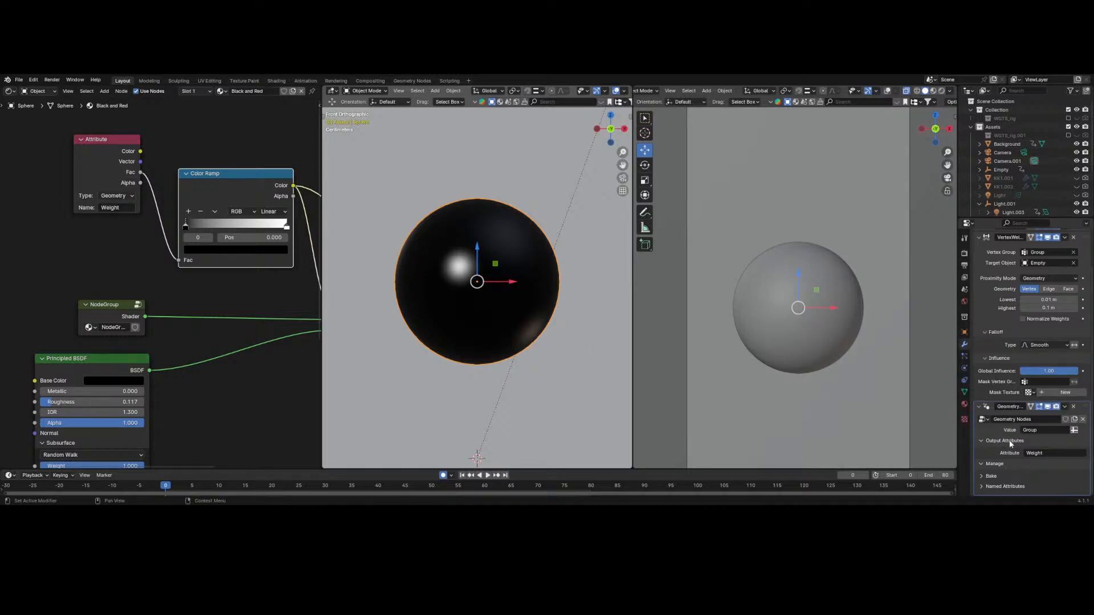
pyautogui.click(1051, 455)
pyautogui.click(961, 363)
pyautogui.scroll(2, 982, 468)
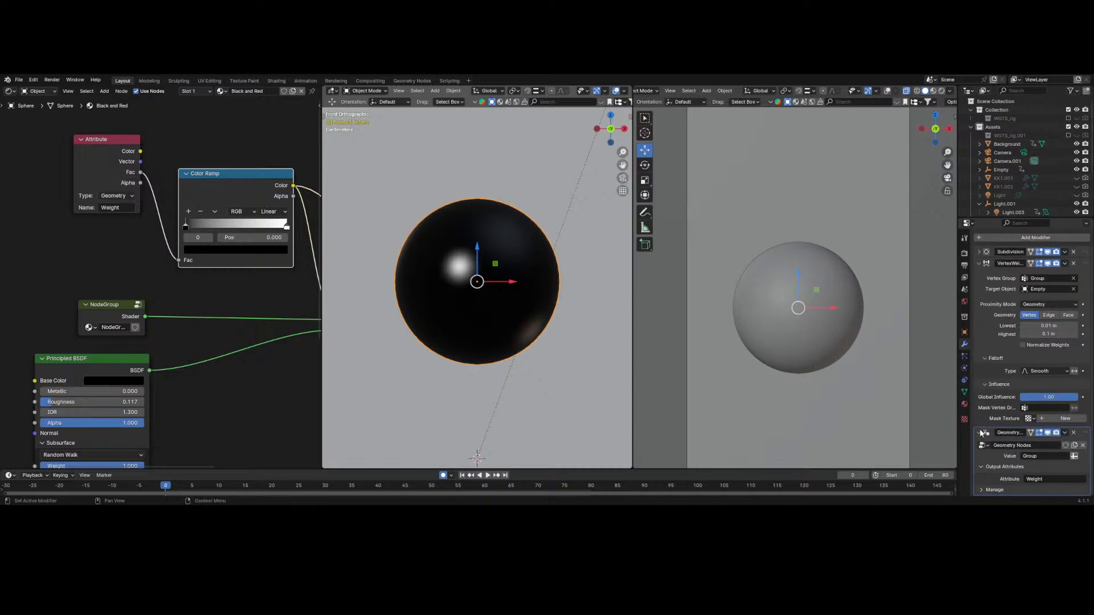
# - Collapse the Vertex Weight Proximity modifier's Influence settings and recheck Group as vertex group and Empty as target object
pyautogui.click(979, 385)
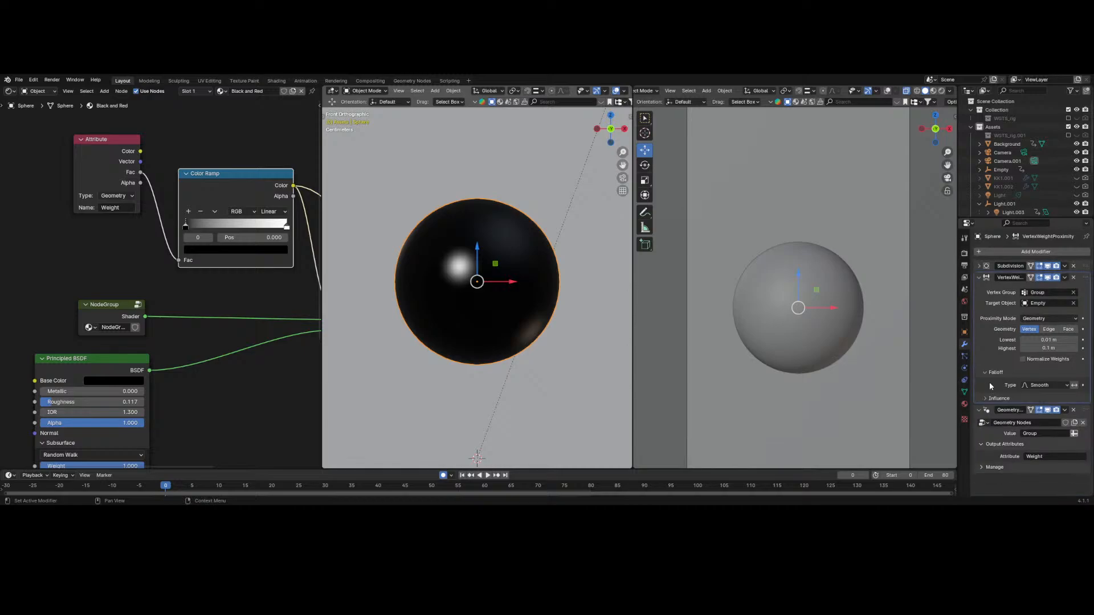
pyautogui.click(1067, 332)
pyautogui.click(1038, 294)
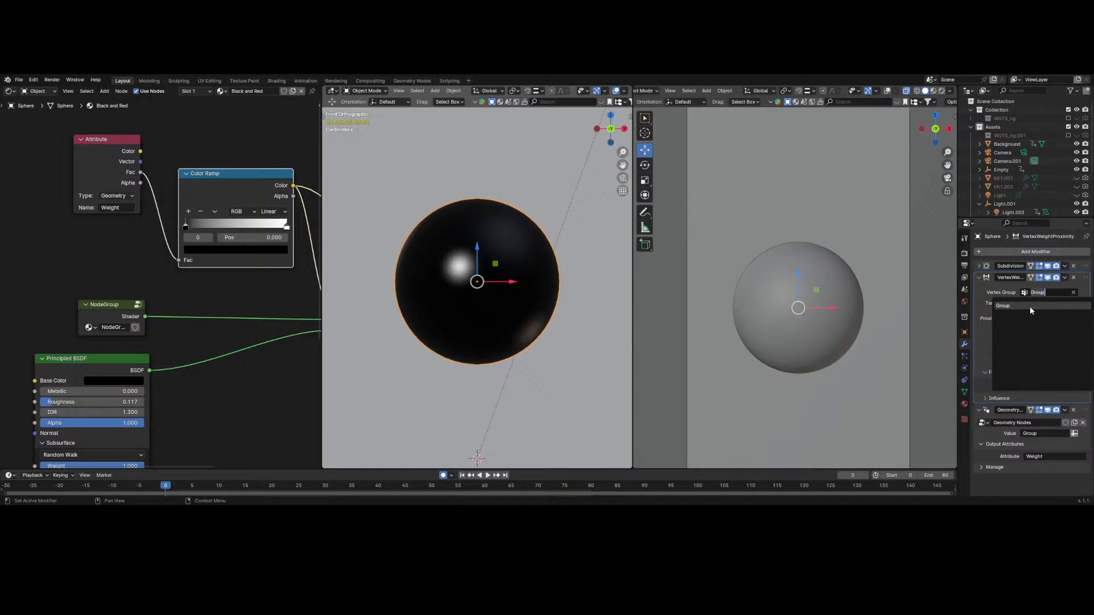
pyautogui.click(1030, 307)
pyautogui.click(1032, 303)
pyautogui.click(1012, 341)
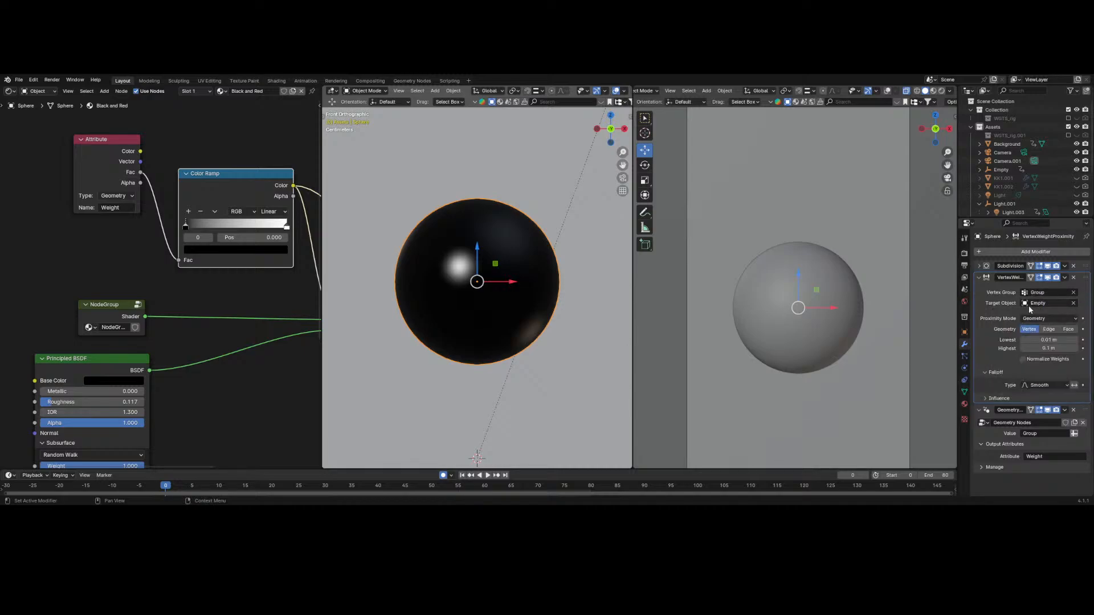
pyautogui.click(1047, 267)
# - Show the sphere in Weight Paint mode, select the Empty, and inspect the weights from the side and front
pyautogui.click(366, 91)
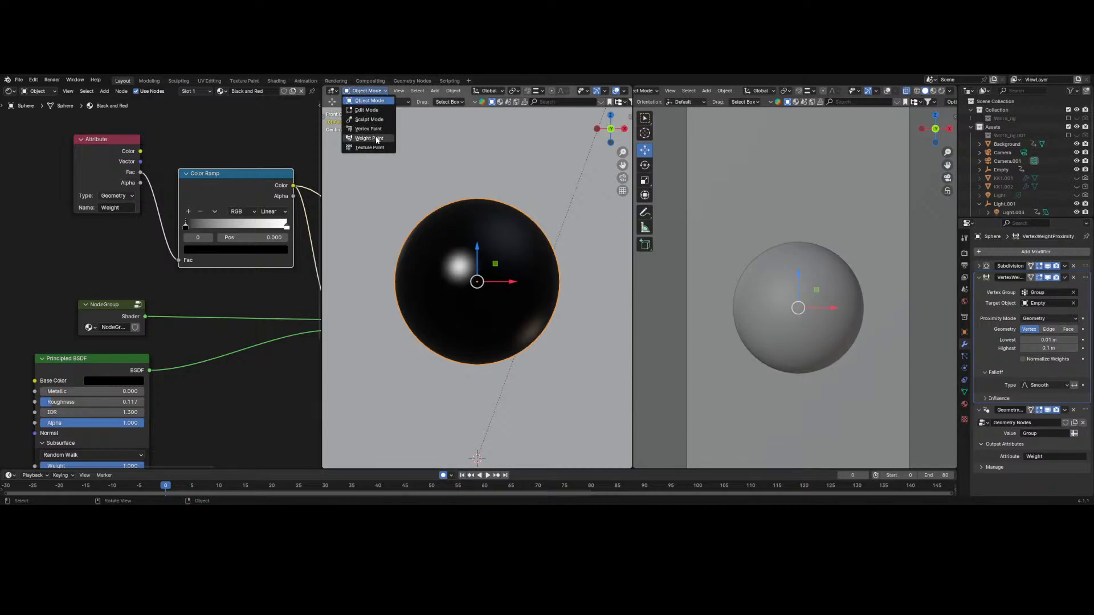
pyautogui.click(376, 139)
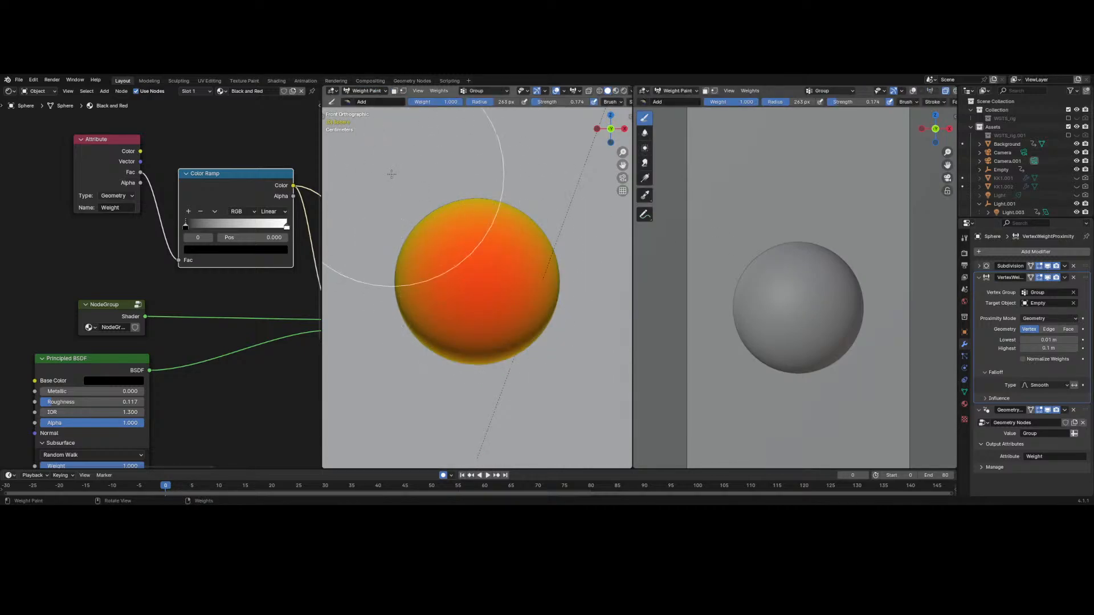
pyautogui.click(1001, 170)
pyautogui.moveTo(561, 245); pyautogui.dragTo(365, 273, button='middle')
pyautogui.click(611, 128)
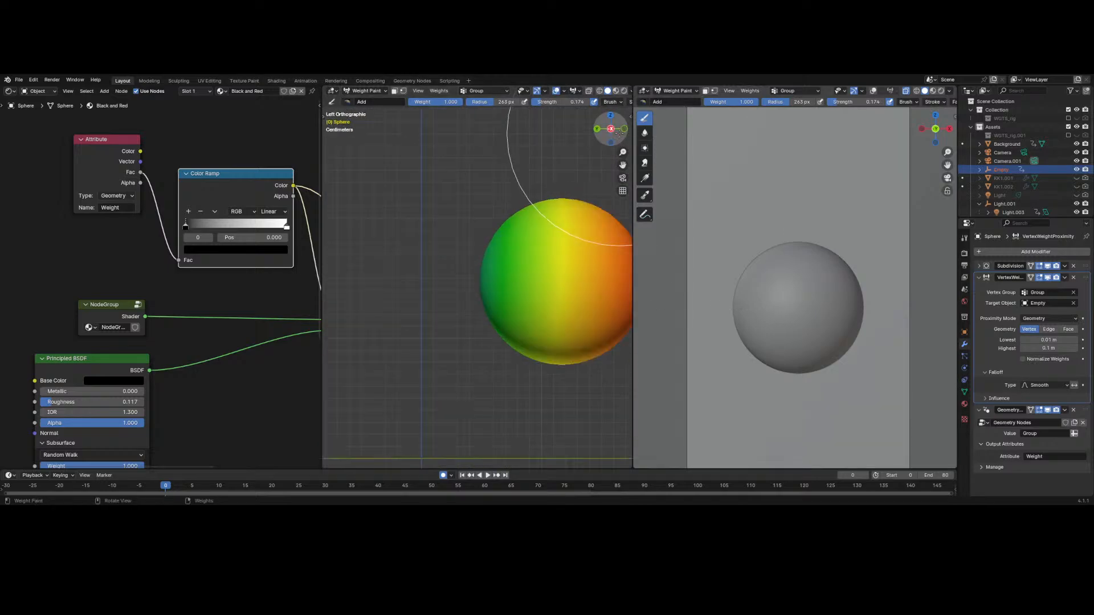
pyautogui.click(623, 129)
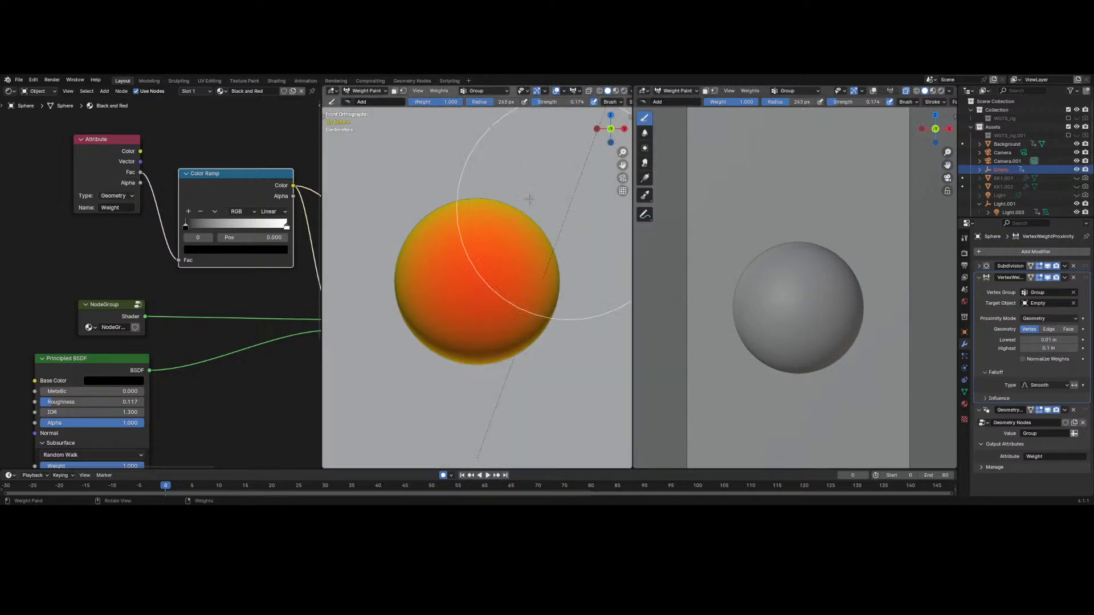
# - Open a right-side orthographic 3D view, return to Object Mode, and move the Empty about 0.06 m in negative Y through the sphere
pyautogui.click(10, 90)
pyautogui.click(26, 113)
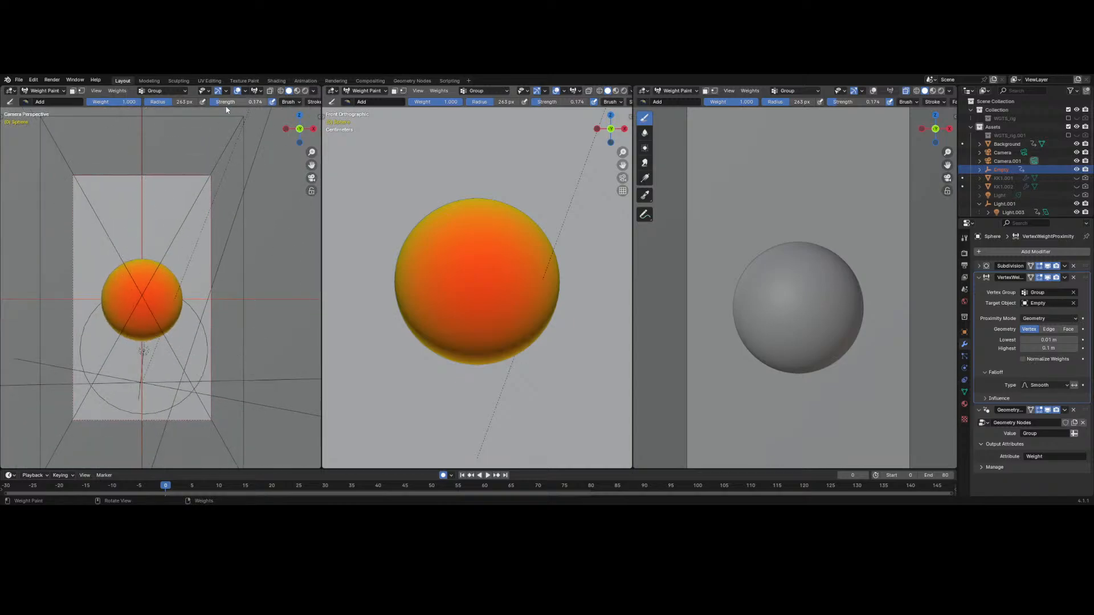
pyautogui.click(313, 128)
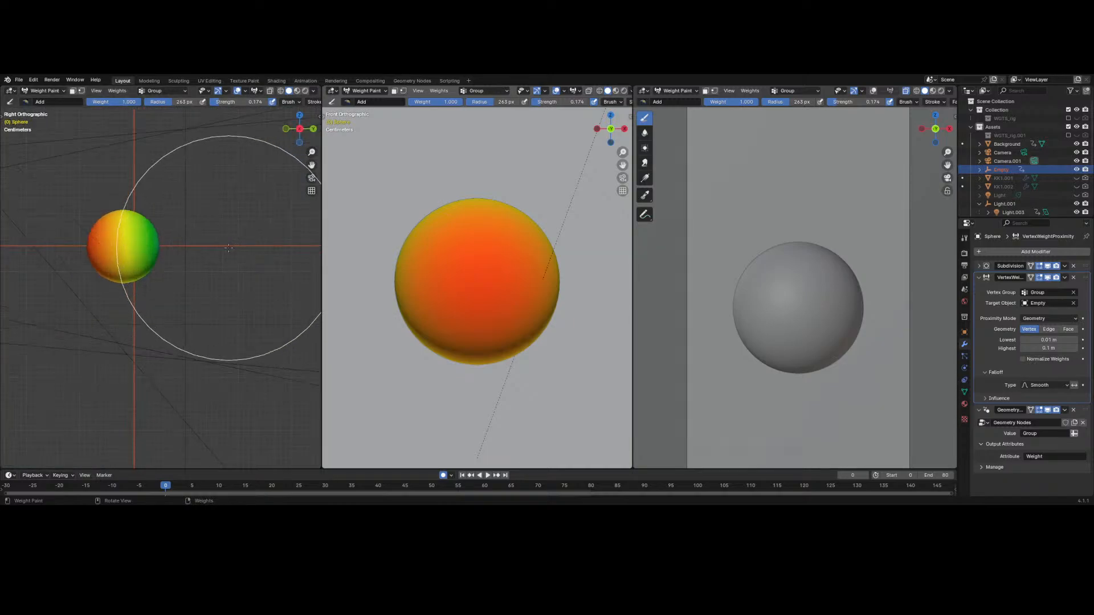
pyautogui.click(29, 91)
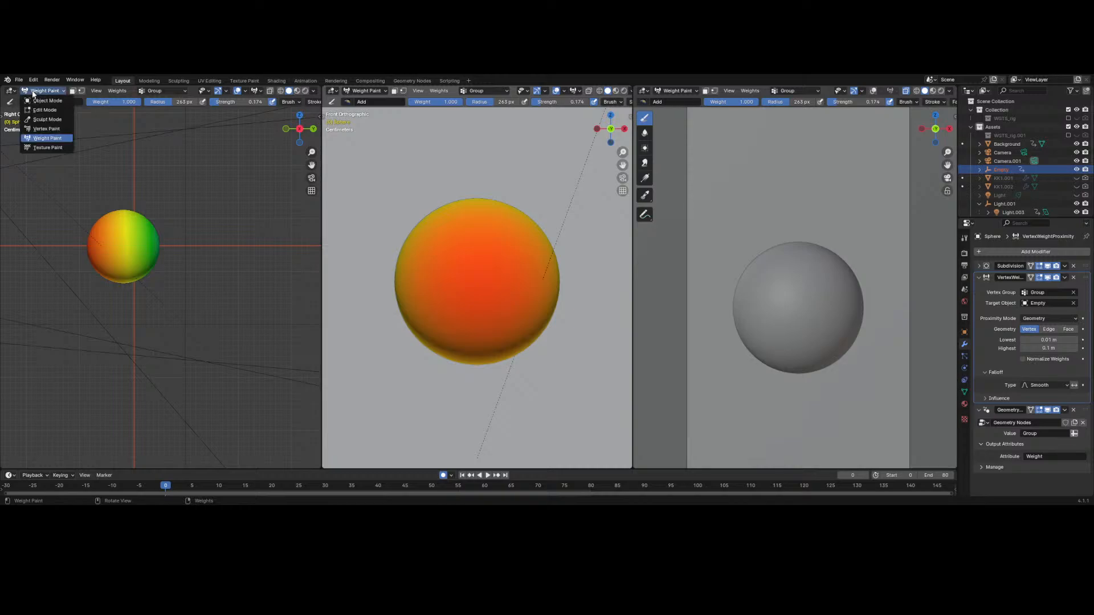
pyautogui.click(35, 102)
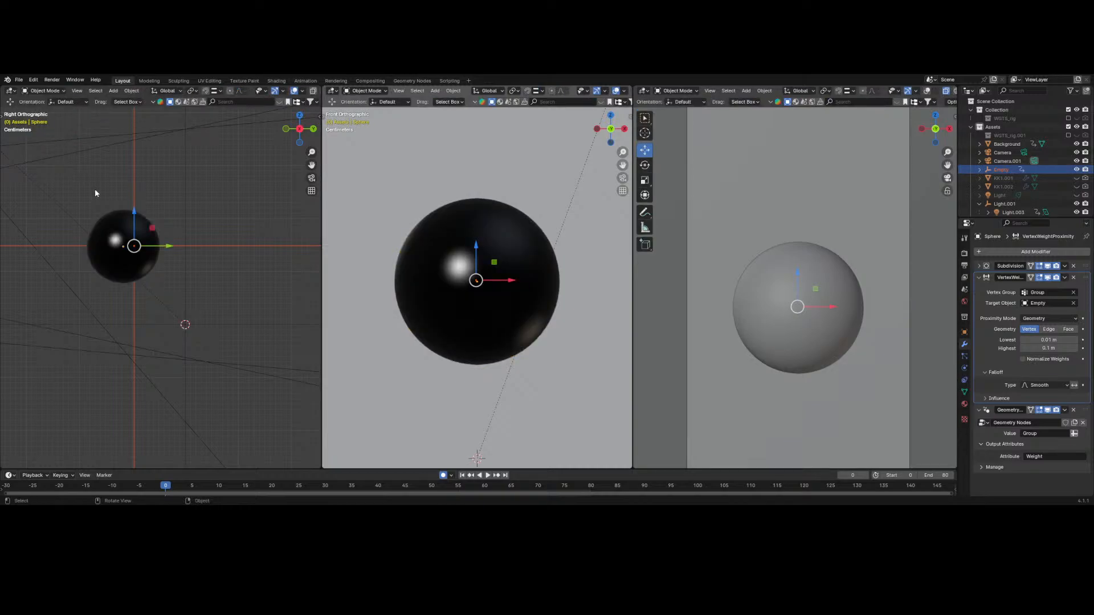
pyautogui.press('g')
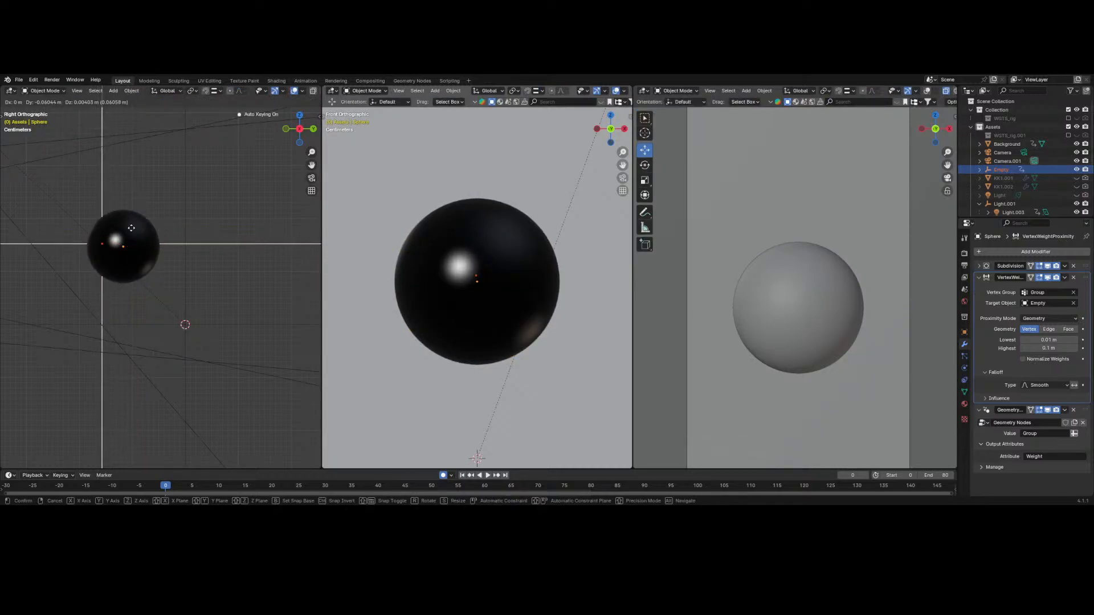
pyautogui.click(136, 230)
# - Examine the sphere's updated proximity weights in Weight Paint mode from several angles
pyautogui.click(43, 91)
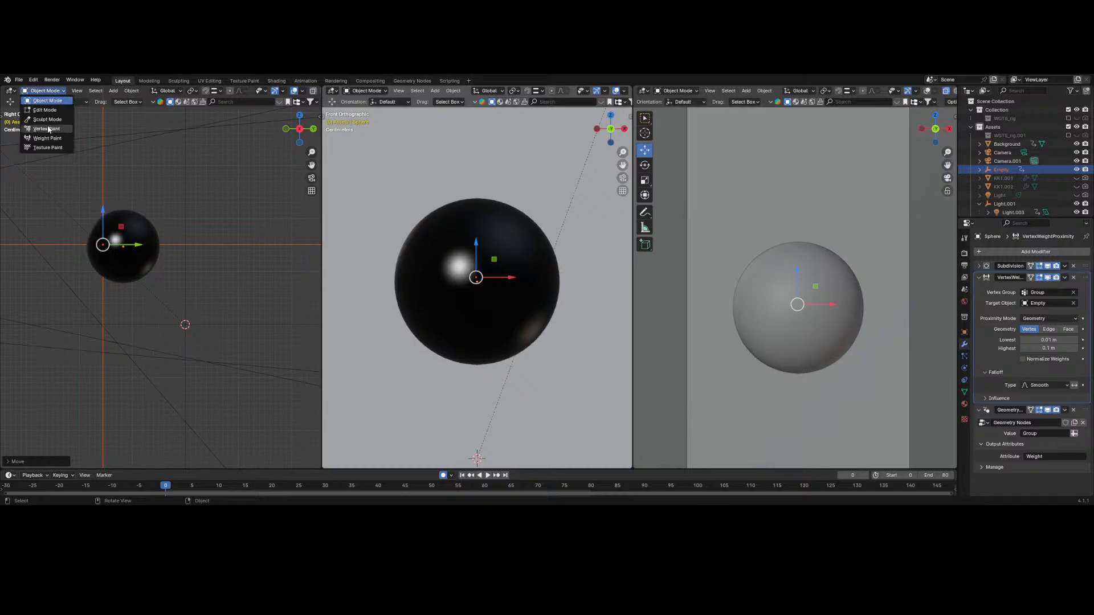
pyautogui.click(48, 138)
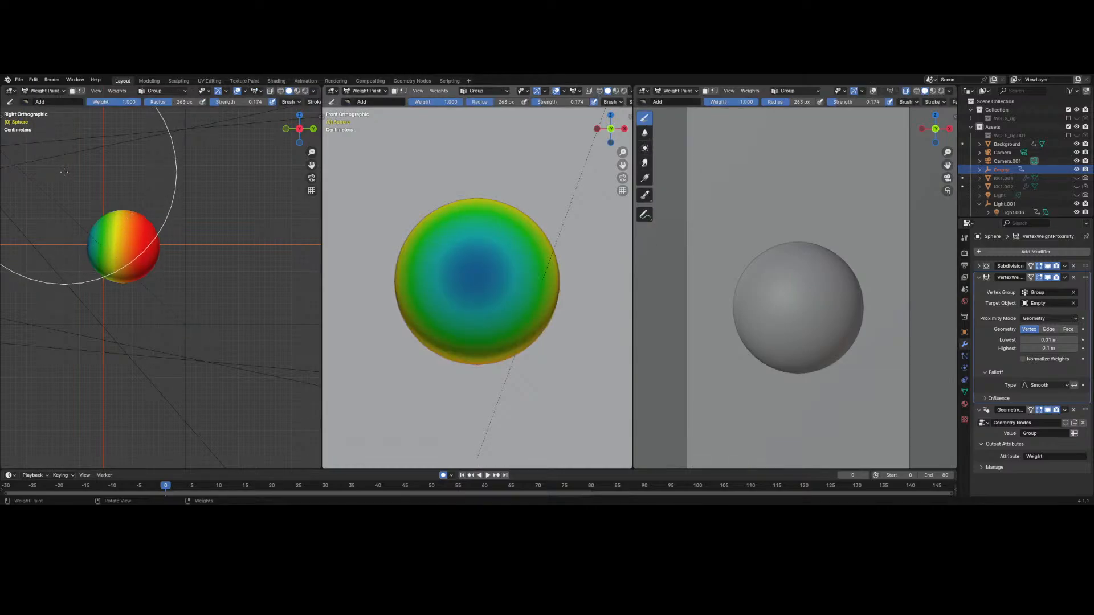
pyautogui.moveTo(31, 135)
pyautogui.mouseDown(button='middle')
pyautogui.moveTo(114, 189)
pyautogui.moveTo(171, 192)
pyautogui.mouseUp(button='middle')
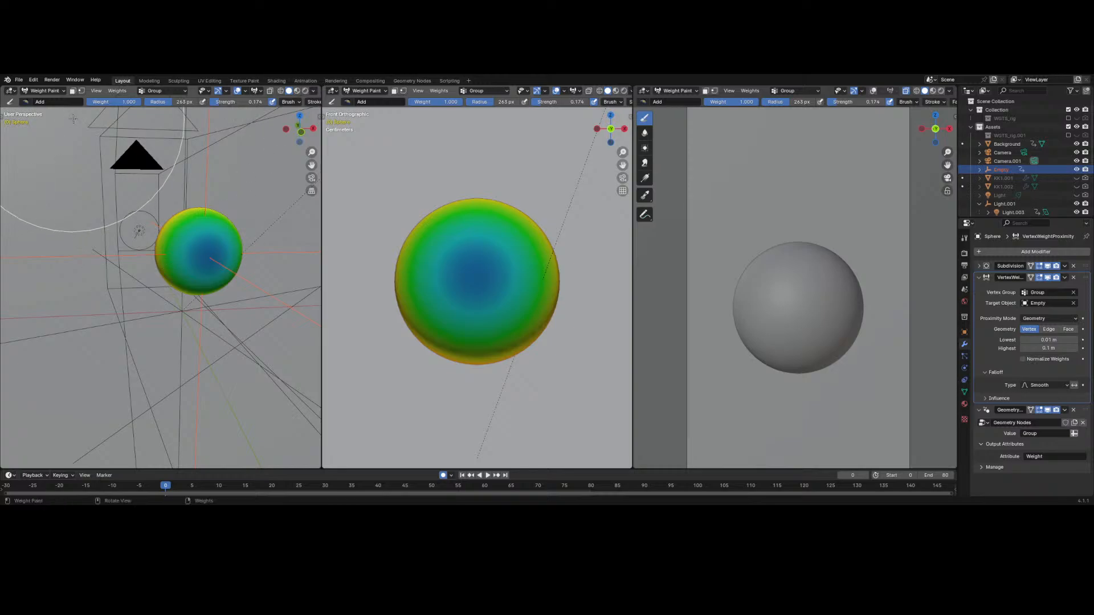
pyautogui.click(54, 91)
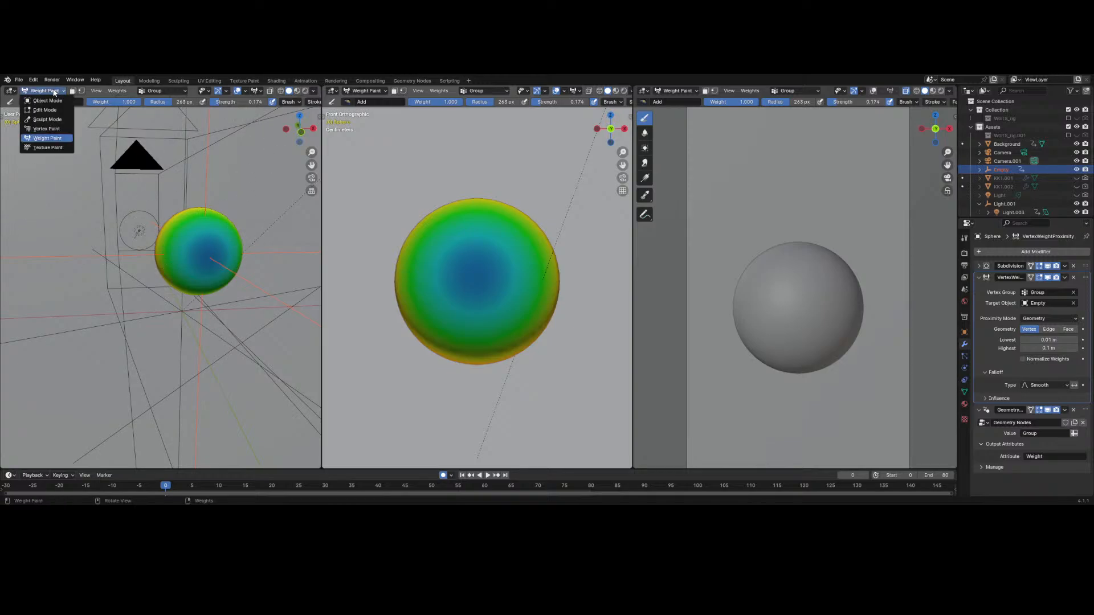
# - Bring back the sphere's material nodes, set the camera viewport to Rendered shading, and return to Object Mode
pyautogui.click(10, 91)
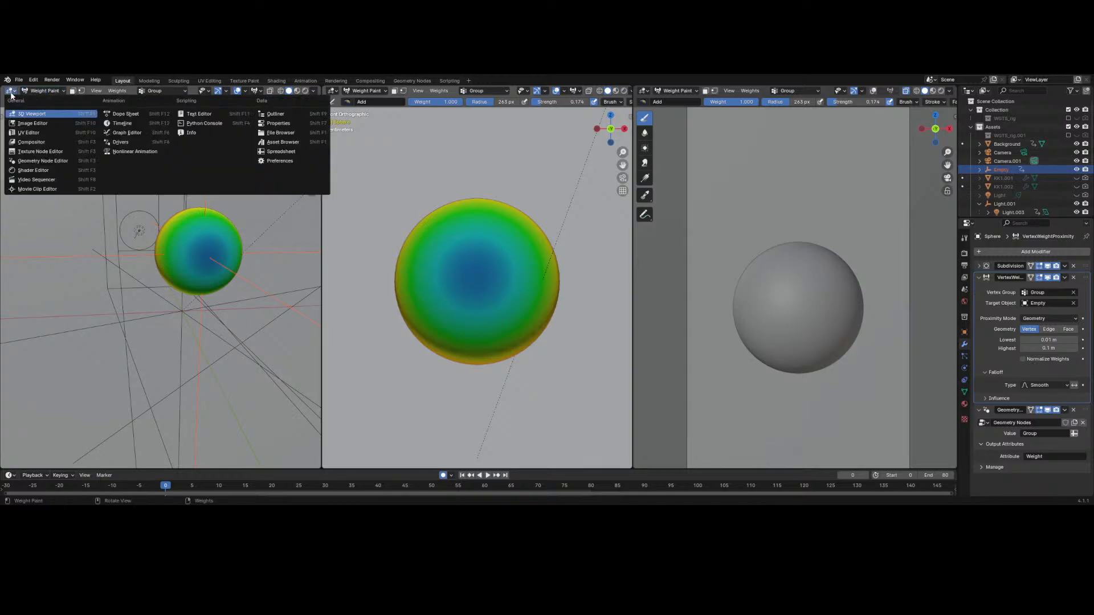
pyautogui.click(35, 163)
pyautogui.scroll(-2, 286, 233)
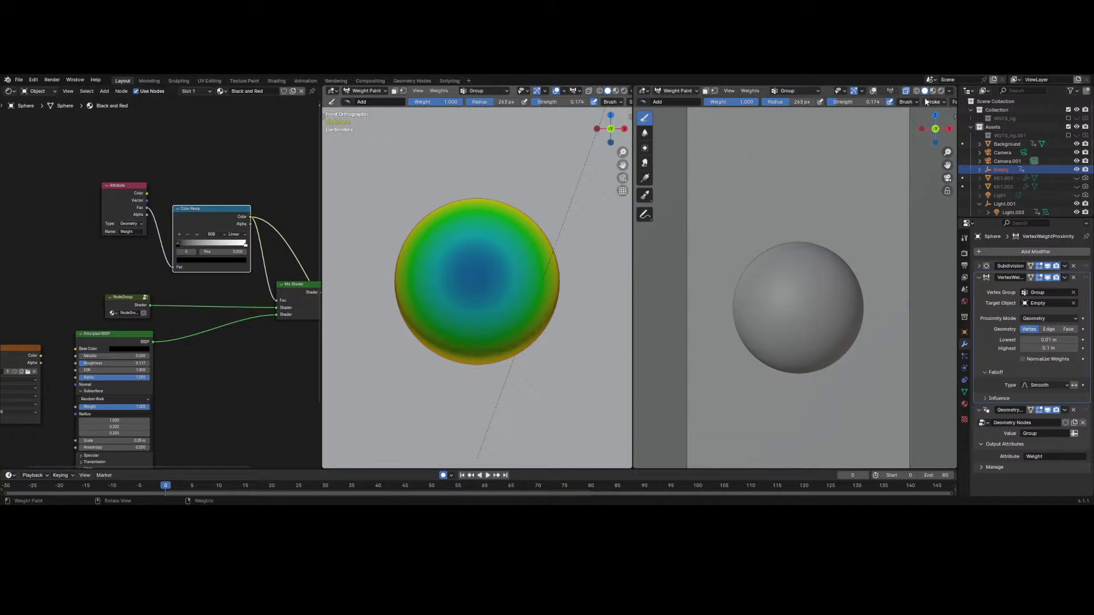
pyautogui.click(941, 91)
pyautogui.click(365, 90)
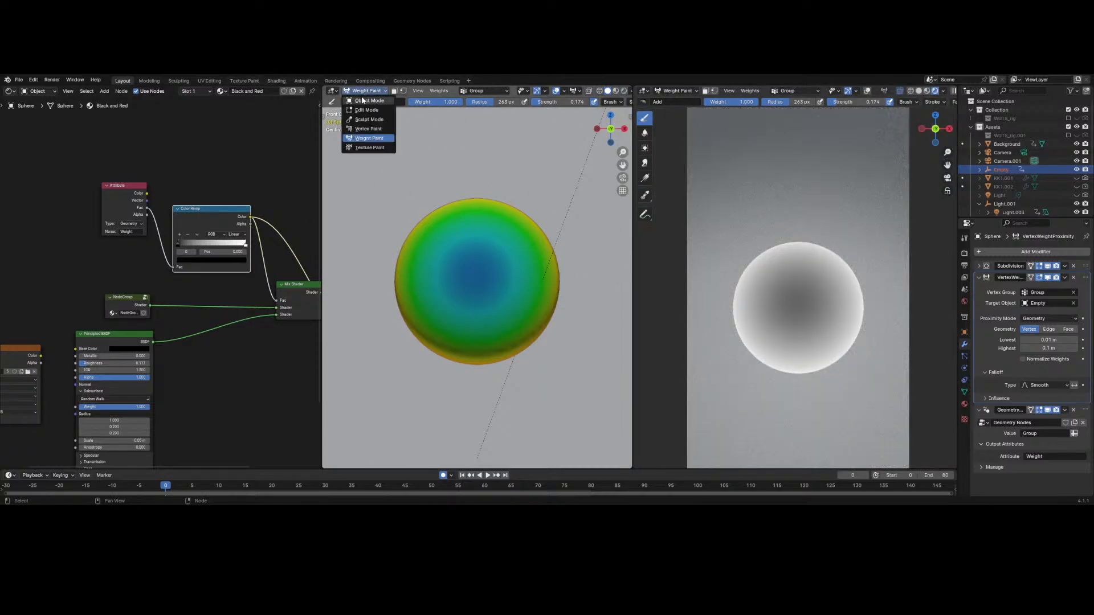
pyautogui.click(364, 101)
# - Move the Color Ramp's stops closer together to sharpen the black-to-white transition on the sphere
pyautogui.scroll(-2, 235, 168)
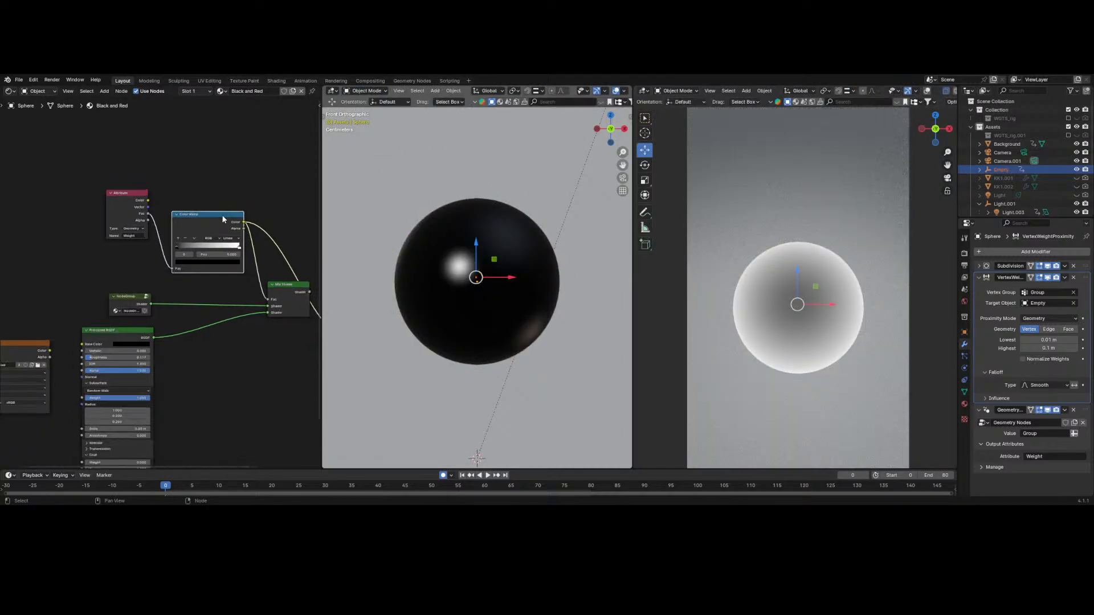
pyautogui.scroll(2, 169, 243)
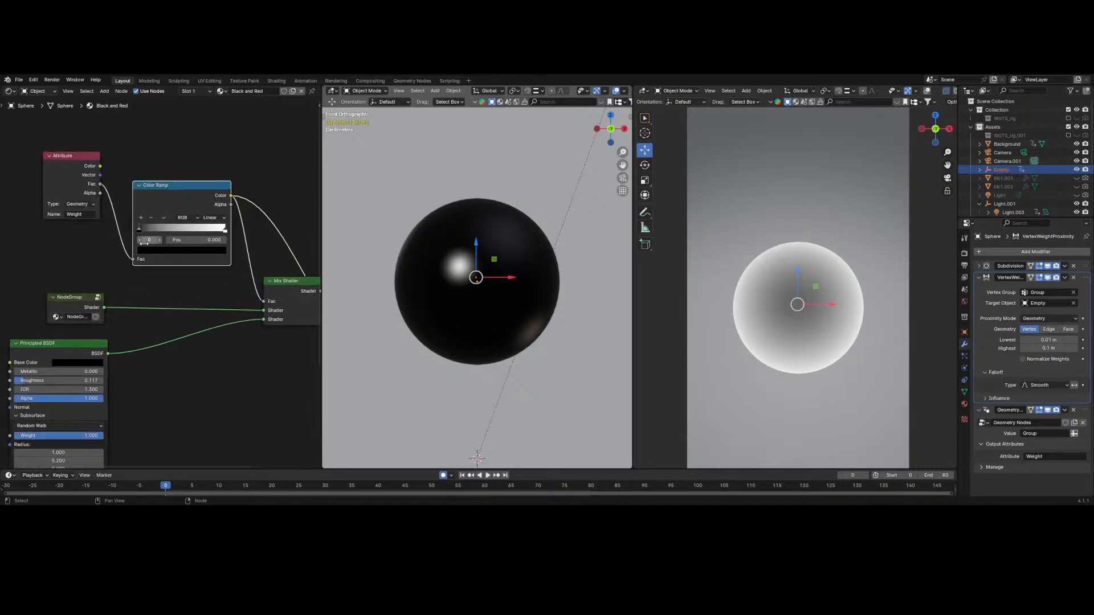
pyautogui.moveTo(139, 233); pyautogui.dragTo(208, 230)
pyautogui.scroll(-3, 184, 259)
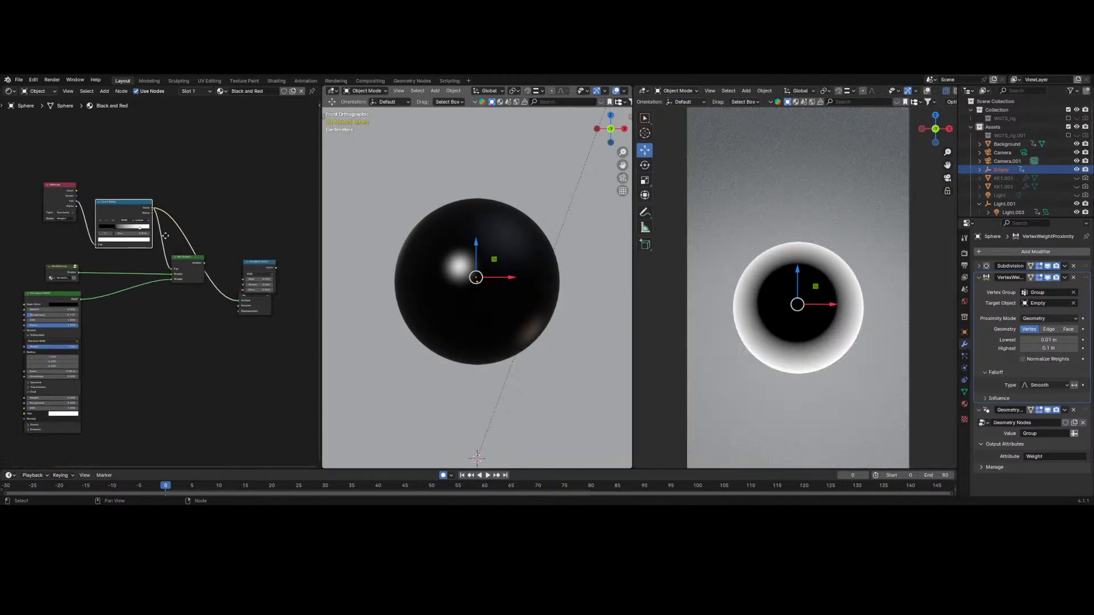
# - Route the Mix Shader back to the sphere's Material Output and delete the leftover preview node
pyautogui.keyDown('ctrl'); pyautogui.keyDown('shift'); pyautogui.click(183, 260); pyautogui.keyUp('shift'); pyautogui.keyUp('ctrl')
pyautogui.click(253, 260)
pyautogui.press('x')
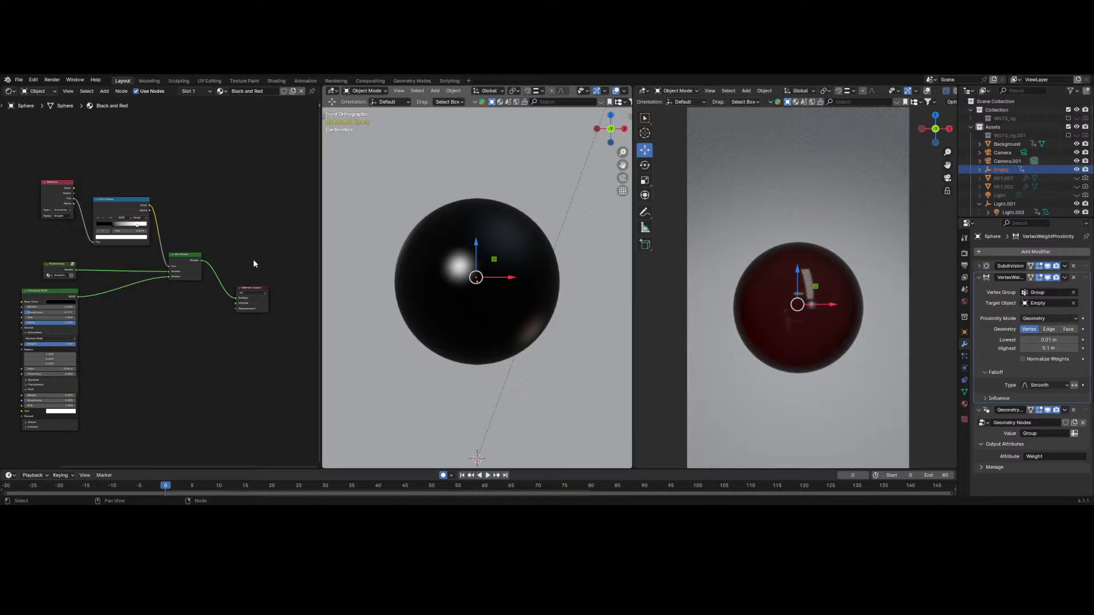
pyautogui.moveTo(175, 247); pyautogui.dragTo(212, 265, button='middle')
pyautogui.scroll(2, 212, 268)
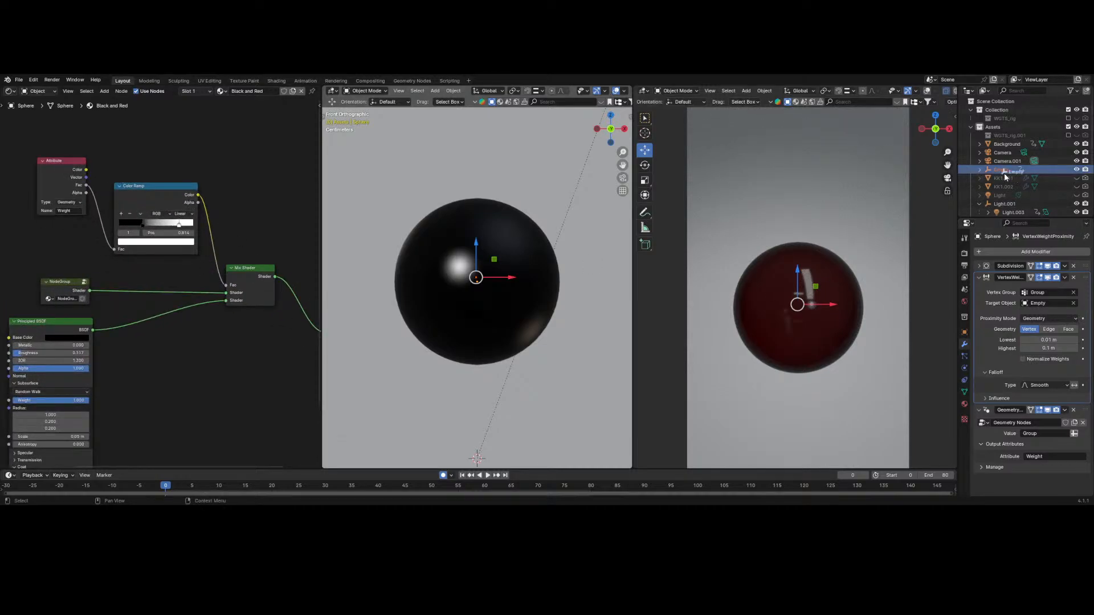
# - Try moving the Empty across the sphere in the camera view, and enable viewport denoising in the Cycles sampling settings
pyautogui.press('g')
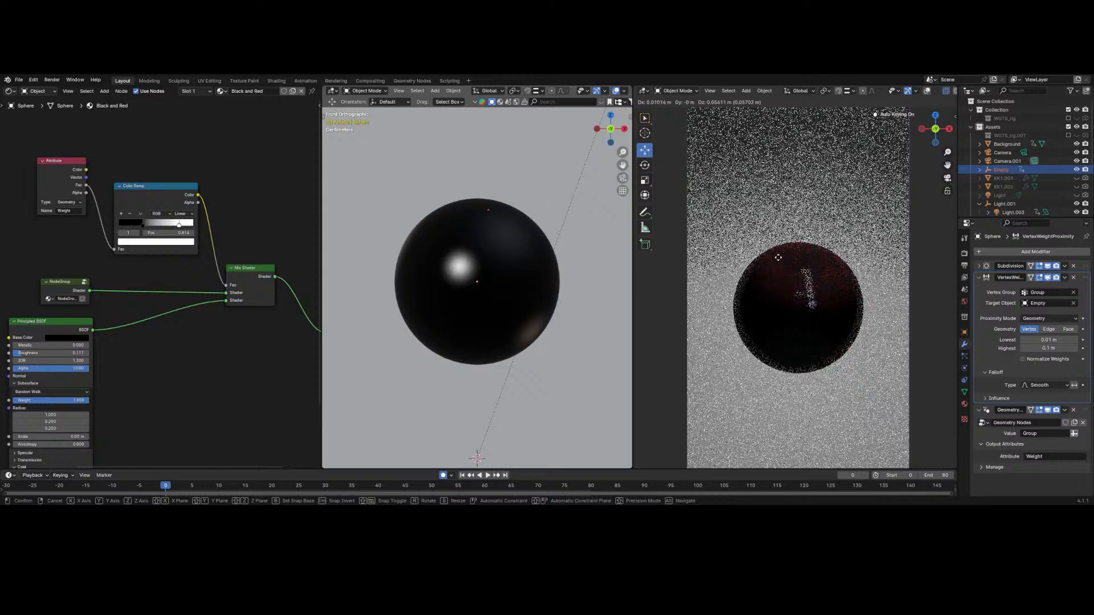
pyautogui.click(775, 281)
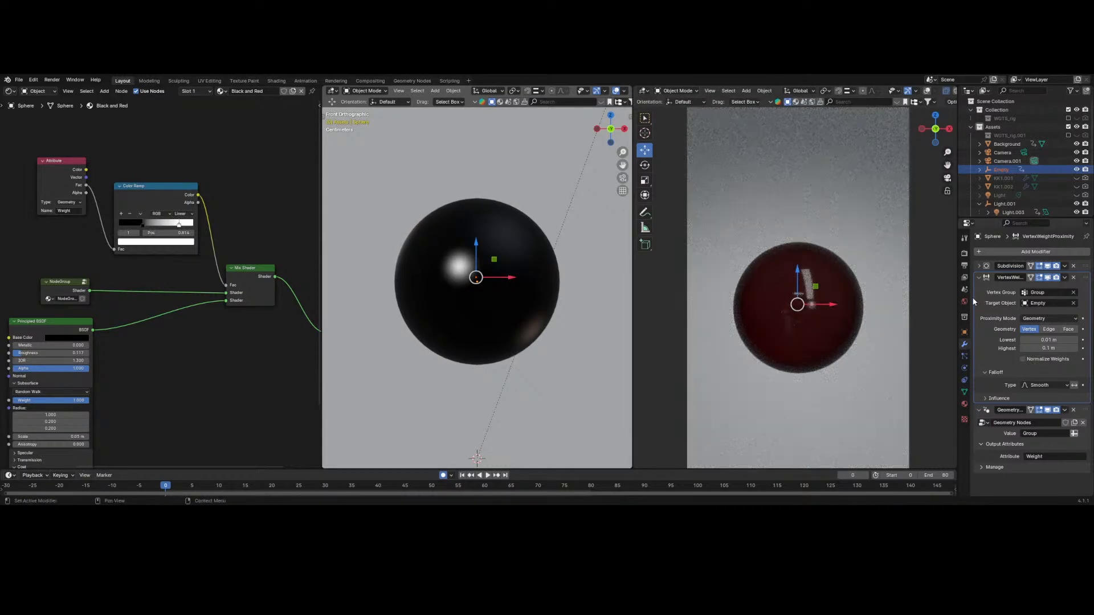
pyautogui.click(968, 267)
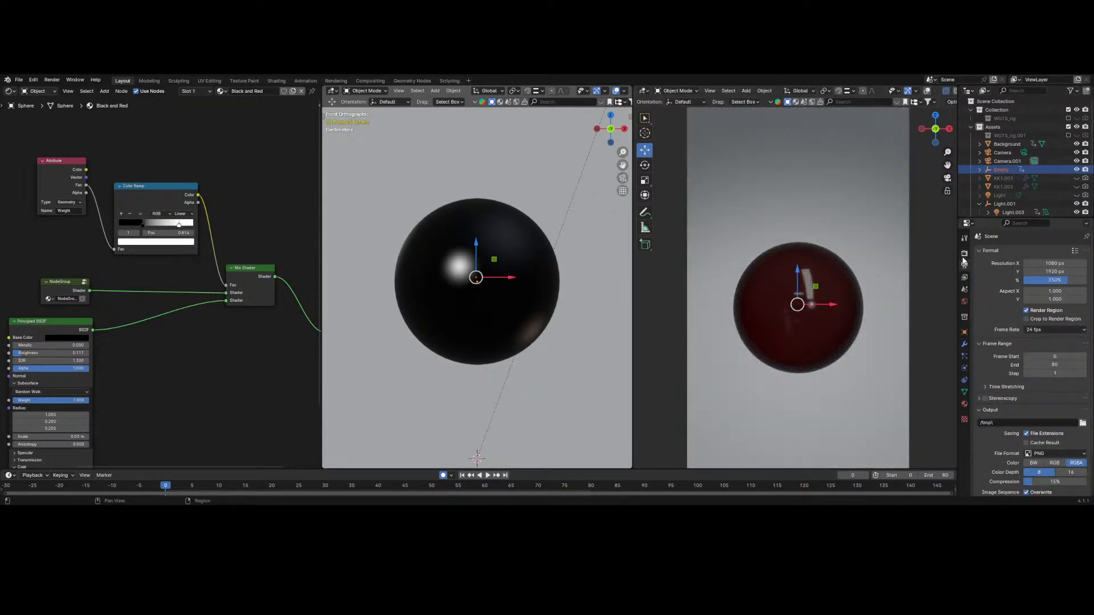
pyautogui.click(964, 253)
pyautogui.click(991, 346)
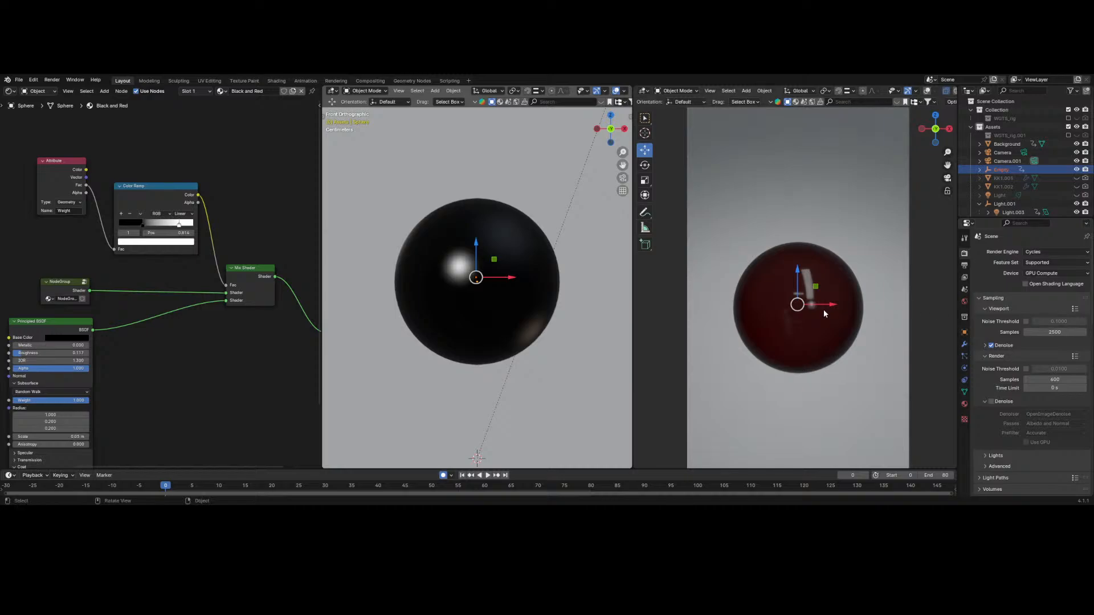
# - Try shifting the Empty again in the denoised camera view to test how the red area follows it
pyautogui.press('g')
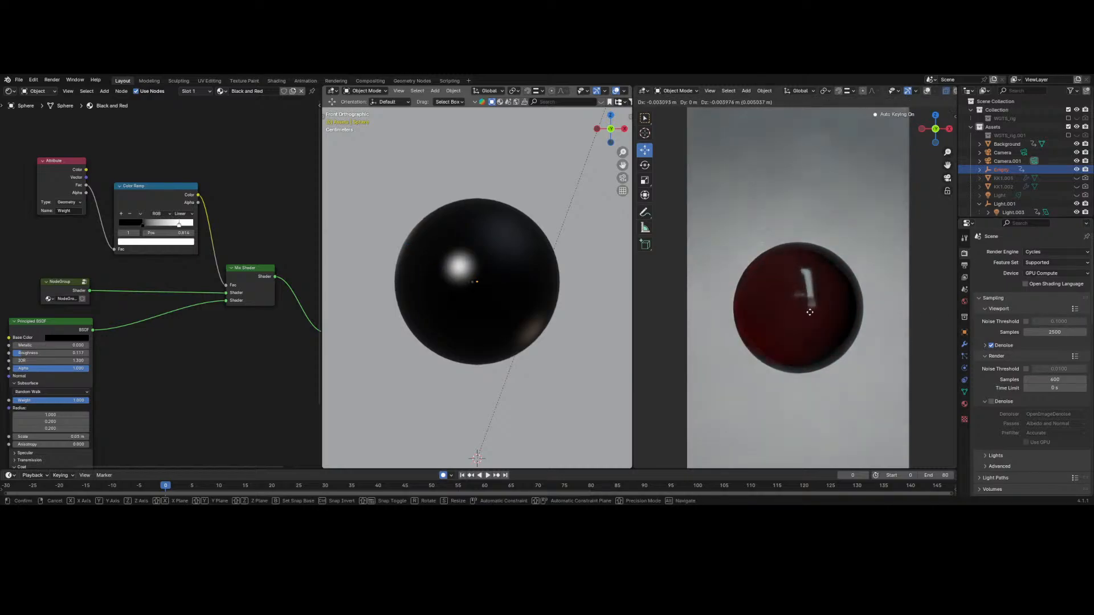
pyautogui.click(829, 269)
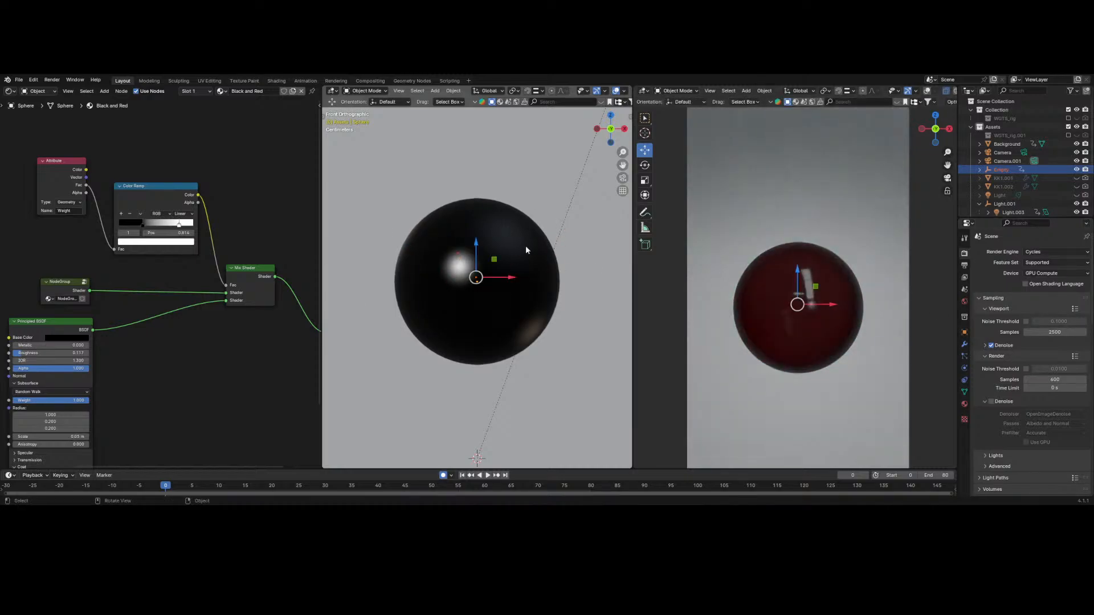
pyautogui.click(1006, 144)
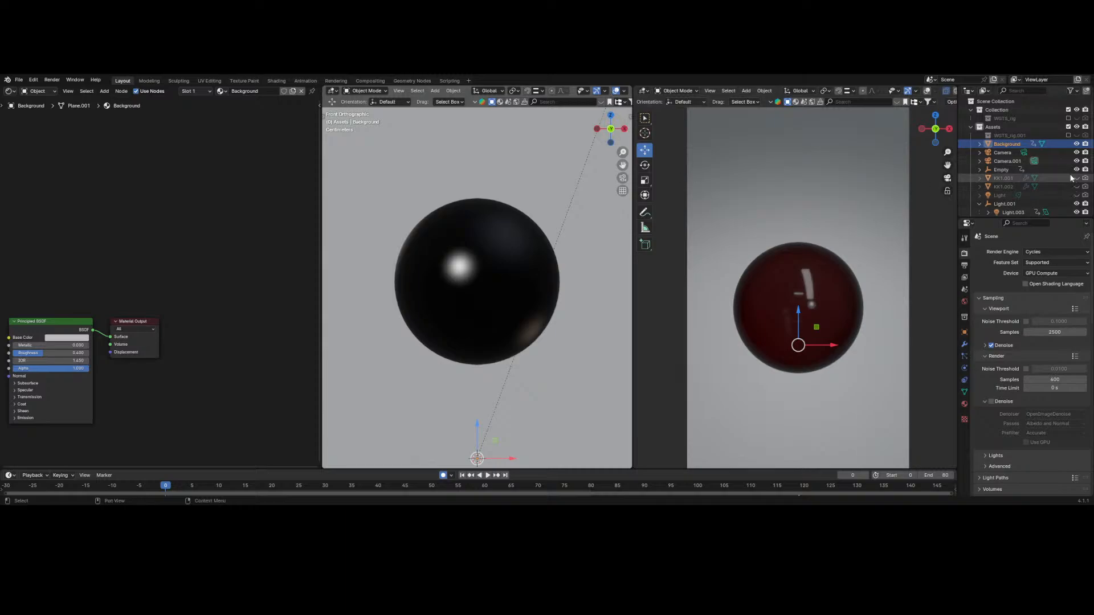
# - Select the Empty, show the middle viewport in right orthographic view, and nudge the Empty slightly upward inside the sphere
pyautogui.click(1001, 170)
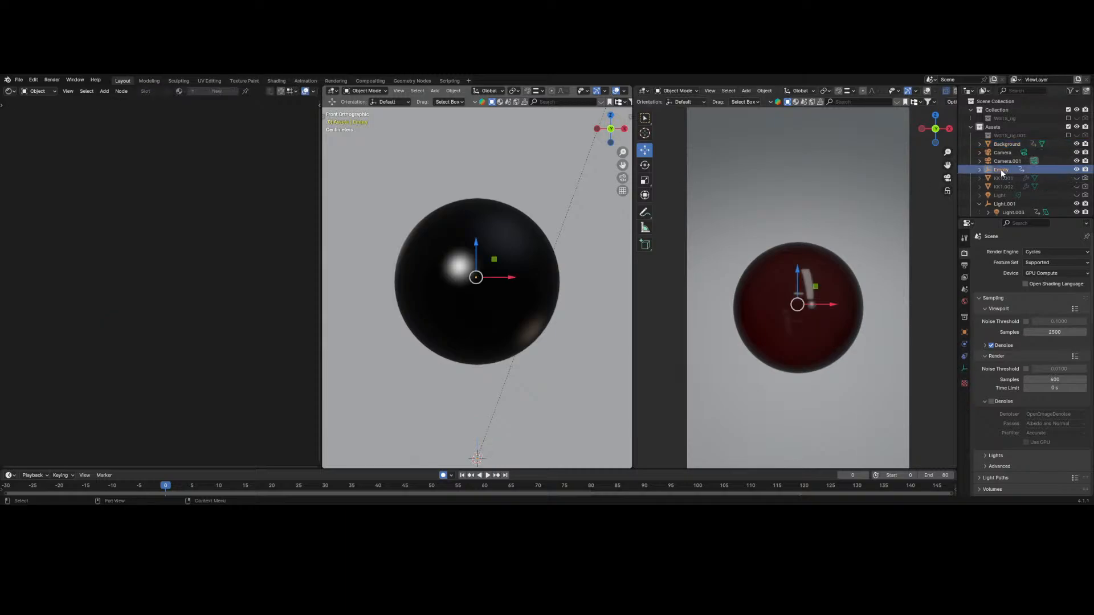
pyautogui.click(624, 129)
pyautogui.moveTo(624, 163); pyautogui.dragTo(715, 179)
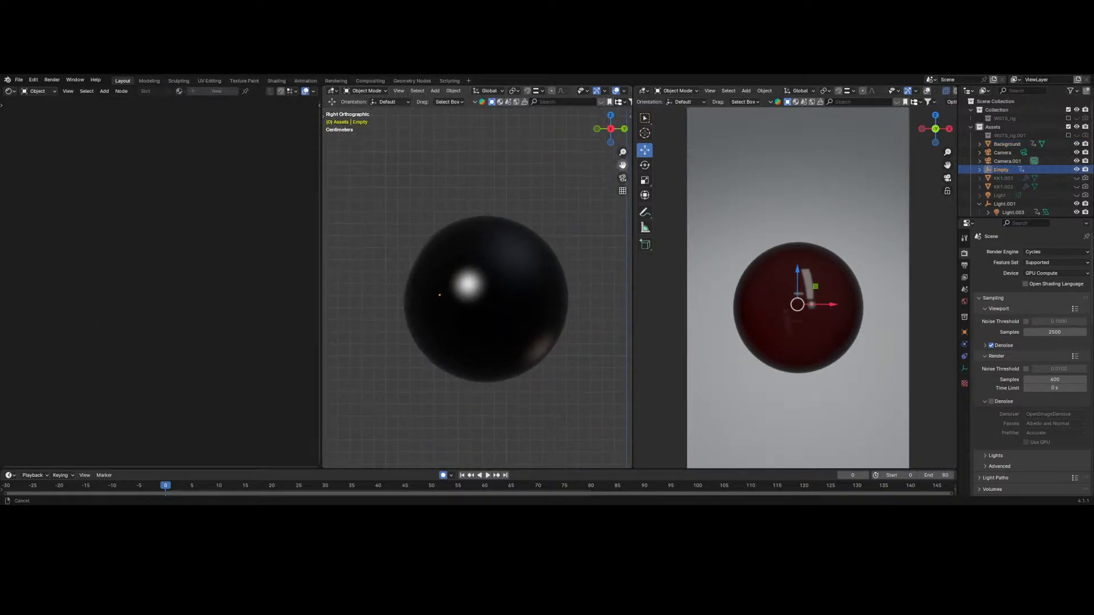
pyautogui.scroll(-1, 460, 299)
pyautogui.press('g')
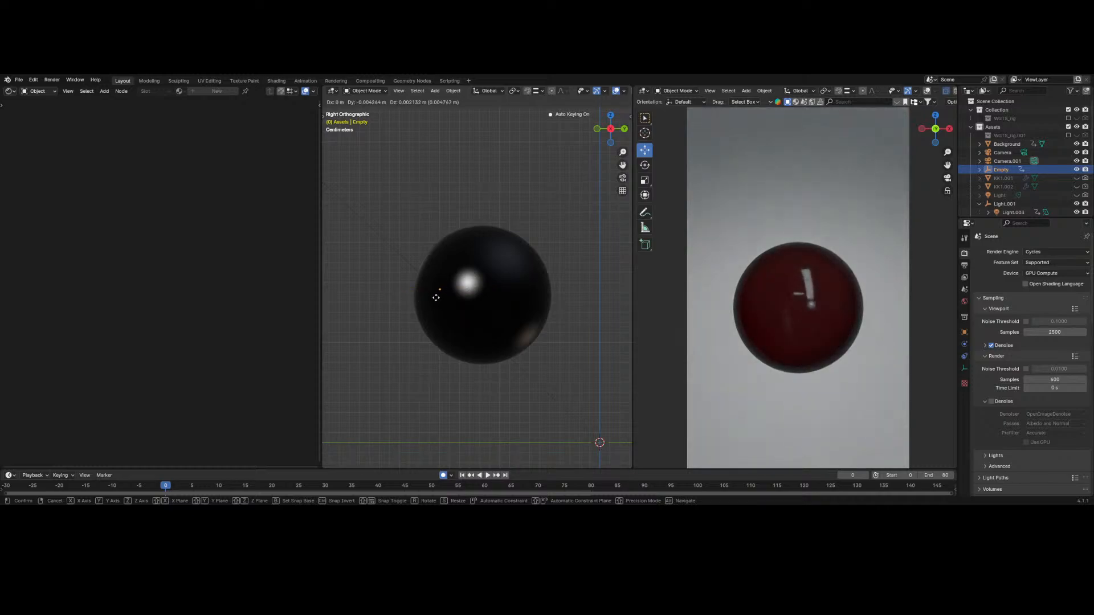
pyautogui.click(439, 296)
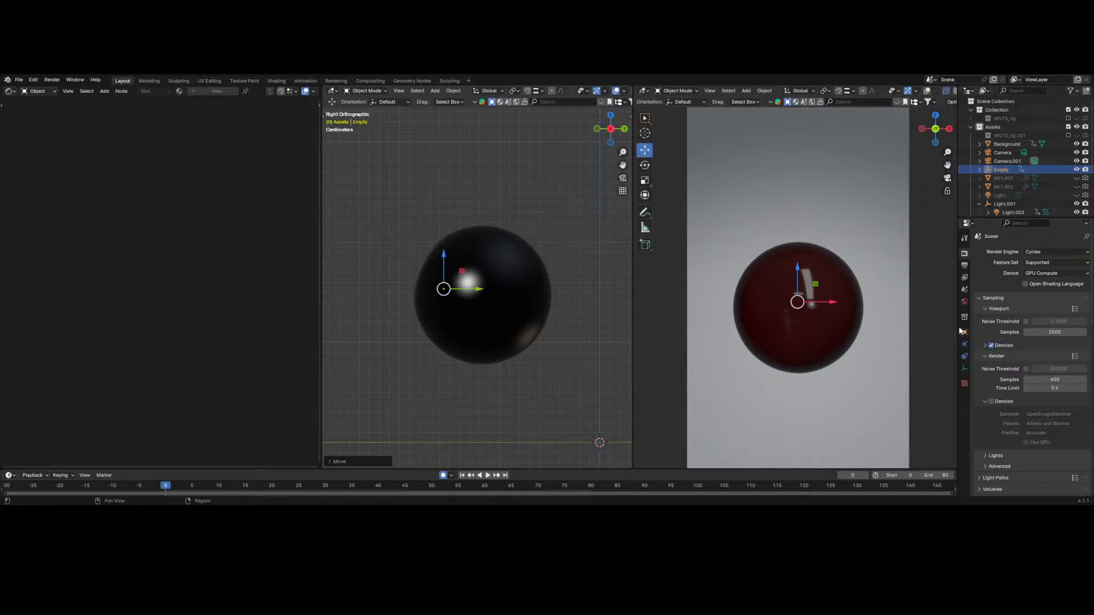
# - Check the sphere's modifiers, and move the Empty up and inward to about Y -0.12 m and Z 0.183 m
pyautogui.click(537, 274)
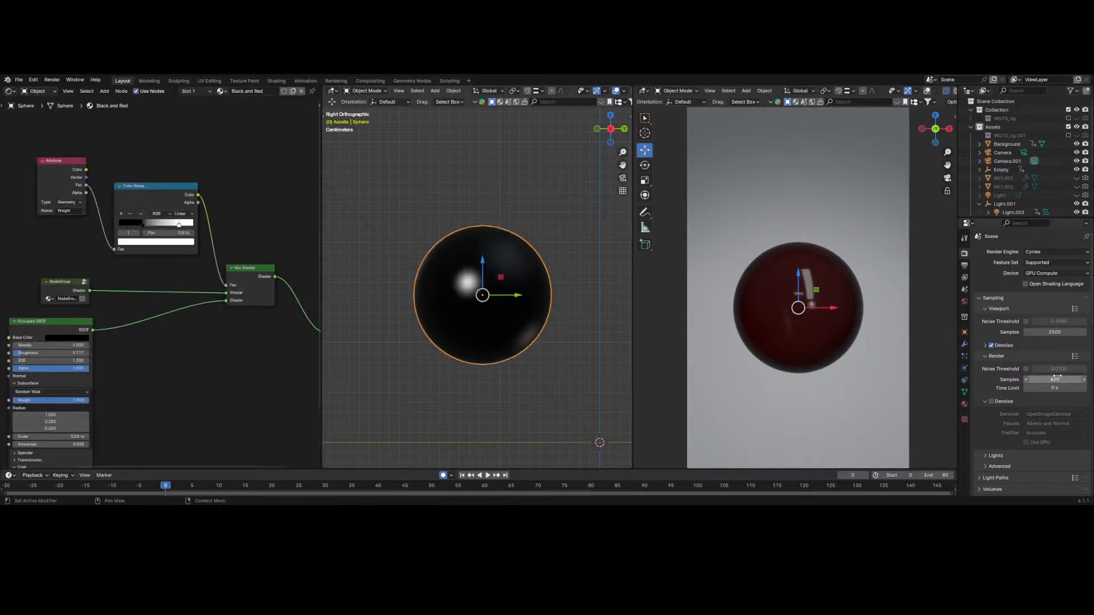
pyautogui.click(963, 344)
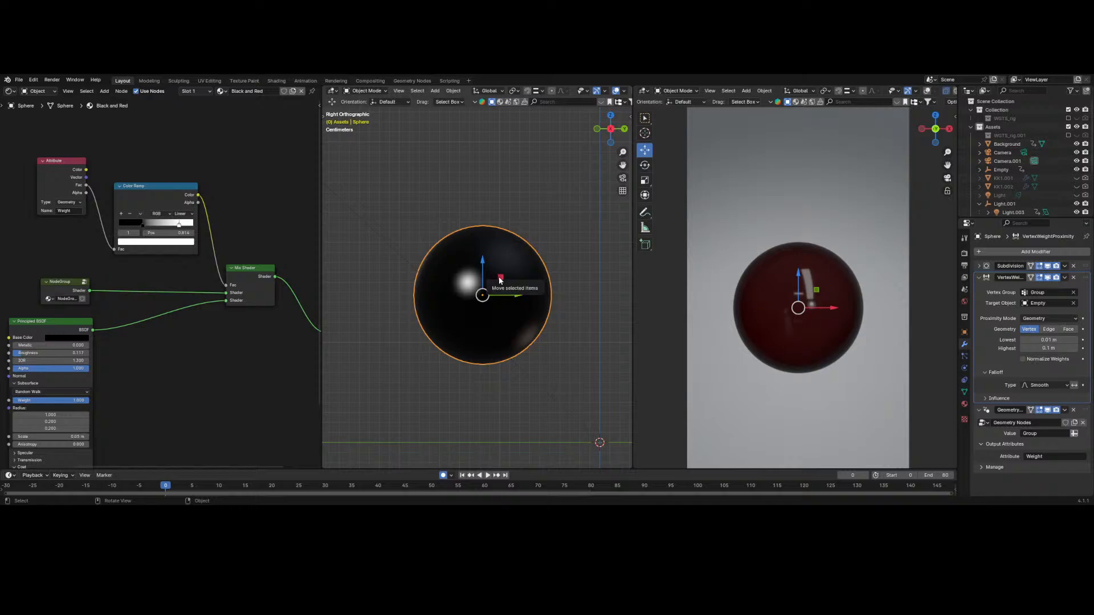
pyautogui.click(498, 277)
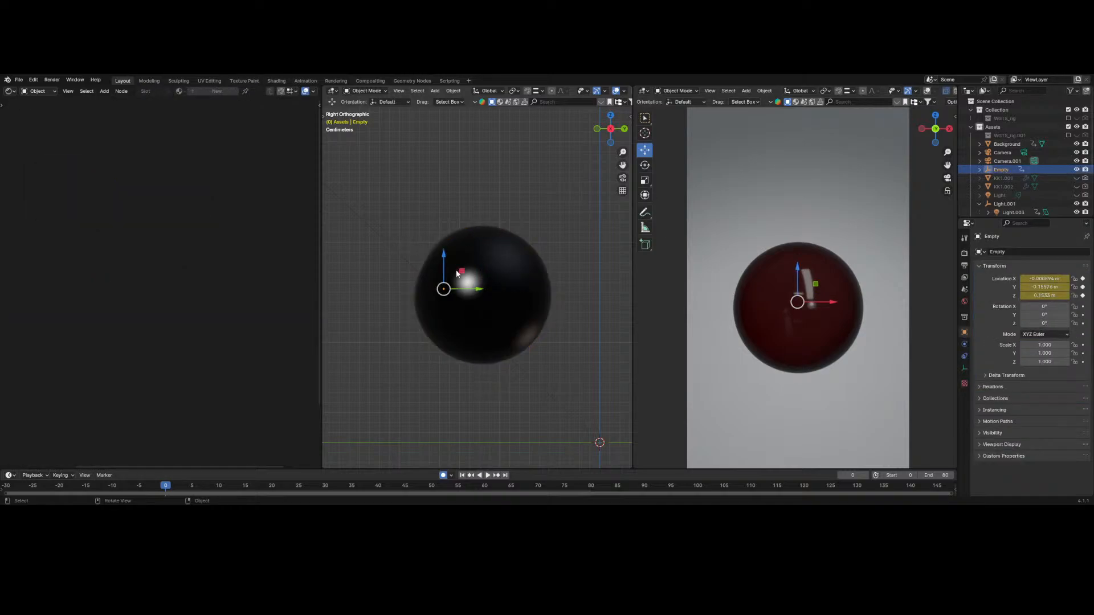
pyautogui.moveTo(456, 272); pyautogui.dragTo(502, 240)
pyautogui.scroll(2, 750, 273)
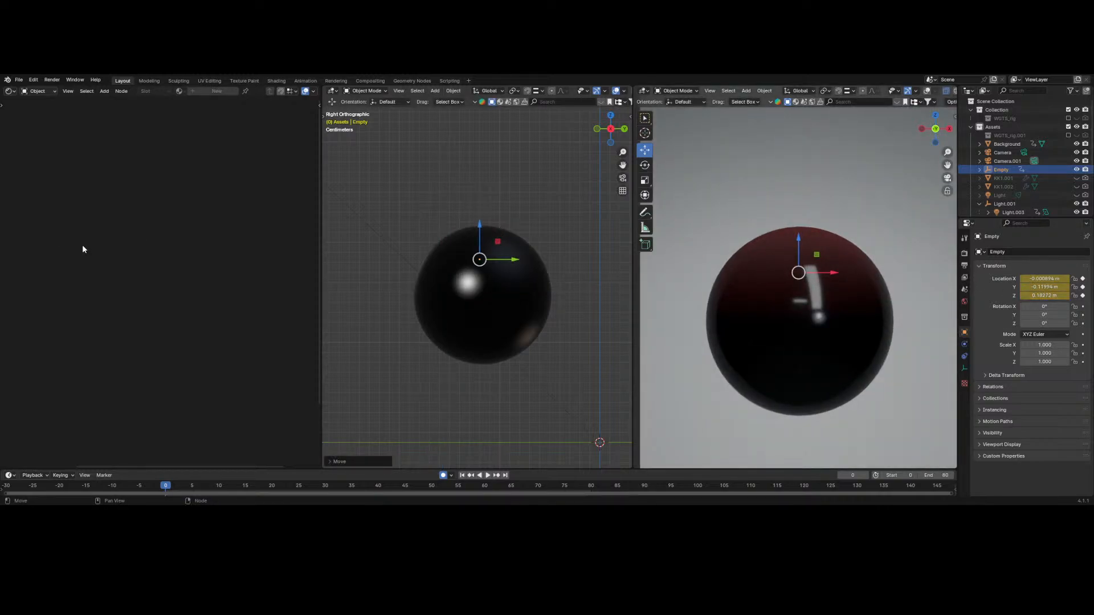
# - Switch the middle viewport to the camera view and raise the Empty about 0.01 m along Z
pyautogui.click(623, 177)
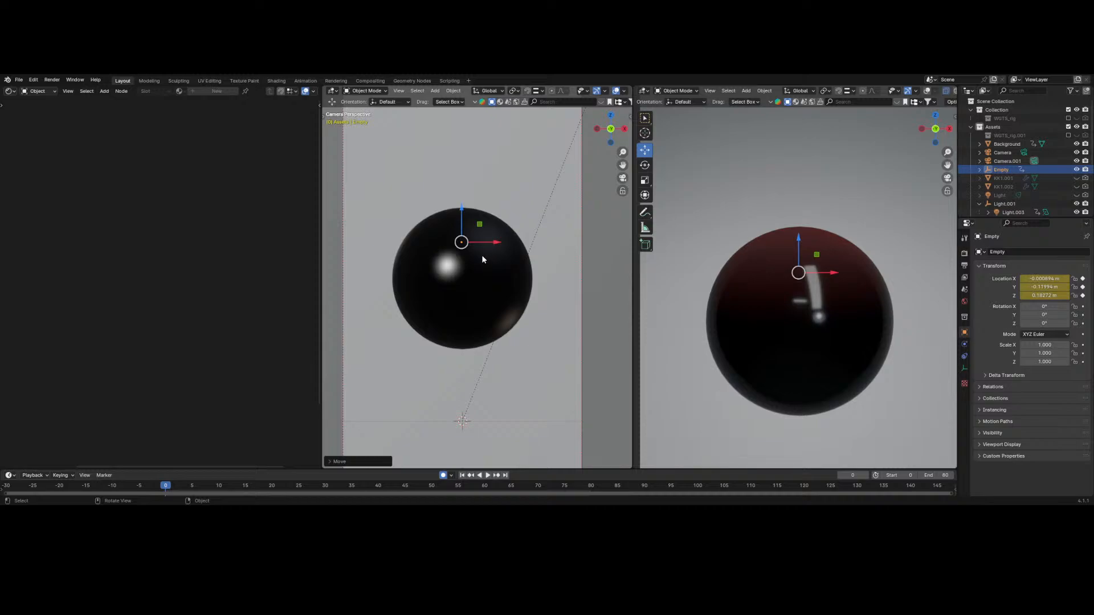
pyautogui.scroll(-2, 802, 244)
pyautogui.scroll(5, 798, 228)
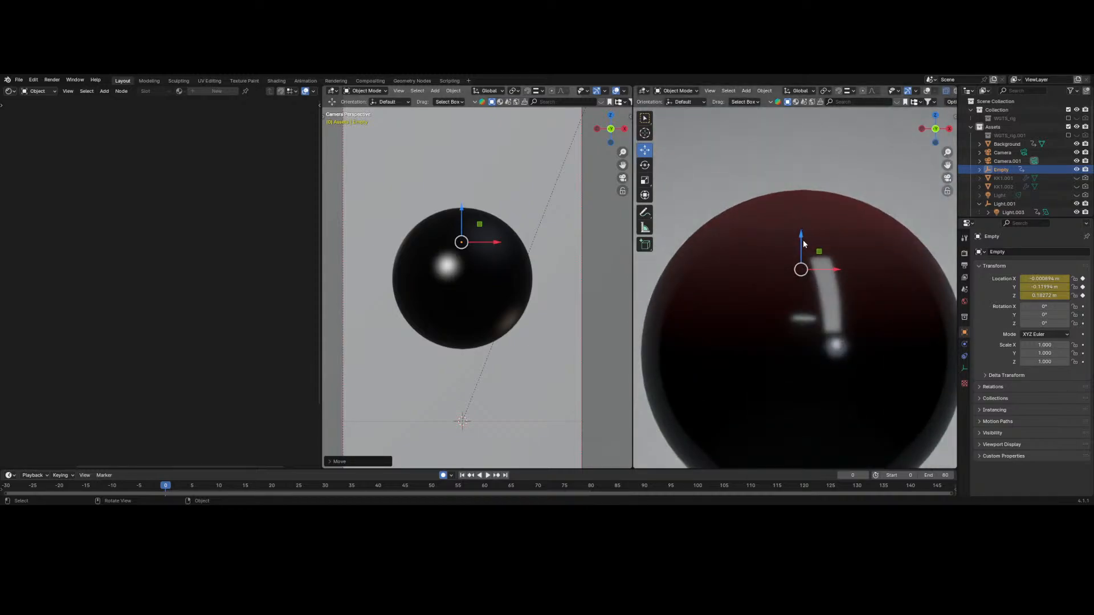
pyautogui.moveTo(803, 244); pyautogui.dragTo(794, 210)
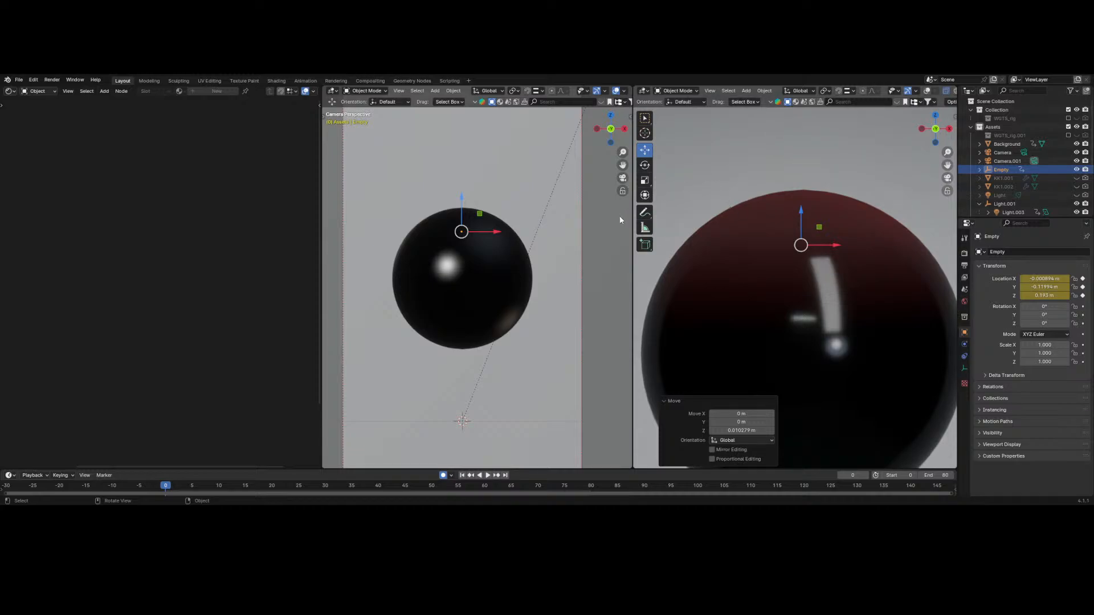
# - Raise the Empty slightly more to about 0.197 m in Z and inspect the red gradient on the sphere
pyautogui.scroll(-2, 559, 241)
pyautogui.scroll(4, 551, 249)
pyautogui.scroll(-1, 564, 285)
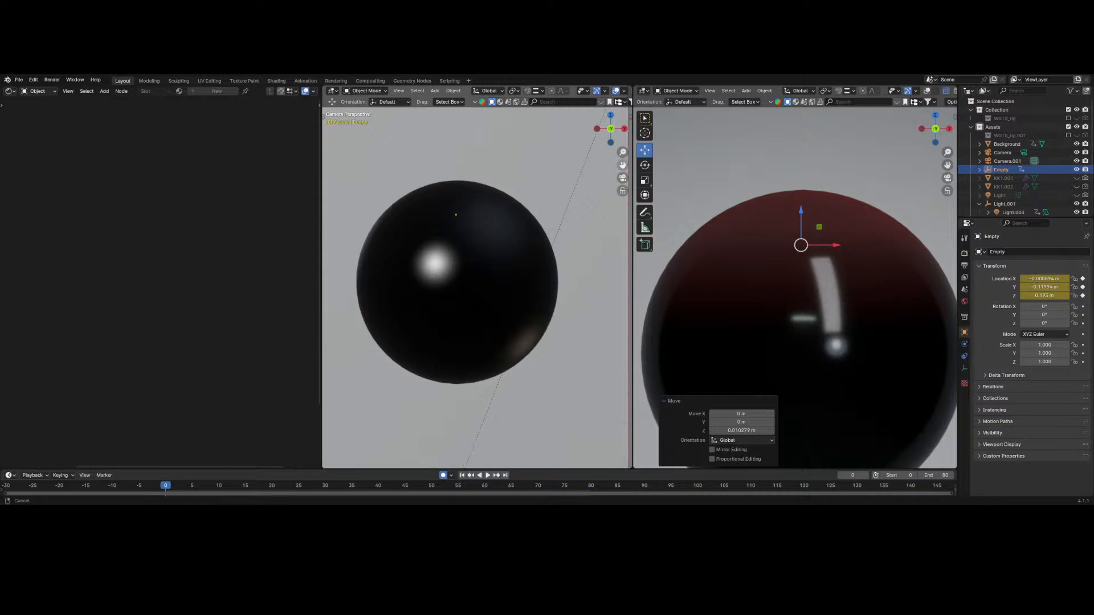
pyautogui.scroll(1, 557, 301)
pyautogui.moveTo(462, 207)
pyautogui.mouseDown()
pyautogui.moveTo(464, 219)
pyautogui.moveTo(466, 191)
pyautogui.moveTo(471, 205)
pyautogui.mouseUp()
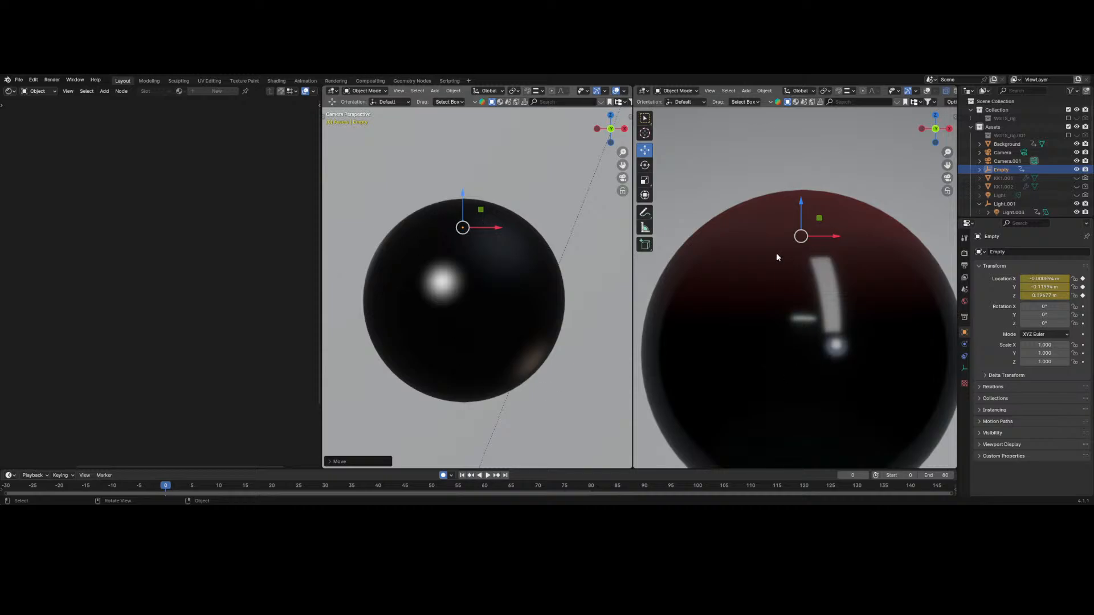
pyautogui.scroll(-2, 498, 238)
pyautogui.scroll(1, 490, 246)
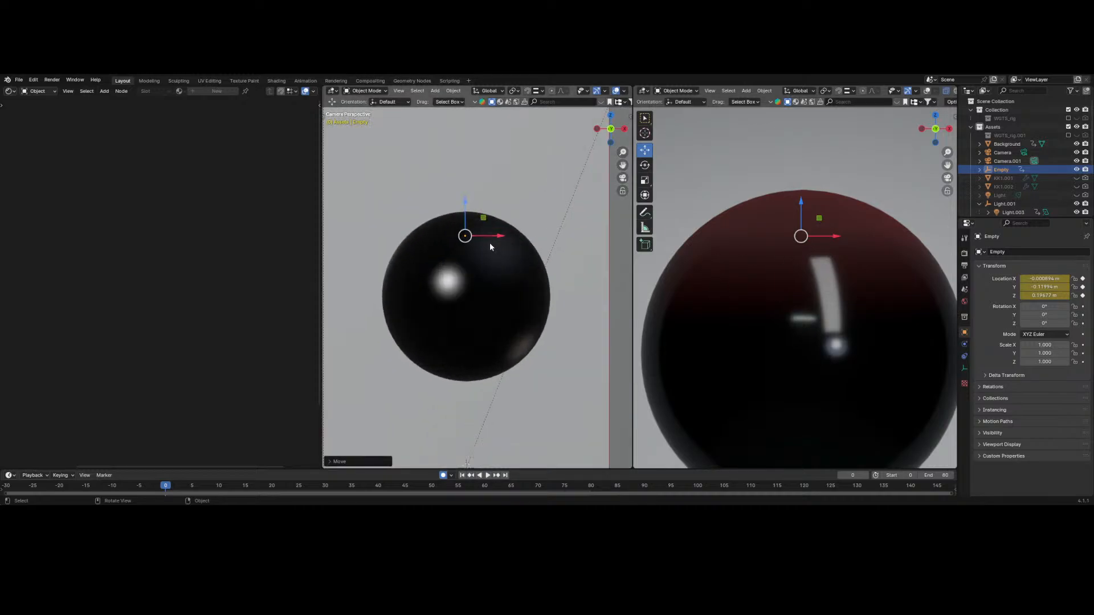
pyautogui.scroll(-5, 784, 286)
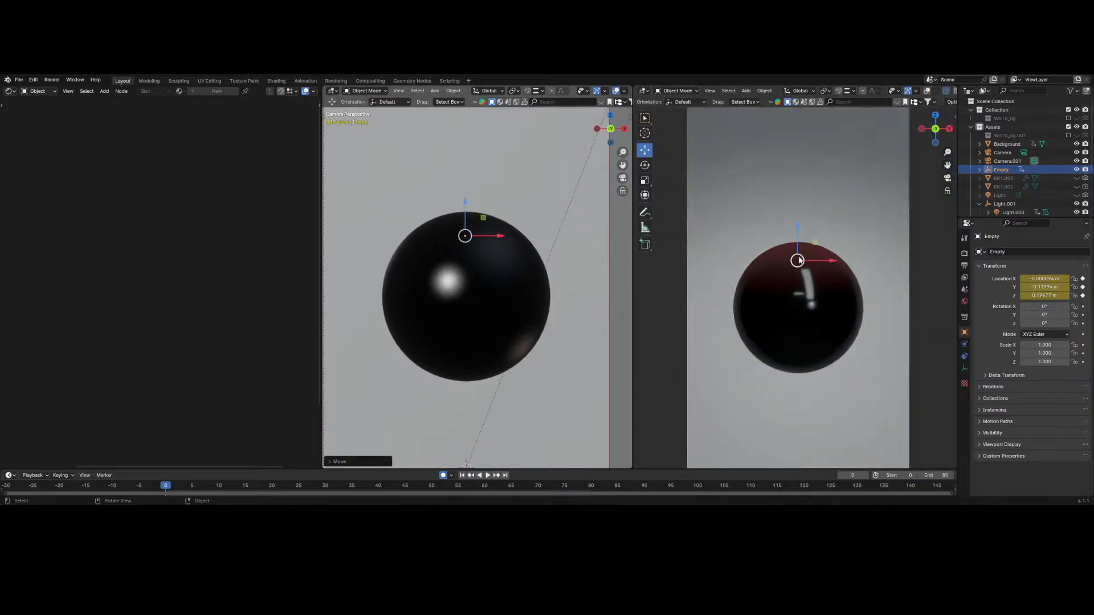
pyautogui.scroll(2, 783, 287)
pyautogui.scroll(-3, 784, 286)
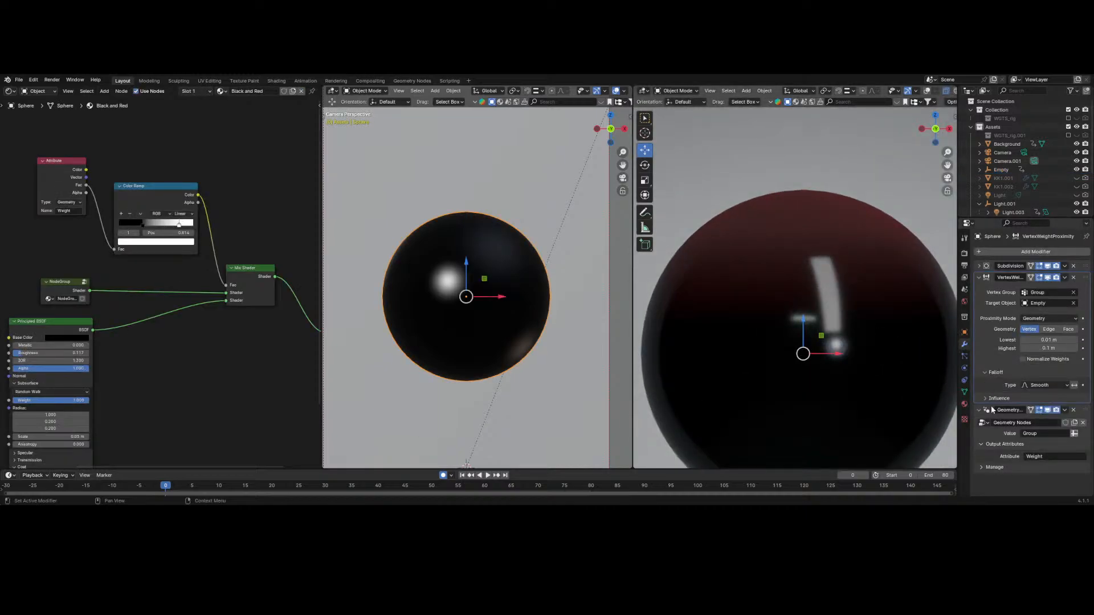
# - Browse the modifiers available for the sphere, and try raising the sphere about 0.045 m along Z
pyautogui.click(983, 254)
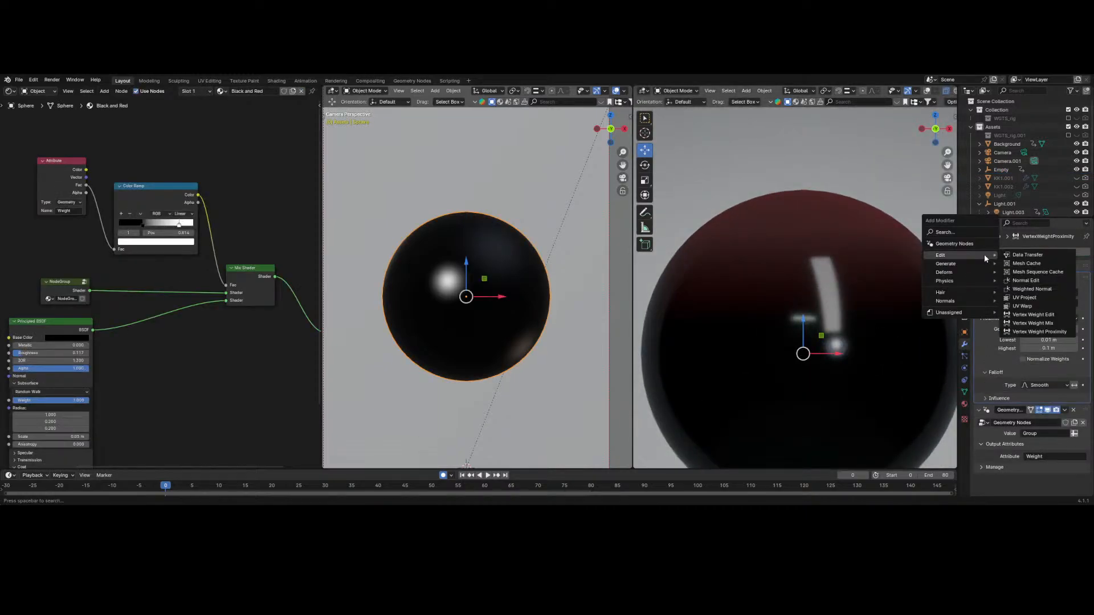
pyautogui.moveTo(979, 270)
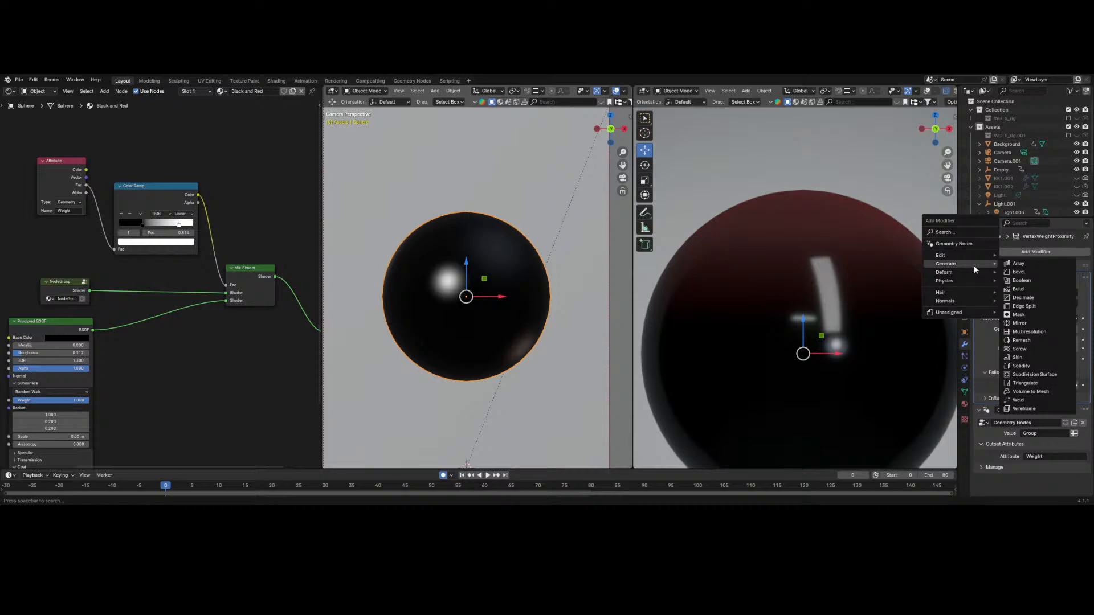
pyautogui.scroll(-3, 757, 279)
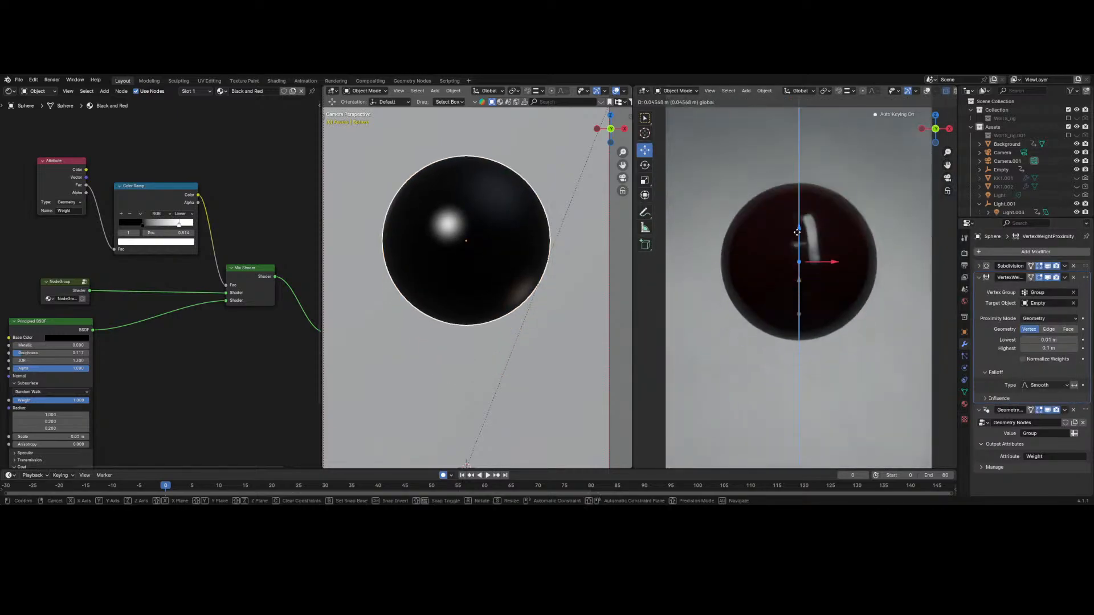
# - Select the Empty and lower it along Z to about 0.15 m, near the middle of the sphere
pyautogui.scroll(-3, 1021, 191)
pyautogui.scroll(3, 1022, 192)
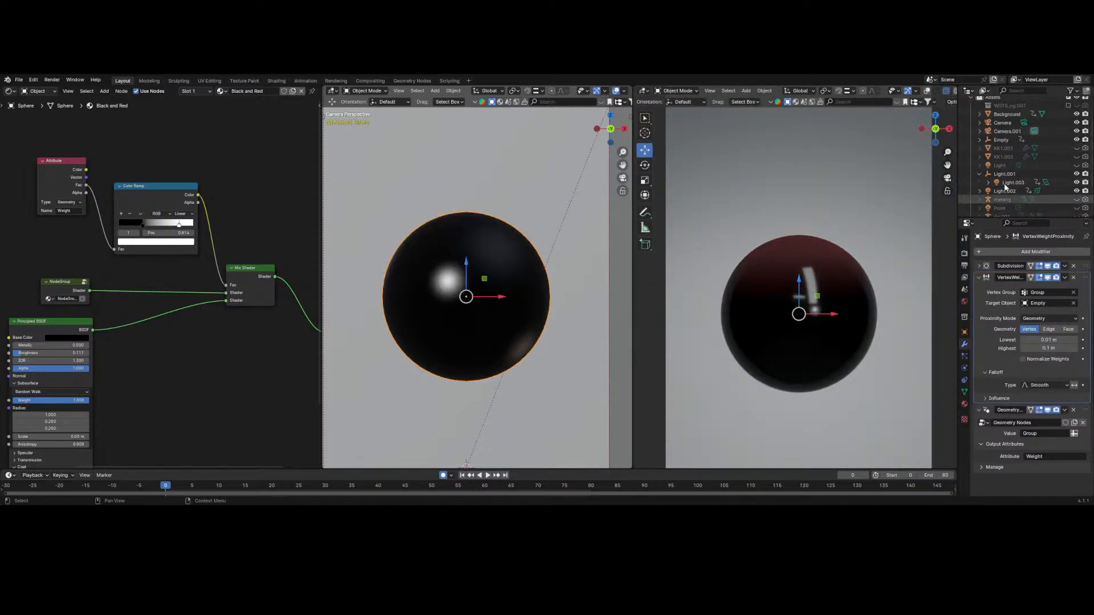
pyautogui.click(996, 157)
pyautogui.moveTo(797, 213); pyautogui.dragTo(813, 293)
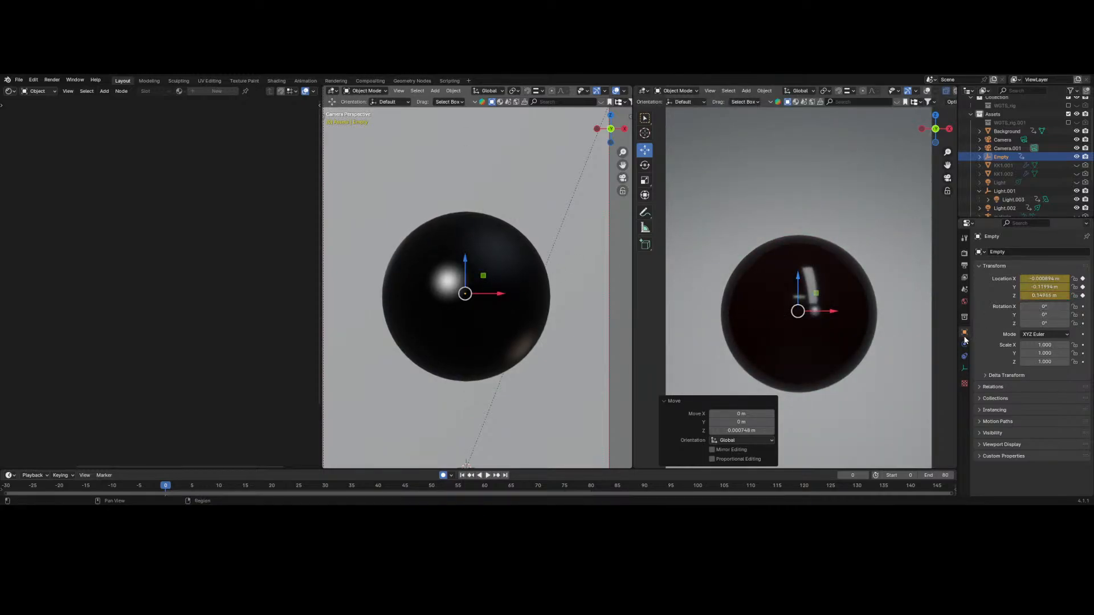
# - Set the Lowest distance of the sphere's Vertex Weight Proximity modifier to 0.02 m, and increase it further to 0.05 m
pyautogui.click(805, 313)
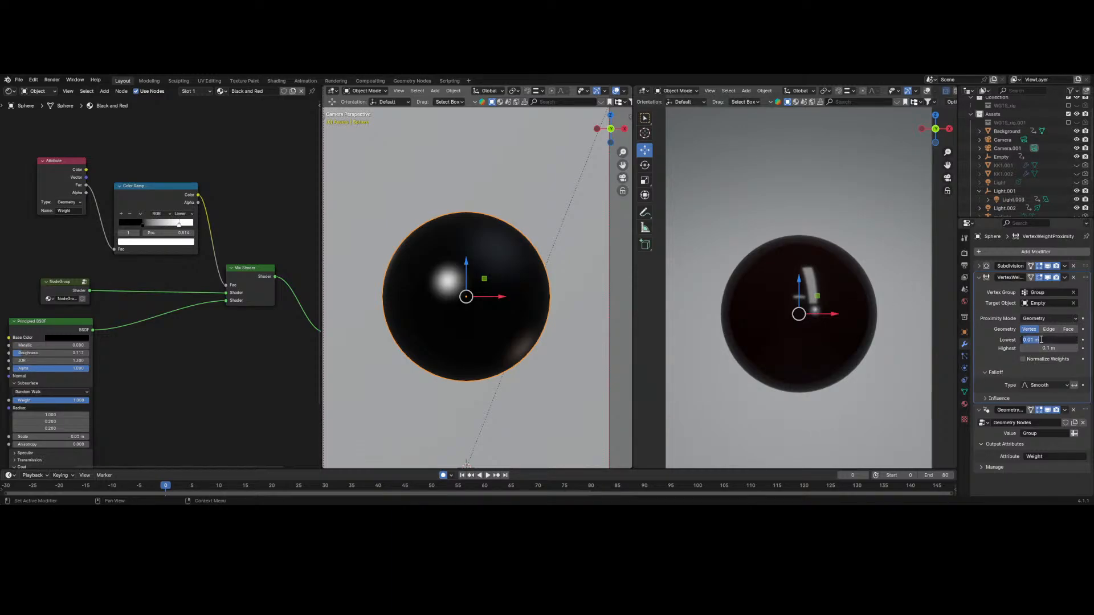
pyautogui.click(1032, 340)
pyautogui.click(1032, 340)
pyautogui.write('2')
pyautogui.press('Return')
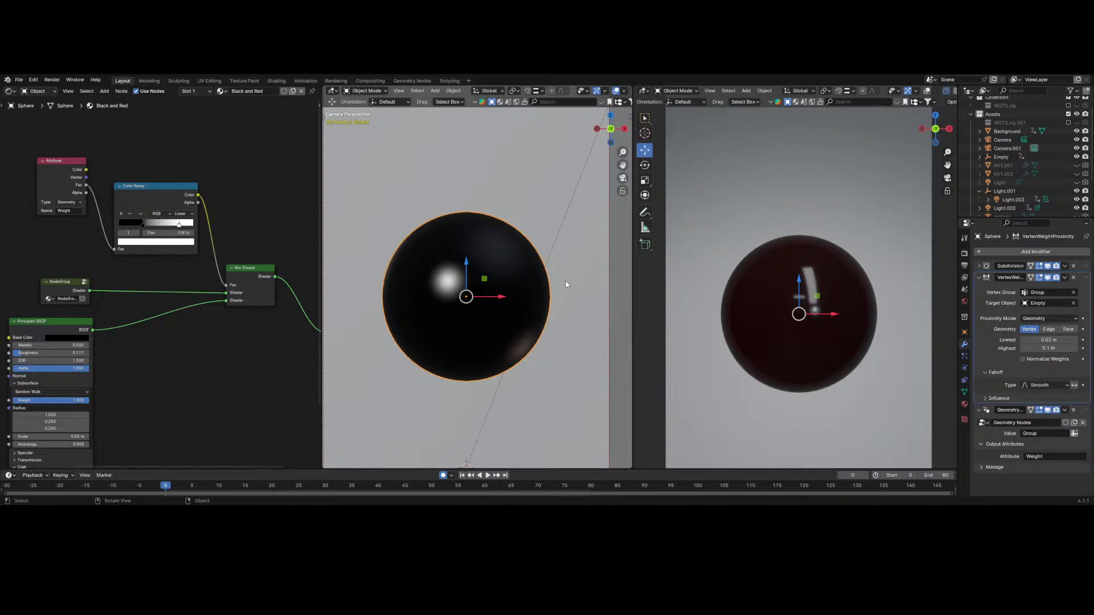
pyautogui.click(1031, 341)
pyautogui.press('Return')
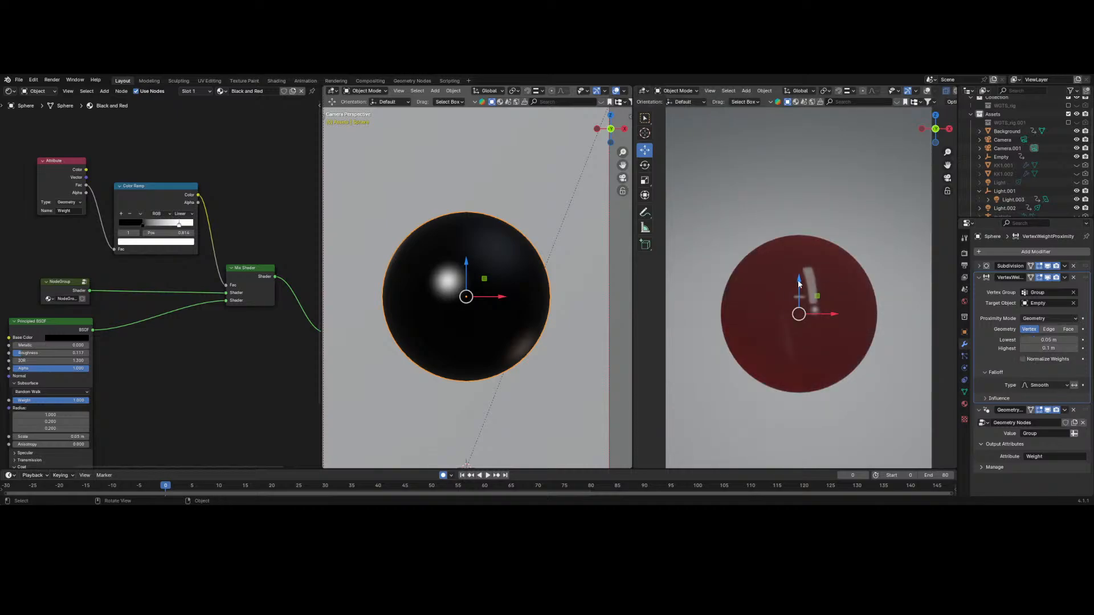
pyautogui.click(1001, 157)
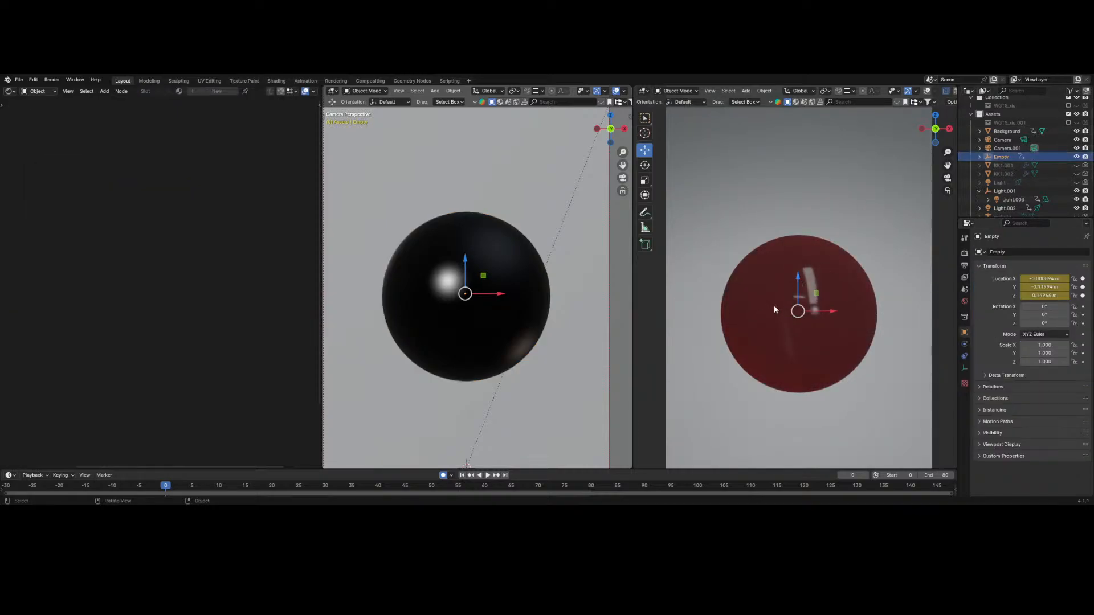
pyautogui.press('g')
pyautogui.press('z')
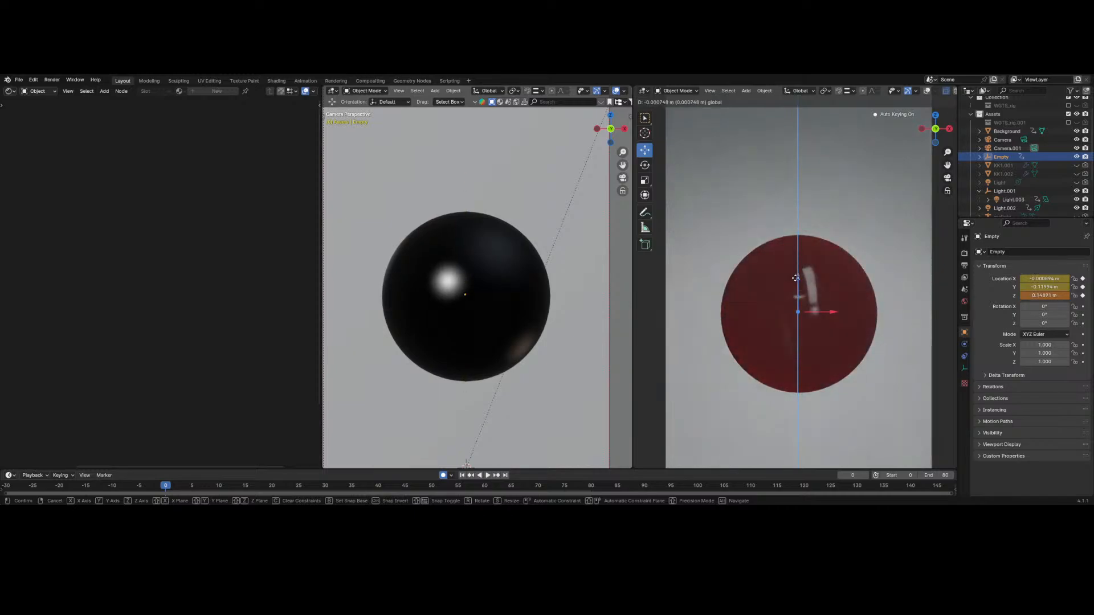
pyautogui.press('Escape')
# - Try a Highest distance of 0.08 m in the sphere's Vertex Weight Proximity modifier, and undo it
pyautogui.click(846, 329)
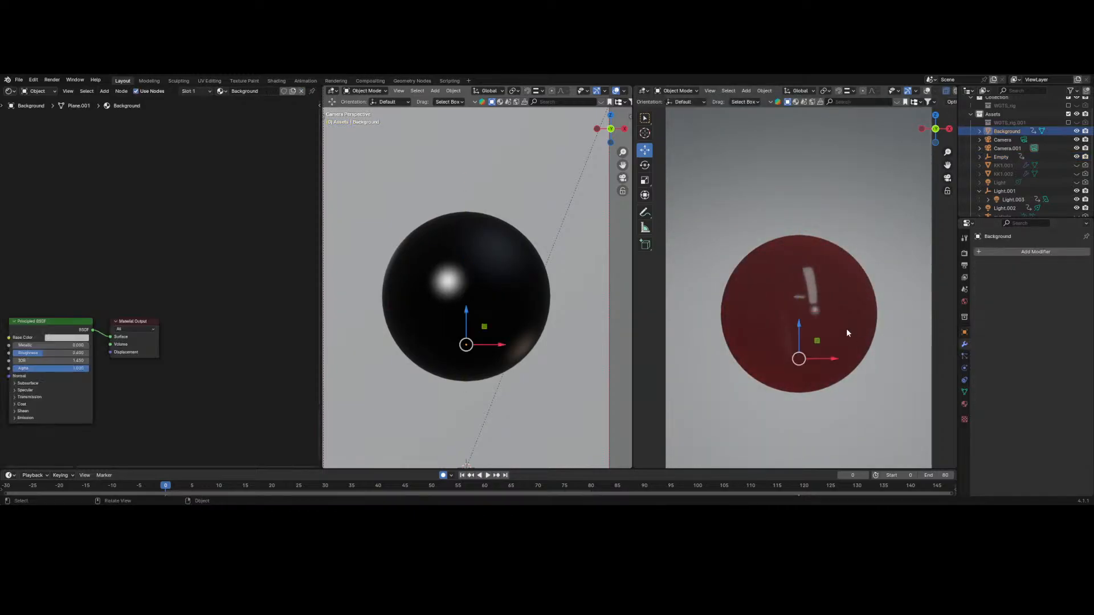
pyautogui.click(846, 329)
pyautogui.doubleClick(1044, 345)
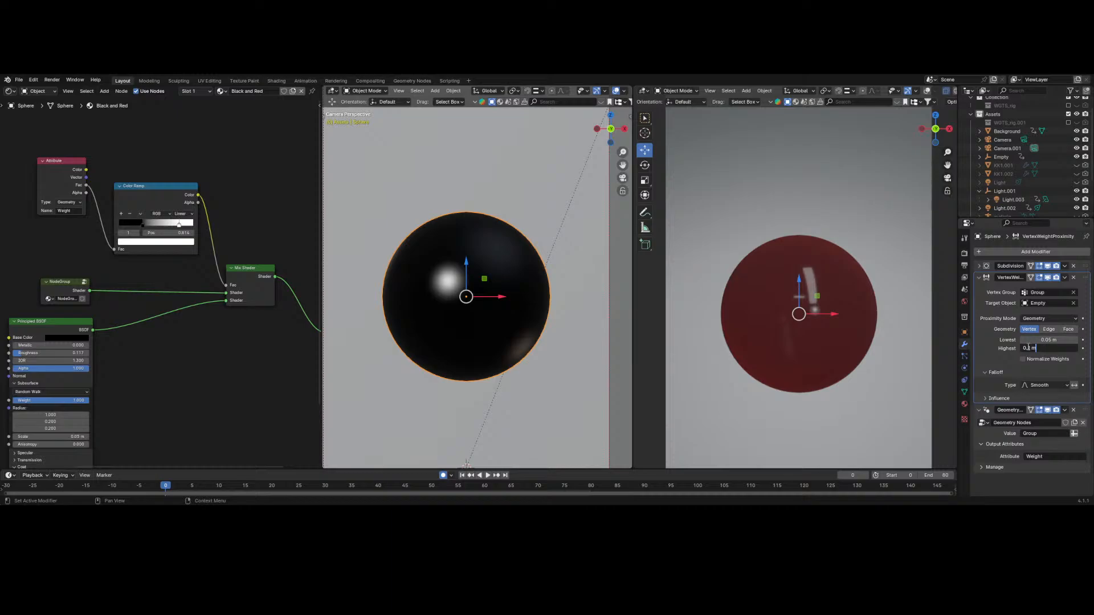
pyautogui.write('0.08')
pyautogui.press('Return')
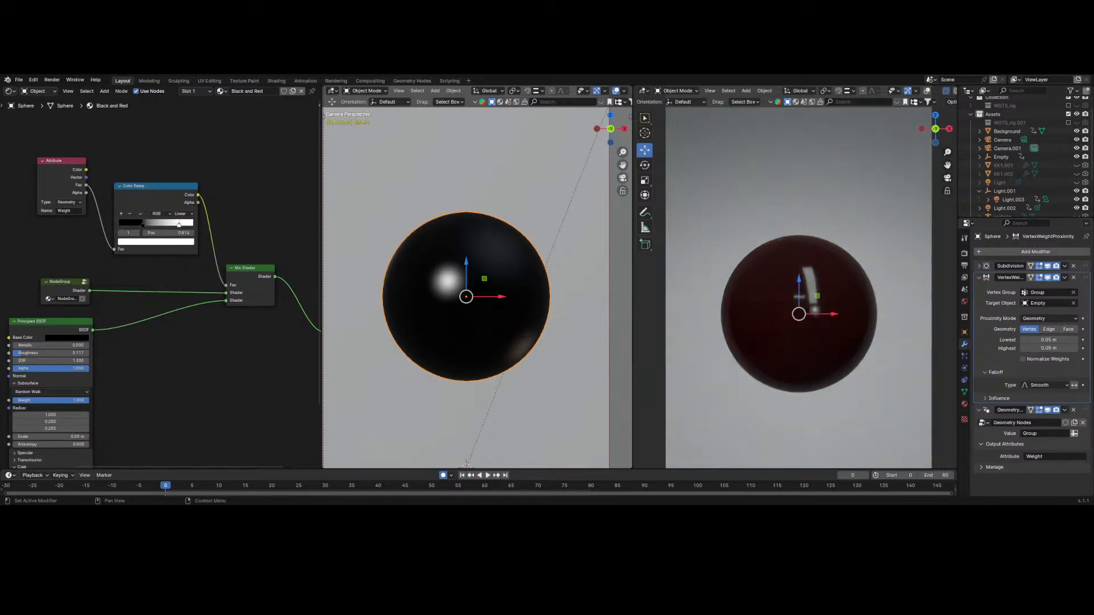
pyautogui.hotkey('ctrl', 'z')
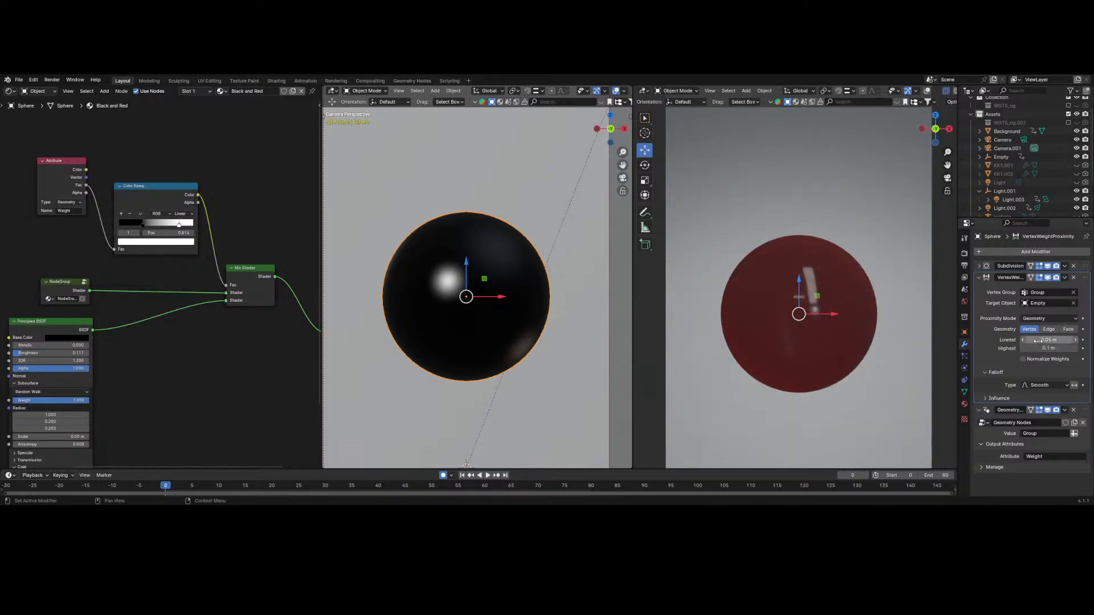
# - Set the Lowest distance of the sphere's Vertex Weight Proximity modifier to 0.04 m and enable Normalize Weights
pyautogui.doubleClick(1035, 340)
pyautogui.write('0.04')
pyautogui.press('Return')
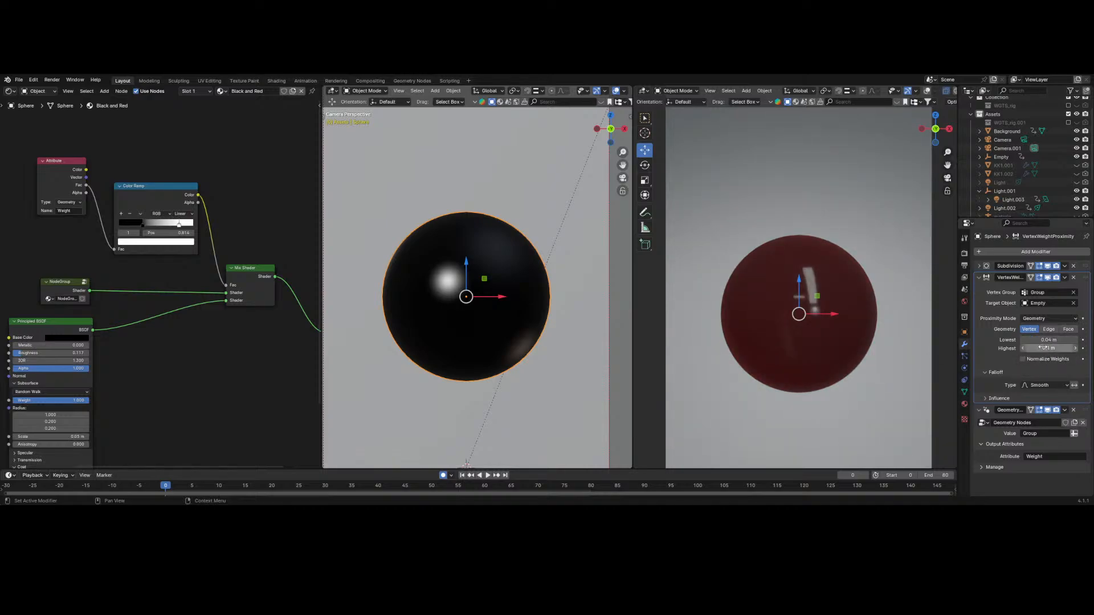
pyautogui.click(1023, 359)
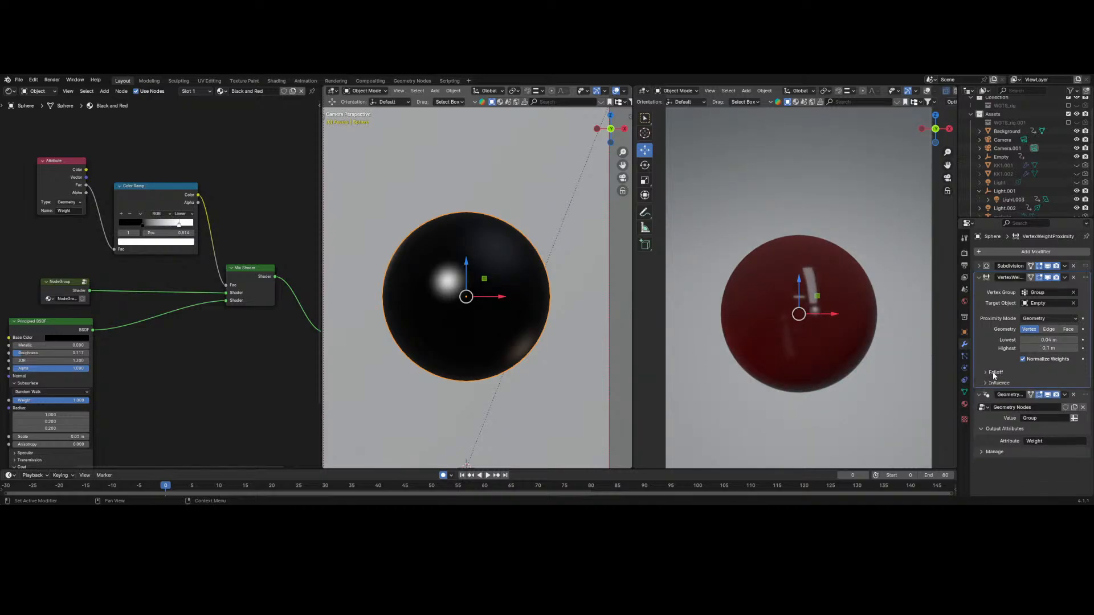
# - Try the Linear falloff type in the Vertex Weight Proximity modifier, and set it to Sharp
pyautogui.click(1035, 386)
pyautogui.click(1030, 391)
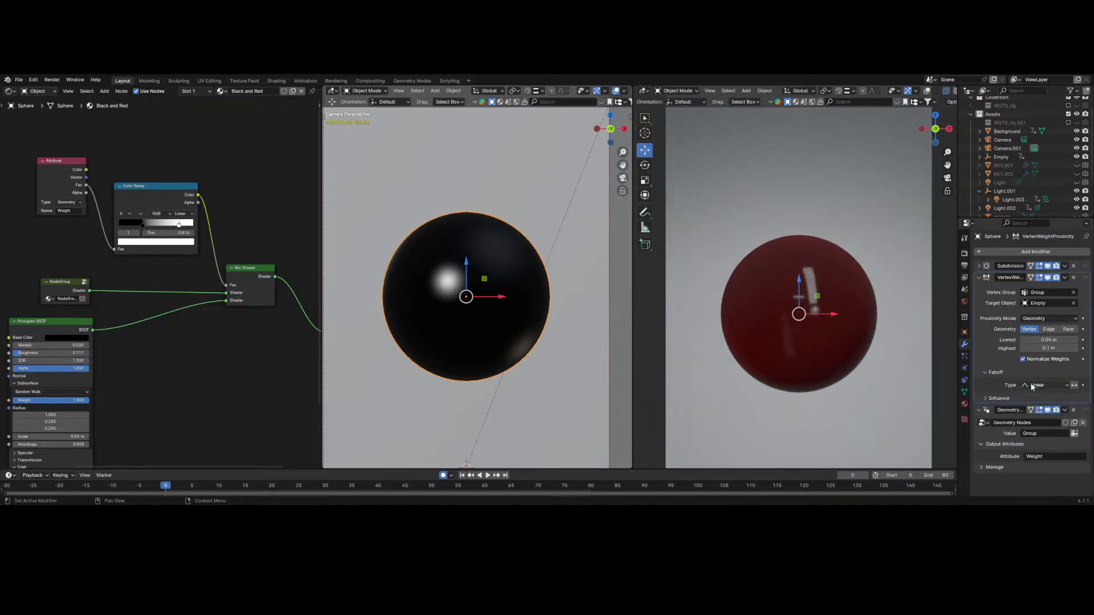
pyautogui.click(1032, 386)
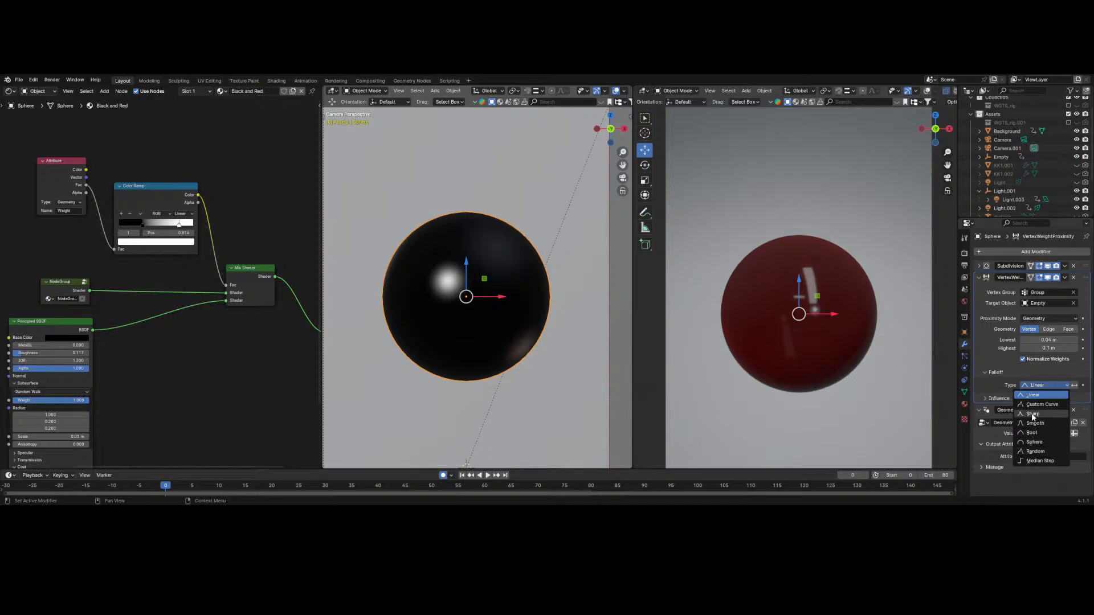
pyautogui.click(1032, 414)
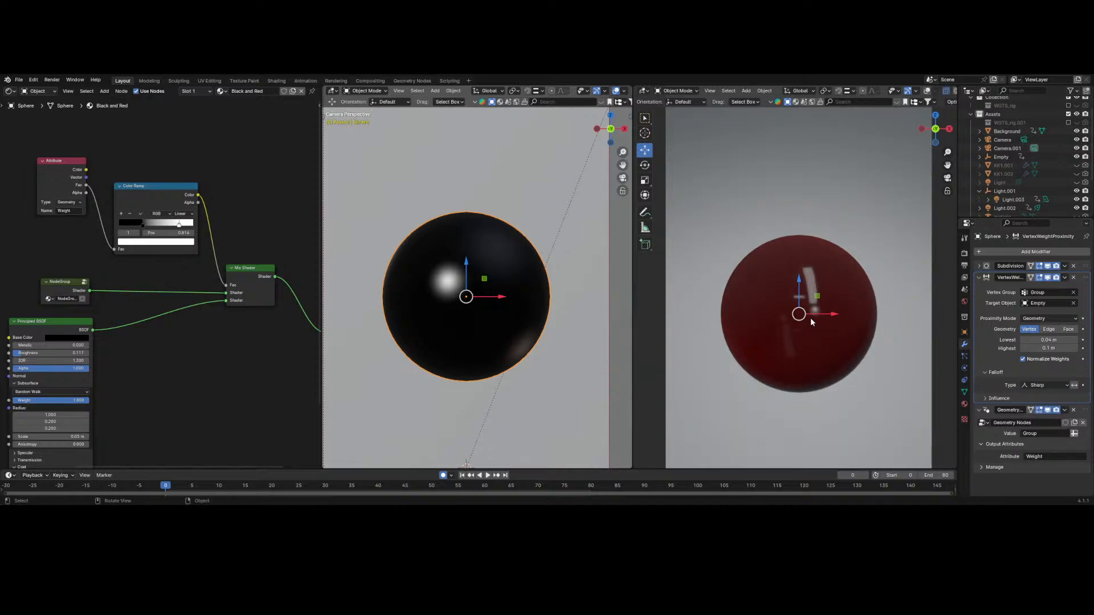
# - Select the Empty while keeping the sphere's modifiers displayed, and try moving it along Z
pyautogui.moveTo(798, 277); pyautogui.dragTo(798, 325)
pyautogui.hotkey('ctrl', 'z')
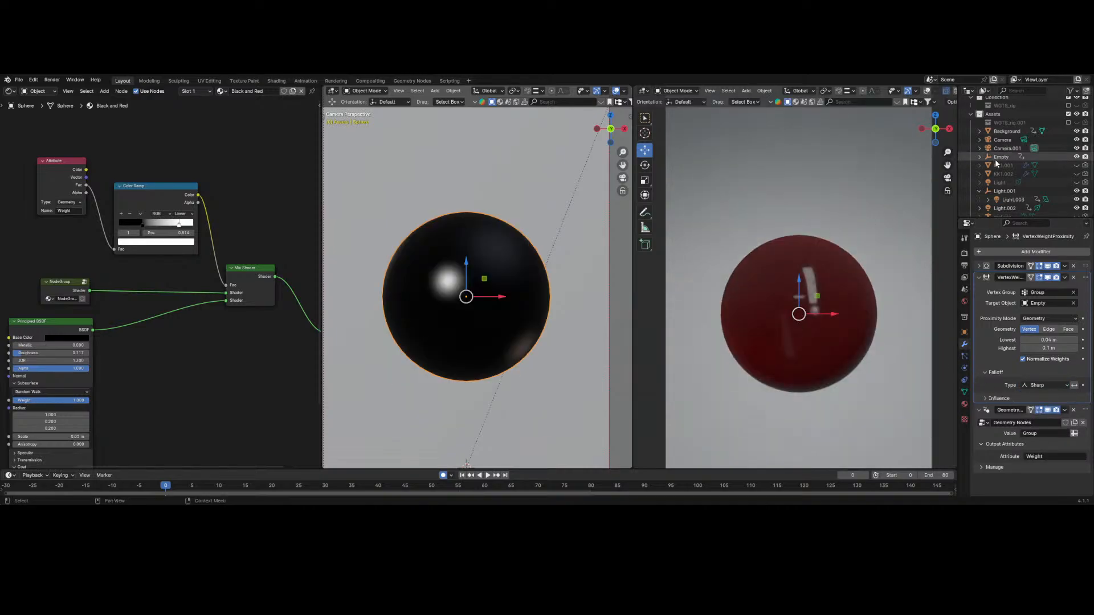
pyautogui.click(1000, 160)
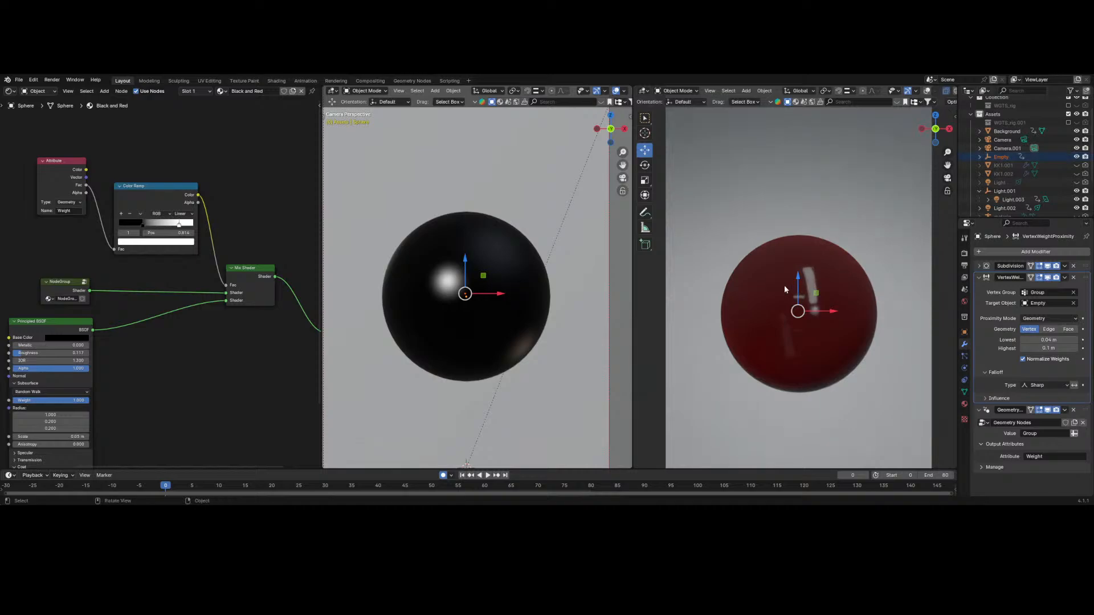
pyautogui.moveTo(798, 258)
pyautogui.mouseDown()
pyautogui.moveTo(796, 421)
pyautogui.moveTo(812, 264)
pyautogui.moveTo(813, 277)
pyautogui.mouseUp()
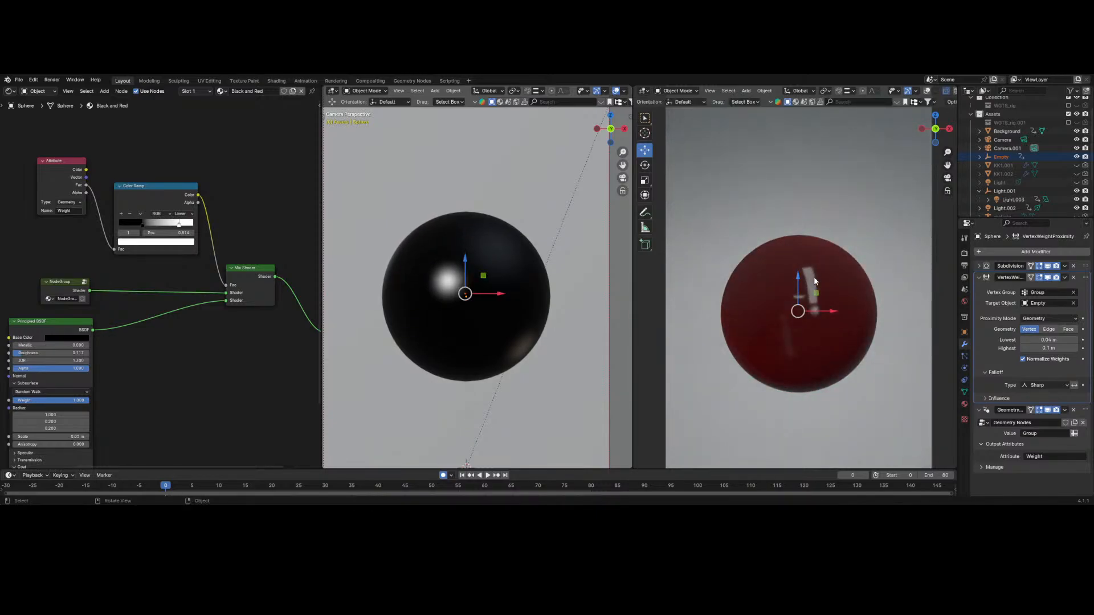
# - Try reducing the modifier's Highest distance to 0 m and keyframing its Geometry option
pyautogui.click(1037, 348)
pyautogui.write('0.0')
pyautogui.press('Return')
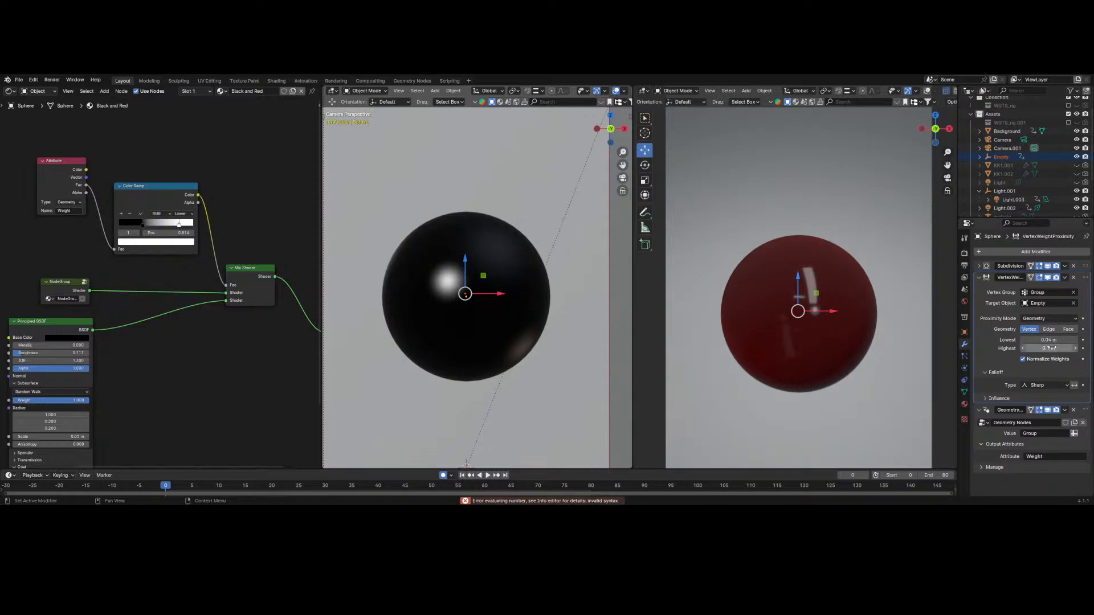
pyautogui.moveTo(1054, 348); pyautogui.dragTo(1028, 348)
pyautogui.click(1083, 330)
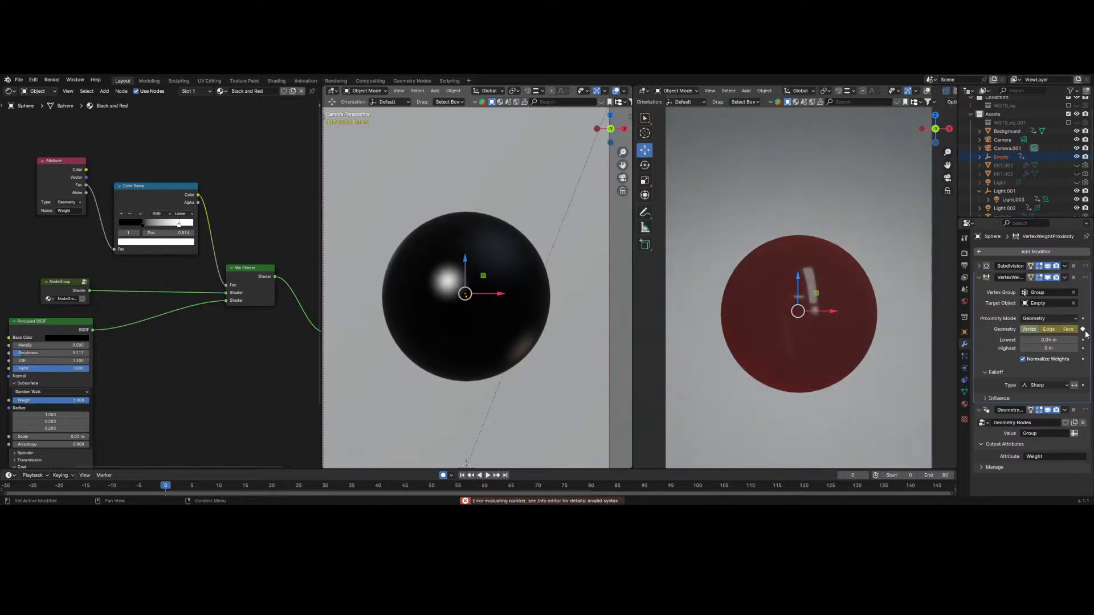
pyautogui.click(1053, 330)
pyautogui.click(1082, 328)
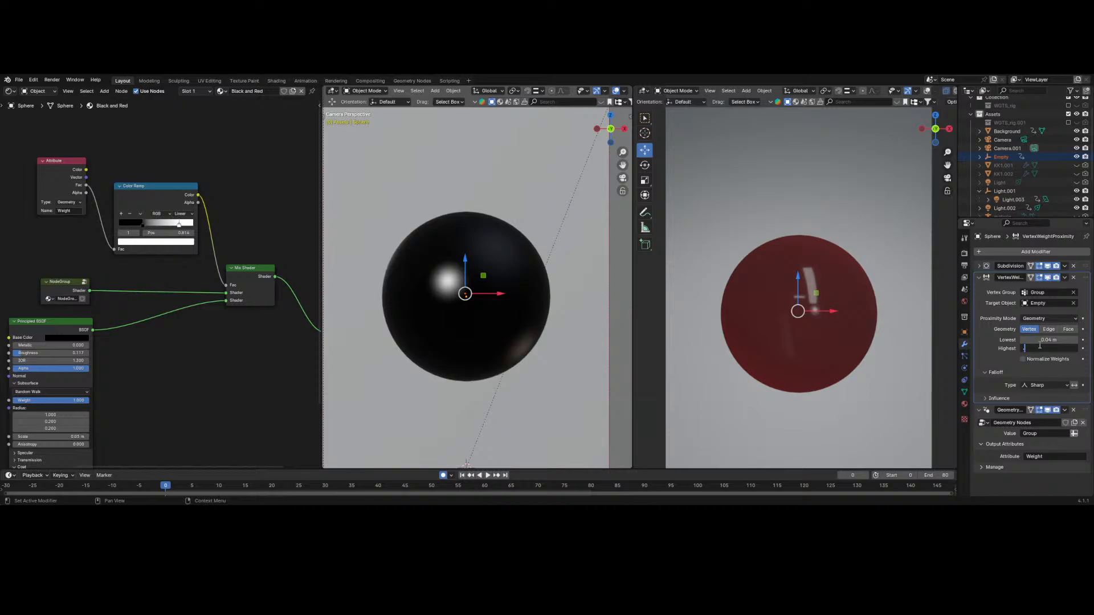
# - Try a Highest distance of 0.06 m, and change it to 0.08 m
pyautogui.press('Return')
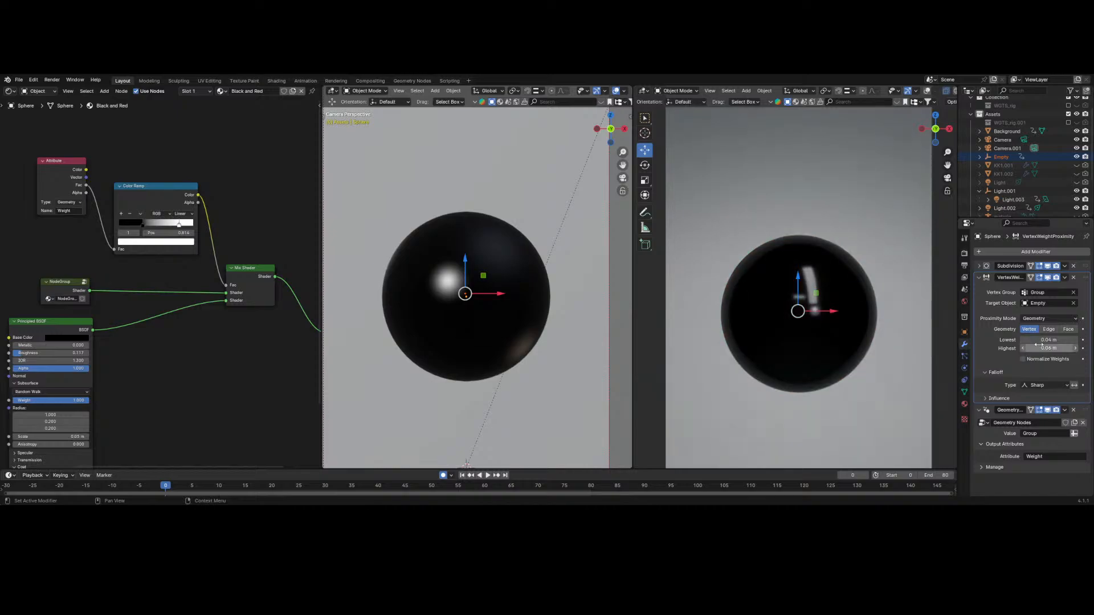
pyautogui.click(1073, 348)
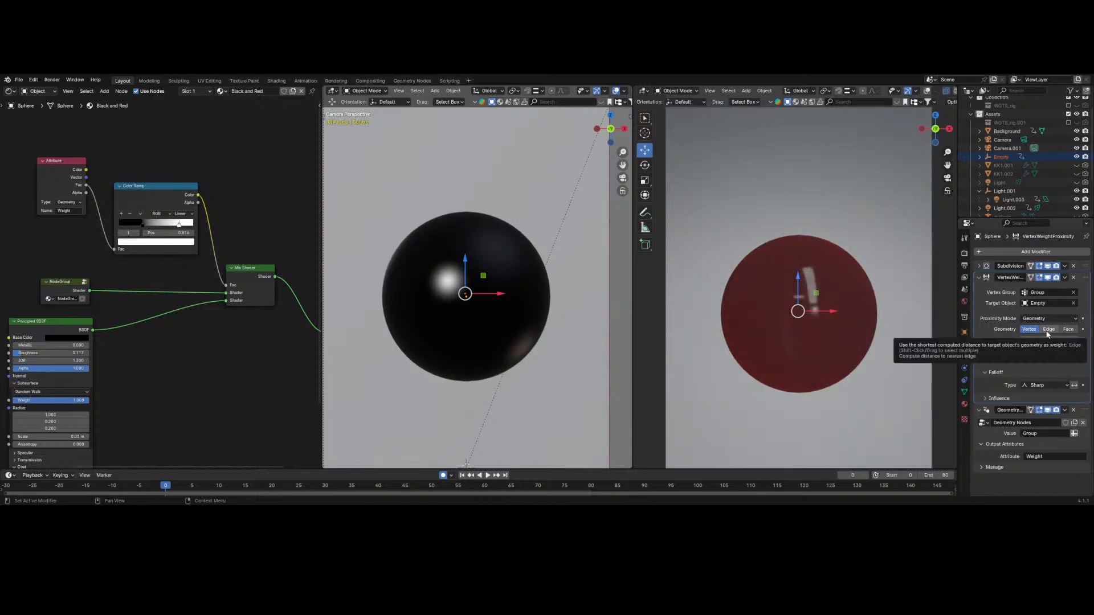
pyautogui.click(1057, 347)
pyautogui.write('.0')
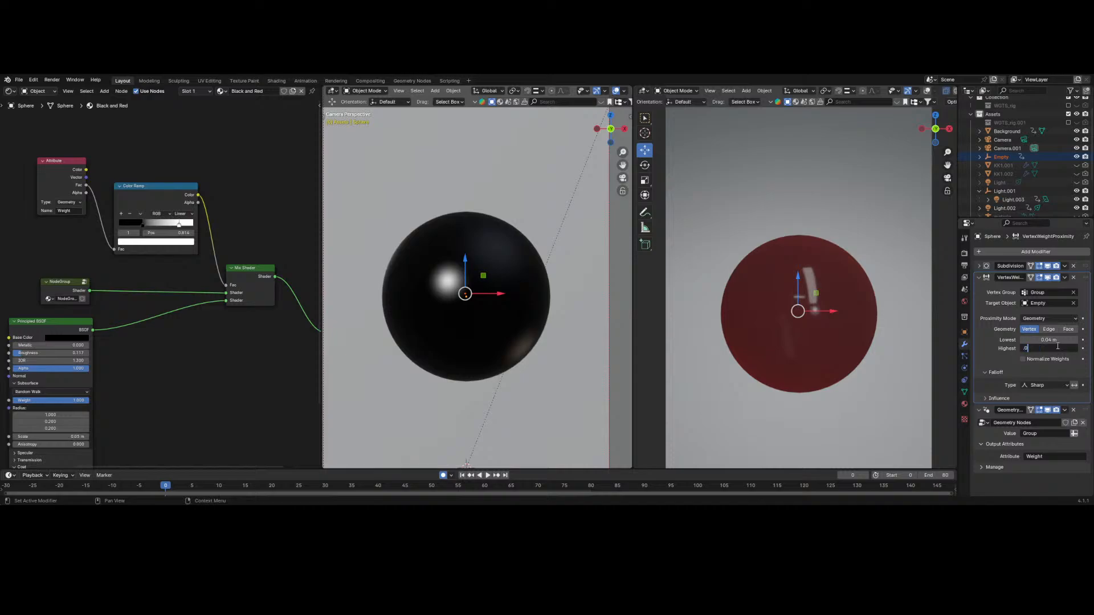
pyautogui.write('8')
pyautogui.press('Return')
# - Try a Lowest distance of 0.03 m in the Vertex Weight Proximity modifier, and set it to 0.05 m
pyautogui.click(1041, 340)
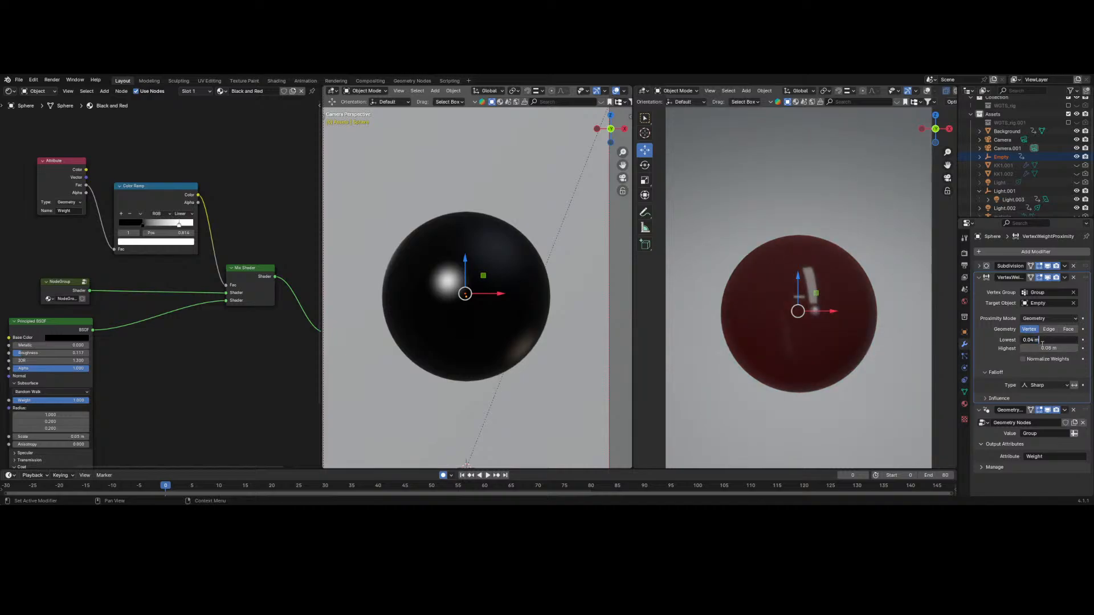
pyautogui.write('0.03')
pyautogui.press('Return')
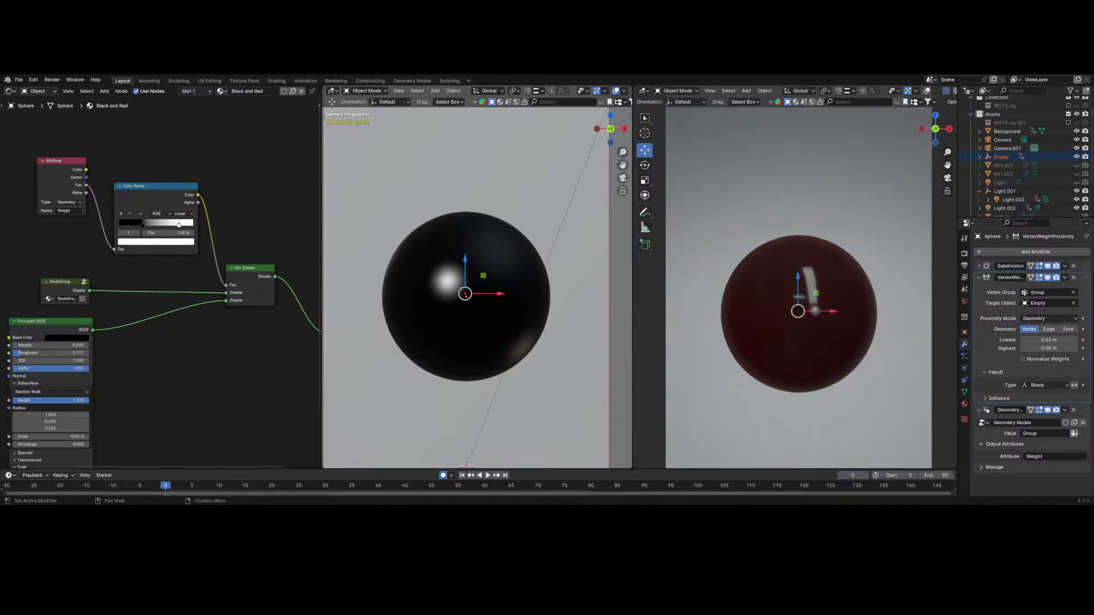
pyautogui.click(1042, 340)
pyautogui.press('Return')
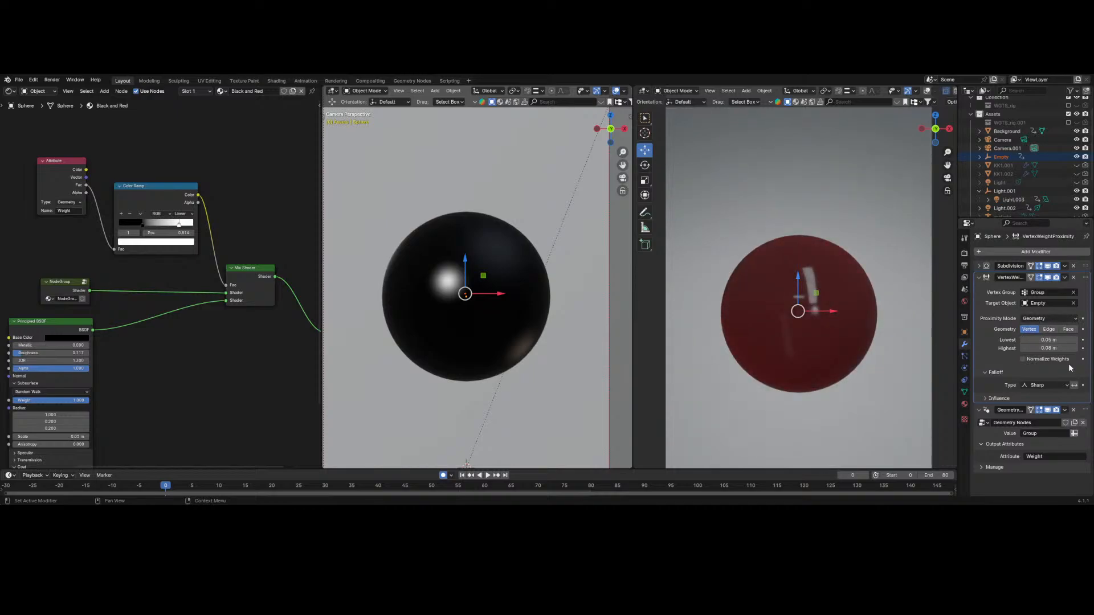
# - Try Highest distances of 0.05 m and 0.07 m in the Vertex Weight Proximity modifier
pyautogui.click(1046, 347)
pyautogui.write('.05')
pyautogui.press('Return')
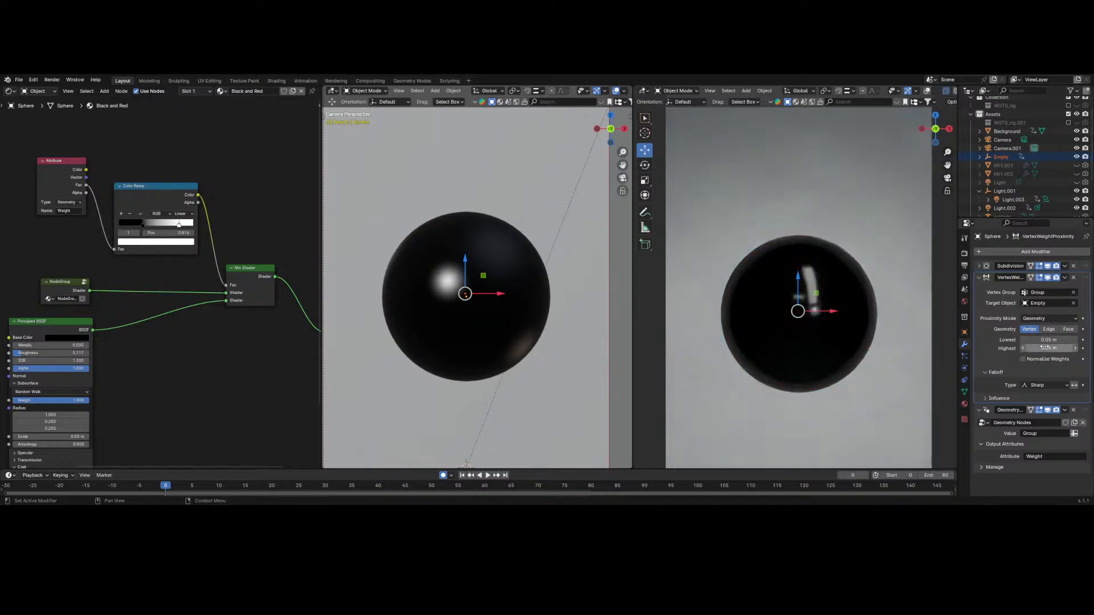
pyautogui.click(1038, 348)
pyautogui.write('0.07')
pyautogui.press('Return')
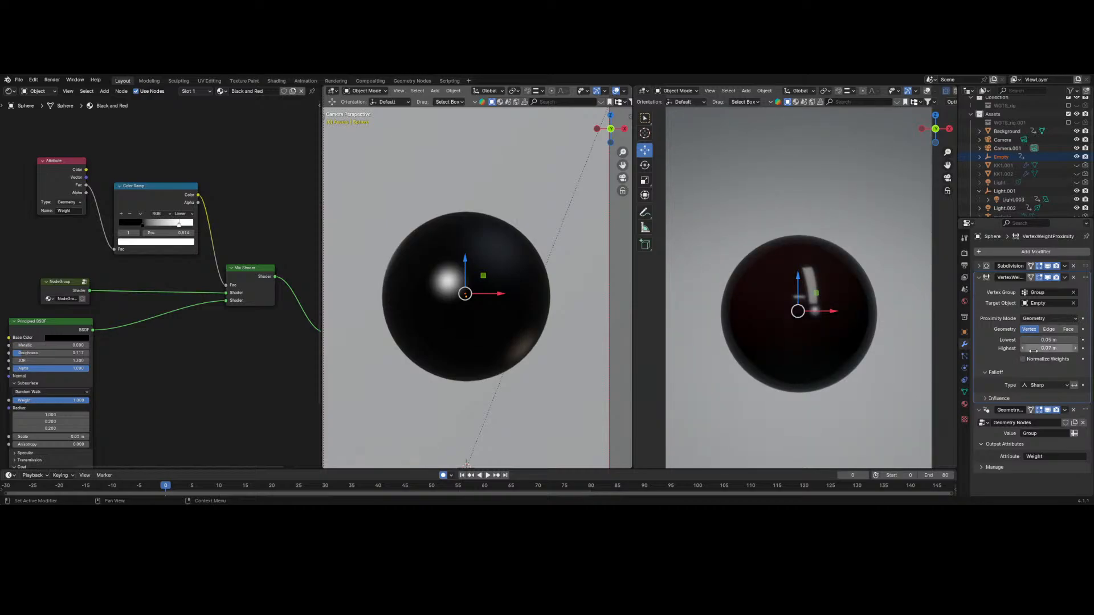
# - Set the Highest distance to 0.09 m and enable Normalize Weights in the Vertex Weight Proximity modifier
pyautogui.click(1033, 349)
pyautogui.write('0.09')
pyautogui.press('Return')
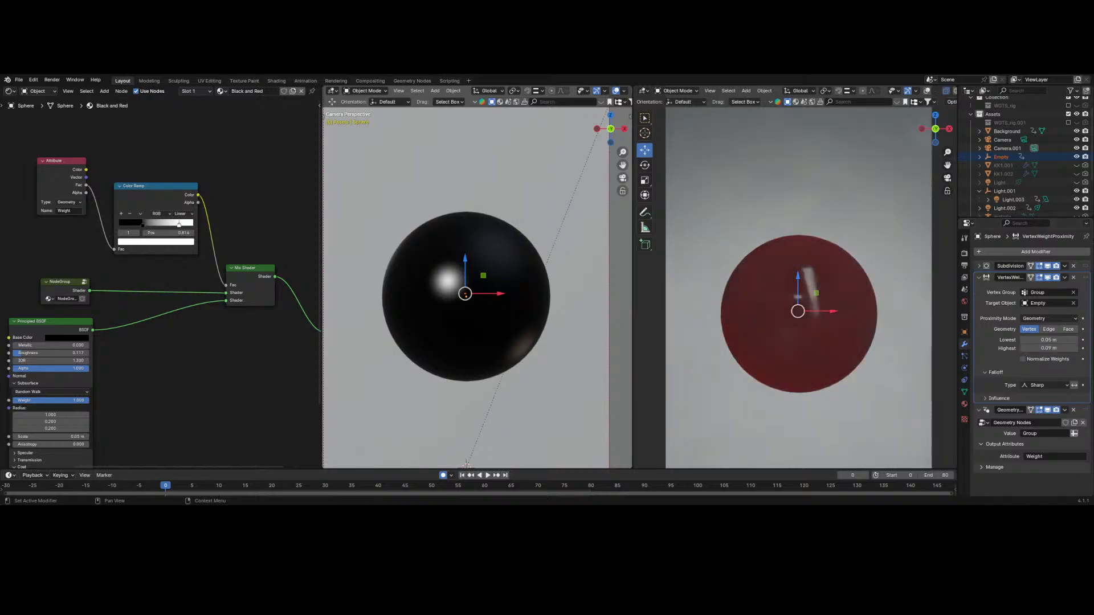
pyautogui.click(1030, 359)
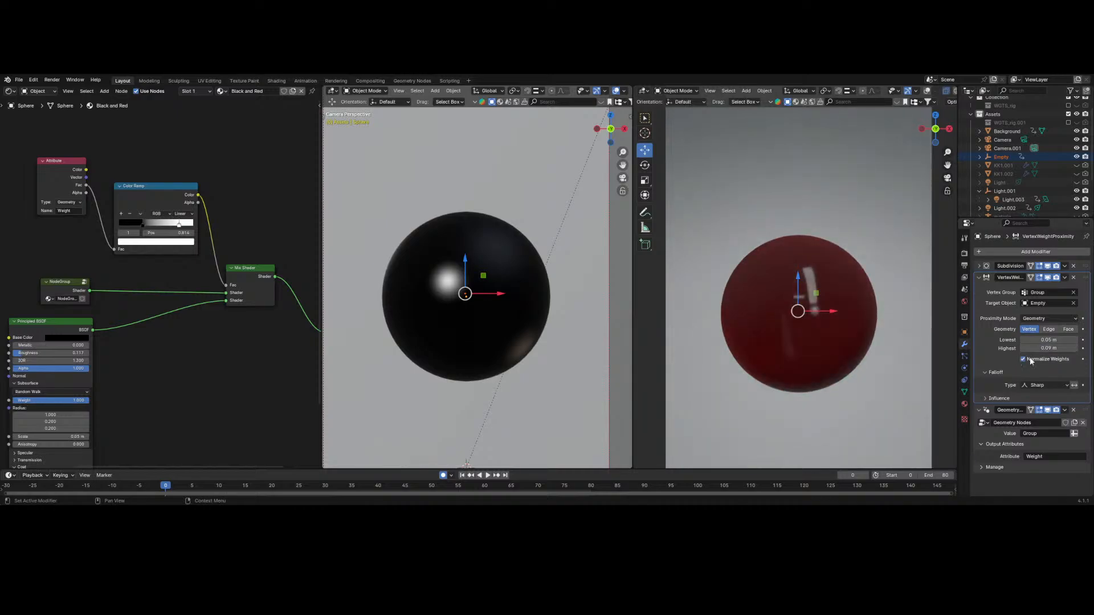
# - Raise the Empty about 0.148 m along Z to above the sphere at frame 0, and enlarge the timeline
pyautogui.moveTo(801, 274); pyautogui.dragTo(739, 110)
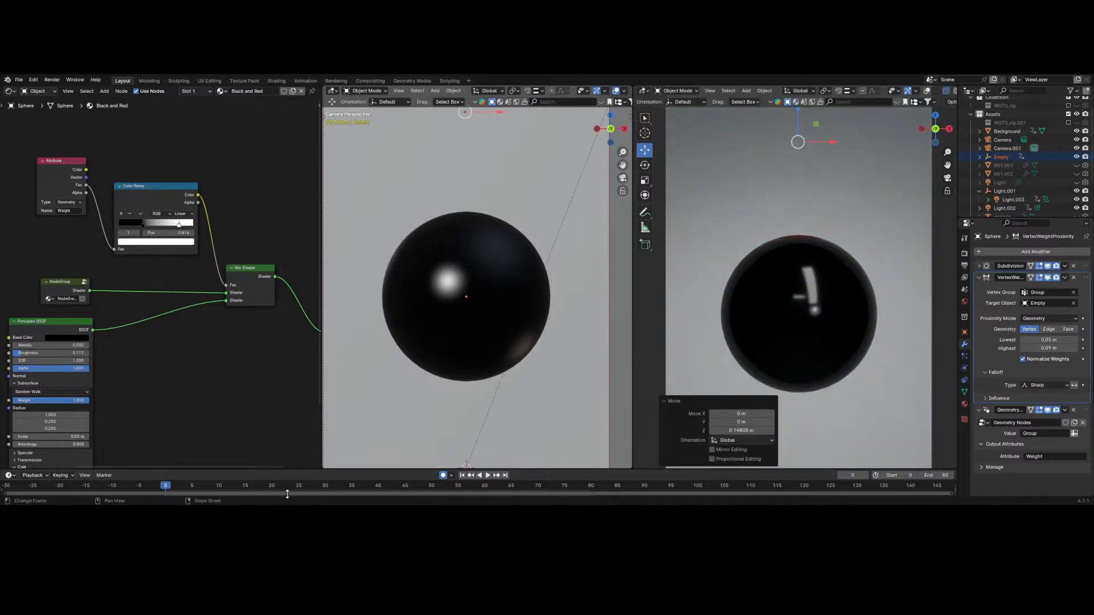
pyautogui.moveTo(290, 467); pyautogui.dragTo(293, 347)
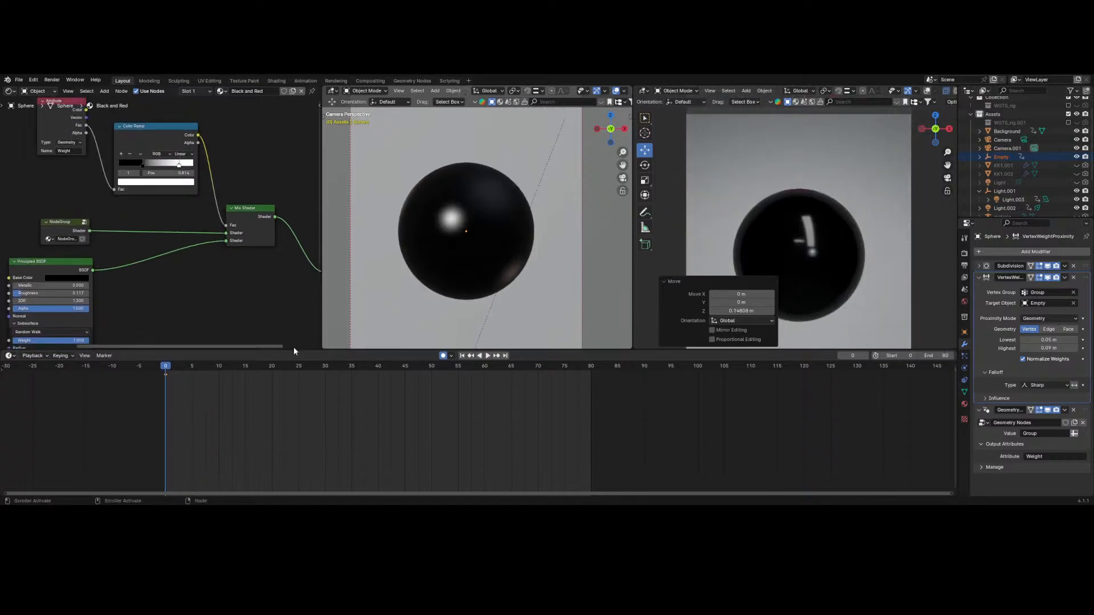
pyautogui.moveTo(199, 369); pyautogui.dragTo(166, 367)
# - At frame 60, lower the Empty about 0.295 m along Z to below the sphere with auto keying on
pyautogui.press('space')
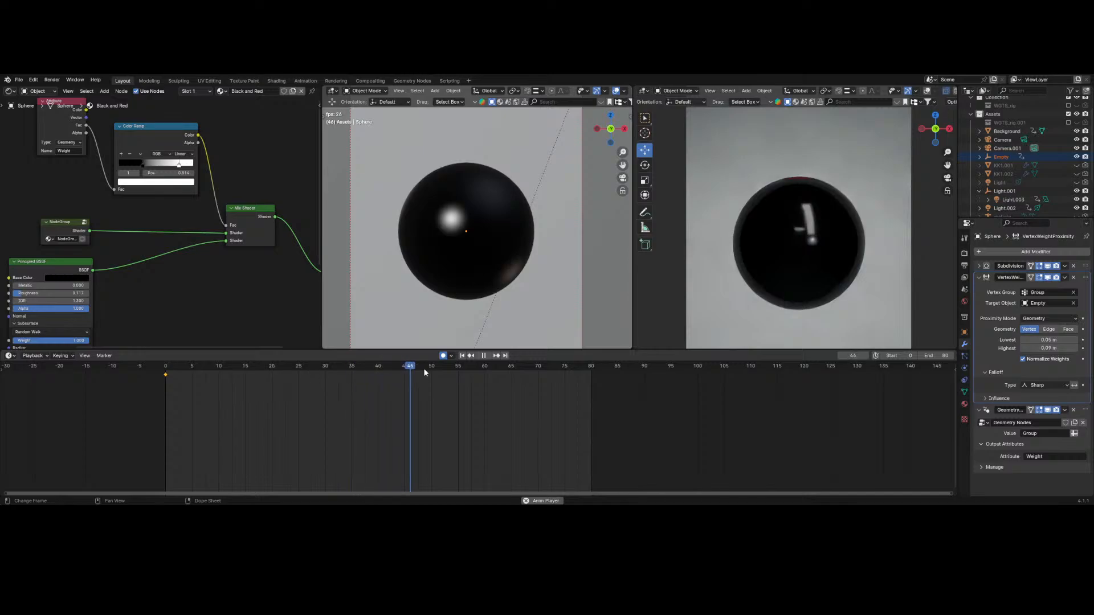
pyautogui.click(486, 367)
pyautogui.press('space')
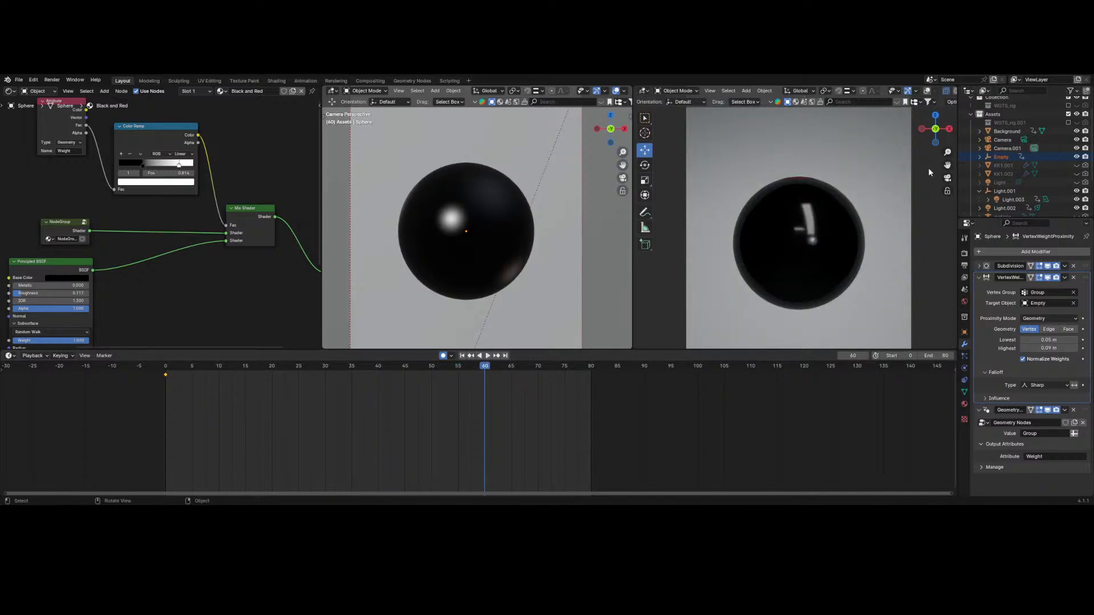
pyautogui.click(1009, 157)
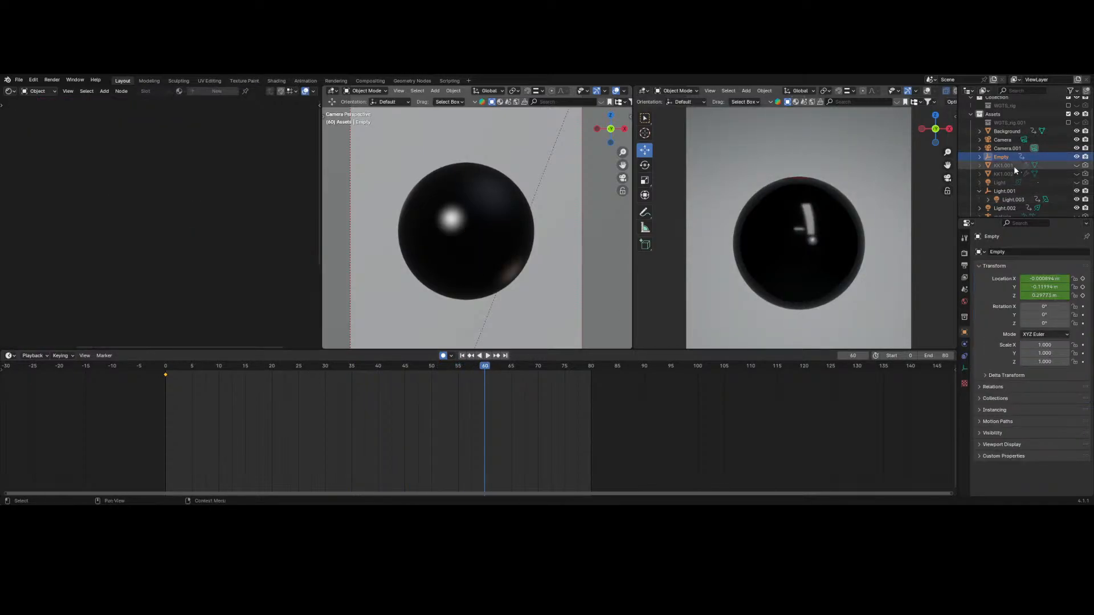
pyautogui.scroll(-5, 793, 189)
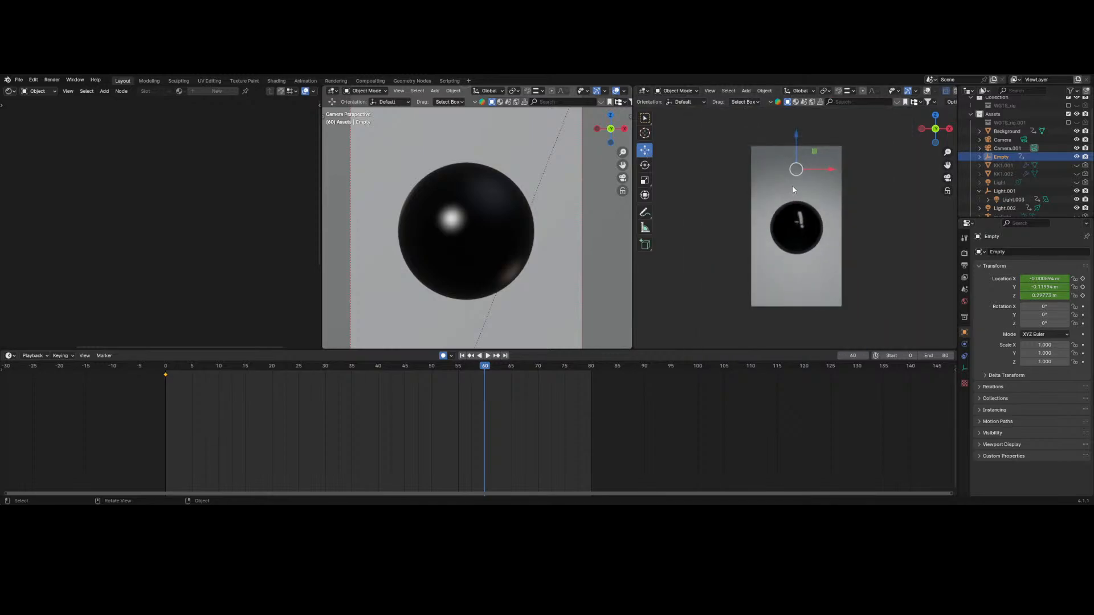
pyautogui.moveTo(793, 135); pyautogui.dragTo(790, 253)
# - Return to frame 0 and play back the Empty's downward movement past the sphere
pyautogui.moveTo(484, 366); pyautogui.dragTo(142, 363)
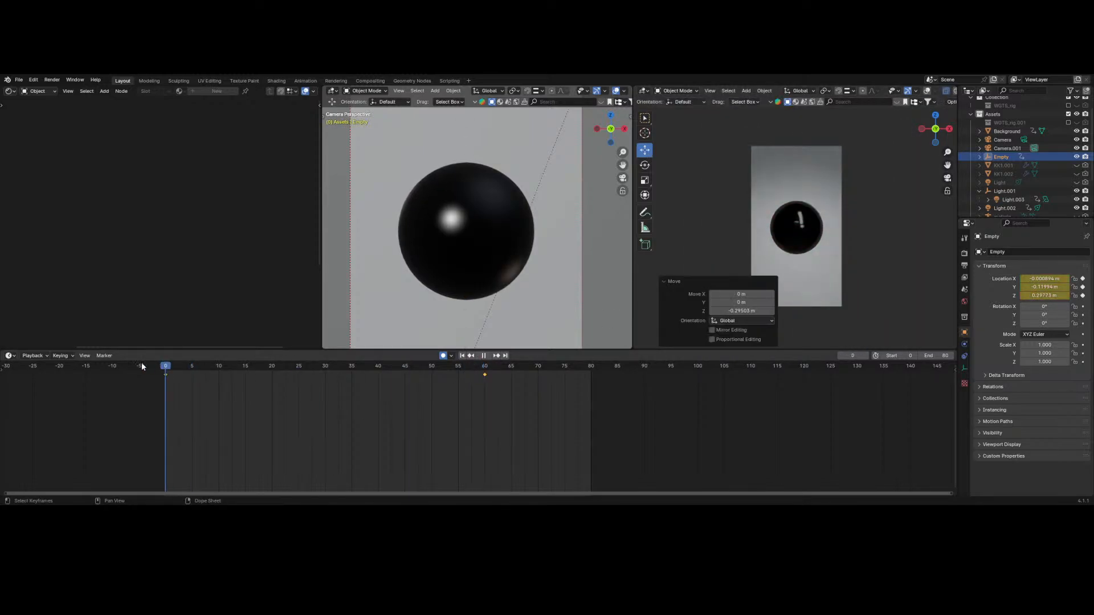
pyautogui.press('i')
pyautogui.press('space')
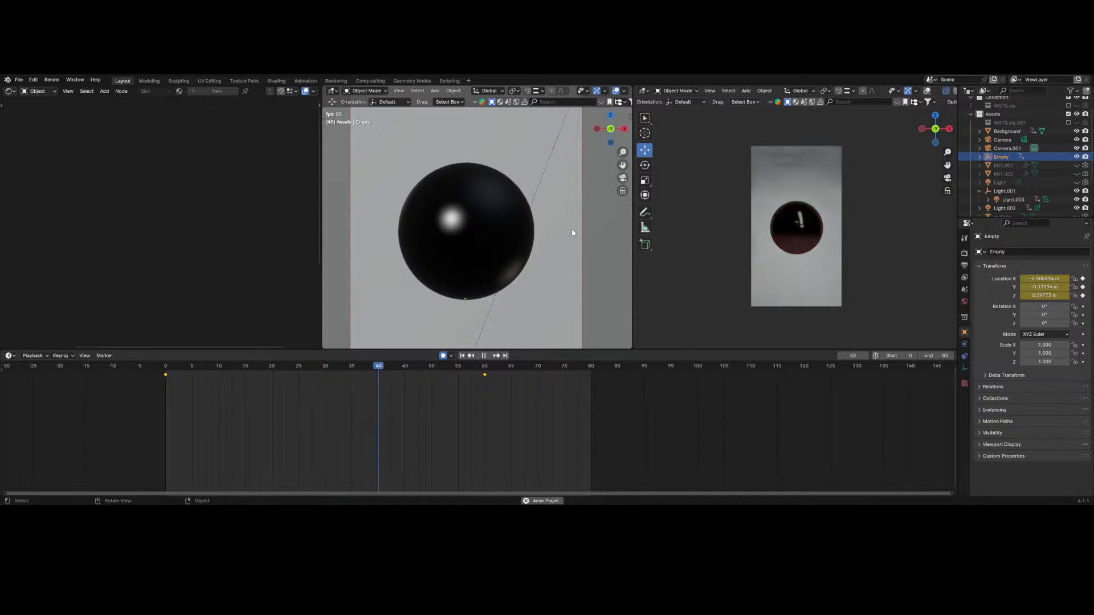
# - Move the Empty's frame 60 keyframe to frame 80 and replay the animation from the start
pyautogui.press('space')
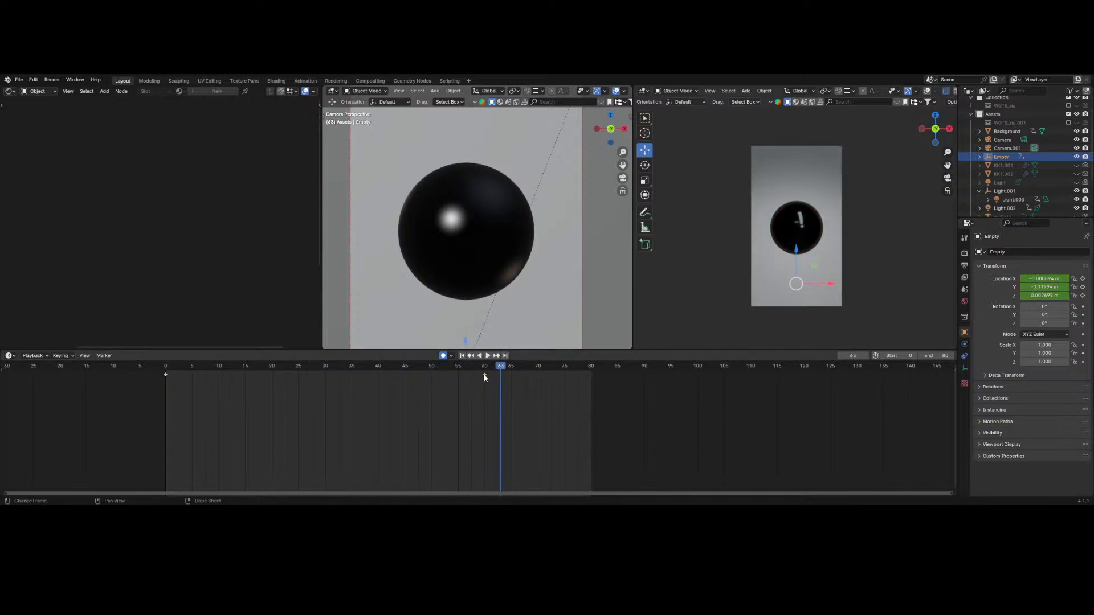
pyautogui.moveTo(485, 376); pyautogui.dragTo(594, 383)
pyautogui.hotkey('shift', 'Left')
pyautogui.press('space')
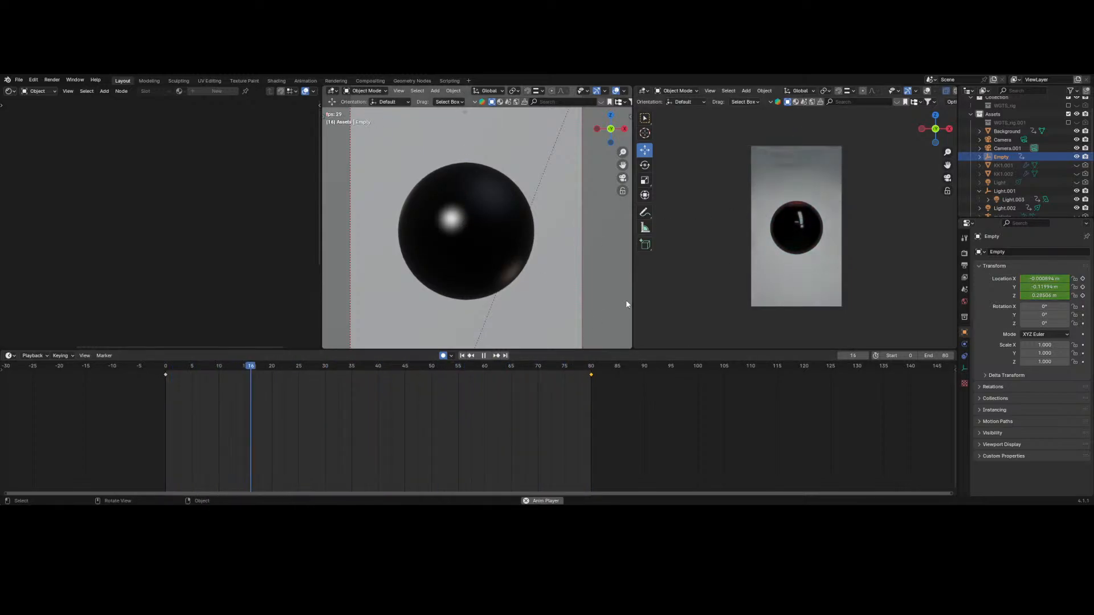
# - Watch the colour transition cross the sphere, stop the playback and scrub to frame 40
pyautogui.press('Home')
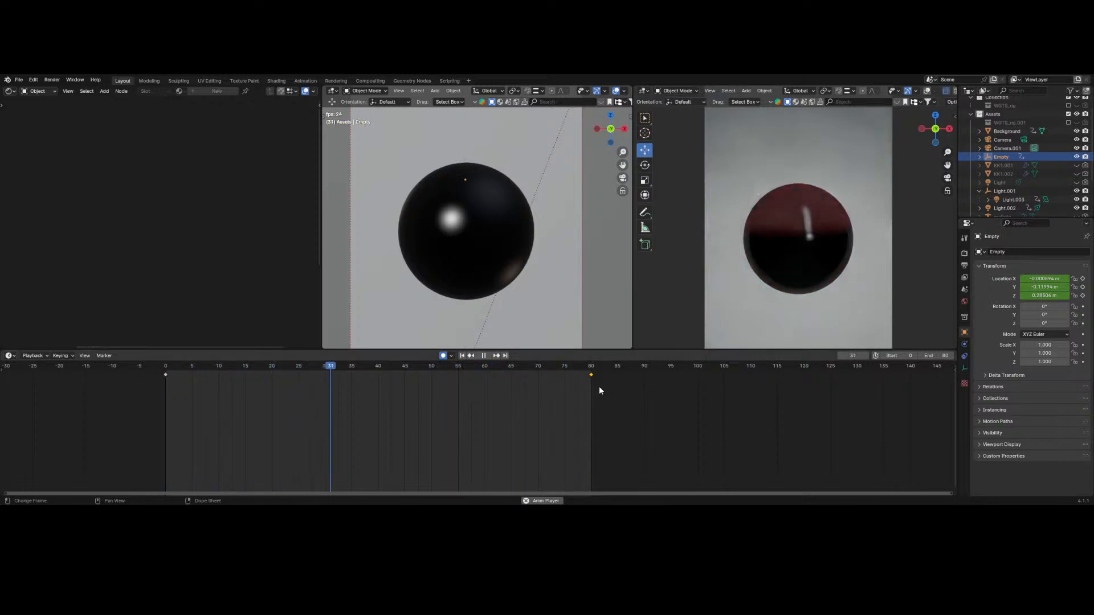
pyautogui.press('space')
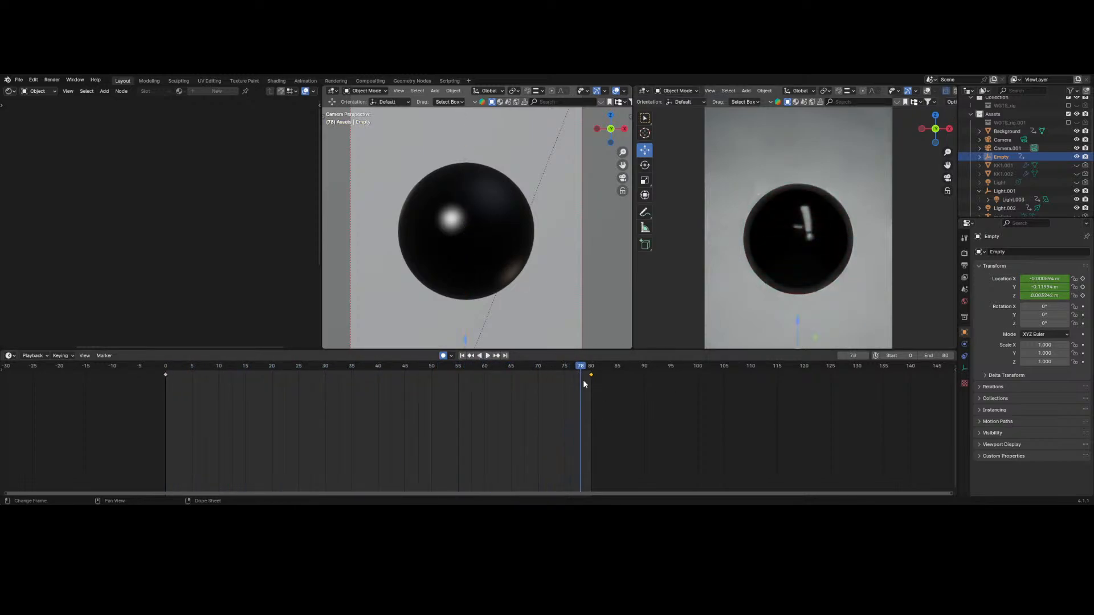
pyautogui.moveTo(583, 383); pyautogui.dragTo(378, 372)
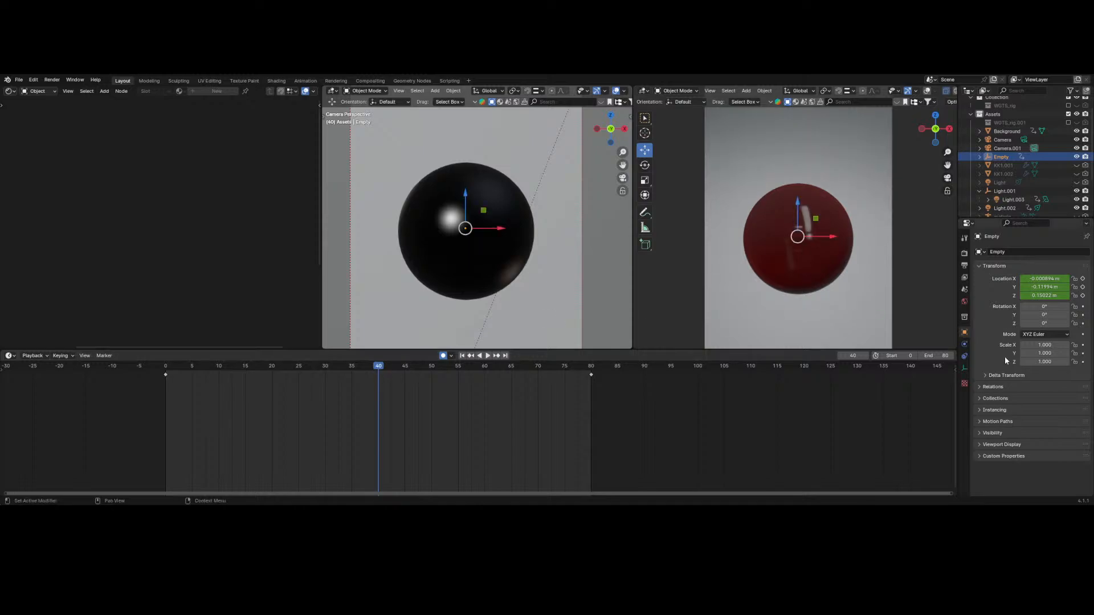
# - Select the sphere and add Cloth physics to it
pyautogui.click(781, 238)
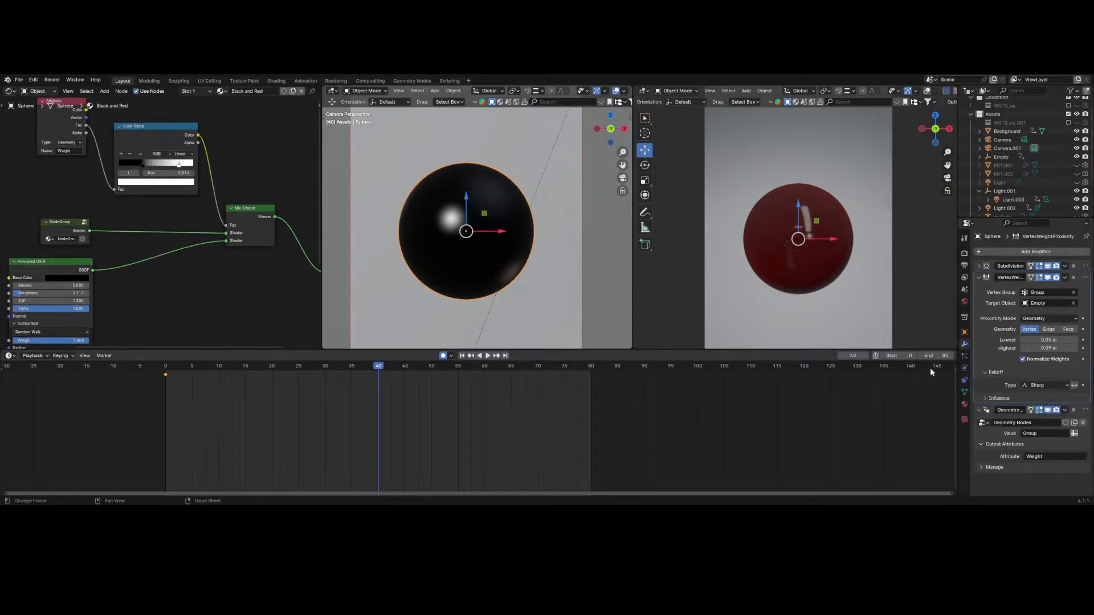
pyautogui.click(963, 356)
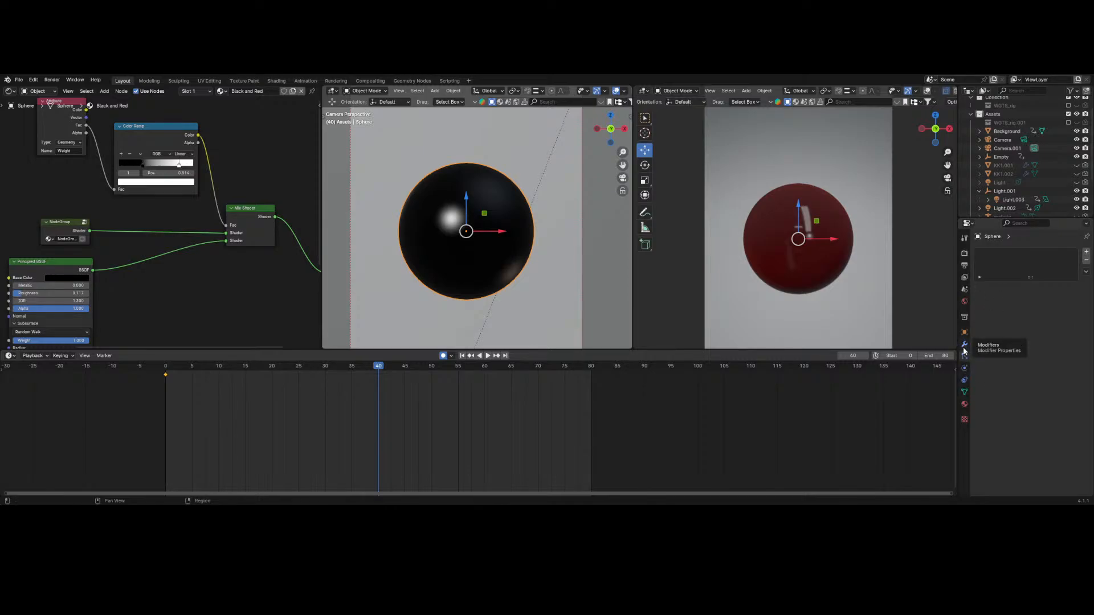
pyautogui.click(964, 369)
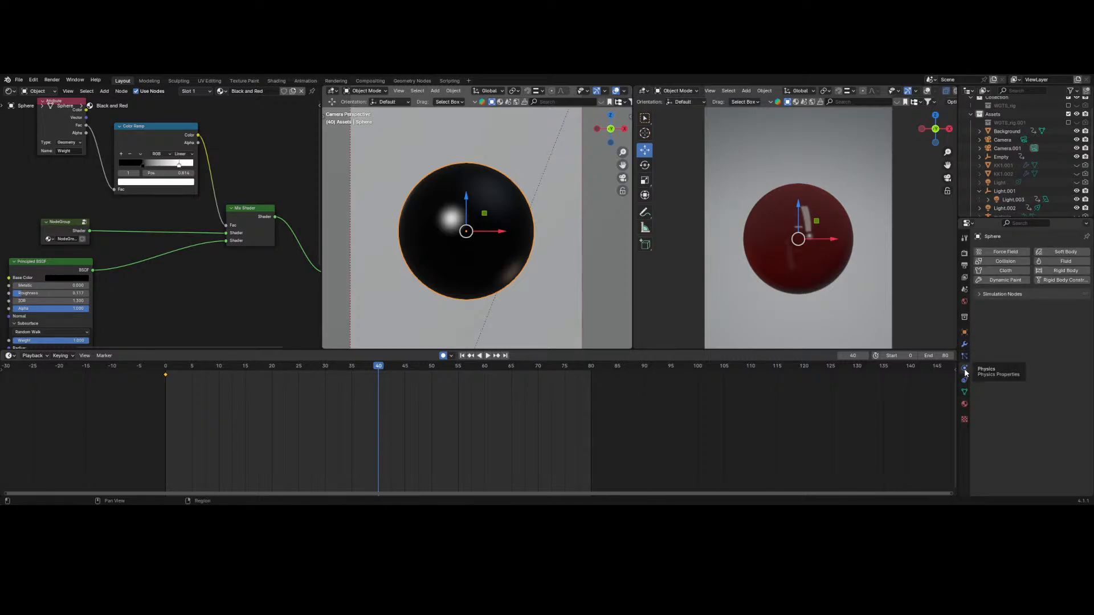
pyautogui.click(998, 271)
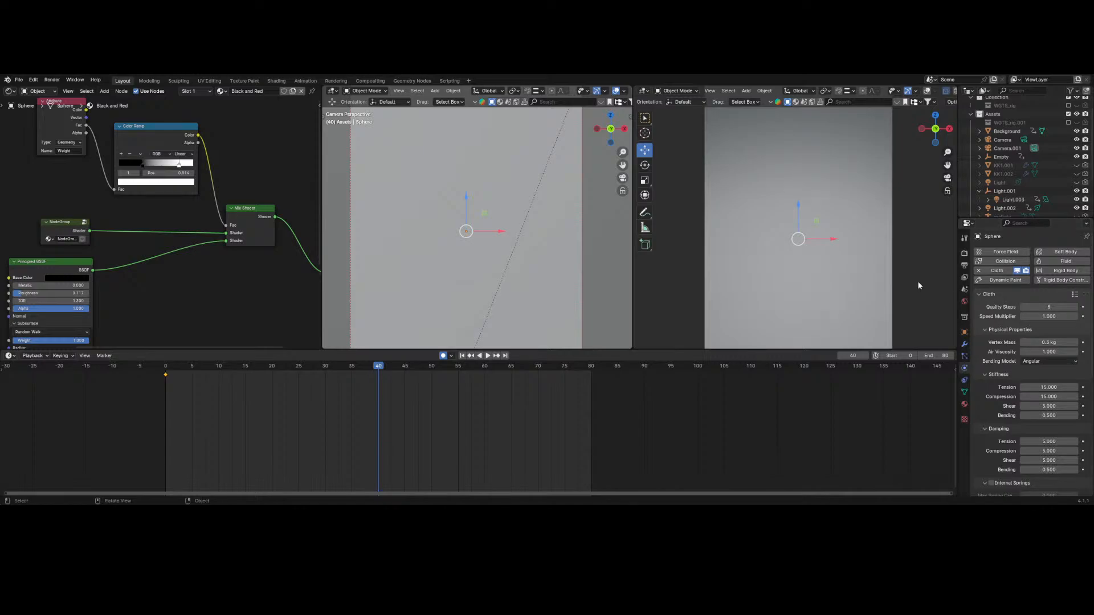
# - Set Gravity to 0 in the sphere's cloth Field Weights
pyautogui.scroll(-2, 847, 265)
pyautogui.scroll(3, 847, 265)
pyautogui.scroll(-8, 1029, 419)
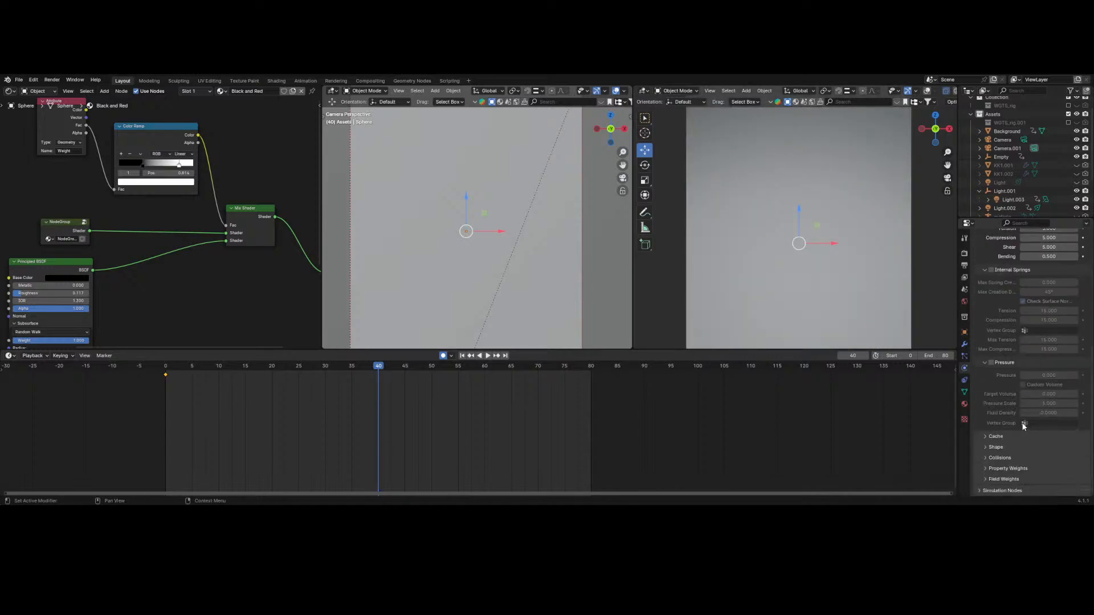
pyautogui.click(994, 478)
pyautogui.scroll(-3, 1009, 462)
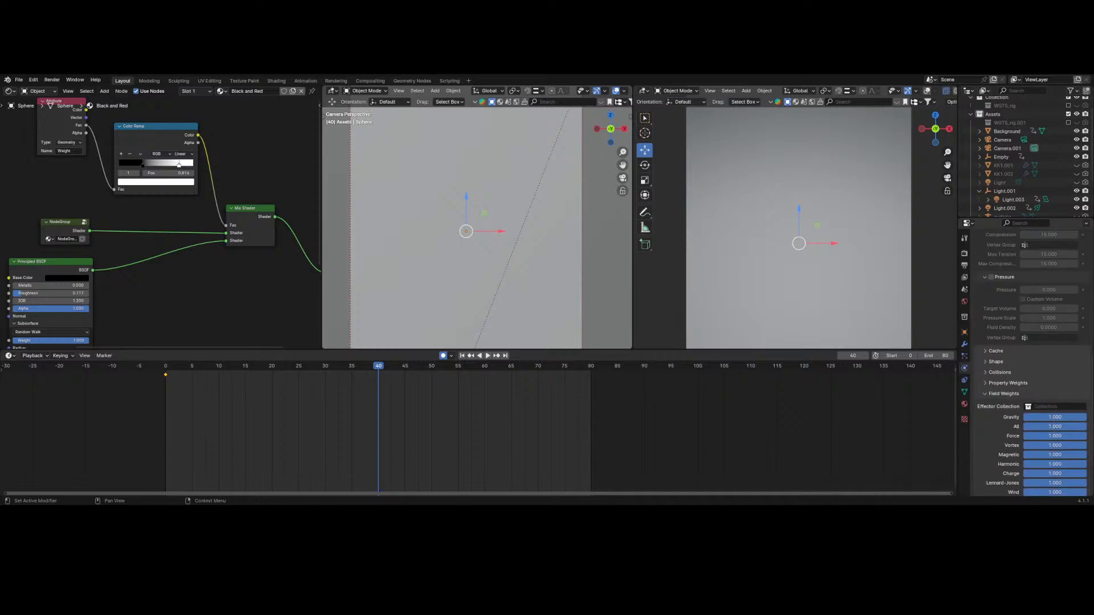
pyautogui.scroll(10, 1025, 388)
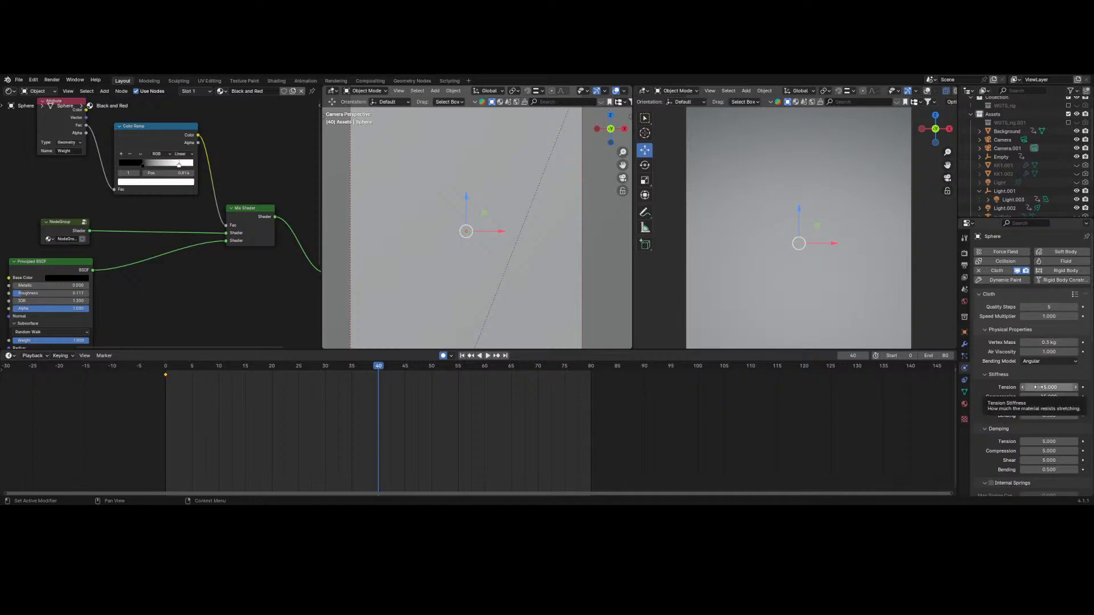
# - Set the cloth's Compression and Shear stiffness to 5
pyautogui.moveTo(1040, 396); pyautogui.dragTo(1041, 406)
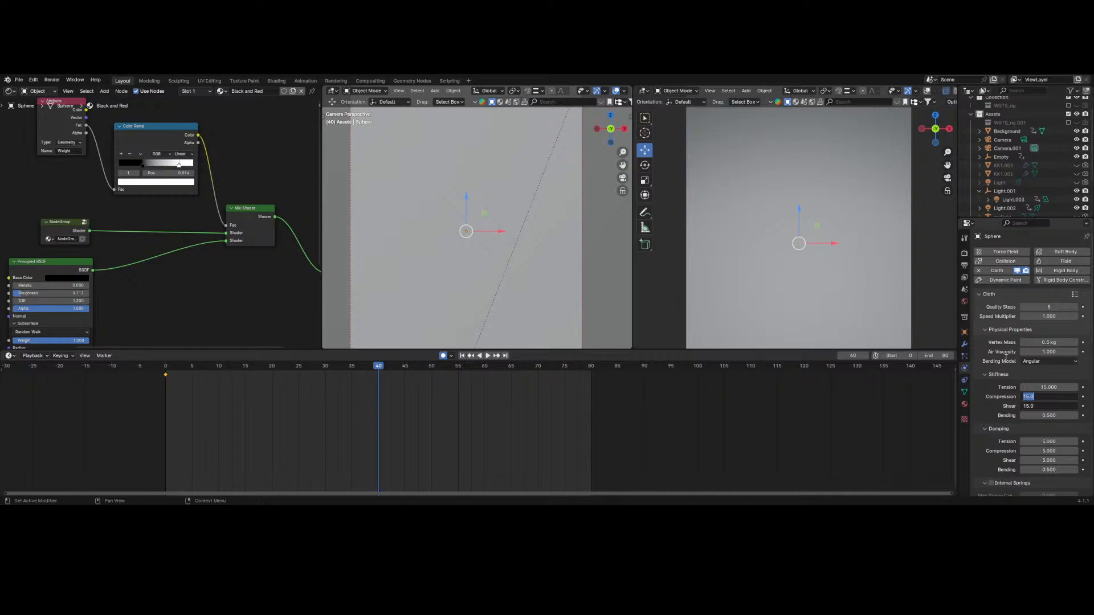
pyautogui.write('5')
pyautogui.press('Return')
# - Enable Pressure for the sphere's cloth simulation and set the pressure value to 1
pyautogui.scroll(-4, 1062, 390)
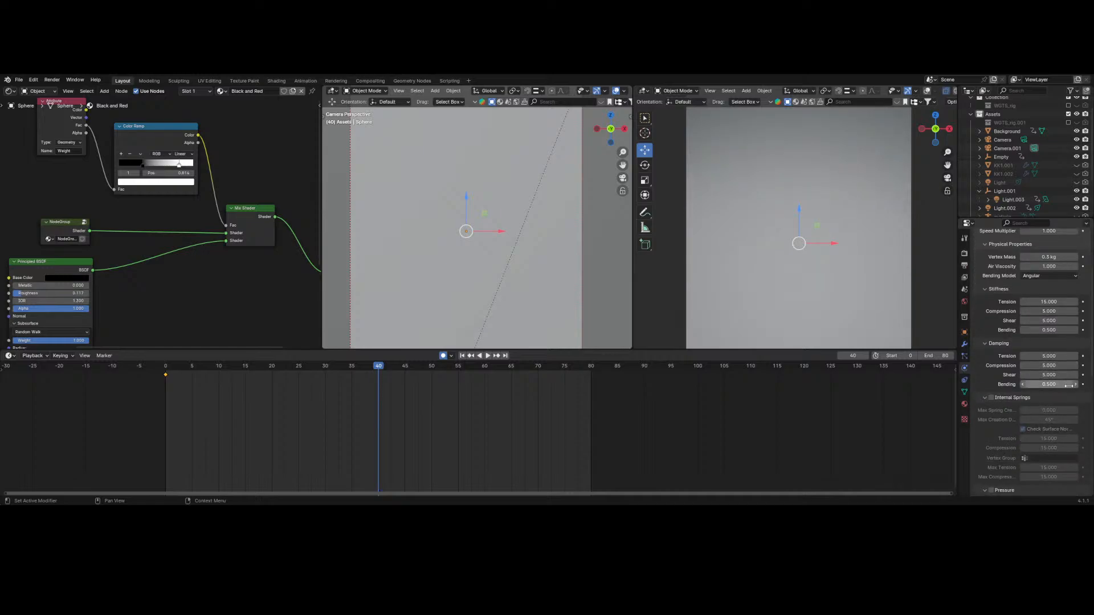
pyautogui.scroll(-4, 1034, 393)
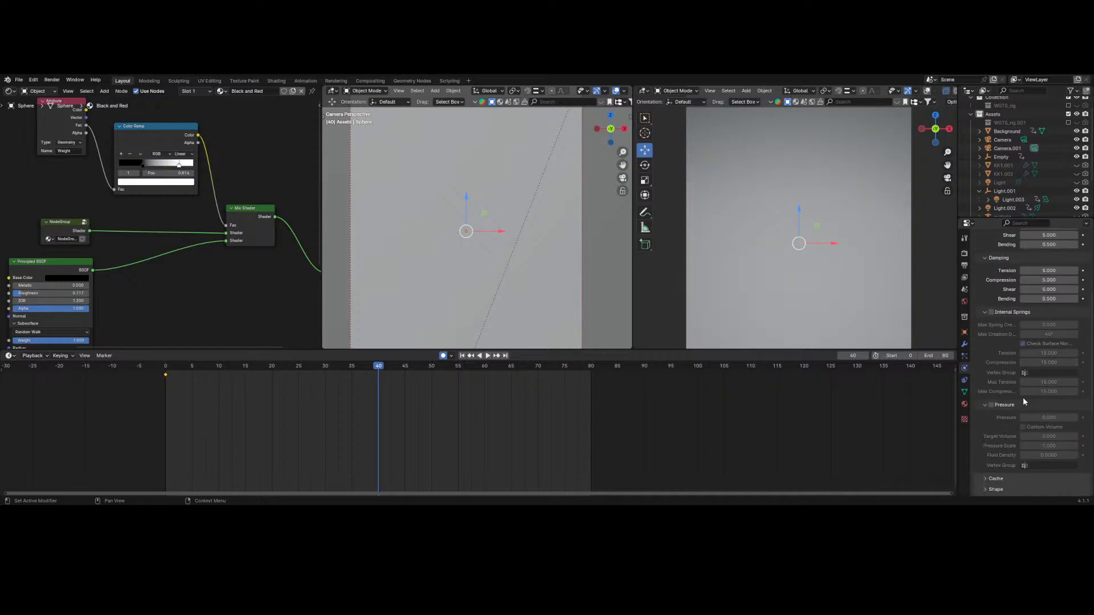
pyautogui.click(1004, 405)
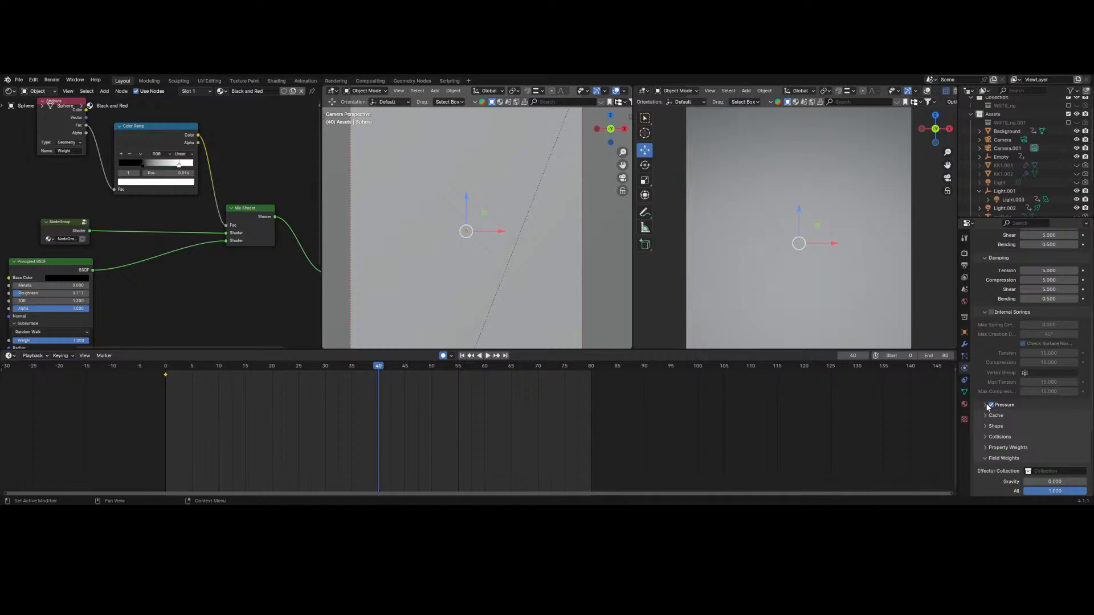
pyautogui.click(986, 405)
pyautogui.click(1041, 418)
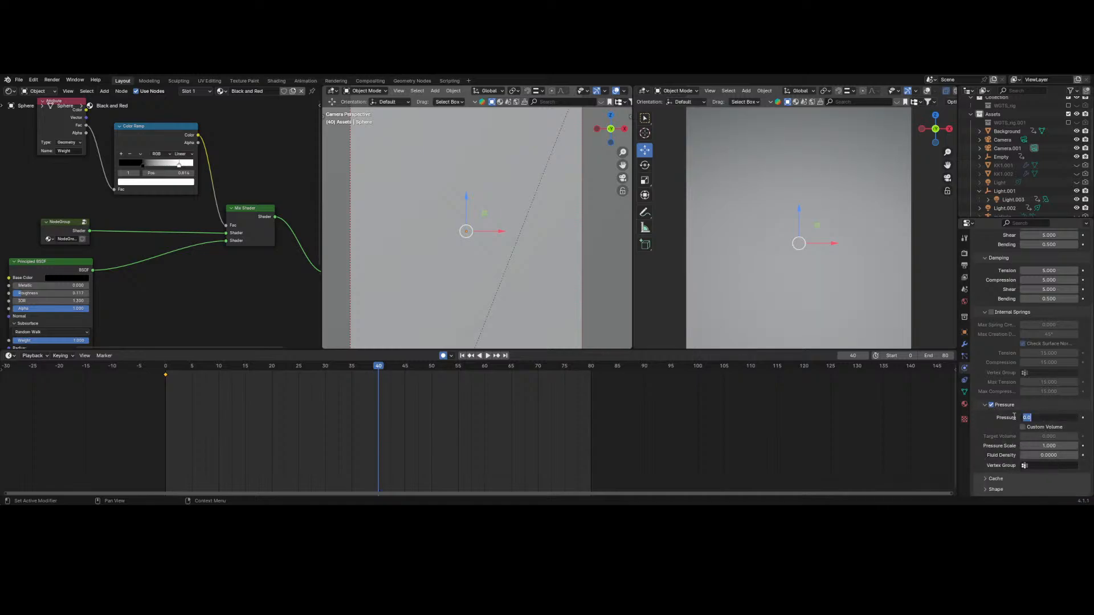
pyautogui.write('1')
pyautogui.press('Return')
# - Set the cloth cache's simulation End to frame 80
pyautogui.scroll(-3, 1012, 415)
pyautogui.click(996, 410)
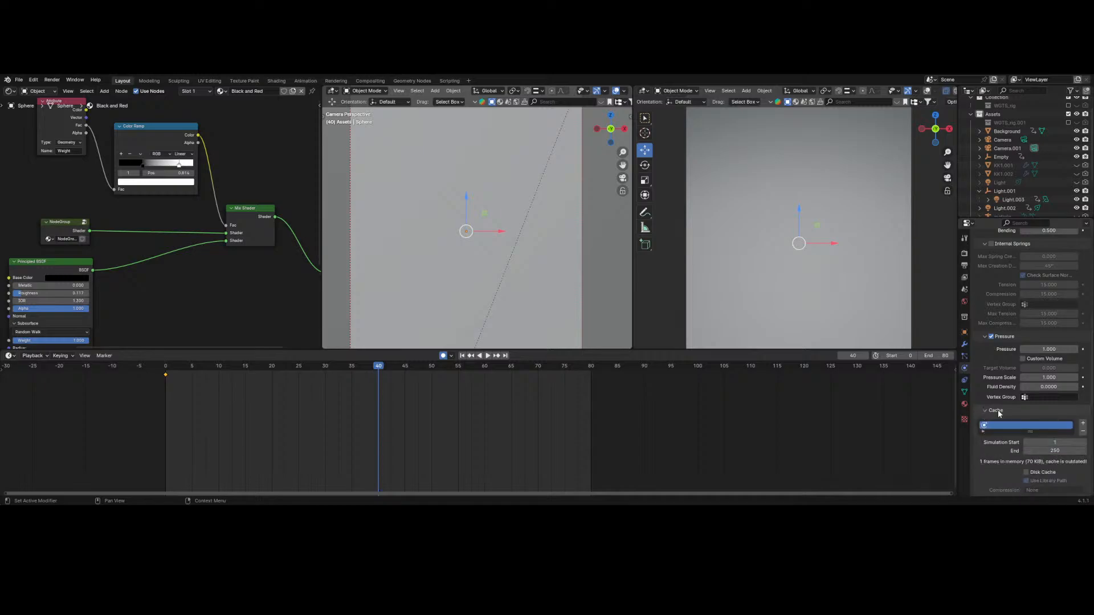
pyautogui.scroll(-4, 1001, 419)
pyautogui.click(1052, 365)
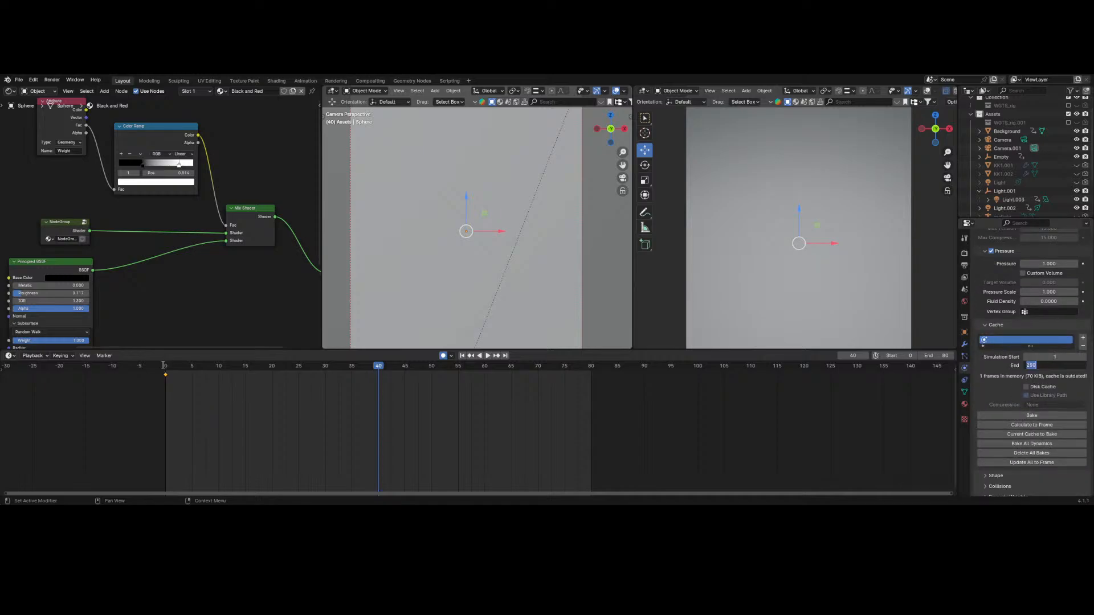
pyautogui.write('80')
pyautogui.press('Return')
# - Expand the cloth's Collisions and Shape settings and assign the vertex group Group as the Pin Group
pyautogui.scroll(-4, 1029, 415)
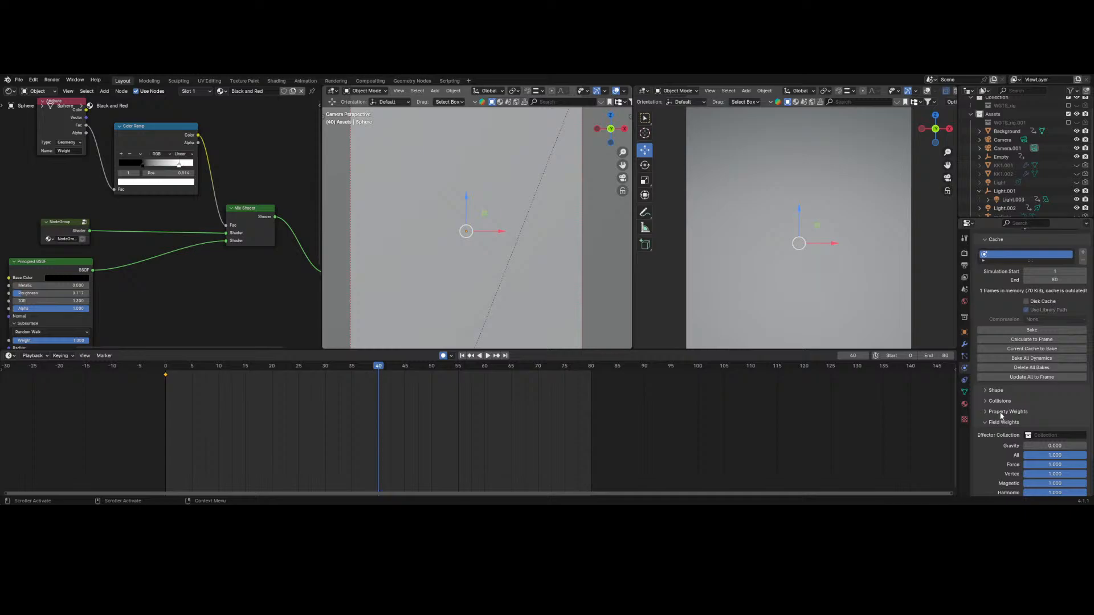
pyautogui.scroll(5, 1022, 397)
pyautogui.scroll(2, 1025, 399)
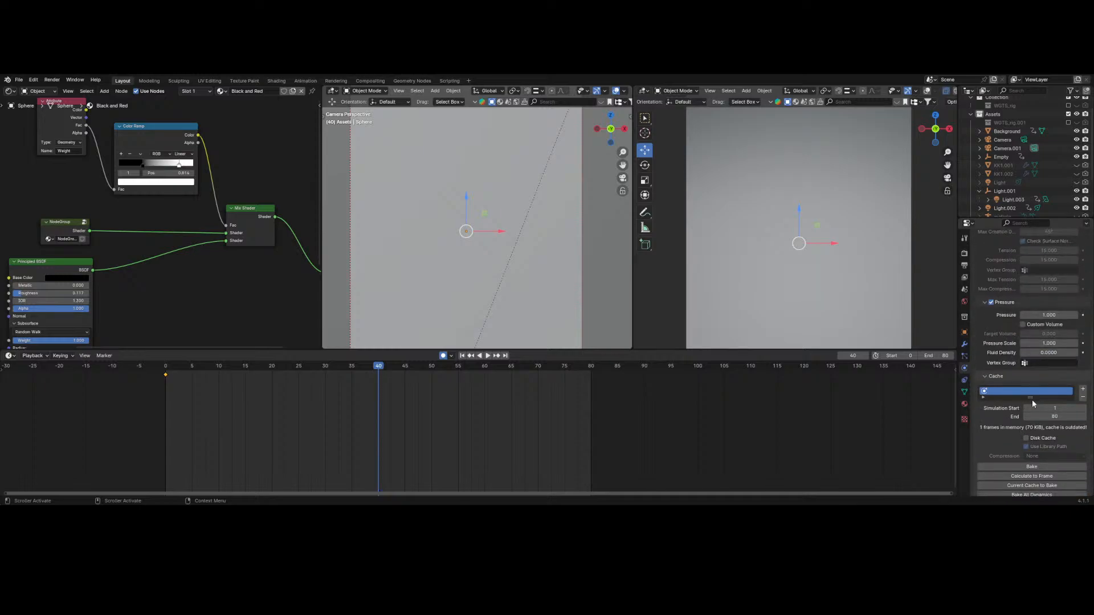
pyautogui.scroll(3, 1023, 404)
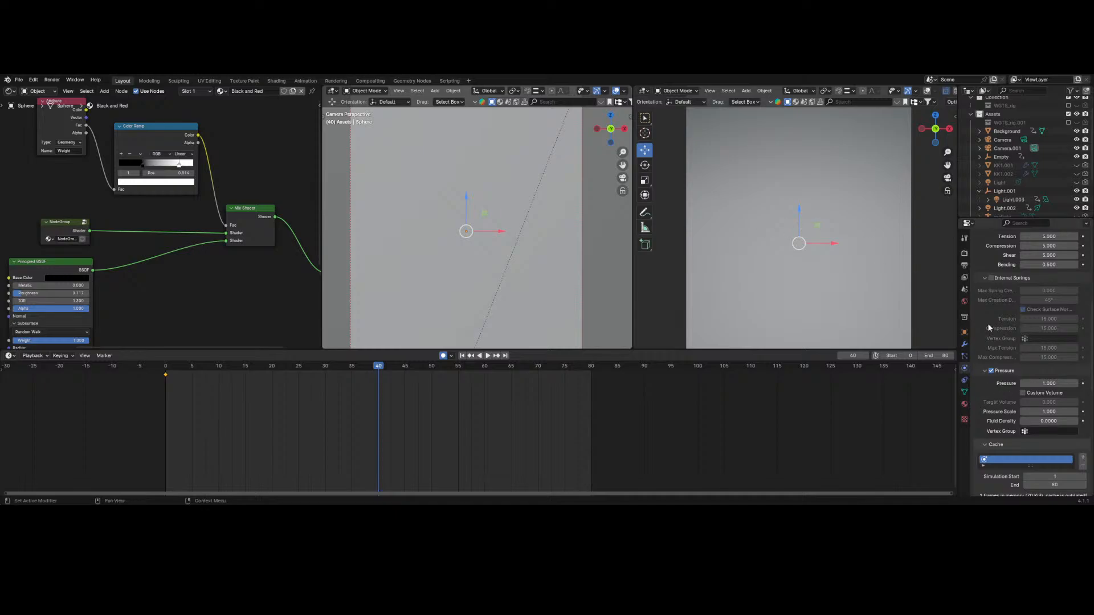
pyautogui.scroll(-9, 990, 396)
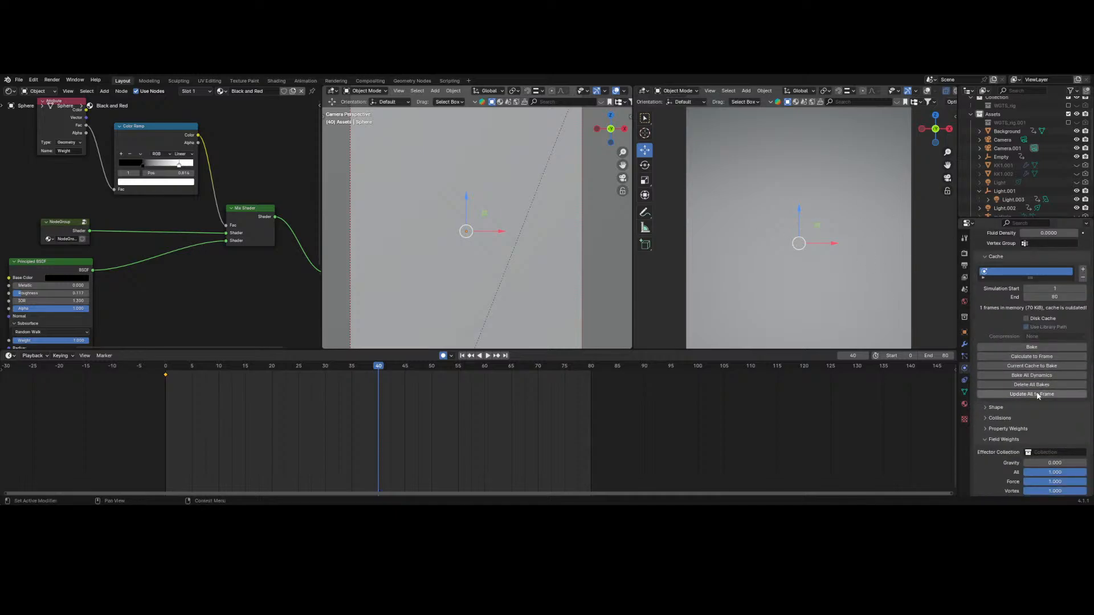
pyautogui.click(991, 418)
pyautogui.click(991, 408)
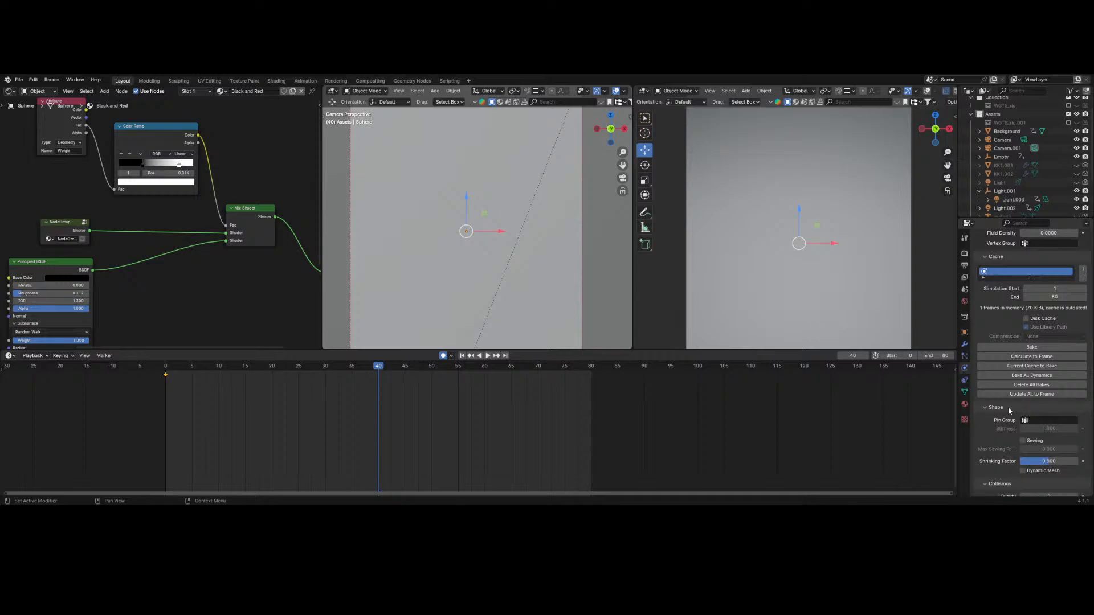
pyautogui.click(1048, 420)
pyautogui.write('Group')
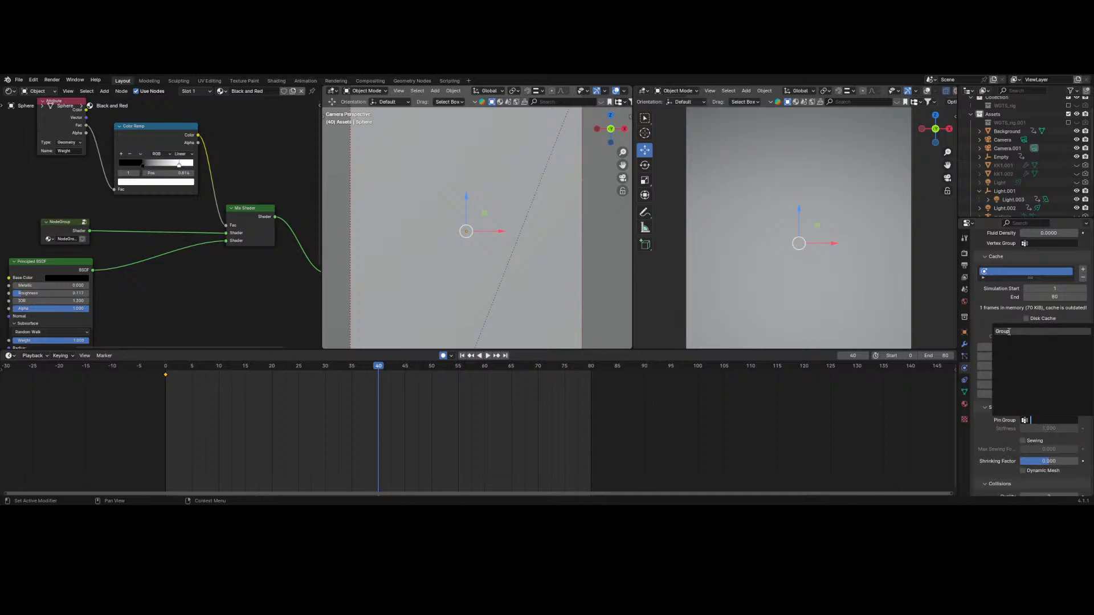
pyautogui.press('Escape')
# - Bake the sphere's cloth simulation and play back the baked animation
pyautogui.scroll(10, 1007, 330)
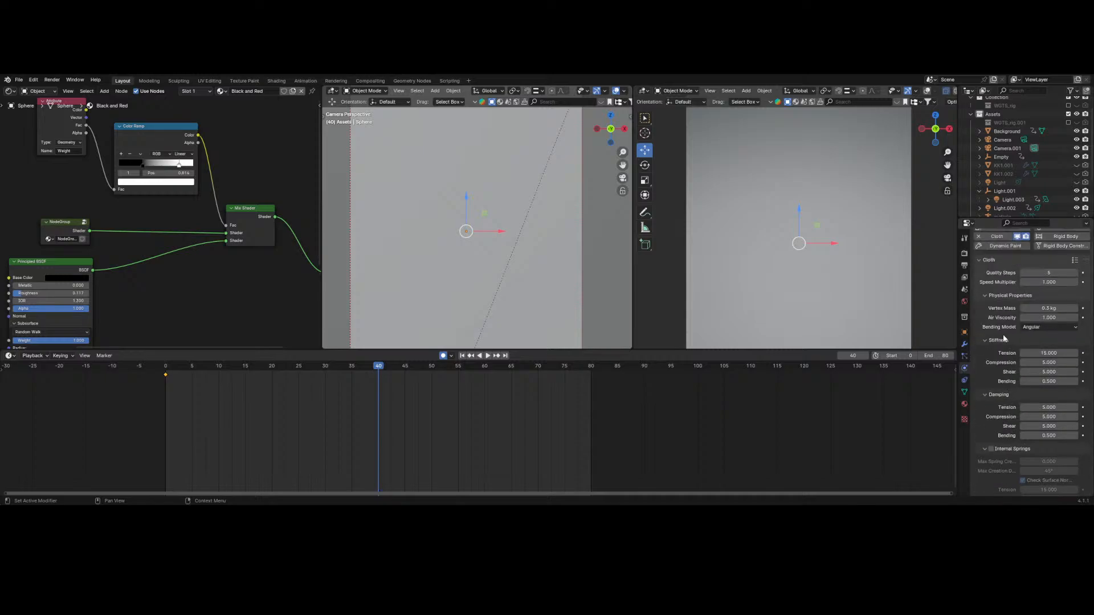
pyautogui.scroll(-10, 1003, 337)
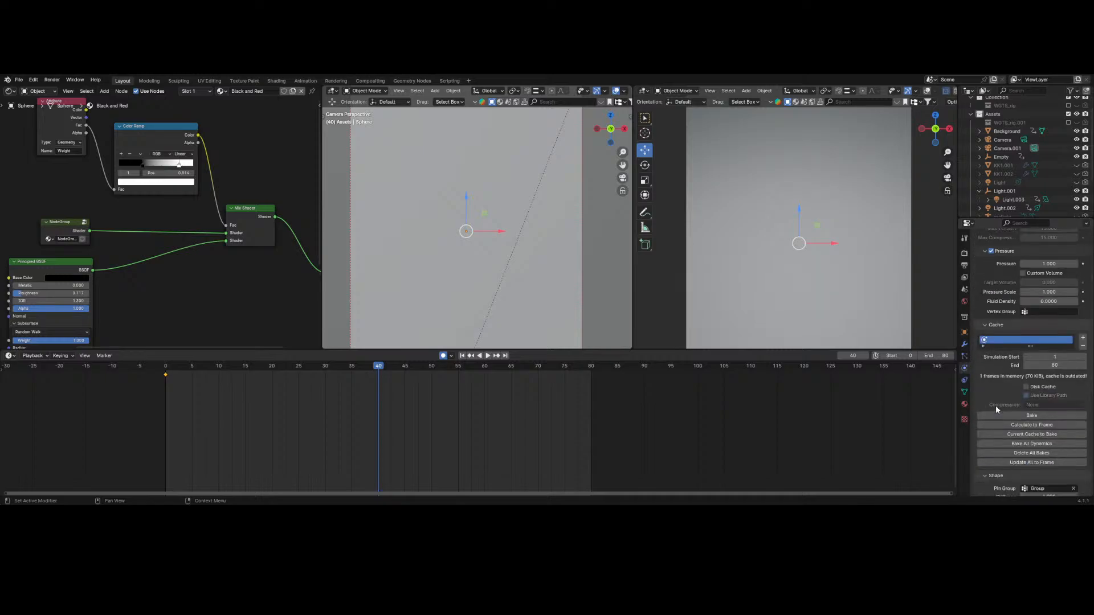
pyautogui.scroll(-4, 996, 391)
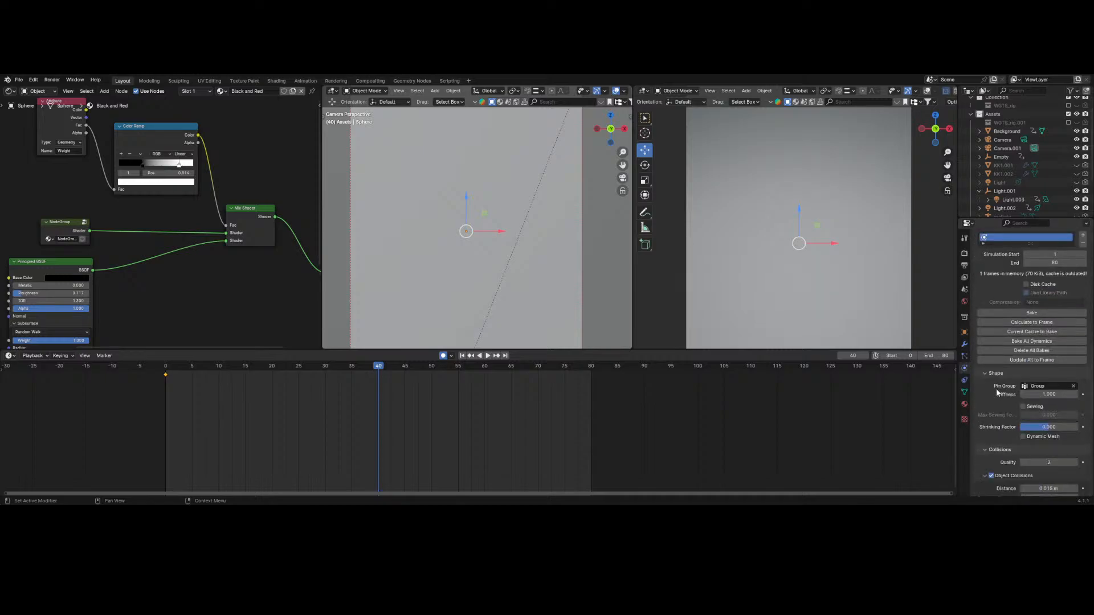
pyautogui.click(1017, 313)
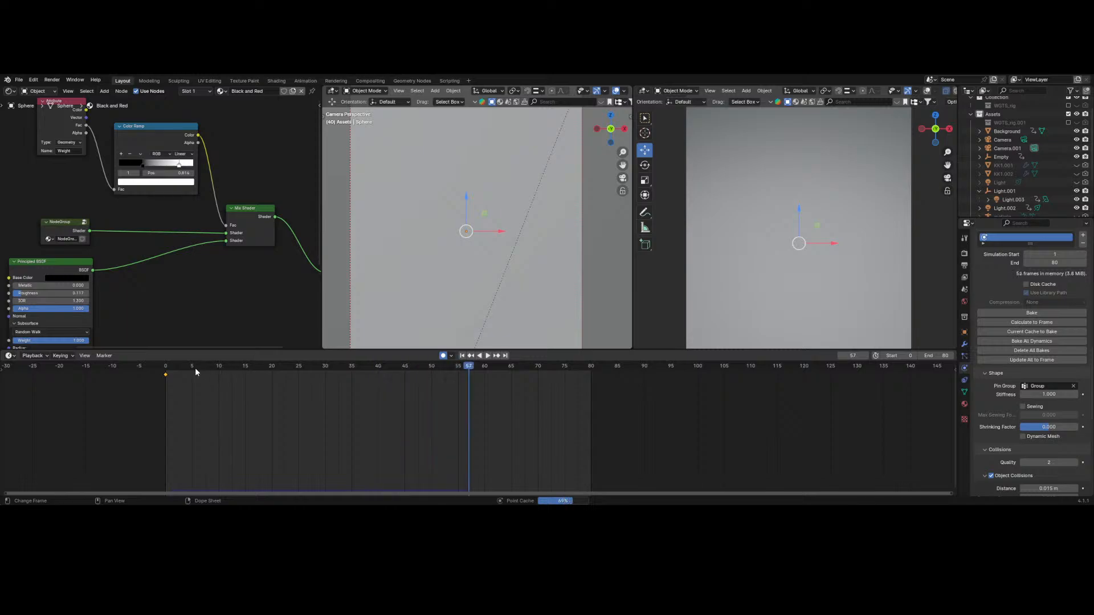
pyautogui.press('space')
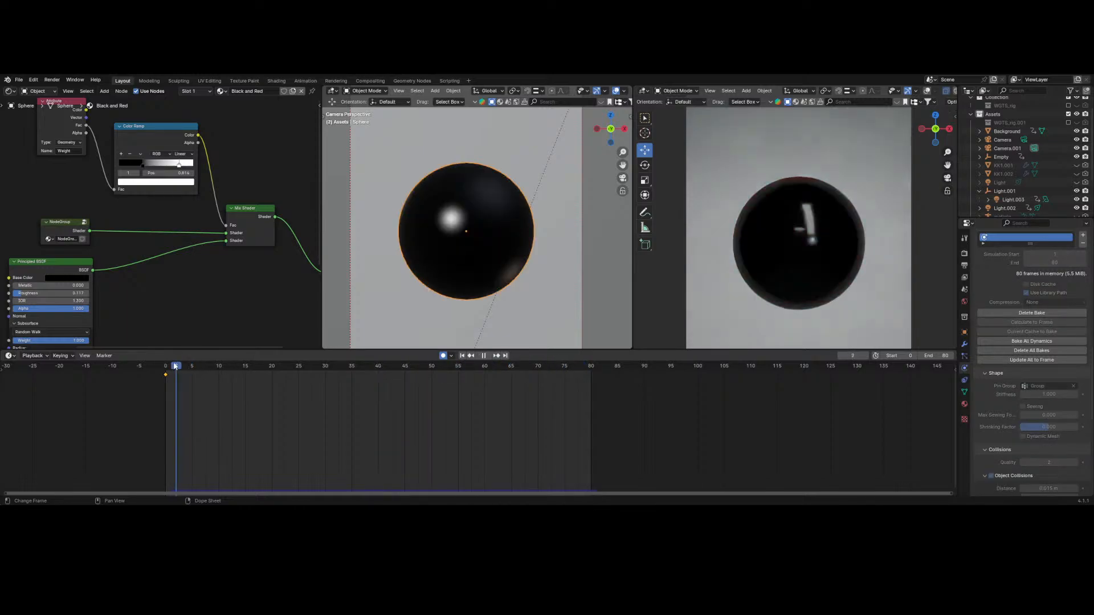
pyautogui.press('space')
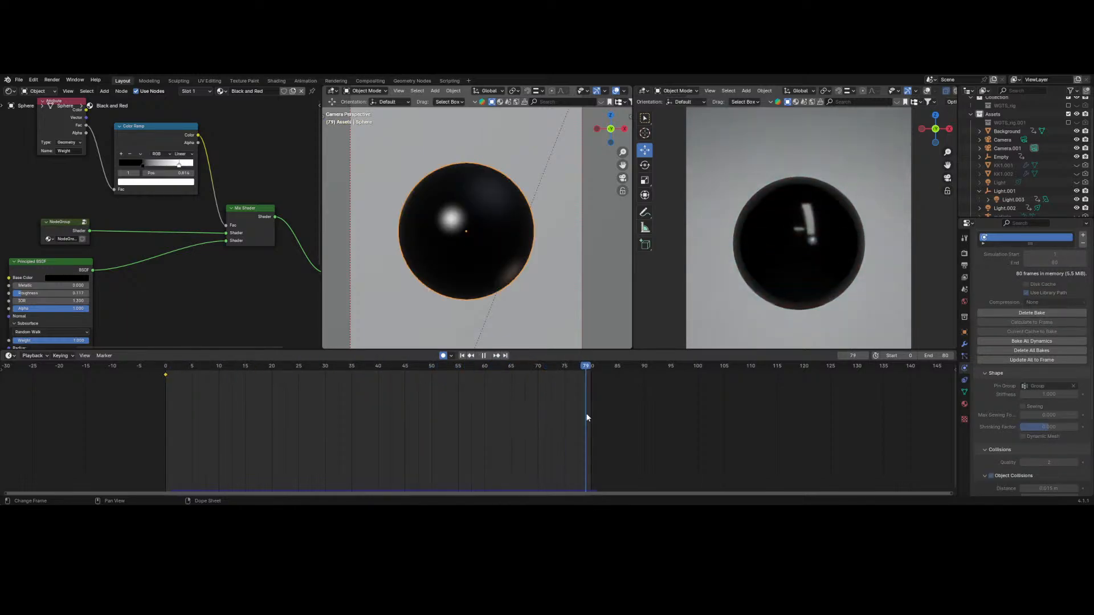
# - Check the sphere's modifier stack and where the Cloth modifier sits in it
pyautogui.click(965, 342)
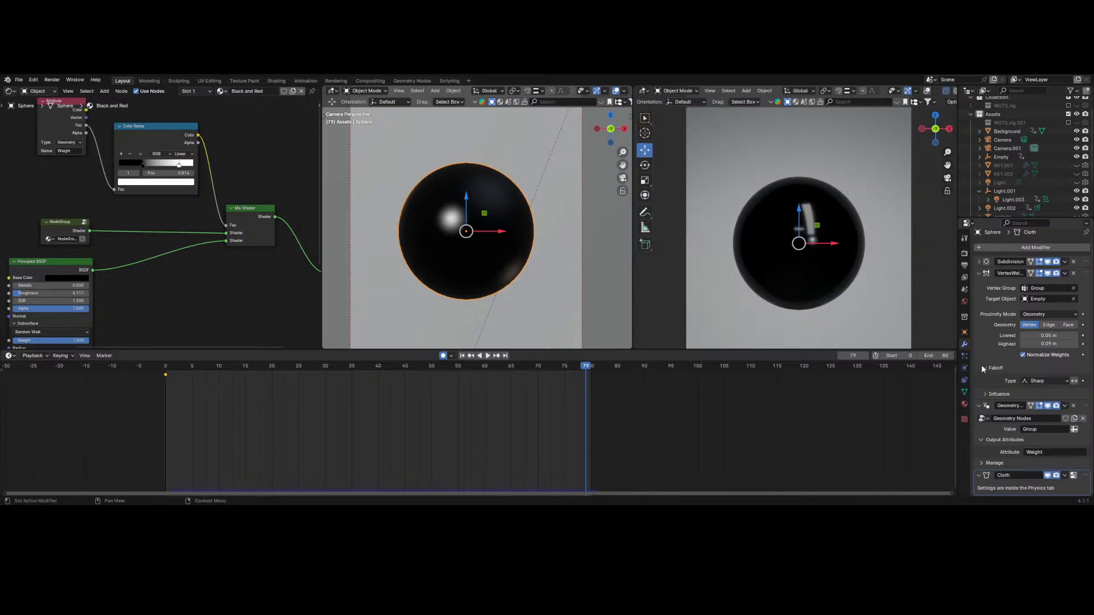
pyautogui.click(965, 356)
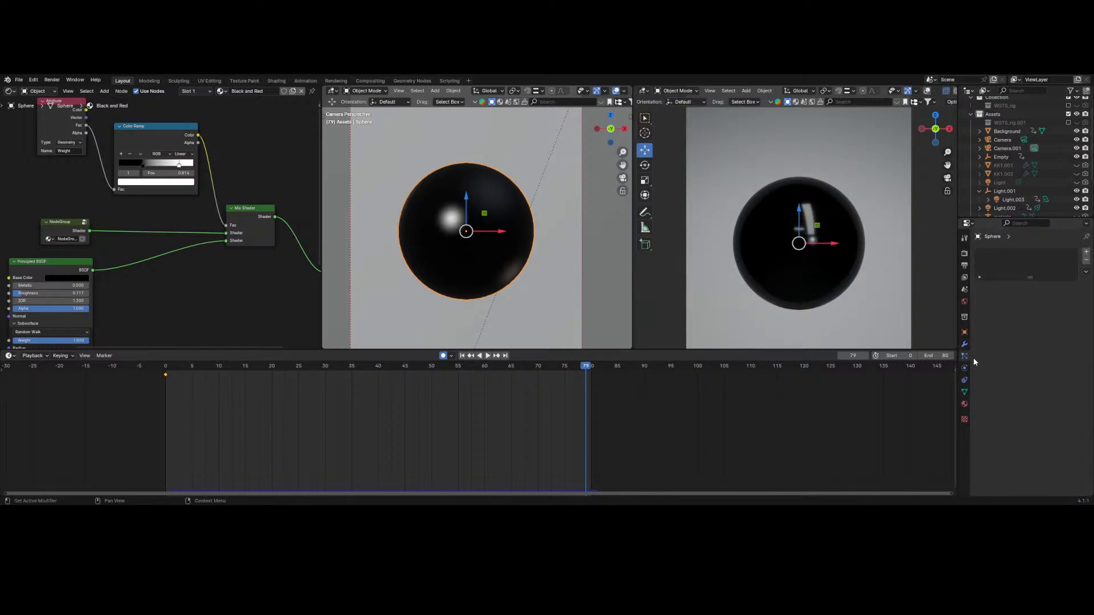
pyautogui.click(965, 344)
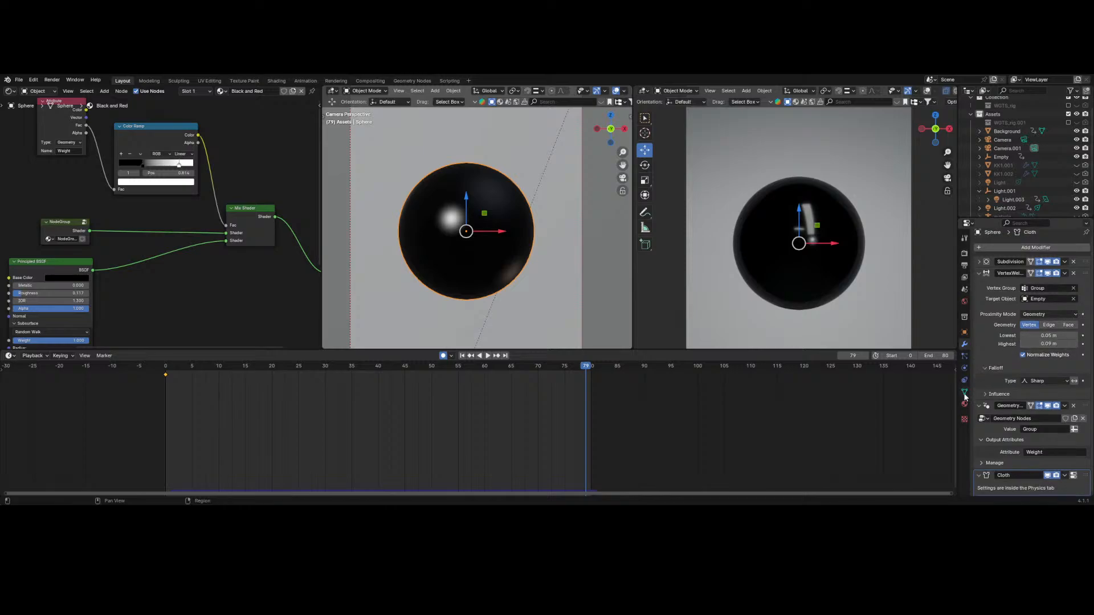
pyautogui.click(965, 358)
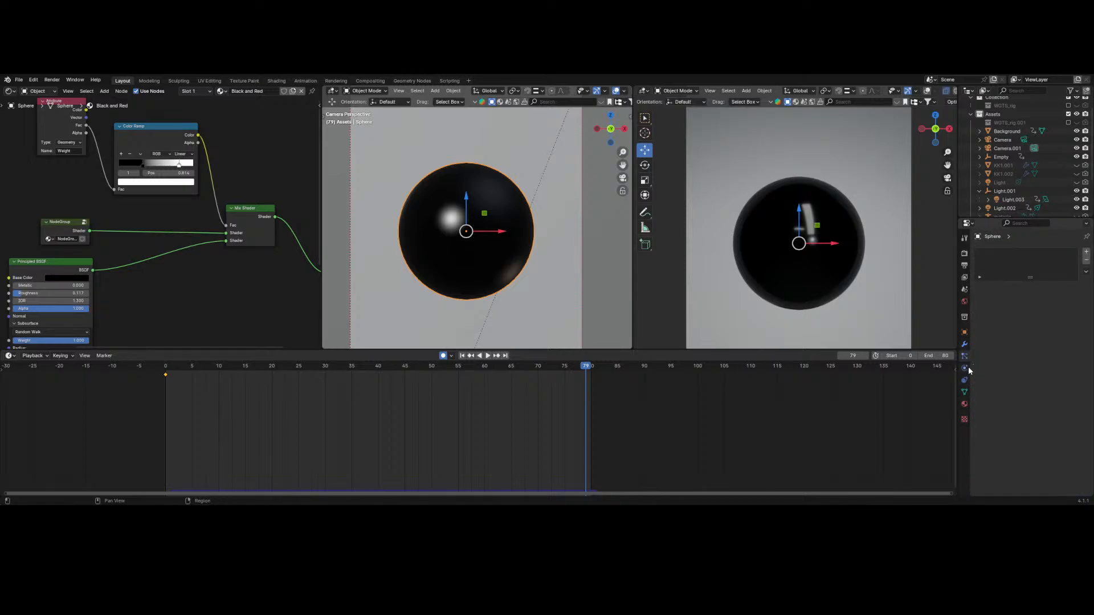
# - Delete the existing bake of the sphere's cloth simulation
pyautogui.click(965, 369)
pyautogui.click(964, 345)
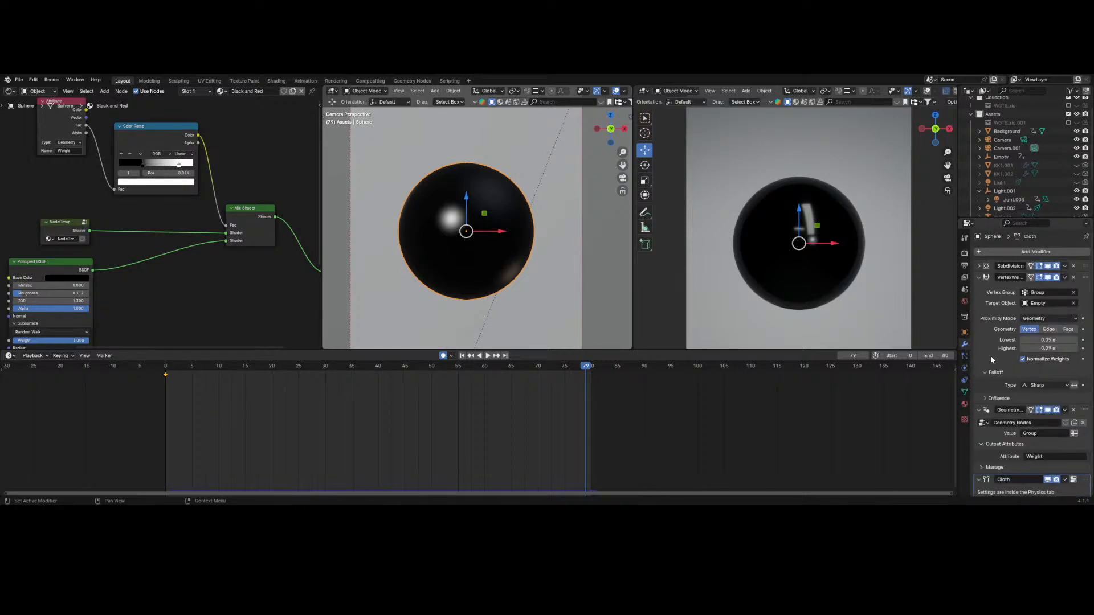
pyautogui.click(964, 356)
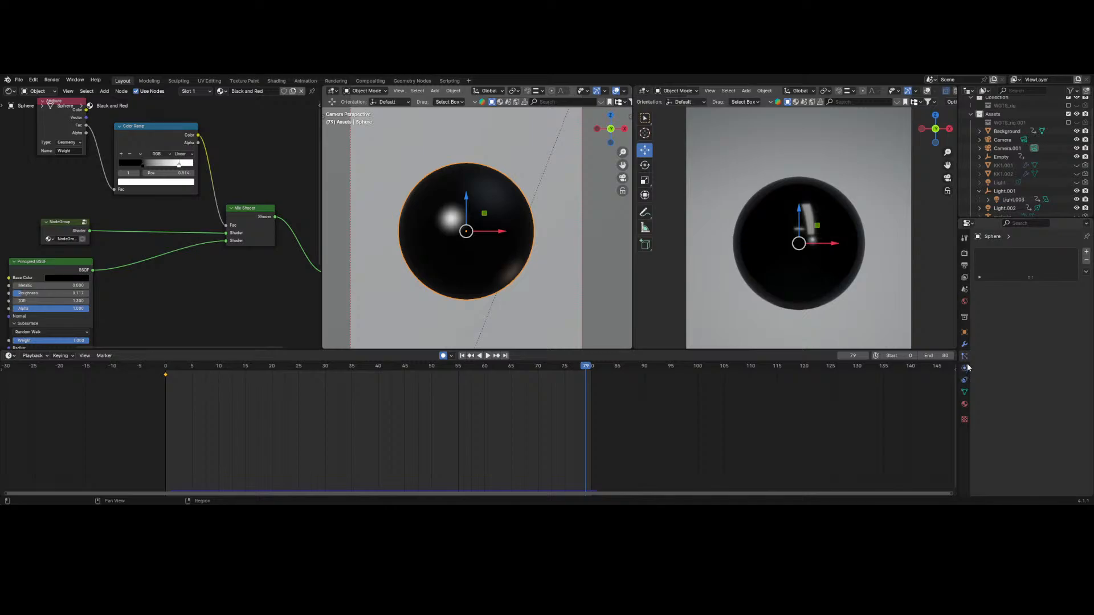
pyautogui.click(965, 369)
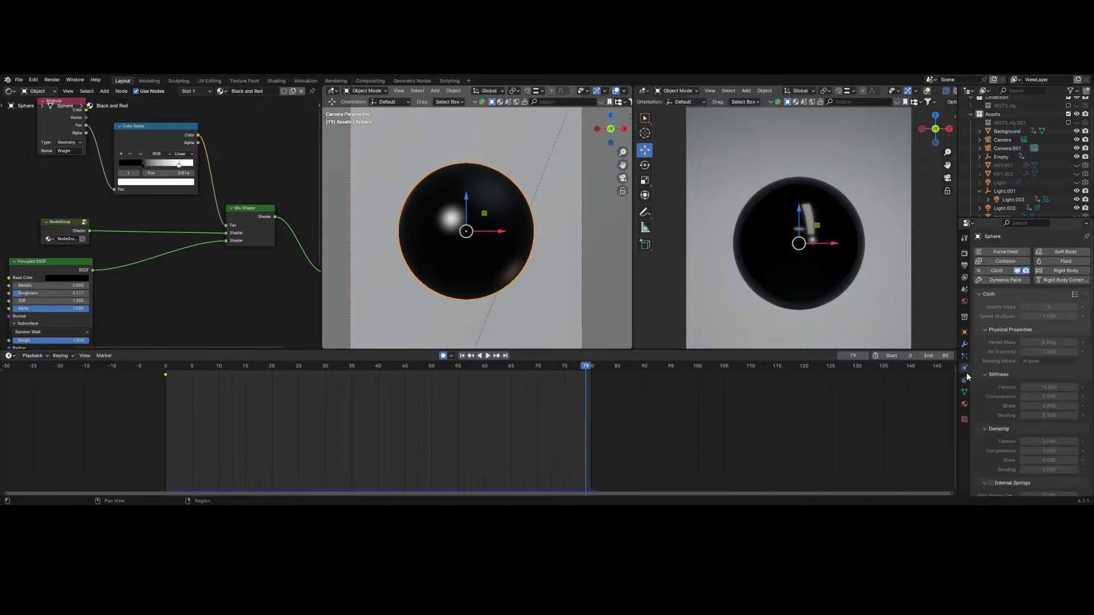
pyautogui.scroll(-12, 986, 353)
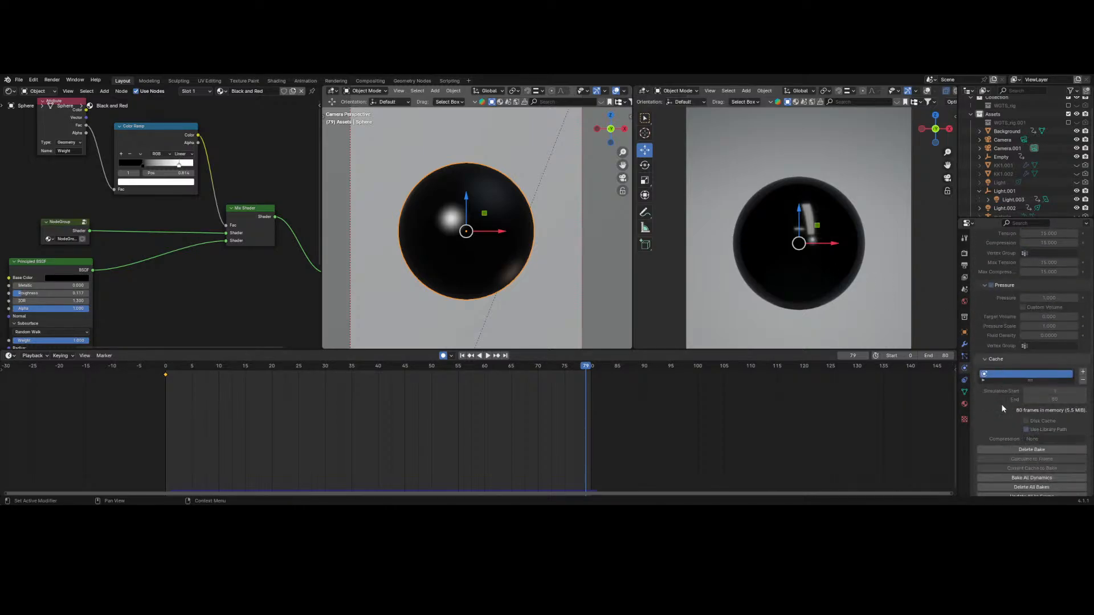
pyautogui.scroll(-4, 1001, 402)
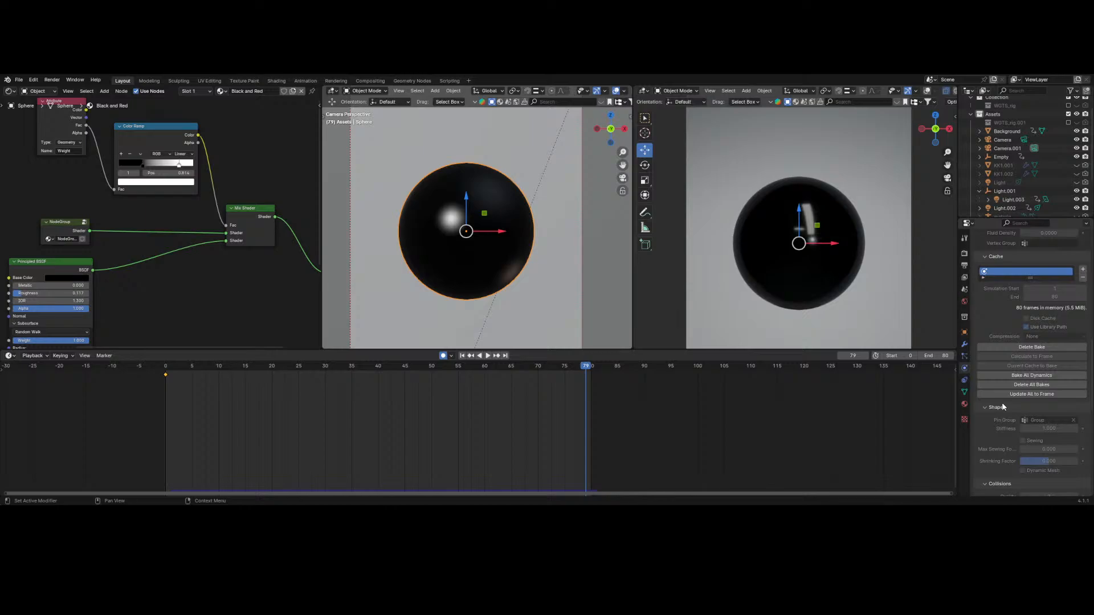
pyautogui.click(1017, 346)
# - Enable Self Collisions for the cloth and expand its Property Weights settings
pyautogui.scroll(-4, 1007, 399)
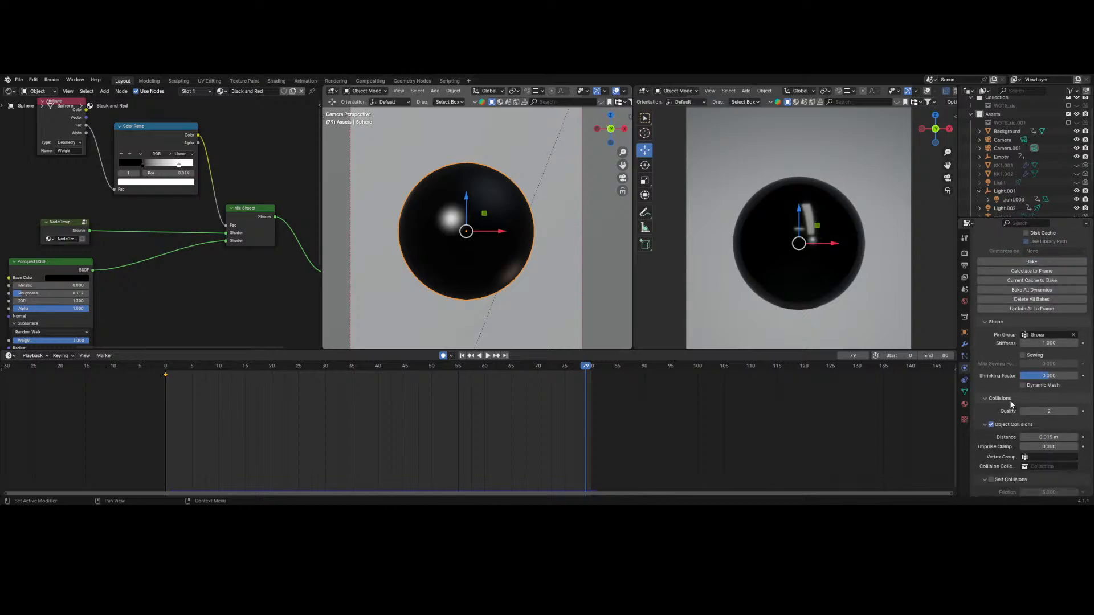
pyautogui.scroll(-4, 1001, 406)
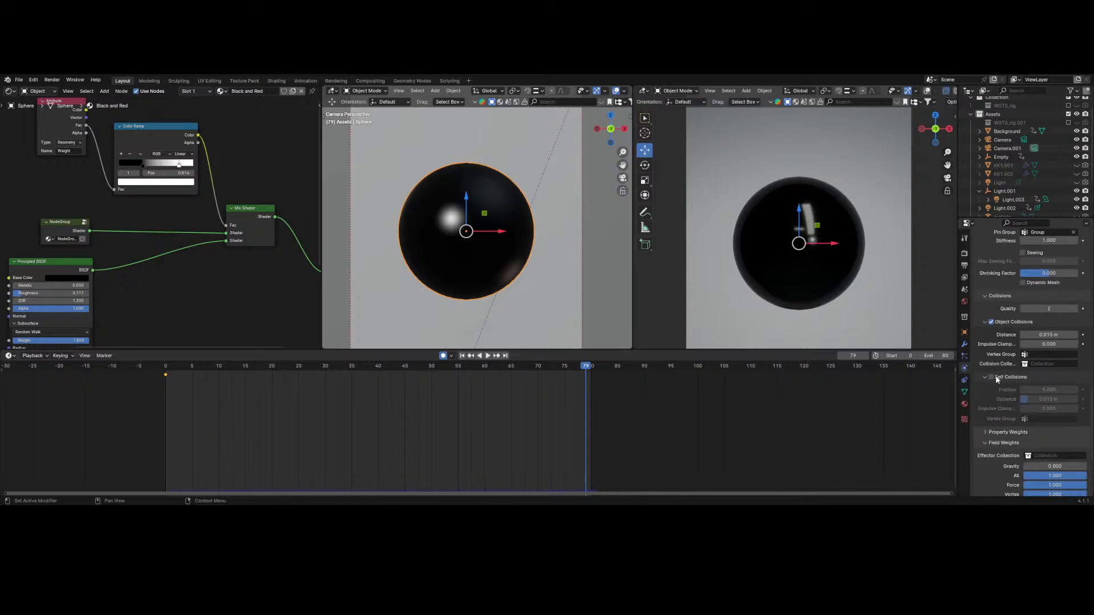
pyautogui.click(985, 377)
pyautogui.click(991, 378)
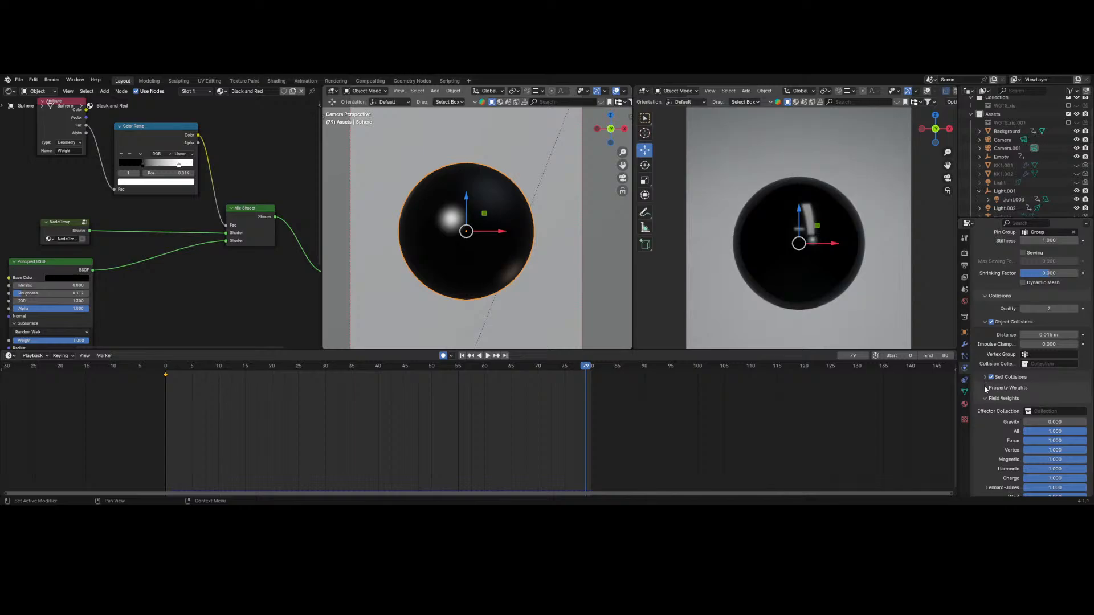
pyautogui.click(986, 387)
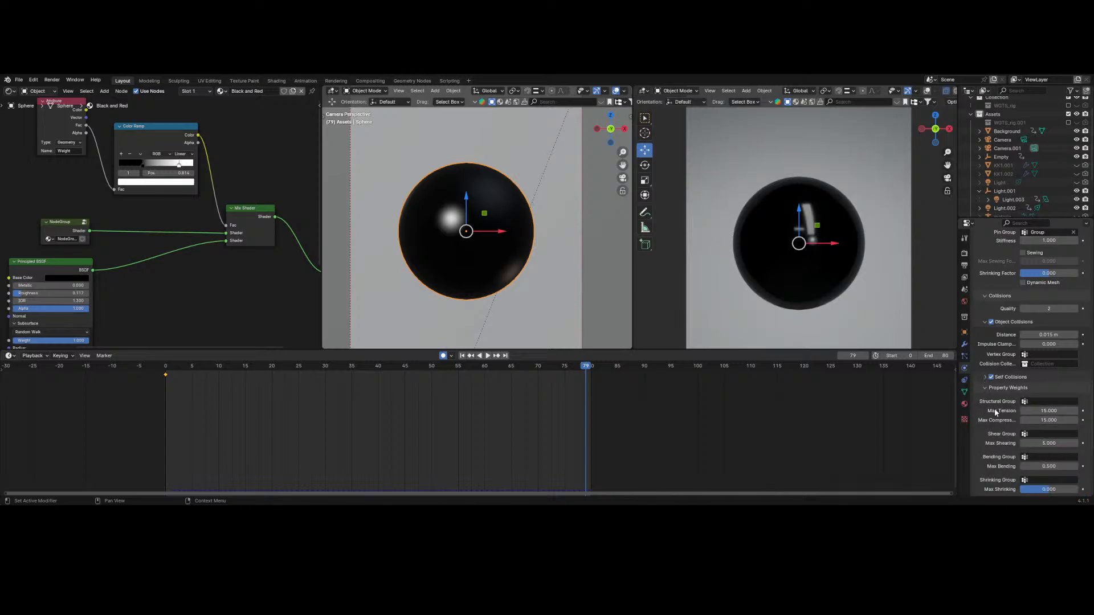
# - Lower the cloth's Pin Group stiffness to 0 and bake the simulation again
pyautogui.scroll(6, 993, 409)
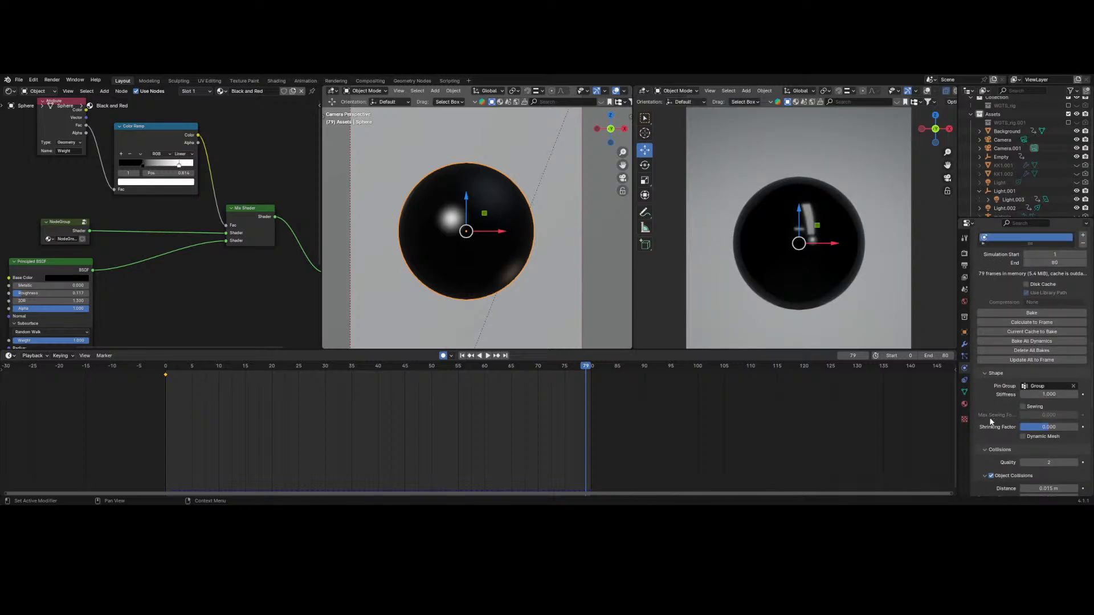
pyautogui.moveTo(1048, 394); pyautogui.dragTo(1026, 394)
pyautogui.scroll(10, 1051, 322)
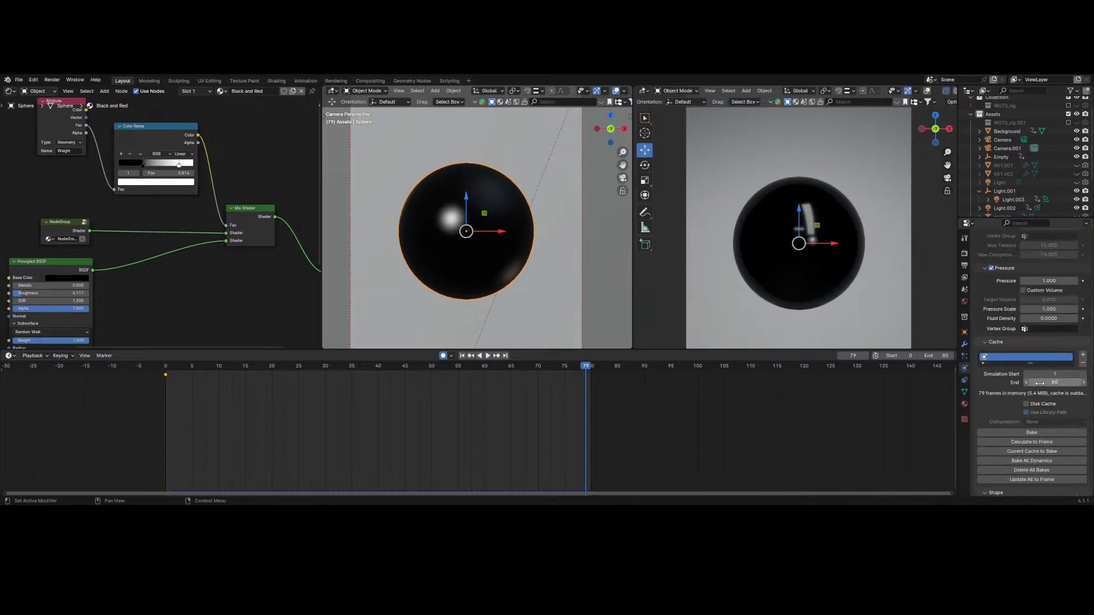
pyautogui.scroll(5, 1048, 320)
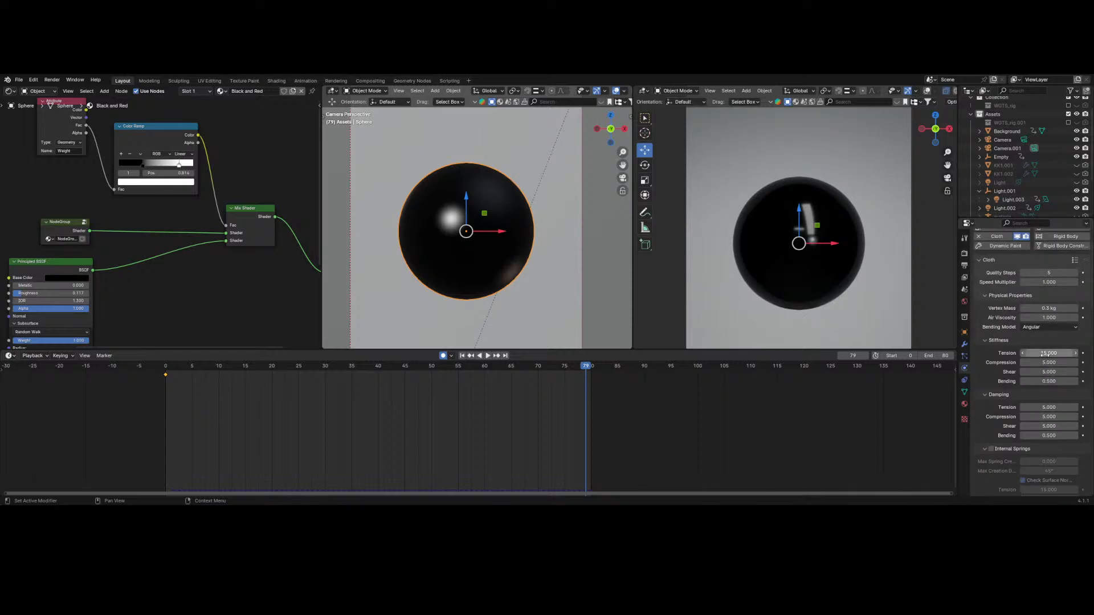
pyautogui.scroll(-10, 1047, 363)
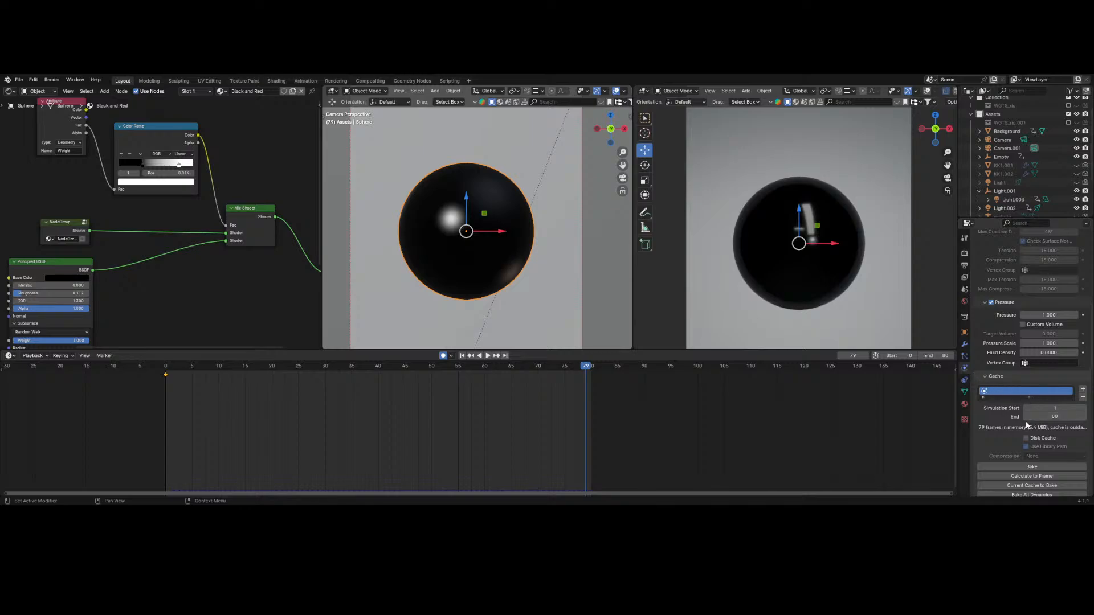
pyautogui.scroll(-4, 1008, 371)
pyautogui.click(1013, 381)
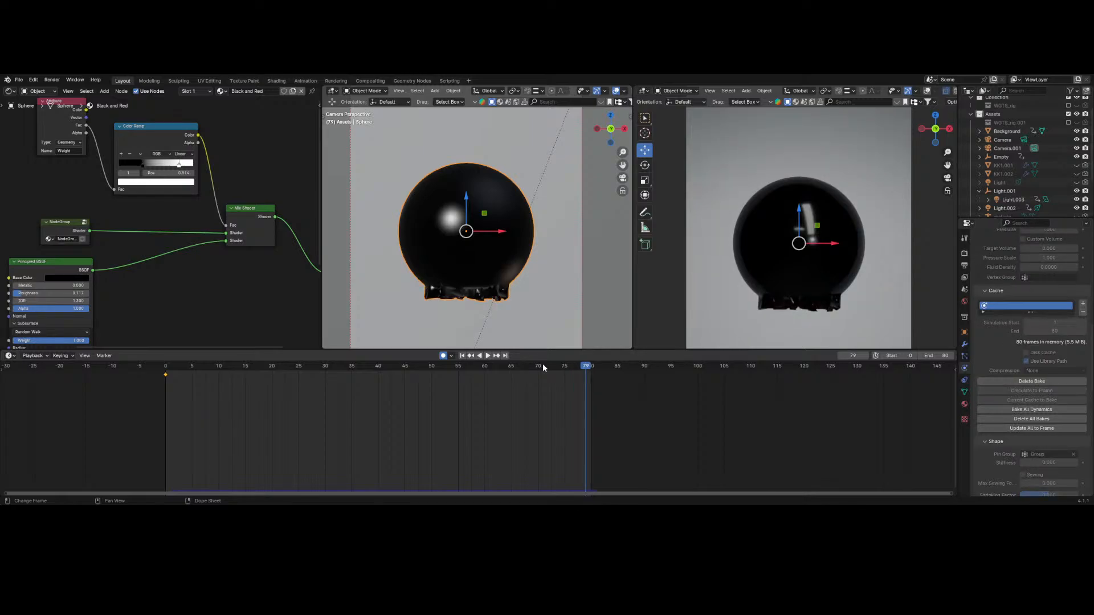
# - Scrub through the newly baked cloth animation to review how the sphere deforms
pyautogui.hotkey('ctrl', 'shift', 'space')
pyautogui.moveTo(387, 378); pyautogui.dragTo(227, 382)
pyautogui.moveTo(156, 381); pyautogui.dragTo(424, 375)
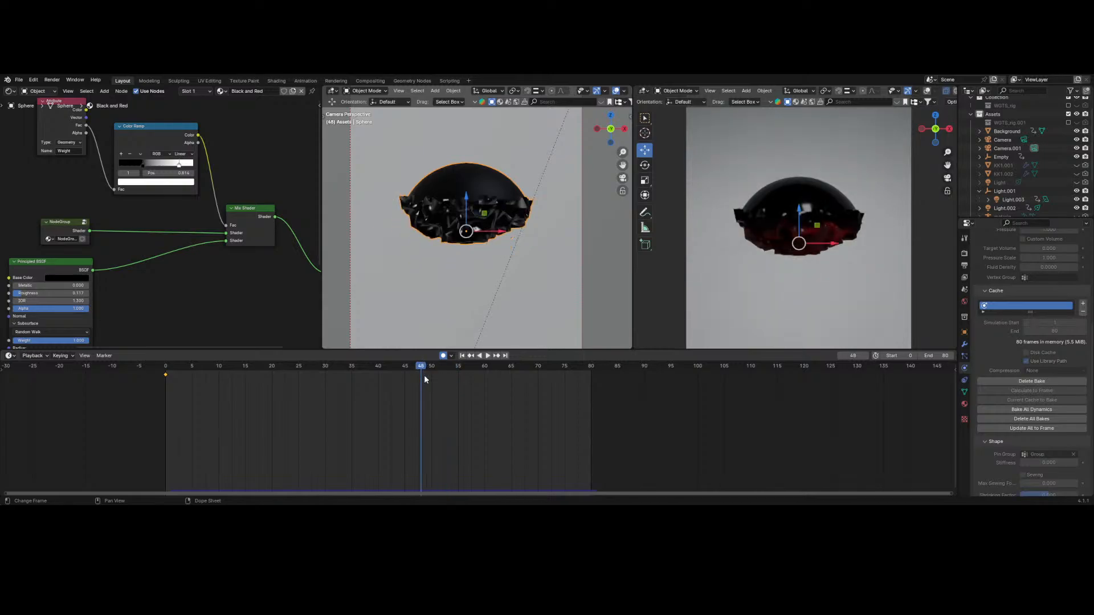
# - Move the Subdivision modifier below Cloth at the end of the sphere's stack and play back the animation
pyautogui.click(964, 344)
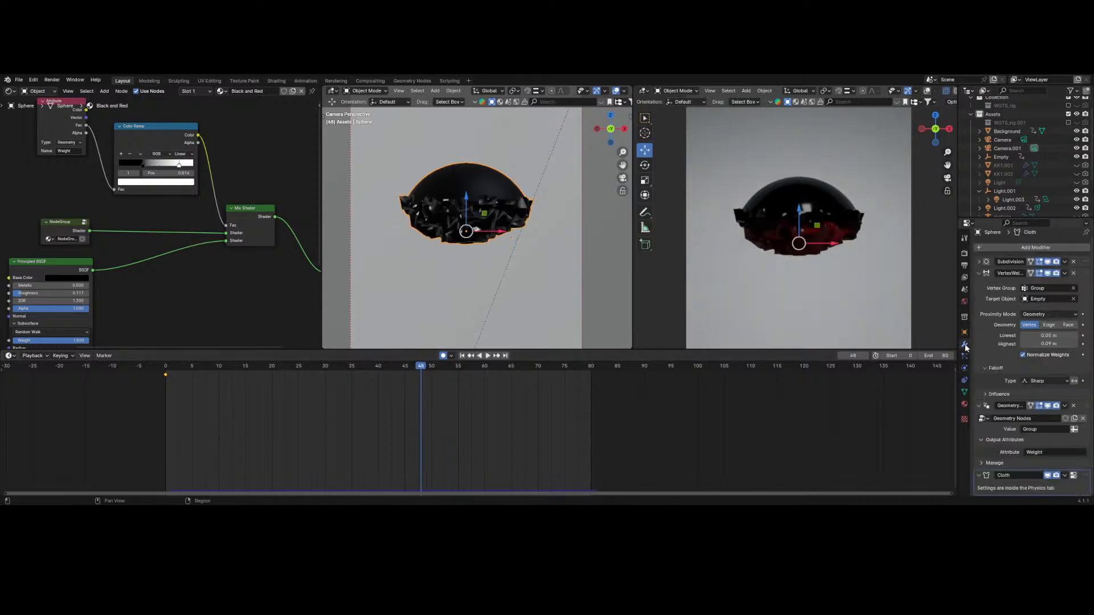
pyautogui.click(1072, 262)
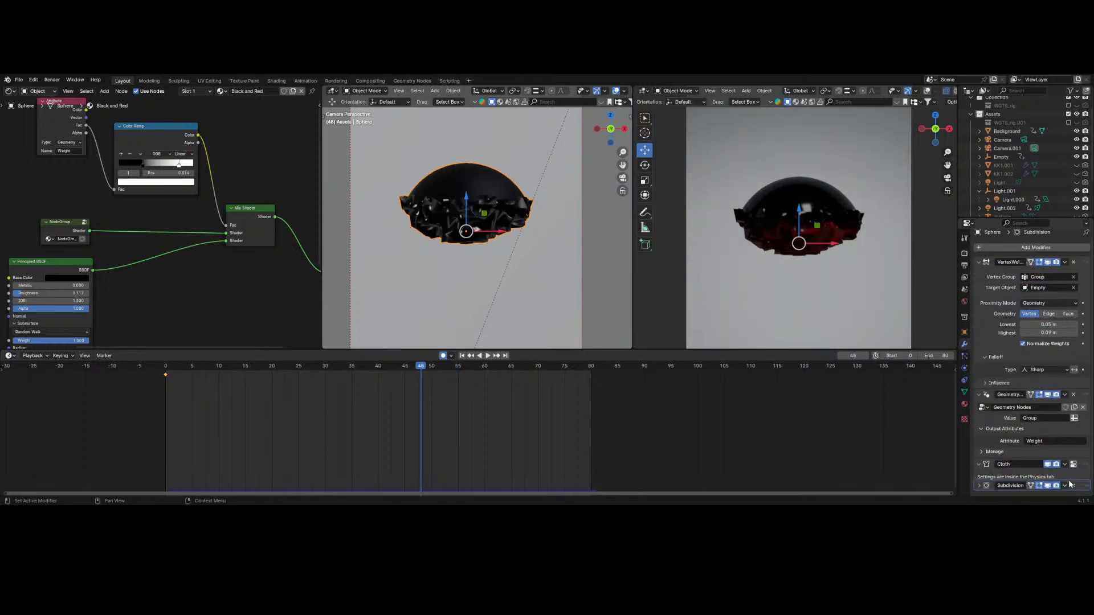
pyautogui.moveTo(428, 369); pyautogui.dragTo(383, 416)
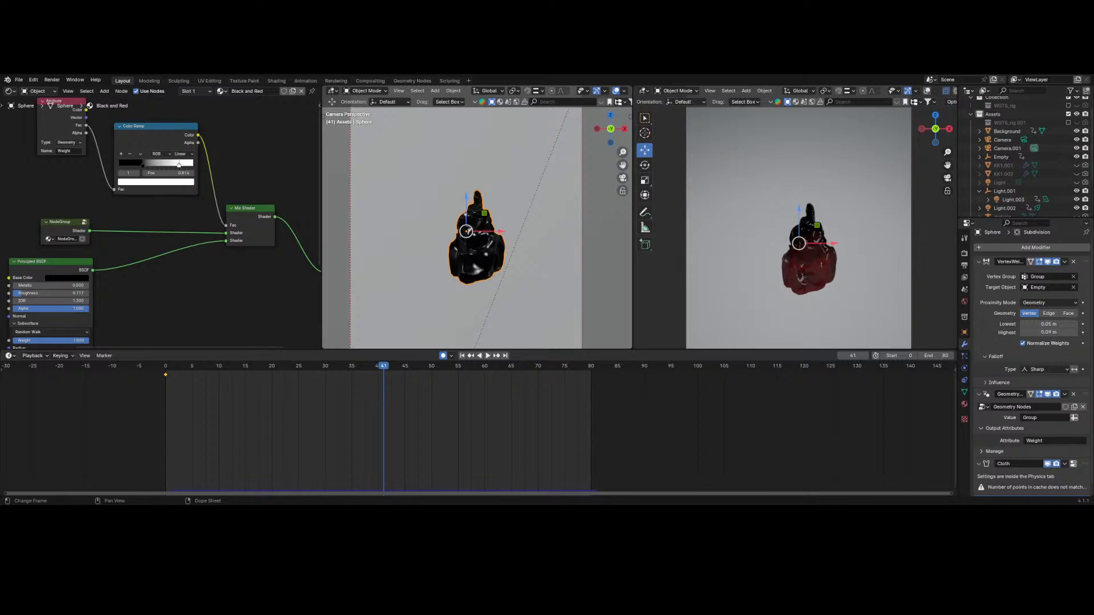
pyautogui.press('space')
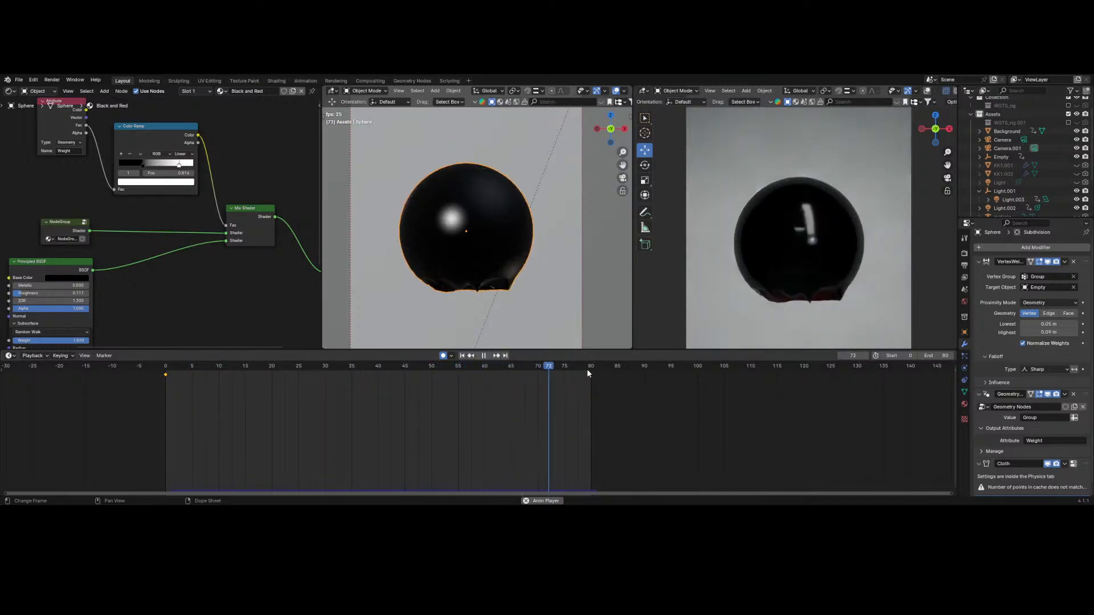
pyautogui.press('space')
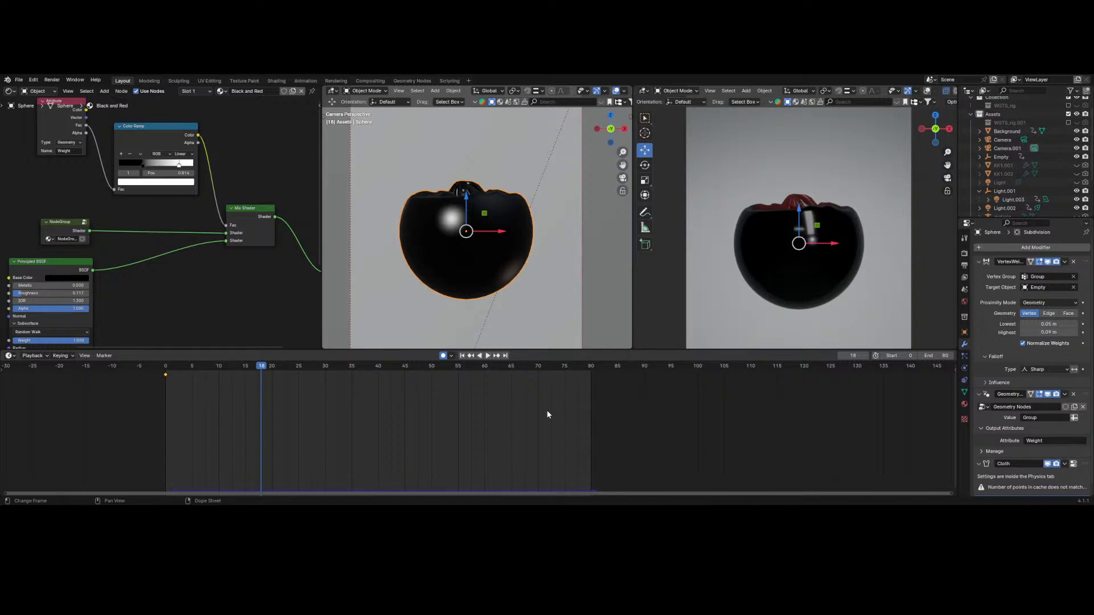
pyautogui.press('space')
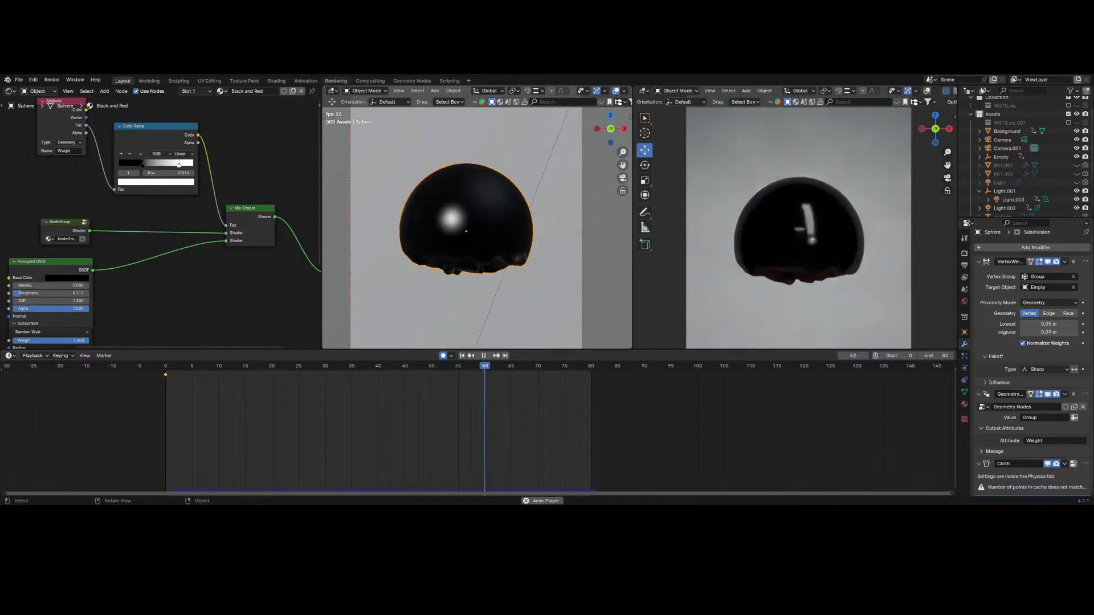
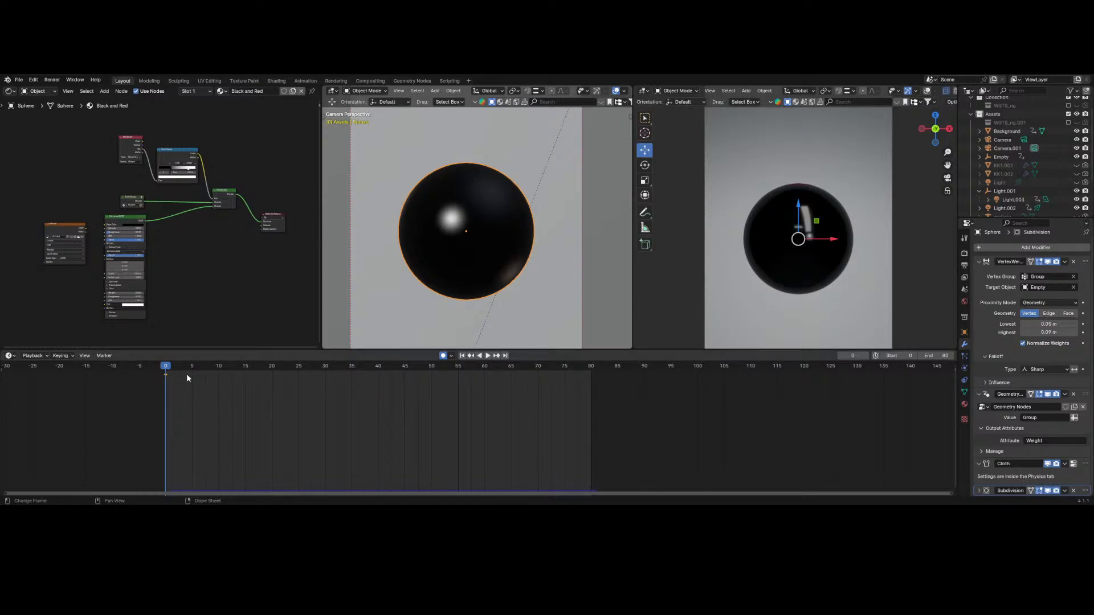
# - Move the Subdivision modifier directly above Cloth in the sphere's stack and return the playhead to frame 0
pyautogui.moveTo(177, 374); pyautogui.dragTo(556, 444)
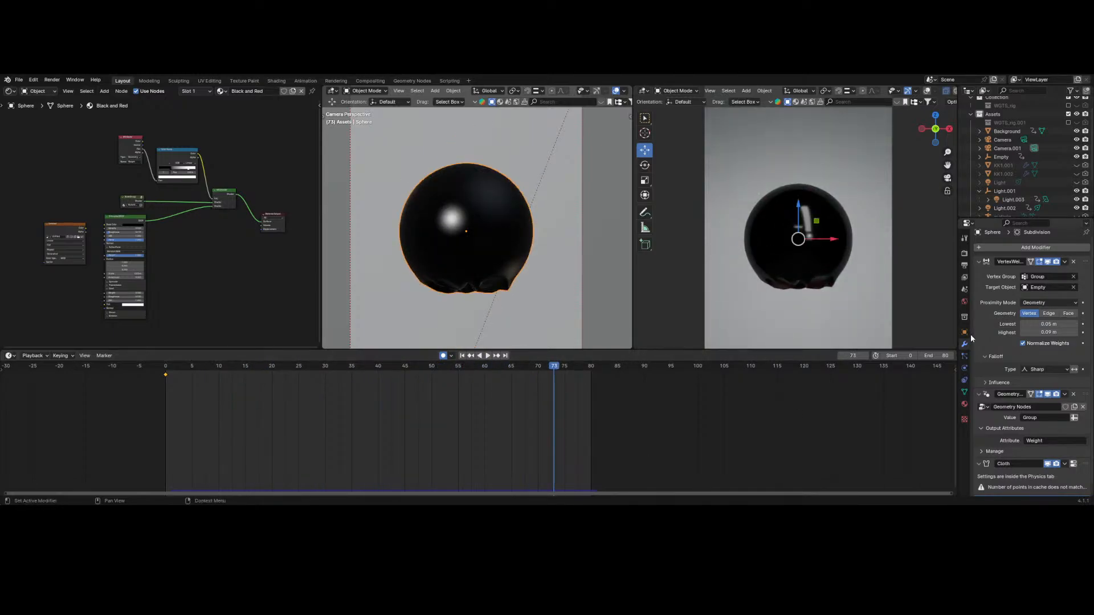
pyautogui.click(979, 394)
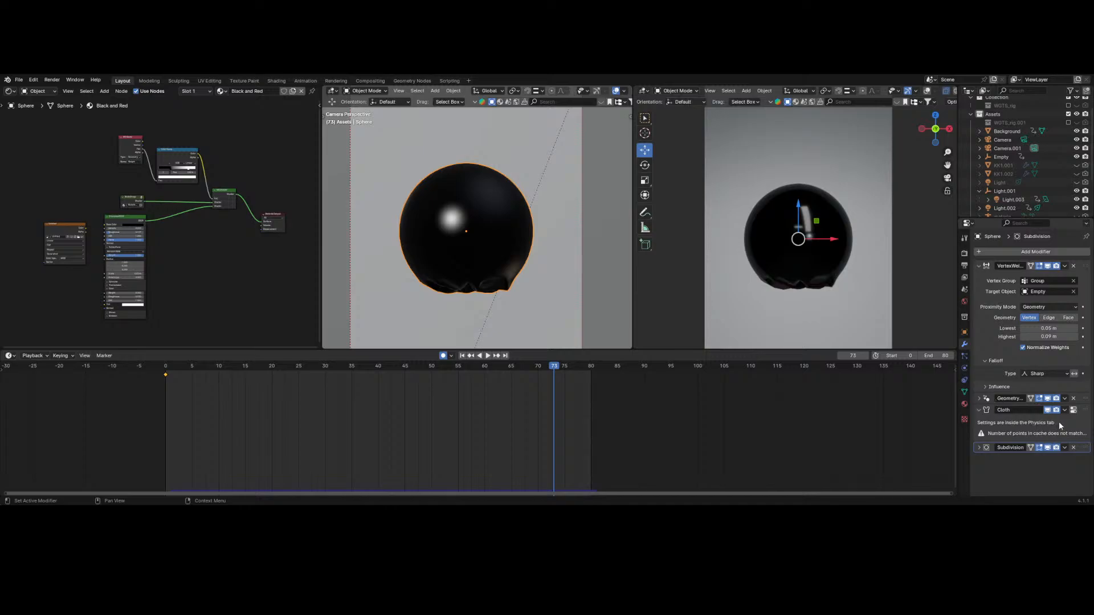
pyautogui.moveTo(1087, 449); pyautogui.dragTo(1077, 405)
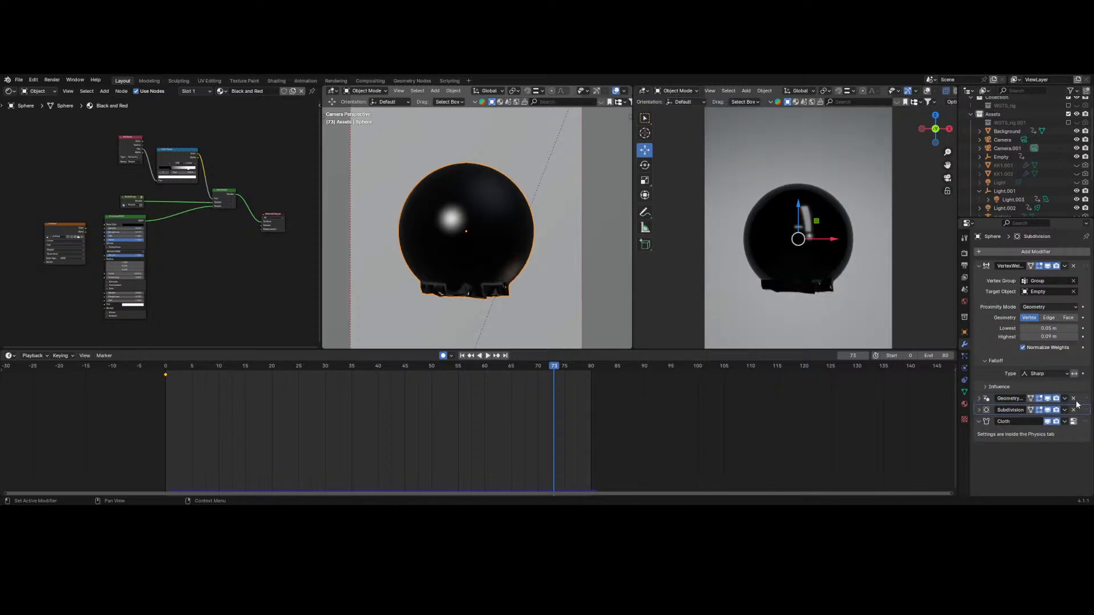
pyautogui.moveTo(383, 367); pyautogui.dragTo(166, 380)
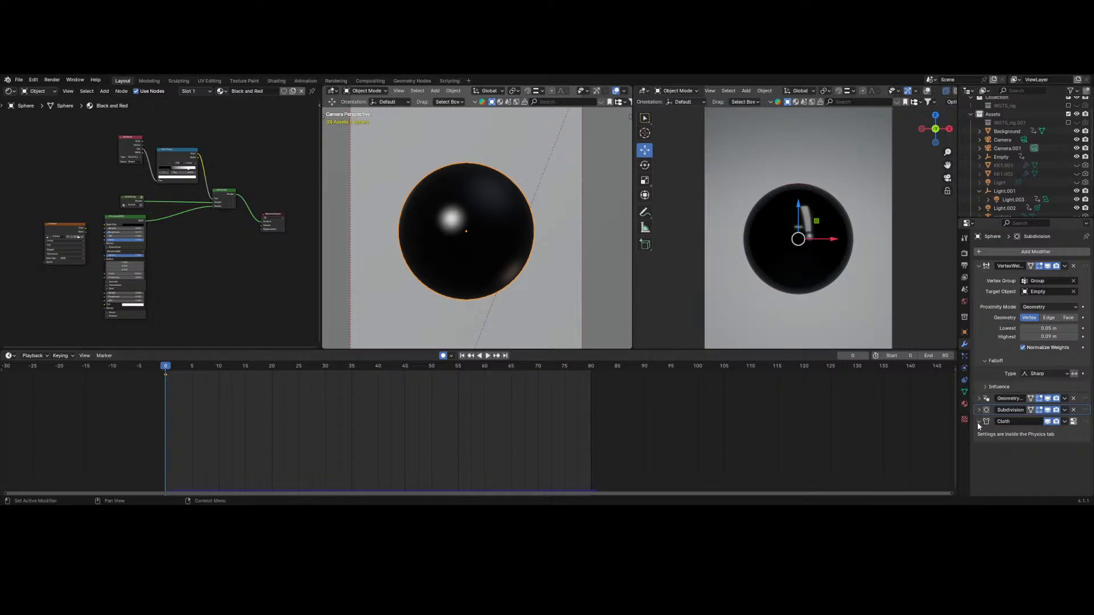
# - Turn off the Cloth modifier's viewport display on the sphere
pyautogui.click(963, 368)
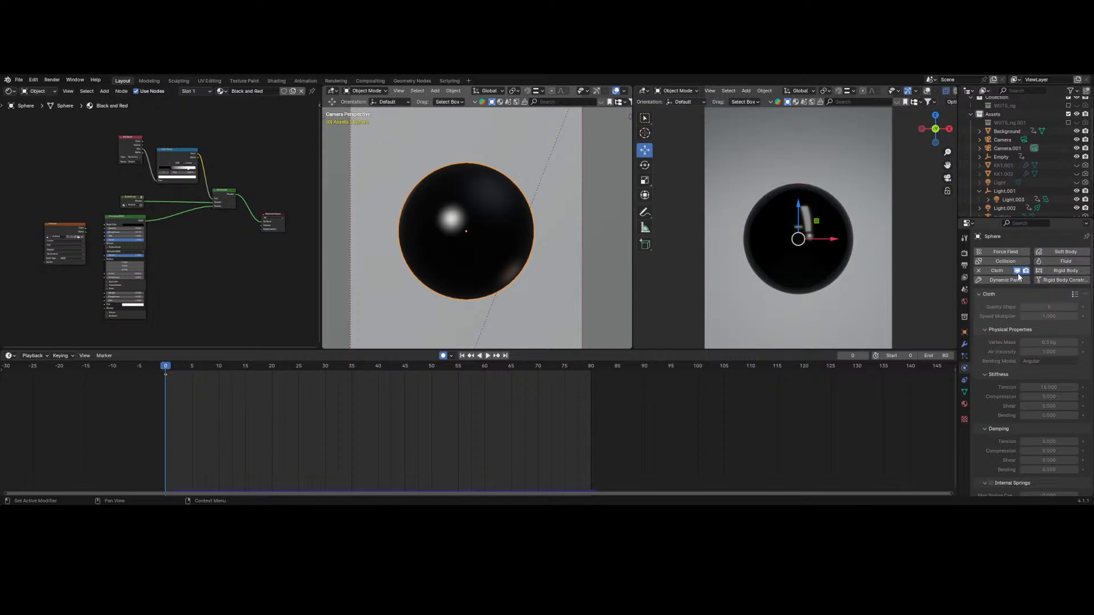
pyautogui.click(963, 354)
pyautogui.click(964, 346)
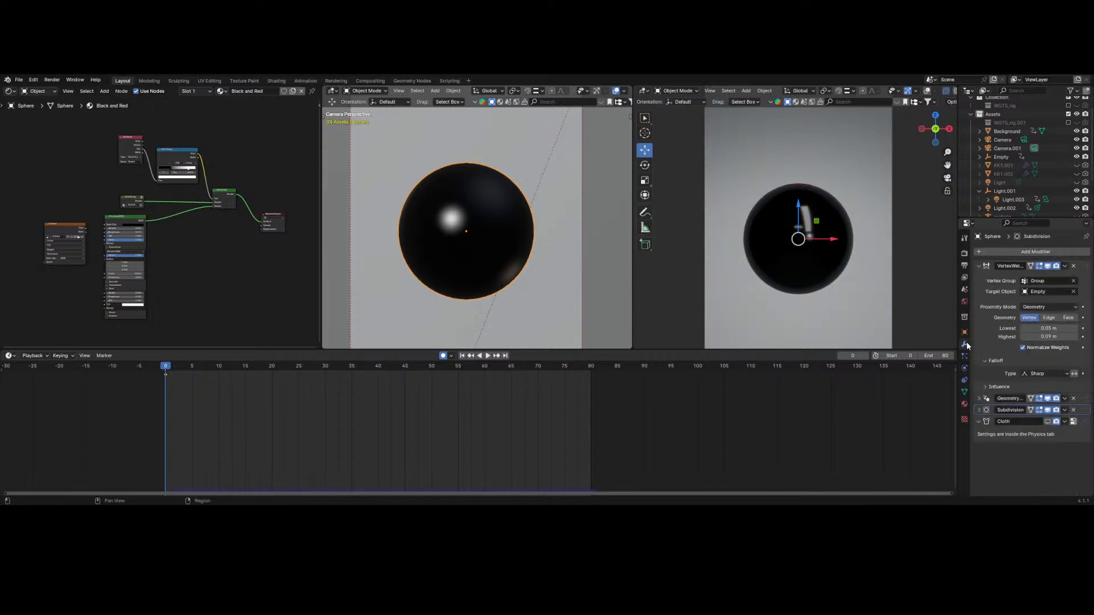
pyautogui.click(964, 356)
pyautogui.click(964, 346)
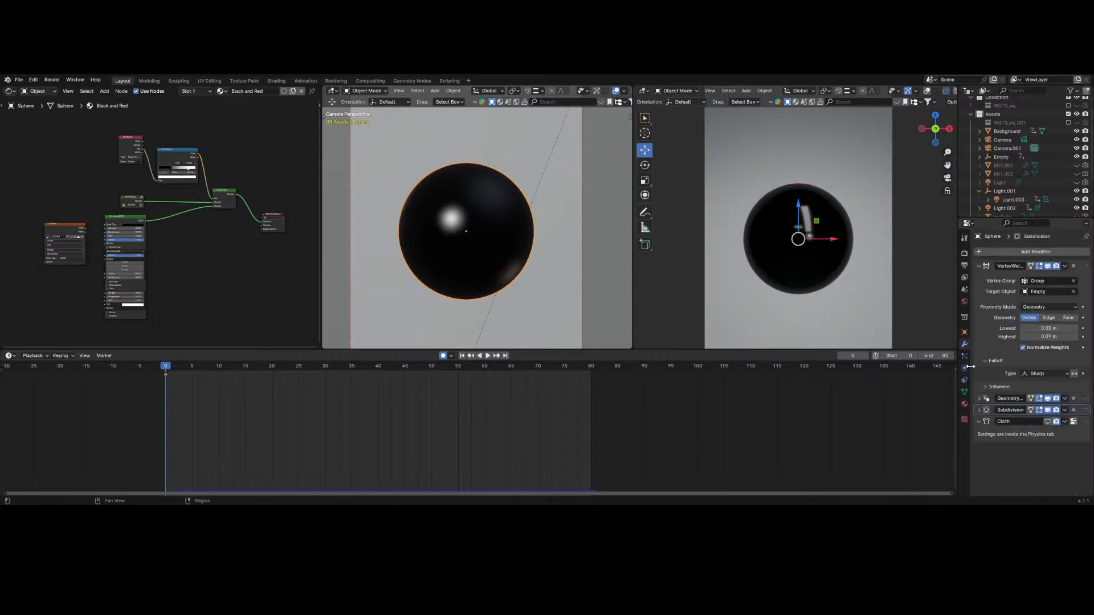
# - Apply the sphere's Subdivision modifier
pyautogui.click(978, 410)
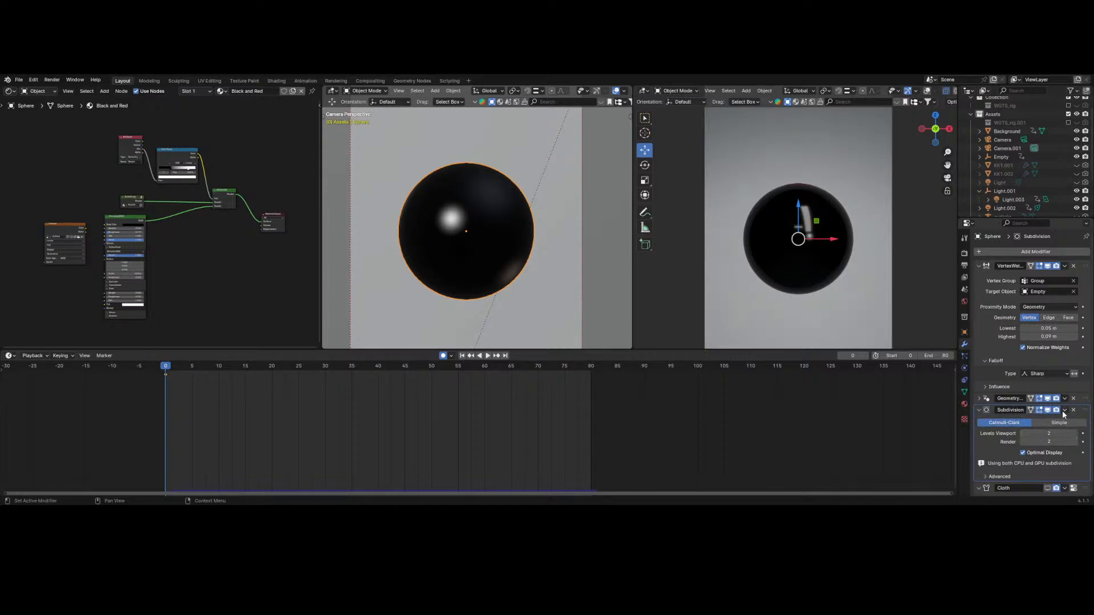
pyautogui.click(1064, 410)
pyautogui.click(1051, 419)
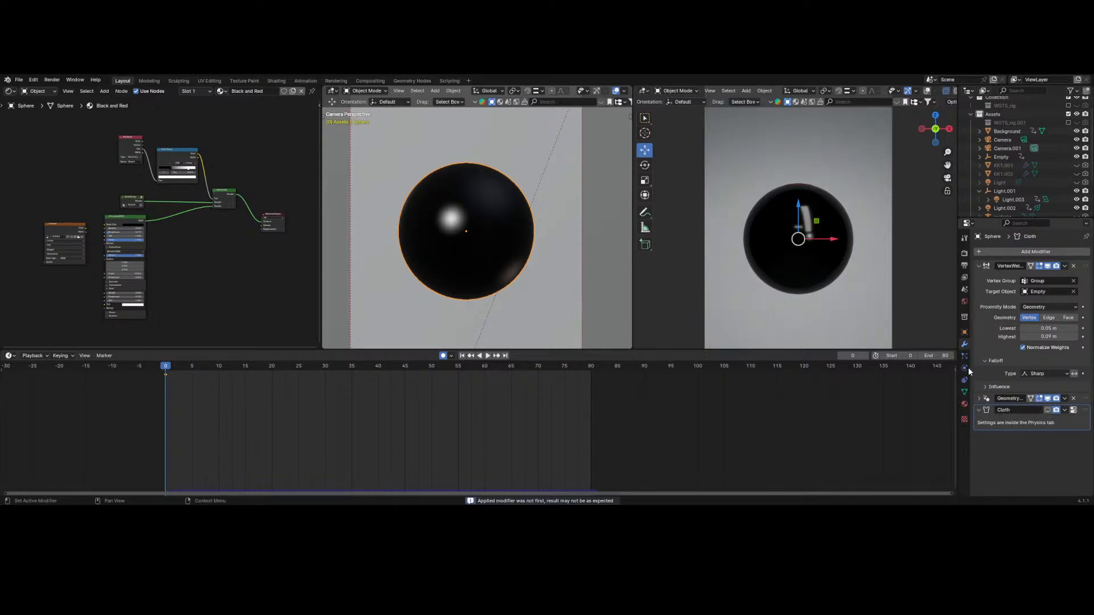
# - Turn the Cloth modifier's viewport display back on and play the animation from frame 0
pyautogui.click(1047, 411)
pyautogui.moveTo(193, 367); pyautogui.dragTo(421, 434)
pyautogui.hotkey('shift', 'Left')
pyautogui.press('space')
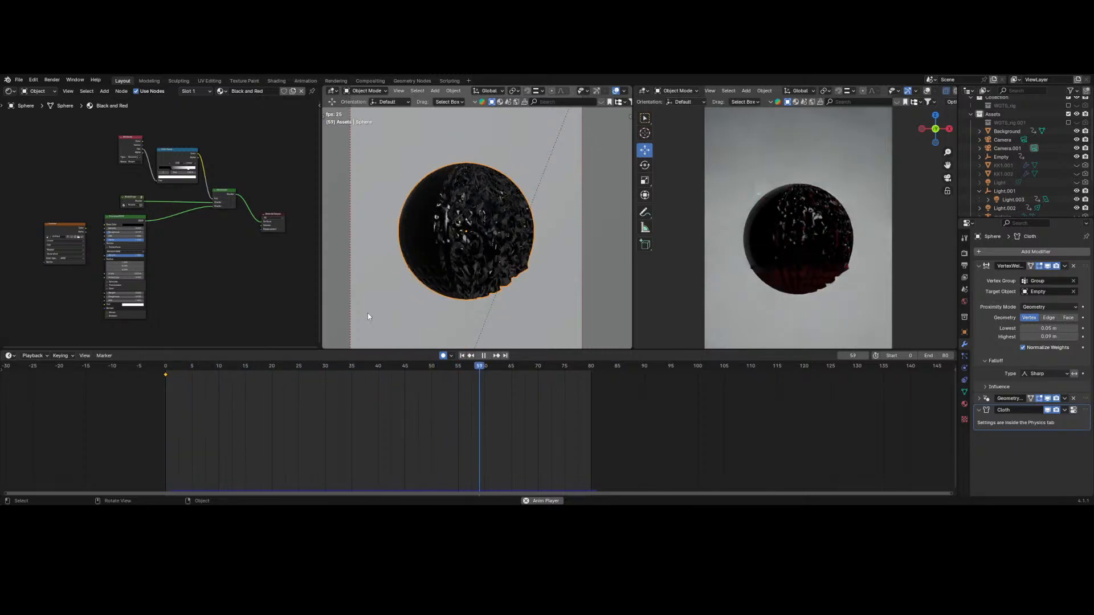
pyautogui.click(198, 365)
pyautogui.moveTo(198, 366); pyautogui.dragTo(165, 372)
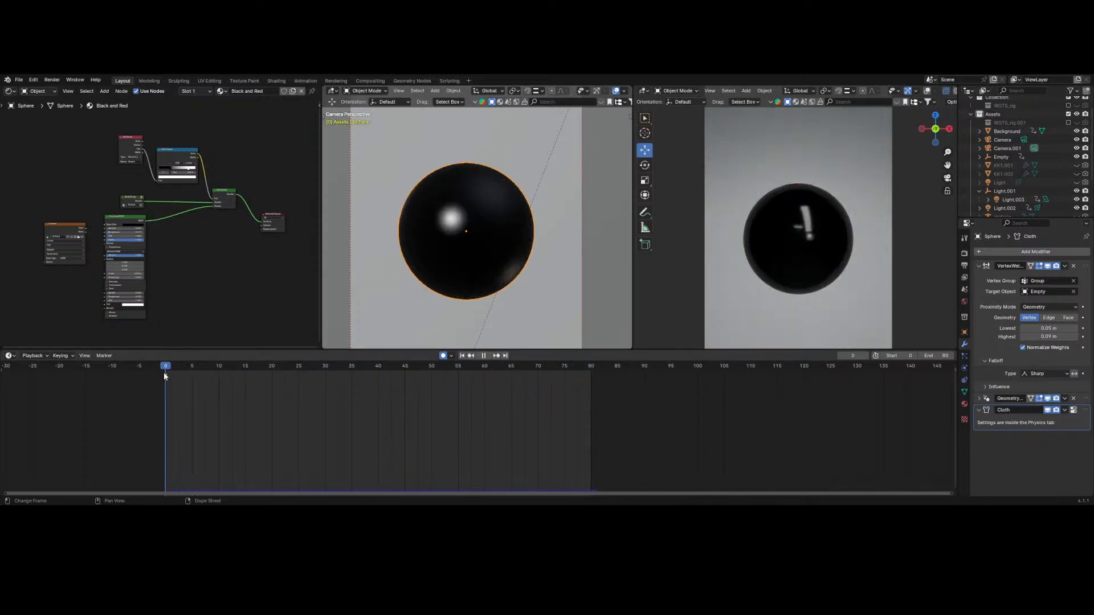
pyautogui.press('space')
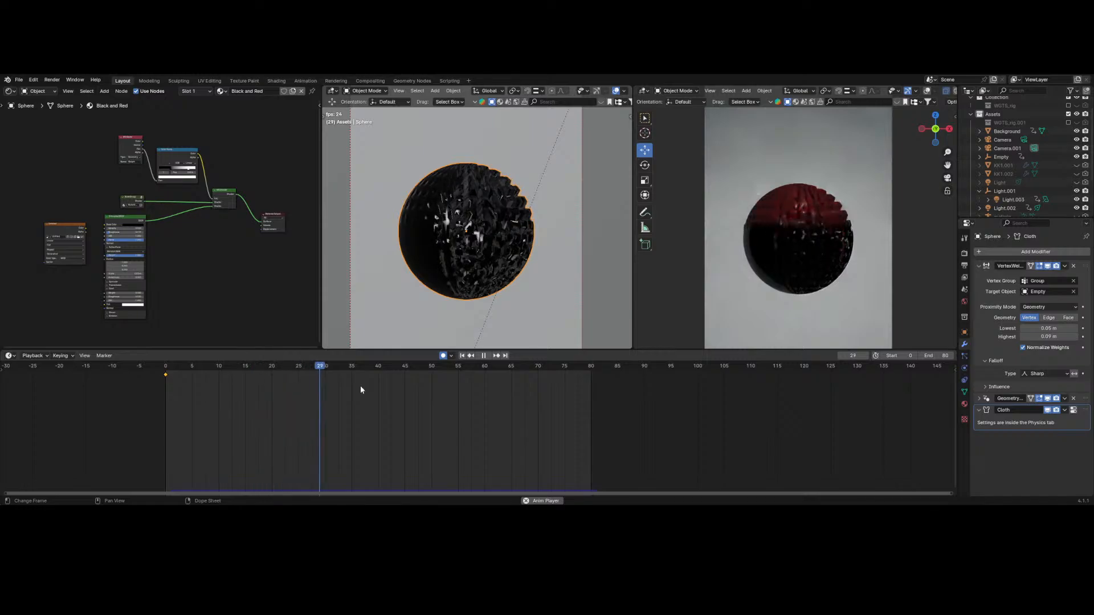
pyautogui.press('space')
# - Add a Subdivision Surface modifier below Cloth in the sphere's stack and play the animation to check the surface
pyautogui.click(1028, 251)
pyautogui.moveTo(1027, 250)
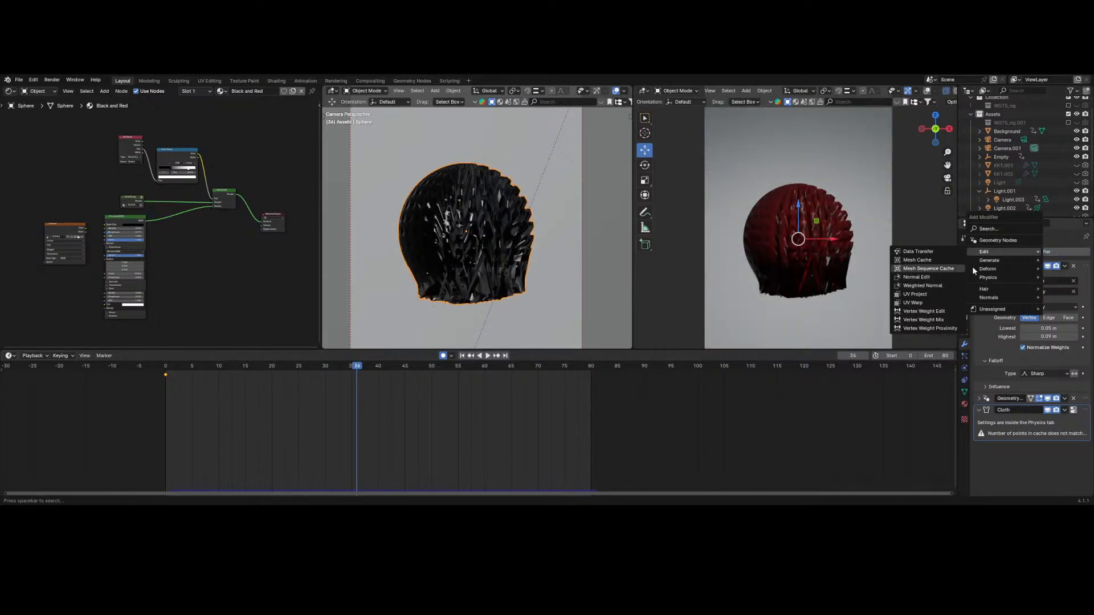
pyautogui.moveTo(987, 273)
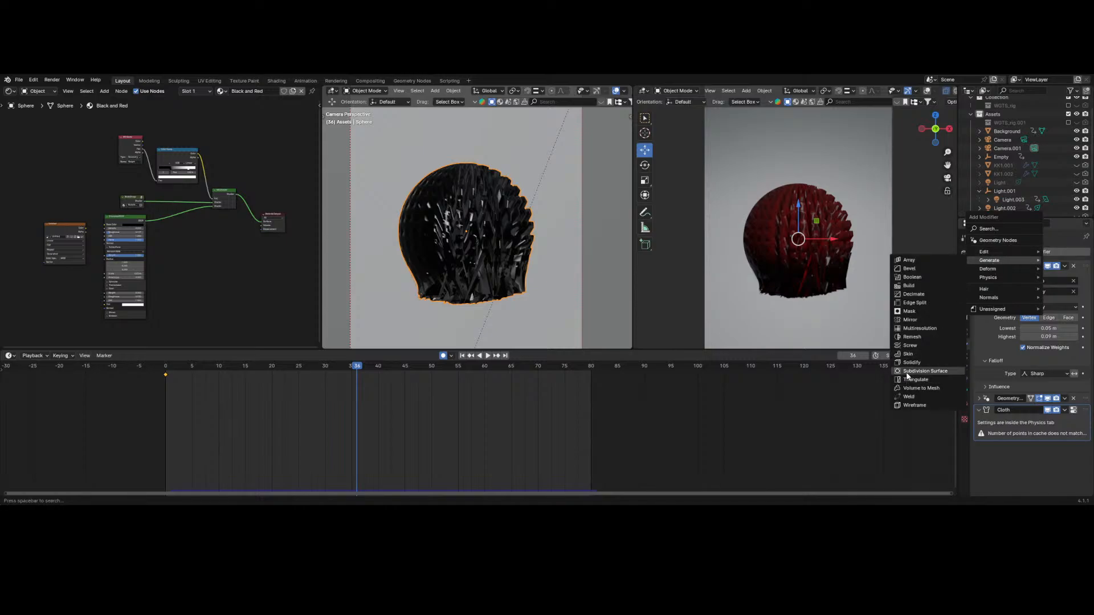
pyautogui.click(907, 371)
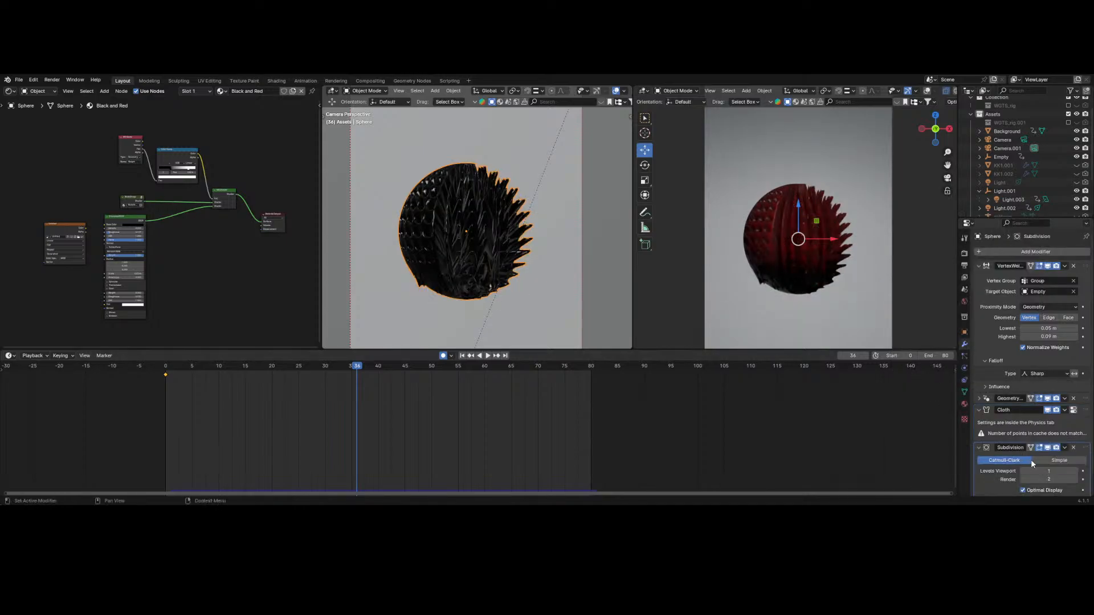
pyautogui.press('space')
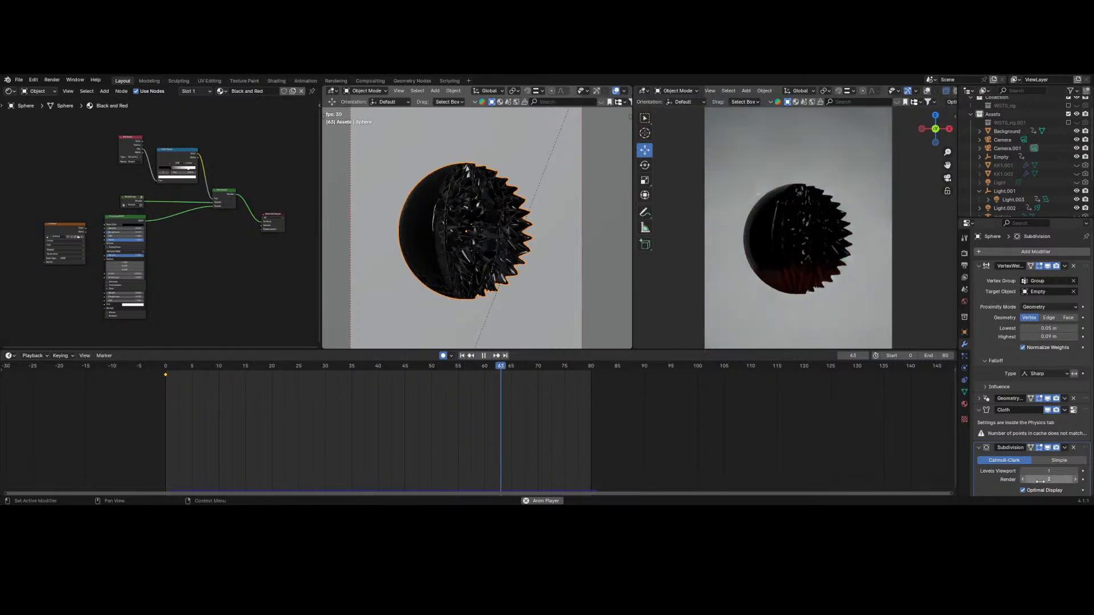
pyautogui.press('space')
# - Try a viewport level of 2 on the Subdivision modifier during playback, and return the level to 1
pyautogui.click(1076, 471)
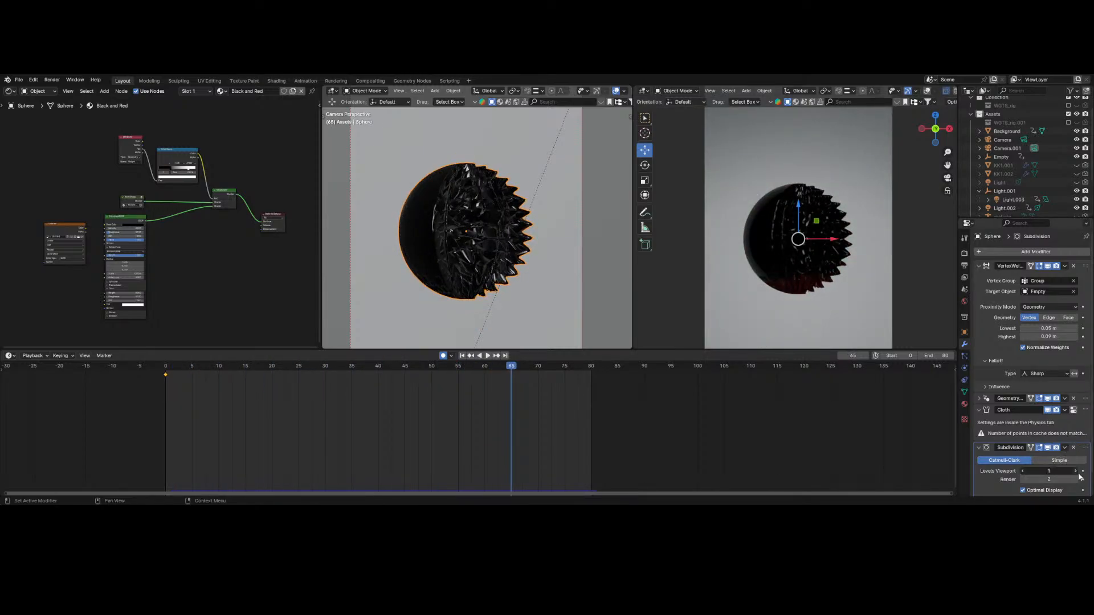
pyautogui.press('space')
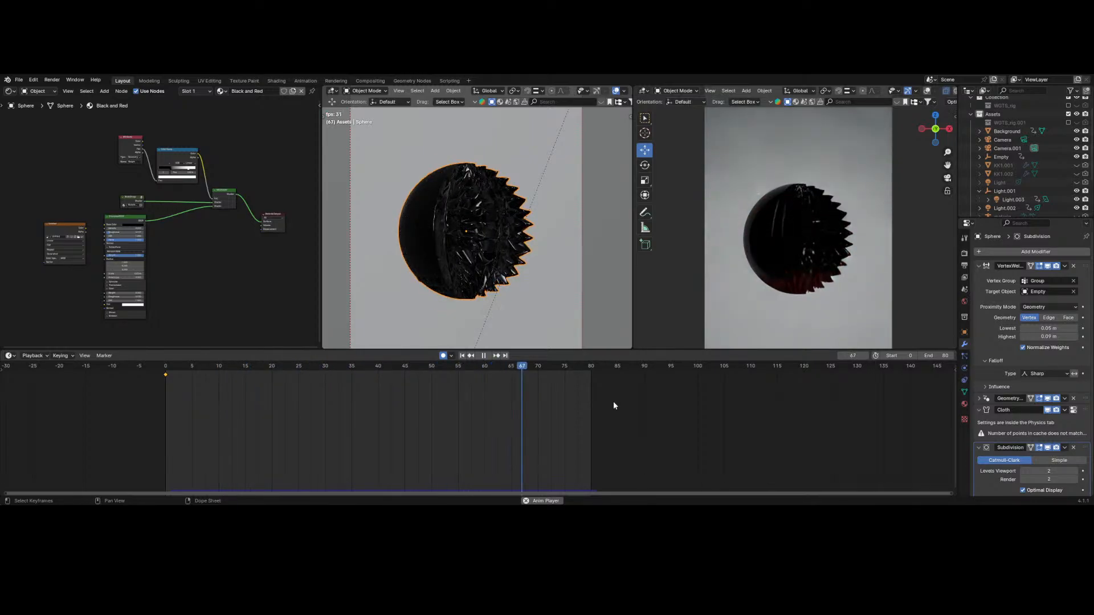
pyautogui.press('space')
pyautogui.click(1024, 472)
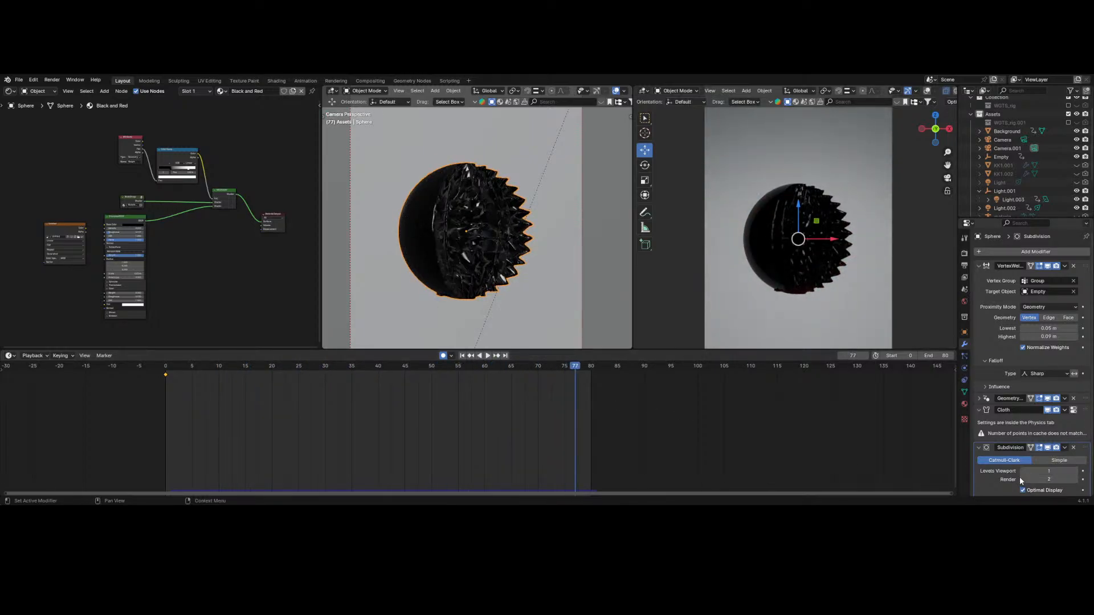
# - Set the Subdivision modifier's render level to 1, scrub the animation to frame 47 and collapse the modifier's settings
pyautogui.click(1022, 480)
pyautogui.moveTo(428, 394); pyautogui.dragTo(418, 452)
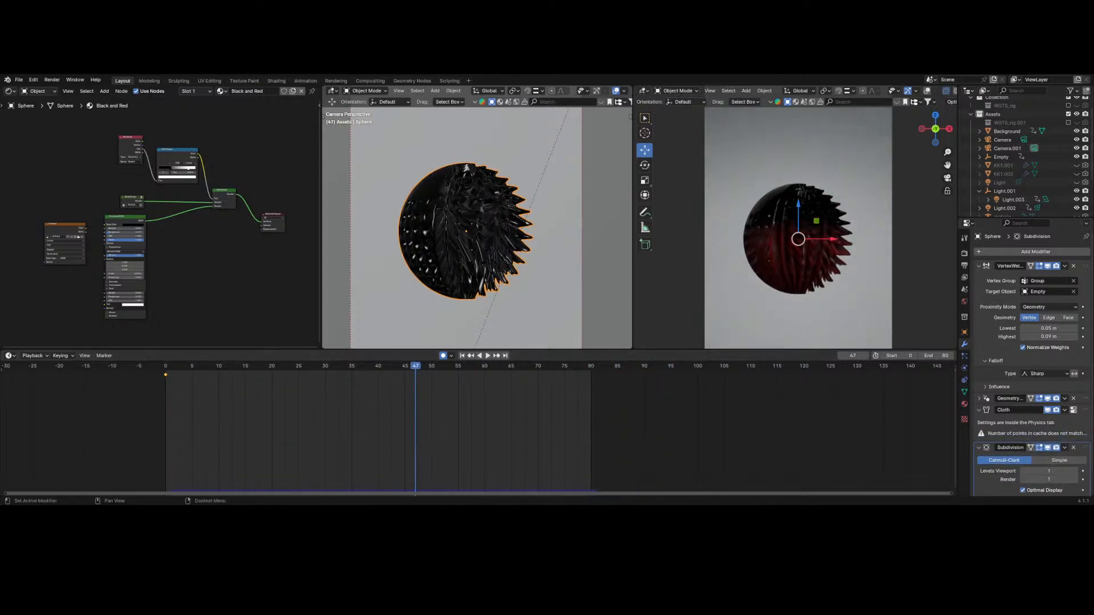
pyautogui.click(964, 357)
pyautogui.click(965, 368)
pyautogui.click(964, 344)
pyautogui.click(979, 425)
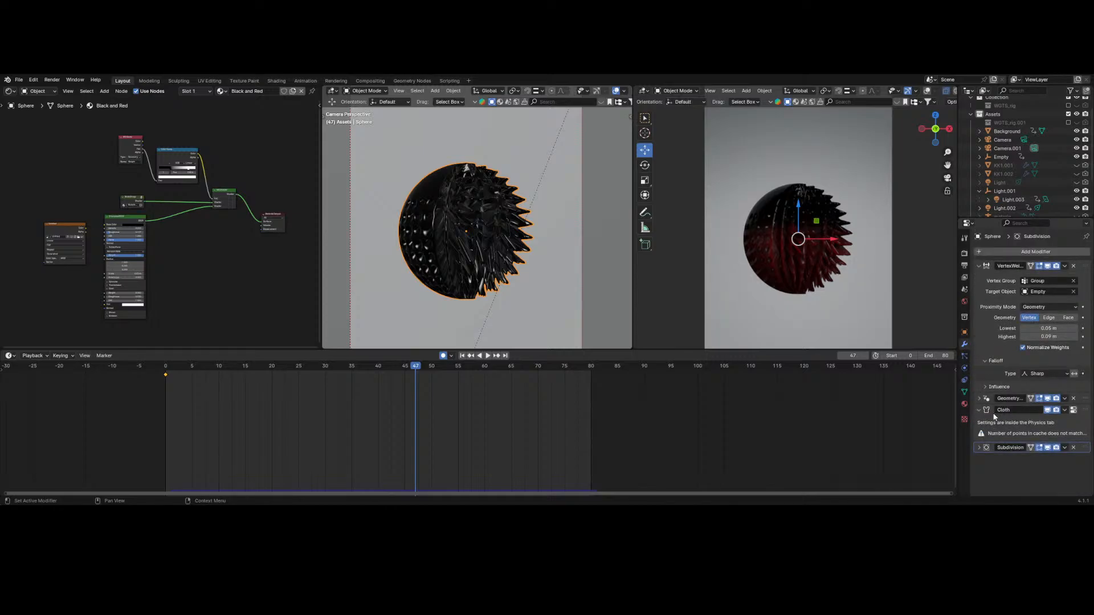
# - Return the playhead to frame 0, duplicate the sphere in place and hide the original, keeping the copy selected
pyautogui.moveTo(289, 370); pyautogui.dragTo(607, 406)
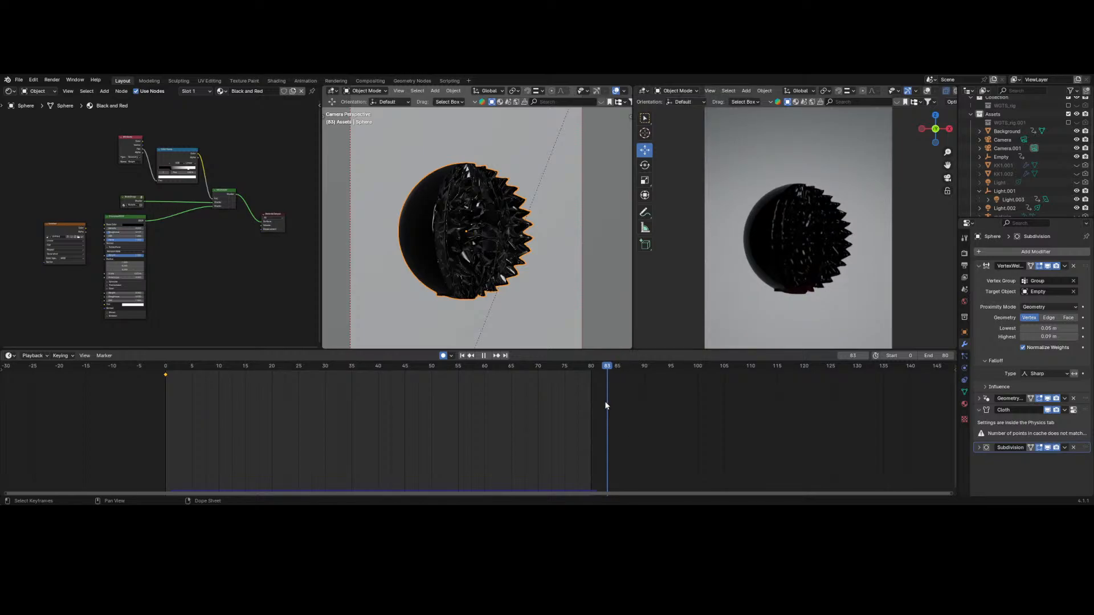
pyautogui.moveTo(606, 405); pyautogui.dragTo(166, 396)
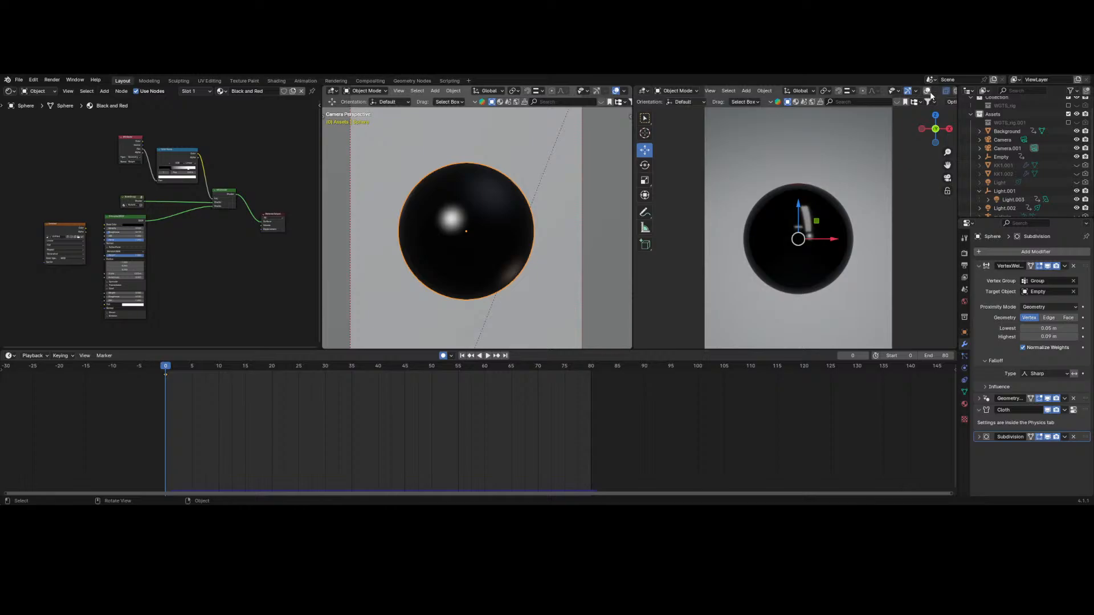
pyautogui.scroll(-3, 1019, 165)
pyautogui.click(1072, 191)
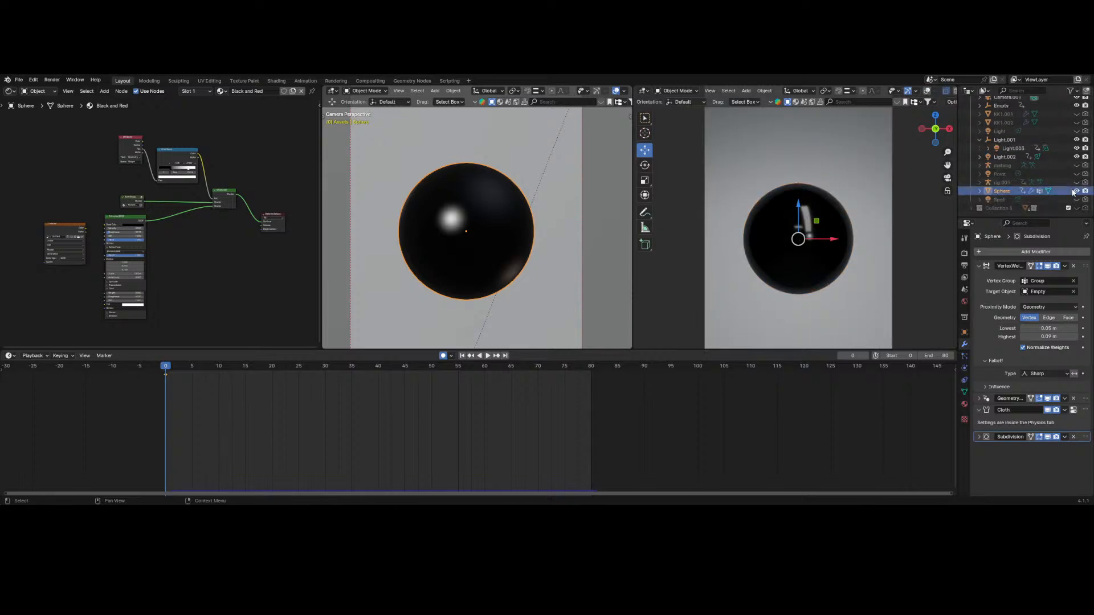
pyautogui.hotkey('shift', 'd')
pyautogui.rightClick(800, 239)
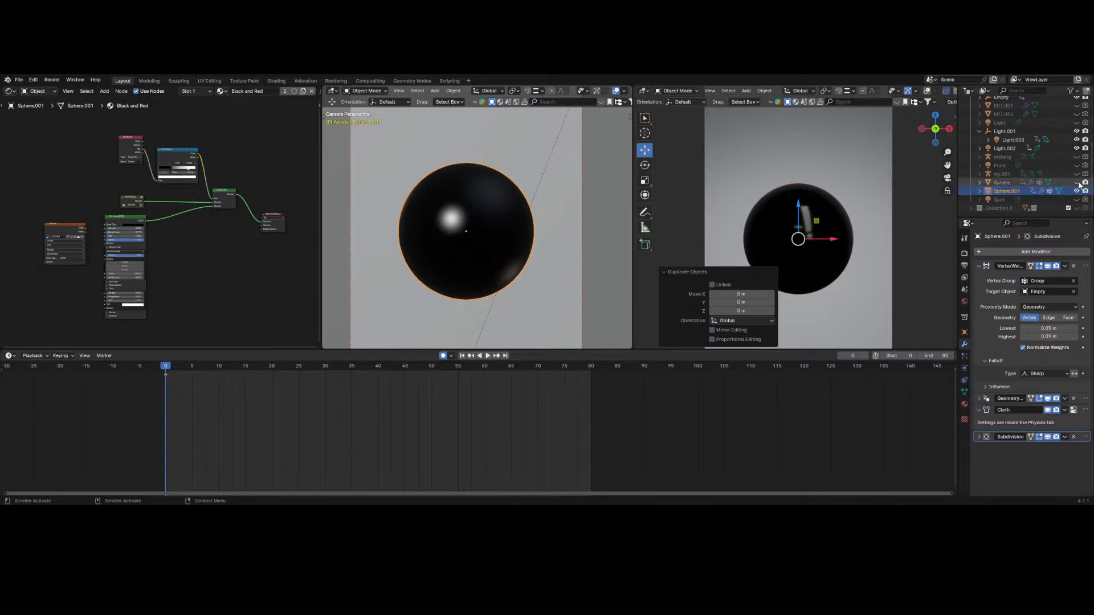
pyautogui.click(999, 192)
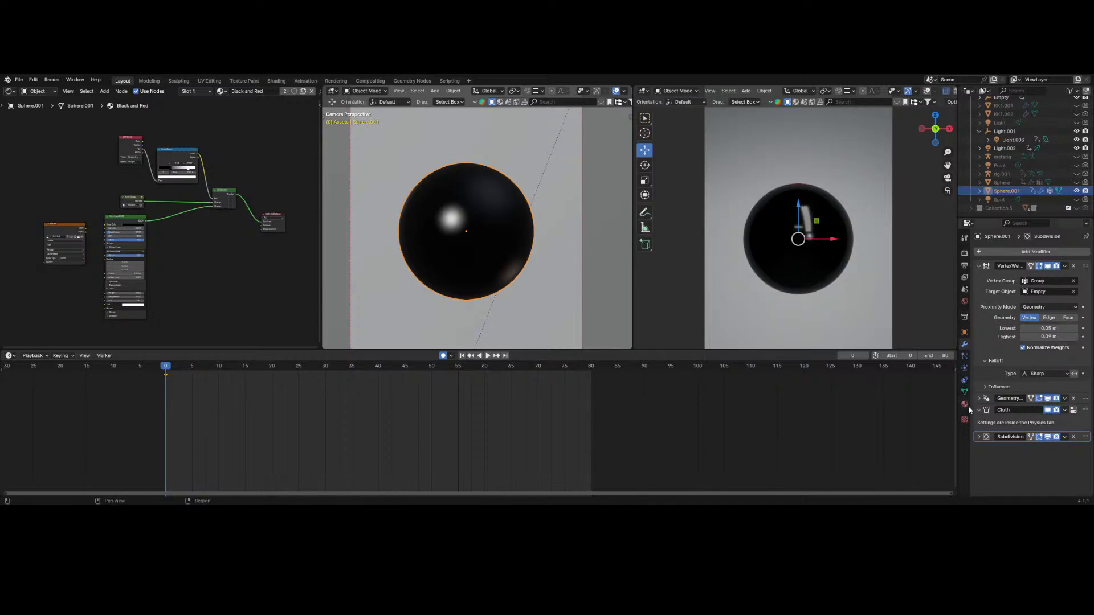
# - Review the duplicate sphere's cloth physics settings, including stiffness, damping, pressure, cache, collisions, property weights and field weights
pyautogui.click(963, 356)
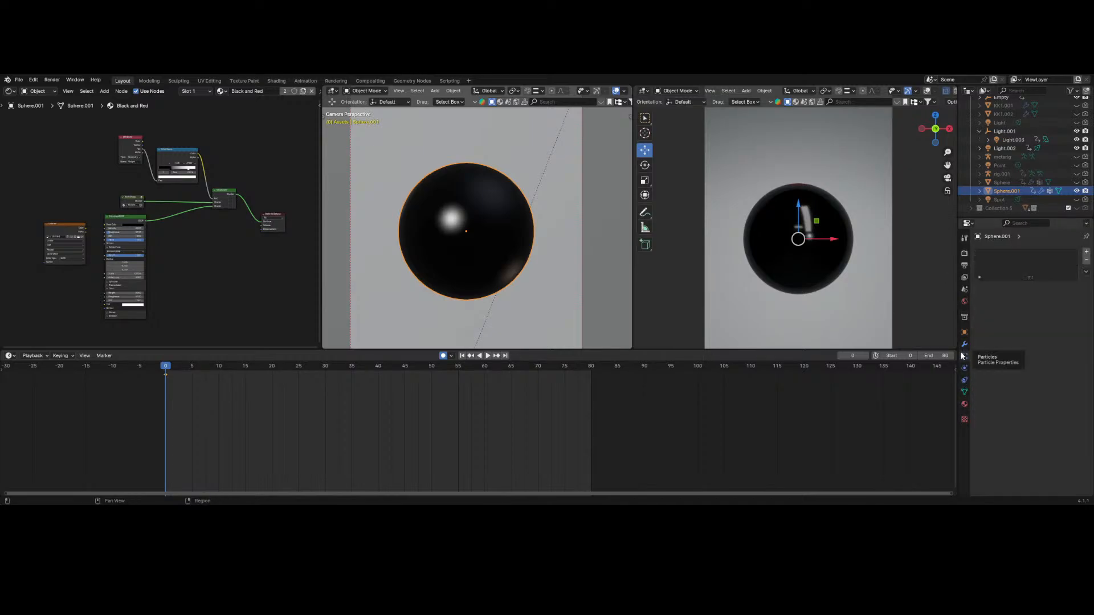
pyautogui.click(963, 344)
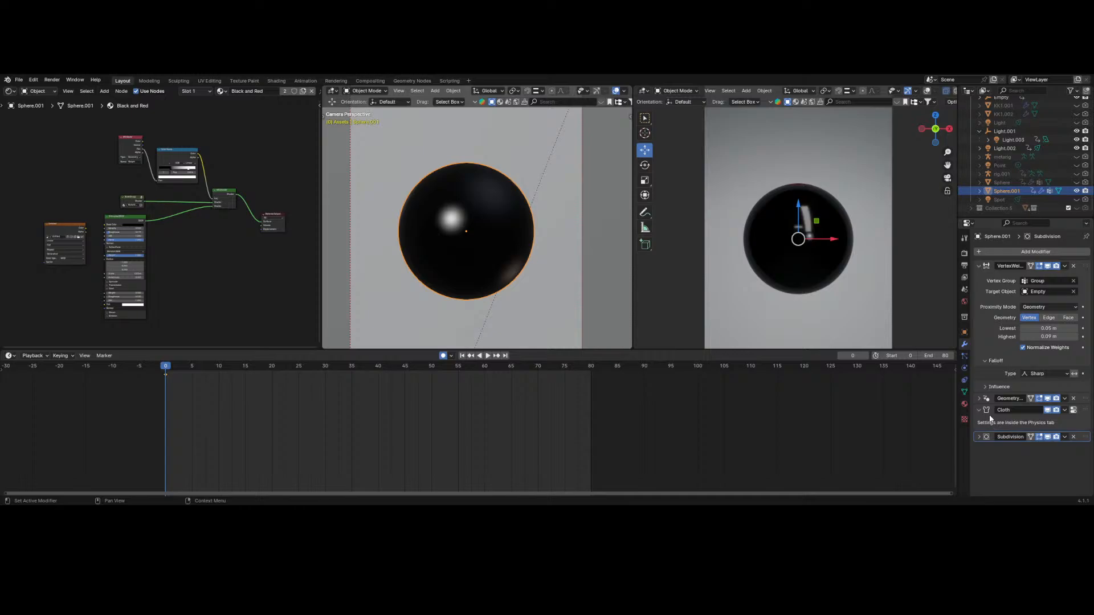
pyautogui.click(964, 356)
pyautogui.click(964, 344)
pyautogui.click(964, 356)
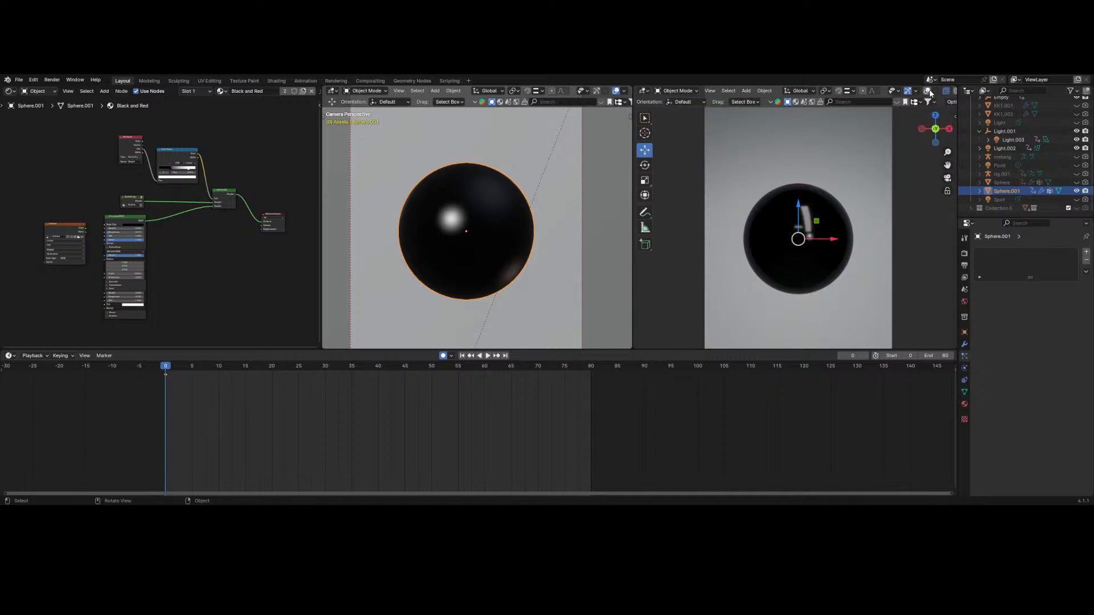
pyautogui.click(964, 369)
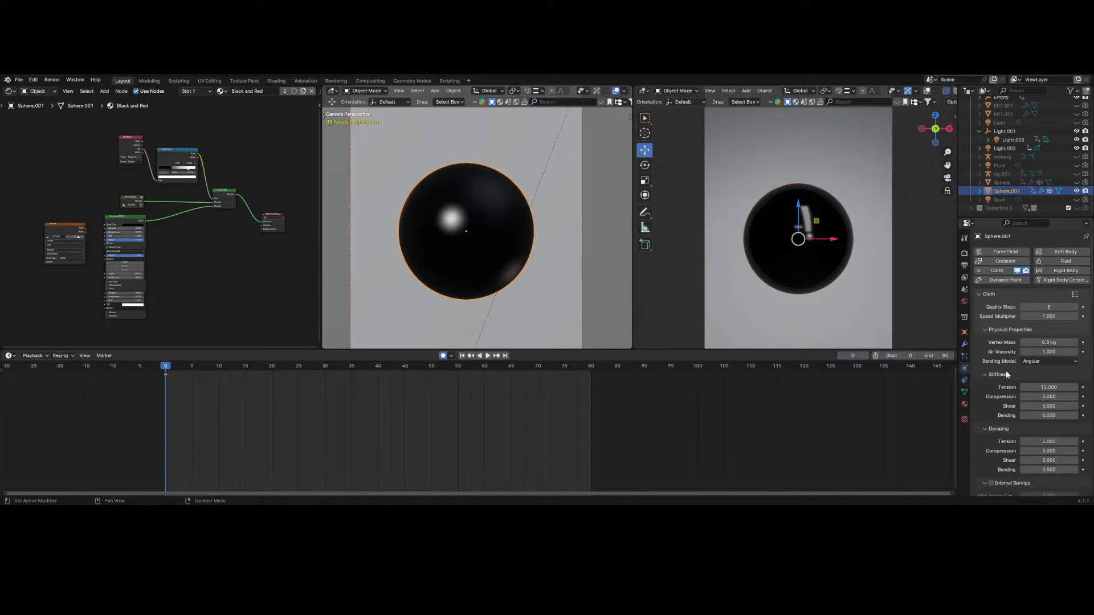
pyautogui.scroll(-5, 1006, 374)
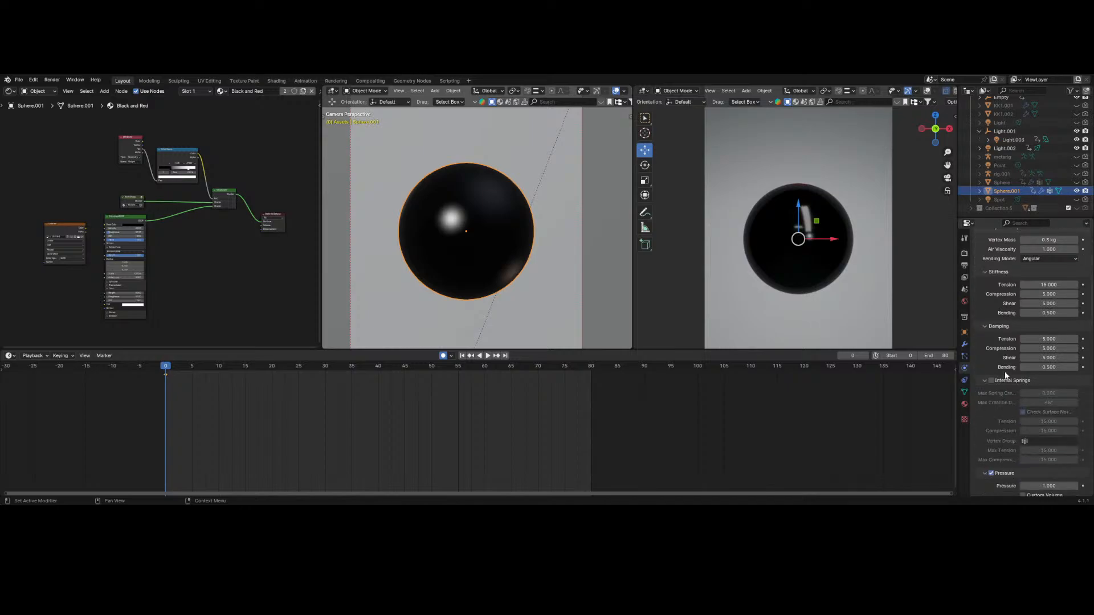
pyautogui.scroll(2, 1006, 374)
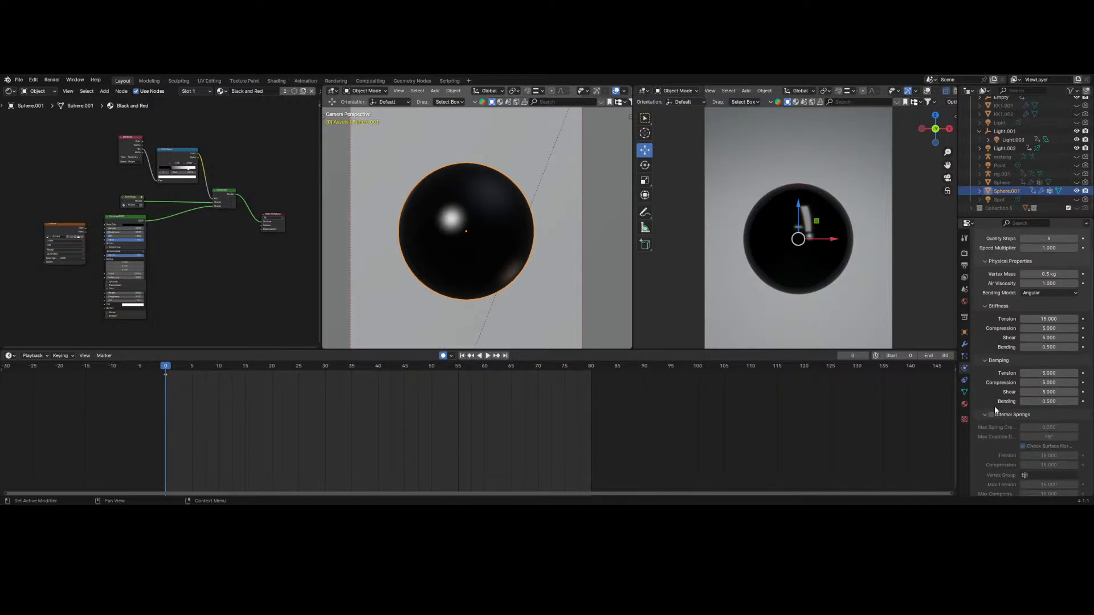
pyautogui.scroll(3, 995, 409)
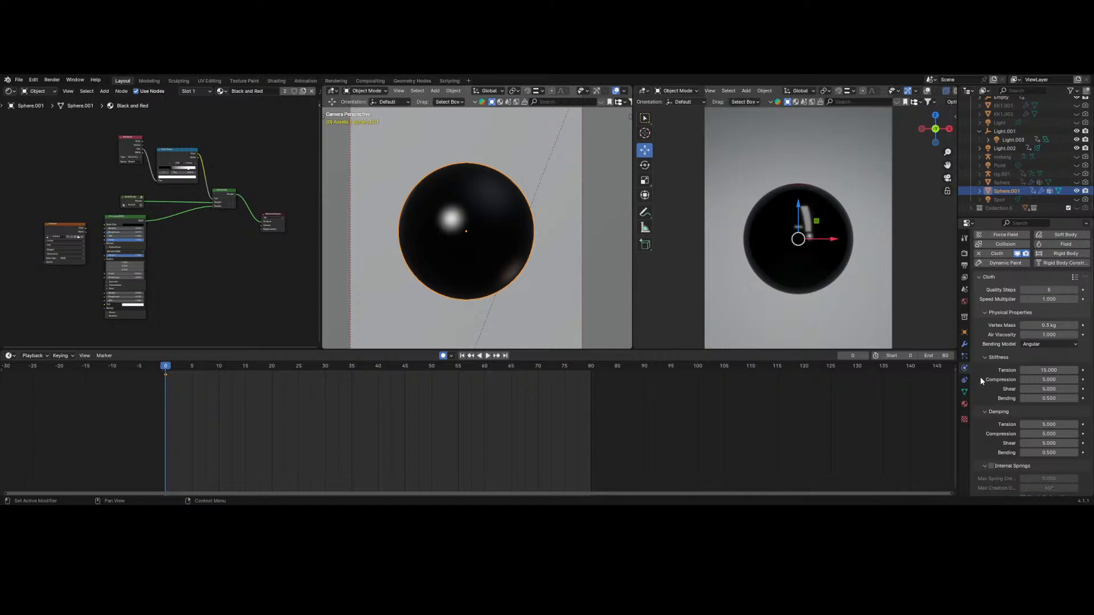
pyautogui.scroll(-20, 980, 378)
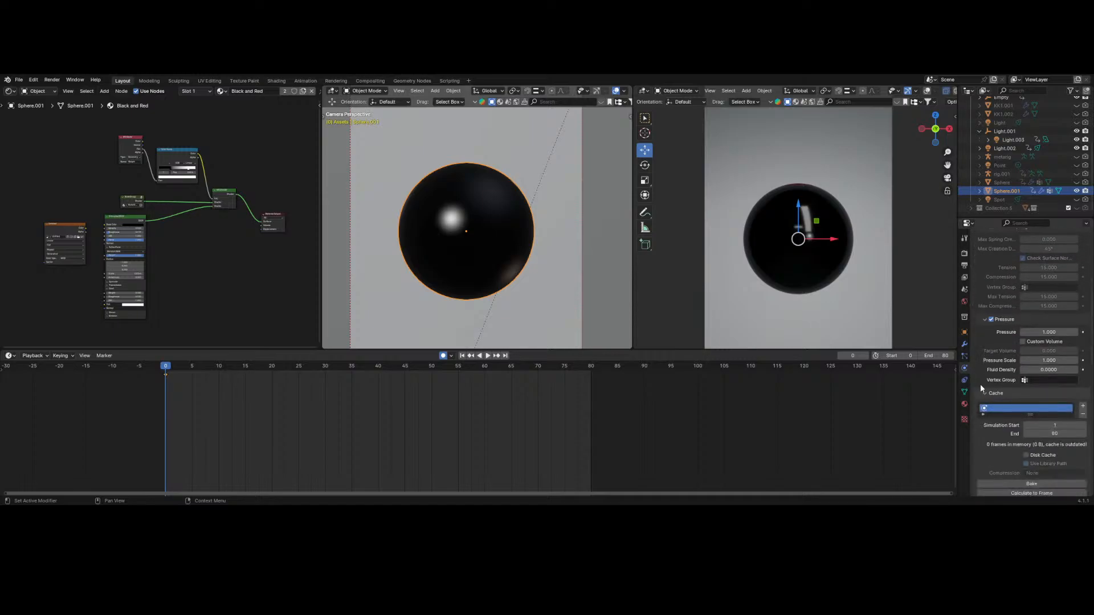
pyautogui.scroll(-12, 982, 383)
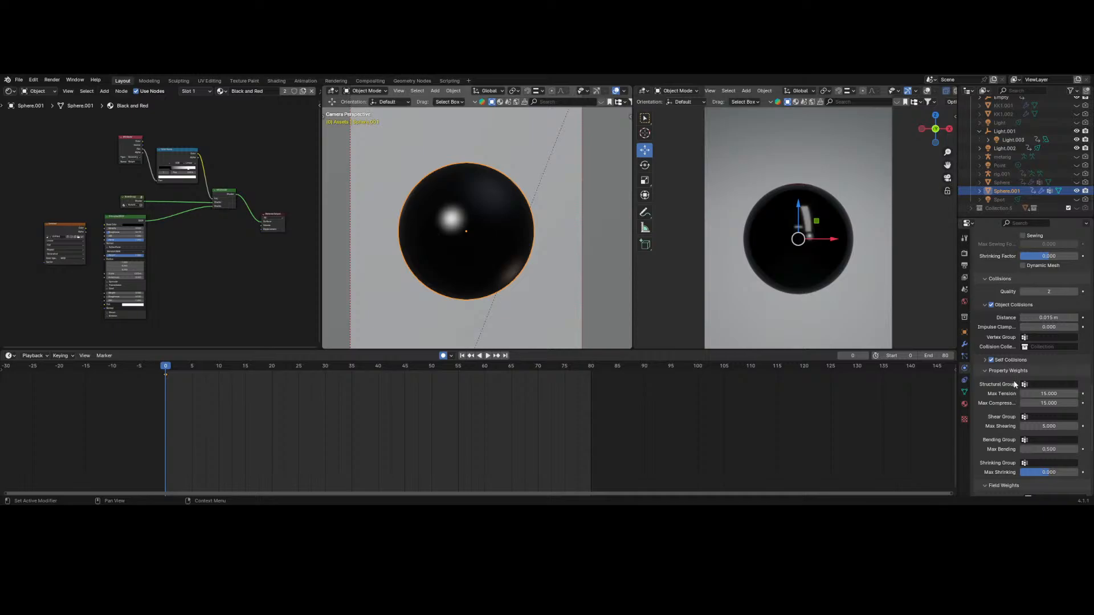
pyautogui.scroll(-4, 1012, 340)
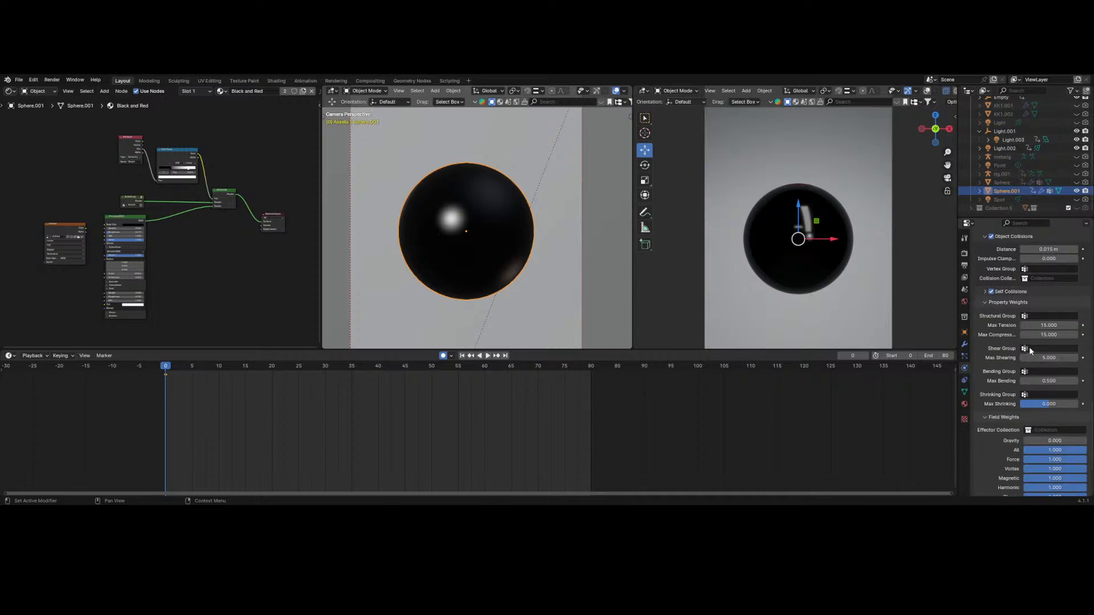
pyautogui.scroll(-4, 999, 381)
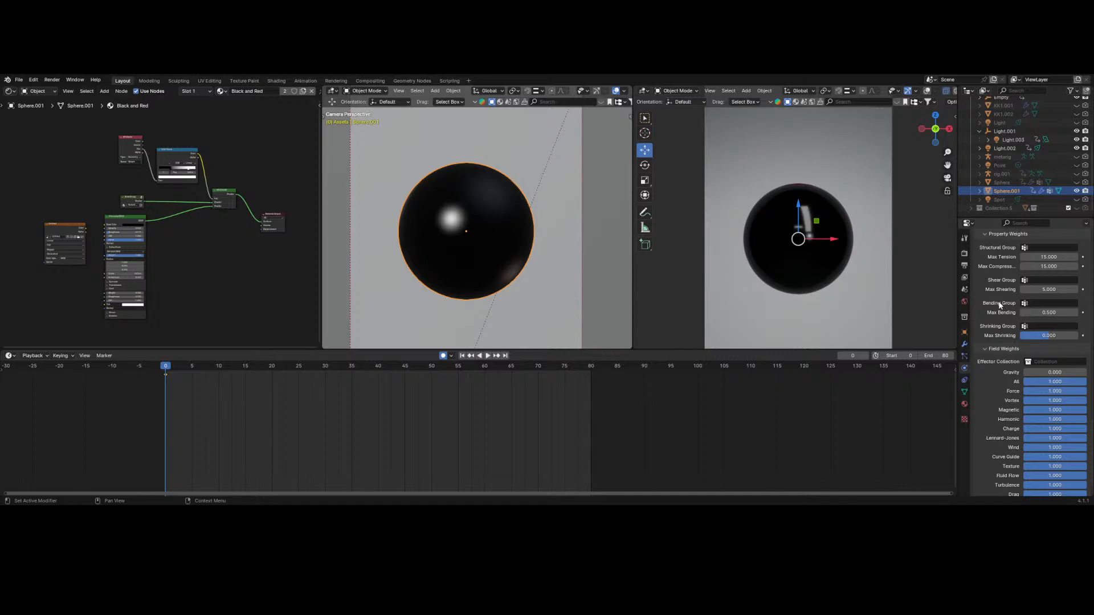
pyautogui.scroll(2, 1006, 282)
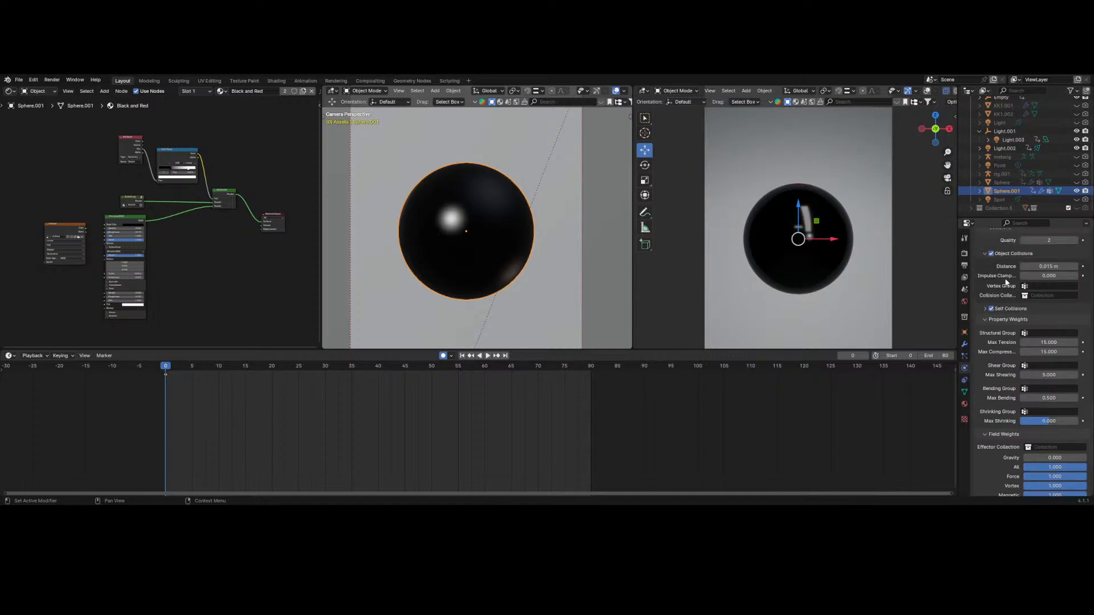
pyautogui.scroll(4, 1006, 328)
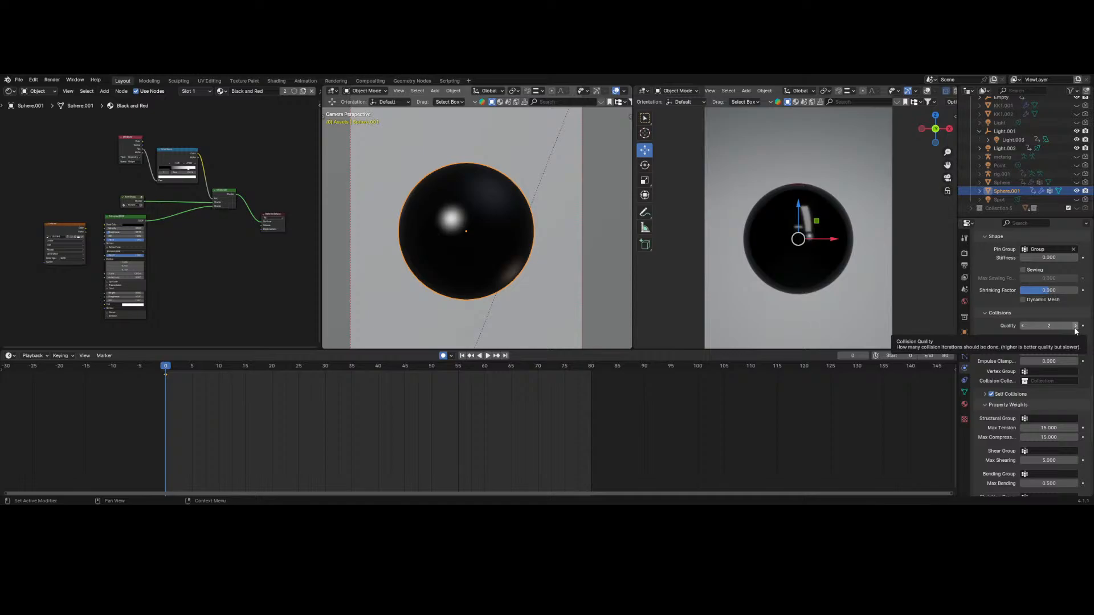
pyautogui.scroll(12, 1075, 331)
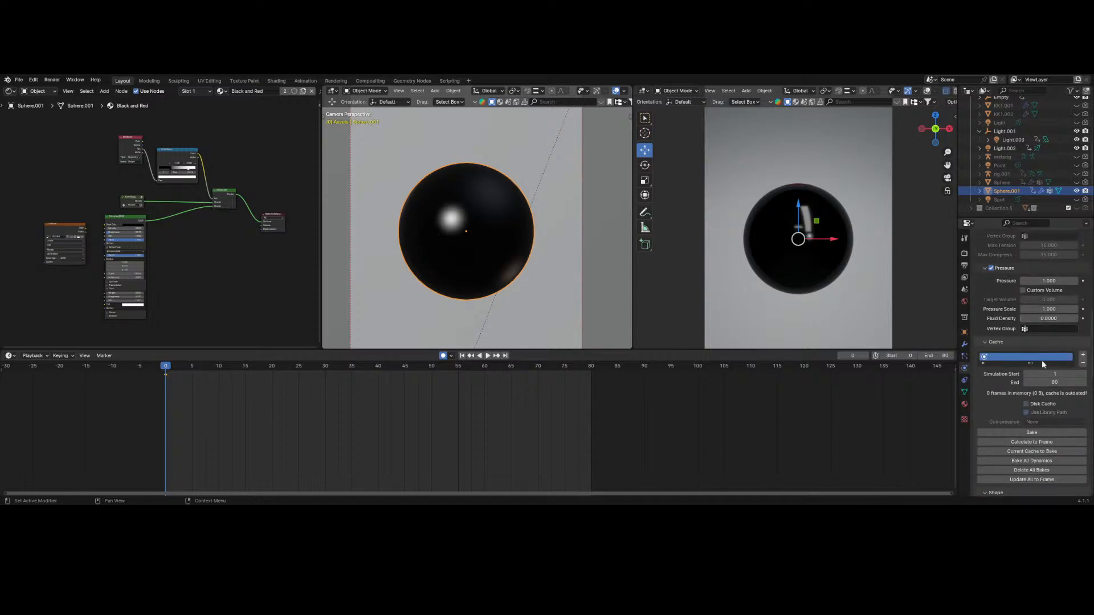
pyautogui.scroll(3, 1042, 363)
pyautogui.scroll(5, 982, 390)
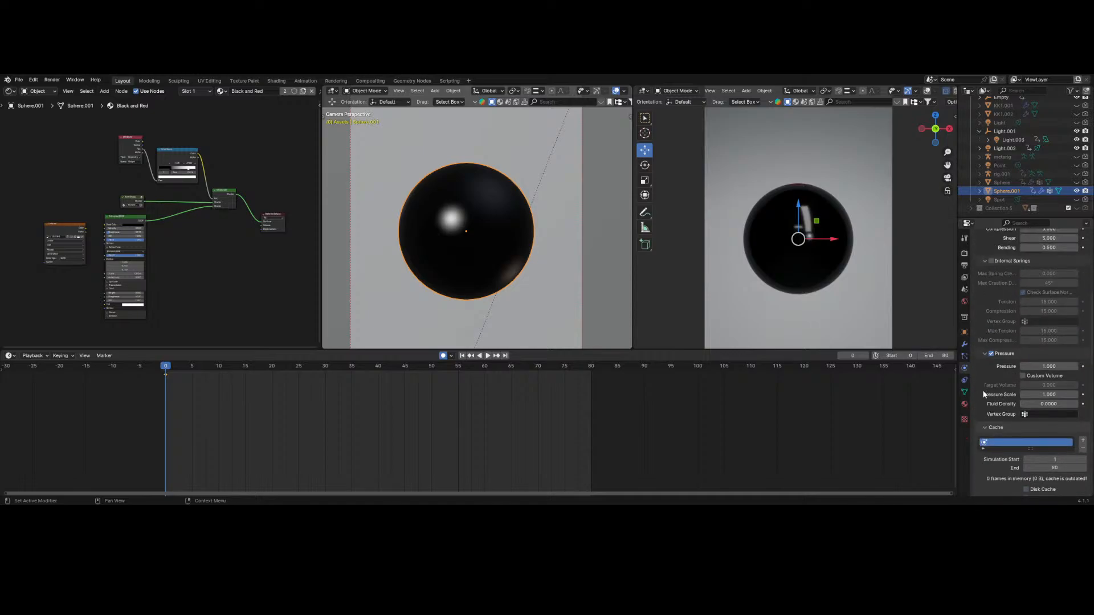
pyautogui.scroll(6, 985, 390)
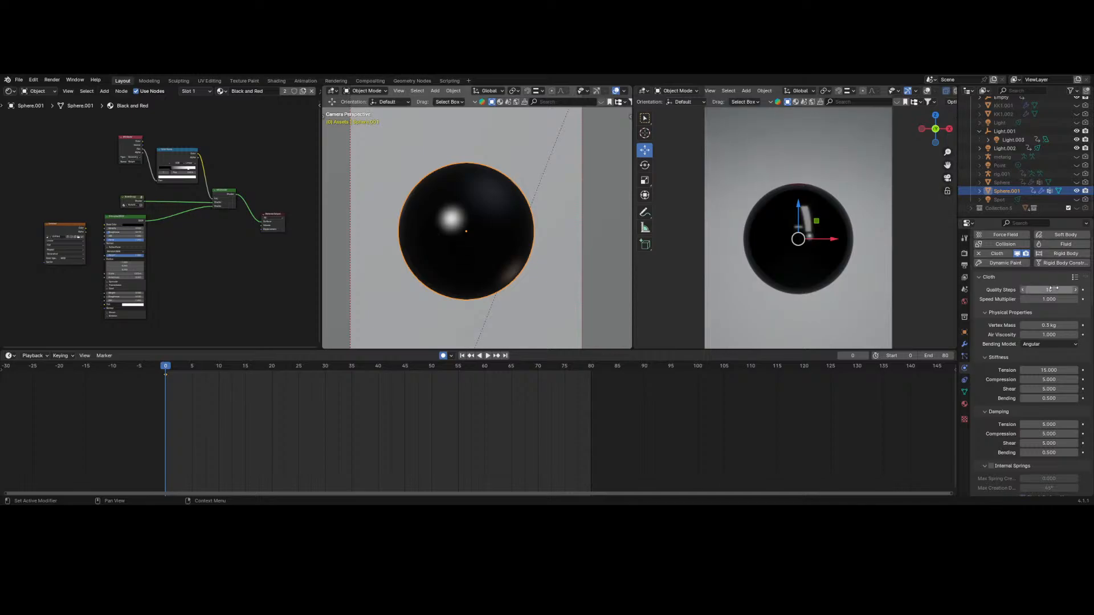
# - Set the cloth pin group's stiffness to 0.5 on the duplicate sphere and bake the cloth simulation
pyautogui.scroll(-5, 995, 348)
pyautogui.scroll(-15, 1001, 334)
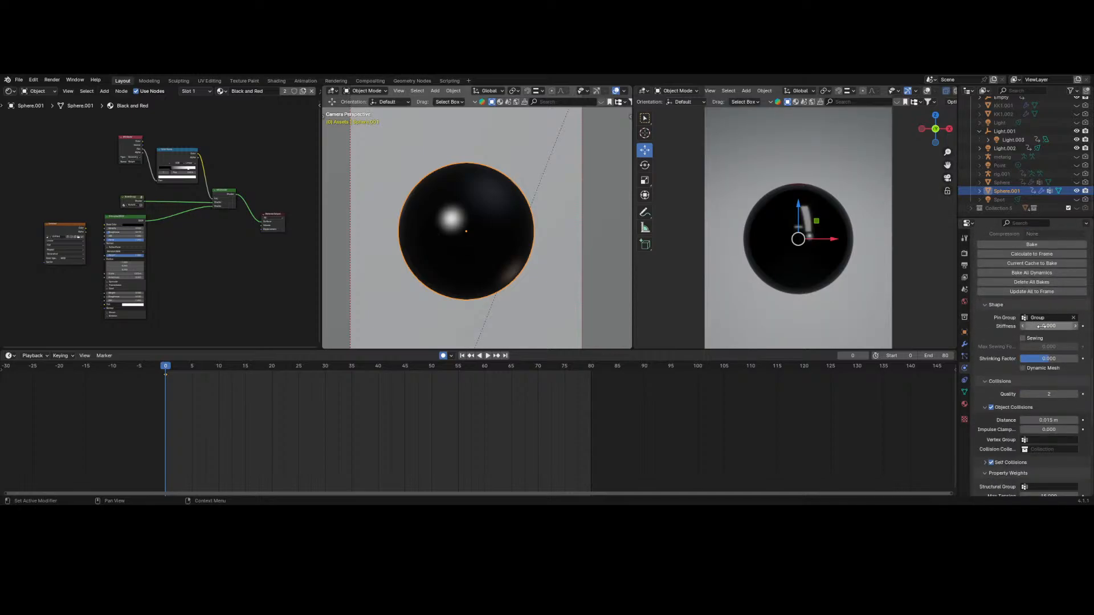
pyautogui.press('Return')
pyautogui.scroll(6, 1036, 370)
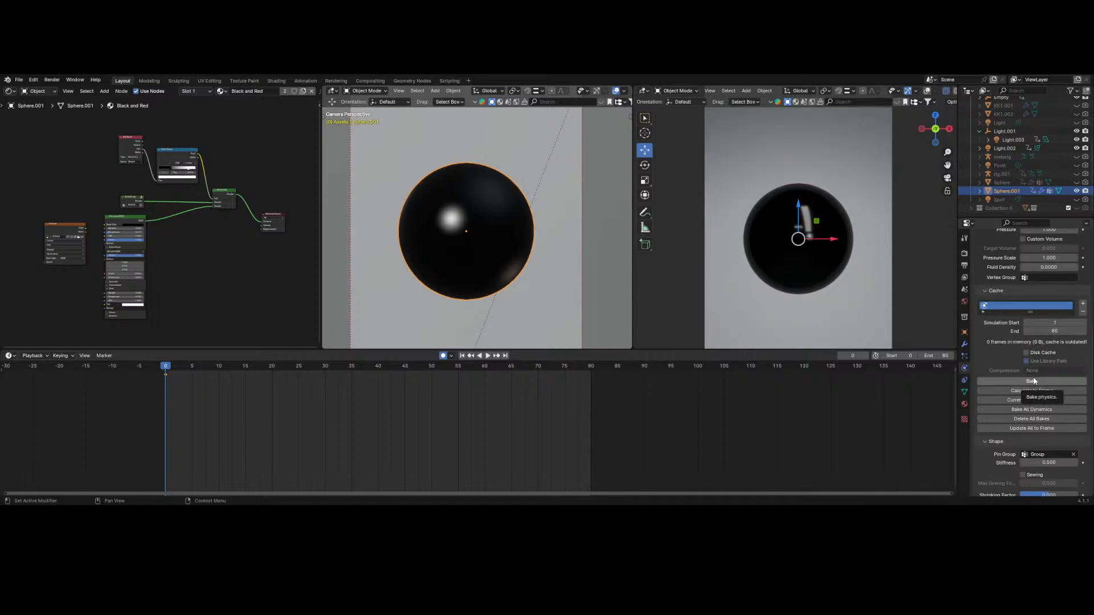
pyautogui.click(1032, 381)
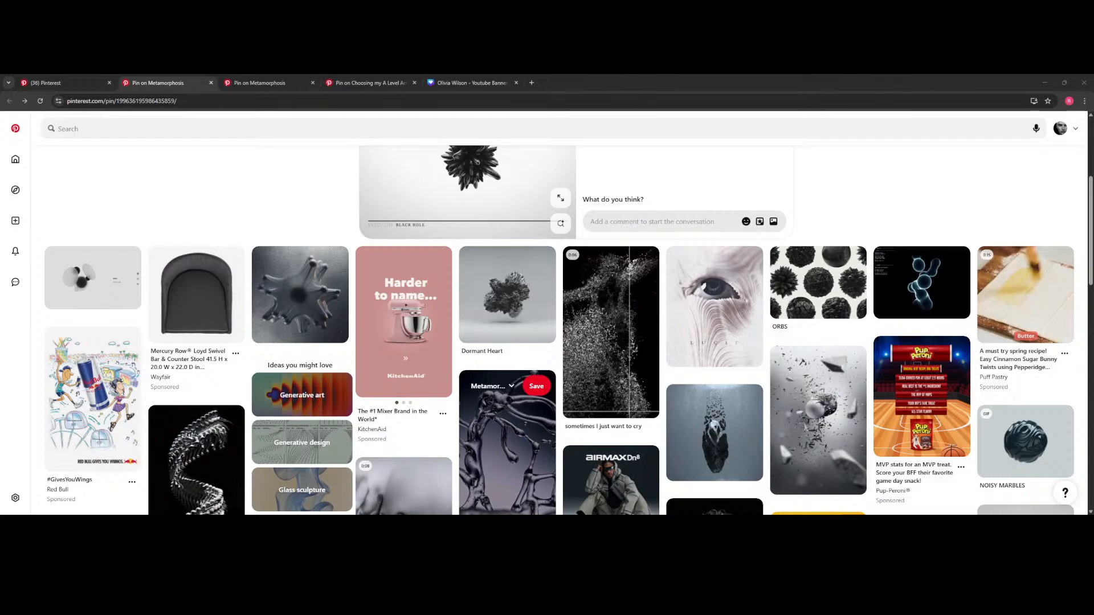
# - Switch to Pinterest in the browser, open the Dormant Heart pin and browse its related images for reference
pyautogui.click(507, 295)
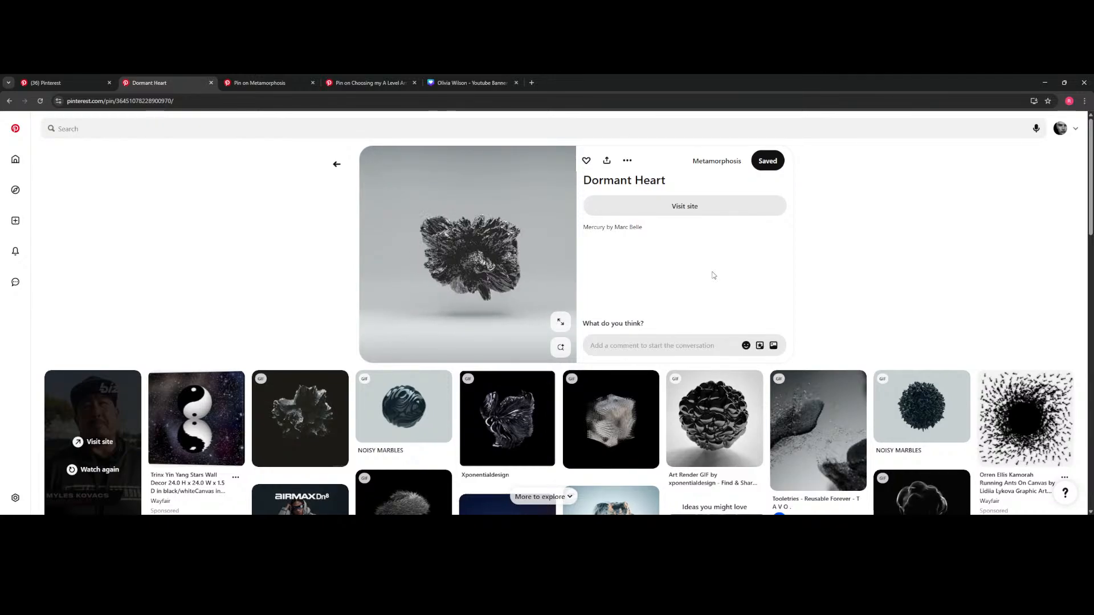
pyautogui.scroll(-3, 713, 275)
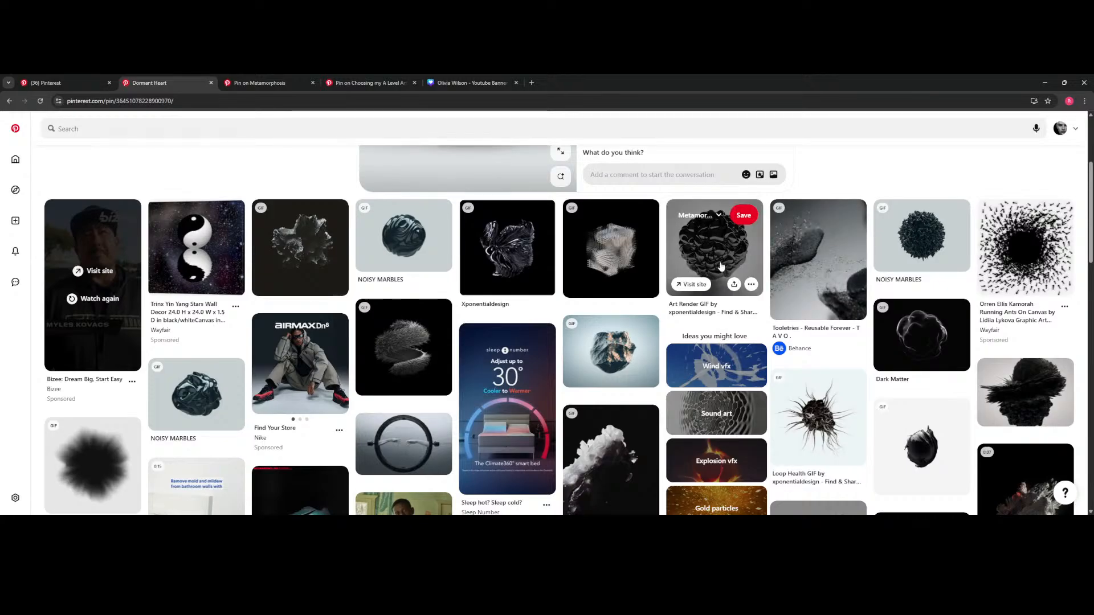
# - Browse further through the Dormant Heart pin's related images for metamorphosis references and return to the pin
pyautogui.scroll(-6, 720, 266)
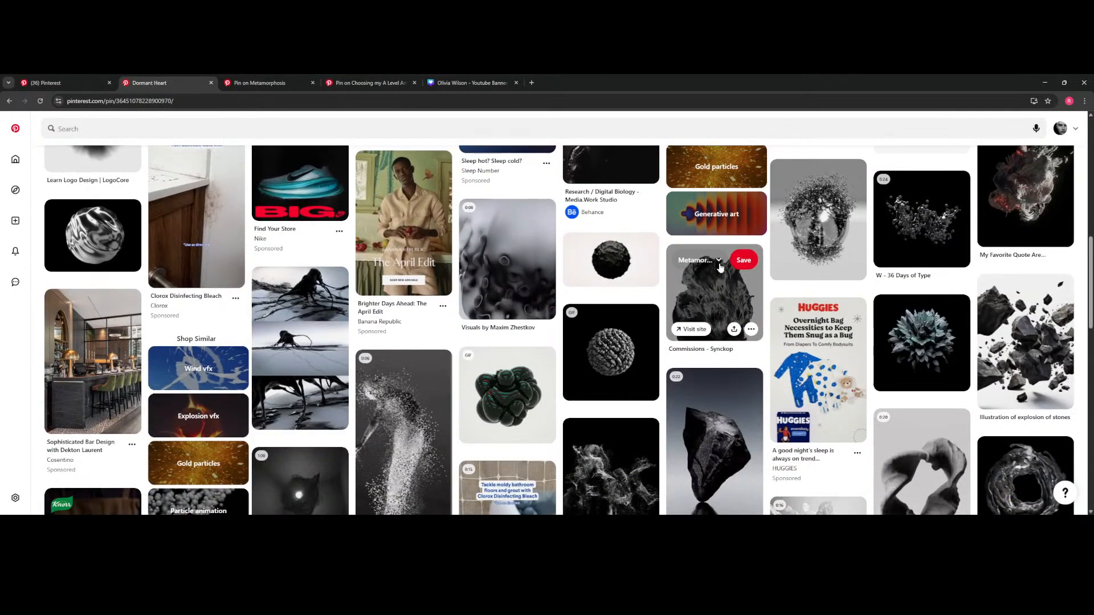
pyautogui.scroll(-2, 720, 267)
pyautogui.scroll(-3, 720, 267)
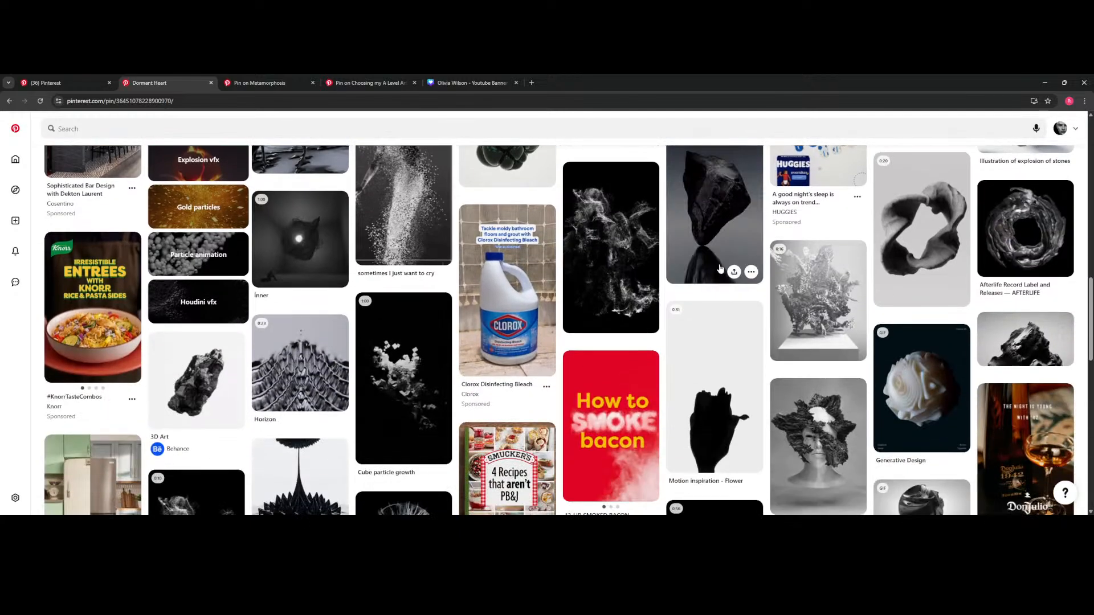
pyautogui.scroll(-9, 720, 267)
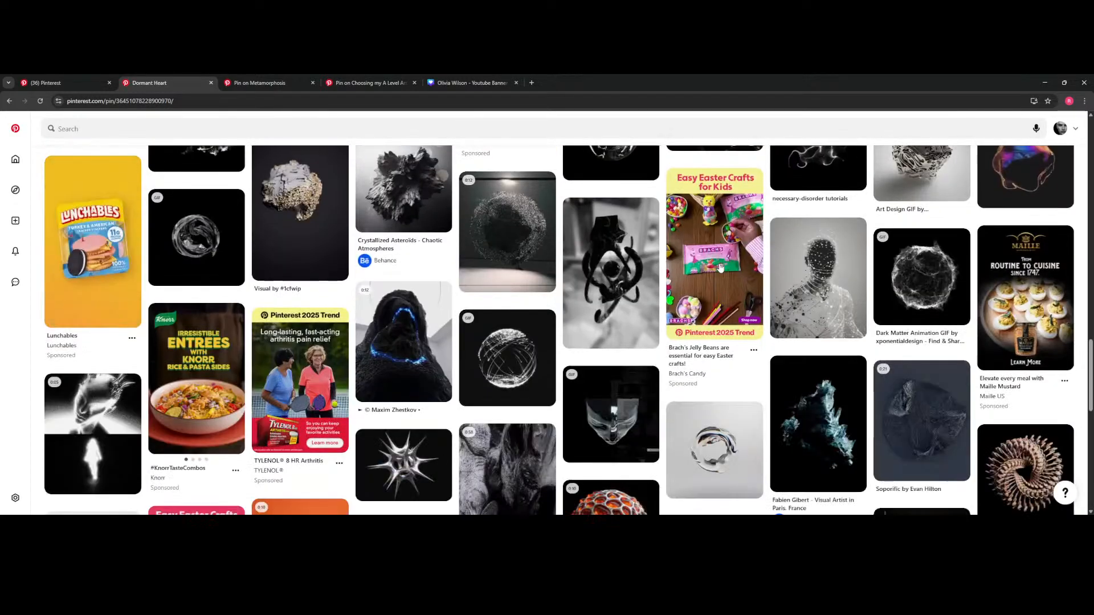
pyautogui.scroll(12, 720, 264)
pyautogui.scroll(15, 720, 264)
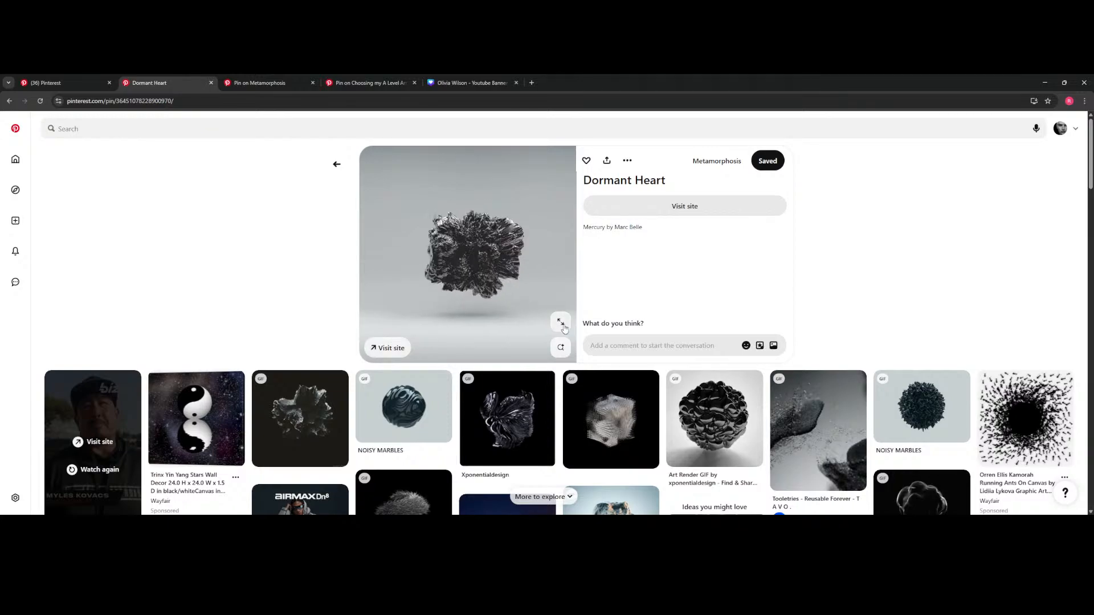
# - Run a visual search on the Dormant Heart image, inspect the spiky black ball pin and reopen Dormant Heart to study its motion
pyautogui.click(566, 352)
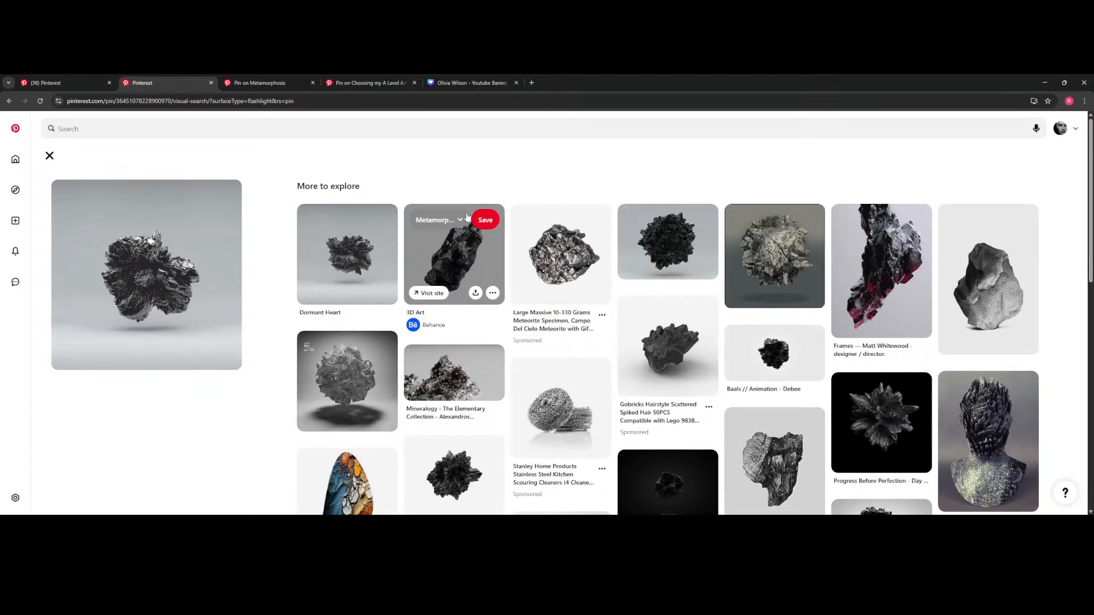
pyautogui.click(653, 252)
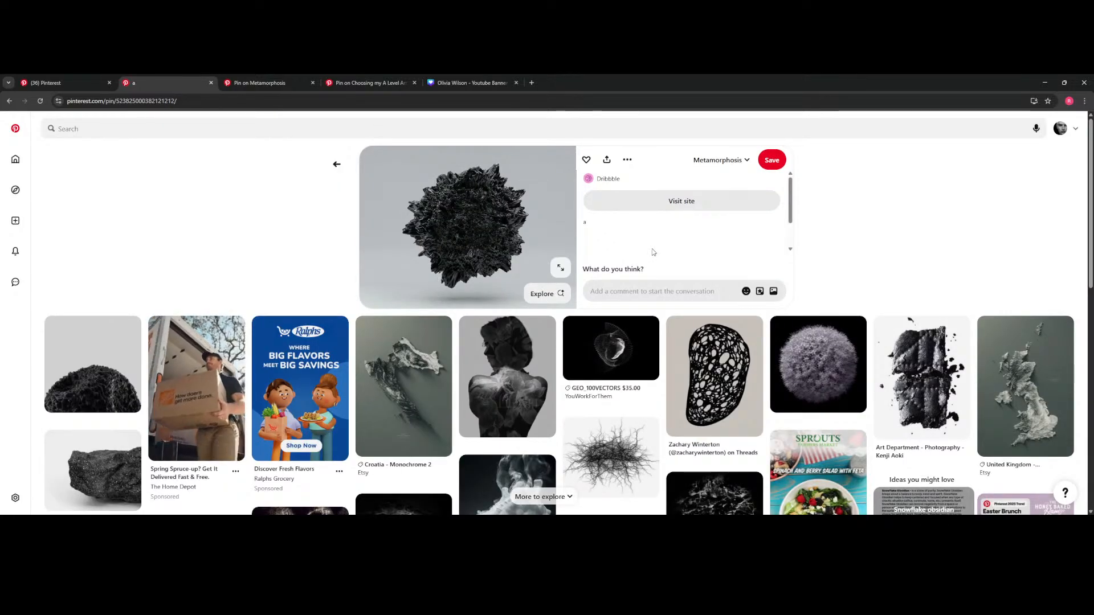
pyautogui.click(9, 100)
pyautogui.click(344, 268)
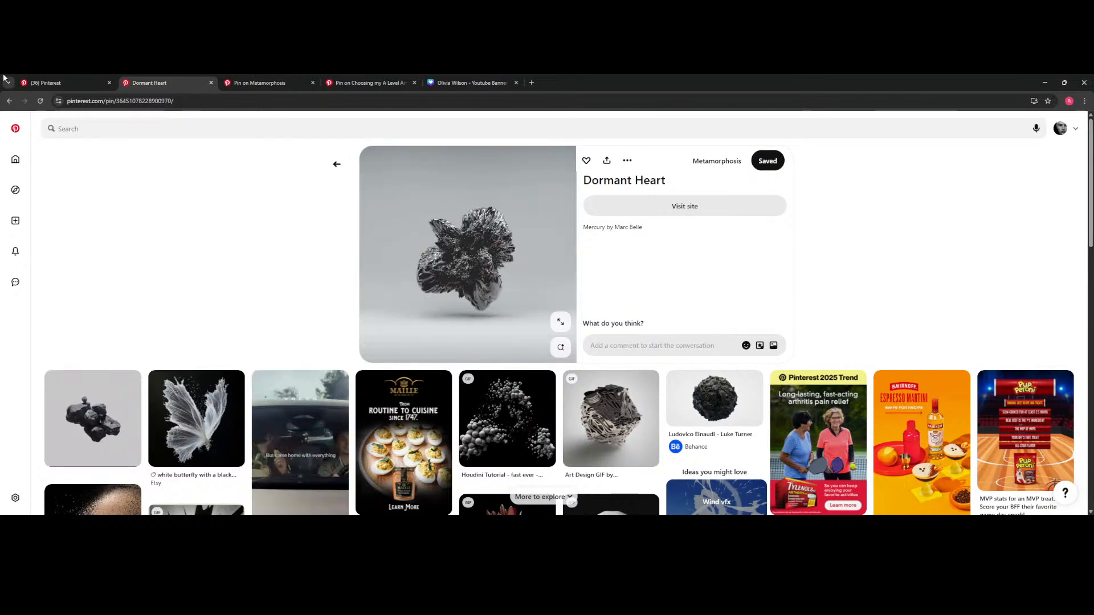
pyautogui.scroll(-3, 513, 256)
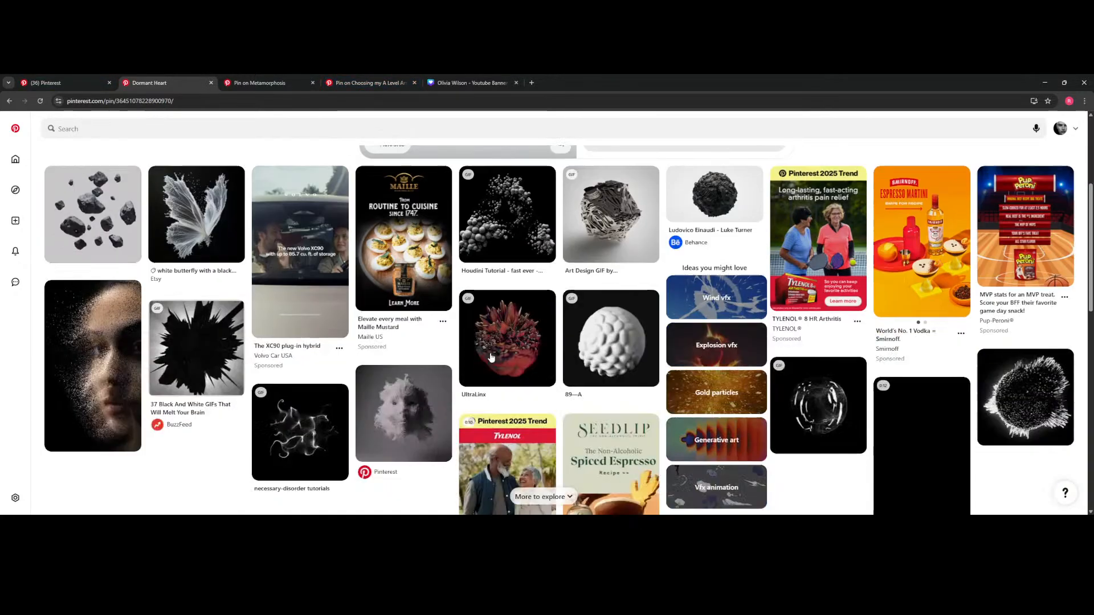
pyautogui.scroll(3, 570, 342)
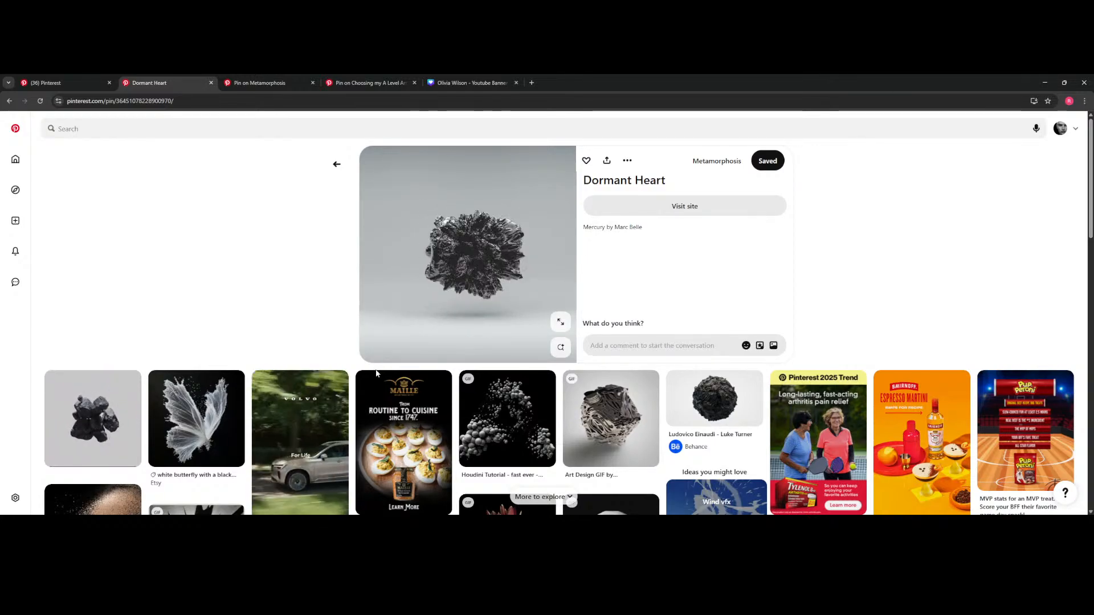
pyautogui.moveTo(377, 376)
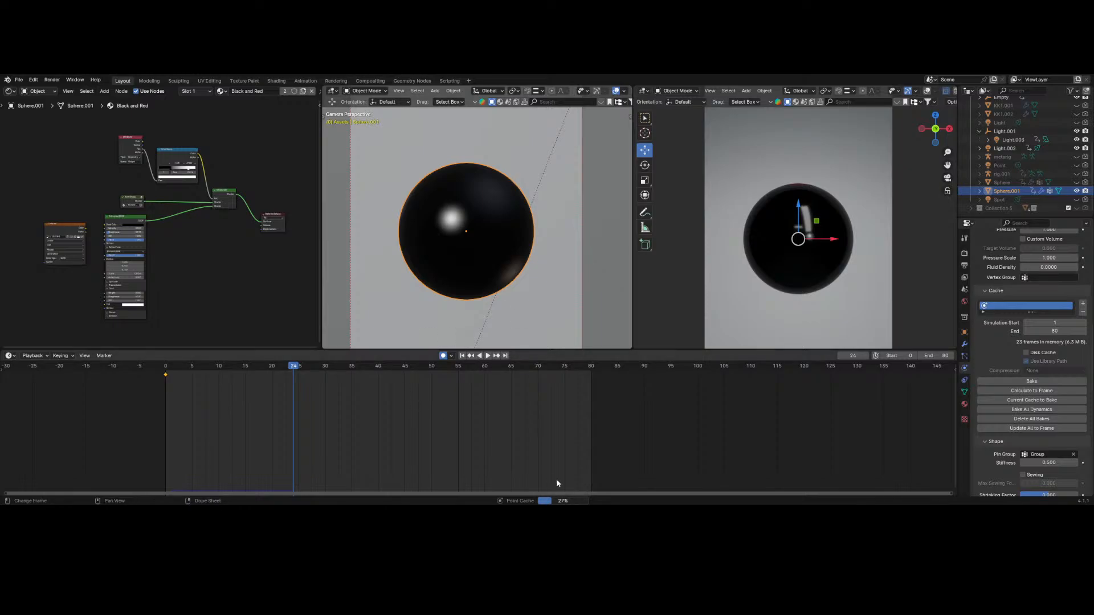
# - Switch back to Blender, stop the cloth bake, display the duplicate sphere's modifiers and play back the cached simulation
pyautogui.press('Escape')
pyautogui.click(964, 344)
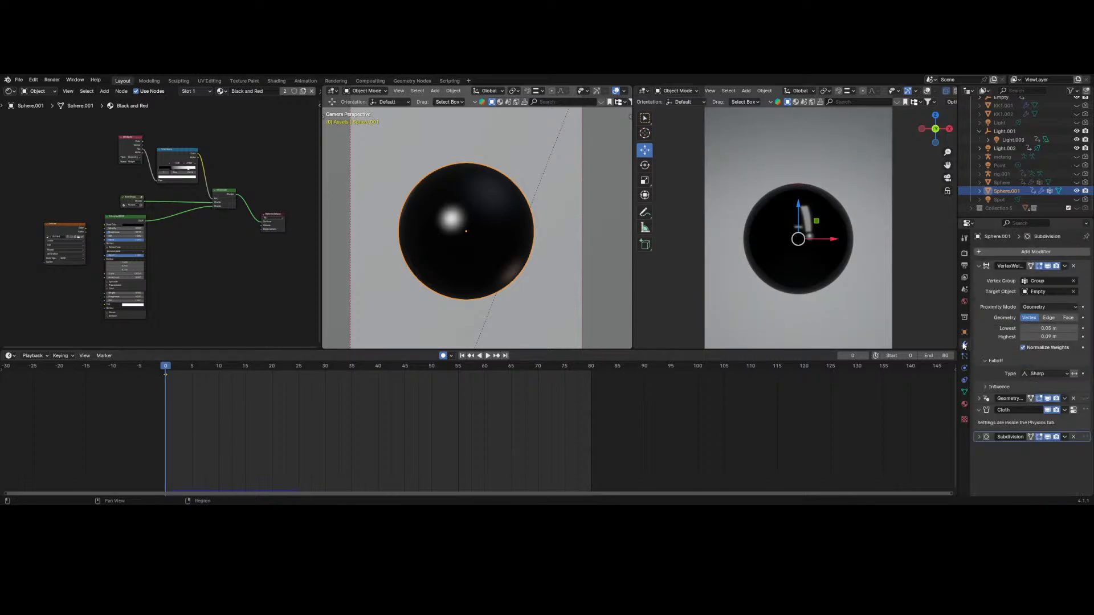
pyautogui.press('space')
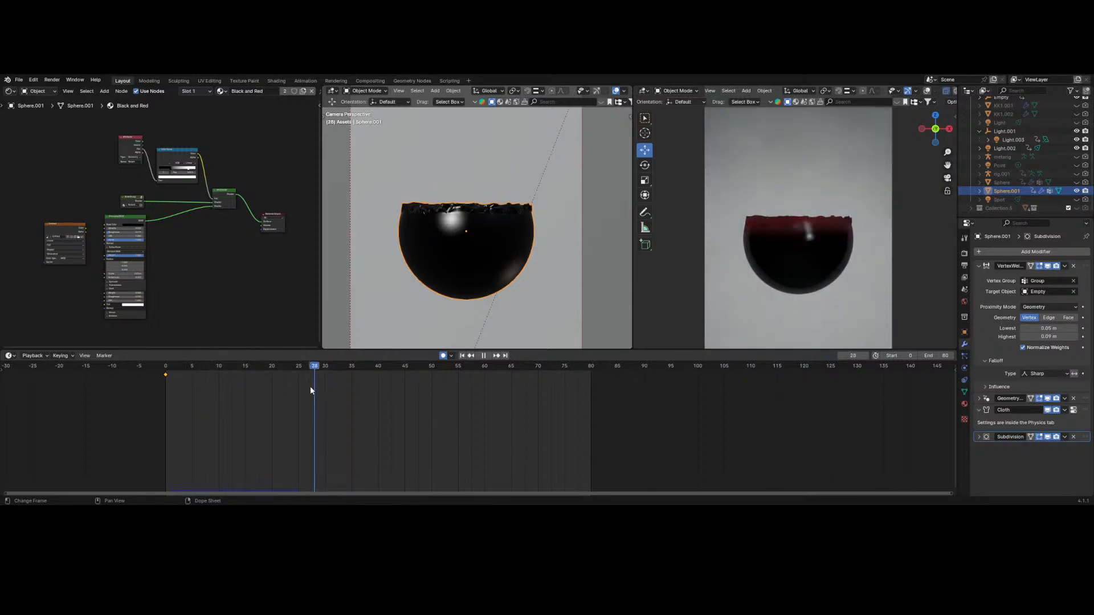
pyautogui.press('space')
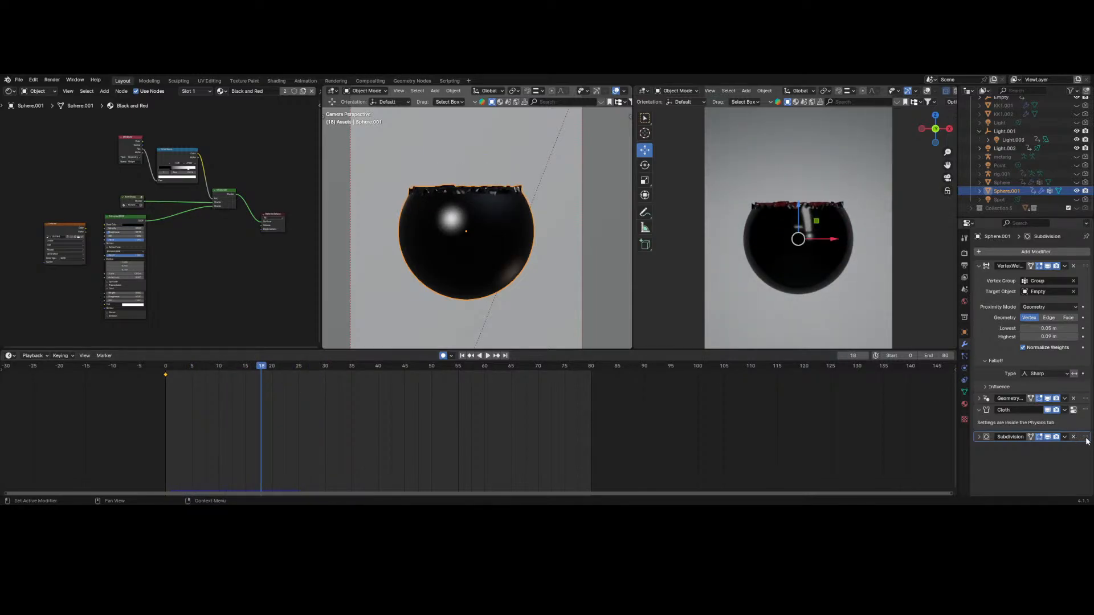
pyautogui.press('space')
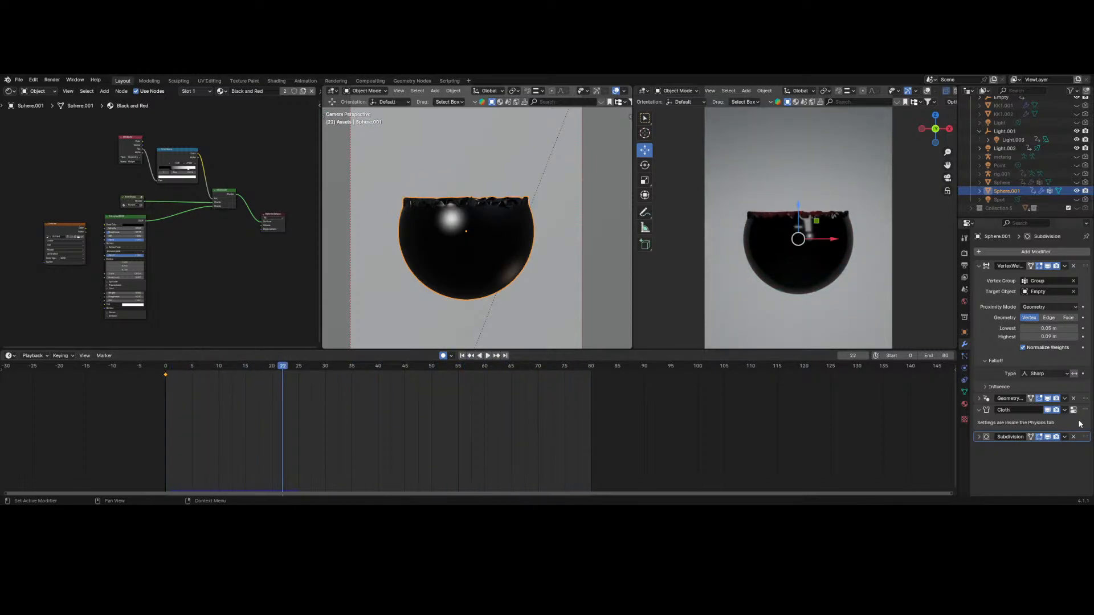
# - Move the Subdivision modifier above Cloth on the duplicate sphere and play and scrub the timeline to check the deformation
pyautogui.moveTo(1083, 436); pyautogui.dragTo(1084, 410)
pyautogui.press('space')
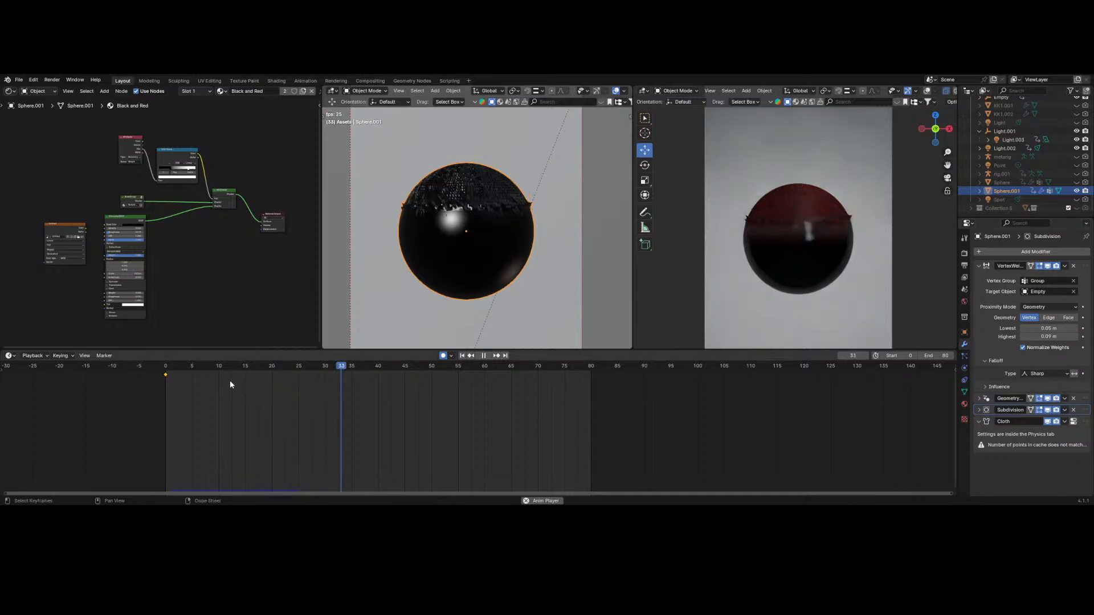
pyautogui.moveTo(251, 365); pyautogui.dragTo(136, 387)
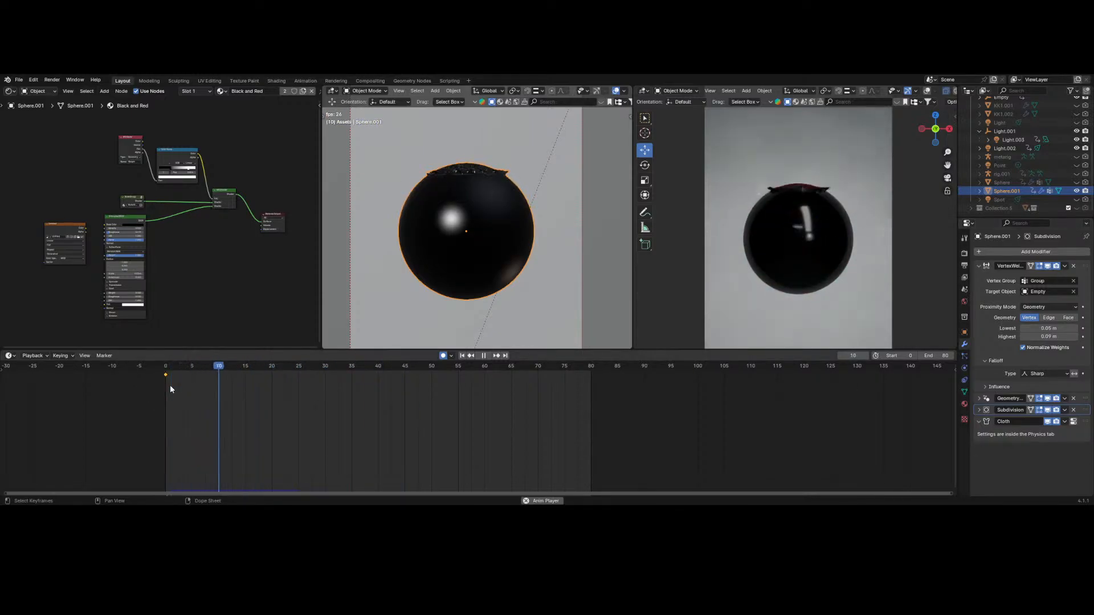
pyautogui.press('space')
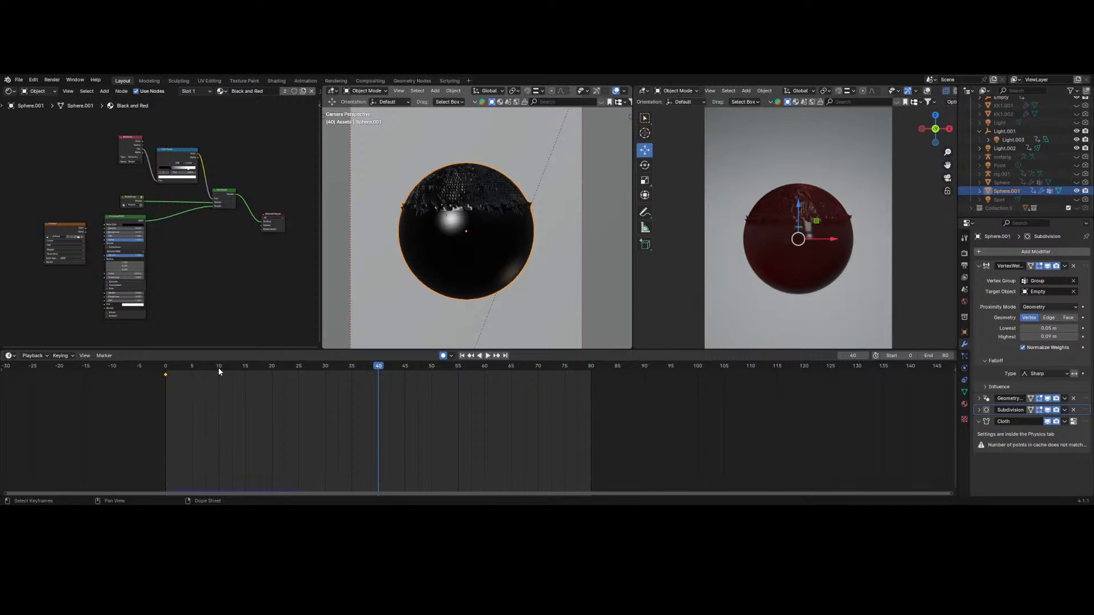
pyautogui.press('space')
pyautogui.moveTo(220, 369); pyautogui.dragTo(311, 379)
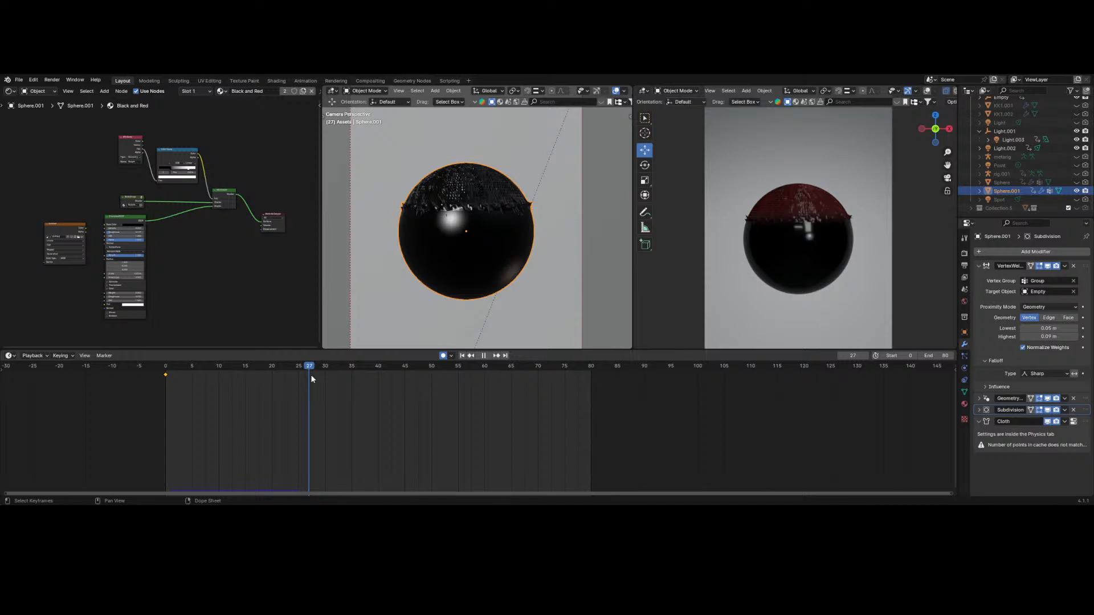
pyautogui.moveTo(311, 379)
pyautogui.mouseDown()
pyautogui.moveTo(181, 388)
pyautogui.moveTo(325, 383)
pyautogui.mouseUp()
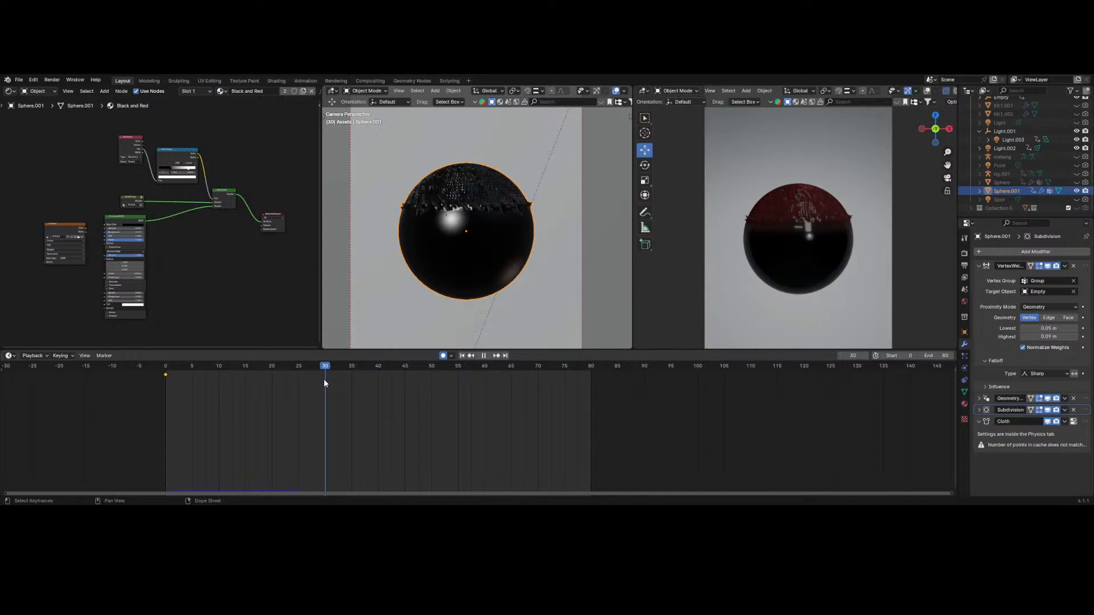
pyautogui.moveTo(324, 383); pyautogui.dragTo(176, 382)
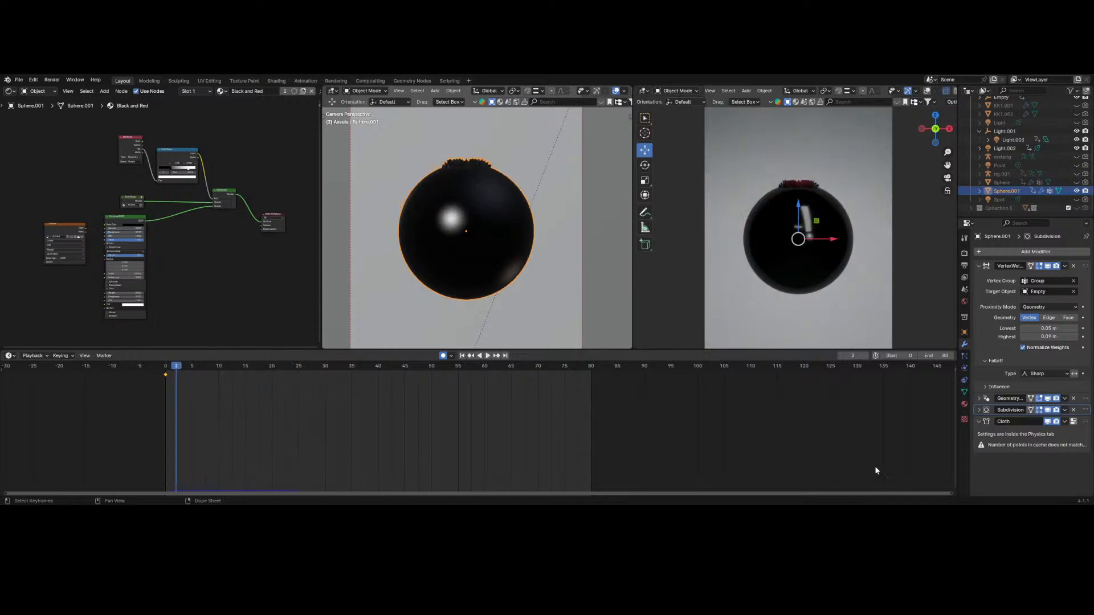
# - Disable the Subdivision modifier's viewport display, play the animation and return the playhead to frame 0
pyautogui.click(1047, 410)
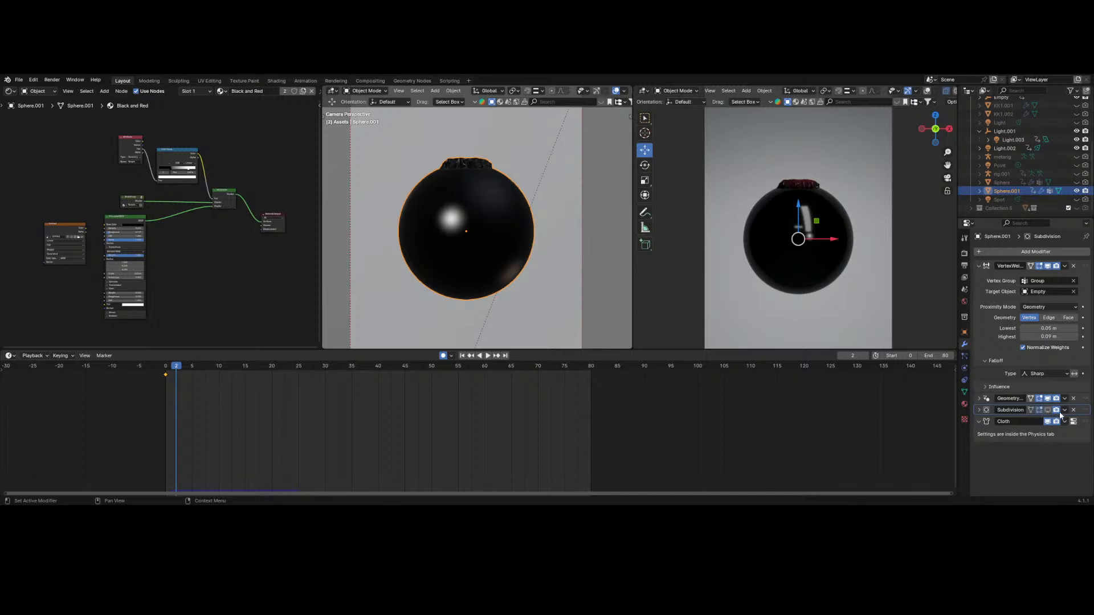
pyautogui.press('space')
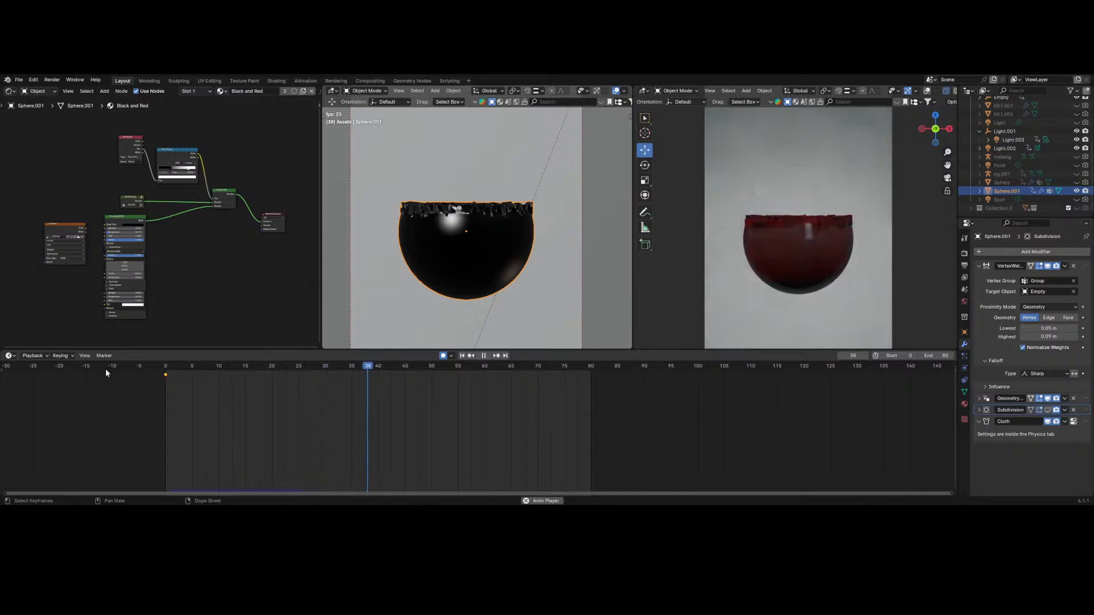
pyautogui.press('space')
pyautogui.moveTo(188, 369); pyautogui.dragTo(164, 372)
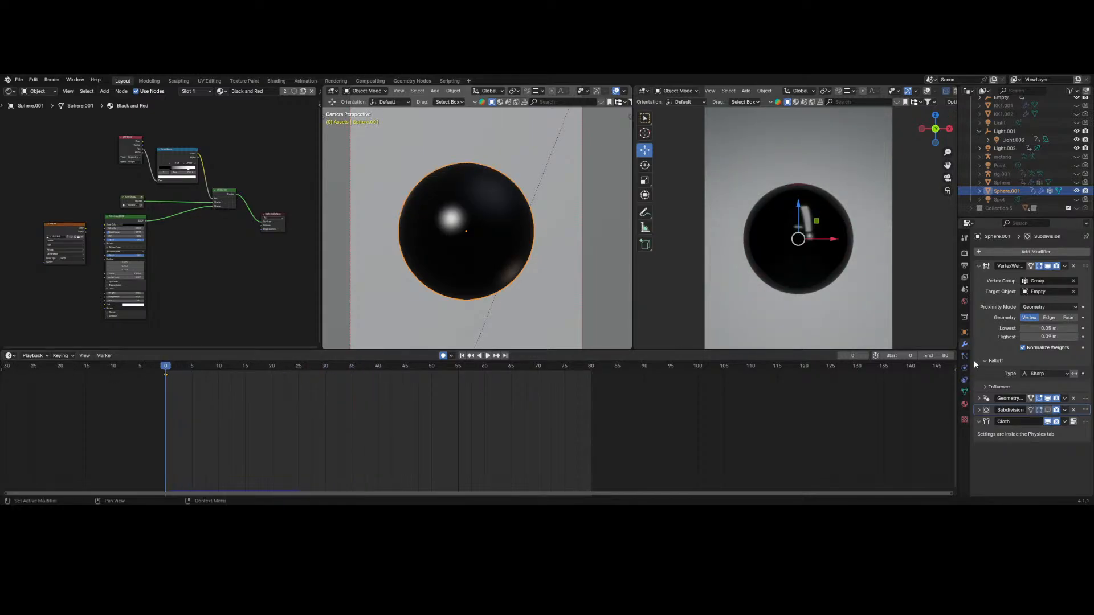
pyautogui.click(965, 356)
pyautogui.click(965, 345)
pyautogui.click(960, 357)
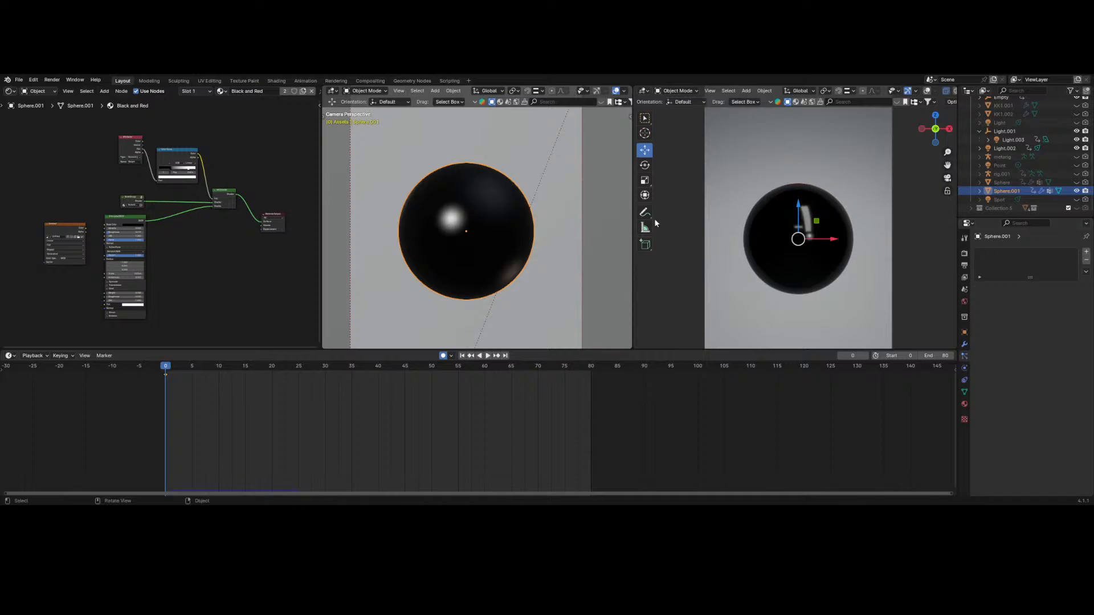
pyautogui.click(964, 345)
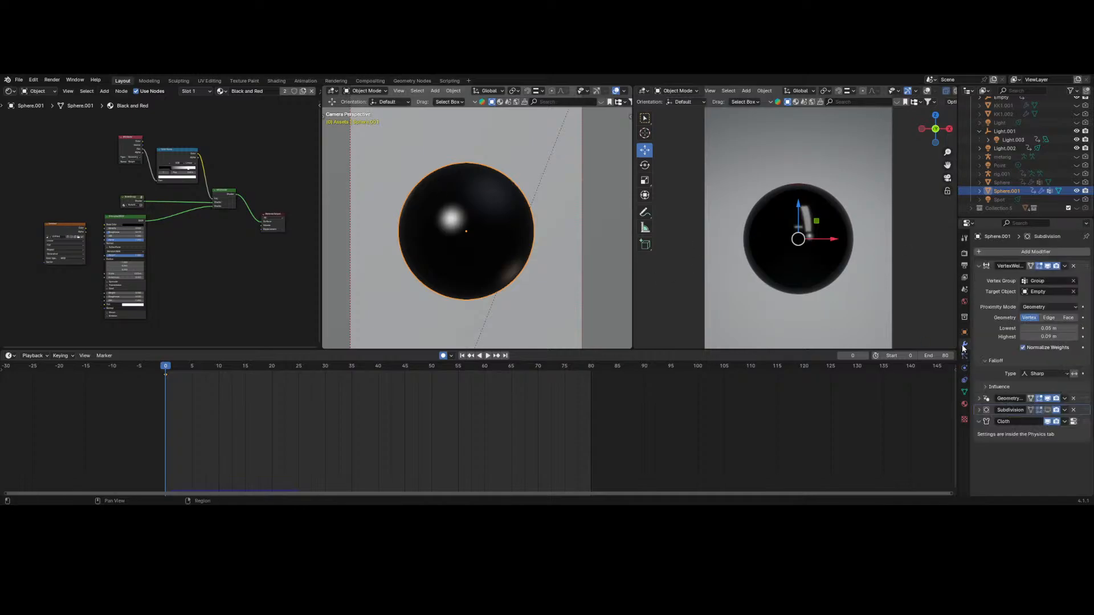
pyautogui.click(964, 356)
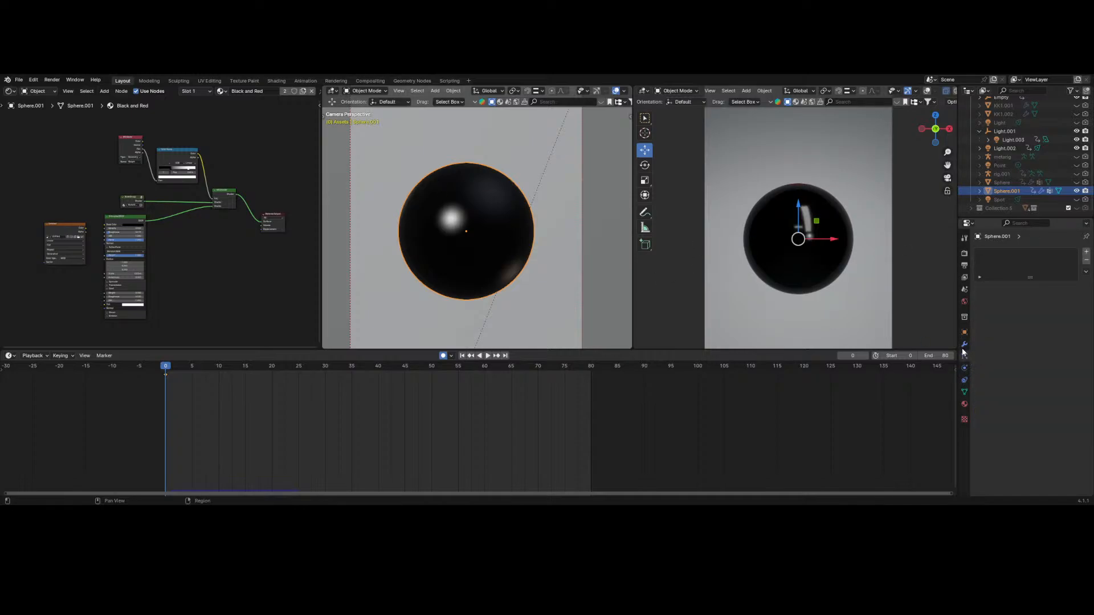
pyautogui.click(964, 344)
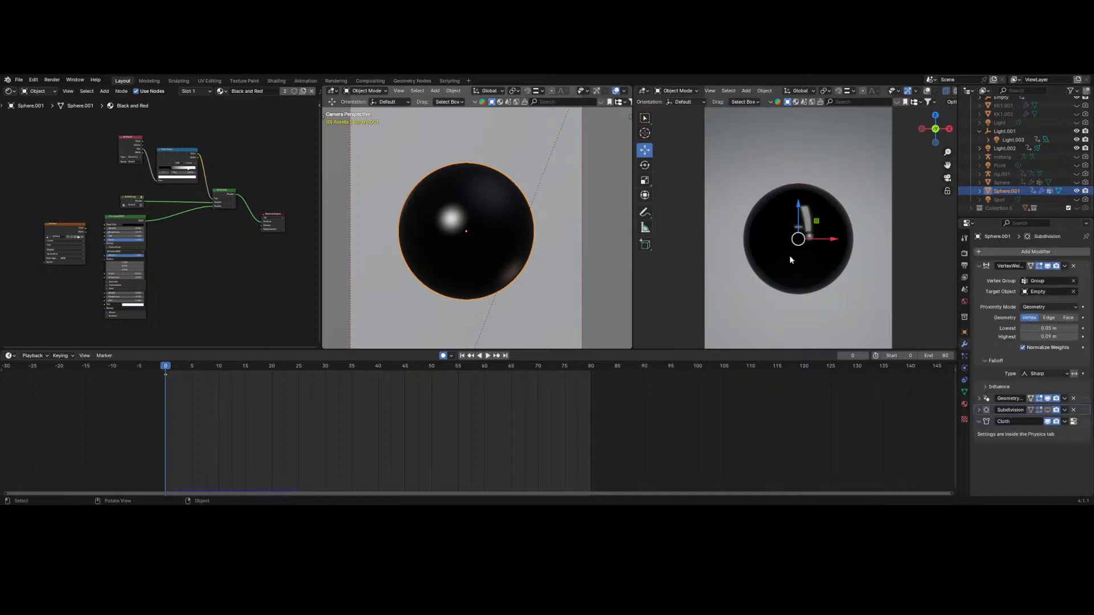
# - Delete the duplicate sphere's existing cloth bake and lower the cloth simulation's quality steps
pyautogui.click(964, 368)
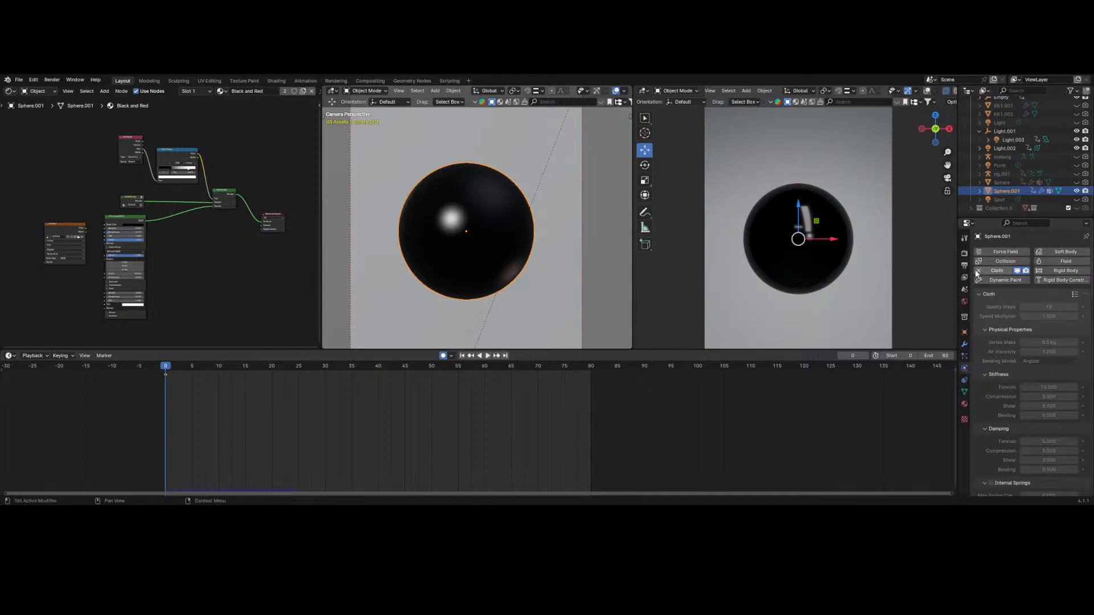
pyautogui.scroll(-10, 1017, 375)
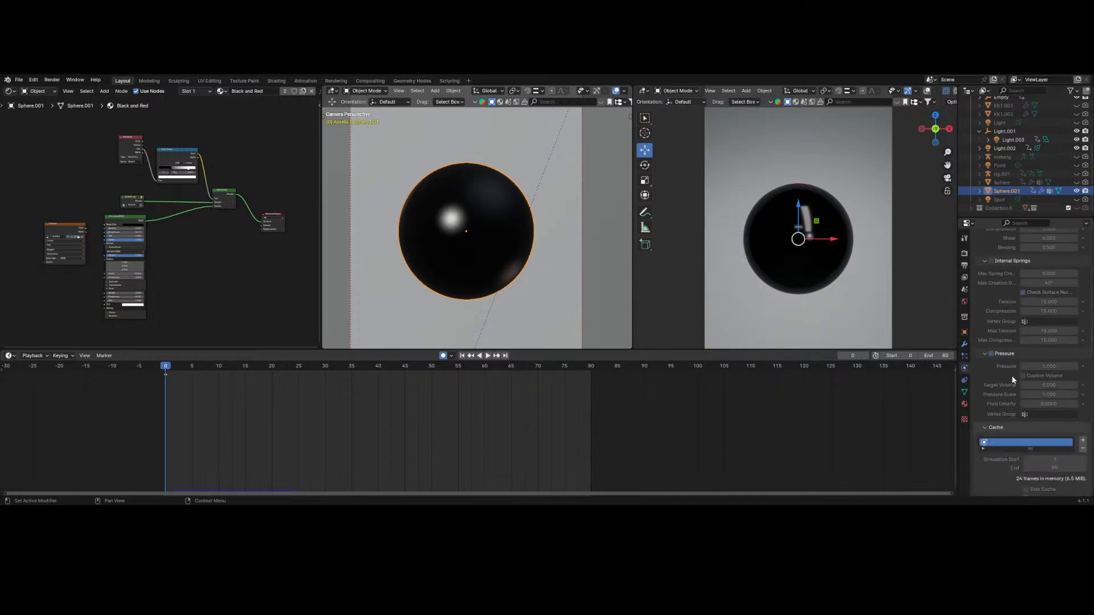
pyautogui.scroll(-2, 1053, 444)
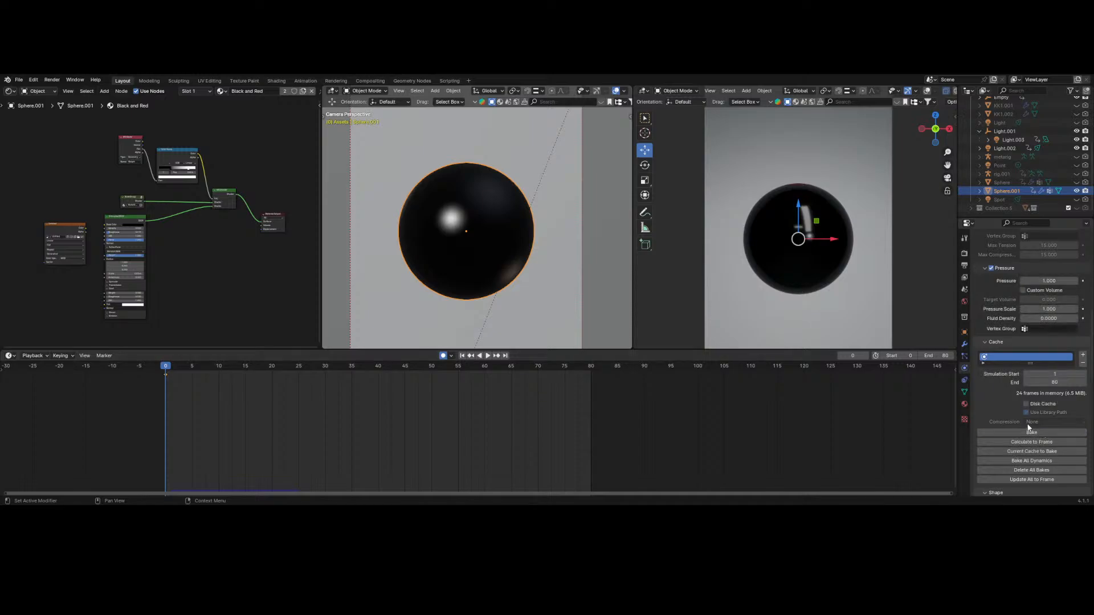
pyautogui.scroll(8, 1042, 415)
pyautogui.scroll(3, 1042, 399)
pyautogui.click(1043, 289)
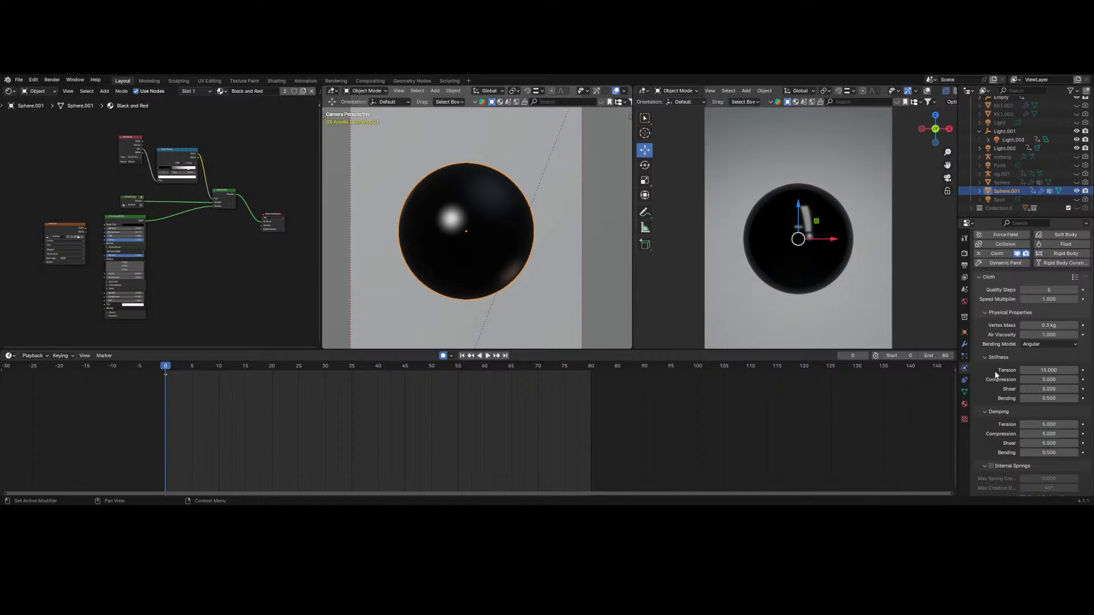
# - Set the cloth pressure of Sphere.001 to 10
pyautogui.scroll(-5, 994, 369)
pyautogui.scroll(-2, 991, 357)
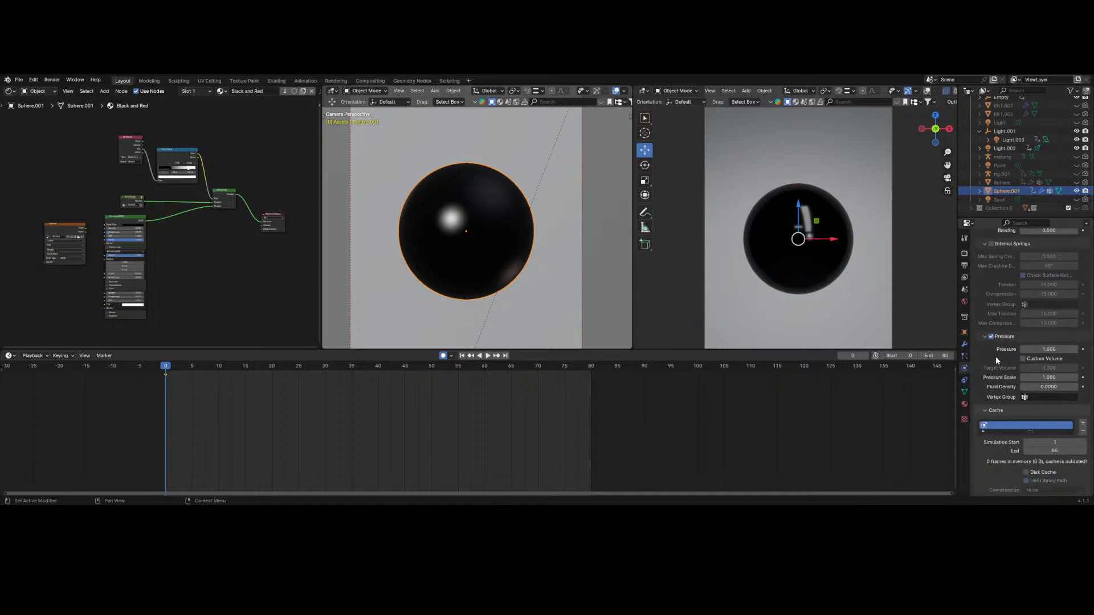
pyautogui.click(1035, 349)
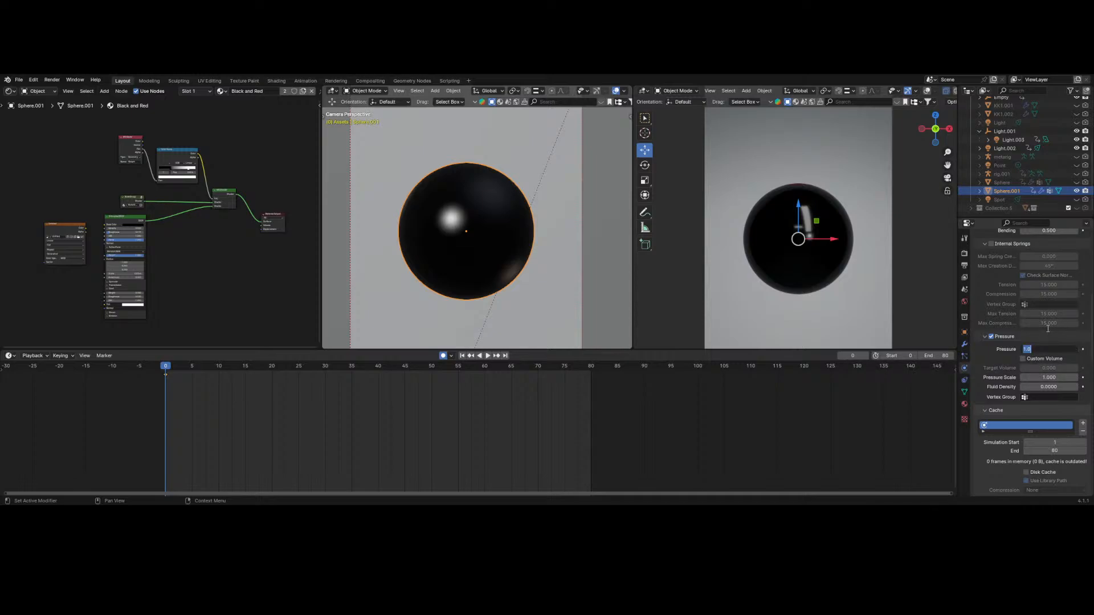
pyautogui.write('10')
# - Set the pin group stiffness in the cloth's Shape settings to 1
pyautogui.scroll(-10, 1009, 402)
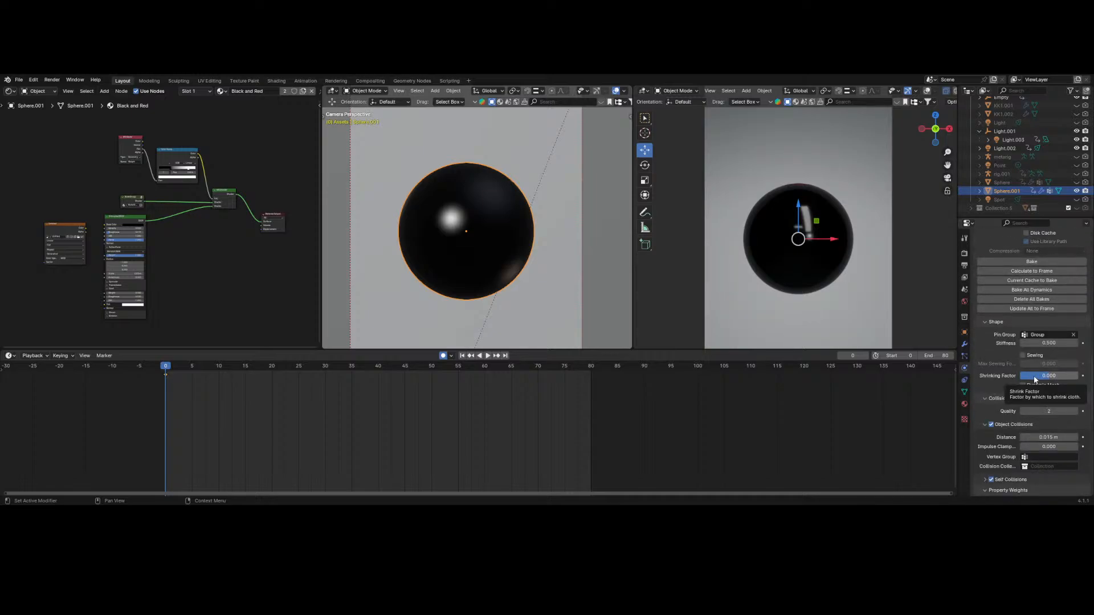
pyautogui.click(1036, 342)
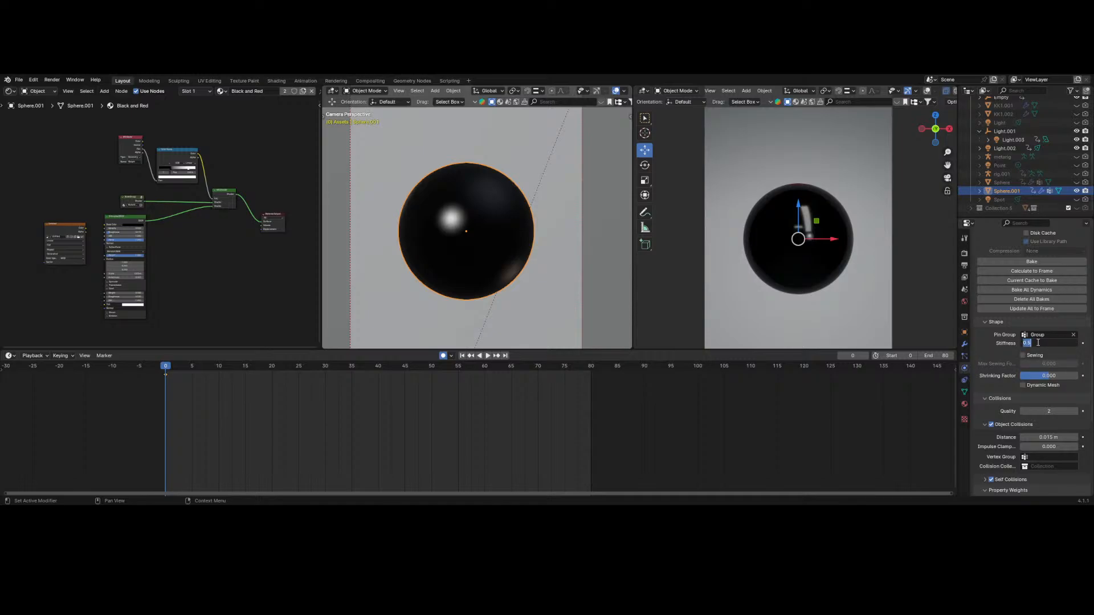
pyautogui.write('1')
pyautogui.press('Return')
# - Bake the cloth simulation and preview the result, stopping at frame 12
pyautogui.scroll(-3, 1034, 376)
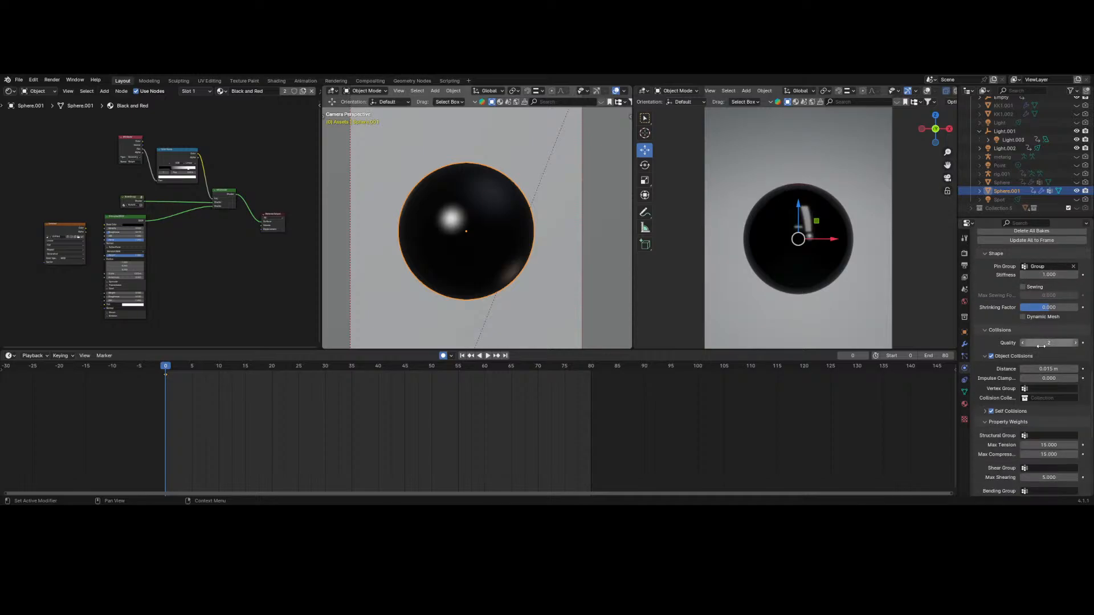
pyautogui.scroll(-2, 1036, 367)
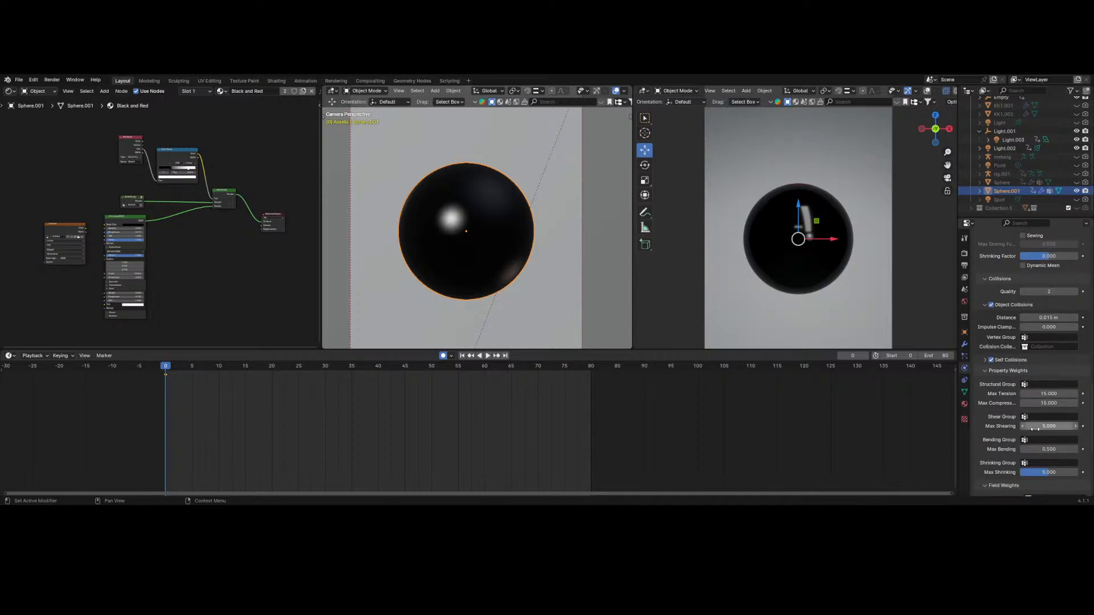
pyautogui.scroll(-1, 992, 452)
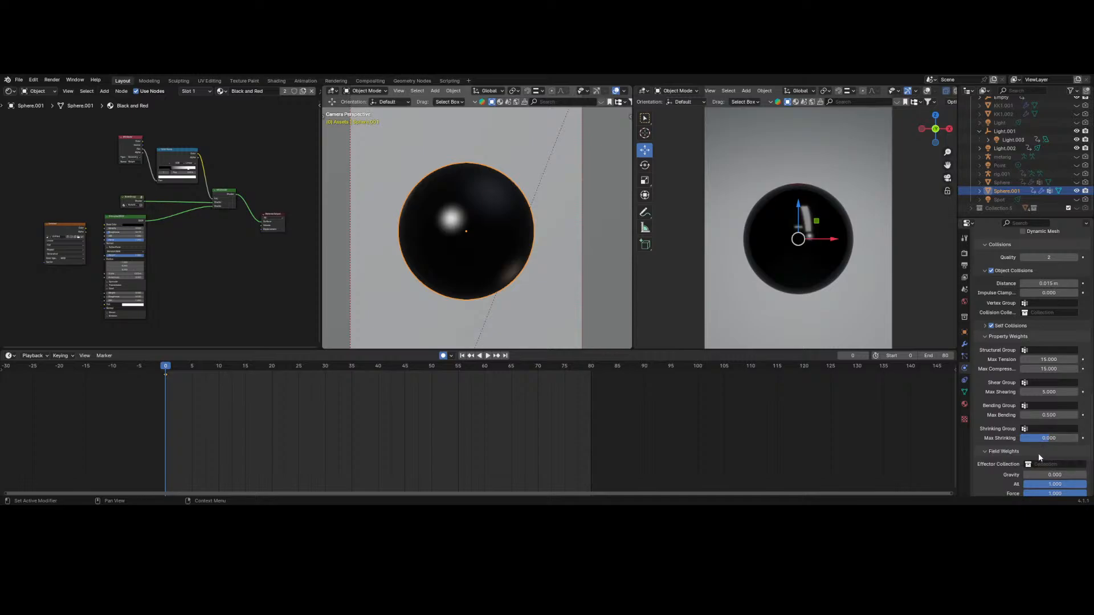
pyautogui.scroll(-2, 1035, 459)
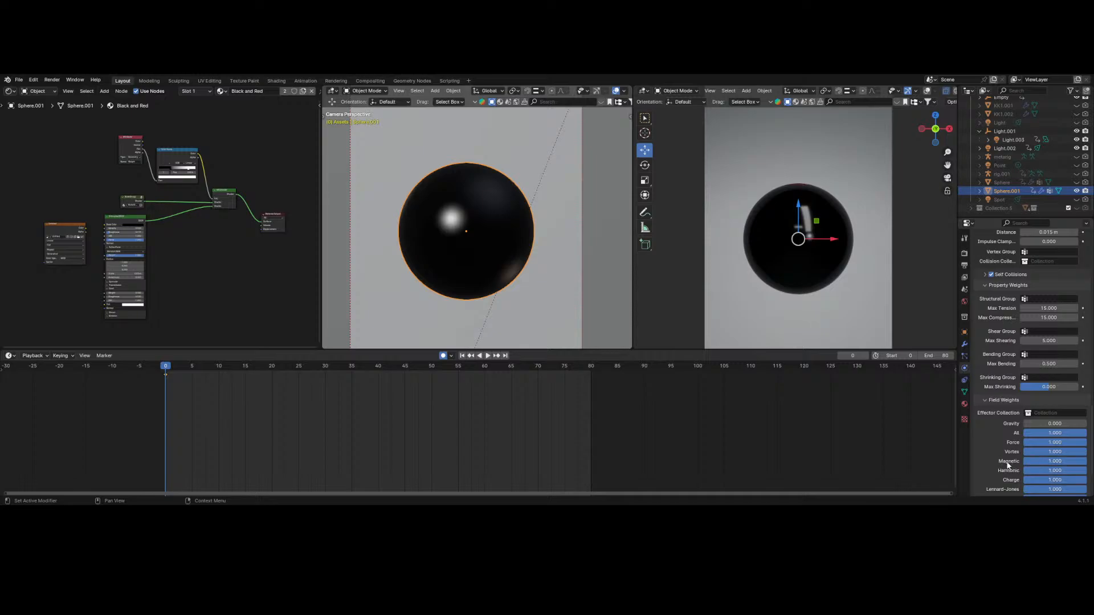
pyautogui.scroll(10, 1017, 339)
pyautogui.scroll(3, 1017, 338)
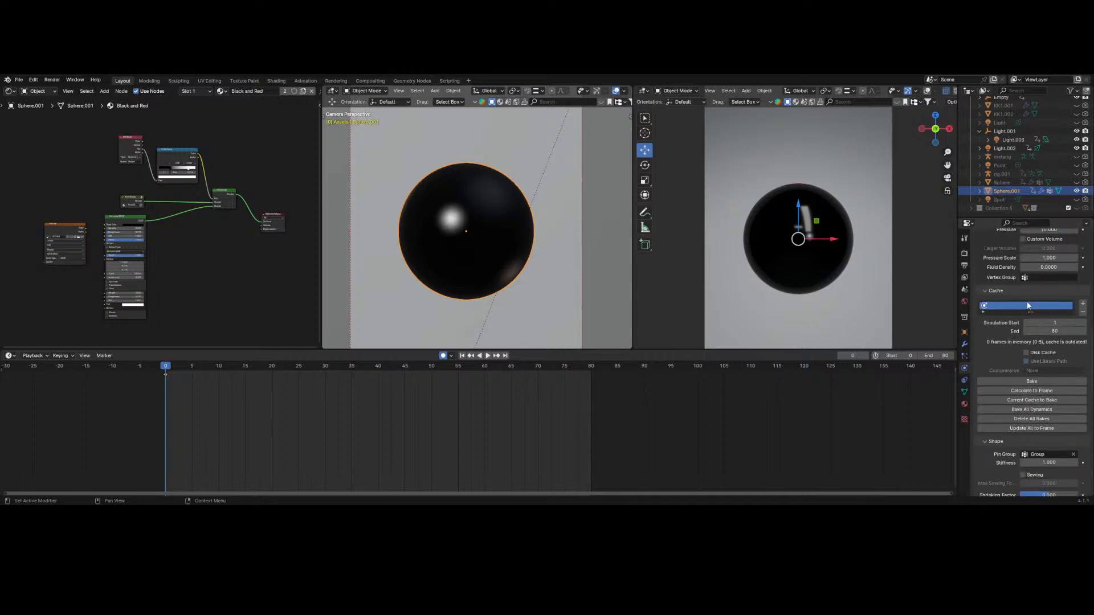
pyautogui.click(1012, 381)
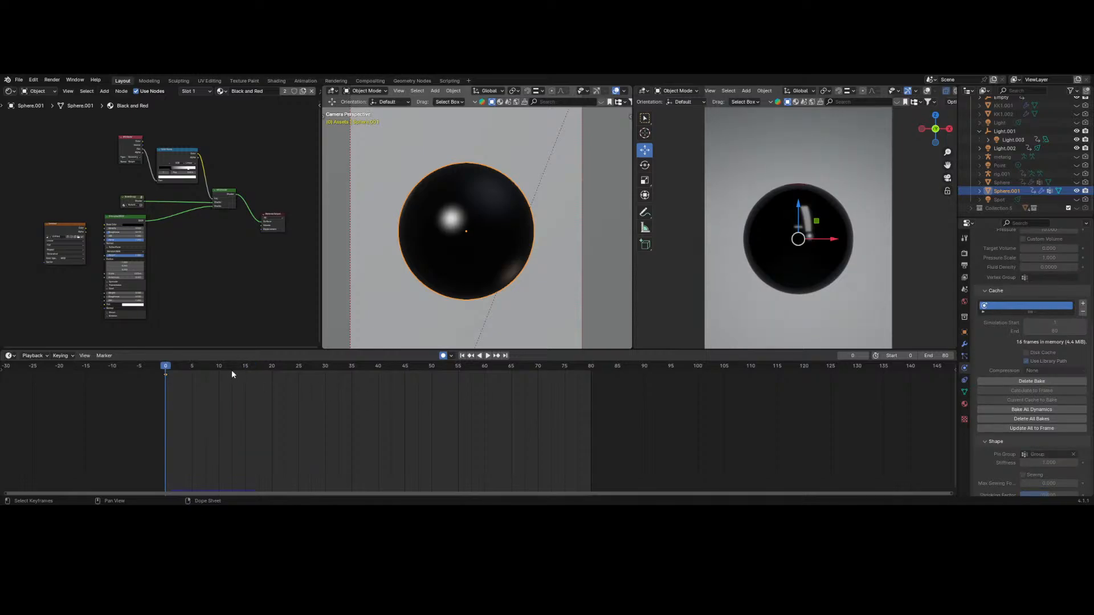
pyautogui.press('space')
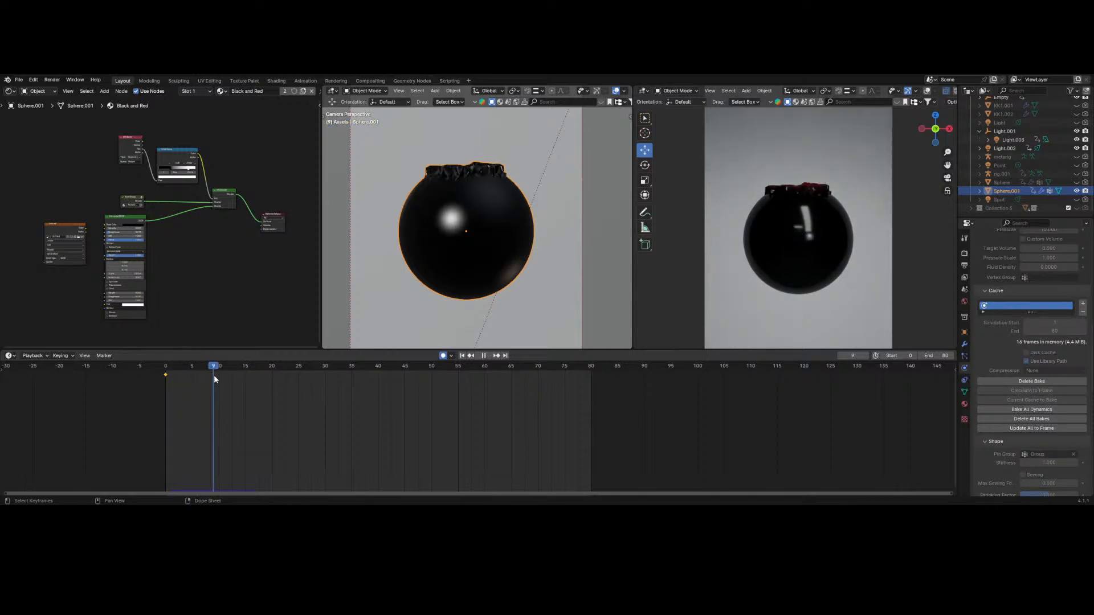
pyautogui.moveTo(238, 378); pyautogui.dragTo(228, 440)
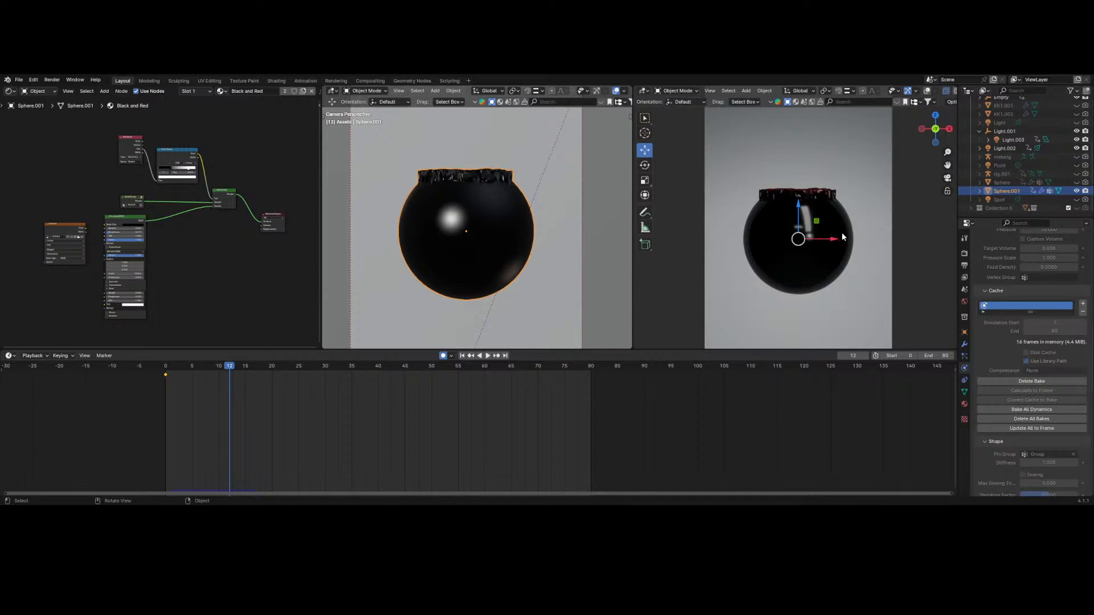
# - Delete the cloth bake and turn off Self Collisions for the sphere
pyautogui.scroll(7, 995, 339)
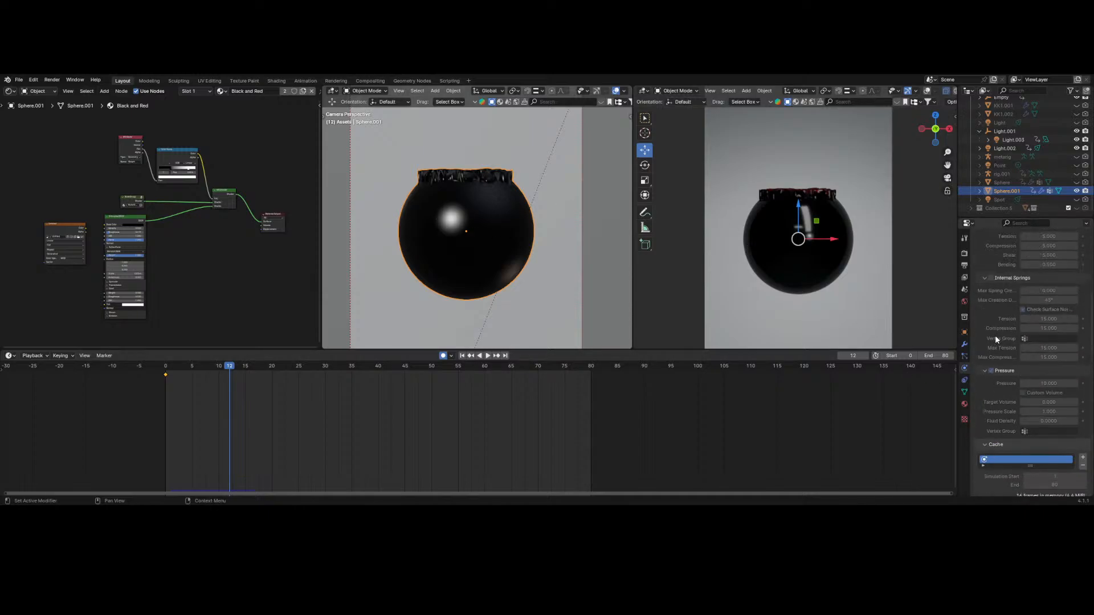
pyautogui.scroll(-5, 1004, 376)
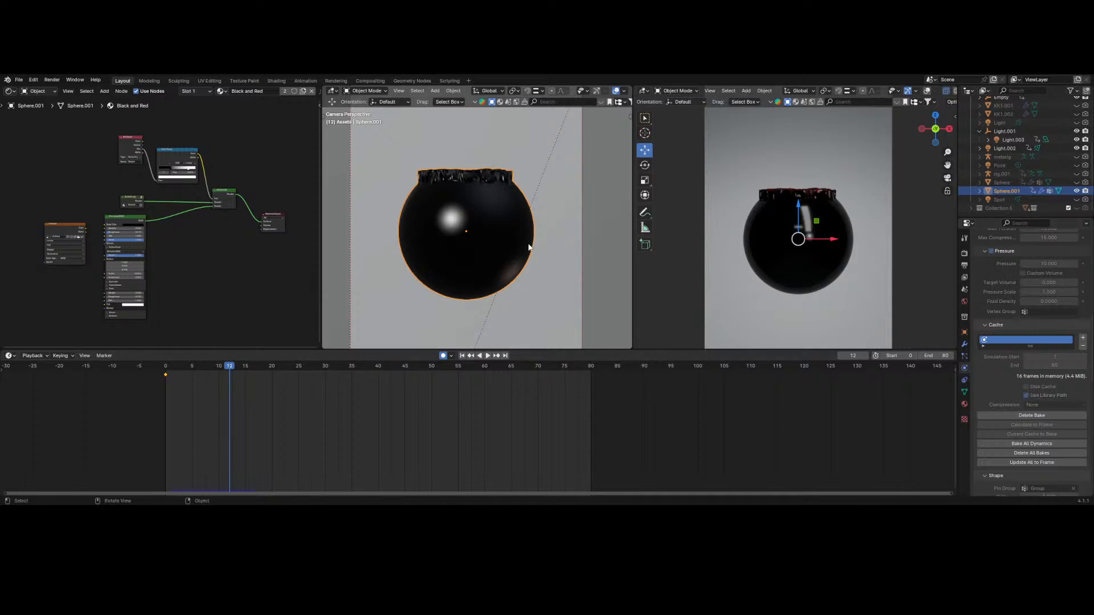
pyautogui.scroll(-10, 1021, 401)
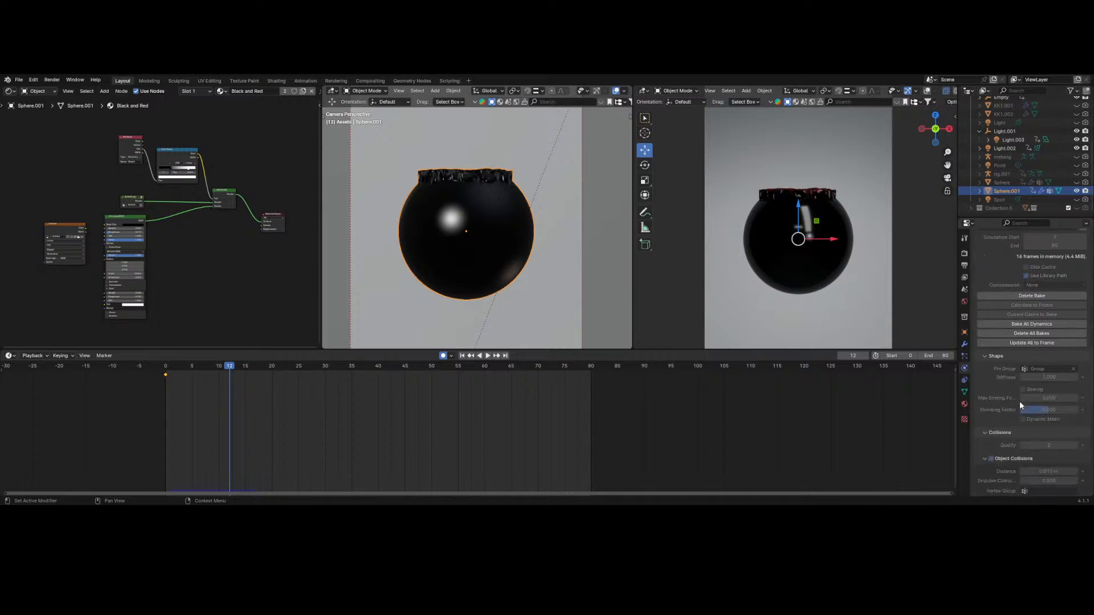
pyautogui.scroll(-4, 1020, 399)
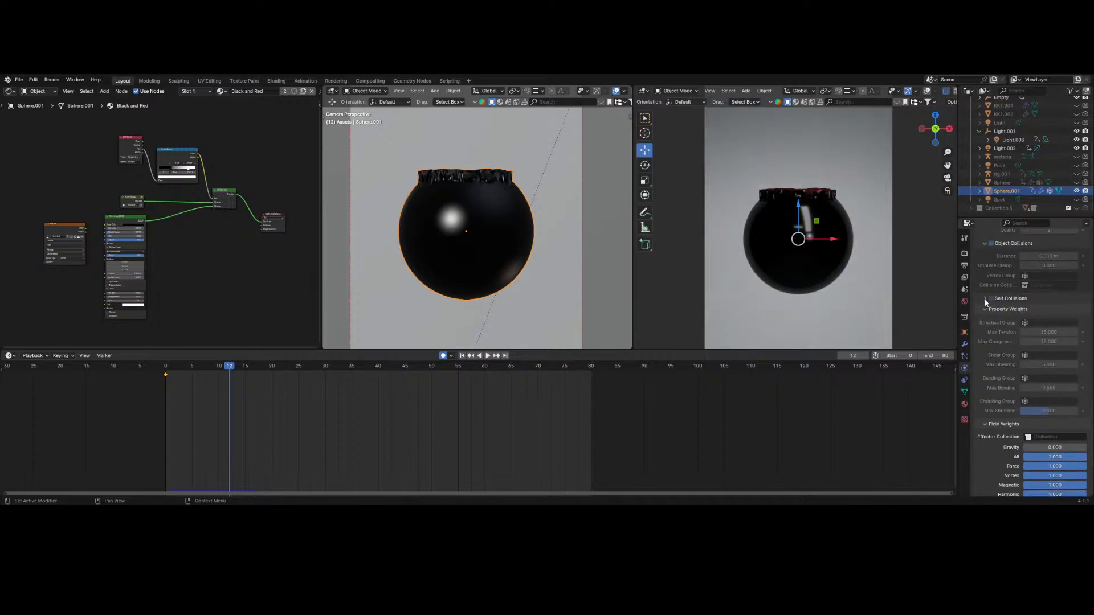
pyautogui.scroll(12, 1023, 320)
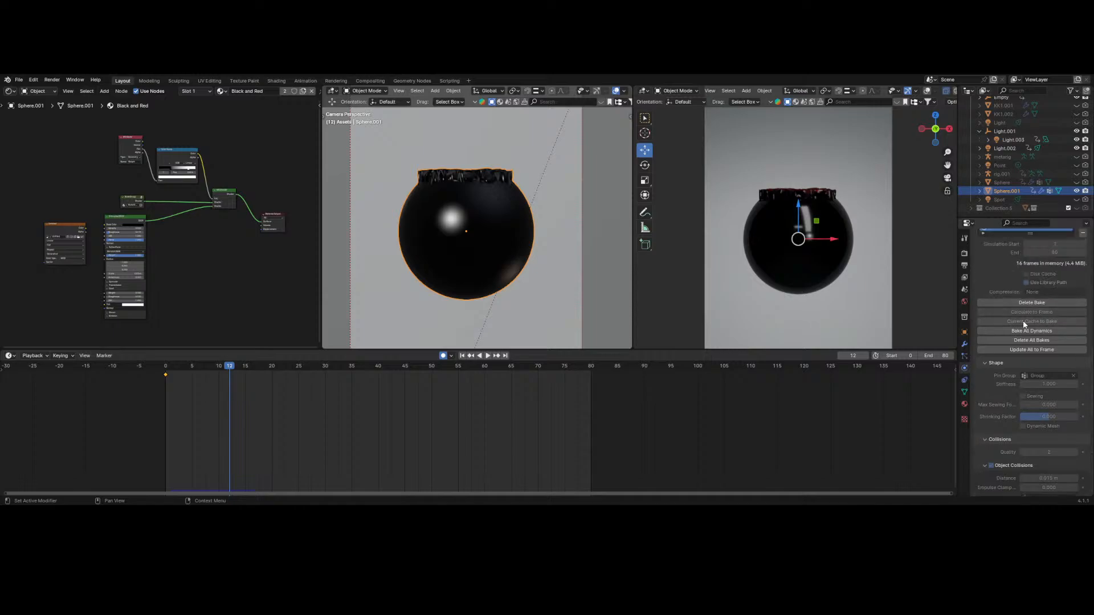
pyautogui.click(1020, 303)
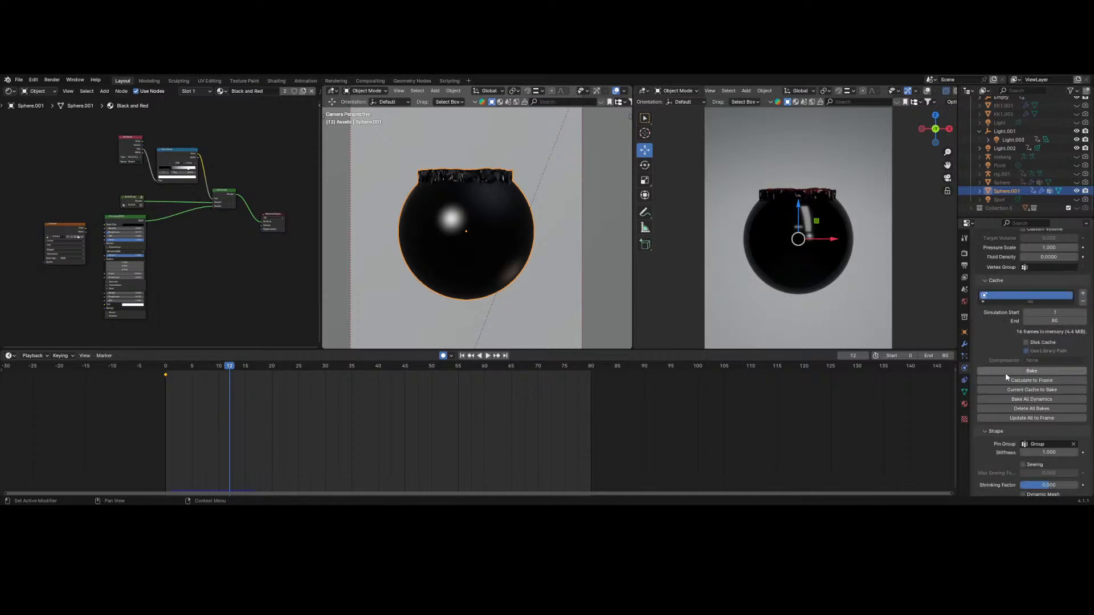
pyautogui.scroll(2, 1004, 419)
pyautogui.scroll(-10, 1004, 419)
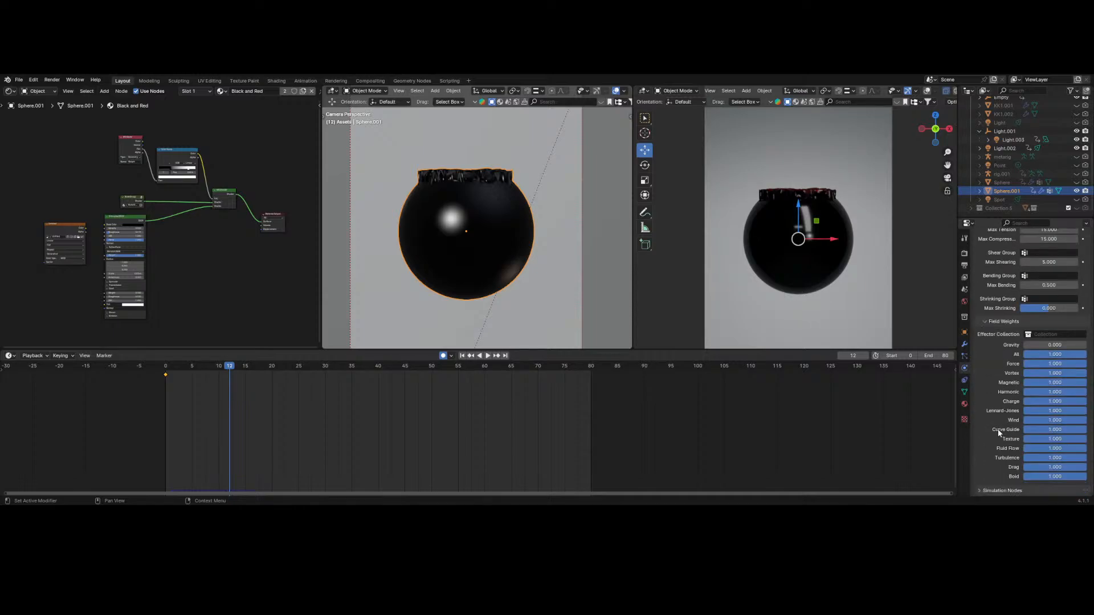
pyautogui.scroll(2, 997, 423)
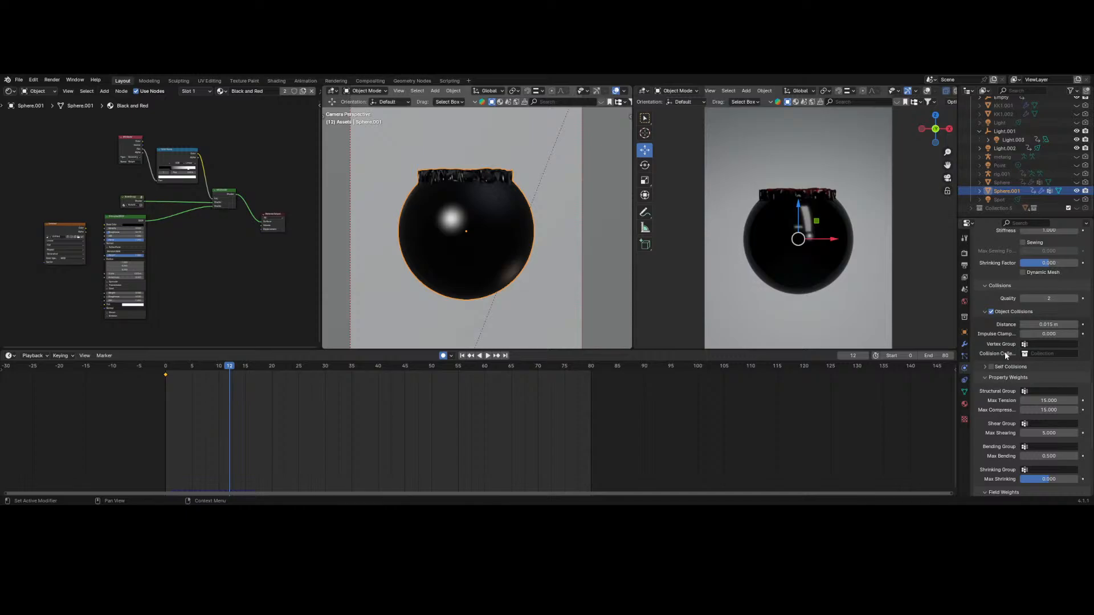
# - Bake the cloth without self collisions and play back the result
pyautogui.scroll(9, 991, 368)
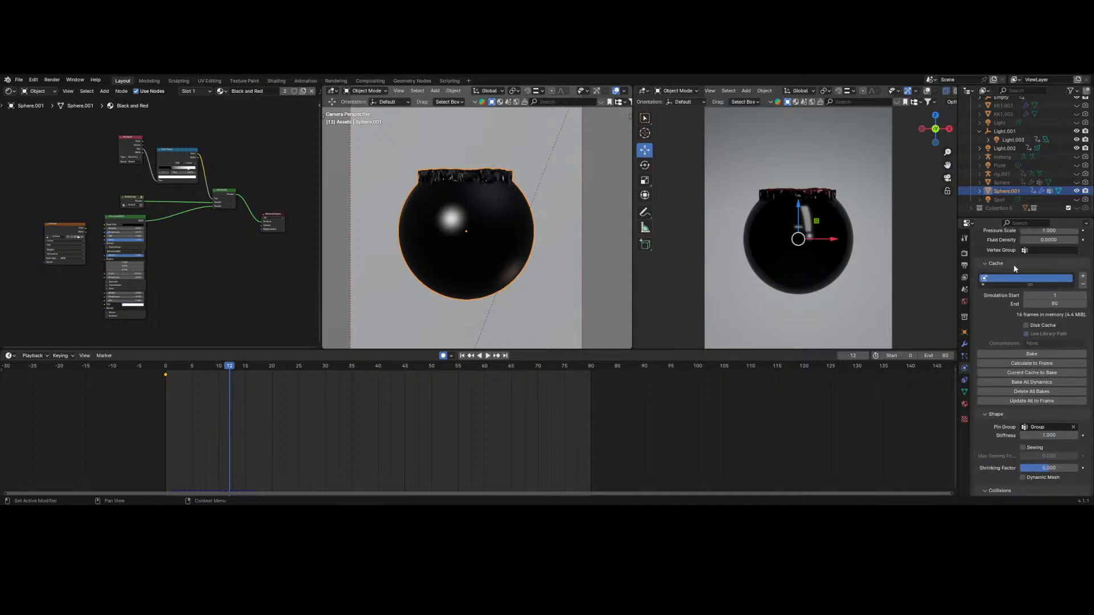
pyautogui.click(1017, 354)
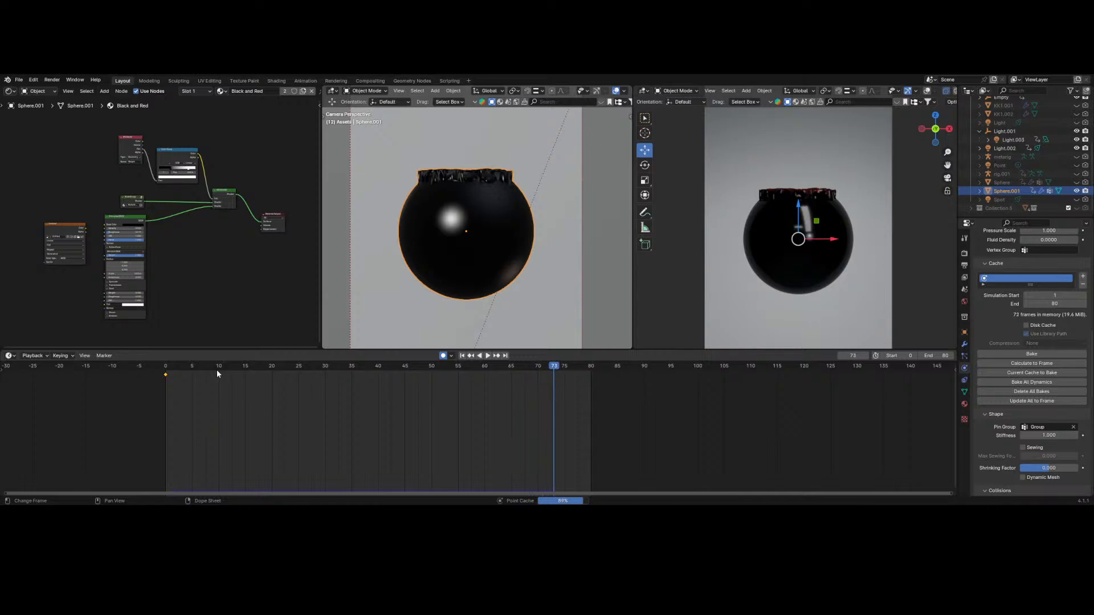
pyautogui.press('space')
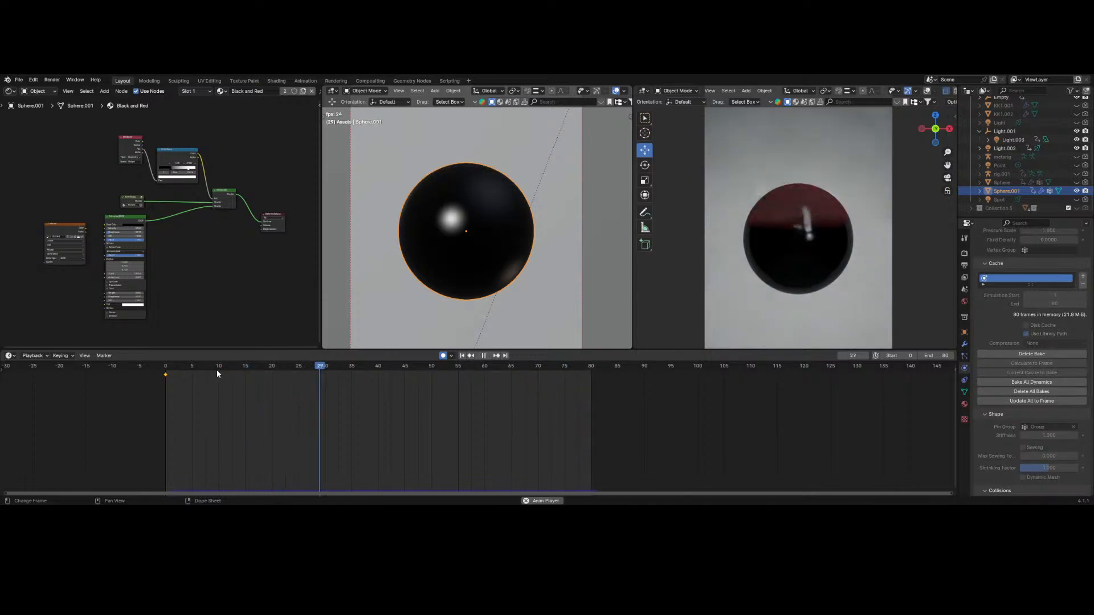
pyautogui.press('space')
# - Delete the cloth bake and turn Self Collisions back on with a friction of 1
pyautogui.scroll(-10, 1002, 419)
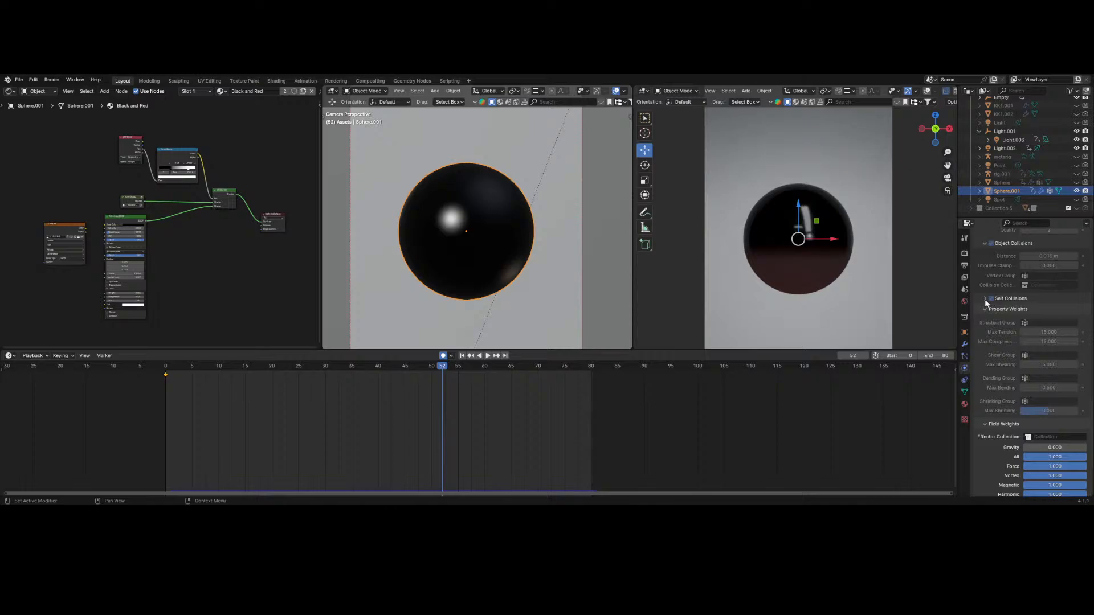
pyautogui.scroll(7, 992, 302)
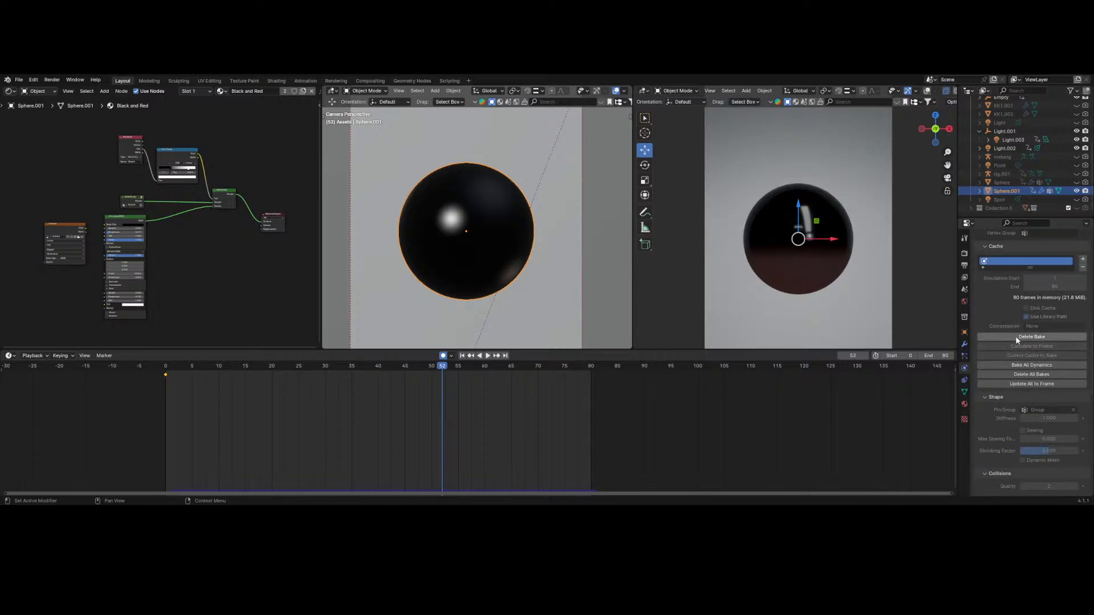
pyautogui.scroll(-7, 993, 432)
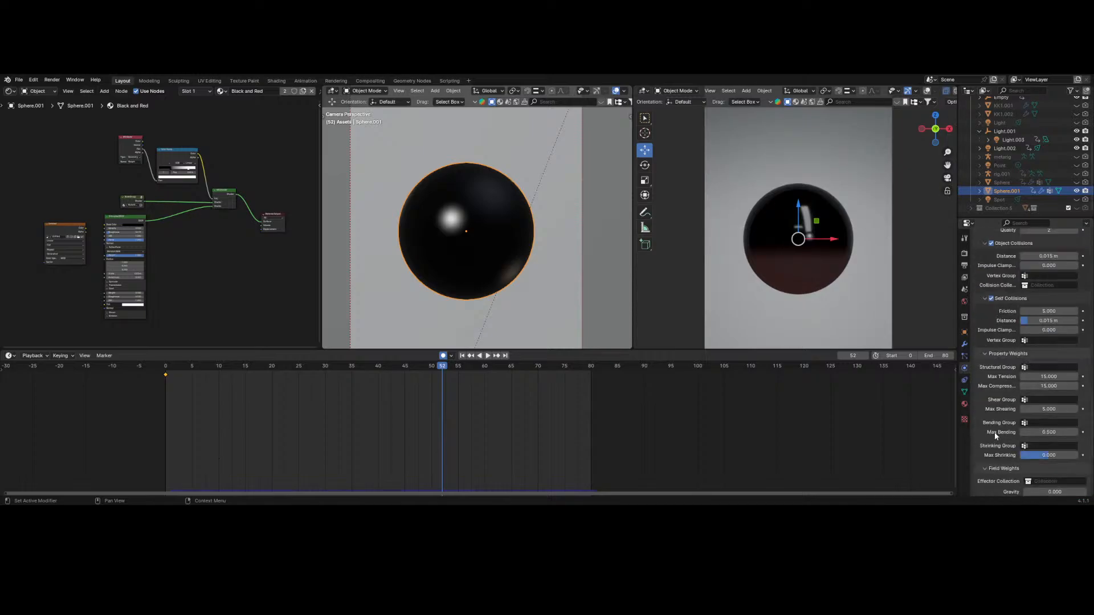
pyautogui.click(1051, 312)
pyautogui.write('1')
pyautogui.press('Return')
# - Bake the cloth simulation with self collisions and inspect it at frame 15
pyautogui.scroll(7, 1025, 319)
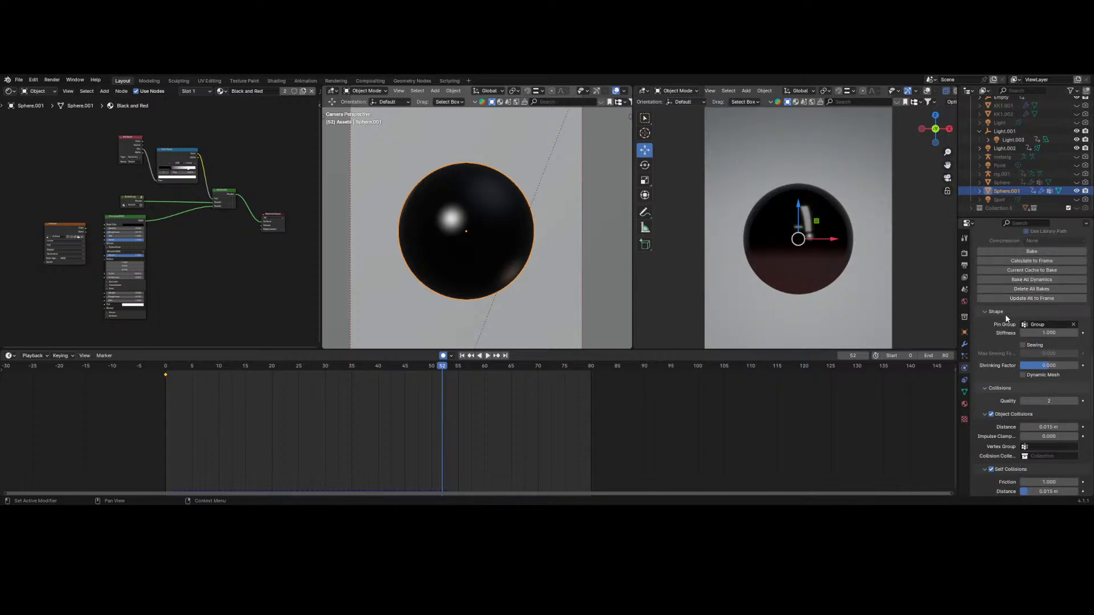
pyautogui.click(1000, 247)
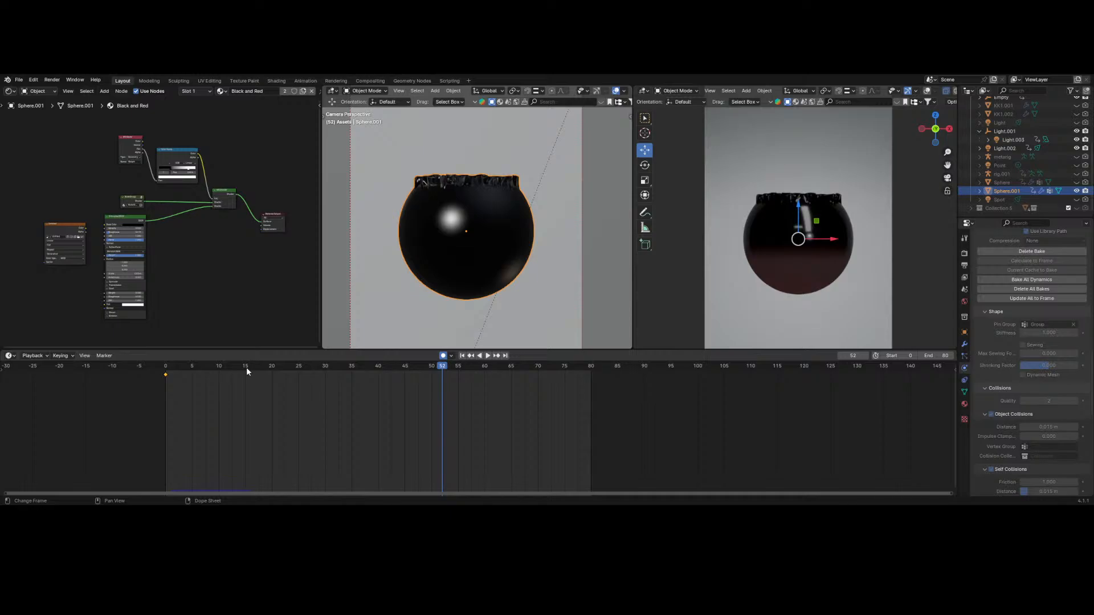
pyautogui.moveTo(247, 371); pyautogui.dragTo(247, 416)
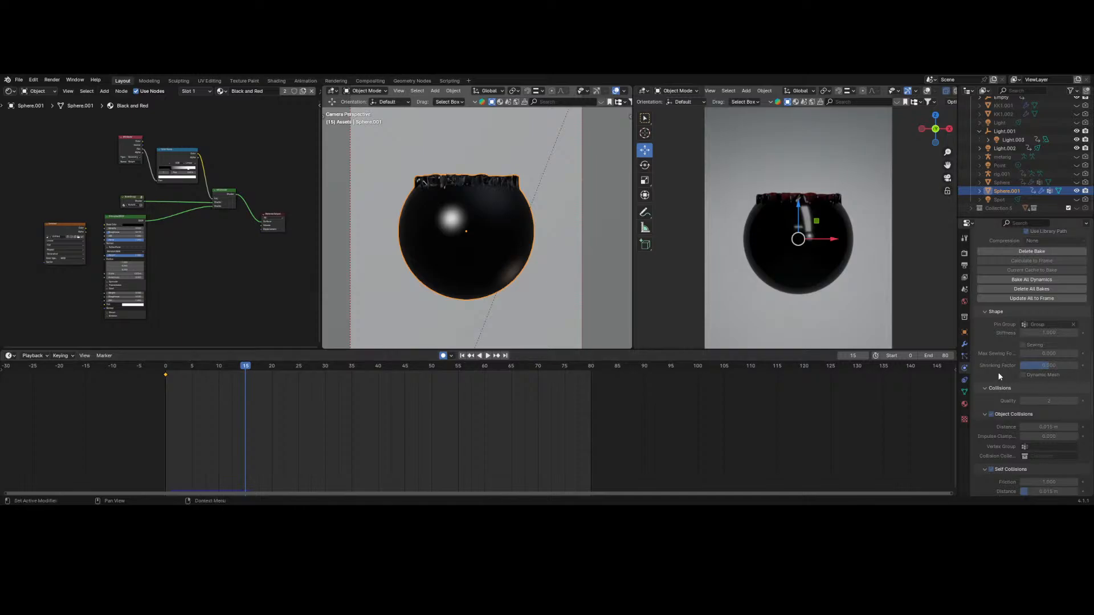
# - Turn on the Subdivision modifier's viewport display and preview the opening frames of the cloth animation
pyautogui.click(964, 345)
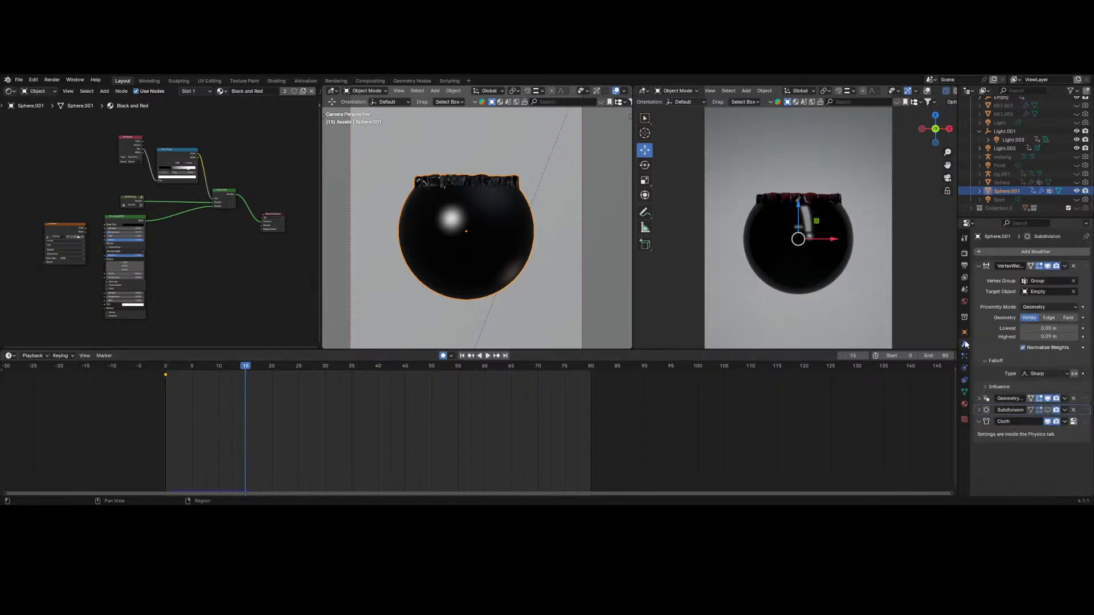
pyautogui.click(1047, 410)
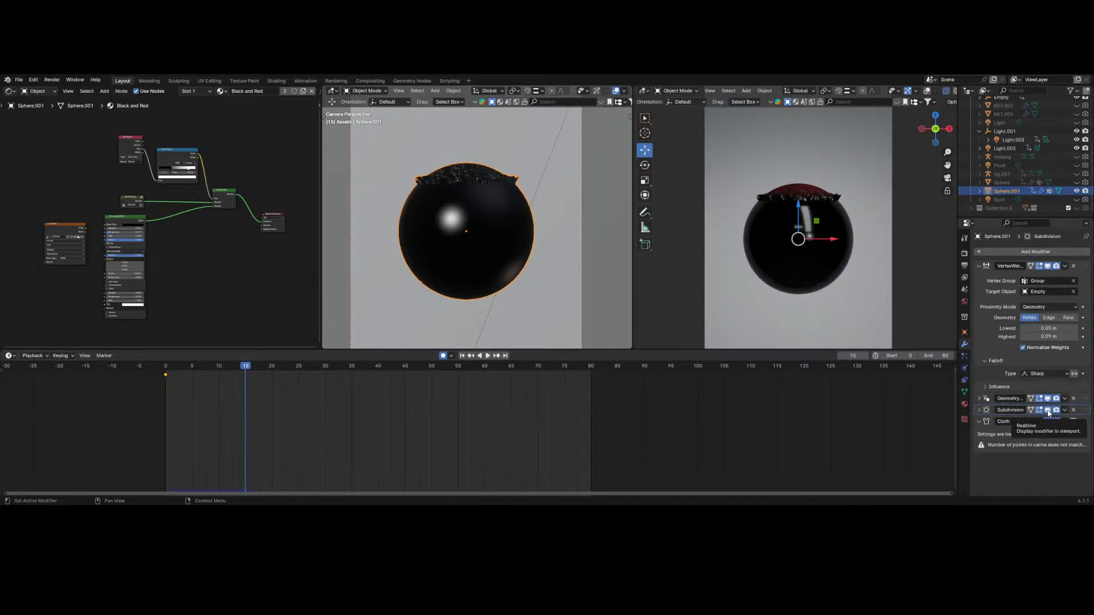
pyautogui.press('space')
pyautogui.click(184, 366)
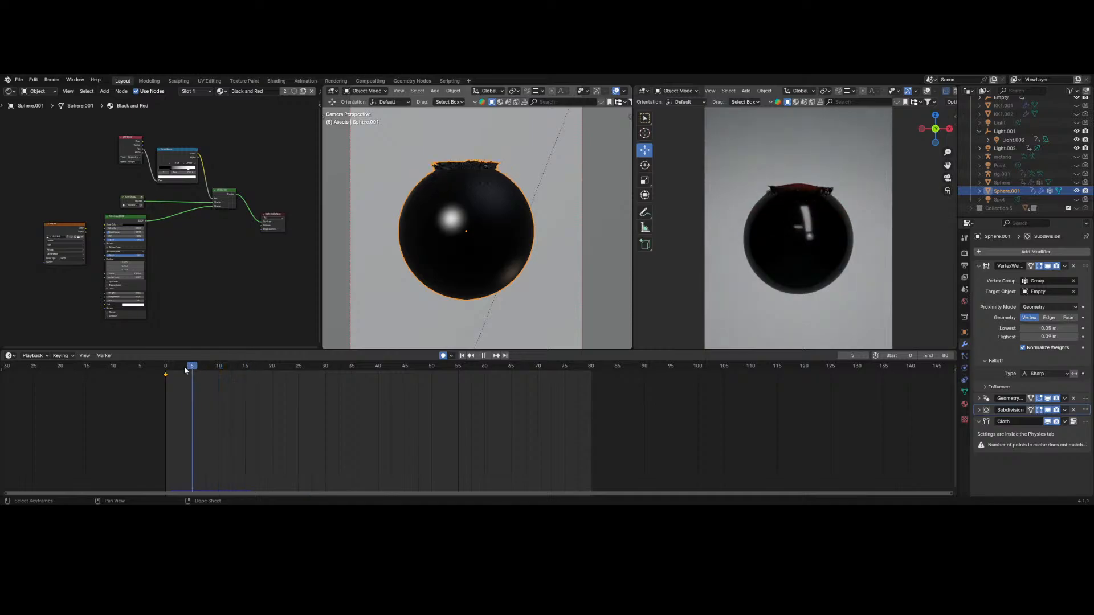
pyautogui.moveTo(183, 366); pyautogui.dragTo(248, 396)
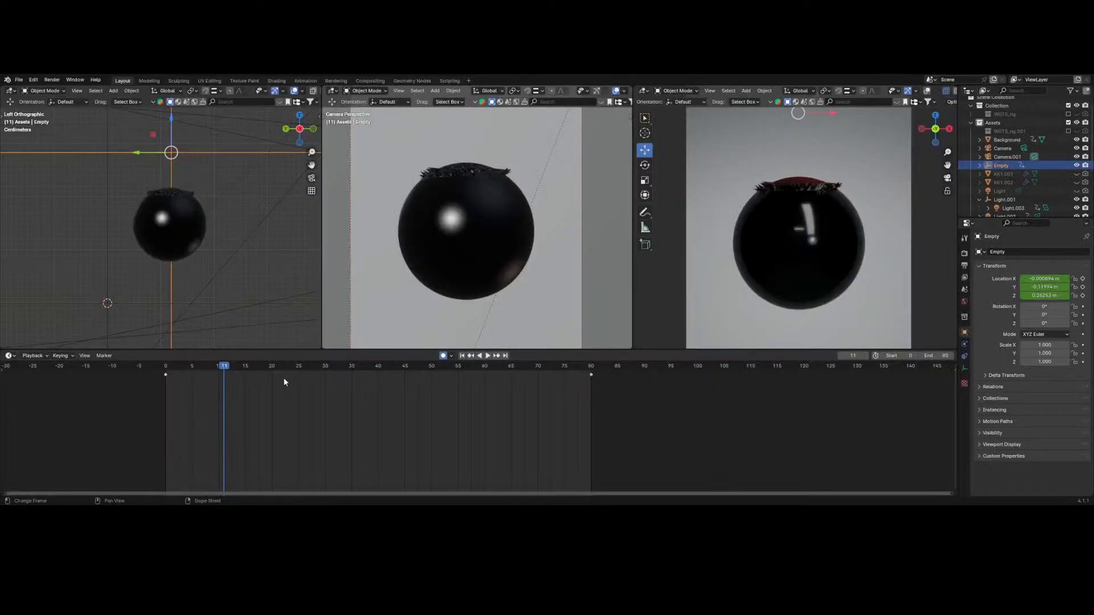
# - Return to frame 0 and play the animation up to frame 30 to check the peeling cloth
pyautogui.moveTo(194, 372); pyautogui.dragTo(163, 420)
pyautogui.press('space')
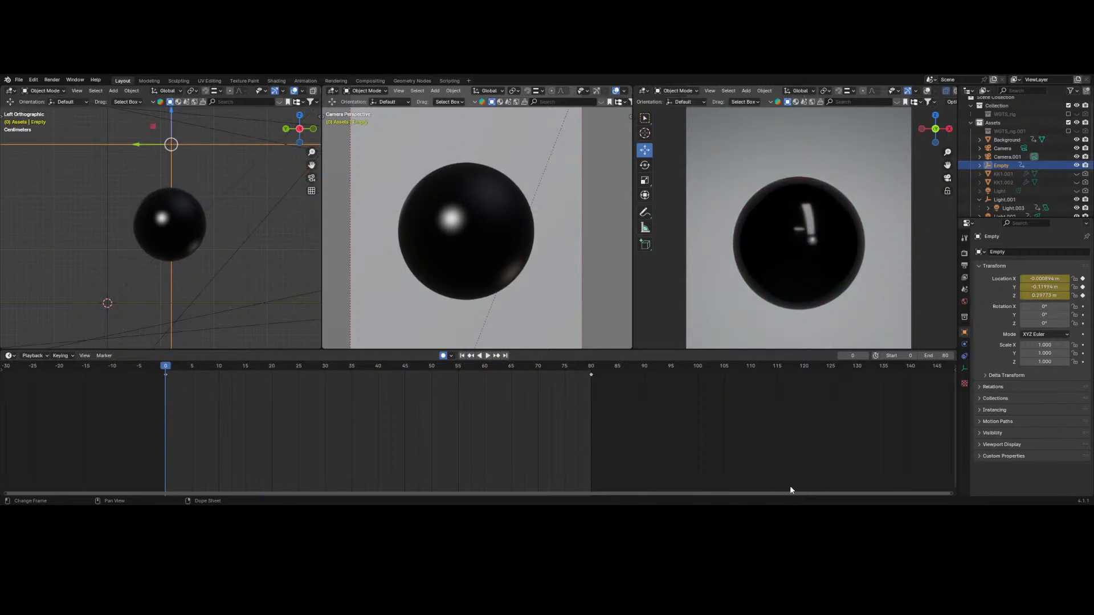
pyautogui.press('space')
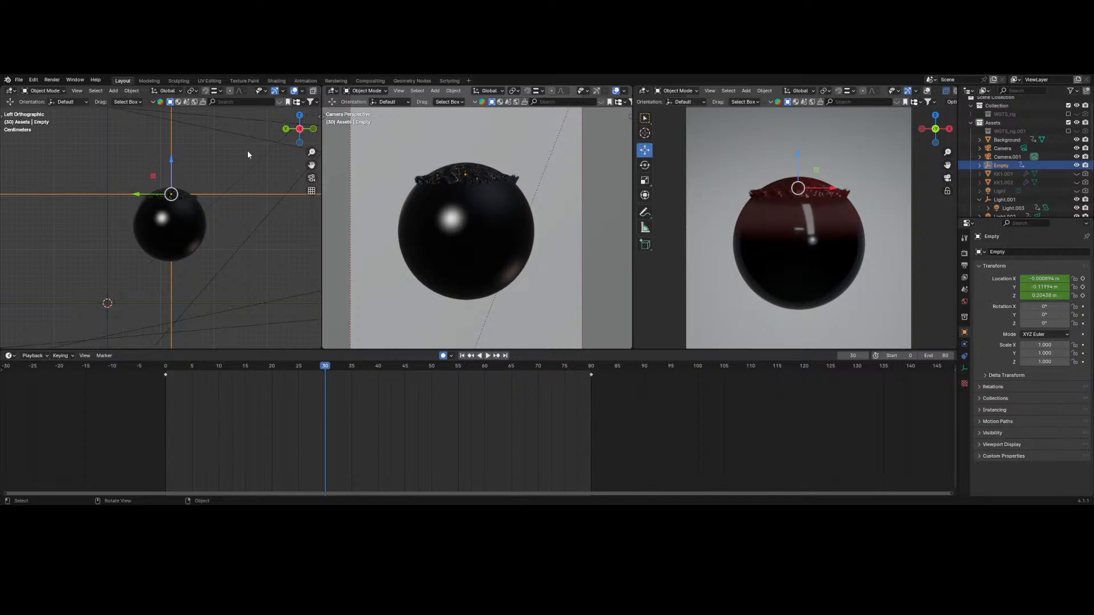
# - Jump to the keyframe at frame 80 and replay the opening frames of the peeling cloth animation several times
pyautogui.press('Up')
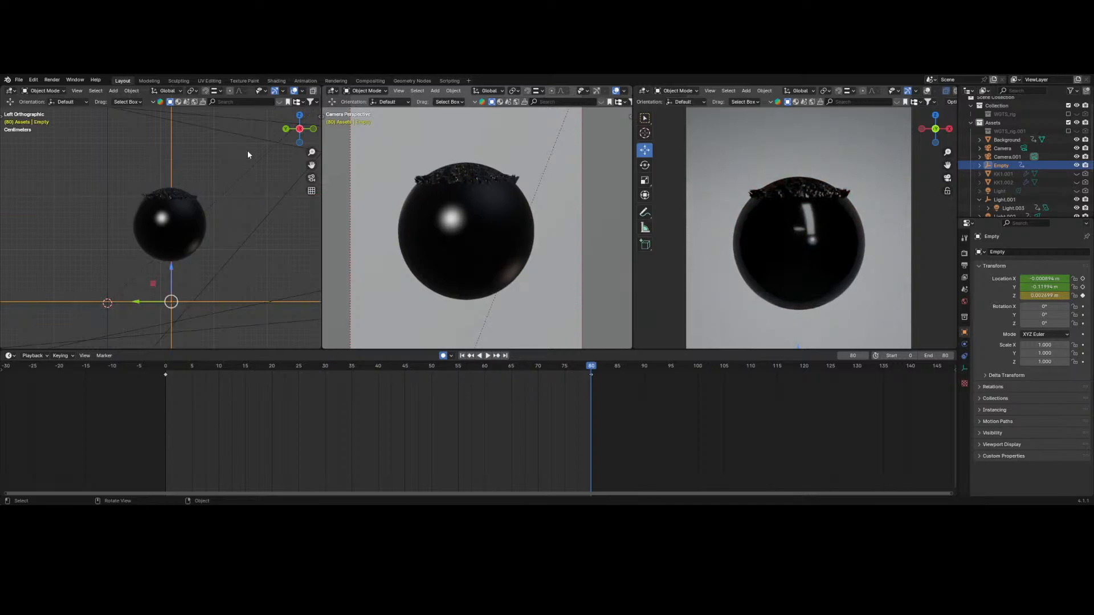
pyautogui.press('Right')
pyautogui.press('space')
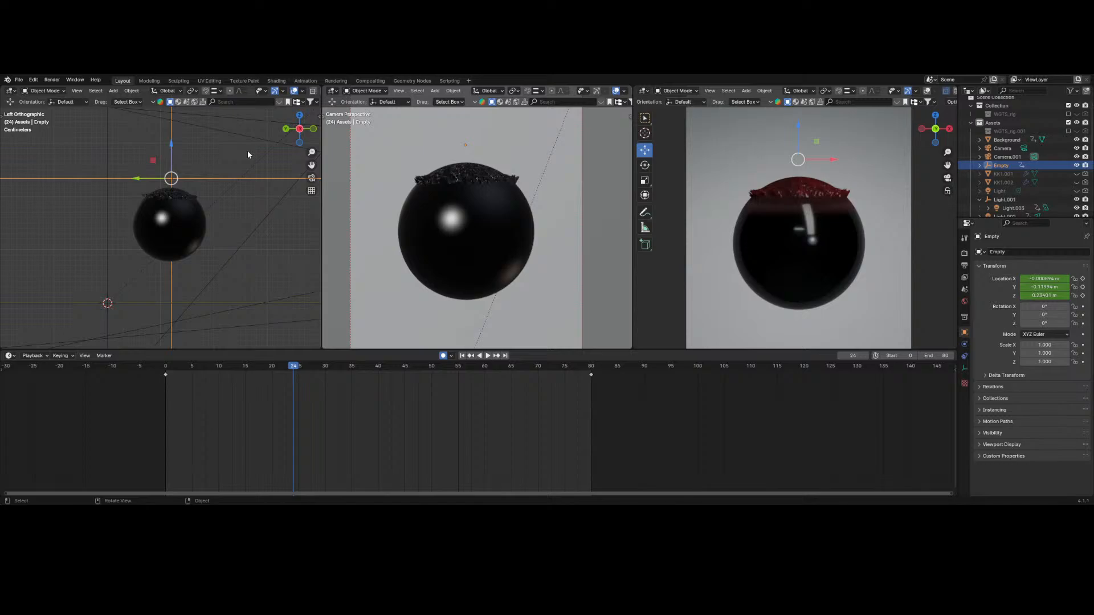
pyautogui.press('Up')
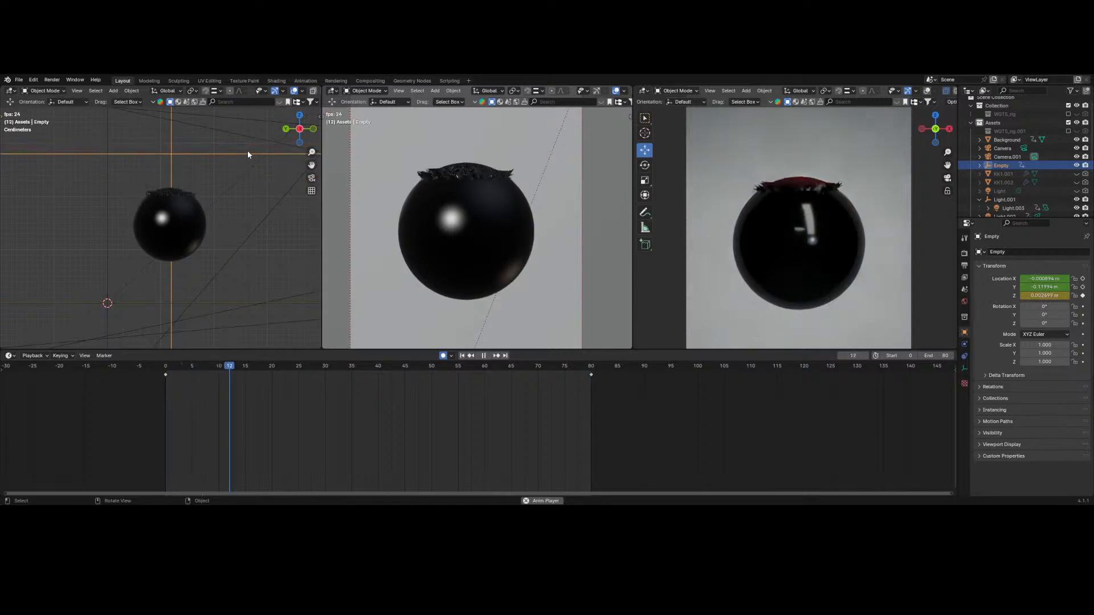
pyautogui.press('Up')
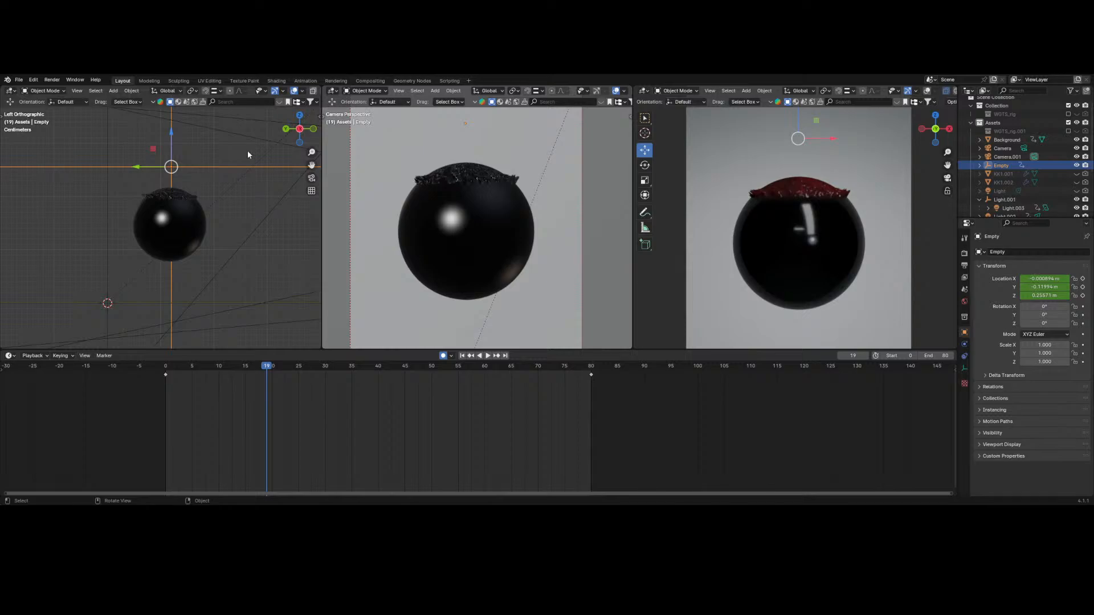
pyautogui.press('Up')
pyautogui.press('space')
pyautogui.press('space')
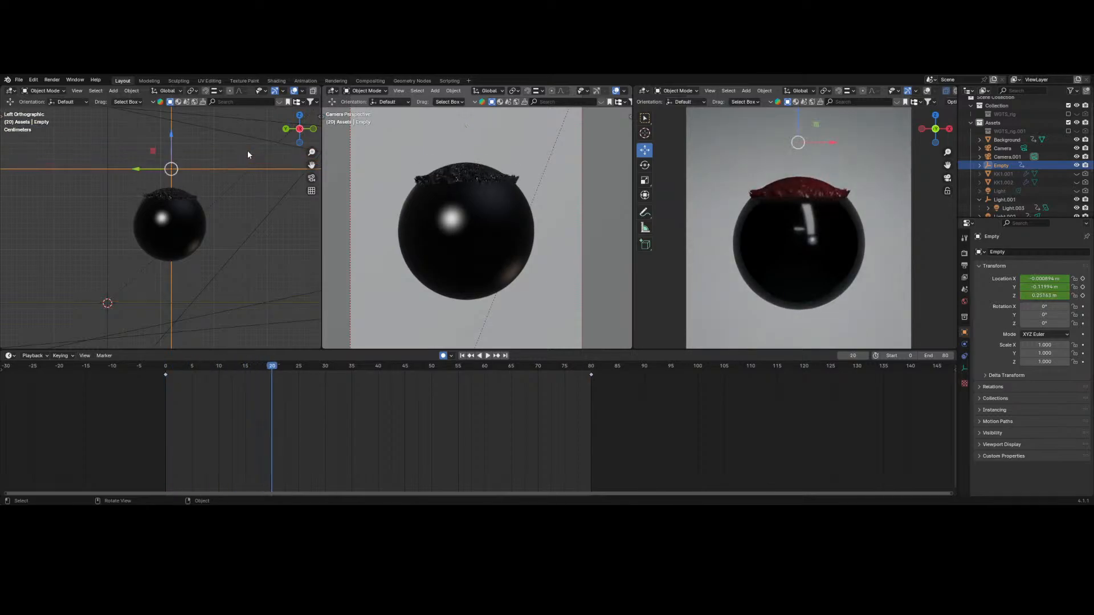
pyautogui.press('Up')
pyautogui.press('space')
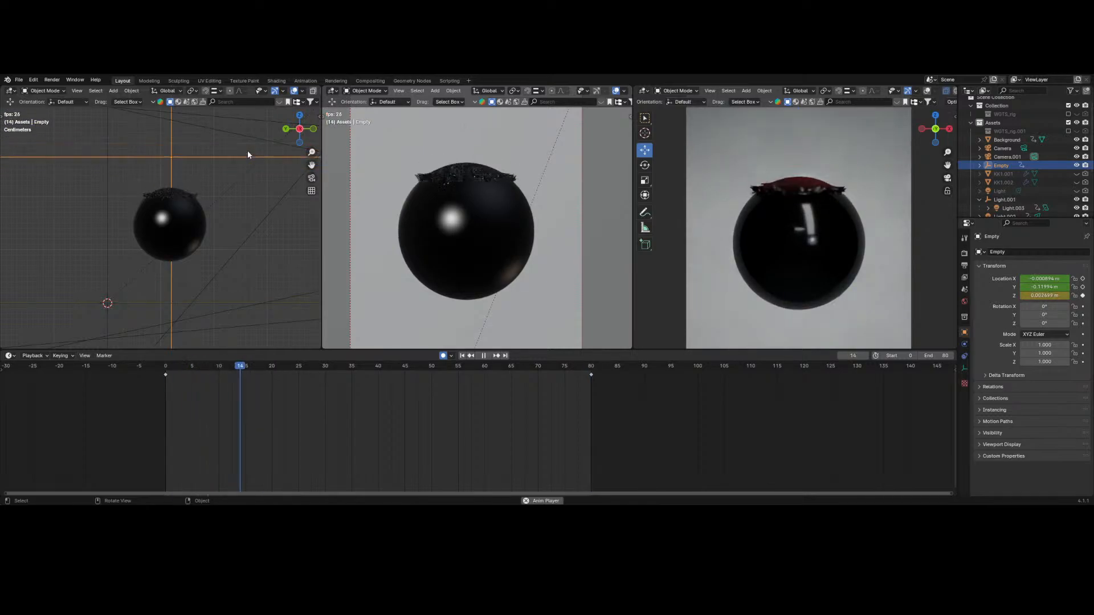
pyautogui.press('space')
pyautogui.press('Up')
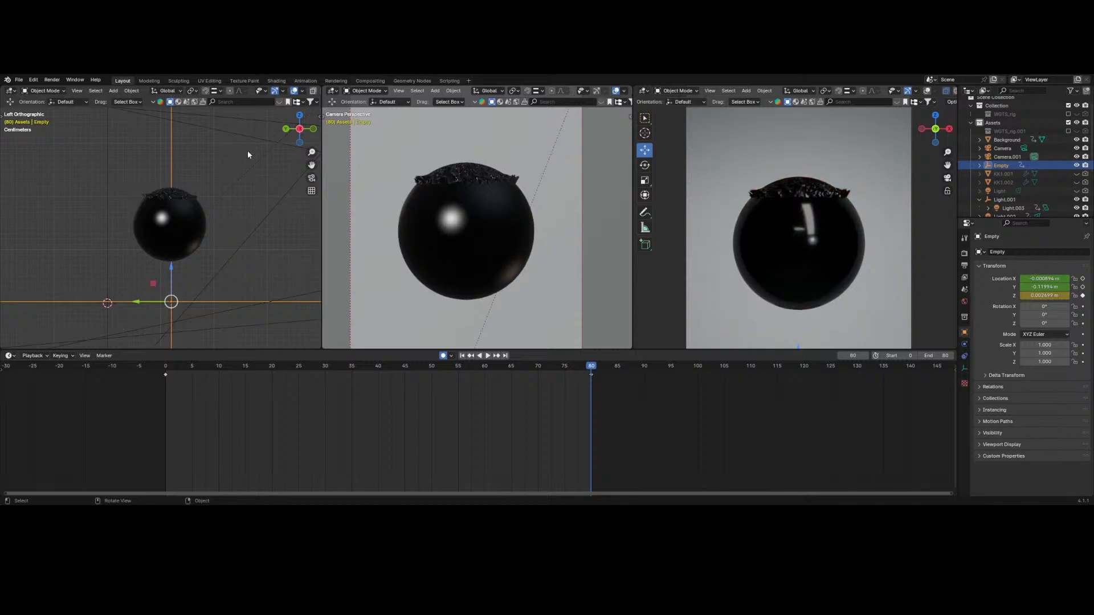
pyautogui.press('space')
pyautogui.press('space')
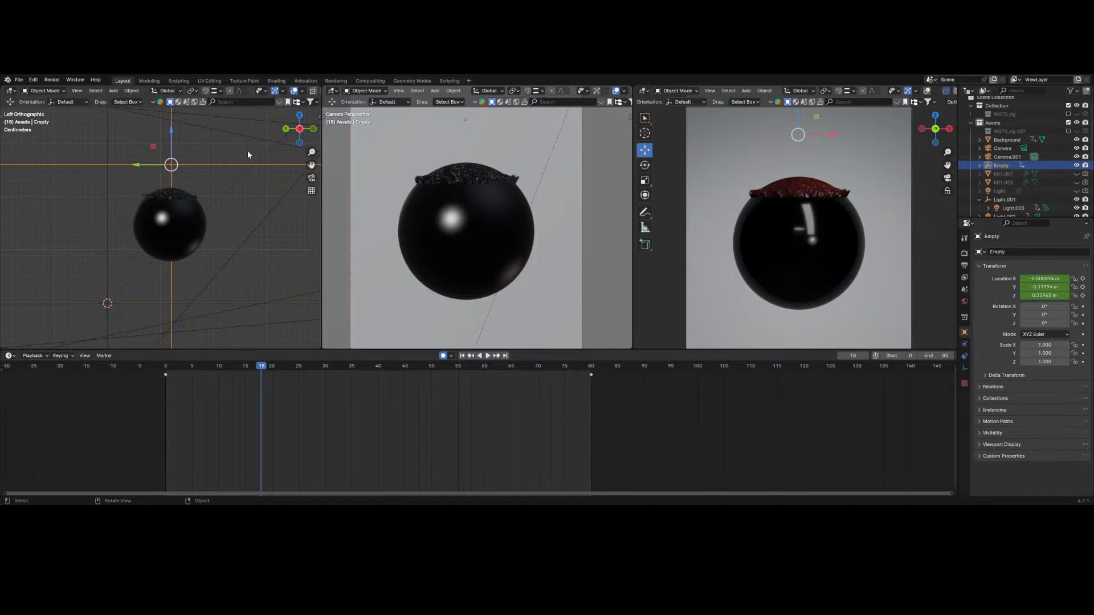
# - Scrub back to frame 0 and briefly play the start of the peel
pyautogui.moveTo(194, 364); pyautogui.dragTo(143, 368)
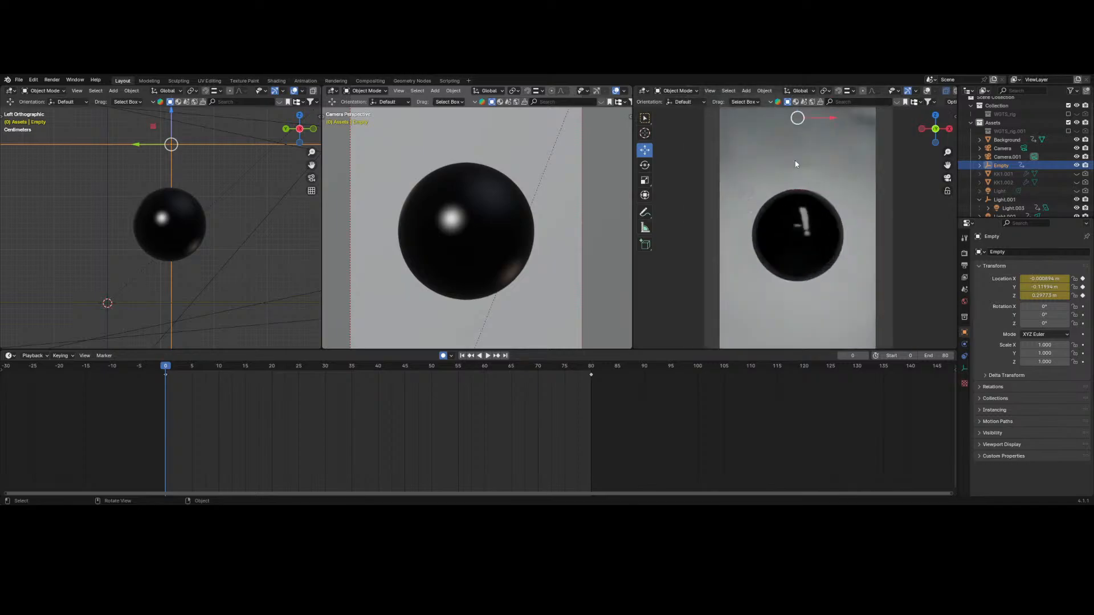
pyautogui.press('space')
pyautogui.press('Escape')
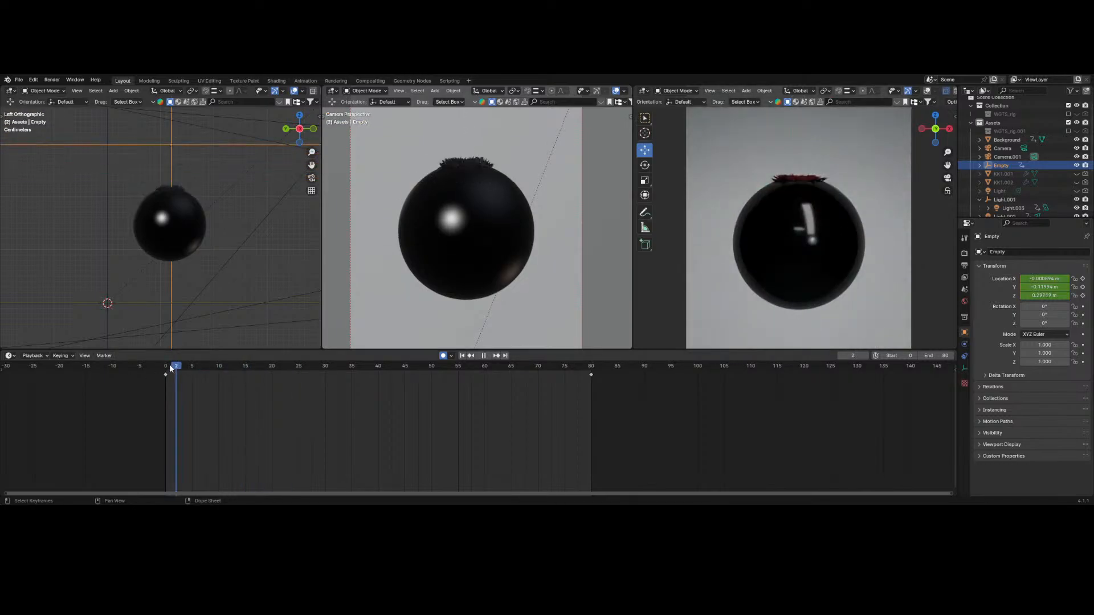
# - Delete the black sphere's cloth bake and start a new bake, stopping it within the first frames
pyautogui.click(855, 235)
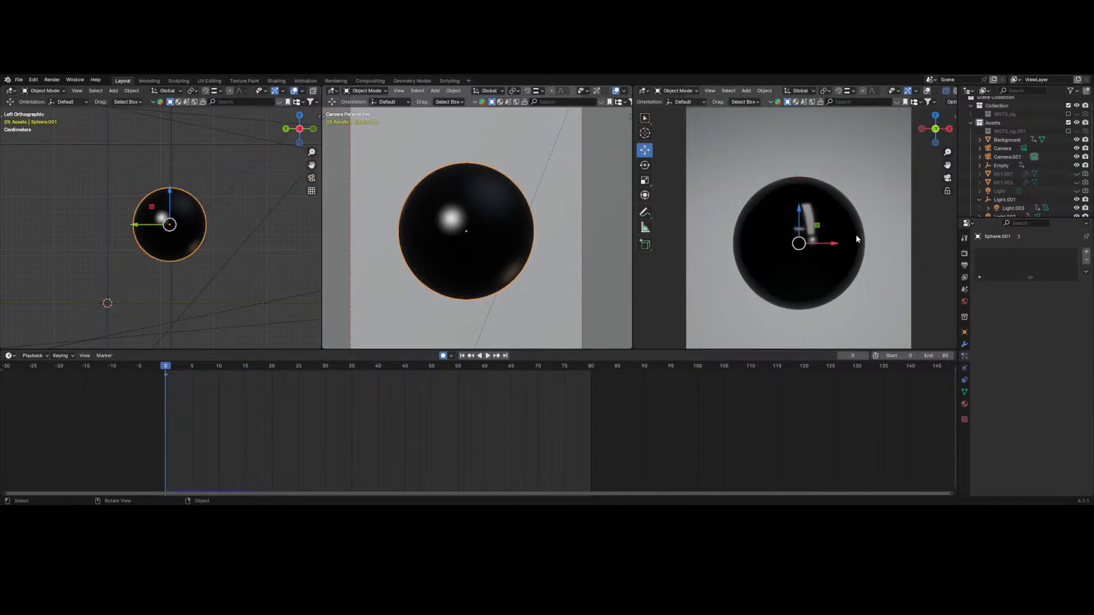
pyautogui.click(965, 345)
pyautogui.click(963, 356)
pyautogui.click(964, 368)
pyautogui.scroll(-8, 1003, 387)
pyautogui.scroll(-5, 984, 412)
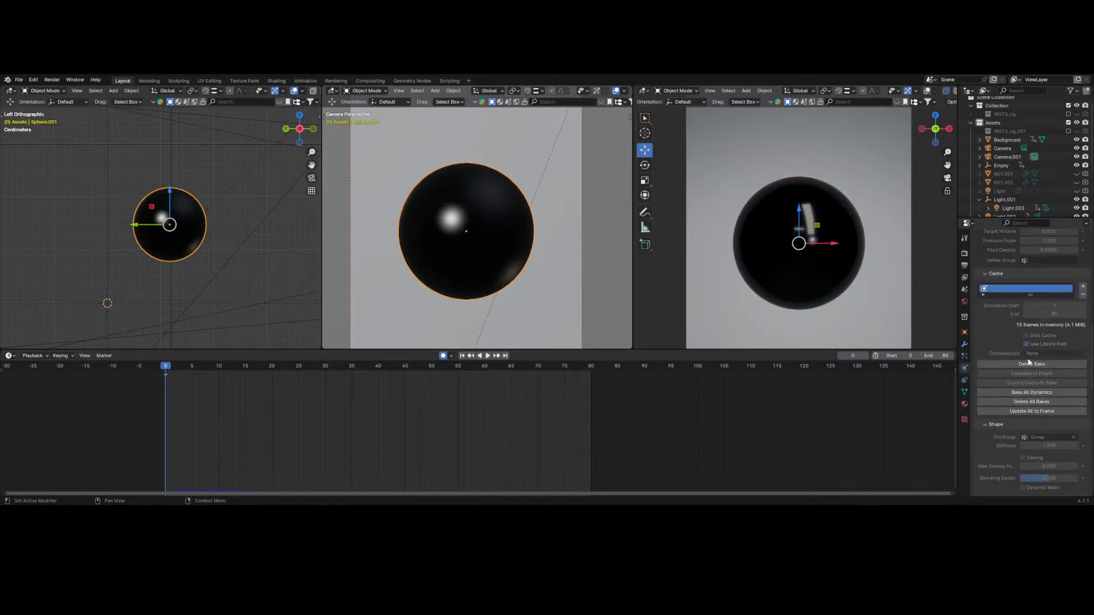
pyautogui.click(1023, 367)
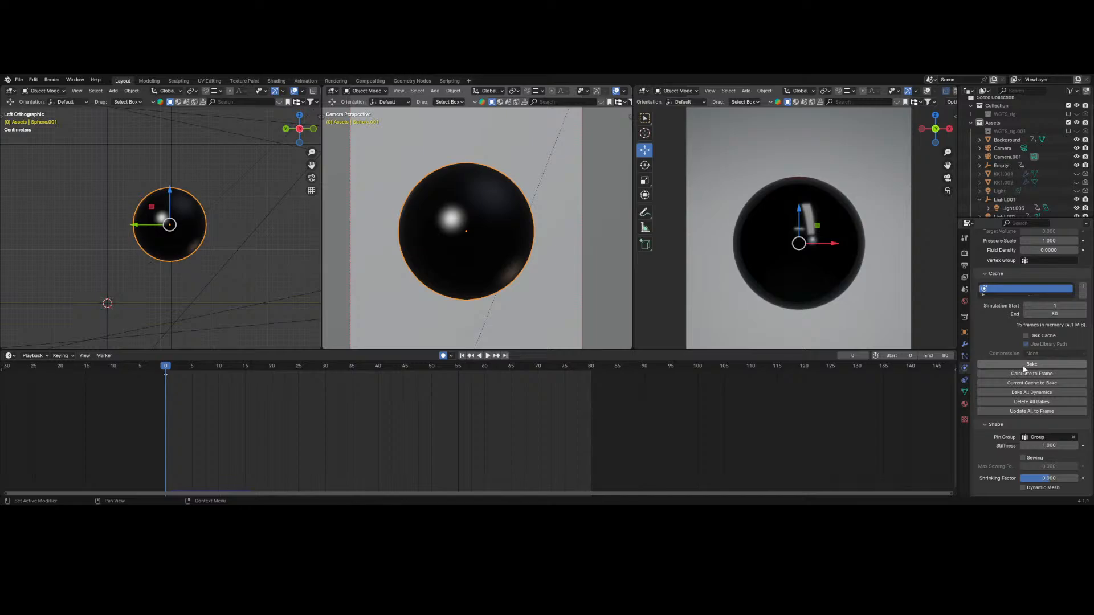
pyautogui.click(1023, 367)
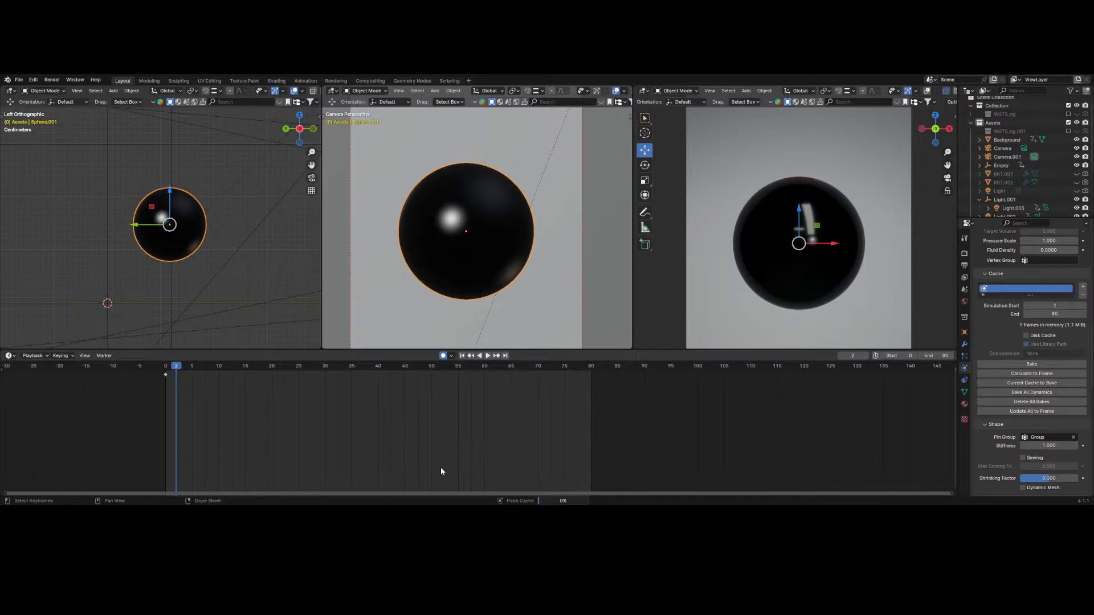
pyautogui.press('Escape')
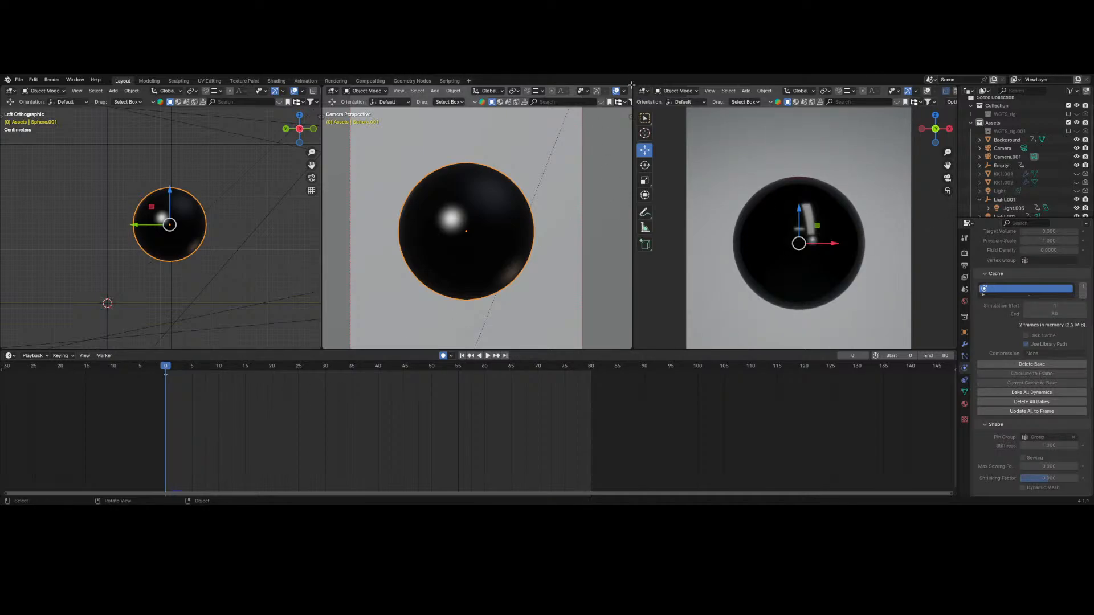
# - Close the rendered viewport by extending the camera viewport over it, and delete the partial cloth bake
pyautogui.moveTo(631, 84); pyautogui.dragTo(912, 296)
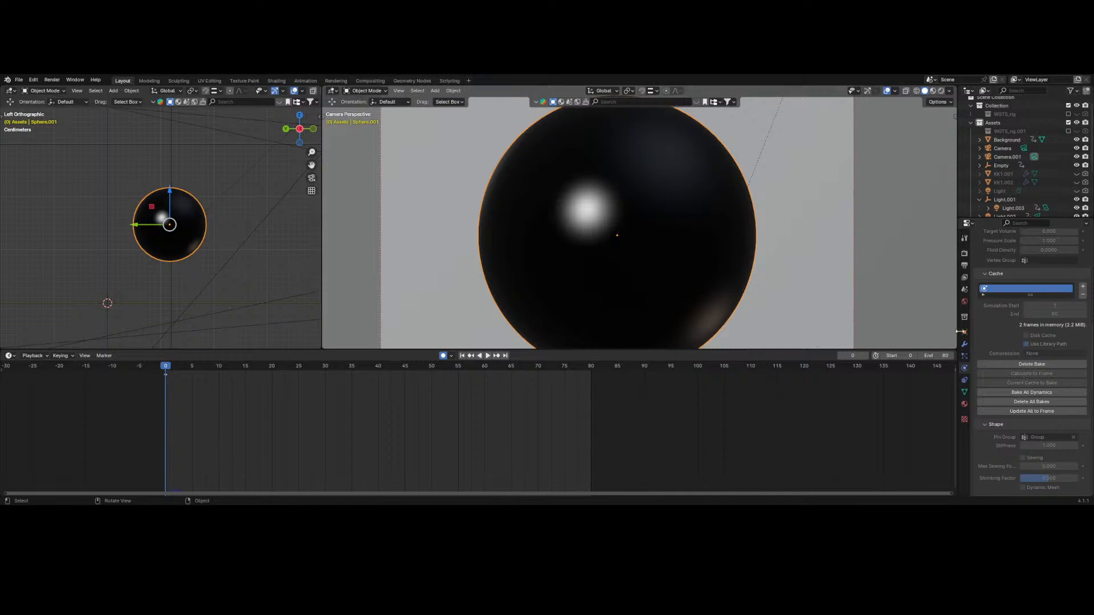
pyautogui.click(1005, 365)
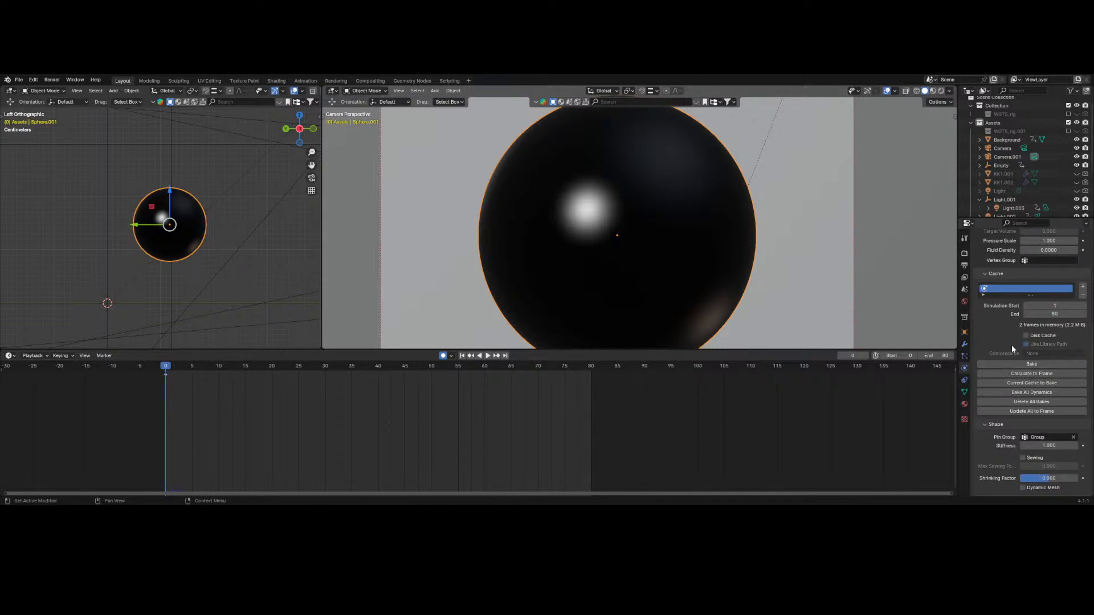
# - Set the cloth's tension, compression and shear to 1 for both stiffness and damping
pyautogui.scroll(-5, 1006, 437)
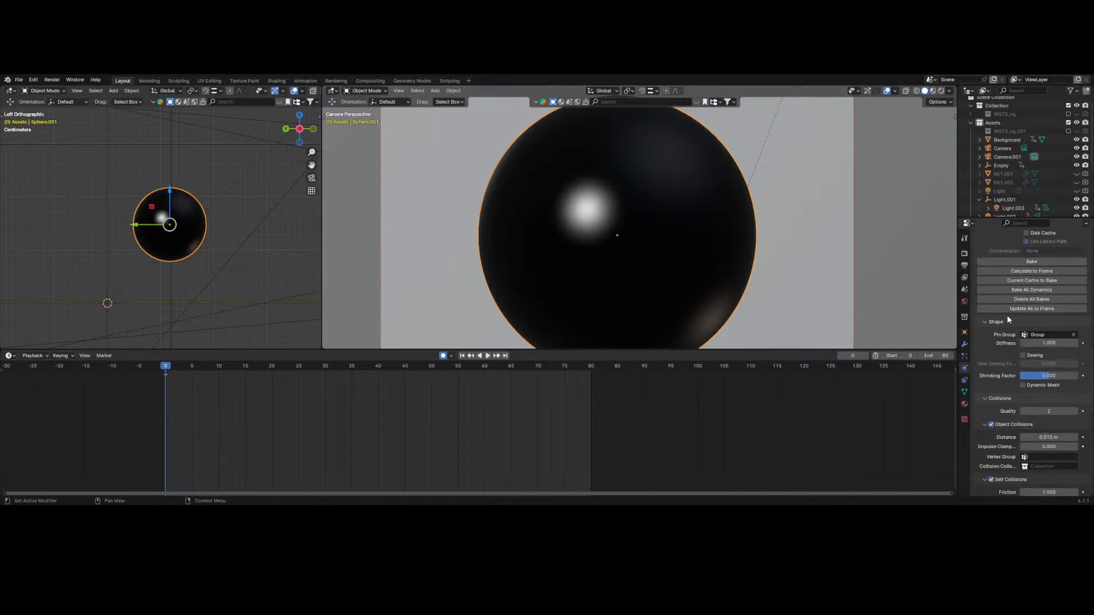
pyautogui.scroll(15, 1008, 376)
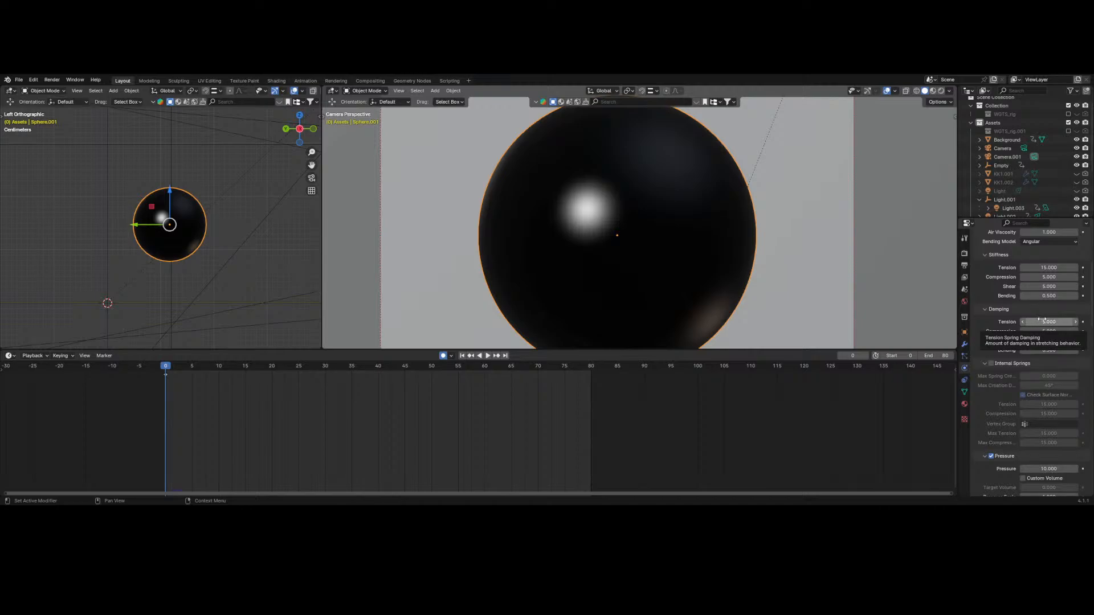
pyautogui.moveTo(1042, 268); pyautogui.dragTo(1042, 287)
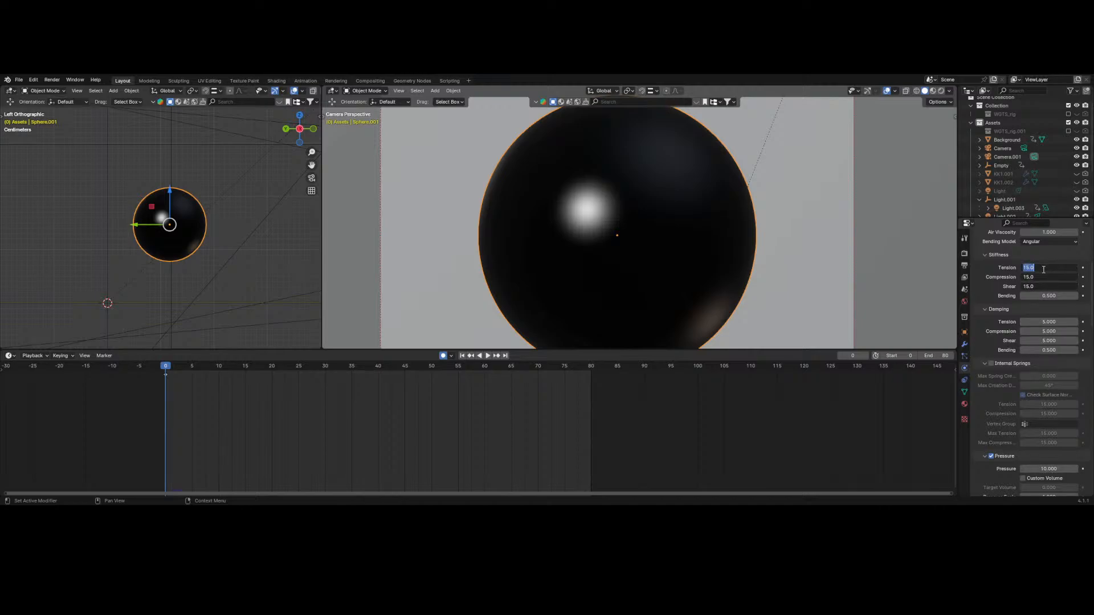
pyautogui.write('1')
pyautogui.press('Return')
pyautogui.moveTo(1060, 321); pyautogui.dragTo(1051, 341)
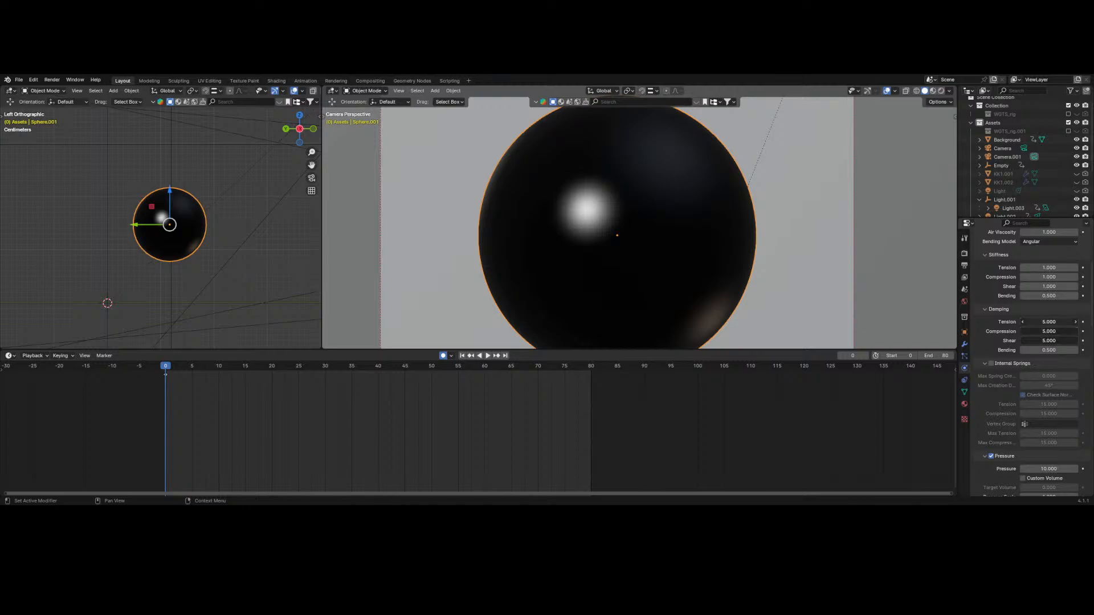
pyautogui.write('1')
pyautogui.press('Return')
# - Try baking the cloth simulation with the lowered stiffness and damping, stopping it after a few frames
pyautogui.scroll(-5, 1048, 306)
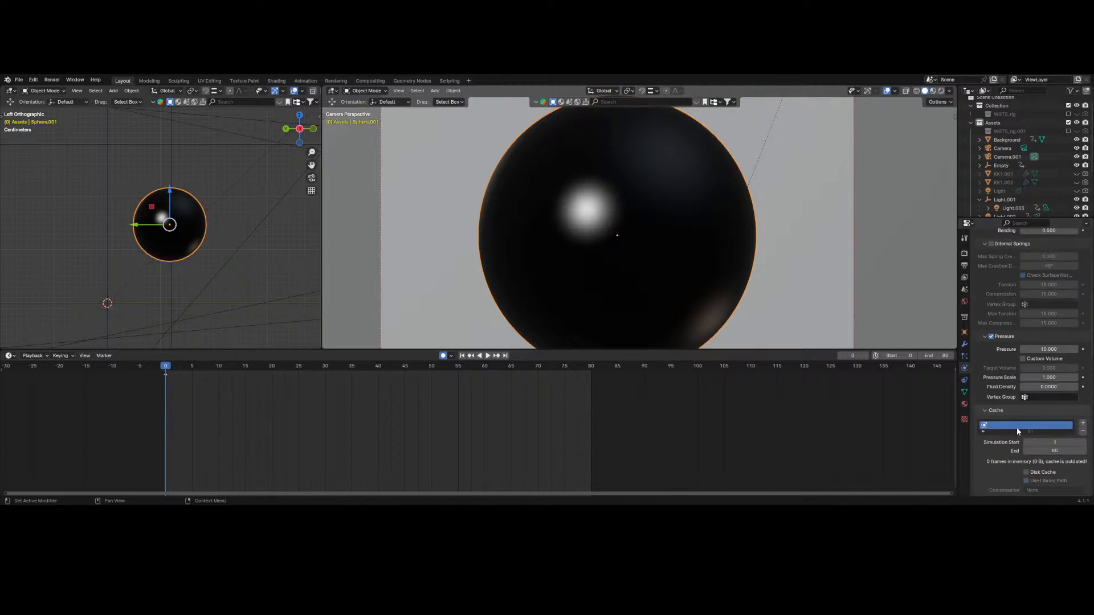
pyautogui.scroll(-3, 1023, 435)
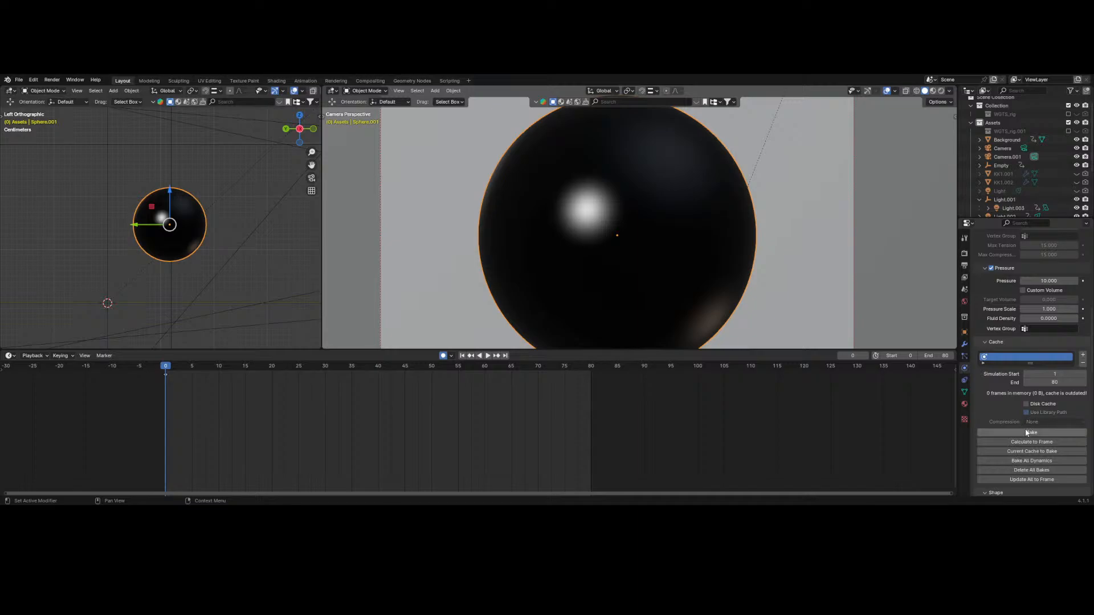
pyautogui.click(1026, 433)
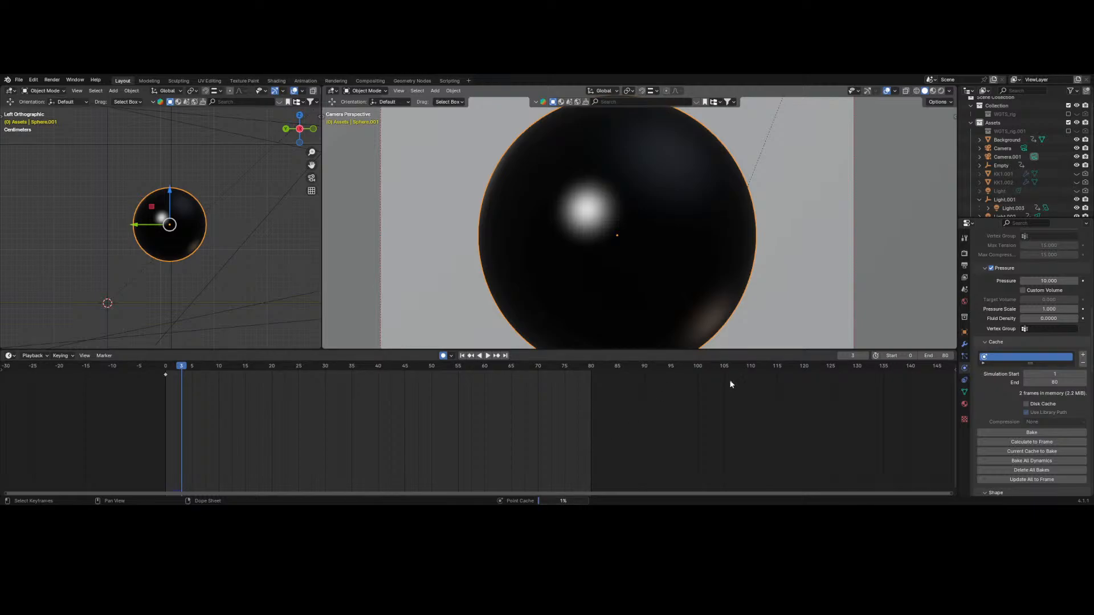
pyautogui.press('Escape')
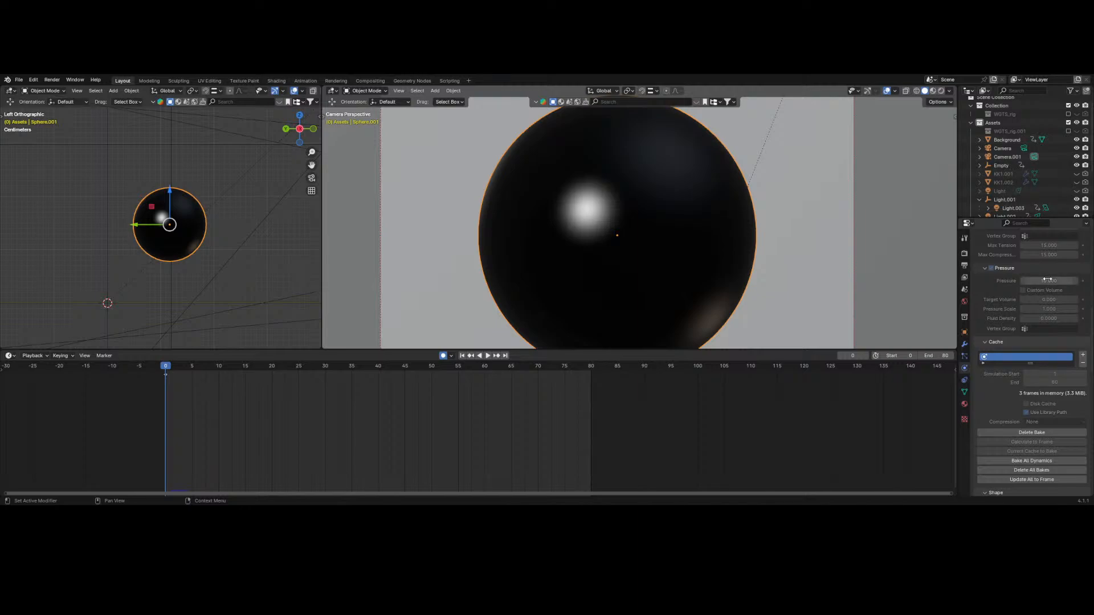
# - Delete the partial cloth bake and set the cloth pressure to 20
pyautogui.click(1031, 433)
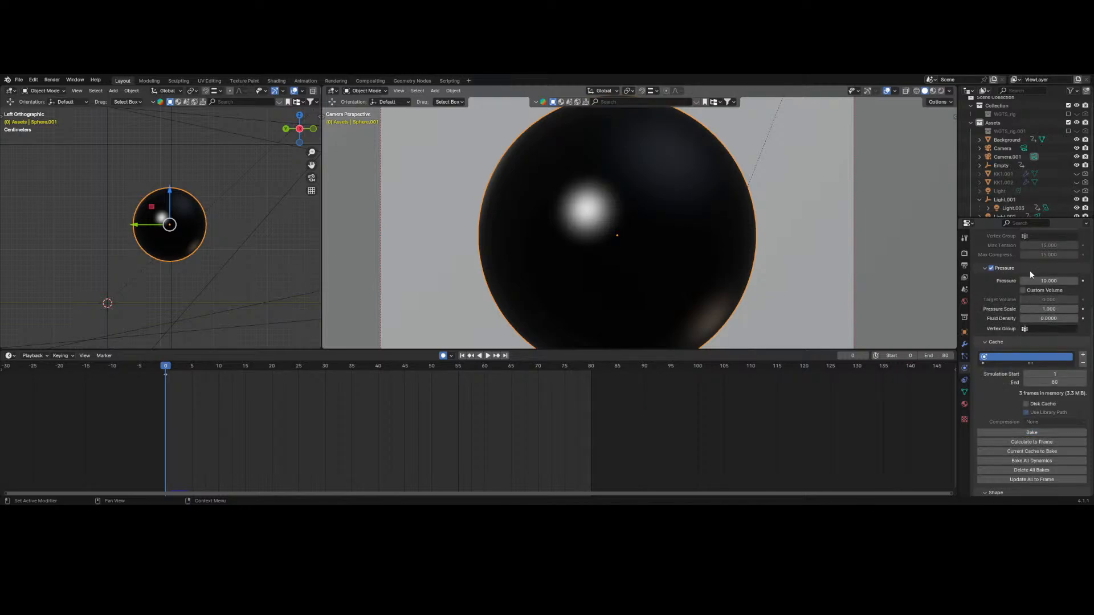
pyautogui.click(1039, 280)
pyautogui.press('Return')
# - Set the cloth's stiffness tension, compression and shear to 5
pyautogui.scroll(8, 1038, 304)
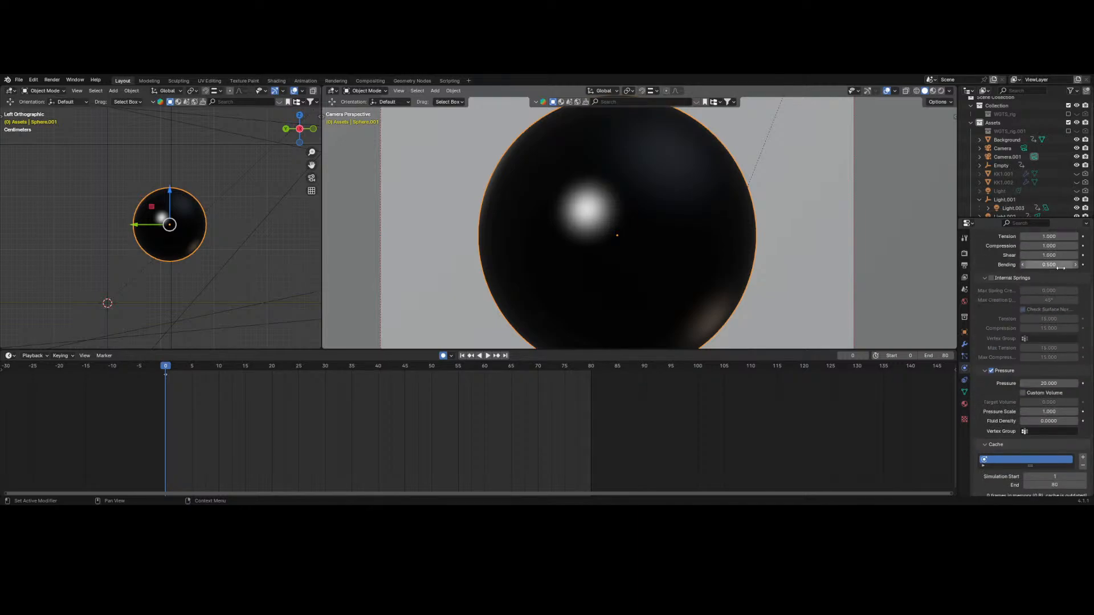
pyautogui.click(1040, 302)
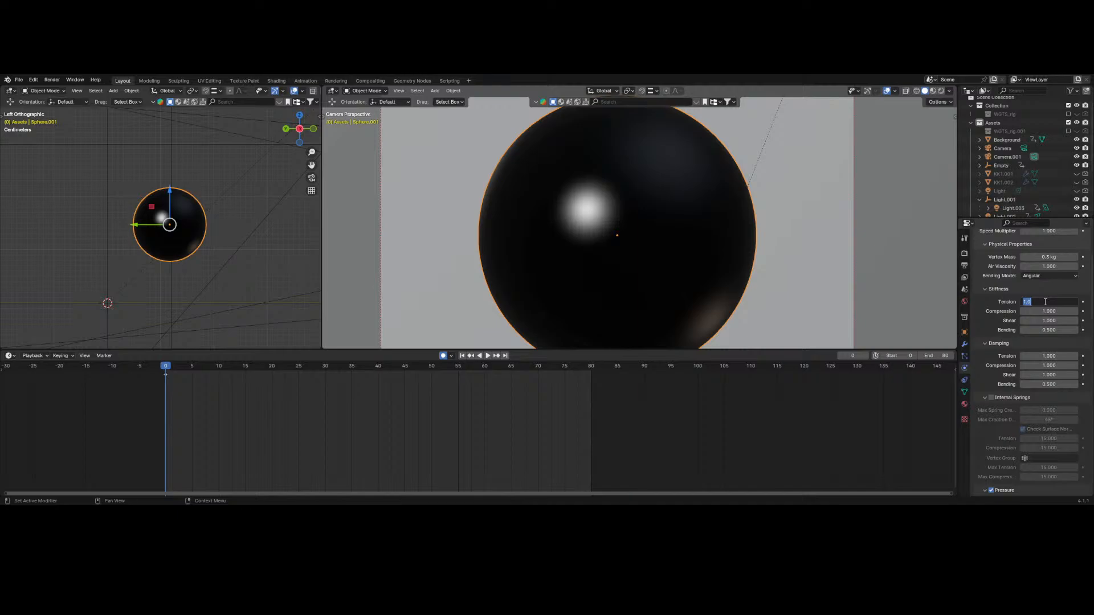
pyautogui.press('Return')
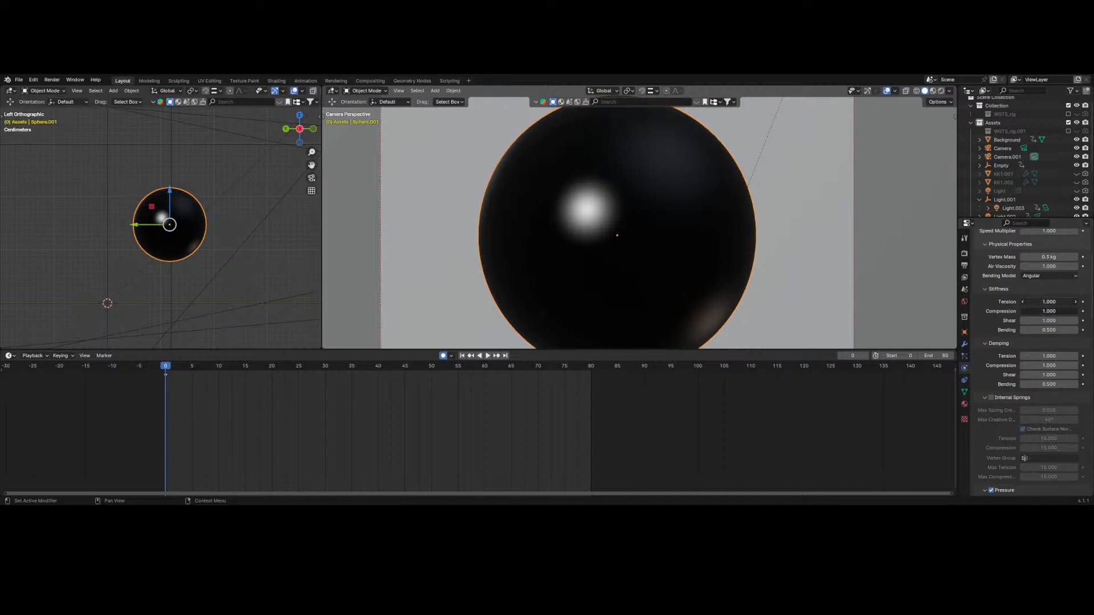
pyautogui.moveTo(1040, 302); pyautogui.dragTo(1042, 299)
pyautogui.write('5')
pyautogui.press('Return')
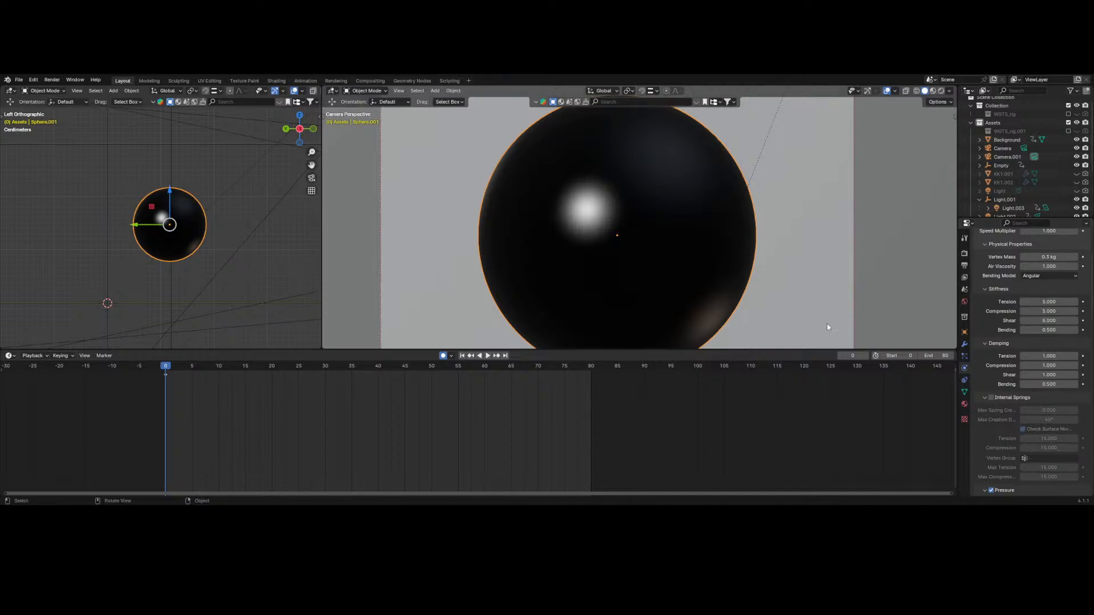
# - Set the cloth's damping tension, compression and shear to 5
pyautogui.moveTo(1042, 365); pyautogui.dragTo(1042, 375)
pyautogui.write('5')
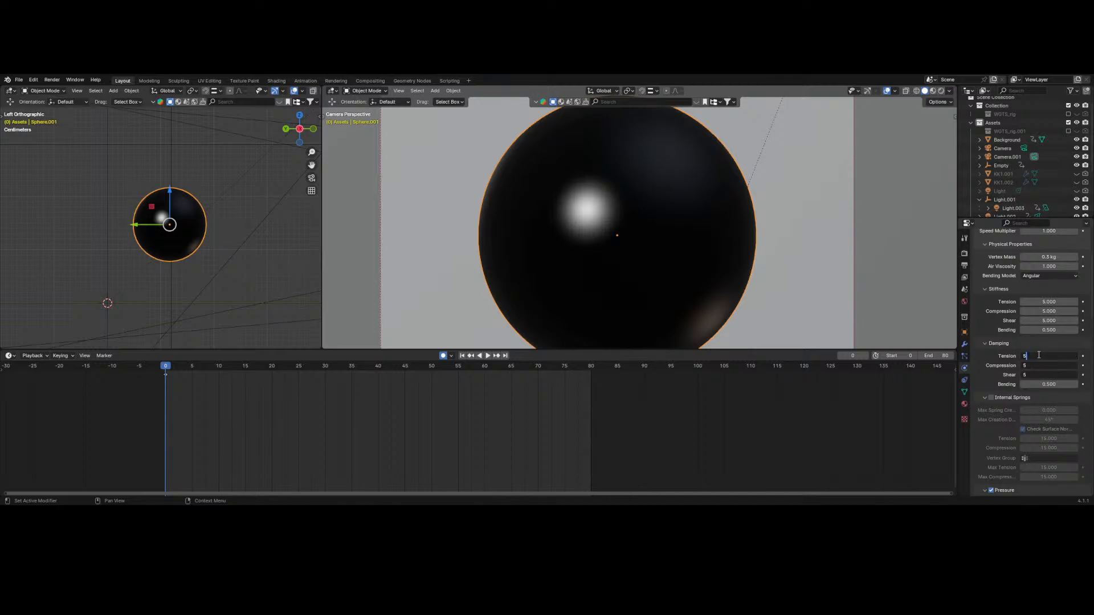
pyautogui.press('Return')
pyautogui.click(1064, 303)
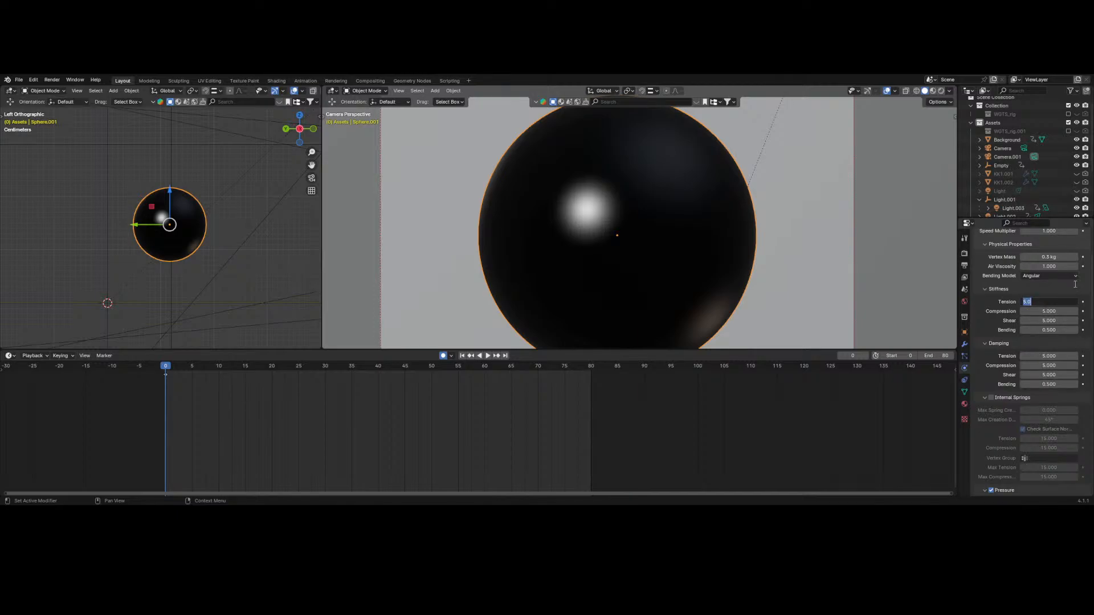
pyautogui.press('Return')
# - Bake the cloth simulation with the stronger pressure and stop the bake after the first five frames
pyautogui.scroll(-5, 1015, 410)
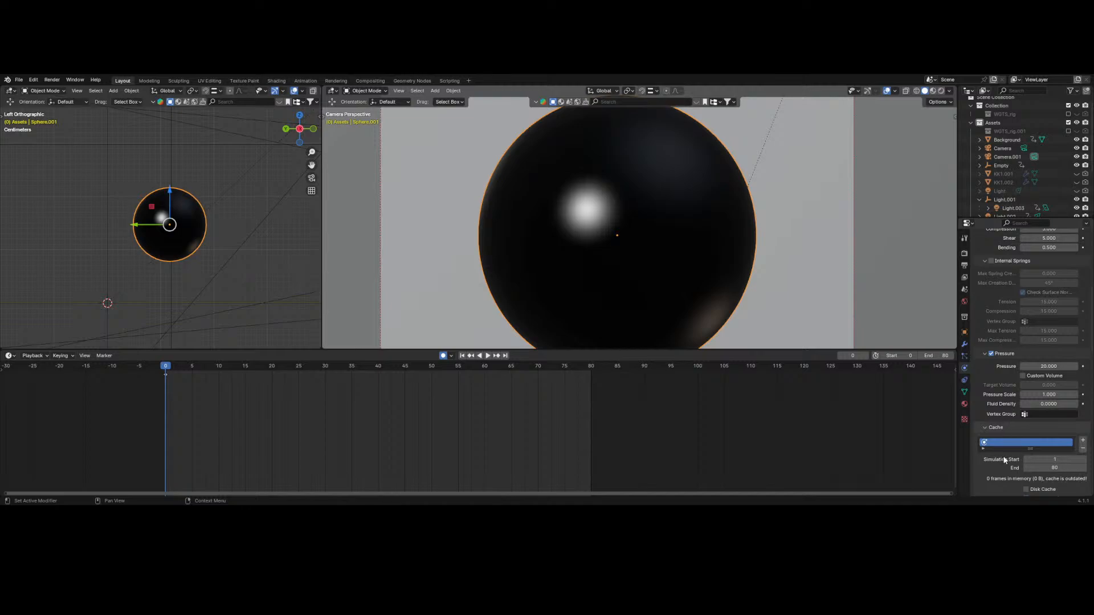
pyautogui.scroll(-5, 1005, 459)
pyautogui.click(1027, 414)
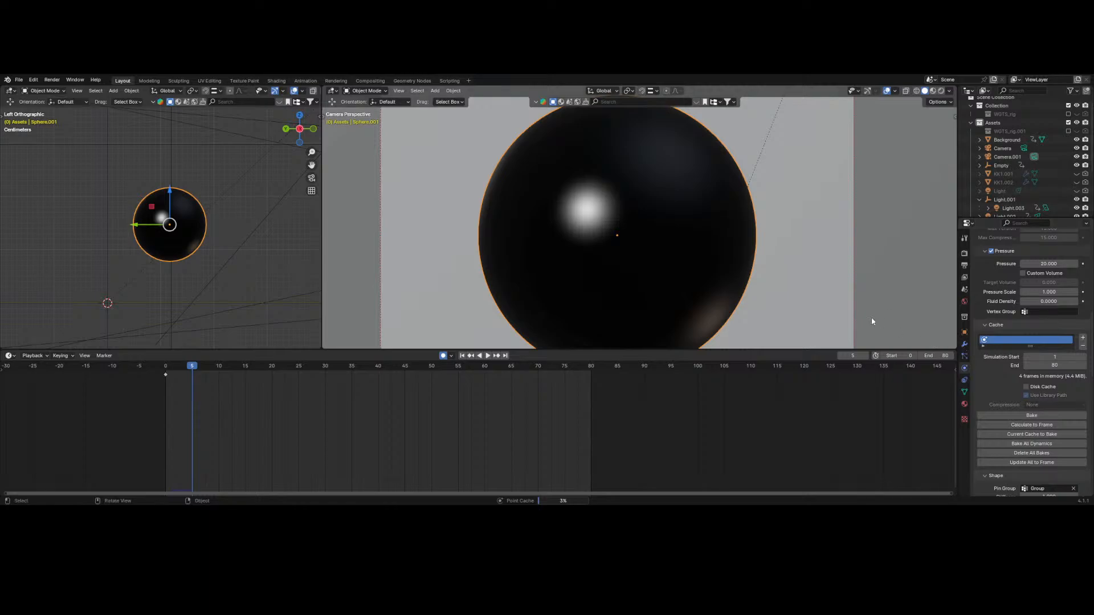
pyautogui.press('Escape')
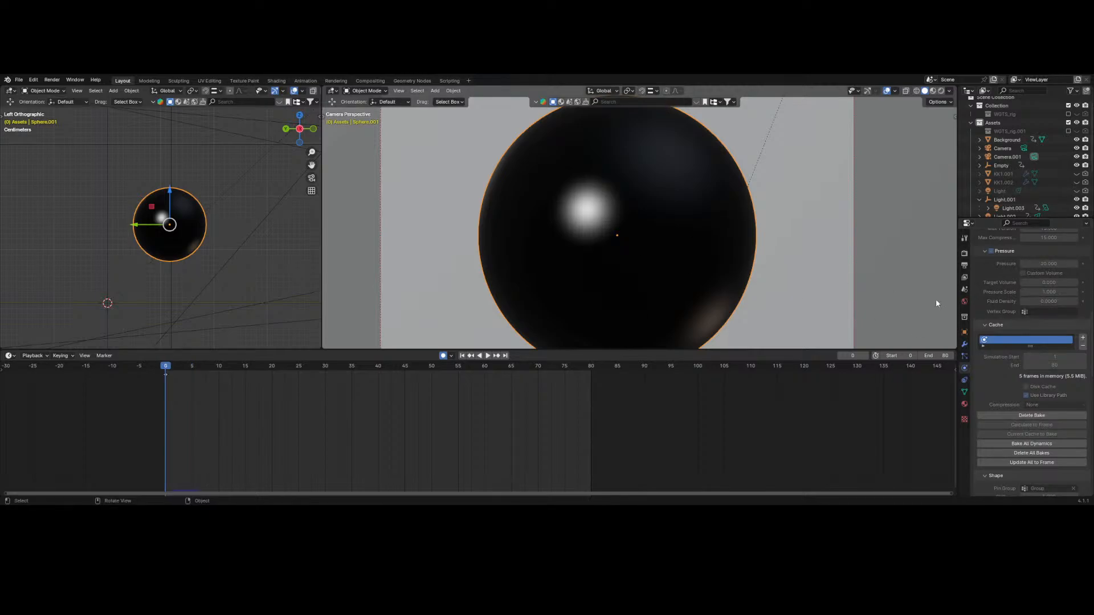
# - Disable the sphere's Subdivision modifier in both the viewport and renders
pyautogui.click(964, 344)
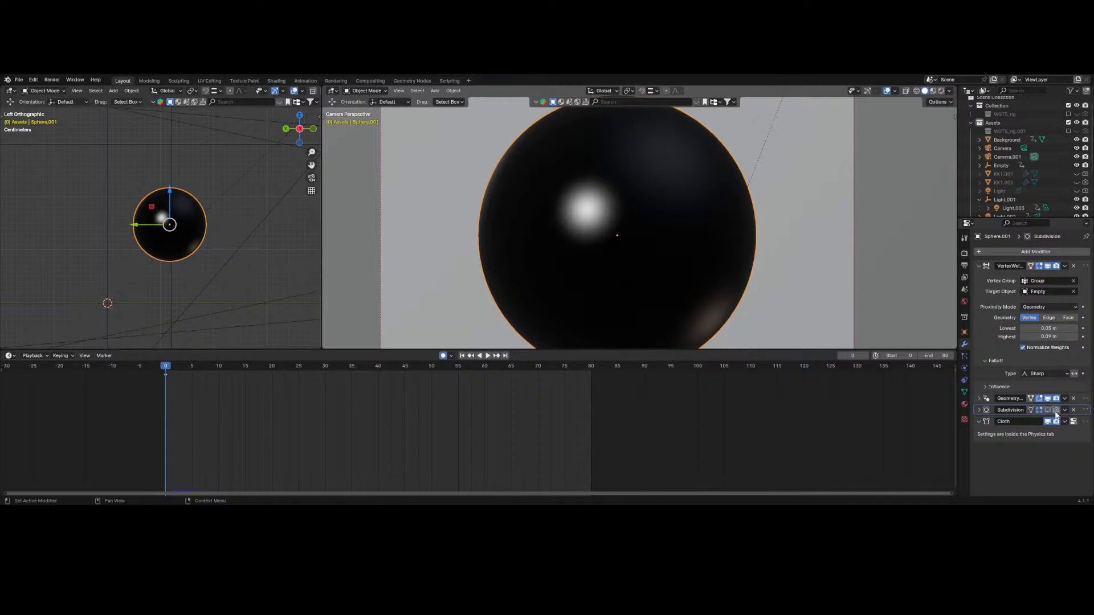
pyautogui.click(967, 360)
pyautogui.click(964, 344)
pyautogui.click(964, 356)
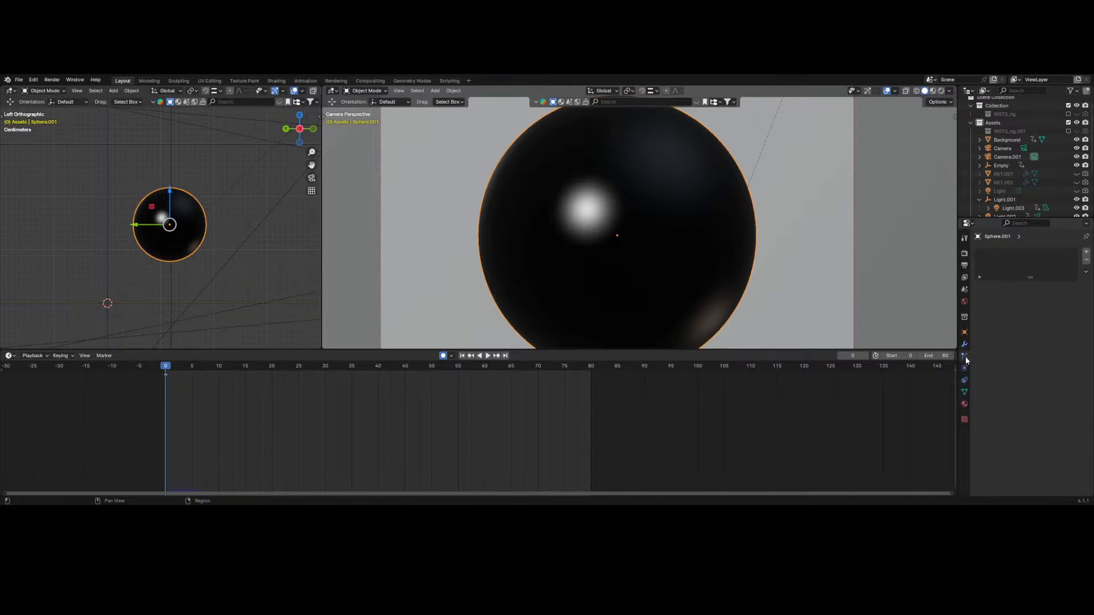
pyautogui.click(965, 345)
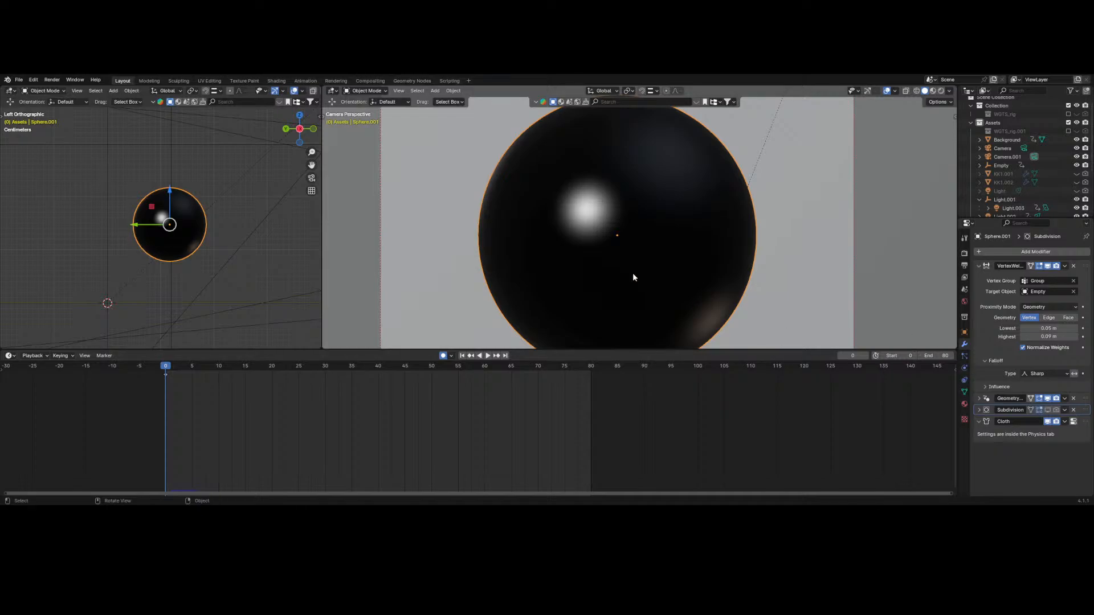
pyautogui.click(965, 371)
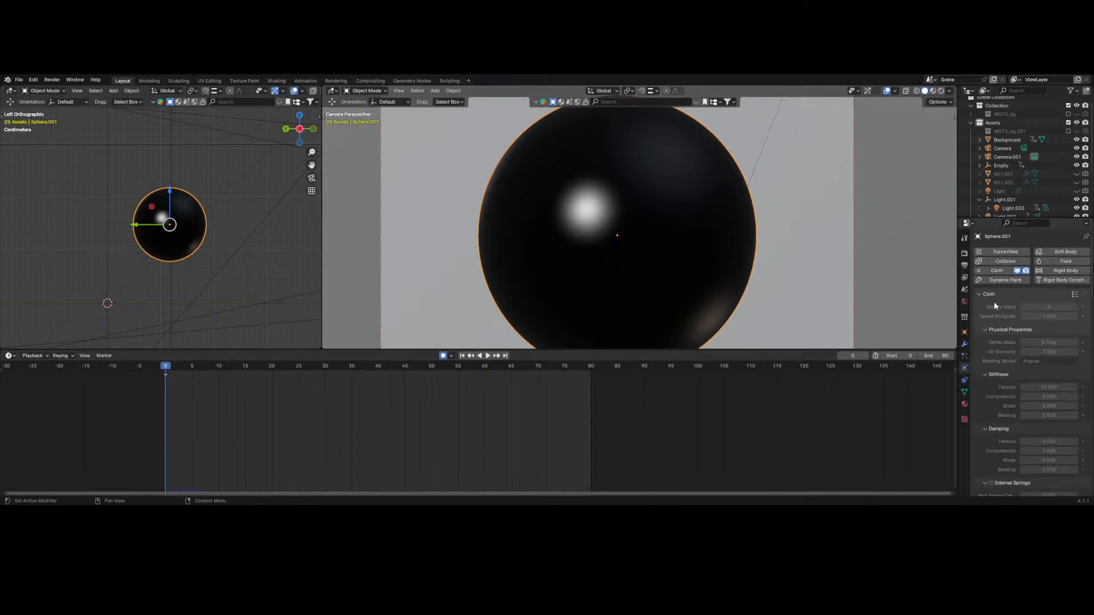
# - Delete the existing cloth bake and bake the simulation again, stopping it at frame 47
pyautogui.scroll(-5, 998, 353)
pyautogui.scroll(-8, 998, 353)
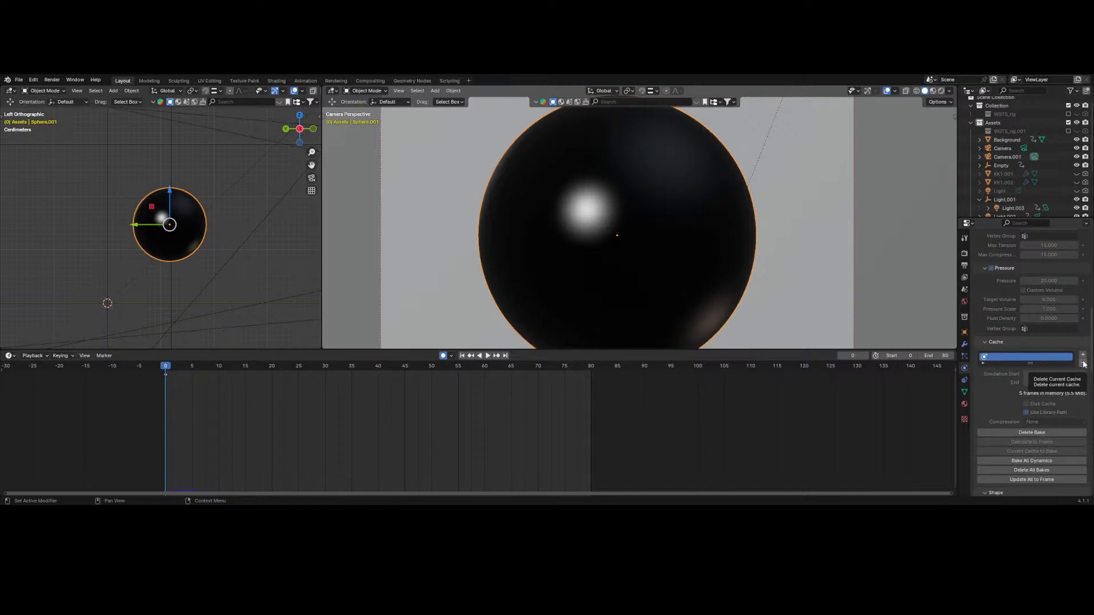
pyautogui.click(1034, 434)
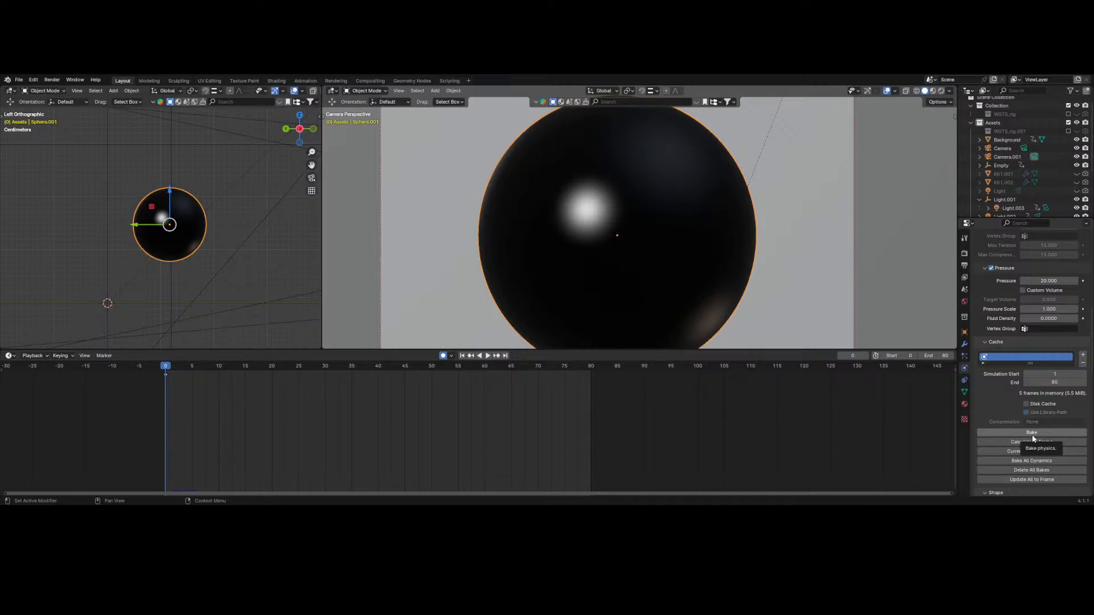
pyautogui.click(1033, 434)
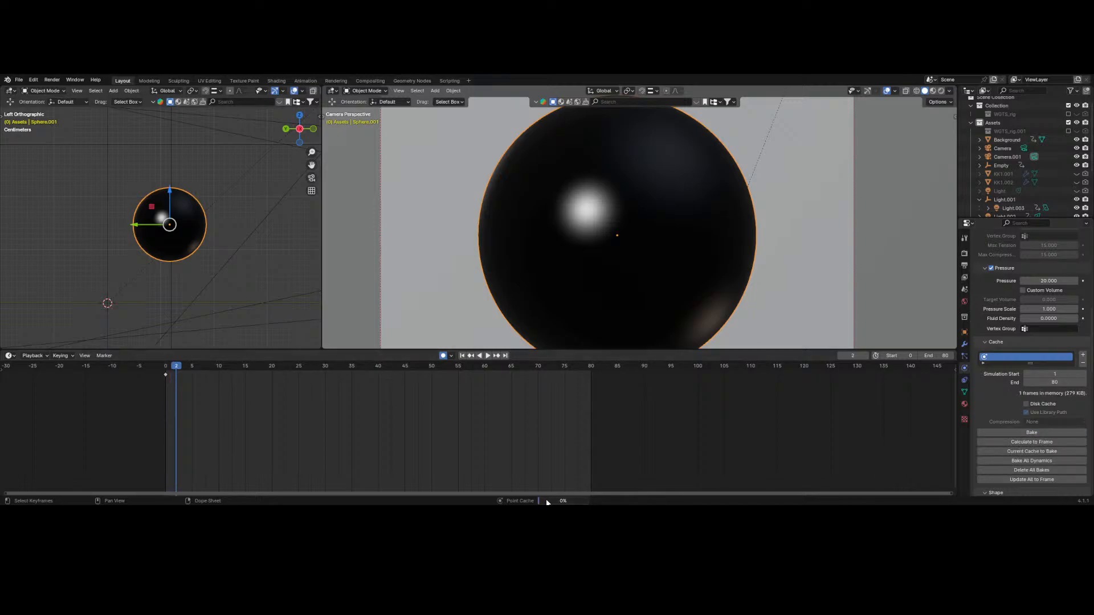
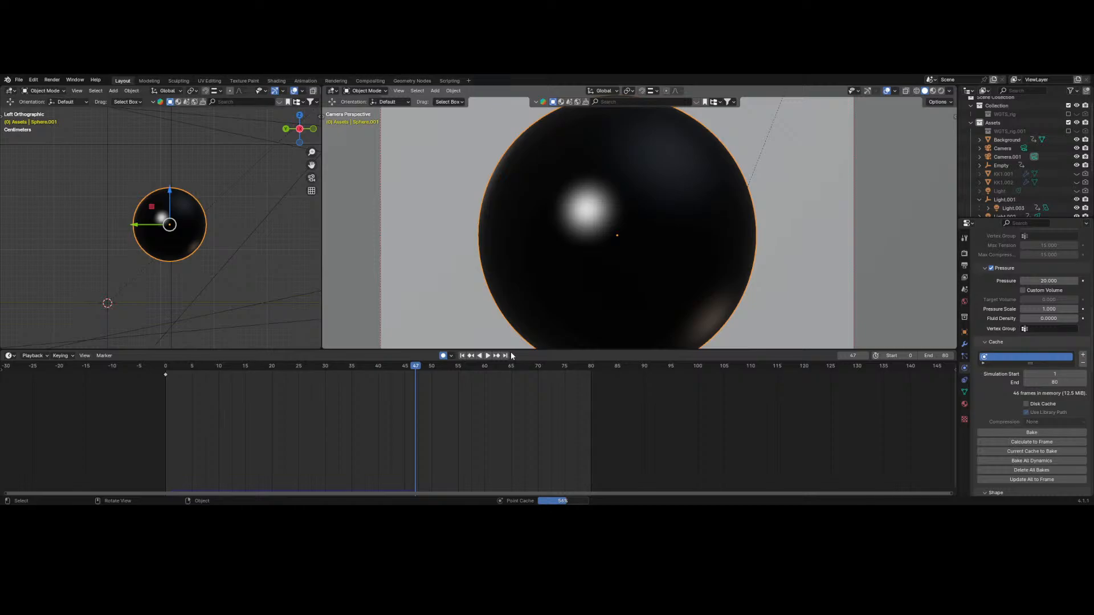
pyautogui.press('Escape')
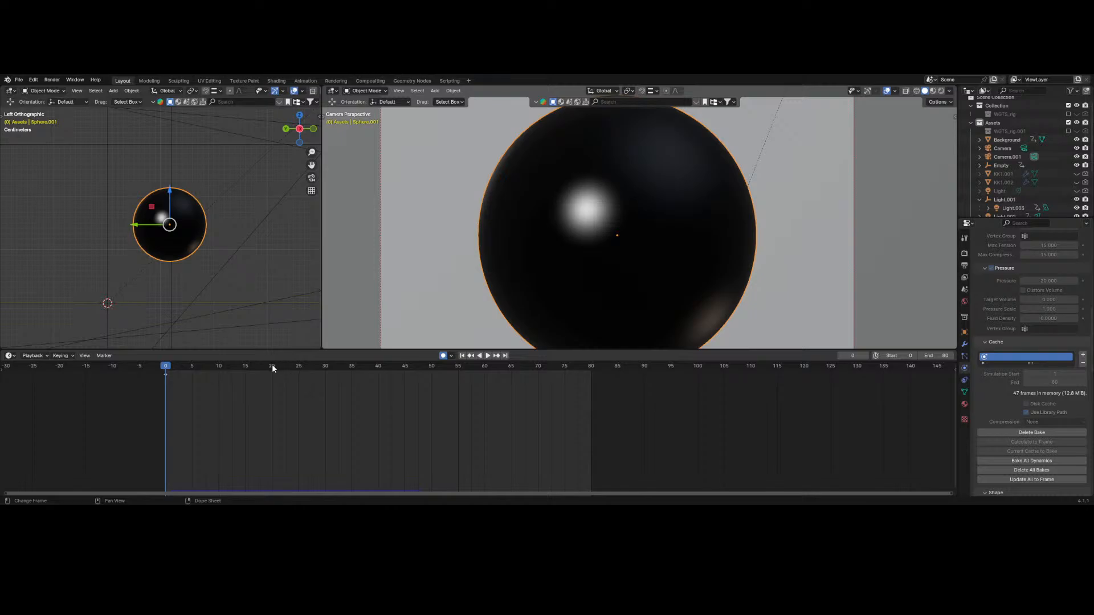
# - Preview the baked cloth up to frame 23 and turn the Subdivision modifier's viewport display back on
pyautogui.moveTo(180, 374); pyautogui.dragTo(180, 427)
pyautogui.press('space')
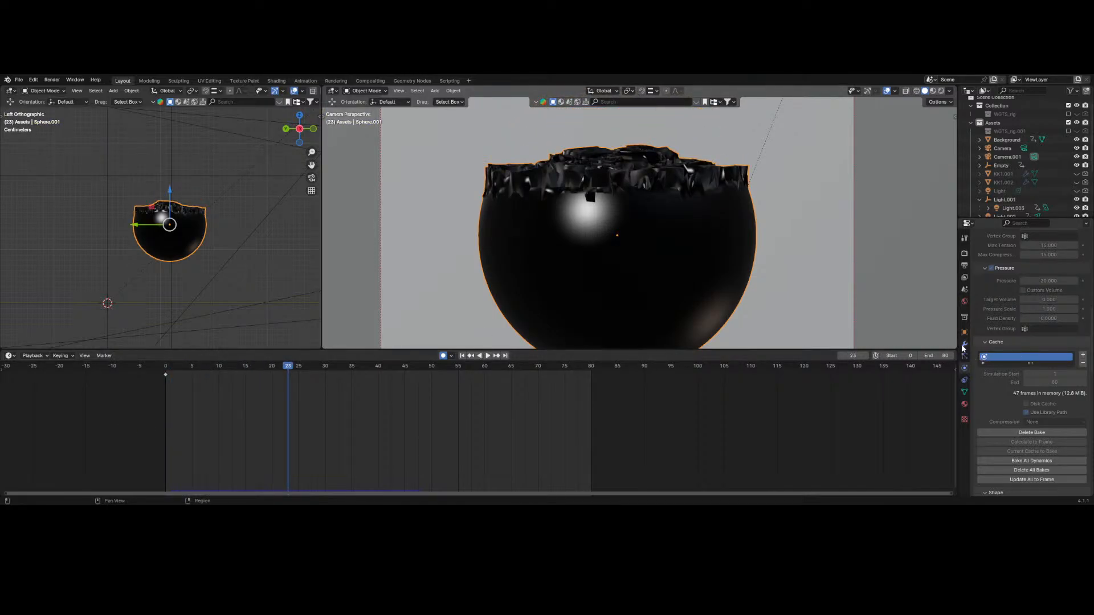
pyautogui.click(964, 344)
pyautogui.click(1047, 411)
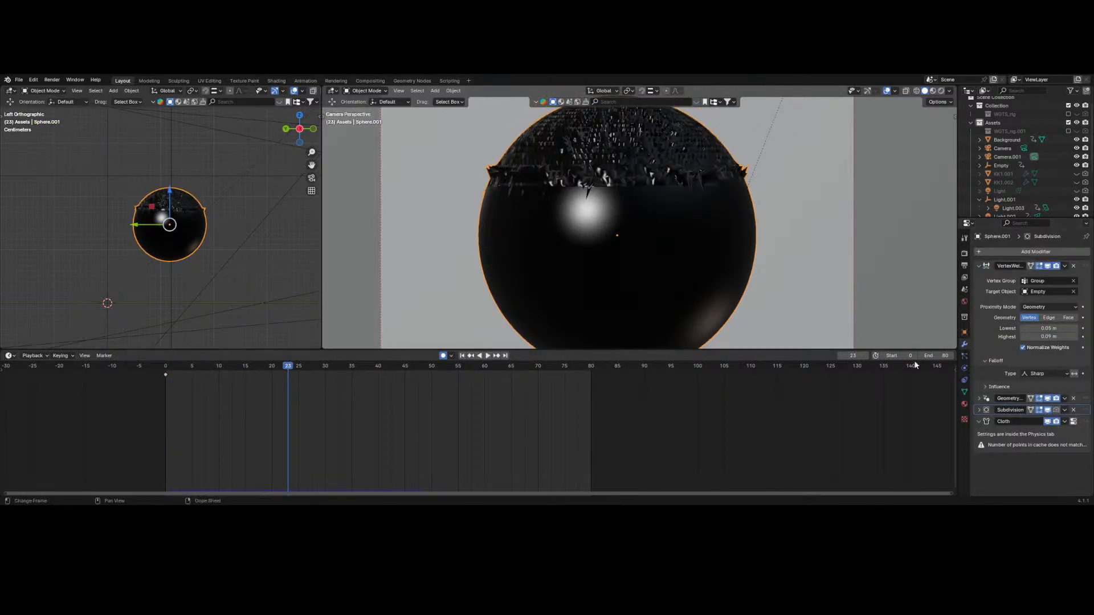
# - Play the subdivided cloth animation from frame 0 and inspect the peeling surface around frame 36
pyautogui.scroll(-5, 535, 243)
pyautogui.scroll(4, 541, 242)
pyautogui.scroll(-2, 717, 235)
pyautogui.scroll(1, 843, 237)
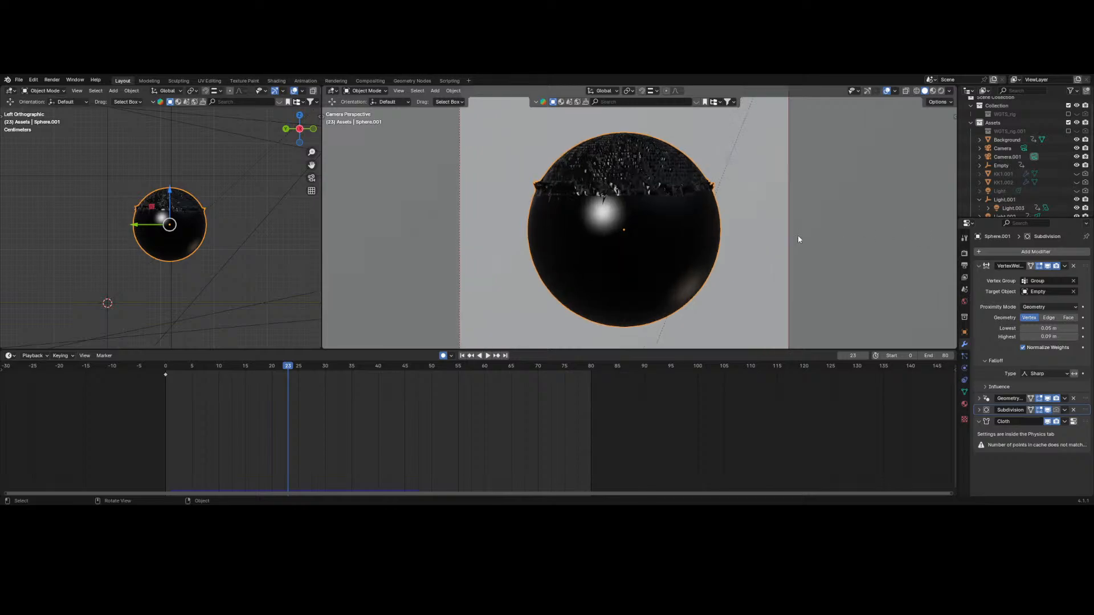
pyautogui.click(166, 368)
pyautogui.press('space')
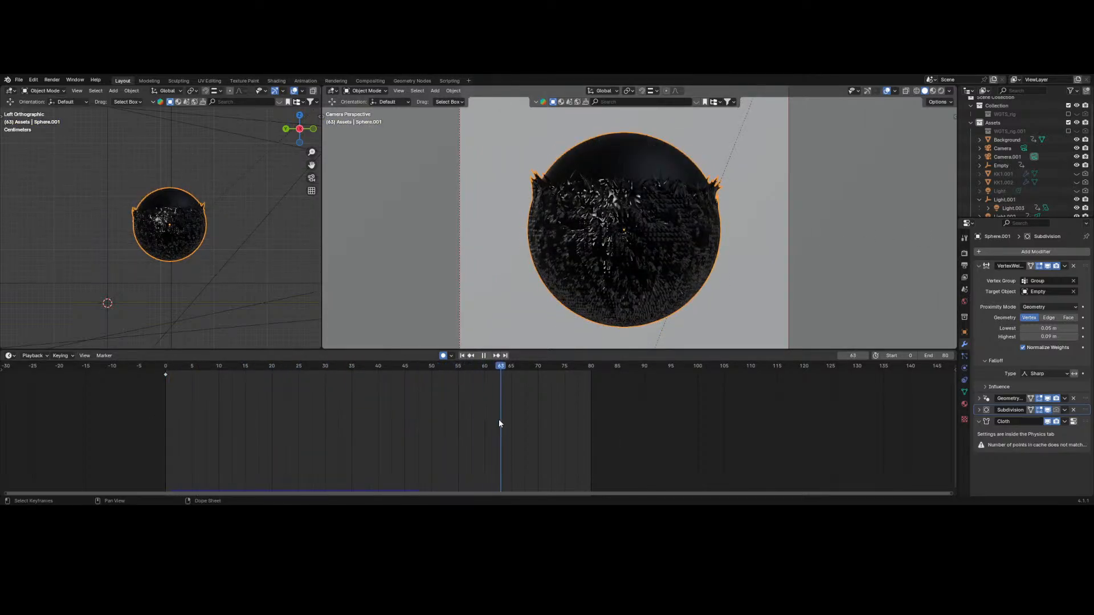
pyautogui.moveTo(498, 419)
pyautogui.mouseDown()
pyautogui.moveTo(168, 414)
pyautogui.moveTo(355, 414)
pyautogui.mouseUp()
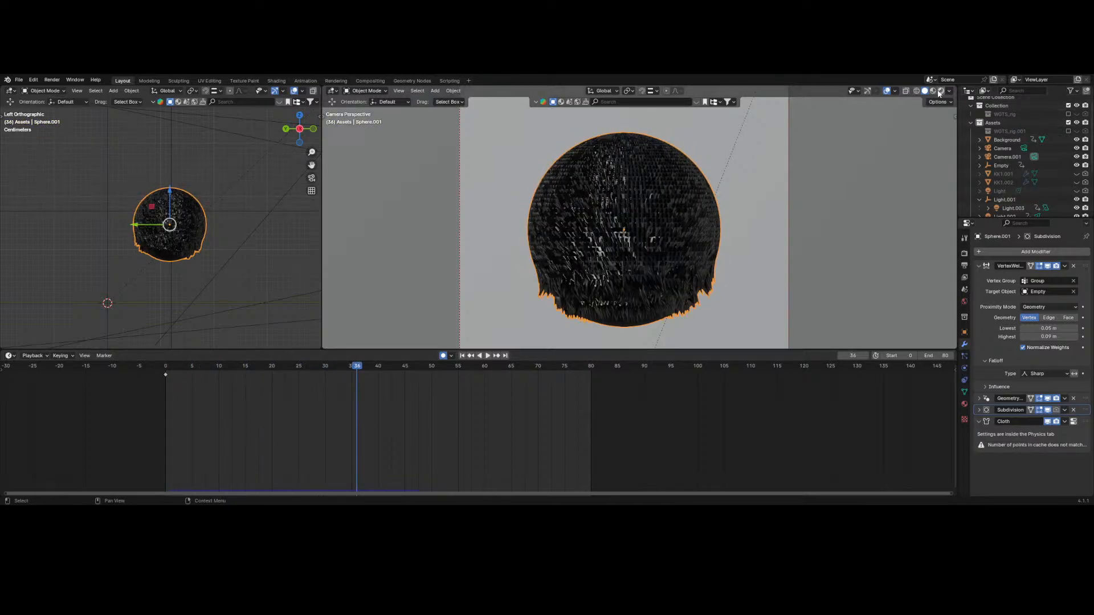
# - Switch the camera view to rendered shading and play the peeling animation from frame 0
pyautogui.click(938, 90)
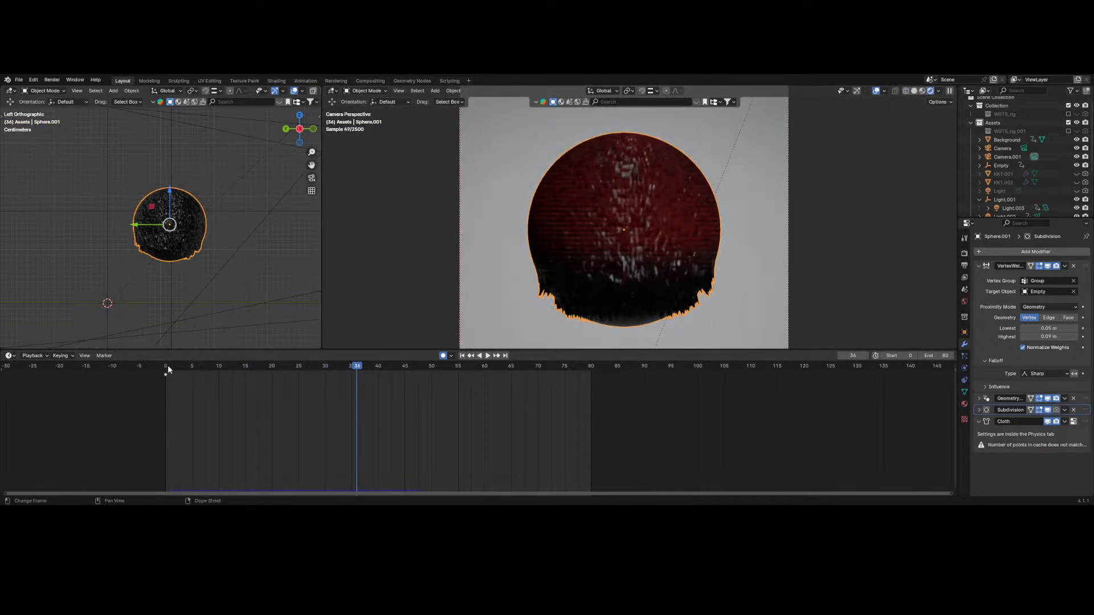
pyautogui.click(168, 369)
pyautogui.press('space')
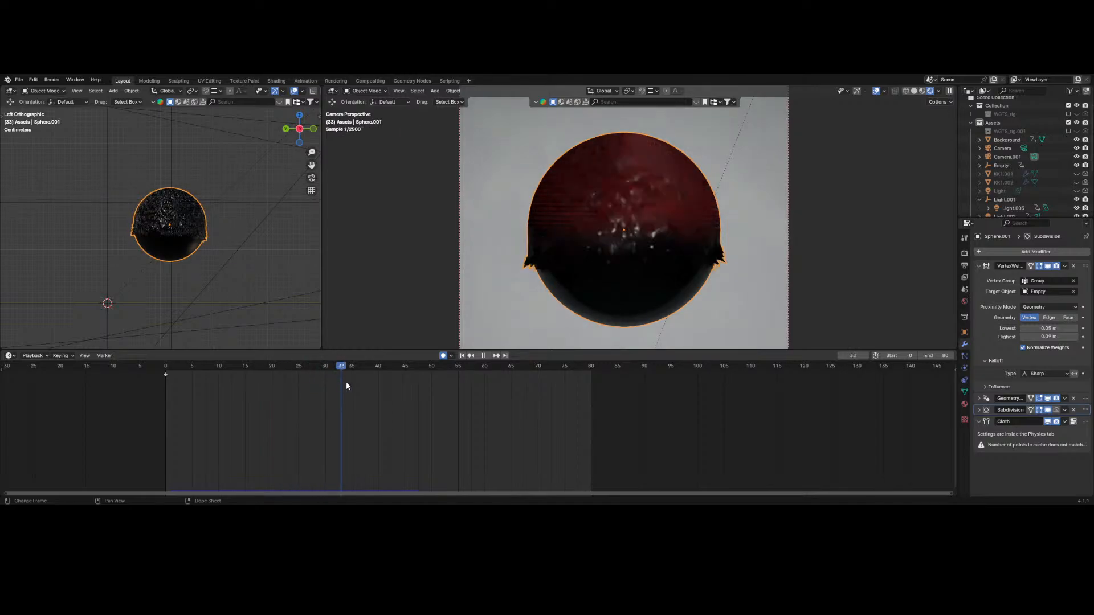
pyautogui.moveTo(346, 382); pyautogui.dragTo(137, 414)
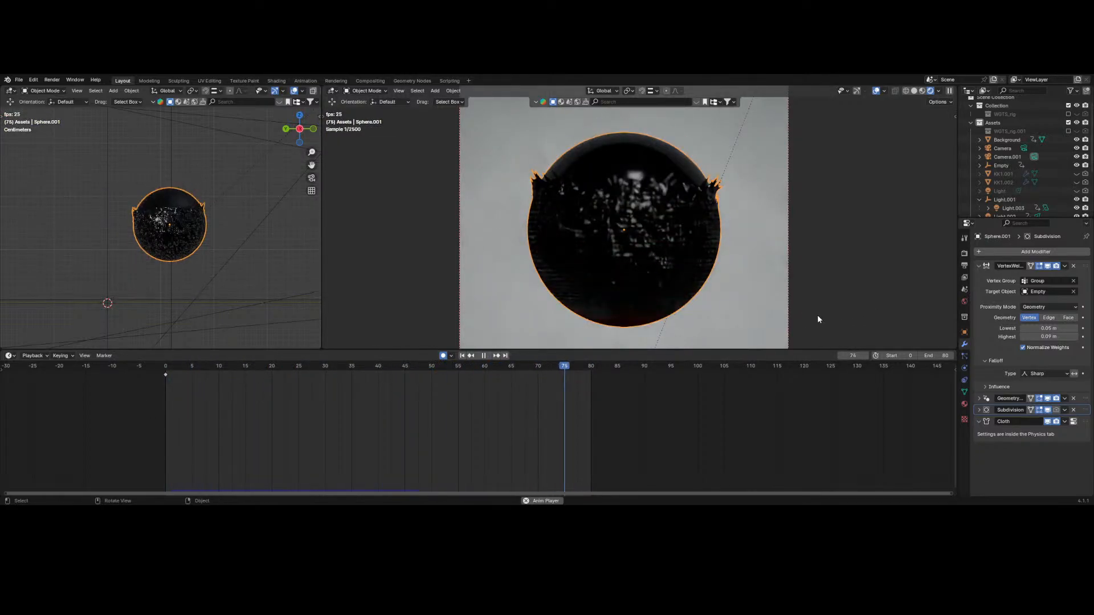
pyautogui.press('space')
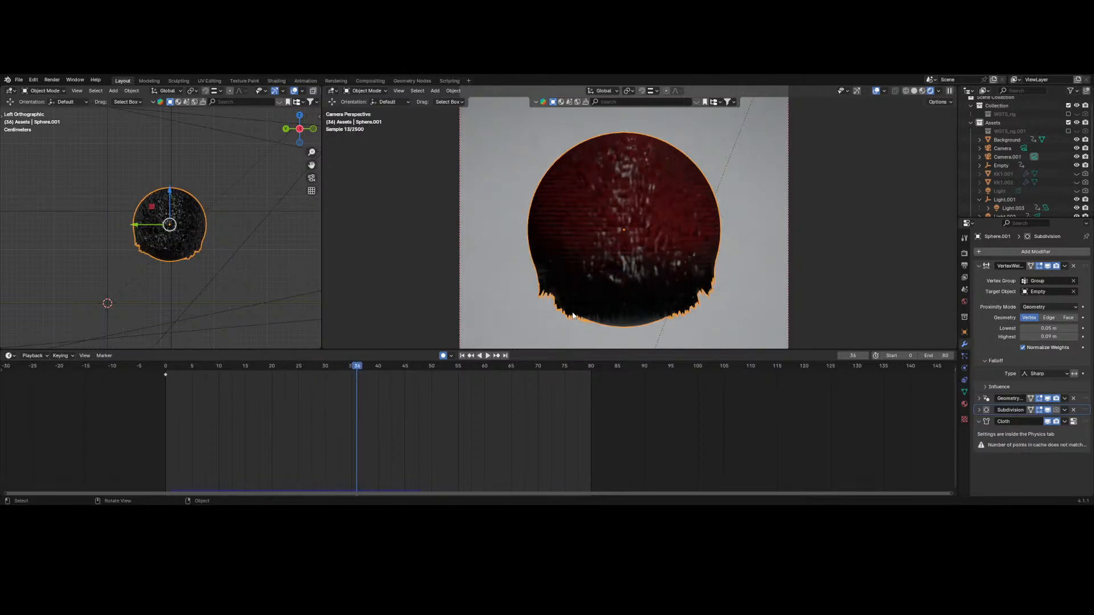
# - Fit the camera frame in the viewport, hide its overlays and replay the rendered animation
pyautogui.press('Home')
pyautogui.click(877, 91)
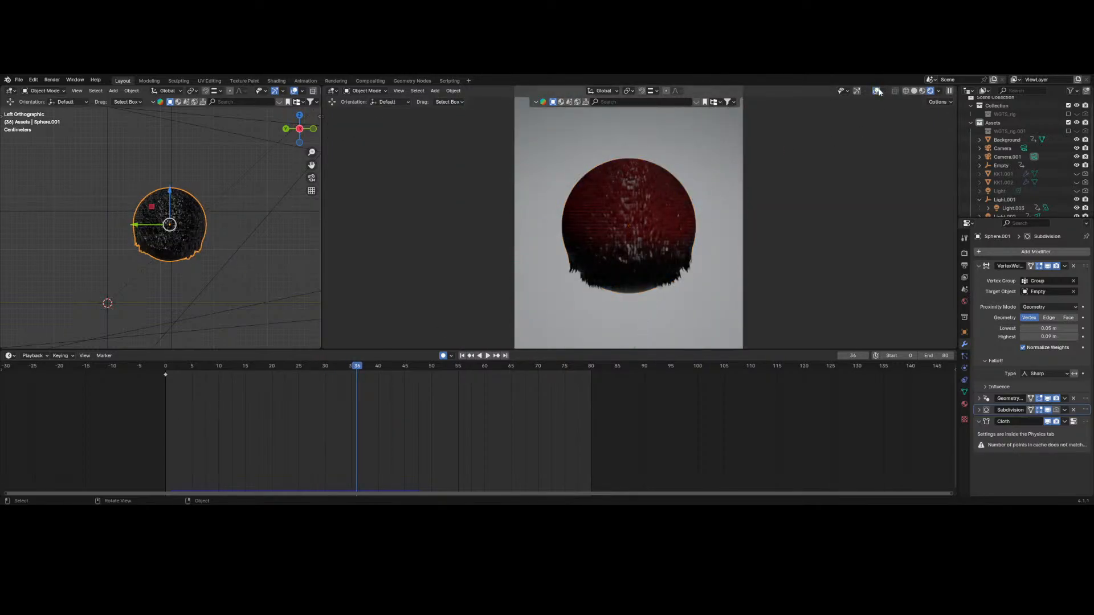
pyautogui.press('space')
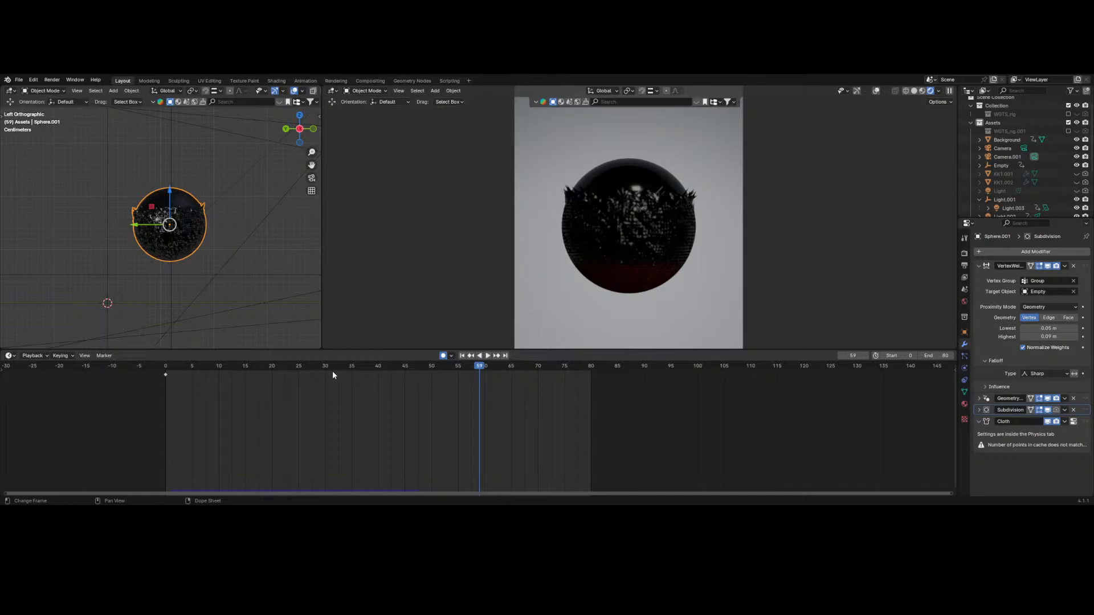
pyautogui.moveTo(333, 374); pyautogui.dragTo(135, 363)
# - Examine the rendered sphere at frame 0 and show the gizmos in the camera viewport
pyautogui.scroll(2, 590, 226)
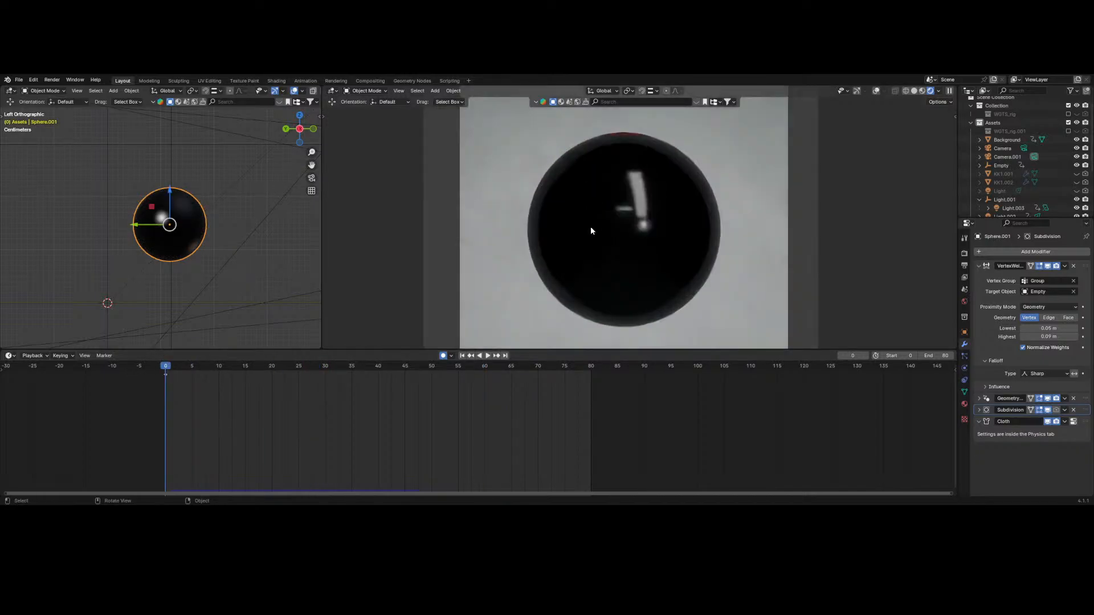
pyautogui.scroll(-2, 590, 227)
pyautogui.scroll(2, 590, 227)
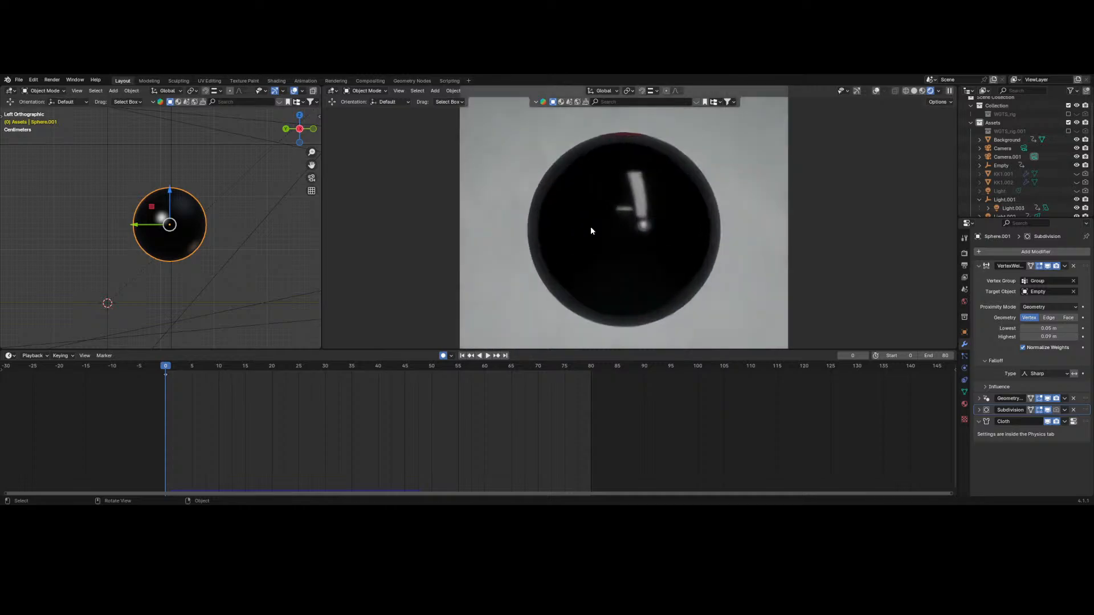
pyautogui.scroll(-2, 590, 227)
pyautogui.scroll(1, 593, 226)
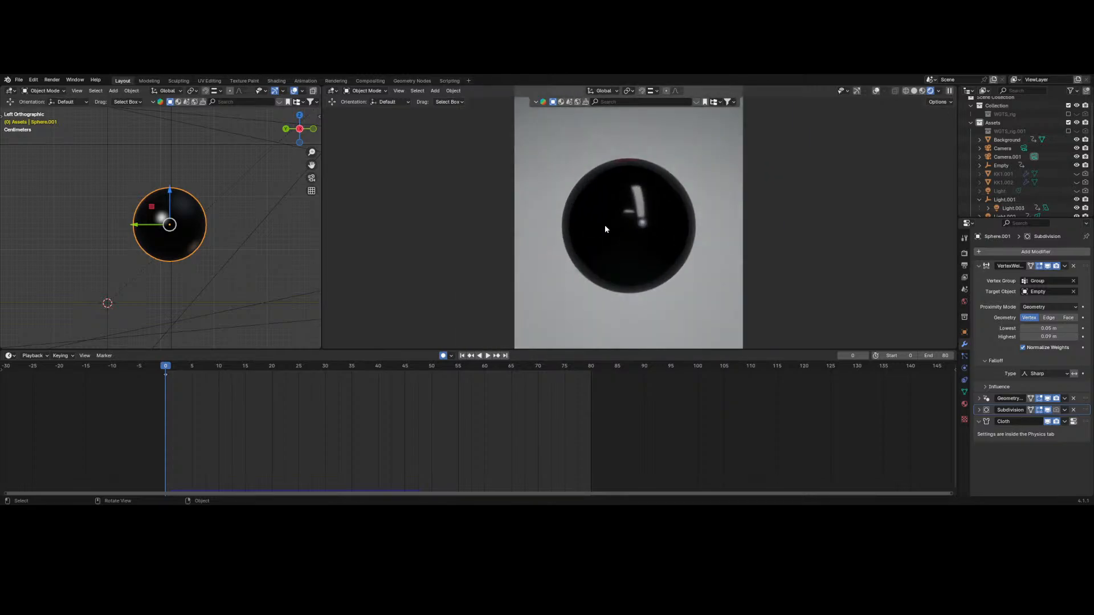
pyautogui.click(856, 91)
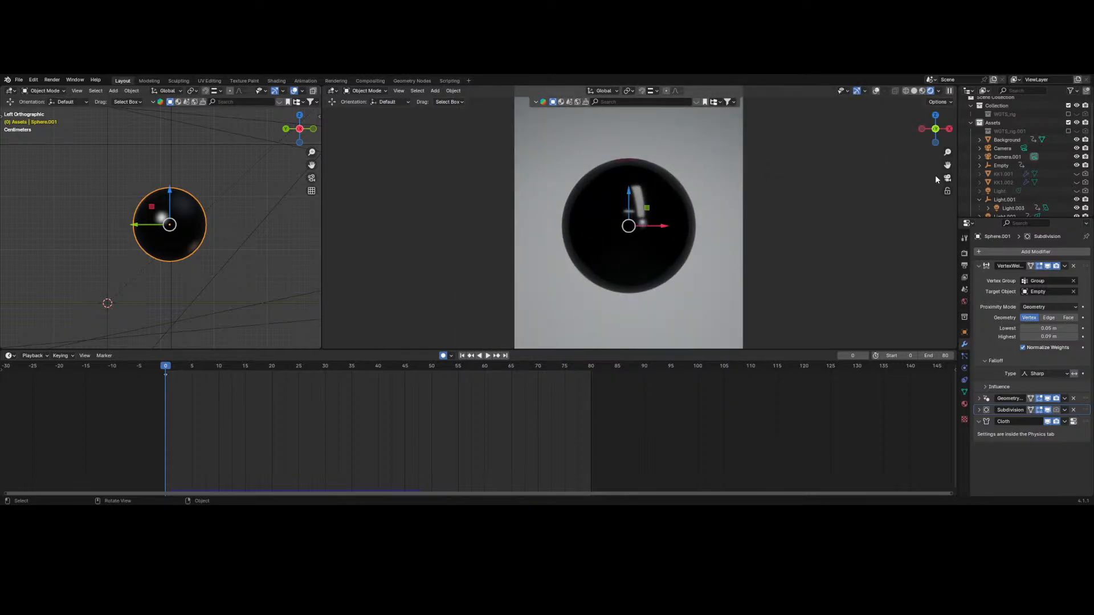
pyautogui.keyDown('shift'); pyautogui.moveTo(934, 175); pyautogui.dragTo(933, 168, button='middle'); pyautogui.keyUp('shift')
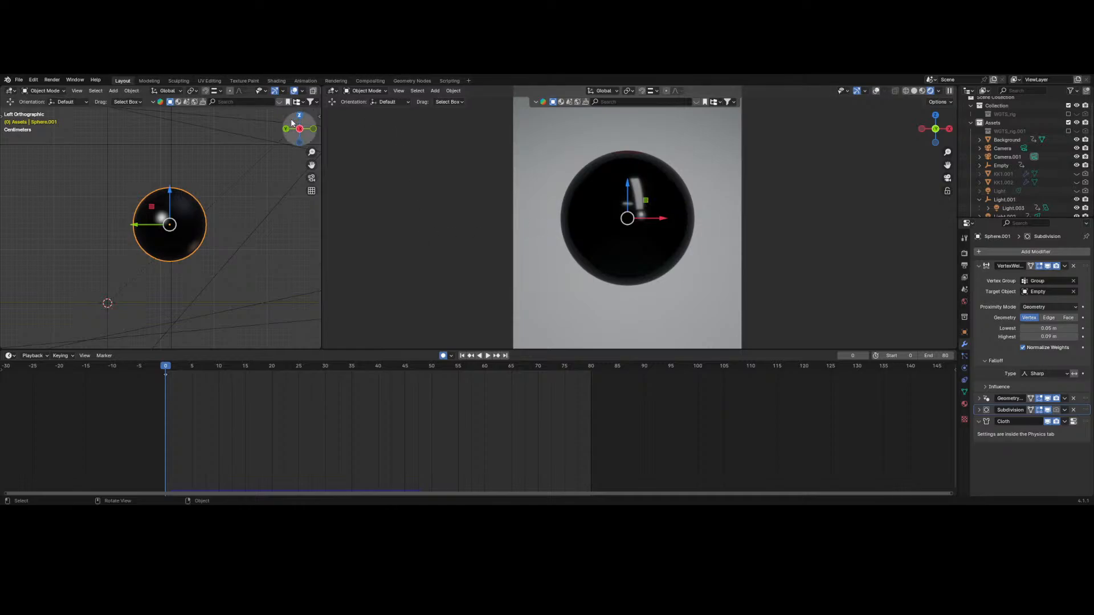
# - Replay the rendered animation and inspect the peeling surface close up and in full view, pausing at frames 37 and 41
pyautogui.moveTo(185, 368); pyautogui.dragTo(163, 403)
pyautogui.press('space')
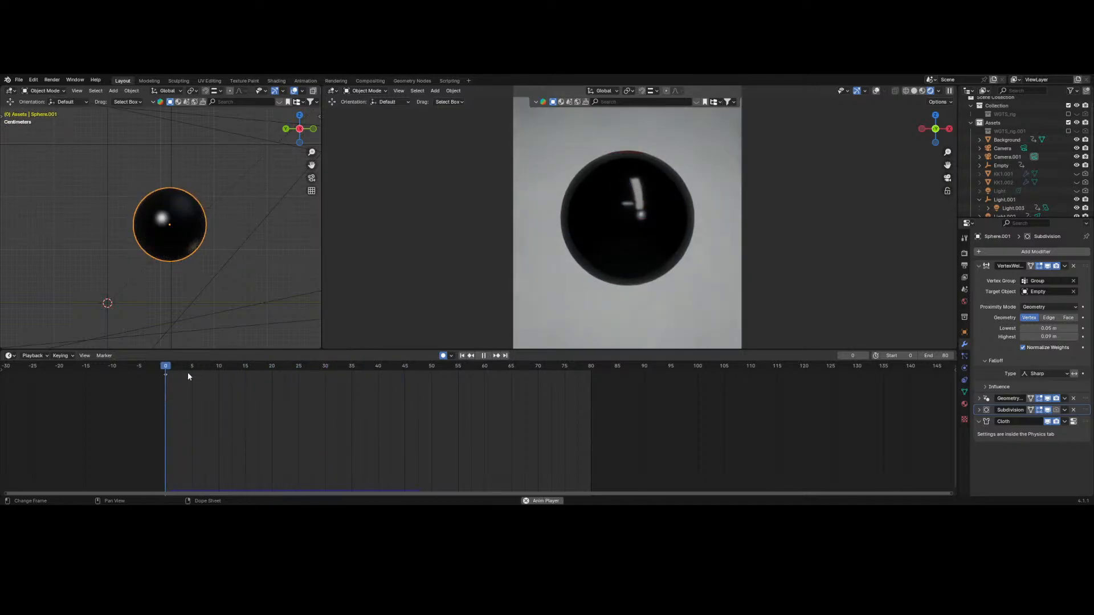
pyautogui.press('Escape')
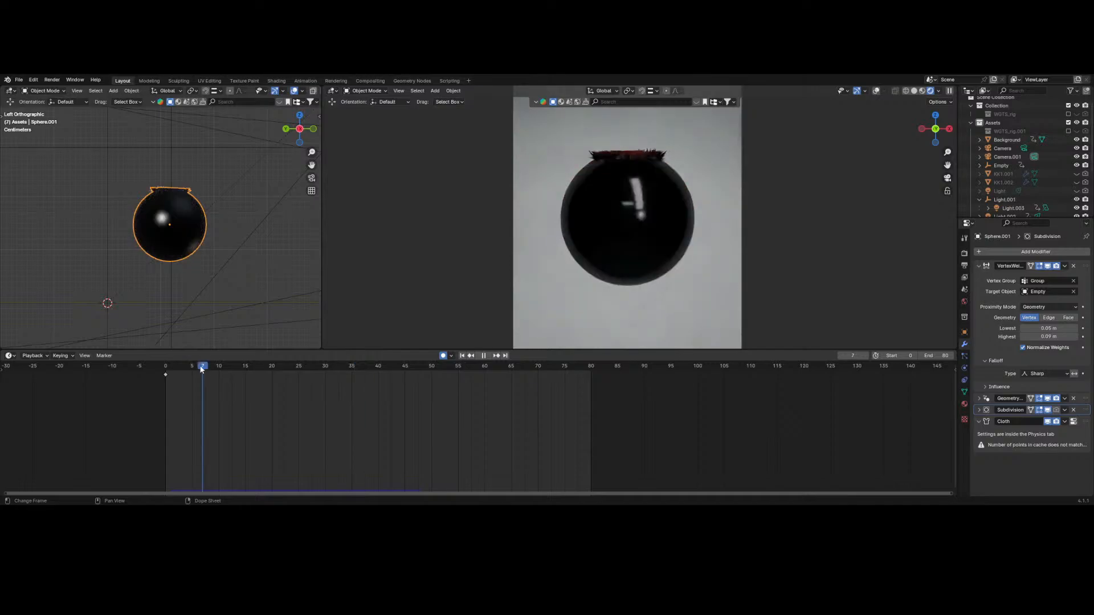
pyautogui.scroll(2, 648, 213)
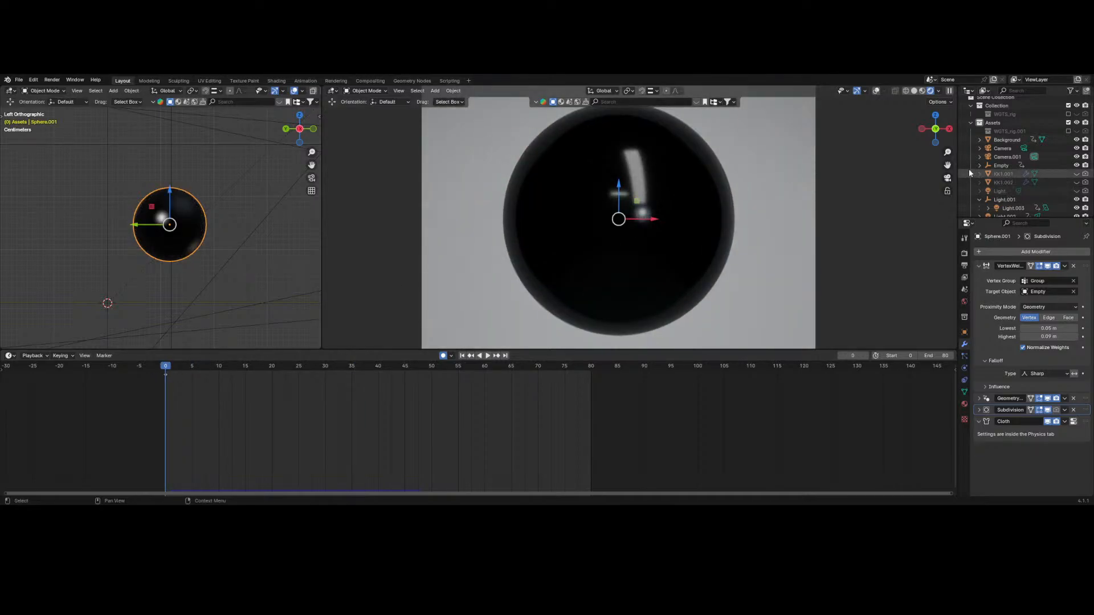
pyautogui.scroll(2, 647, 212)
pyautogui.press('space')
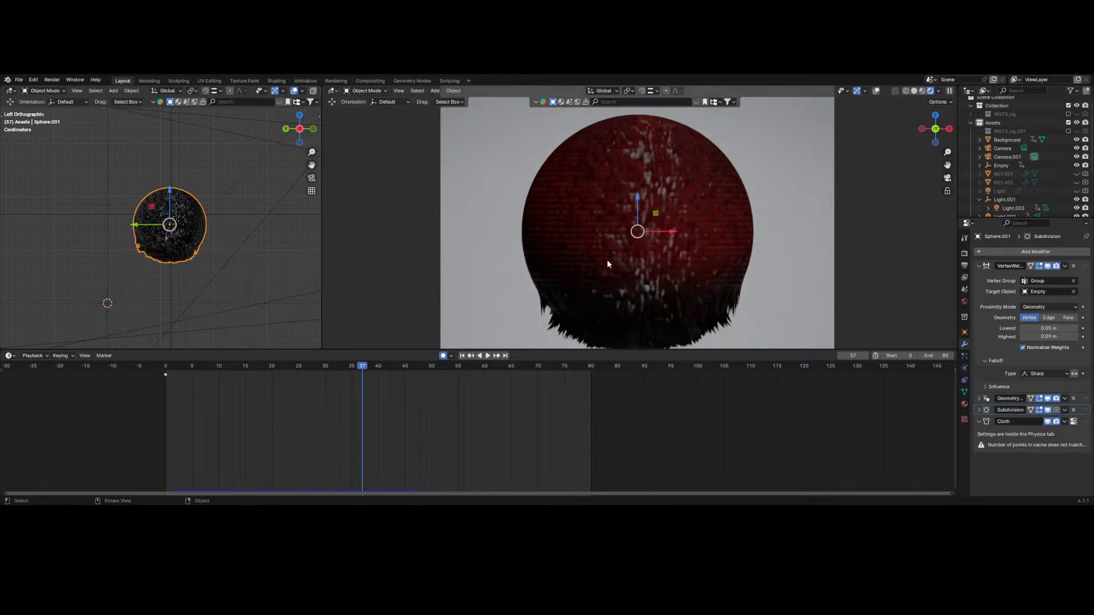
pyautogui.scroll(-3, 607, 258)
pyautogui.press('space')
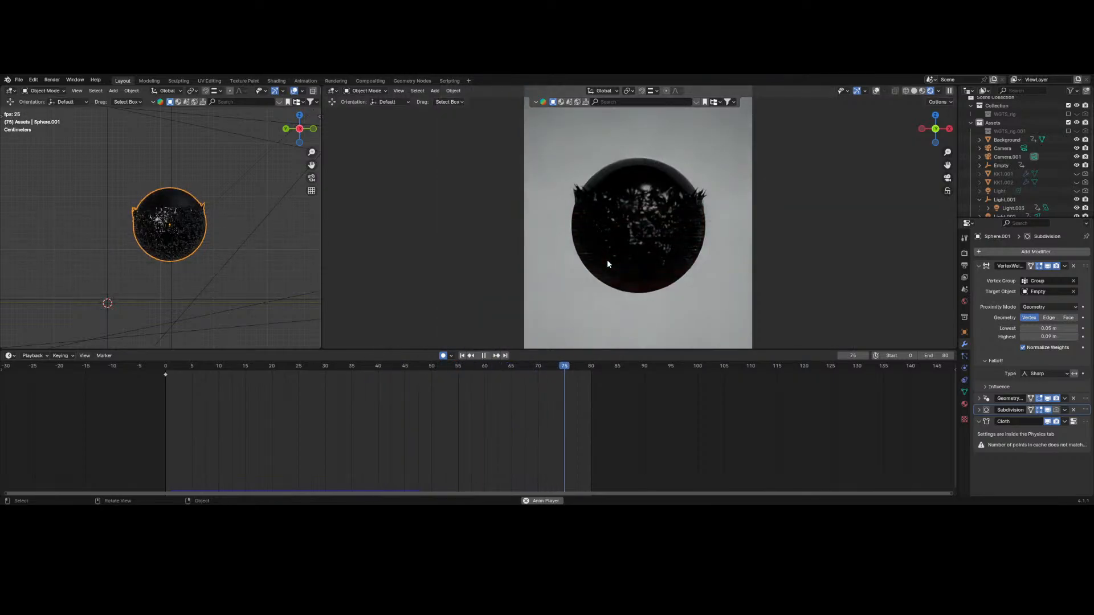
pyautogui.press('space')
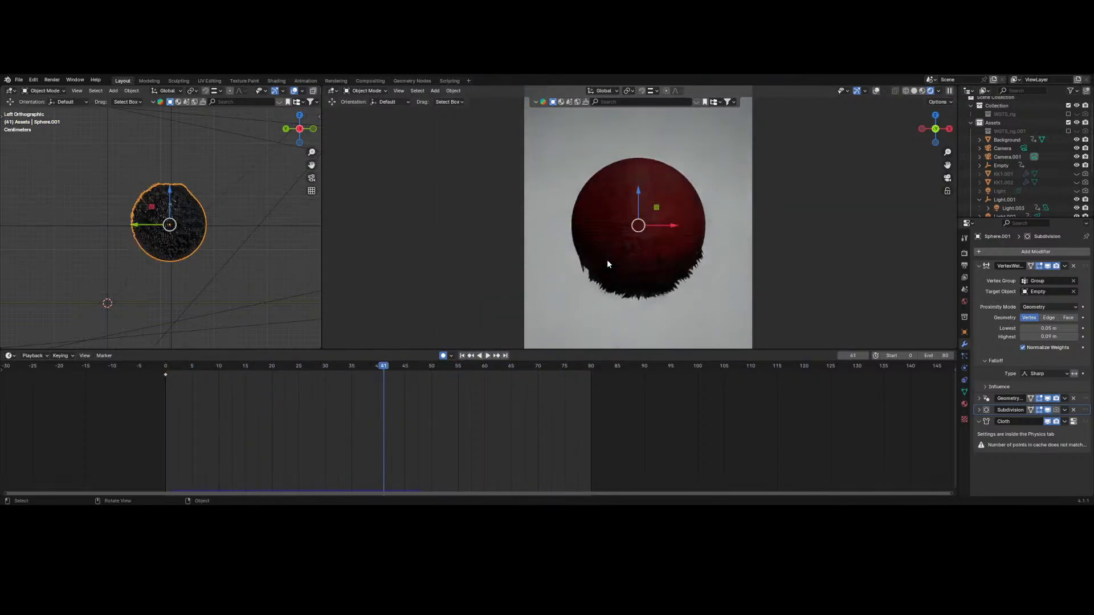
# - Return to frame 0 and review the sphere's modifier stack, particle settings and cloth physics settings down to the cache
pyautogui.moveTo(377, 368); pyautogui.dragTo(72, 391)
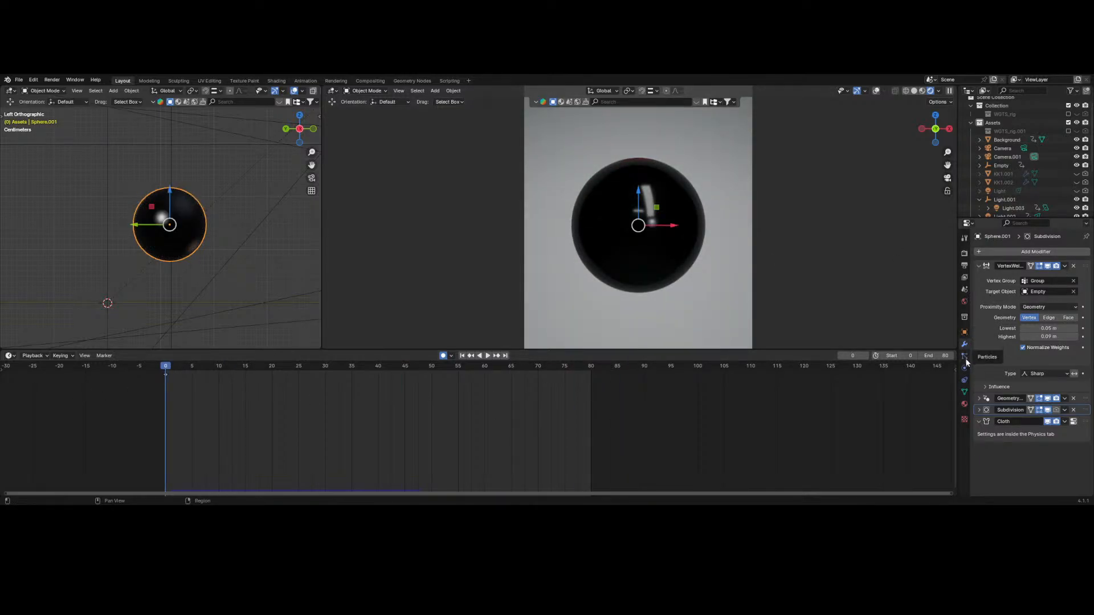
pyautogui.click(965, 333)
pyautogui.click(965, 353)
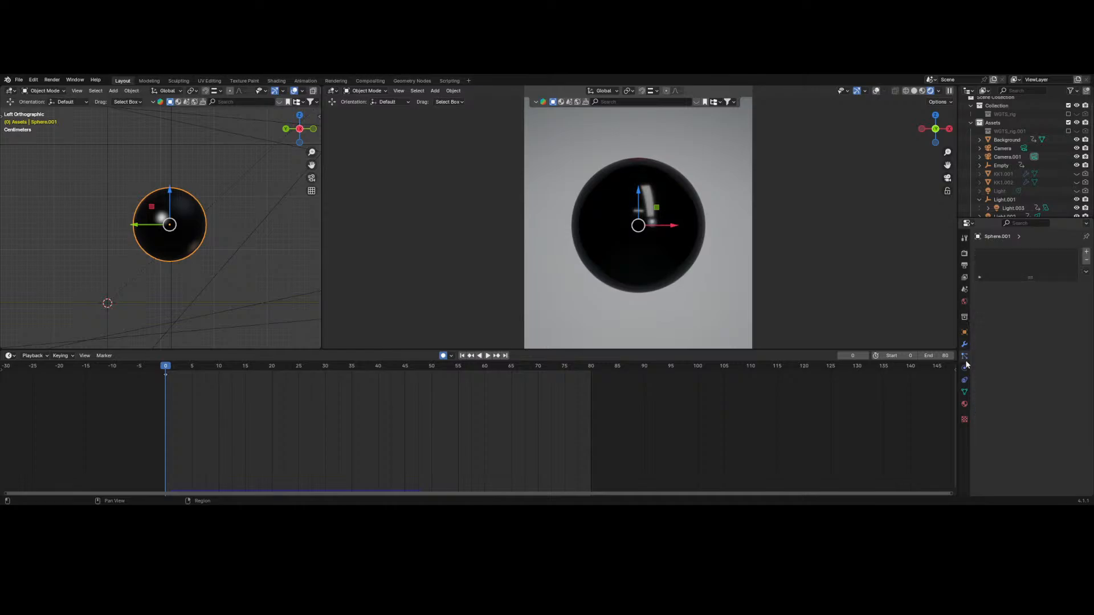
pyautogui.click(964, 345)
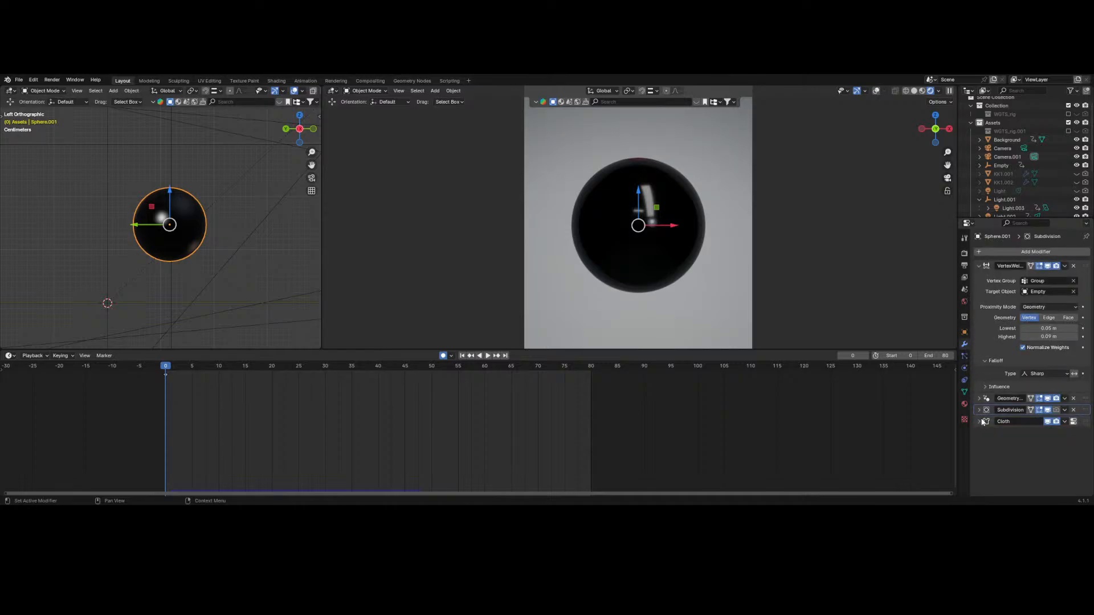
pyautogui.click(964, 368)
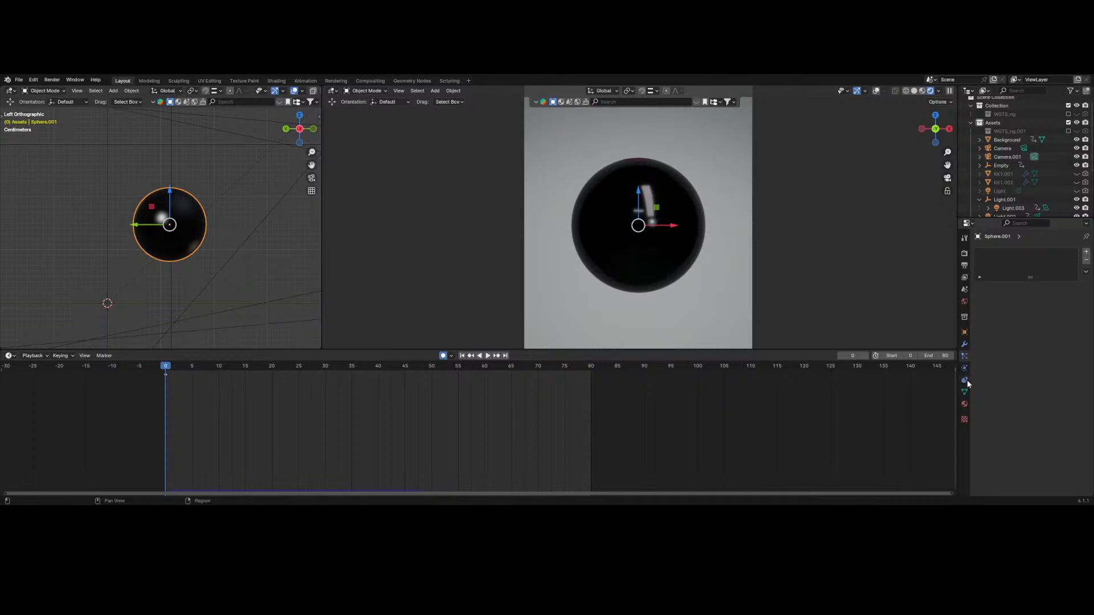
pyautogui.click(964, 368)
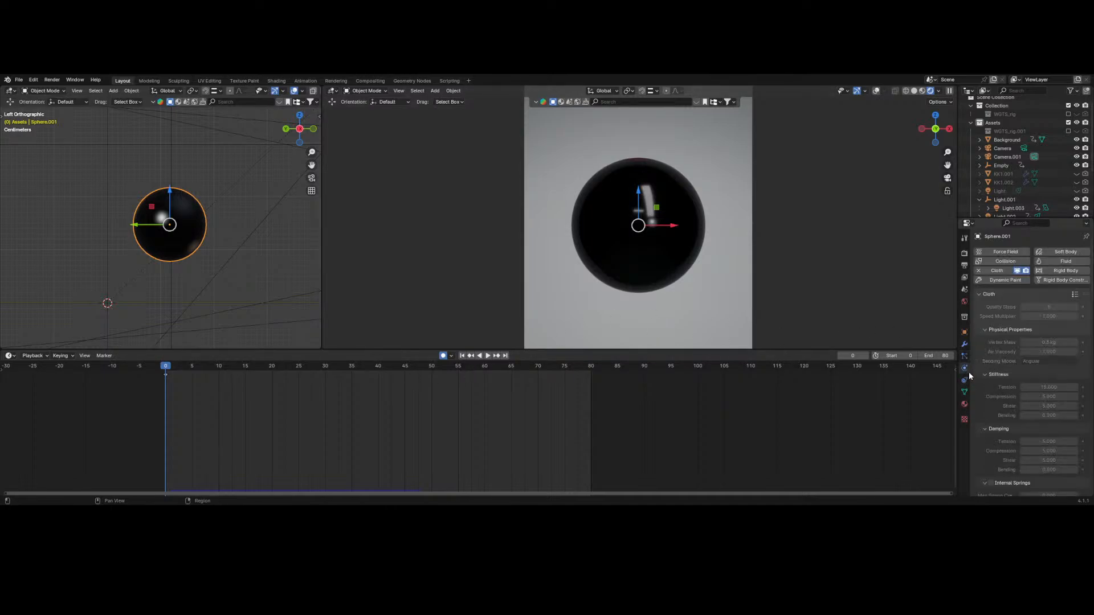
pyautogui.scroll(-10, 1007, 405)
pyautogui.scroll(-3, 1007, 406)
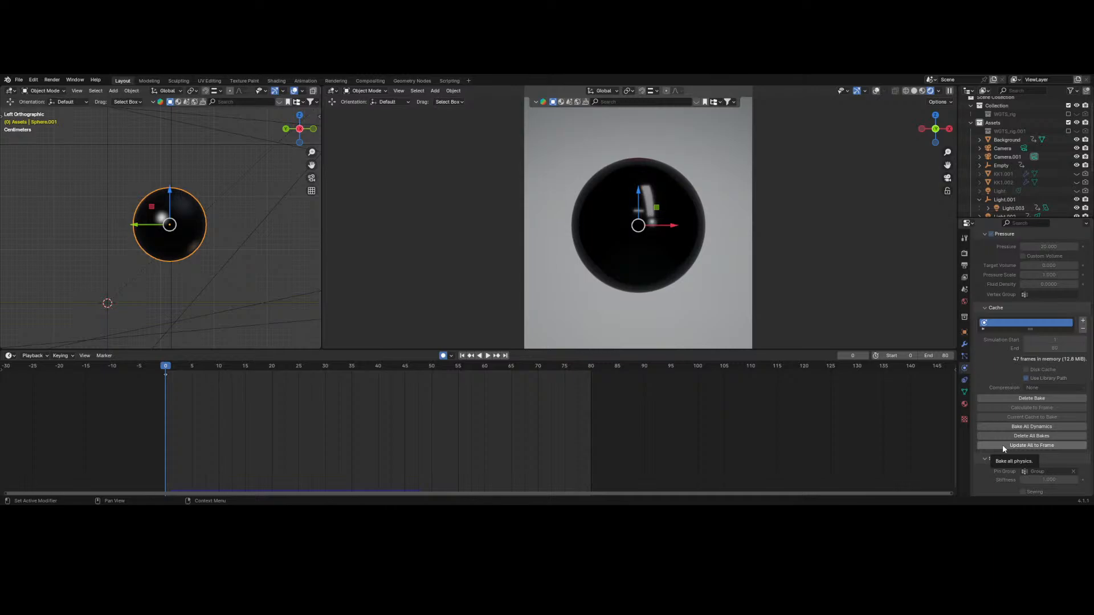
pyautogui.scroll(10, 1003, 443)
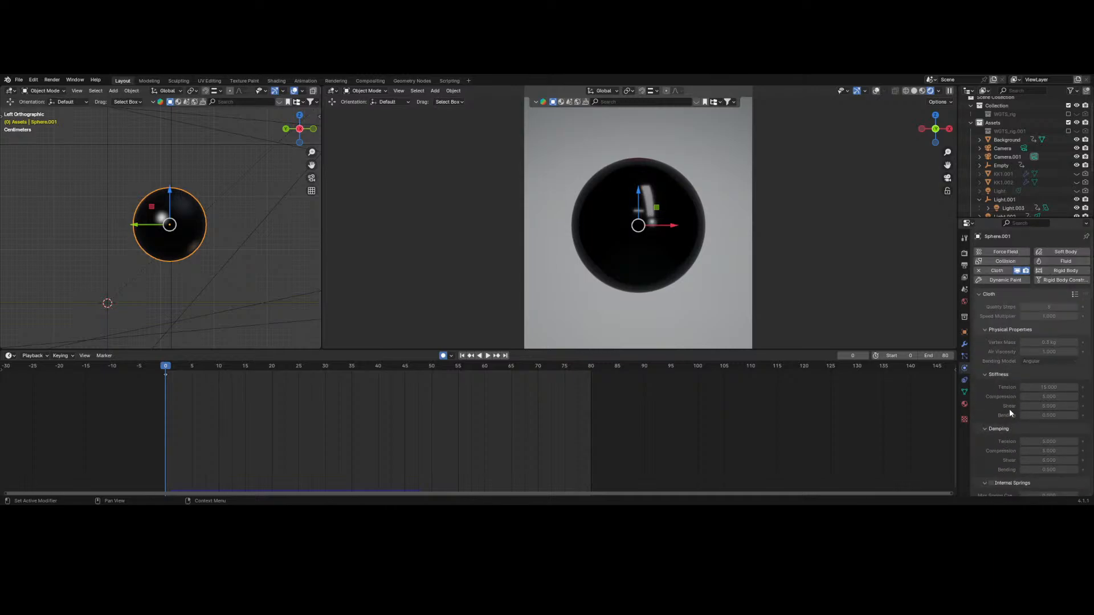
pyautogui.click(964, 344)
pyautogui.click(963, 356)
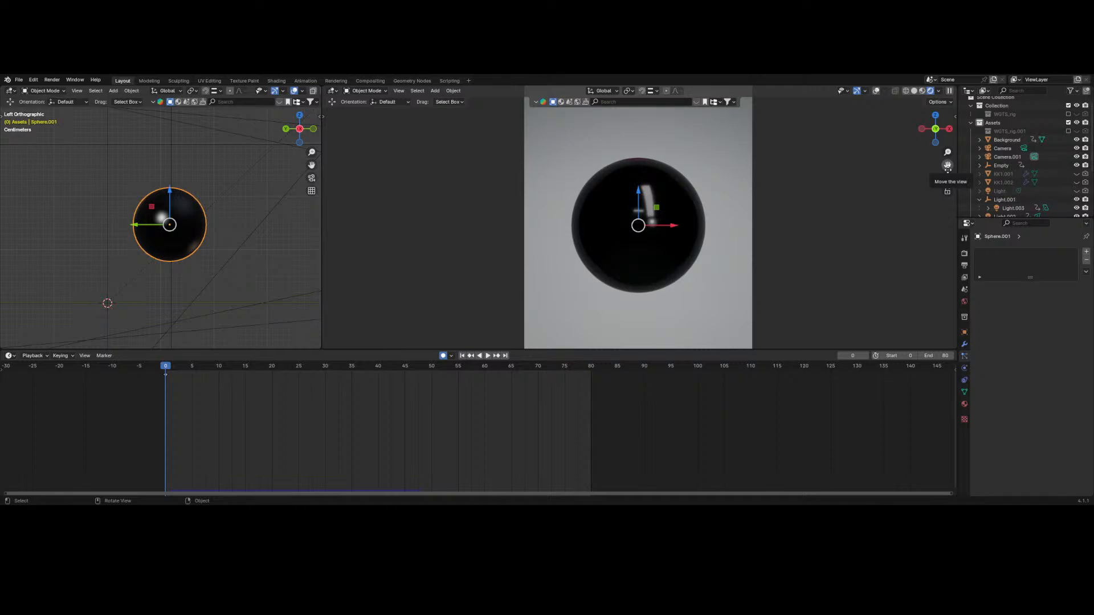
# - Inspect the rendered sphere's glossy surface close up and in full view at frame 0
pyautogui.moveTo(948, 168); pyautogui.dragTo(948, 166)
pyautogui.click(679, 207)
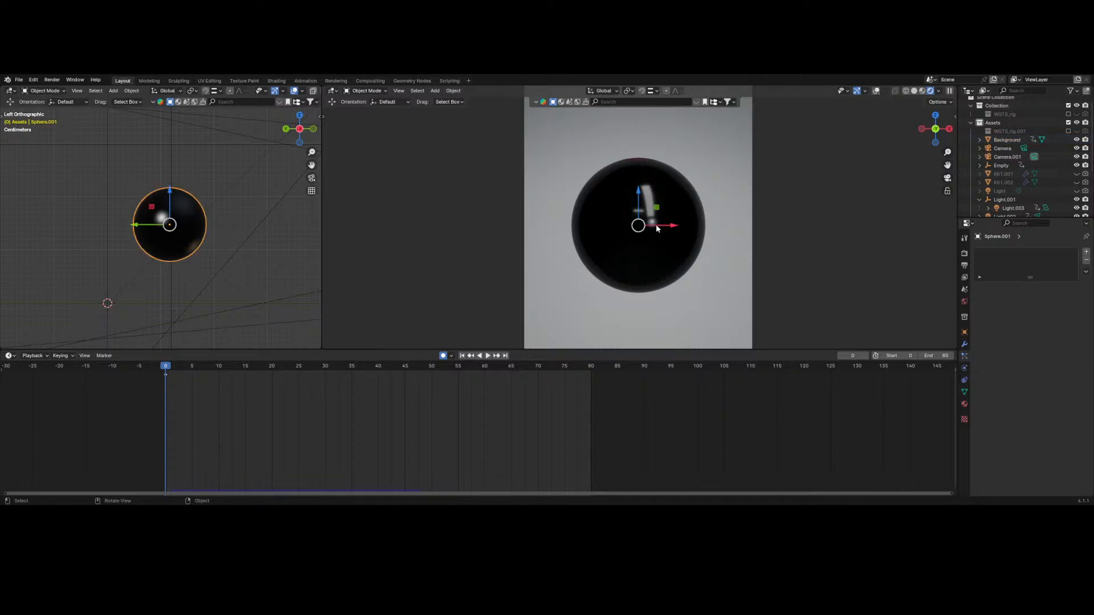
pyautogui.scroll(2, 667, 240)
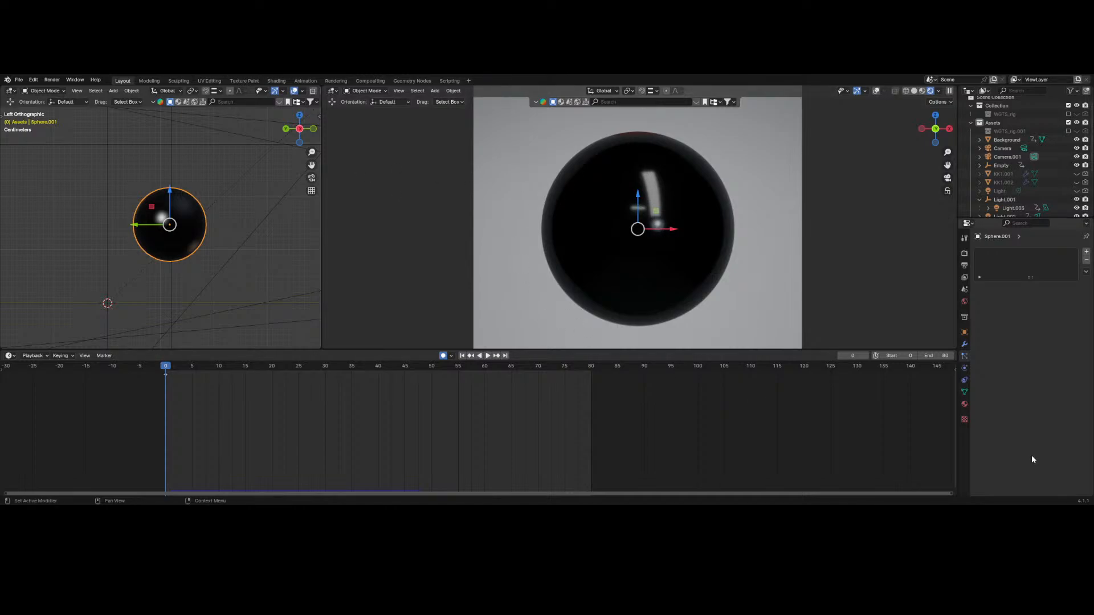
pyautogui.scroll(3, 578, 188)
pyautogui.scroll(-2, 649, 236)
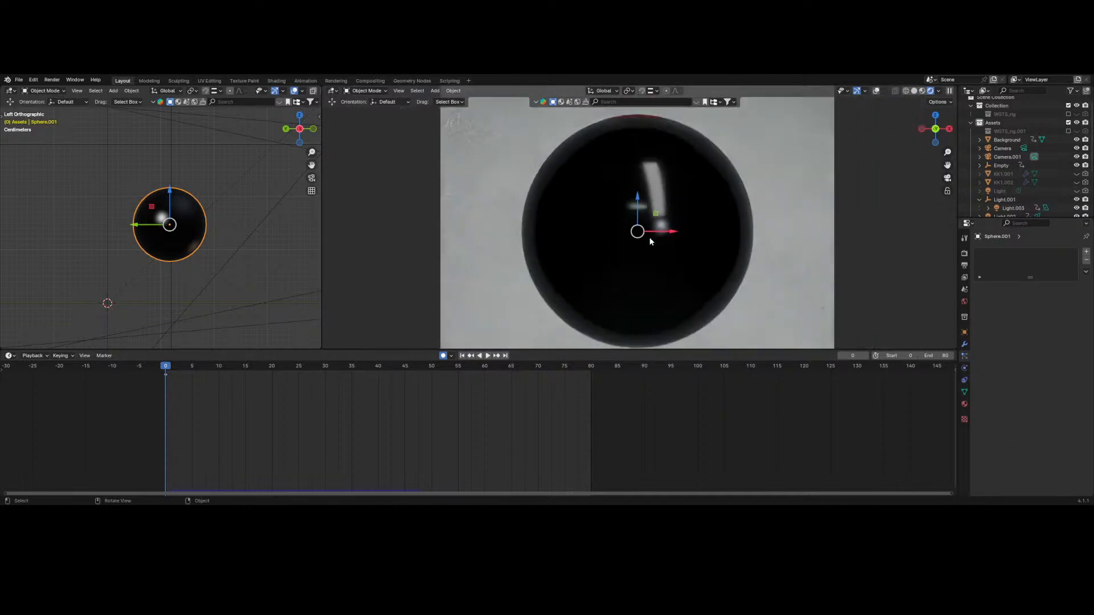
pyautogui.scroll(3, 648, 242)
pyautogui.scroll(1, 648, 242)
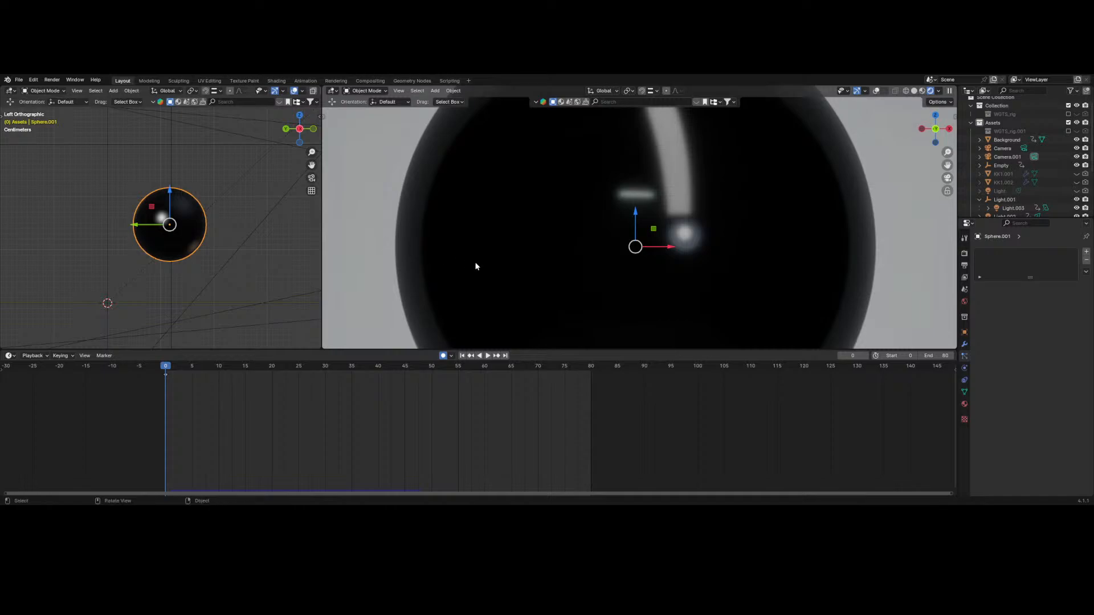
pyautogui.scroll(-5, 473, 263)
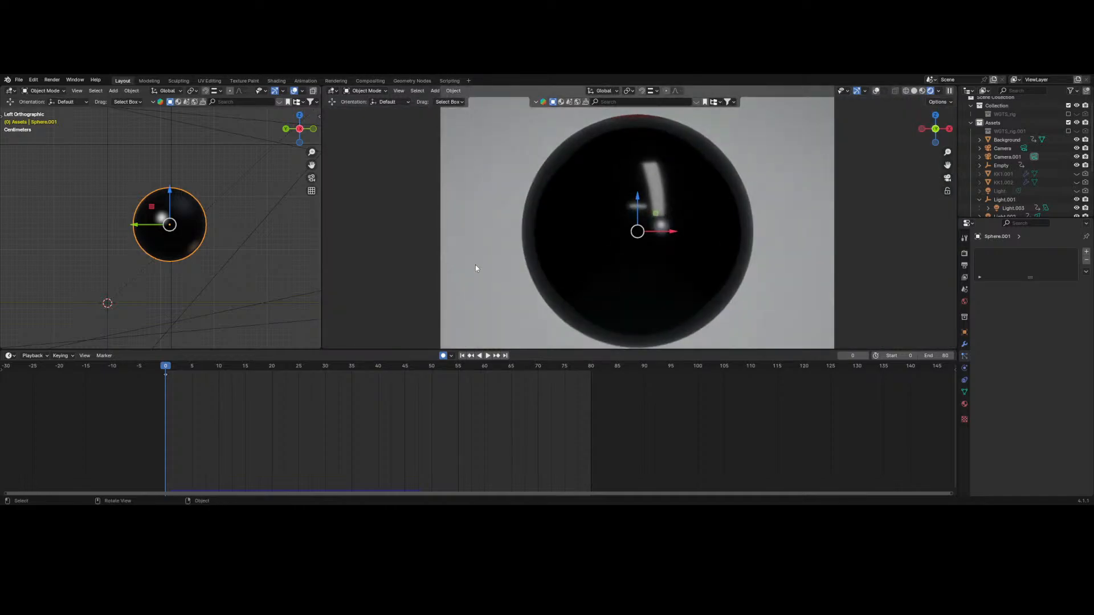
pyautogui.scroll(-3, 475, 264)
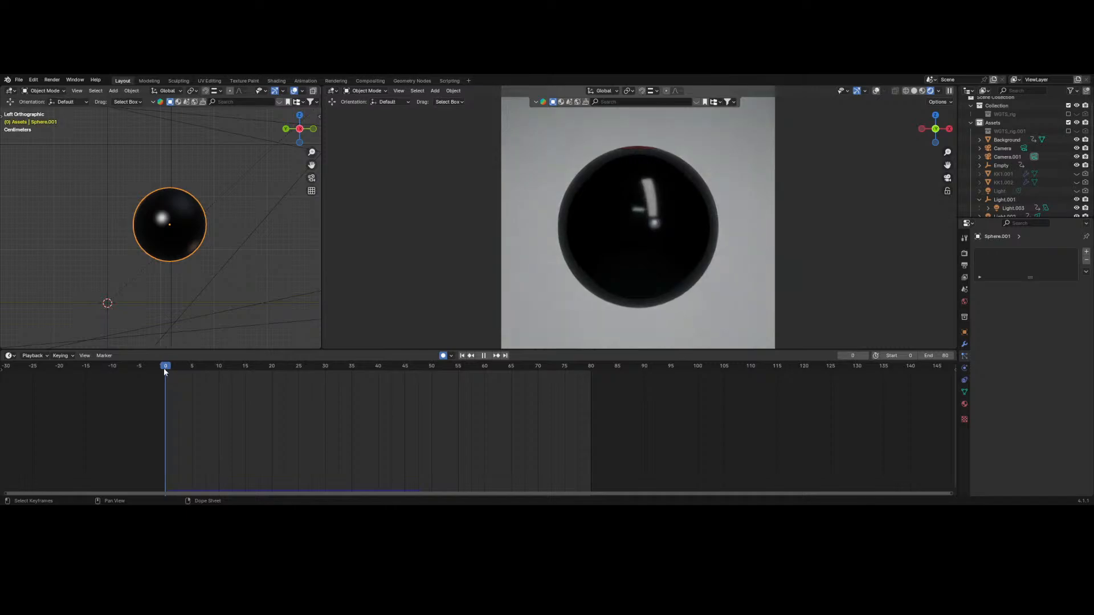
# - Play the rendered peeling animation of Sphere.001 and return to frame 0
pyautogui.press('space')
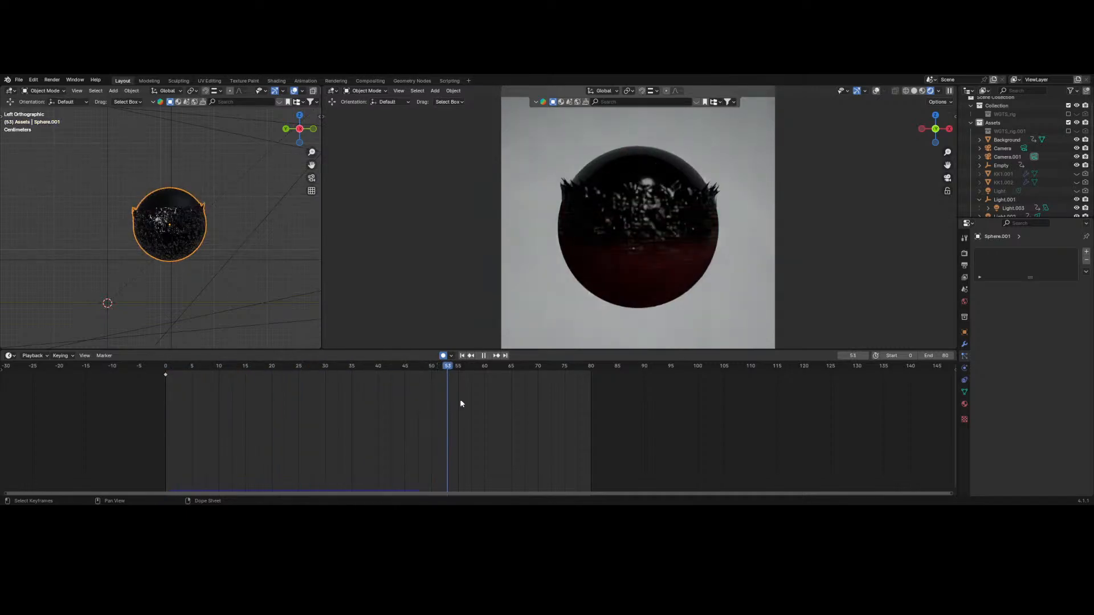
pyautogui.moveTo(399, 416); pyautogui.dragTo(296, 421)
pyautogui.press('Escape')
pyautogui.press('space')
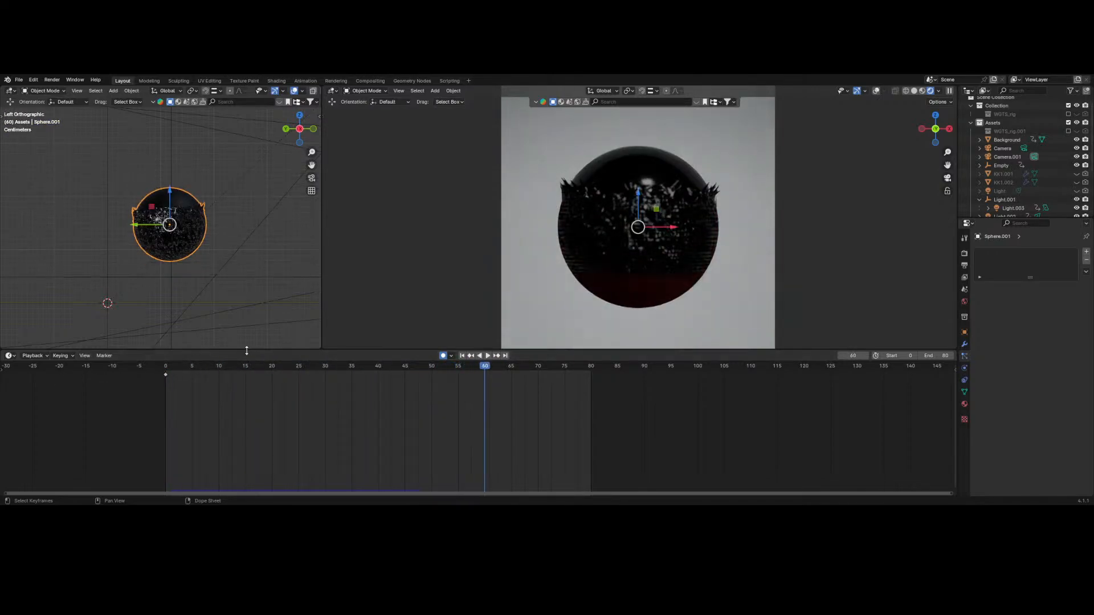
pyautogui.press('Escape')
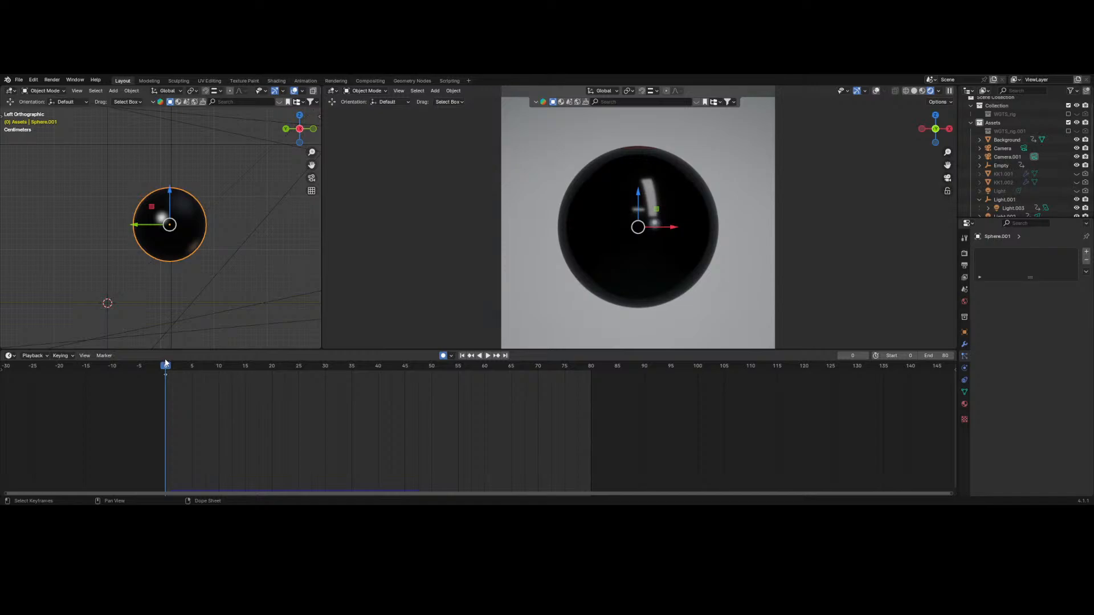
# - Hide Sphere.001 and make the Sphere object visible and selected for comparison
pyautogui.click(964, 345)
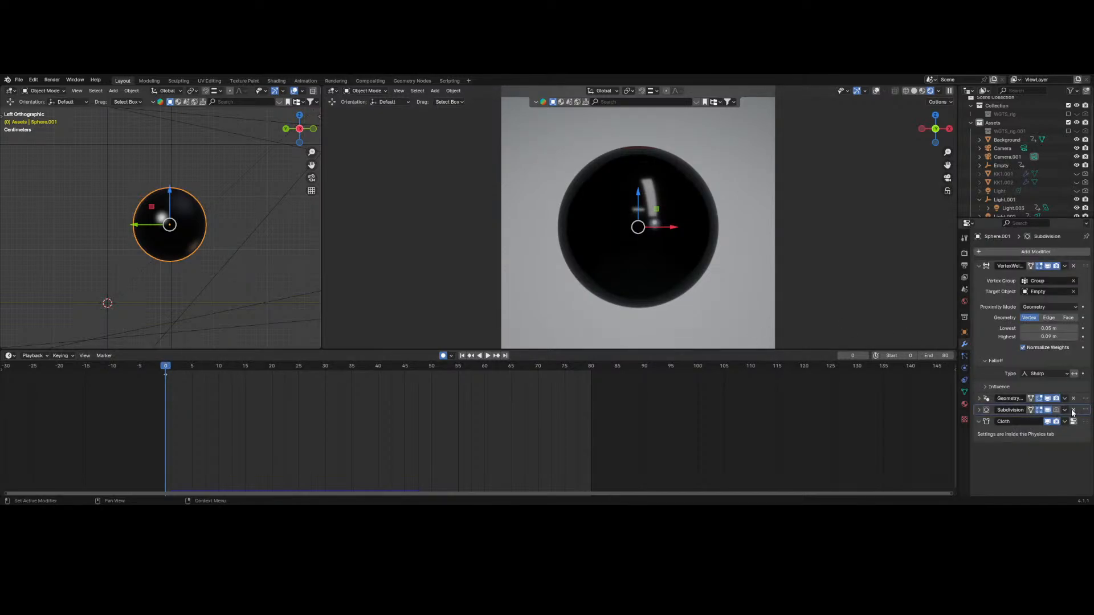
pyautogui.scroll(-4, 1037, 131)
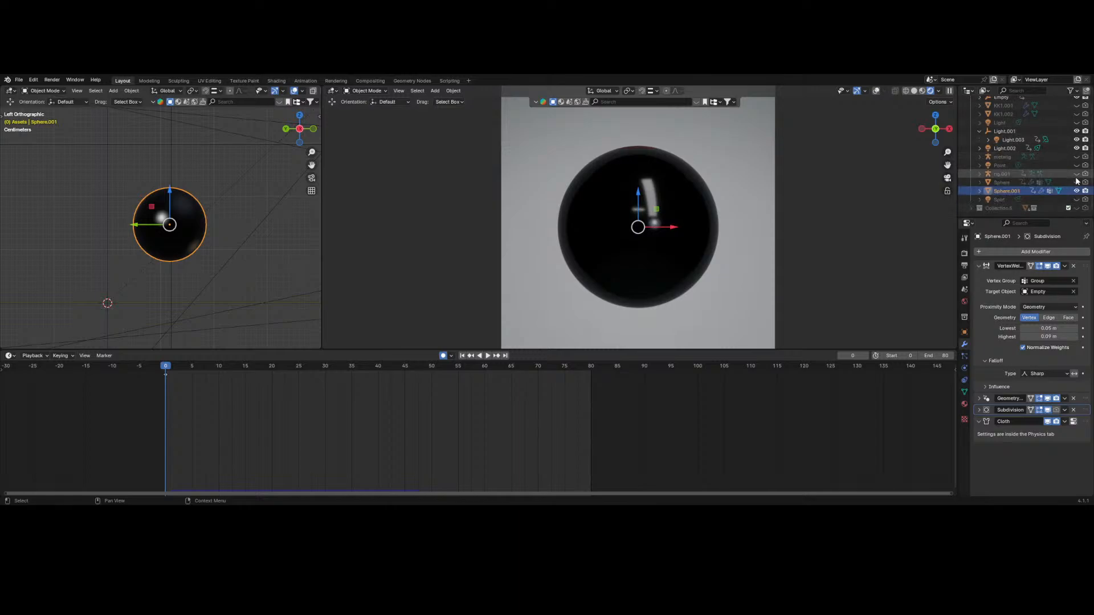
pyautogui.click(1085, 192)
pyautogui.click(1085, 192)
pyautogui.click(1085, 192)
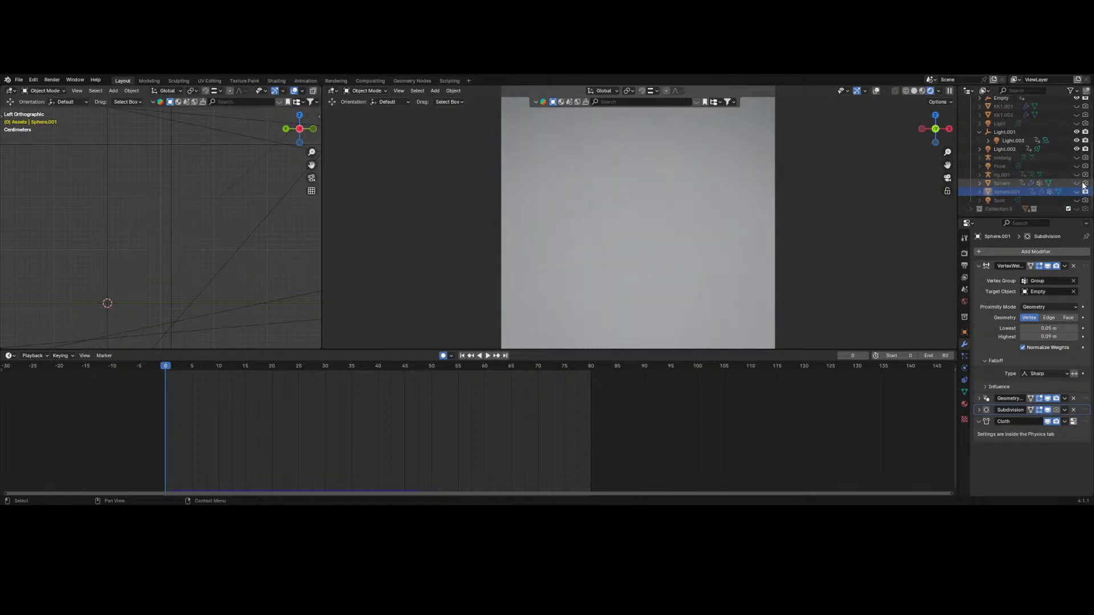
pyautogui.click(1085, 192)
pyautogui.click(1059, 183)
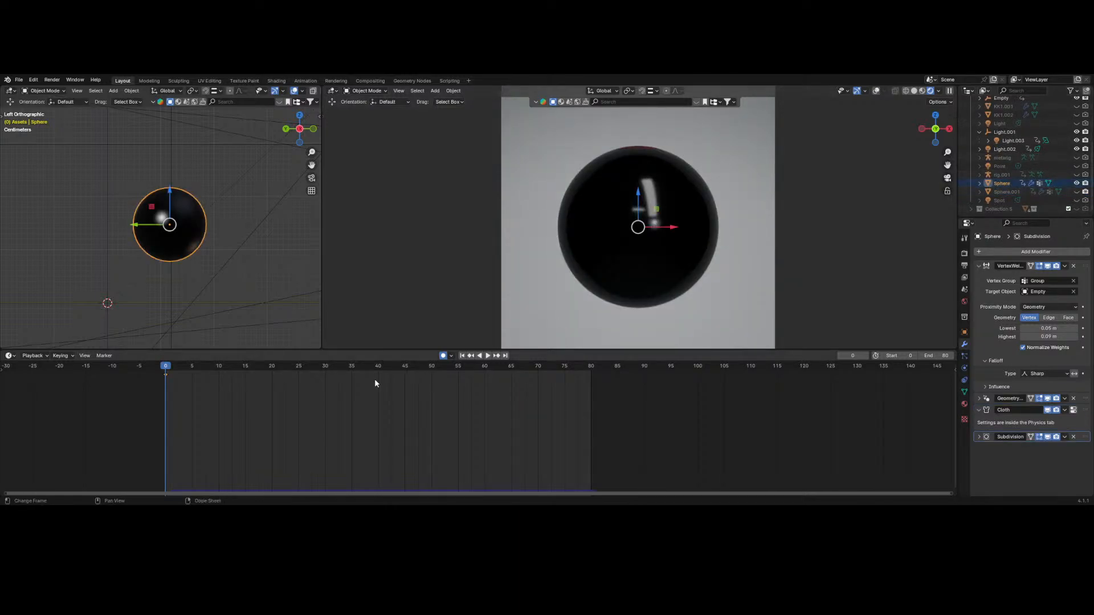
# - Preview the Sphere's animation, move its Subdivision modifier above the Geometry Nodes modifier and replay the animation
pyautogui.press('space')
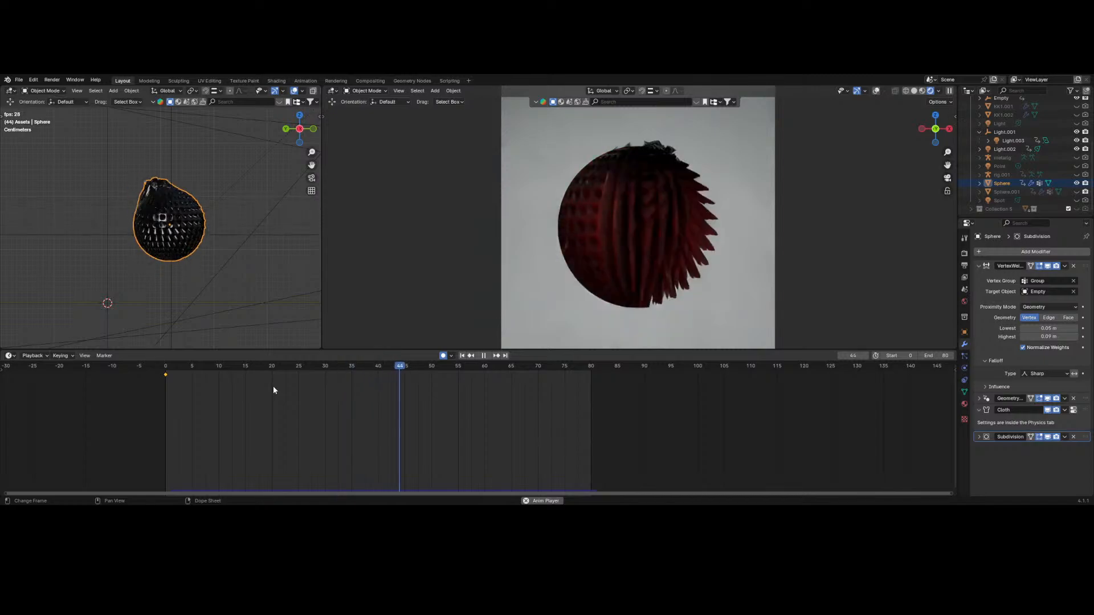
pyautogui.press('space')
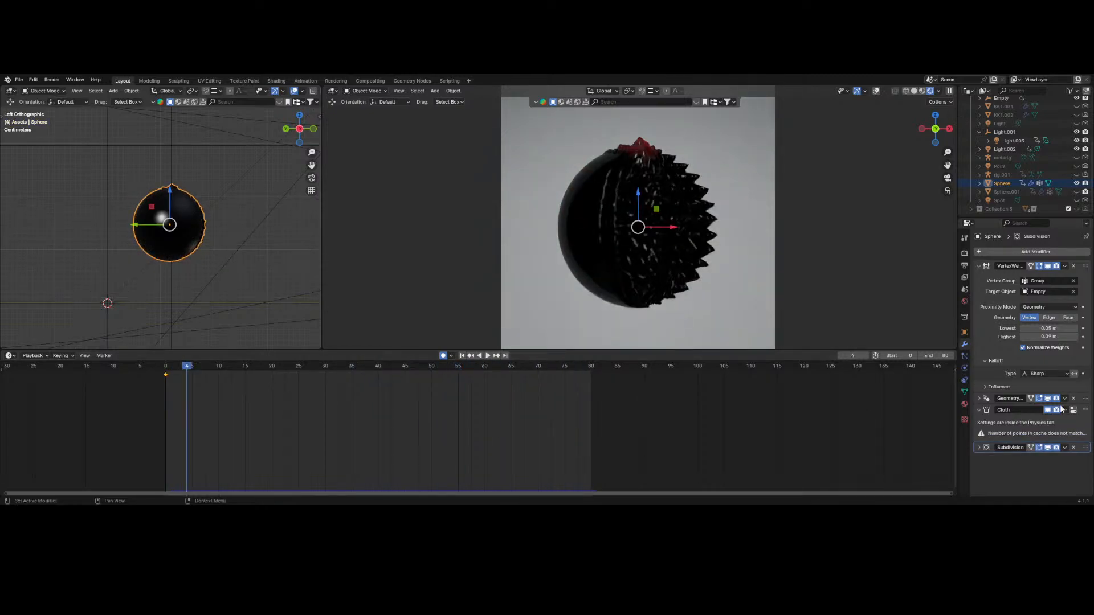
pyautogui.moveTo(1089, 451); pyautogui.dragTo(1089, 395)
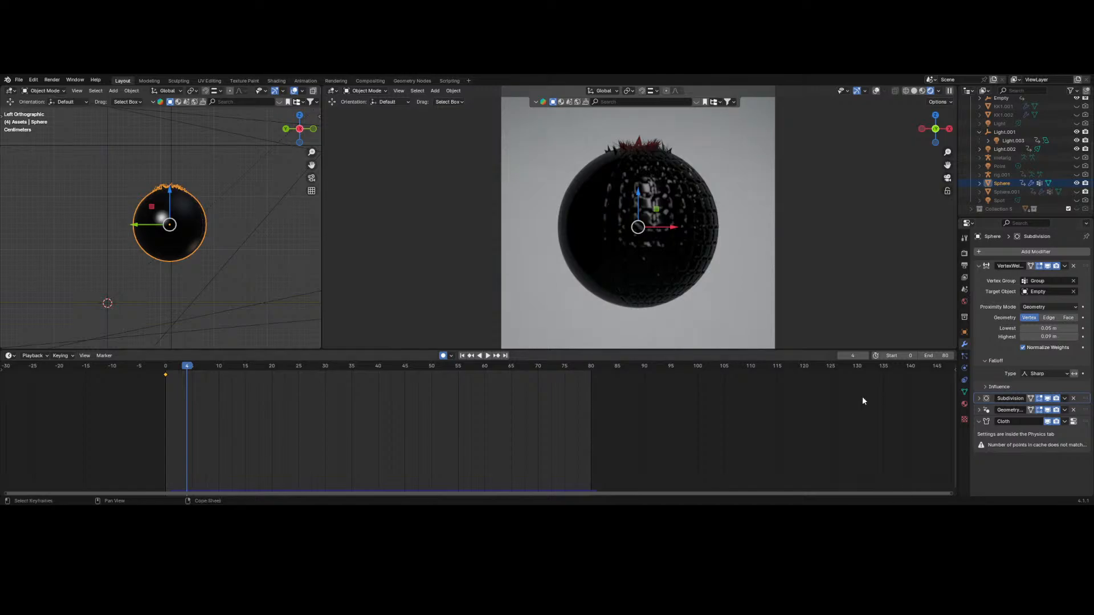
pyautogui.press('space')
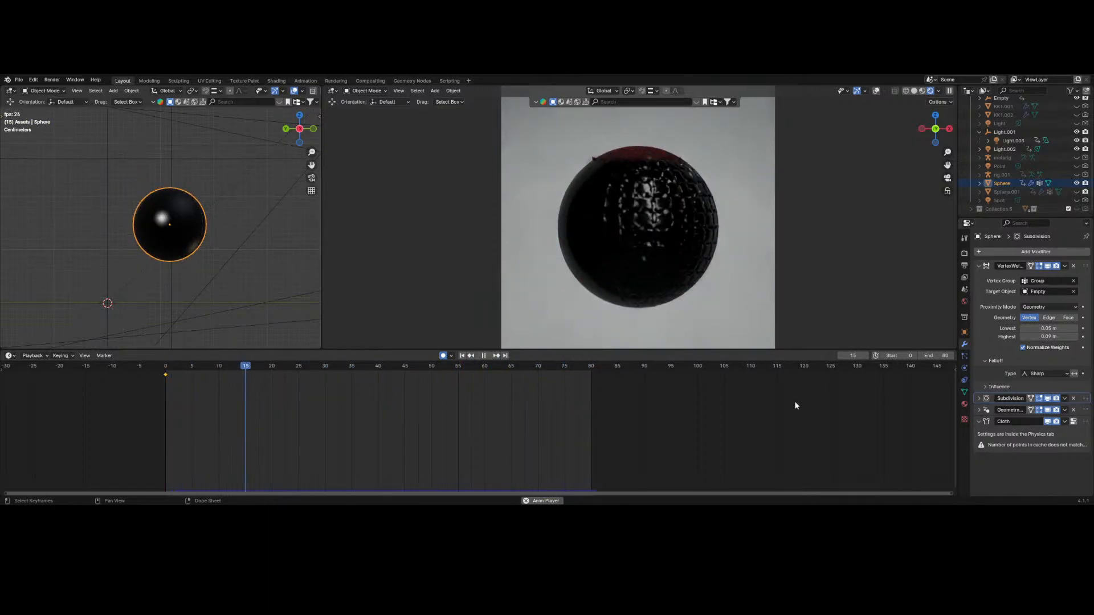
# - Set the Subdivision modifier's viewport and render levels to 2 and replay the animation from frame 0
pyautogui.click(978, 398)
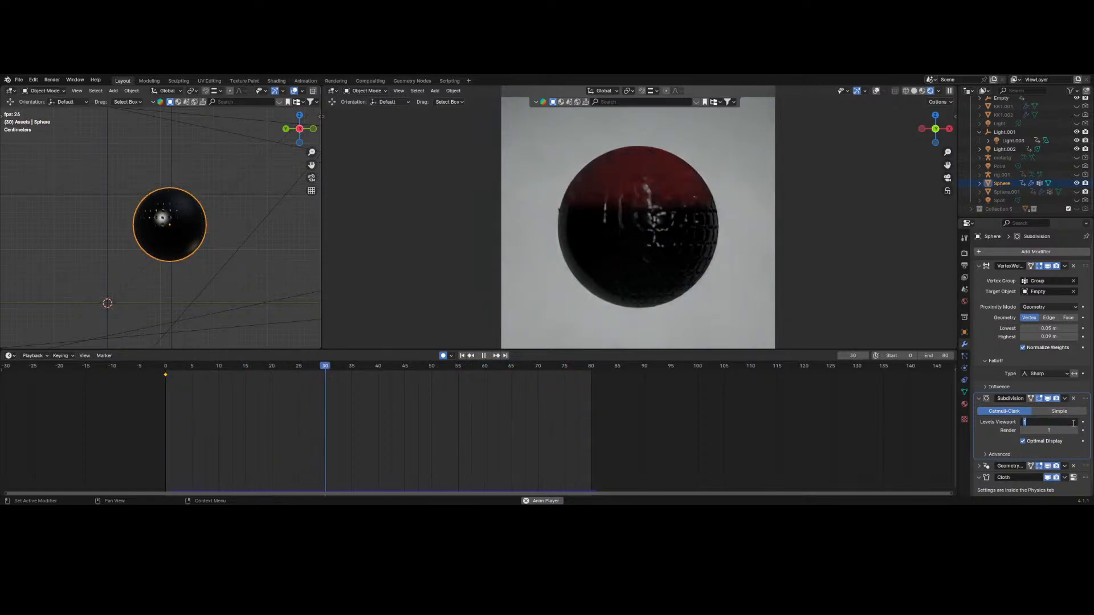
pyautogui.click(1072, 421)
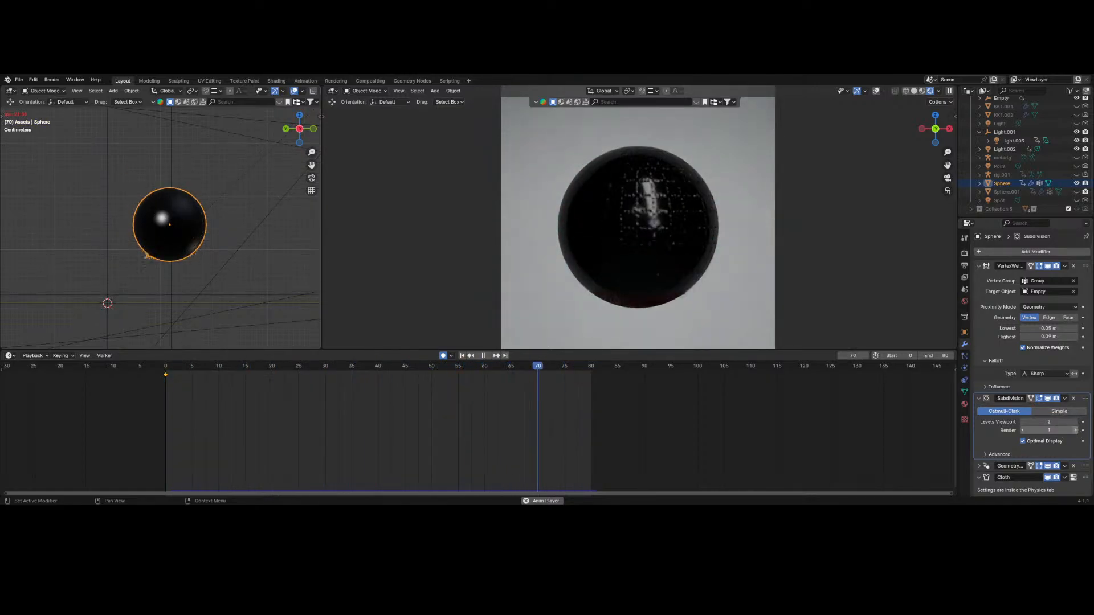
pyautogui.click(1073, 430)
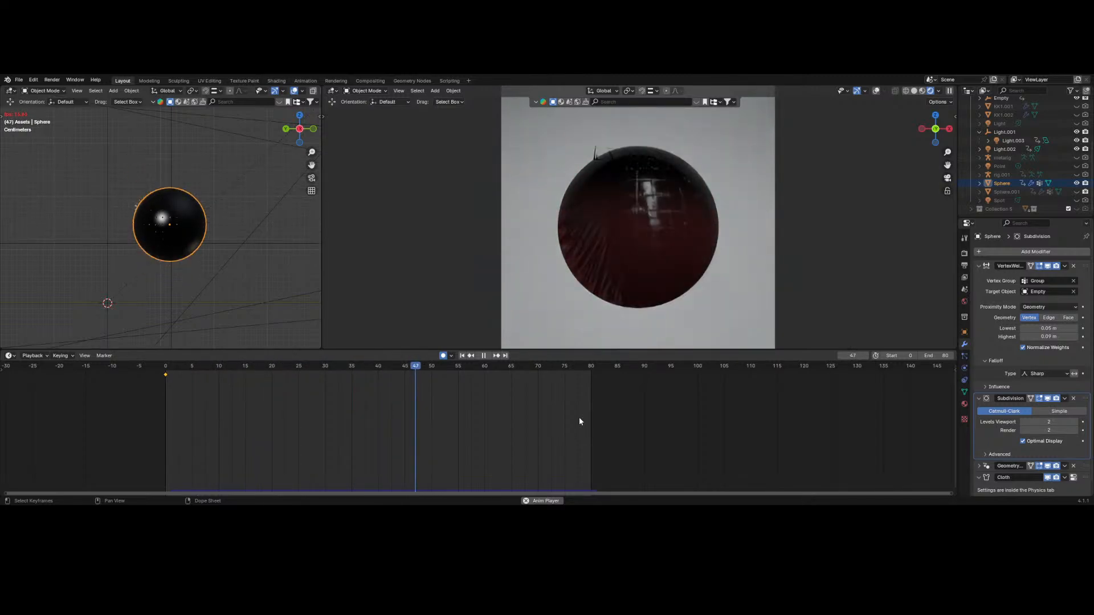
pyautogui.press('space')
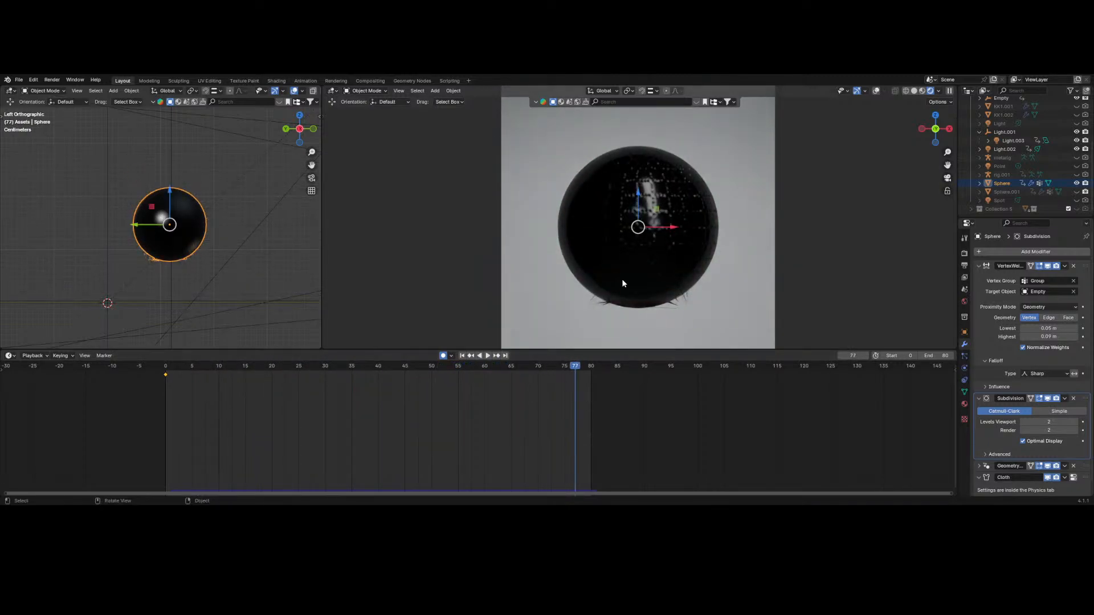
pyautogui.scroll(4, 228, 238)
pyautogui.moveTo(223, 367); pyautogui.dragTo(165, 367)
pyautogui.press('space')
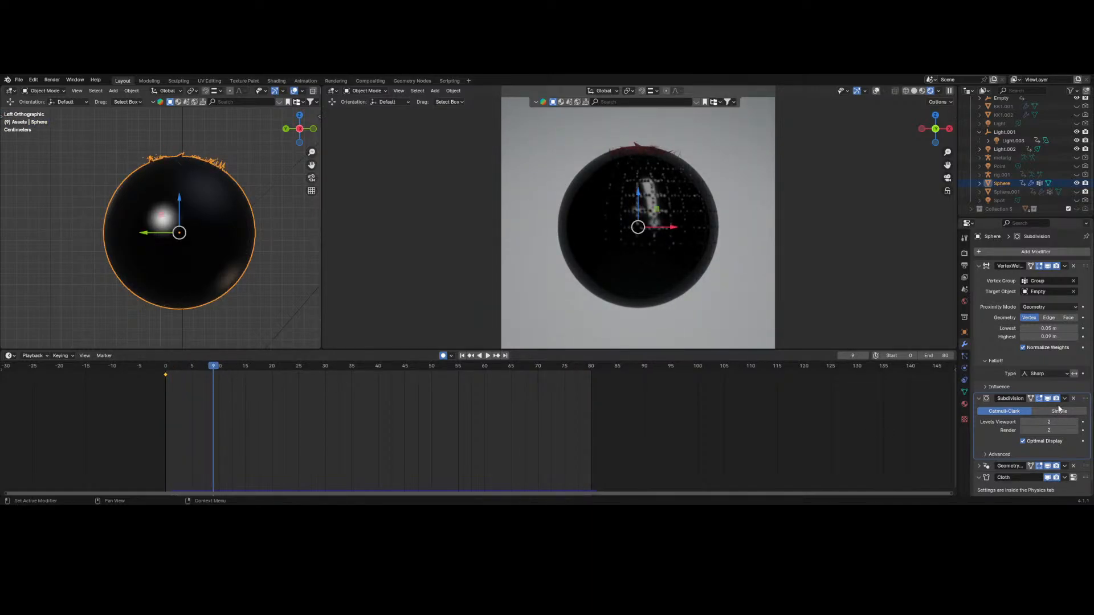
# - Try Simple subdivision, switch back to Catmull-Clark and set the viewport and render levels to 1
pyautogui.click(1059, 409)
pyautogui.click(1018, 412)
pyautogui.click(1023, 422)
pyautogui.click(1023, 432)
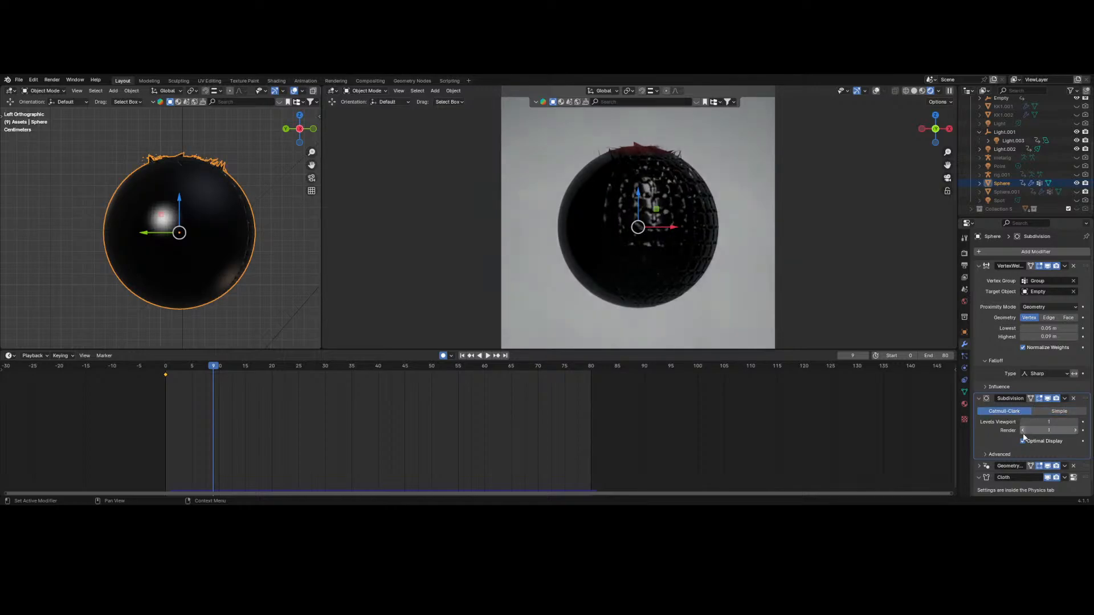
# - Review the settings of the Sphere's Subdivision and Geometry Nodes modifiers
pyautogui.scroll(-1, 1023, 438)
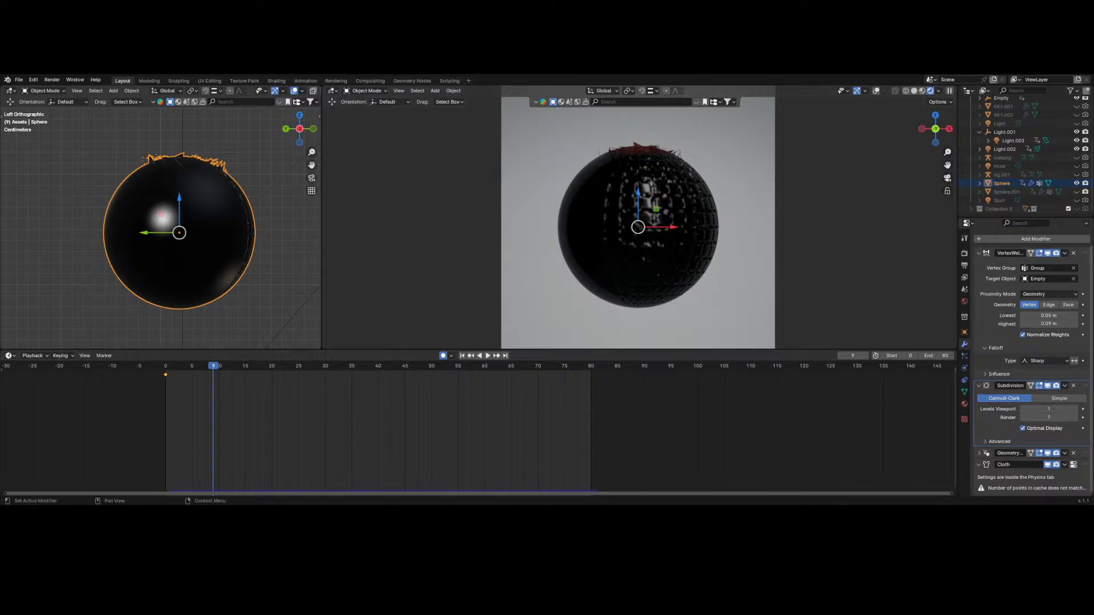
pyautogui.click(979, 387)
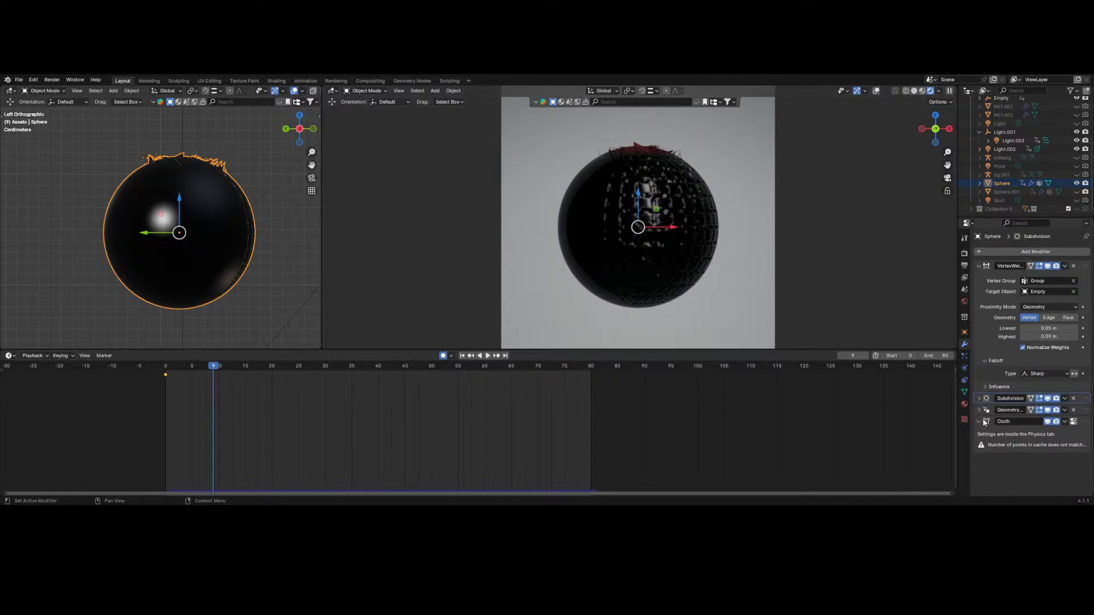
pyautogui.click(981, 409)
pyautogui.click(981, 410)
pyautogui.click(981, 410)
pyautogui.click(979, 397)
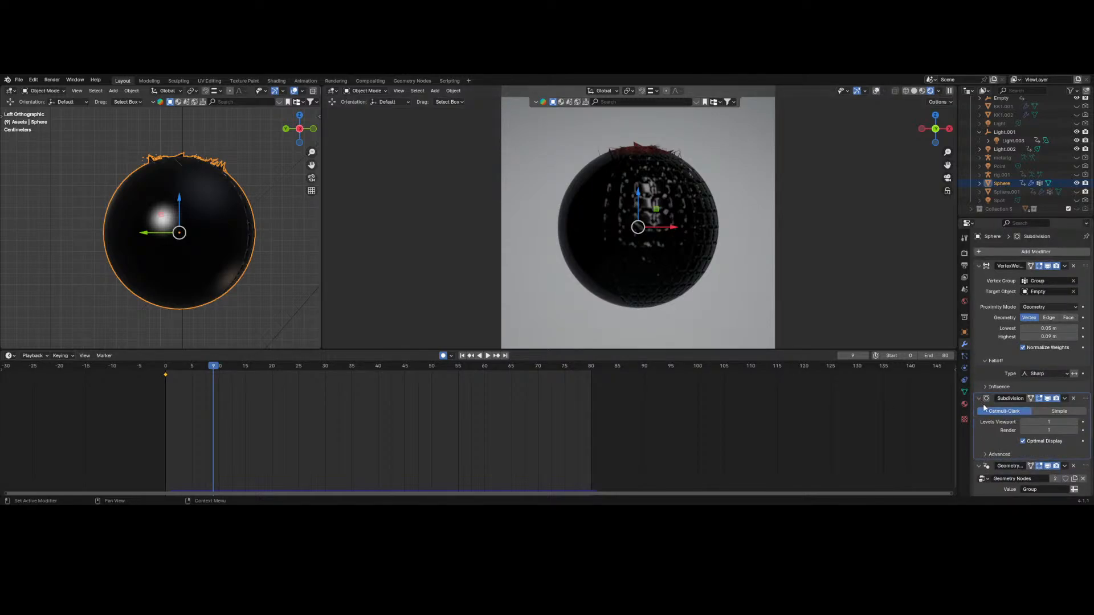
pyautogui.click(981, 400)
pyautogui.click(981, 401)
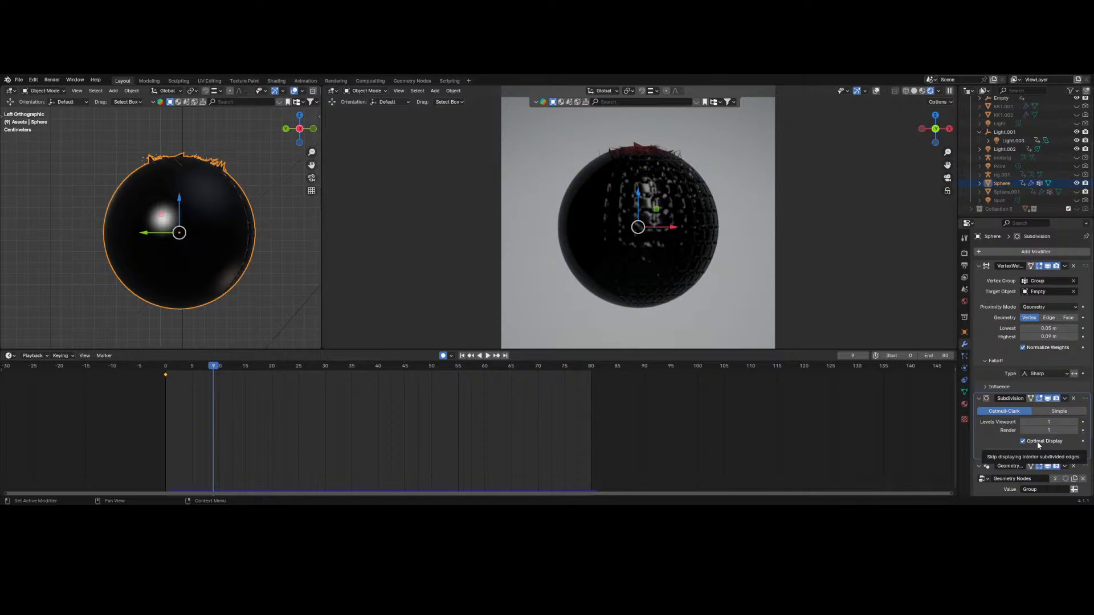
# - Preview the animation with the Geometry Nodes modifier's viewport display disabled, and enable its display again
pyautogui.scroll(-3, 1026, 433)
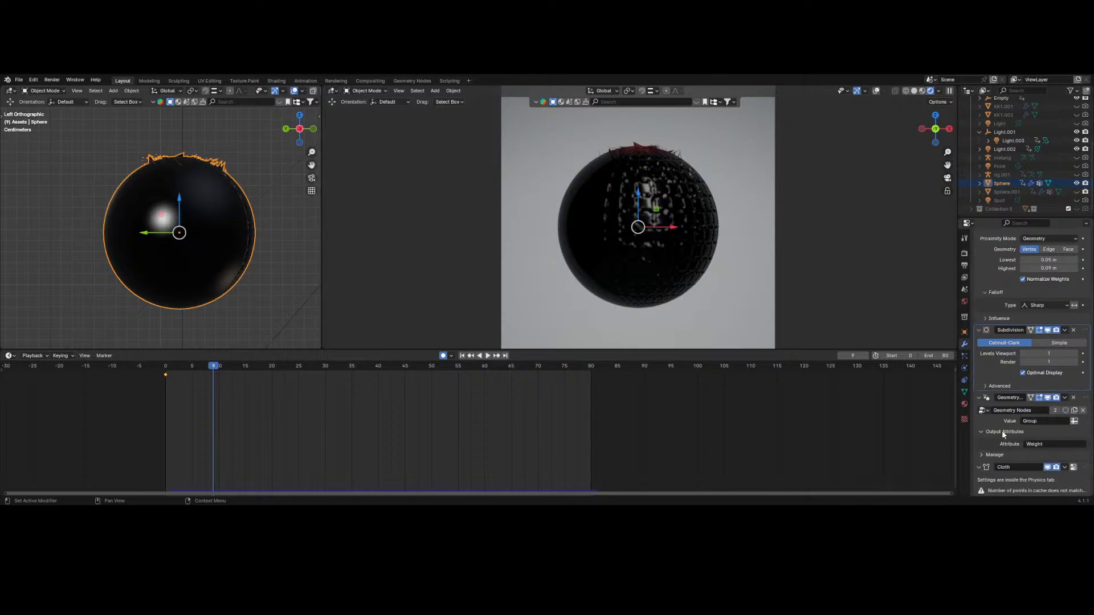
pyautogui.click(1048, 396)
pyautogui.click(1049, 395)
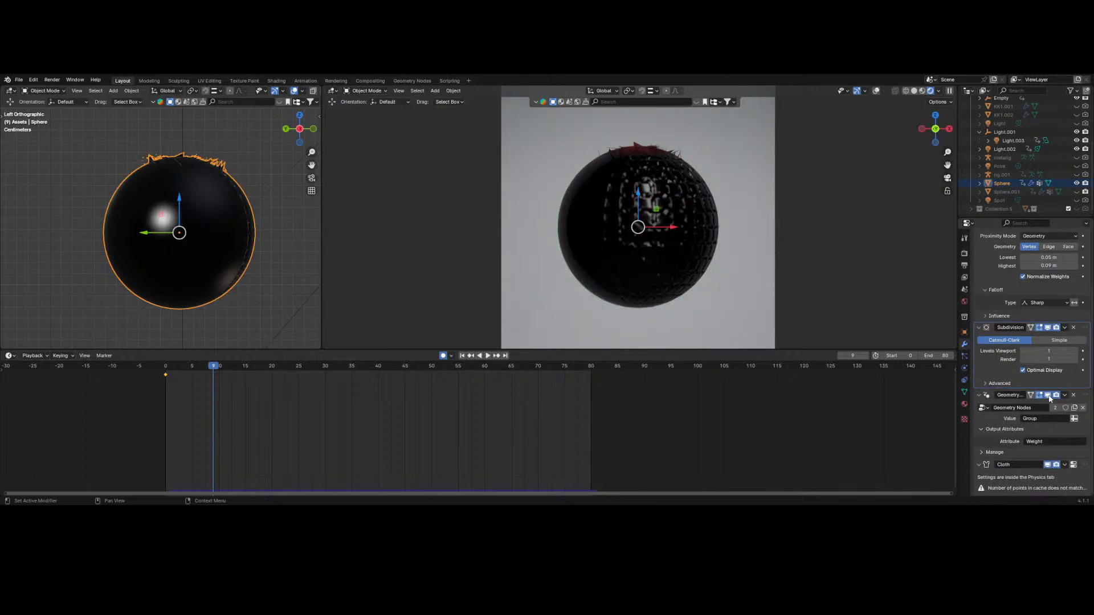
pyautogui.click(1048, 395)
pyautogui.click(1048, 395)
pyautogui.click(1047, 395)
pyautogui.press('space')
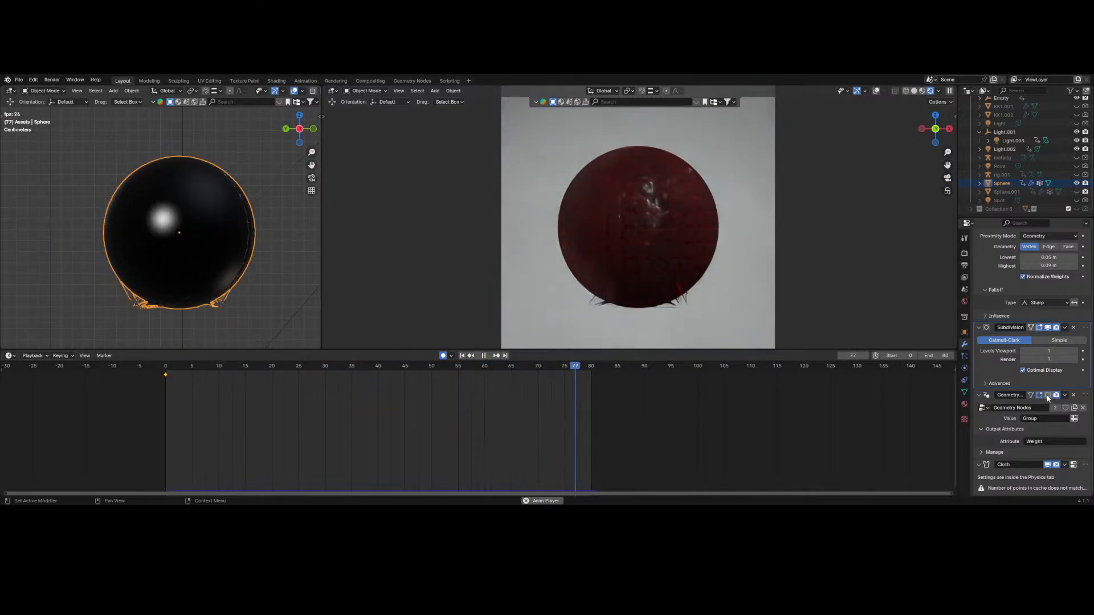
pyautogui.press('space')
pyautogui.click(1047, 405)
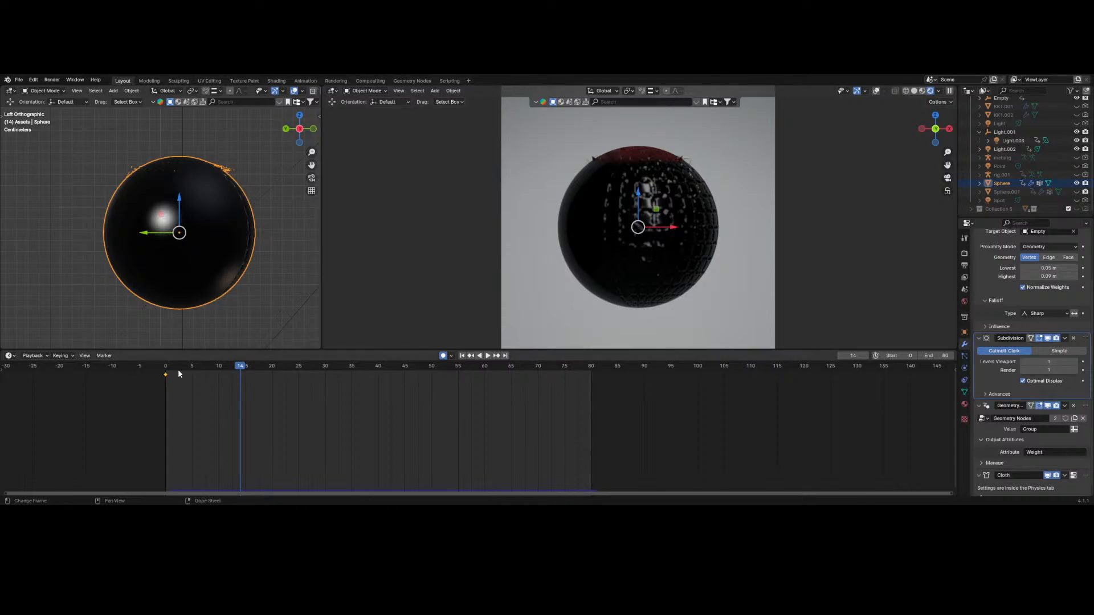
# - Scrub through the opening frames and replay the sphere's peeling animation from frame 0
pyautogui.moveTo(169, 368); pyautogui.dragTo(198, 373)
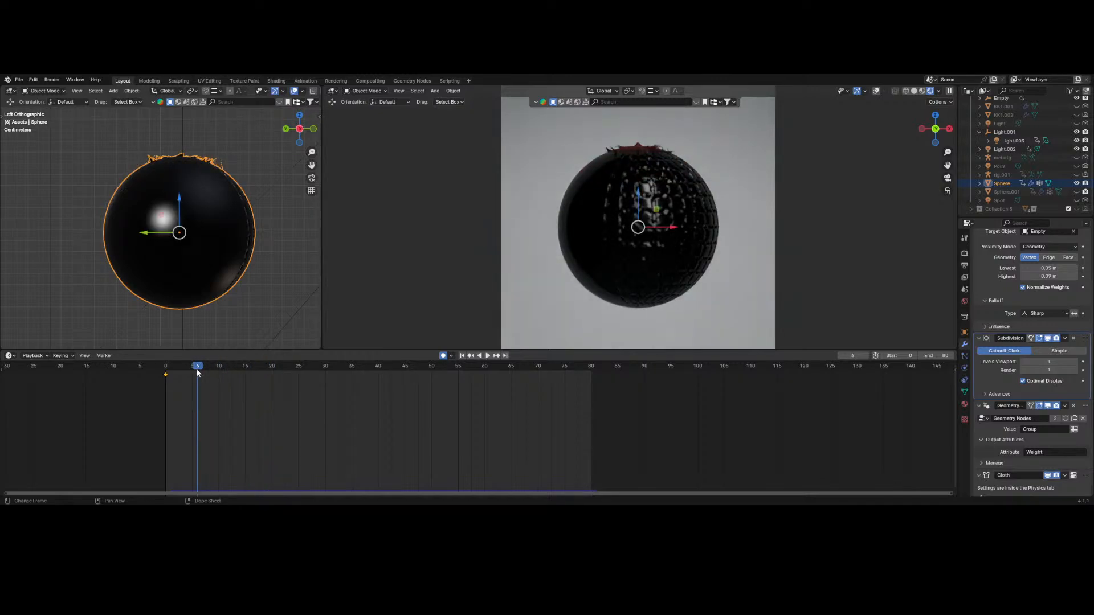
pyautogui.click(165, 370)
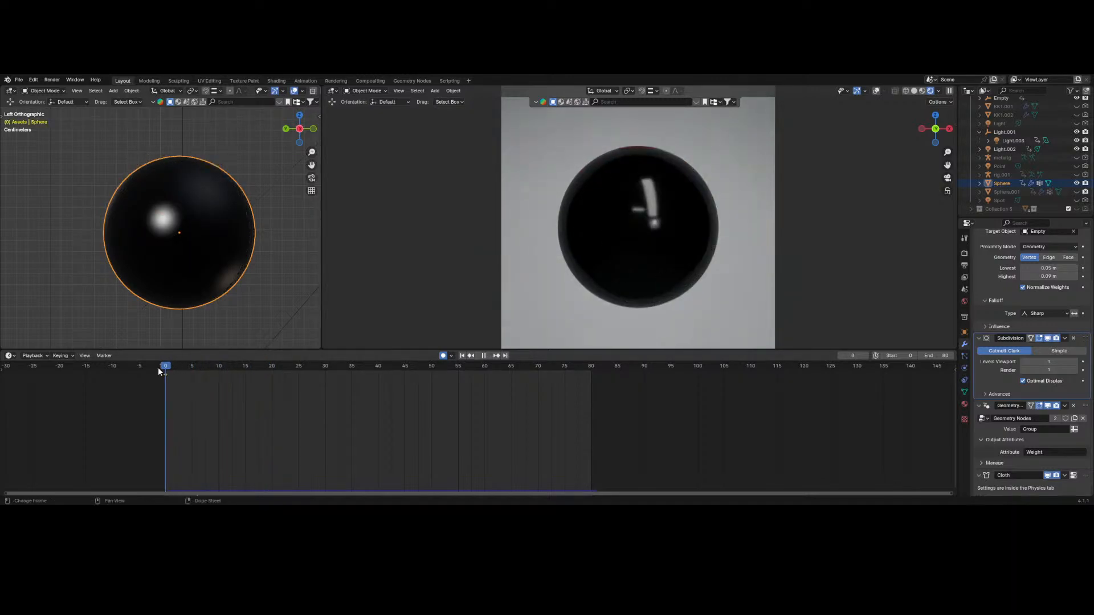
pyautogui.press('space')
pyautogui.press('space')
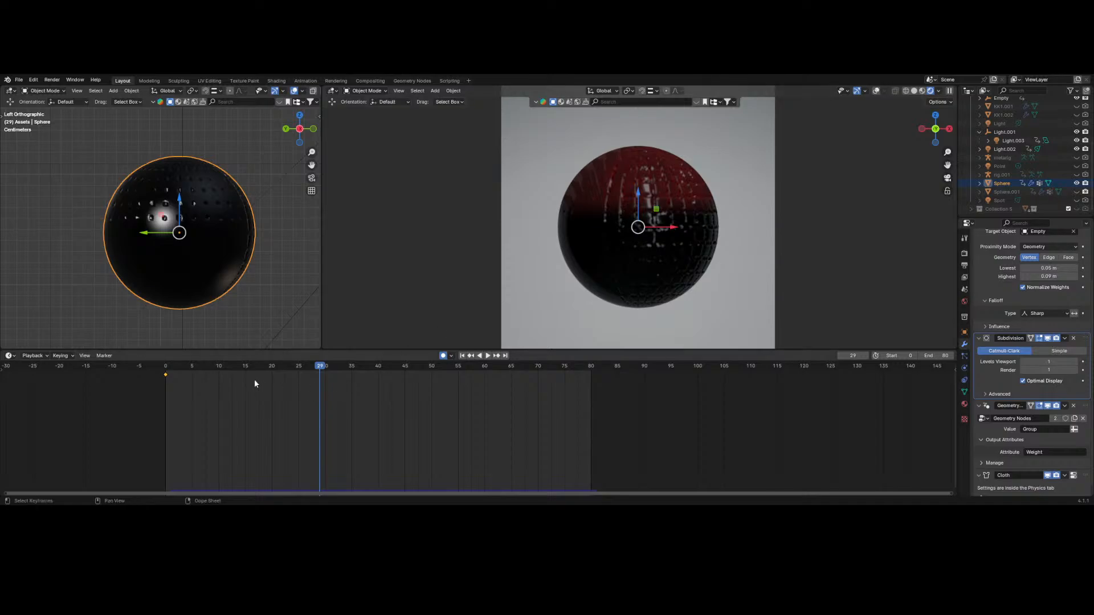
pyautogui.click(173, 373)
pyautogui.press('space')
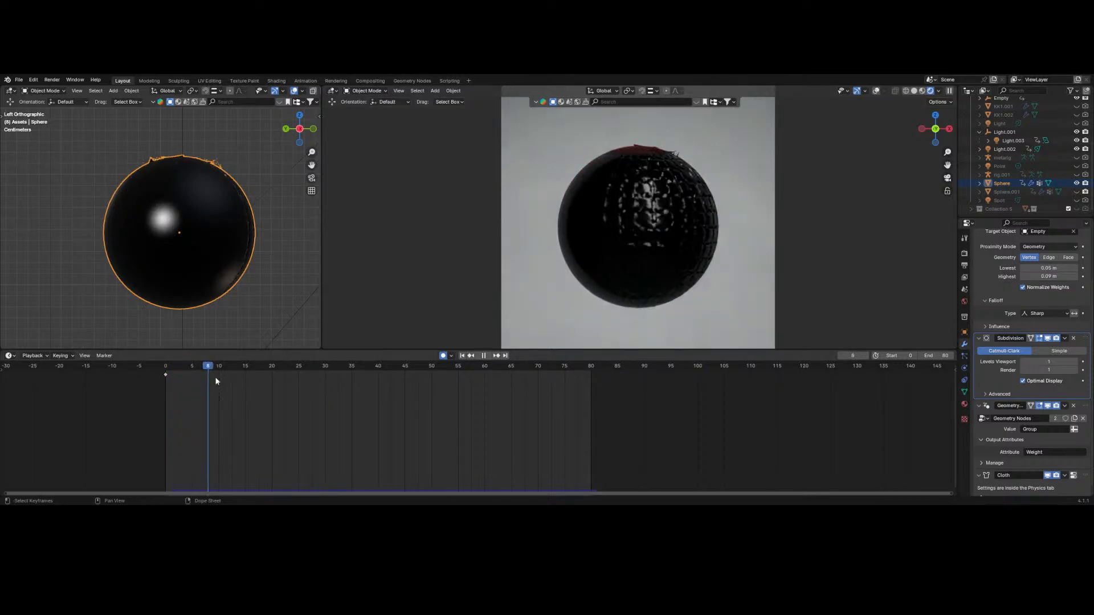
pyautogui.moveTo(298, 392); pyautogui.dragTo(220, 415)
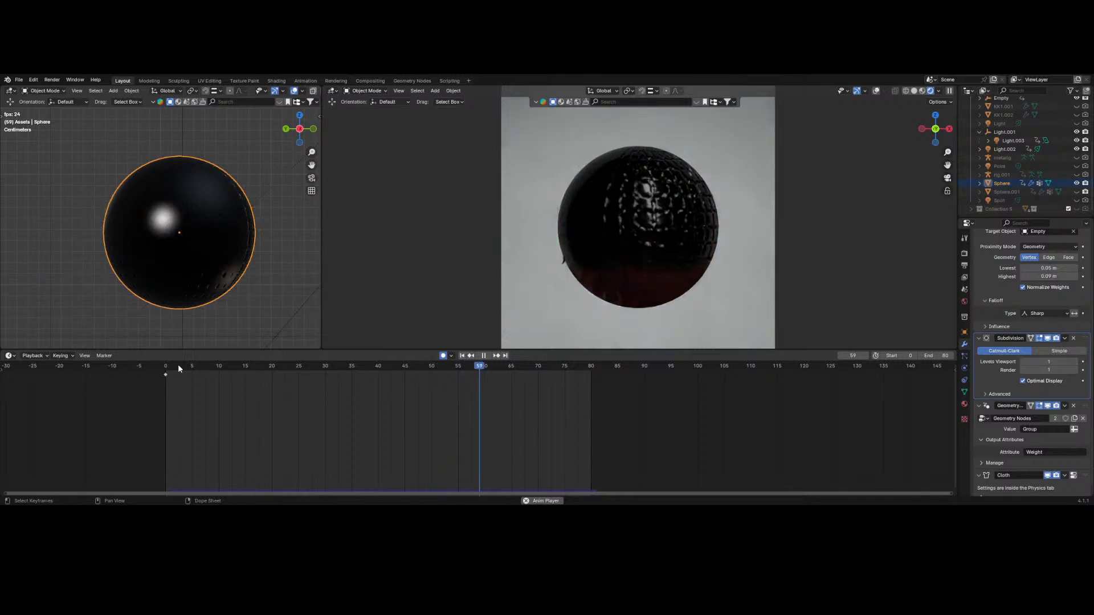
pyautogui.press('Escape')
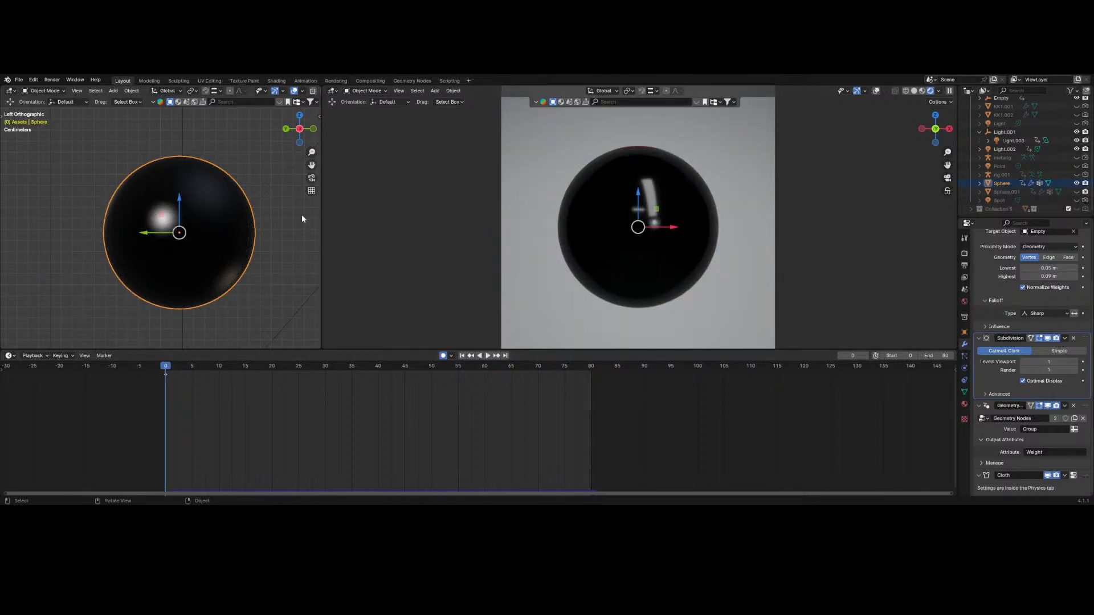
# - Disable the Sphere's Subdivision modifier in the viewport and collapse its Subdivision, Geometry Nodes and Cloth modifiers
pyautogui.click(291, 256)
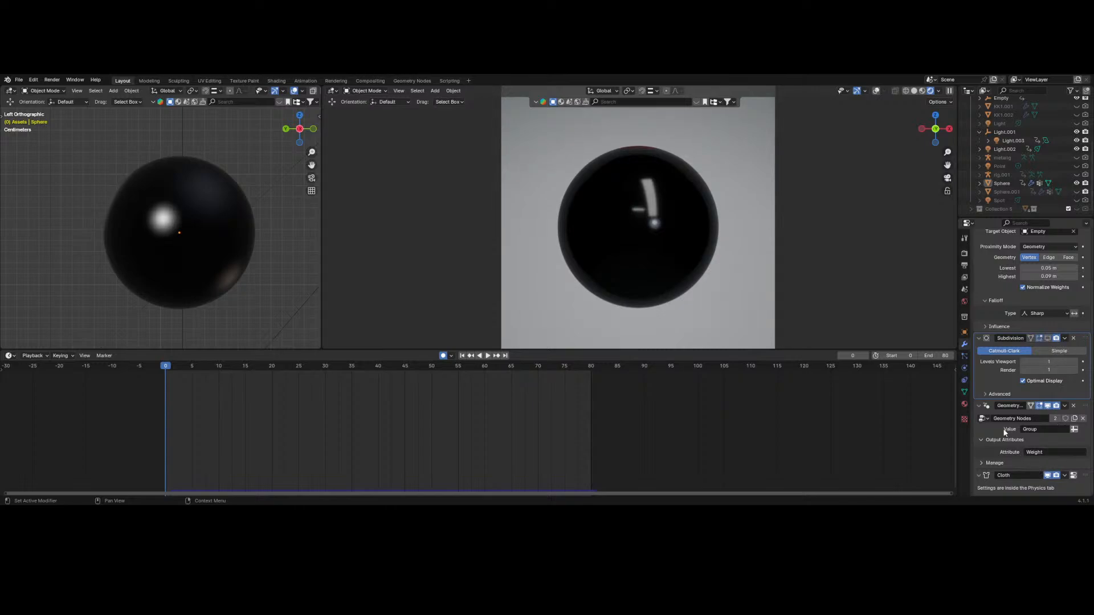
pyautogui.click(964, 356)
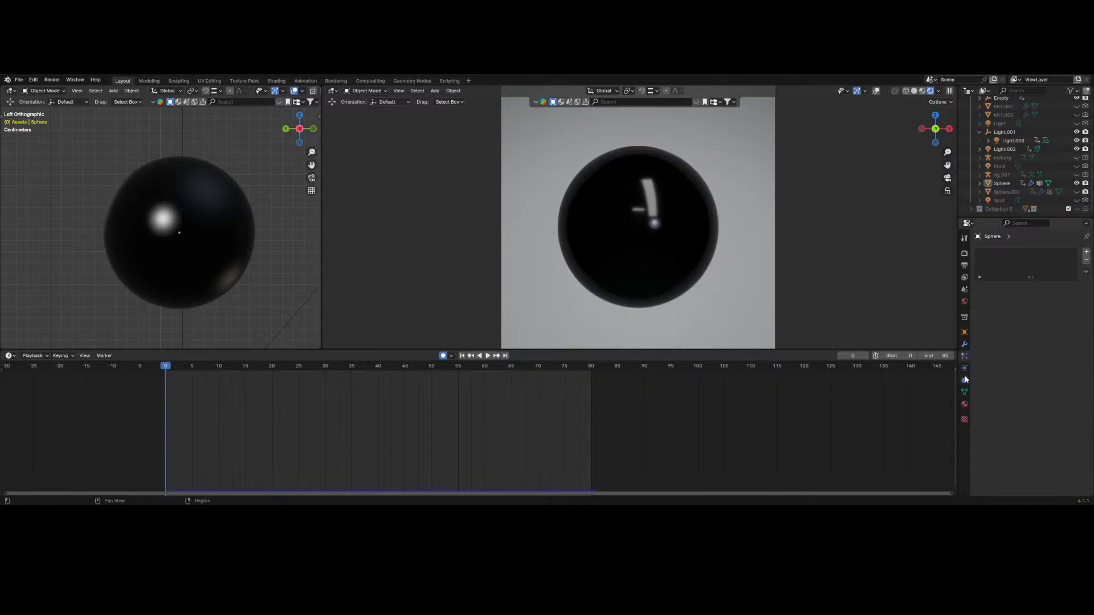
pyautogui.click(965, 345)
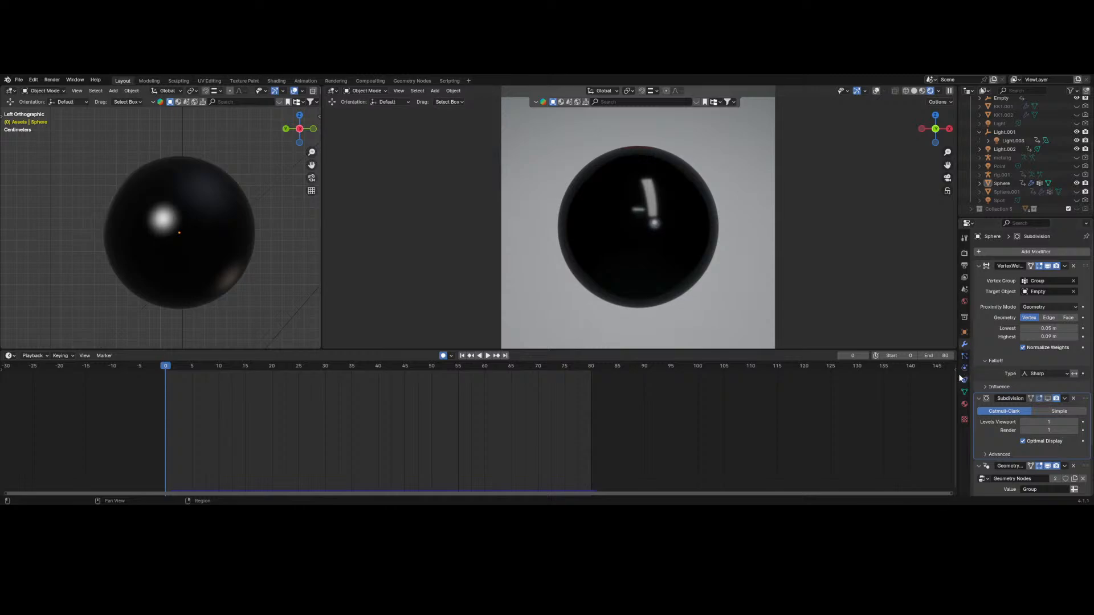
pyautogui.click(965, 357)
pyautogui.click(964, 344)
pyautogui.click(978, 398)
pyautogui.click(979, 409)
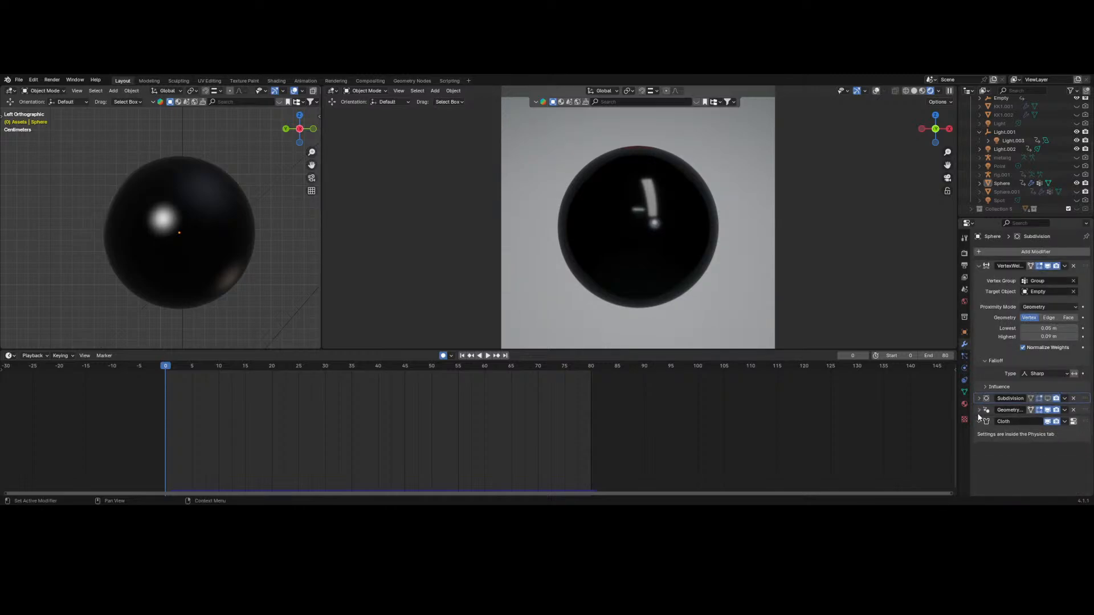
pyautogui.click(978, 422)
# - Examine the Sphere's cloth physics settings, from physical properties and pressure down to the cache and bake options
pyautogui.click(963, 368)
pyautogui.click(964, 380)
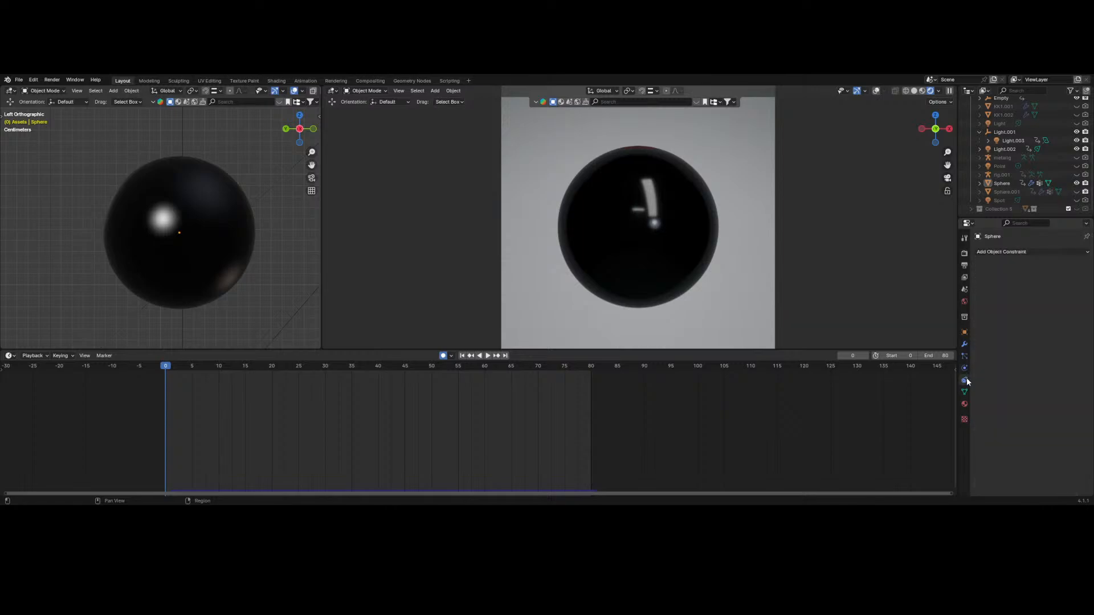
pyautogui.click(964, 369)
pyautogui.scroll(-8, 1018, 332)
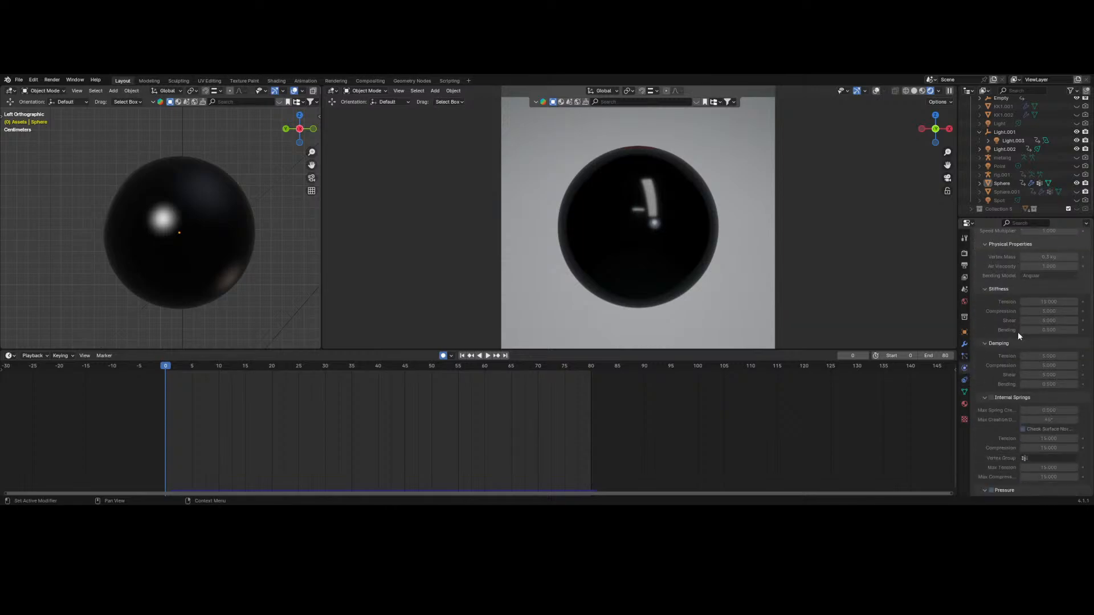
pyautogui.scroll(-4, 1011, 354)
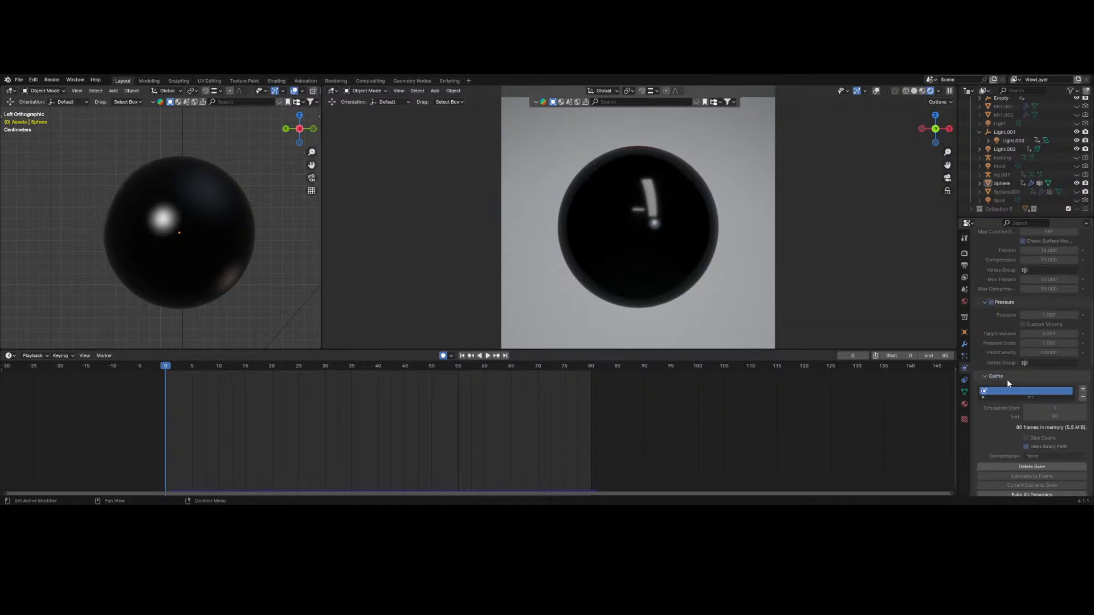
pyautogui.scroll(-4, 1007, 384)
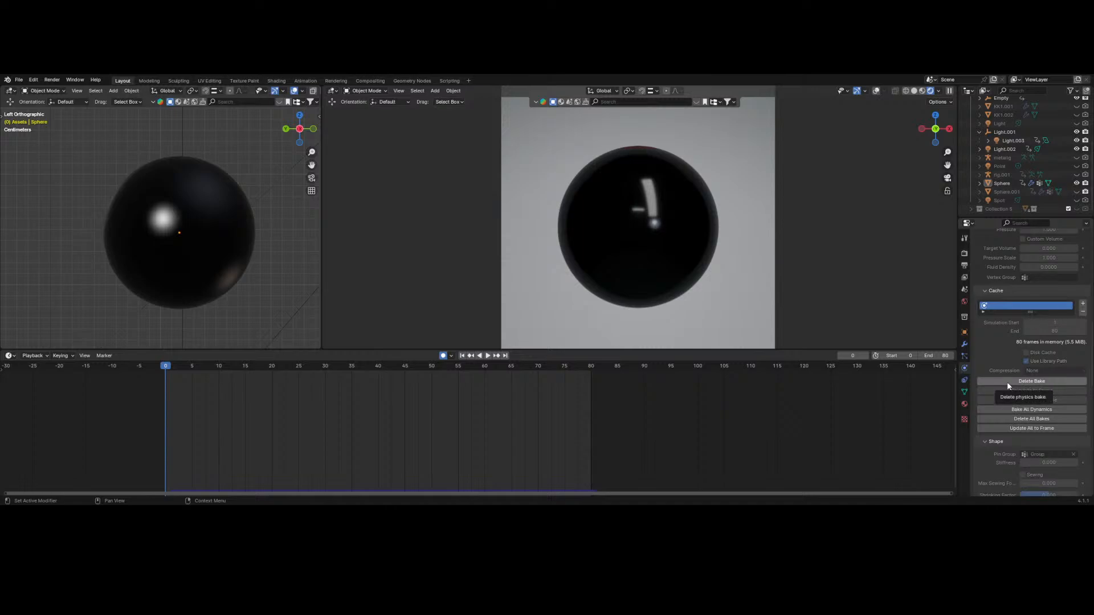
pyautogui.scroll(4, 992, 149)
pyautogui.scroll(-4, 990, 205)
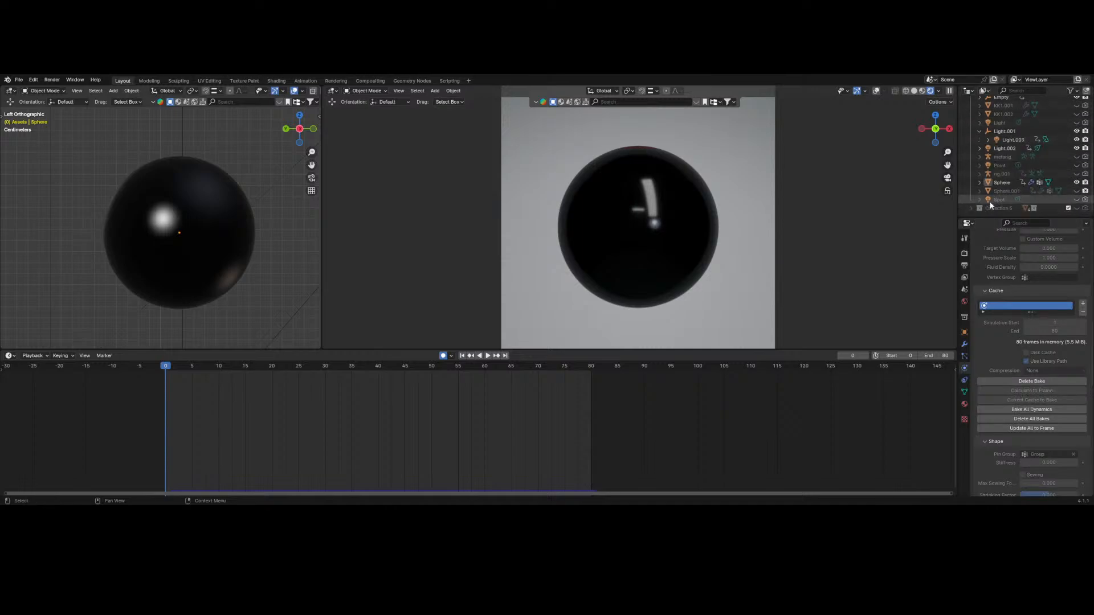
# - Duplicate the Sphere in place, hide the original from the viewport and renders, and select the duplicate
pyautogui.click(1001, 182)
pyautogui.hotkey('shift', 'd')
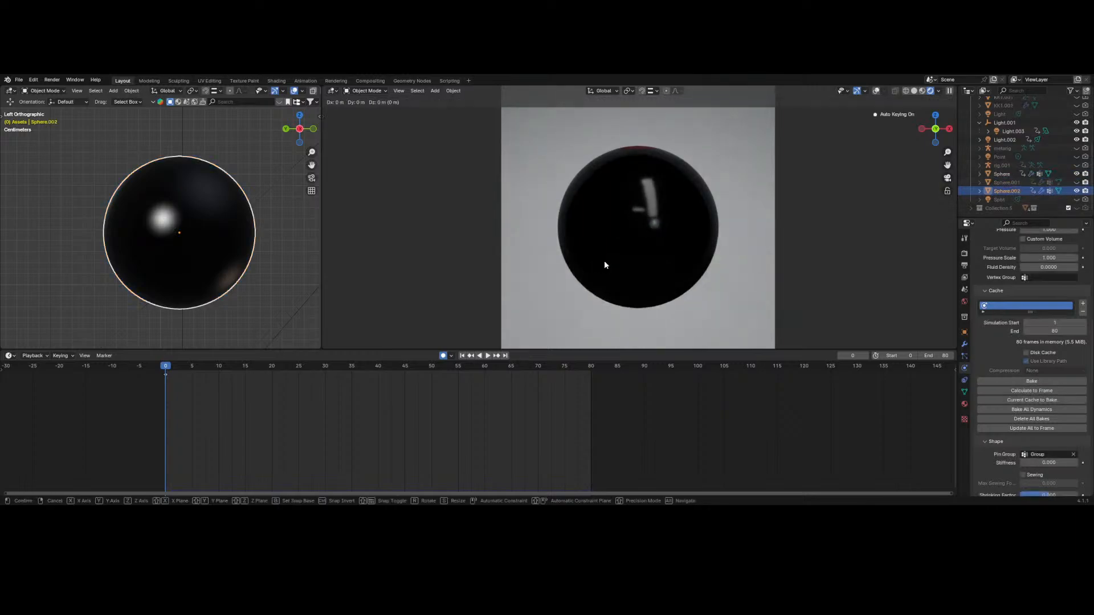
pyautogui.rightClick(603, 261)
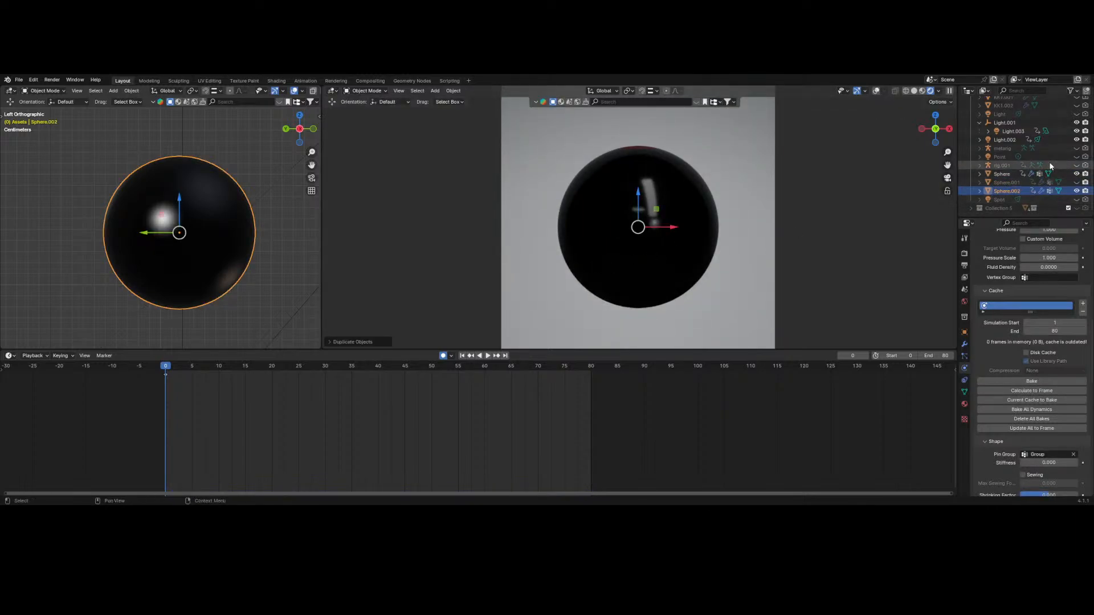
pyautogui.click(1076, 174)
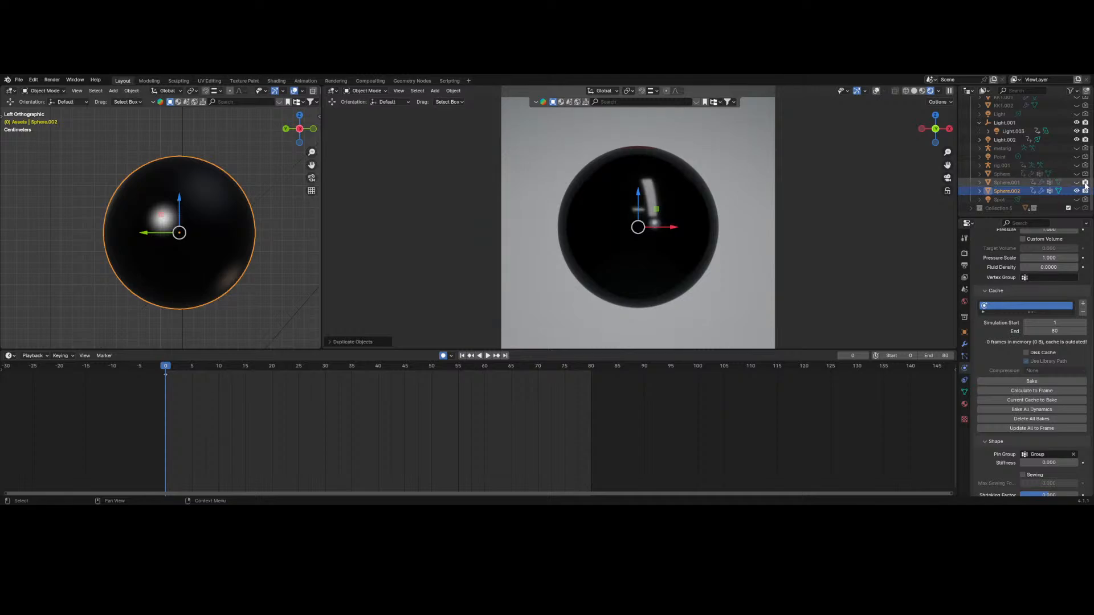
pyautogui.click(1003, 192)
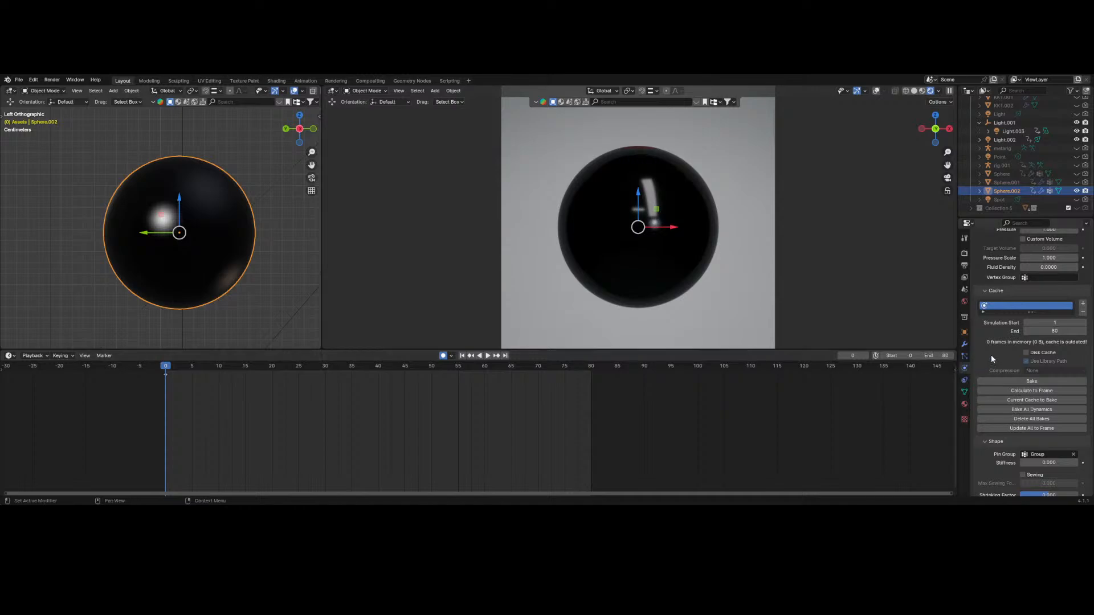
pyautogui.scroll(-3, 986, 365)
pyautogui.scroll(5, 981, 374)
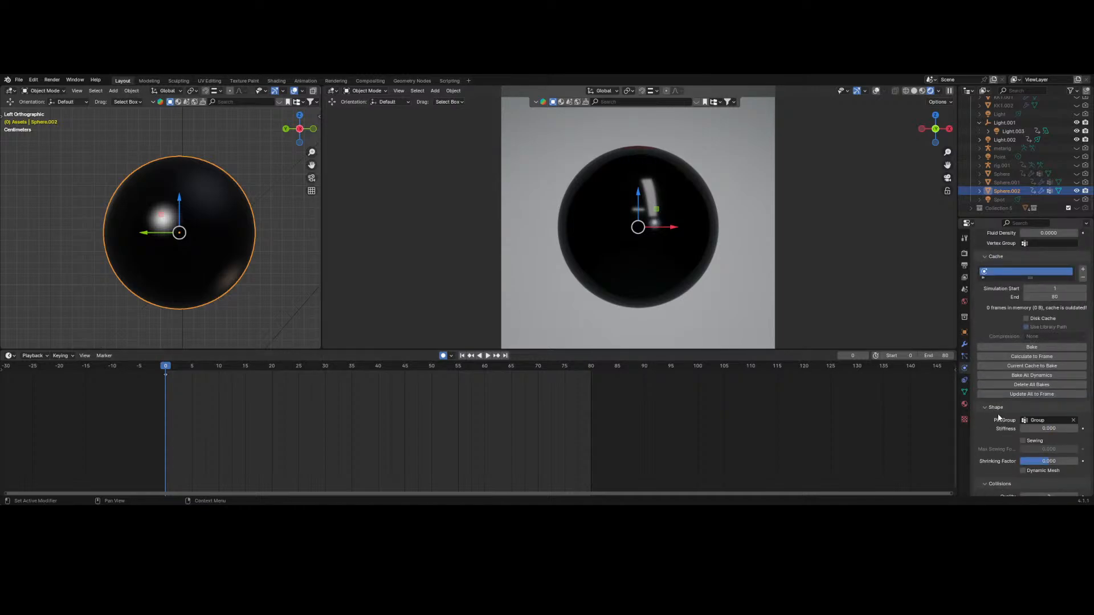
pyautogui.scroll(2, 993, 379)
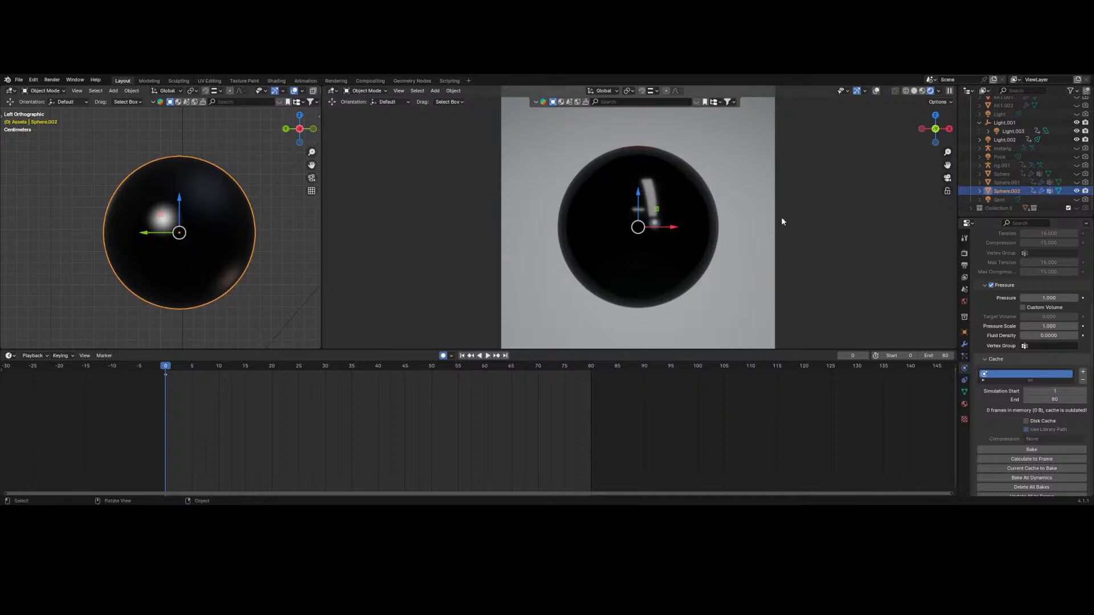
pyautogui.scroll(1, 1017, 338)
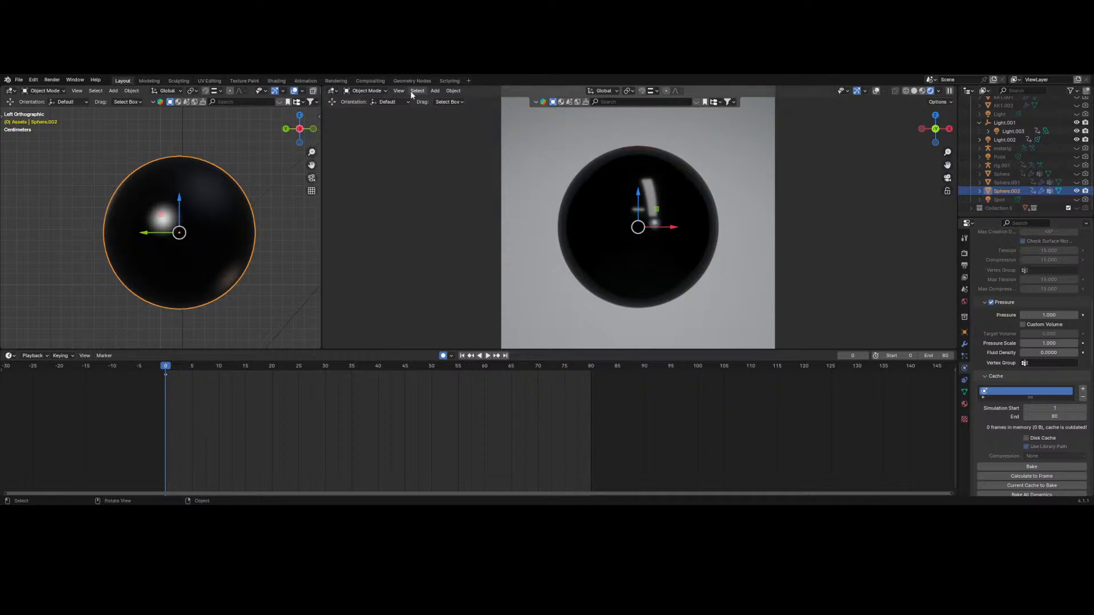
pyautogui.click(293, 92)
pyautogui.click(294, 91)
pyautogui.click(275, 91)
pyautogui.click(275, 91)
pyautogui.click(283, 91)
pyautogui.scroll(2, 630, 285)
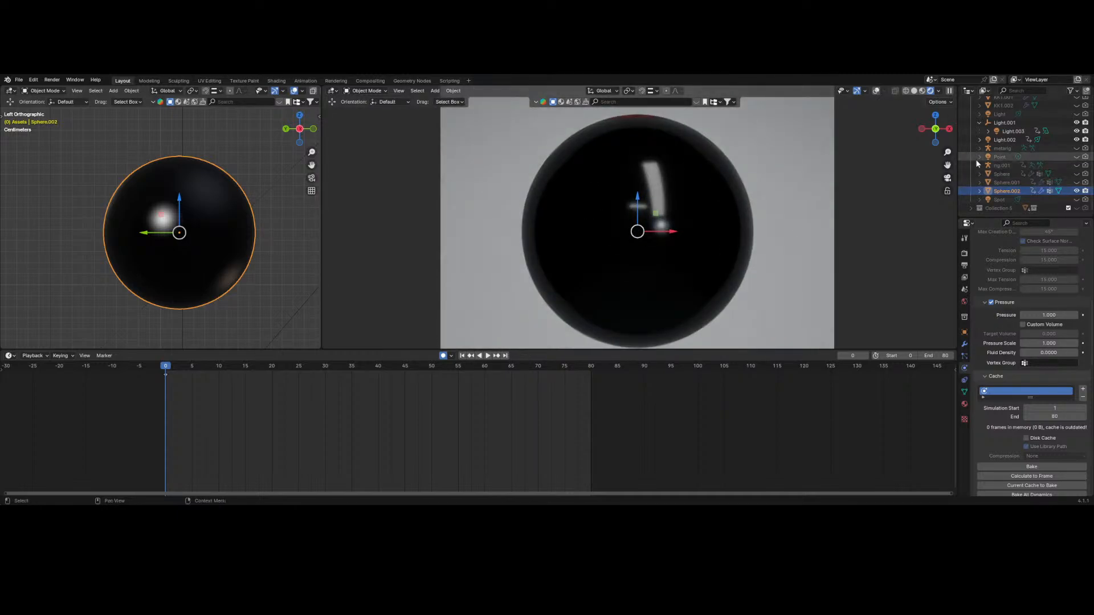
pyautogui.moveTo(946, 165); pyautogui.dragTo(939, 173)
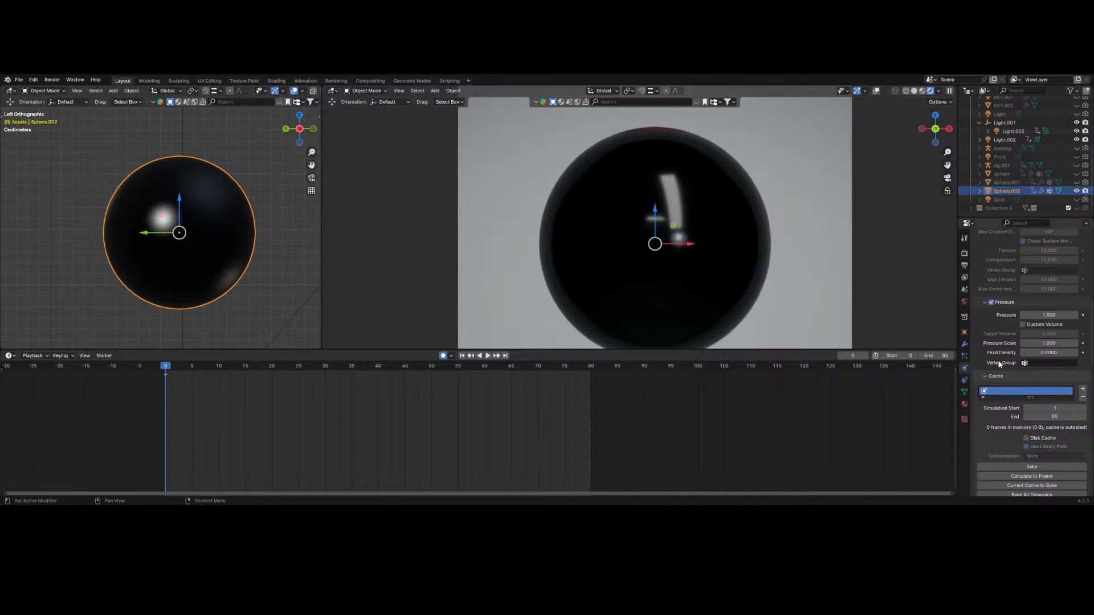
# - Examine the duplicated sphere's cloth settings, including quality steps, stiffness, damping, cache, shape and collisions
pyautogui.scroll(7, 1000, 363)
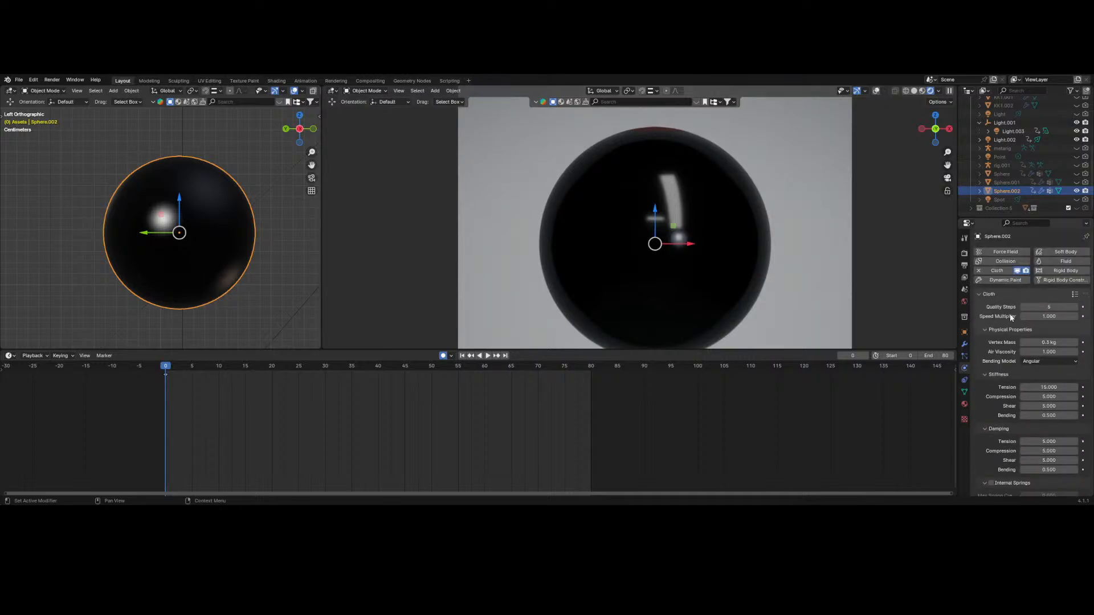
pyautogui.scroll(-7, 1028, 359)
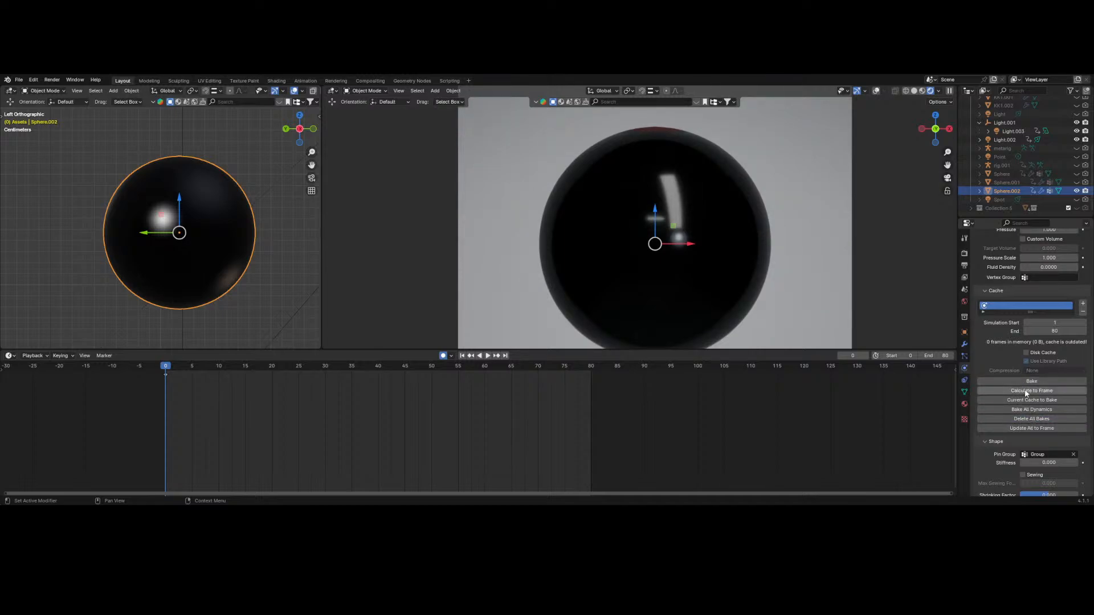
pyautogui.scroll(-5, 1020, 409)
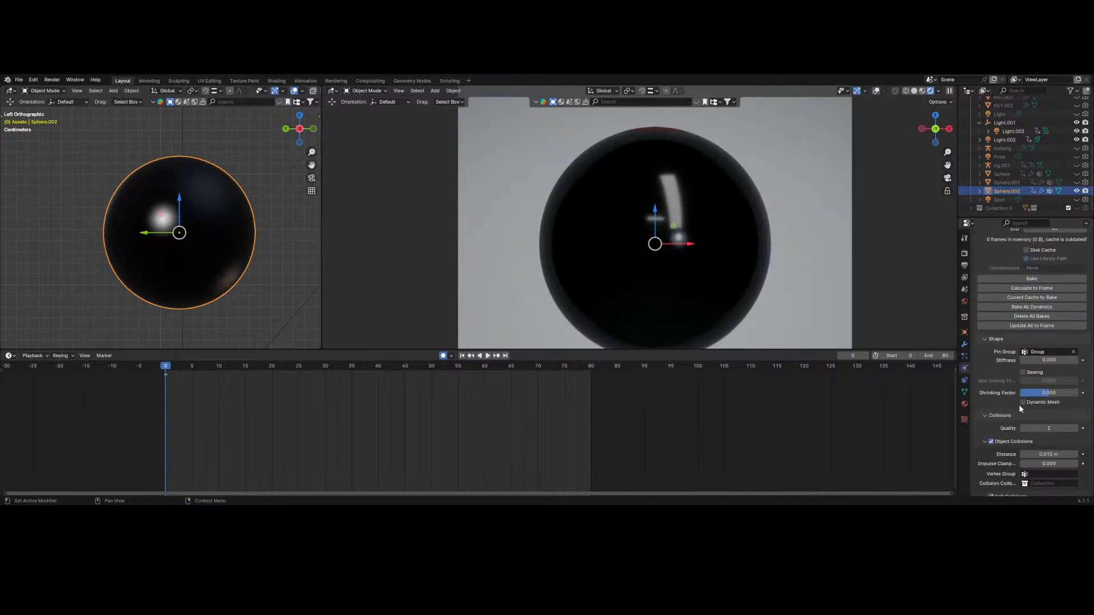
pyautogui.scroll(-3, 1020, 409)
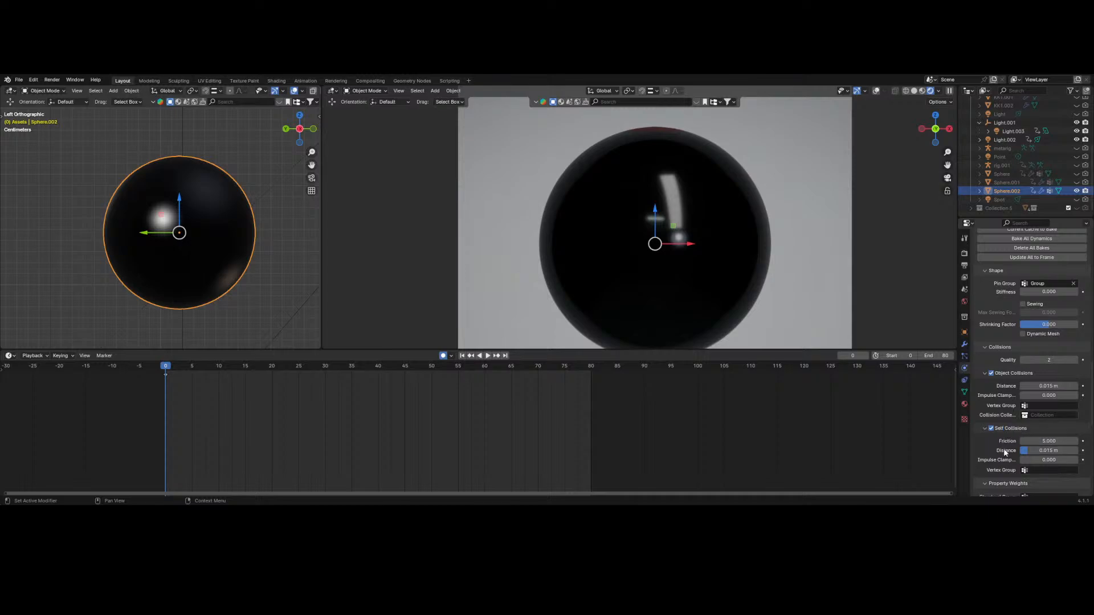
pyautogui.scroll(-5, 1002, 445)
pyautogui.scroll(12, 997, 441)
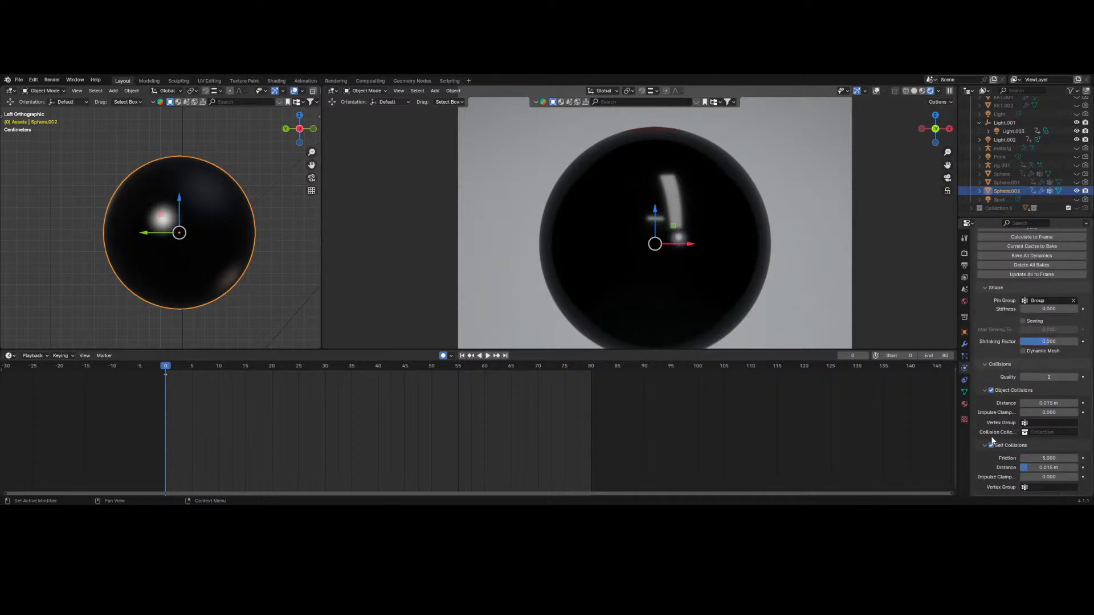
pyautogui.scroll(-11, 1002, 421)
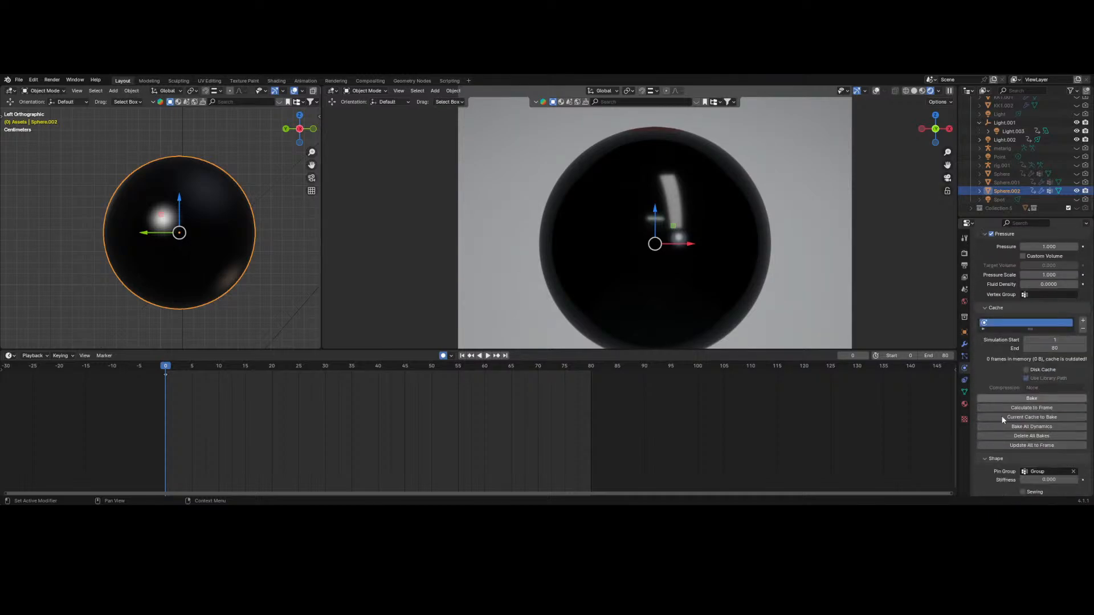
pyautogui.scroll(8, 1001, 421)
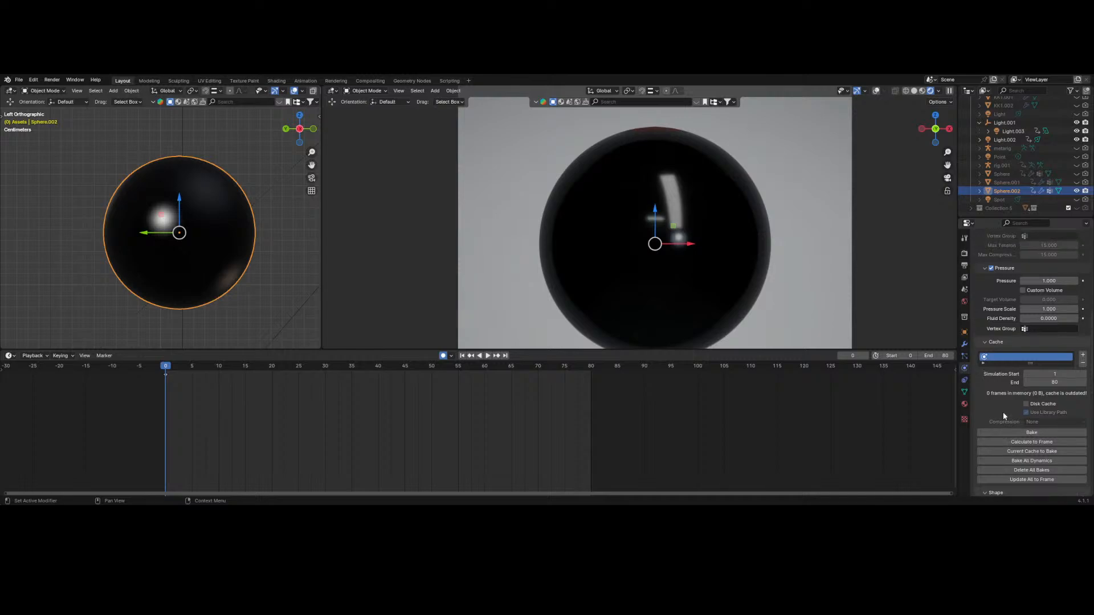
# - Set the duplicated sphere's cloth pressure to 20 and try to bake the simulation, cancelling after a few frames
pyautogui.click(1058, 301)
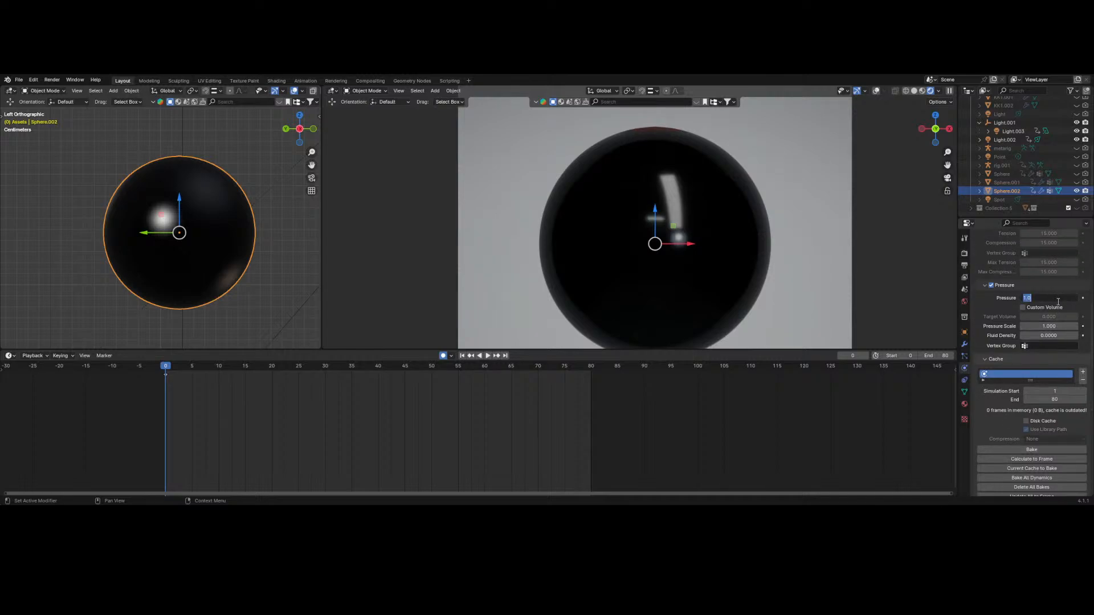
pyautogui.write('20')
pyautogui.press('Return')
pyautogui.scroll(7, 1014, 317)
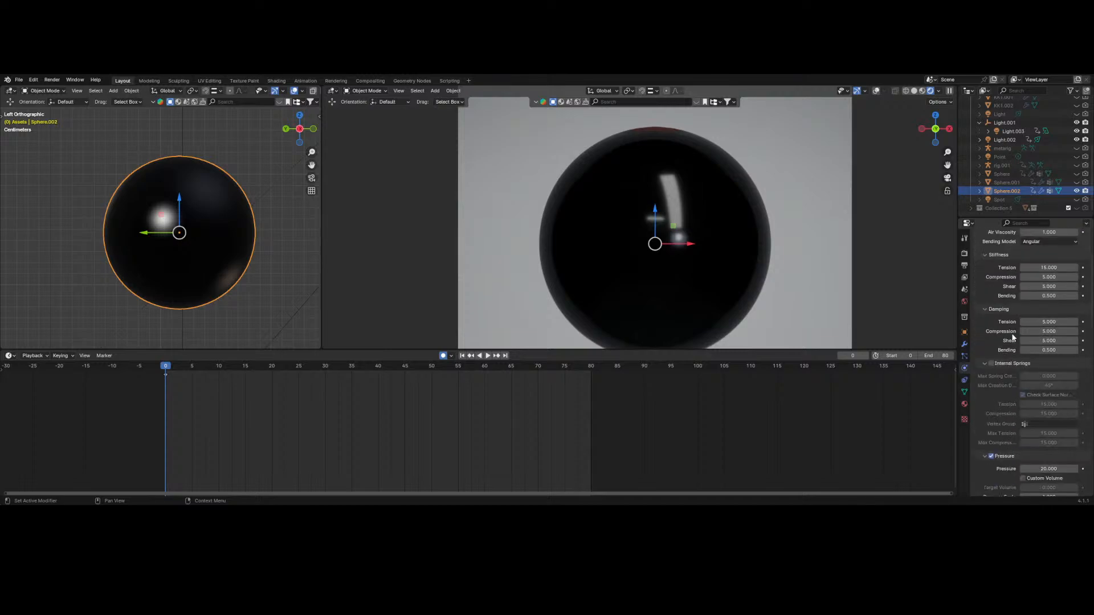
pyautogui.scroll(-8, 1013, 338)
pyautogui.click(1033, 382)
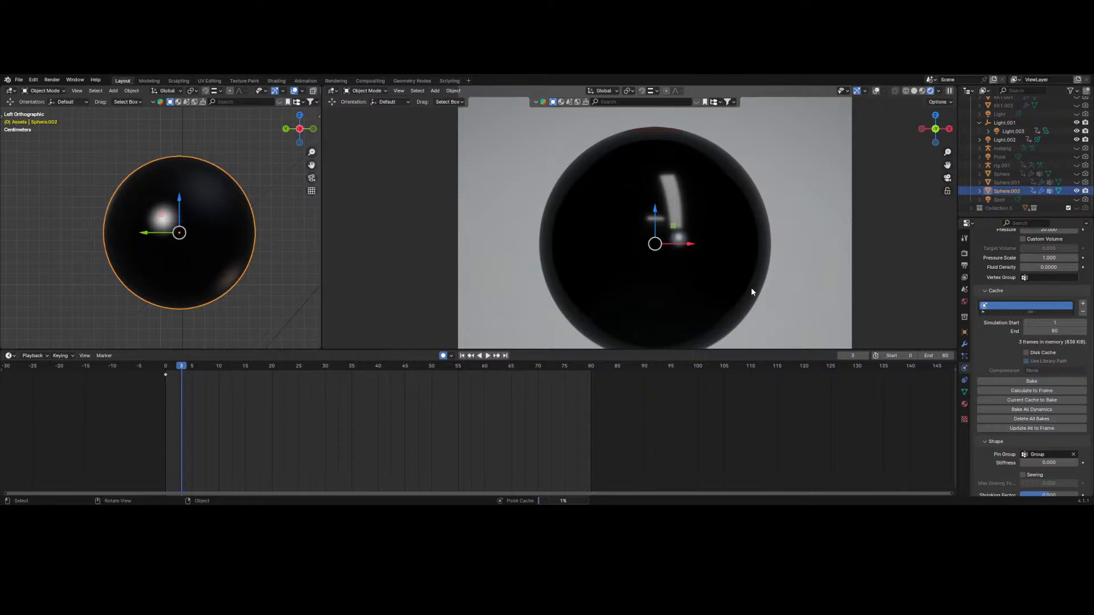
pyautogui.press('Escape')
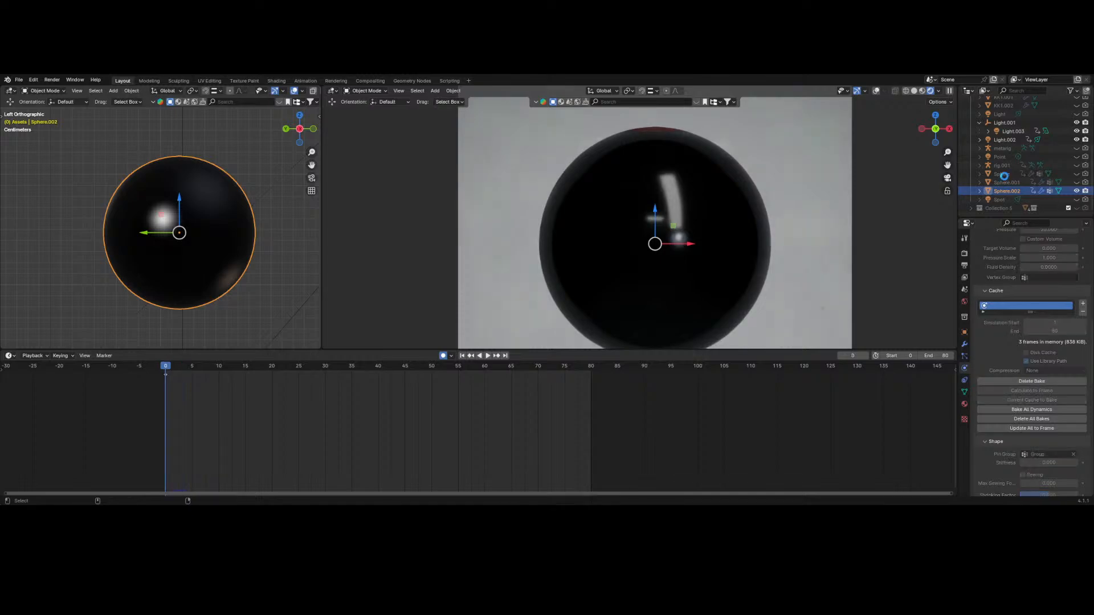
# - Save the file, delete the two hidden older spheres and select the remaining Sphere.002
pyautogui.hotkey('ctrl', 's')
pyautogui.click(1003, 174)
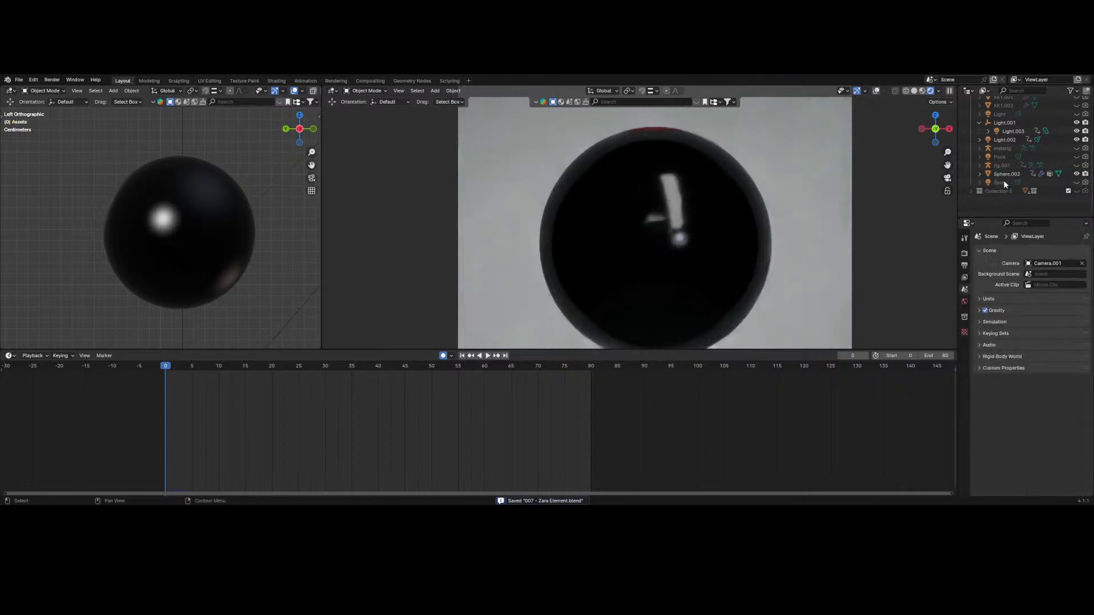
pyautogui.scroll(2, 1003, 176)
pyautogui.click(1004, 173)
pyautogui.click(1005, 191)
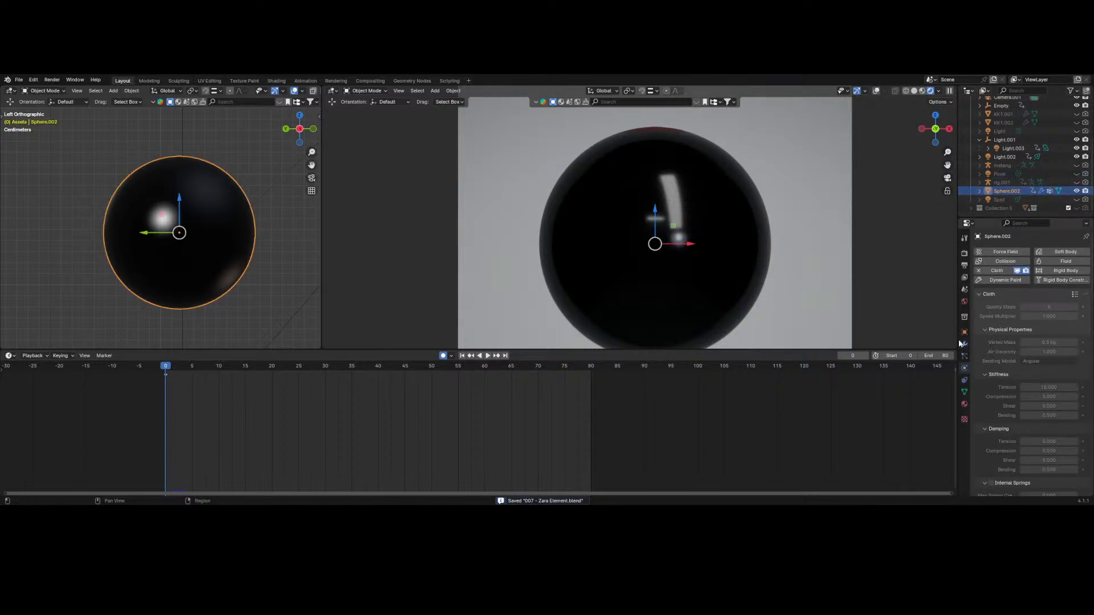
# - Delete the partial cloth bake on Sphere.002 and bake the simulation again, stopping it partway
pyautogui.scroll(-3, 1001, 353)
pyautogui.click(991, 473)
pyautogui.scroll(-5, 994, 467)
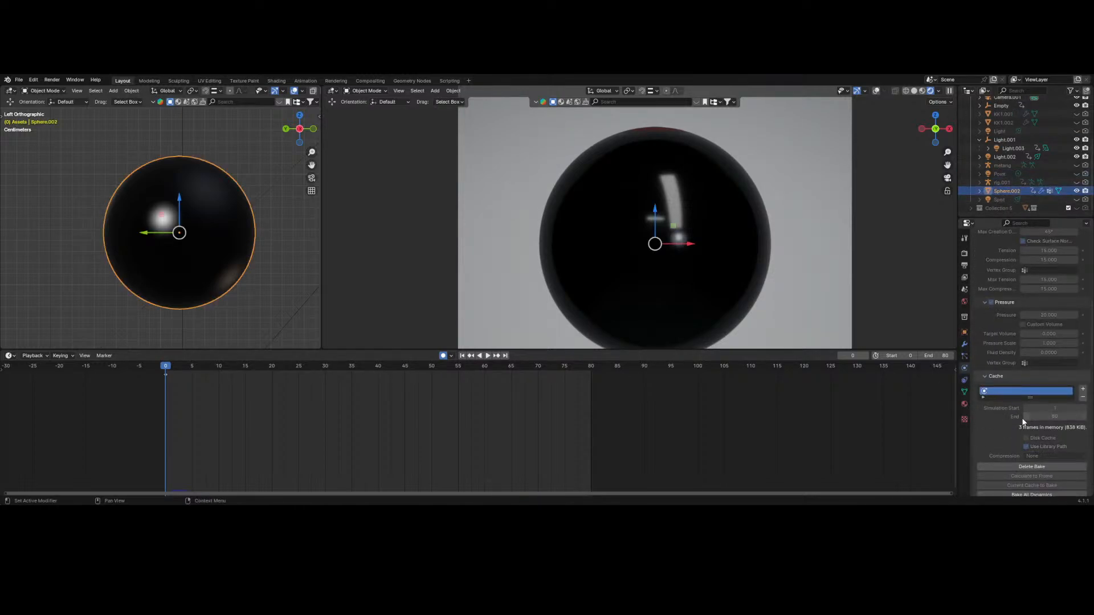
pyautogui.click(1008, 465)
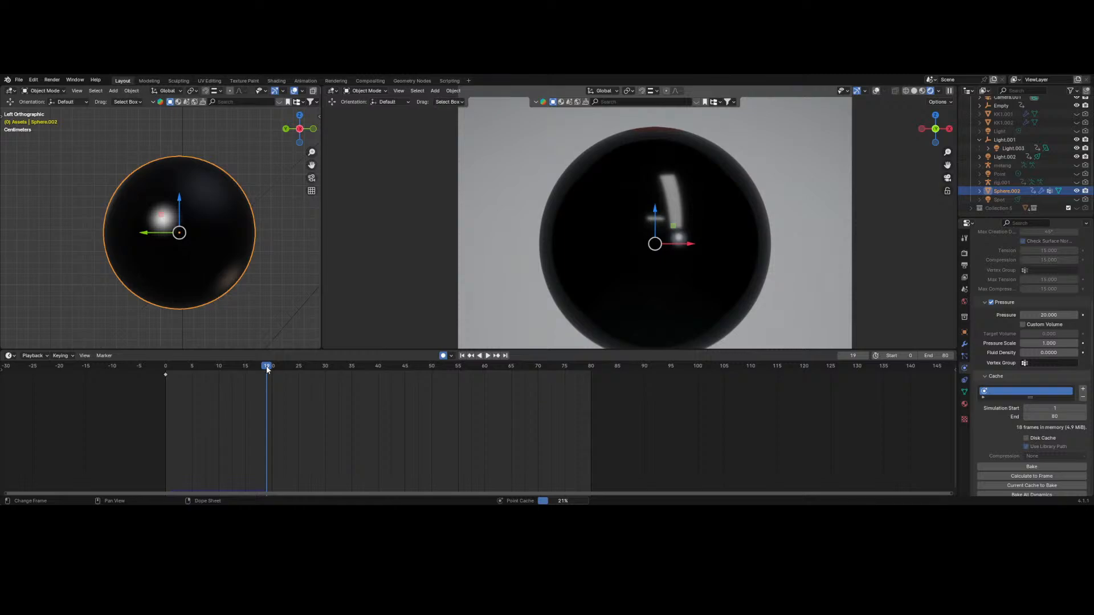
pyautogui.click(274, 401)
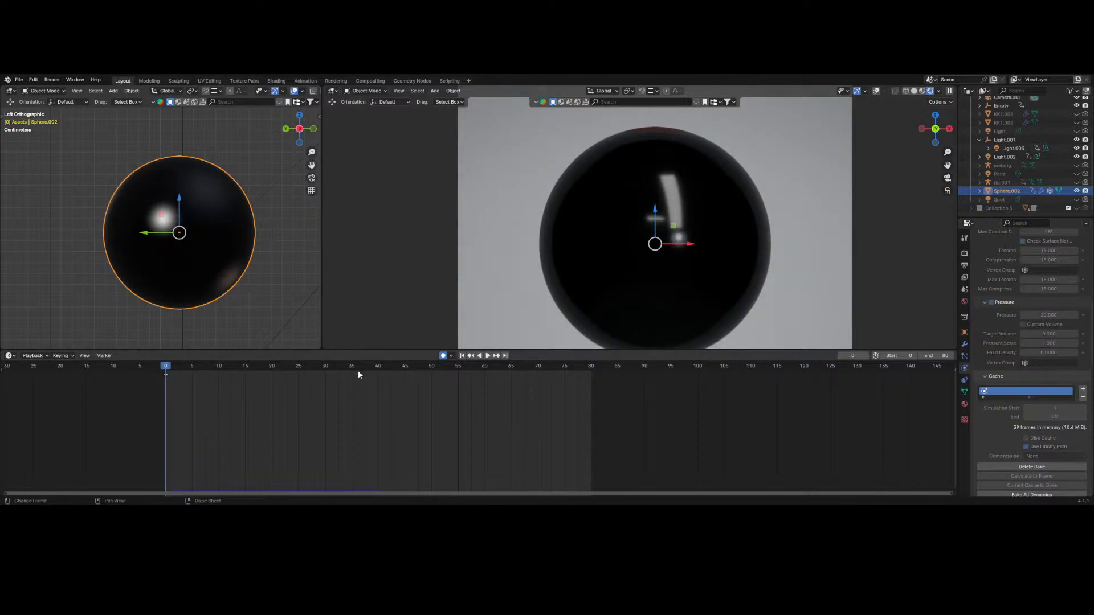
# - Play back the baked peeling animation and scrub to frame 8
pyautogui.press('space')
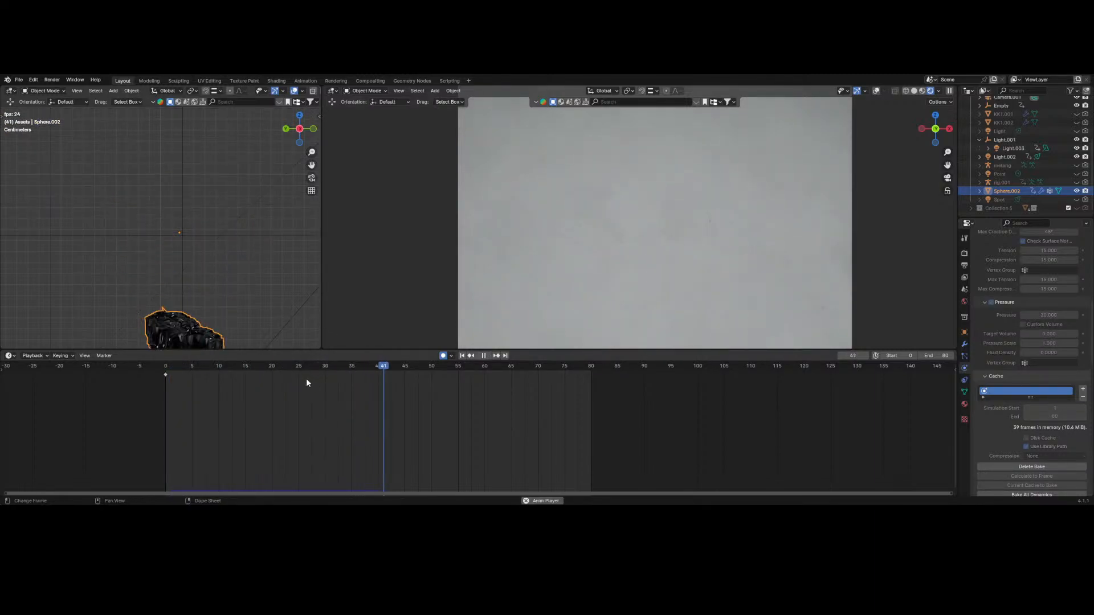
pyautogui.click(189, 367)
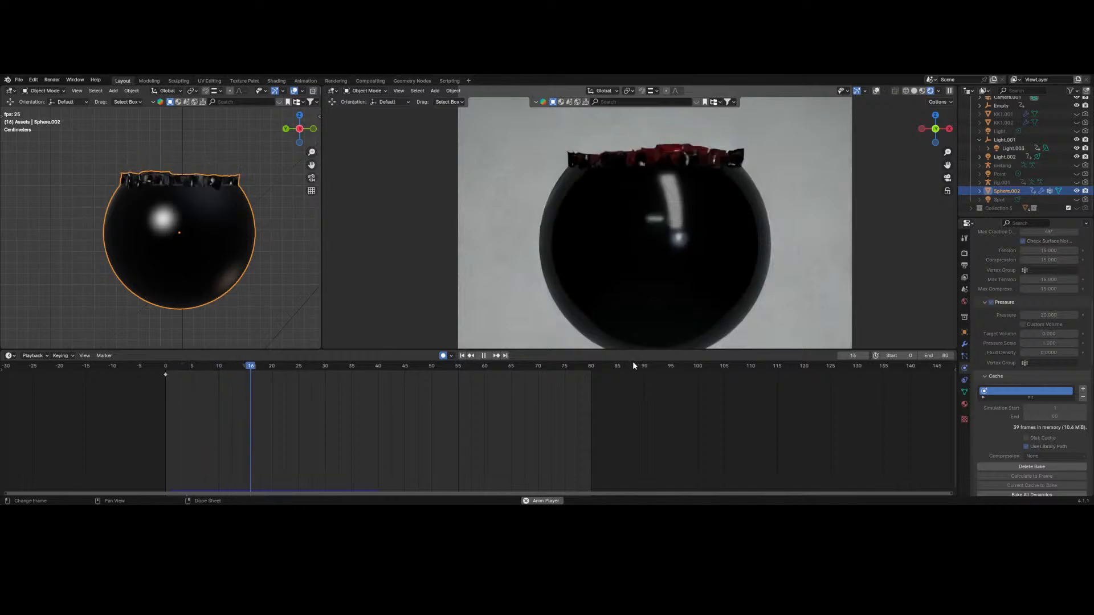
pyautogui.press('space')
pyautogui.press('space')
pyautogui.moveTo(174, 367); pyautogui.dragTo(206, 397)
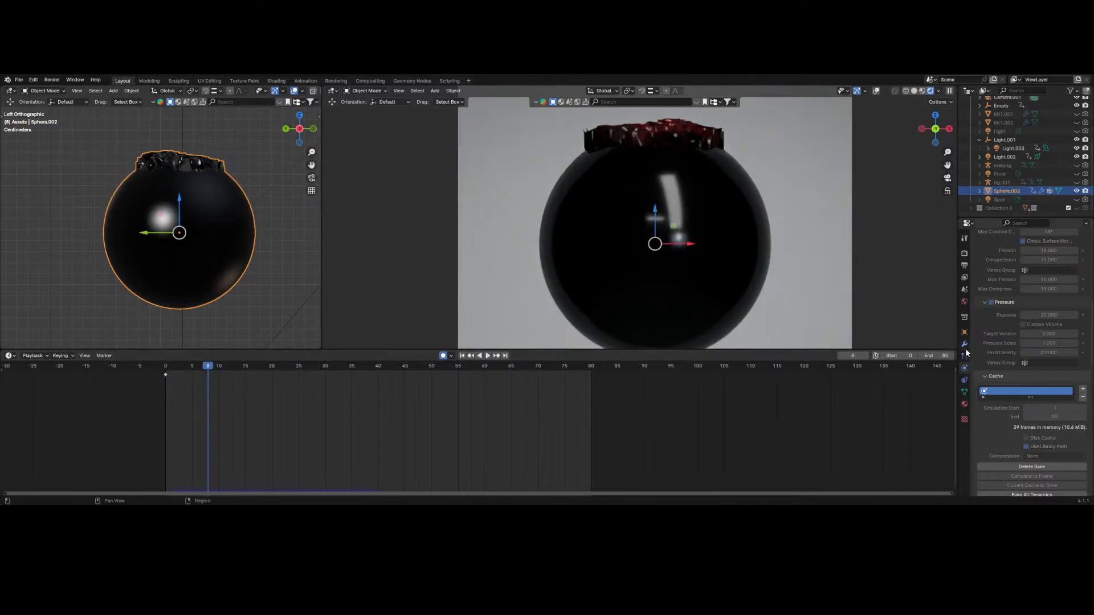
# - Enable the Subdivision modifier in the viewport and play the subdivided animation, stopping at frame 36
pyautogui.click(964, 344)
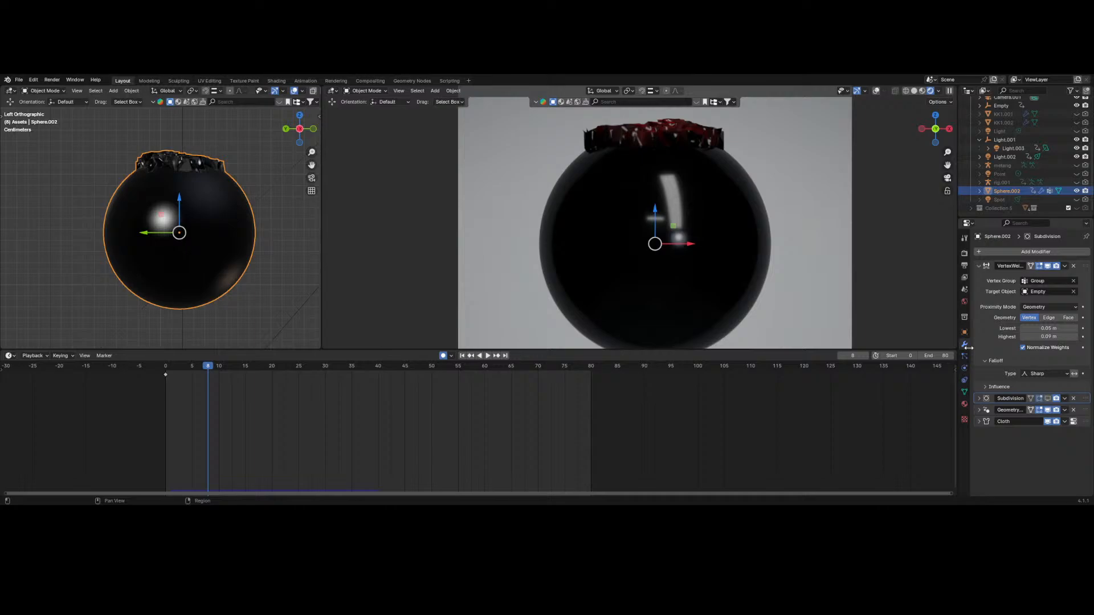
pyautogui.click(1047, 399)
pyautogui.press('space')
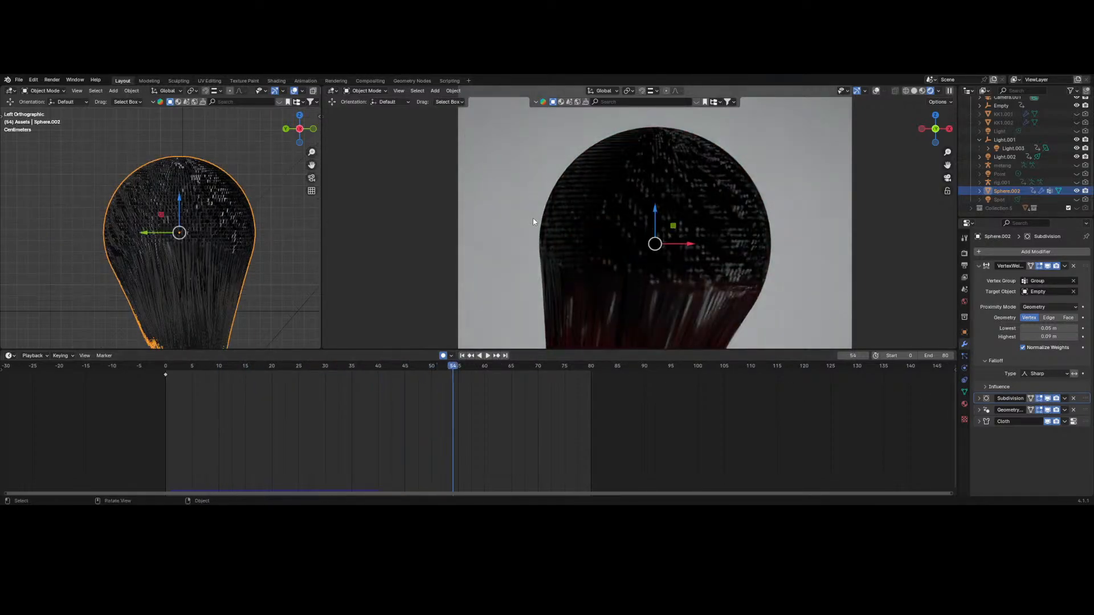
pyautogui.moveTo(293, 367); pyautogui.dragTo(182, 392)
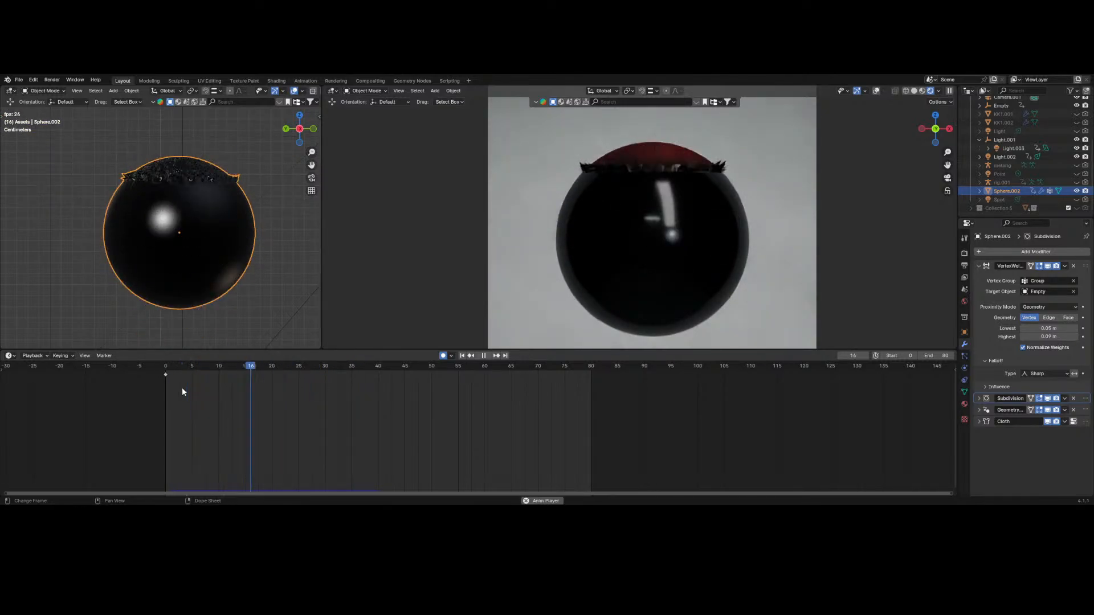
pyautogui.press('space')
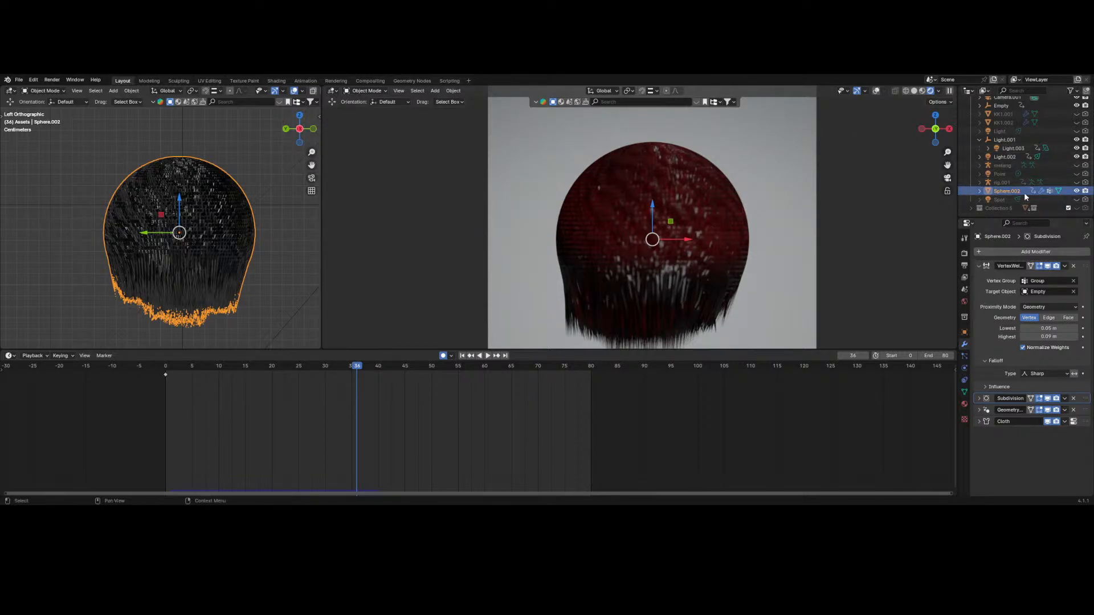
# - Select Camera.001 and try several focus distances for its depth of field
pyautogui.scroll(3, 1022, 169)
pyautogui.click(1004, 162)
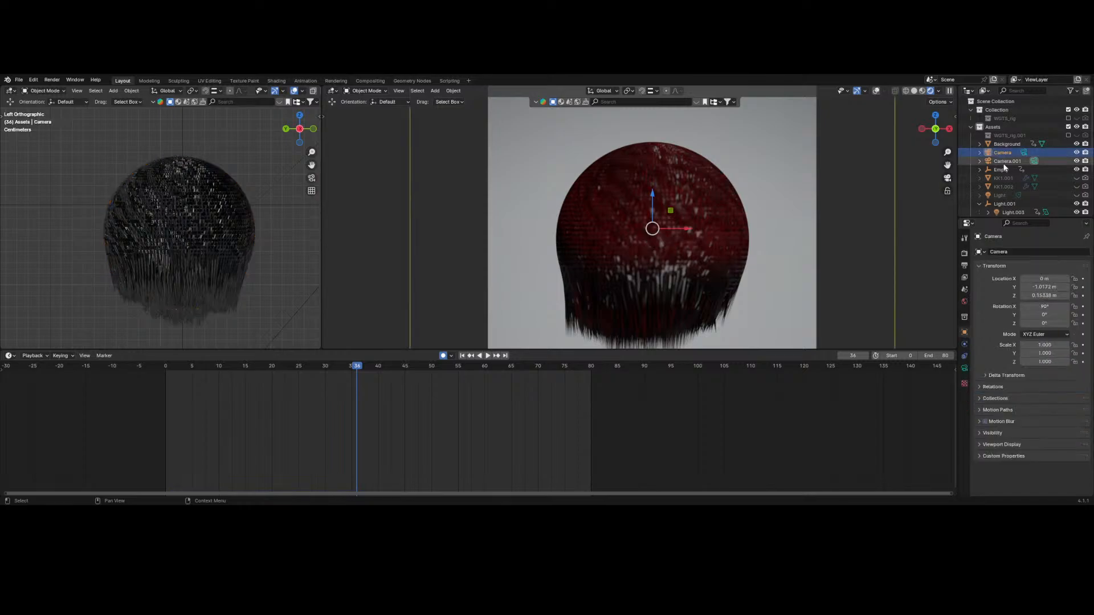
pyautogui.click(964, 368)
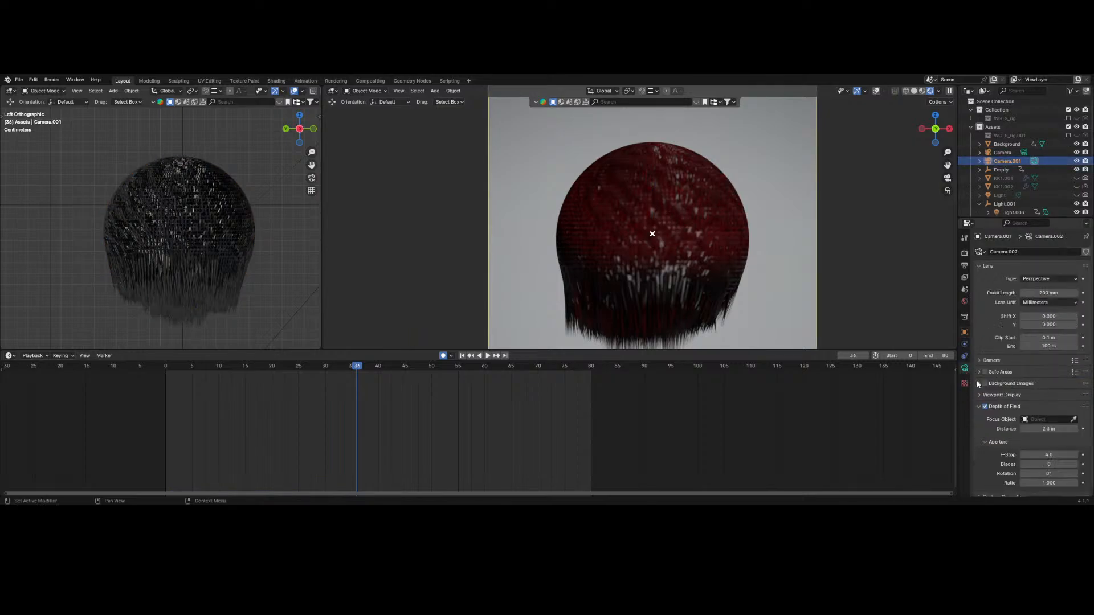
pyautogui.click(1038, 428)
pyautogui.press('BackSpace')
pyautogui.press('BackSpace')
pyautogui.press('Return')
pyautogui.click(1025, 428)
pyautogui.write('1')
pyautogui.press('Return')
pyautogui.click(1028, 429)
pyautogui.moveTo(1027, 428); pyautogui.dragTo(1071, 437)
pyautogui.press('Return')
# - Fine-tune Camera.001's focus distance on the sphere's surface, trying 2.28 m and settling on 2.2 m
pyautogui.scroll(3, 643, 269)
pyautogui.click(1058, 427)
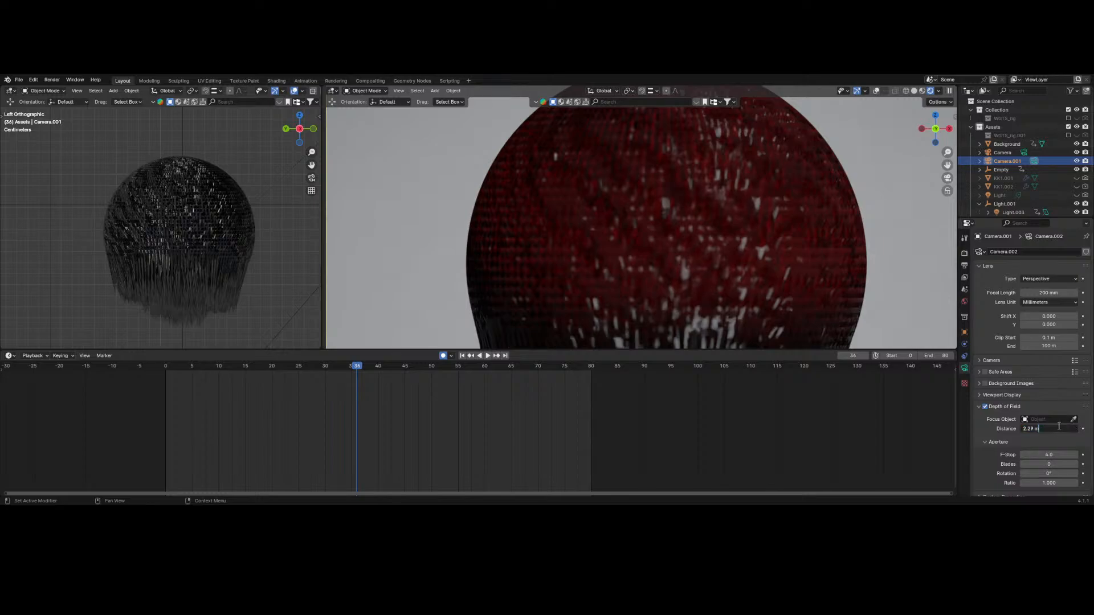
pyautogui.press('BackSpace')
pyautogui.press('BackSpace')
pyautogui.press('BackSpace')
pyautogui.press('BackSpace')
pyautogui.write('3')
pyautogui.press('Return')
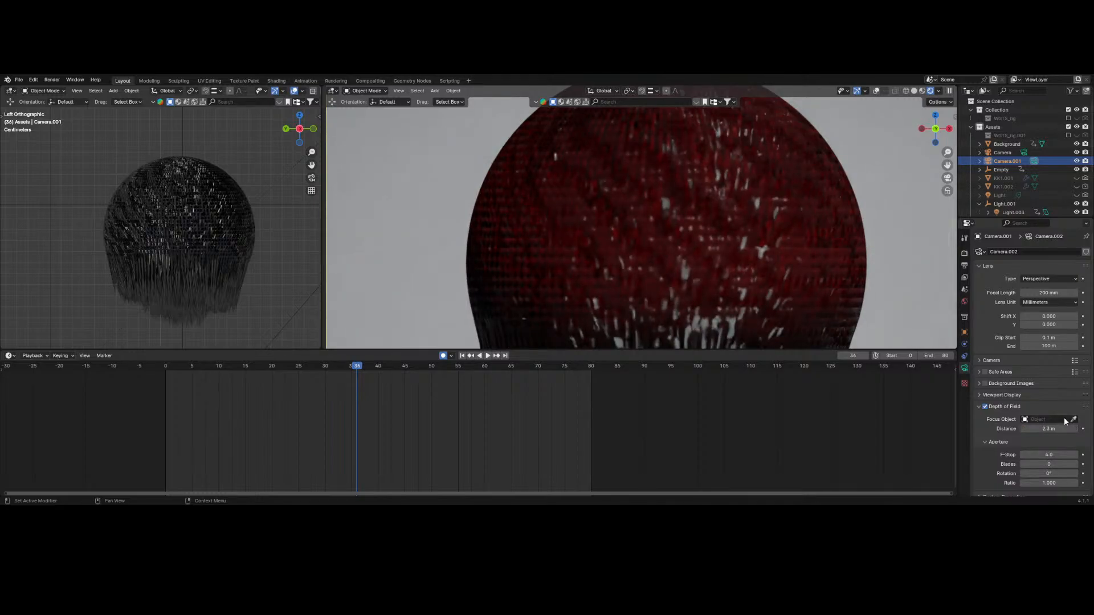
pyautogui.click(1033, 429)
pyautogui.click(1030, 429)
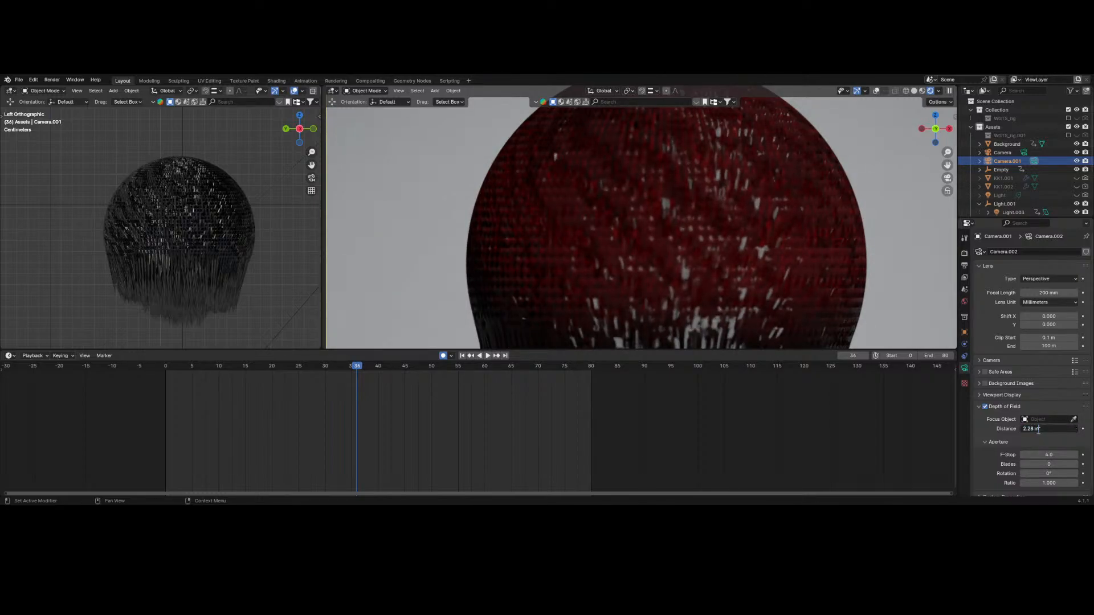
pyautogui.press('Delete')
pyautogui.press('Return')
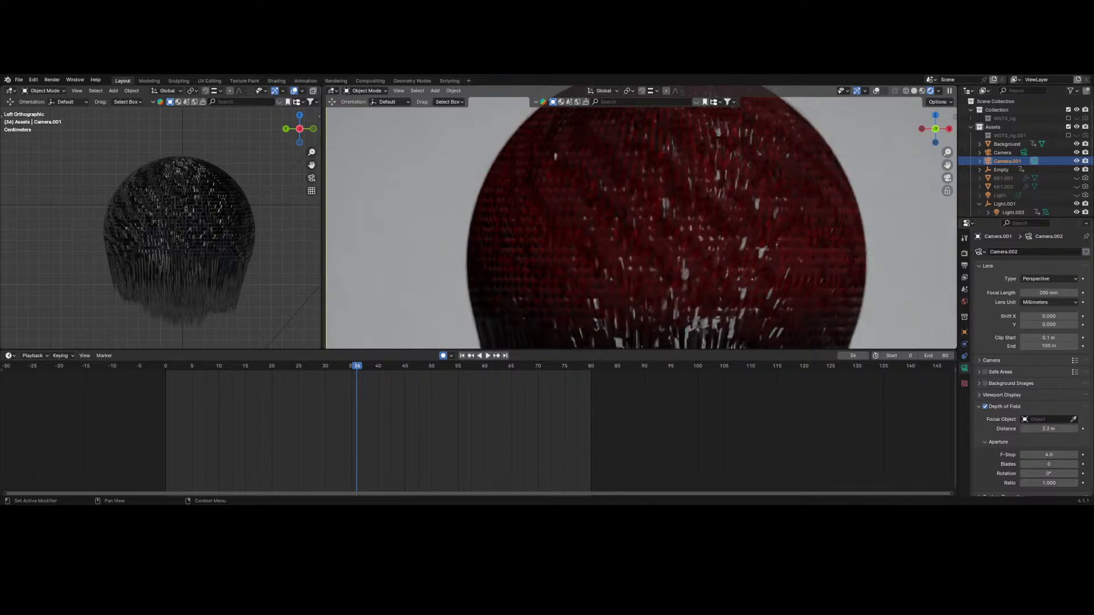
# - Play the animation in the full camera view to check the new focus
pyautogui.press('Home')
pyautogui.press('space')
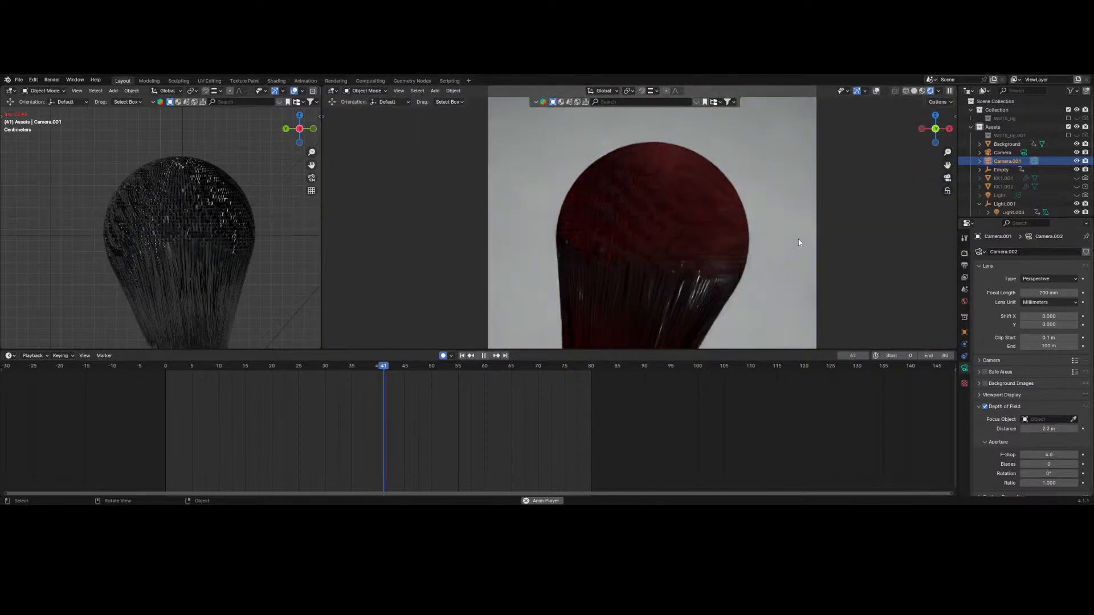
pyautogui.press('space')
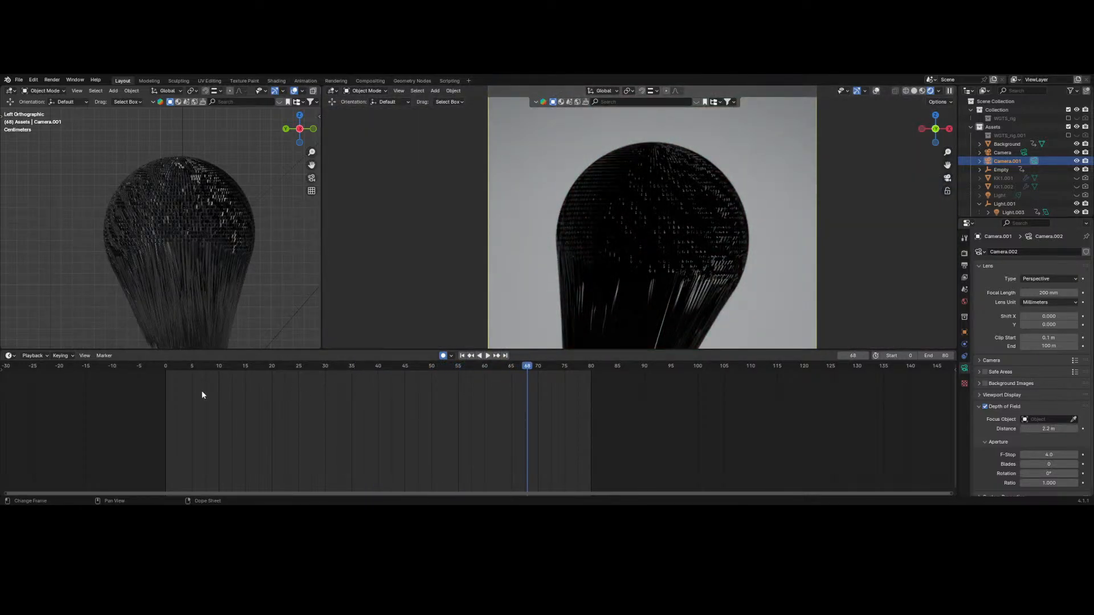
# - Scrub to frame 35 and set the animation's end frame to 35
pyautogui.moveTo(223, 367); pyautogui.dragTo(354, 409)
pyautogui.scroll(-3, 592, 269)
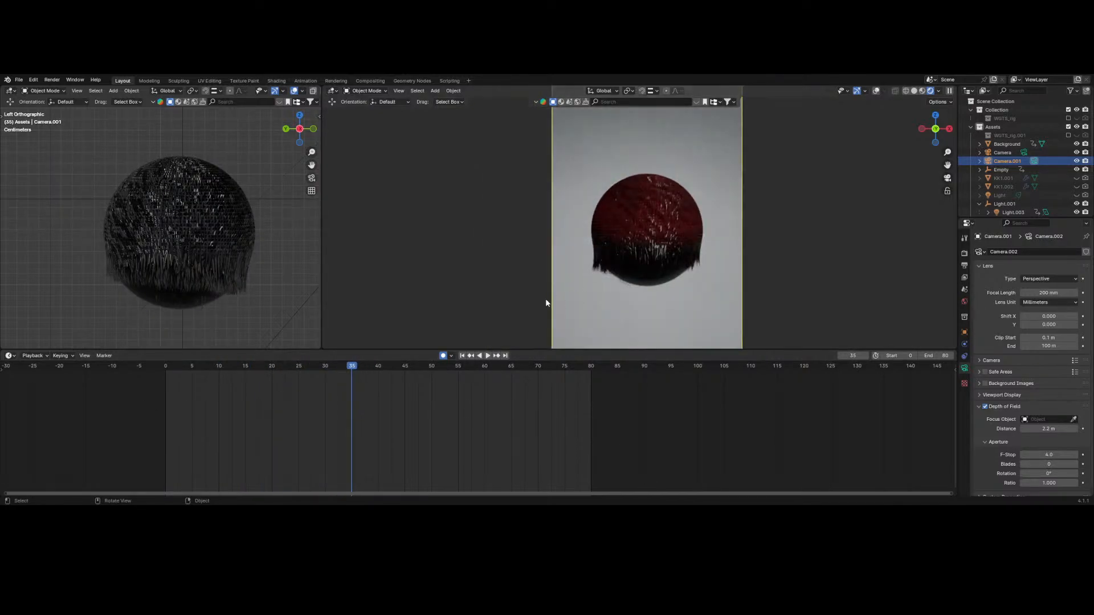
pyautogui.scroll(-2, 569, 197)
pyautogui.scroll(2, 568, 238)
pyautogui.click(937, 355)
pyautogui.write('5')
pyautogui.press('Return')
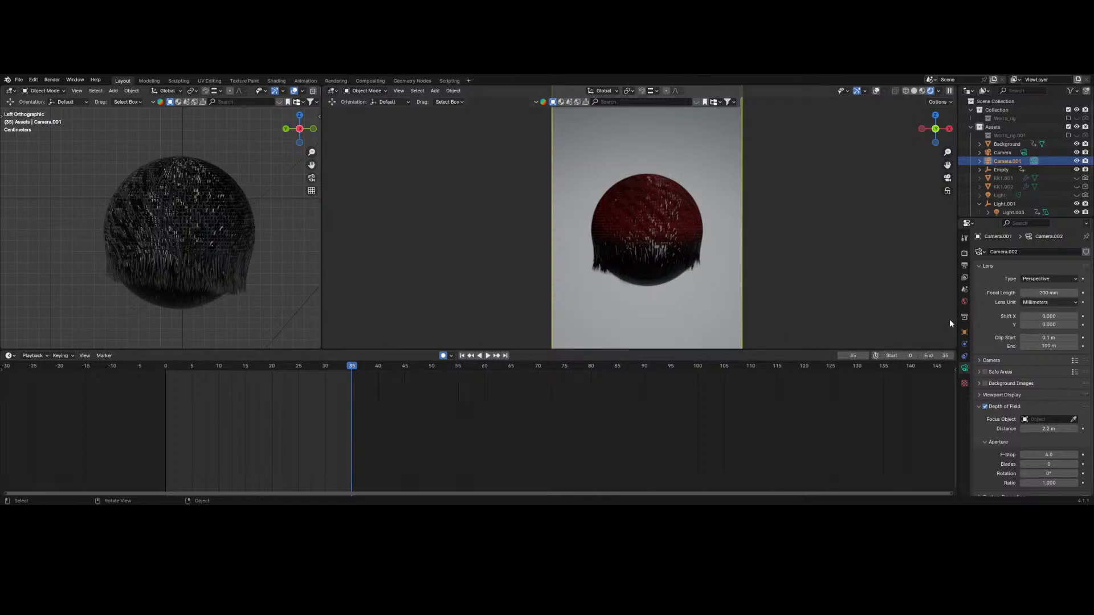
# - Play the shortened animation several times and step to frame 34
pyautogui.press('space')
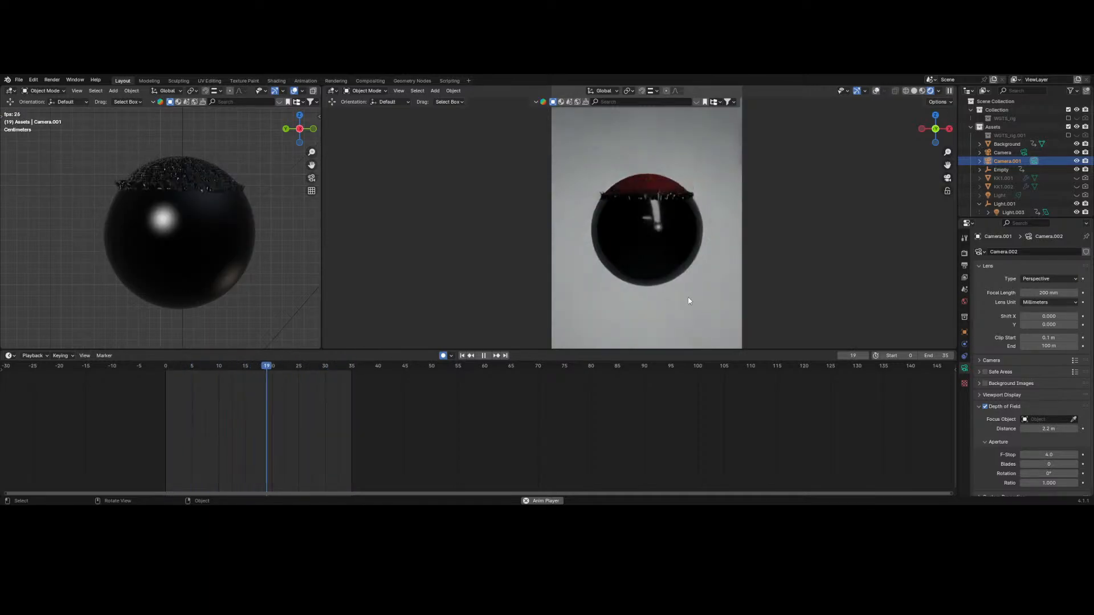
pyautogui.press('space')
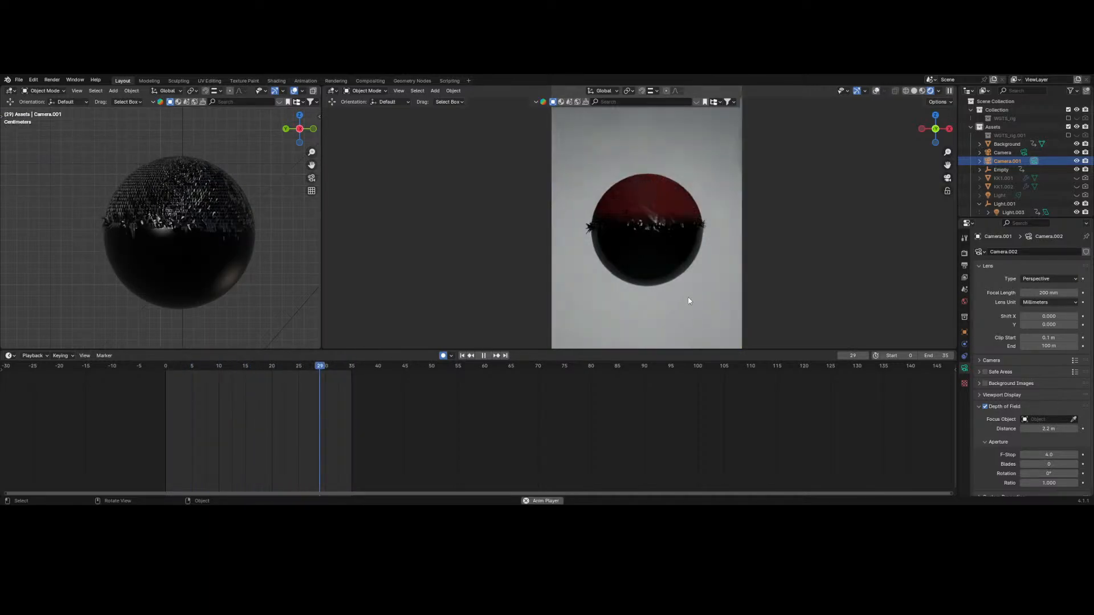
pyautogui.press('space')
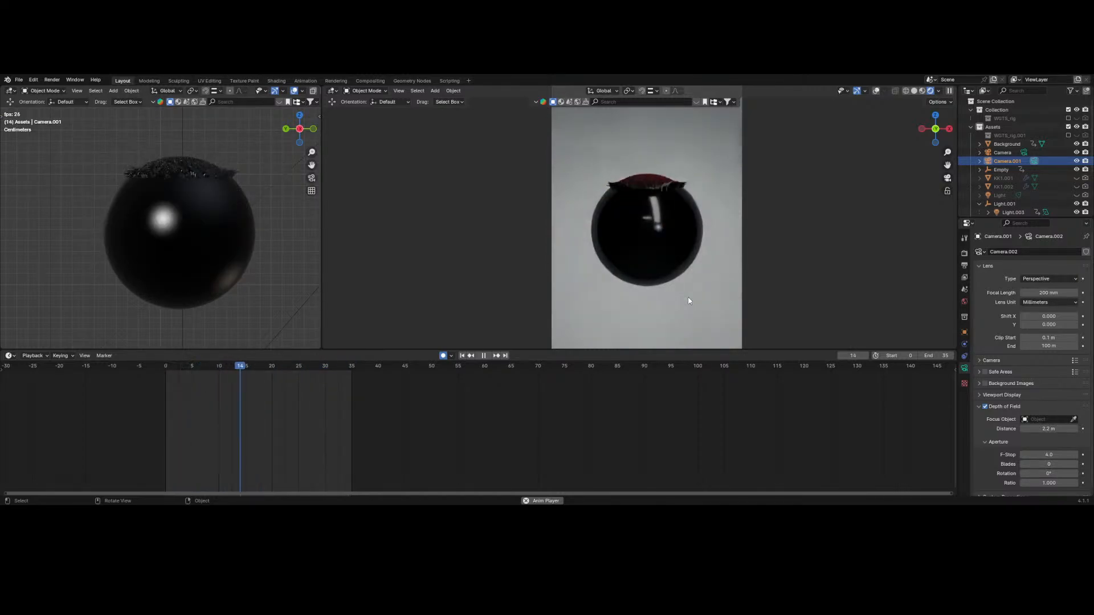
pyautogui.press('space')
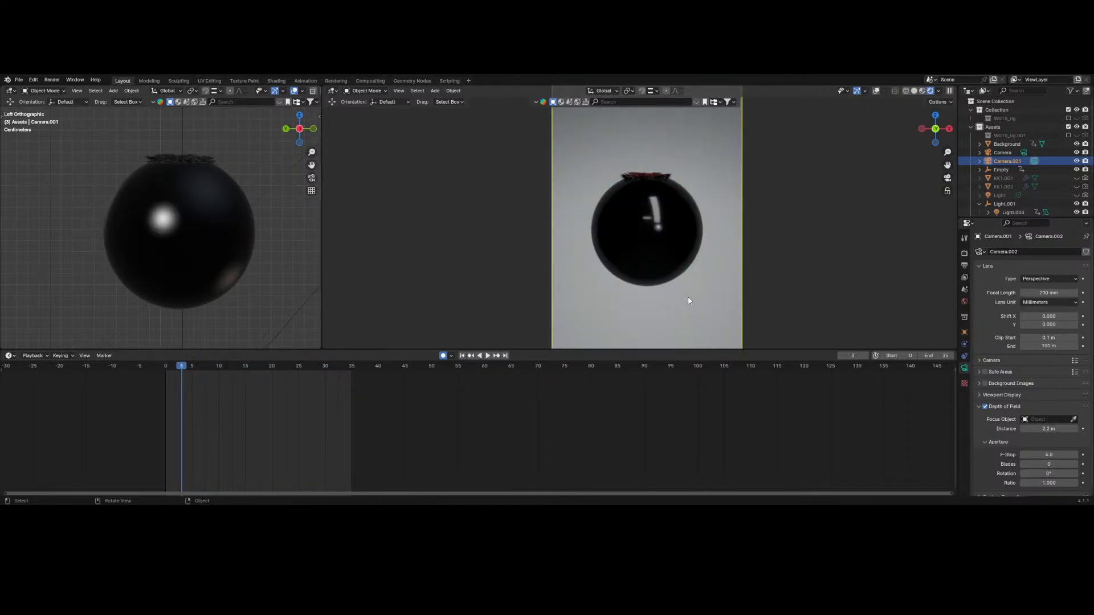
pyautogui.press('space')
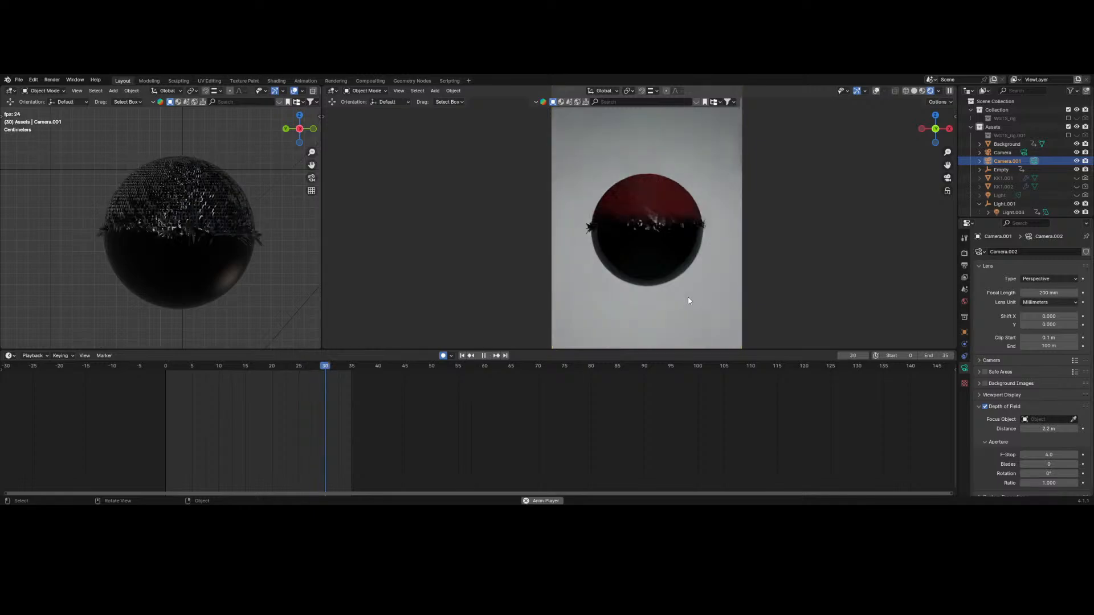
pyautogui.press('space')
pyautogui.press('Right')
pyautogui.press('Right')
pyautogui.press('Right')
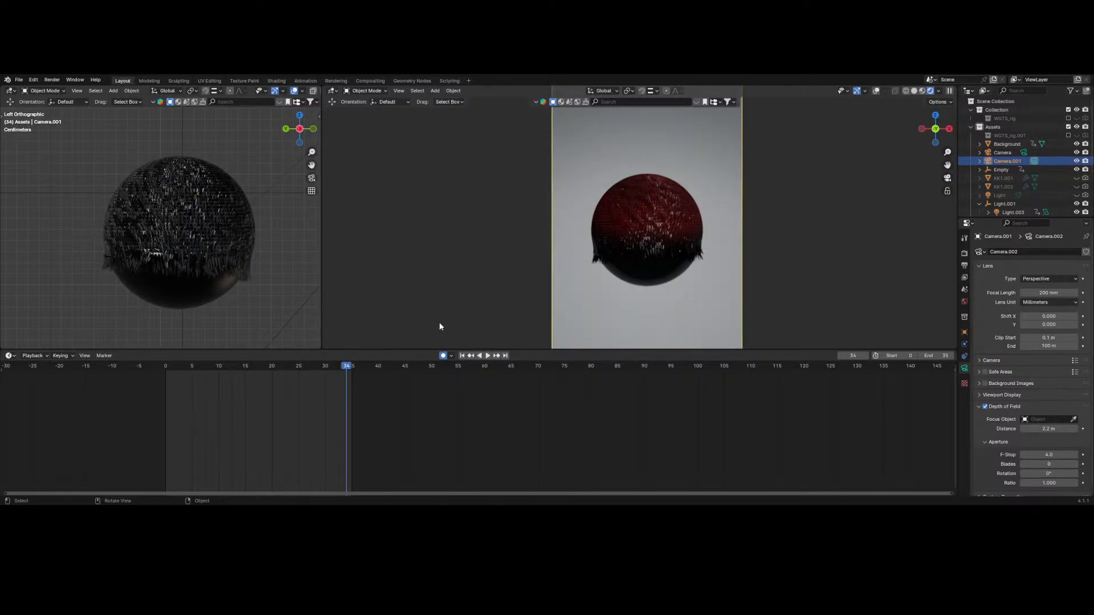
# - Save the file and examine the peeled strands on the sphere up close
pyautogui.hotkey('ctrl', 's')
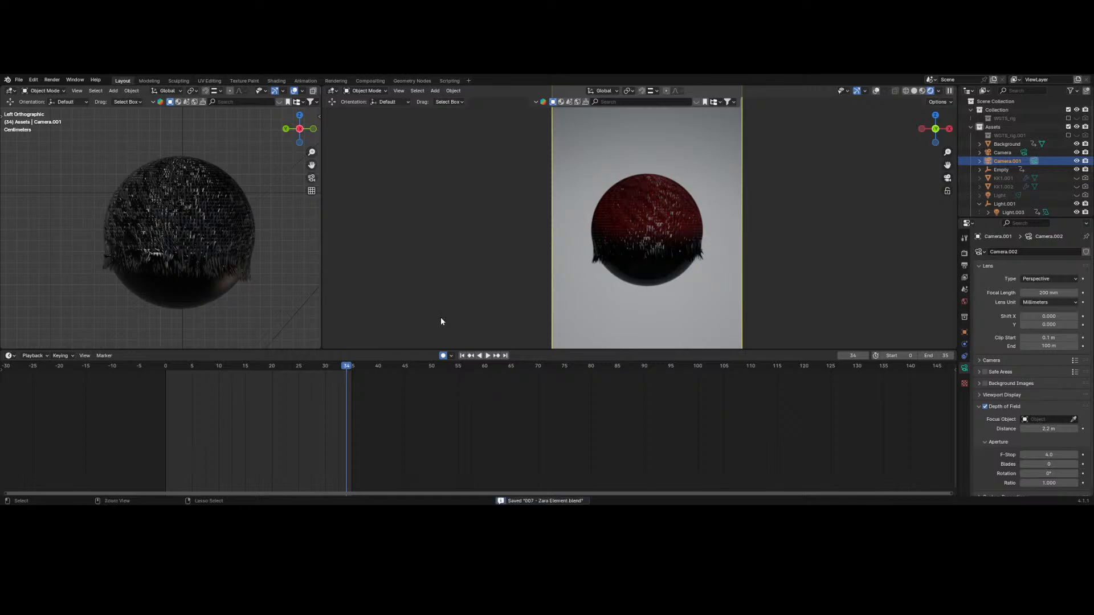
pyautogui.keyDown('ctrl'); pyautogui.moveTo(444, 315); pyautogui.dragTo(352, 181, button='middle'); pyautogui.keyUp('ctrl')
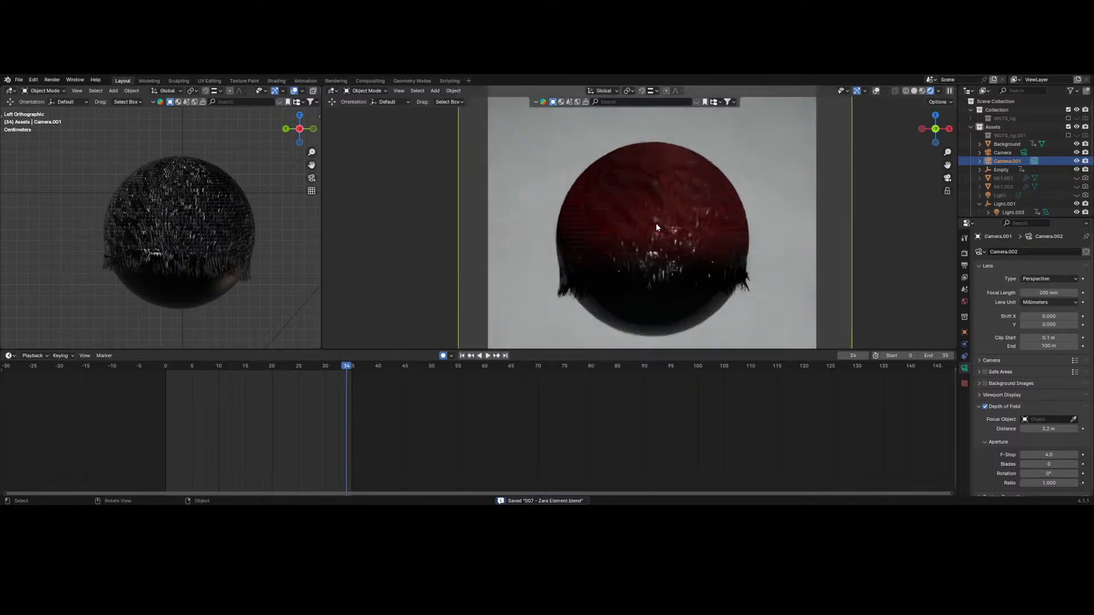
pyautogui.scroll(2, 762, 295)
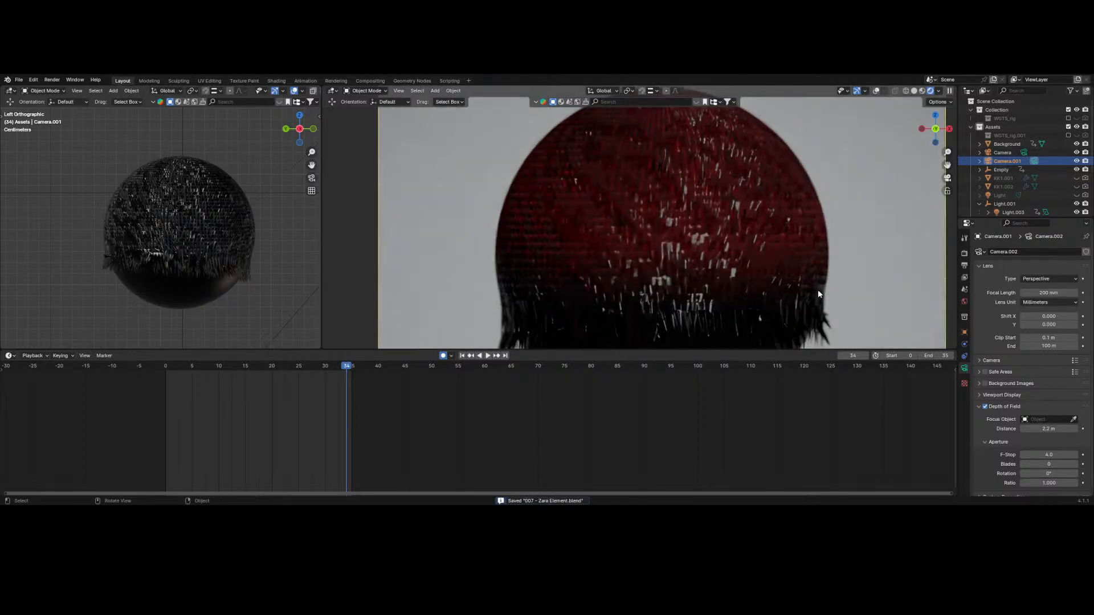
# - Open the recent file Rock - Glass effect.blend
pyautogui.scroll(-3, 821, 312)
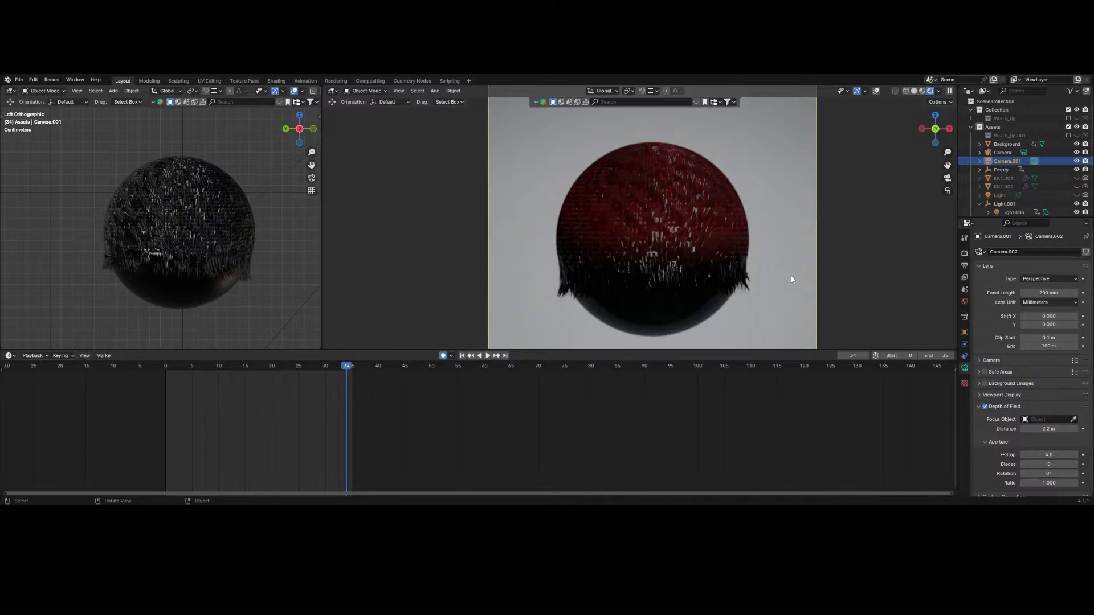
pyautogui.click(19, 80)
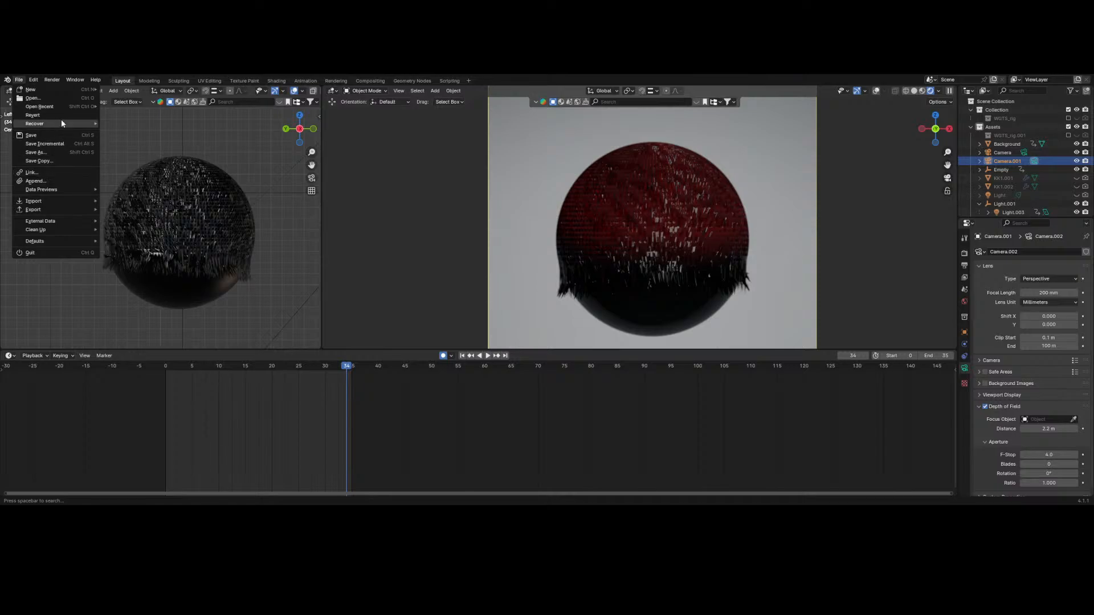
pyautogui.moveTo(80, 106)
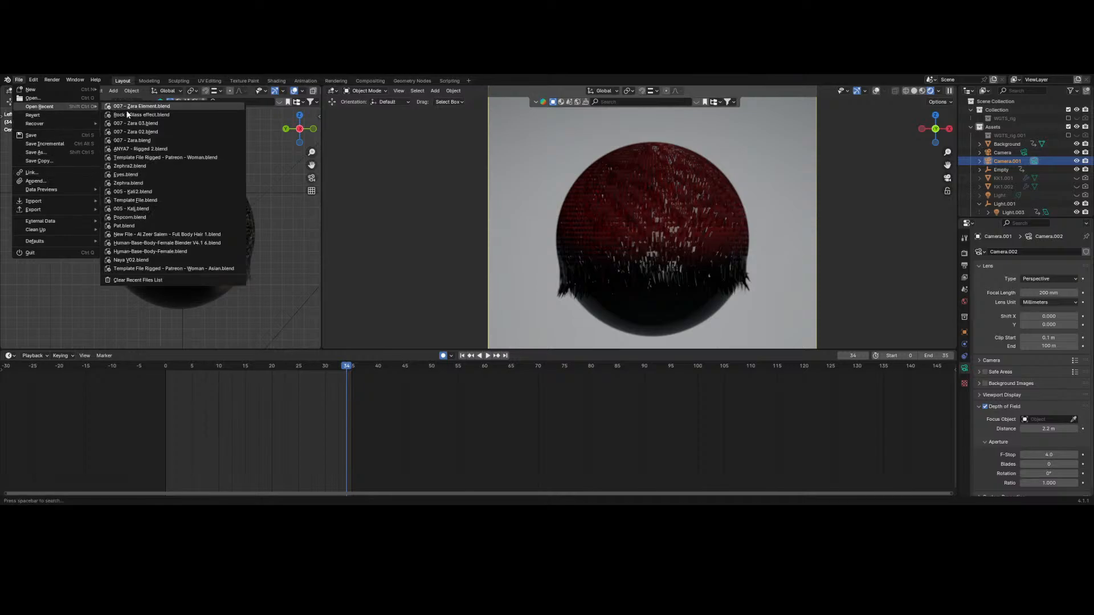
pyautogui.click(171, 114)
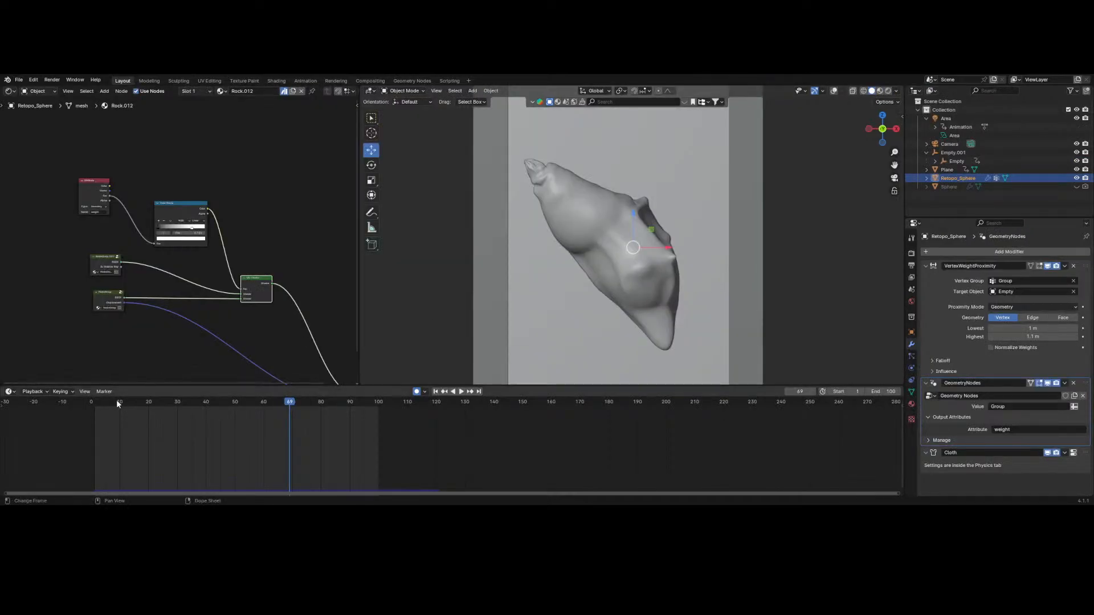
# - Show the rock in rendered shading, play its transition animation from the start, and scrub to frame 52
pyautogui.moveTo(115, 404); pyautogui.dragTo(119, 439)
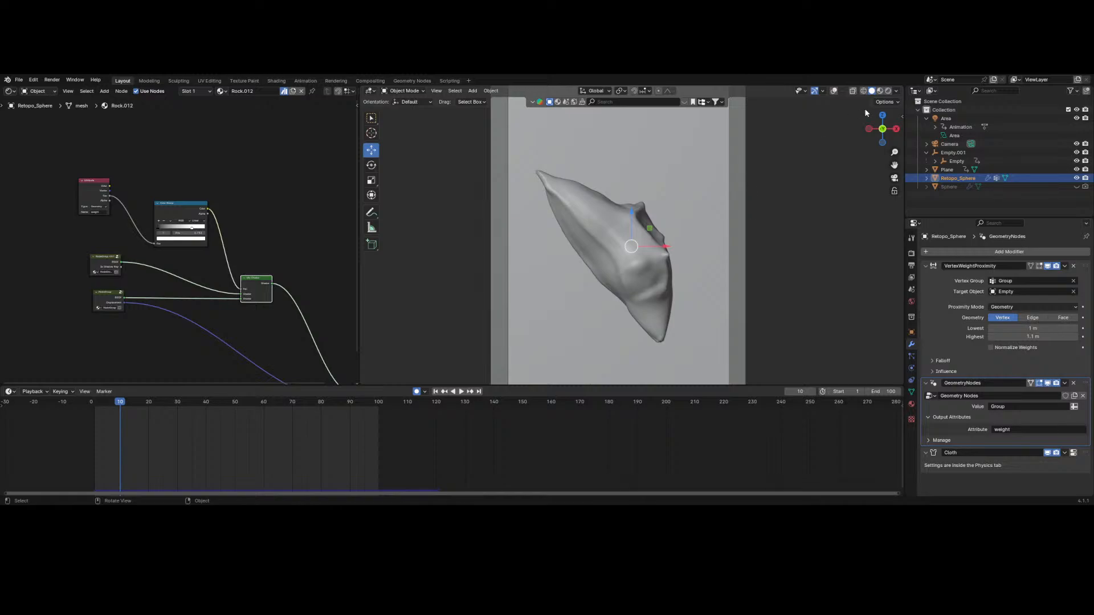
pyautogui.click(887, 91)
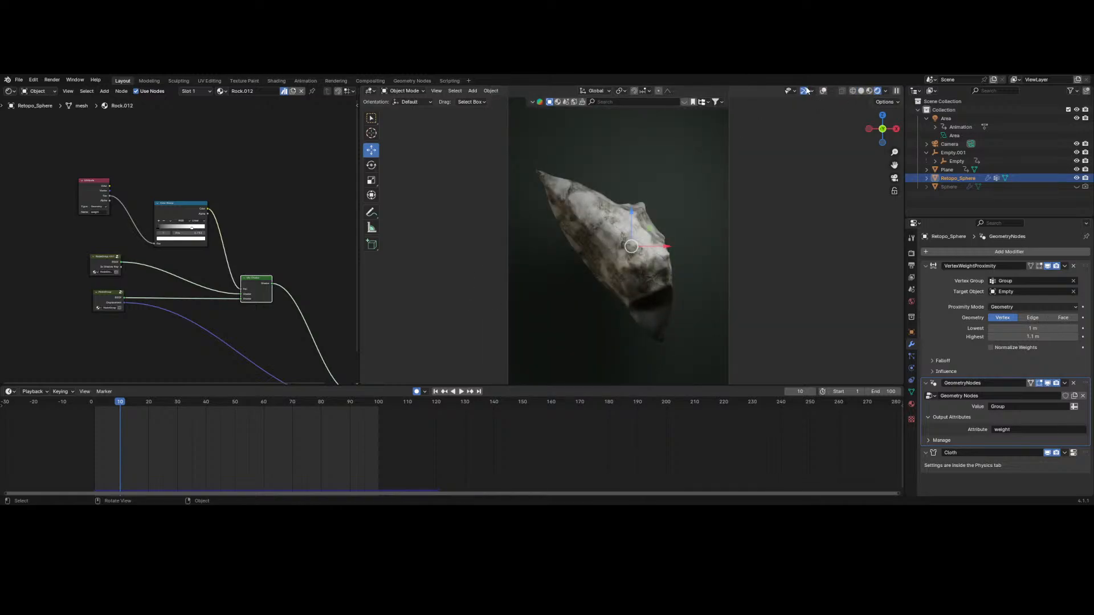
pyautogui.press('space')
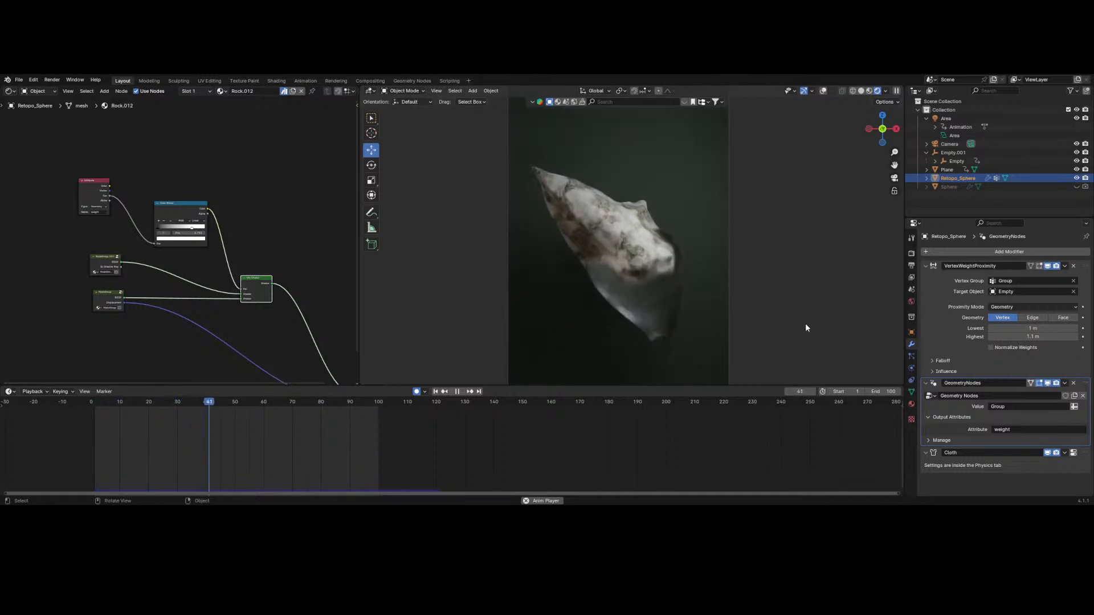
pyautogui.press('space')
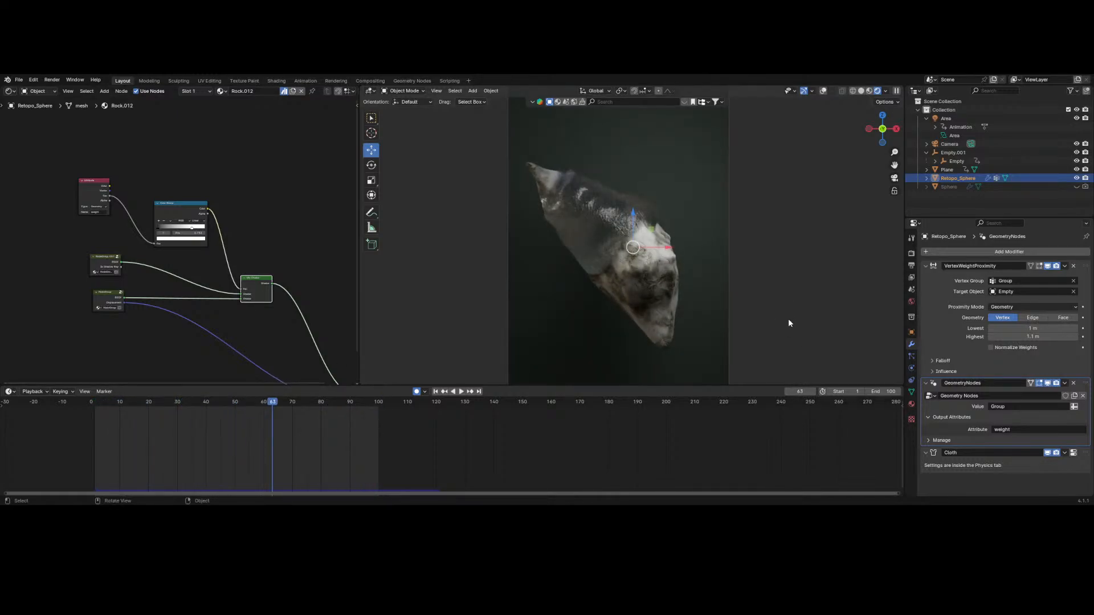
pyautogui.click(98, 398)
pyautogui.press('space')
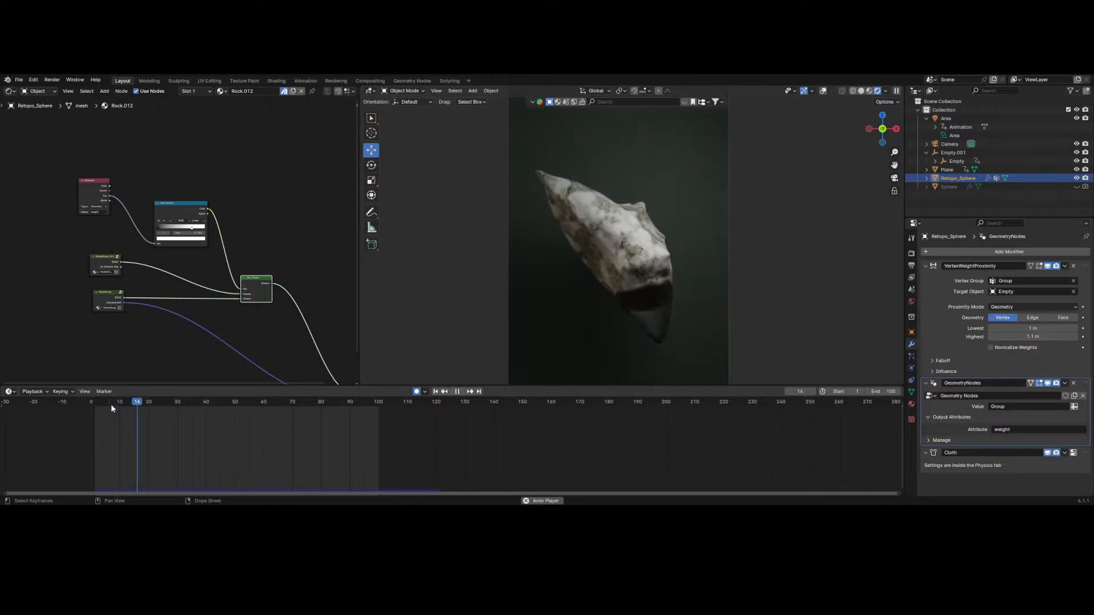
pyautogui.moveTo(103, 405); pyautogui.dragTo(239, 408)
pyautogui.press('space')
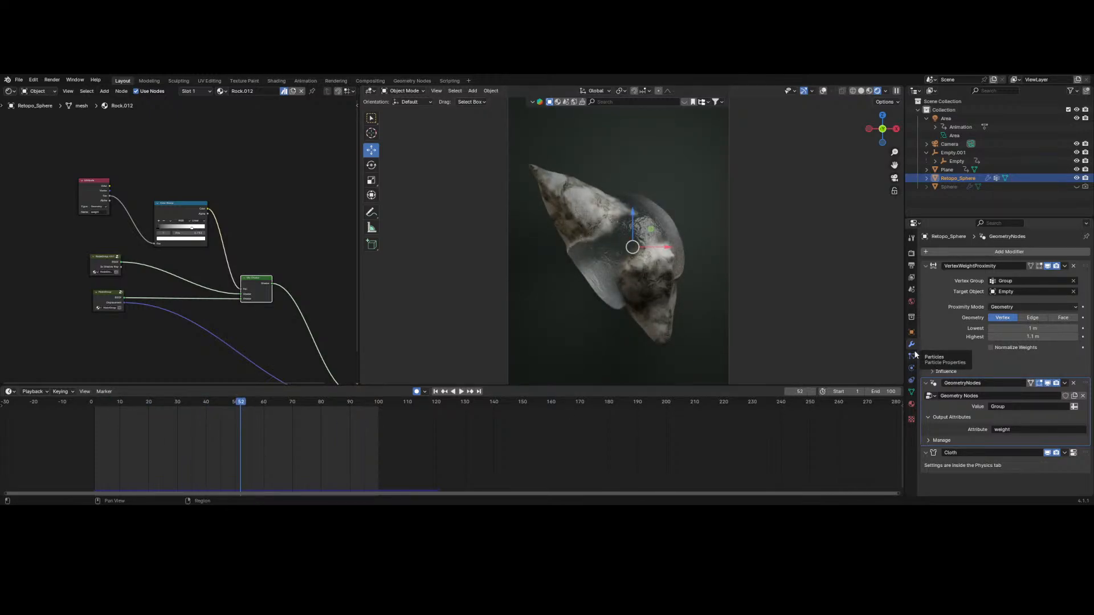
# - Examine the rock's material settings and its glass and stone surface up close
pyautogui.click(911, 403)
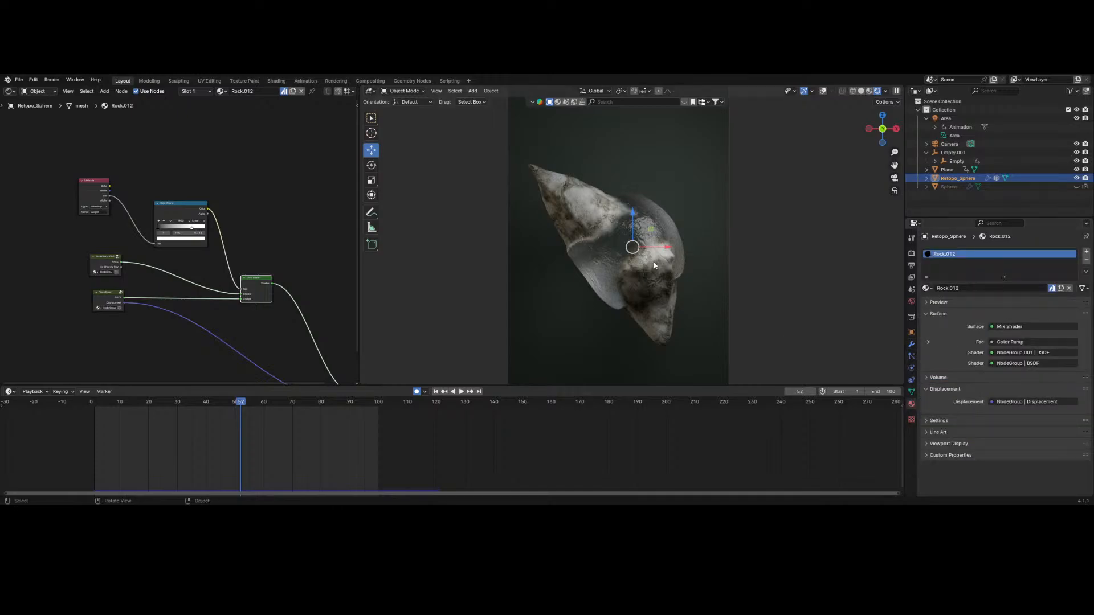
pyautogui.scroll(10, 562, 222)
pyautogui.scroll(-3, 566, 229)
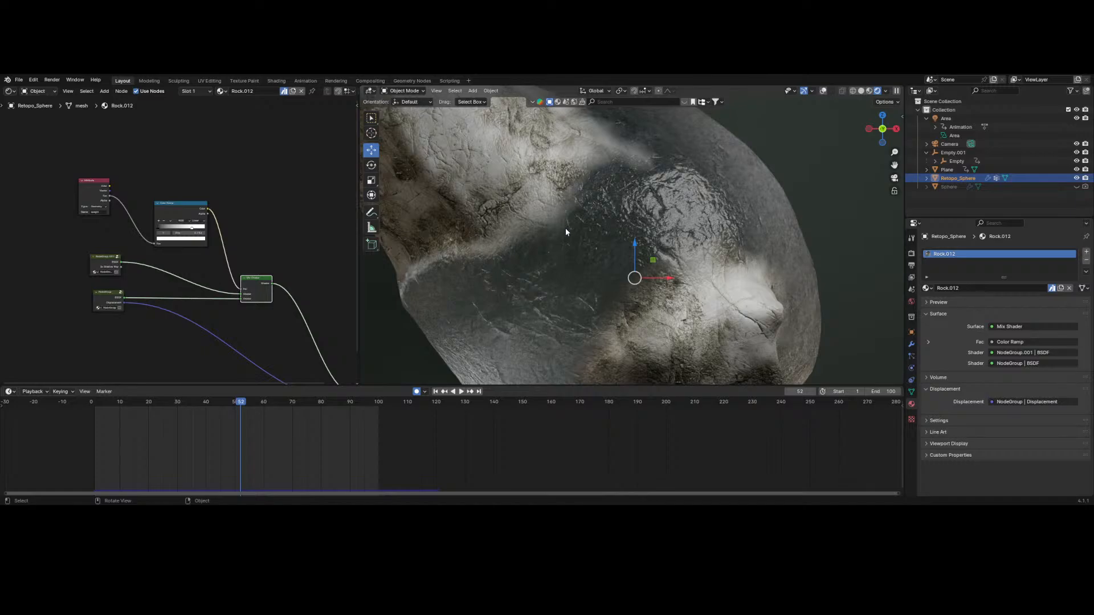
# - Examine the rock's modifiers and vertex group, and read through its cloth settings from stiffness to field weights
pyautogui.click(911, 344)
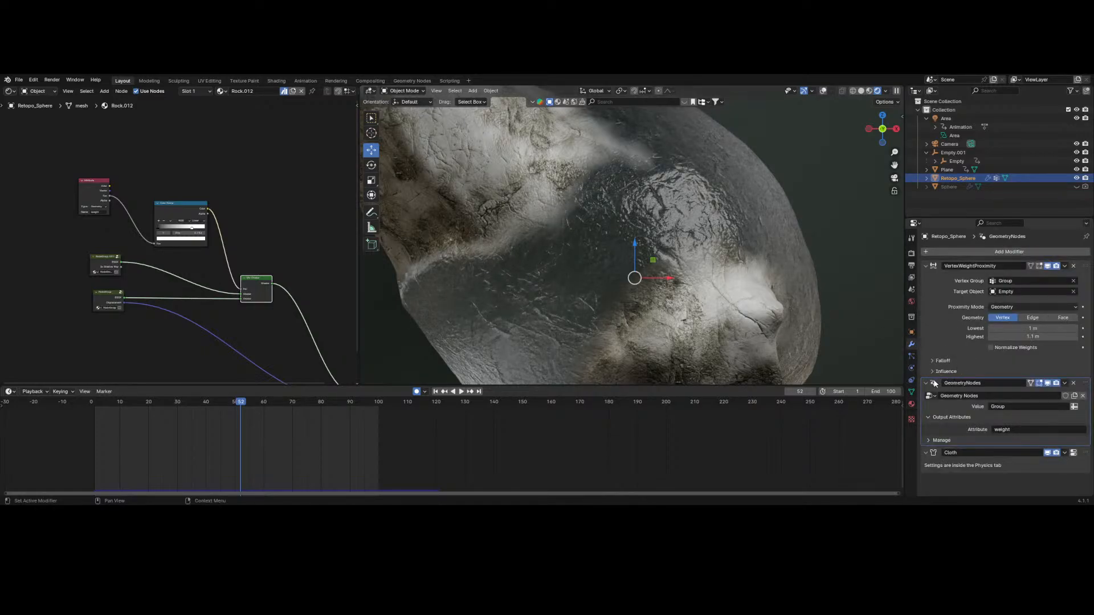
pyautogui.click(912, 357)
pyautogui.click(911, 344)
pyautogui.click(911, 392)
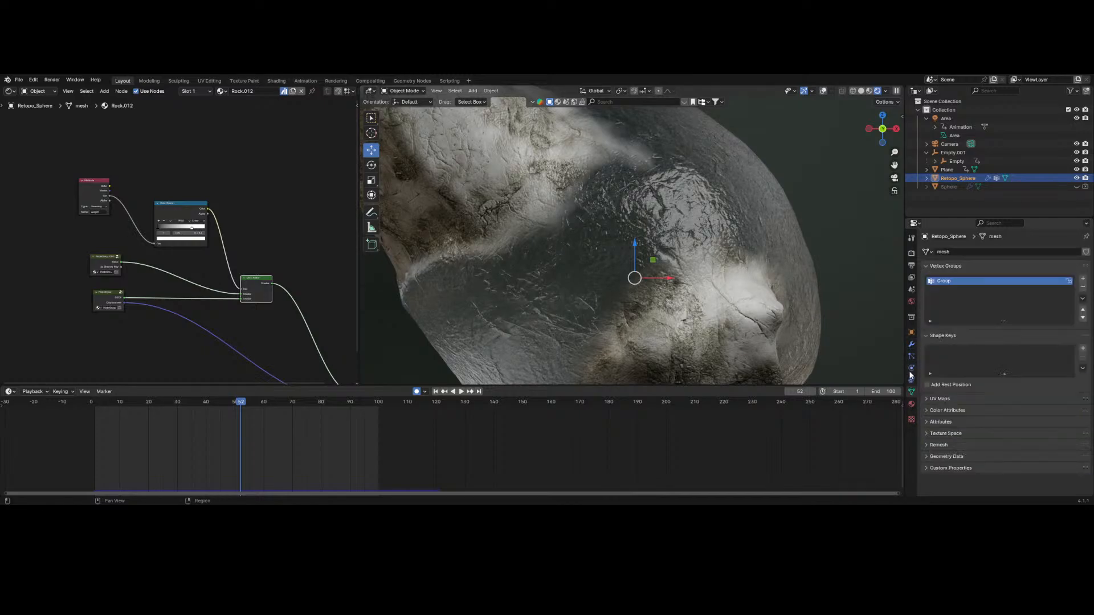
pyautogui.click(910, 368)
pyautogui.scroll(-2, 941, 344)
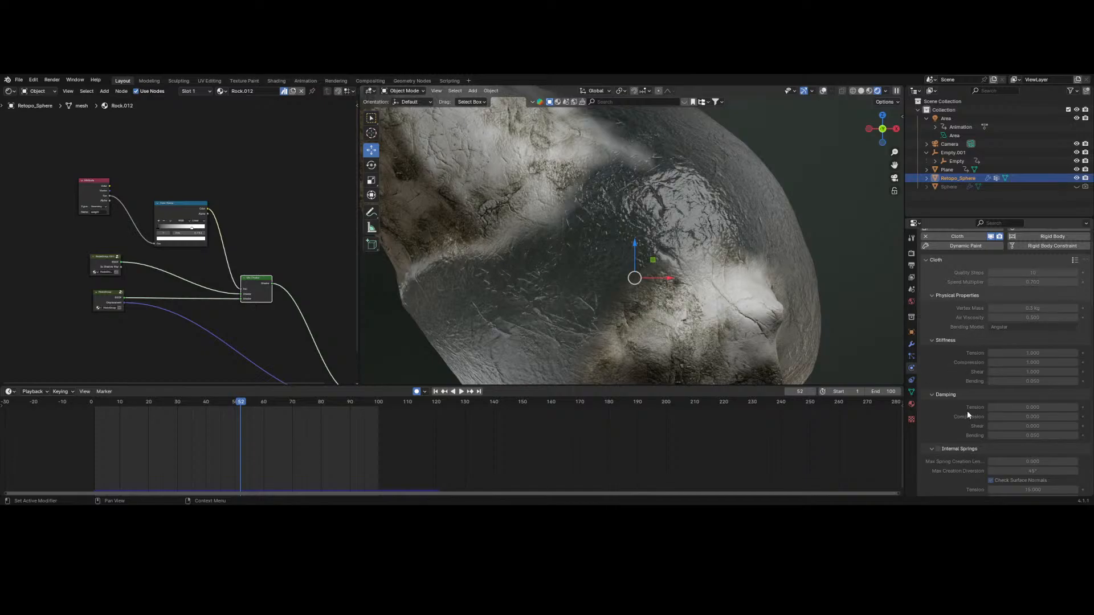
pyautogui.scroll(-2, 931, 409)
pyautogui.scroll(-3, 931, 407)
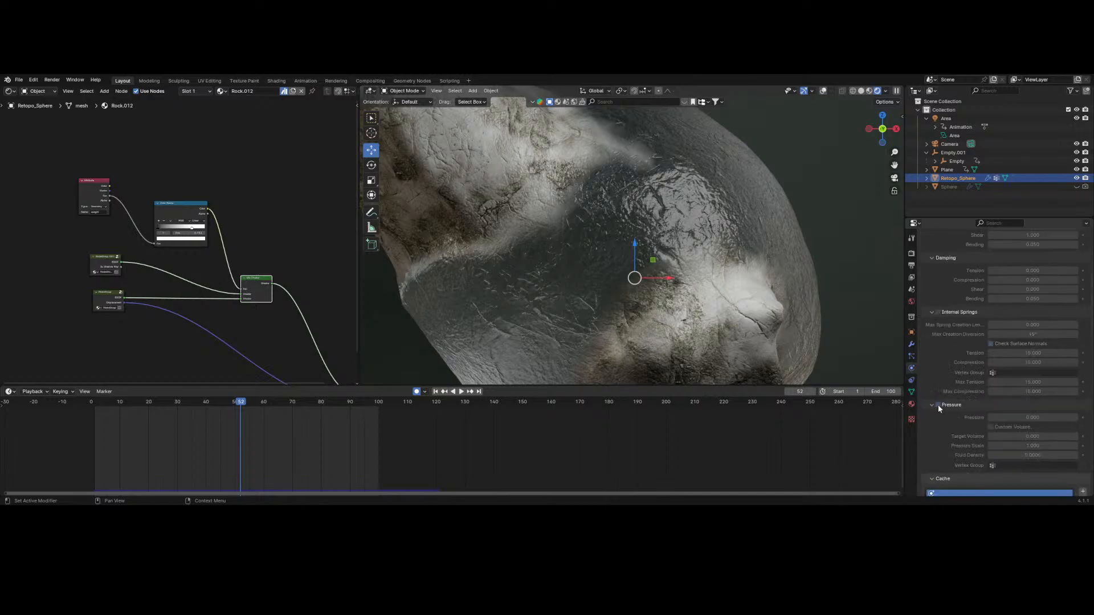
pyautogui.scroll(-3, 937, 405)
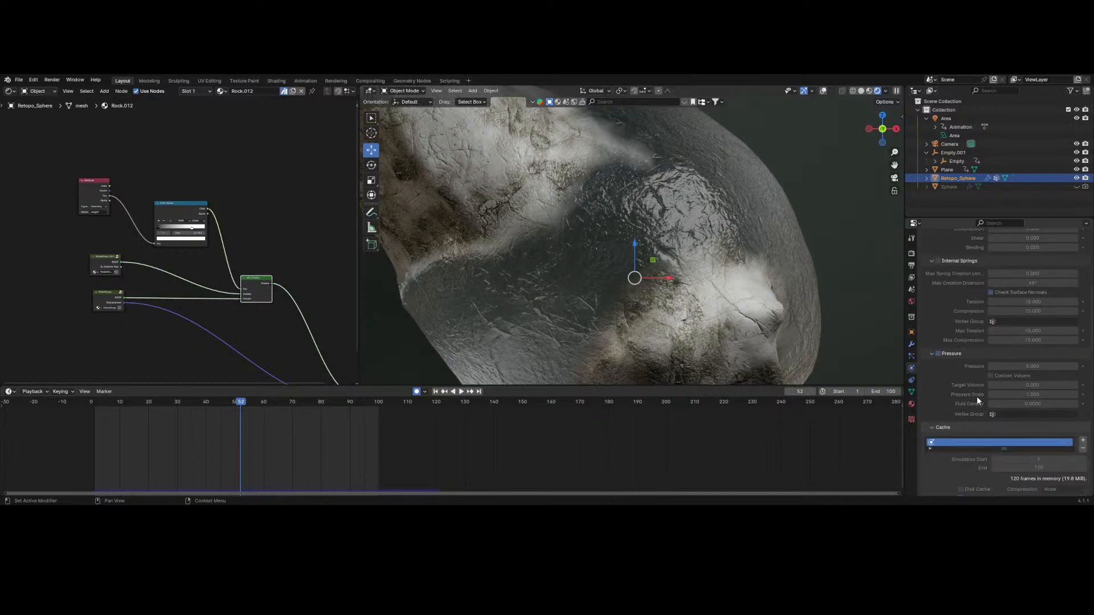
pyautogui.scroll(-4, 975, 394)
pyautogui.scroll(-3, 973, 387)
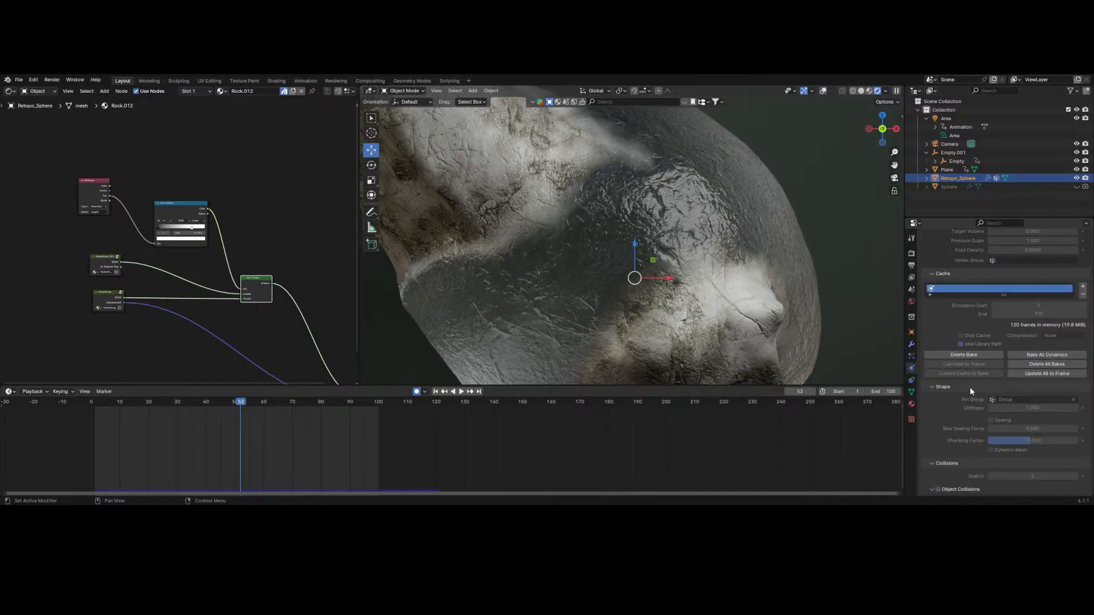
pyautogui.scroll(-4, 971, 394)
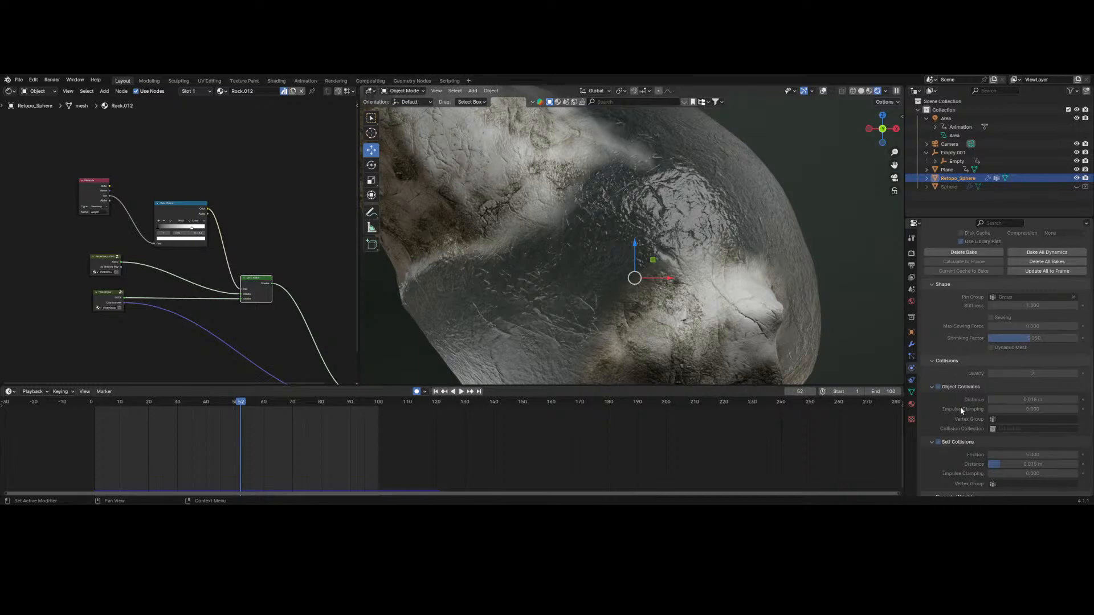
pyautogui.scroll(-2, 959, 407)
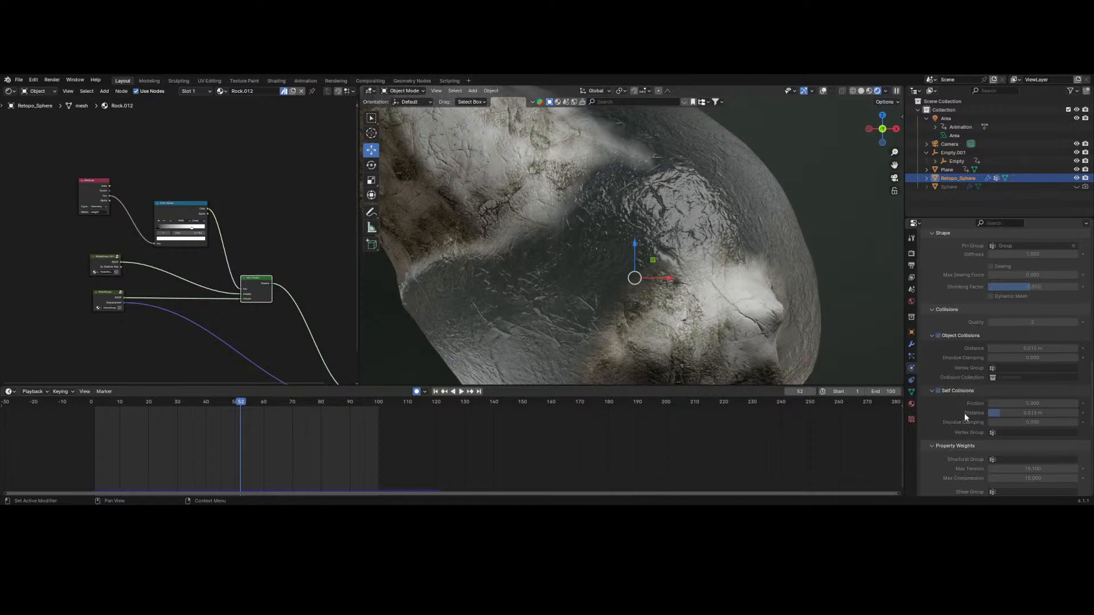
pyautogui.scroll(-6, 958, 401)
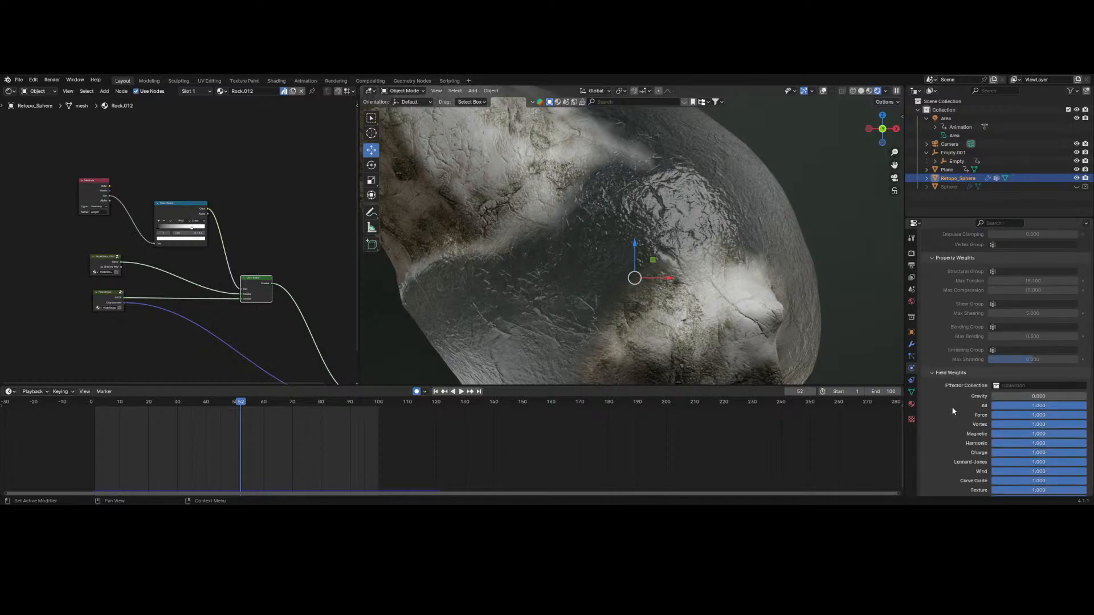
pyautogui.scroll(-3, 947, 414)
pyautogui.scroll(8, 932, 290)
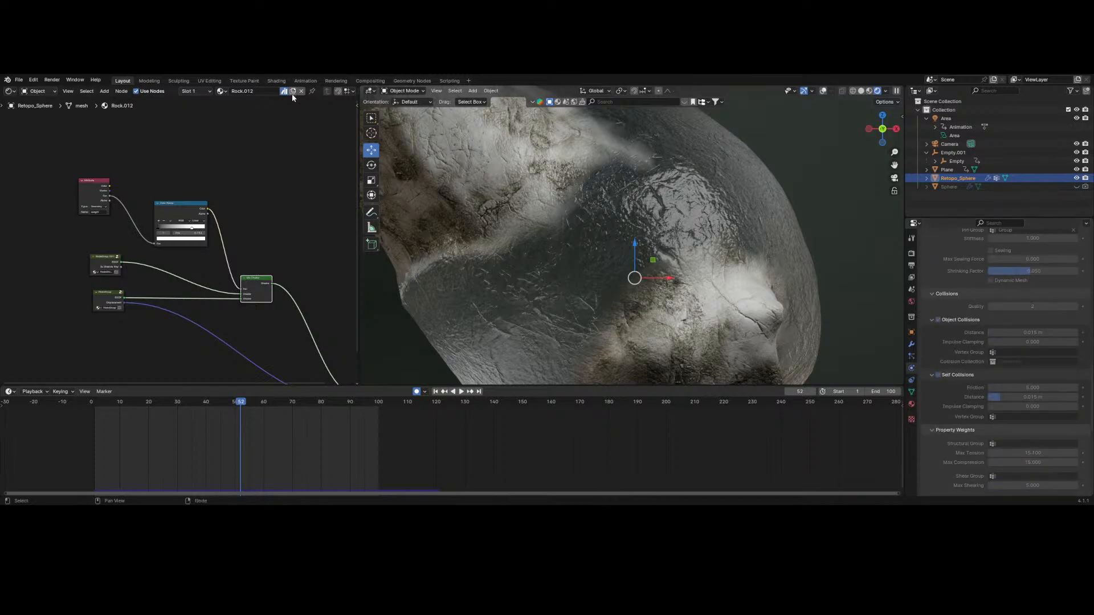
# - Reopen the recent file 007 - Zara Element.blend, saving the rock file's changes first
pyautogui.click(19, 79)
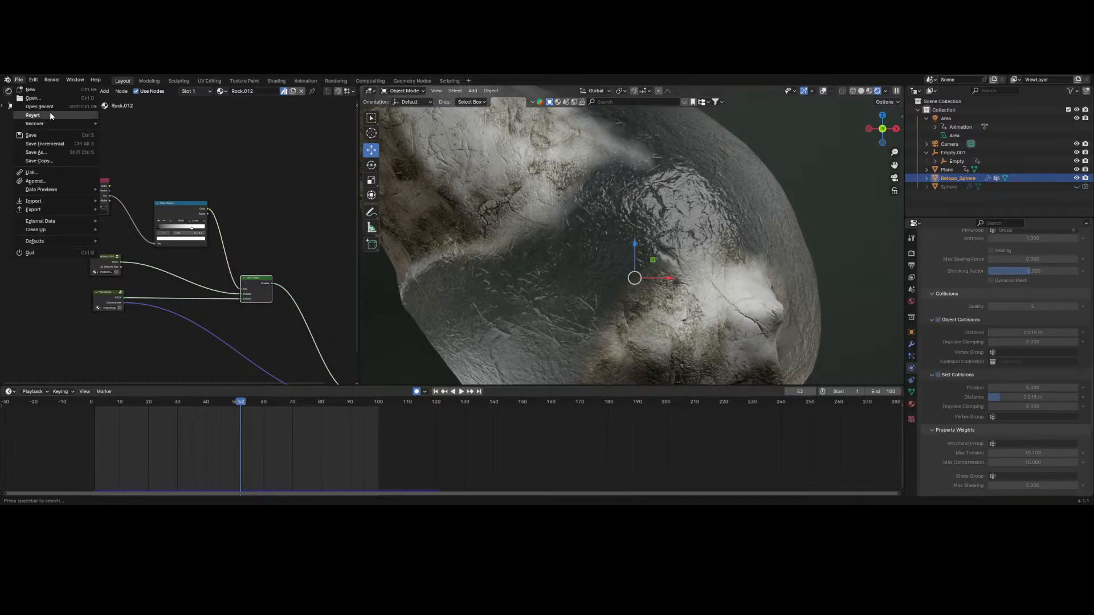
pyautogui.moveTo(52, 107)
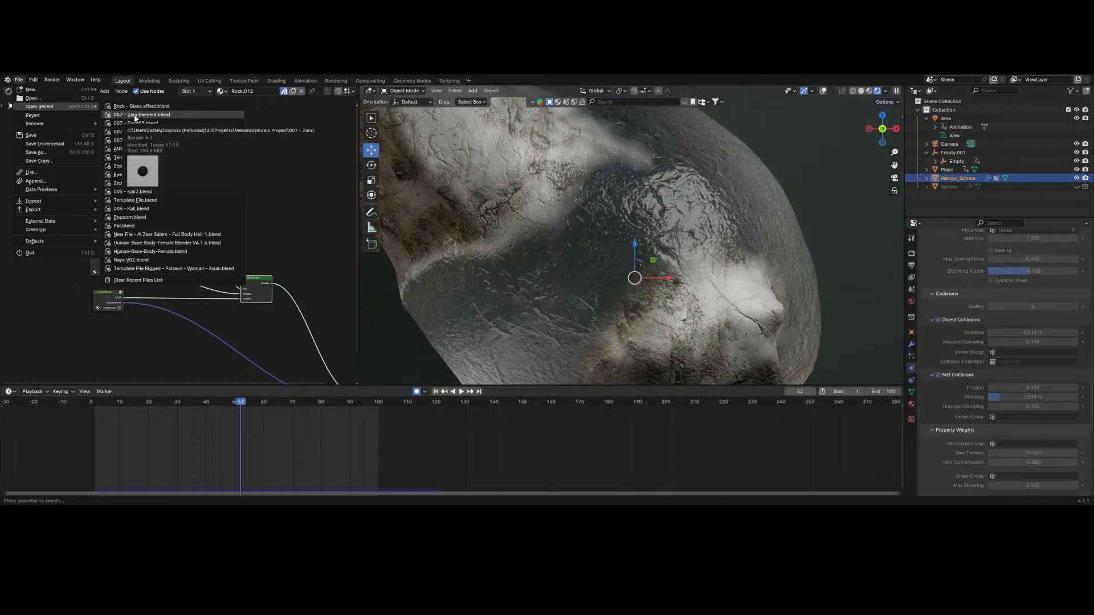
pyautogui.click(135, 113)
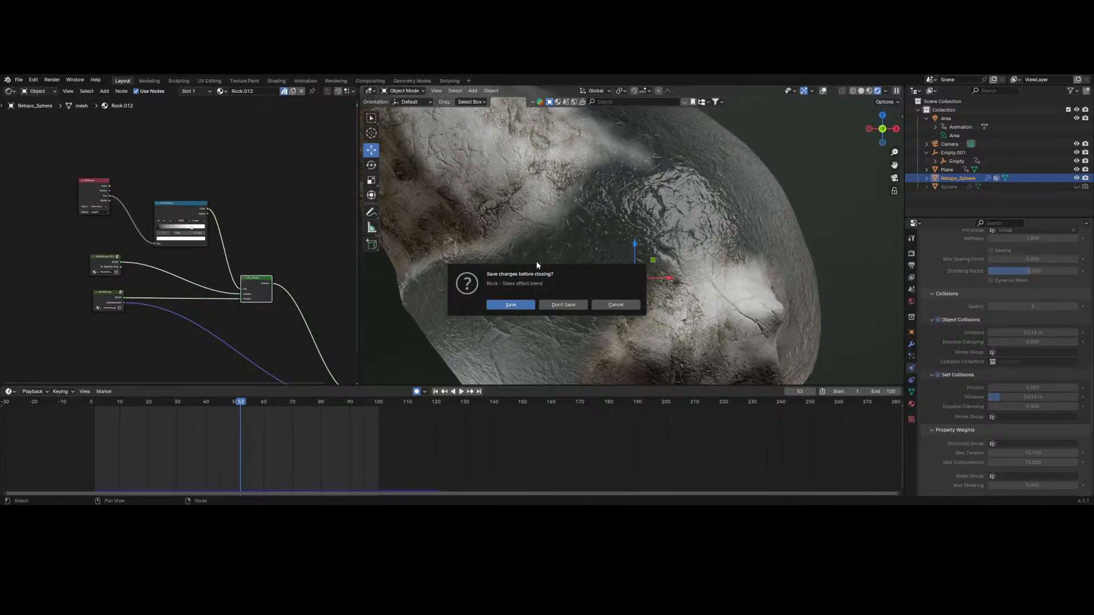
pyautogui.press('Return')
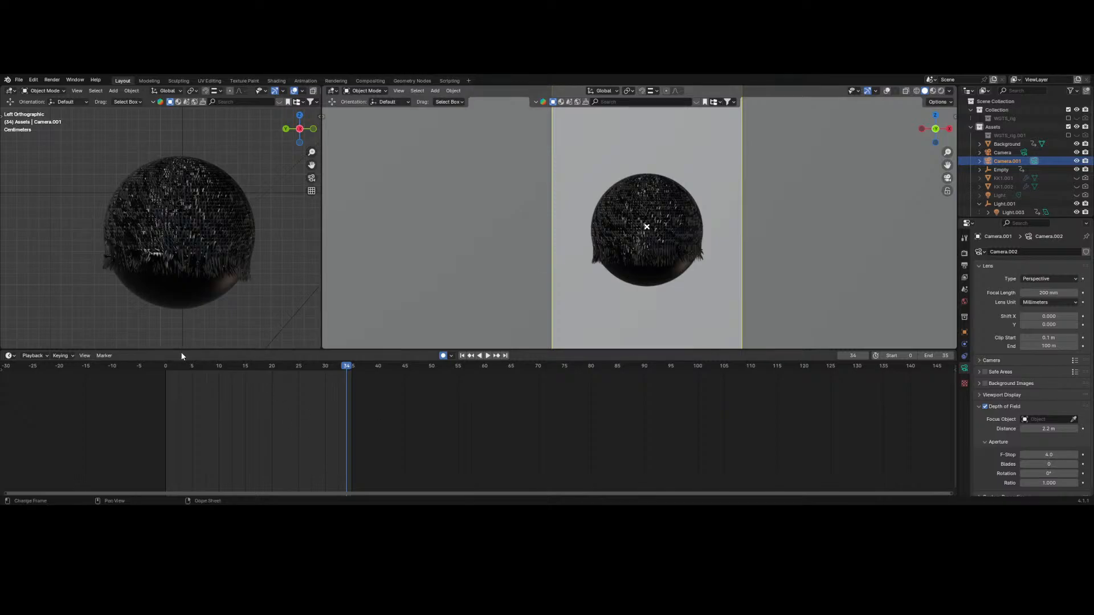
# - Return to frame 0, select the black sphere and delete its cloth simulation bake
pyautogui.click(159, 367)
pyautogui.click(684, 273)
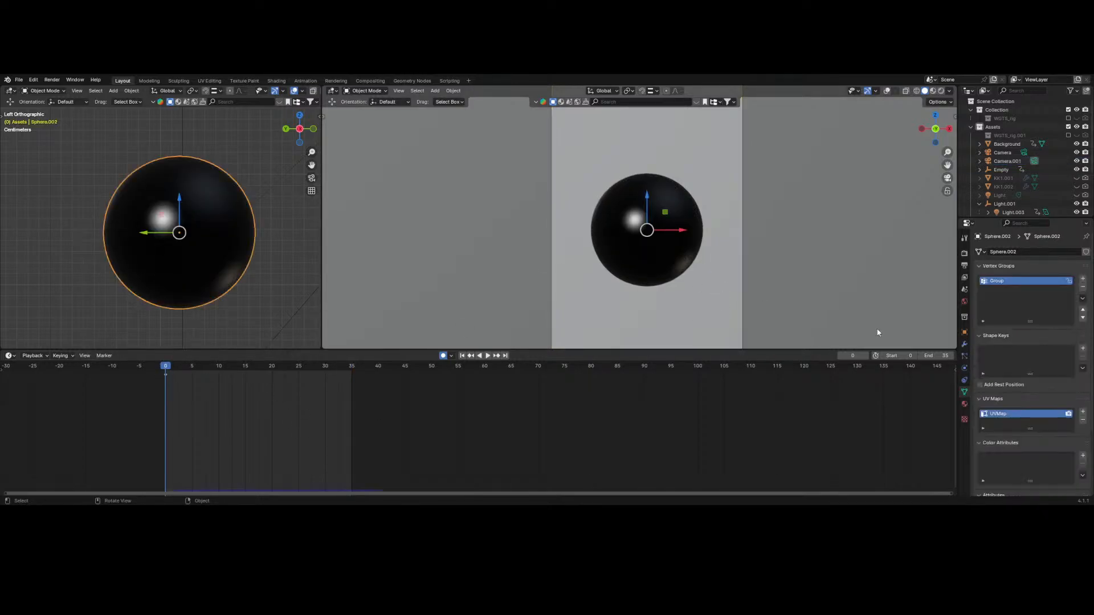
pyautogui.click(964, 344)
pyautogui.click(964, 356)
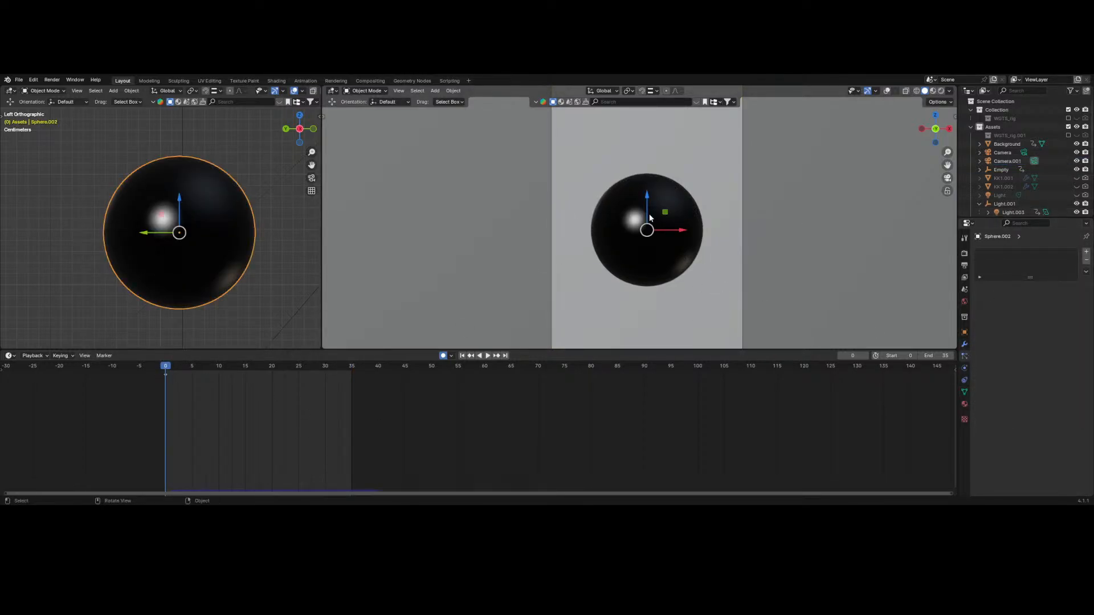
pyautogui.click(964, 368)
pyautogui.scroll(-10, 989, 405)
pyautogui.scroll(-2, 1018, 406)
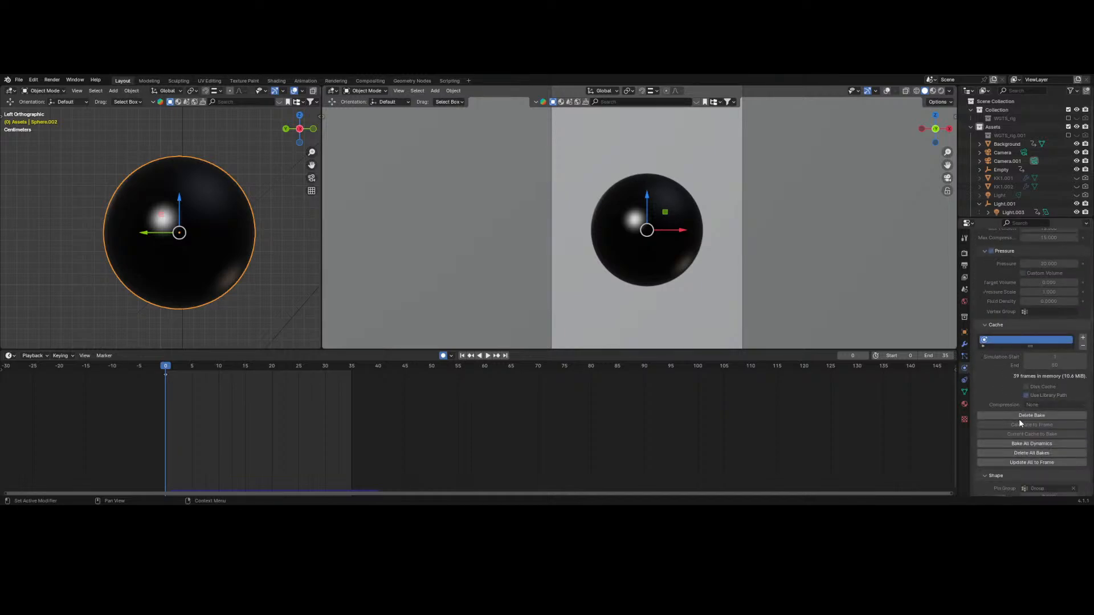
pyautogui.click(1018, 417)
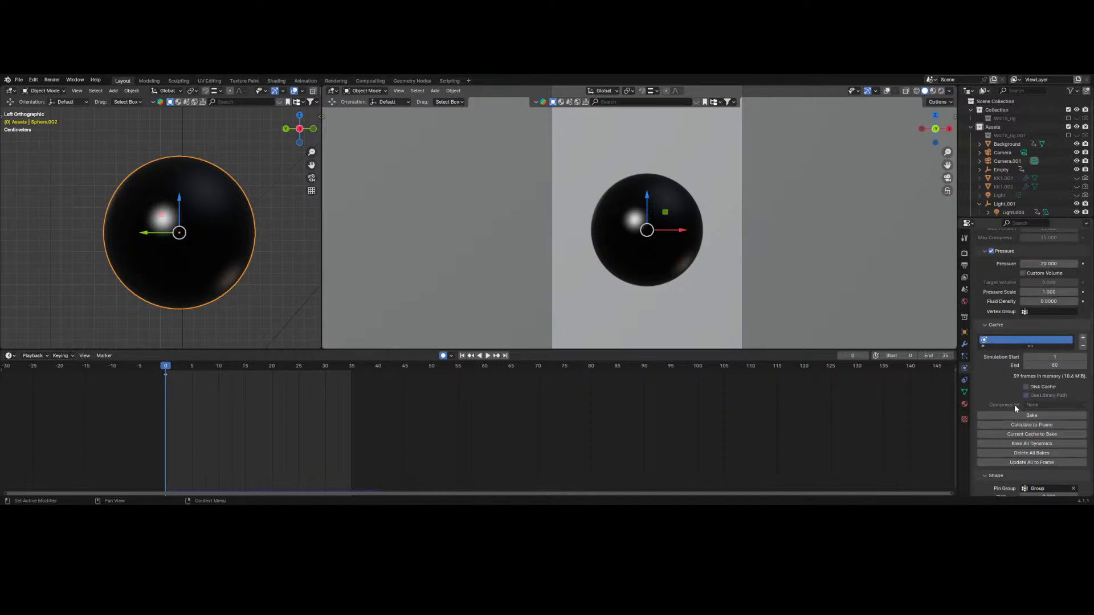
# - Review the sphere's cloth shape and collision settings and open its self-collision friction value for editing
pyautogui.scroll(-4, 1014, 404)
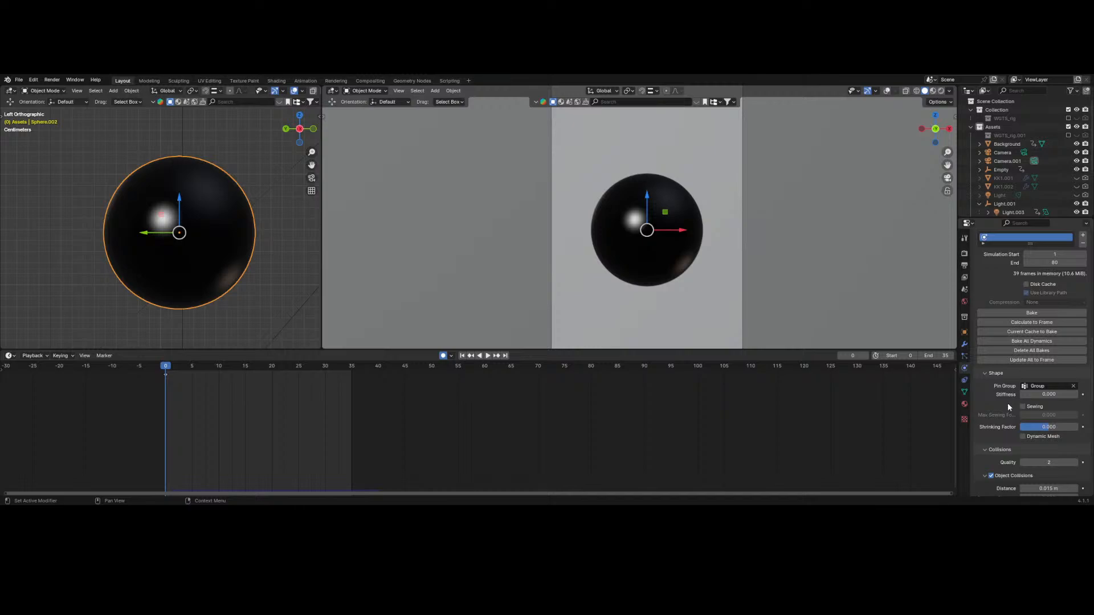
pyautogui.scroll(-3, 1016, 399)
pyautogui.scroll(1, 1026, 381)
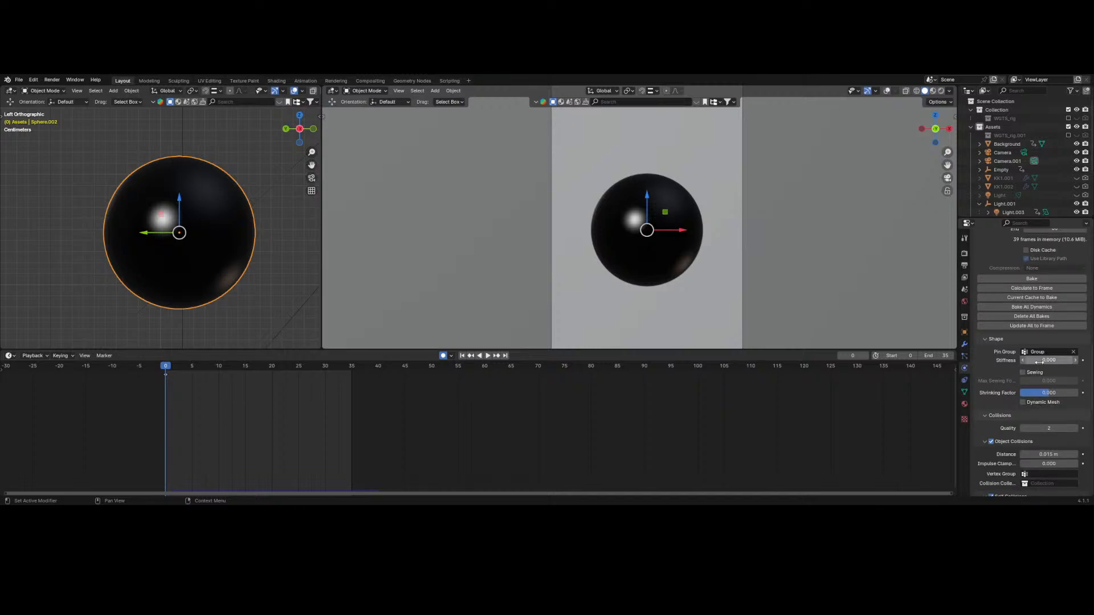
pyautogui.scroll(1, 1004, 389)
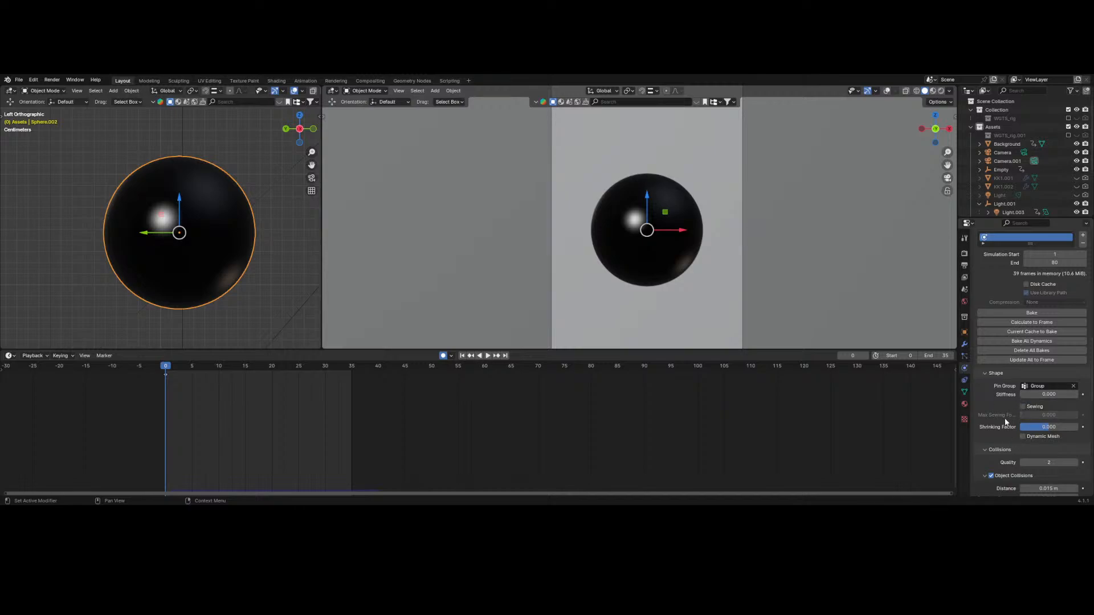
pyautogui.scroll(-2, 1006, 398)
pyautogui.scroll(-2, 998, 437)
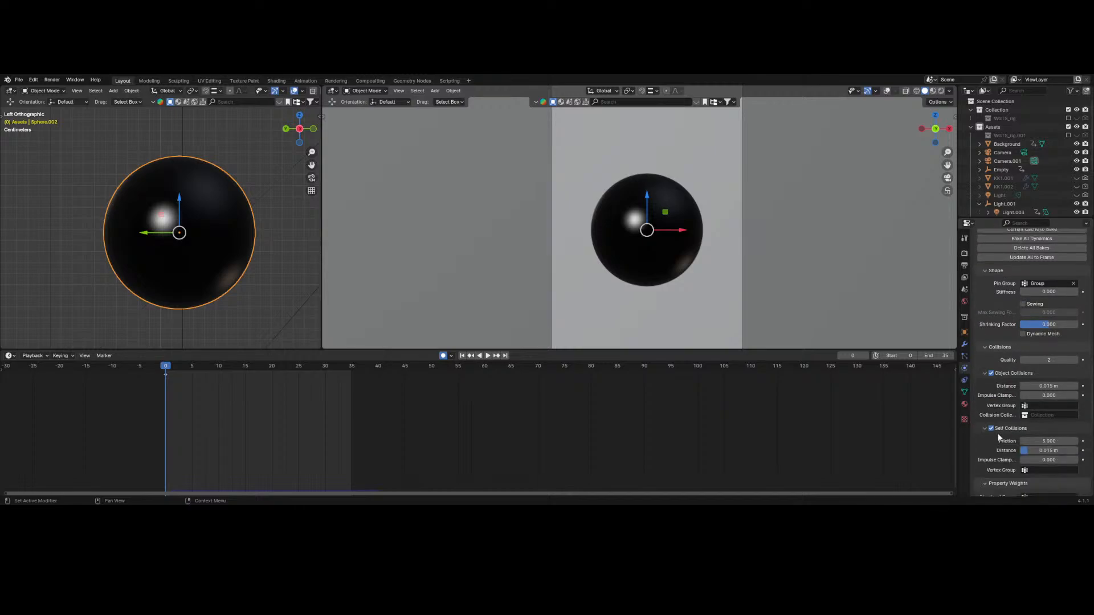
pyautogui.click(1046, 442)
pyautogui.press('Return')
# - Set the sphere's cloth damping to 0 for tension, compression and shear, and to 0.25 for bending
pyautogui.scroll(2, 1031, 459)
pyautogui.scroll(12, 1031, 459)
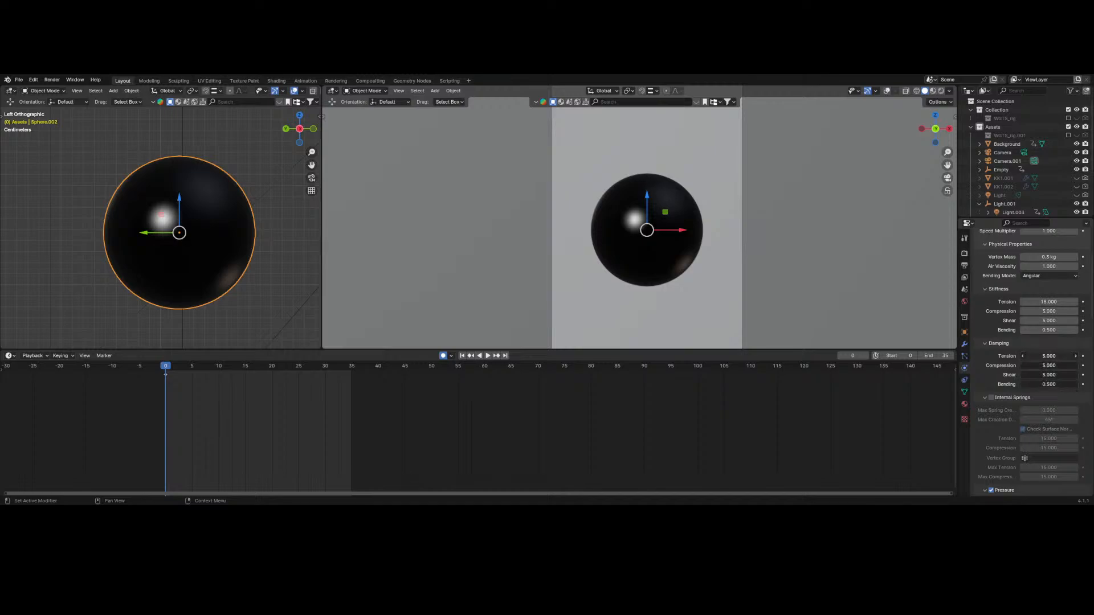
pyautogui.moveTo(1056, 384); pyautogui.dragTo(1056, 378)
pyautogui.write('0')
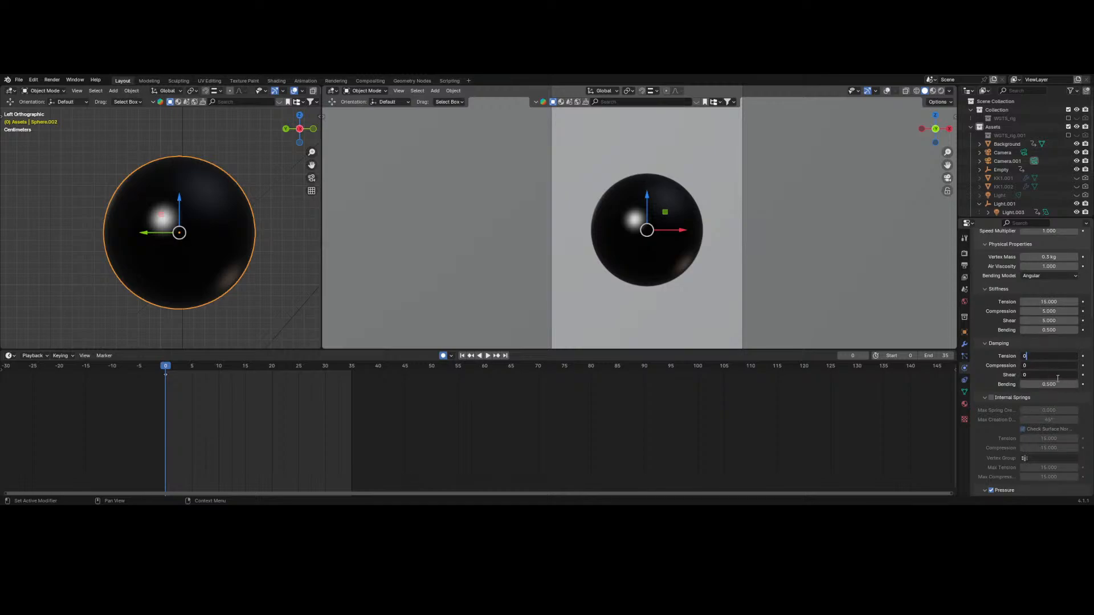
pyautogui.press('Return')
pyautogui.click(1061, 385)
pyautogui.write('.25')
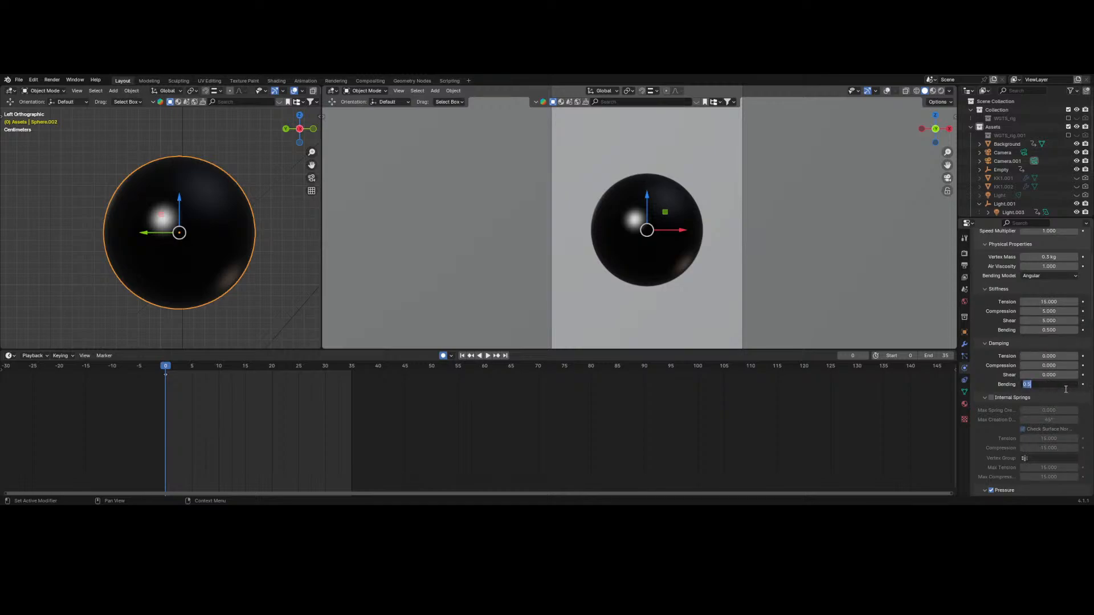
pyautogui.press('Return')
# - Set the cloth's tension stiffness to 5
pyautogui.click(1061, 302)
pyautogui.write('14.5')
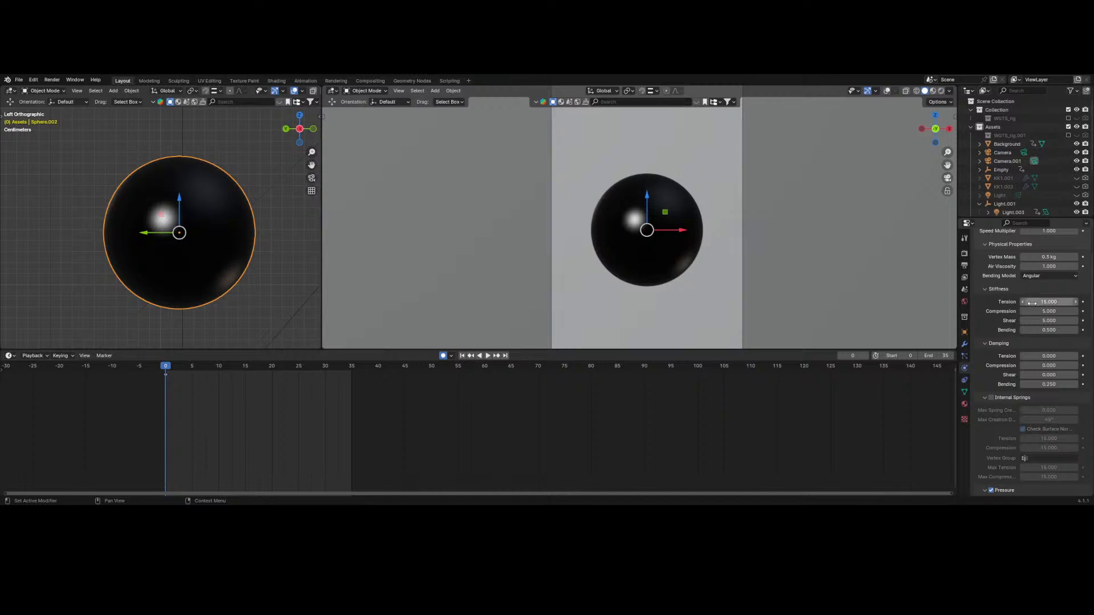
pyautogui.press('Return')
pyautogui.click(1056, 302)
pyautogui.write('5')
pyautogui.press('Return')
pyautogui.scroll(4, 1054, 314)
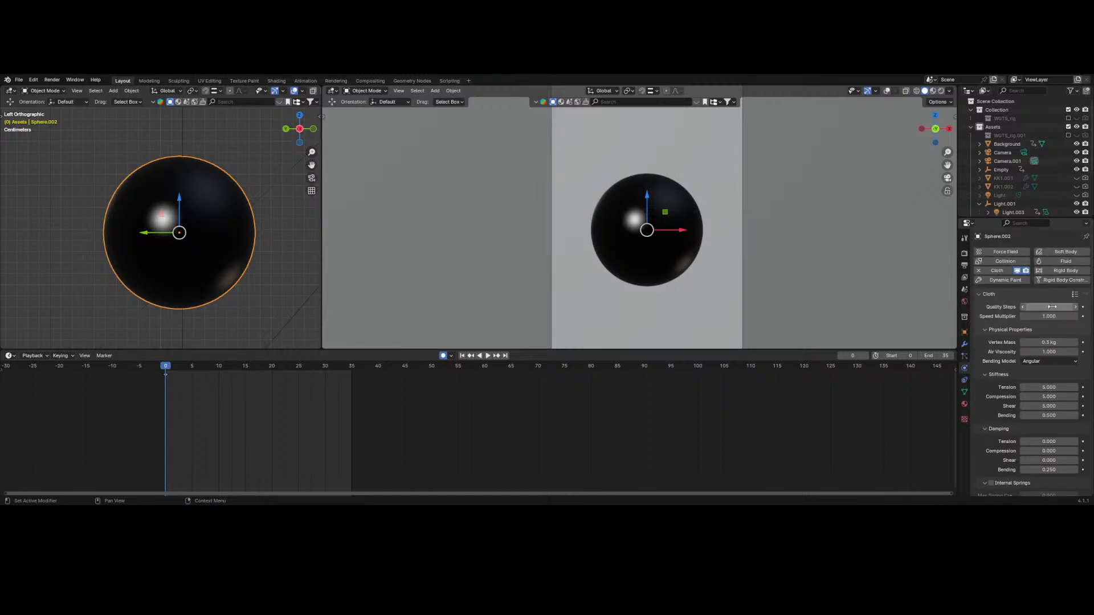
# - Set the cloth's internal pressure to 5
pyautogui.scroll(-5, 1050, 316)
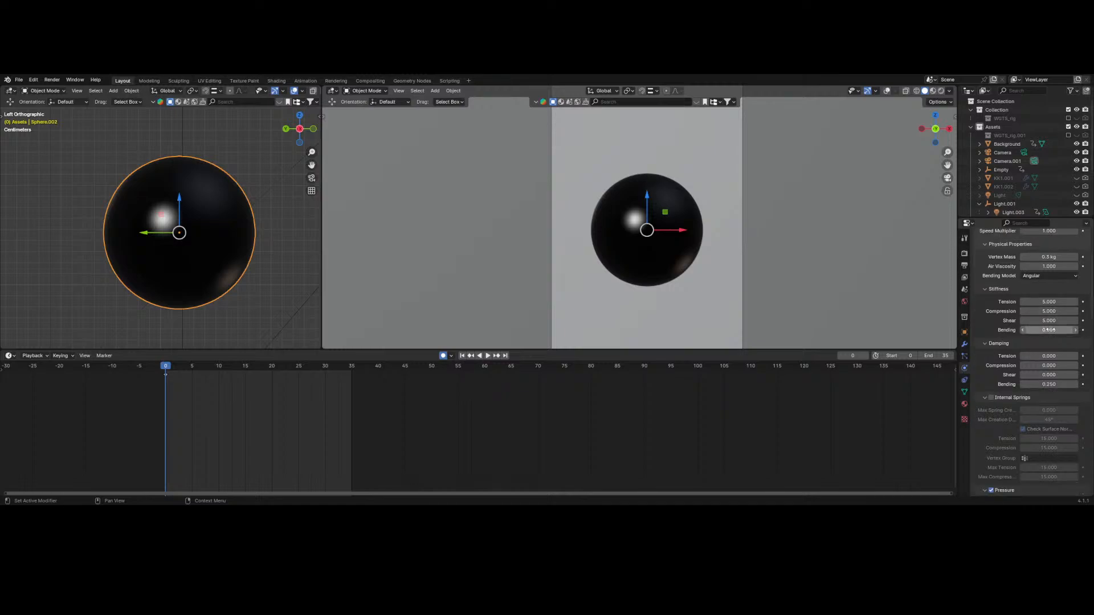
pyautogui.scroll(-5, 1050, 330)
pyautogui.scroll(-2, 1050, 365)
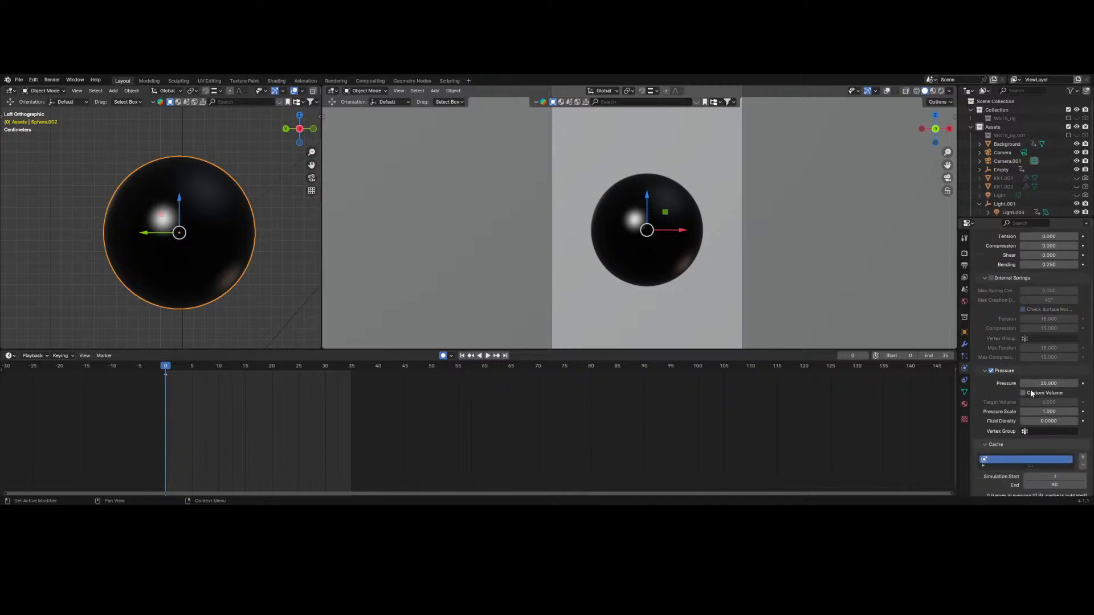
pyautogui.doubleClick(1029, 383)
pyautogui.write('5')
pyautogui.press('Return')
# - Save the file and bake the cloth simulation, stopping the bake at frame 3
pyautogui.scroll(-4, 1025, 393)
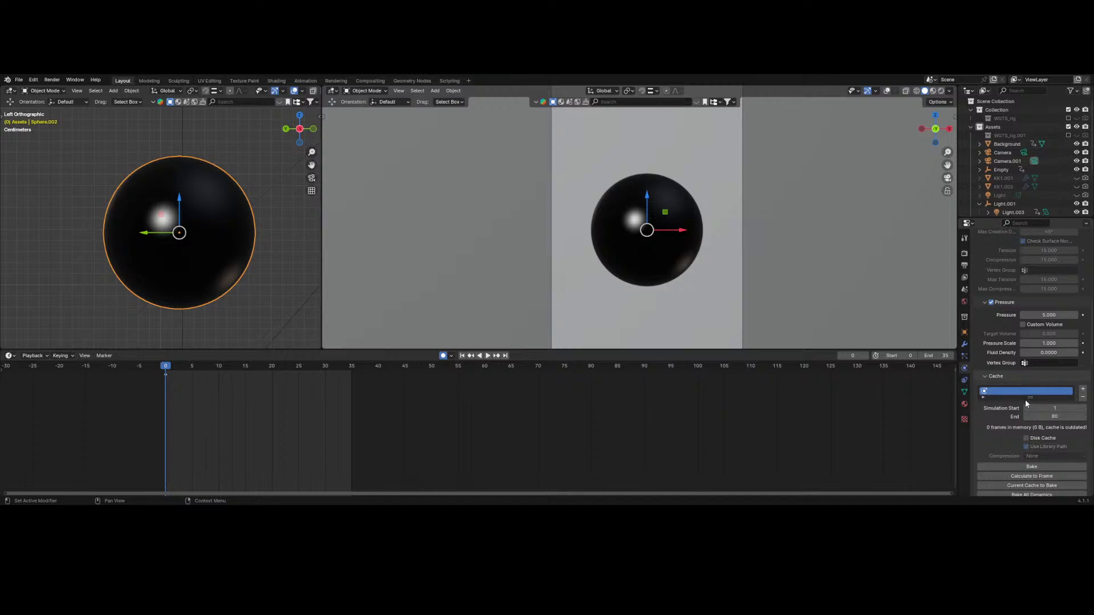
pyautogui.hotkey('ctrl', 's')
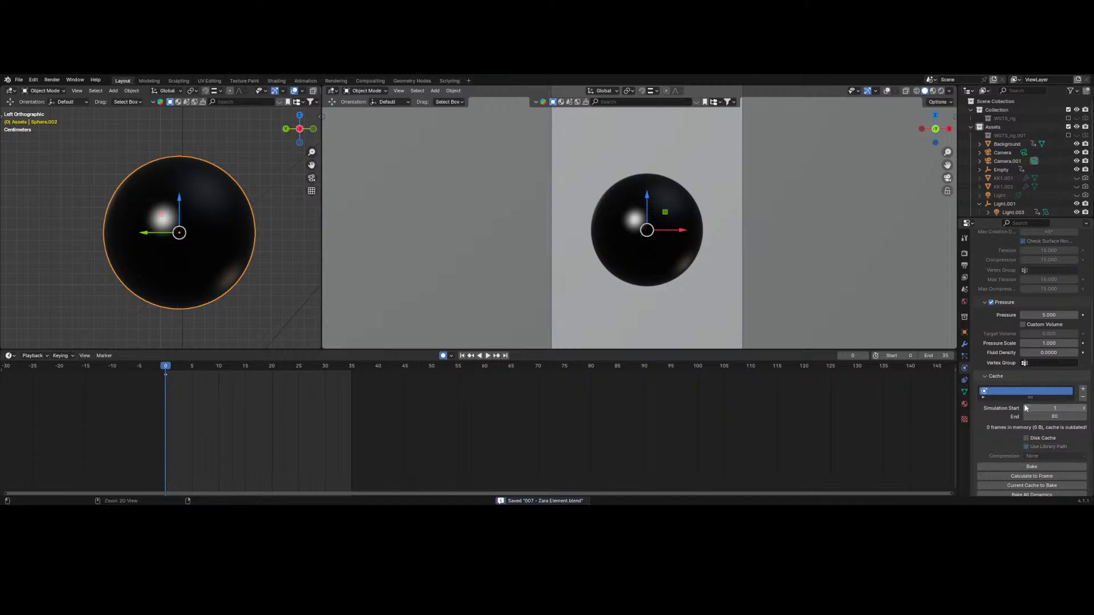
pyautogui.click(1031, 466)
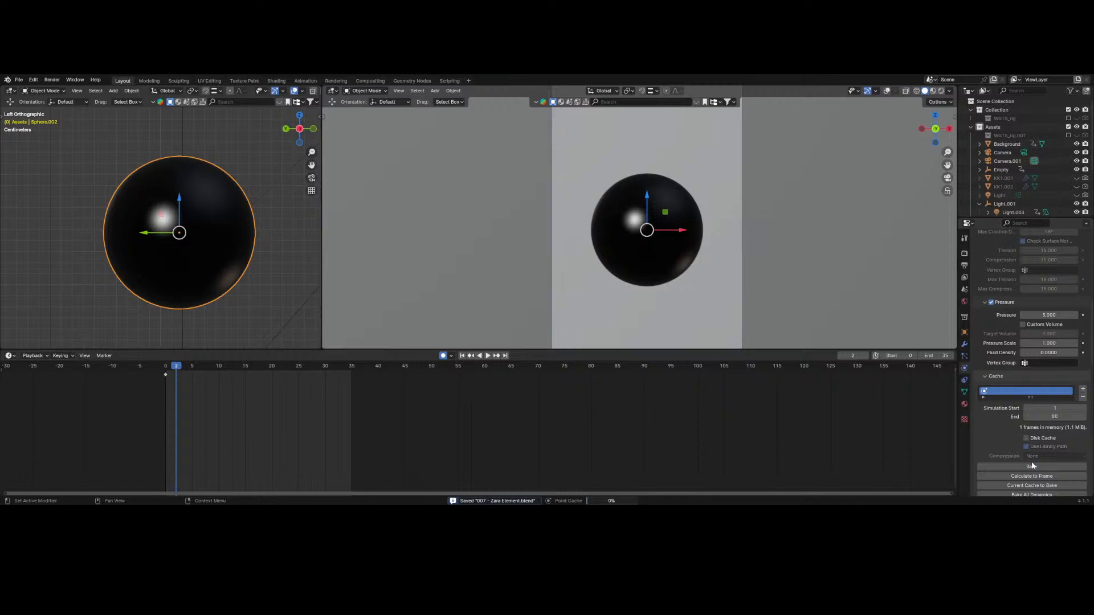
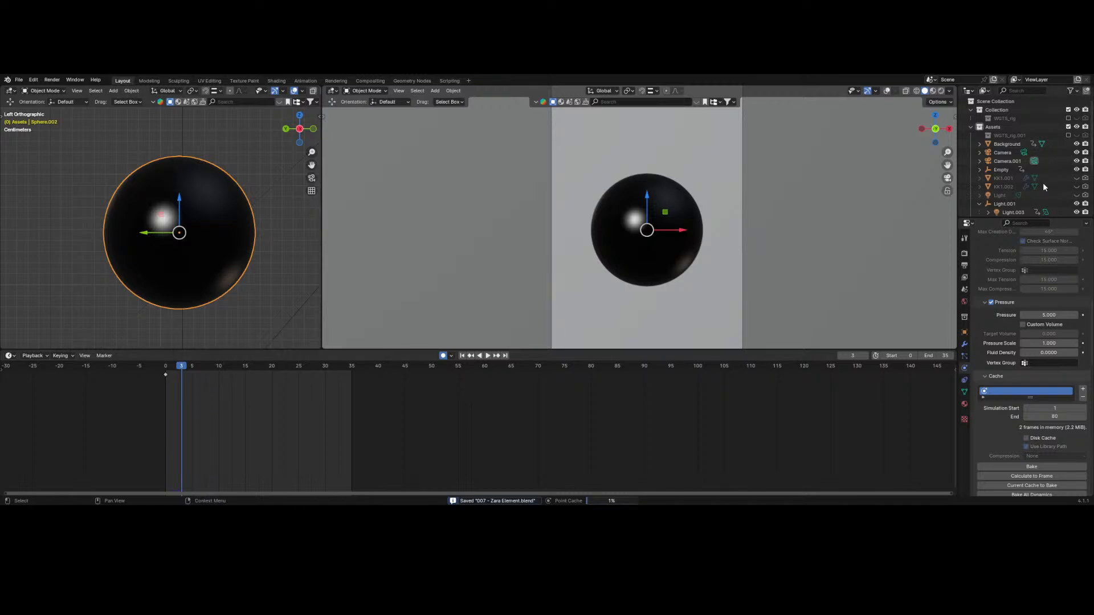
pyautogui.press('Escape')
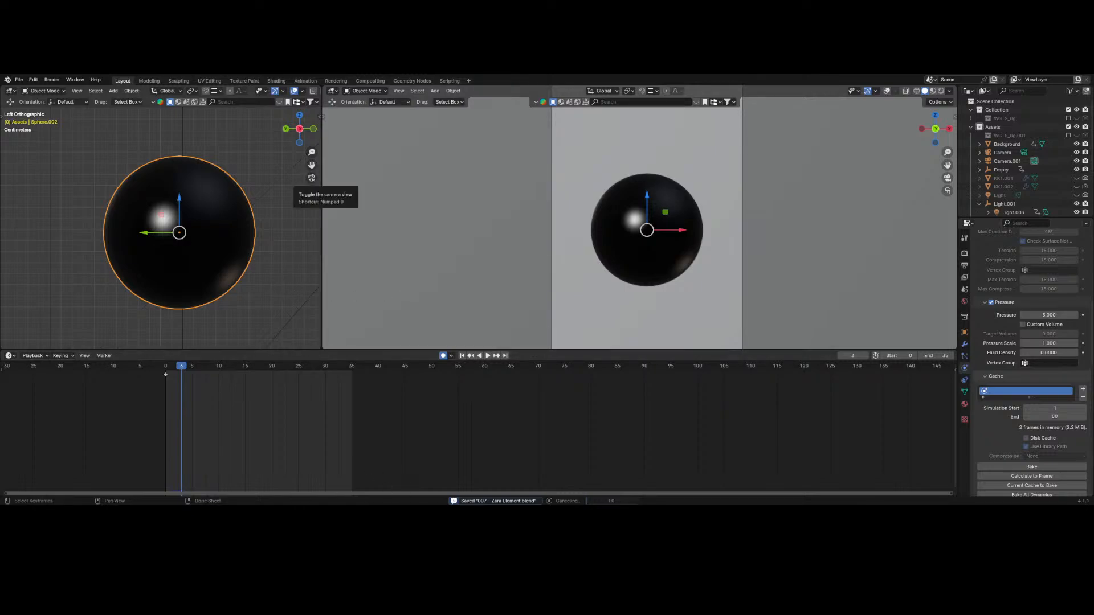
# - Play back the partial bake from the start and stop at frame 3
pyautogui.click(168, 366)
pyautogui.press('space')
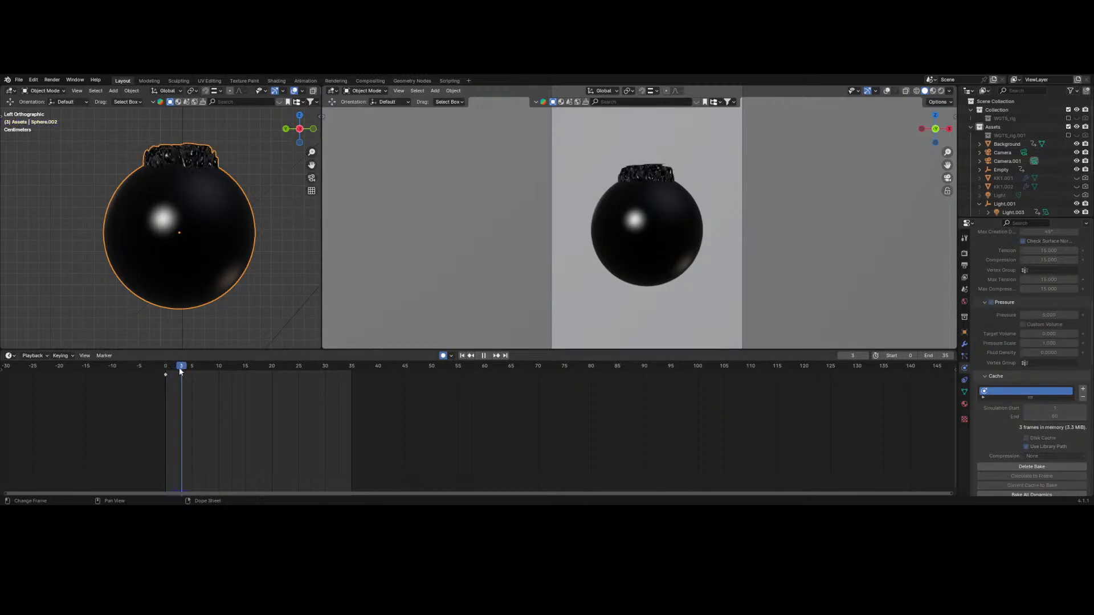
pyautogui.press('space')
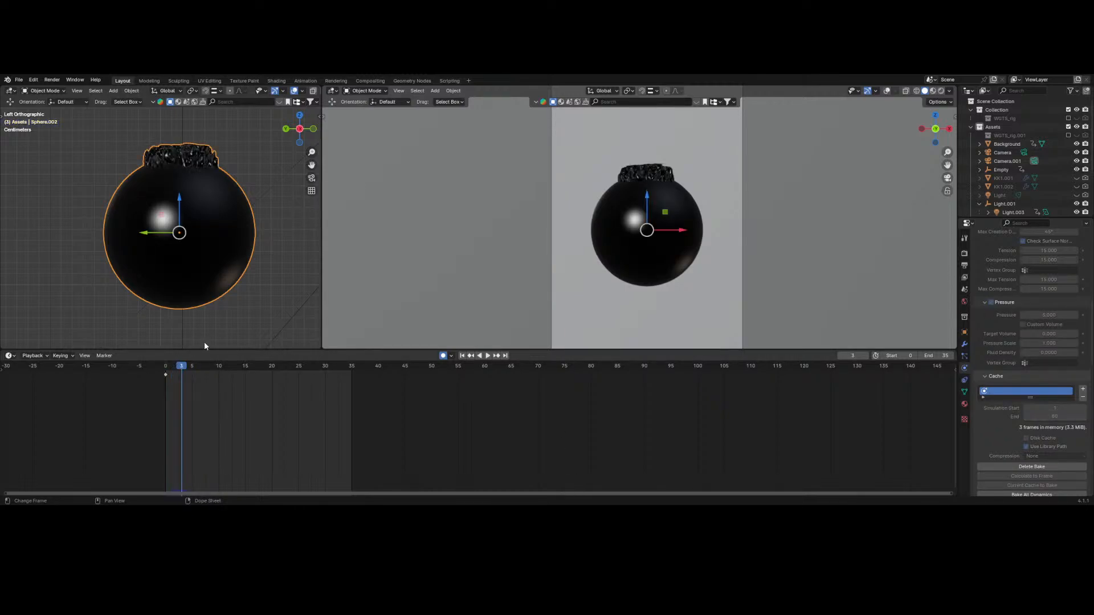
# - Compare the peeled top with and without subdivision in rendered shading, and disable the Subdivision modifier for both viewport and render
pyautogui.click(964, 343)
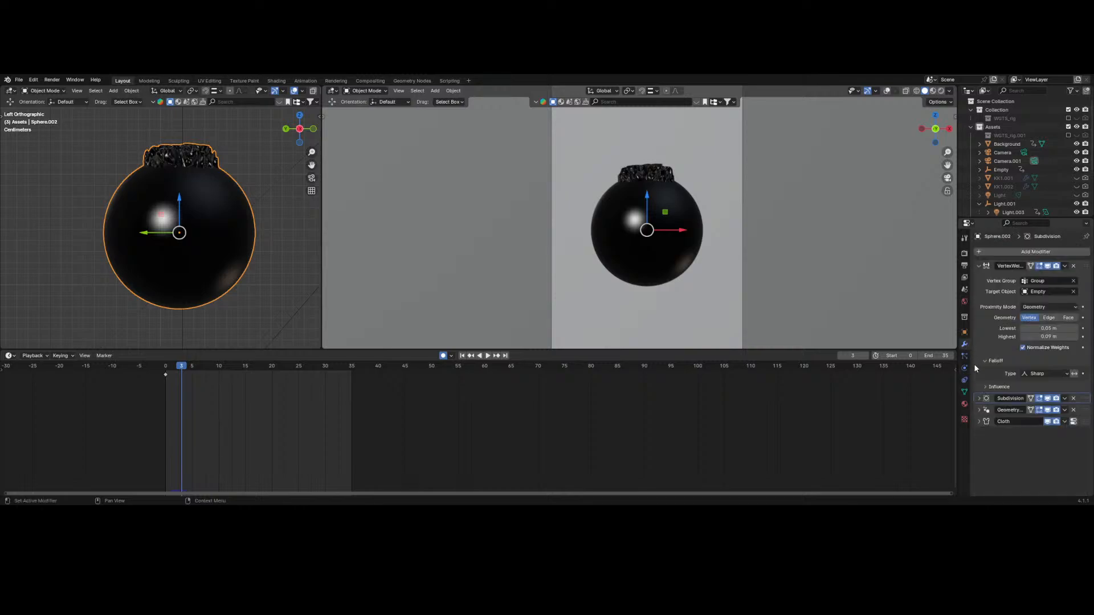
pyautogui.click(1049, 400)
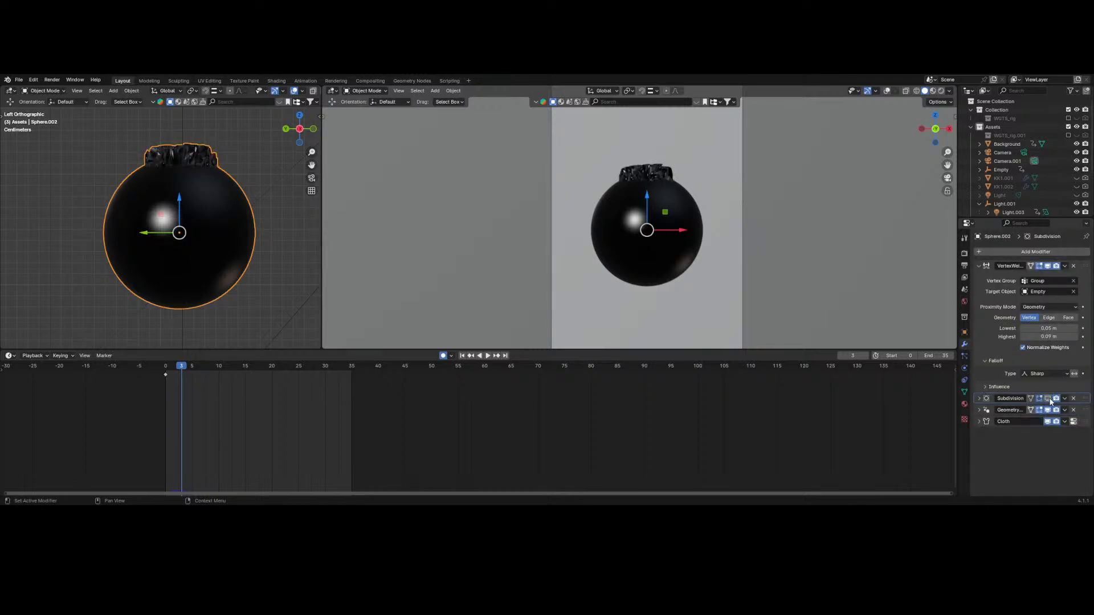
pyautogui.click(941, 91)
pyautogui.scroll(5, 657, 139)
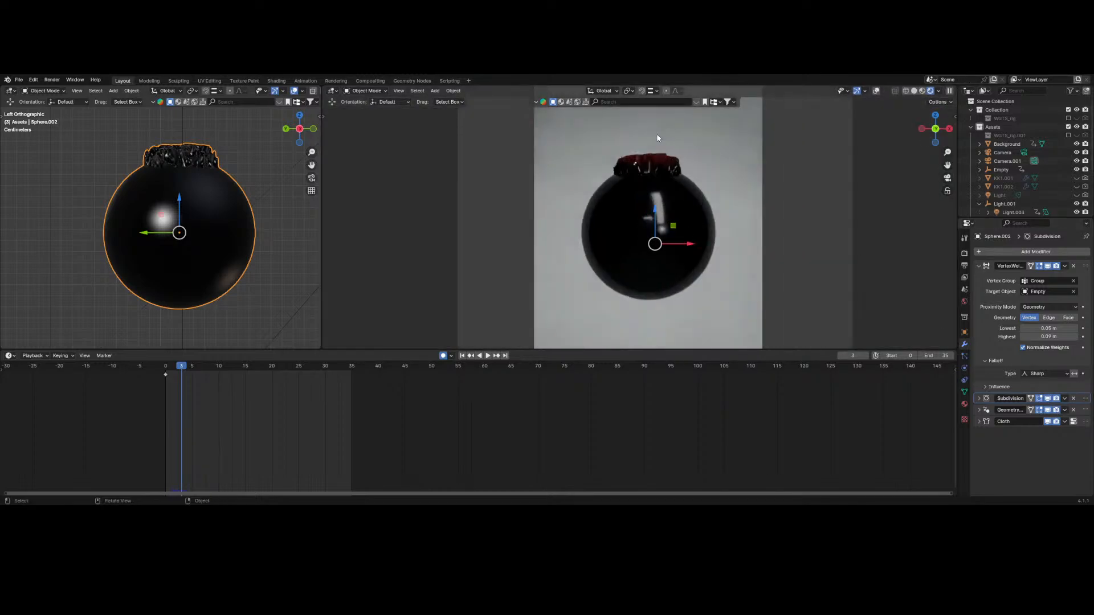
pyautogui.scroll(-1, 934, 211)
pyautogui.click(948, 179)
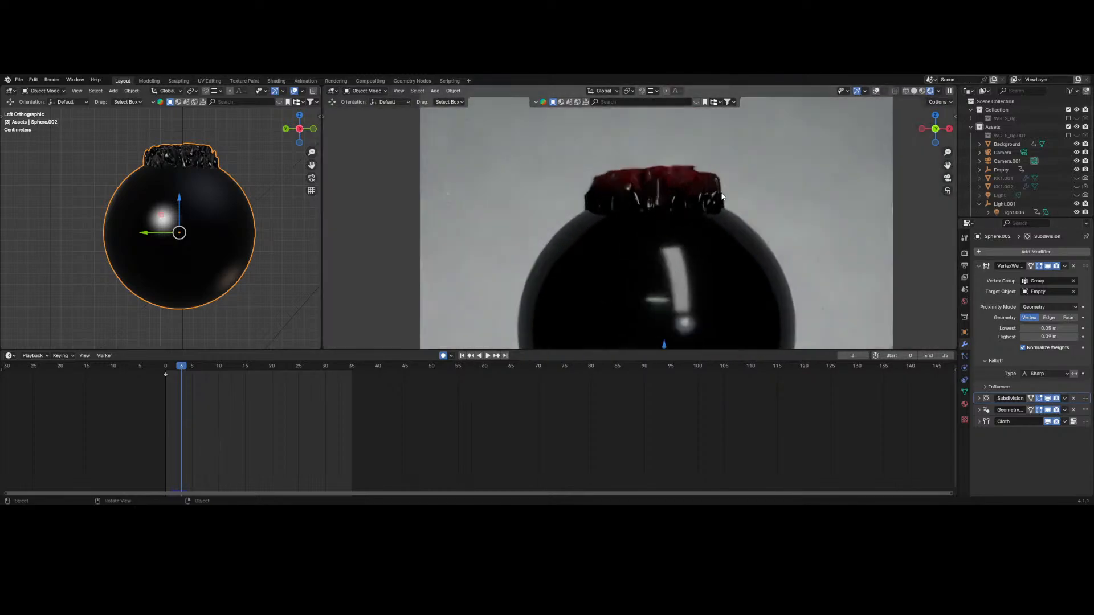
pyautogui.click(1046, 399)
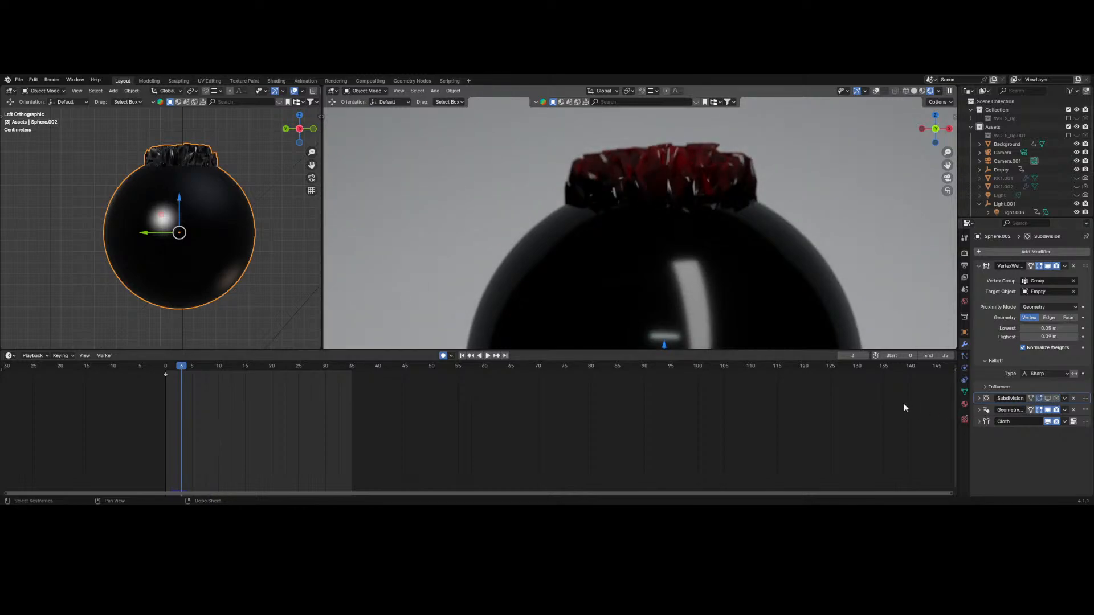
# - Delete the sphere's cloth bake and bake it again, stopping at frame 11
pyautogui.click(964, 356)
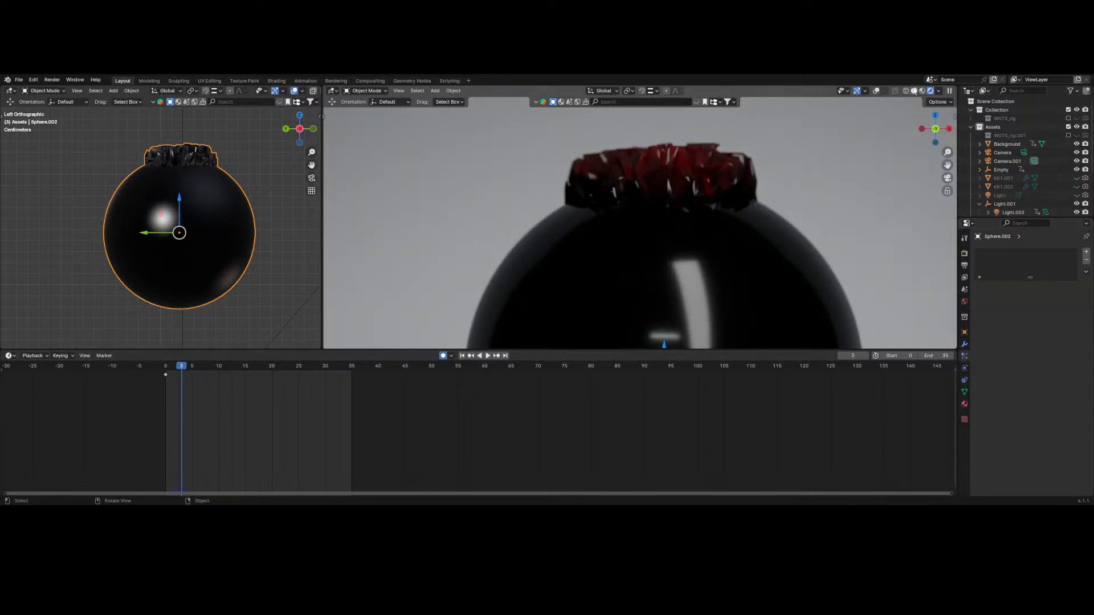
pyautogui.click(965, 368)
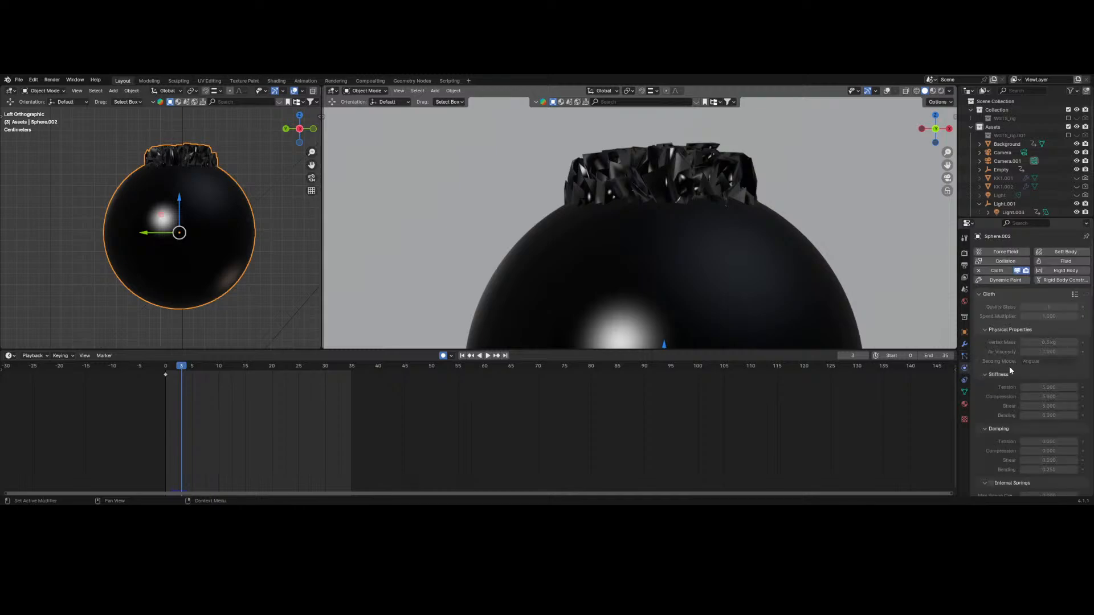
pyautogui.scroll(-10, 1020, 399)
pyautogui.click(1031, 381)
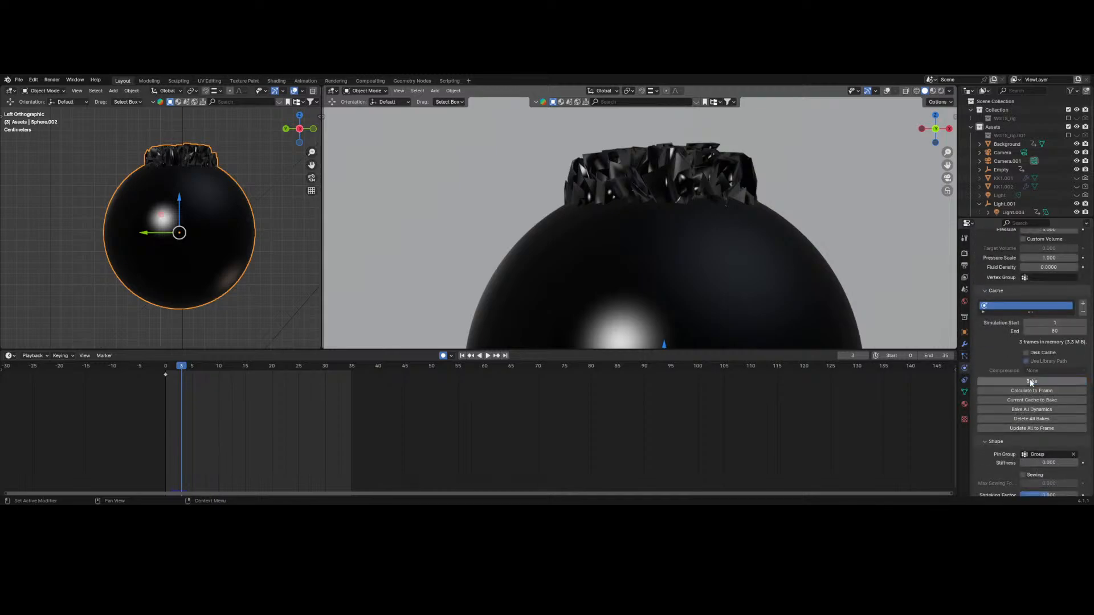
pyautogui.click(1031, 381)
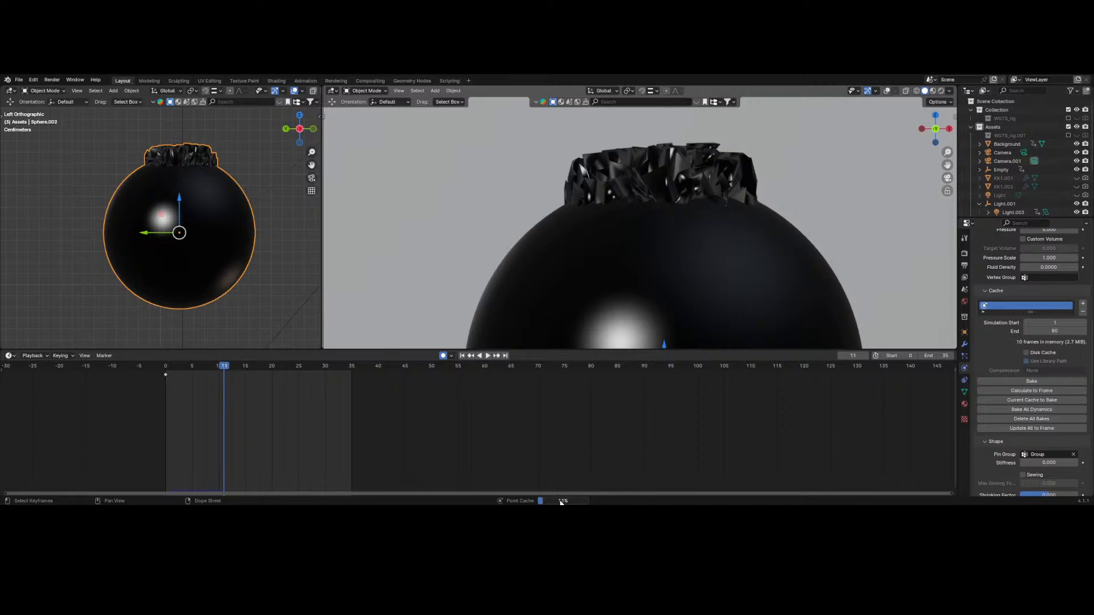
pyautogui.click(561, 501)
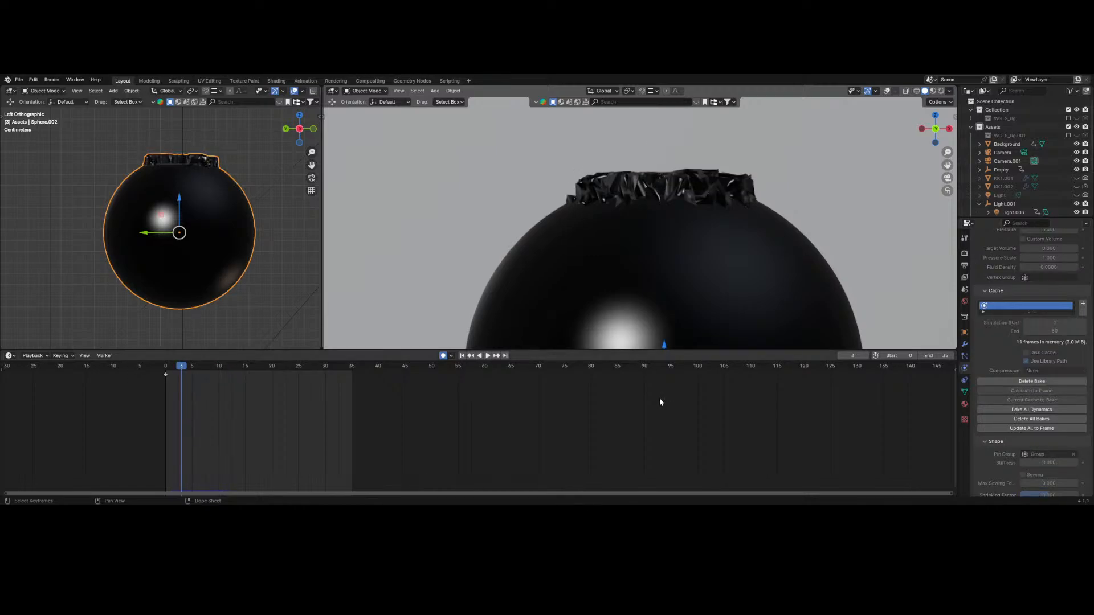
# - Scrub the new bake to frame 8 and preview it with the Subdivision modifier shown in the viewport
pyautogui.moveTo(181, 370); pyautogui.dragTo(208, 368)
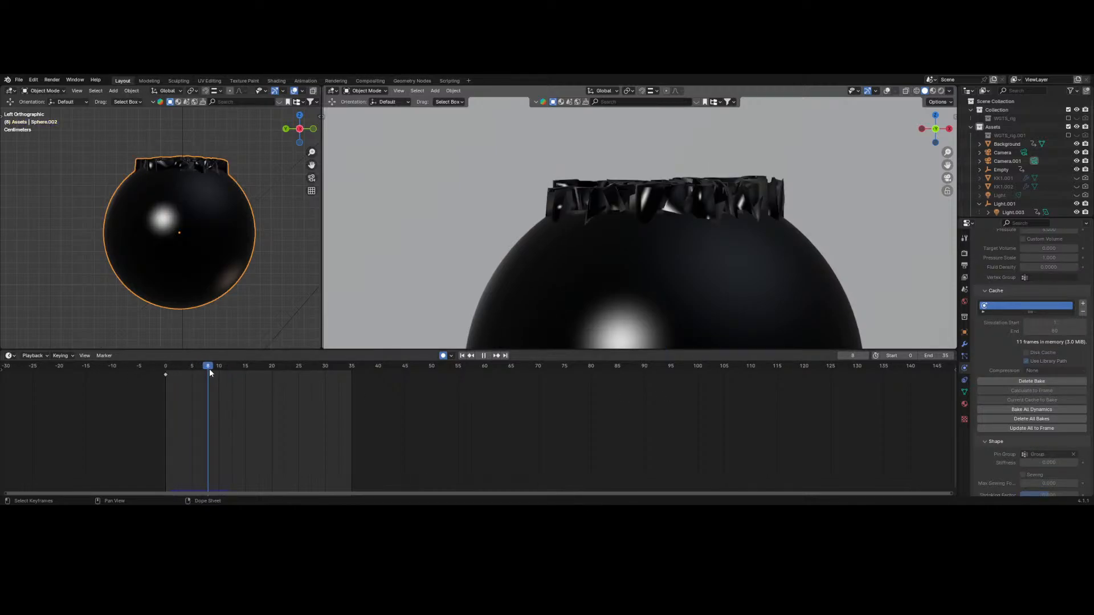
pyautogui.click(963, 344)
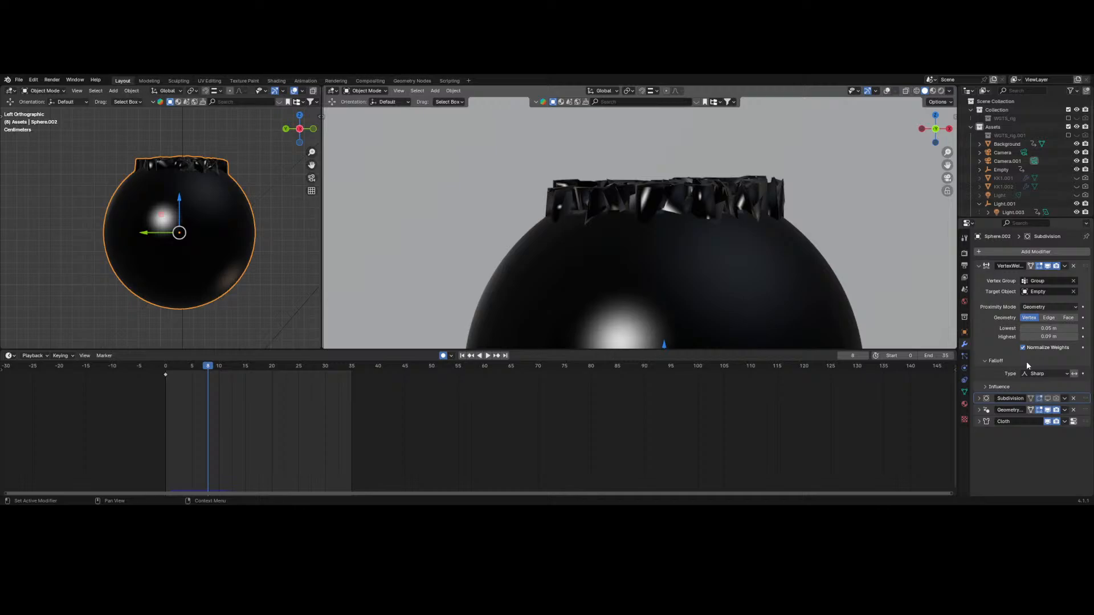
pyautogui.click(1048, 399)
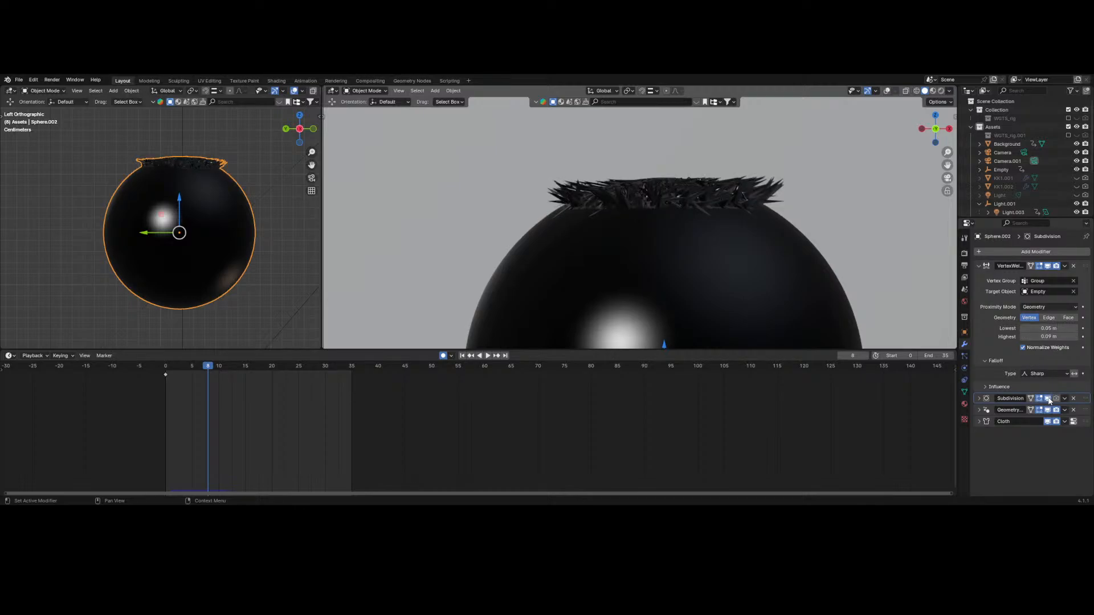
pyautogui.press('space')
pyautogui.press('space')
pyautogui.moveTo(246, 369); pyautogui.dragTo(207, 380)
pyautogui.press('KP_0')
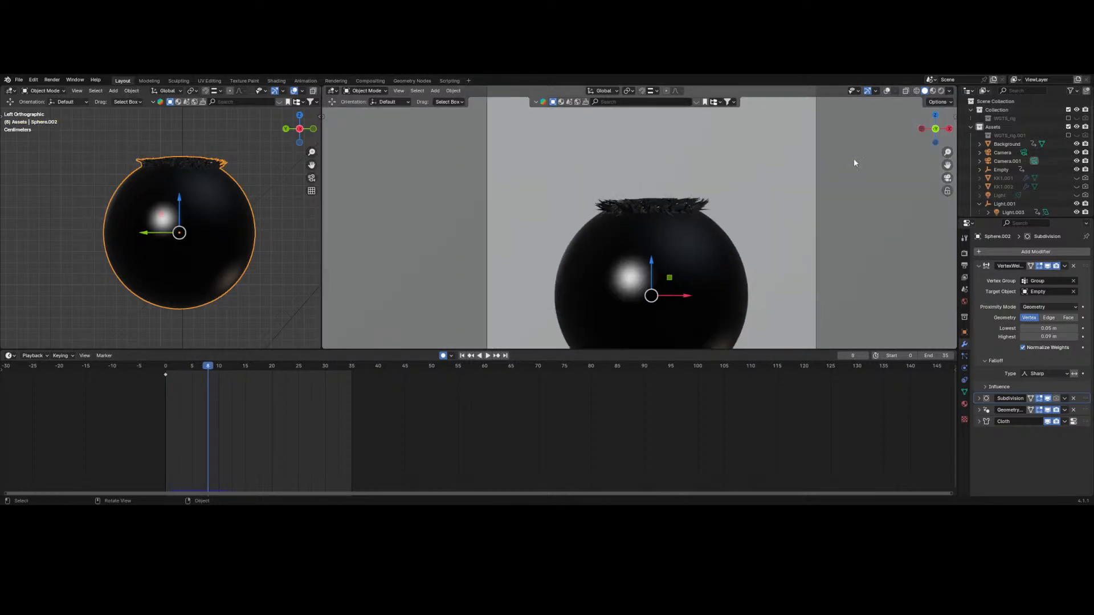
# - Switch to rendered shading and inspect the peeled edge up close at frame 10
pyautogui.click(941, 90)
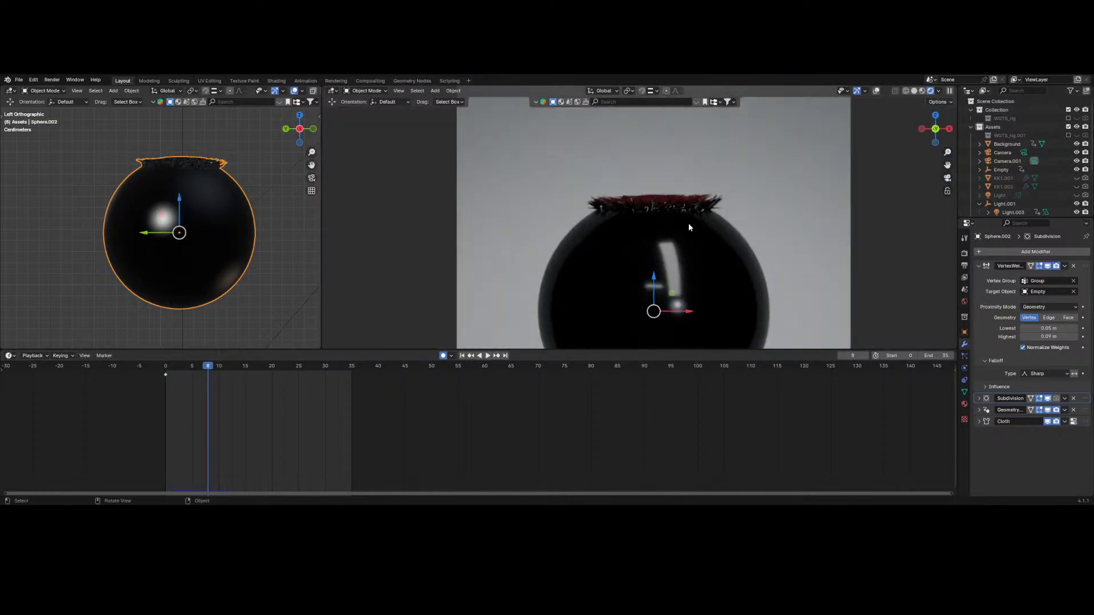
pyautogui.scroll(5, 688, 223)
pyautogui.moveTo(218, 372); pyautogui.dragTo(221, 408)
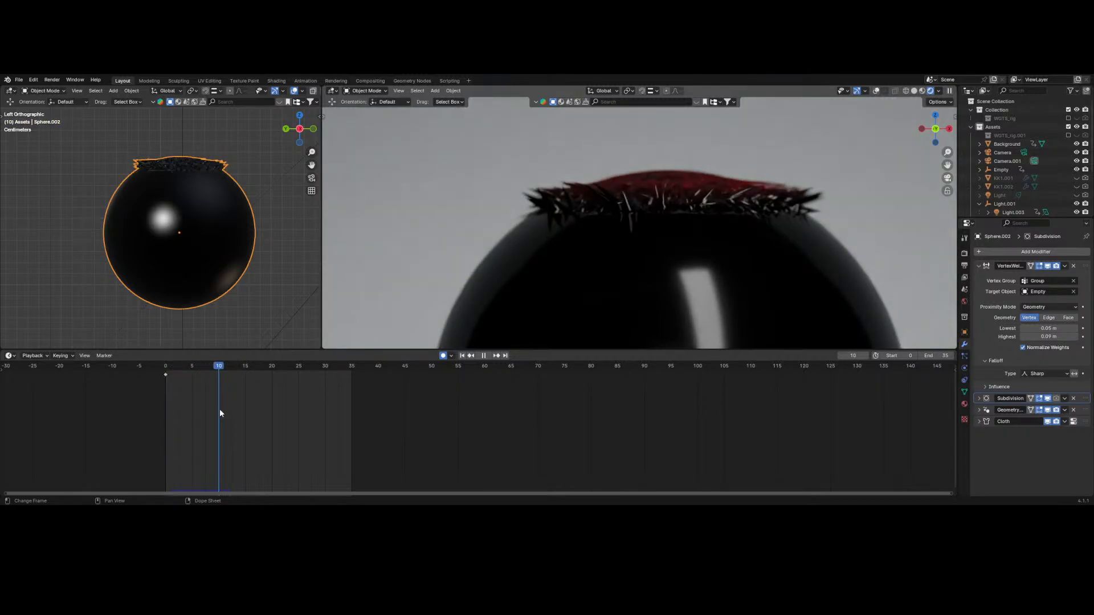
pyautogui.press('space')
pyautogui.press('KP_0')
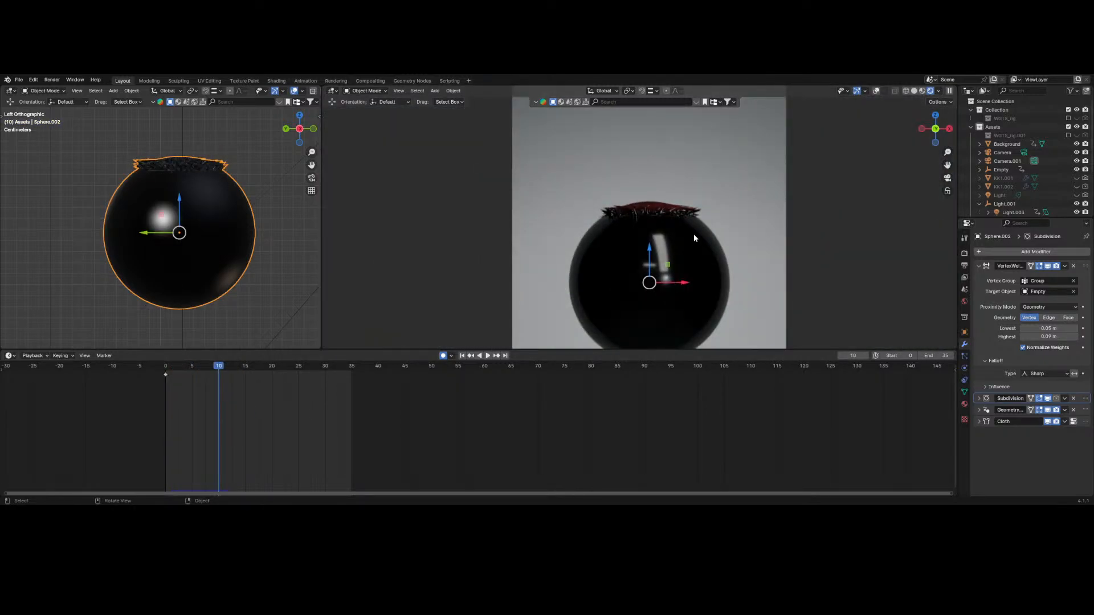
pyautogui.press('Home')
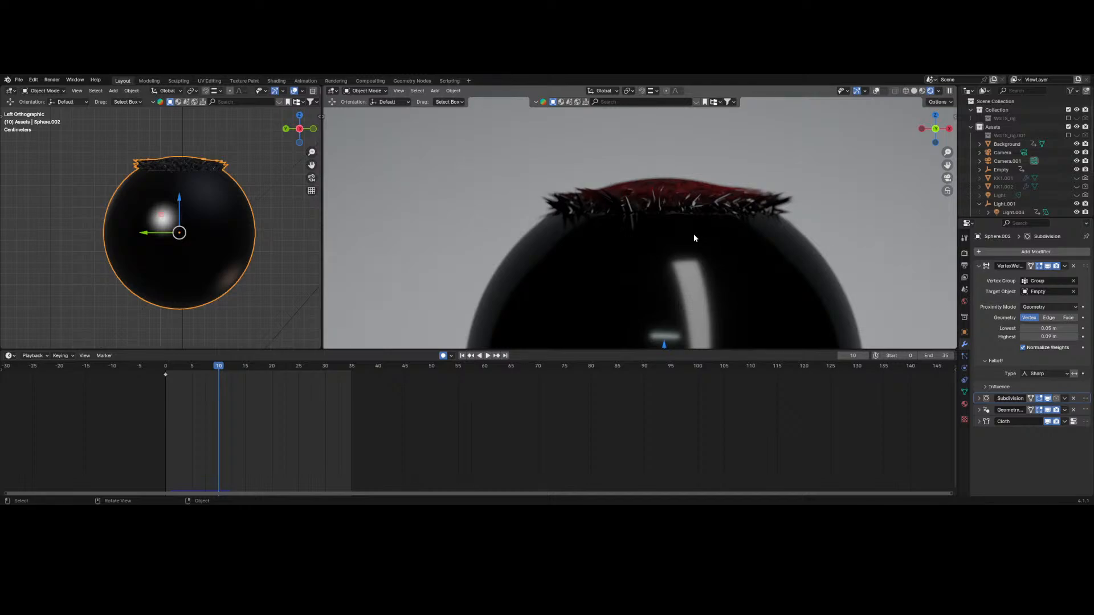
# - Hide the Subdivision modifier in the viewport and inspect the unsubdivided peeled edge in rendered shading
pyautogui.click(1047, 399)
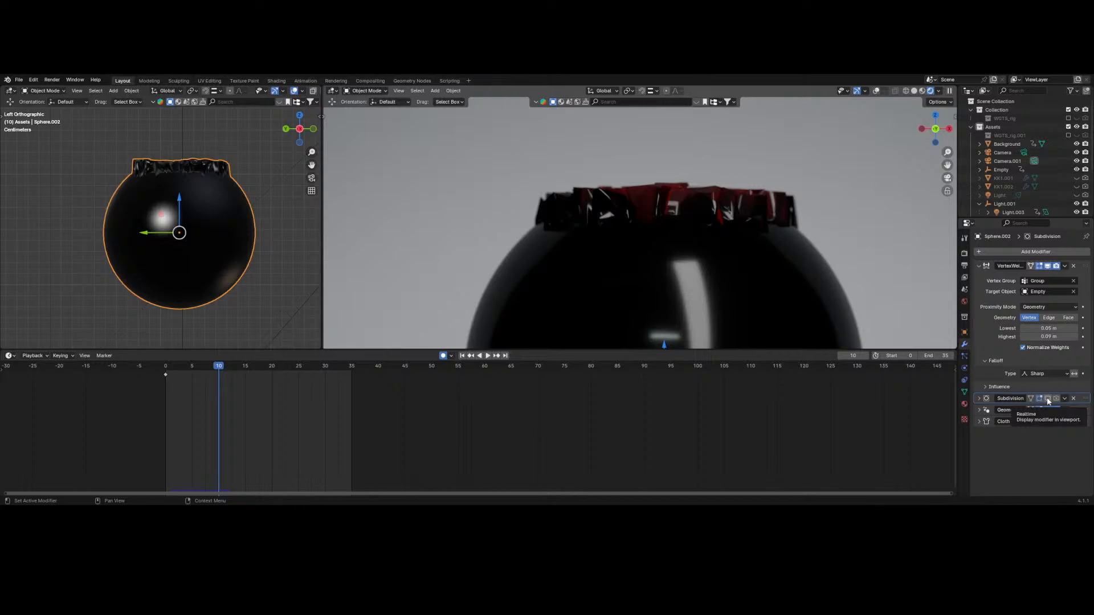
pyautogui.scroll(-5, 648, 208)
pyautogui.scroll(6, 652, 219)
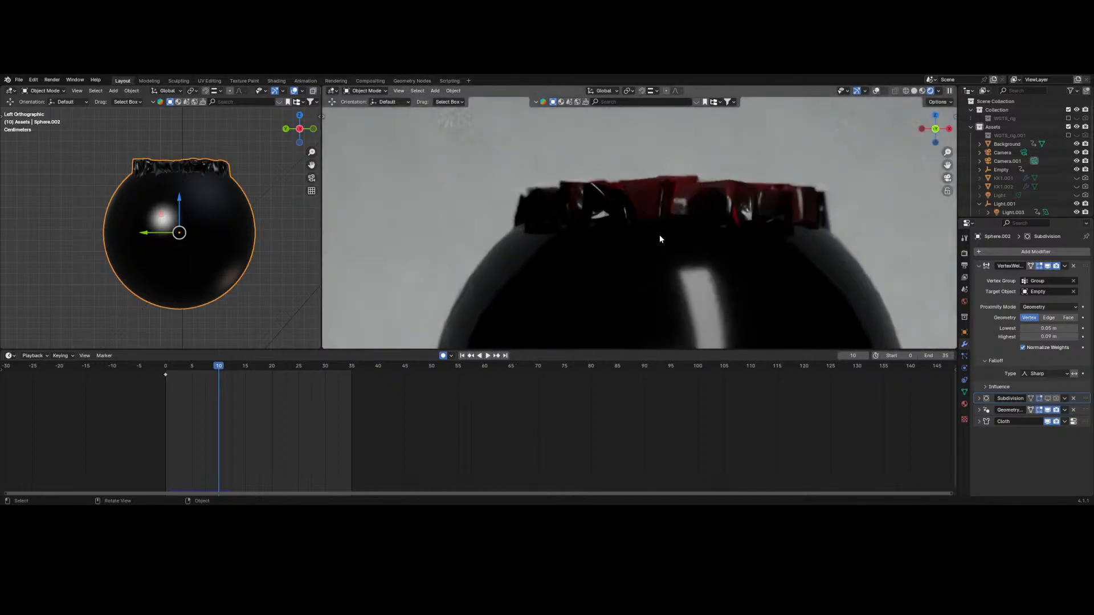
pyautogui.scroll(-4, 661, 237)
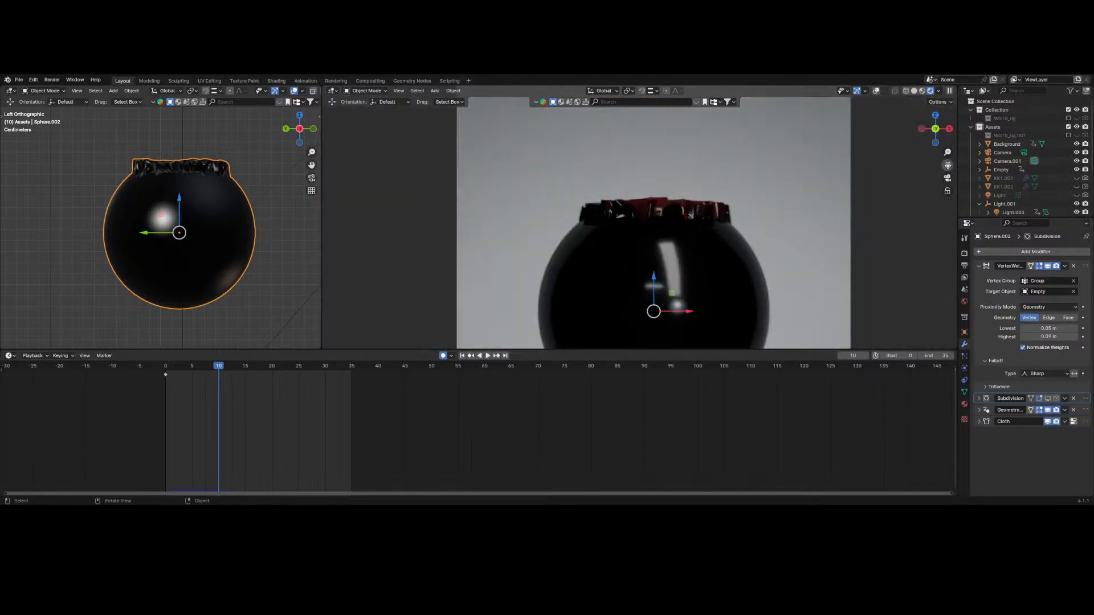
# - Examine the peeled edge and the whole sphere in the rendered camera view at frame 10
pyautogui.moveTo(947, 165); pyautogui.dragTo(947, 116)
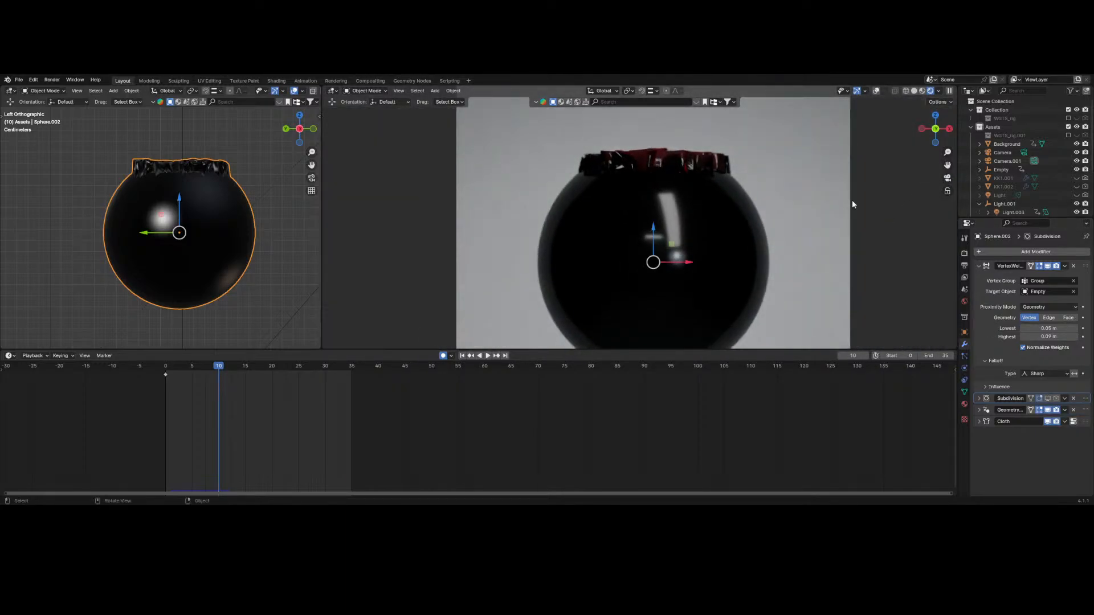
pyautogui.scroll(-2, 781, 202)
pyautogui.scroll(2, 732, 200)
pyautogui.scroll(3, 149, 204)
pyautogui.scroll(-5, 171, 209)
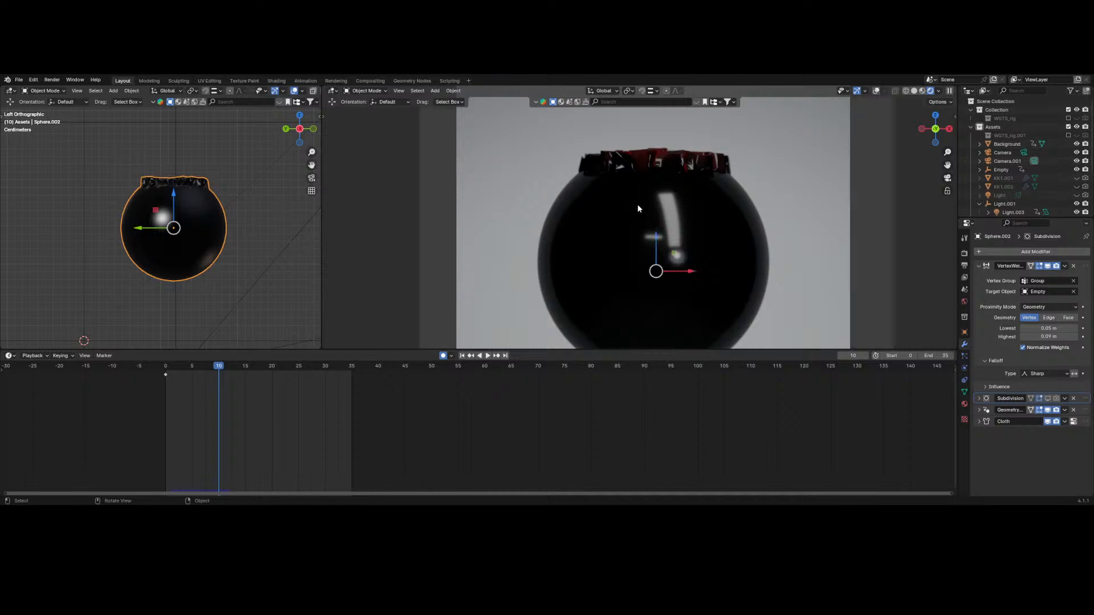
pyautogui.scroll(2, 637, 204)
pyautogui.press('Home')
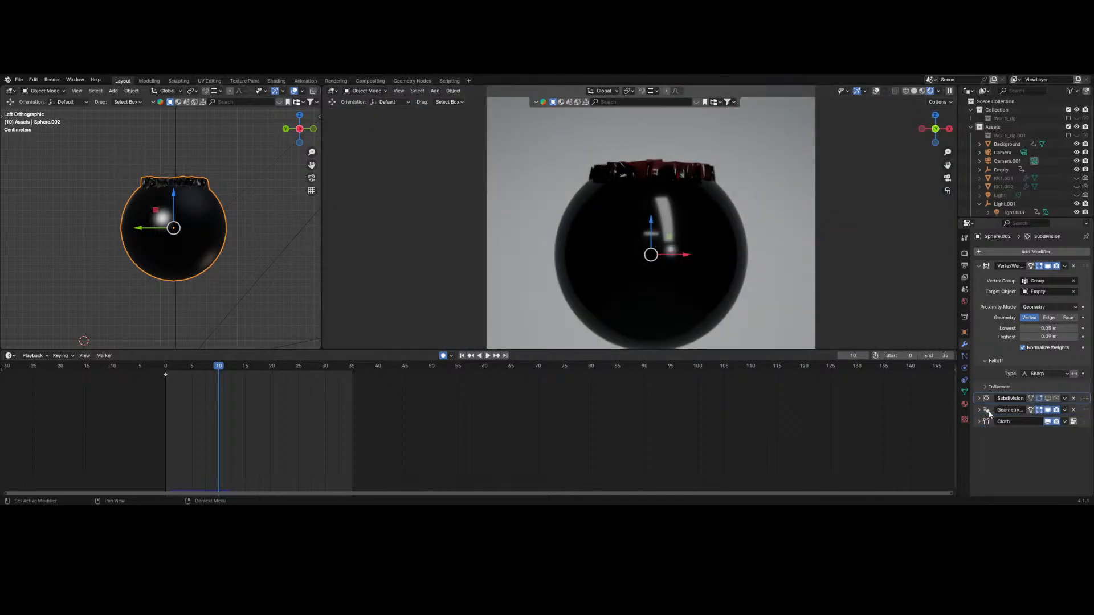
# - Delete Collection 5 from the scene and unhide the remaining collection that holds the clothing meshes
pyautogui.click(964, 356)
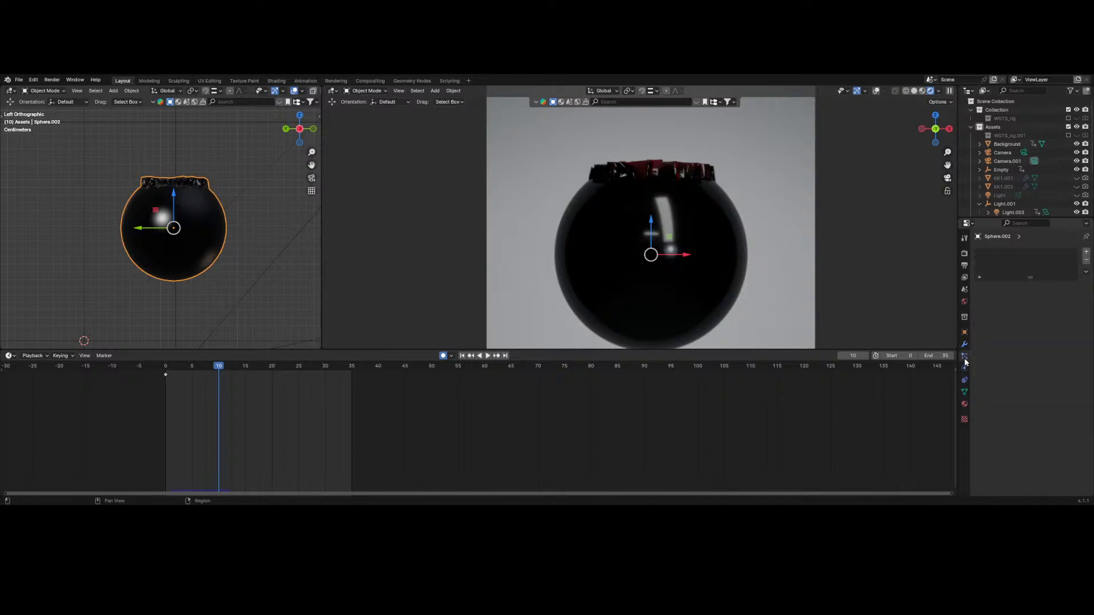
pyautogui.scroll(-5, 1004, 171)
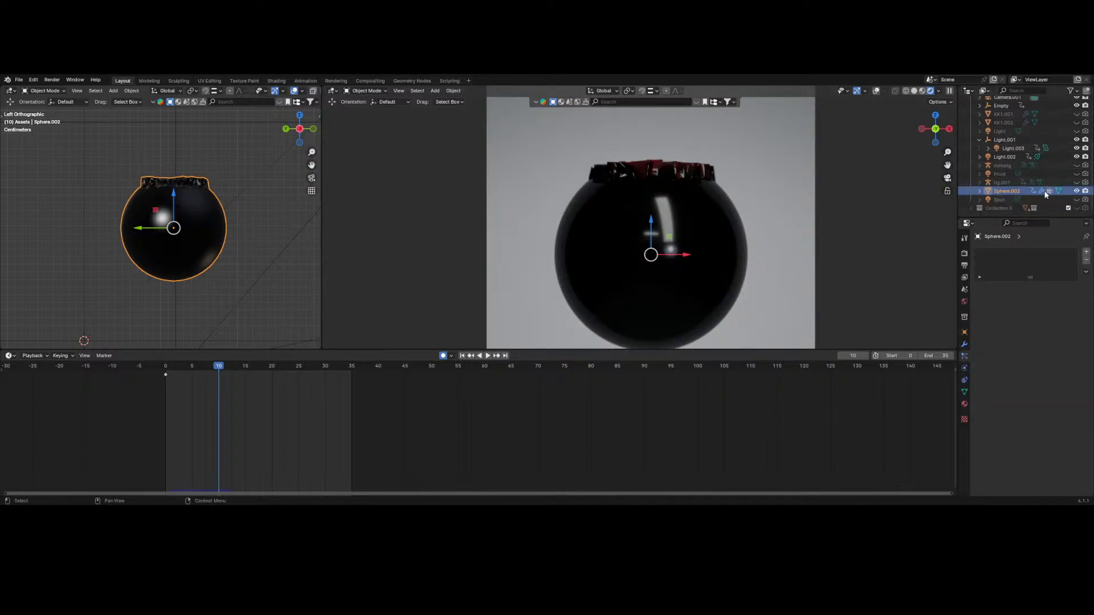
pyautogui.click(1003, 208)
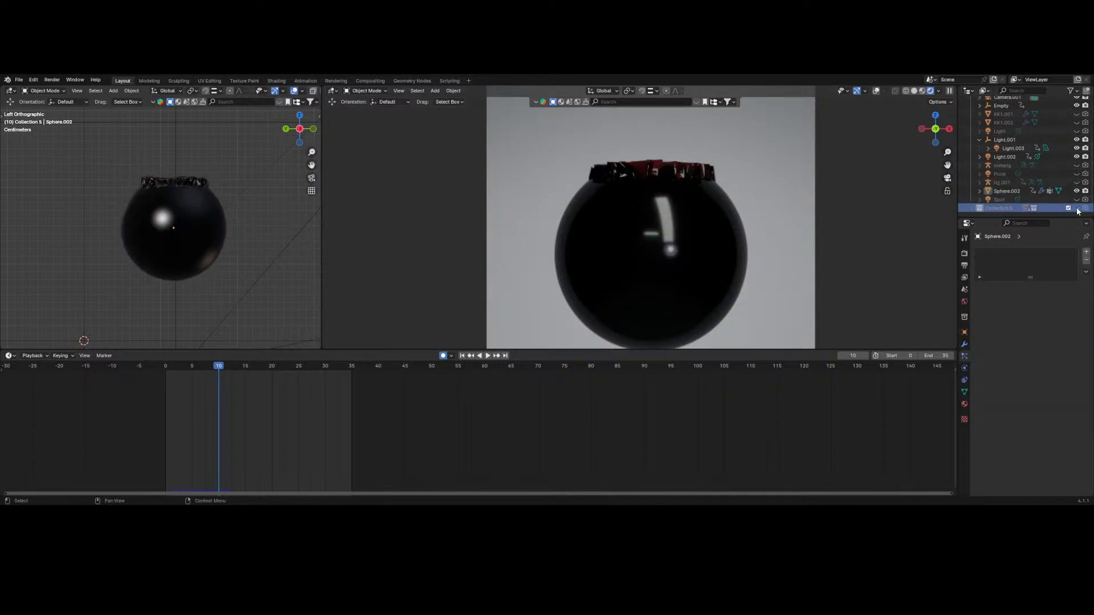
pyautogui.click(1077, 209)
pyautogui.click(1077, 209)
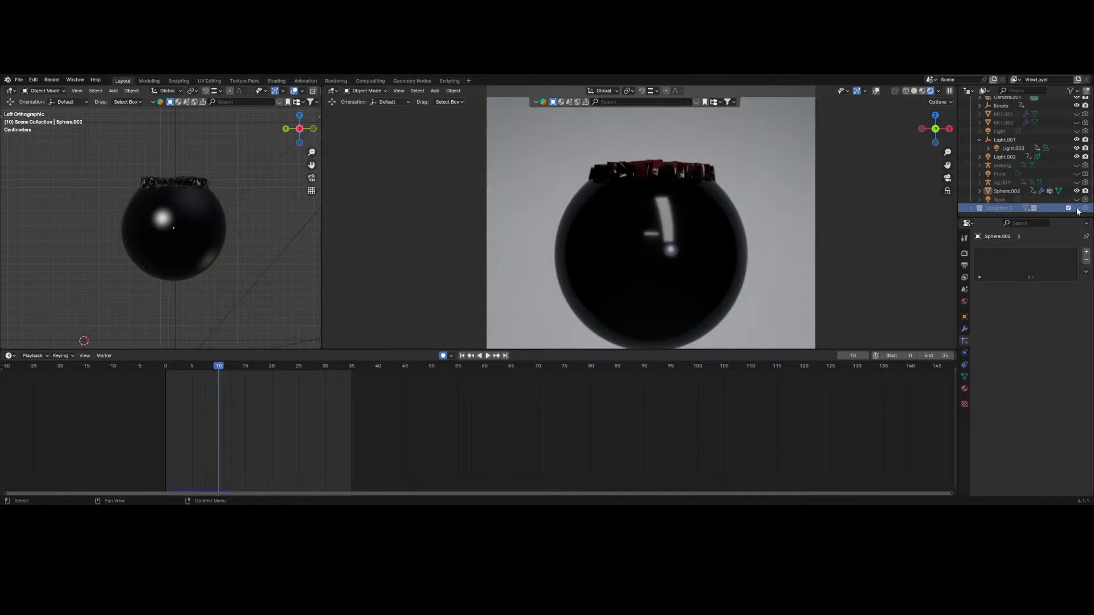
pyautogui.click(1076, 210)
pyautogui.scroll(-1, 1011, 190)
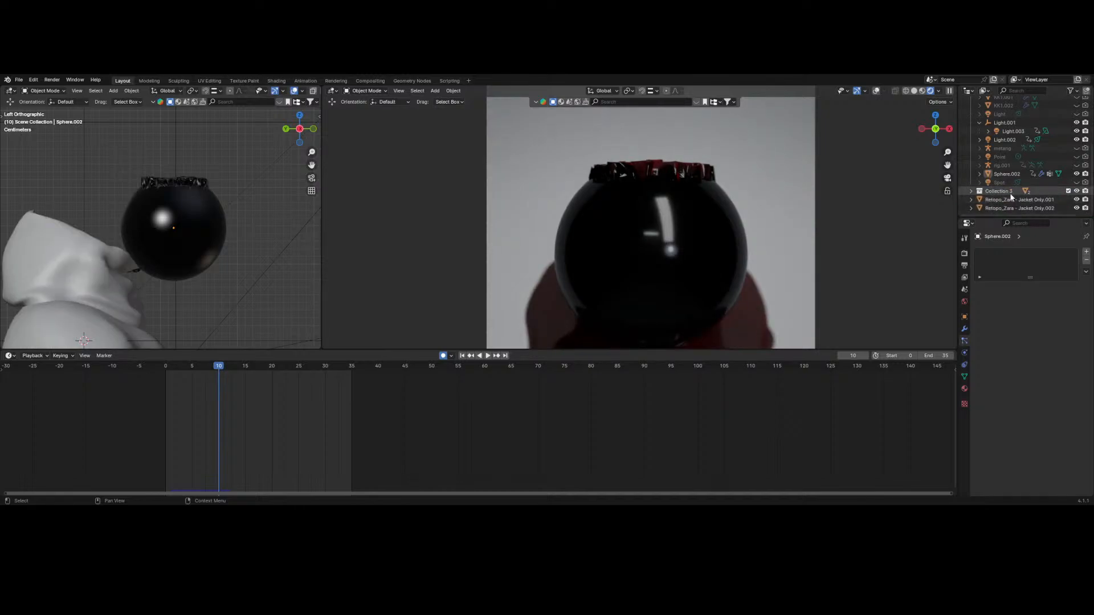
# - Delete the two Retopo_Zara jacket objects and the remaining collection with its two clothing meshes
pyautogui.click(1013, 201)
pyautogui.keyDown('shift'); pyautogui.click(1017, 210); pyautogui.keyUp('shift')
pyautogui.press('Delete')
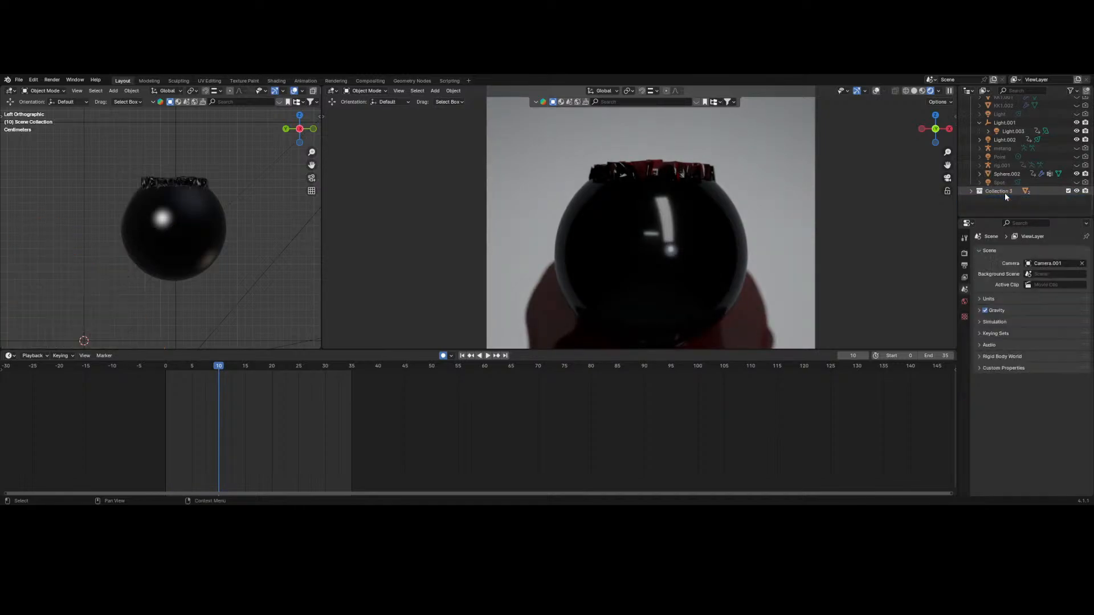
pyautogui.click(1005, 194)
pyautogui.click(971, 208)
pyautogui.scroll(-1, 998, 205)
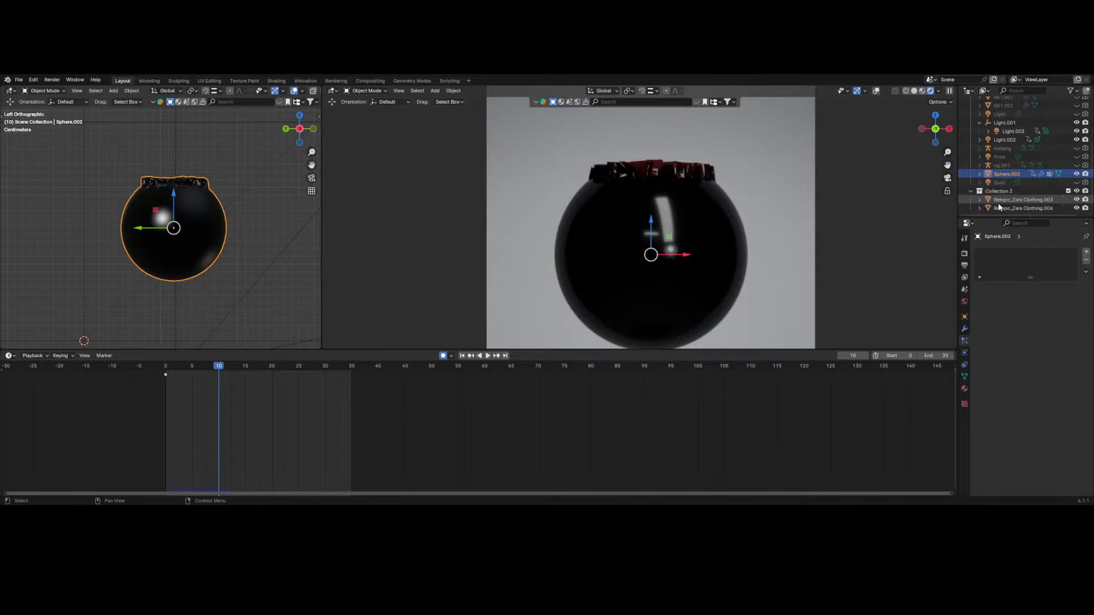
pyautogui.click(1004, 191)
pyautogui.press('Delete')
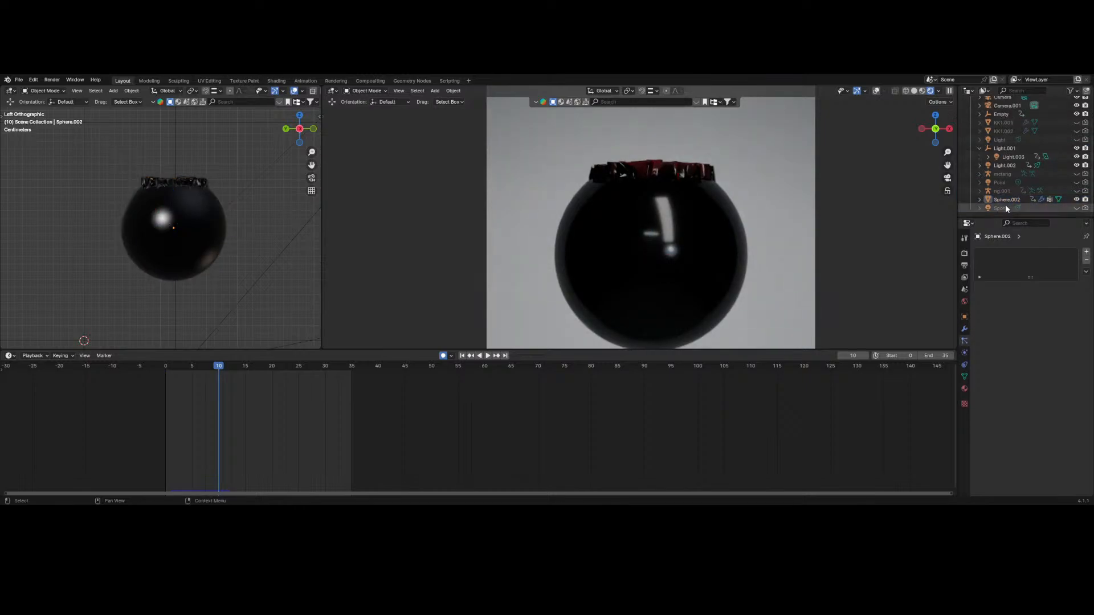
# - Return the animation to frame 0 and leave playback stopped there
pyautogui.click(164, 370)
pyautogui.press('space')
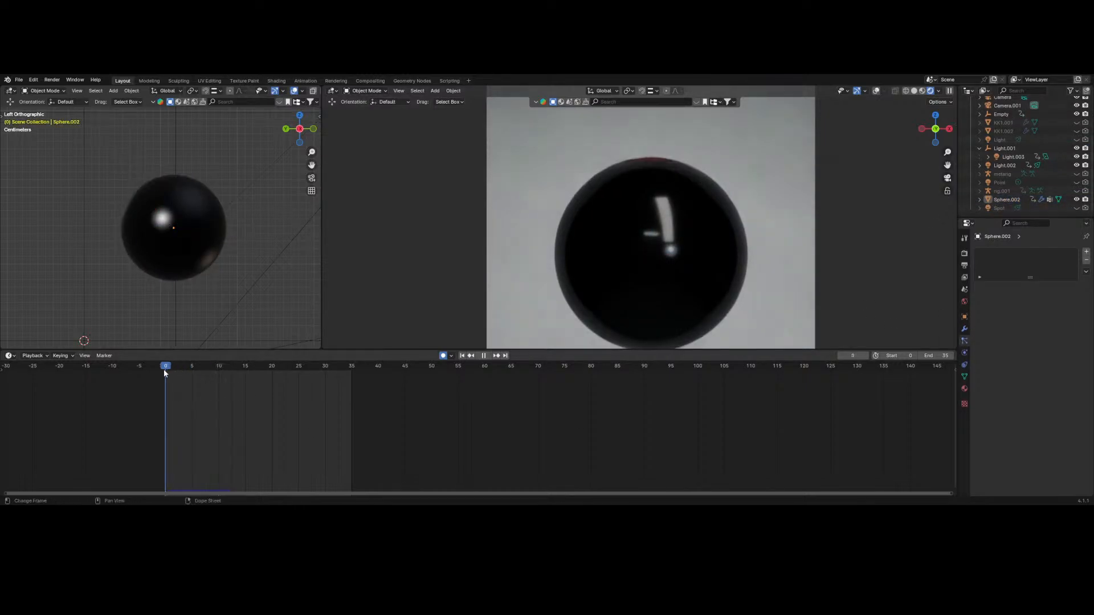
pyautogui.press('space')
# - Select the sphere, open its cloth physics settings and delete the existing simulation bake
pyautogui.click(963, 330)
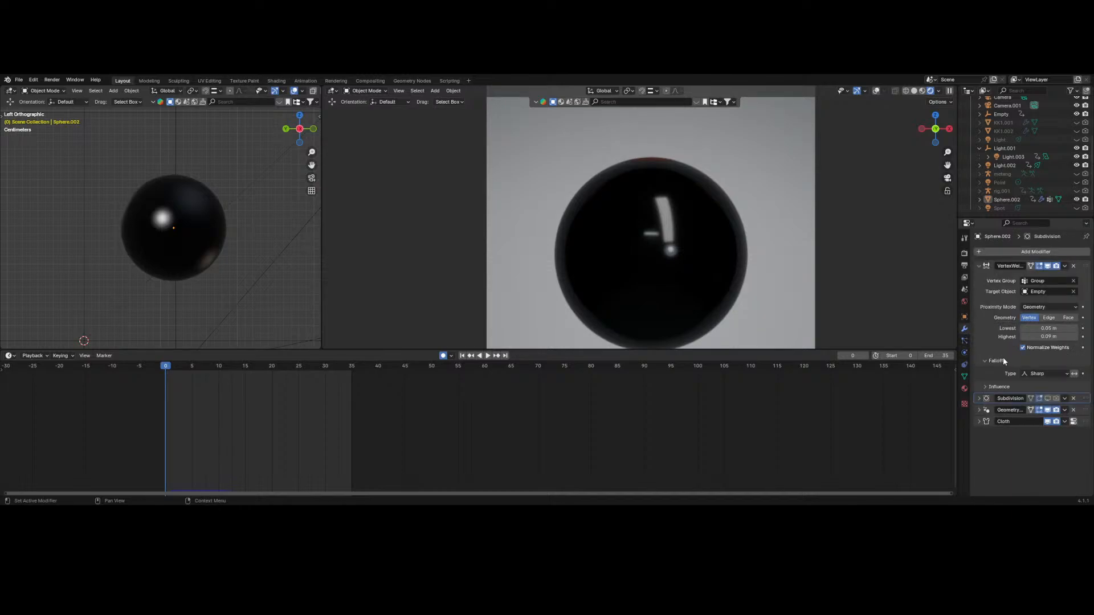
pyautogui.click(964, 341)
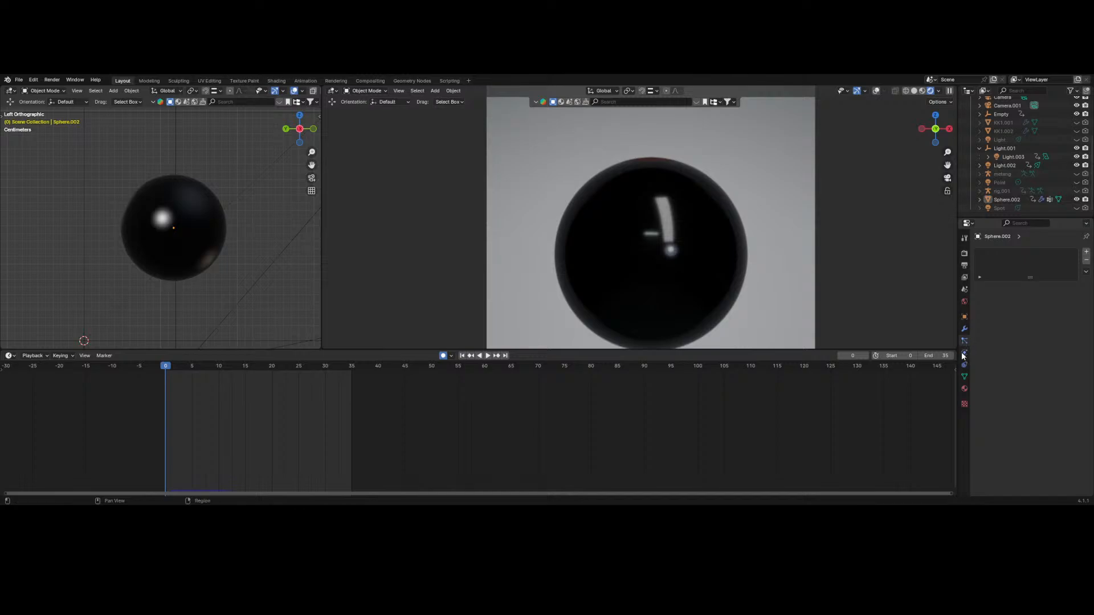
pyautogui.click(963, 329)
pyautogui.click(642, 247)
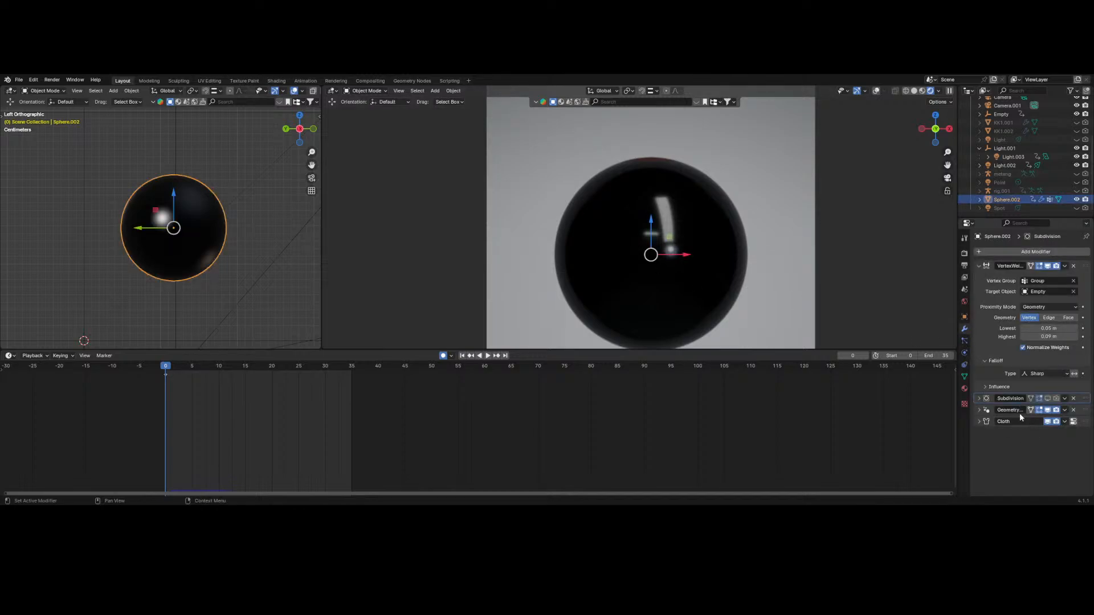
pyautogui.click(964, 353)
pyautogui.scroll(-10, 1019, 380)
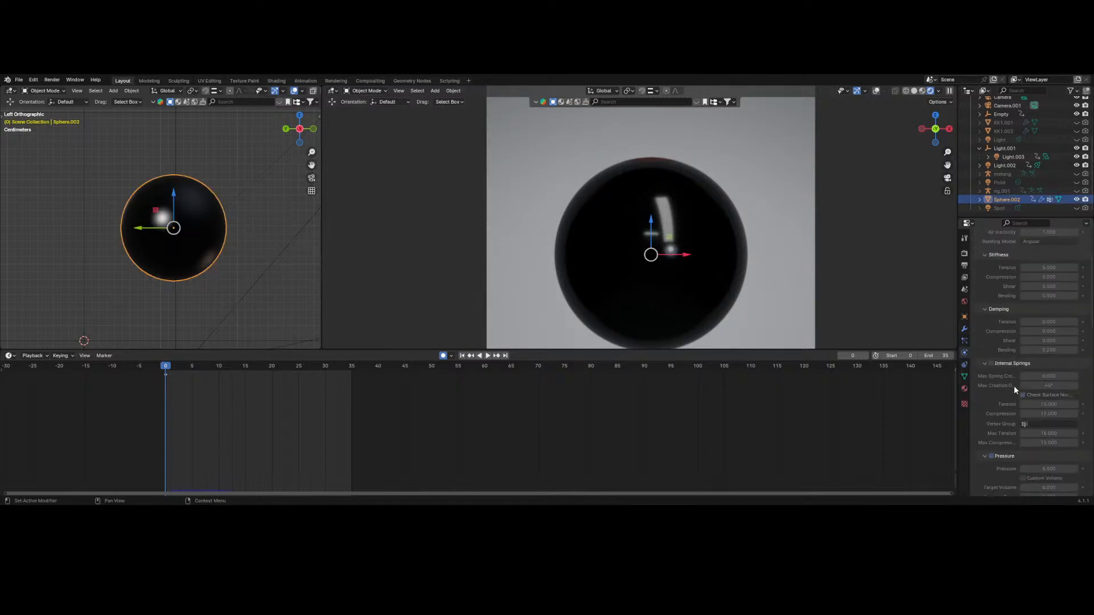
pyautogui.scroll(-3, 1011, 393)
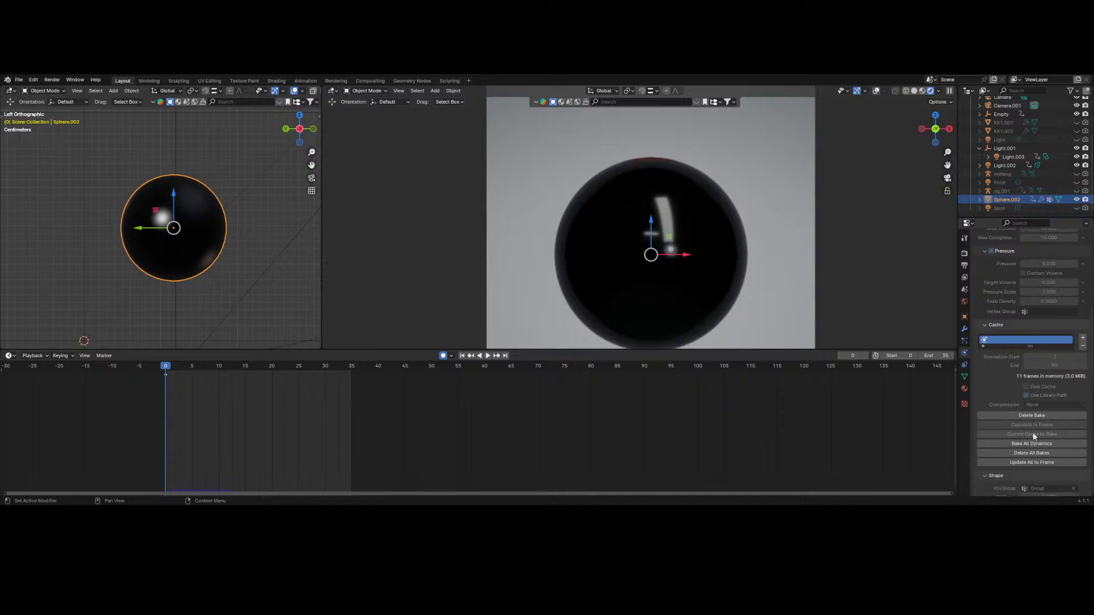
pyautogui.scroll(-8, 1031, 419)
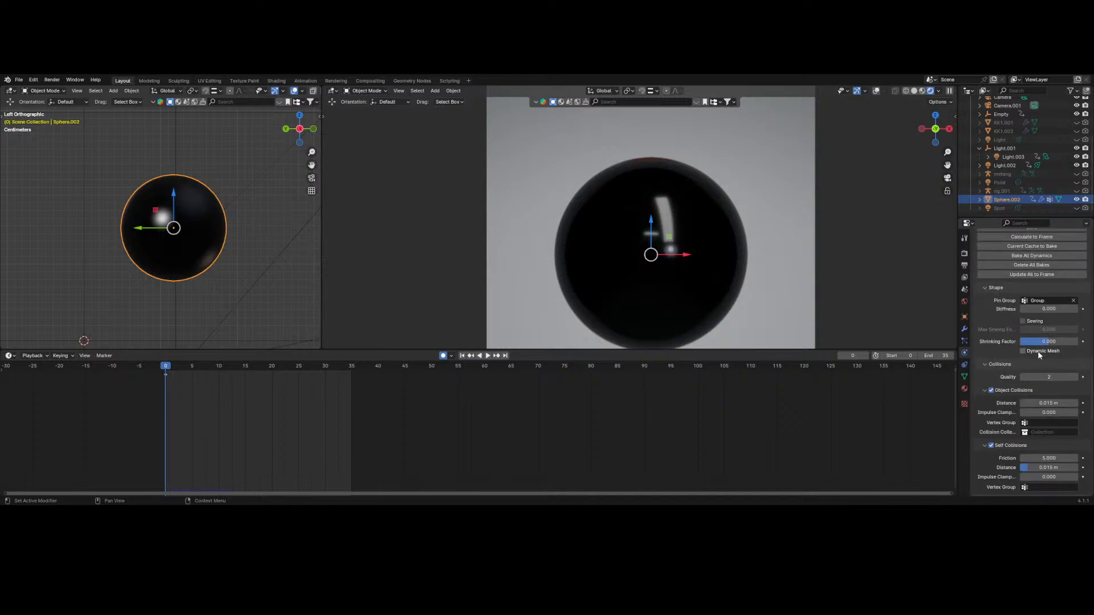
# - Set the pin group stiffness in the sphere's cloth shape settings to 1
pyautogui.click(1043, 308)
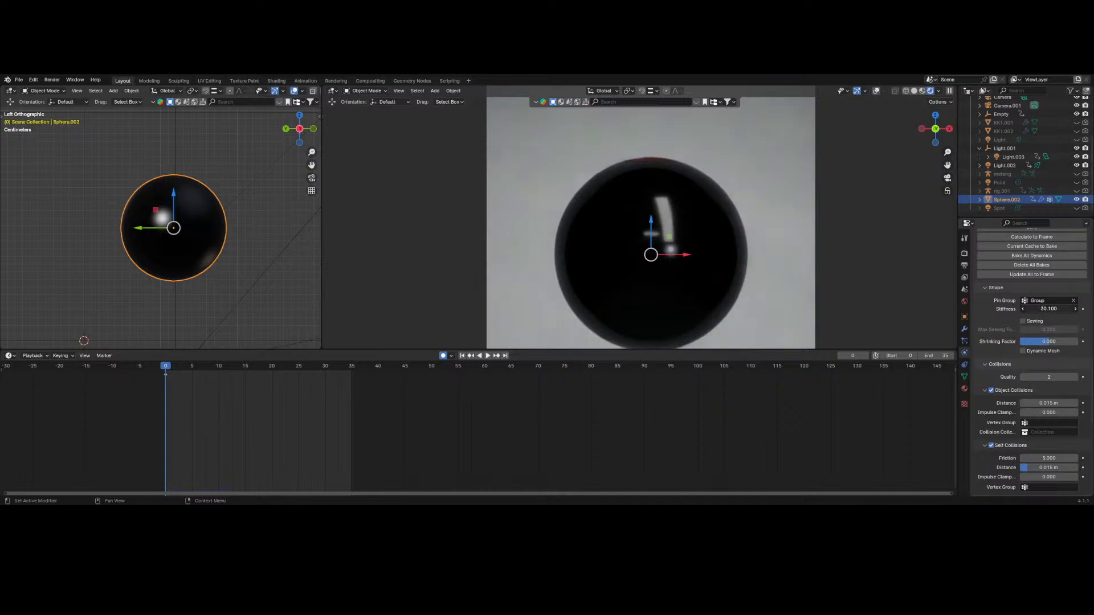
pyautogui.write('1')
pyautogui.press('Return')
# - Switch the camera viewport to solid shading and bake the sphere's cloth simulation
pyautogui.scroll(10, 1043, 307)
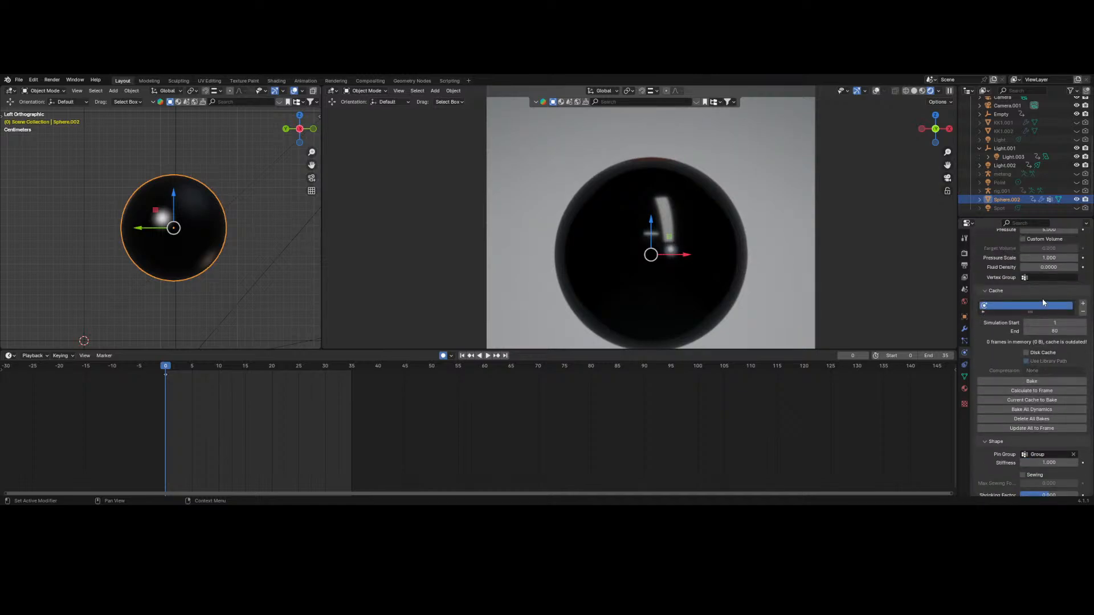
pyautogui.scroll(-4, 1042, 318)
pyautogui.click(913, 92)
pyautogui.click(1020, 381)
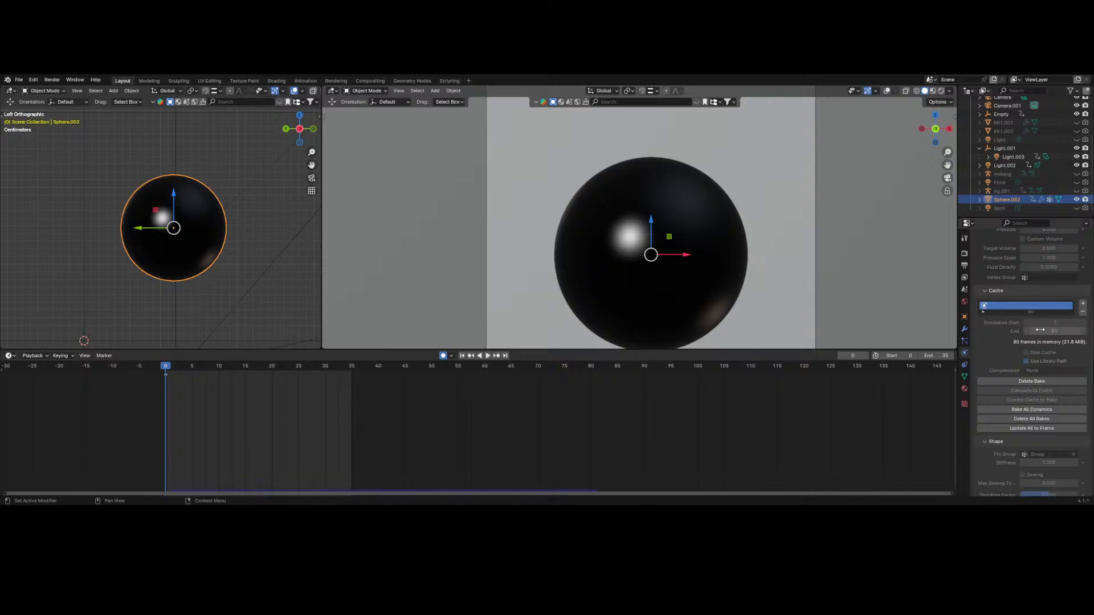
# - Set the timeline's end frame to 80 and play the new bake, stopping at frame 48
pyautogui.doubleClick(935, 355)
pyautogui.write('80')
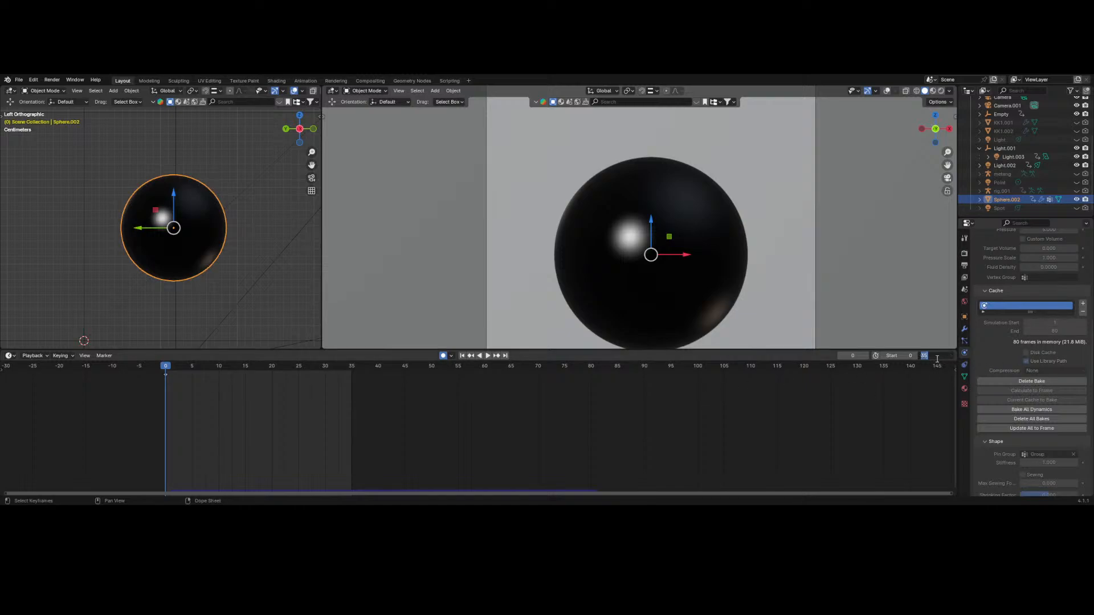
pyautogui.press('Return')
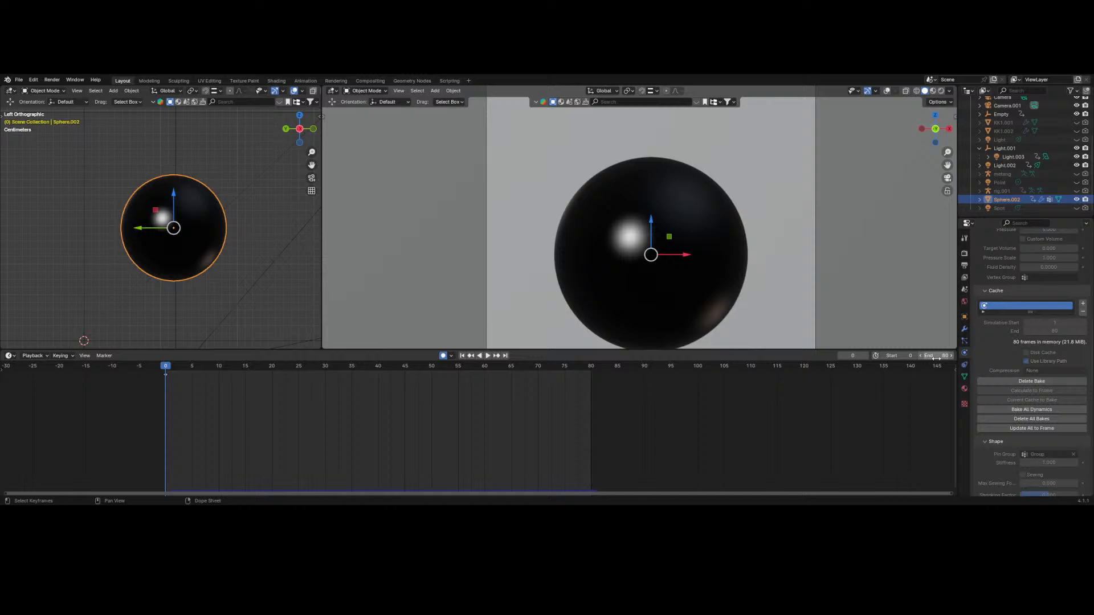
pyautogui.press('space')
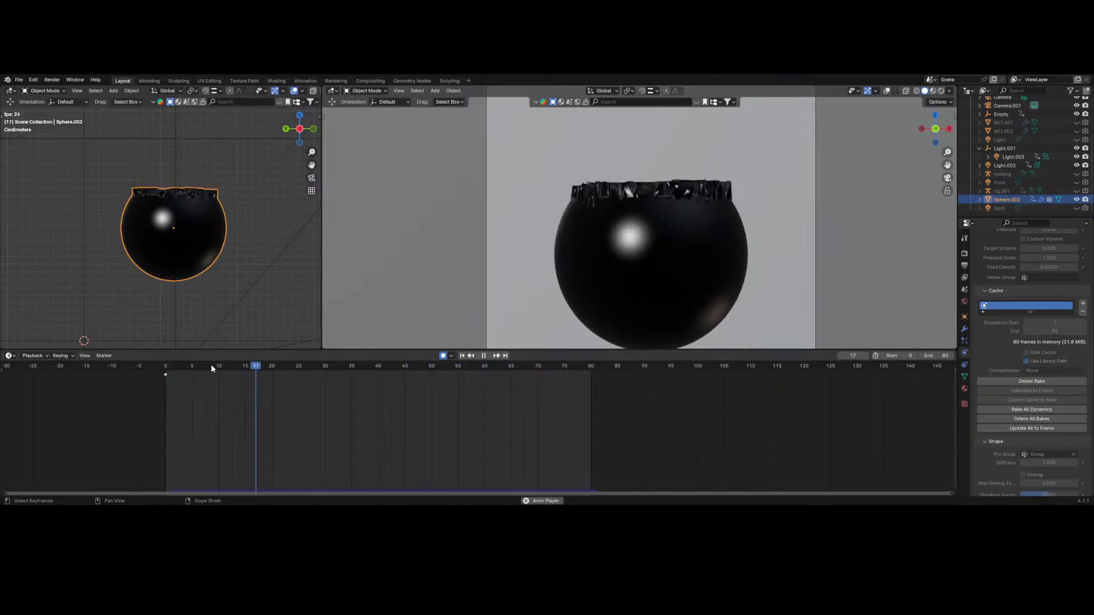
pyautogui.press('space')
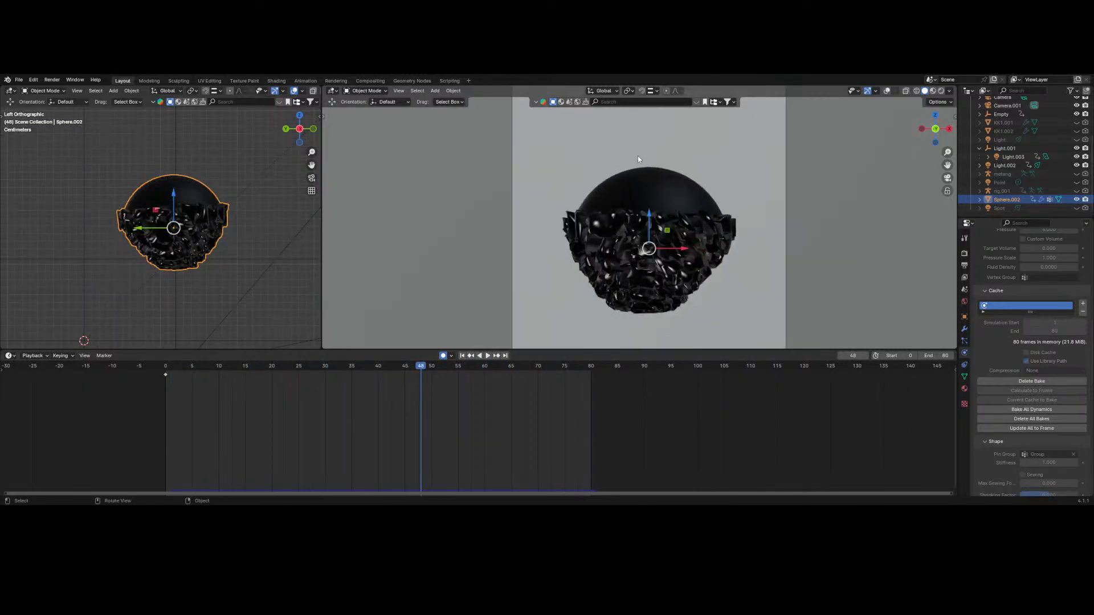
# - Expand the sphere's Subdivision modifier, enable it in the viewport and inspect the peeled surface up close
pyautogui.click(964, 328)
pyautogui.click(963, 342)
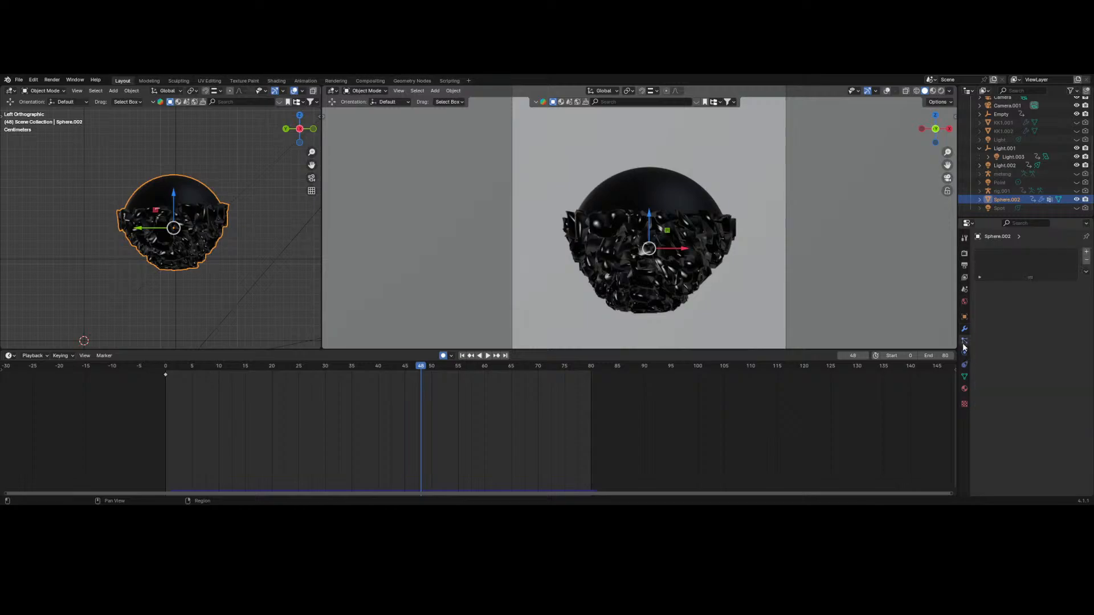
pyautogui.click(963, 330)
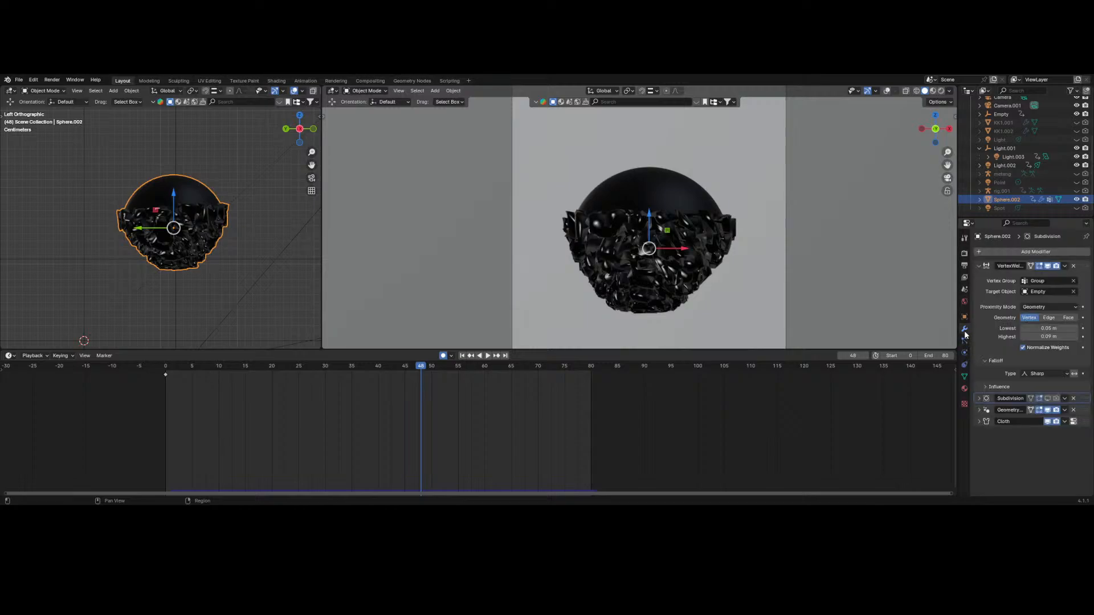
pyautogui.click(1027, 400)
pyautogui.click(1047, 398)
pyautogui.scroll(4, 706, 277)
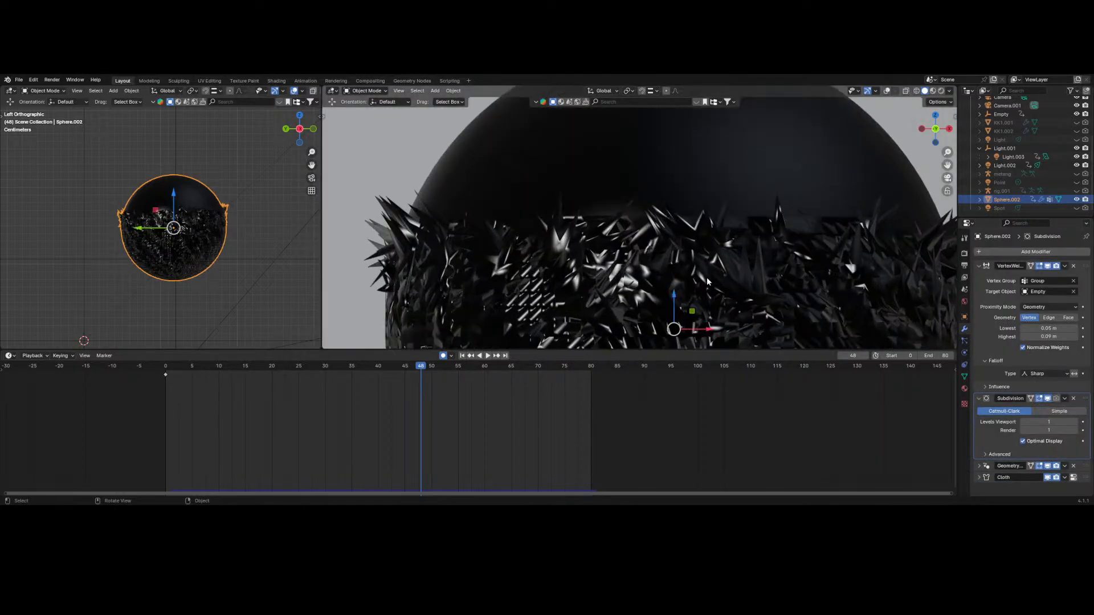
# - Set the Subdivision modifier's levels to 2 for both viewport and render
pyautogui.click(1075, 422)
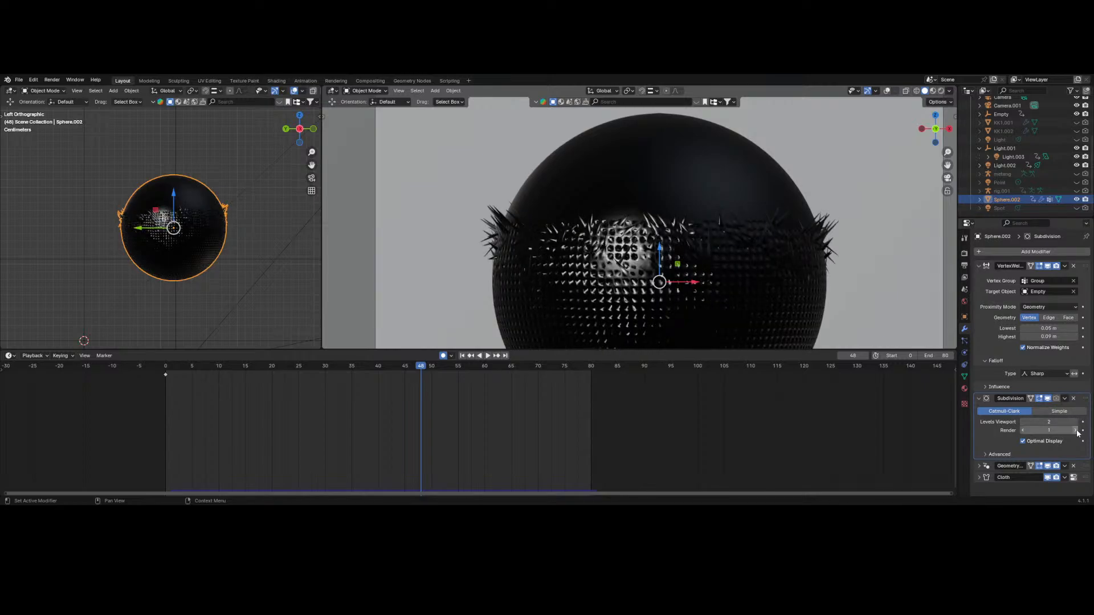
pyautogui.click(1076, 430)
pyautogui.scroll(-4, 729, 224)
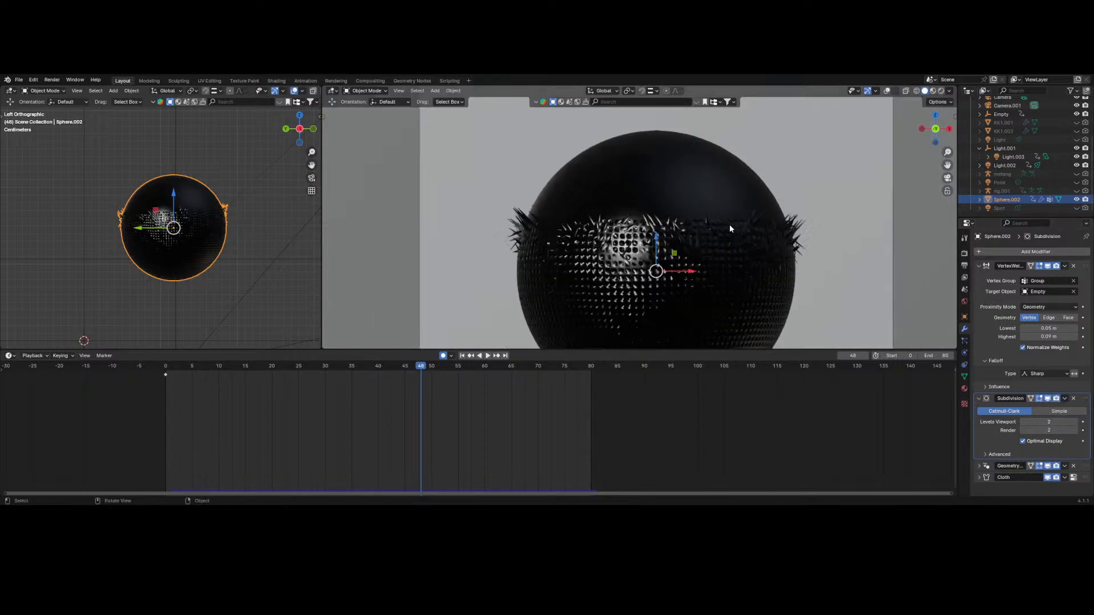
# - Switch to rendered shading and inspect the whole subdivided sphere at frame 48
pyautogui.click(941, 92)
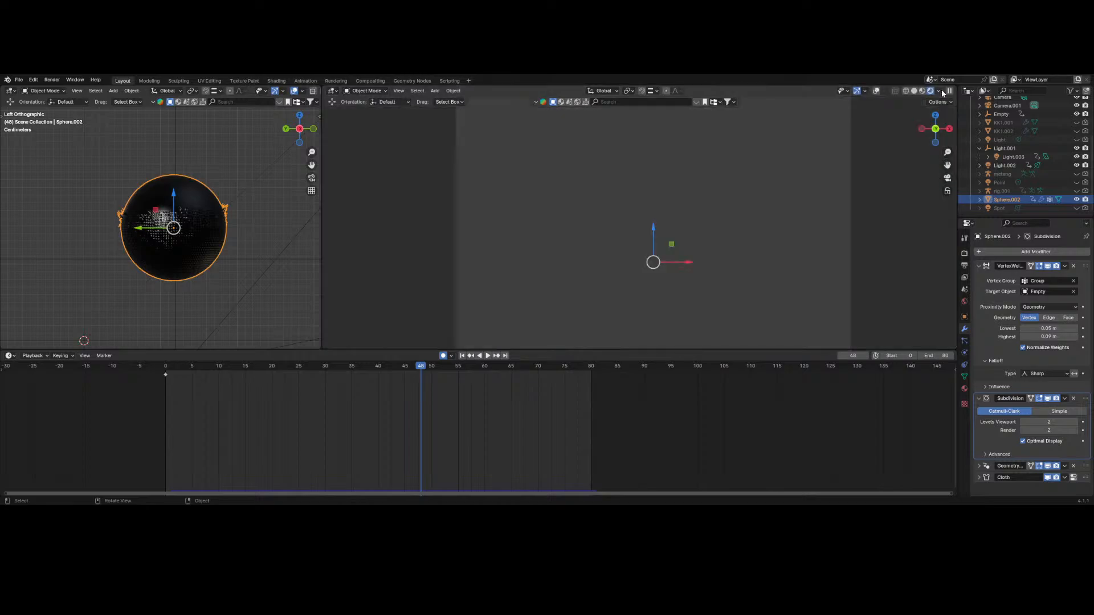
pyautogui.click(877, 92)
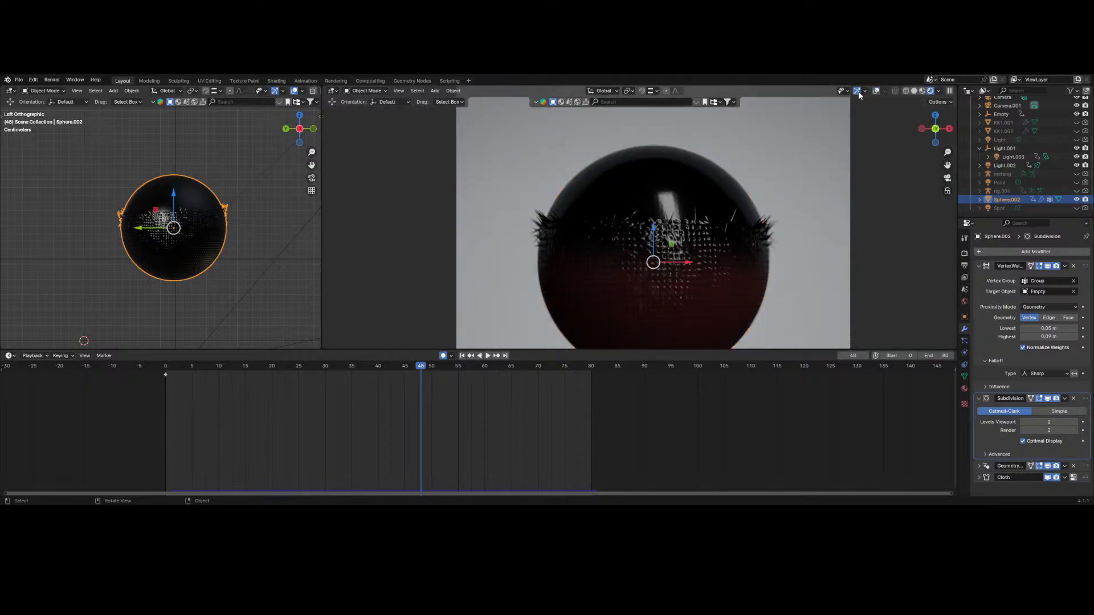
pyautogui.click(876, 92)
pyautogui.moveTo(946, 165); pyautogui.dragTo(947, 108)
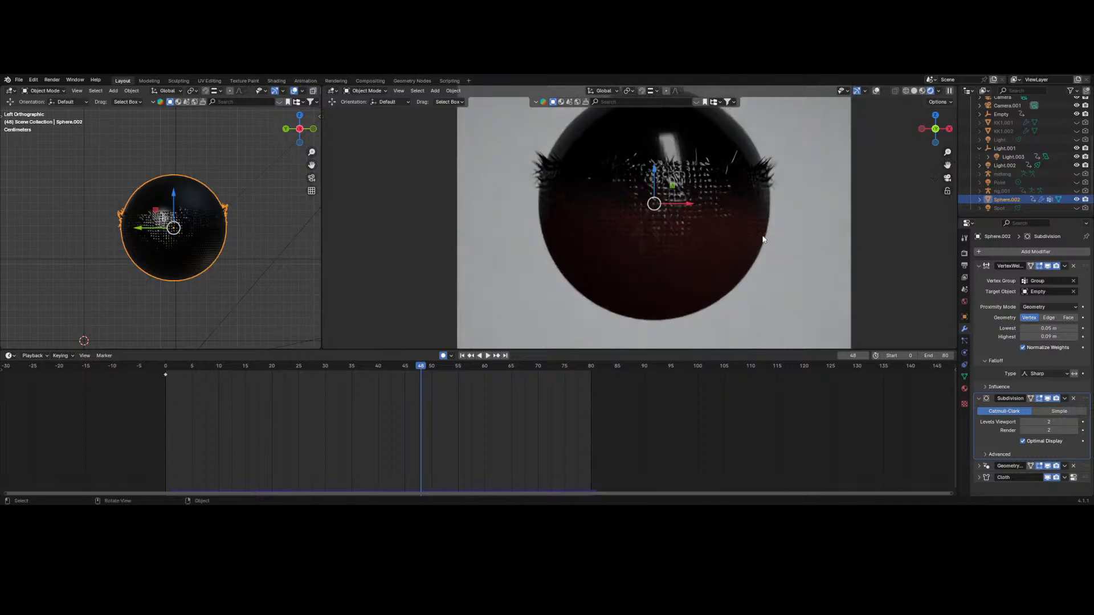
pyautogui.scroll(-2, 802, 151)
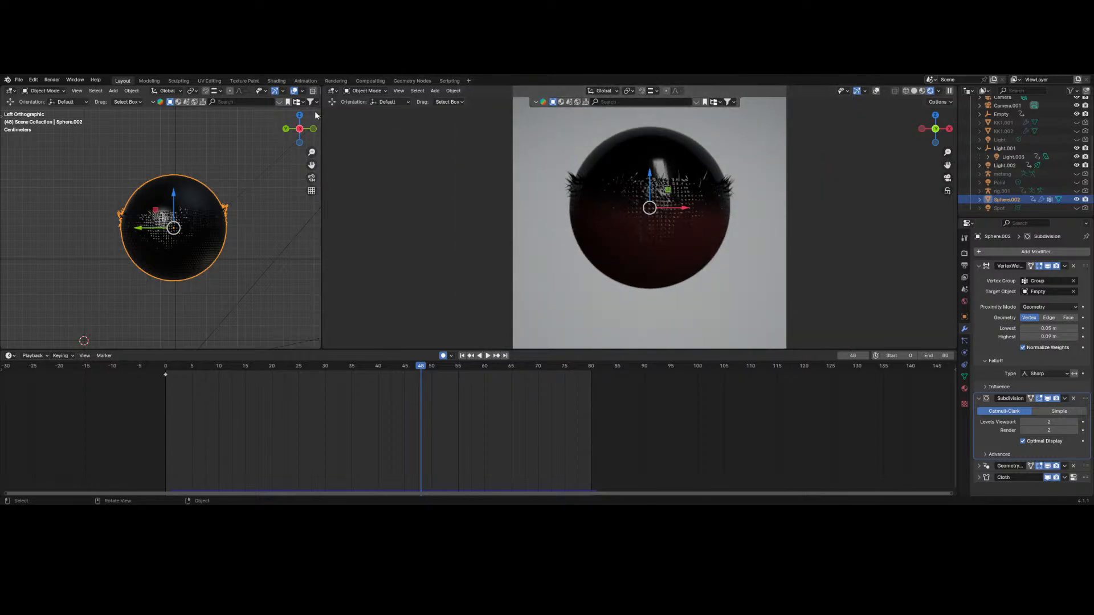
pyautogui.press('t')
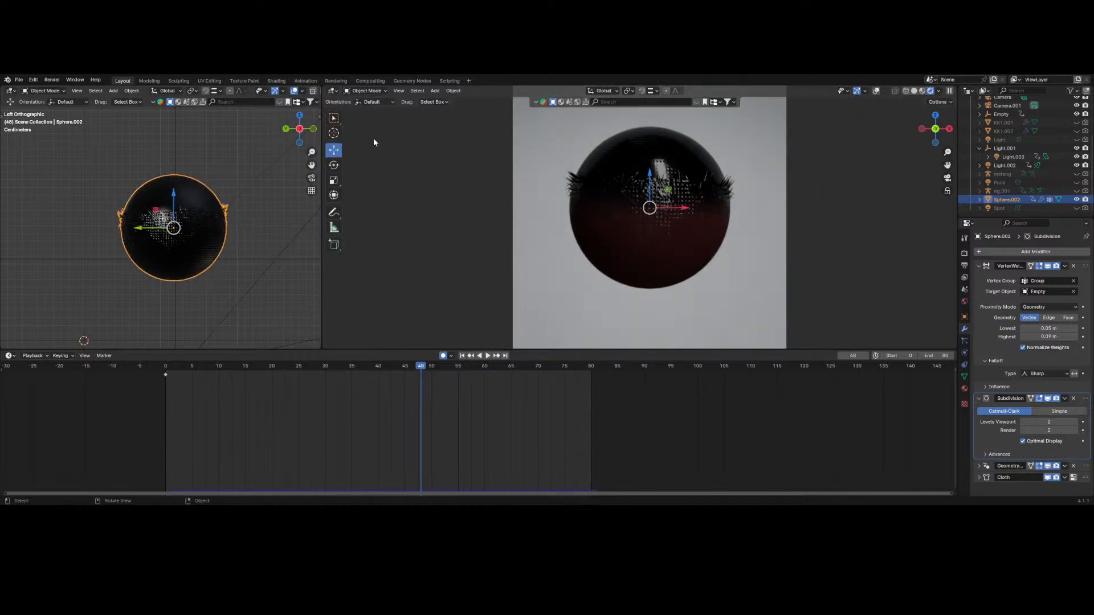
# - Activate the Select Box tool and play the subdivided sphere's peeling animation from frame 0 in rendered view
pyautogui.click(334, 120)
pyautogui.scroll(3, 596, 225)
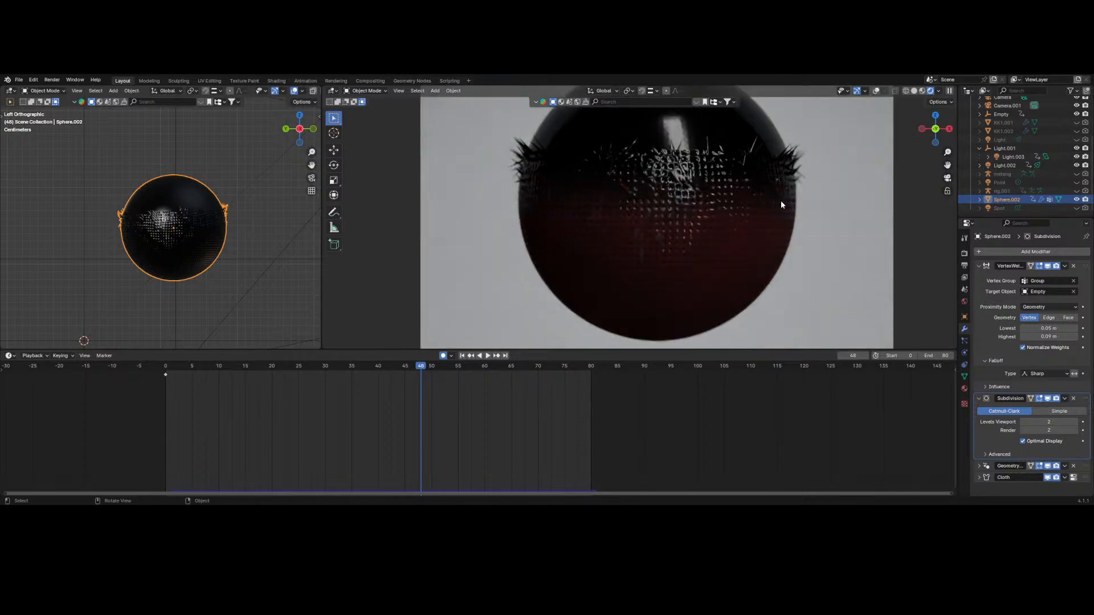
pyautogui.click(250, 368)
pyautogui.press('space')
pyautogui.moveTo(249, 366); pyautogui.dragTo(113, 366)
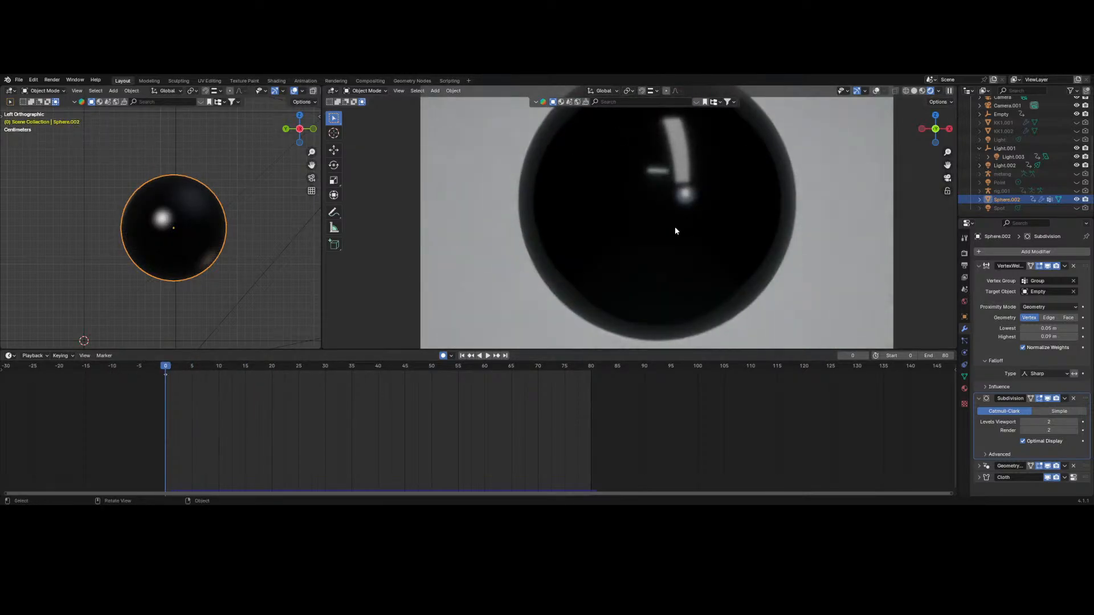
pyautogui.scroll(-2, 678, 225)
pyautogui.press('space')
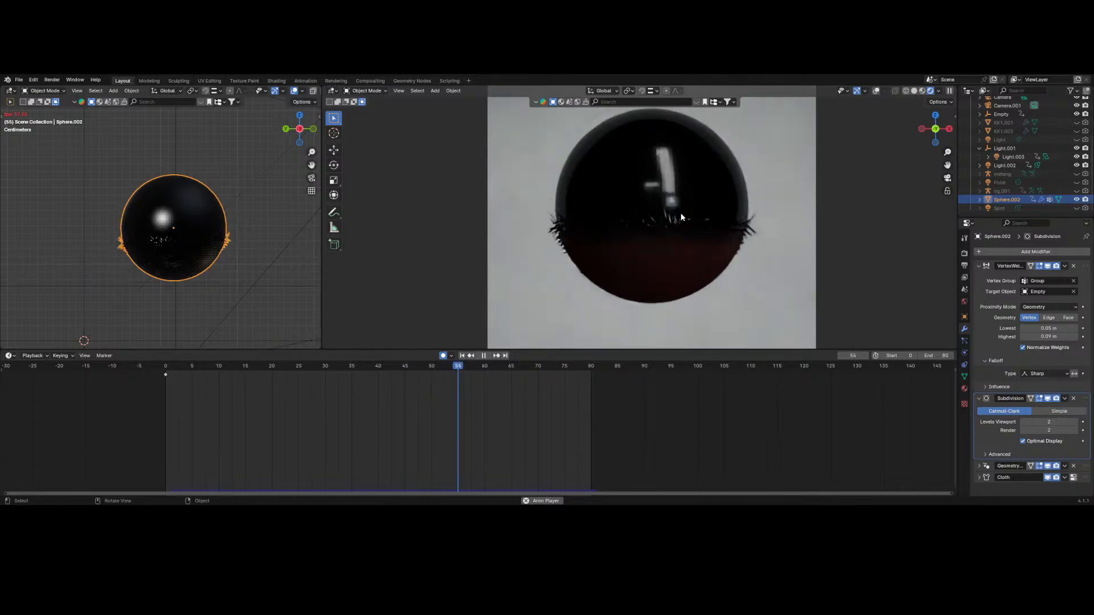
pyautogui.press('Escape')
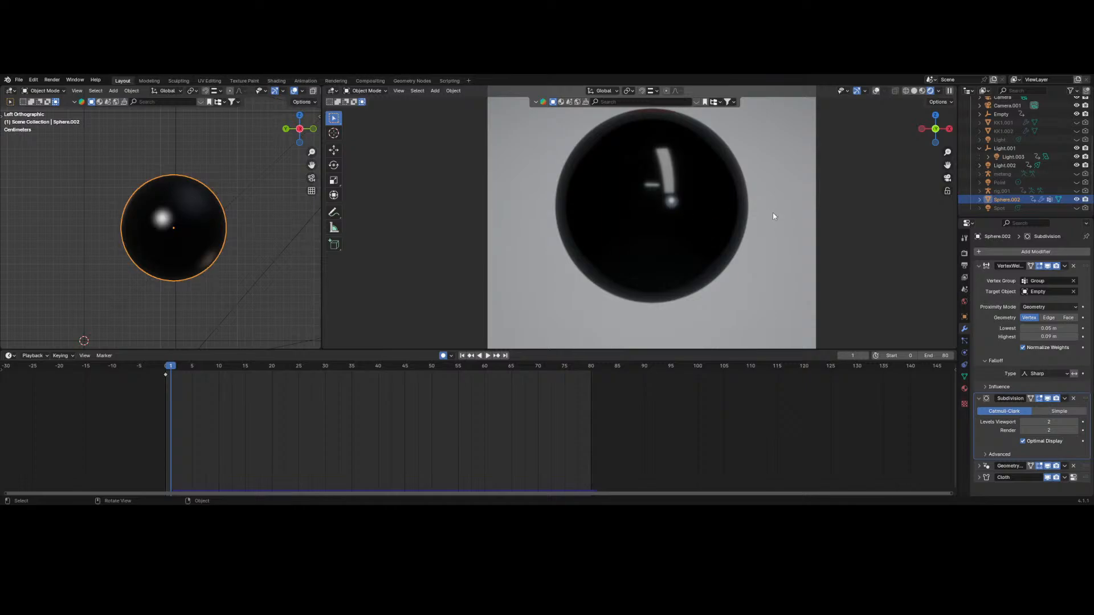
# - Restart the rendered peeling animation from frame 0 and pause it at frame 43
pyautogui.moveTo(947, 165); pyautogui.dragTo(948, 179)
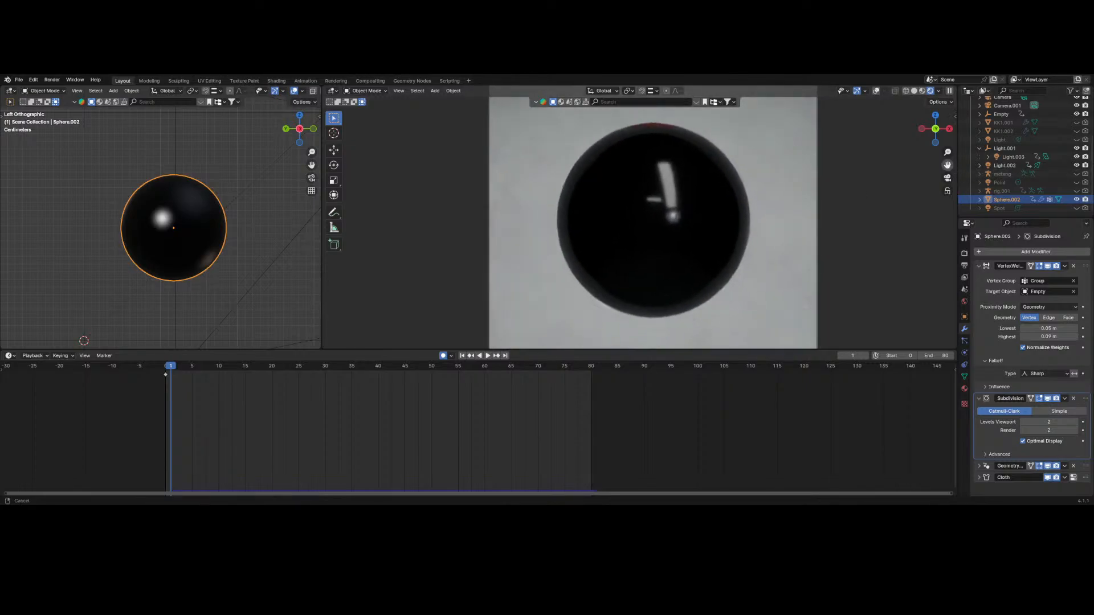
pyautogui.scroll(1, 543, 214)
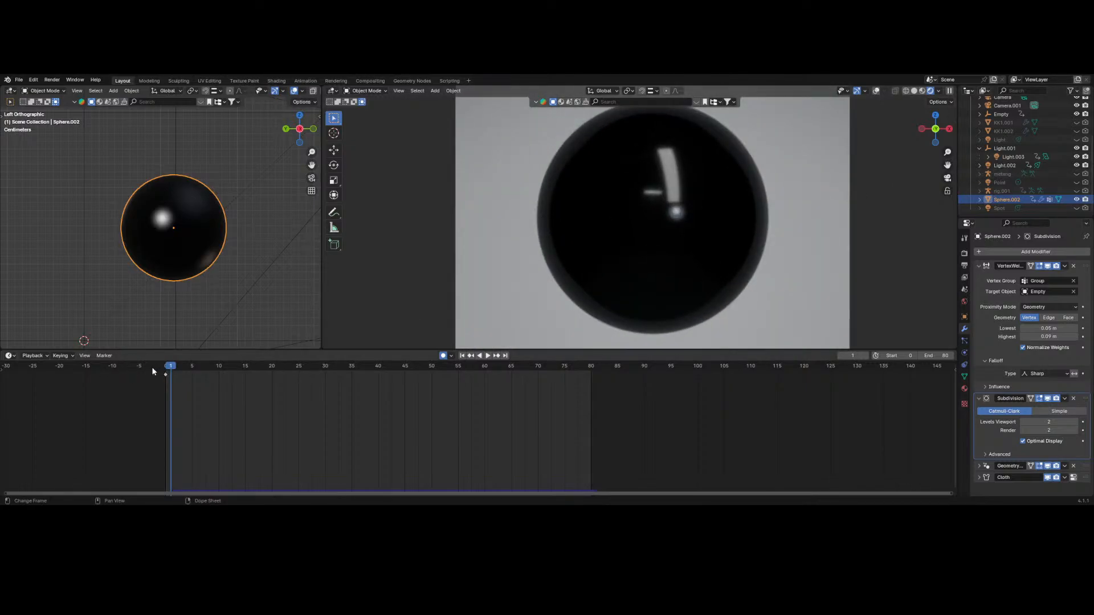
pyautogui.hotkey('shift', 'Left')
pyautogui.press('space')
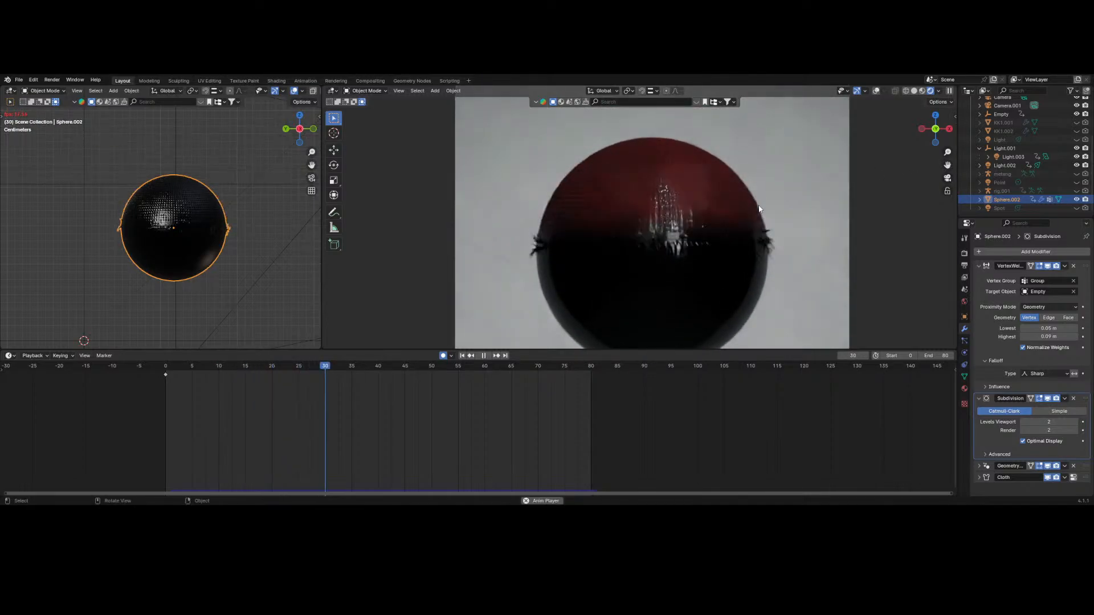
pyautogui.scroll(-2, 759, 209)
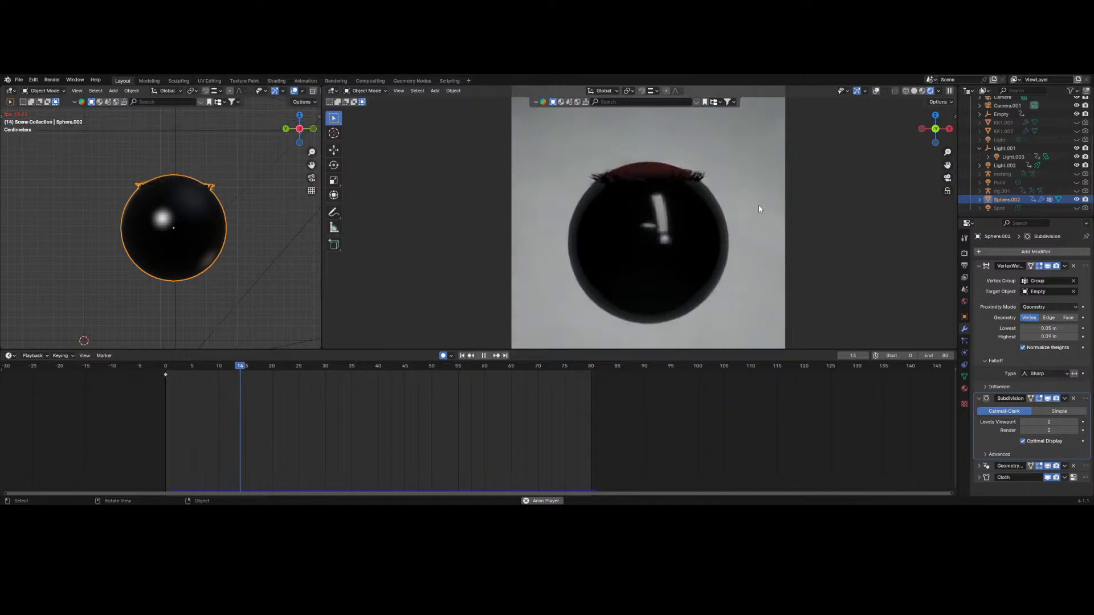
pyautogui.press('space')
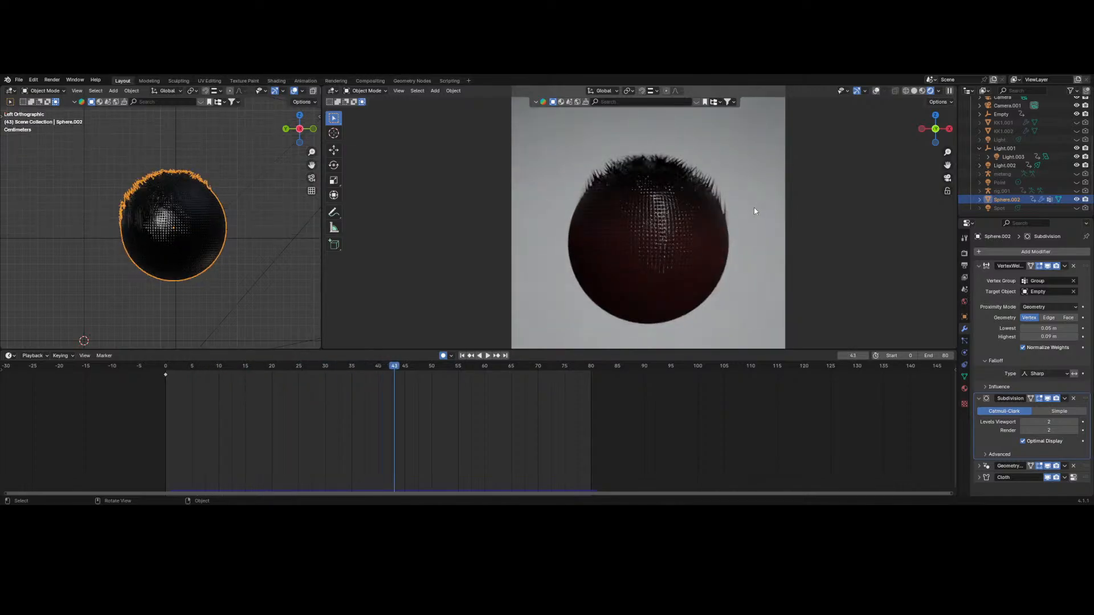
# - Replay the peeling animation with pauses at frames 26 and 11, inspecting the peeled edge up close
pyautogui.press('space')
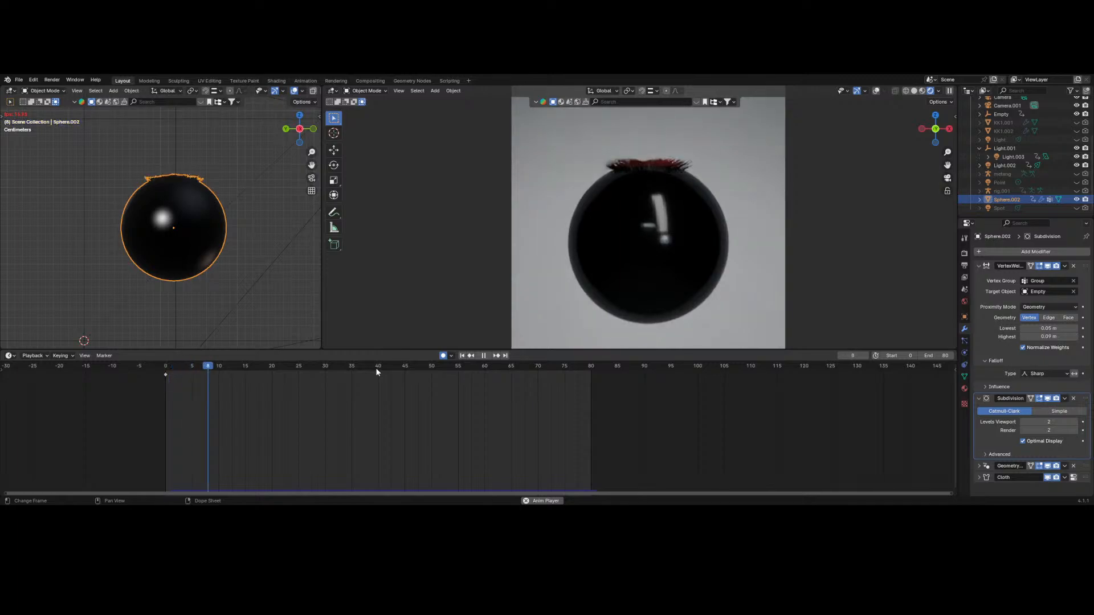
pyautogui.press('space')
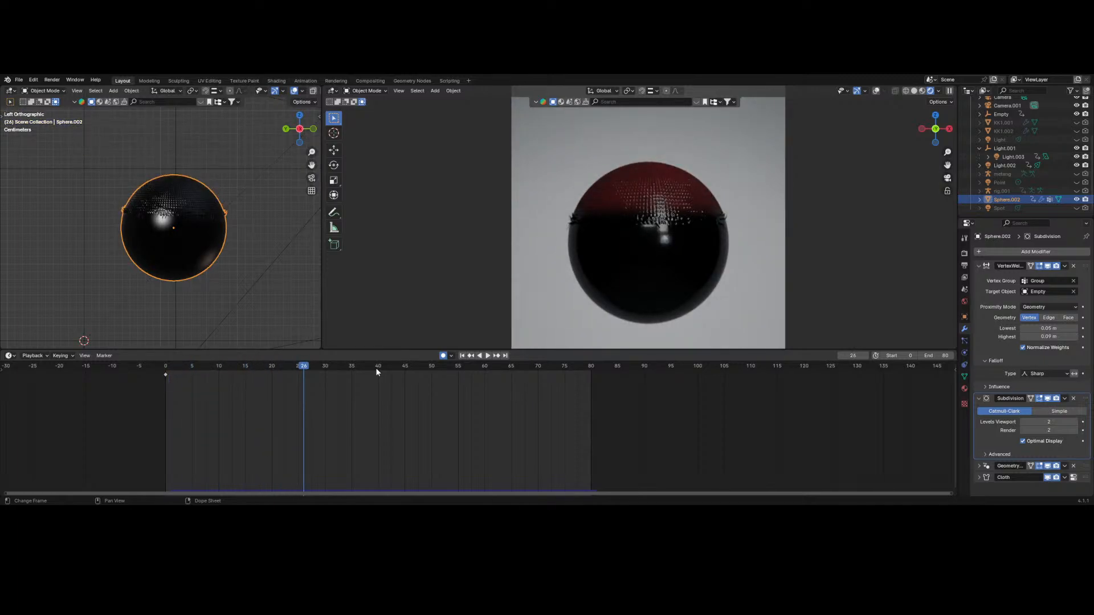
pyautogui.press('space')
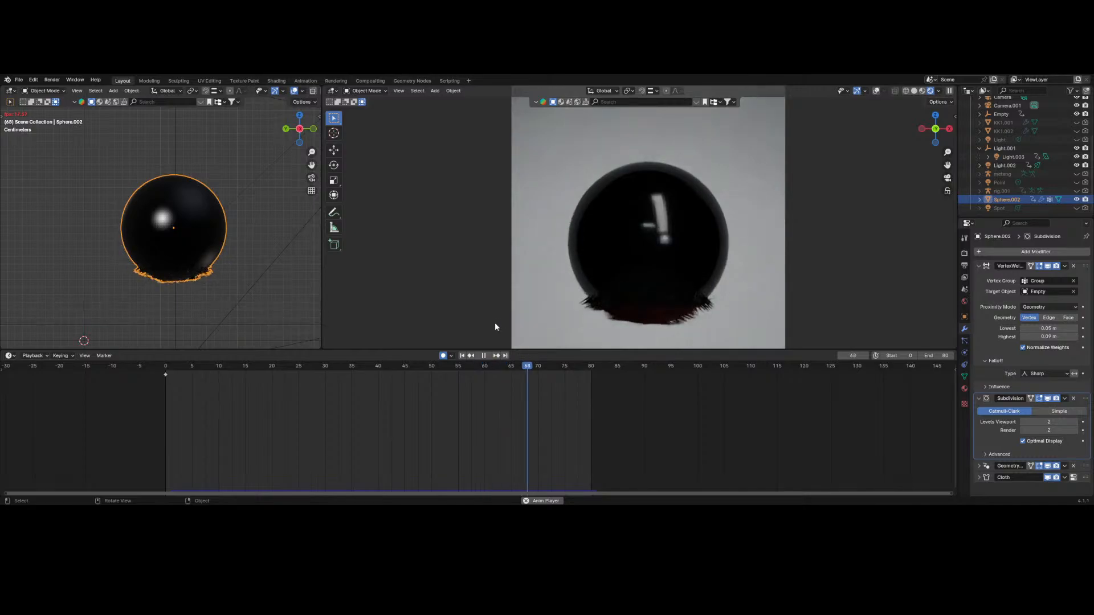
pyautogui.press('space')
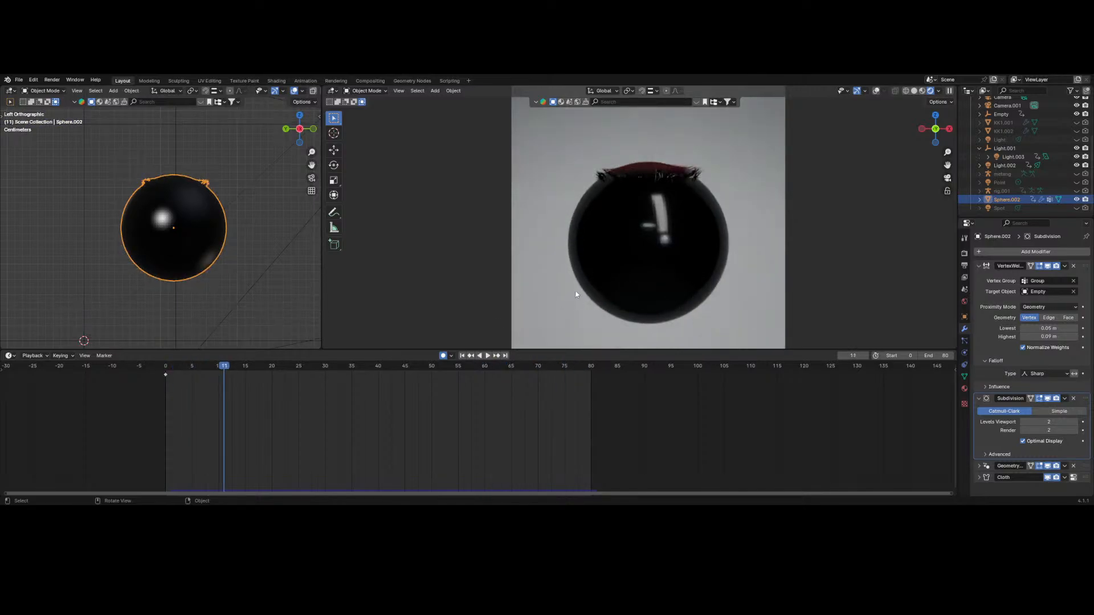
pyautogui.scroll(2, 586, 276)
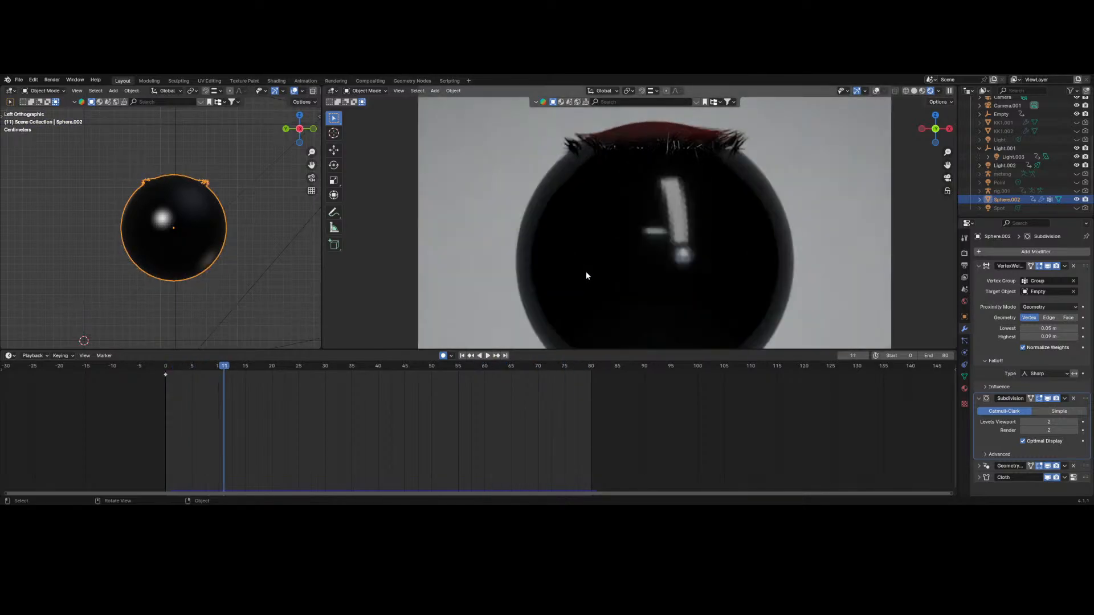
# - Resume playback, scrub through the peeling animation and stop at frame 39 to view the whole sphere
pyautogui.click(10, 91)
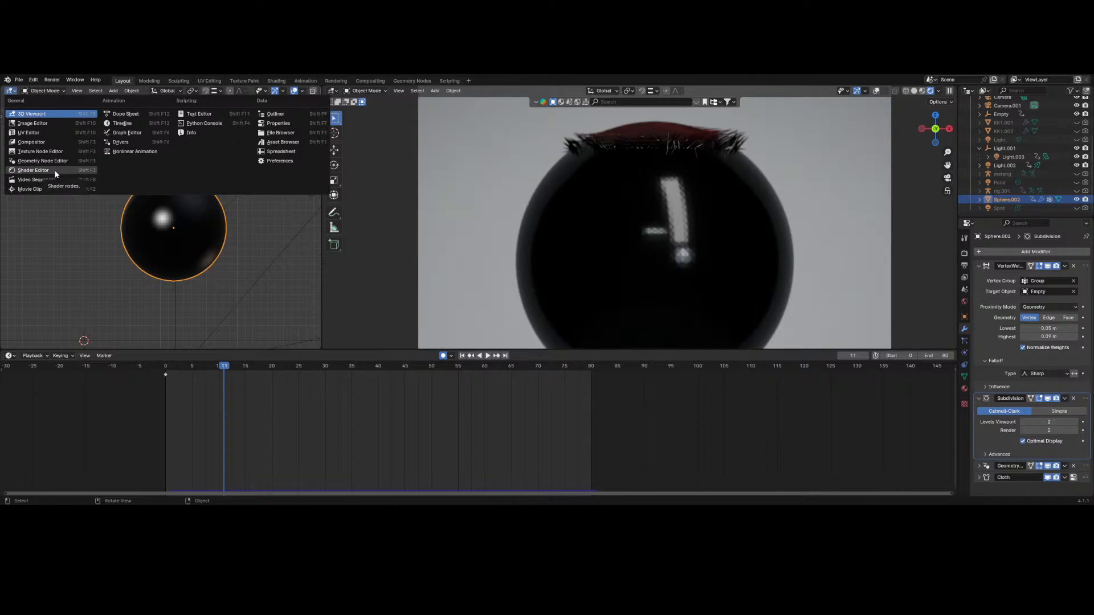
pyautogui.press('space')
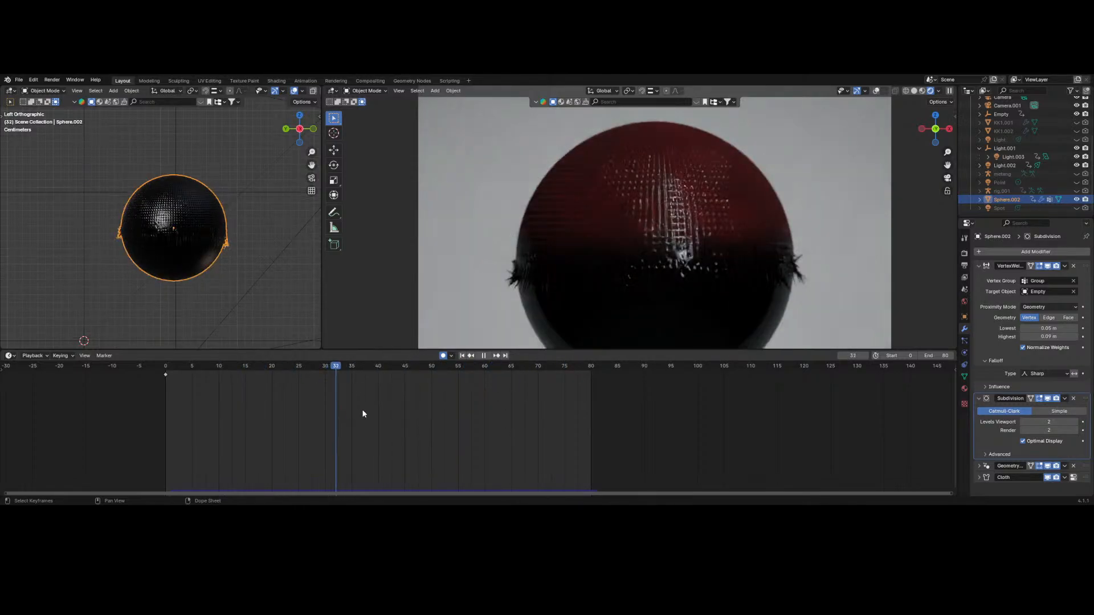
pyautogui.keyDown('shift'); pyautogui.moveTo(424, 424); pyautogui.dragTo(208, 423, button='right'); pyautogui.keyUp('shift')
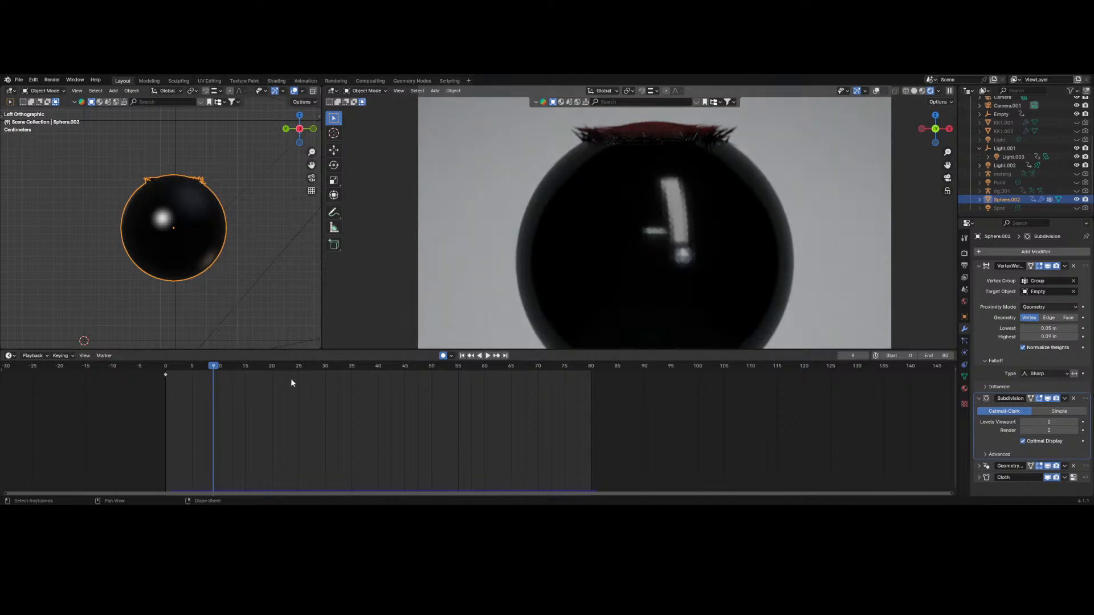
pyautogui.moveTo(325, 370); pyautogui.dragTo(373, 369)
pyautogui.press('space')
pyautogui.scroll(-2, 653, 202)
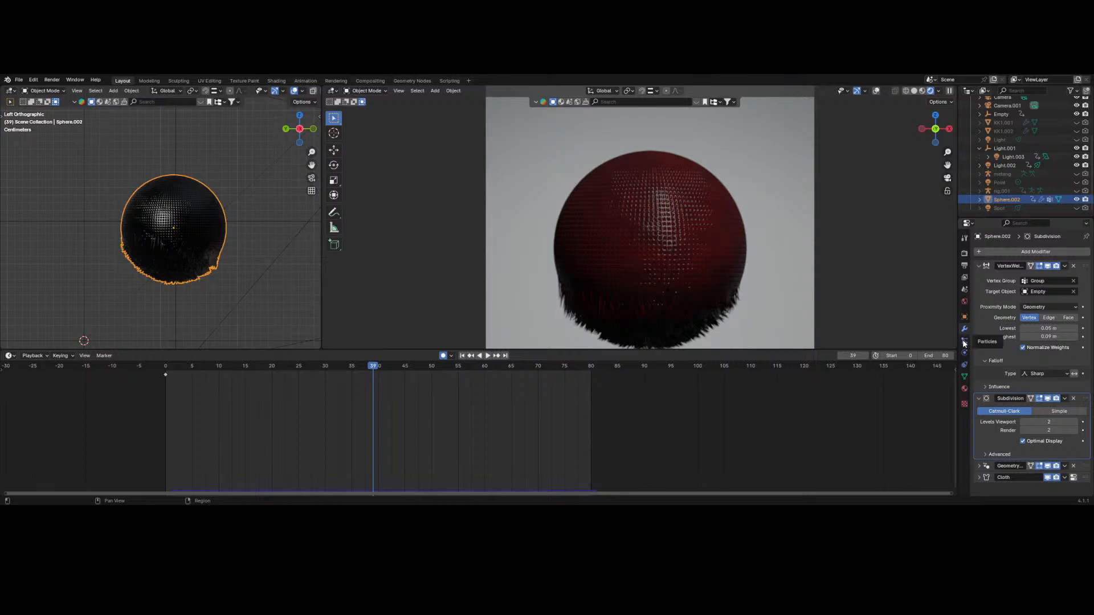
# - Set the online asset library to materials and search it for "spikes"
pyautogui.click(560, 103)
pyautogui.click(612, 103)
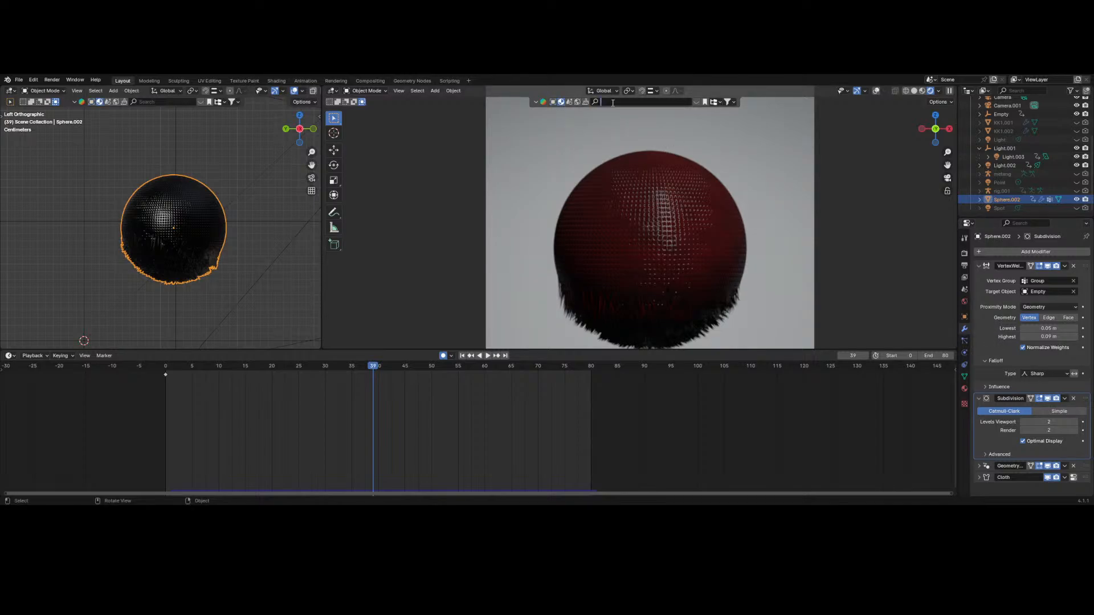
pyautogui.write('spikes')
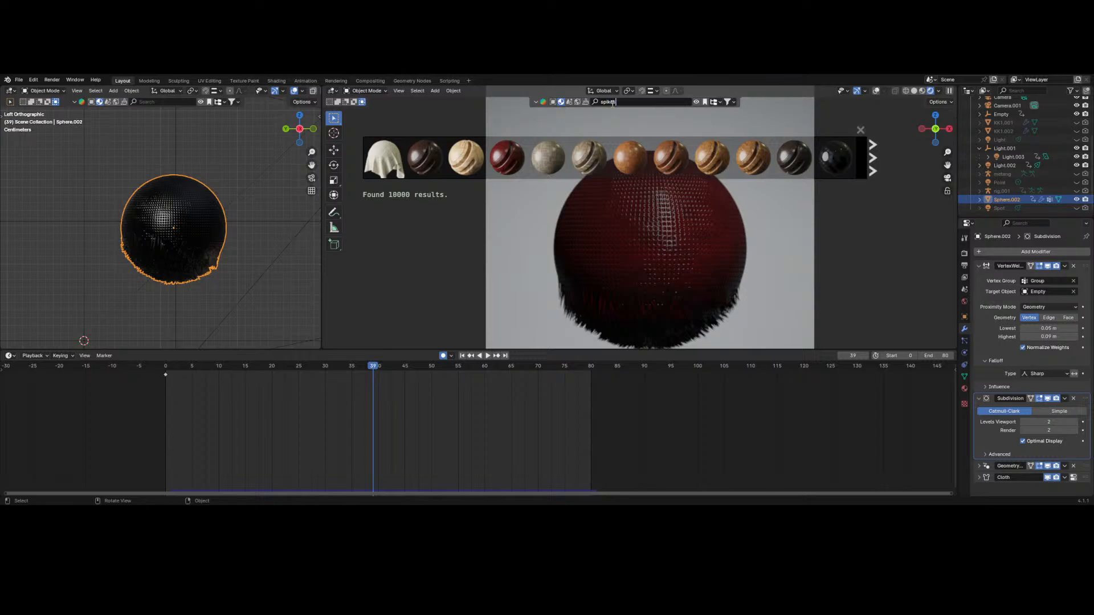
pyautogui.press('Return')
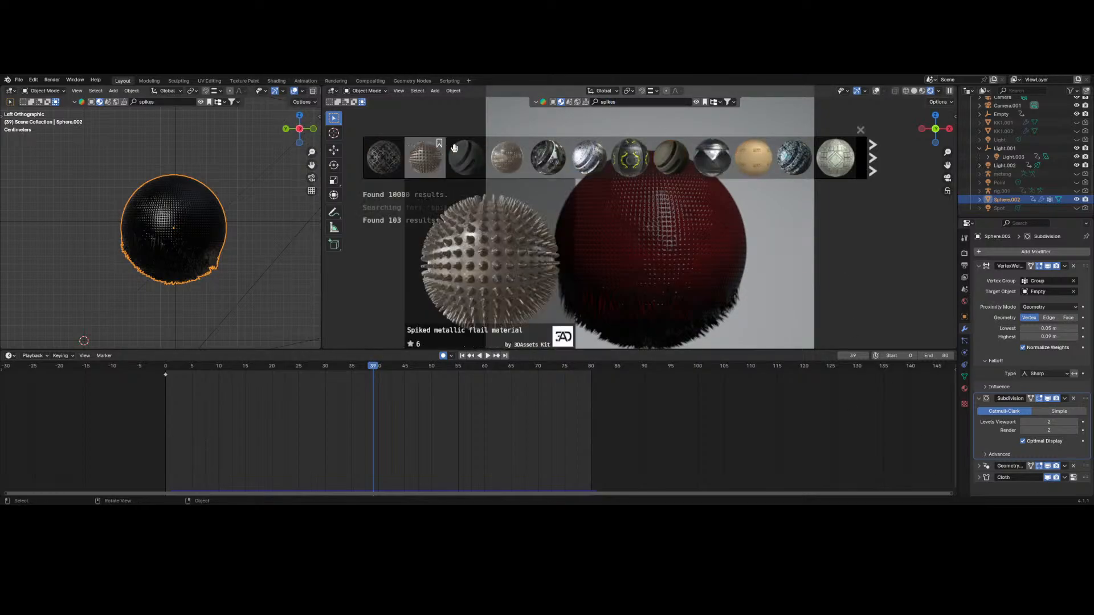
# - Search the material library for "nature"
pyautogui.click(639, 104)
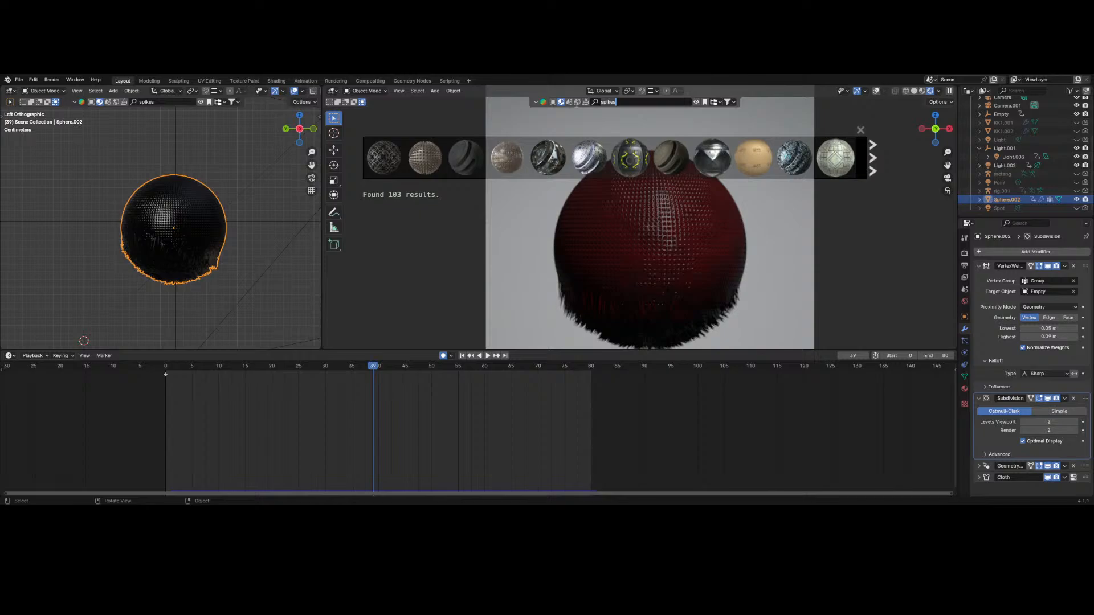
pyautogui.press('BackSpace')
pyautogui.press('BackSpace')
pyautogui.press('BackSpace')
pyautogui.press('BackSpace')
pyautogui.press('BackSpace')
pyautogui.press('BackSpace')
pyautogui.write('nature')
pyautogui.press('Return')
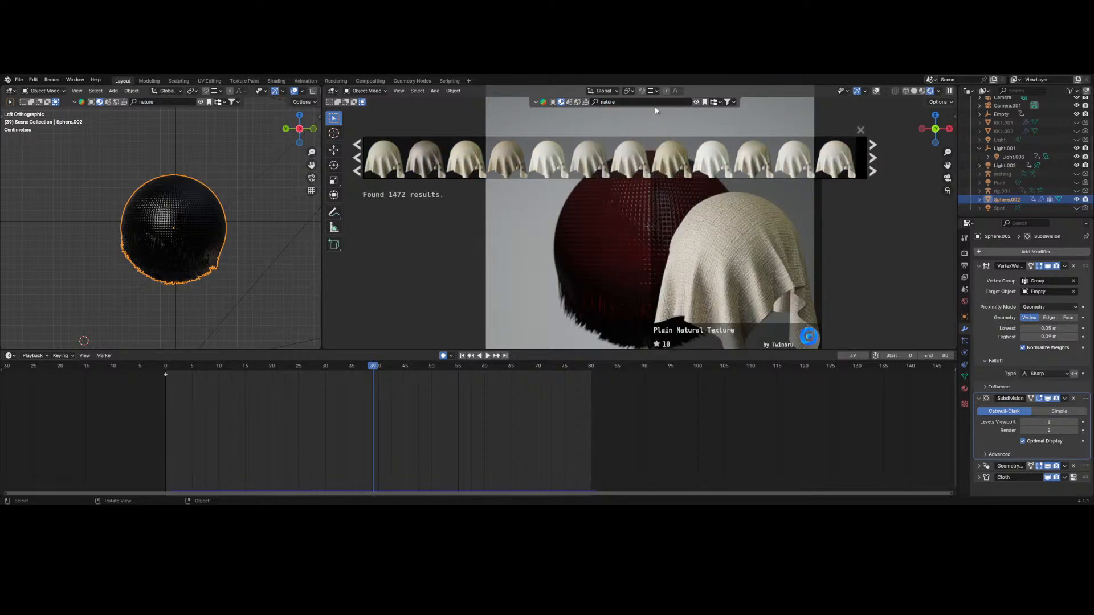
# - Search the material library for "rock" and apply the dark brown material named Rock to the sphere
pyautogui.click(626, 104)
pyautogui.press('BackSpace')
pyautogui.press('BackSpace')
pyautogui.press('BackSpace')
pyautogui.press('BackSpace')
pyautogui.press('BackSpace')
pyautogui.press('BackSpace')
pyautogui.write('rock')
pyautogui.press('Return')
pyautogui.moveTo(533, 158)
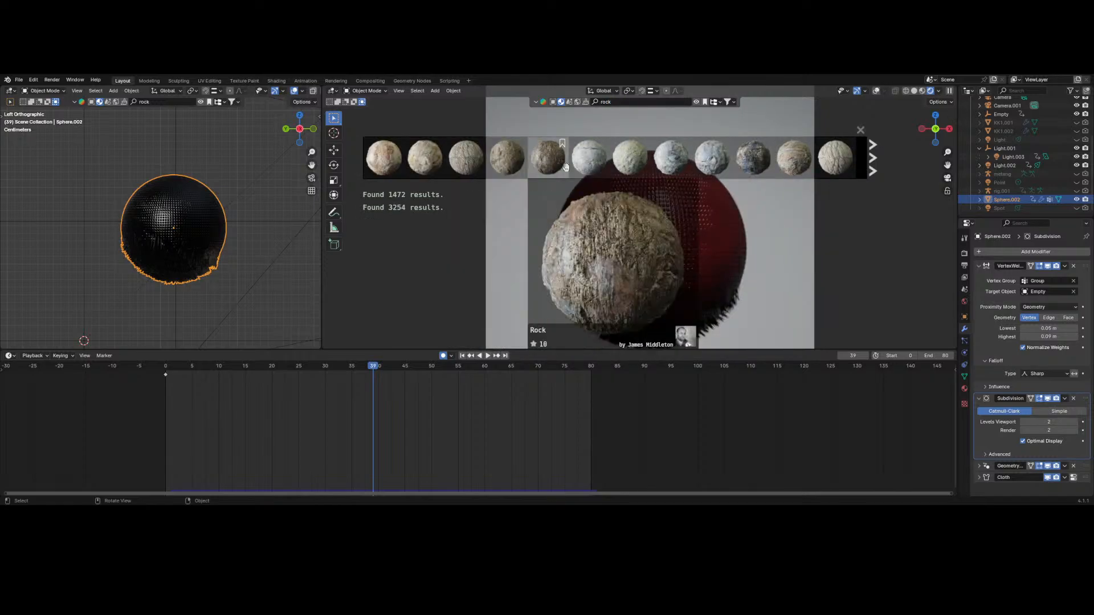
pyautogui.moveTo(533, 158); pyautogui.dragTo(564, 206)
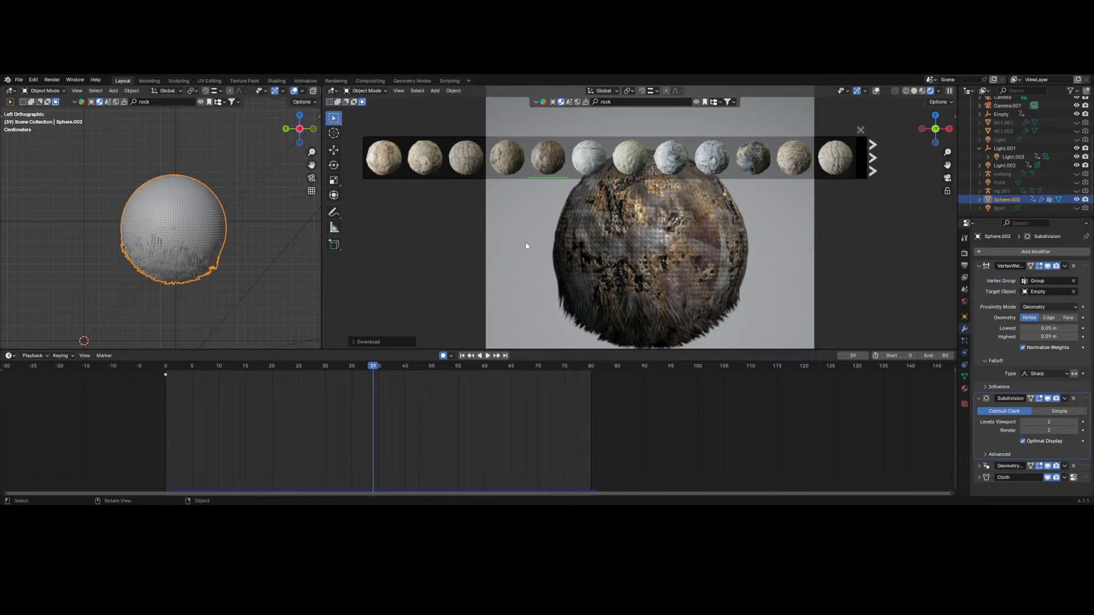
# - Change the side-view viewport into a Shader Editor showing the Rock material's nodes, and close the material search results
pyautogui.click(10, 91)
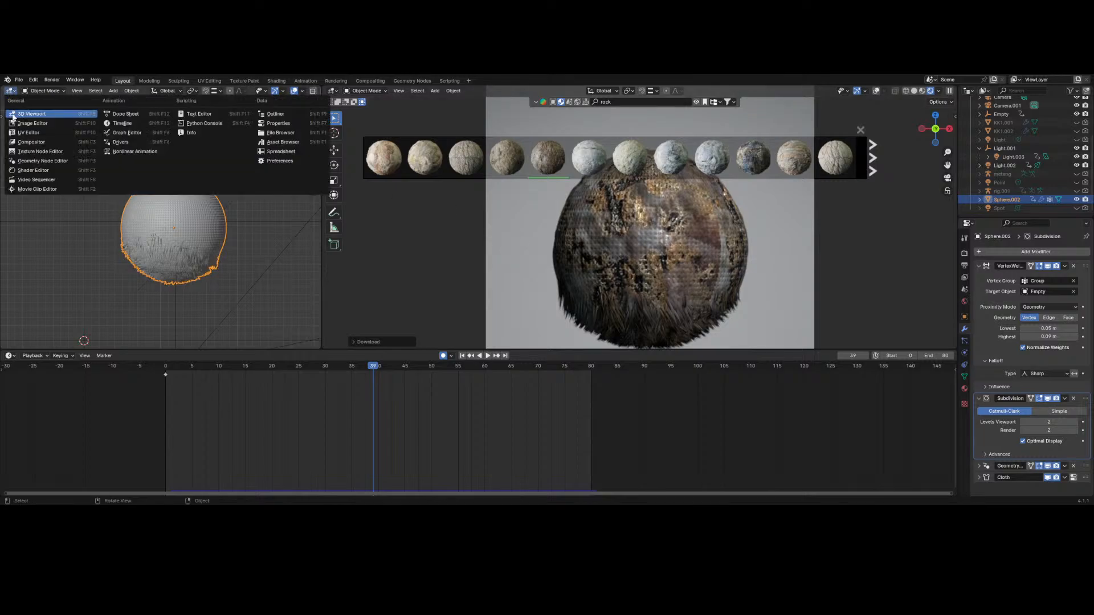
pyautogui.click(32, 171)
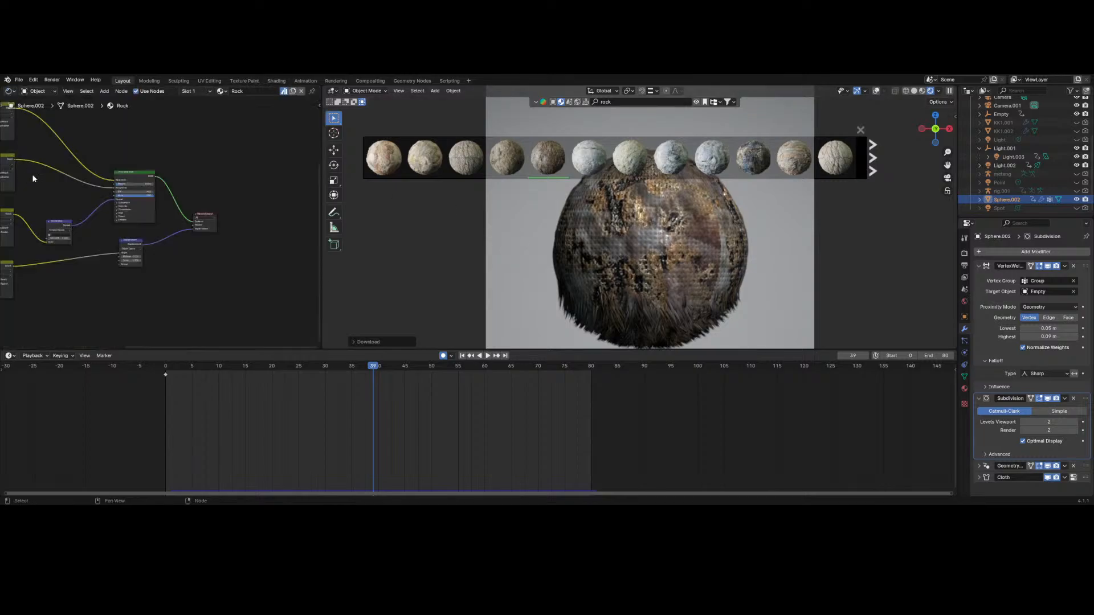
pyautogui.click(860, 130)
pyautogui.scroll(-2, 6, 215)
pyautogui.moveTo(6, 215); pyautogui.dragTo(128, 220, button='middle')
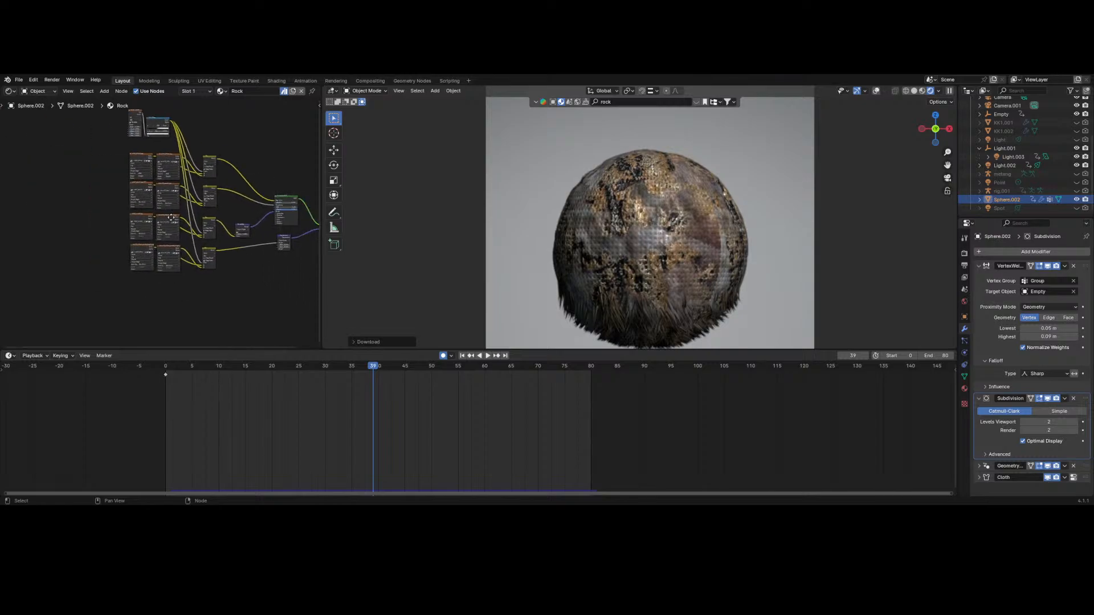
# - Set the Rock material's Displacement node scale to 0.2
pyautogui.scroll(5, 218, 262)
pyautogui.scroll(2, 211, 291)
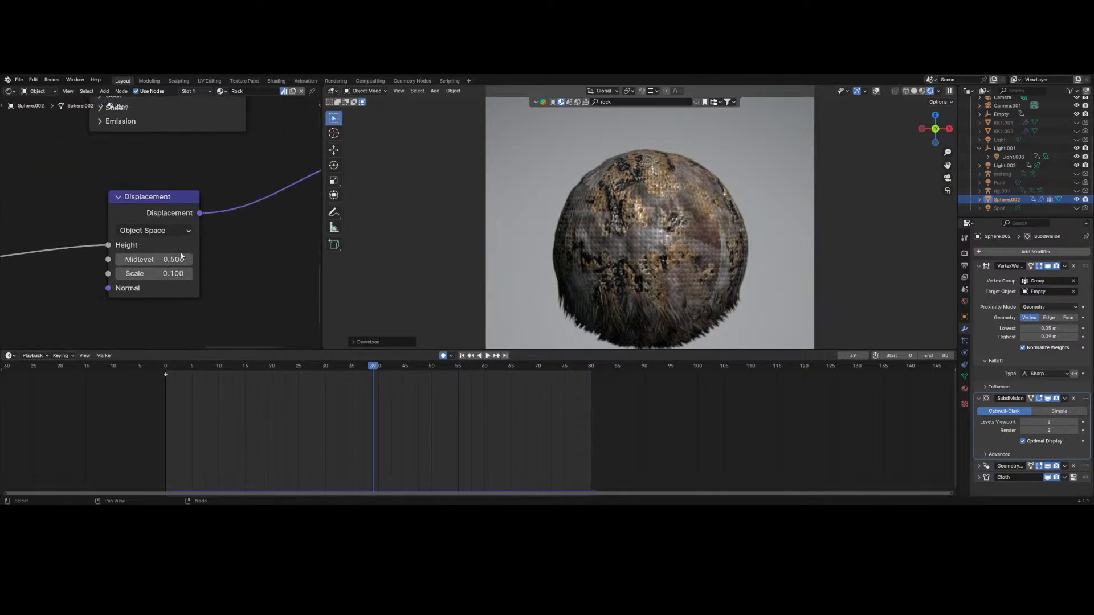
pyautogui.doubleClick(151, 274)
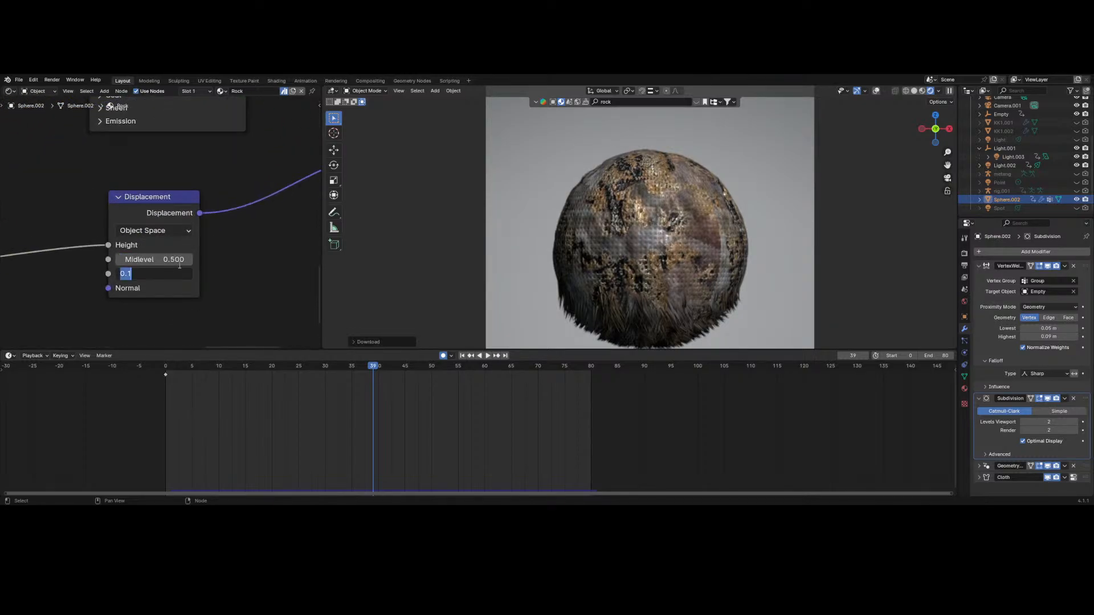
pyautogui.write('0.2')
pyautogui.press('Return')
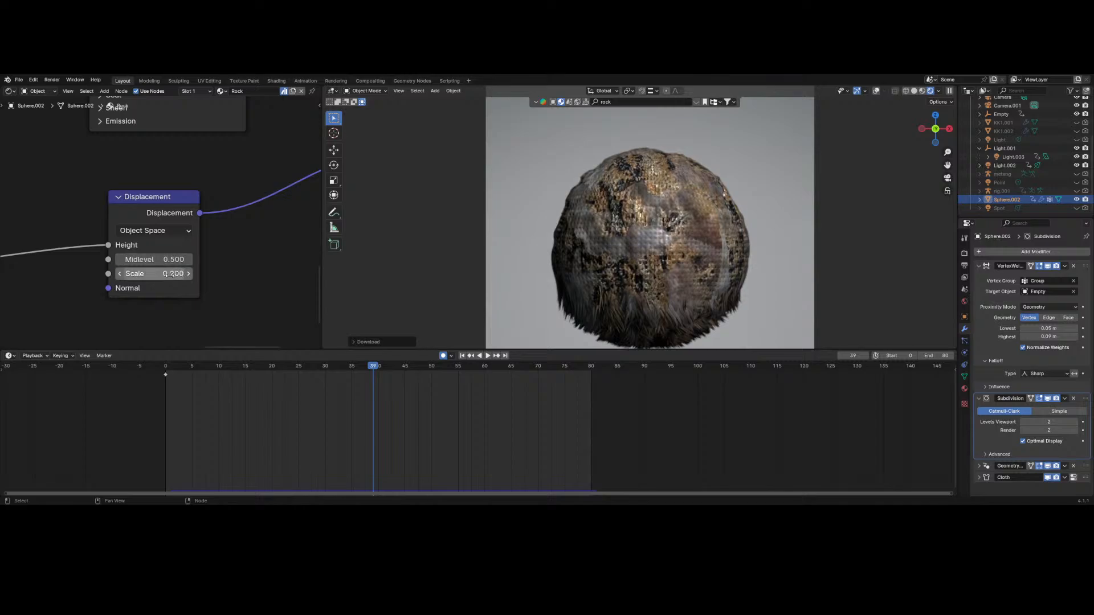
pyautogui.moveTo(178, 274)
pyautogui.mouseDown()
pyautogui.moveTo(192, 274)
pyautogui.moveTo(168, 274)
pyautogui.mouseUp()
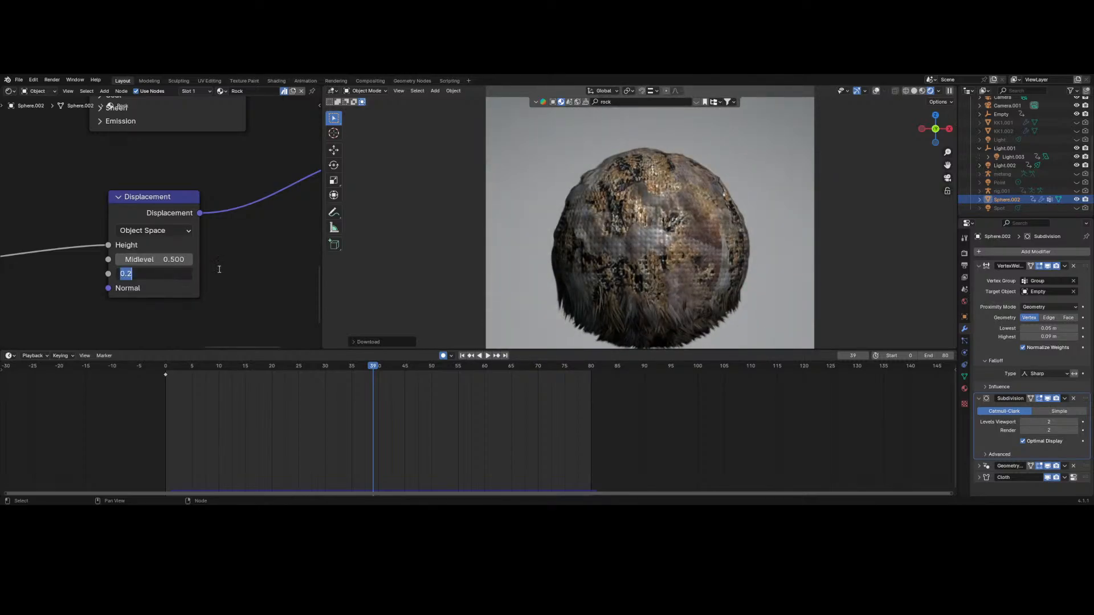
# - Make UVMap the sphere's active UV map for rendering
pyautogui.click(964, 388)
pyautogui.click(964, 329)
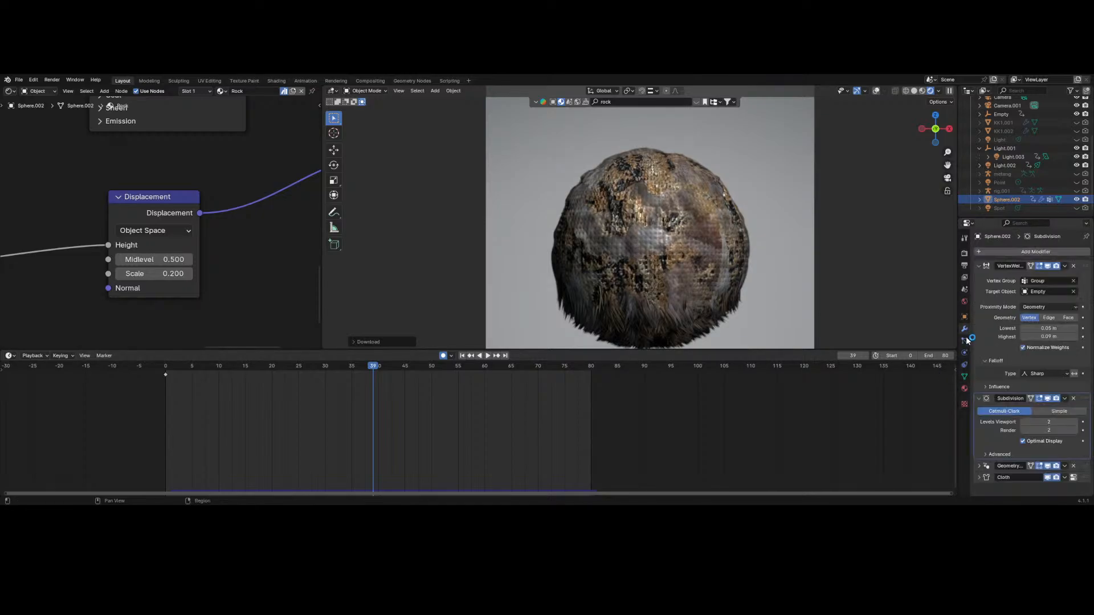
pyautogui.click(965, 340)
pyautogui.click(965, 329)
pyautogui.click(964, 376)
pyautogui.click(1068, 414)
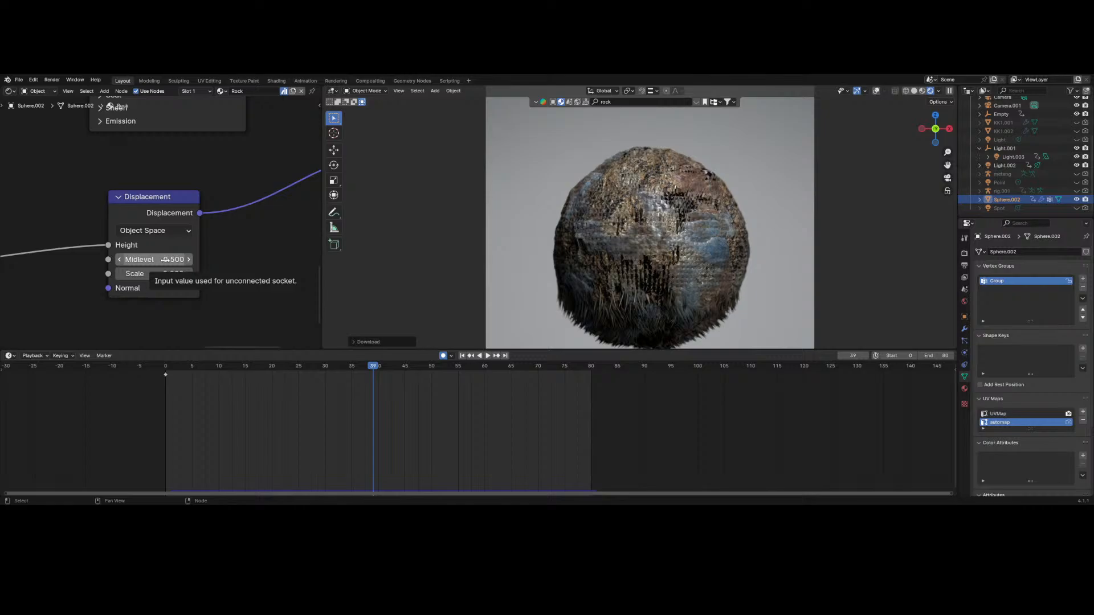
pyautogui.scroll(-2, 165, 259)
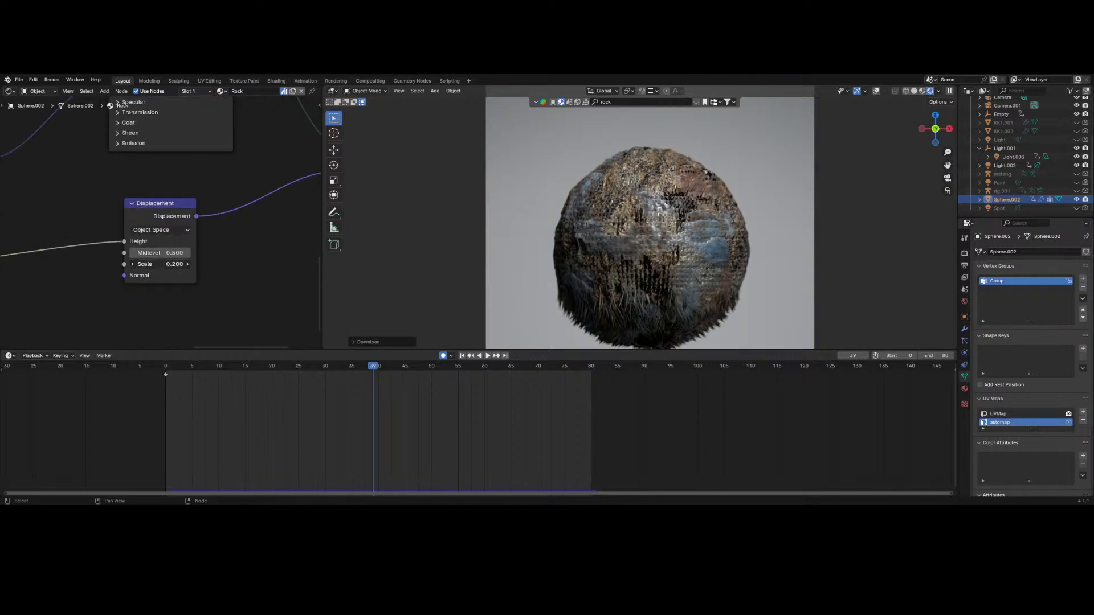
# - Return the animation to frame 0 and set the Rock material's Displacement node scale to 1.1
pyautogui.moveTo(161, 264)
pyautogui.mouseDown()
pyautogui.moveTo(212, 264)
pyautogui.moveTo(150, 264)
pyautogui.moveTo(212, 264)
pyautogui.moveTo(150, 264)
pyautogui.moveTo(161, 265)
pyautogui.mouseUp()
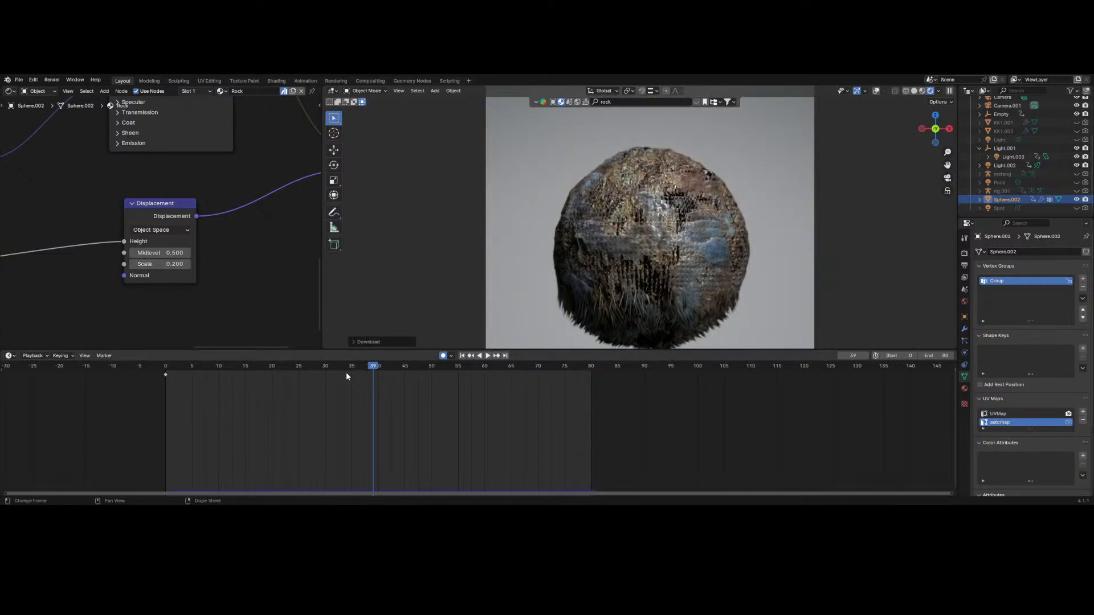
pyautogui.moveTo(347, 371); pyautogui.dragTo(167, 378)
pyautogui.press('space')
pyautogui.press('Escape')
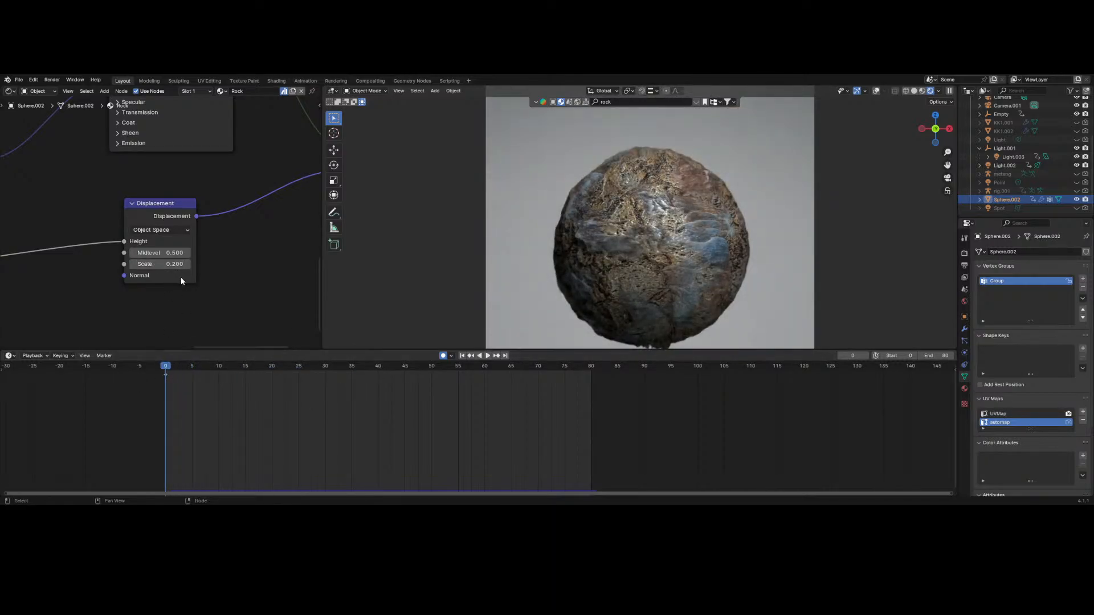
pyautogui.moveTo(171, 264); pyautogui.dragTo(222, 264)
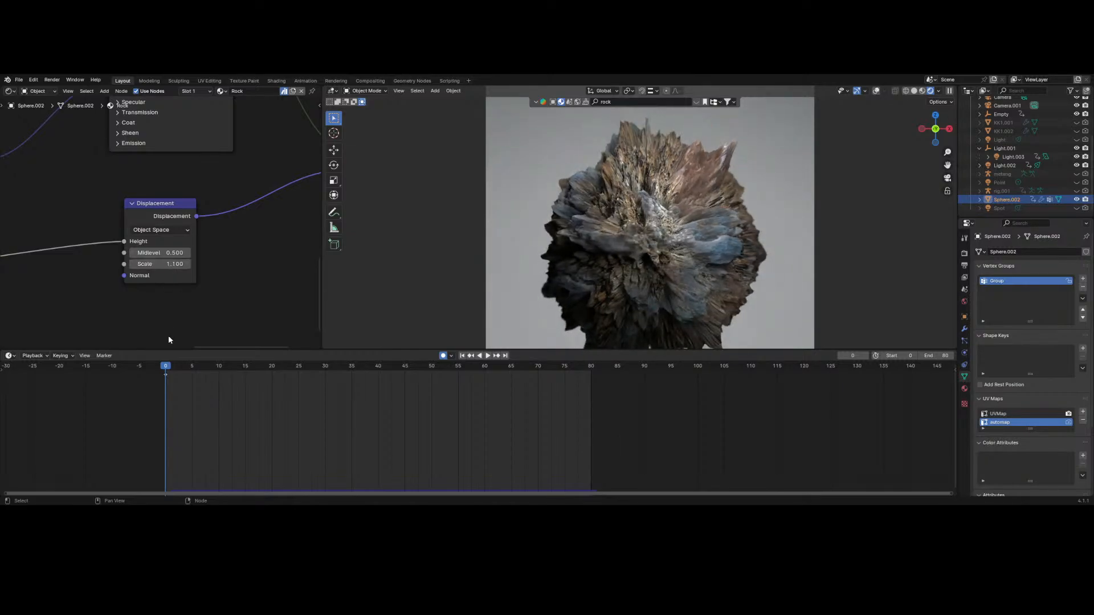
pyautogui.moveTo(188, 365); pyautogui.dragTo(142, 385)
# - Move the leftmost height image texture node below the other height texture that feeds the Displacement's Mix node
pyautogui.moveTo(199, 247); pyautogui.dragTo(74, 229, button='middle')
pyautogui.scroll(-5, 212, 269)
pyautogui.moveTo(237, 277); pyautogui.dragTo(63, 307, button='middle')
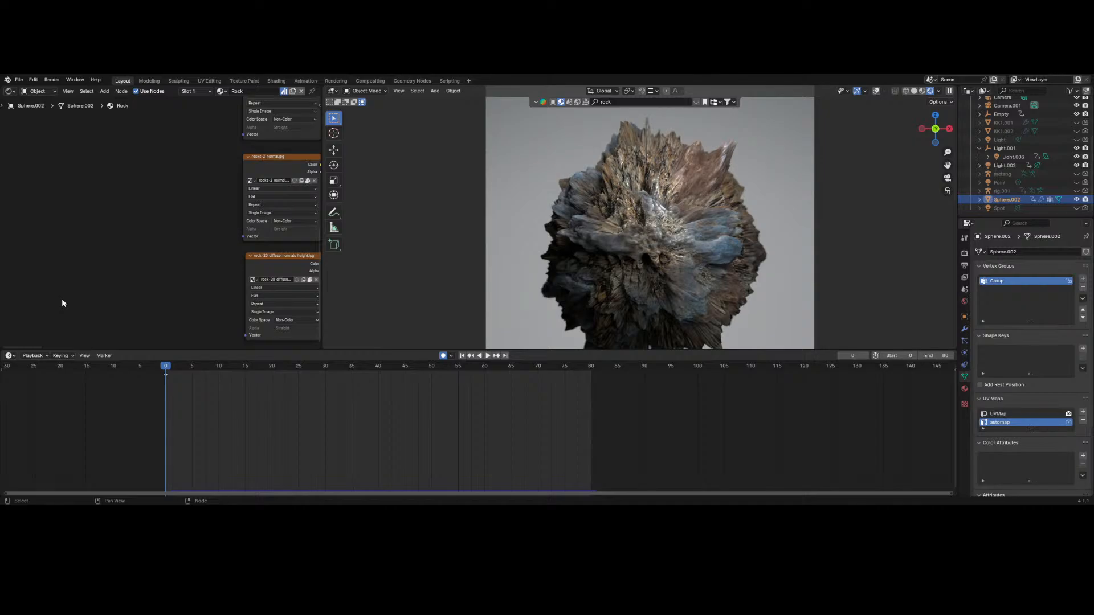
pyautogui.scroll(-4, 62, 299)
pyautogui.moveTo(28, 271); pyautogui.dragTo(273, 258, button='middle')
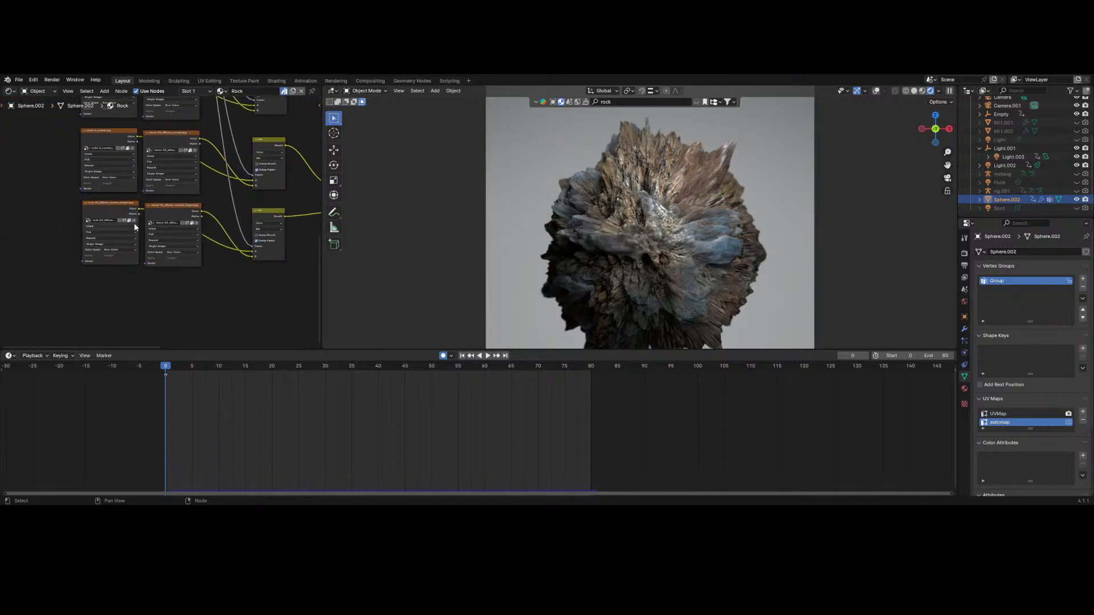
pyautogui.moveTo(117, 212); pyautogui.dragTo(179, 283)
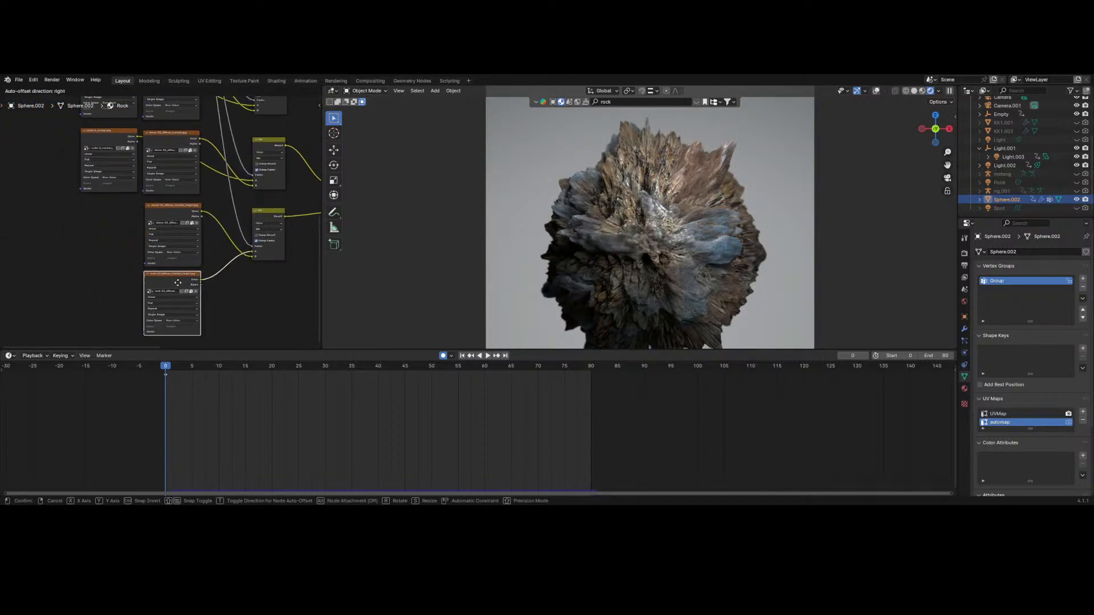
pyautogui.moveTo(246, 282); pyautogui.dragTo(110, 303, button='middle')
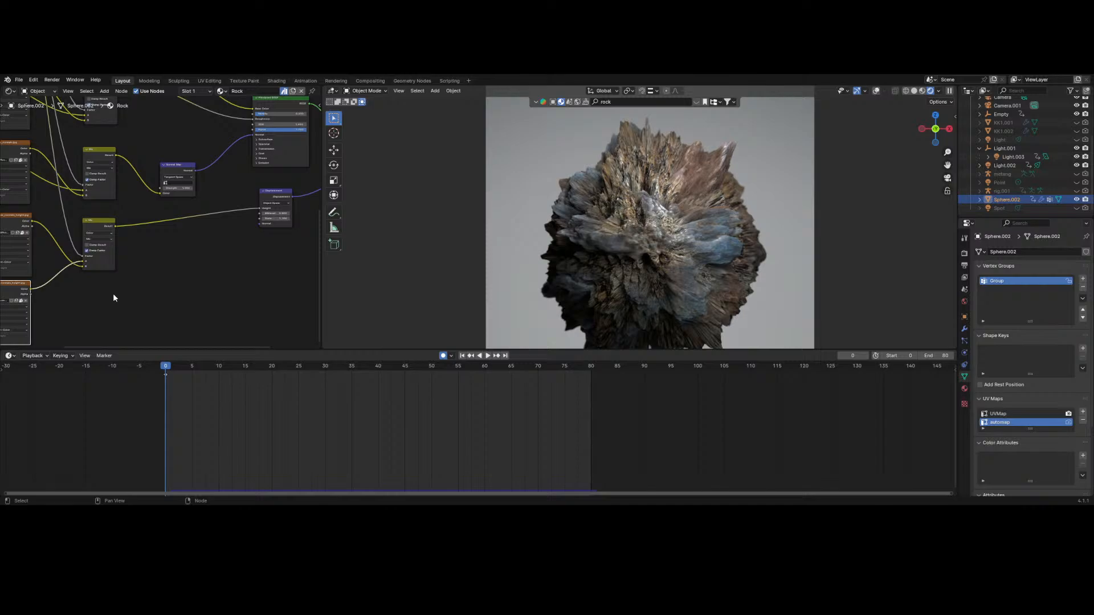
# - Examine the displaced rock sphere up close and at frames 38 and 30, and bring up its modifier settings
pyautogui.scroll(3, 644, 255)
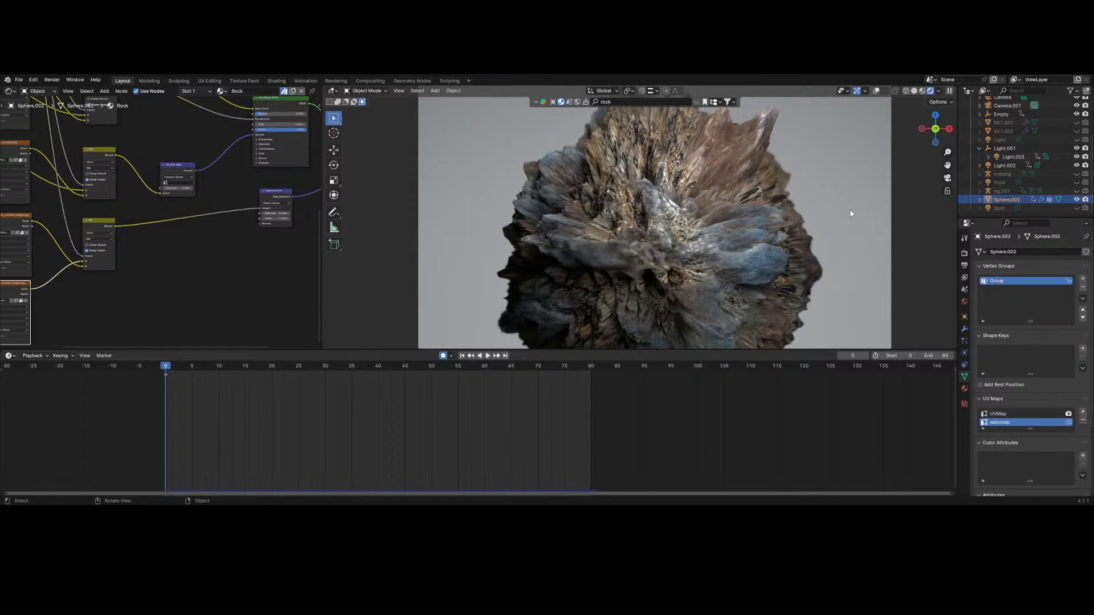
pyautogui.scroll(-3, 712, 227)
pyautogui.scroll(4, 712, 227)
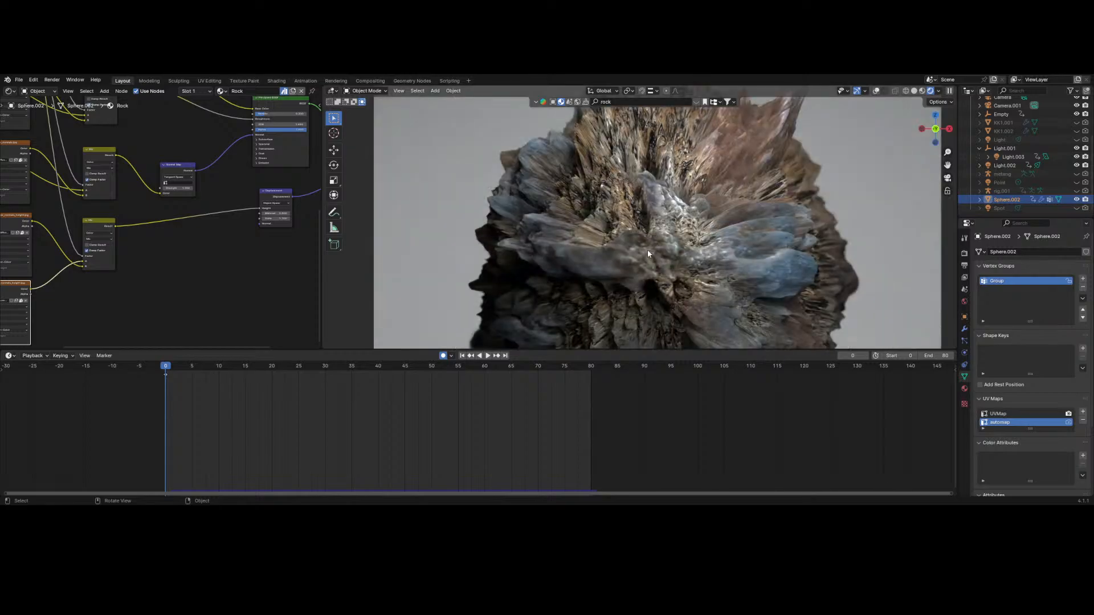
pyautogui.scroll(-4, 683, 270)
pyautogui.scroll(1, 683, 270)
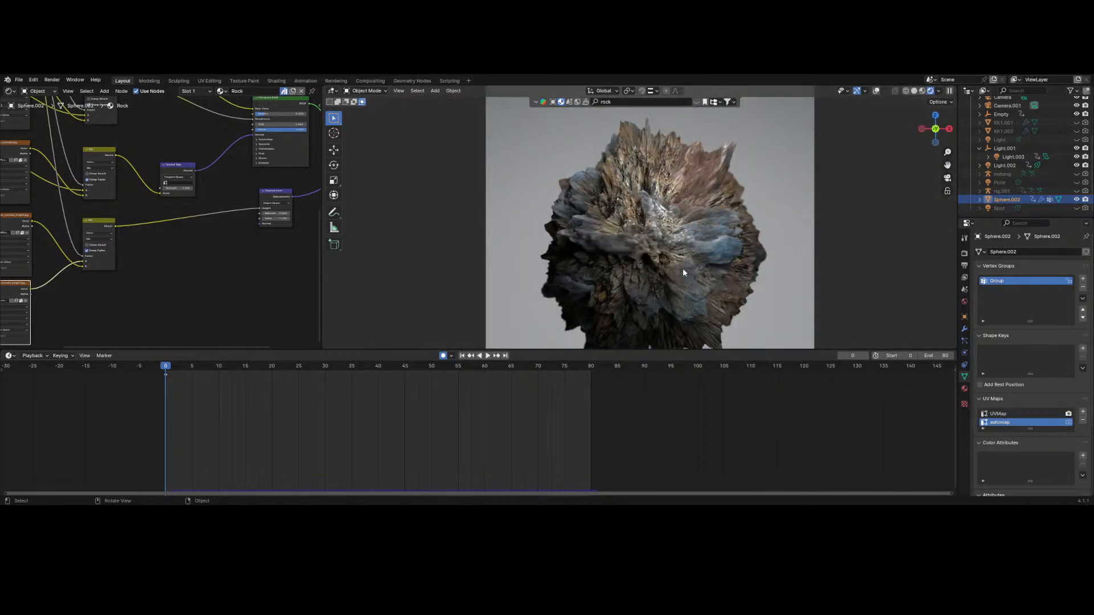
pyautogui.moveTo(187, 242); pyautogui.dragTo(8, 214, button='middle')
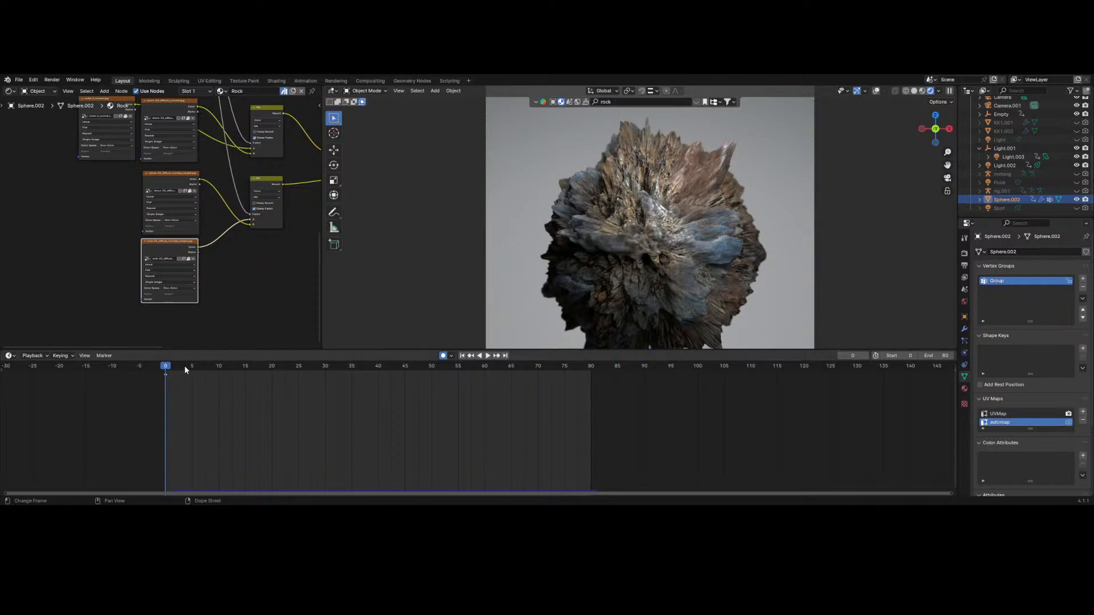
pyautogui.moveTo(185, 369); pyautogui.dragTo(368, 382)
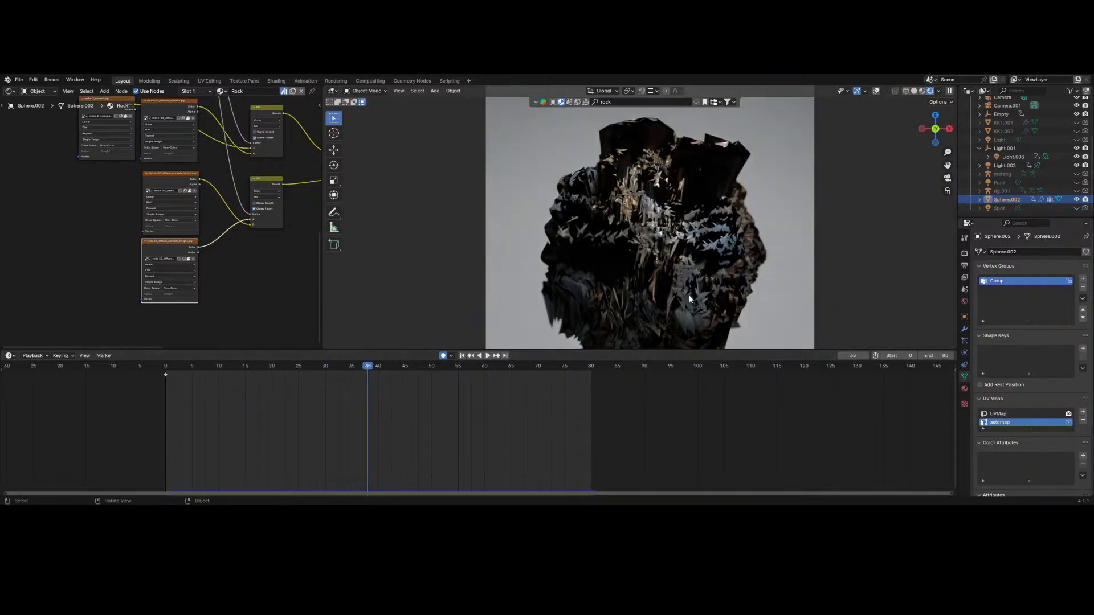
pyautogui.click(964, 329)
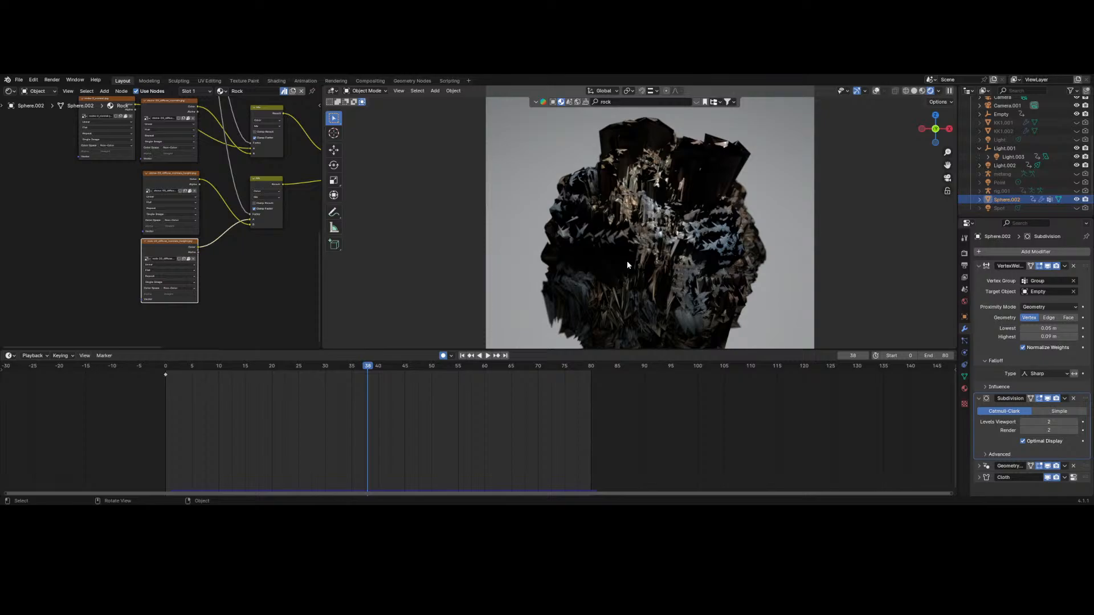
pyautogui.scroll(-2, 627, 279)
pyautogui.scroll(1, 626, 279)
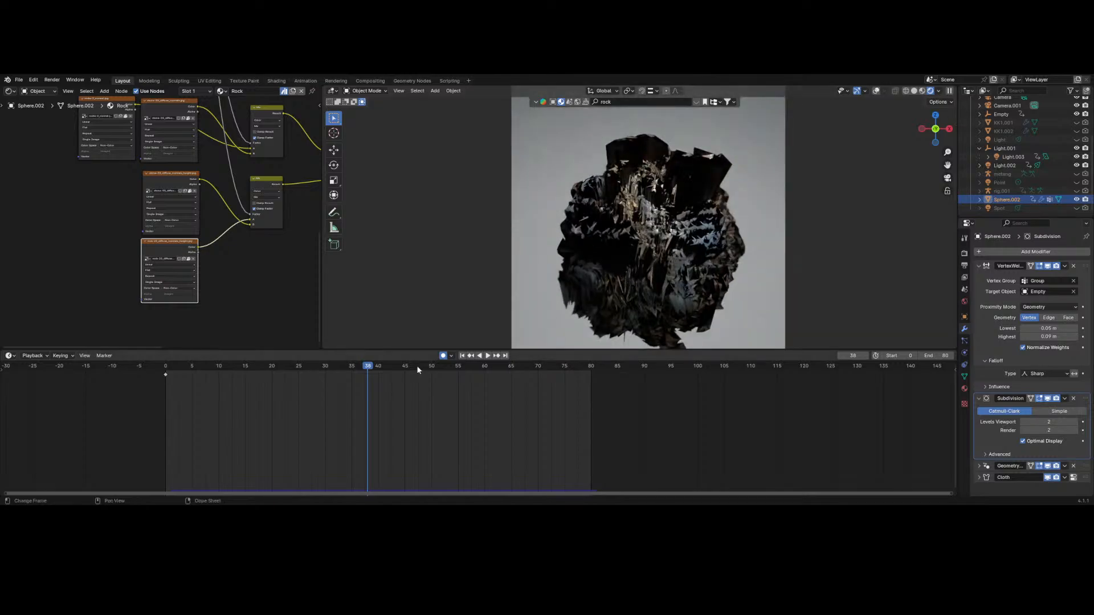
pyautogui.moveTo(287, 368); pyautogui.dragTo(324, 369)
# - Copy the Rock material's Displacement node with its Mix node, two height textures, and the mask texture and Color Ramp driving the mix
pyautogui.scroll(-1, 184, 218)
pyautogui.moveTo(252, 273); pyautogui.dragTo(200, 285, button='middle')
pyautogui.scroll(-3, 248, 274)
pyautogui.moveTo(265, 265); pyautogui.dragTo(75, 216)
pyautogui.scroll(1, 297, 273)
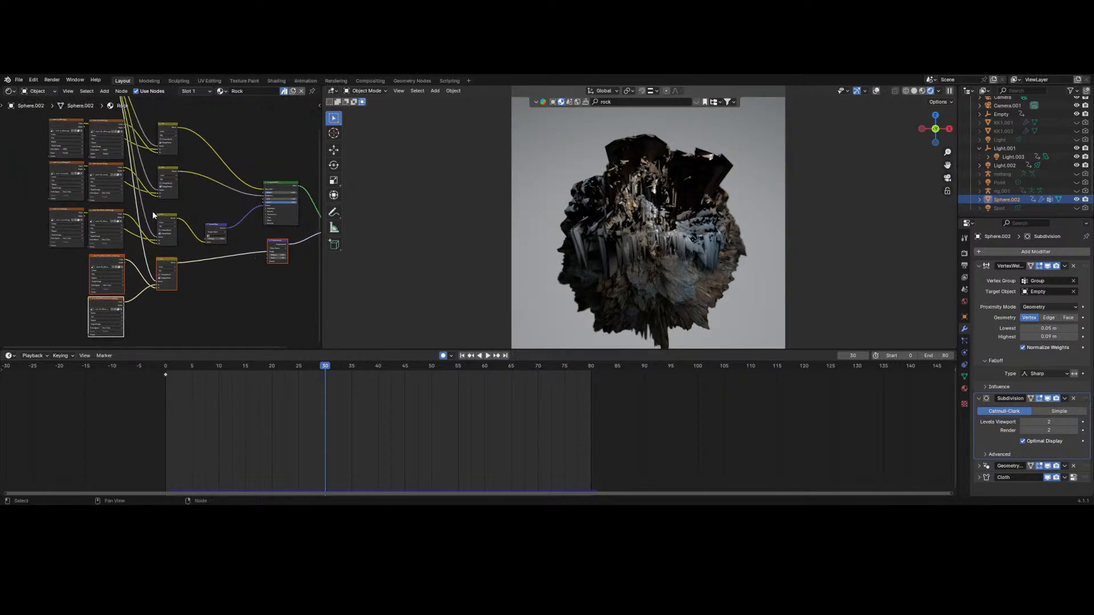
pyautogui.moveTo(152, 211); pyautogui.dragTo(238, 320, button='middle')
pyautogui.click(128, 177)
pyautogui.rightClick(122, 180)
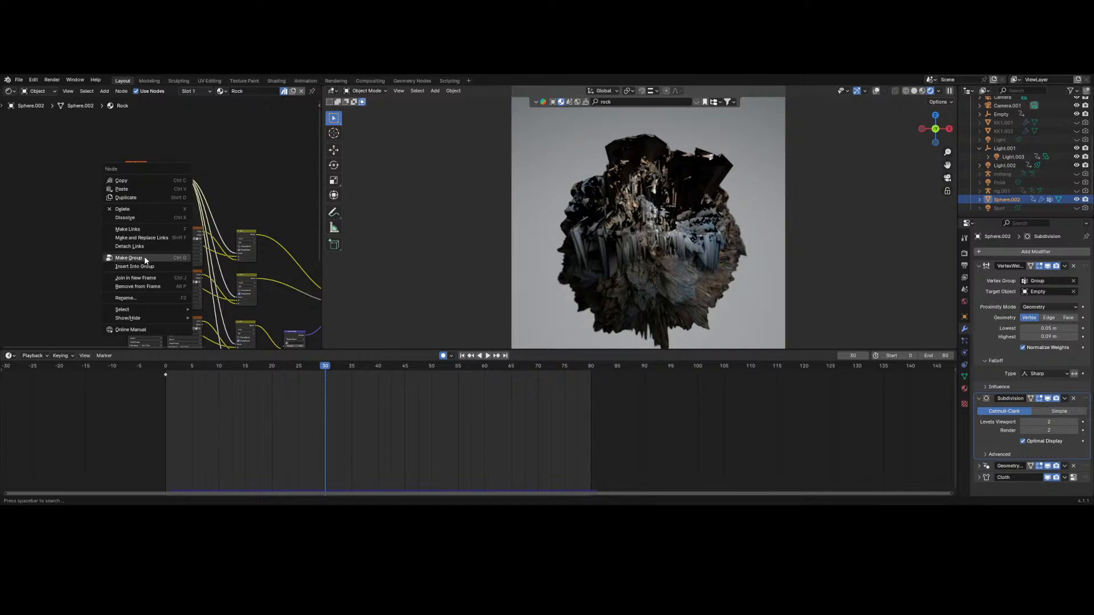
pyautogui.click(133, 180)
# - Search the existing materials for "red" and replace the sphere's Rock material with Black and Red
pyautogui.click(964, 389)
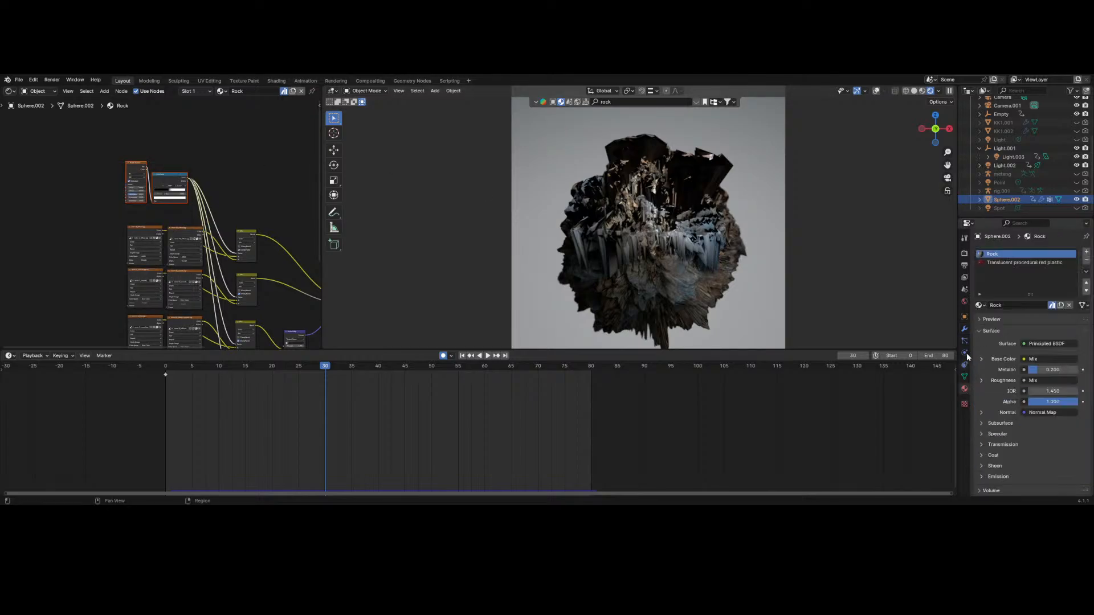
pyautogui.click(979, 306)
pyautogui.write('red')
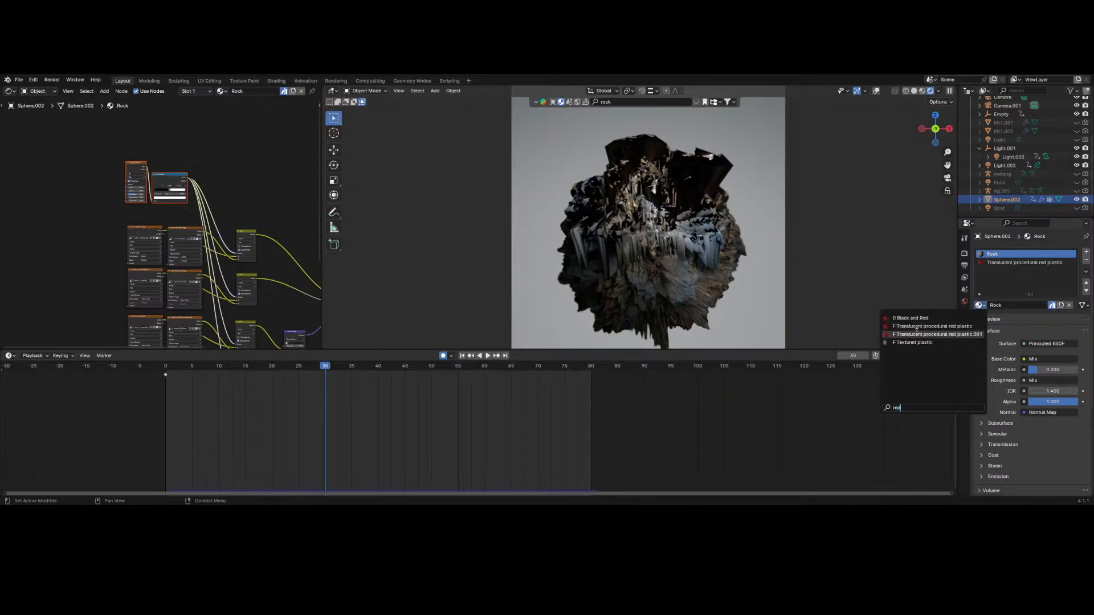
pyautogui.click(911, 318)
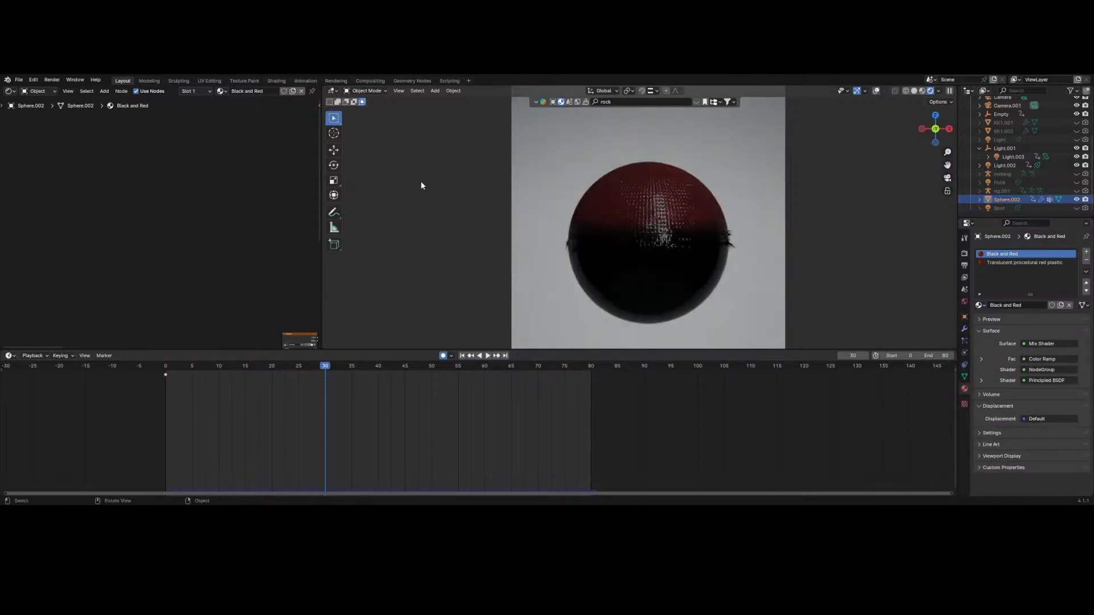
# - Paste the copied displacement nodes into the empty area of the Black and Red material's node tree
pyautogui.moveTo(94, 328); pyautogui.dragTo(83, 321, button='middle')
pyautogui.moveTo(183, 297); pyautogui.dragTo(97, 284, button='middle')
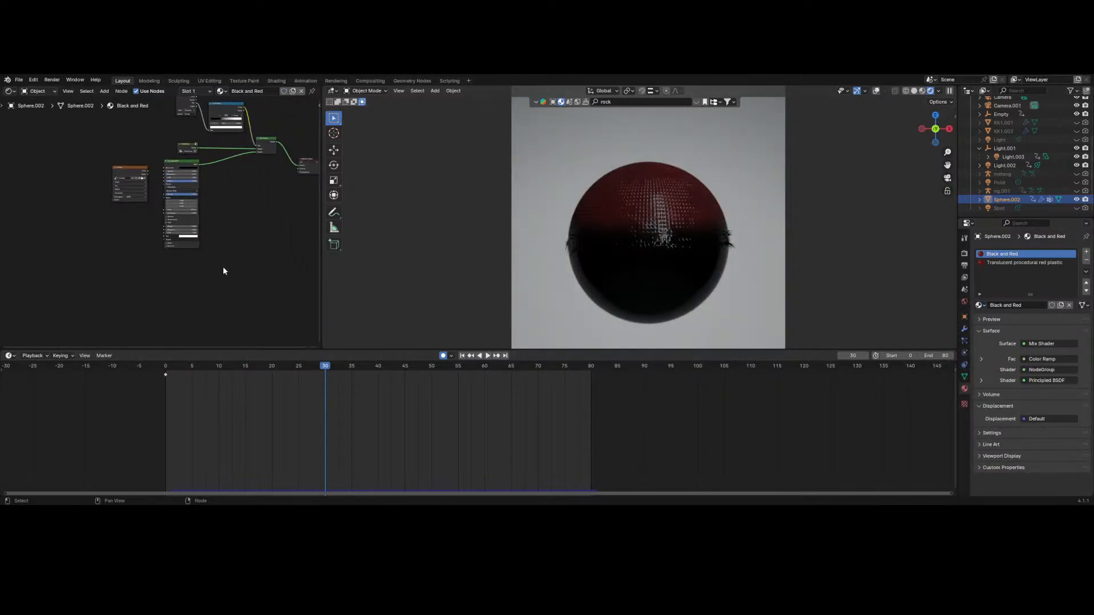
pyautogui.rightClick(223, 266)
pyautogui.moveTo(220, 270)
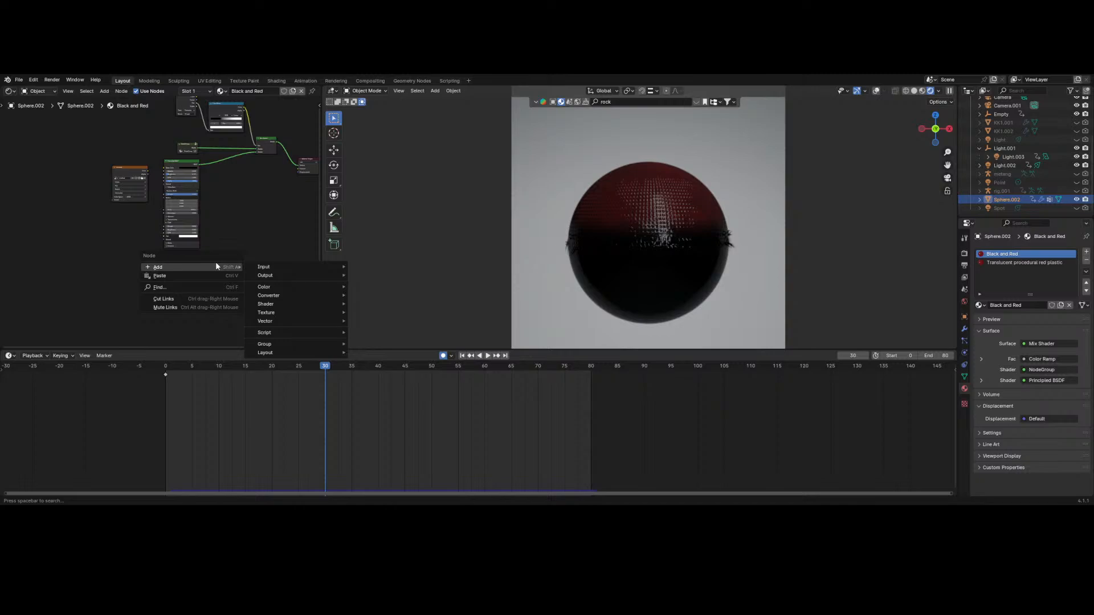
pyautogui.moveTo(258, 254); pyautogui.dragTo(228, 250, button='middle')
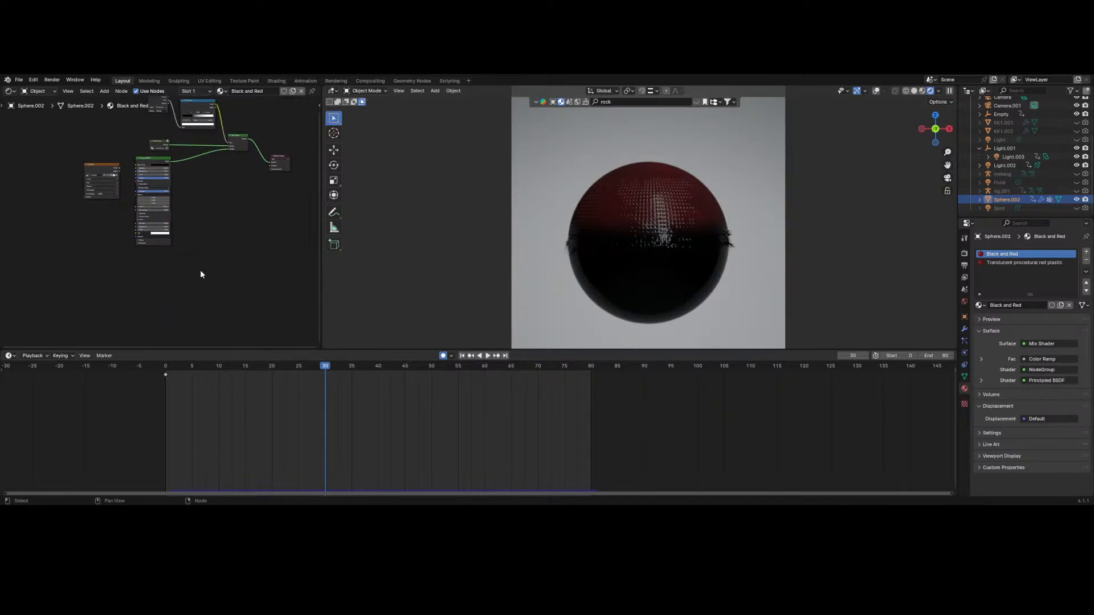
pyautogui.moveTo(190, 278); pyautogui.dragTo(173, 251, button='middle')
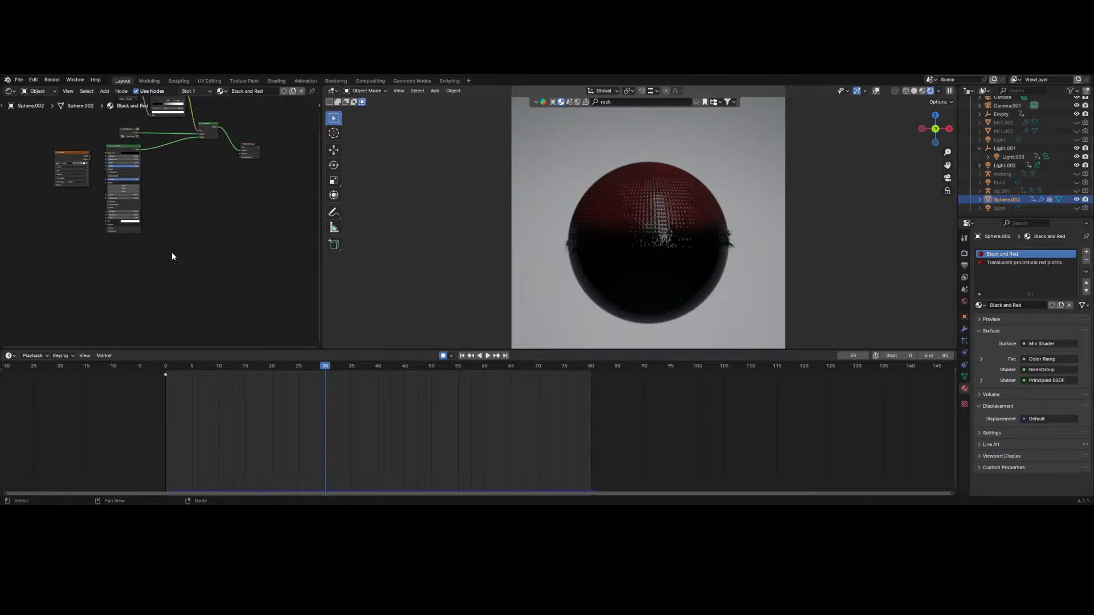
pyautogui.rightClick(172, 252)
pyautogui.moveTo(175, 253)
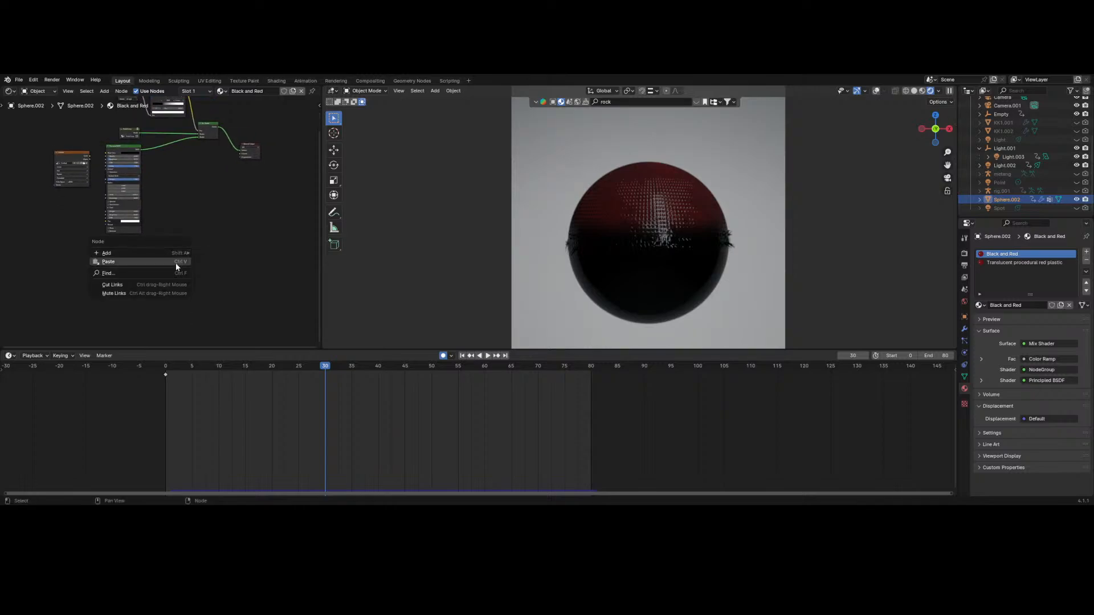
pyautogui.click(176, 262)
pyautogui.scroll(-1, 239, 256)
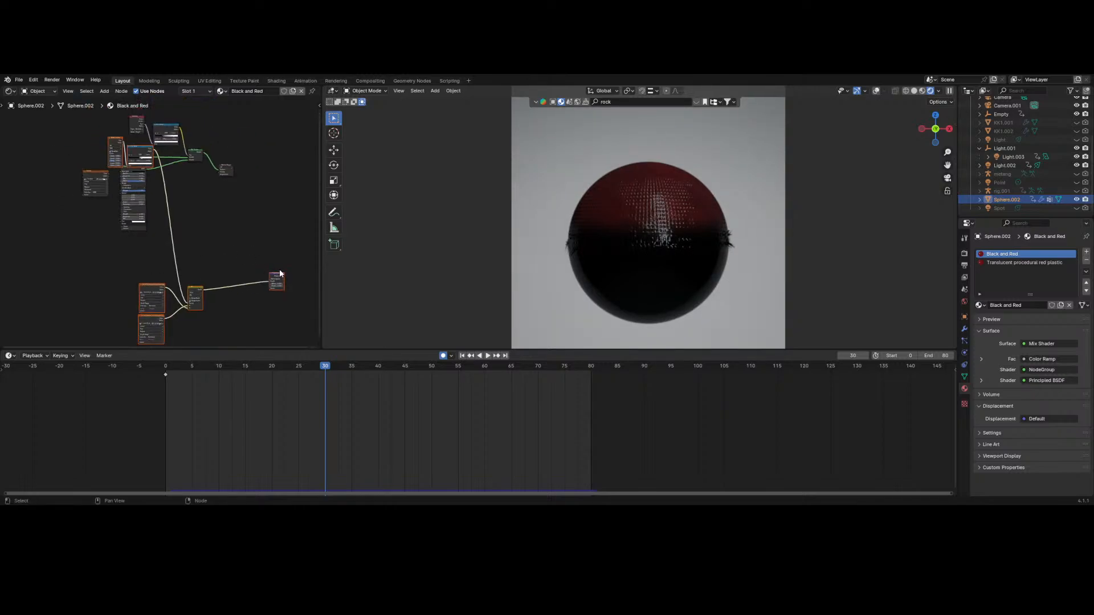
pyautogui.click(280, 276)
pyautogui.click(239, 293)
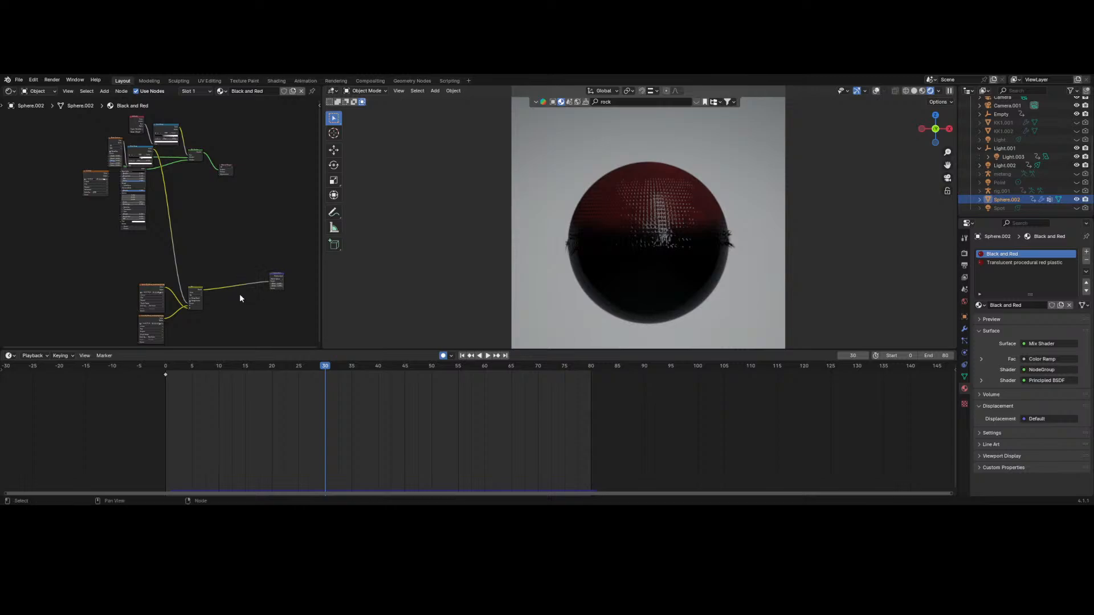
pyautogui.hotkey('ctrl', 'z')
pyautogui.hotkey('ctrl', 'z')
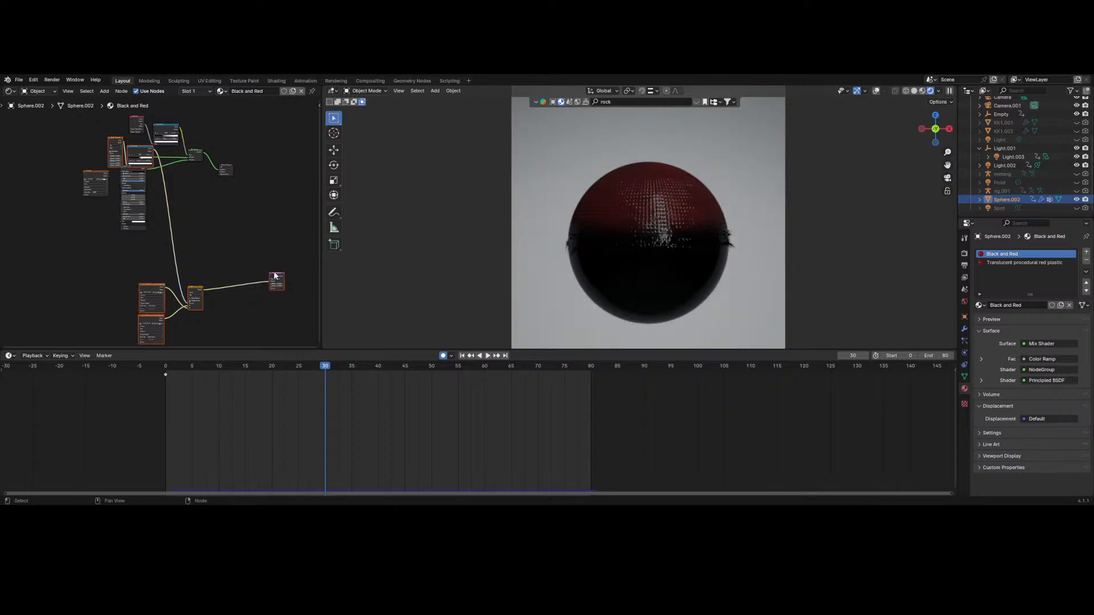
pyautogui.moveTo(278, 271); pyautogui.dragTo(197, 301)
pyautogui.hotkey('ctrl', 'z')
# - Move the pasted mask texture and Color Ramp down next to the pasted height textures, and select the whole pasted displacement group
pyautogui.moveTo(210, 269); pyautogui.dragTo(247, 154, button='middle')
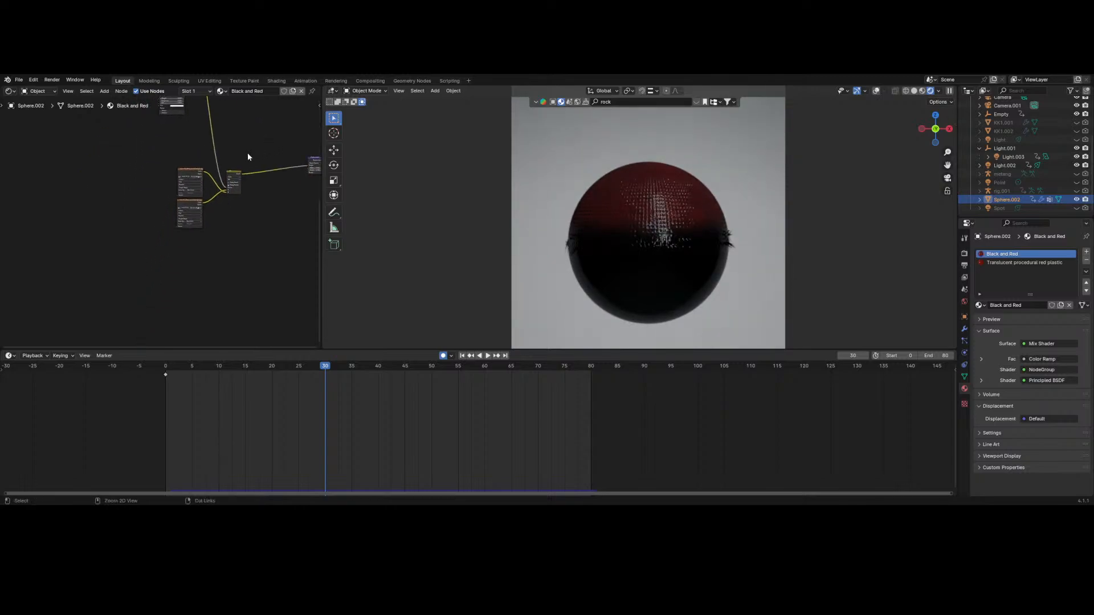
pyautogui.scroll(3, 205, 237)
pyautogui.scroll(1, 209, 261)
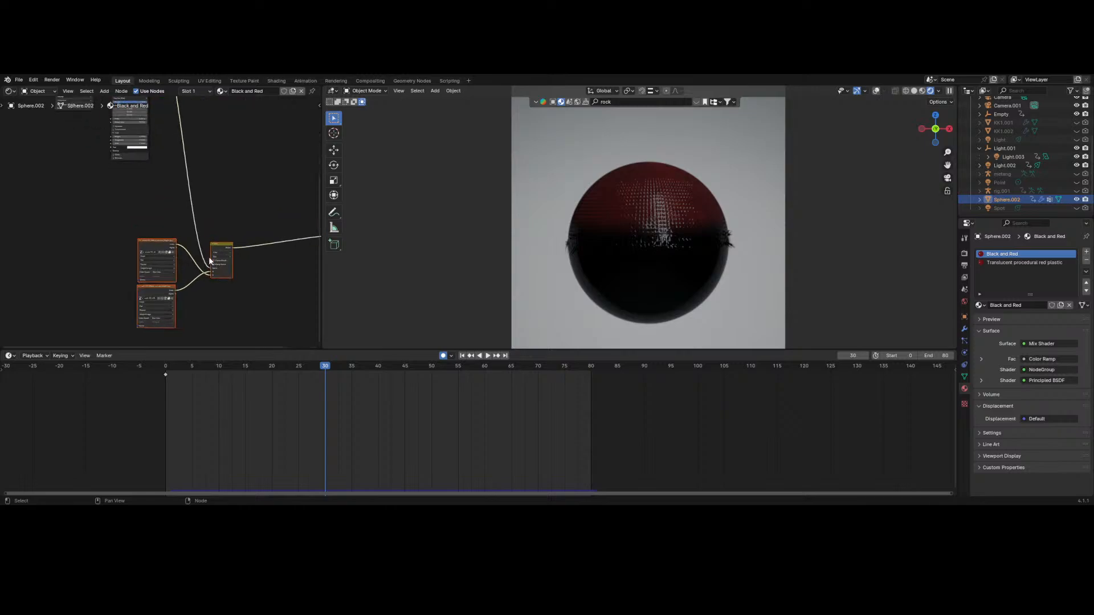
pyautogui.moveTo(224, 246); pyautogui.dragTo(175, 263)
pyautogui.click(213, 197)
pyautogui.scroll(-1, 220, 197)
pyautogui.moveTo(225, 196); pyautogui.dragTo(244, 259, button='middle')
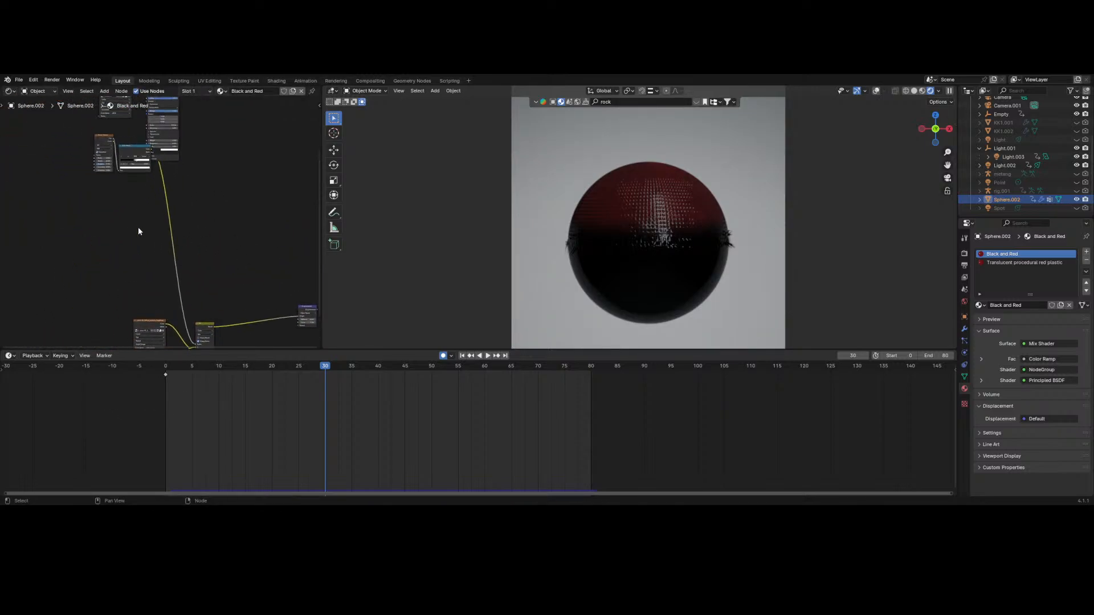
pyautogui.moveTo(149, 208); pyautogui.dragTo(143, 287)
pyautogui.scroll(-3, 158, 266)
pyautogui.moveTo(135, 241); pyautogui.dragTo(281, 346)
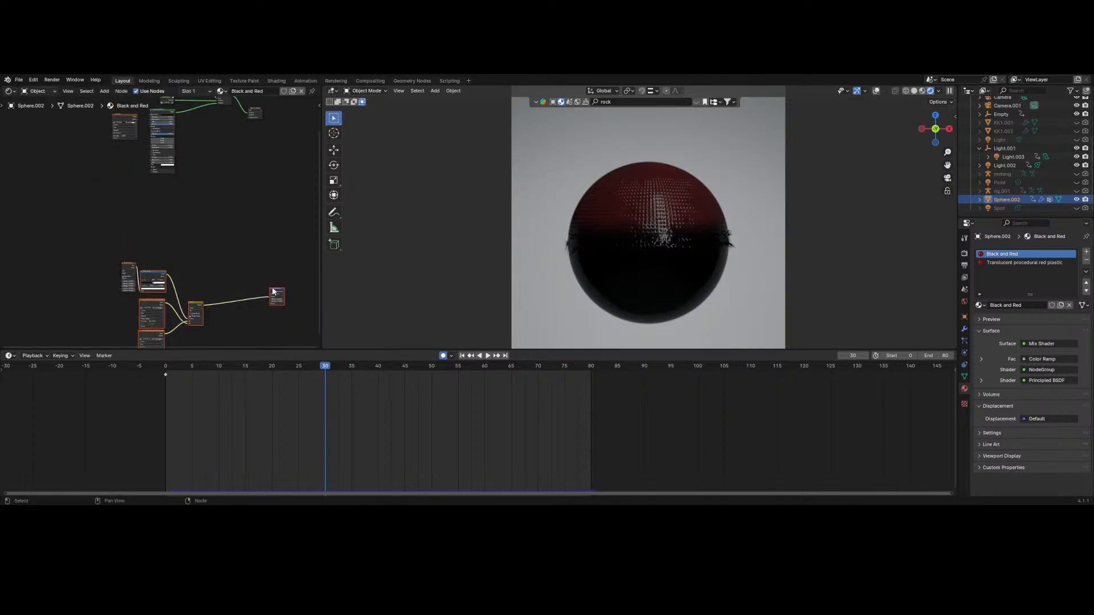
# - Move the displacement texture nodes closer to the shader tree and link the Displacement node to the Material Output's Displacement input
pyautogui.moveTo(274, 291); pyautogui.dragTo(169, 184)
pyautogui.moveTo(94, 211); pyautogui.dragTo(302, 376)
pyautogui.moveTo(279, 293); pyautogui.dragTo(208, 197)
pyautogui.moveTo(207, 196); pyautogui.dragTo(209, 261, button='middle')
pyautogui.scroll(5, 209, 261)
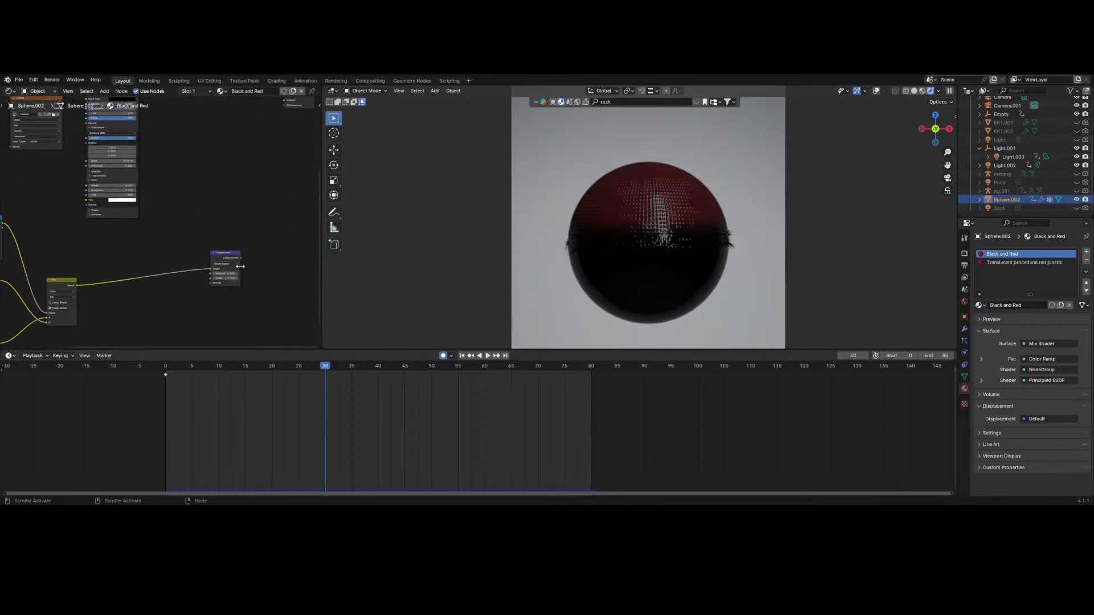
pyautogui.moveTo(288, 268); pyautogui.dragTo(283, 131)
pyautogui.scroll(6, 667, 297)
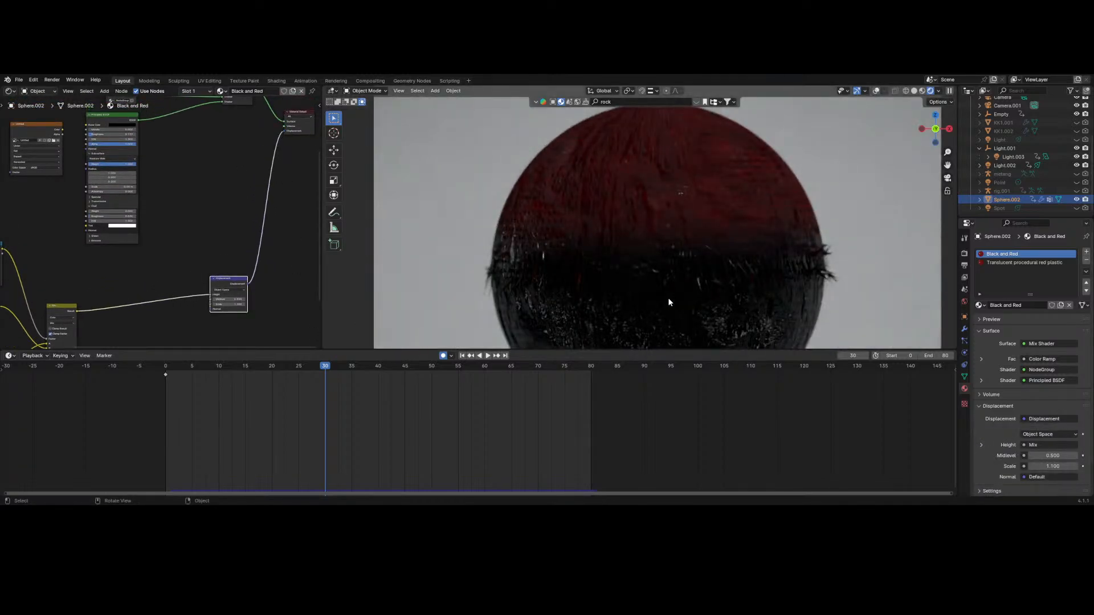
# - Play the animation from frame 0 to check the displacement on the sphere, and return to the first frame
pyautogui.scroll(-5, 668, 297)
pyautogui.moveTo(288, 271); pyautogui.dragTo(52, 201, button='middle')
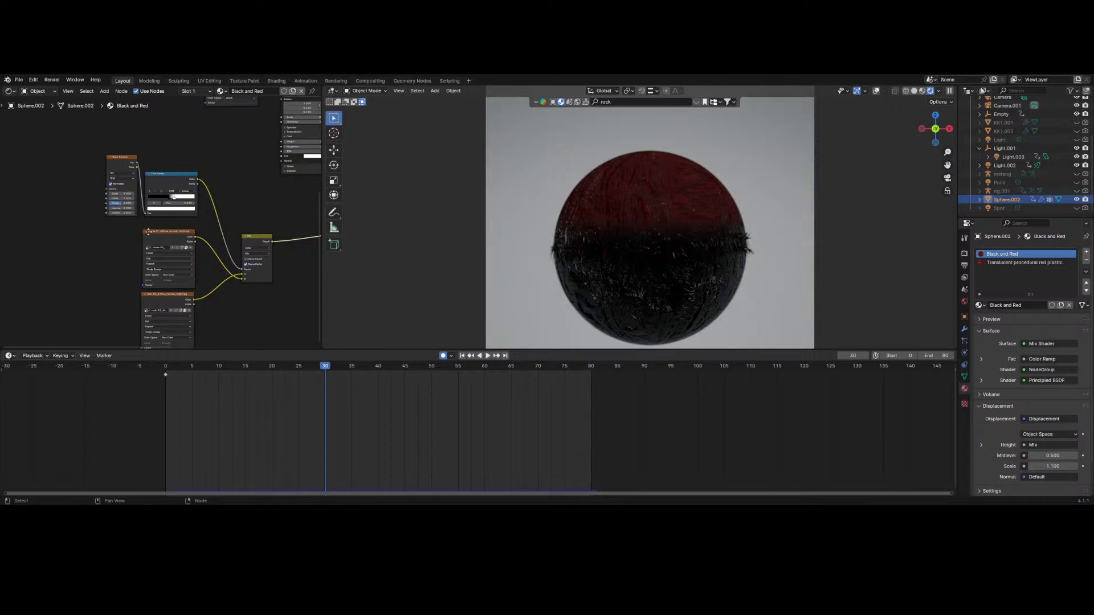
pyautogui.moveTo(148, 232); pyautogui.dragTo(138, 224, button='middle')
pyautogui.scroll(1, 677, 278)
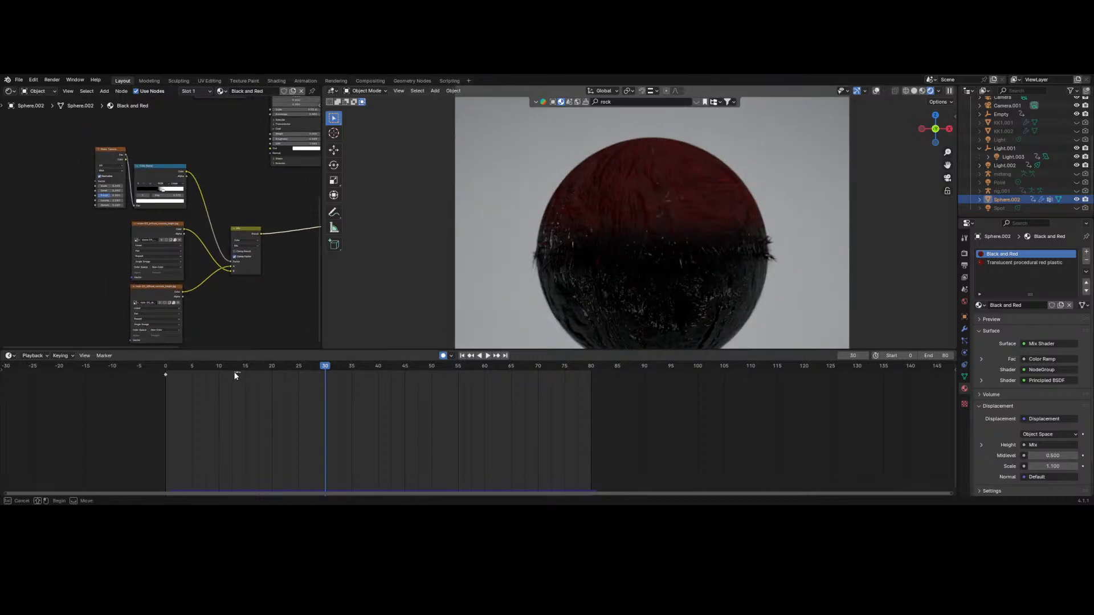
pyautogui.moveTo(219, 368); pyautogui.dragTo(166, 369)
pyautogui.press('space')
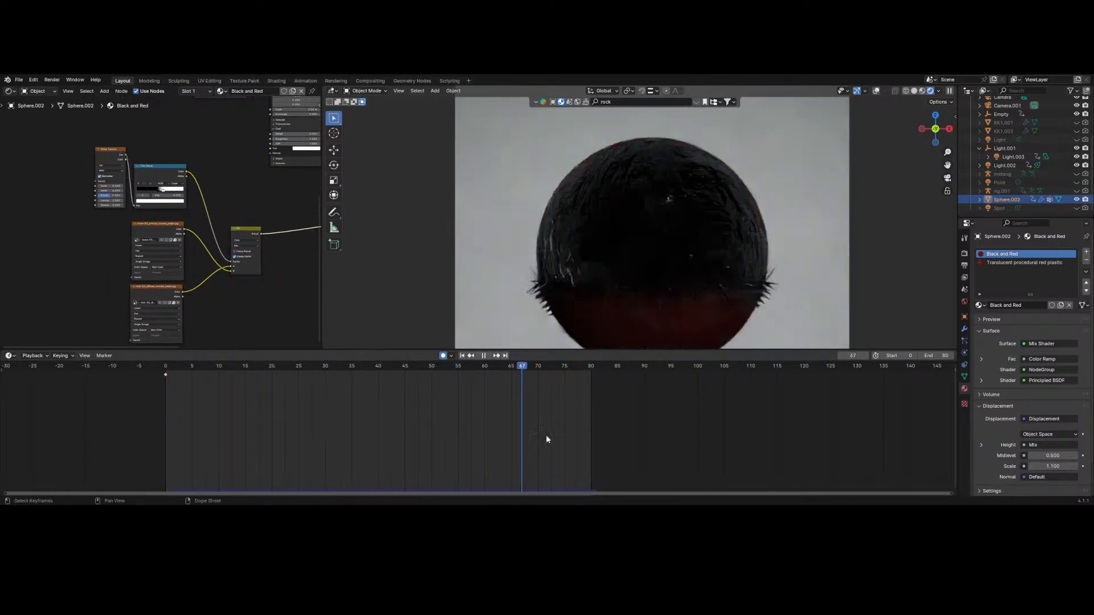
pyautogui.moveTo(406, 432); pyautogui.dragTo(359, 420)
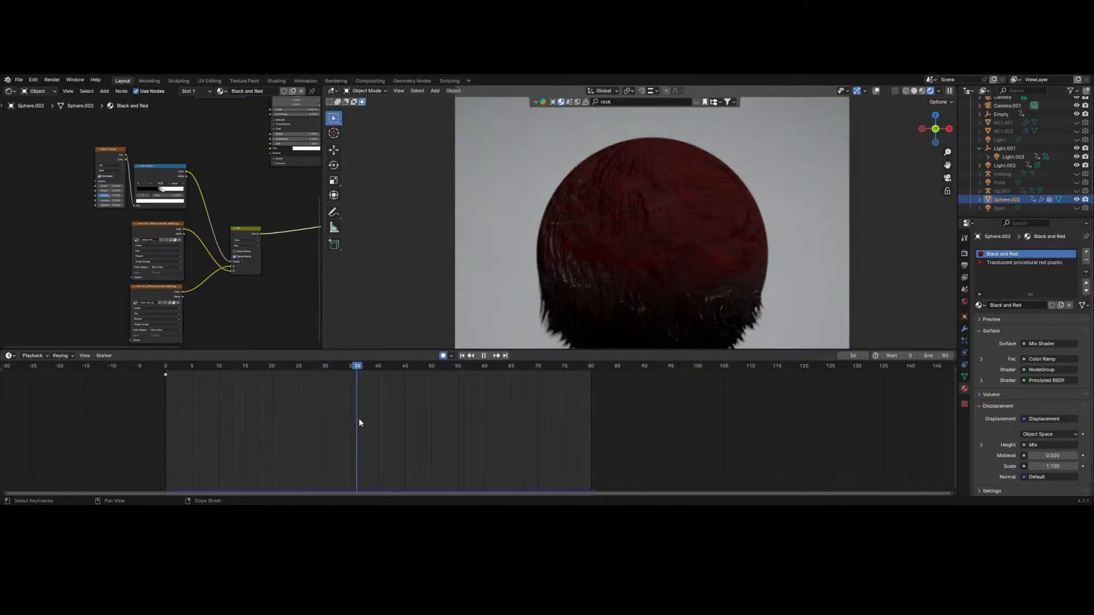
pyautogui.press('space')
pyautogui.hotkey('shift', 'Left')
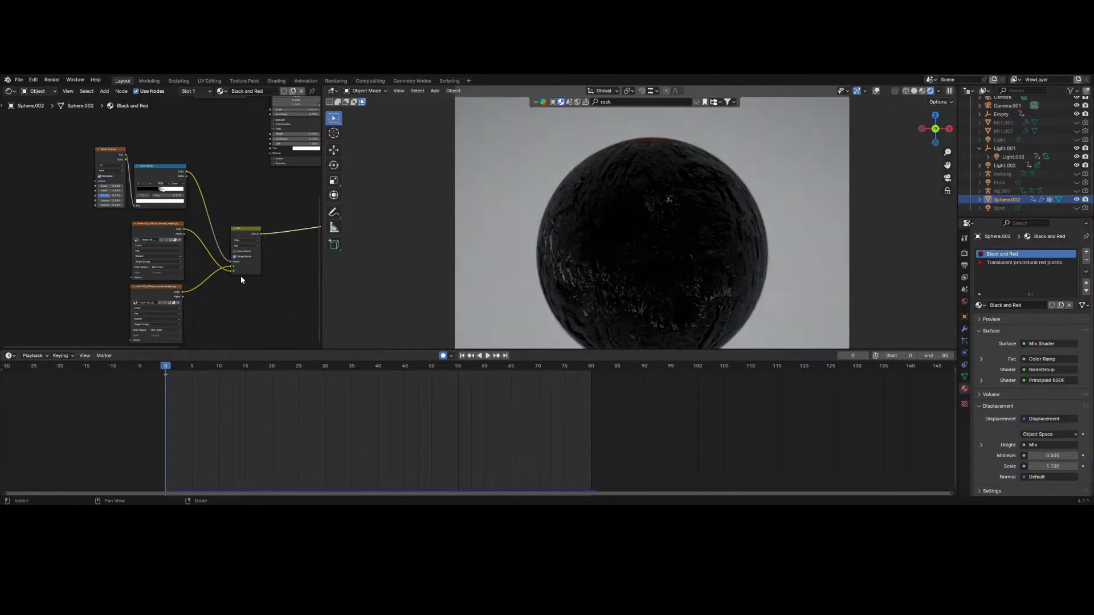
# - Set the Displacement node's Scale to 7.2 and make UVMap the sphere's active UV map
pyautogui.moveTo(240, 276); pyautogui.dragTo(238, 231, button='middle')
pyautogui.press('BackSpace')
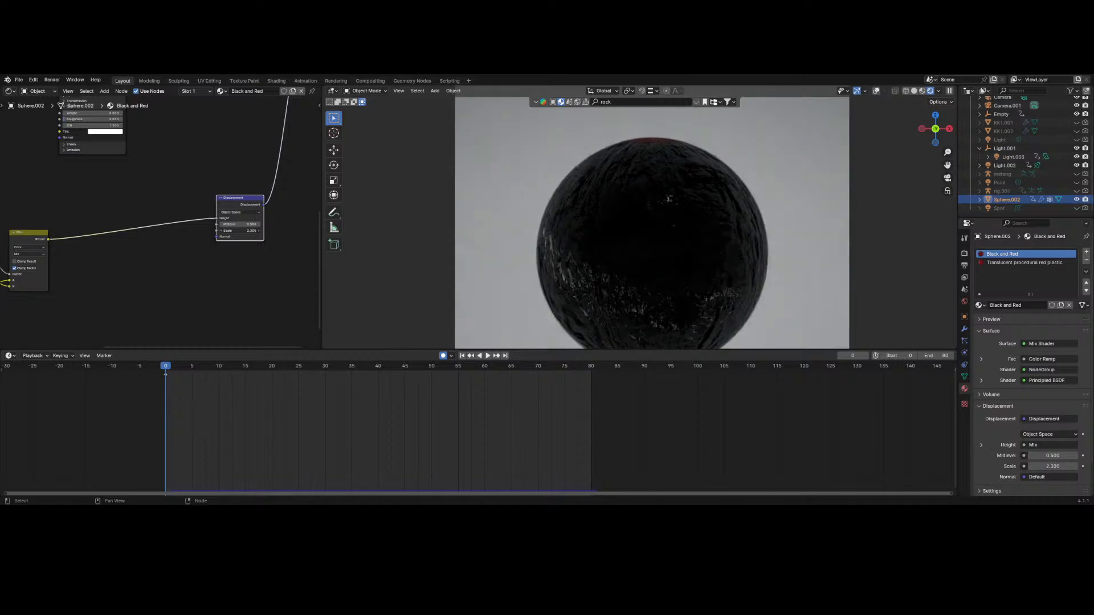
pyautogui.moveTo(238, 231); pyautogui.dragTo(279, 231)
pyautogui.click(965, 377)
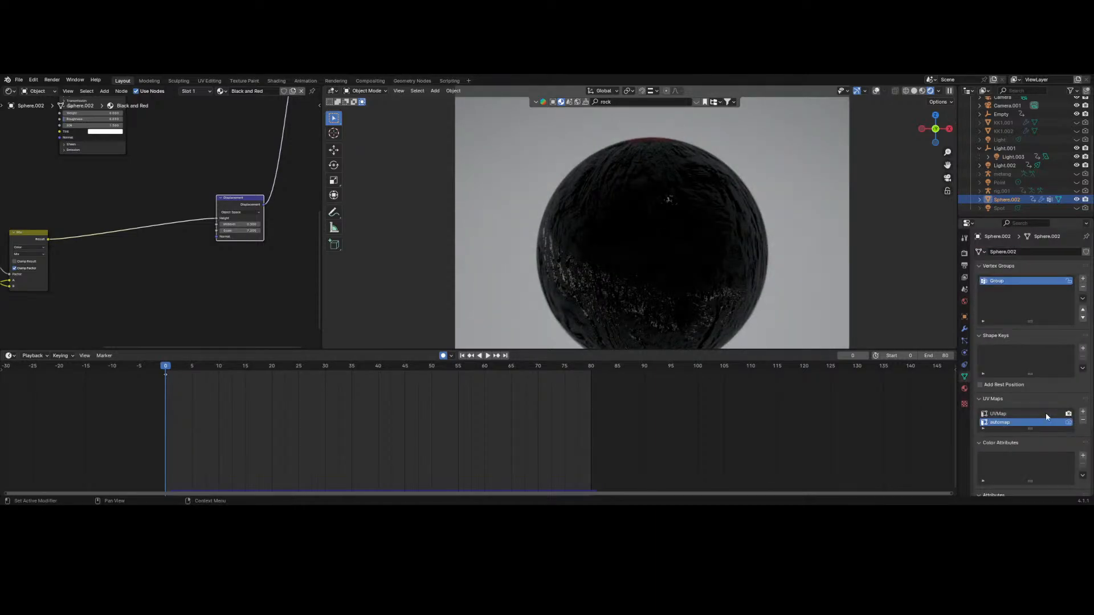
pyautogui.click(1046, 416)
# - Try a Noise Texture Scale of about -12.8 in the displacement mix
pyautogui.scroll(-2, 190, 224)
pyautogui.moveTo(176, 242); pyautogui.dragTo(26, 233, button='middle')
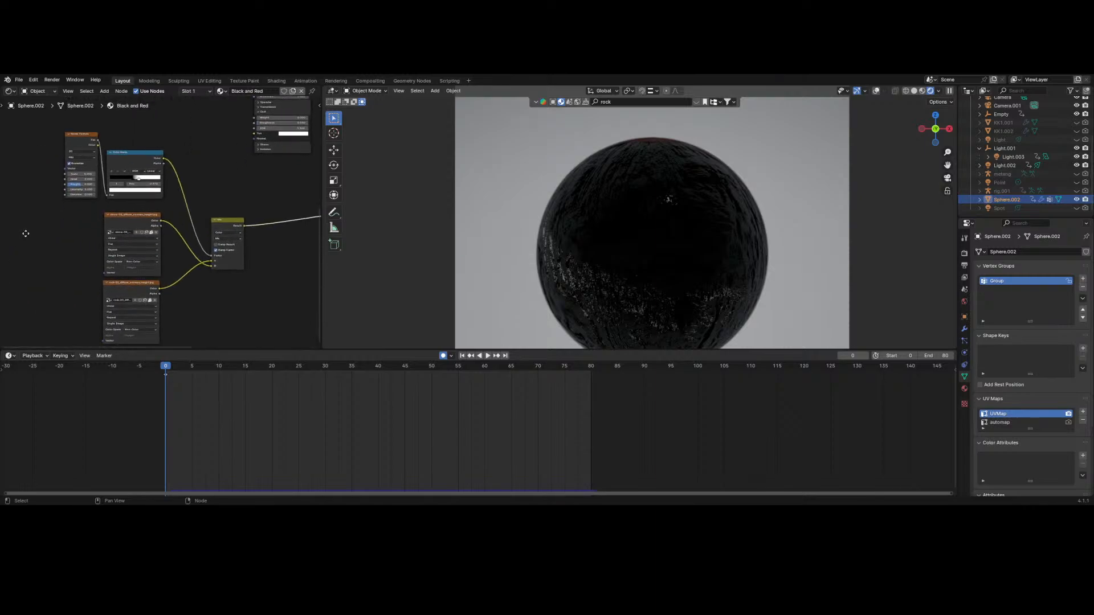
pyautogui.moveTo(143, 251); pyautogui.dragTo(165, 287, button='middle')
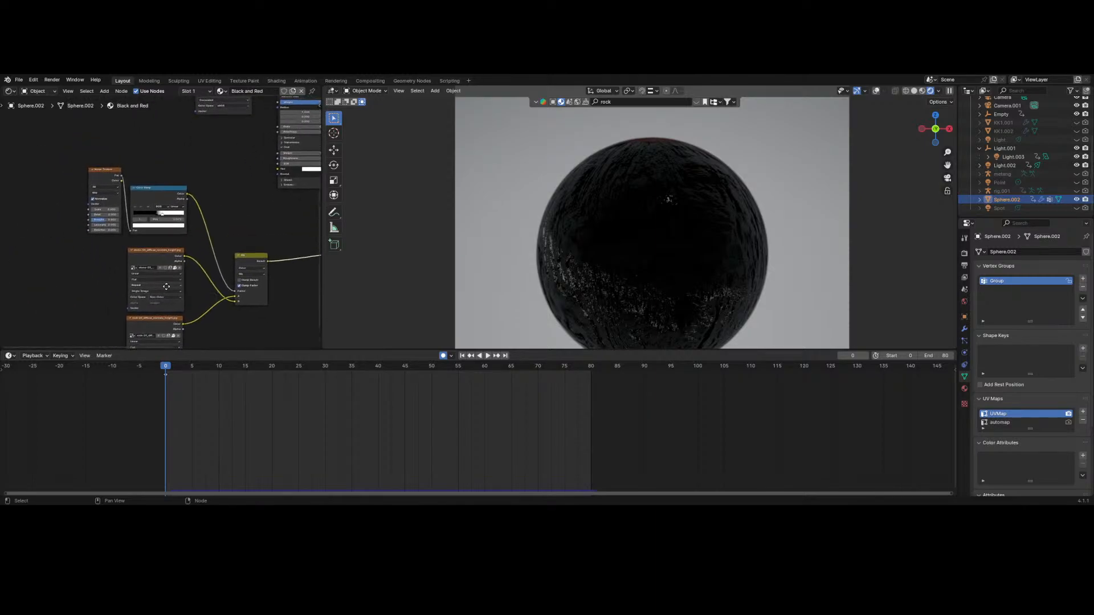
pyautogui.scroll(4, 105, 208)
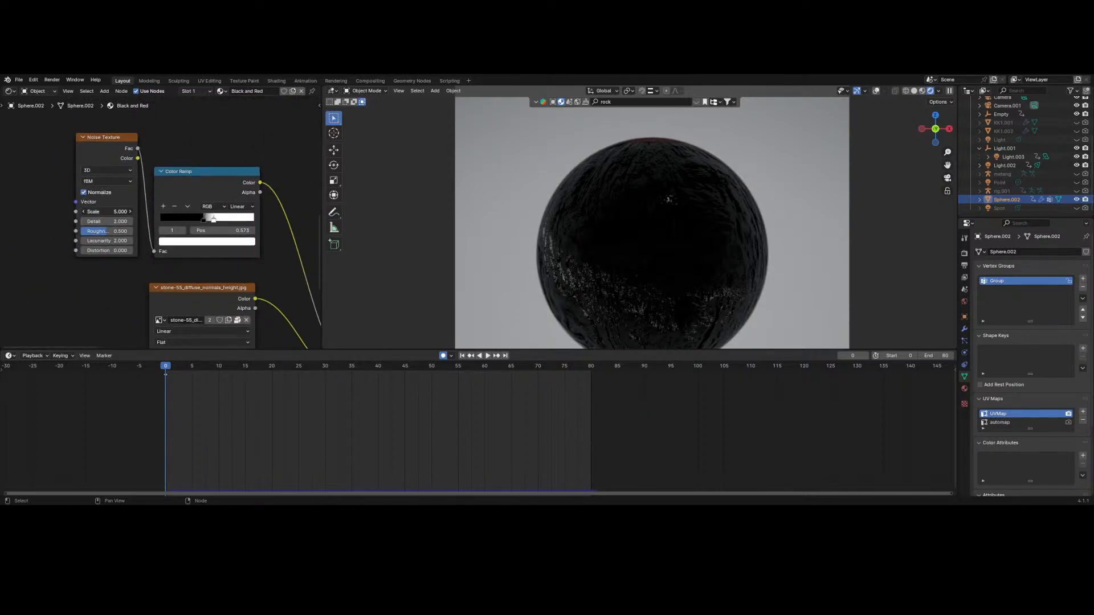
pyautogui.moveTo(108, 211); pyautogui.dragTo(45, 211)
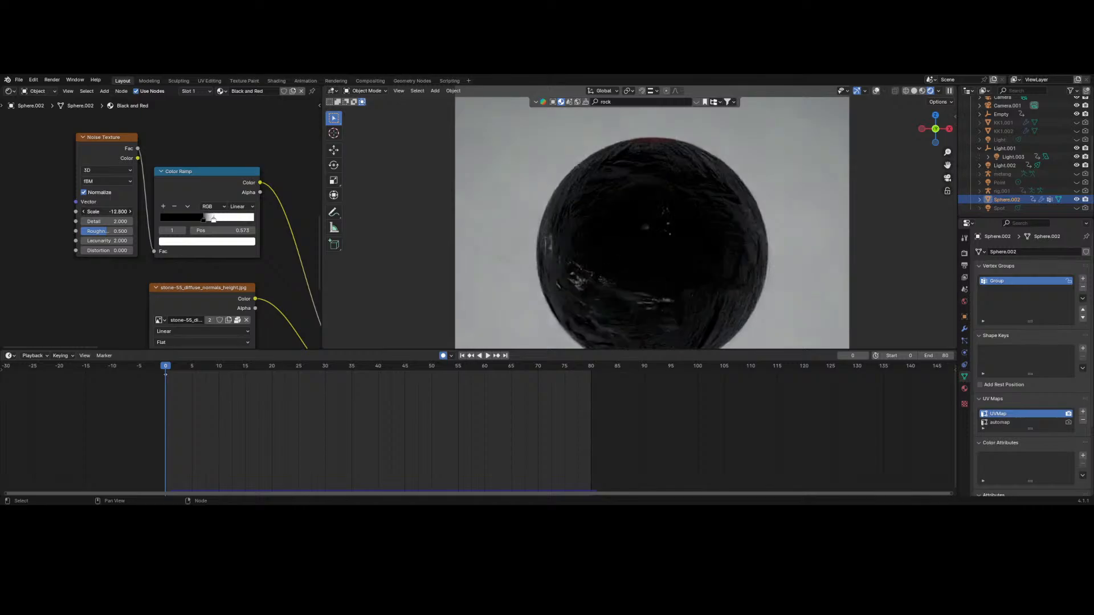
pyautogui.press('Escape')
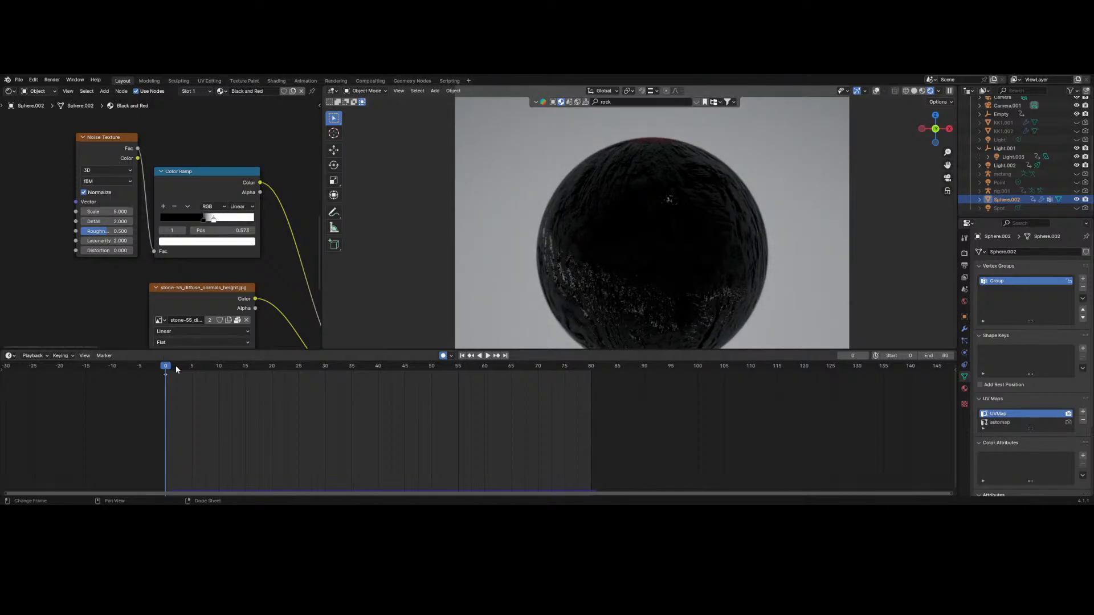
# - Replay the animation to inspect the sphere with the stronger displacement, and reset the timeline to frame 0
pyautogui.press('space')
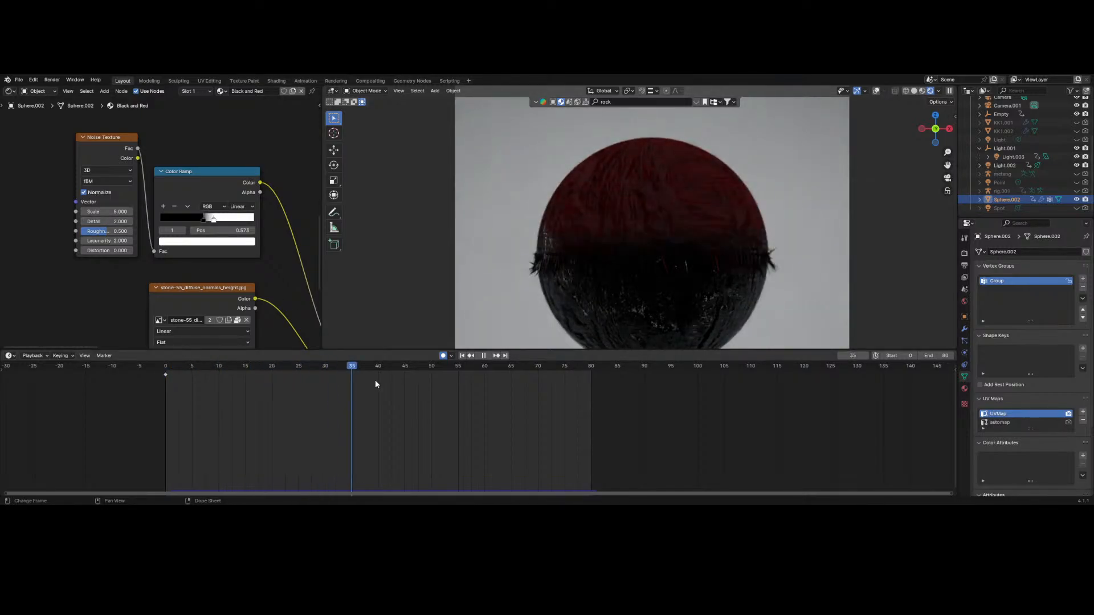
pyautogui.click(166, 369)
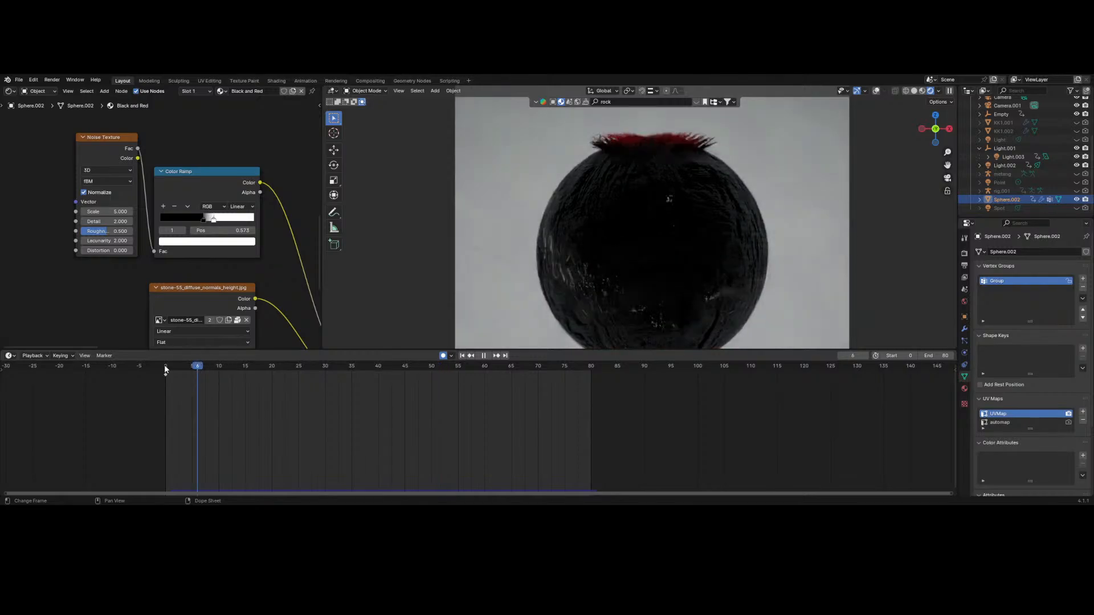
pyautogui.click(165, 367)
pyautogui.press('space')
# - Set the Displacement node's Midlevel to 0
pyautogui.scroll(-5, 280, 238)
pyautogui.moveTo(282, 242); pyautogui.dragTo(168, 240, button='middle')
pyautogui.scroll(-10, 232, 218)
pyautogui.click(199, 222)
pyautogui.scroll(8, 208, 228)
pyautogui.scroll(4, 244, 237)
pyautogui.scroll(3, 202, 237)
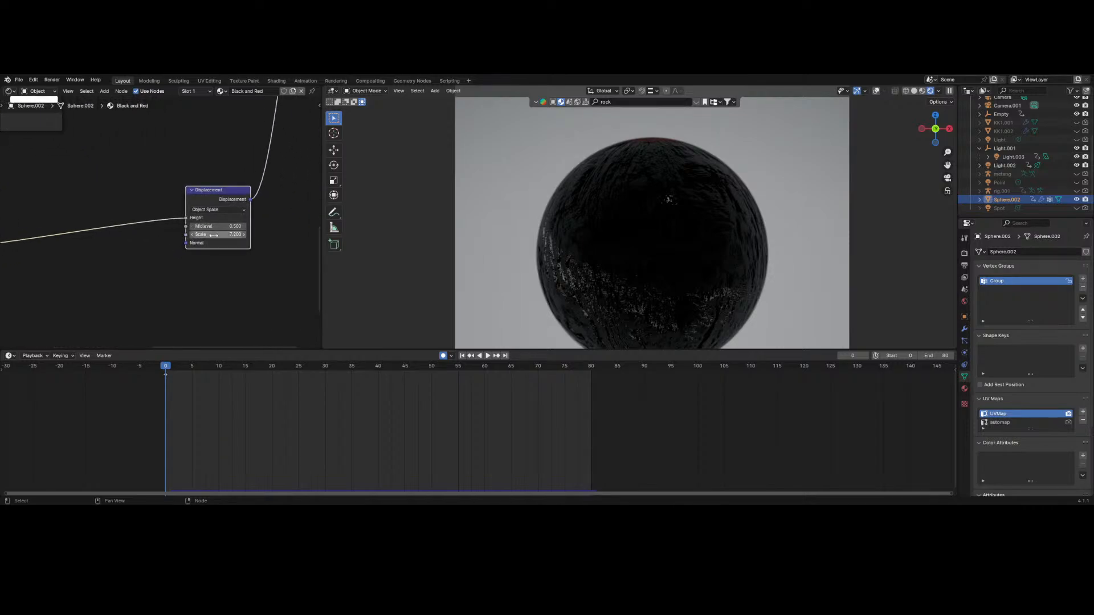
pyautogui.moveTo(212, 234); pyautogui.dragTo(191, 226)
# - Assign the Rock material to the sphere's first material slot
pyautogui.click(964, 388)
pyautogui.click(979, 306)
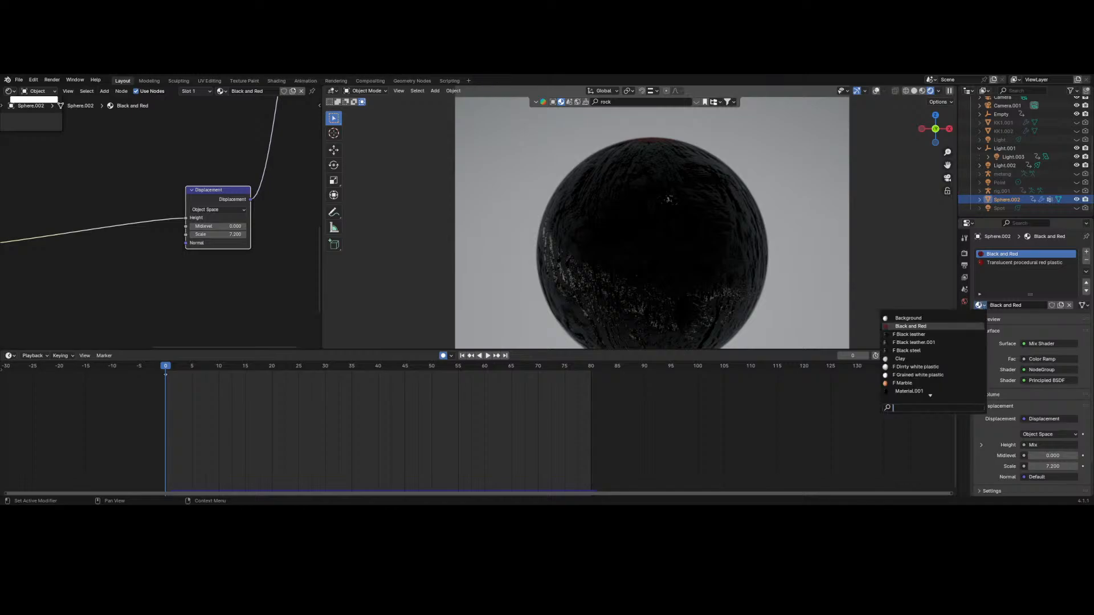
pyautogui.write('r')
pyautogui.click(933, 327)
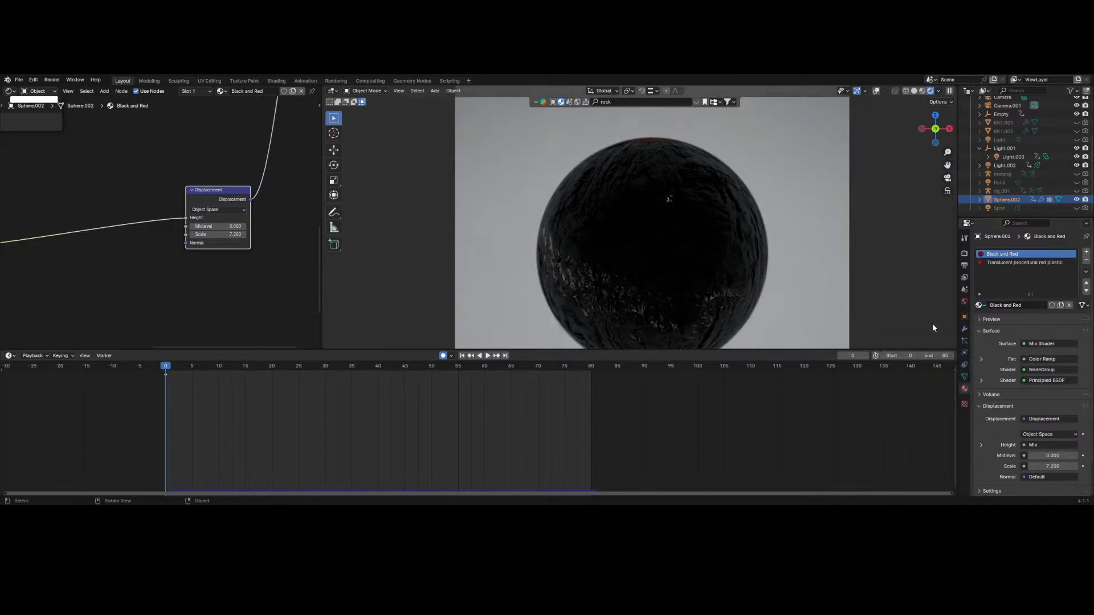
pyautogui.click(978, 309)
pyautogui.write('r')
pyautogui.click(924, 319)
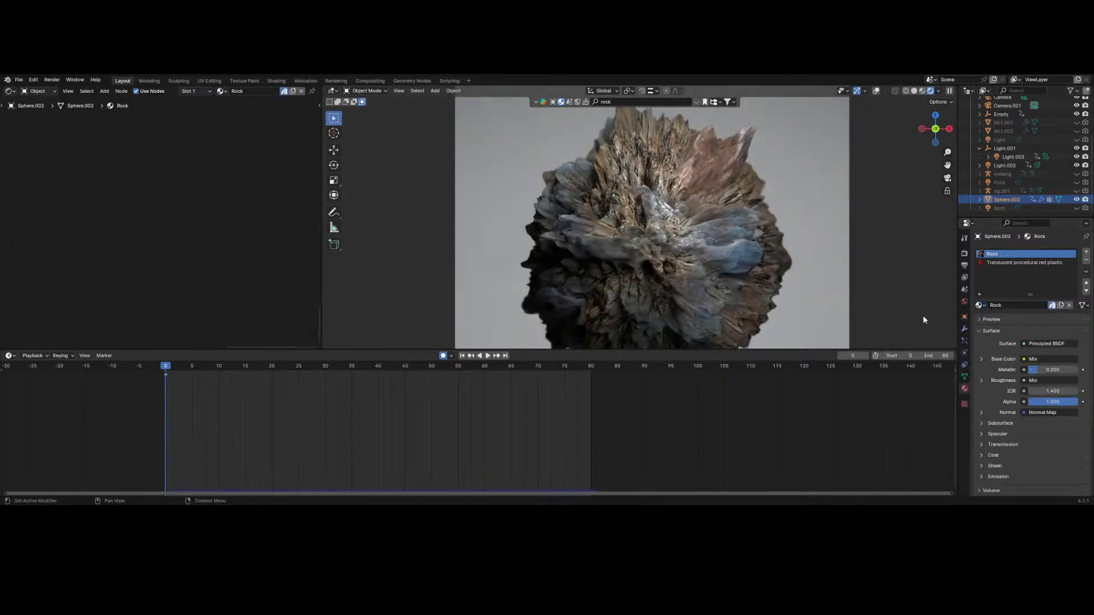
# - Move the Rock material's Noise Texture and Color Ramp nodes together, clear above the image texture nodes
pyautogui.scroll(-3, 587, 211)
pyautogui.scroll(-8, 203, 254)
pyautogui.moveTo(204, 262); pyautogui.dragTo(263, 312, button='middle')
pyautogui.scroll(4, 213, 262)
pyautogui.moveTo(86, 150); pyautogui.dragTo(147, 171)
pyautogui.press('g')
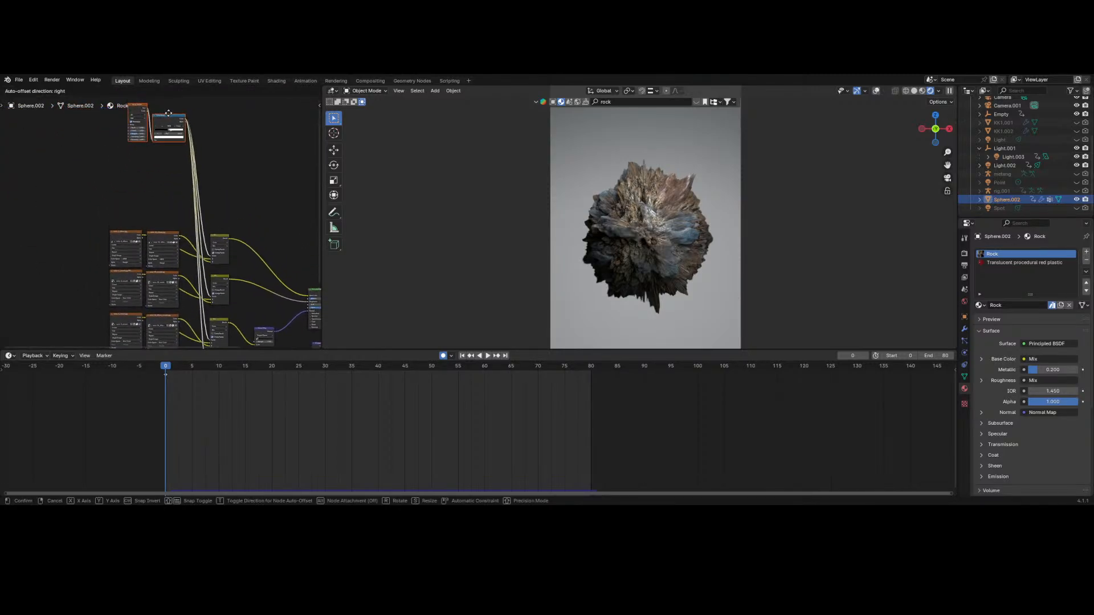
pyautogui.click(162, 151)
# - Select and copy the Rock material's normal map branch: two Image Texture nodes, their Mix node and the Normal Map node
pyautogui.moveTo(263, 264); pyautogui.dragTo(182, 94, button='middle')
pyautogui.scroll(6, 211, 201)
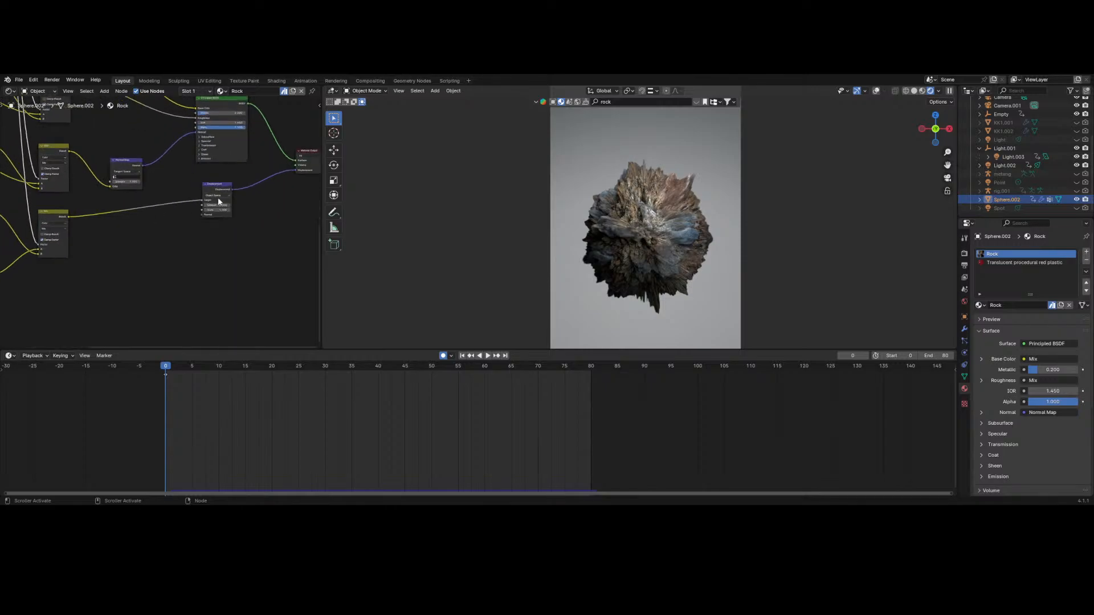
pyautogui.moveTo(150, 171); pyautogui.dragTo(245, 196, button='middle')
pyautogui.click(239, 196)
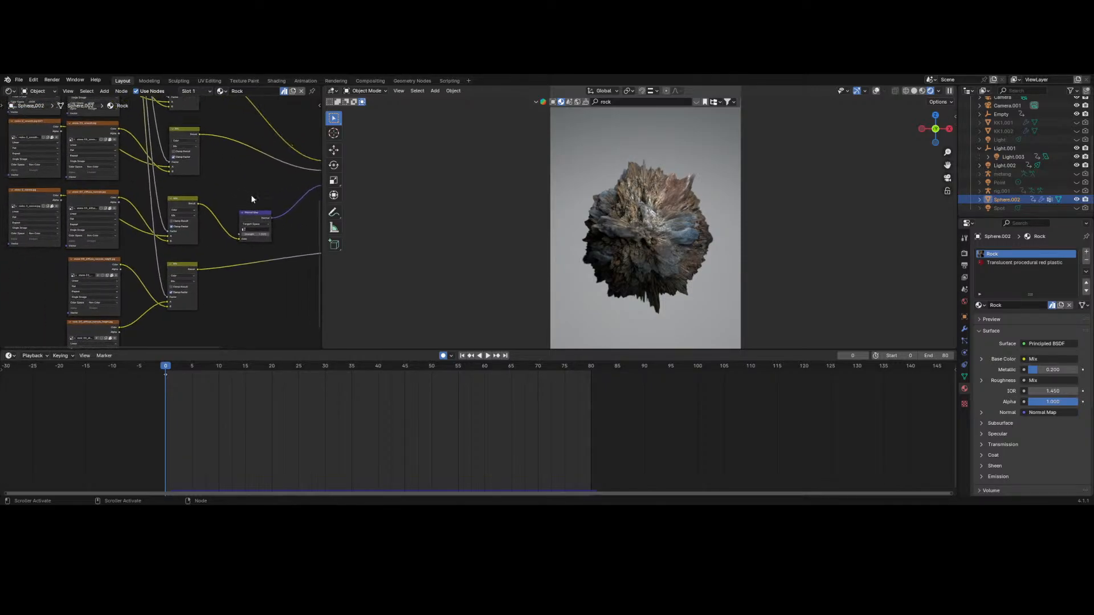
pyautogui.moveTo(260, 198); pyautogui.dragTo(40, 229)
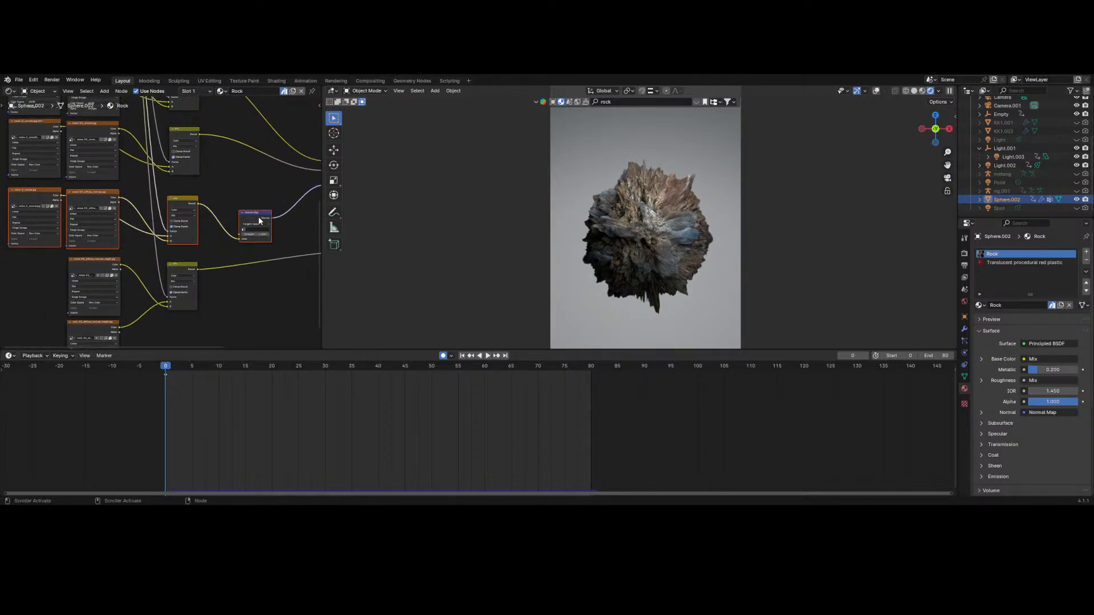
pyautogui.rightClick(259, 220)
# - Assign the Black and Red material back to the sphere's first material slot
pyautogui.click(980, 305)
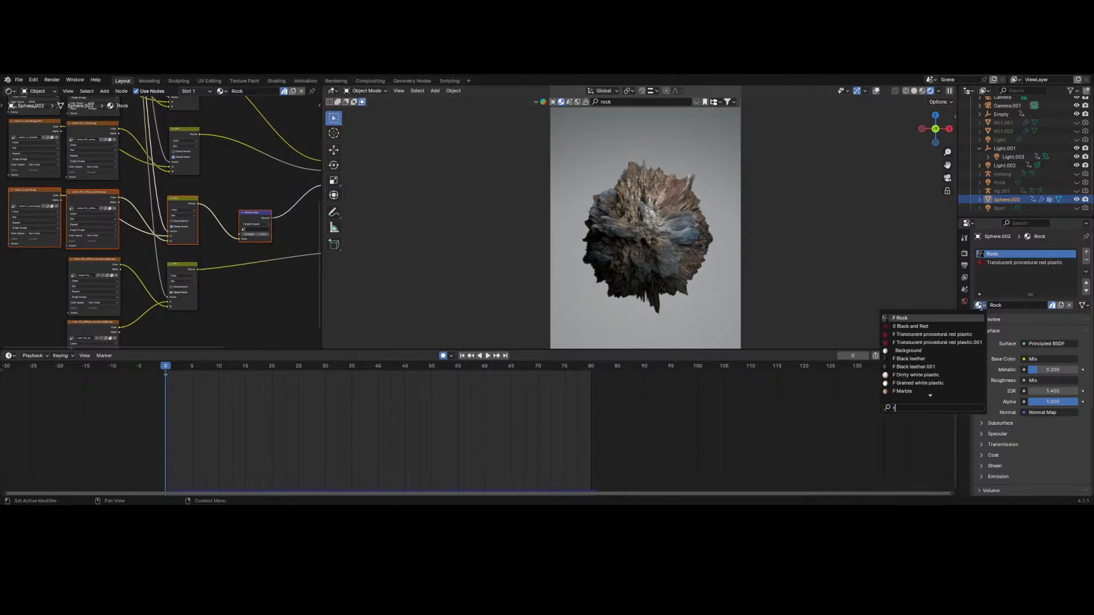
pyautogui.write('red')
pyautogui.click(926, 319)
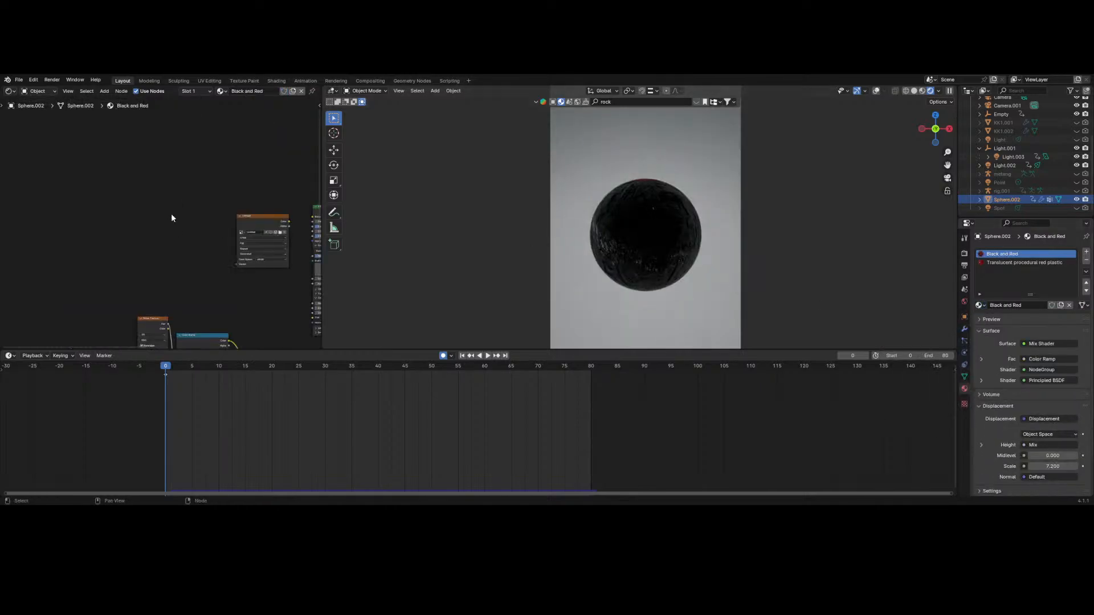
# - Replace the unused Image Texture node with the copied normal map nodes and link Normal Map to the Principled BSDF's Normal input
pyautogui.scroll(-6, 187, 251)
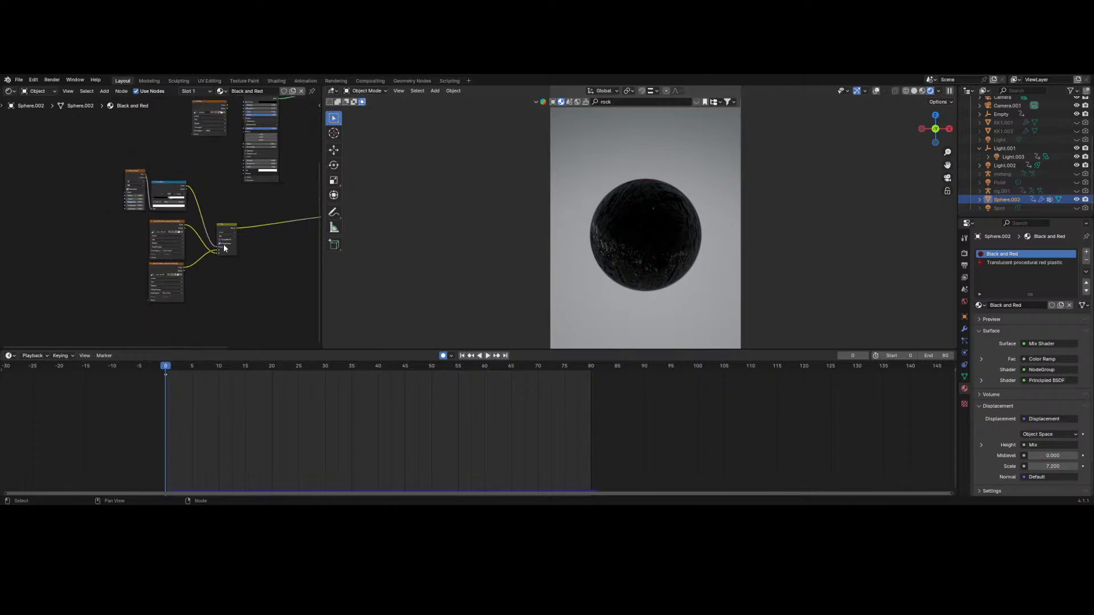
pyautogui.moveTo(222, 247); pyautogui.dragTo(184, 364, button='middle')
pyautogui.scroll(6, 224, 230)
pyautogui.scroll(-6, 224, 232)
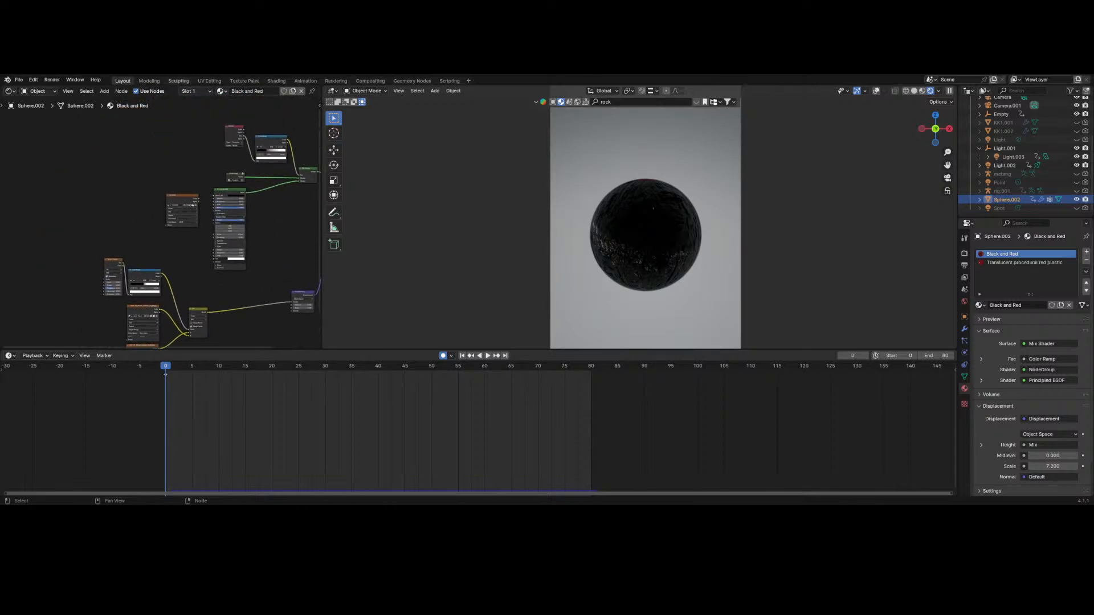
pyautogui.scroll(5, 191, 218)
pyautogui.click(195, 176)
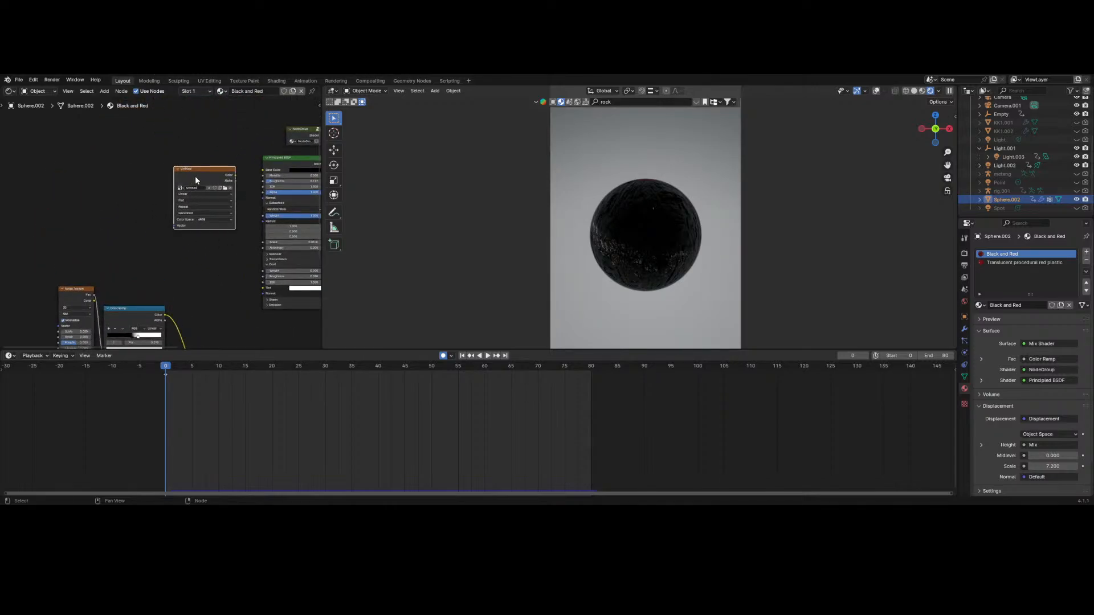
pyautogui.press('Delete')
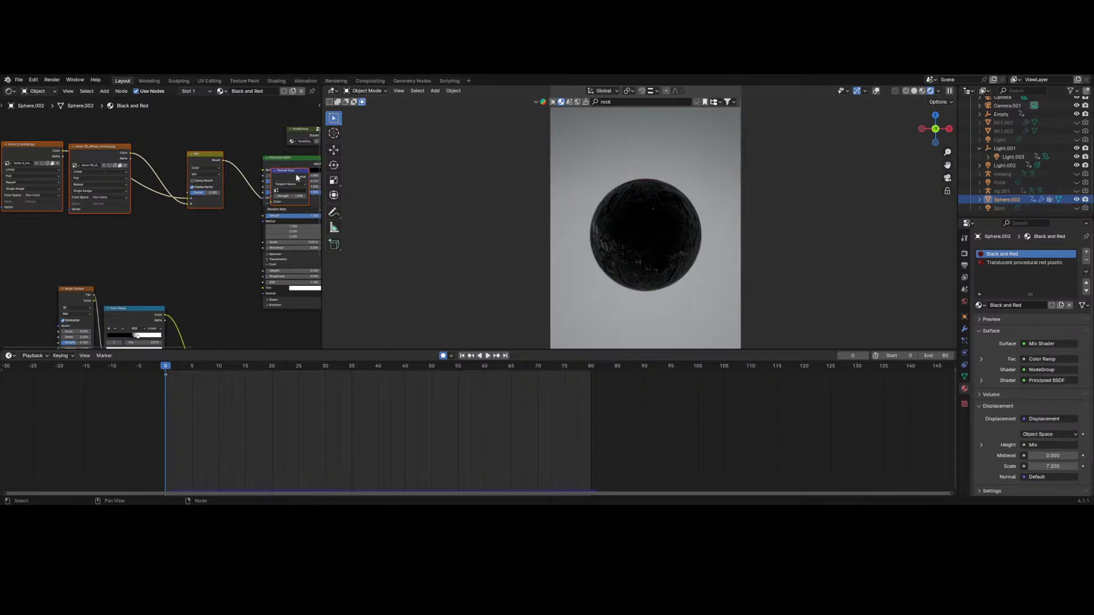
pyautogui.moveTo(296, 178); pyautogui.dragTo(190, 183)
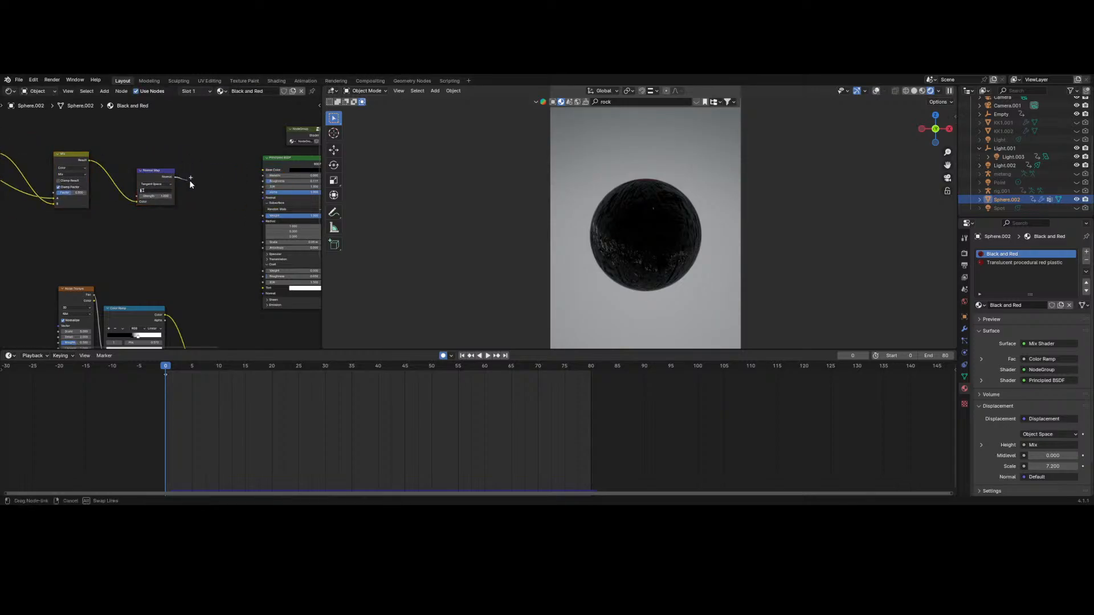
pyautogui.moveTo(264, 210); pyautogui.dragTo(263, 197)
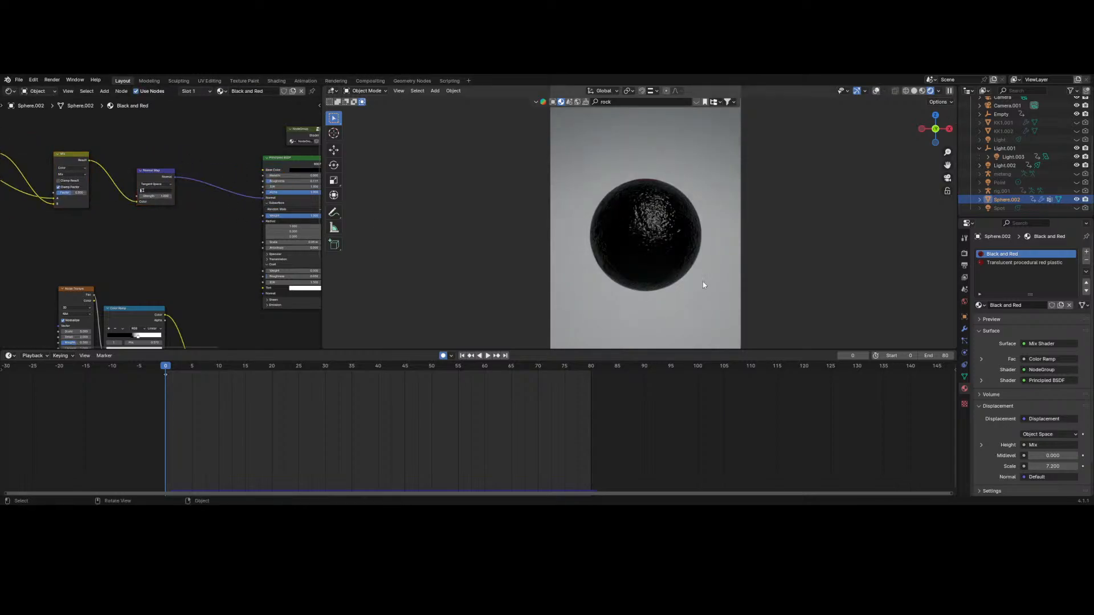
# - Set the Displacement node's Midlevel to 0.5 and its Scale to 15
pyautogui.moveTo(161, 224); pyautogui.dragTo(89, 299, button='middle')
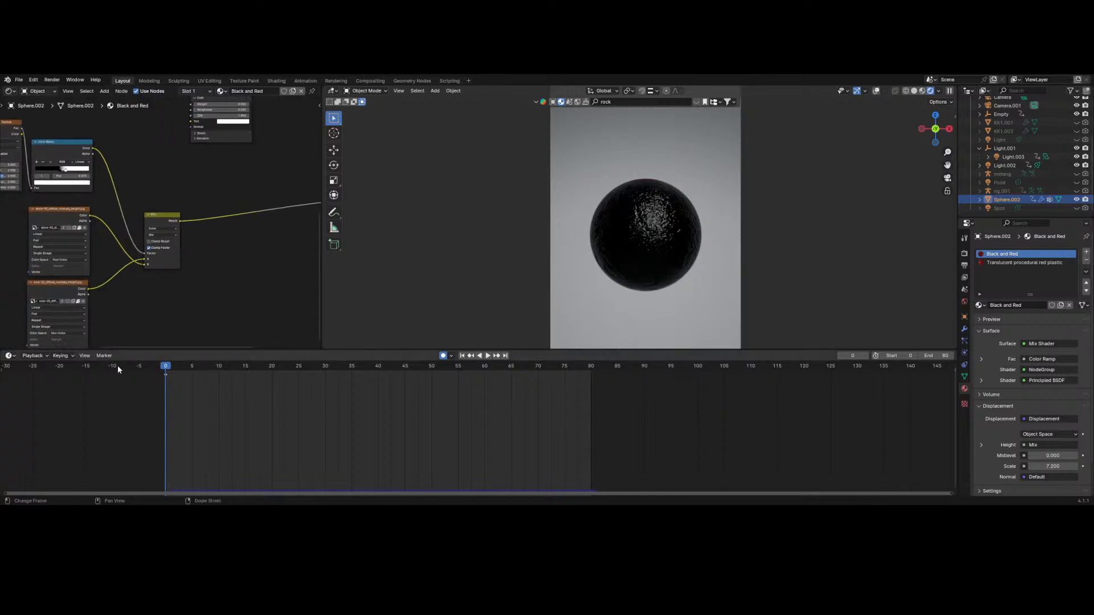
pyautogui.moveTo(199, 232); pyautogui.dragTo(68, 267, button='middle')
pyautogui.moveTo(232, 258); pyautogui.dragTo(171, 293, button='middle')
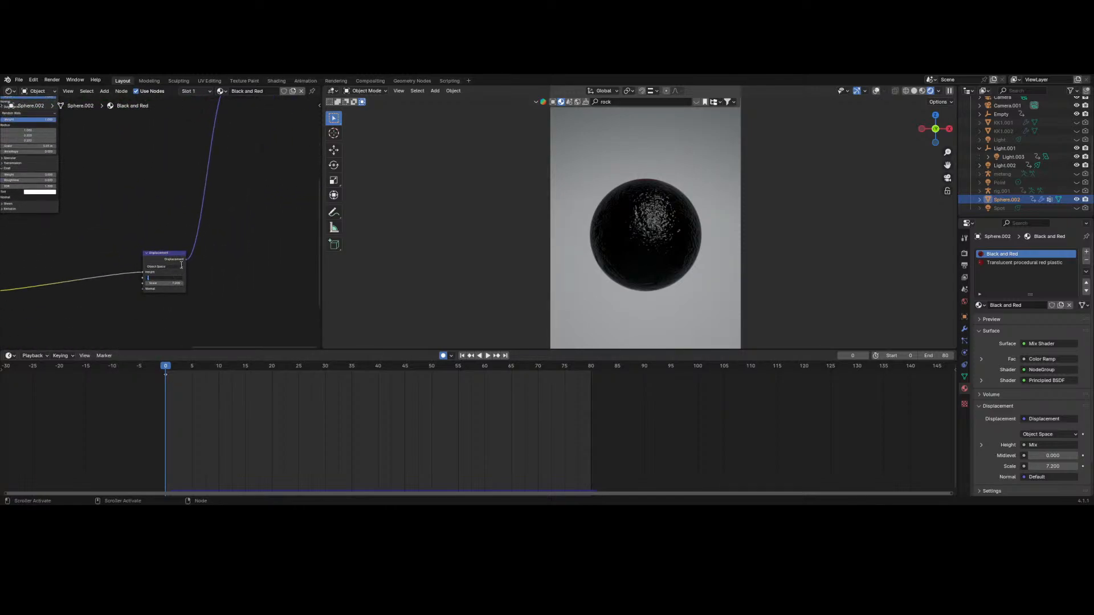
pyautogui.write('0.6')
pyautogui.press('Return')
pyautogui.moveTo(149, 290); pyautogui.dragTo(199, 238, button='middle')
pyautogui.moveTo(226, 227); pyautogui.dragTo(266, 227)
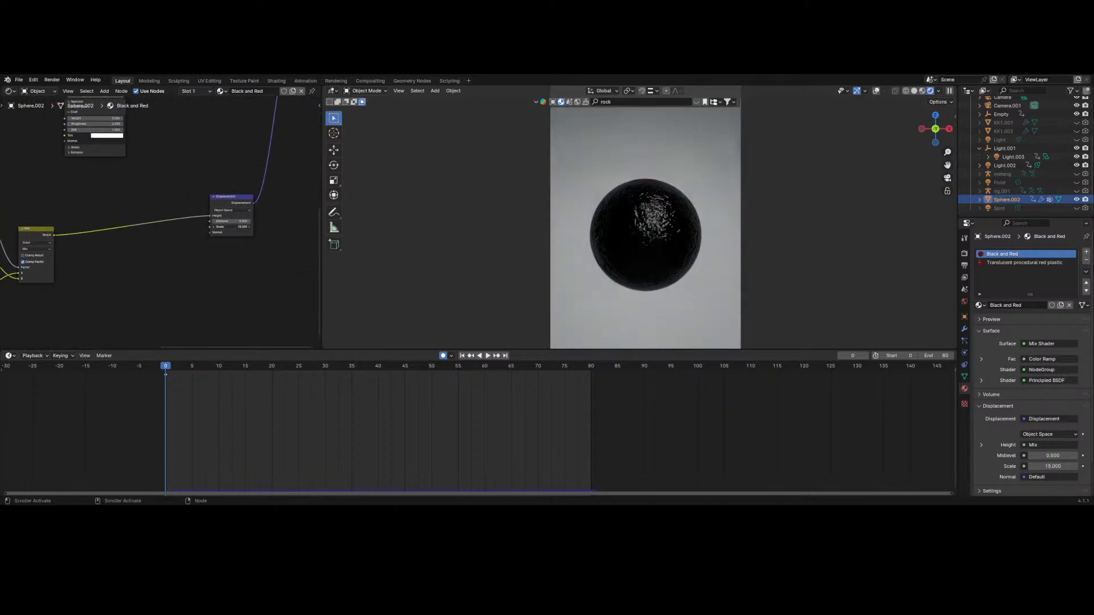
# - Undo the last Displacement scale change and delete the displacement, normal map and Principled BSDF nodes from the Black and Red material
pyautogui.hotkey('ctrl', 'z')
pyautogui.scroll(-8, 78, 215)
pyautogui.moveTo(86, 214); pyautogui.dragTo(213, 291, button='middle')
pyautogui.scroll(3, 219, 288)
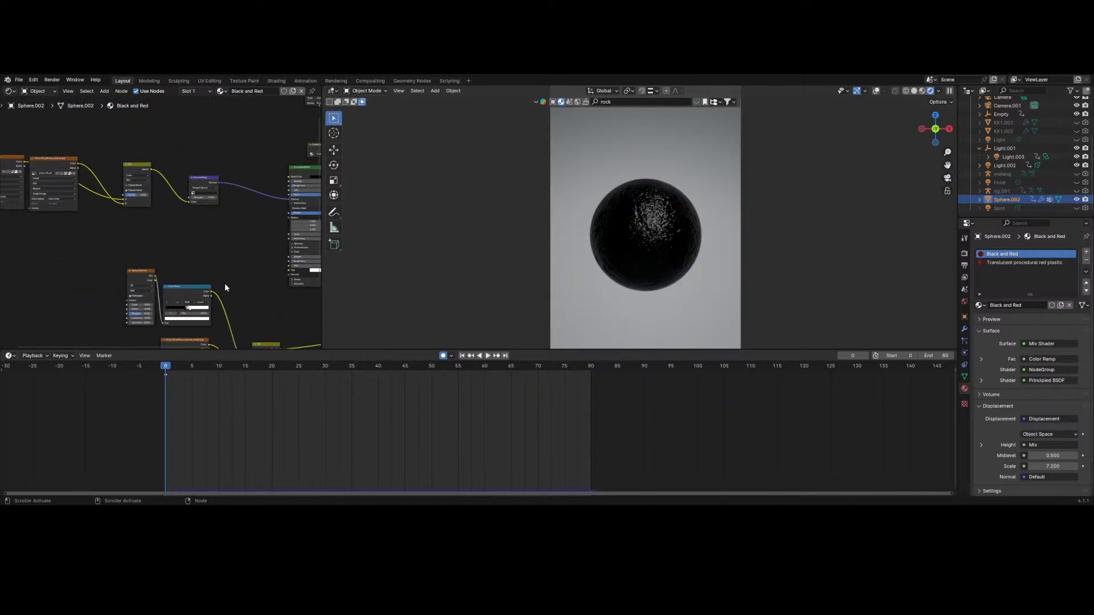
pyautogui.moveTo(184, 227); pyautogui.dragTo(117, 209, button='middle')
pyautogui.scroll(-4, 218, 234)
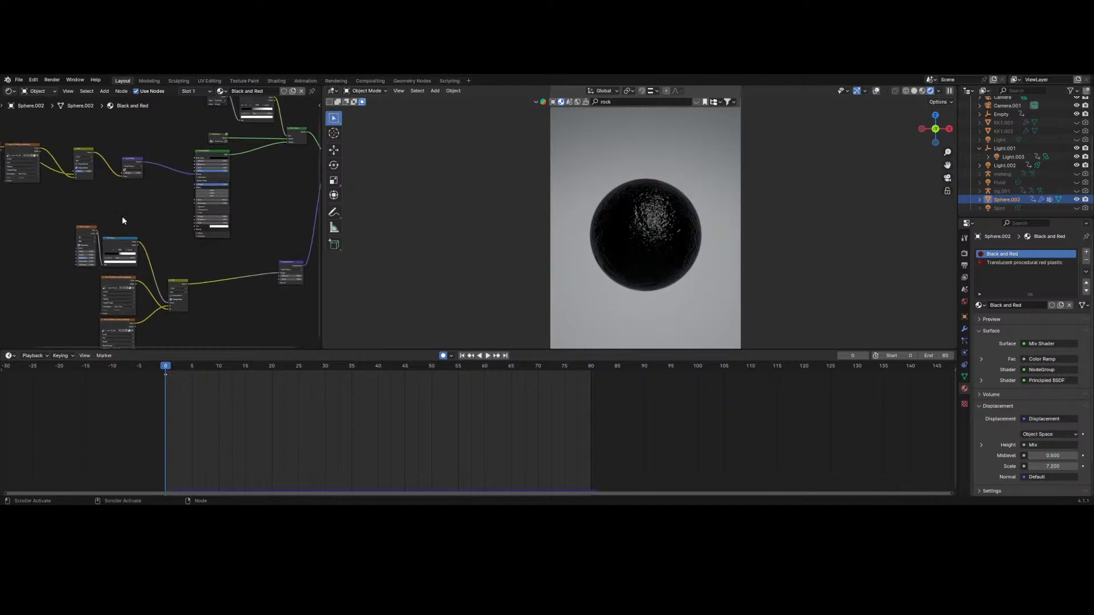
pyautogui.scroll(-1, 138, 222)
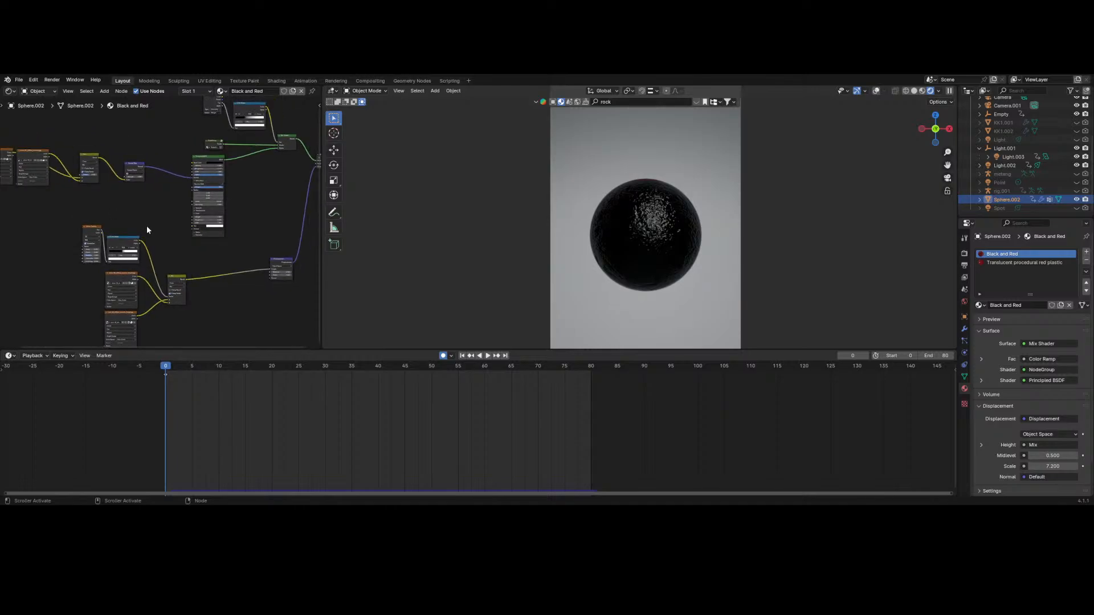
pyautogui.scroll(-1, 146, 230)
pyautogui.moveTo(281, 298); pyautogui.dragTo(42, 245)
pyautogui.press('x')
pyautogui.scroll(2, 159, 249)
pyautogui.moveTo(159, 249); pyautogui.dragTo(193, 251, button='middle')
pyautogui.moveTo(277, 298); pyautogui.dragTo(1, 178)
pyautogui.press('x')
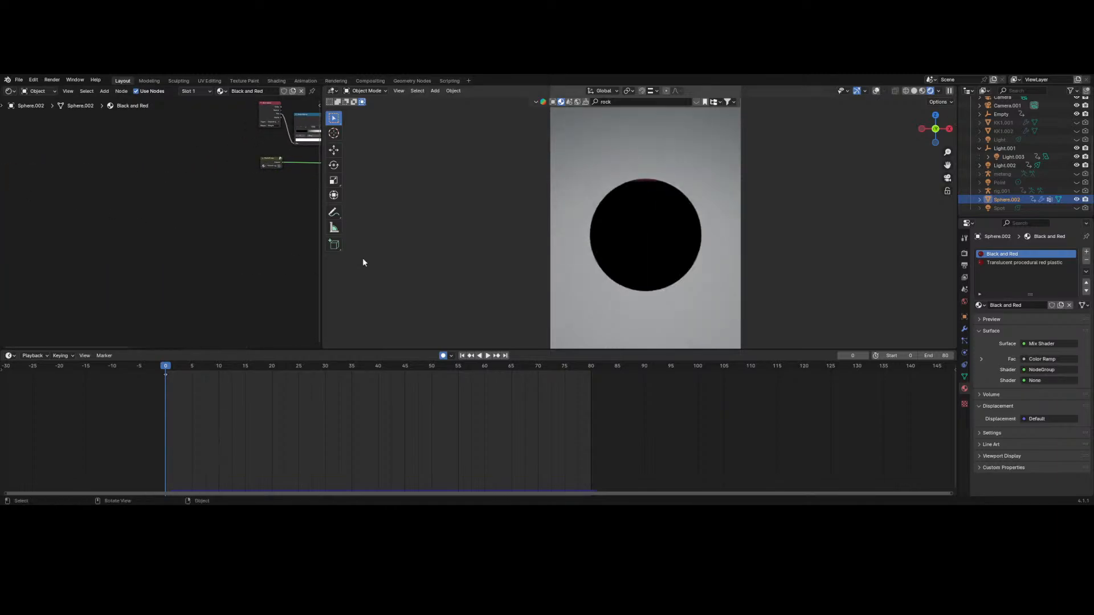
# - Inspect the node tree of the Translucent procedural red plastic material in the sphere's second slot
pyautogui.click(992, 262)
pyautogui.scroll(-10, 115, 189)
pyautogui.moveTo(235, 227); pyautogui.dragTo(194, 221, button='middle')
pyautogui.scroll(4, 195, 220)
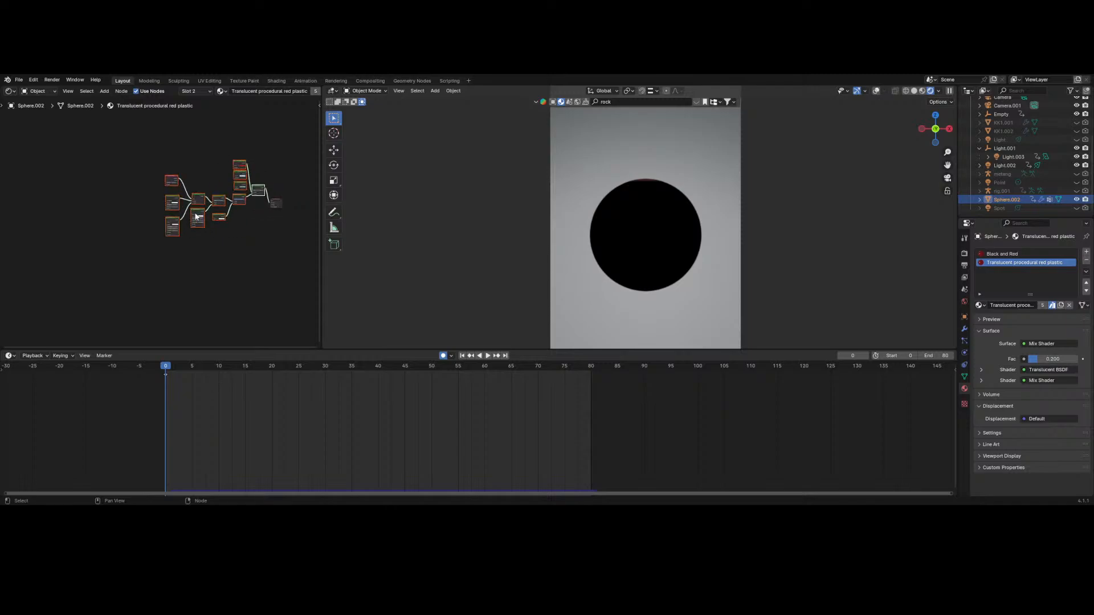
pyautogui.click(203, 156)
pyautogui.scroll(4, 203, 155)
pyautogui.moveTo(203, 156); pyautogui.dragTo(147, 192, button='middle')
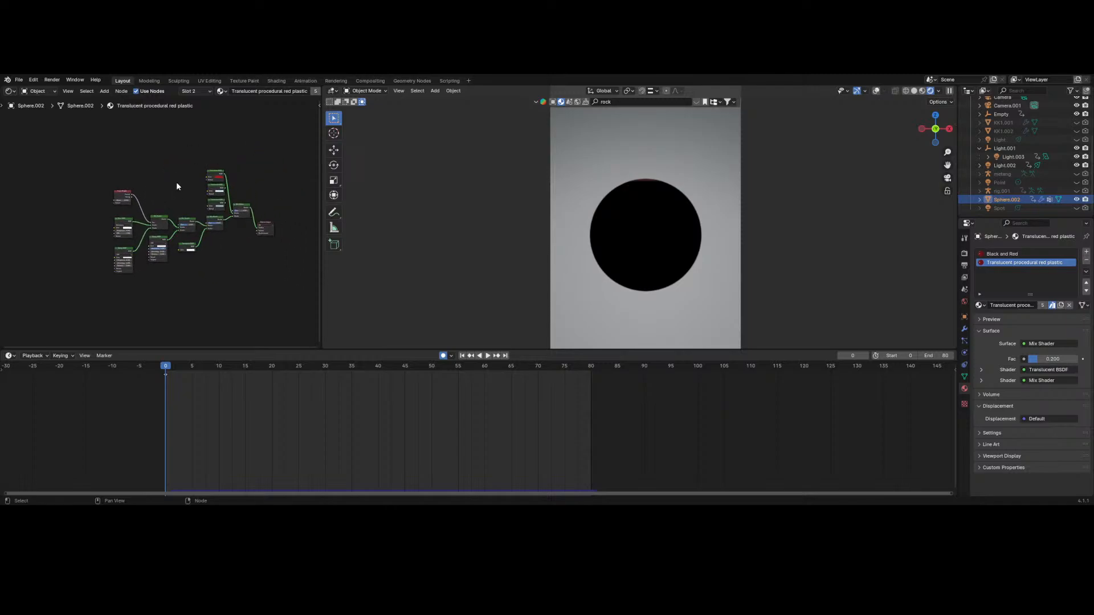
# - Assign the Rock material to the sphere's first material slot in place of Black and Red
pyautogui.click(1012, 254)
pyautogui.click(978, 306)
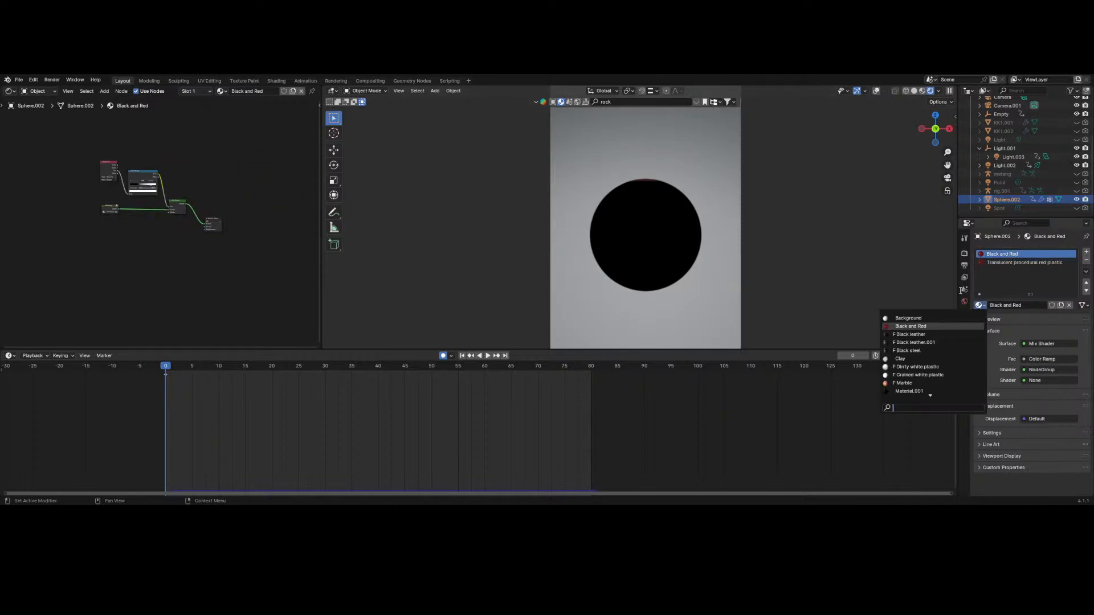
pyautogui.write('rock')
pyautogui.press('Return')
pyautogui.moveTo(128, 249); pyautogui.dragTo(249, 274, button='middle')
pyautogui.scroll(-4, 187, 246)
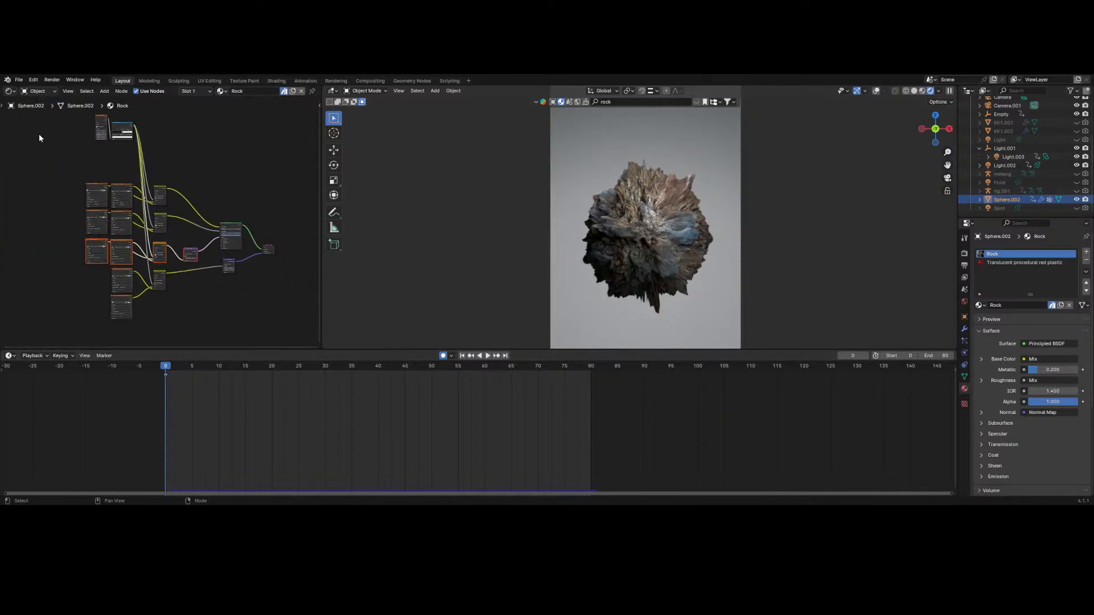
# - Combine all Rock material nodes except the Material Output into one node group and return to the main node tree
pyautogui.moveTo(39, 137); pyautogui.dragTo(244, 323)
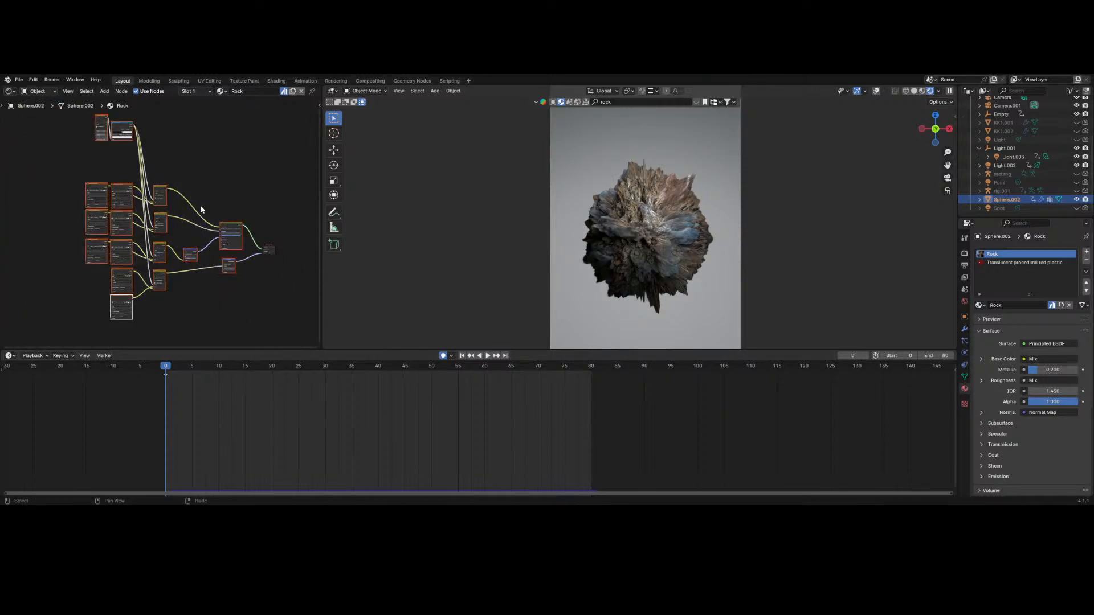
pyautogui.rightClick(164, 195)
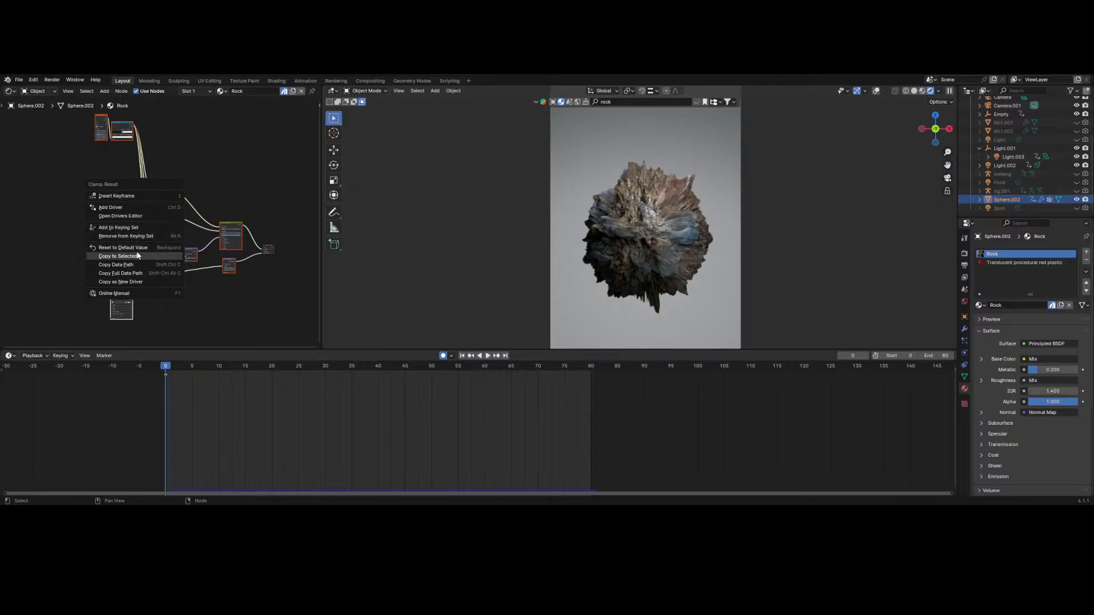
pyautogui.rightClick(121, 130)
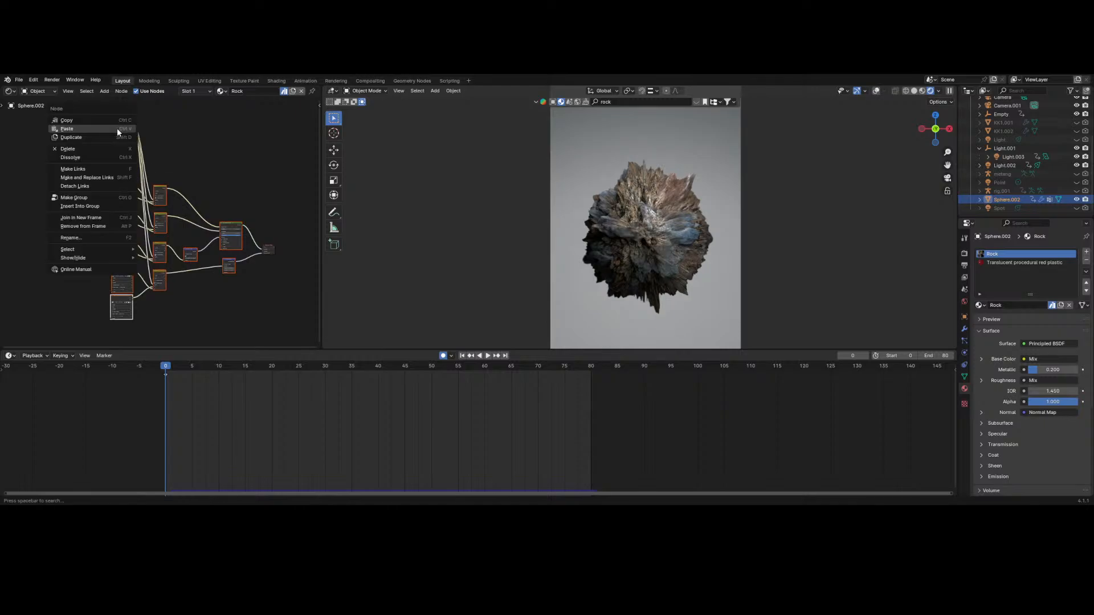
pyautogui.click(98, 195)
pyautogui.rightClick(293, 183)
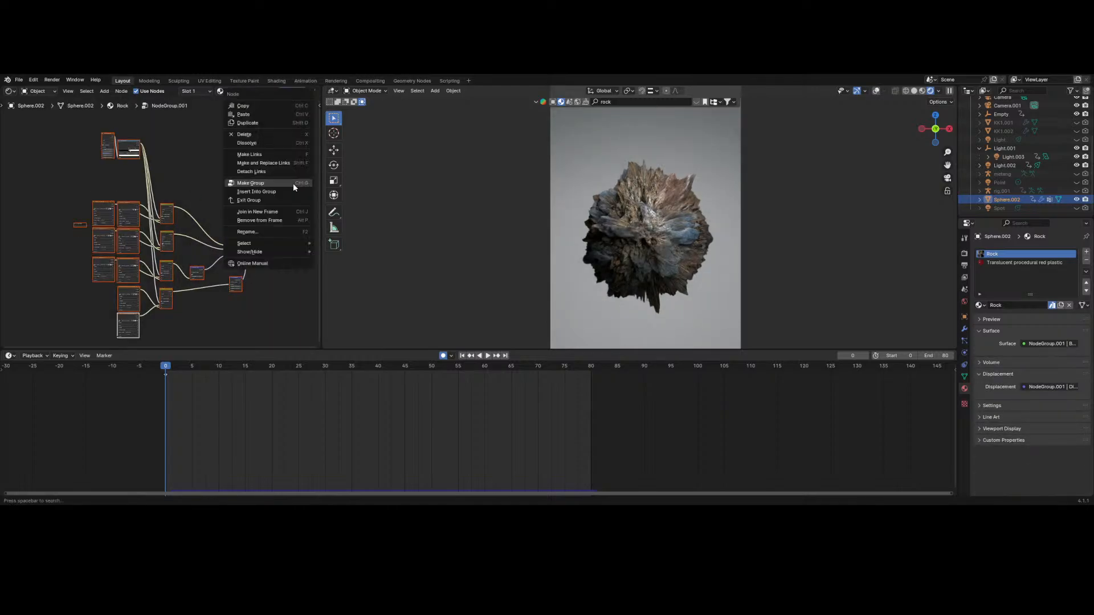
pyautogui.click(279, 199)
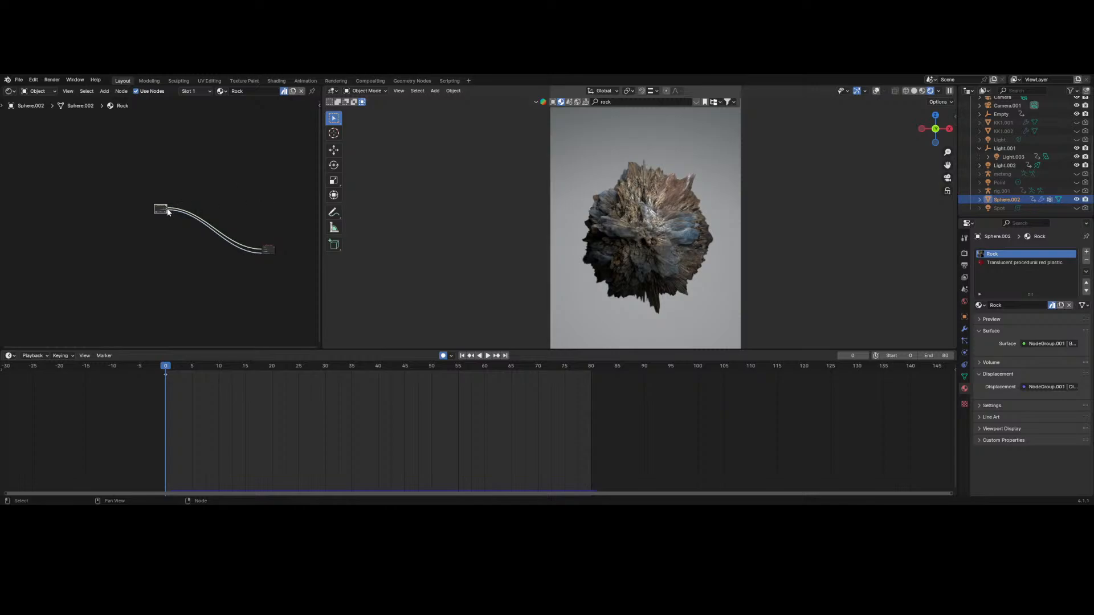
# - Copy the rock node group and assign the Black and Red material back to the sphere's first slot
pyautogui.scroll(2, 155, 209)
pyautogui.scroll(2, 155, 213)
pyautogui.rightClick(143, 222)
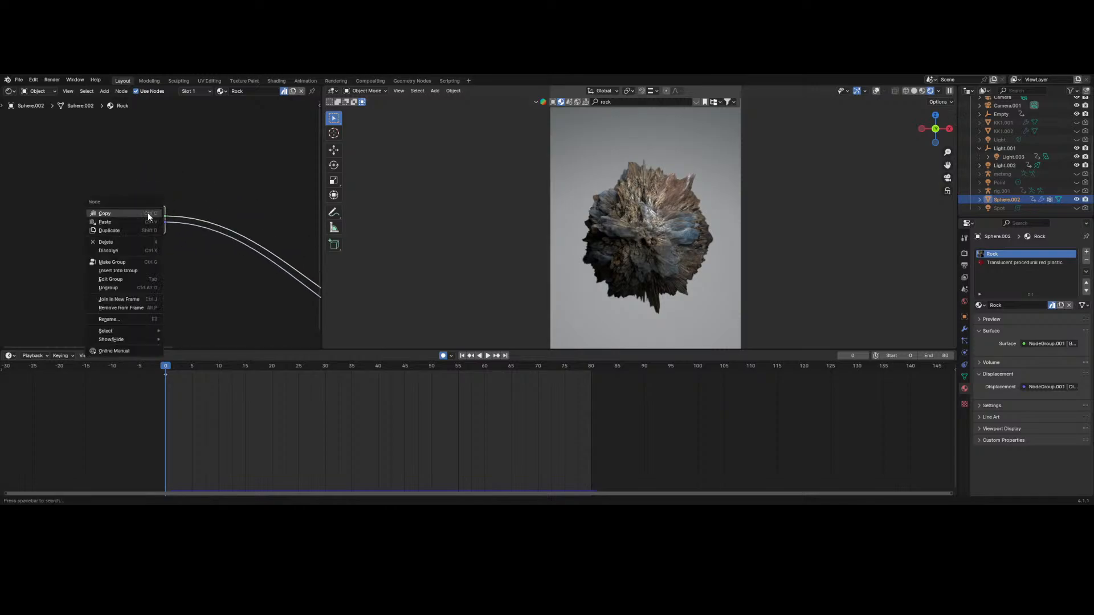
pyautogui.click(126, 213)
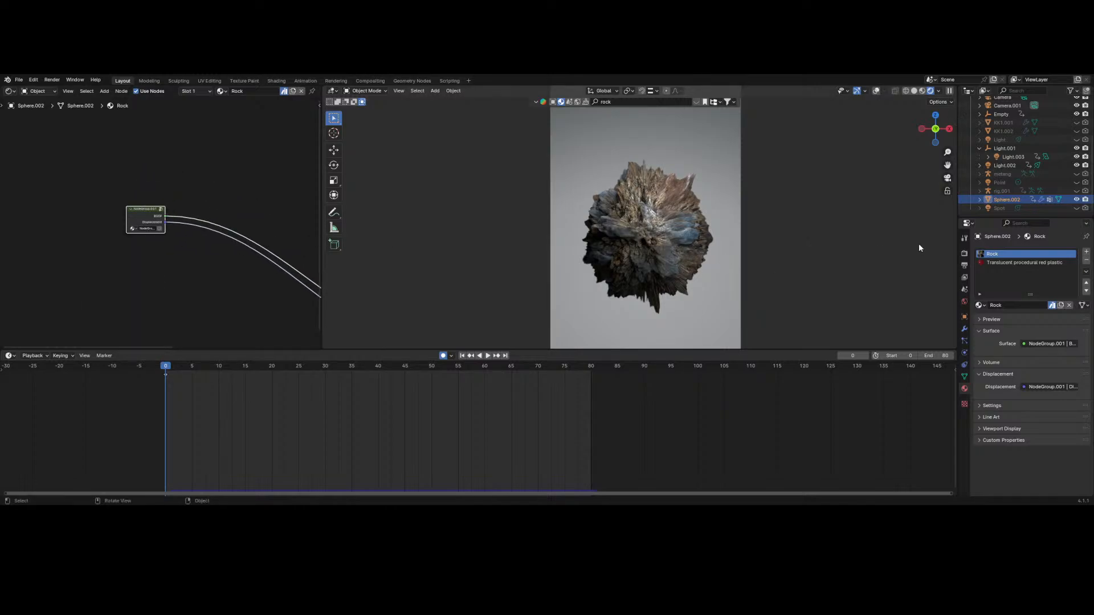
pyautogui.click(979, 305)
pyautogui.write('black')
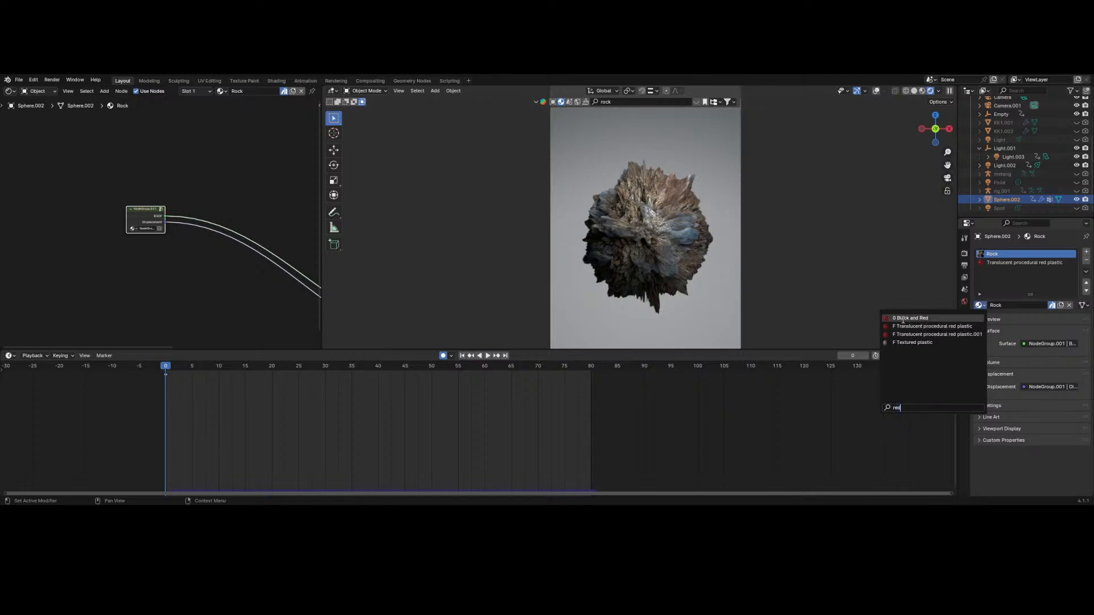
pyautogui.click(902, 320)
# - Paste the rock node group, linking its BSDF to the Mix Shader's second shader input and its Displacement to the Material Output
pyautogui.hscroll(5, 191, 283)
pyautogui.scroll(-5, 161, 235)
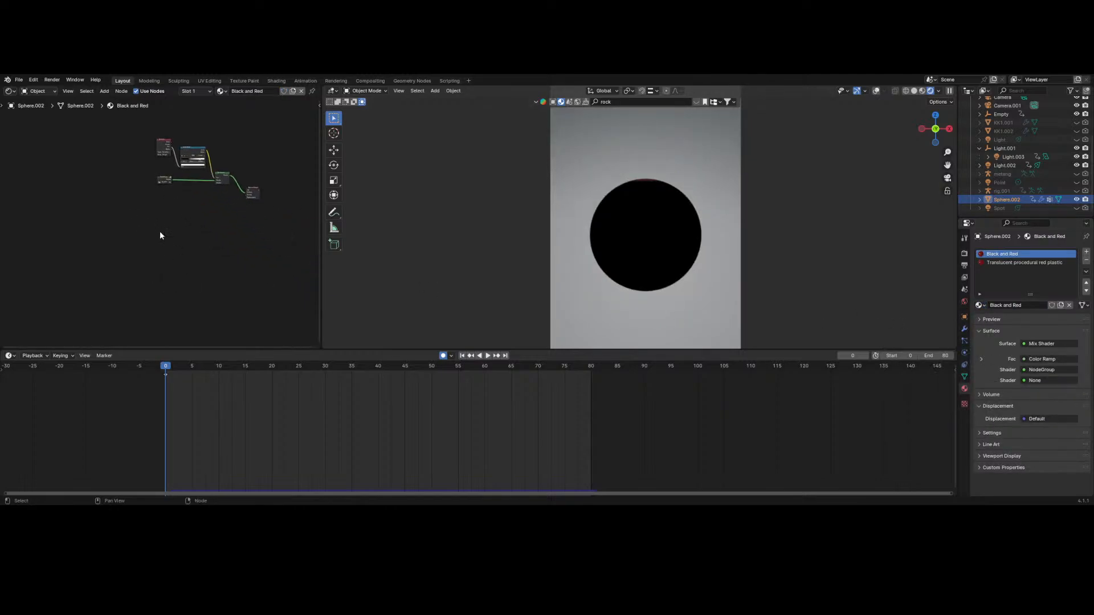
pyautogui.scroll(3, 187, 233)
pyautogui.rightClick(178, 218)
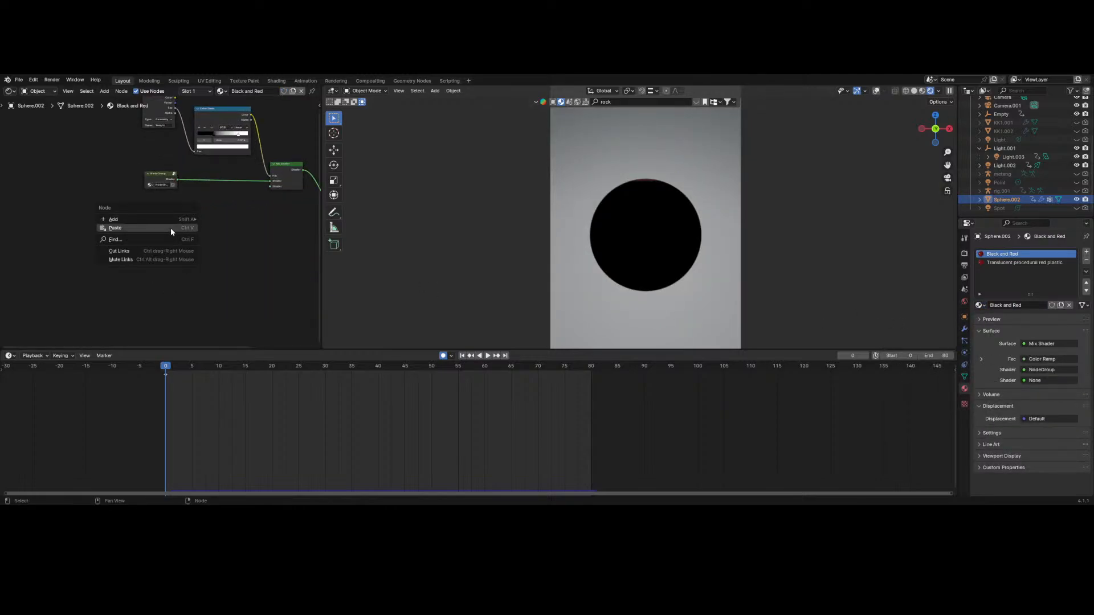
pyautogui.click(170, 228)
pyautogui.moveTo(188, 224); pyautogui.dragTo(271, 186)
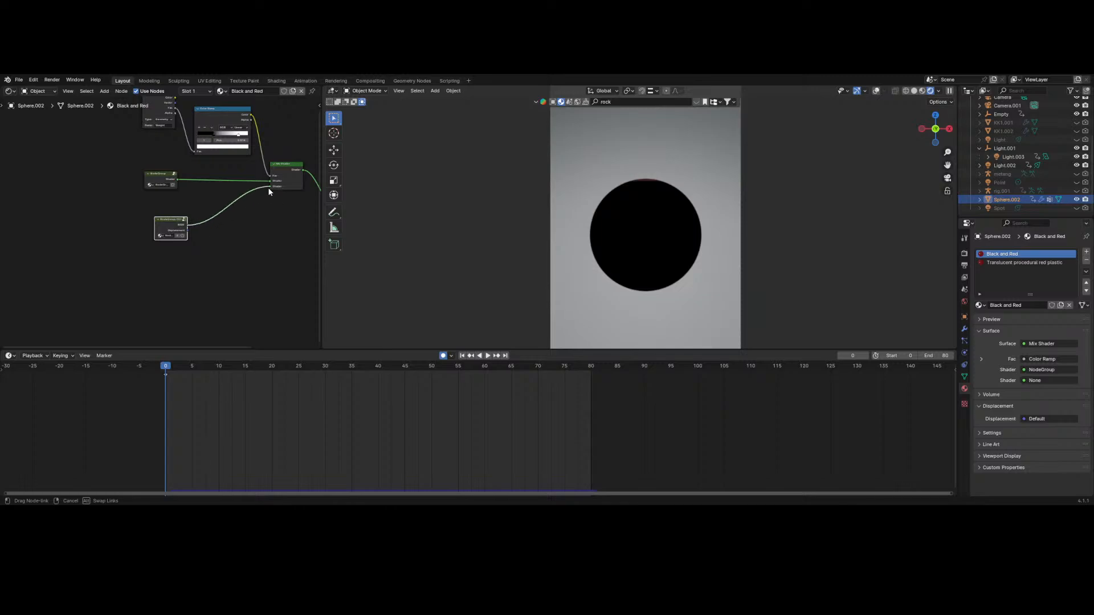
pyautogui.moveTo(262, 221); pyautogui.dragTo(226, 226, button='middle')
pyautogui.moveTo(151, 235); pyautogui.dragTo(300, 227)
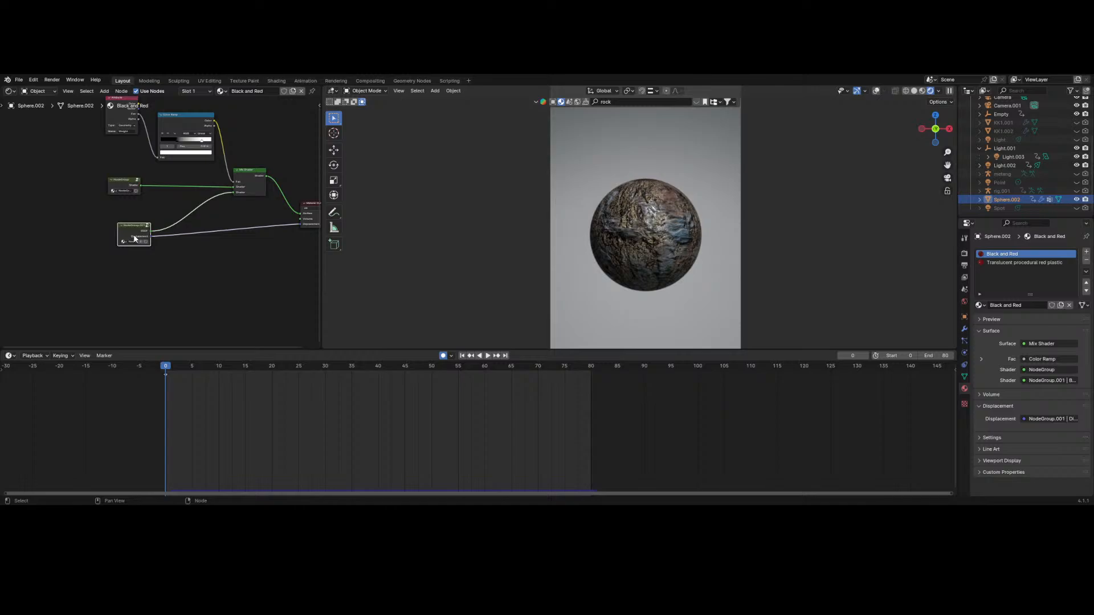
# - Try linking the rock group's BSDF directly to the Material Output's Surface, checking the sphere at frames 33 and 0
pyautogui.moveTo(205, 377); pyautogui.dragTo(337, 391)
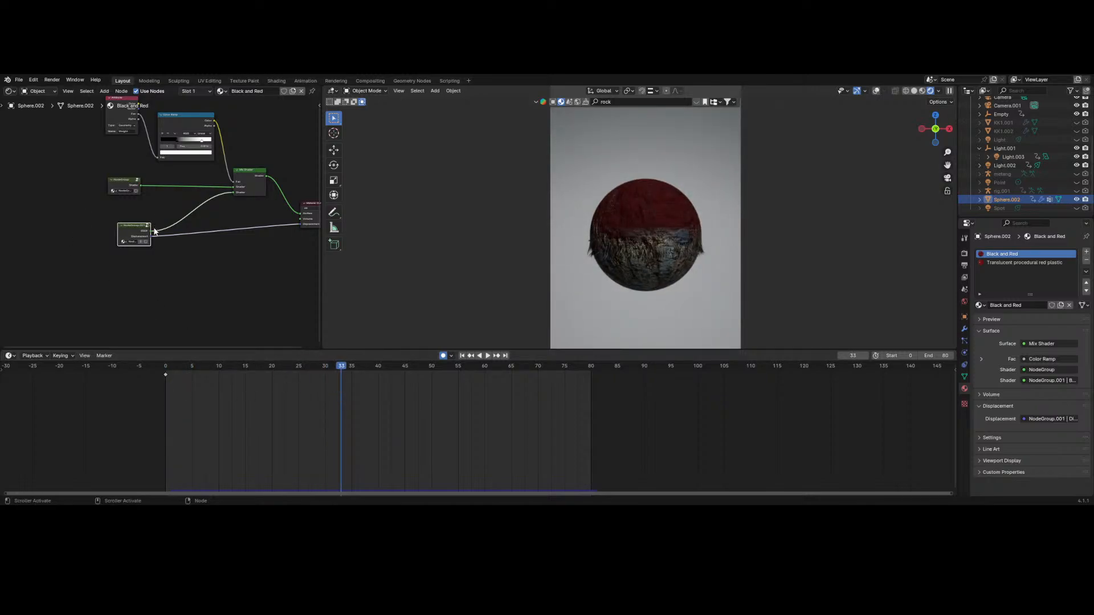
pyautogui.moveTo(149, 232); pyautogui.dragTo(269, 215)
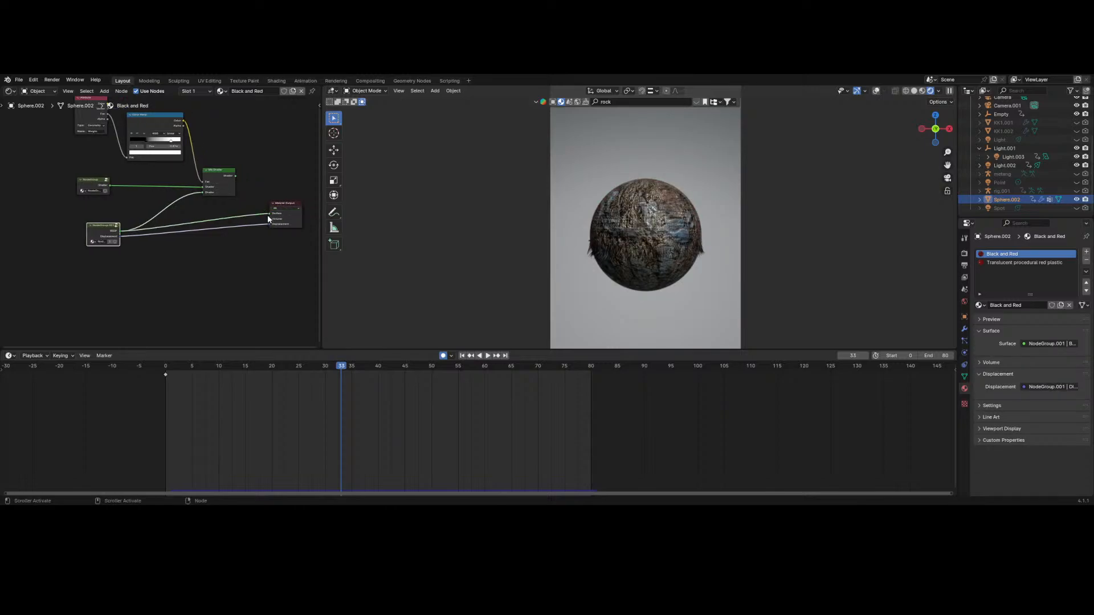
pyautogui.moveTo(165, 377); pyautogui.dragTo(160, 370)
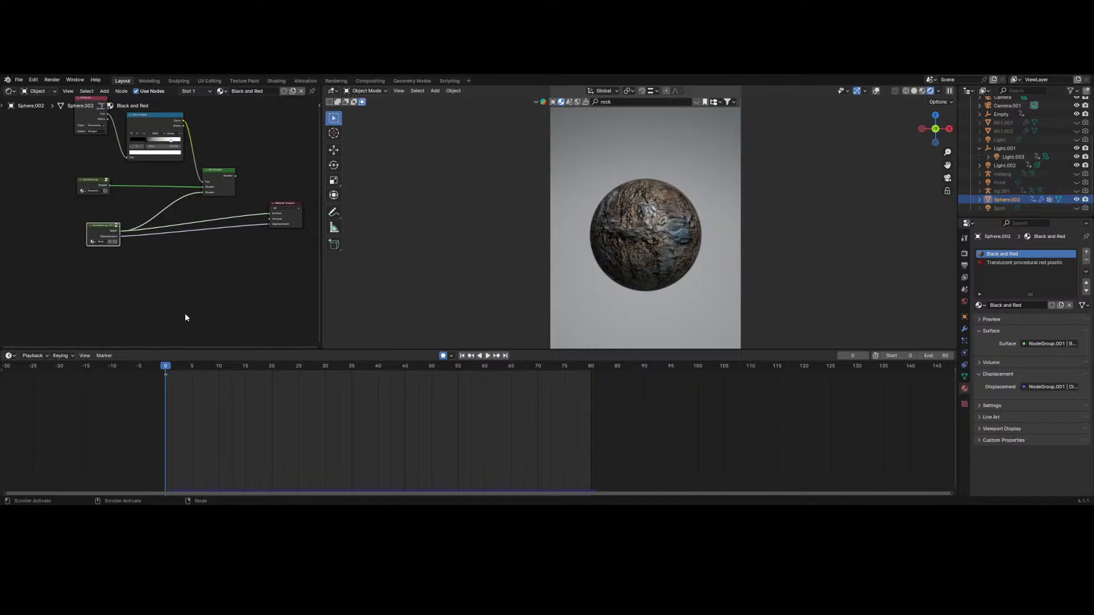
pyautogui.click(963, 329)
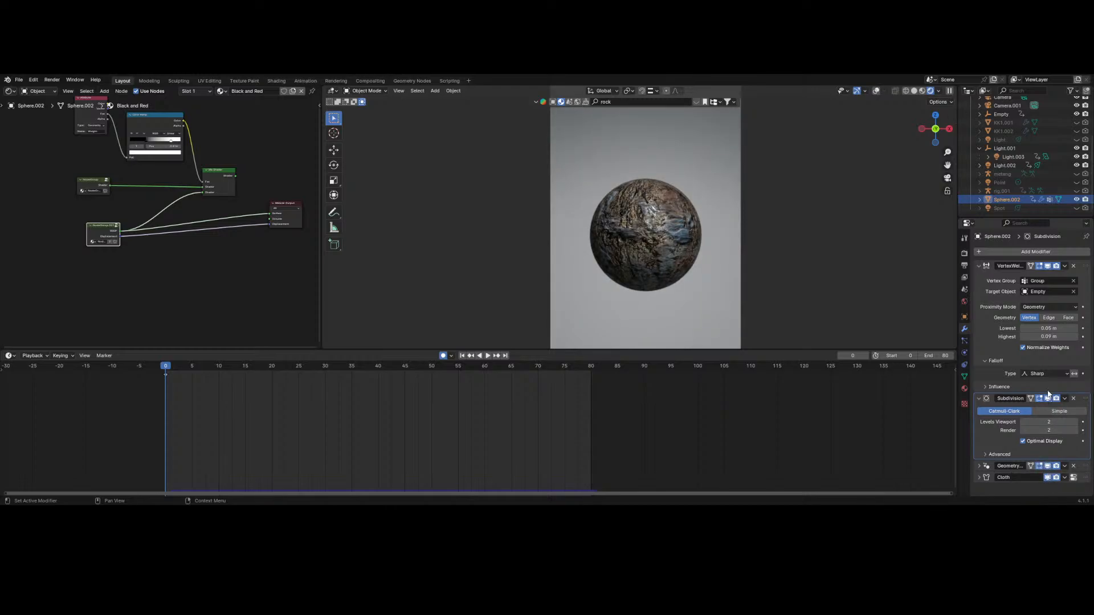
# - Reconnect the Mix Shader to the Material Output's Surface and delete the rock node group
pyautogui.moveTo(183, 260)
pyautogui.mouseDown(button='middle')
pyautogui.moveTo(220, 264)
pyautogui.moveTo(192, 251)
pyautogui.mouseUp(button='middle')
pyautogui.moveTo(244, 170); pyautogui.dragTo(100, 220)
pyautogui.press('x')
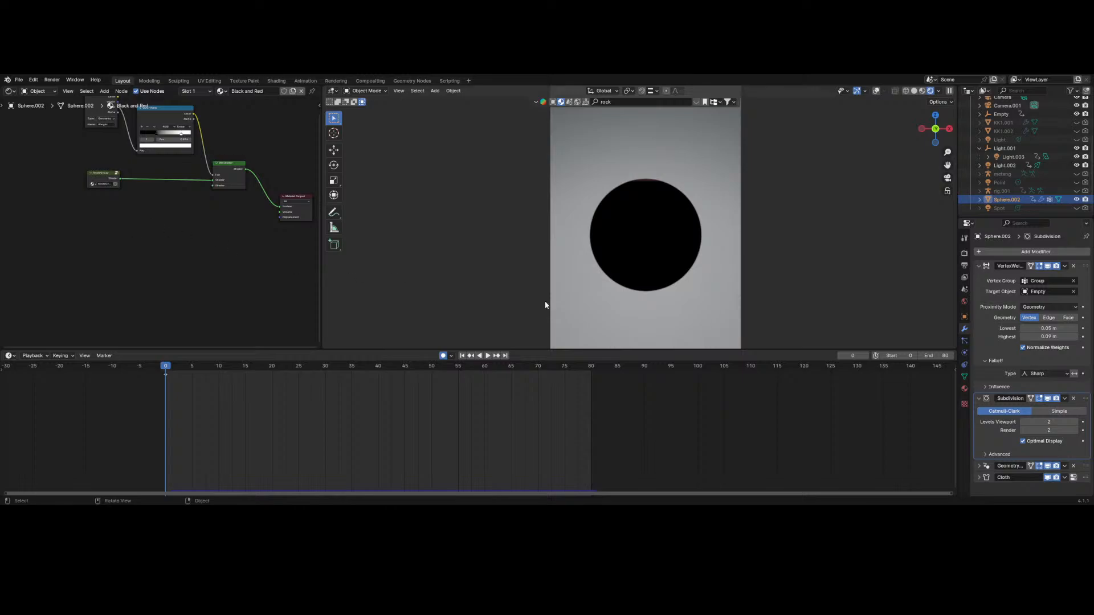
# - Look through the sphere's modifier stack, including the Geometry Nodes and Subdivision settings, and its mesh data
pyautogui.click(965, 375)
pyautogui.click(964, 341)
pyautogui.click(965, 330)
pyautogui.click(980, 398)
pyautogui.click(982, 265)
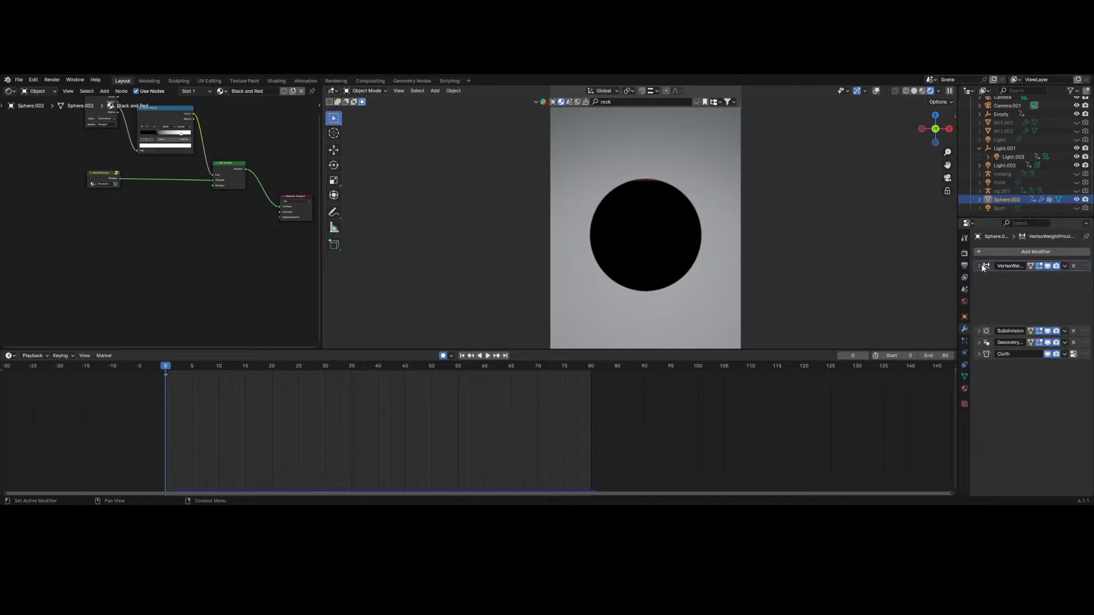
pyautogui.click(980, 289)
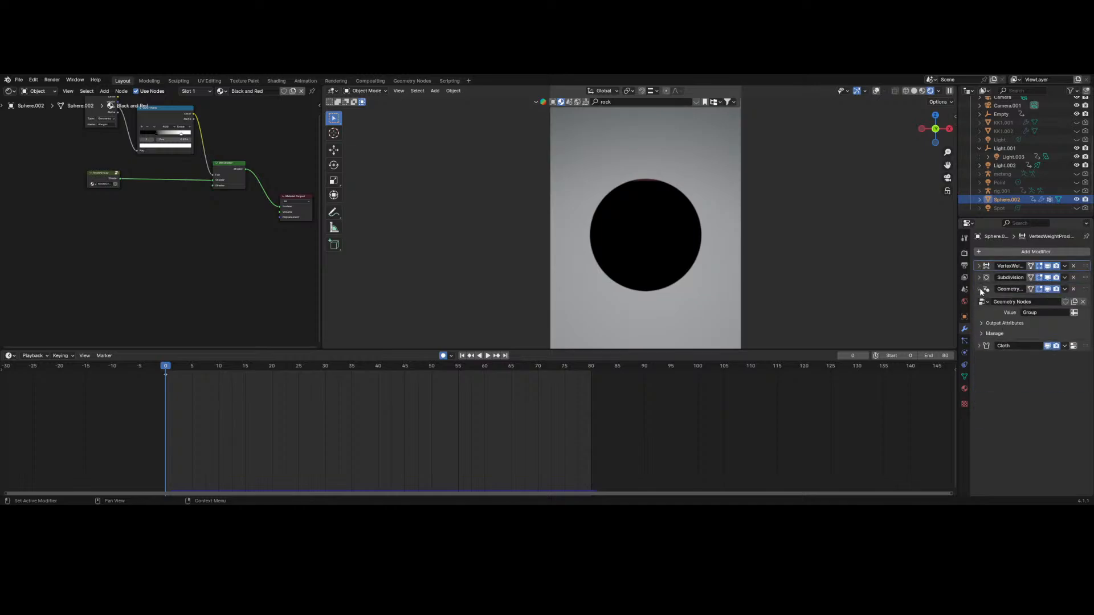
pyautogui.click(980, 290)
pyautogui.click(980, 278)
pyautogui.click(980, 278)
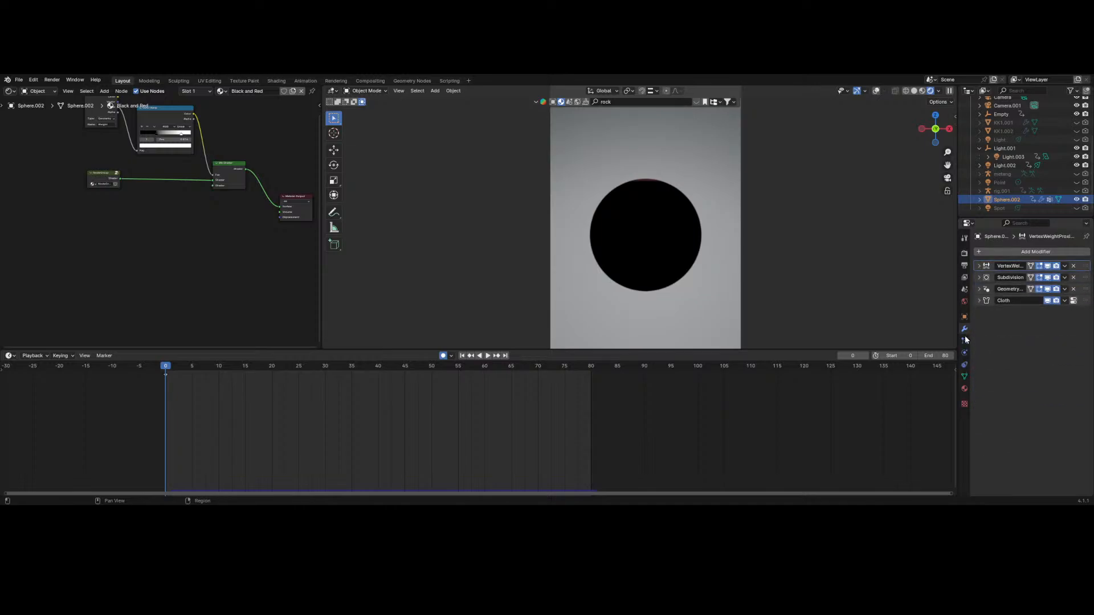
pyautogui.click(965, 339)
pyautogui.click(964, 328)
pyautogui.click(964, 376)
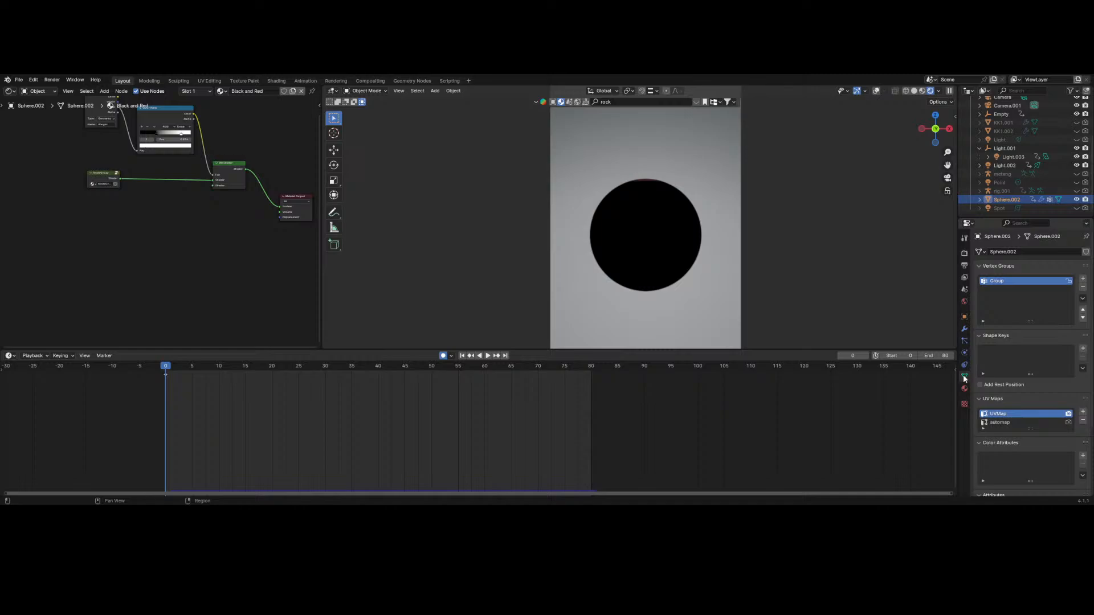
# - Review the expanded Vertex Weight Proximity, Subdivision, Geometry Nodes and Cloth modifiers alongside the sphere's UV maps, attributes and material
pyautogui.click(963, 328)
pyautogui.click(979, 278)
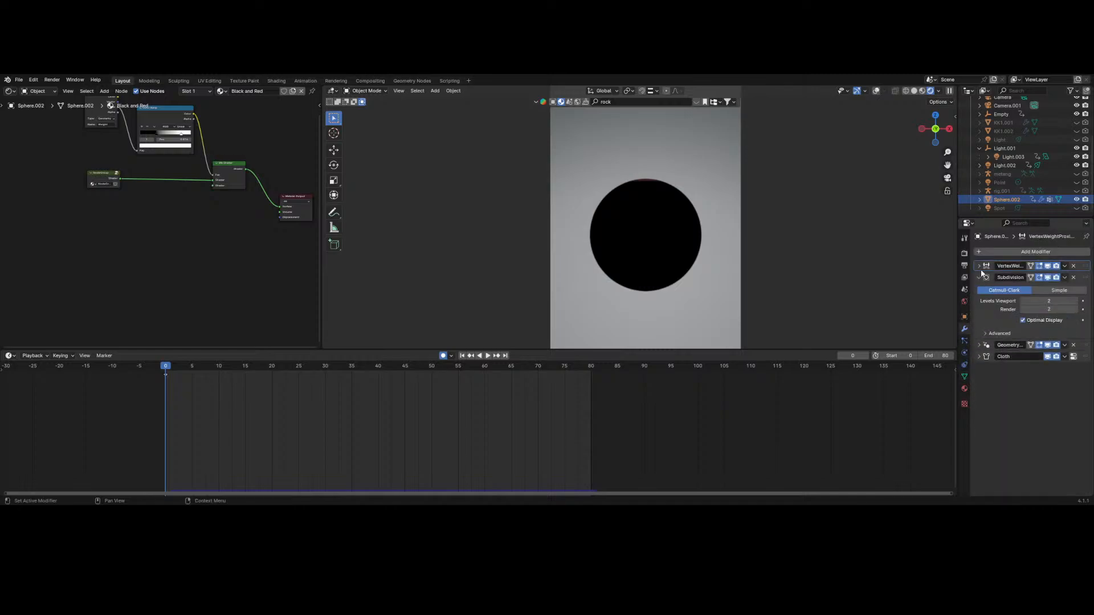
pyautogui.click(979, 266)
pyautogui.click(987, 466)
pyautogui.scroll(-2, 981, 434)
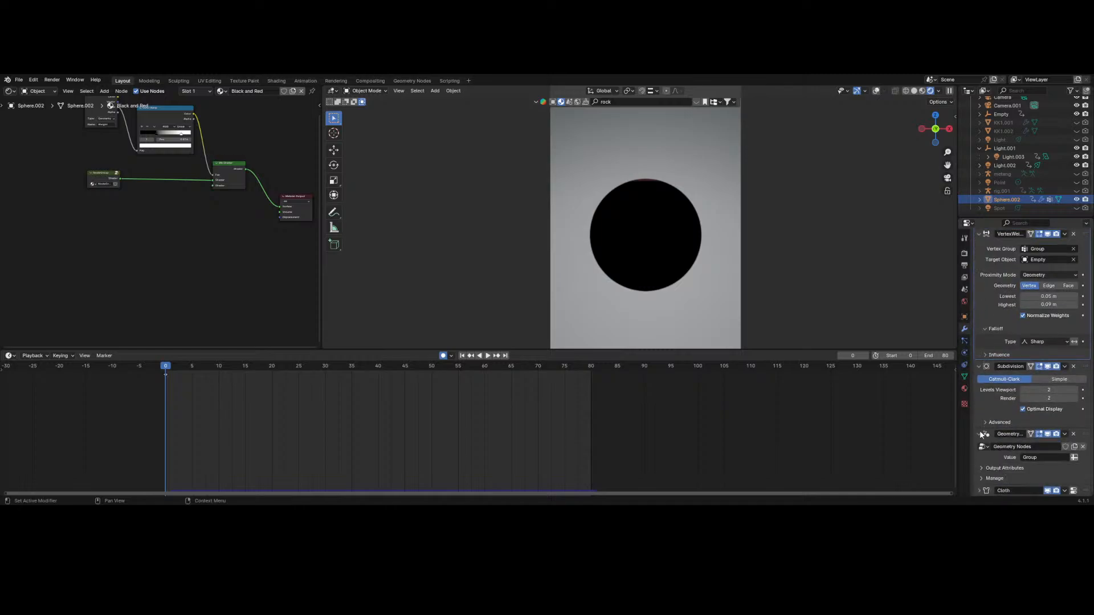
pyautogui.scroll(-1, 995, 440)
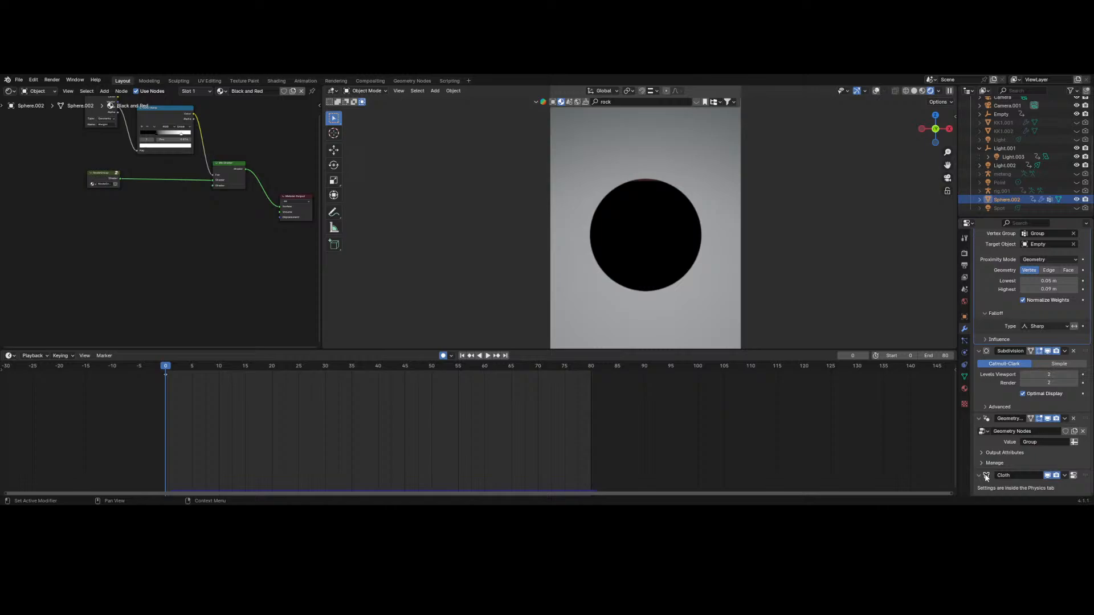
pyautogui.click(964, 376)
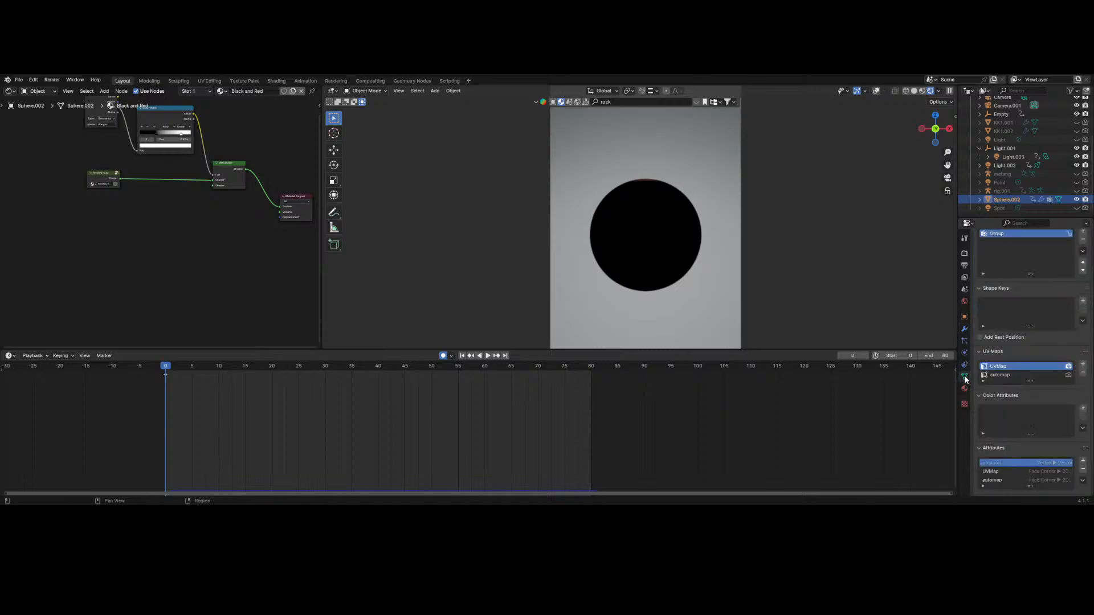
pyautogui.click(964, 331)
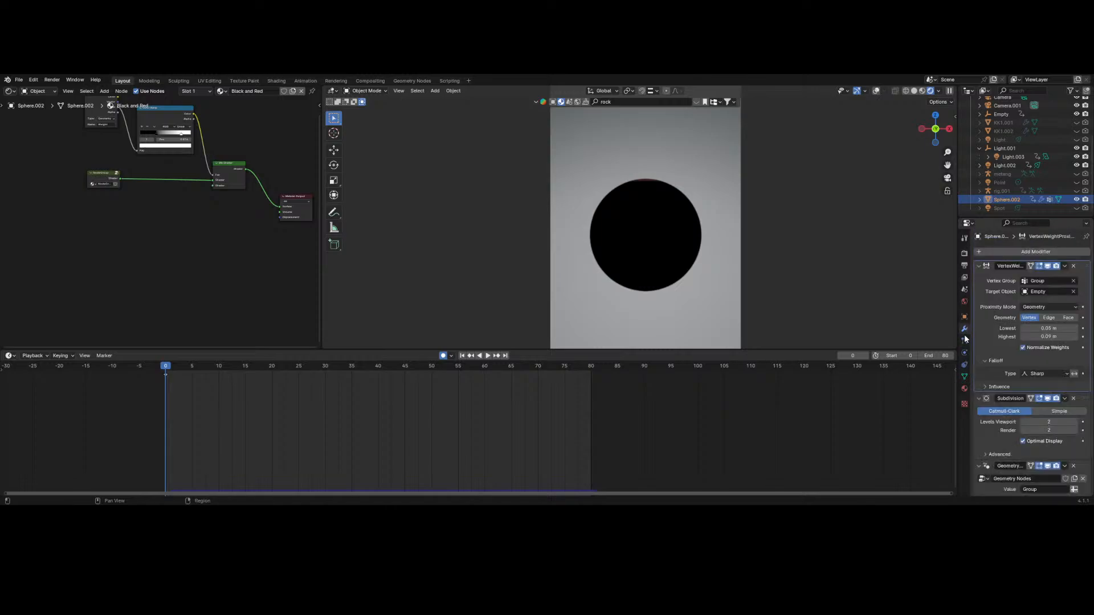
pyautogui.click(965, 377)
pyautogui.click(964, 389)
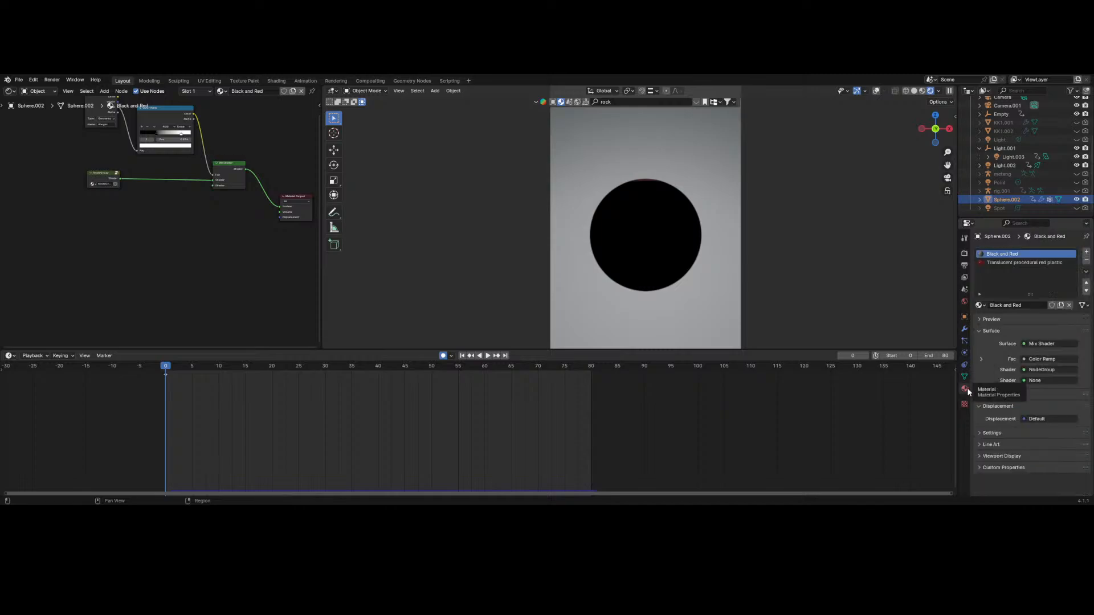
# - Assign the Rock material to the sphere's first material slot in place of Black and Red
pyautogui.click(978, 306)
pyautogui.write('r')
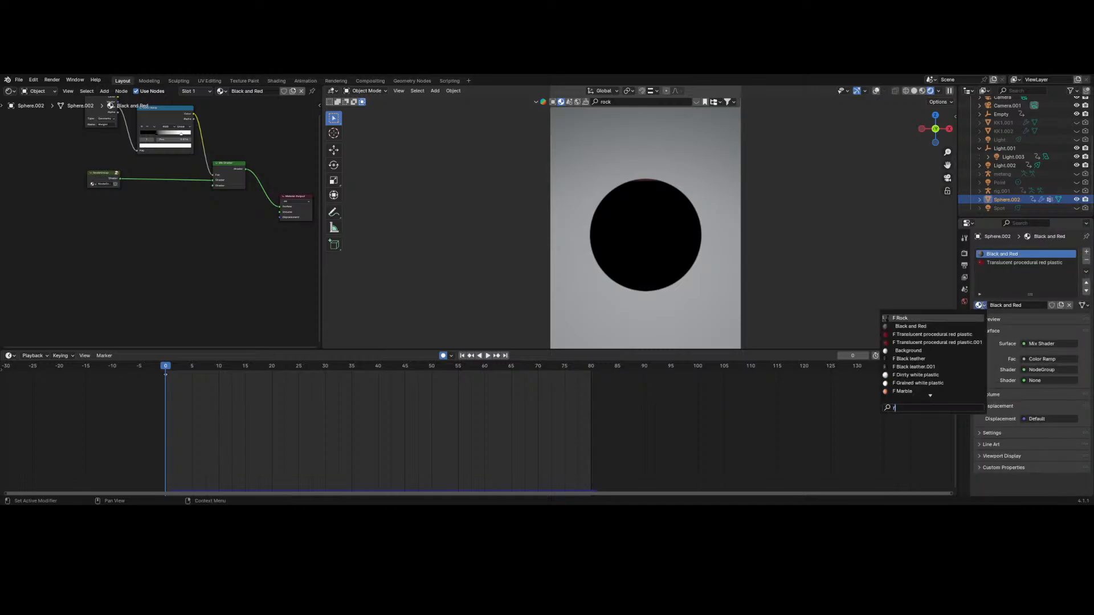
pyautogui.click(925, 319)
pyautogui.moveTo(101, 207); pyautogui.dragTo(273, 272, button='middle')
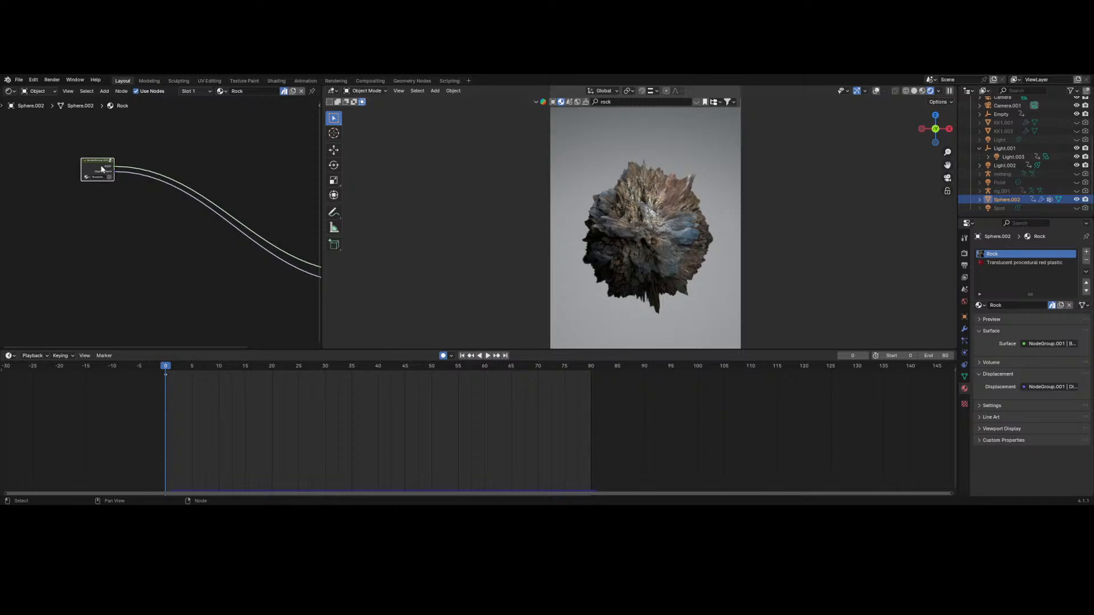
# - Move the Rock material's group node closer to the Material Output and open the group for editing
pyautogui.moveTo(102, 169); pyautogui.dragTo(146, 250)
pyautogui.rightClick(140, 247)
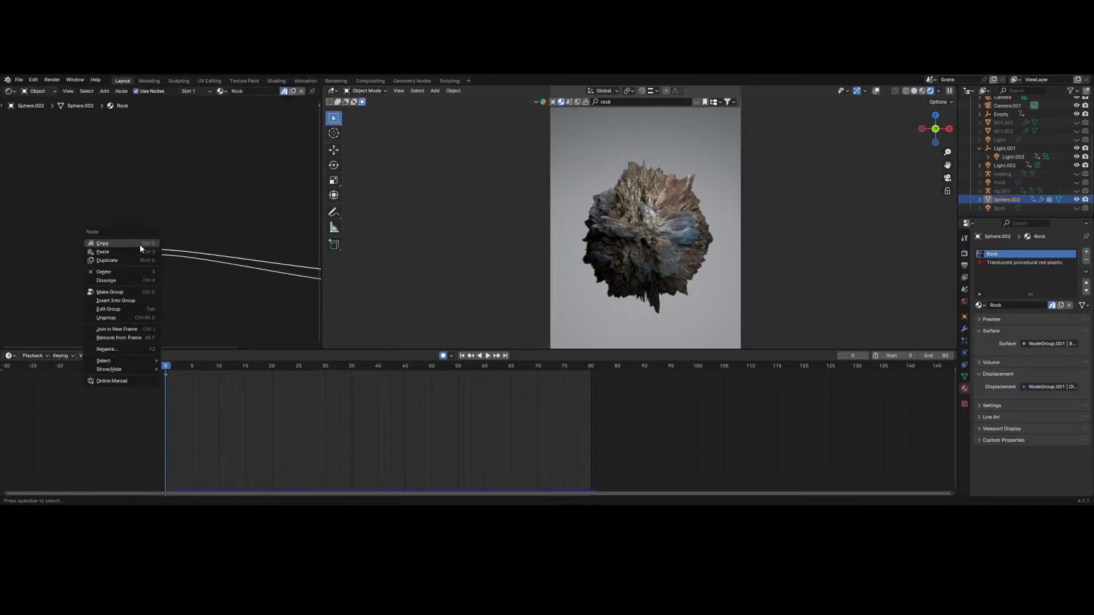
pyautogui.click(129, 310)
pyautogui.scroll(-4, 193, 264)
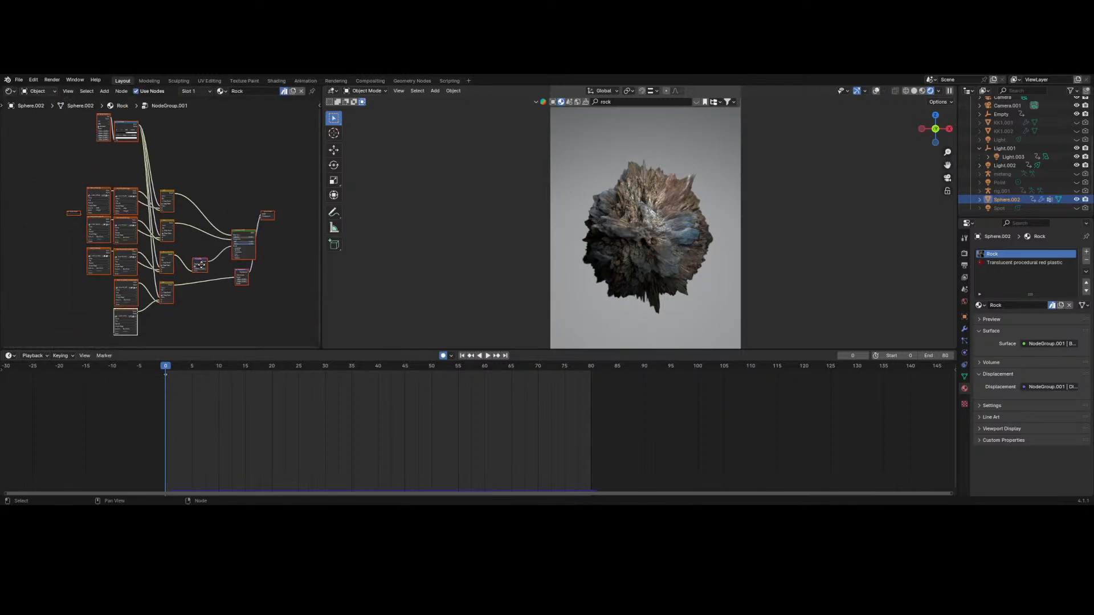
pyautogui.scroll(2, 29, 252)
pyautogui.moveTo(28, 252); pyautogui.dragTo(0, 224, button='middle')
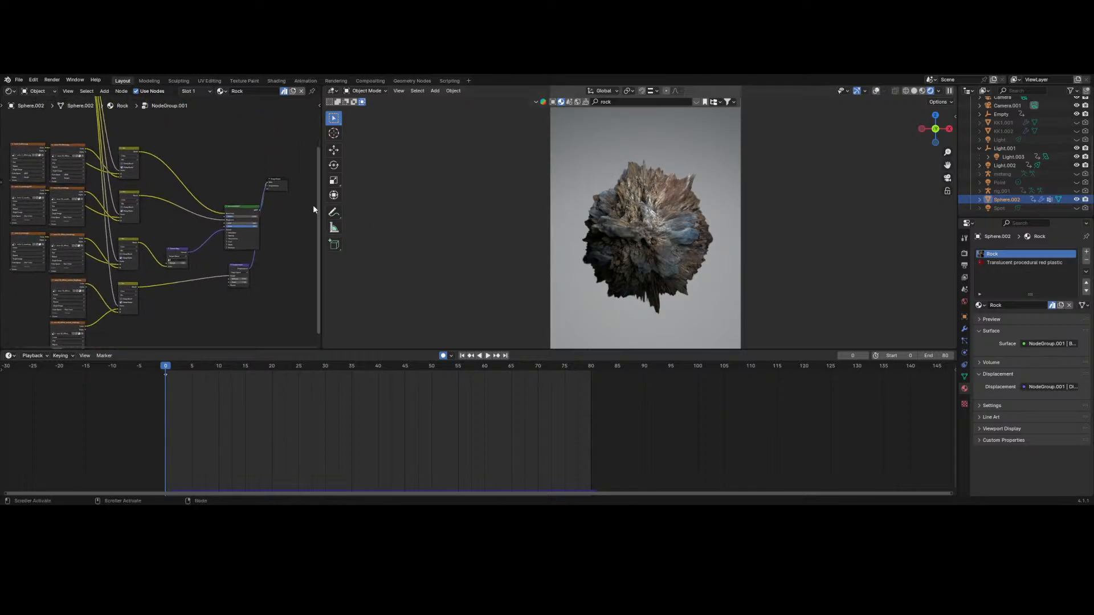
# - Move the Principled BSDF node up beside the Group Output inside the rock node group
pyautogui.moveTo(254, 214); pyautogui.dragTo(236, 180)
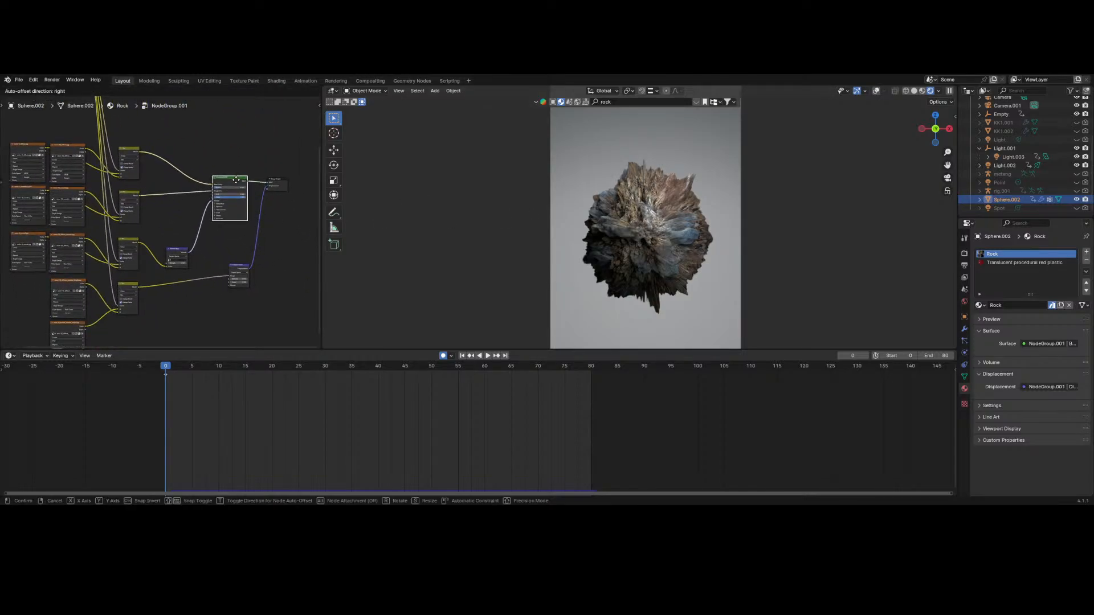
pyautogui.click(237, 181)
pyautogui.scroll(2, 223, 220)
pyautogui.scroll(-2, 223, 220)
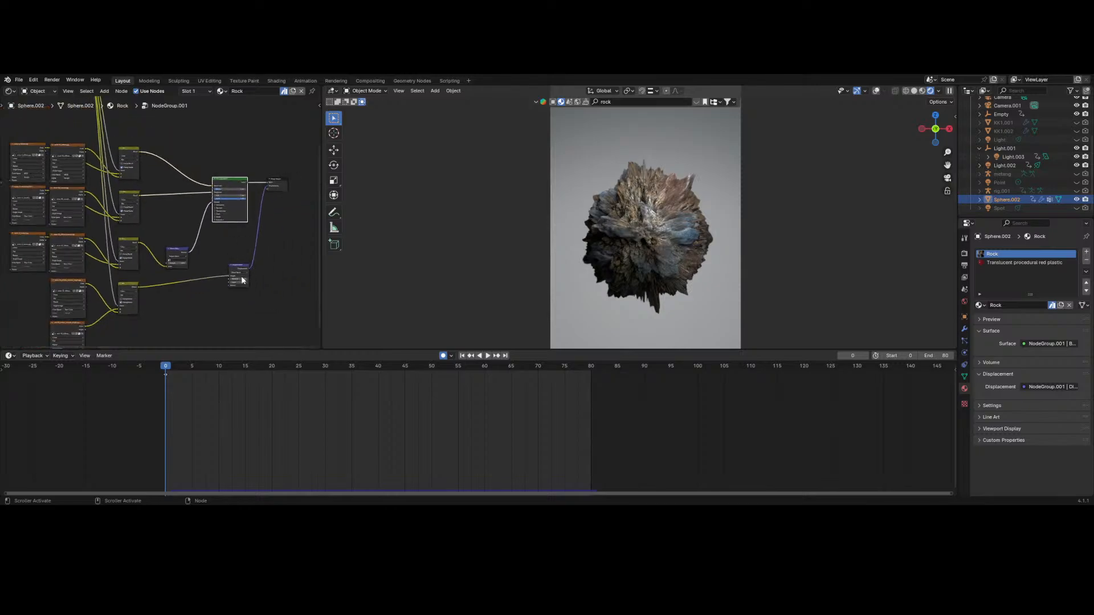
pyautogui.scroll(1, 232, 313)
pyautogui.moveTo(232, 312); pyautogui.dragTo(197, 306, button='middle')
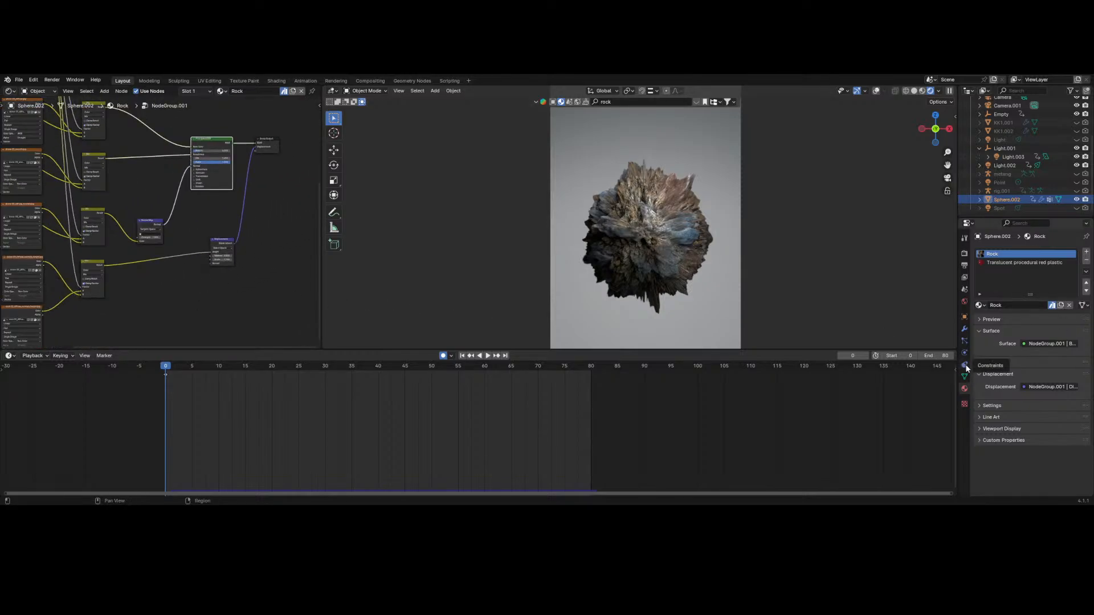
# - Examine the sphere's modifier stack and inspect the displaced rock surface close up in the rendered view
pyautogui.click(964, 329)
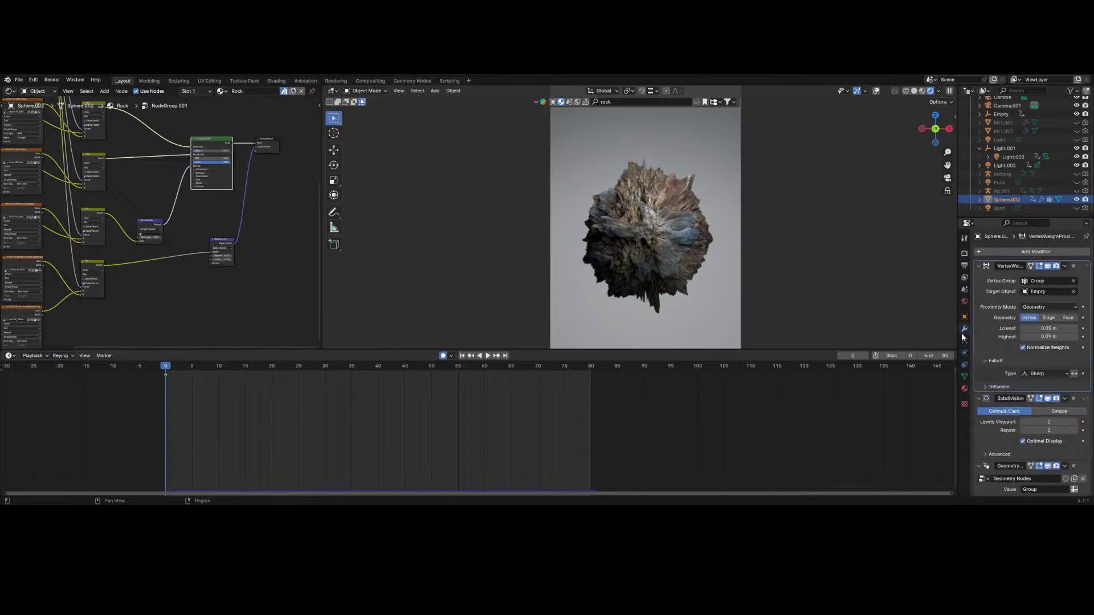
pyautogui.scroll(-2, 987, 368)
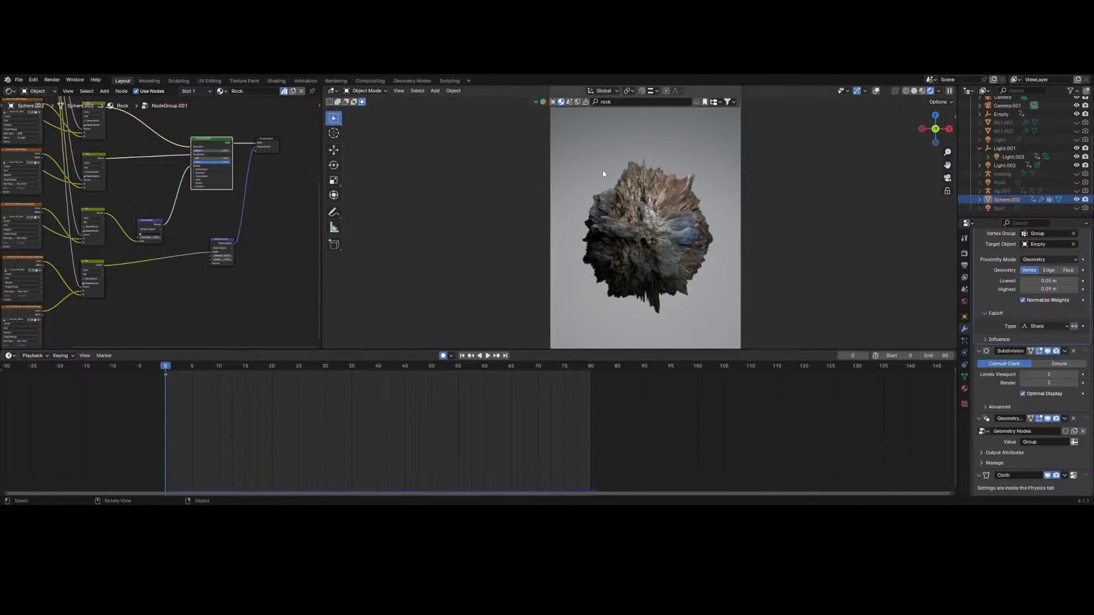
pyautogui.scroll(5, 603, 169)
pyautogui.scroll(3, 677, 210)
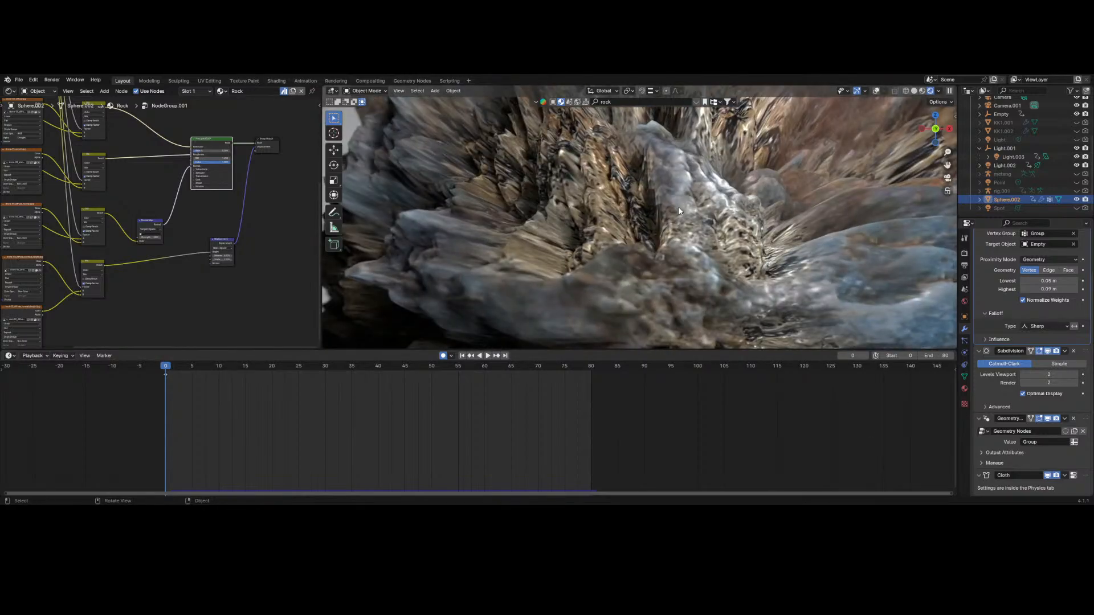
pyautogui.scroll(-8, 678, 210)
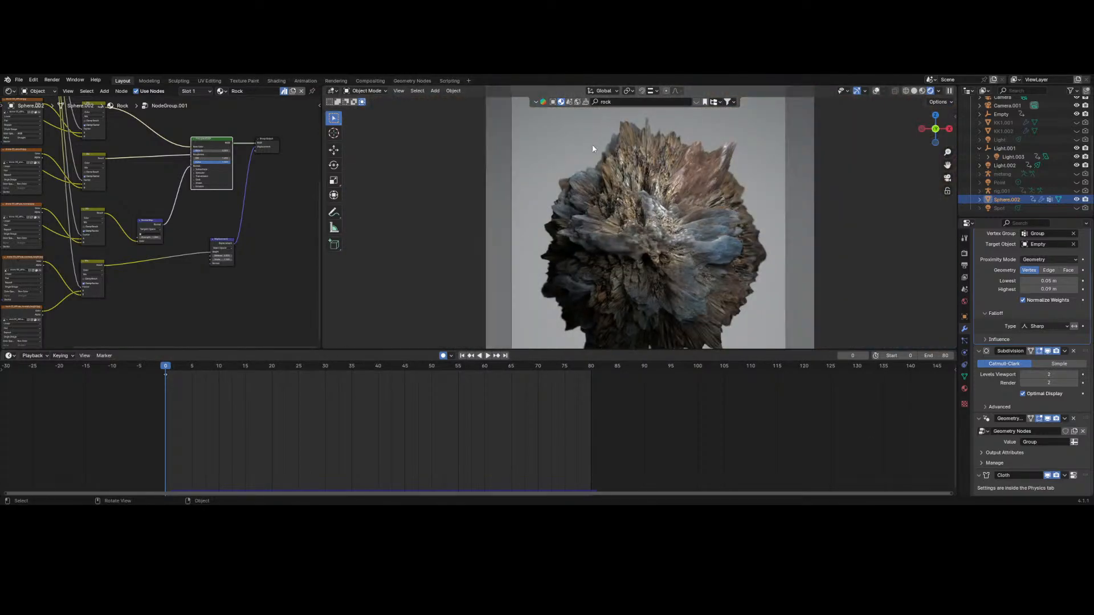
pyautogui.scroll(1, 614, 202)
# - Disconnect the texture mix from the Principled BSDF's Base Color and set the colour to black
pyautogui.moveTo(216, 112); pyautogui.dragTo(264, 183, button='middle')
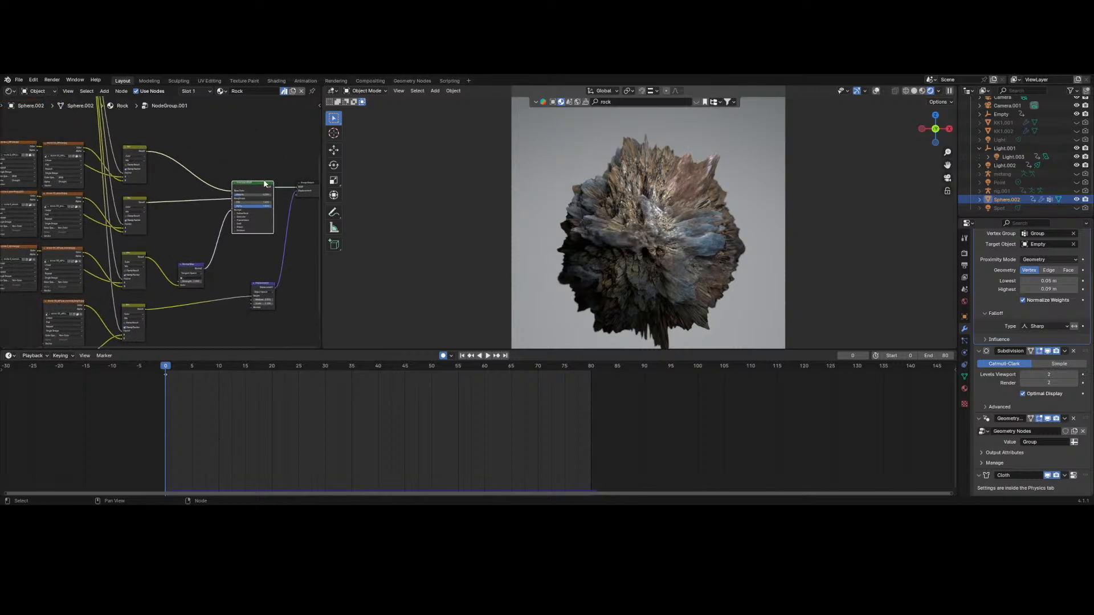
pyautogui.scroll(2, 280, 201)
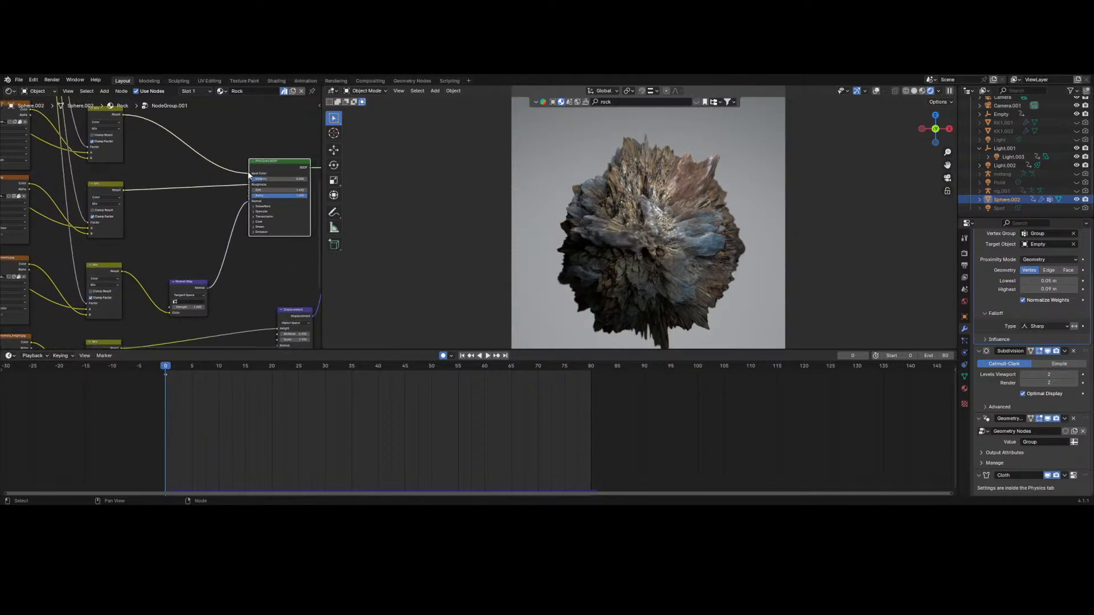
pyautogui.moveTo(249, 173); pyautogui.dragTo(216, 166)
pyautogui.scroll(2, 250, 164)
pyautogui.click(262, 149)
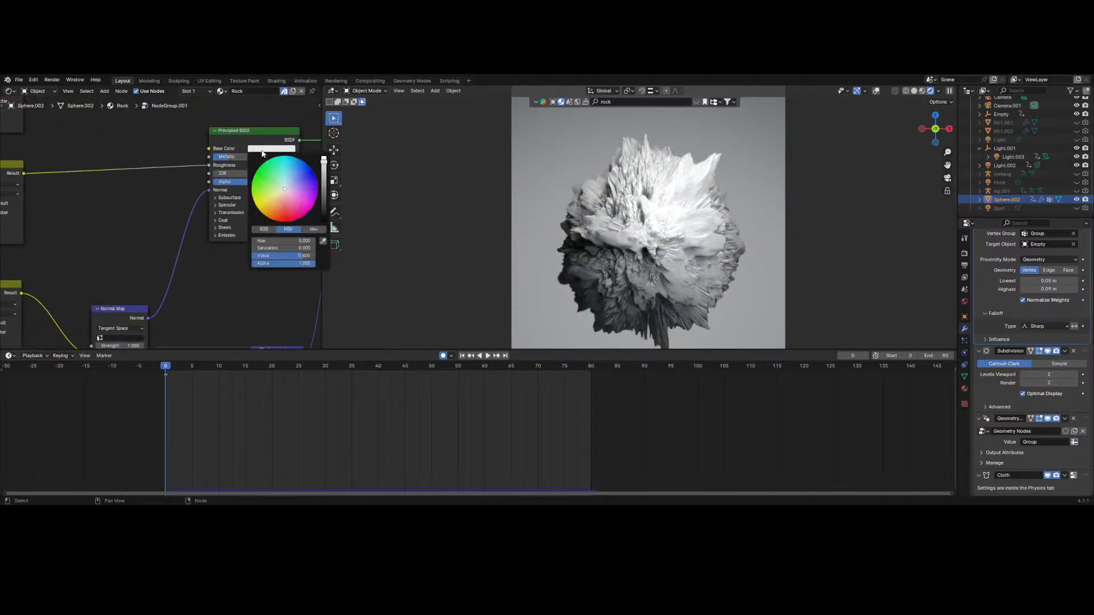
pyautogui.moveTo(322, 201); pyautogui.dragTo(323, 220)
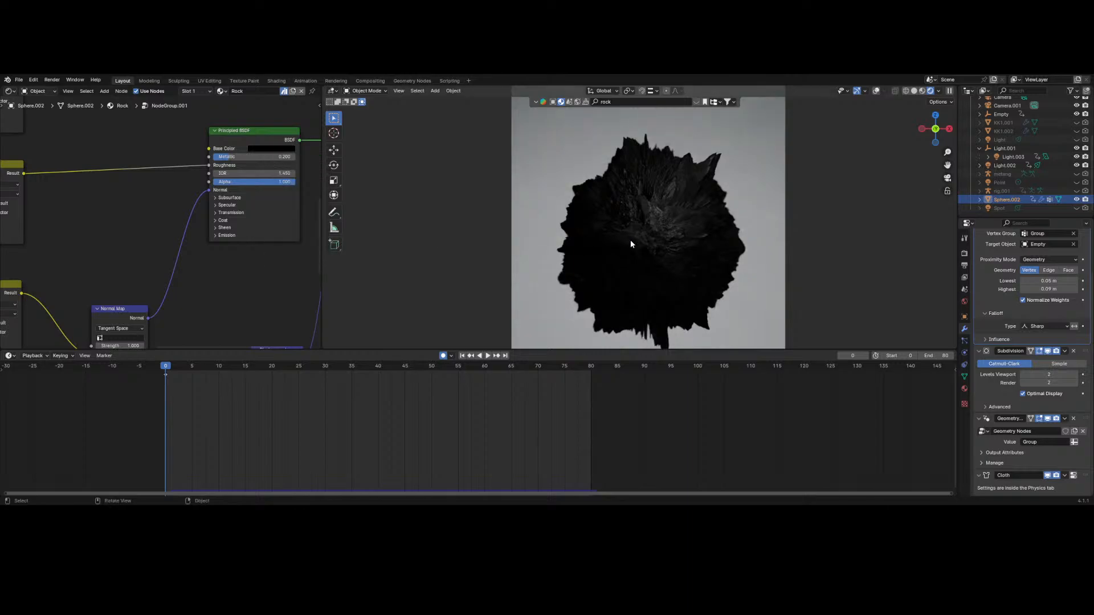
# - Inspect the black rock surface up close, play the animation from frame 0 and return to the start
pyautogui.scroll(3, 644, 236)
pyautogui.scroll(-4, 654, 238)
pyautogui.scroll(2, 604, 276)
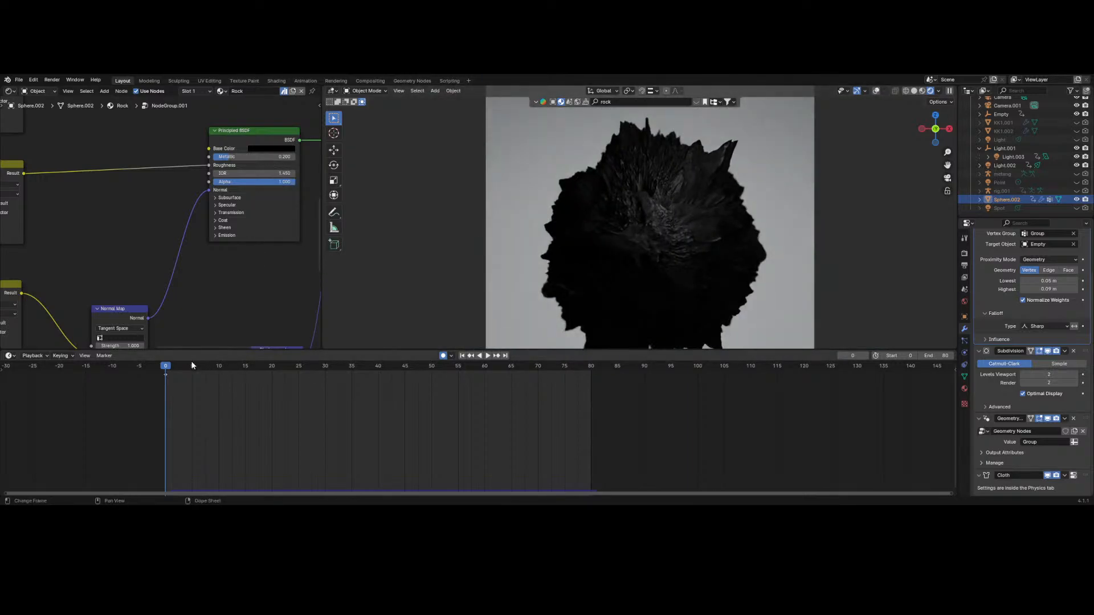
pyautogui.press('space')
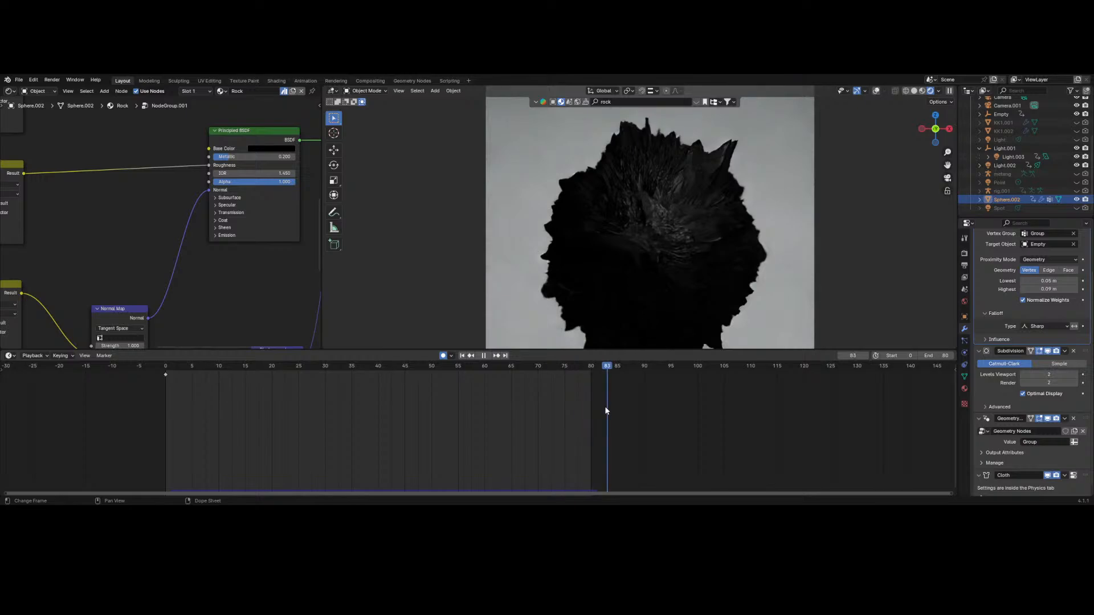
pyautogui.press('Escape')
pyautogui.scroll(-2, 637, 224)
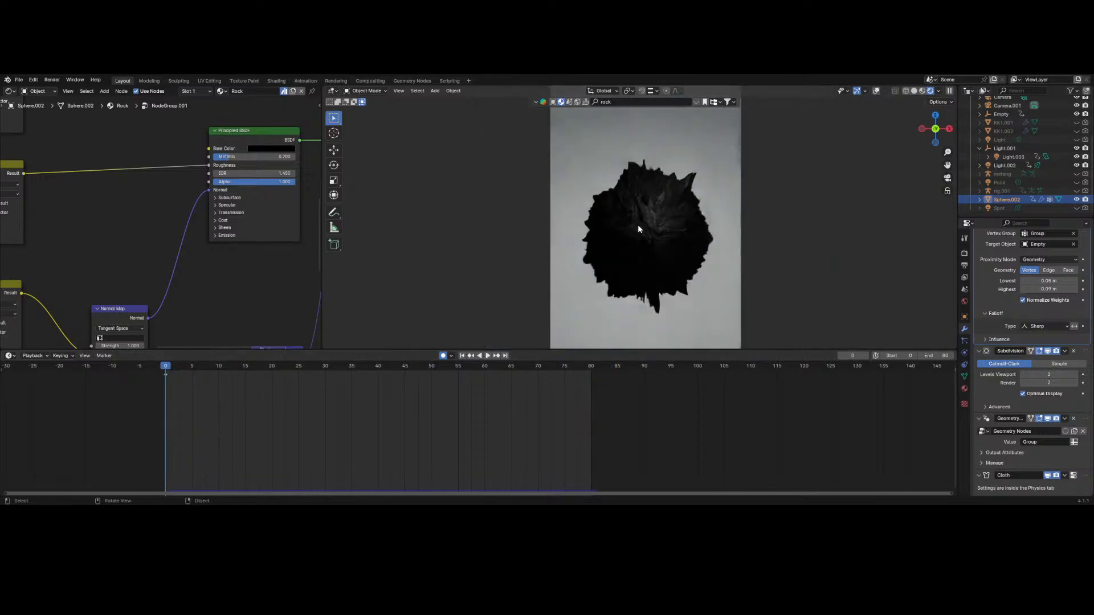
pyautogui.scroll(1, 637, 225)
# - Review the sphere's modifiers, play the opening frames of the animation and go back to frame 0
pyautogui.click(964, 341)
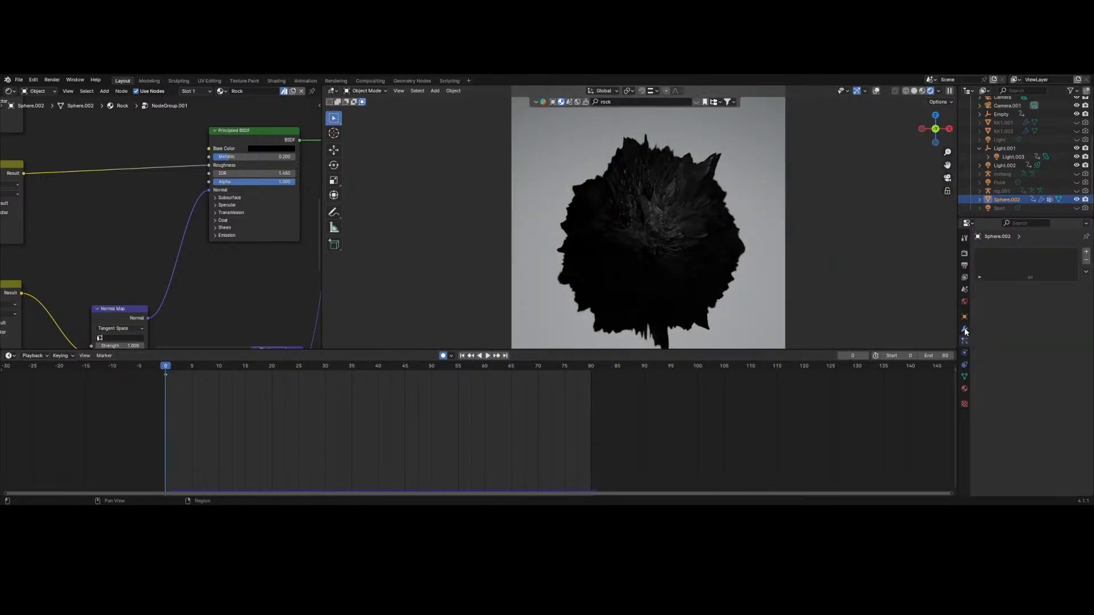
pyautogui.click(965, 330)
pyautogui.scroll(-2, 1050, 422)
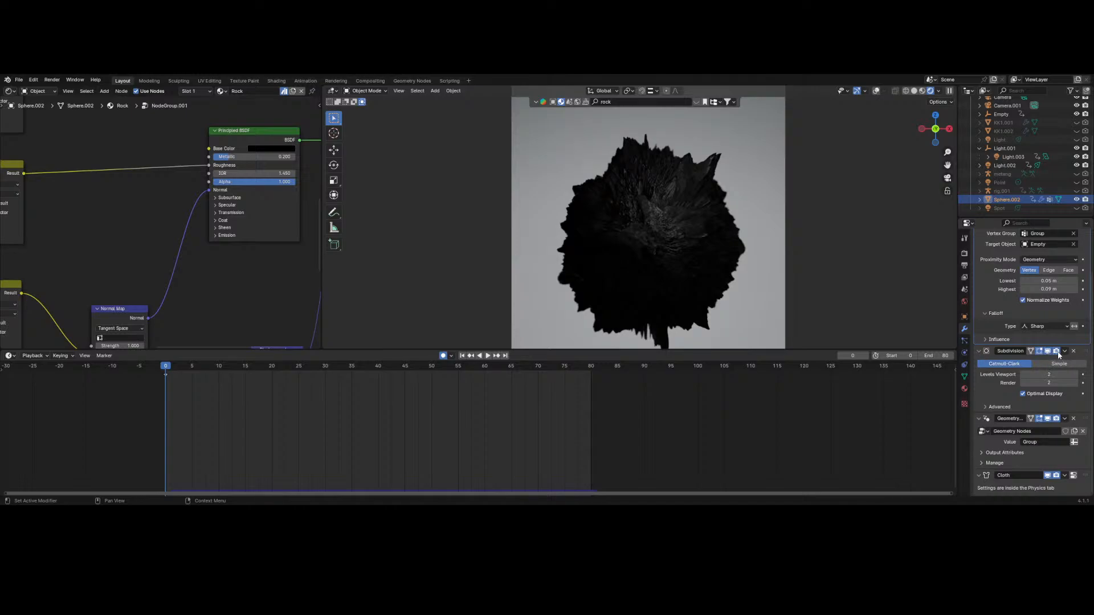
pyautogui.press('space')
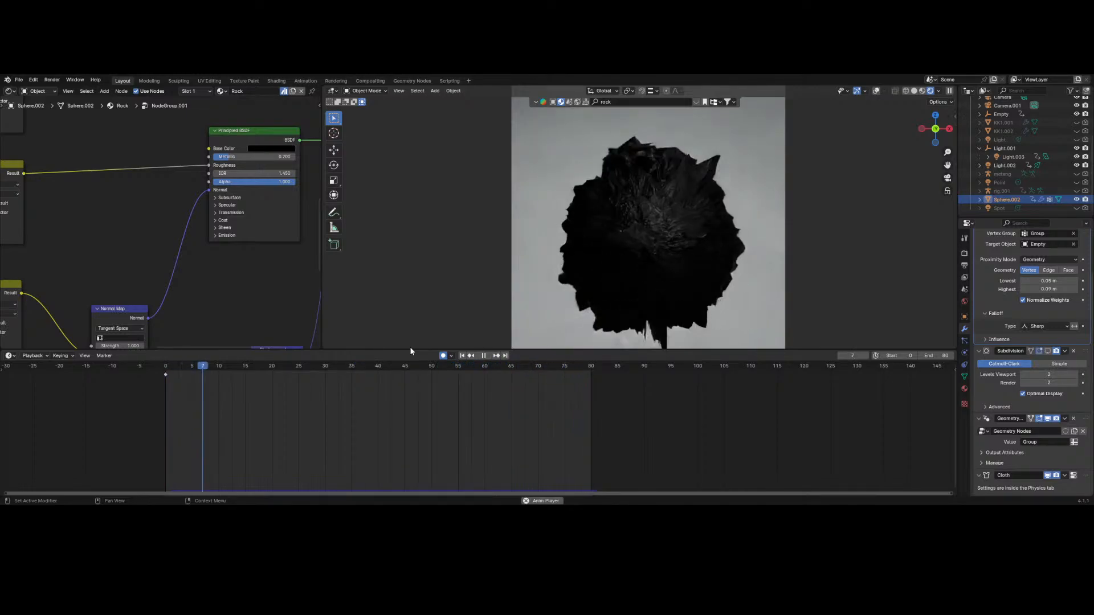
pyautogui.press('space')
pyautogui.moveTo(197, 365); pyautogui.dragTo(163, 365)
pyautogui.scroll(-3, 83, 287)
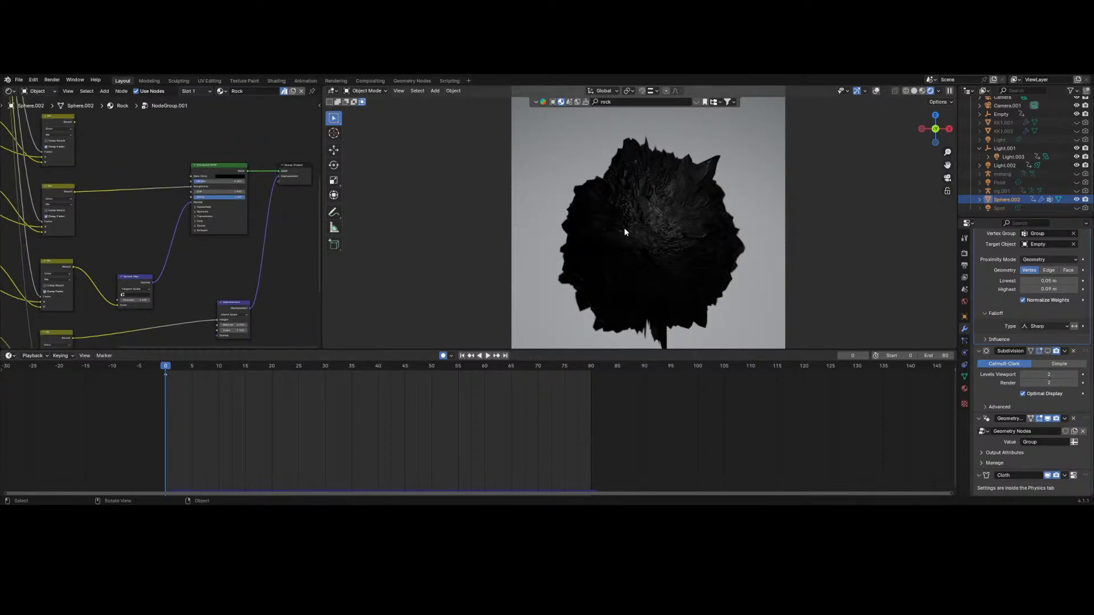
# - Toggle the Subdivision modifier's viewport display and check the animated rock sphere, stopping at frame 39
pyautogui.click(1047, 351)
pyautogui.press('space')
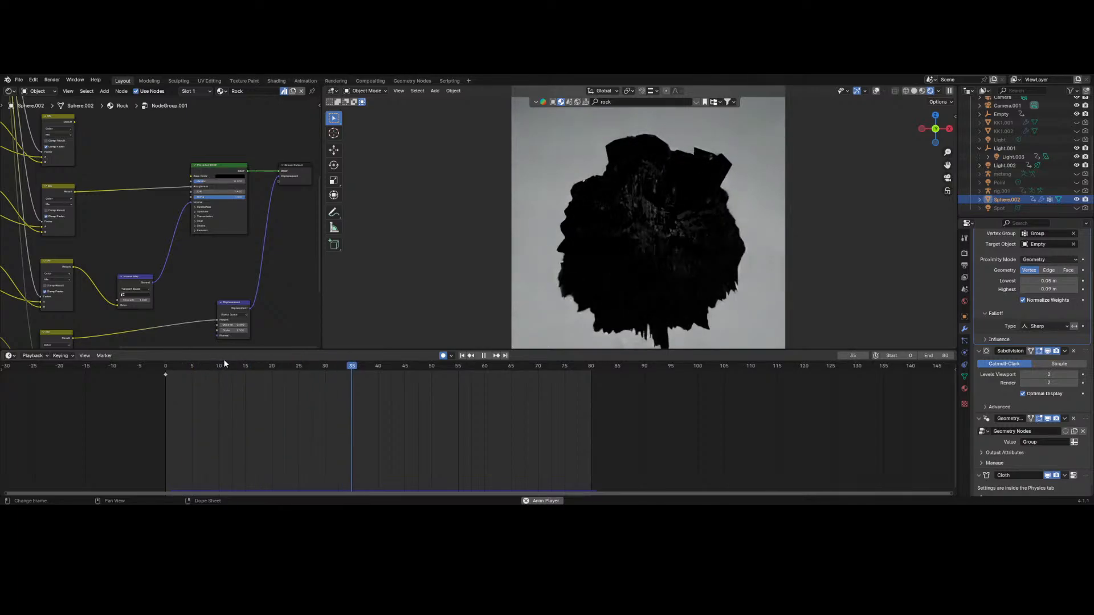
pyautogui.press('space')
pyautogui.press('space')
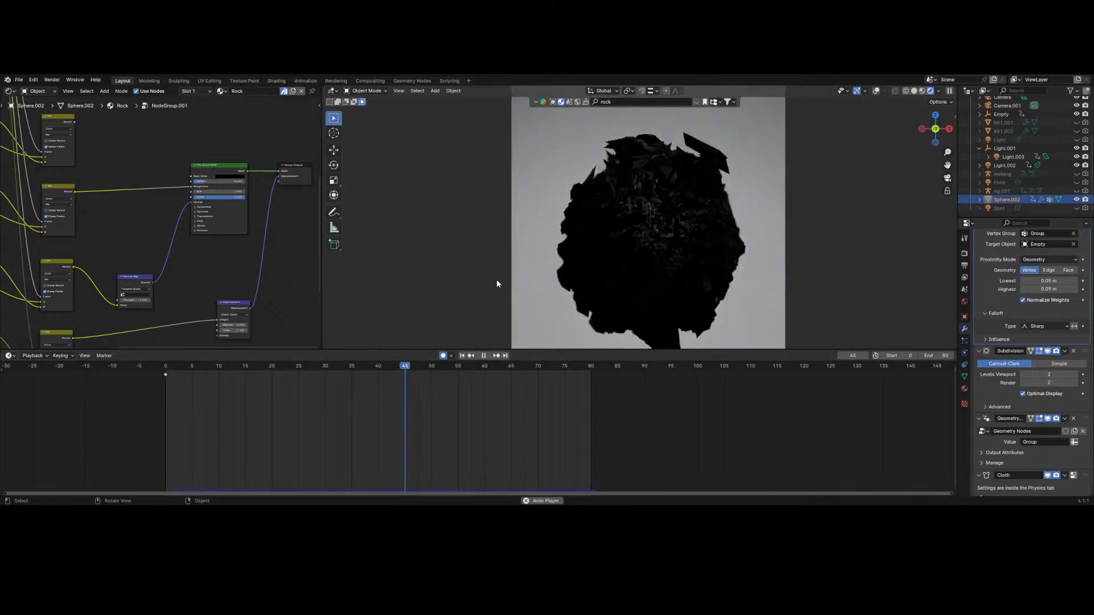
pyautogui.press('space')
pyautogui.press('space')
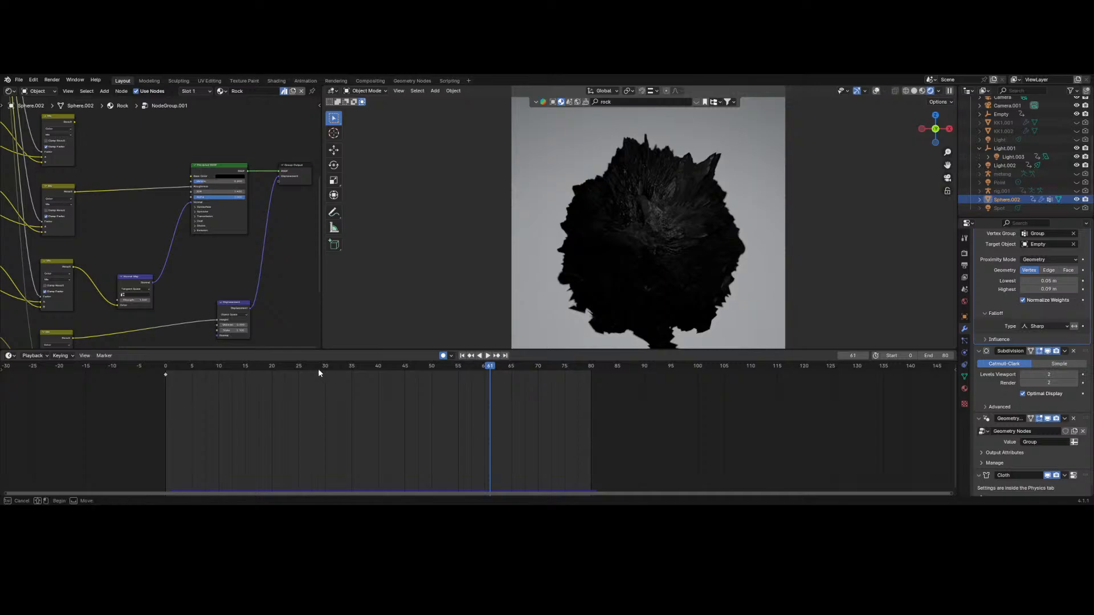
pyautogui.moveTo(318, 368); pyautogui.dragTo(374, 367)
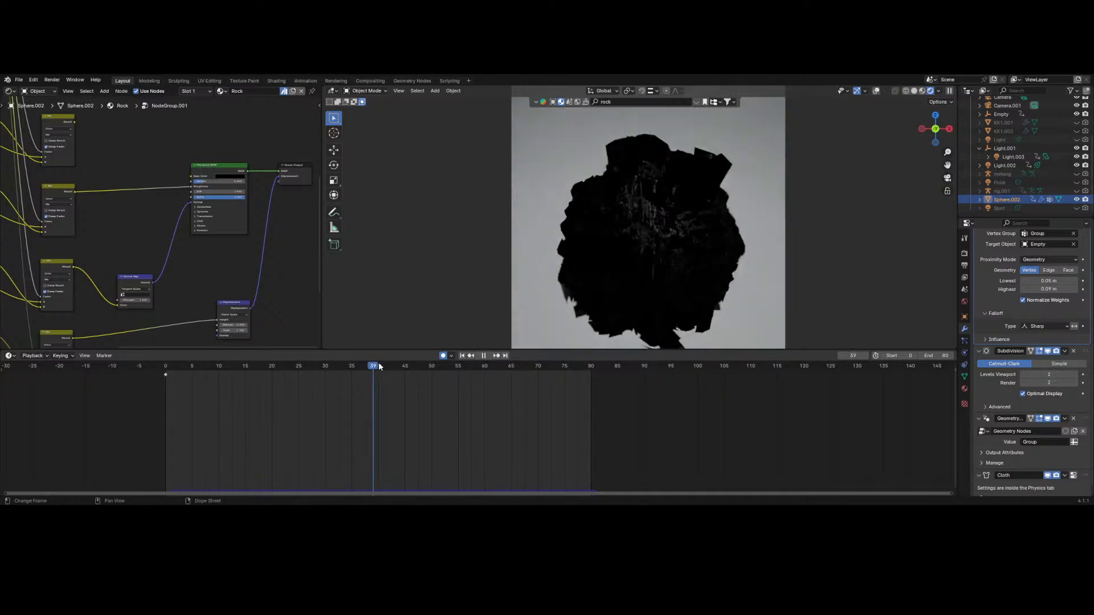
pyautogui.press('space')
# - Exit the rock node group and return to the Rock material's main node tree
pyautogui.scroll(-5, 703, 248)
pyautogui.scroll(-3, 145, 187)
pyautogui.scroll(-4, 146, 189)
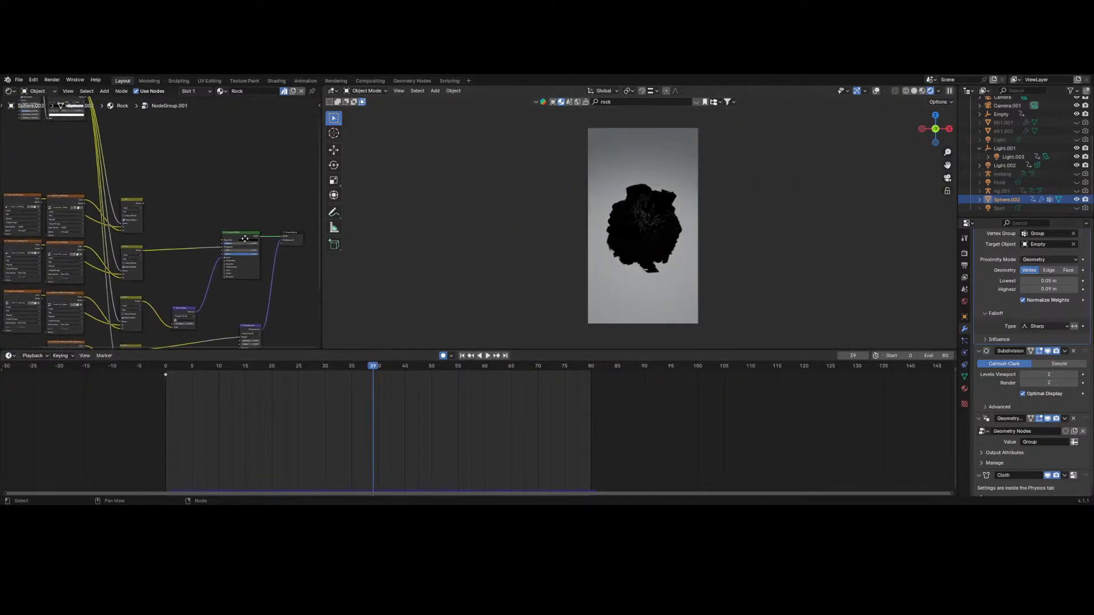
pyautogui.scroll(8, 214, 168)
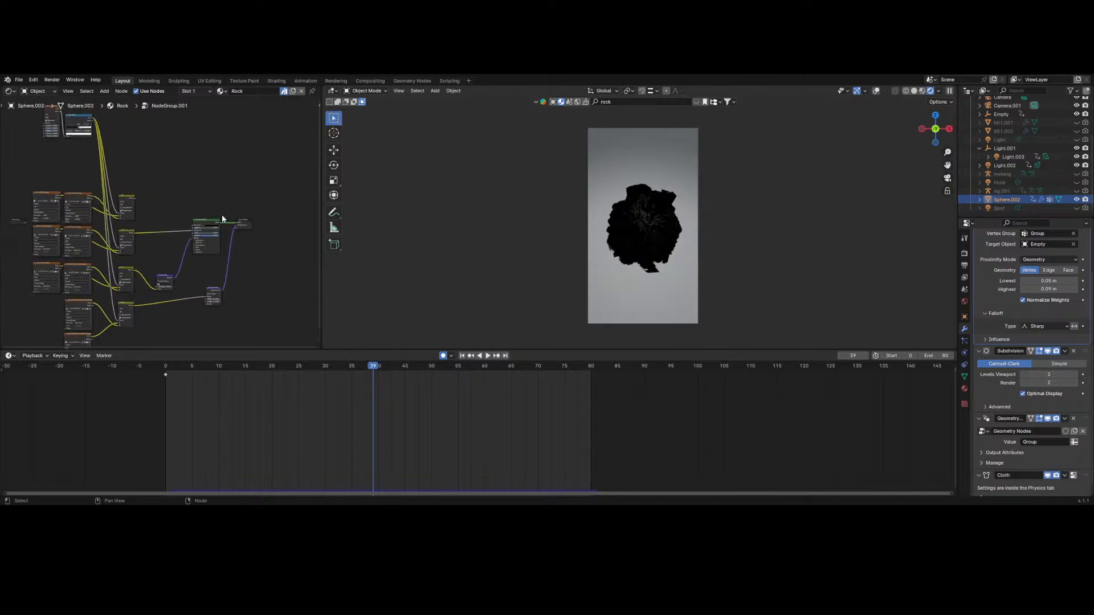
pyautogui.rightClick(108, 171)
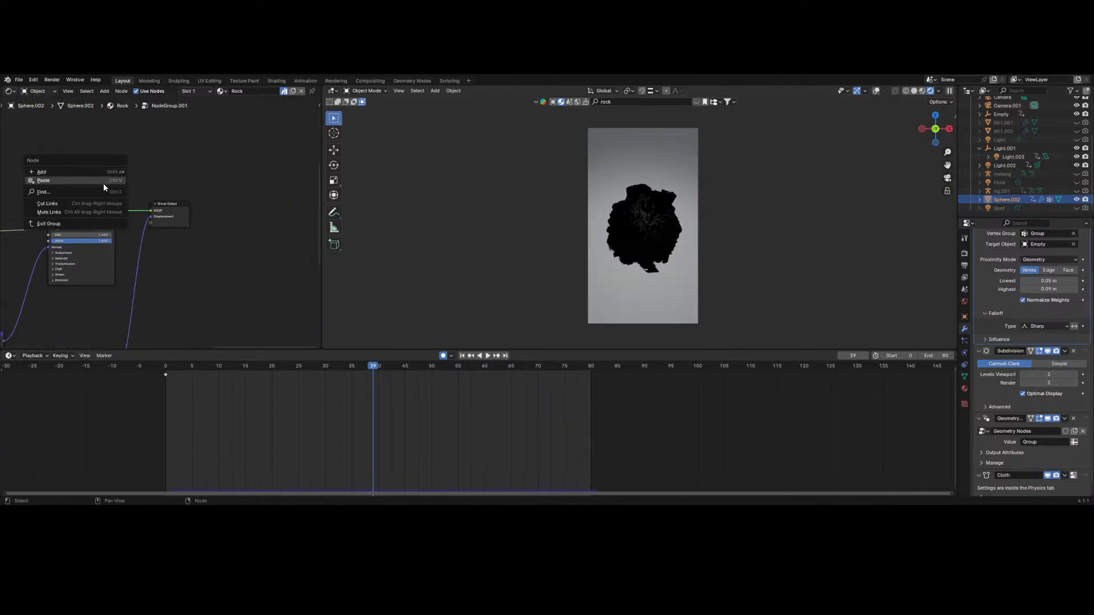
pyautogui.click(91, 221)
pyautogui.moveTo(91, 222); pyautogui.dragTo(89, 166, button='middle')
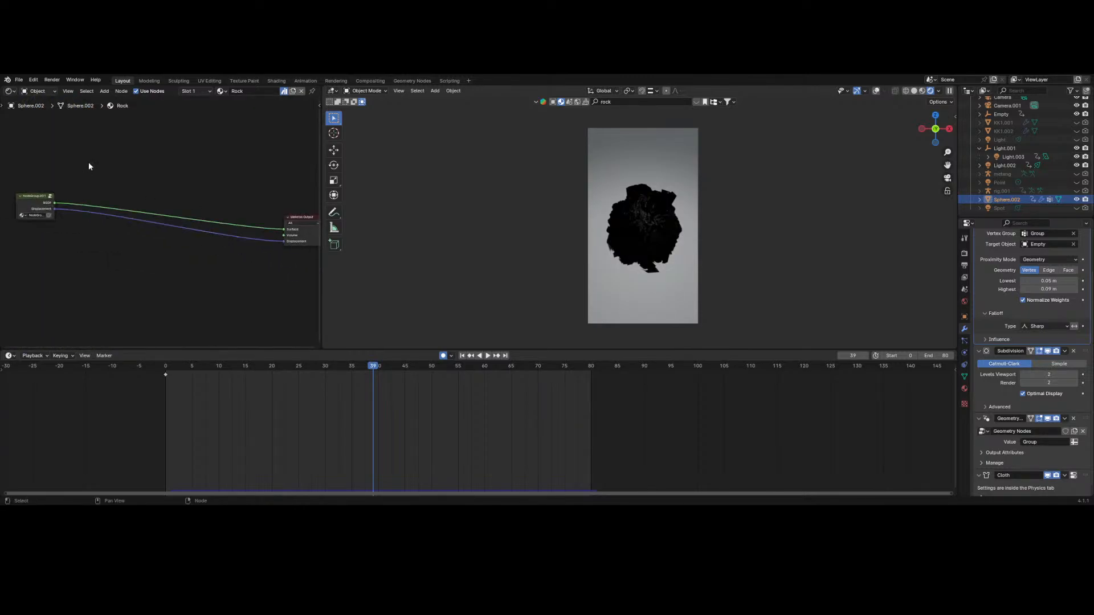
# - Replace the material in the sphere's first slot with Black and Red
pyautogui.click(964, 342)
pyautogui.click(963, 332)
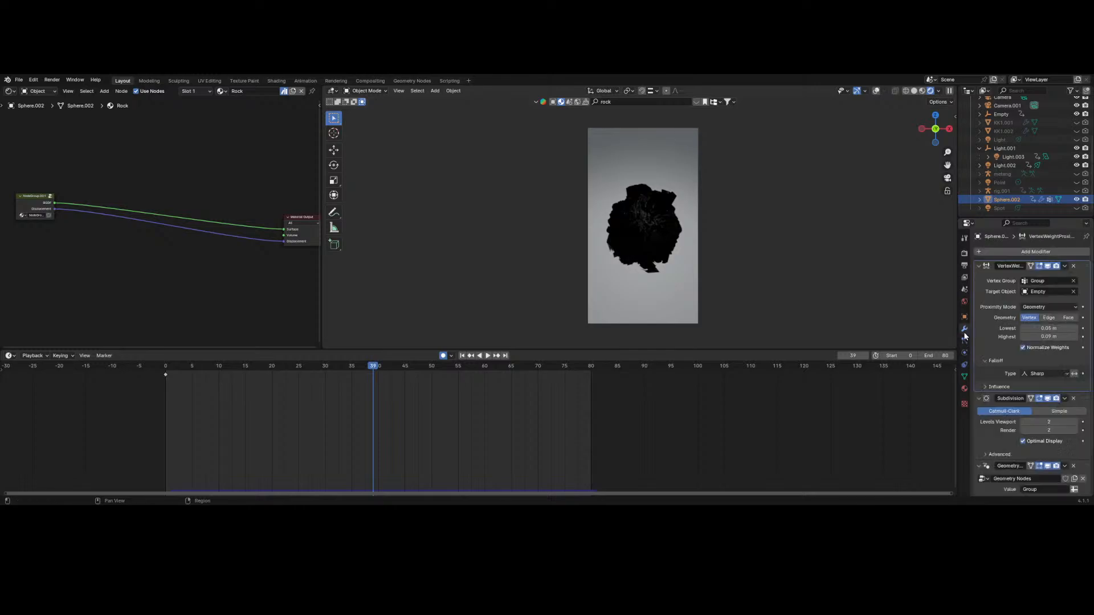
pyautogui.click(963, 377)
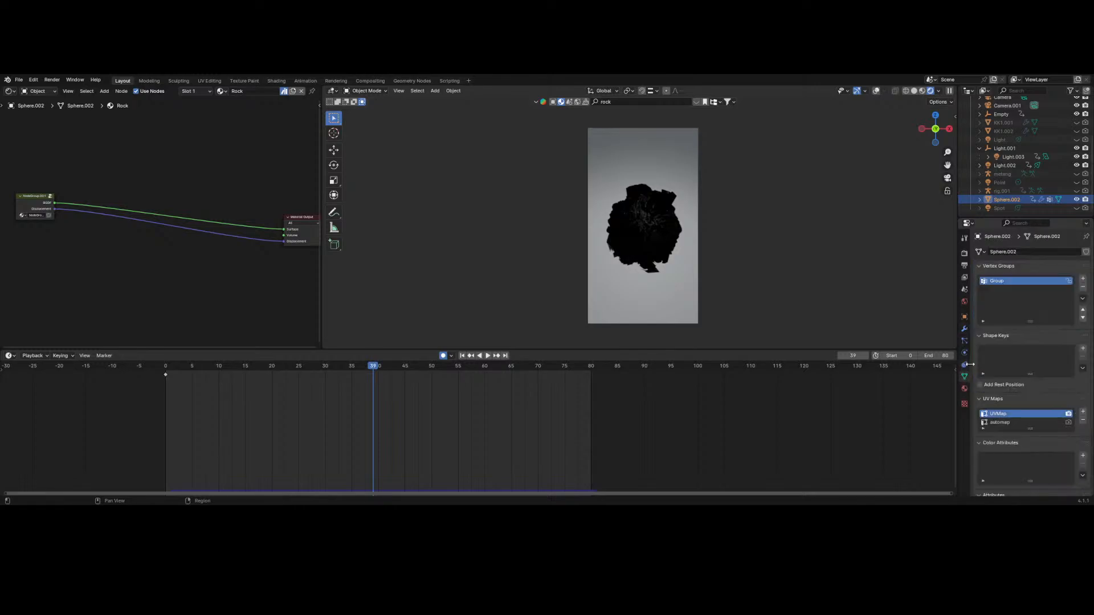
pyautogui.click(964, 389)
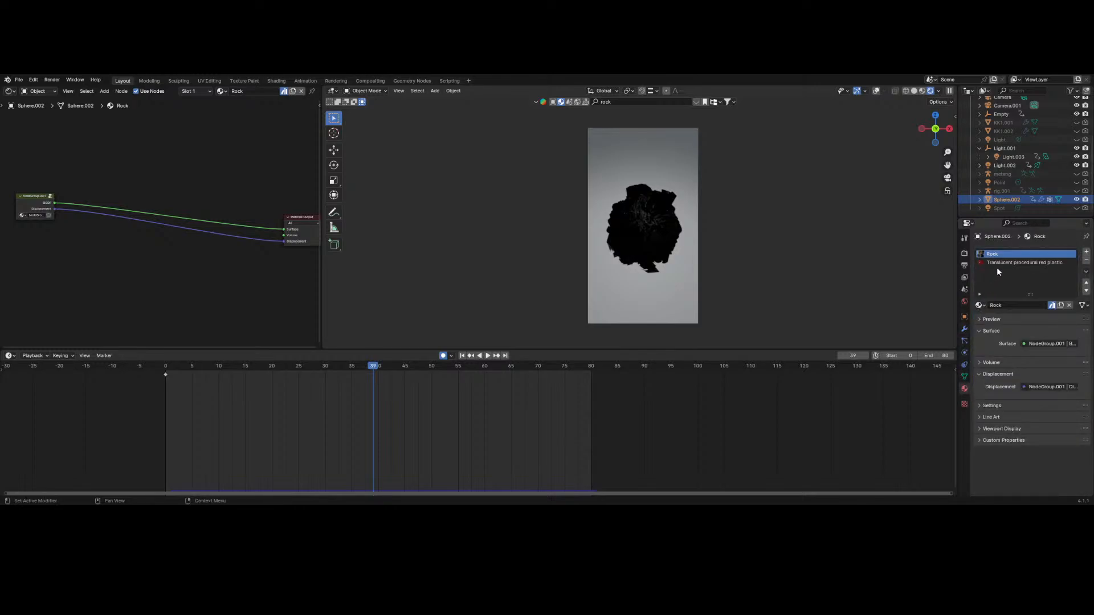
pyautogui.click(985, 305)
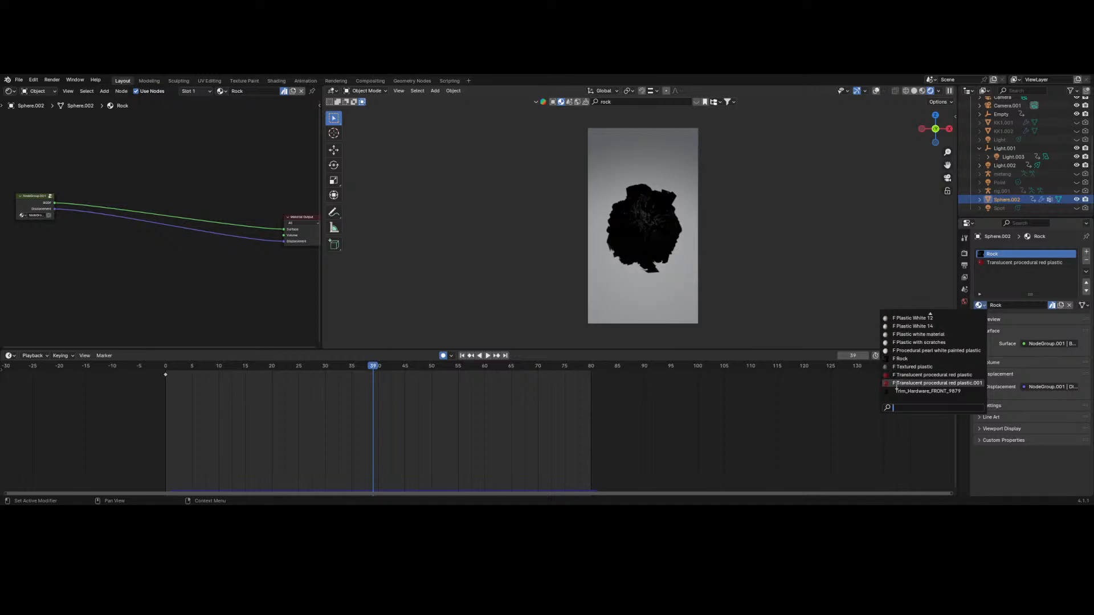
pyautogui.press('Escape')
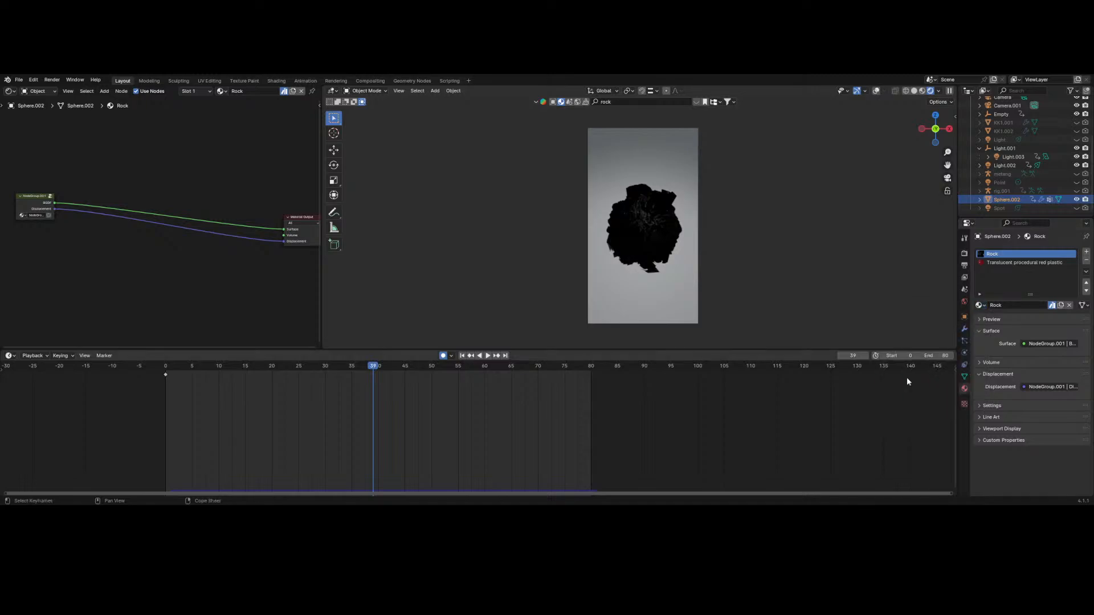
pyautogui.click(980, 305)
pyautogui.write('red')
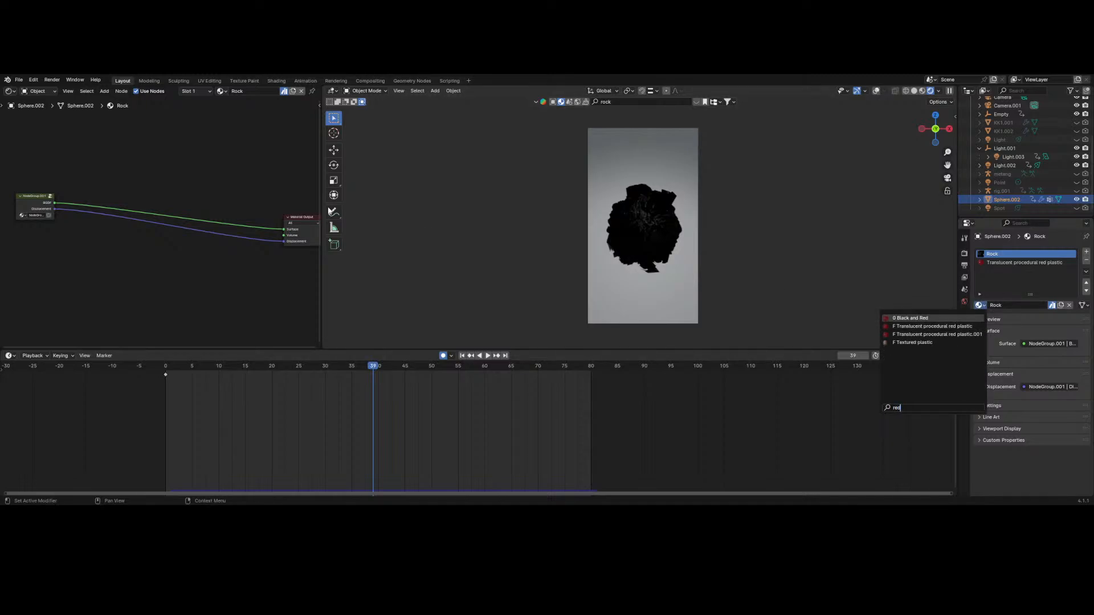
pyautogui.press('Return')
# - Copy the Attribute, Color Ramp, NodeGroup and Mix Shader nodes from the Black and Red material
pyautogui.moveTo(126, 188); pyautogui.dragTo(69, 249, button='middle')
pyautogui.moveTo(85, 142); pyautogui.dragTo(236, 319)
pyautogui.rightClick(280, 252)
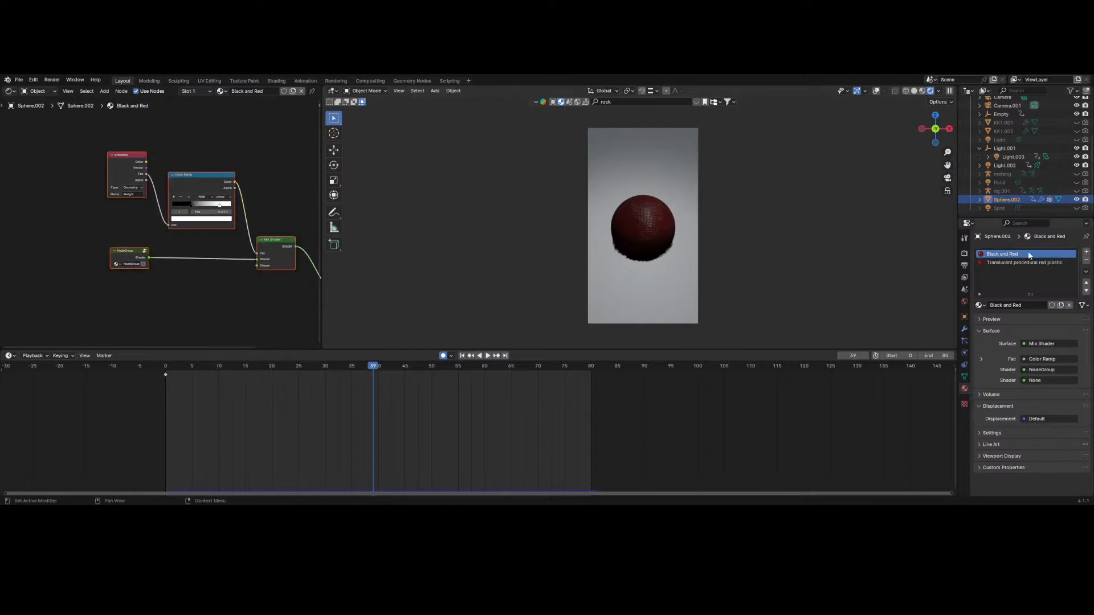
# - Reassign the Rock material to the first slot and paste the copied nodes above its rock node group
pyautogui.click(979, 305)
pyautogui.write('r')
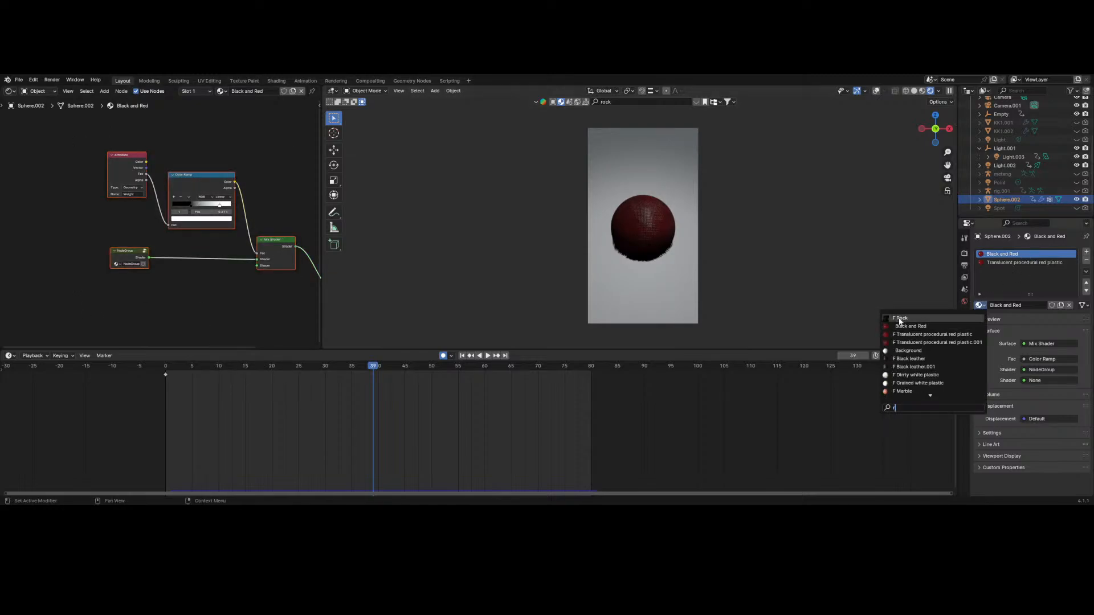
pyautogui.click(900, 319)
pyautogui.press('Home')
pyautogui.rightClick(221, 212)
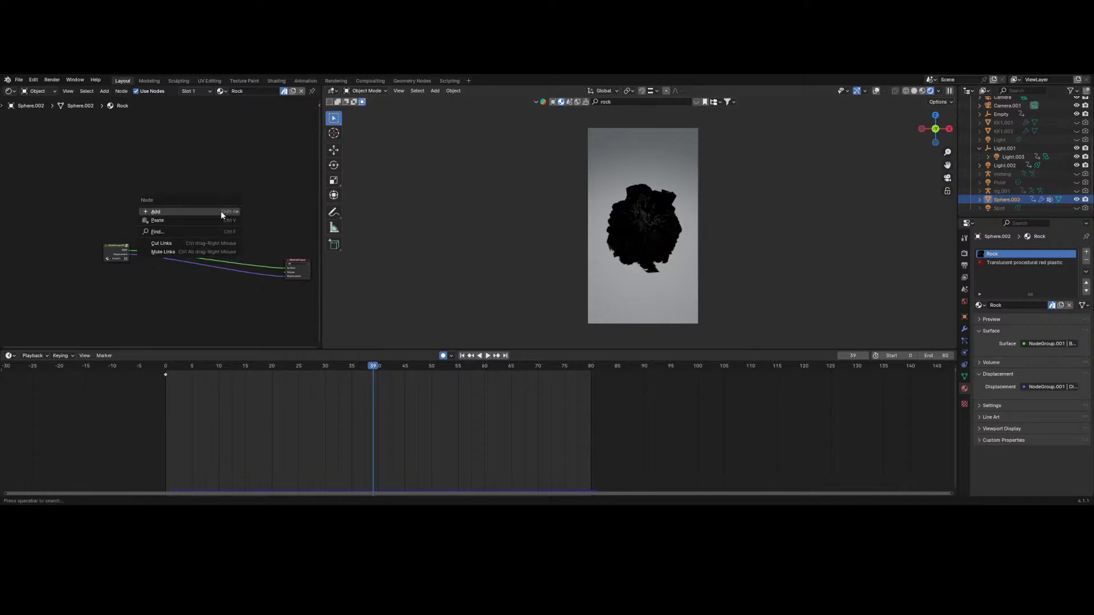
pyautogui.click(157, 220)
pyautogui.press('g')
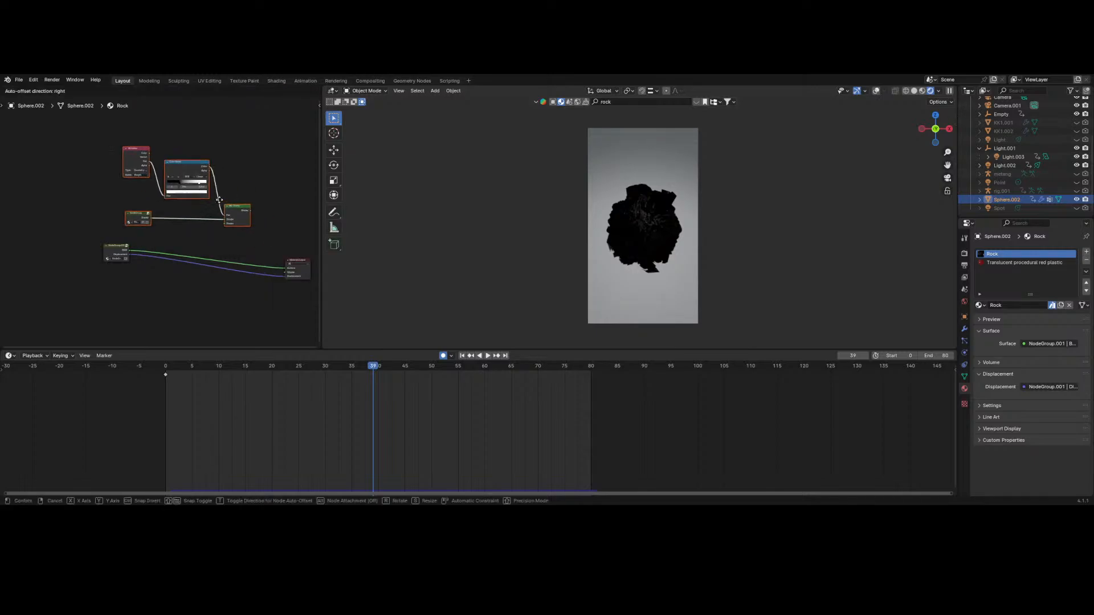
pyautogui.click(199, 200)
# - Connect the rock group's BSDF to the Mix Shader's second shader input and the mix to the material's Surface output
pyautogui.click(202, 221)
pyautogui.moveTo(130, 250); pyautogui.dragTo(214, 224)
pyautogui.keyDown('ctrl'); pyautogui.keyDown('shift'); pyautogui.click(227, 216); pyautogui.keyUp('shift'); pyautogui.keyUp('ctrl')
# - Examine the mixed red and rock surface up close while playing and scrubbing the animation, ending on frame 33
pyautogui.scroll(5, 644, 204)
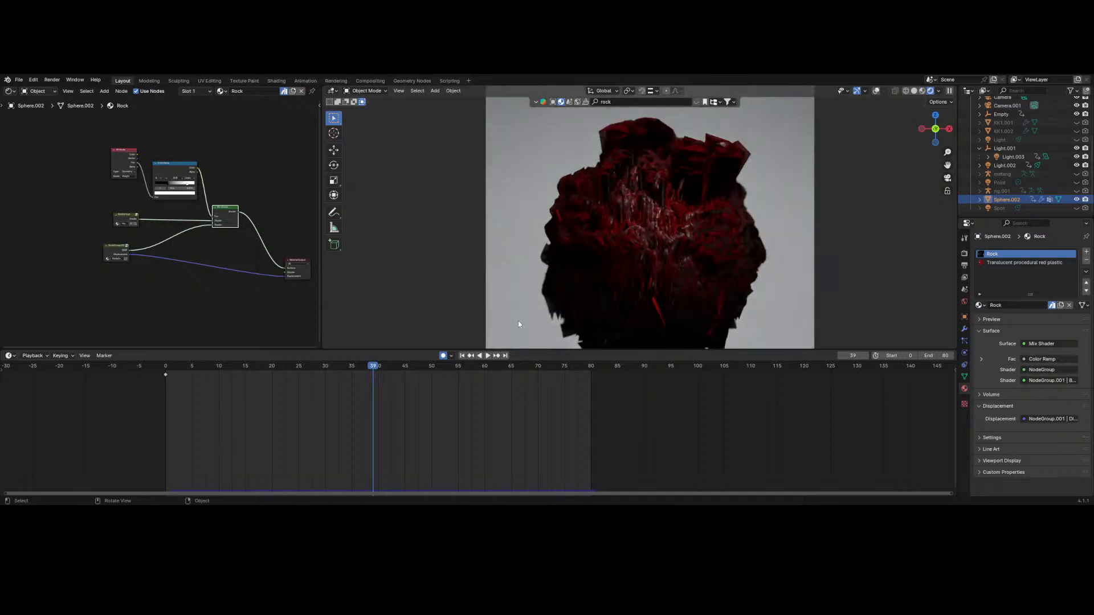
pyautogui.moveTo(202, 364); pyautogui.dragTo(150, 368)
pyautogui.press('space')
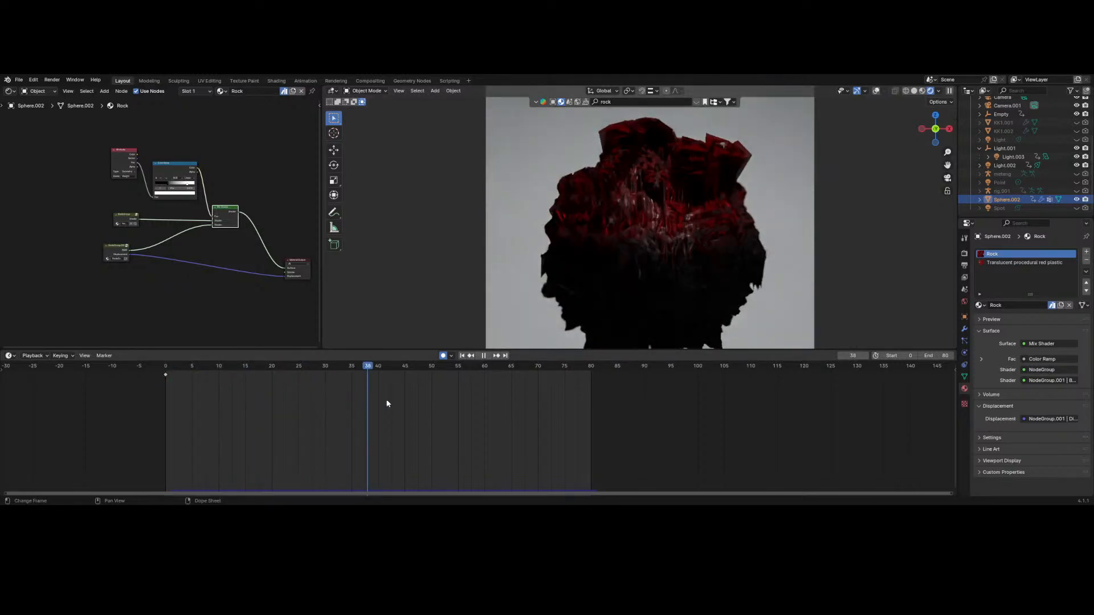
pyautogui.moveTo(386, 403); pyautogui.dragTo(590, 425)
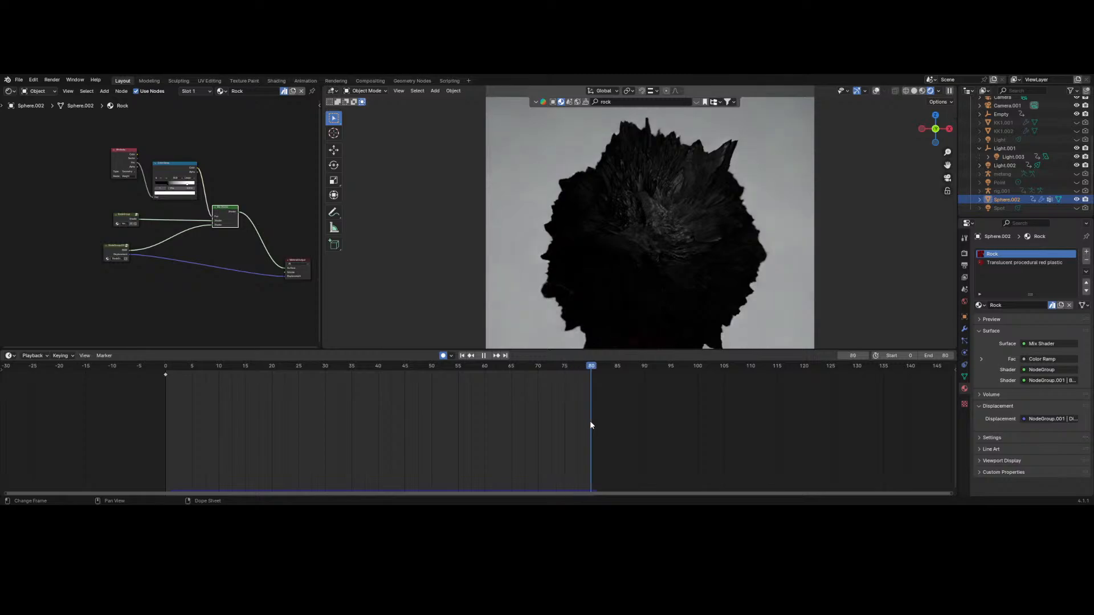
pyautogui.press('space')
pyautogui.scroll(-5, 684, 274)
pyautogui.scroll(4, 647, 305)
pyautogui.moveTo(398, 362); pyautogui.dragTo(344, 374)
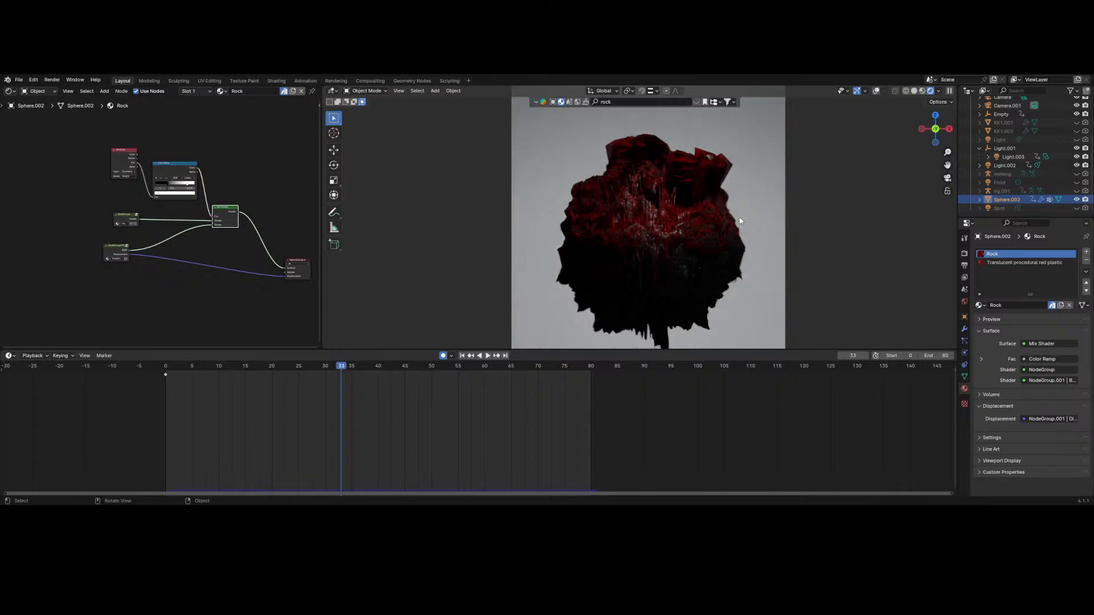
# - Preview the animation with the Subdivision modifier's viewport display disabled and re-enable that display
pyautogui.click(964, 328)
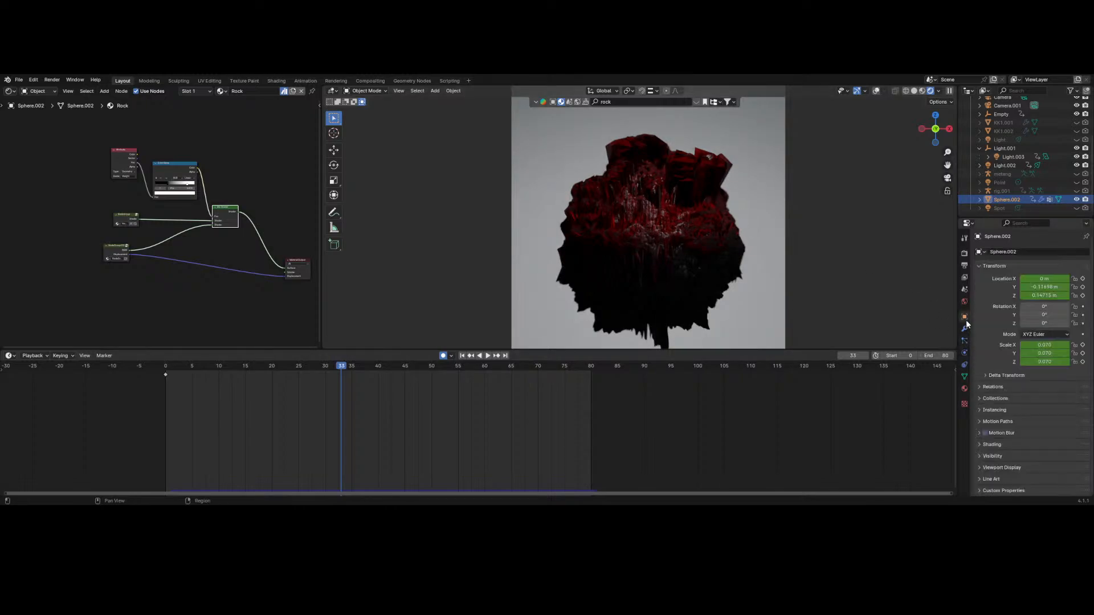
pyautogui.scroll(-2, 1073, 404)
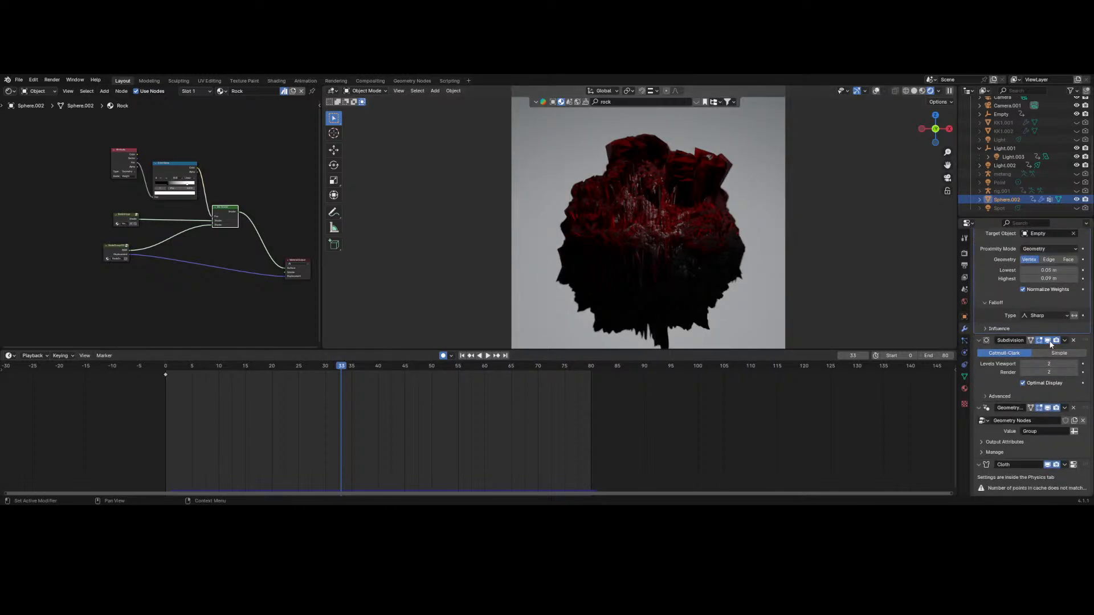
pyautogui.click(1050, 340)
pyautogui.press('space')
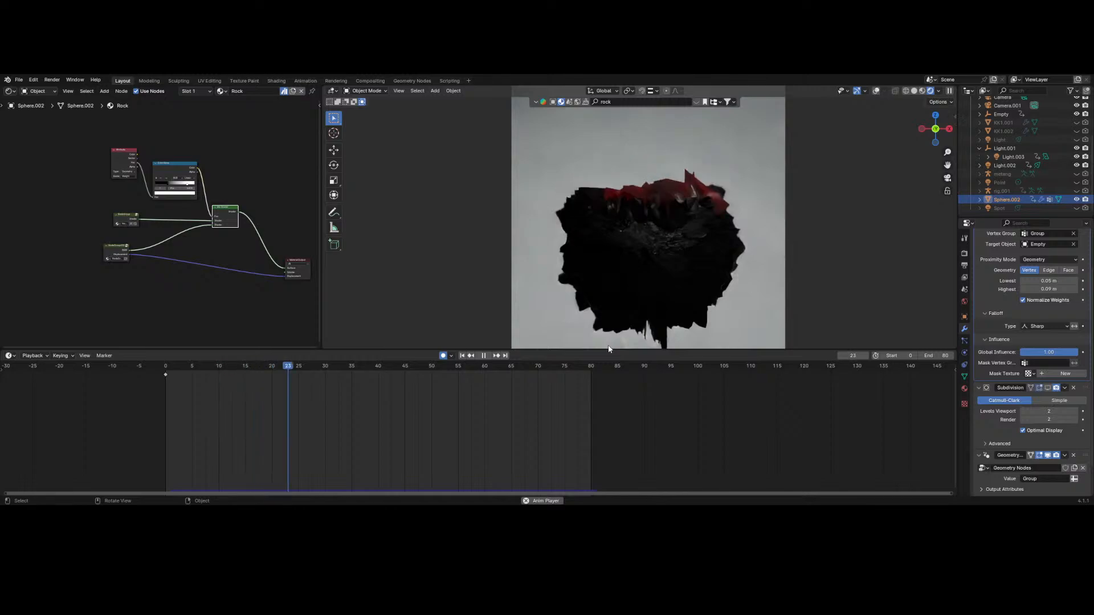
pyautogui.press('space')
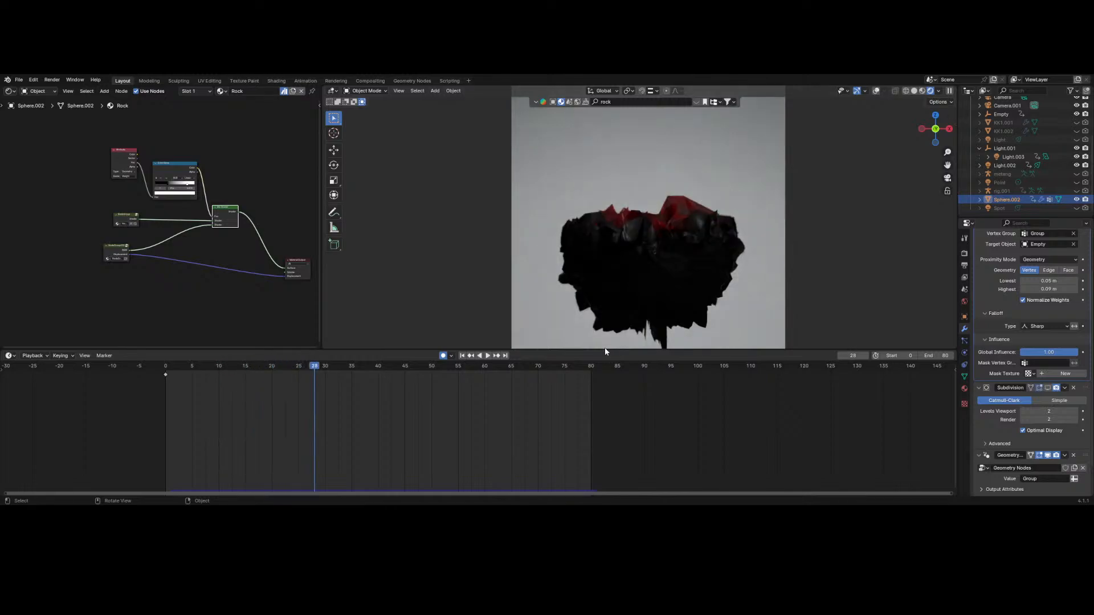
pyautogui.click(1049, 389)
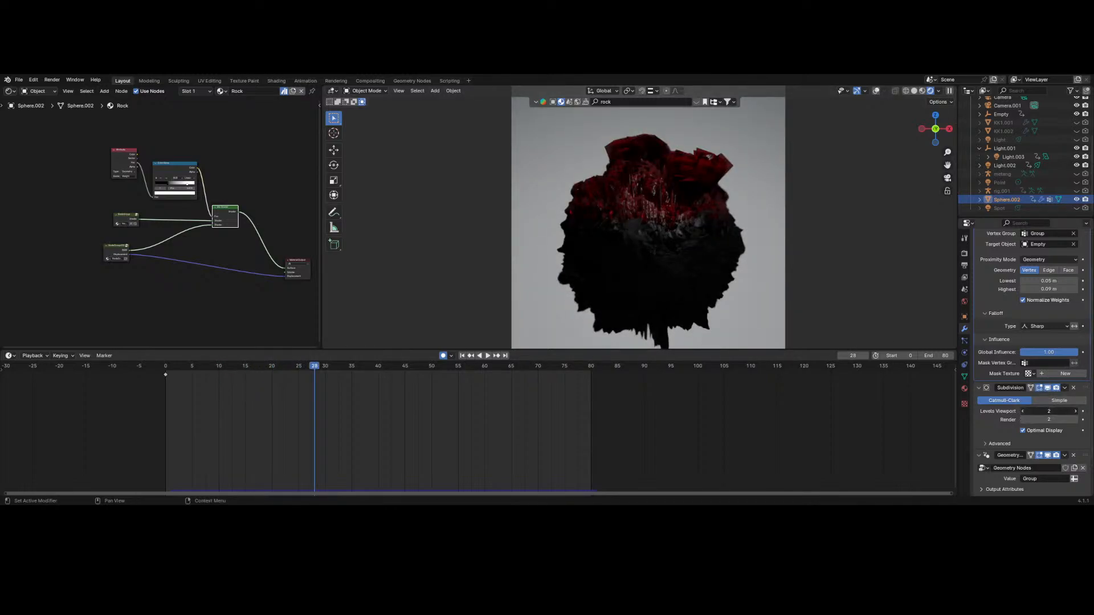
# - Set the Subdivision modifier's viewport and render levels to 1
pyautogui.click(1025, 411)
pyautogui.click(1027, 413)
pyautogui.press('Return')
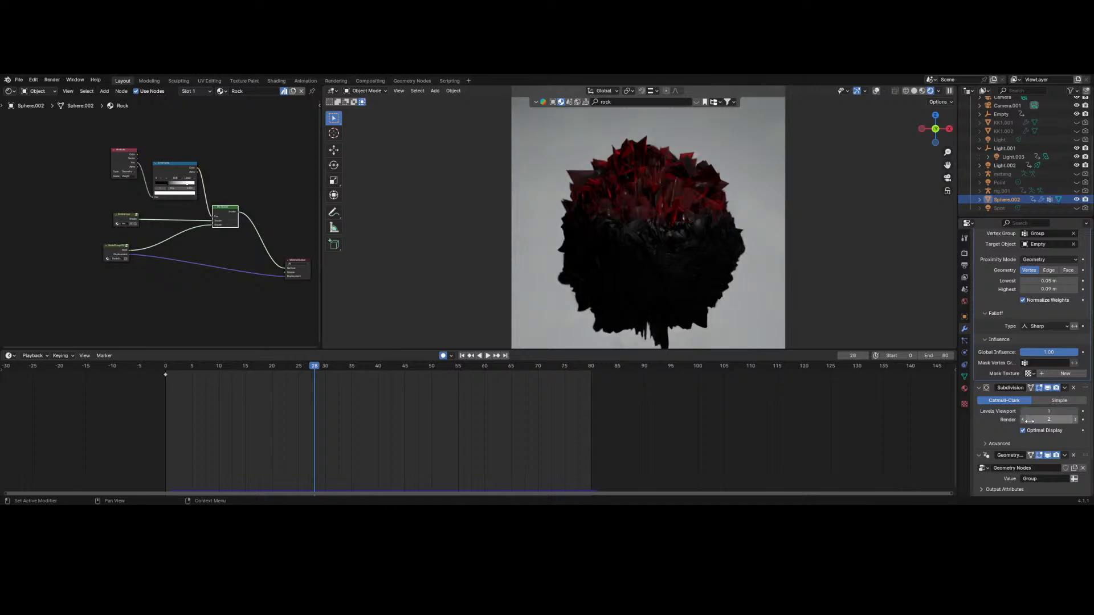
pyautogui.click(1023, 419)
pyautogui.click(1075, 419)
# - Play and scrub the animation to check how the red and black rock areas move over the sphere, ending on frame 37
pyautogui.press('space')
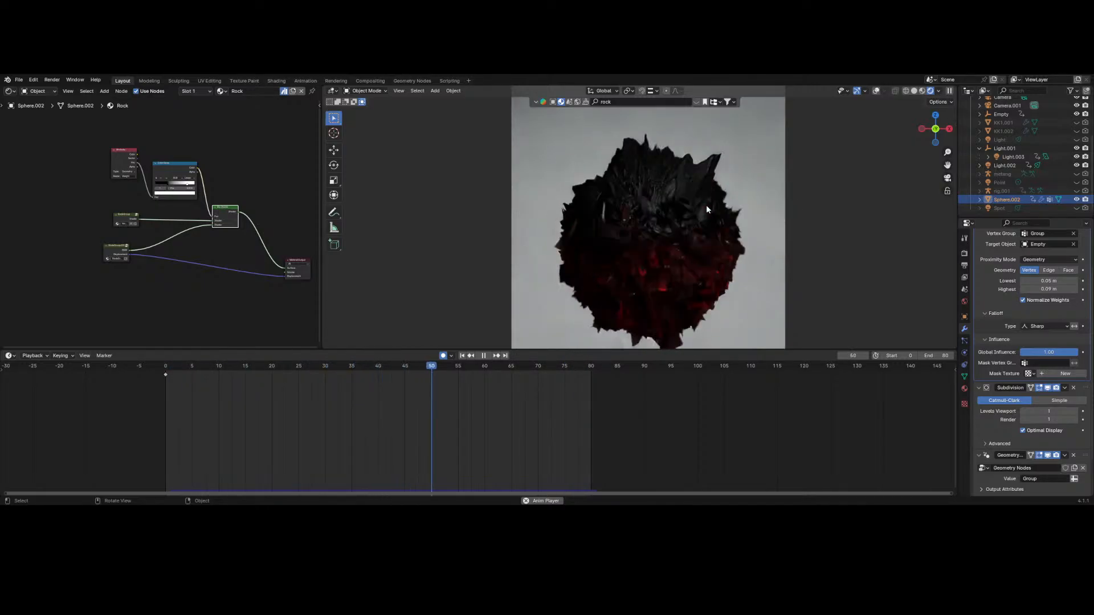
pyautogui.press('space')
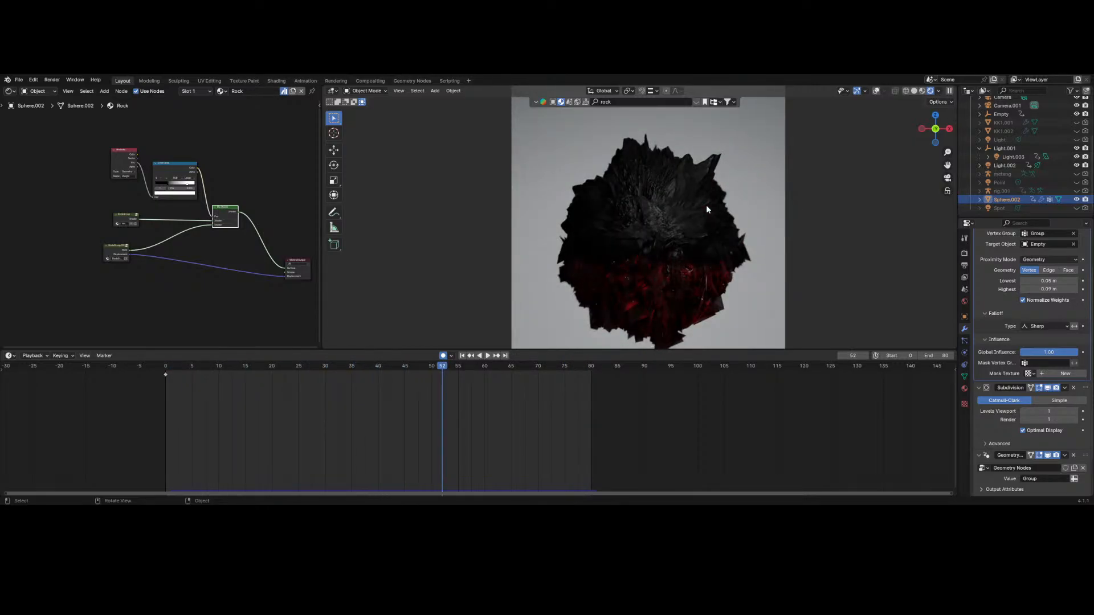
pyautogui.press('space')
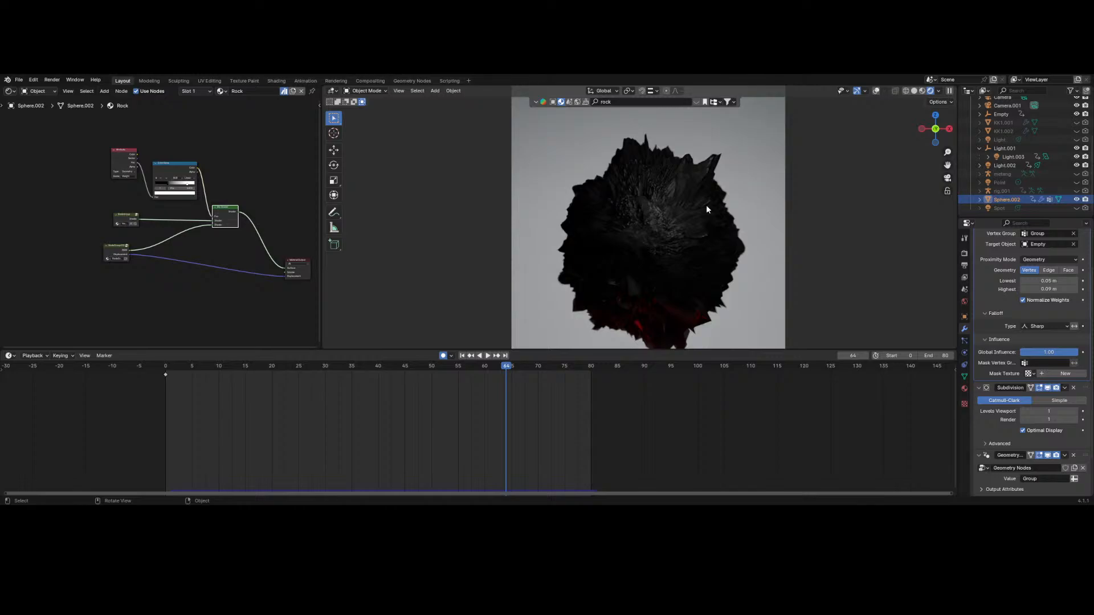
pyautogui.press('space')
pyautogui.moveTo(446, 374); pyautogui.dragTo(271, 386)
pyautogui.press('space')
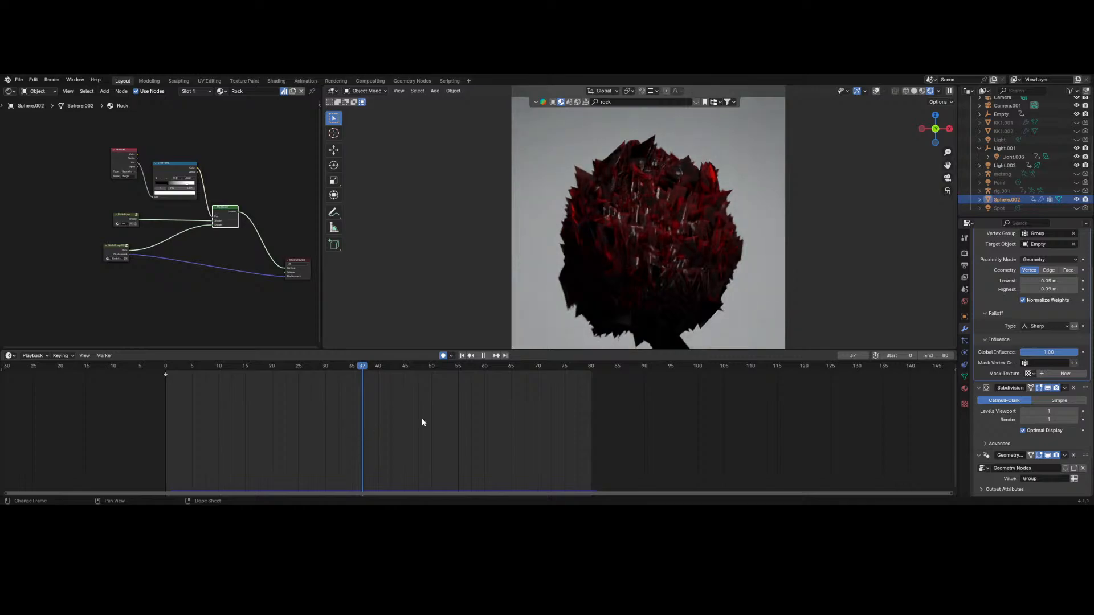
pyautogui.press('space')
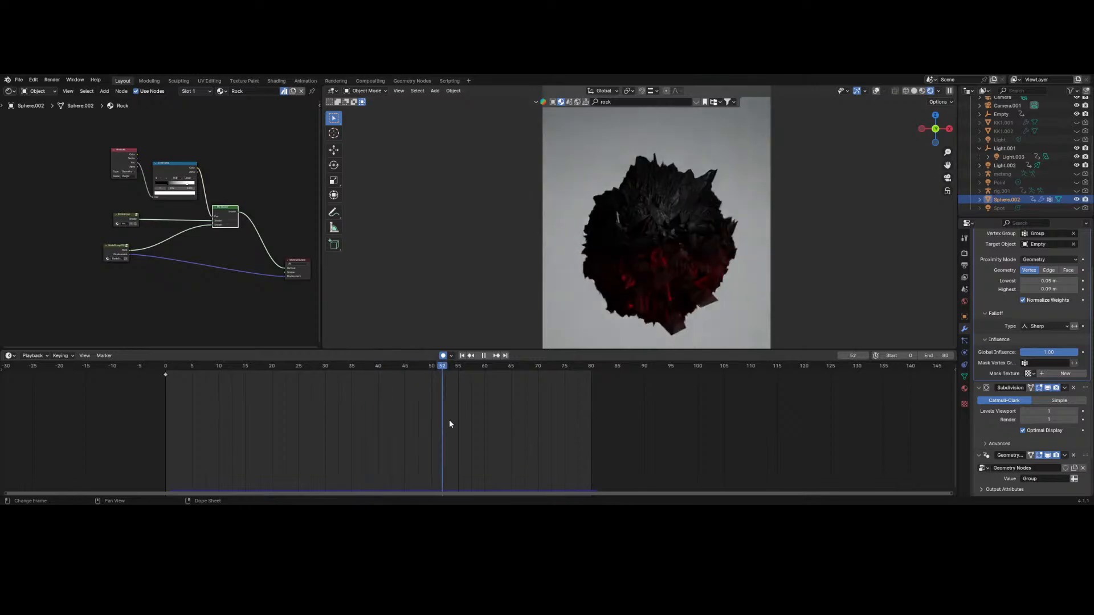
pyautogui.moveTo(354, 423); pyautogui.dragTo(363, 444)
# - Return to frame 0 and open the rock node group, NodeGroup.001, for editing
pyautogui.scroll(3, 167, 286)
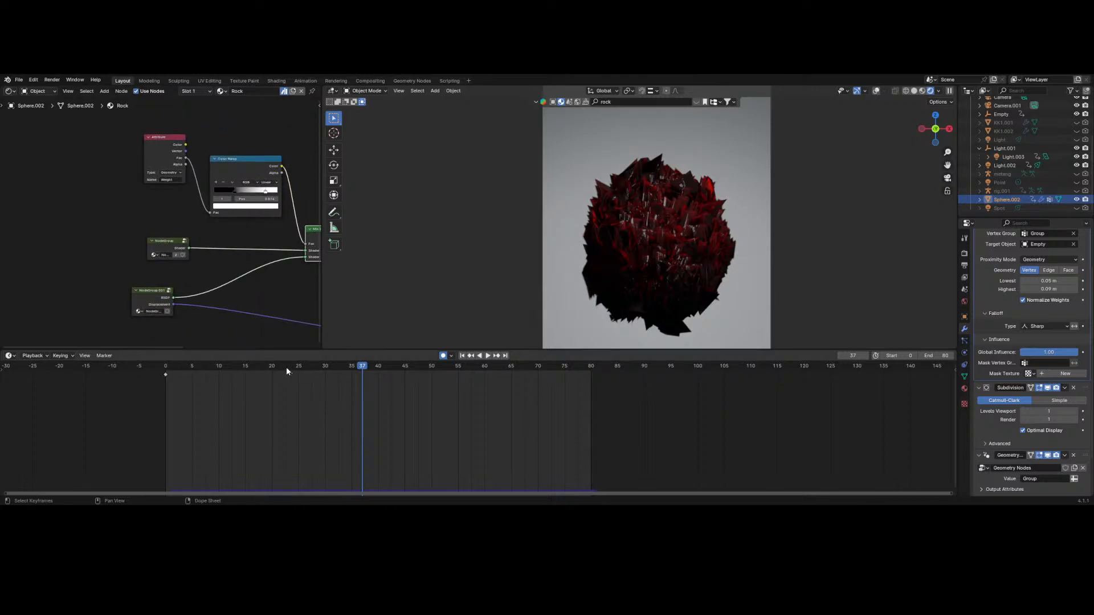
pyautogui.moveTo(286, 366); pyautogui.dragTo(165, 366)
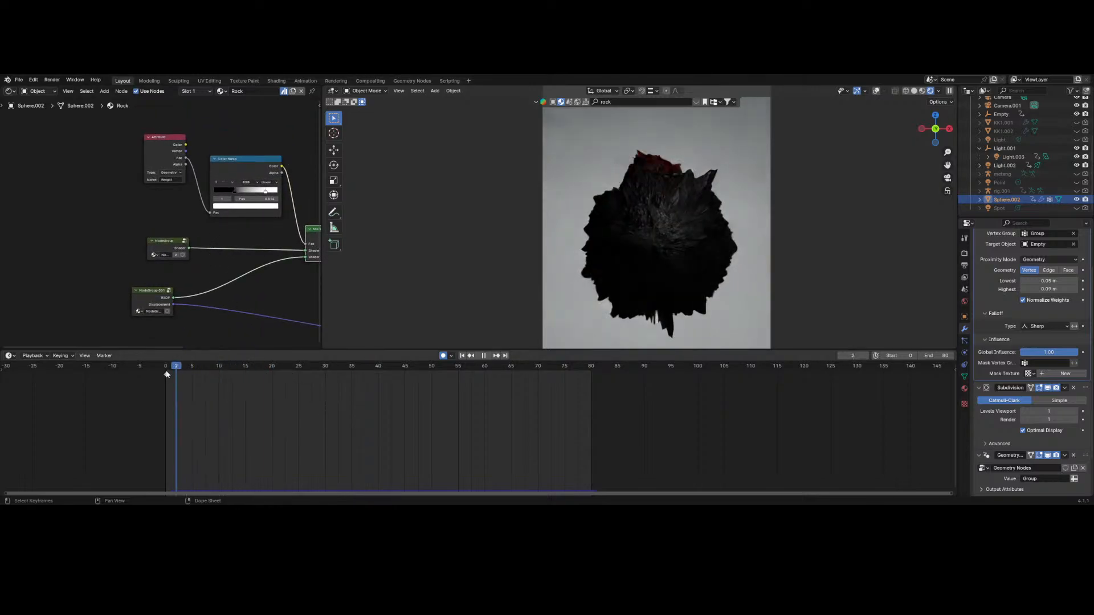
pyautogui.click(145, 296)
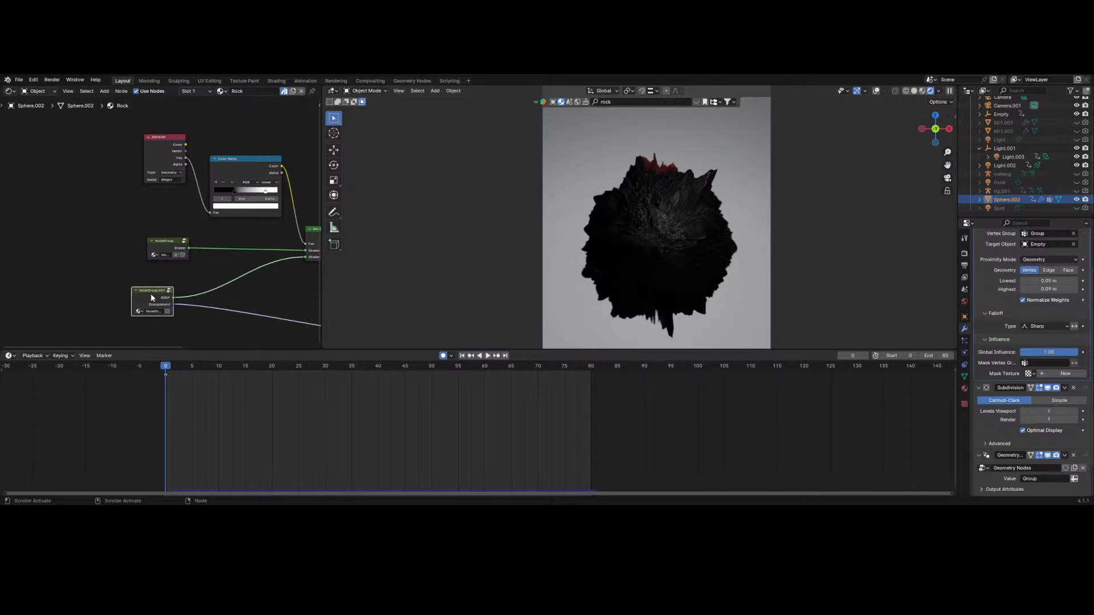
pyautogui.moveTo(179, 337); pyautogui.dragTo(188, 303, button='middle')
pyautogui.click(148, 258)
pyautogui.rightClick(148, 257)
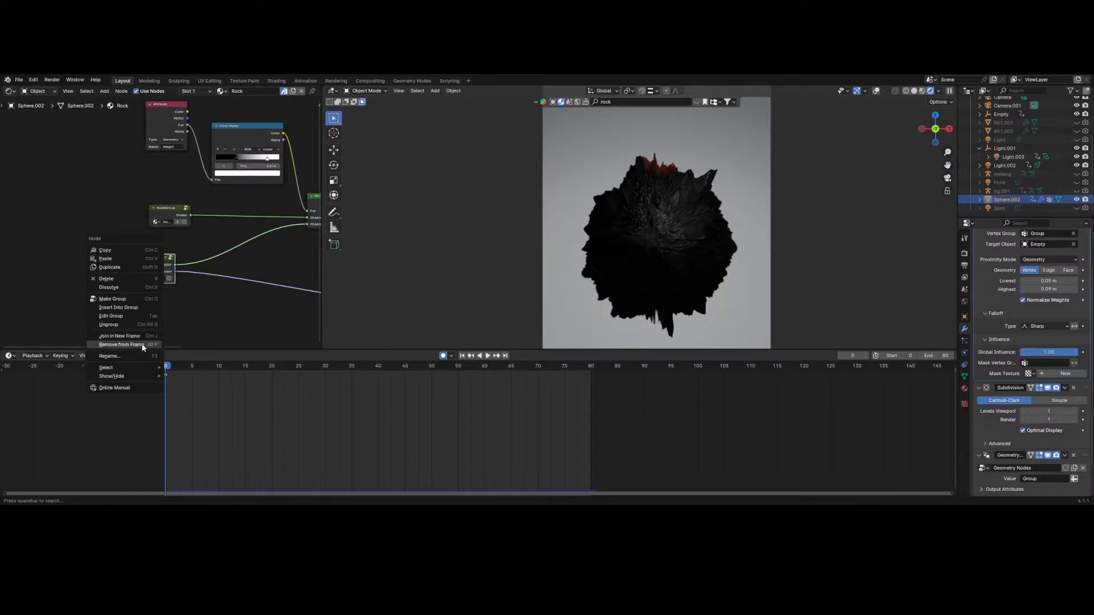
pyautogui.click(128, 315)
pyautogui.moveTo(163, 281); pyautogui.dragTo(322, 234, button='middle')
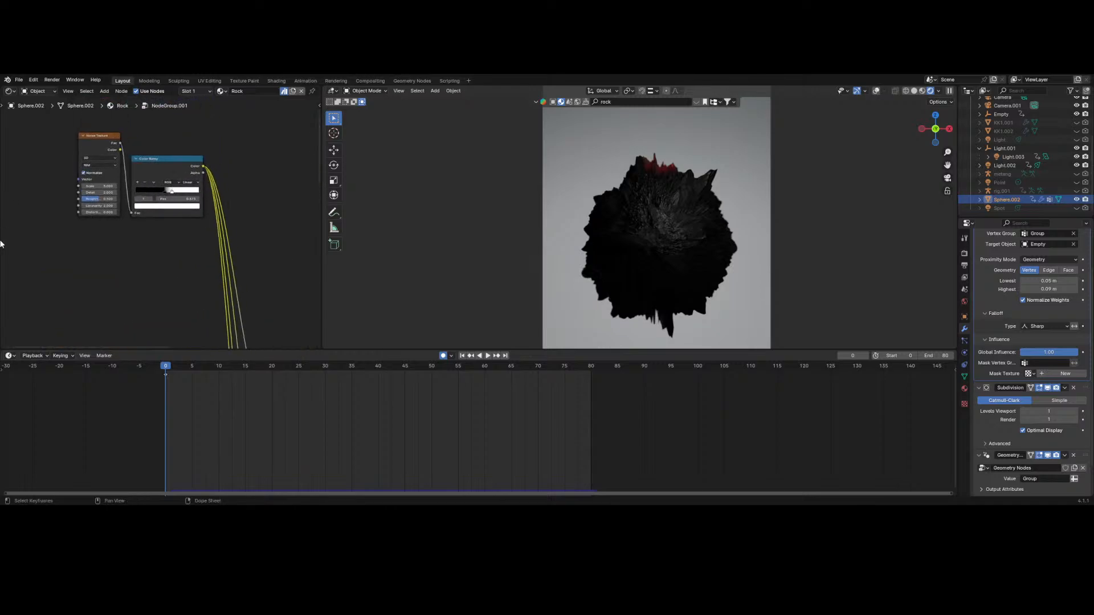
# - Add Mapping and Texture Coordinate nodes to the Noise Texture that feeds the Color Ramp
pyautogui.moveTo(108, 206); pyautogui.dragTo(156, 245, button='middle')
pyautogui.scroll(8, 148, 245)
pyautogui.moveTo(193, 369); pyautogui.dragTo(137, 340)
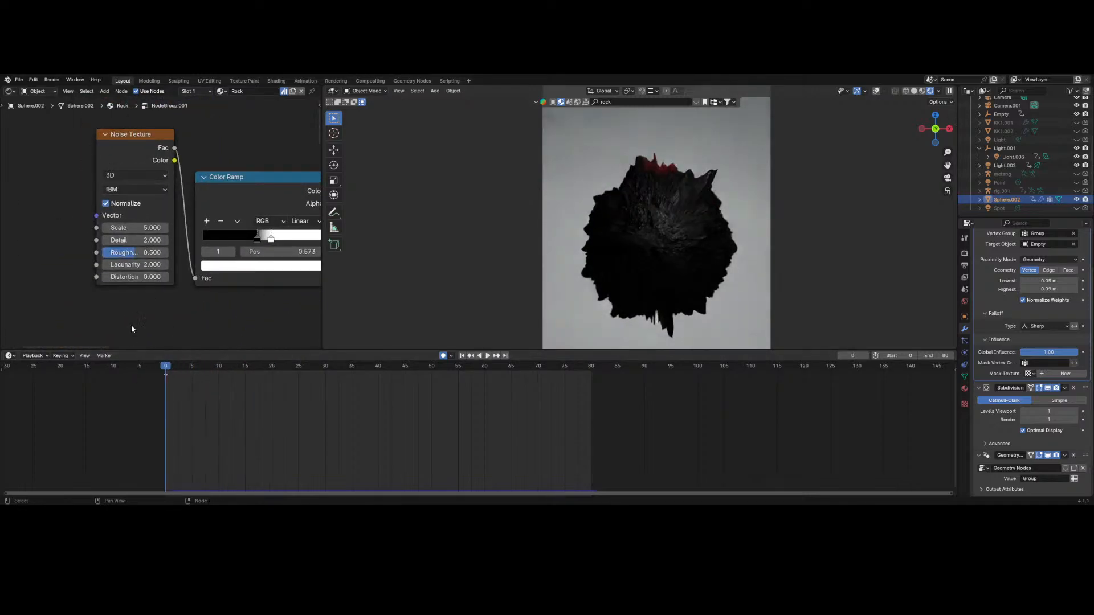
pyautogui.moveTo(139, 239); pyautogui.dragTo(191, 228)
pyautogui.rightClick(139, 239)
pyautogui.rightClick(126, 228)
pyautogui.click(126, 143)
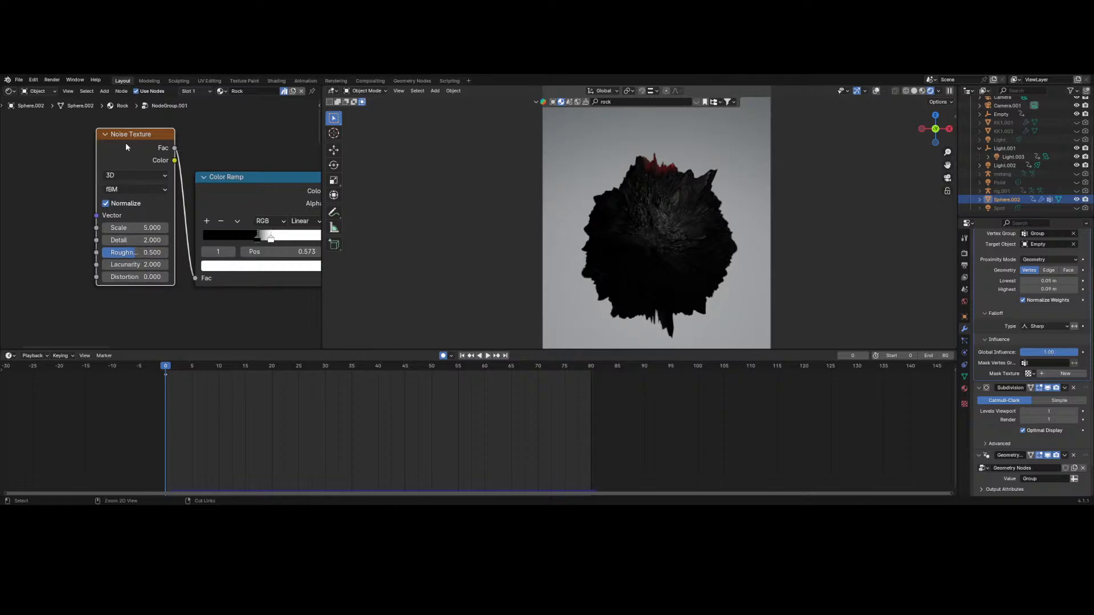
pyautogui.hotkey('ctrl', 't')
# - Keyframe the Mapping node's X rotation at 0° on frame 0 and 360° on frame 80
pyautogui.moveTo(62, 278); pyautogui.dragTo(143, 262, button='middle')
pyautogui.moveTo(114, 251); pyautogui.dragTo(357, 251)
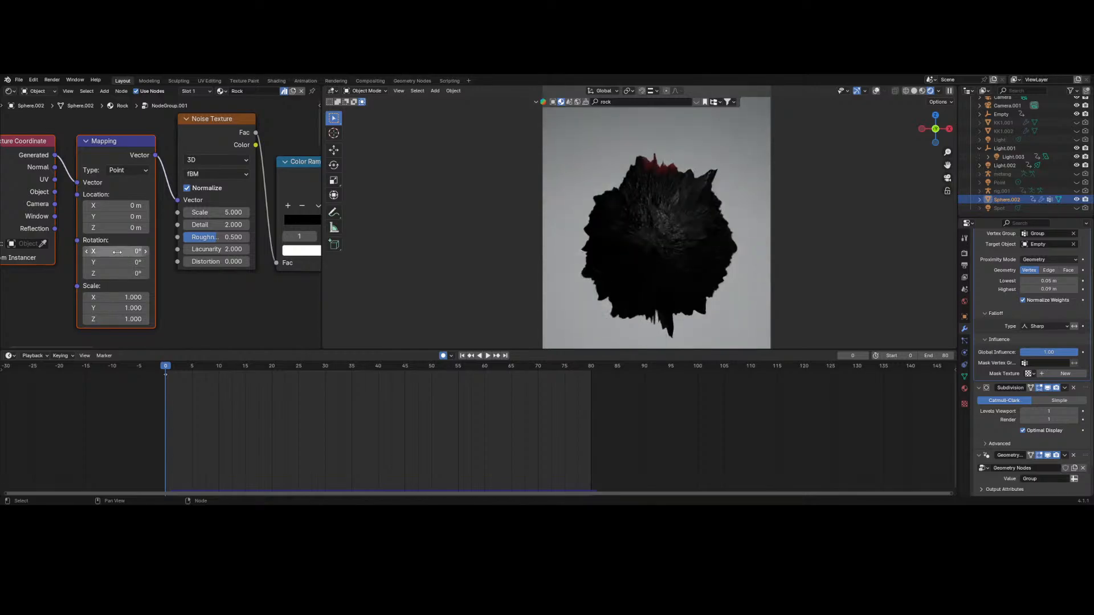
pyautogui.rightClick(92, 250)
pyautogui.click(99, 250)
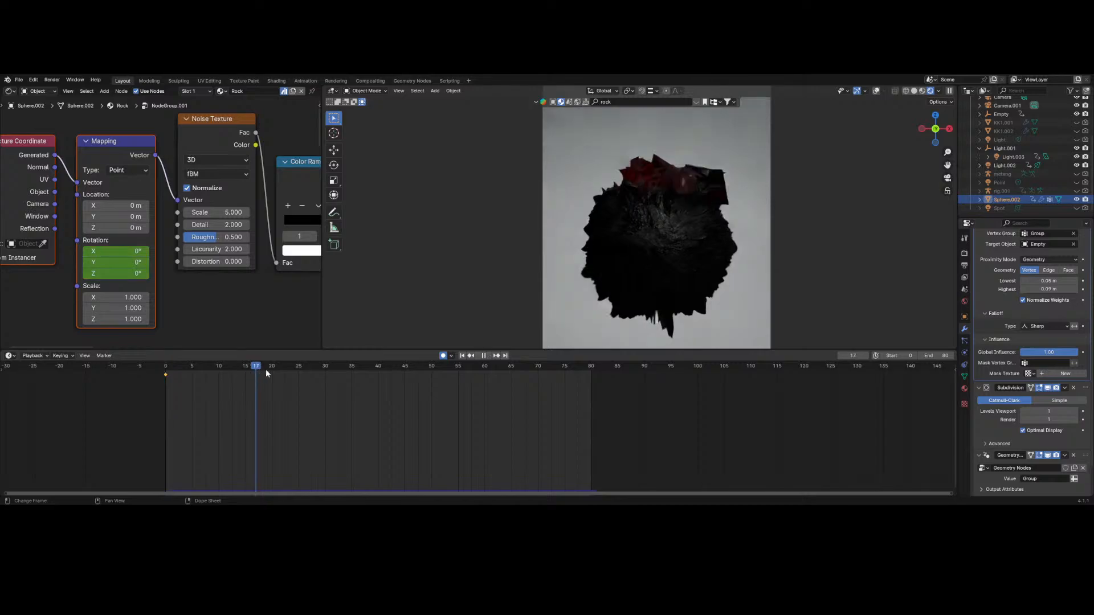
pyautogui.moveTo(624, 415); pyautogui.dragTo(591, 415)
pyautogui.press('space')
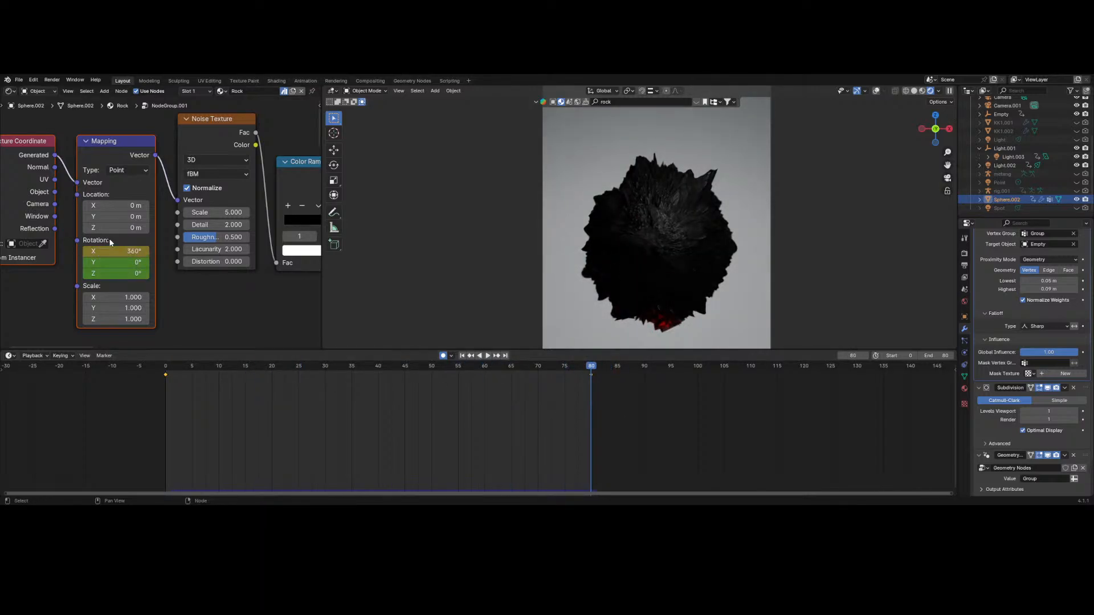
# - Play and pause the animation at closer and wider views to check how the rock texture moves over the sphere
pyautogui.press('space')
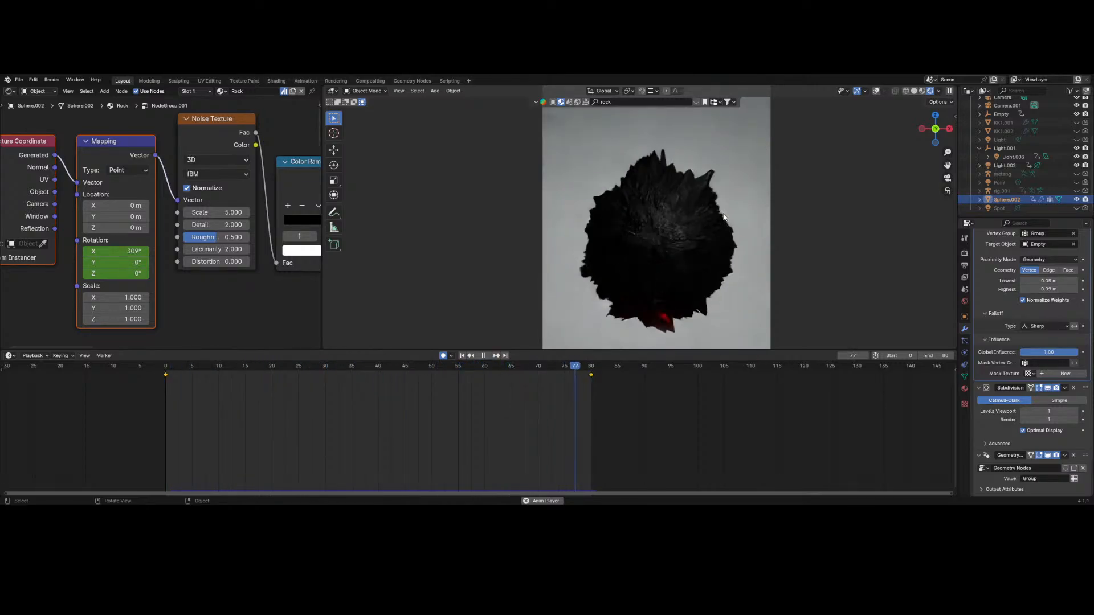
pyautogui.scroll(-2, 717, 217)
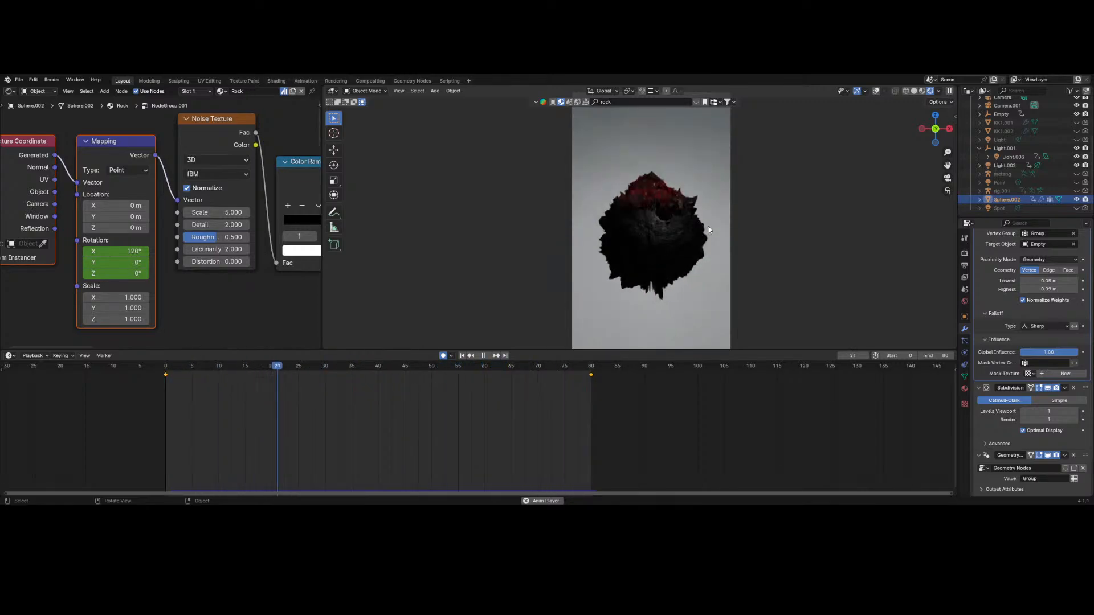
pyautogui.press('space')
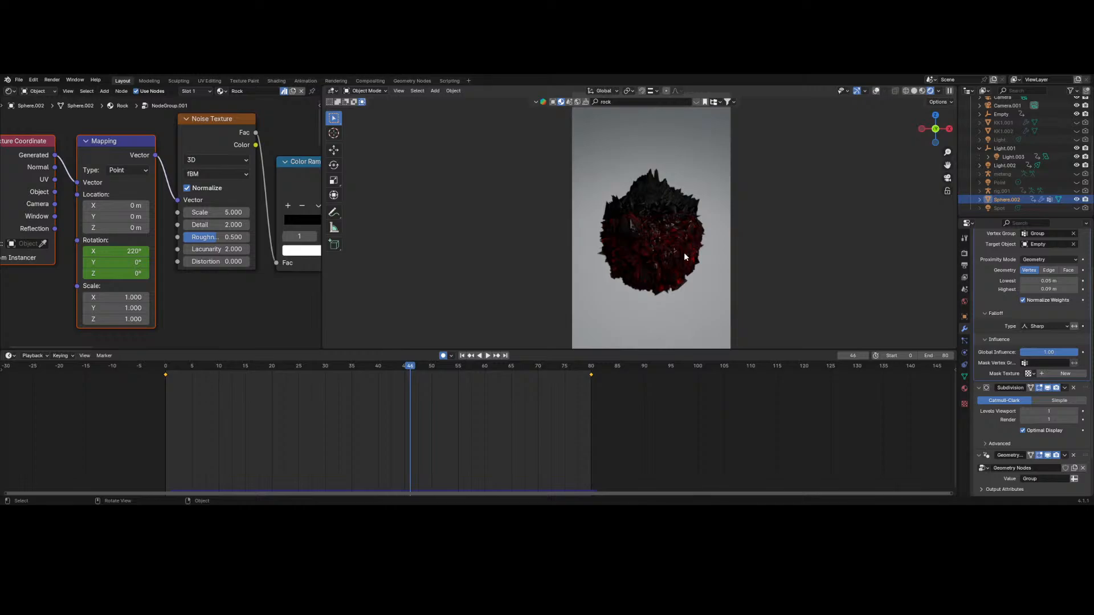
pyautogui.scroll(3, 684, 252)
pyautogui.press('space')
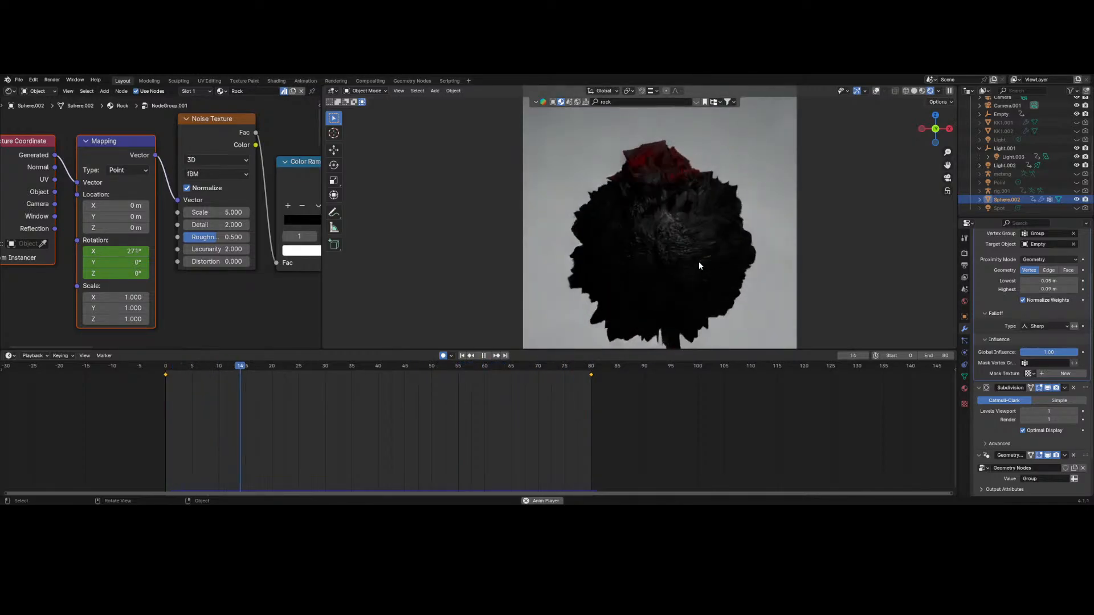
pyautogui.press('space')
pyautogui.scroll(-3, 694, 264)
pyautogui.scroll(3, 693, 263)
pyautogui.scroll(-3, 692, 265)
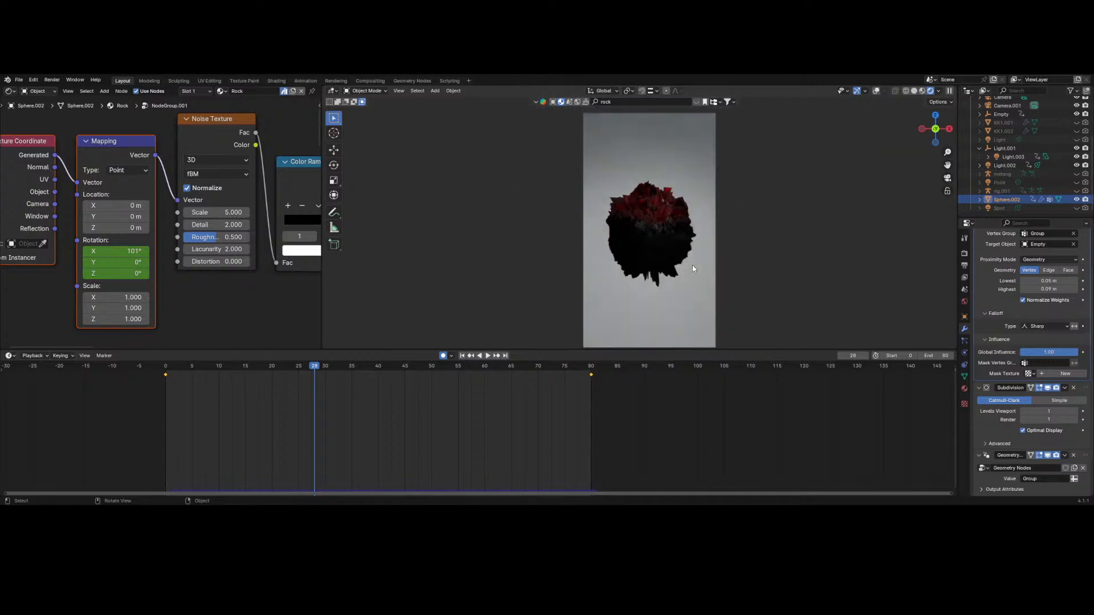
pyautogui.press('space')
pyautogui.press('space')
pyautogui.press('space')
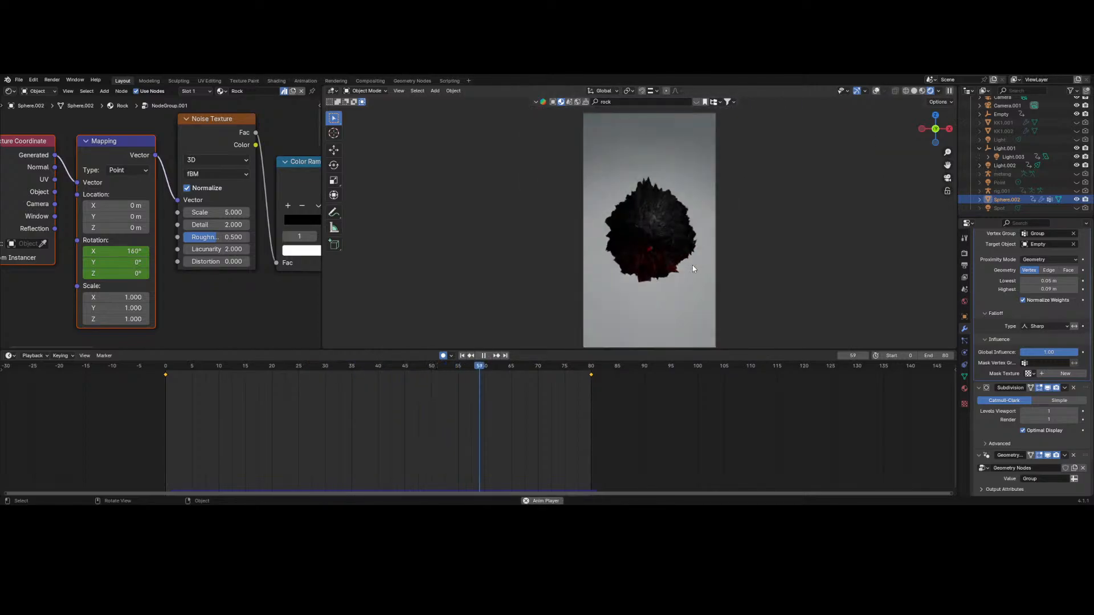
pyautogui.scroll(2, 692, 265)
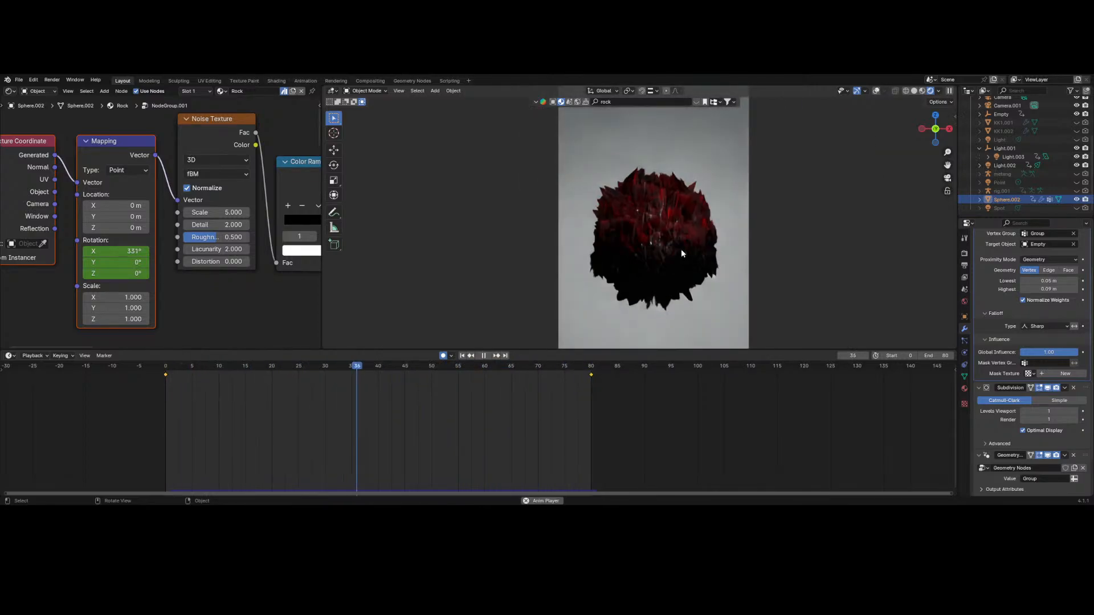
pyautogui.scroll(-1, 675, 238)
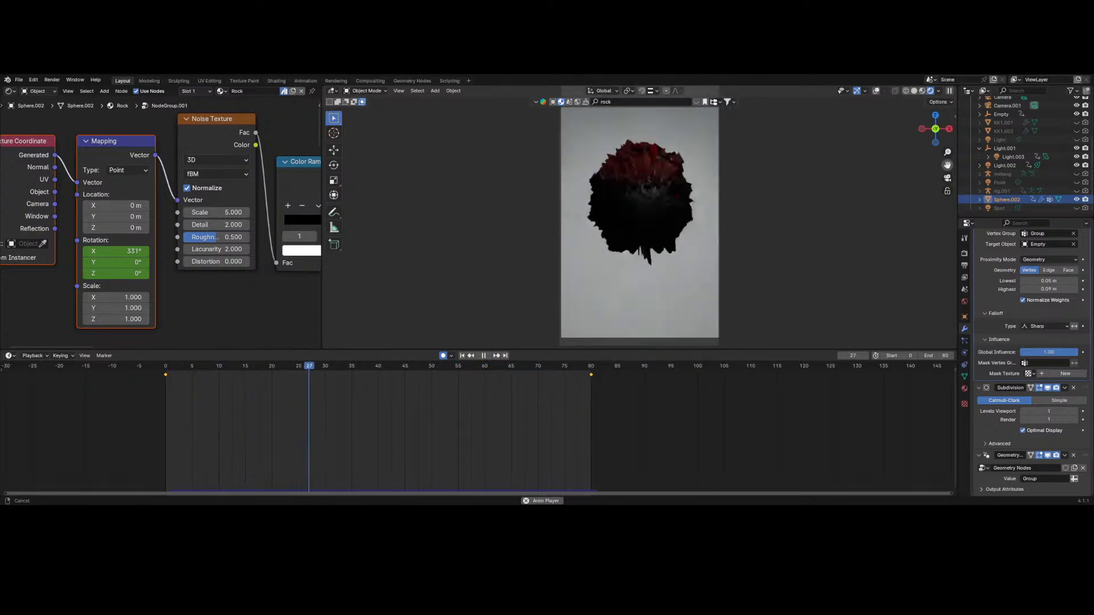
pyautogui.scroll(2, 736, 186)
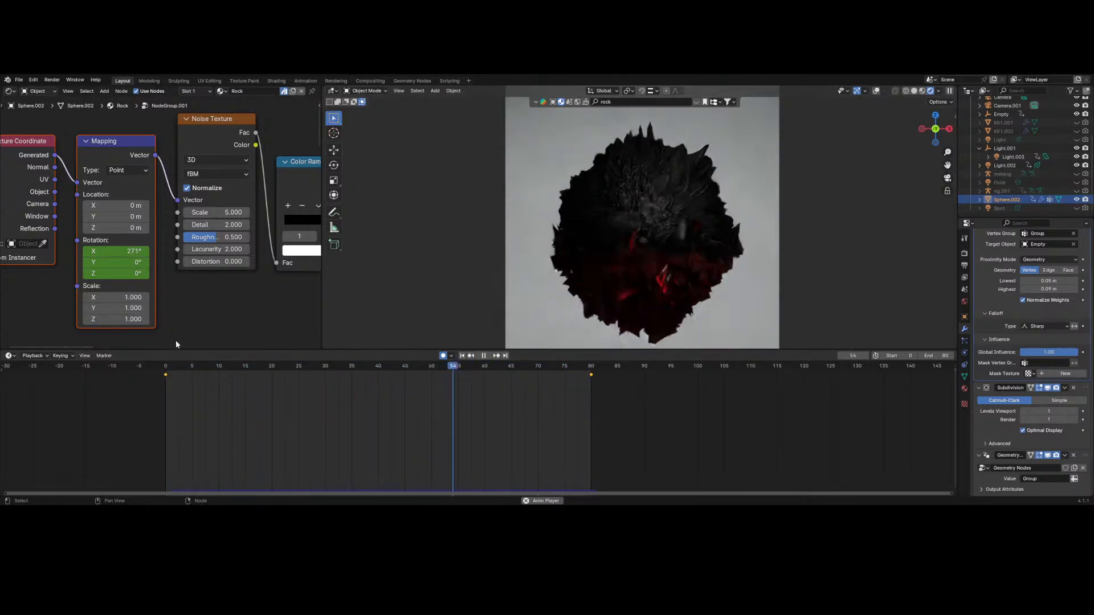
# - Replay the animation from frame 0 and stop it on frame 50
pyautogui.click(170, 367)
pyautogui.moveTo(170, 367); pyautogui.dragTo(156, 422)
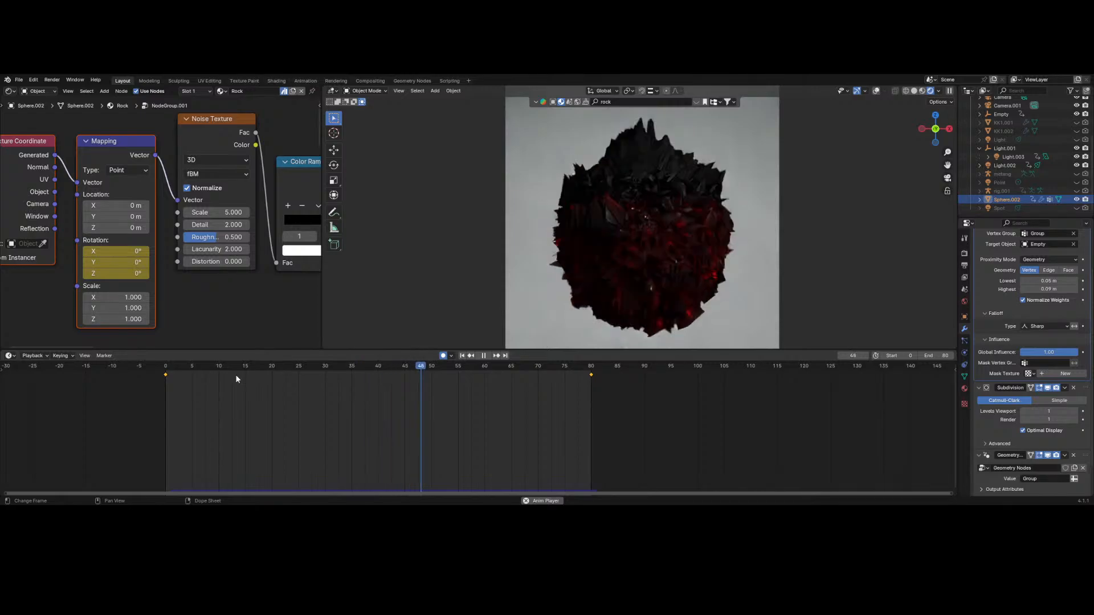
pyautogui.press('space')
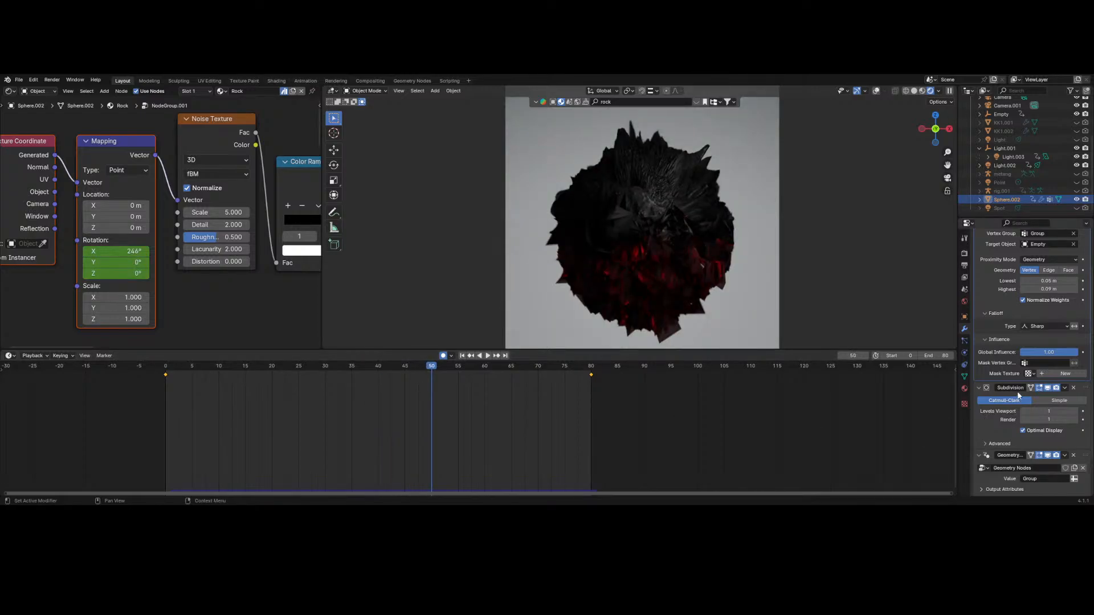
# - Turn off the Cloth modifier's viewport display and play the animation in camera view to inspect the sphere without it
pyautogui.click(965, 342)
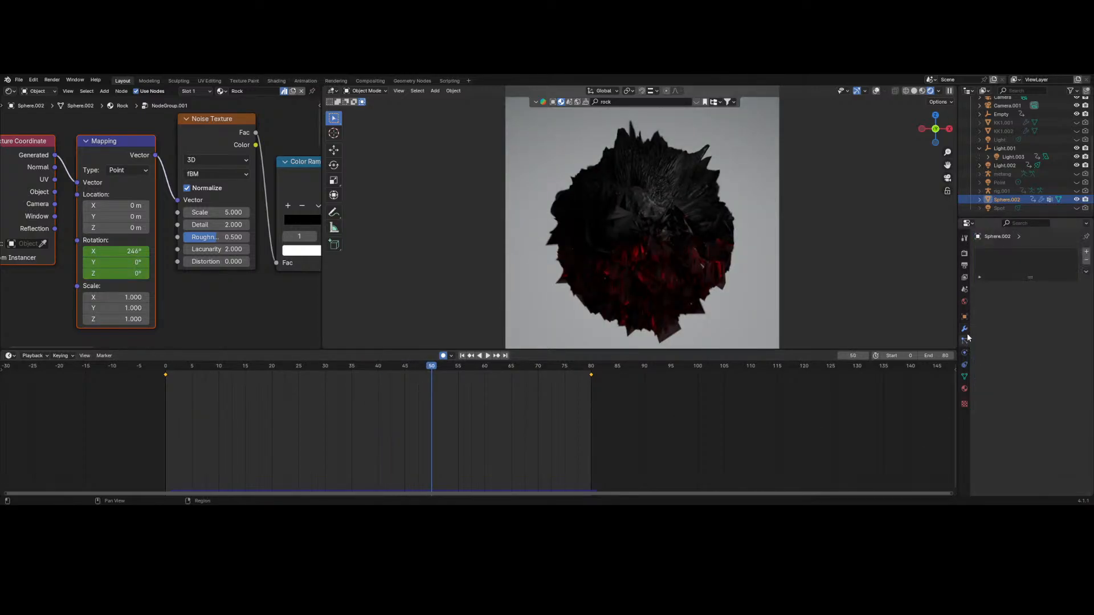
pyautogui.click(965, 328)
pyautogui.scroll(-5, 1020, 388)
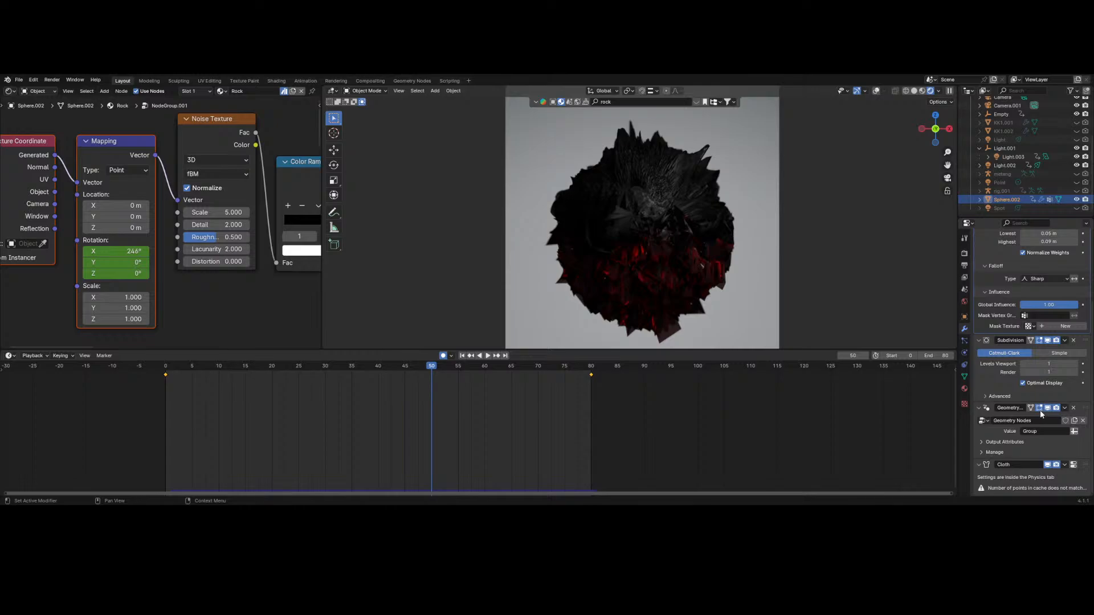
pyautogui.press('space')
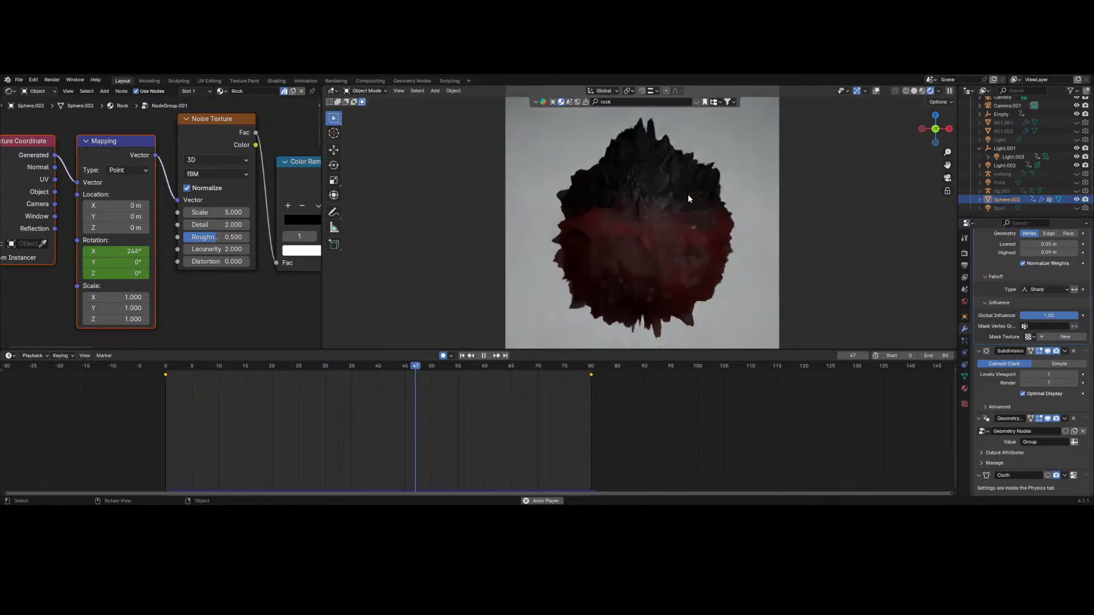
pyautogui.press('KP_0')
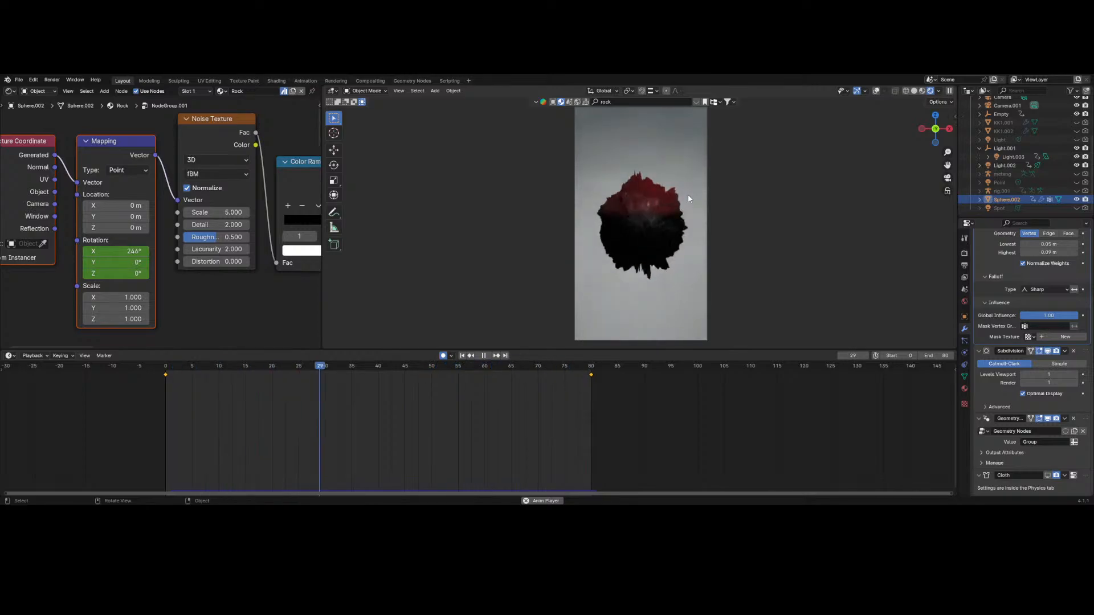
pyautogui.press('space')
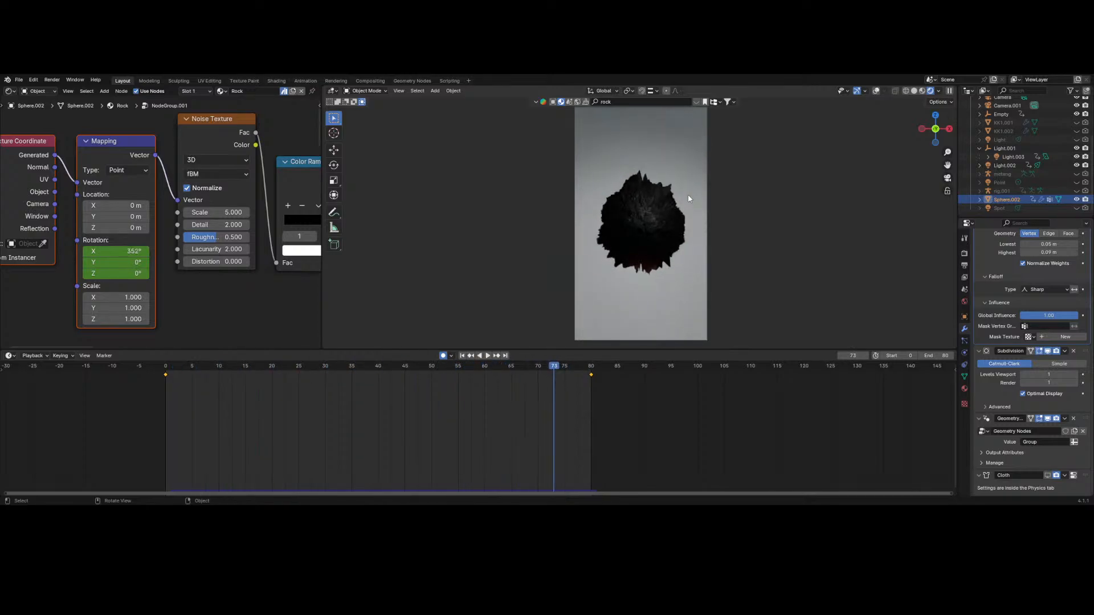
pyautogui.scroll(3, 688, 194)
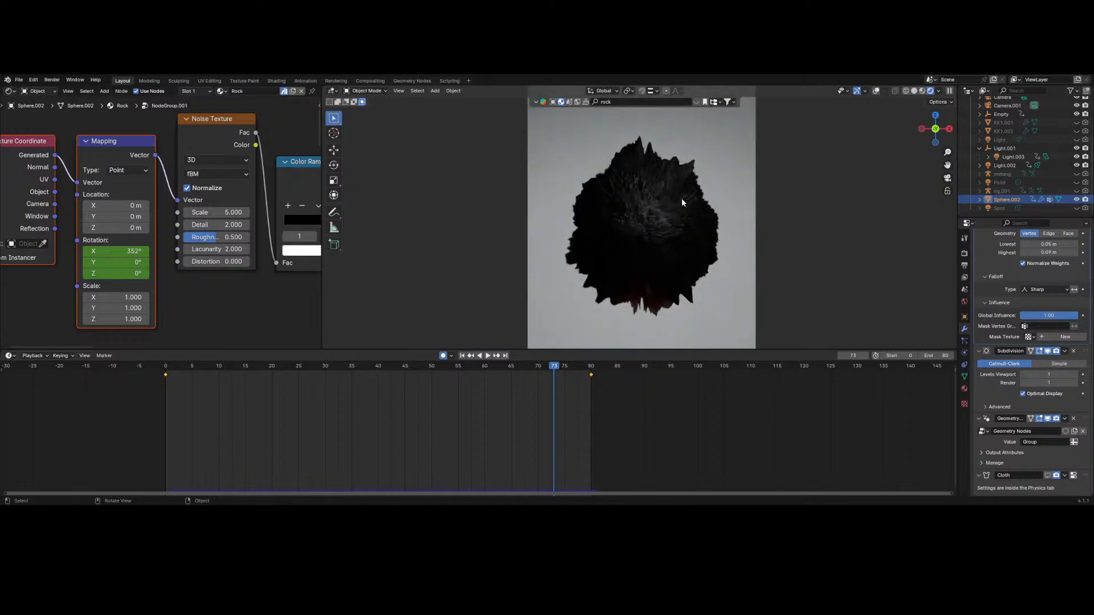
pyautogui.press('space')
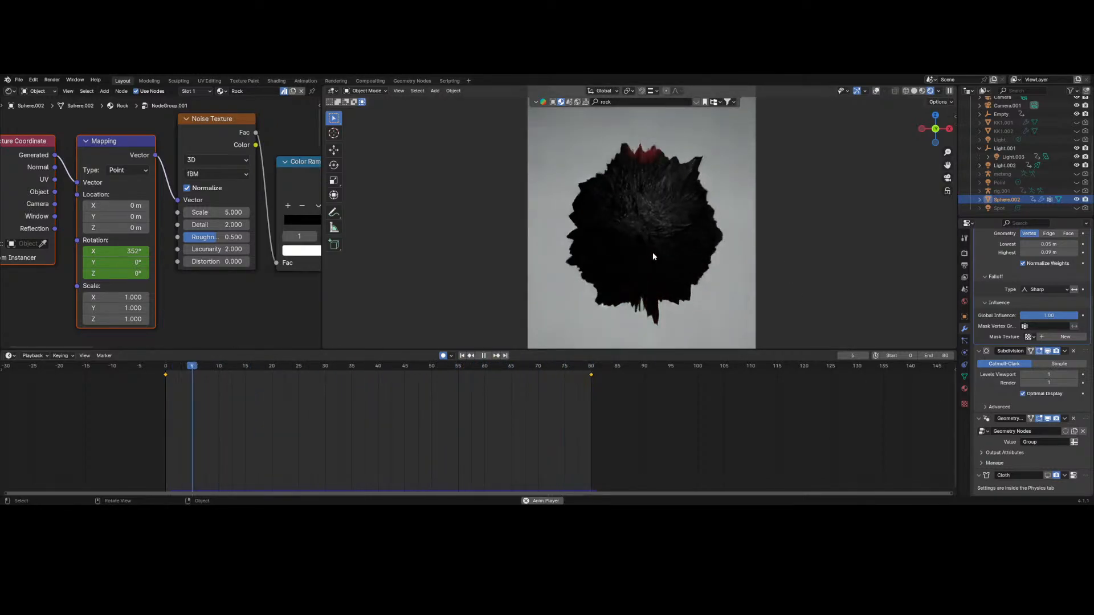
pyautogui.press('space')
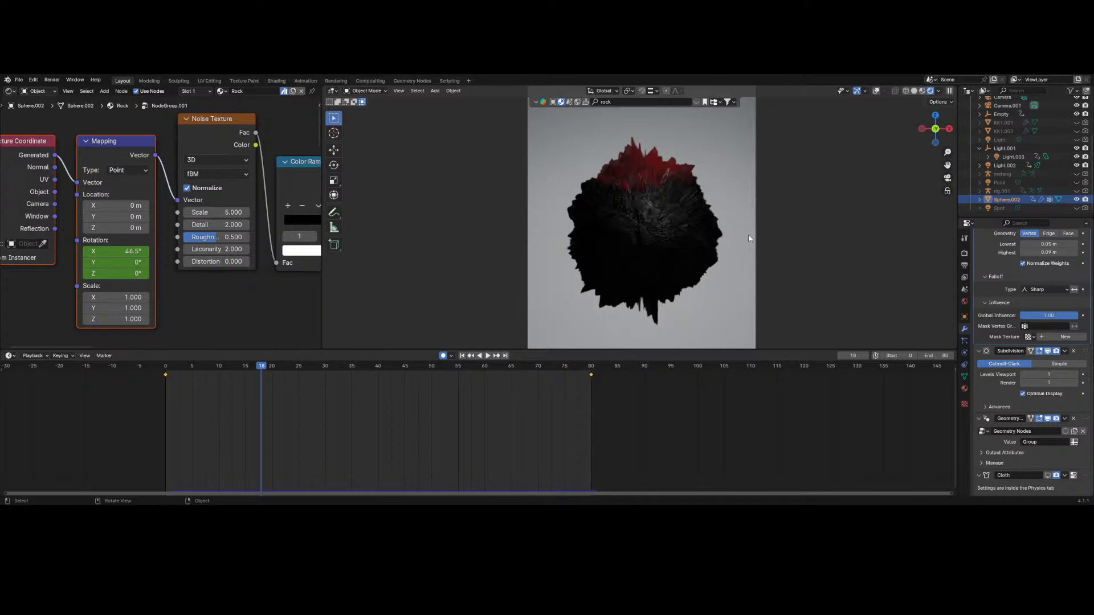
# - Turn the Cloth modifier's viewport display back on and play the animation up to frame 58
pyautogui.scroll(1, 1048, 479)
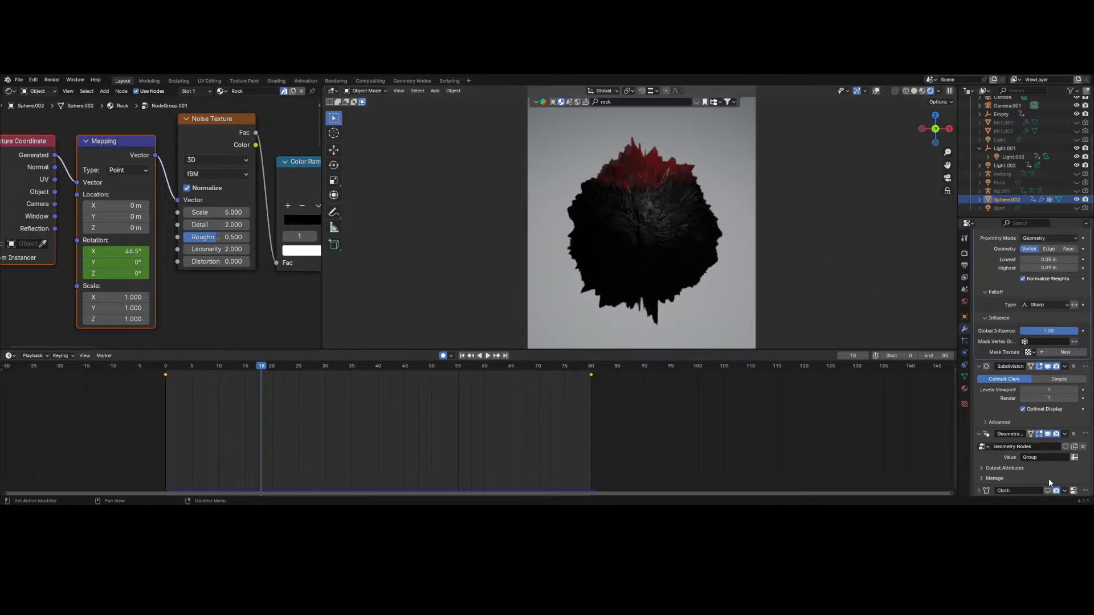
pyautogui.press('space')
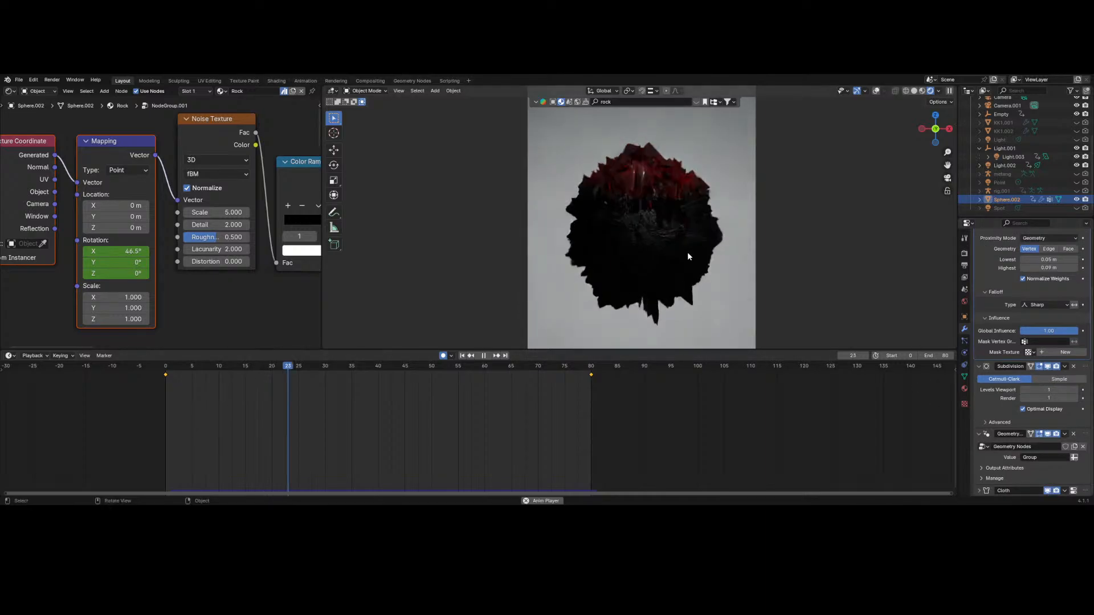
pyautogui.press('space')
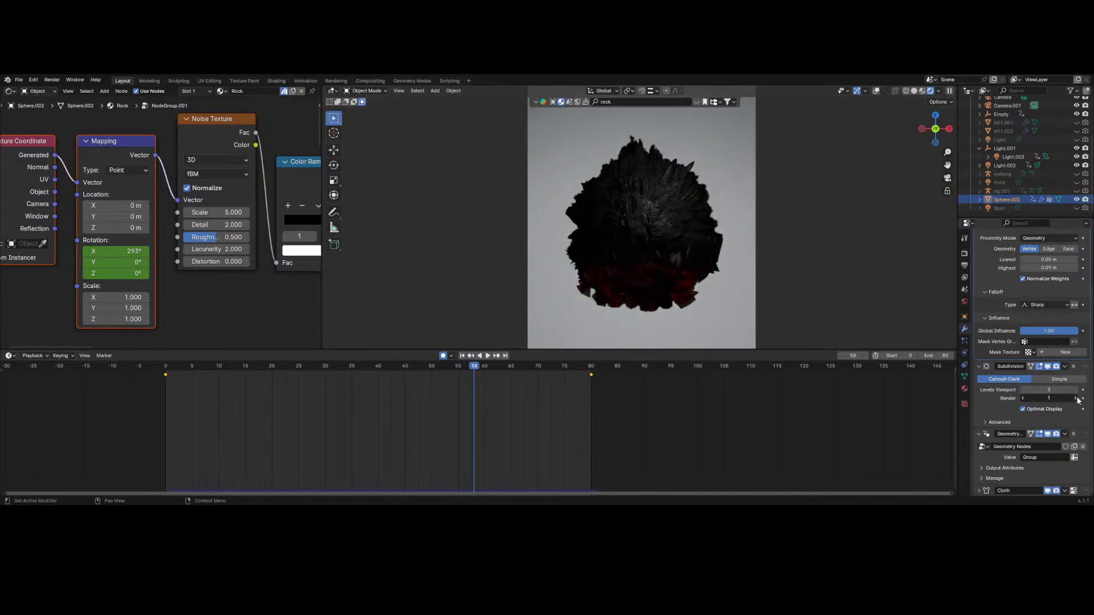
# - Raise the Subdivision modifier's viewport and render levels to 3 and inspect the sphere on frame 30
pyautogui.click(328, 371)
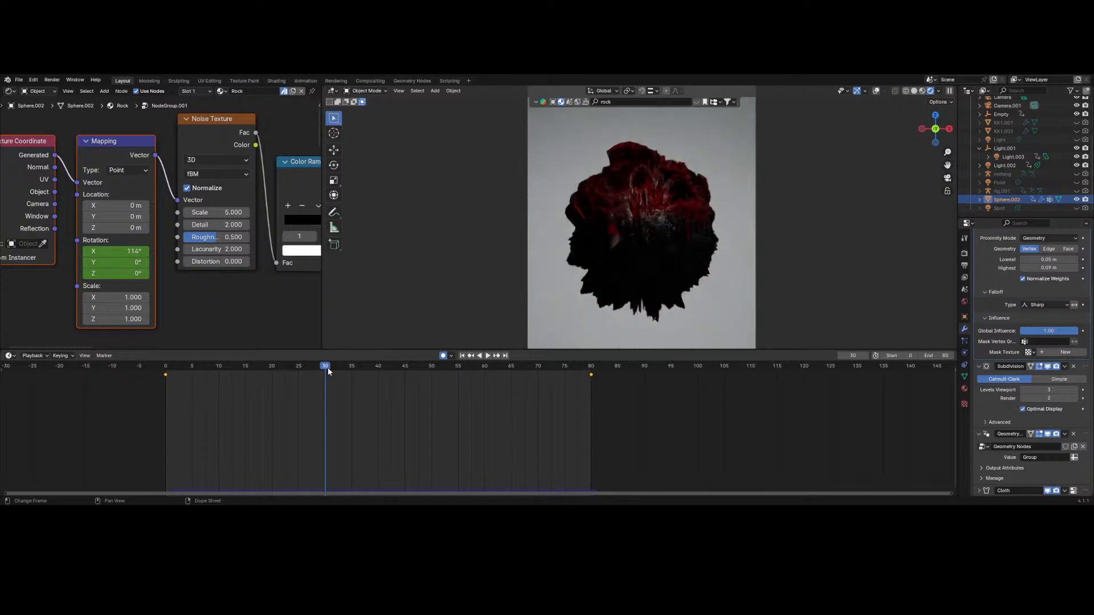
pyautogui.scroll(5, 712, 214)
pyautogui.scroll(-4, 710, 214)
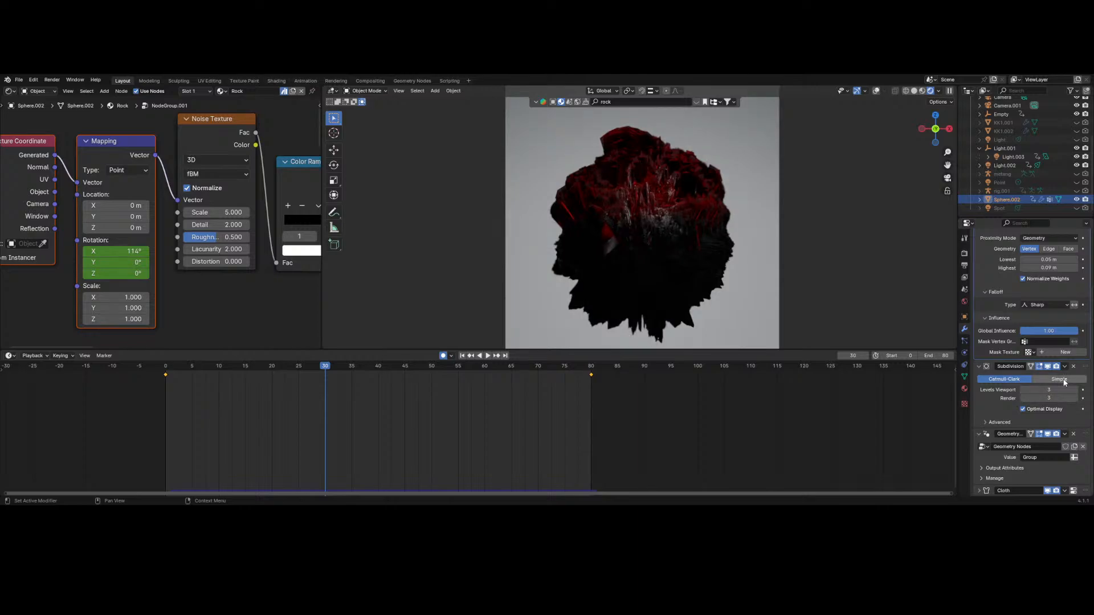
# - Place the Subdivision modifier below Cloth in Simple mode, with its viewport and render levels set to 1
pyautogui.moveTo(1085, 366); pyautogui.dragTo(1082, 478)
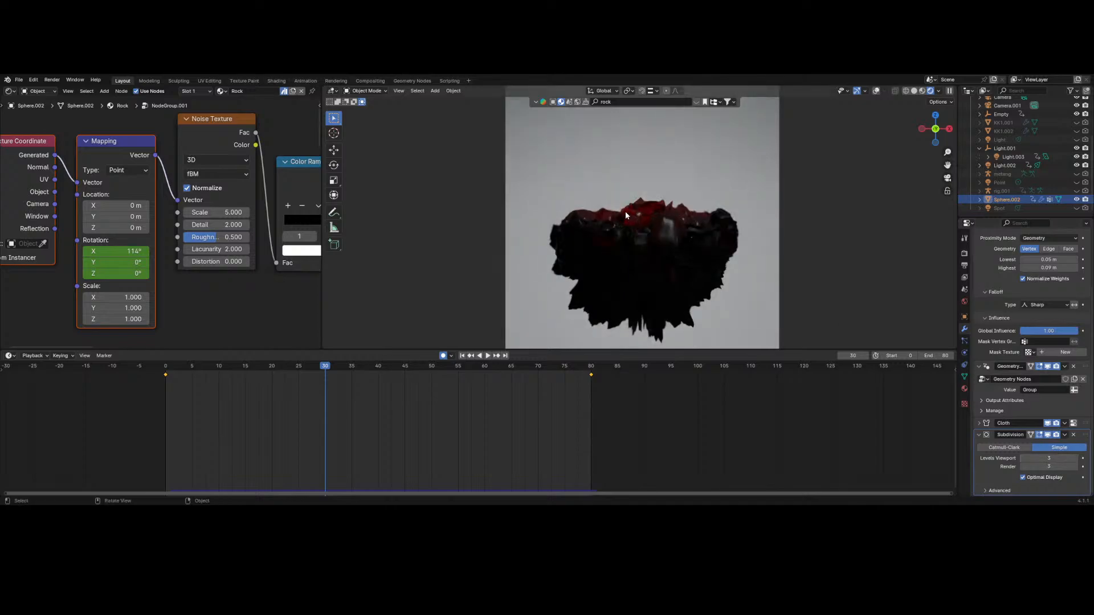
pyautogui.click(1022, 461)
pyautogui.click(1023, 461)
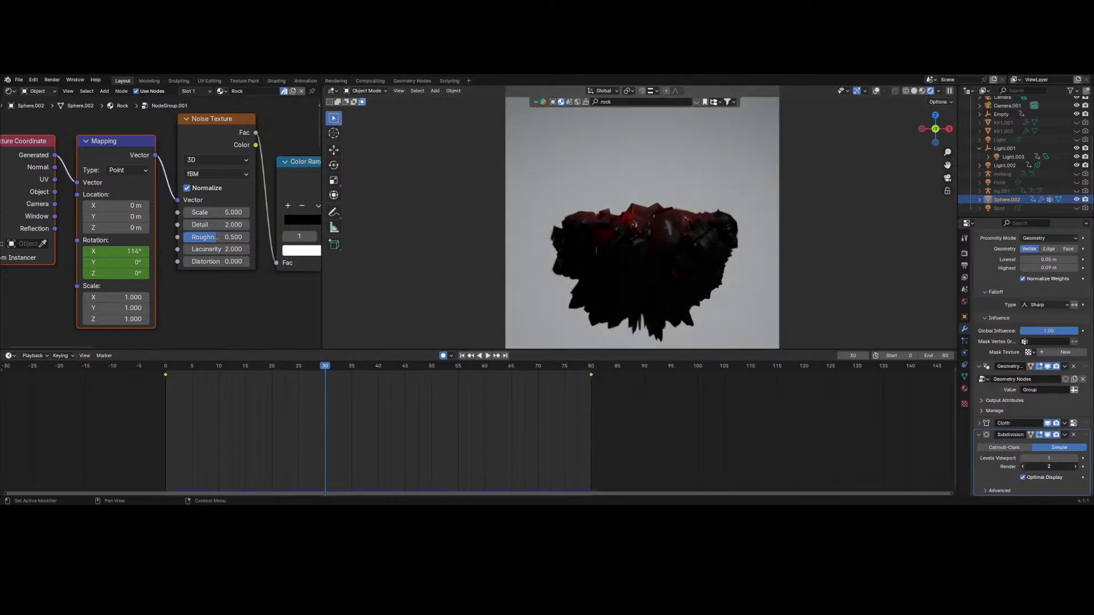
pyautogui.click(1022, 467)
# - Play the animation to check the new modifier order, move to frame 35, and save the file
pyautogui.press('space')
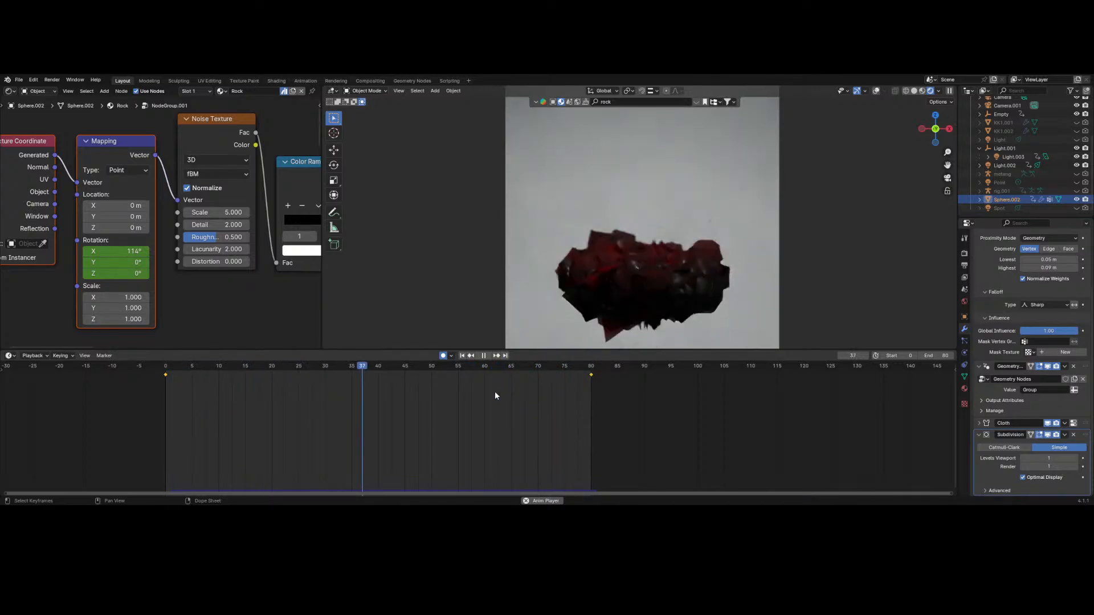
pyautogui.scroll(-3, 682, 129)
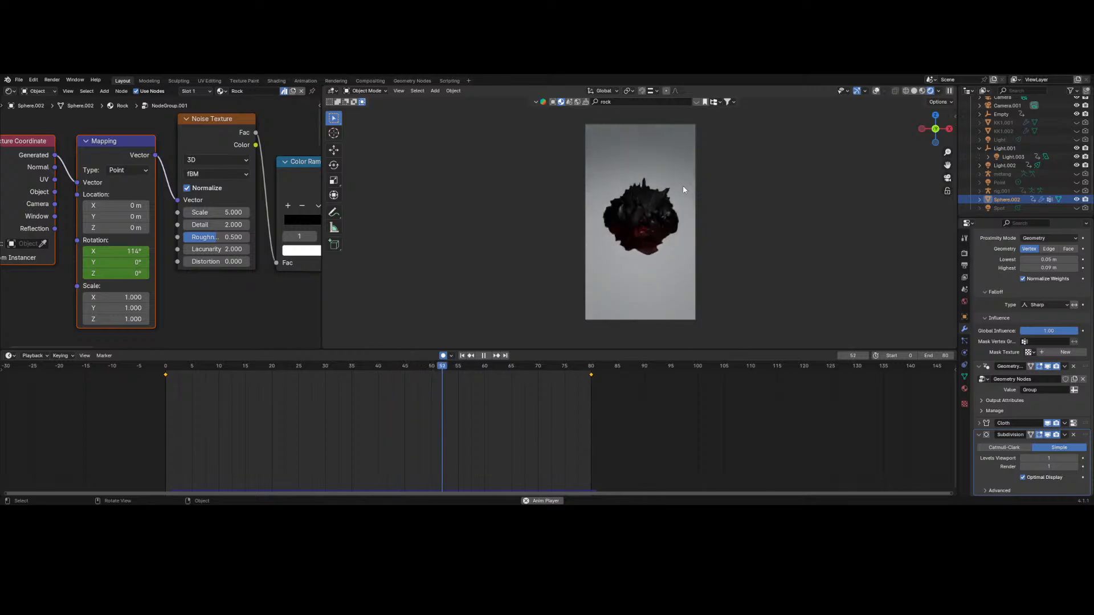
pyautogui.moveTo(348, 370); pyautogui.dragTo(354, 372)
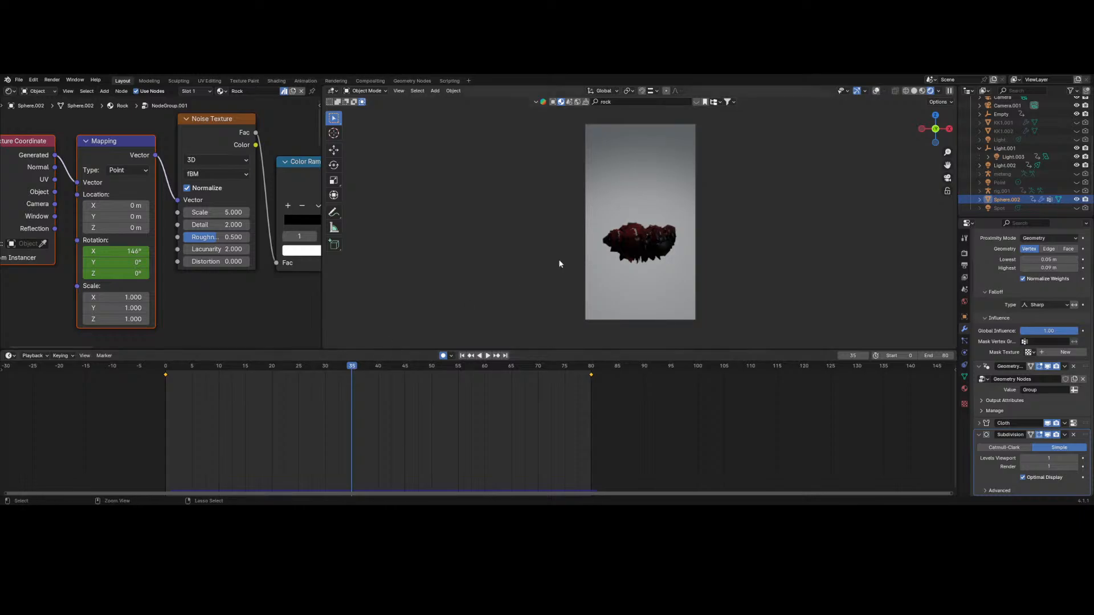
pyautogui.scroll(4, 672, 245)
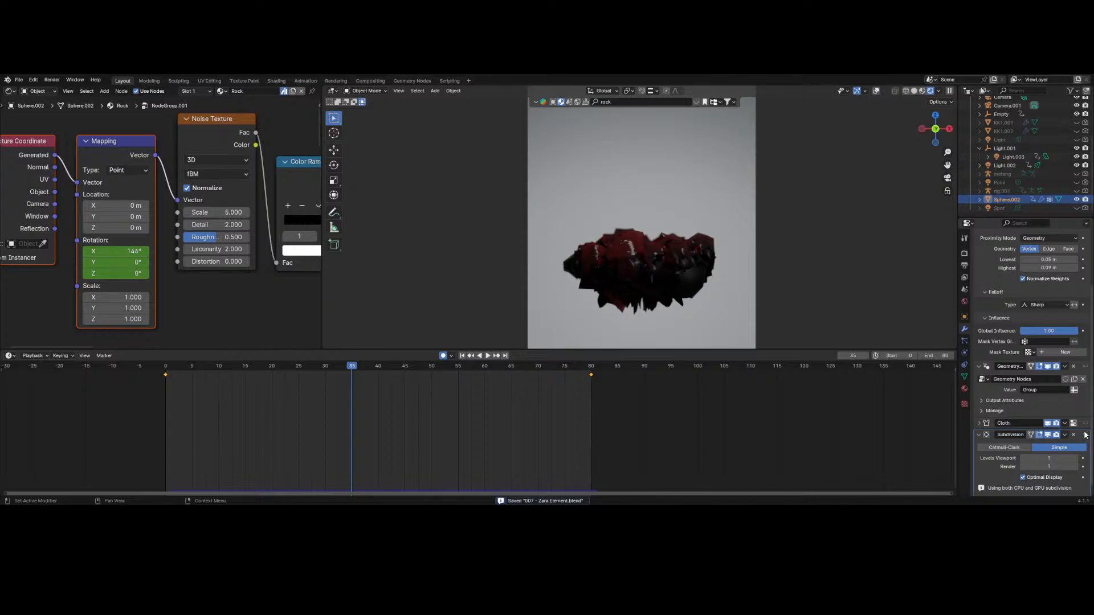
# - Move the Subdivision modifier back between Geometry Nodes and Cloth, and play the animation up to frame 63
pyautogui.moveTo(1085, 435); pyautogui.dragTo(1065, 394)
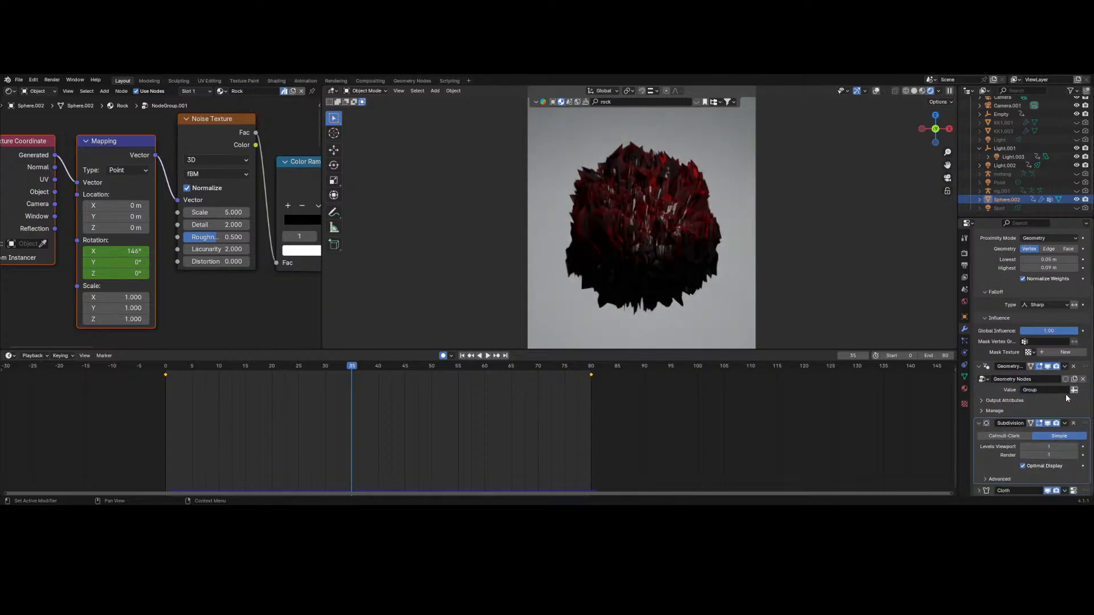
pyautogui.press('space')
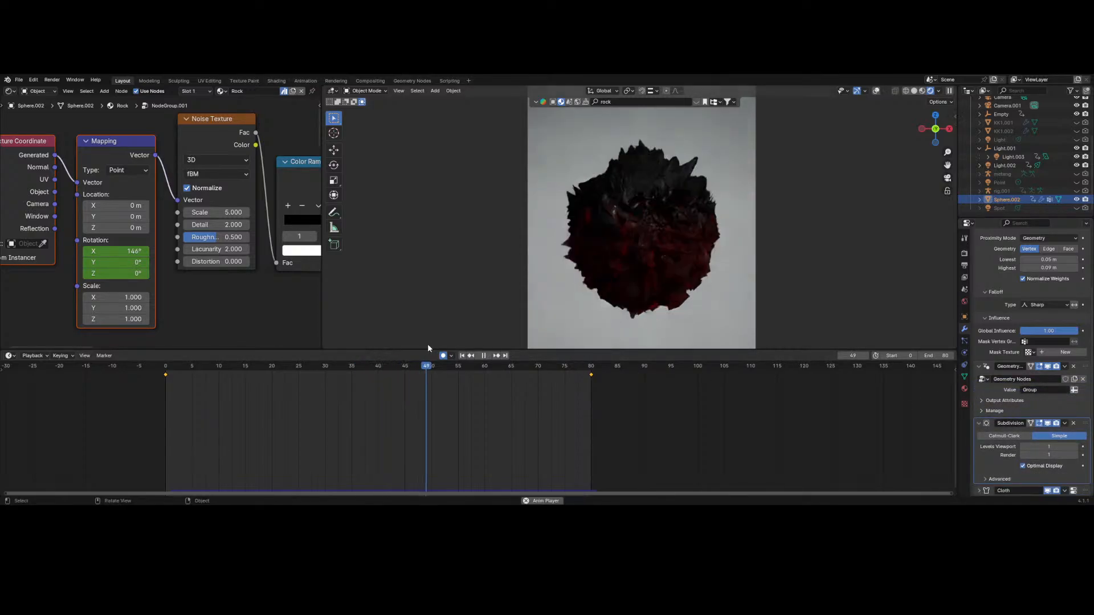
pyautogui.press('space')
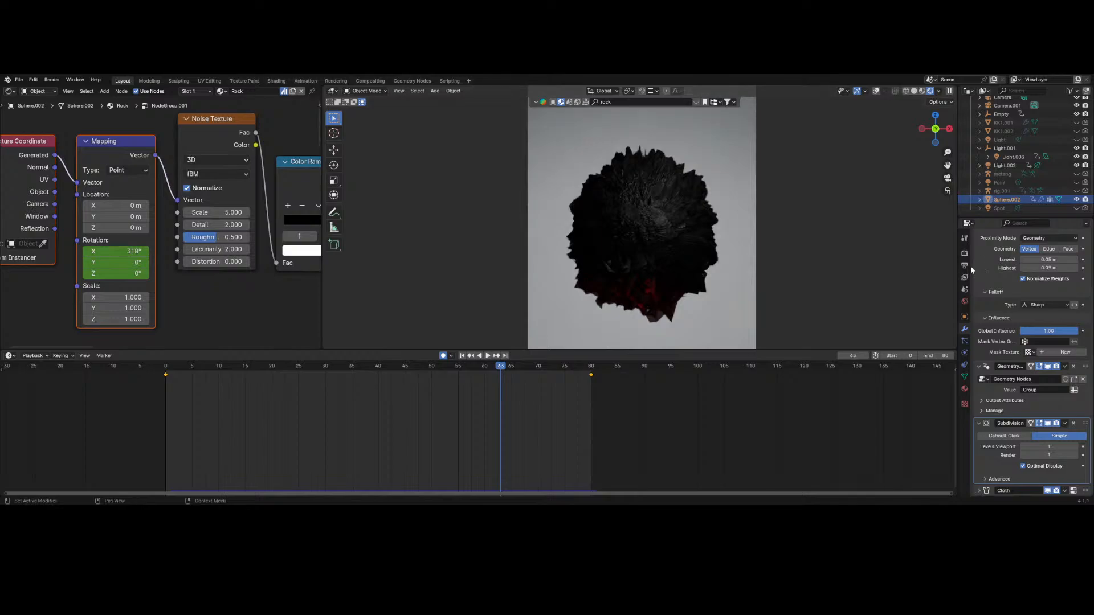
# - Disable viewport denoising in the render sampling settings and play the animation to check the surface detail
pyautogui.click(964, 266)
pyautogui.click(964, 254)
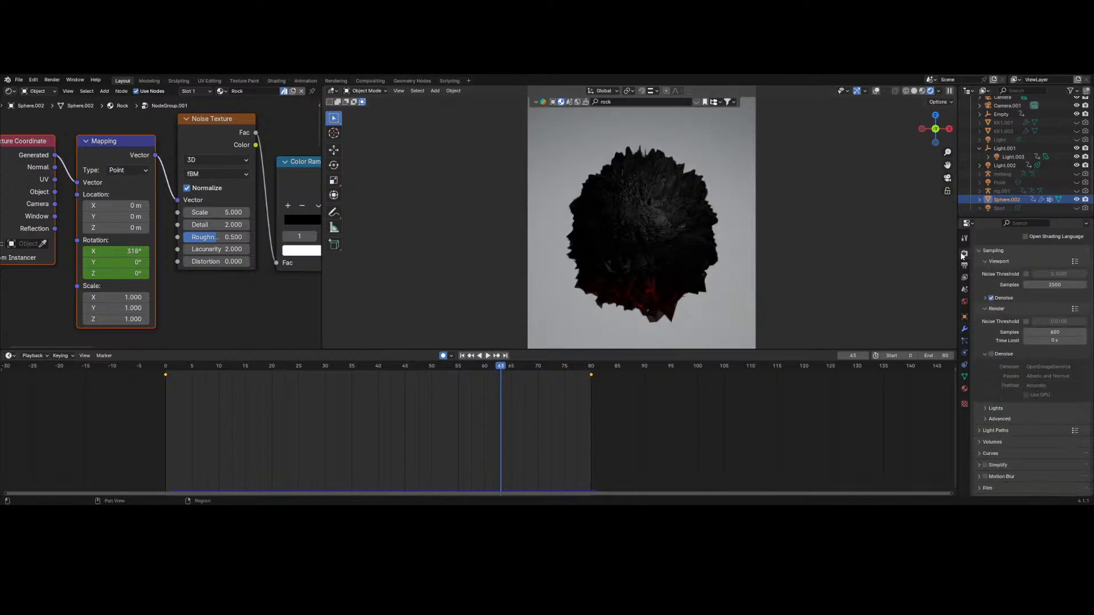
pyautogui.click(991, 297)
pyautogui.press('space')
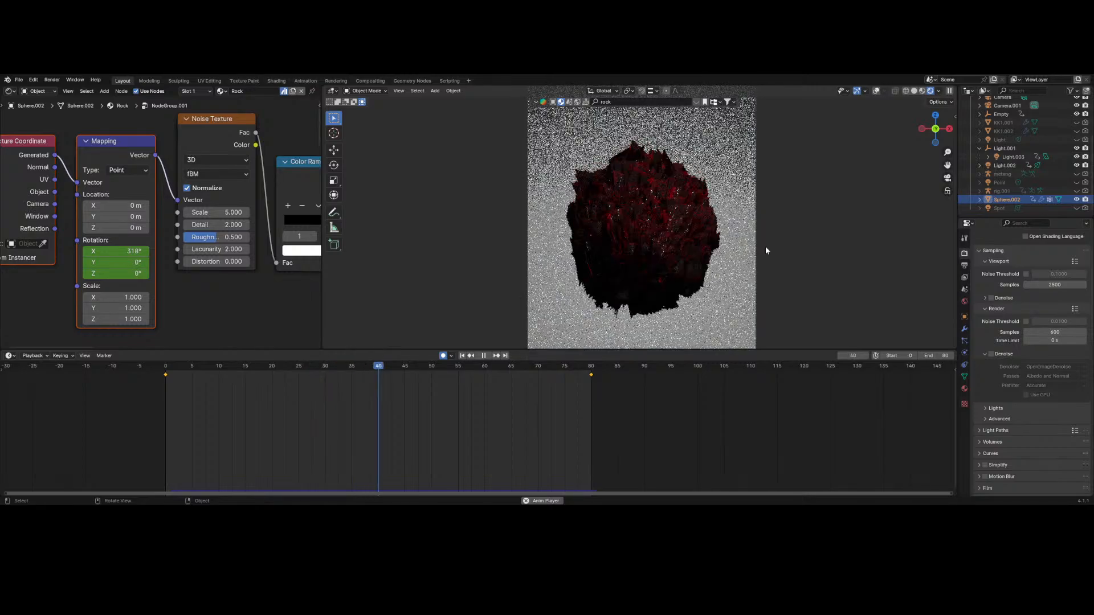
# - Stop playback at frame 41, examine the rock surface up close, and replay the animation to check its spikes
pyautogui.press('space')
pyautogui.scroll(3, 576, 249)
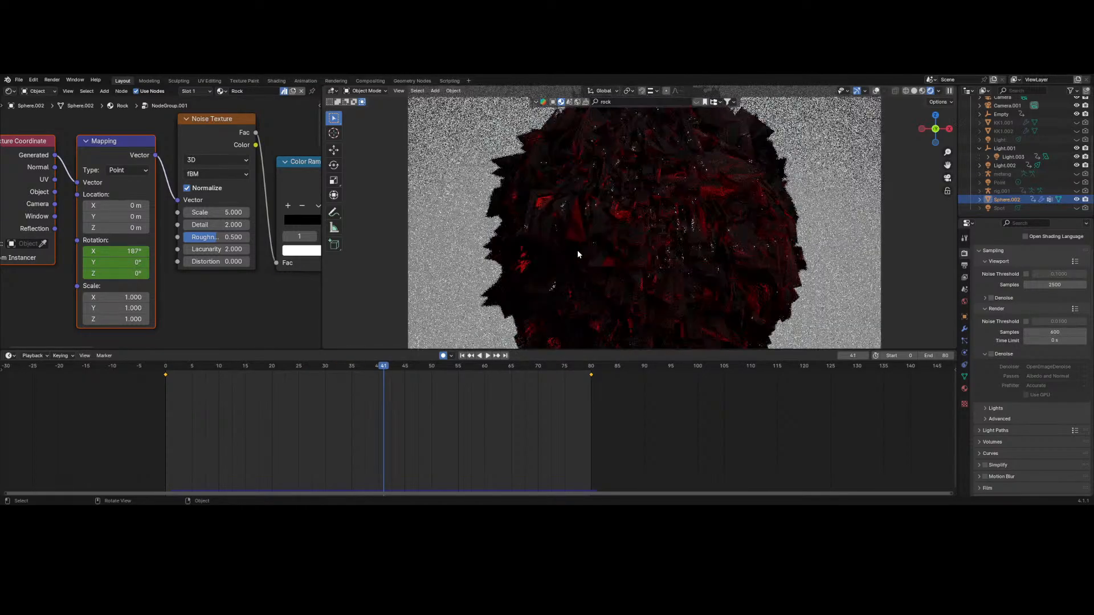
pyautogui.scroll(3, 578, 248)
pyautogui.press('KP_0')
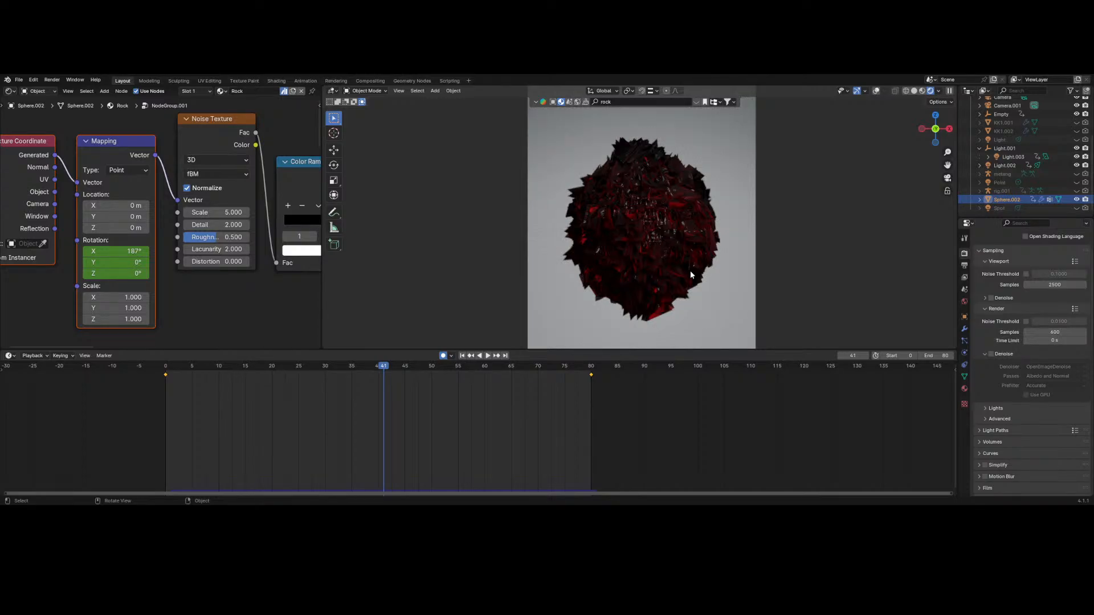
pyautogui.press('Home')
pyautogui.press('space')
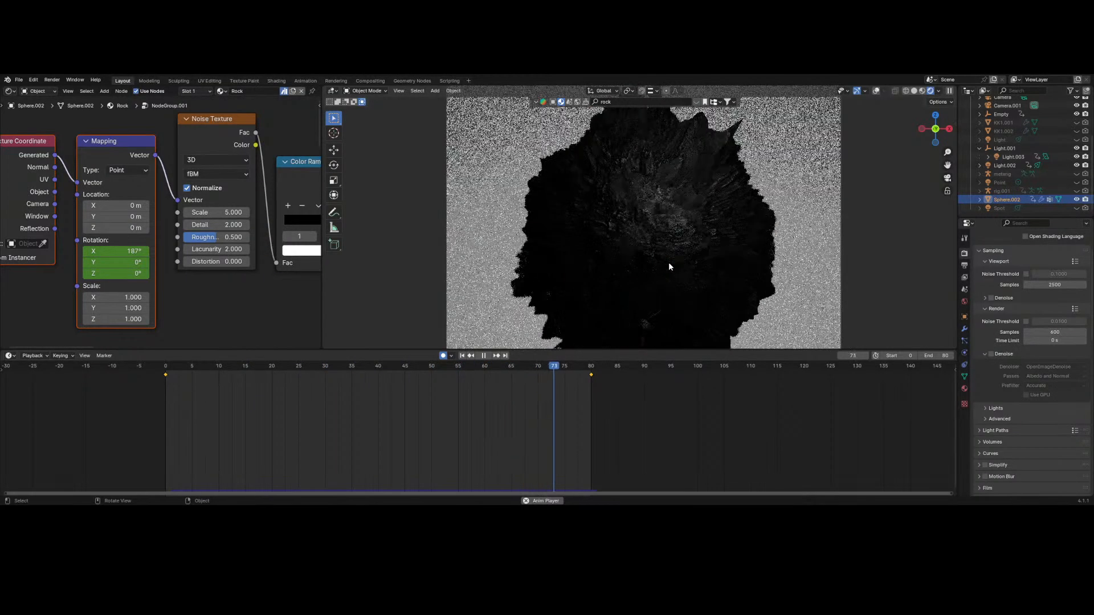
pyautogui.press('space')
pyautogui.scroll(-3, 675, 254)
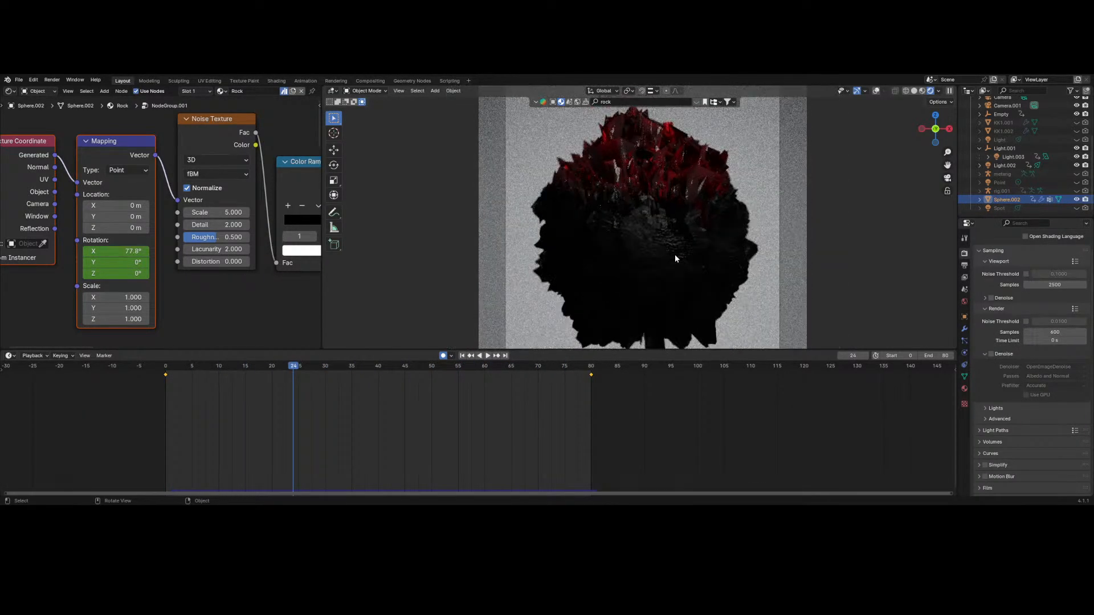
# - Scrub through frame 38 to frame 42 and inspect the displaced surface of the sphere
pyautogui.moveTo(320, 362); pyautogui.dragTo(368, 376)
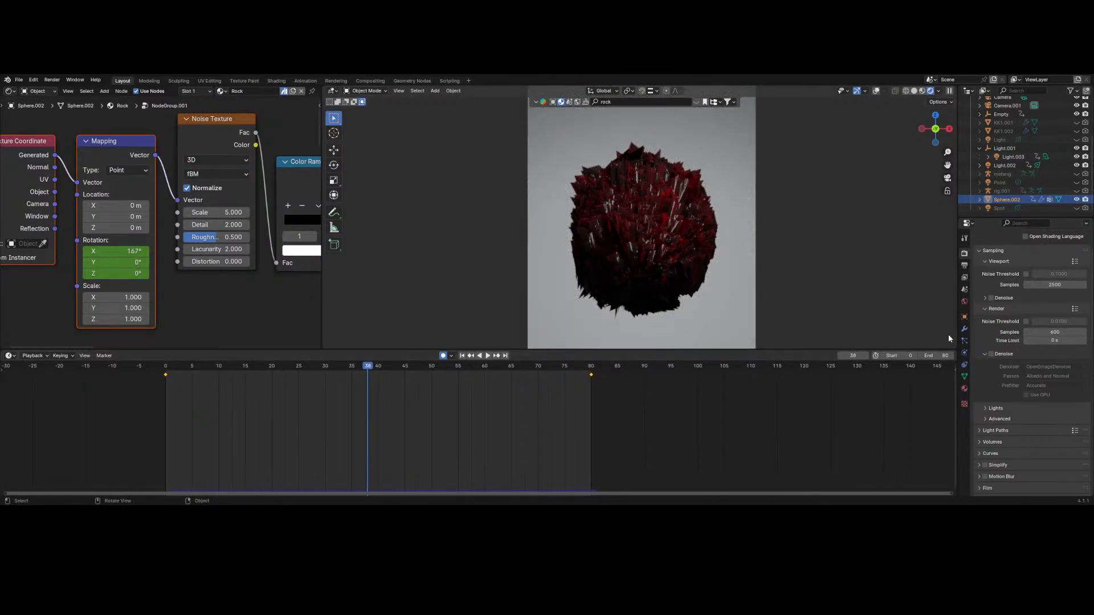
pyautogui.moveTo(368, 375); pyautogui.dragTo(390, 376)
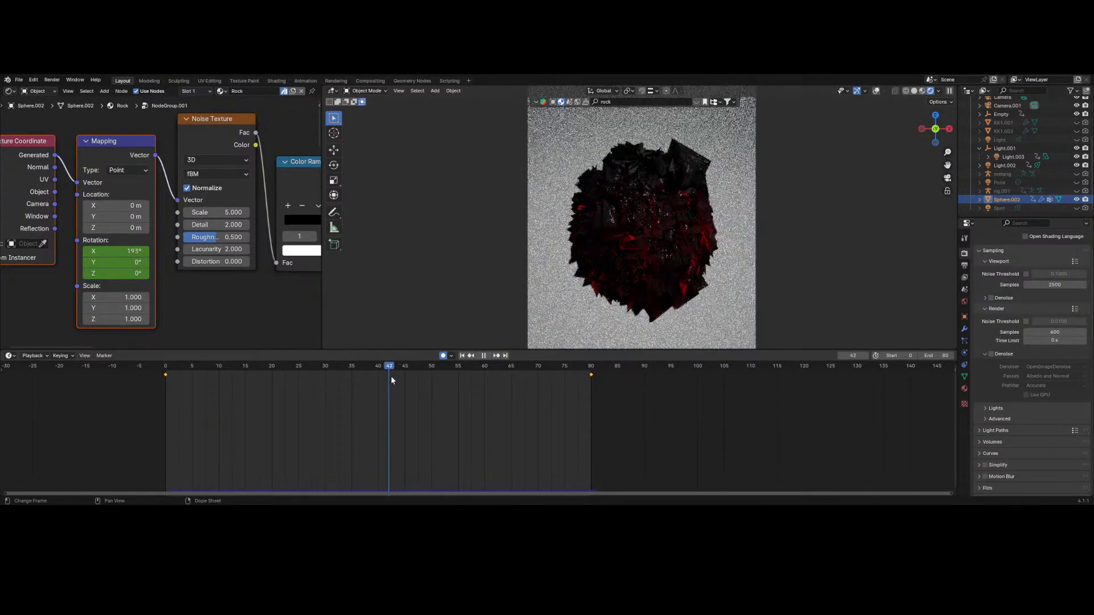
pyautogui.scroll(2, 678, 195)
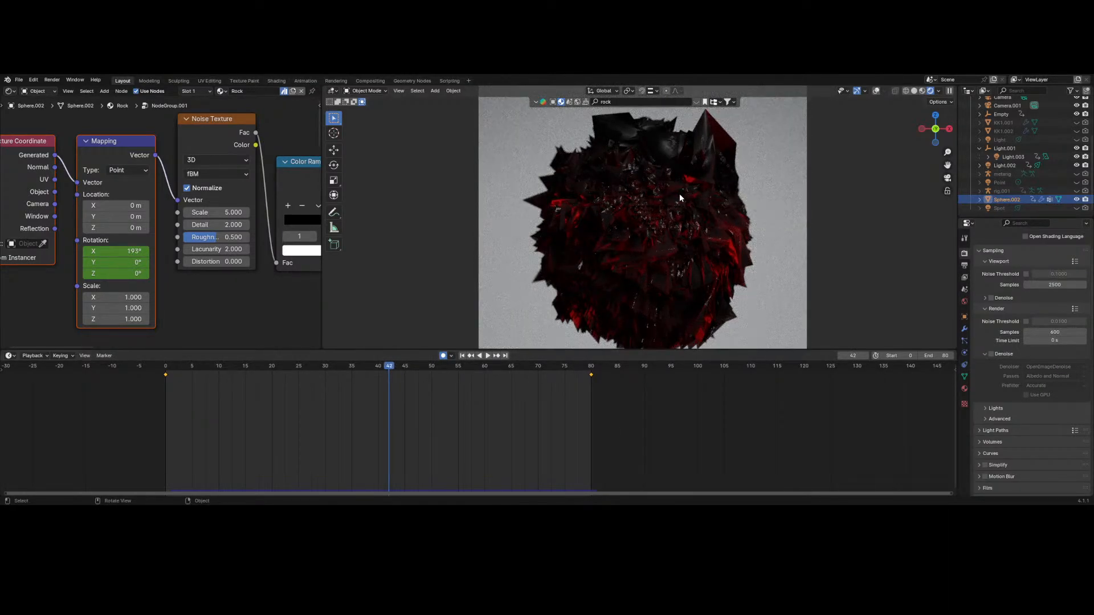
# - Try other Scale and Detail values on the Noise Texture node of the rock material
pyautogui.scroll(-2, 233, 298)
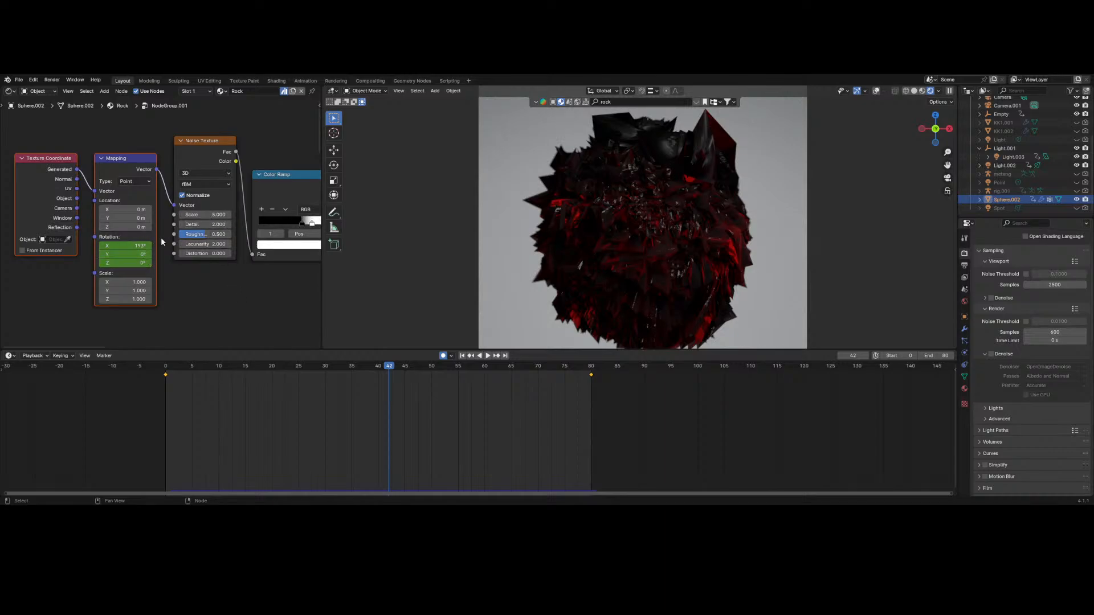
pyautogui.moveTo(219, 214); pyautogui.dragTo(162, 214)
pyautogui.hotkey('ctrl', 'z')
pyautogui.click(221, 216)
pyautogui.write('0')
pyautogui.press('Return')
pyautogui.moveTo(215, 224); pyautogui.dragTo(211, 225)
pyautogui.click(201, 215)
# - Test the Displacement node's effect at frame 25 with its Scale at 0, and restore the Scale to 1.1
pyautogui.scroll(-6, 232, 214)
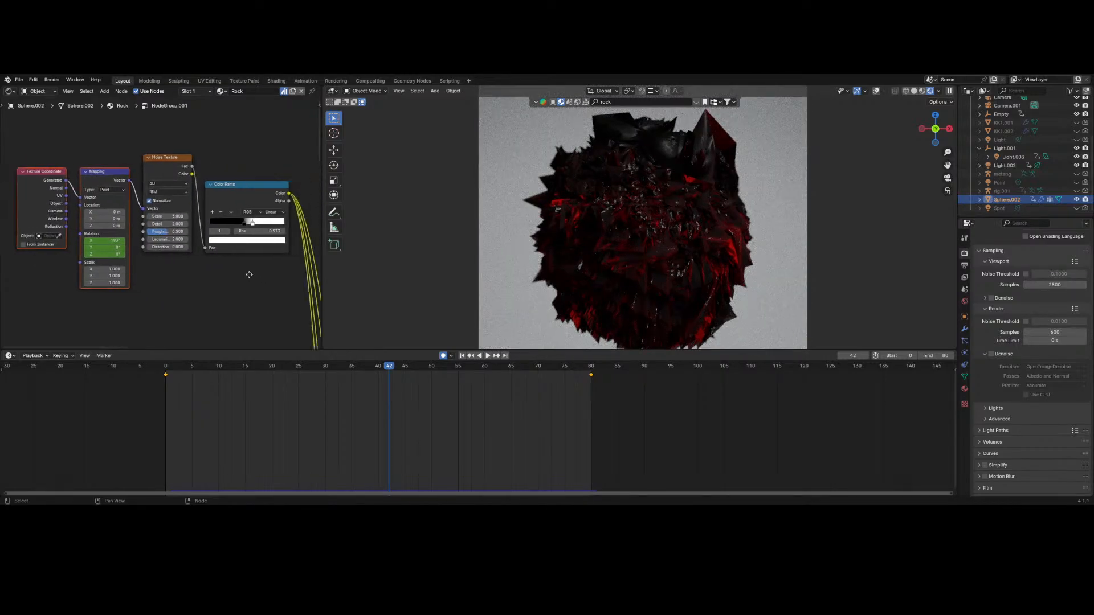
pyautogui.moveTo(183, 247); pyautogui.dragTo(150, 124, button='middle')
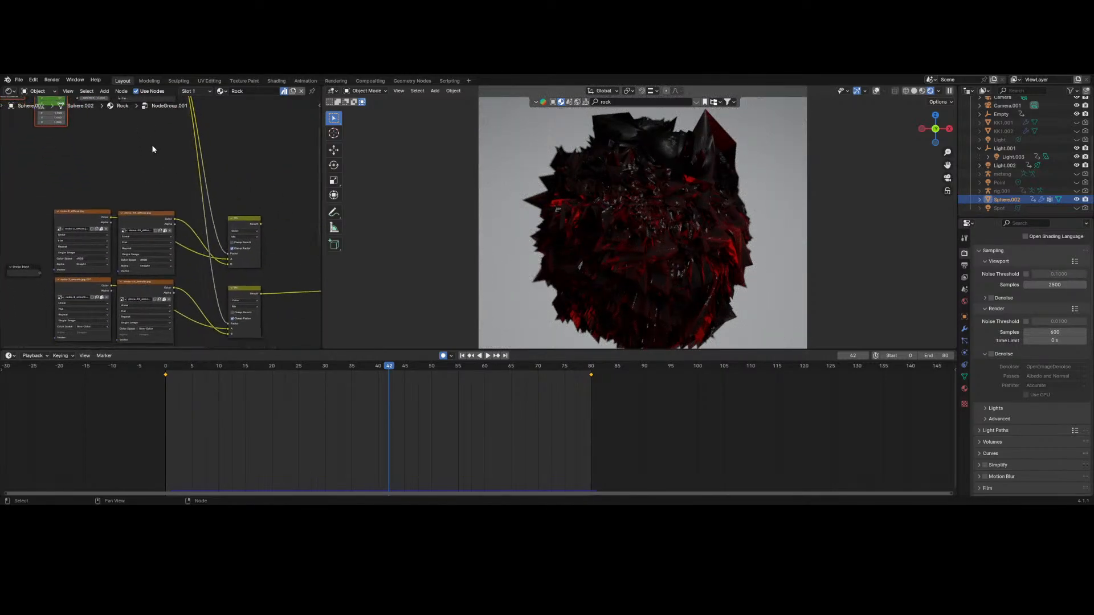
pyautogui.scroll(-4, 165, 182)
pyautogui.moveTo(284, 299); pyautogui.dragTo(164, 97, button='middle')
pyautogui.moveTo(194, 291); pyautogui.dragTo(172, 344, button='middle')
pyautogui.scroll(5, 272, 246)
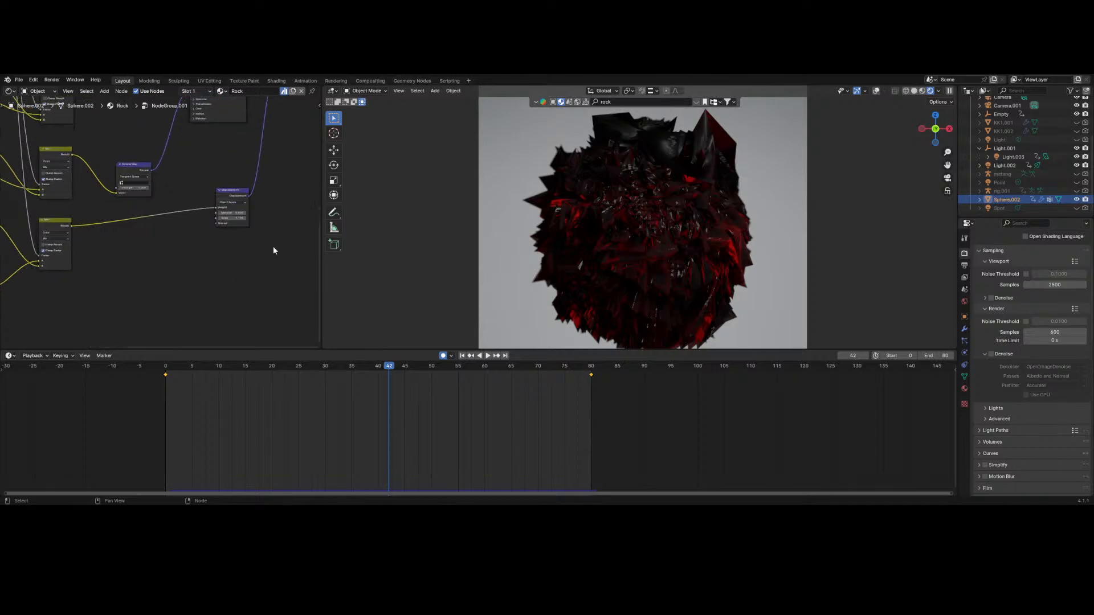
pyautogui.moveTo(268, 230); pyautogui.dragTo(194, 244, button='middle')
pyautogui.scroll(1, 193, 245)
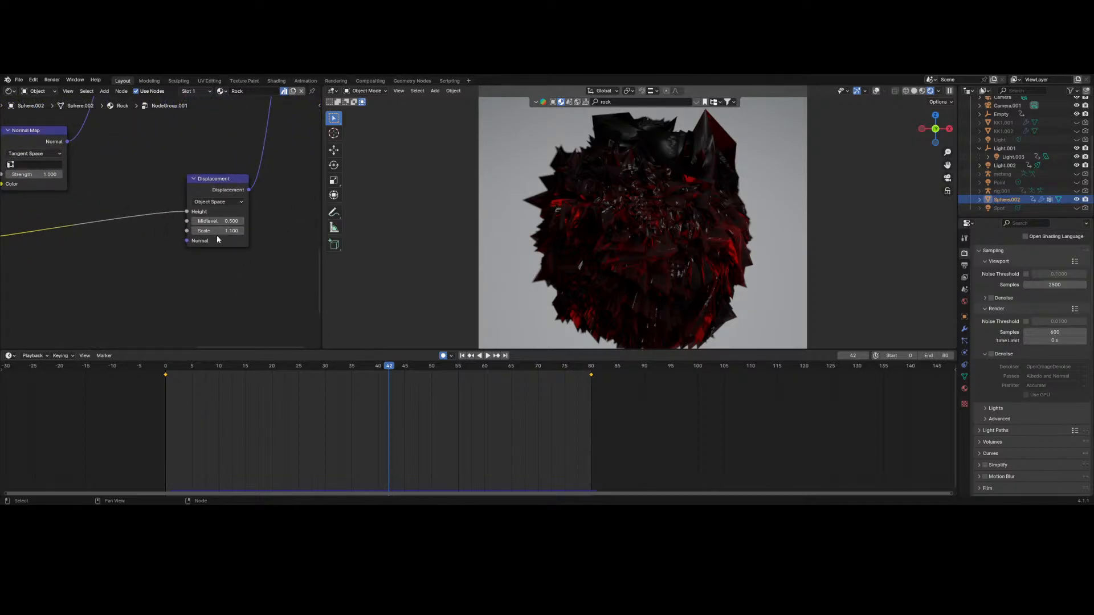
pyautogui.moveTo(218, 231); pyautogui.dragTo(159, 231)
pyautogui.rightClick(220, 231)
pyautogui.moveTo(177, 374); pyautogui.dragTo(298, 385)
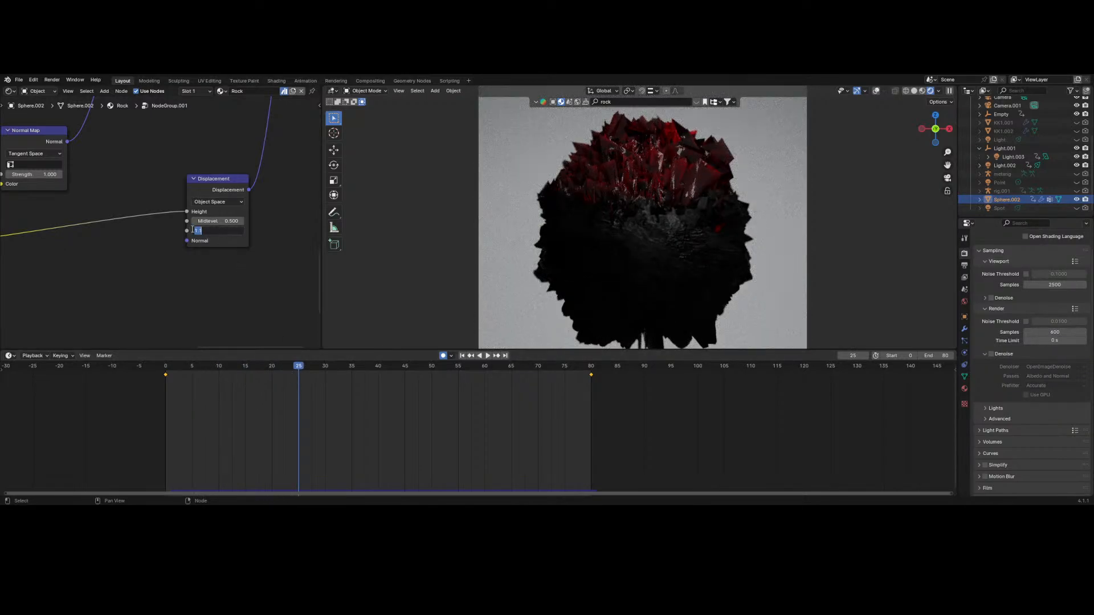
pyautogui.write('0.3')
pyautogui.press('Return')
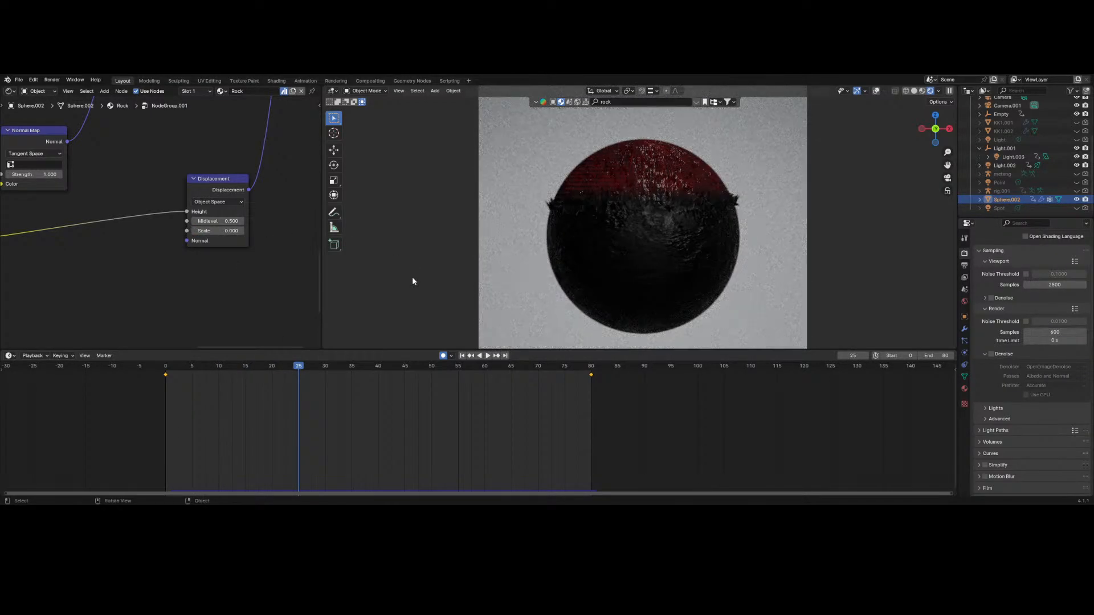
pyautogui.moveTo(226, 231); pyautogui.dragTo(246, 242)
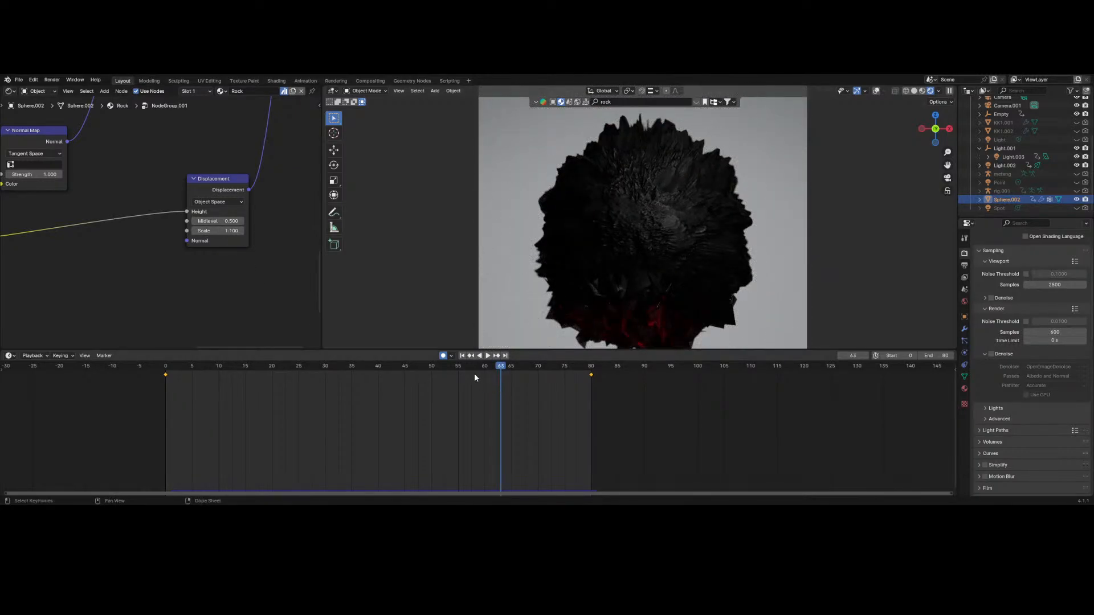
# - Keyframe the Displacement node's Scale at 0.5 on frame 31 and play the animation
pyautogui.moveTo(474, 377); pyautogui.dragTo(332, 375)
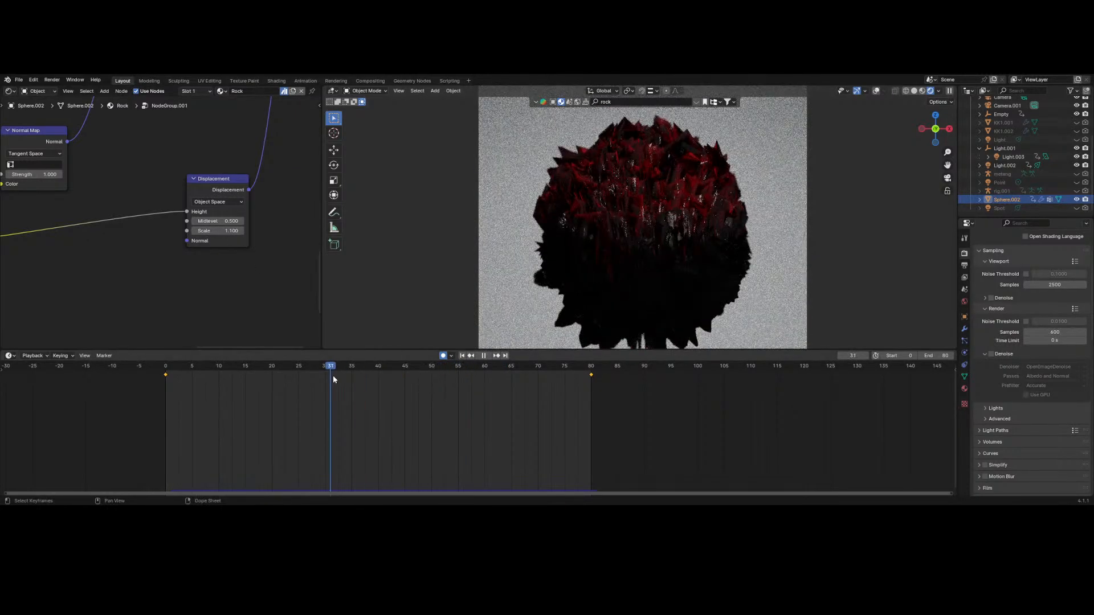
pyautogui.rightClick(210, 231)
pyautogui.click(197, 233)
pyautogui.moveTo(330, 374); pyautogui.dragTo(268, 387)
pyautogui.rightClick(268, 387)
pyautogui.click(321, 404)
pyautogui.moveTo(333, 376); pyautogui.dragTo(162, 387)
pyautogui.moveTo(218, 231); pyautogui.dragTo(201, 231)
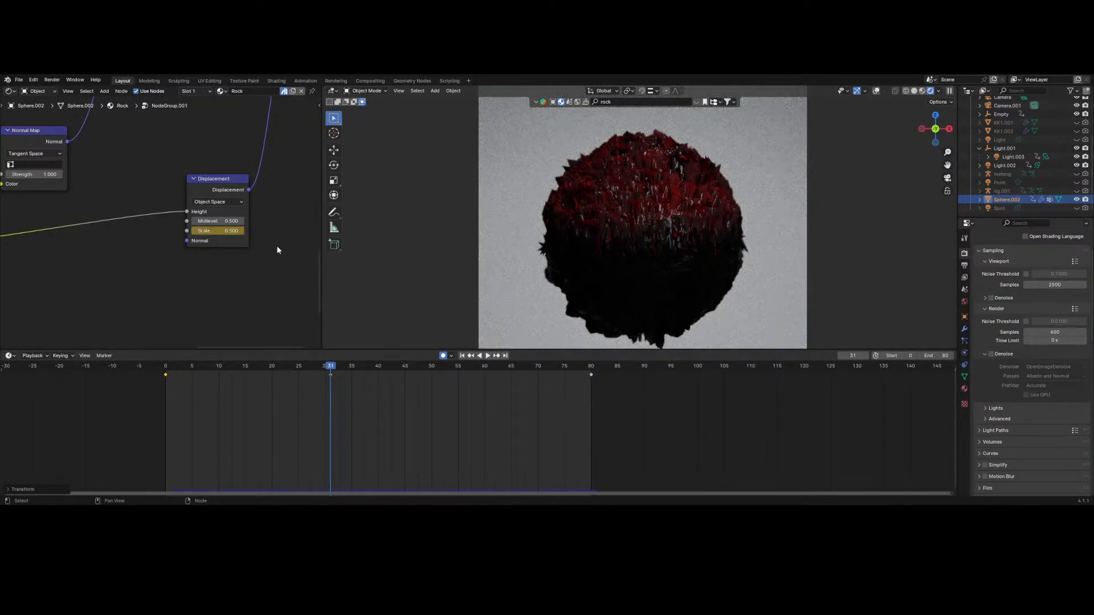
pyautogui.press('space')
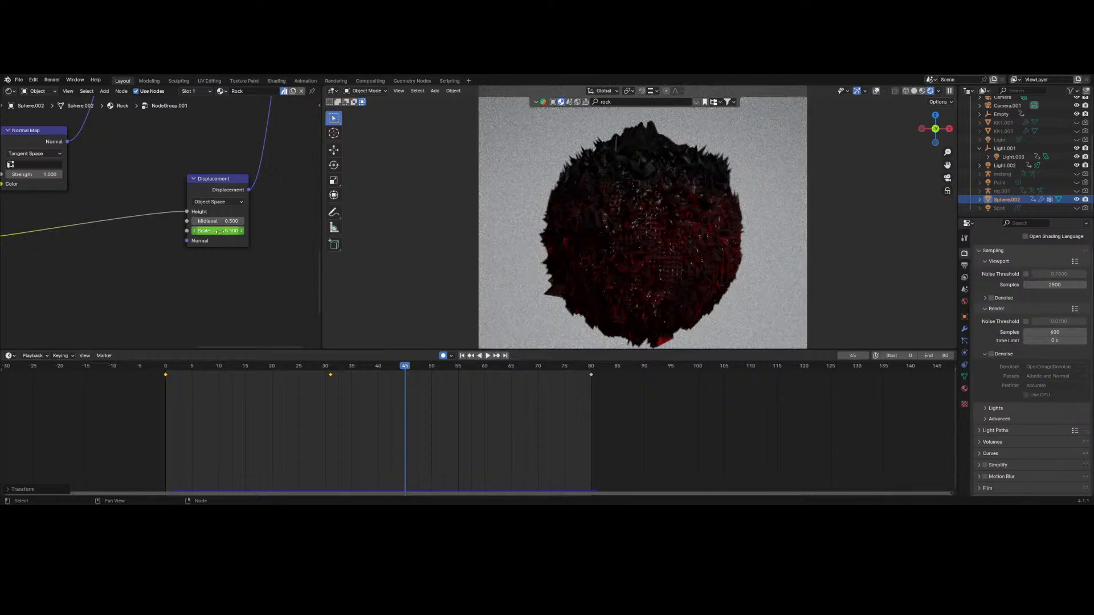
# - Set the Displacement node's Scale to 1.1 on frame 40 with a keyframe
pyautogui.moveTo(219, 231); pyautogui.dragTo(256, 231)
pyautogui.press('Escape')
pyautogui.moveTo(179, 370); pyautogui.dragTo(378, 382)
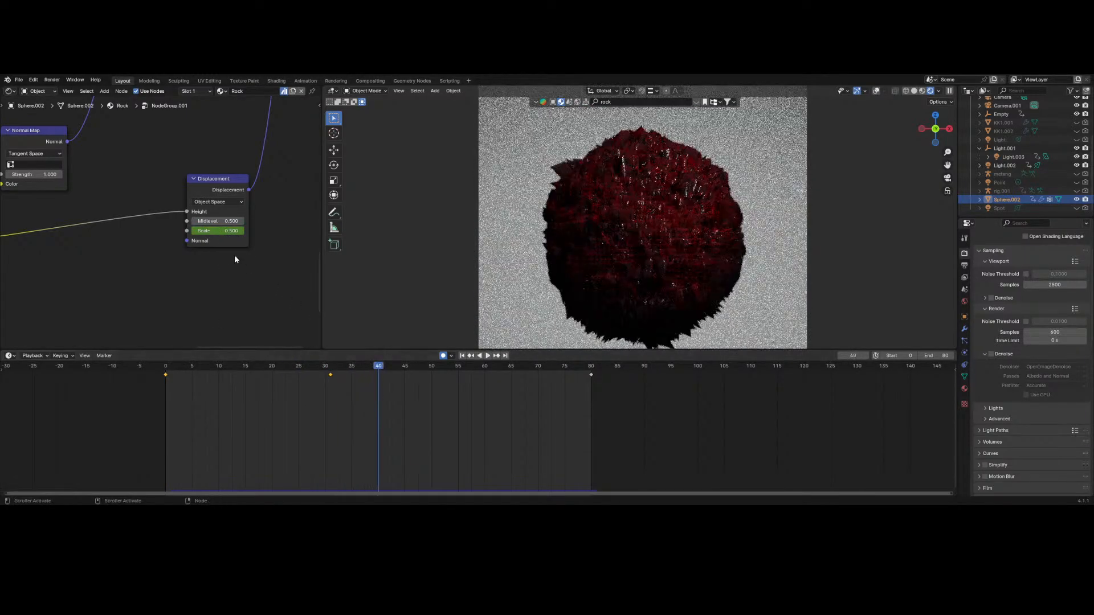
pyautogui.click(227, 233)
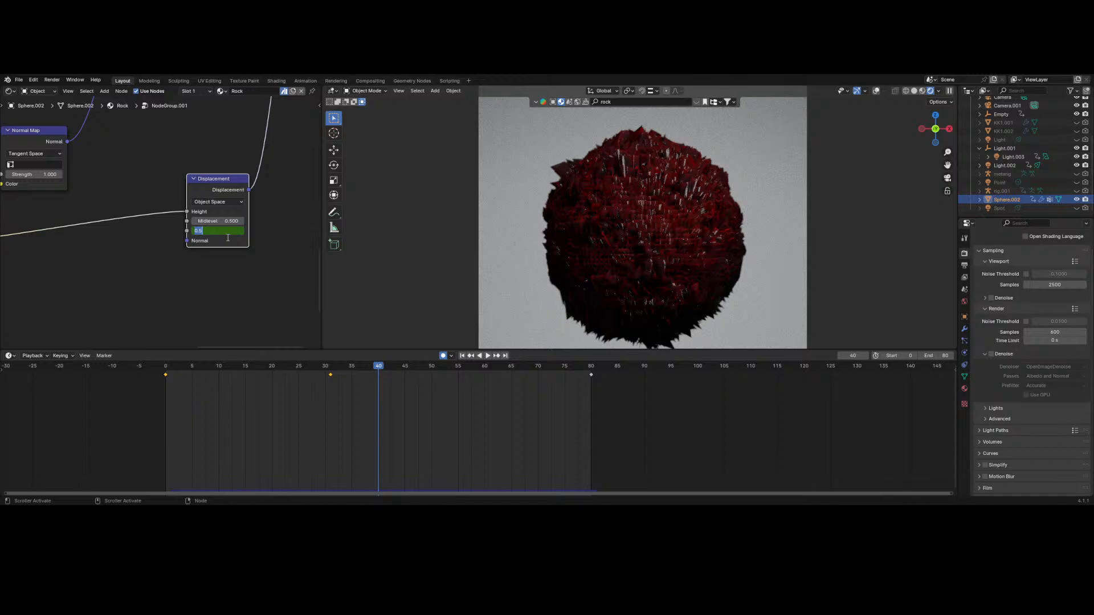
pyautogui.write('1.1')
pyautogui.press('Return')
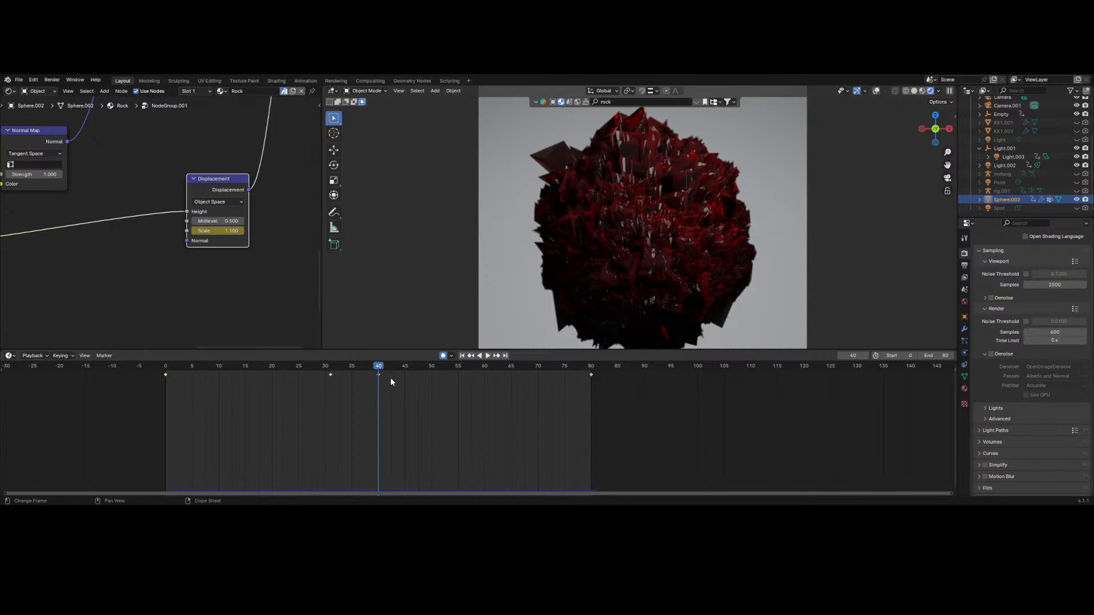
# - Rework the Displacement Scale keyframes to sit at frames 0, 40 and 80, with 0.5 on frame 40, and play the animation
pyautogui.moveTo(380, 377); pyautogui.dragTo(596, 385)
pyautogui.moveTo(331, 375); pyautogui.dragTo(178, 366)
pyautogui.press('space')
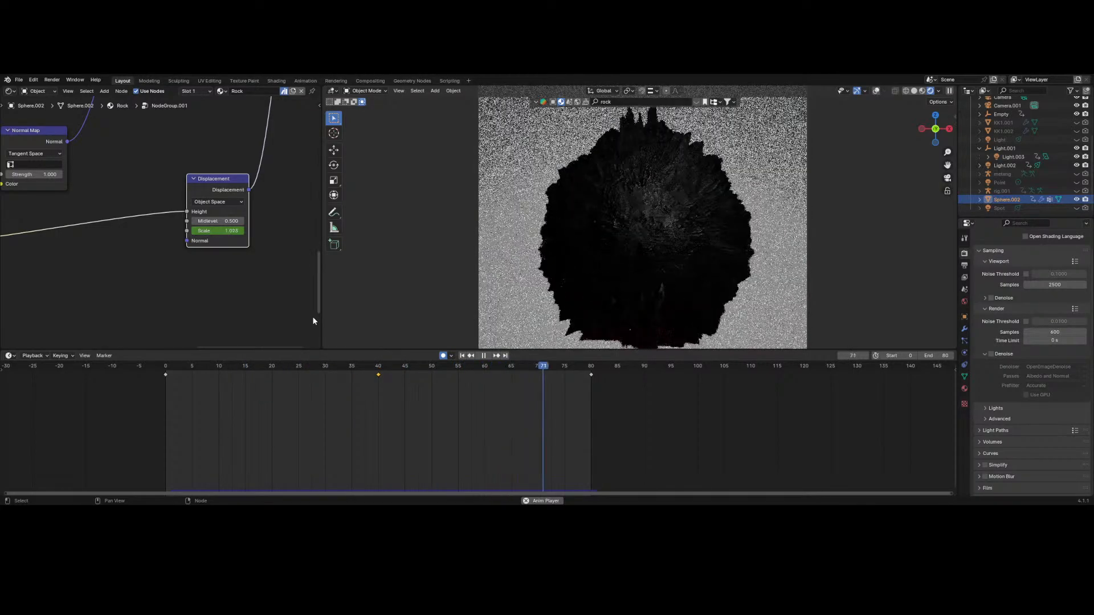
pyautogui.press('space')
pyautogui.press('space')
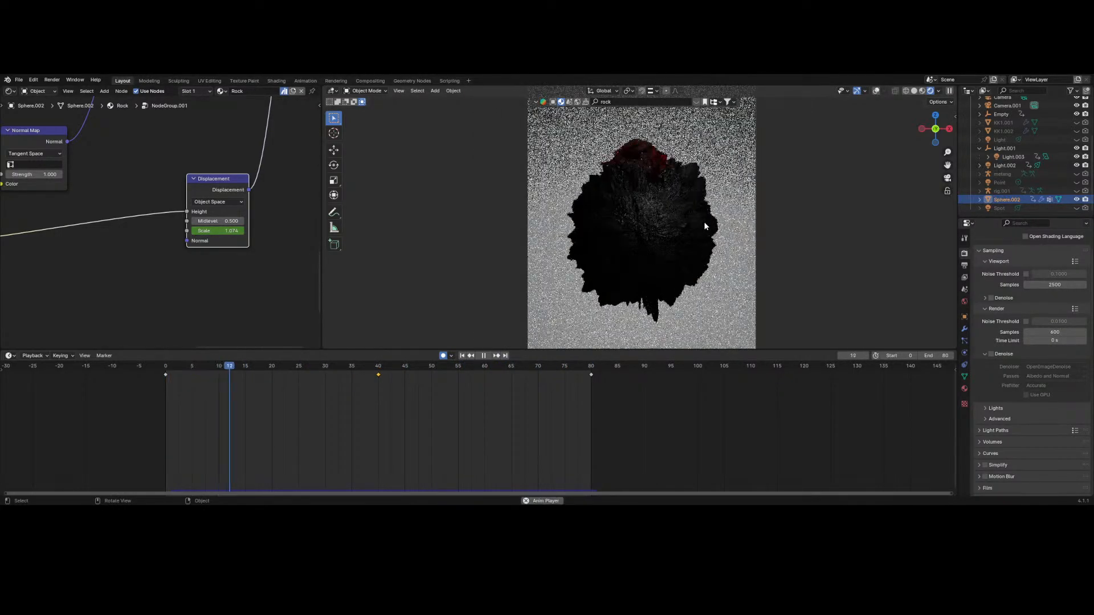
pyautogui.press('space')
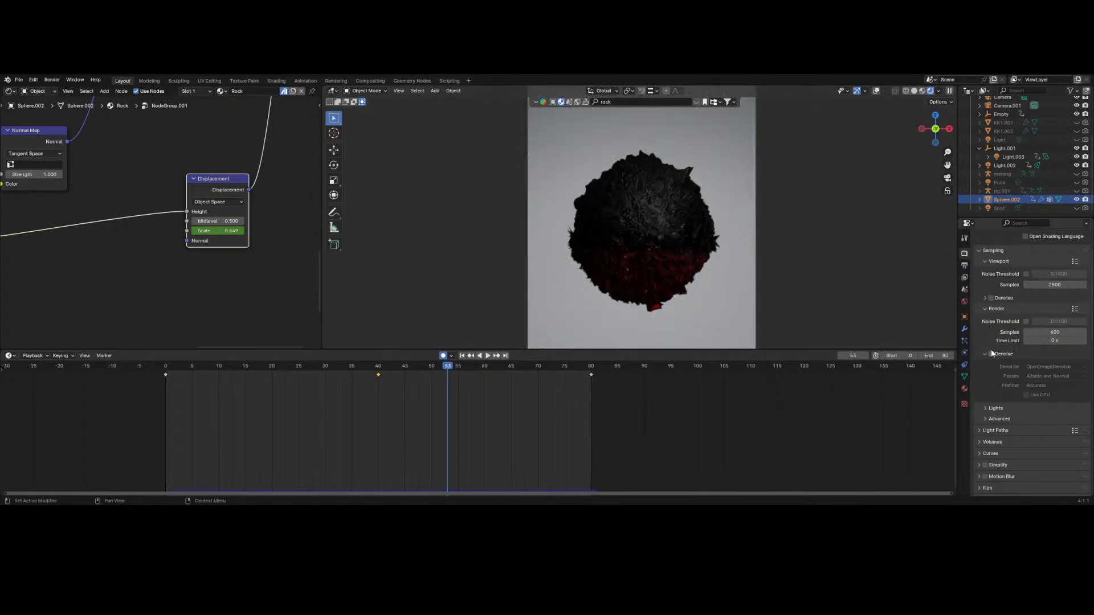
# - Enable denoising for both the final render and the viewport, and play the animation to compare
pyautogui.press('space')
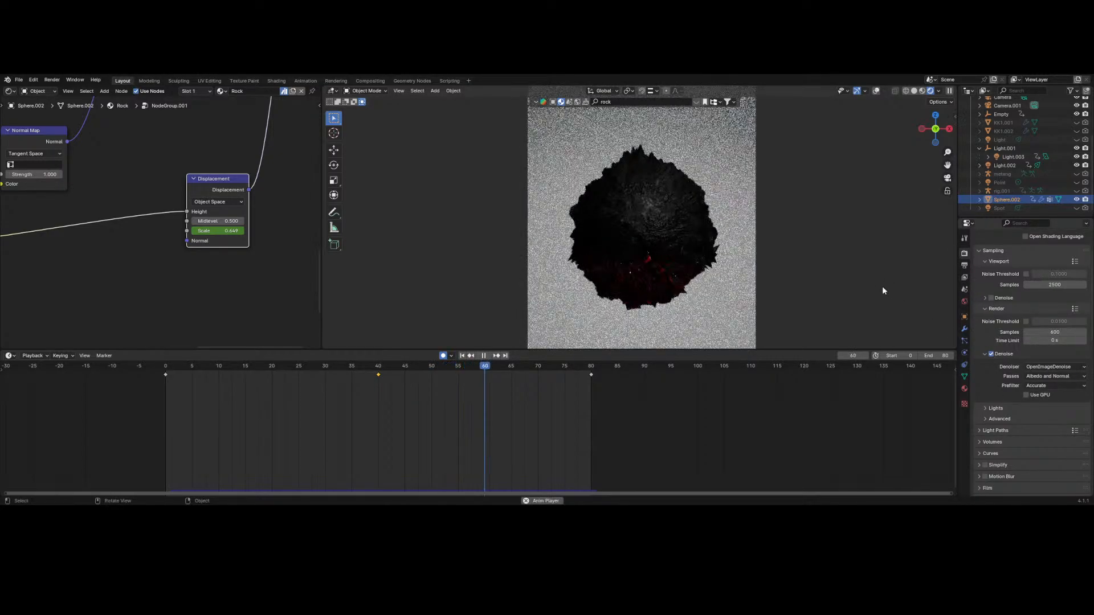
pyautogui.press('space')
pyautogui.click(997, 355)
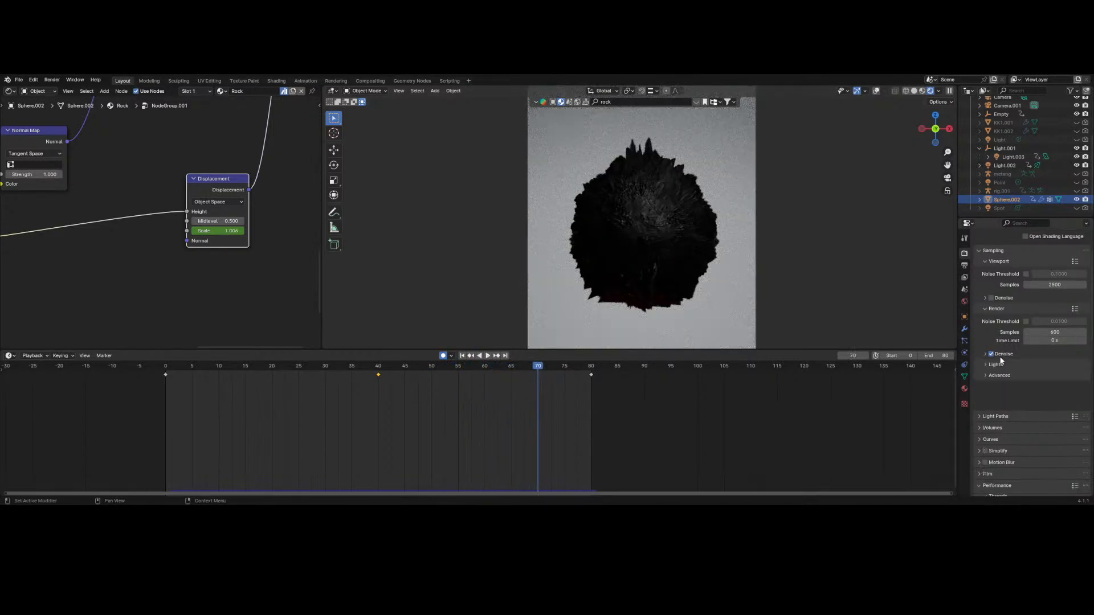
pyautogui.click(991, 298)
pyautogui.press('space')
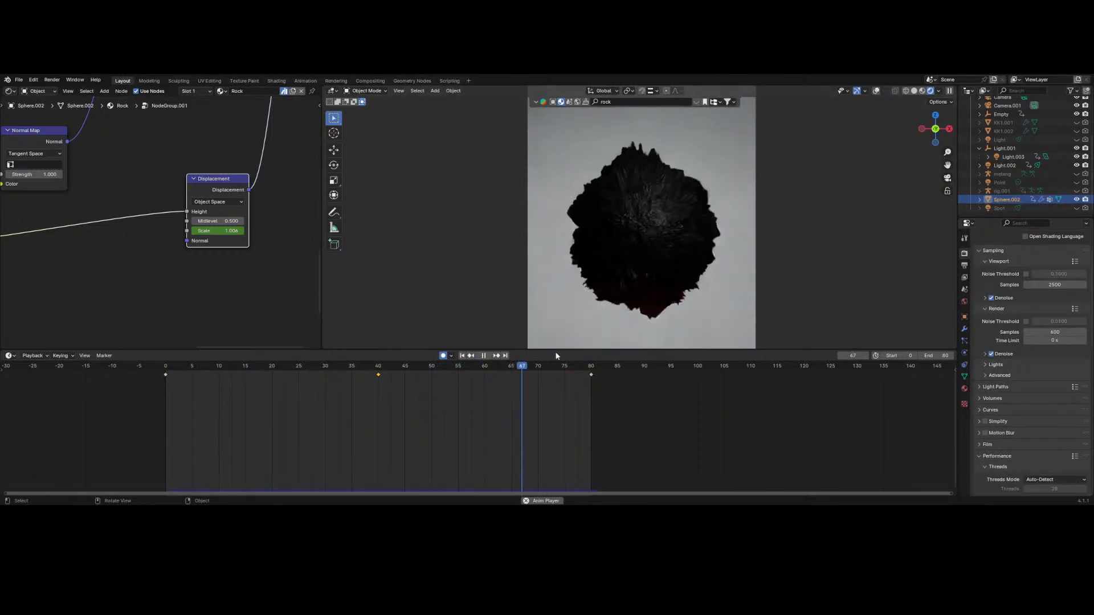
pyautogui.press('space')
# - Check the Displacement Scale at frame 40, play the animation, and stop on frame 75
pyautogui.click(379, 370)
pyautogui.press('space')
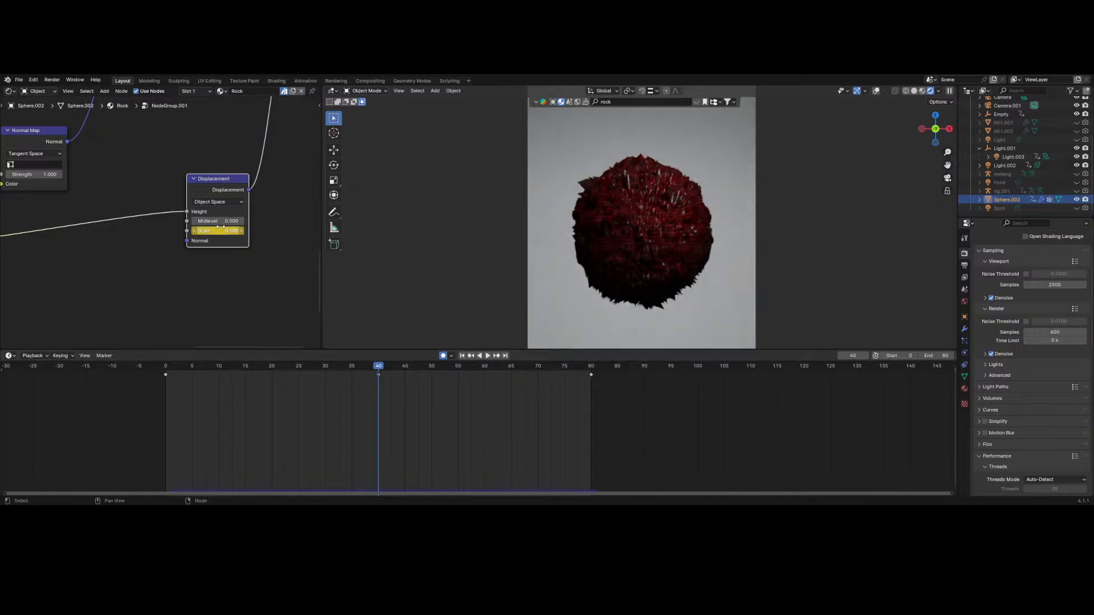
pyautogui.press('Return')
pyautogui.press('space')
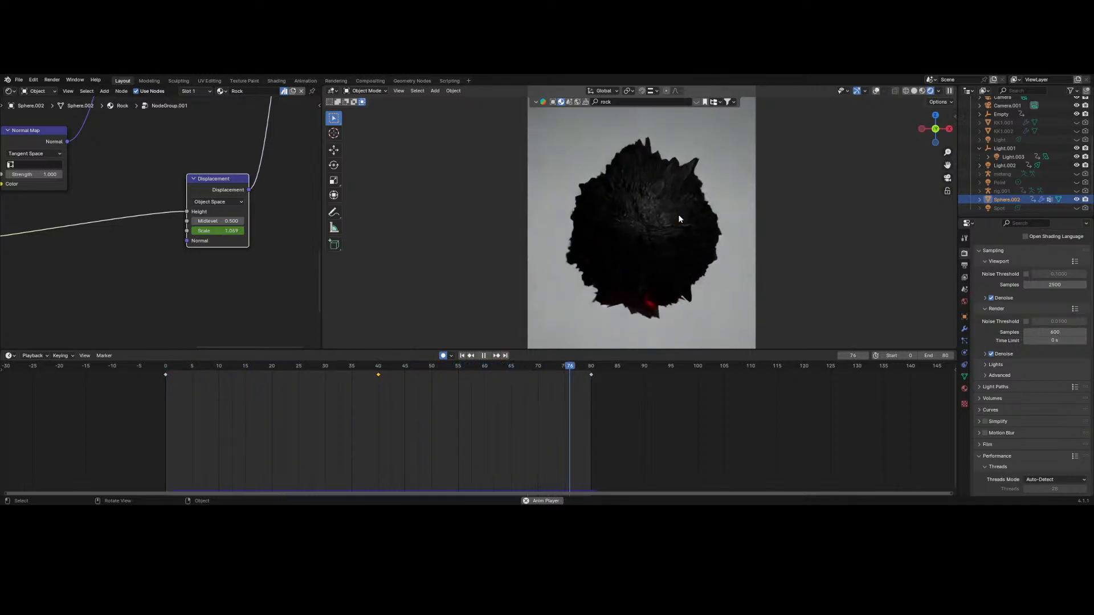
pyautogui.click(564, 368)
pyautogui.press('space')
# - Keyframe the Mapping node's X rotation at 25° on frame 75 and play the animation
pyautogui.scroll(-5, 235, 255)
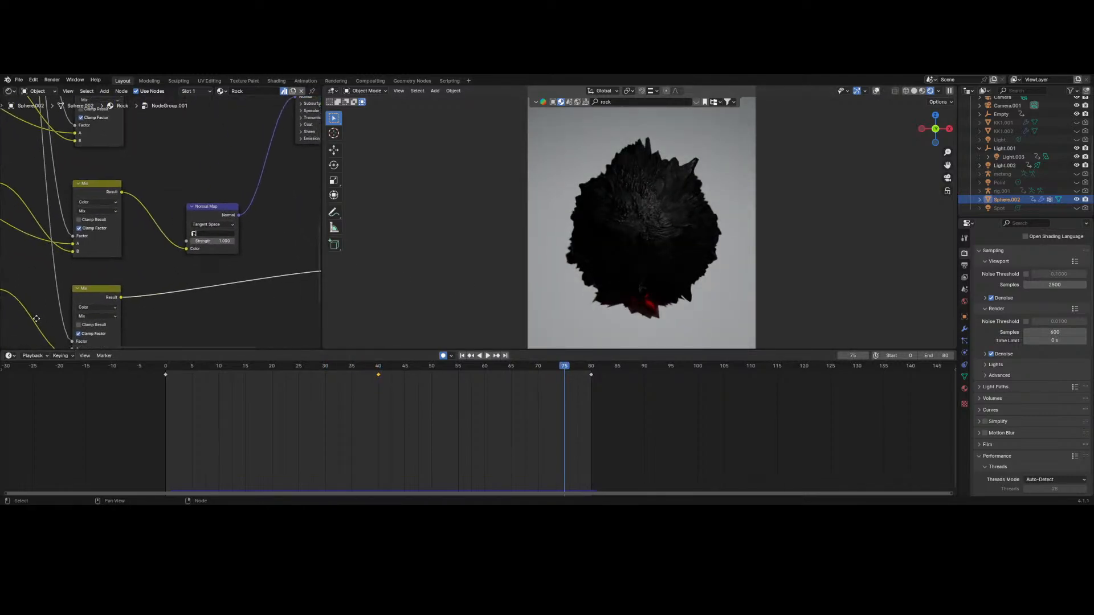
pyautogui.scroll(2, 142, 259)
pyautogui.moveTo(142, 258); pyautogui.dragTo(188, 240, button='middle')
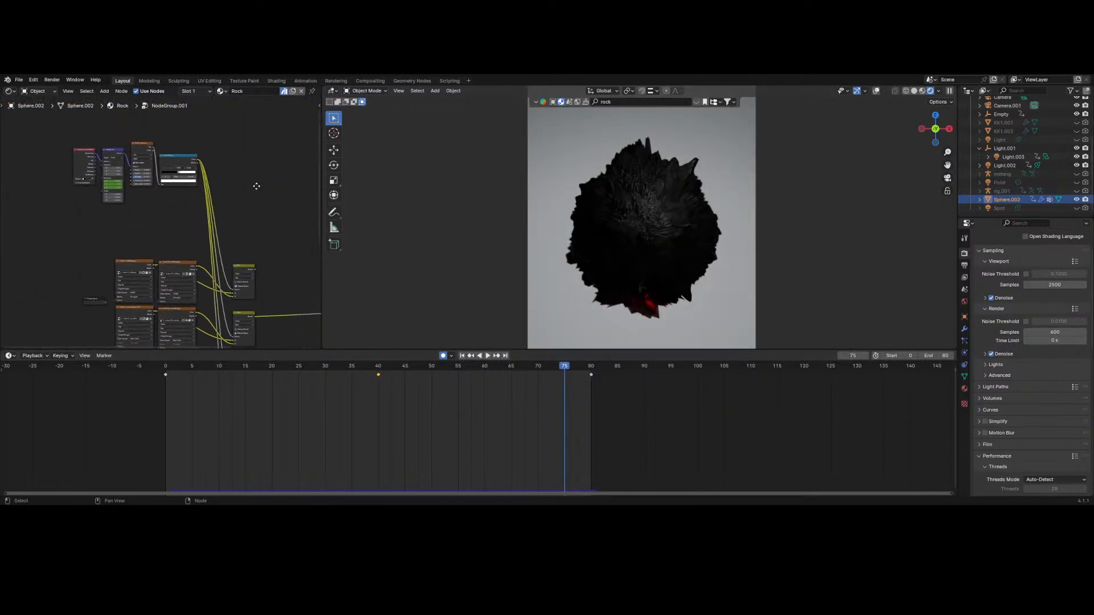
pyautogui.scroll(-3, 188, 240)
pyautogui.scroll(5, 201, 277)
pyautogui.scroll(2, 200, 277)
pyautogui.scroll(4, 166, 277)
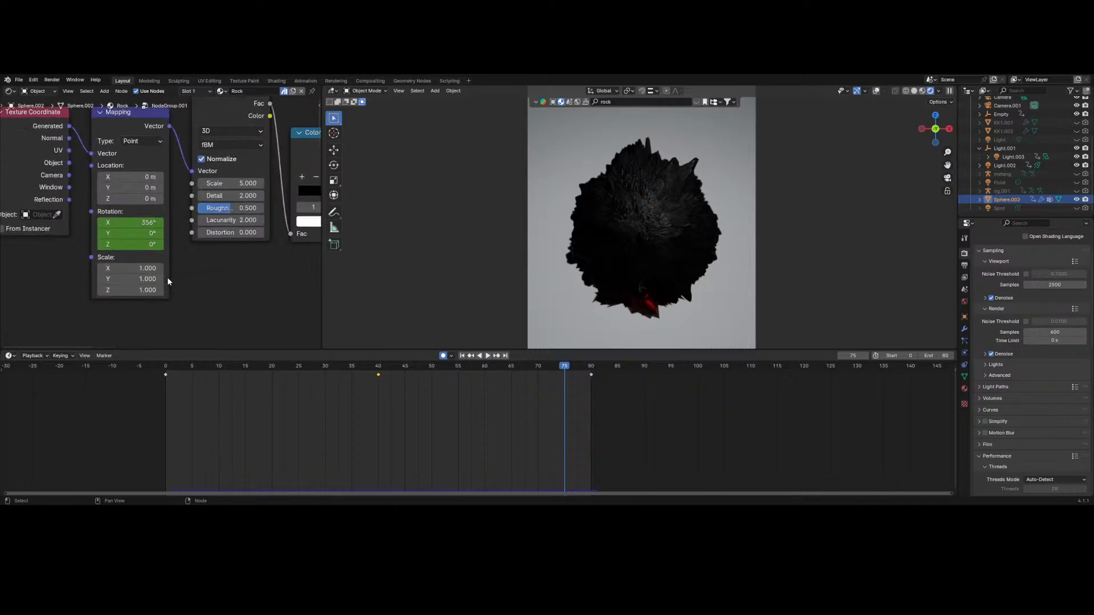
pyautogui.click(134, 222)
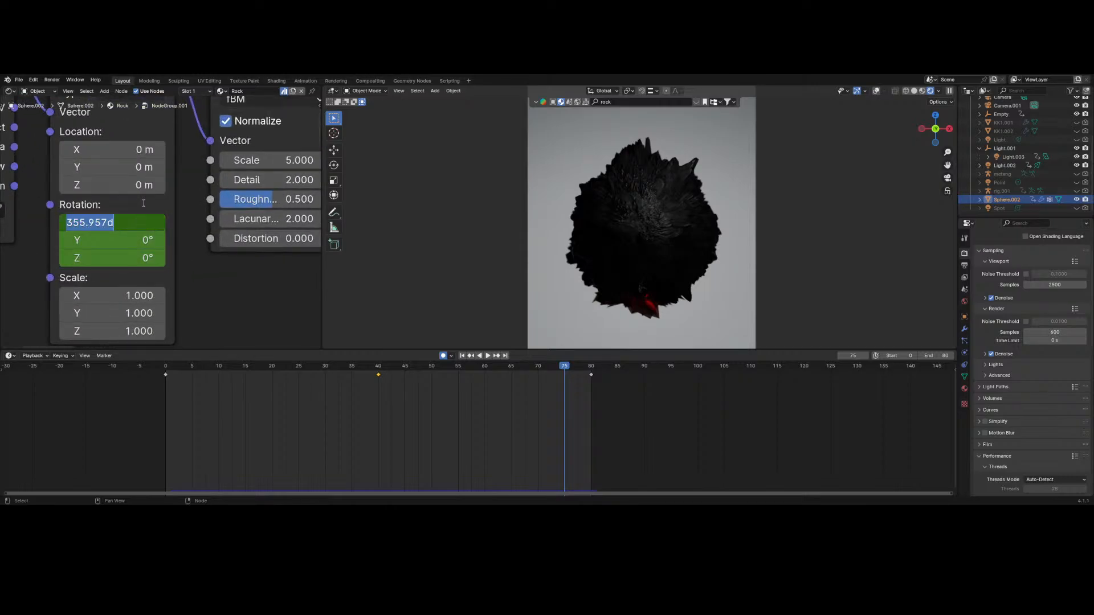
pyautogui.write('25')
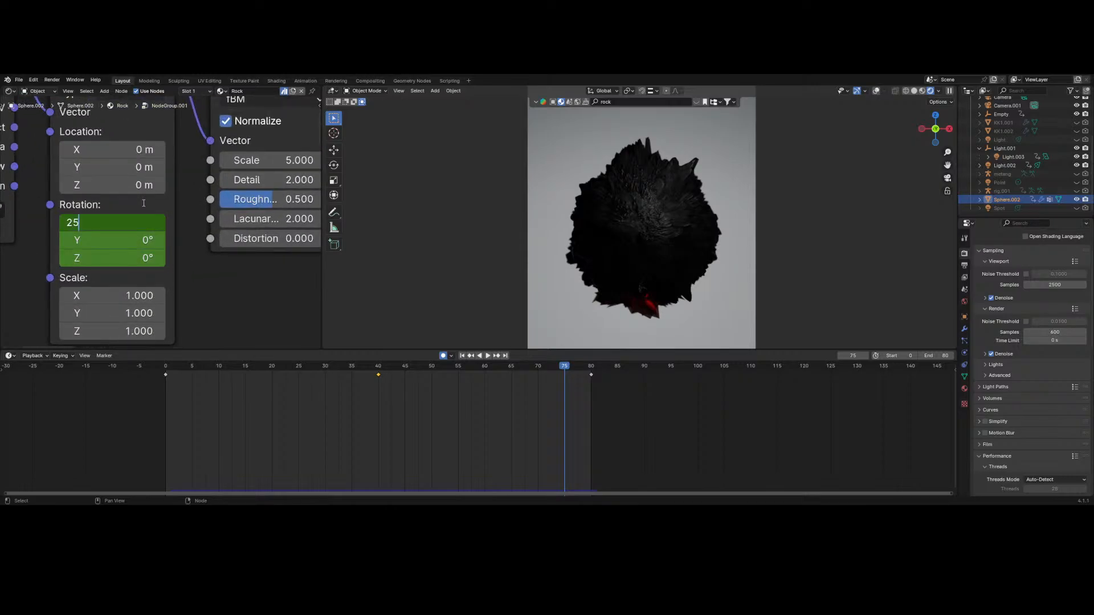
pyautogui.press('Return')
pyautogui.press('i')
pyautogui.press('space')
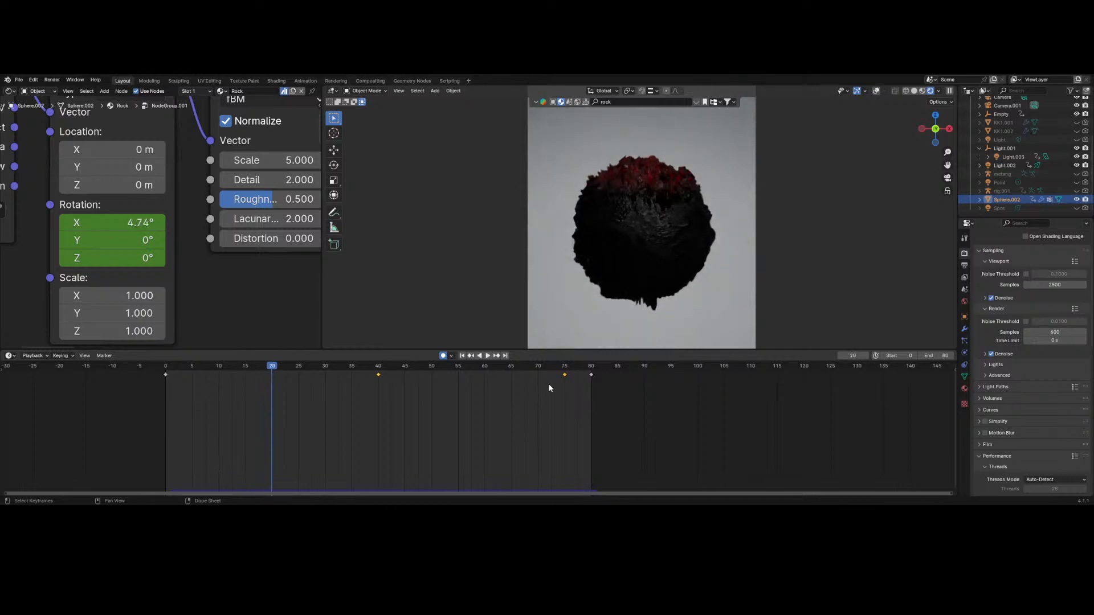
# - Move the rotation keyframe from frame 75 to frame 65 and play the animation
pyautogui.click(563, 368)
pyautogui.press('space')
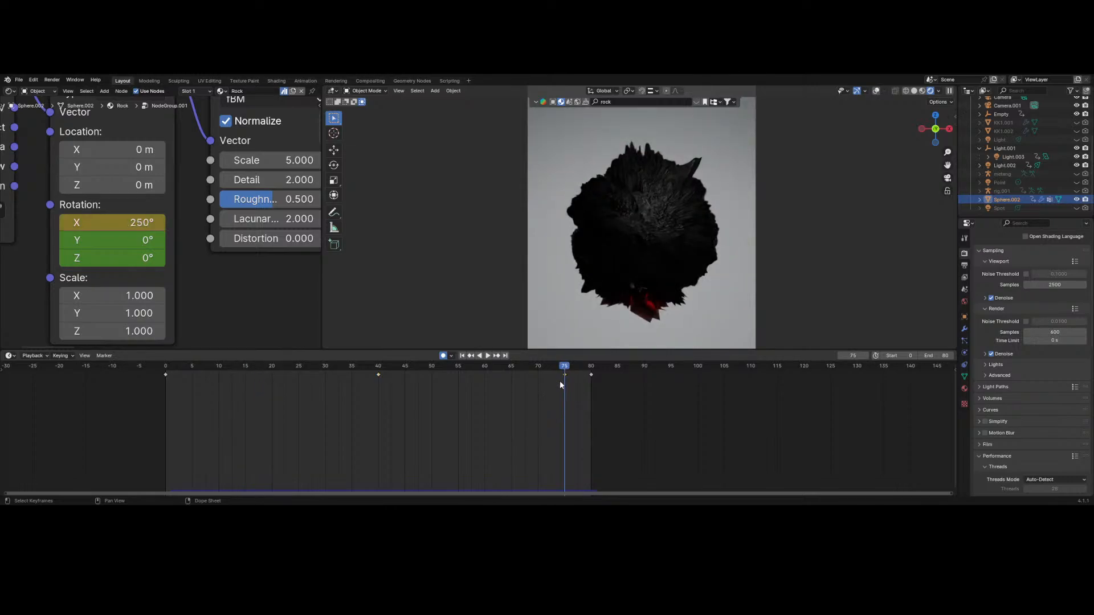
pyautogui.click(563, 374)
pyautogui.press('g')
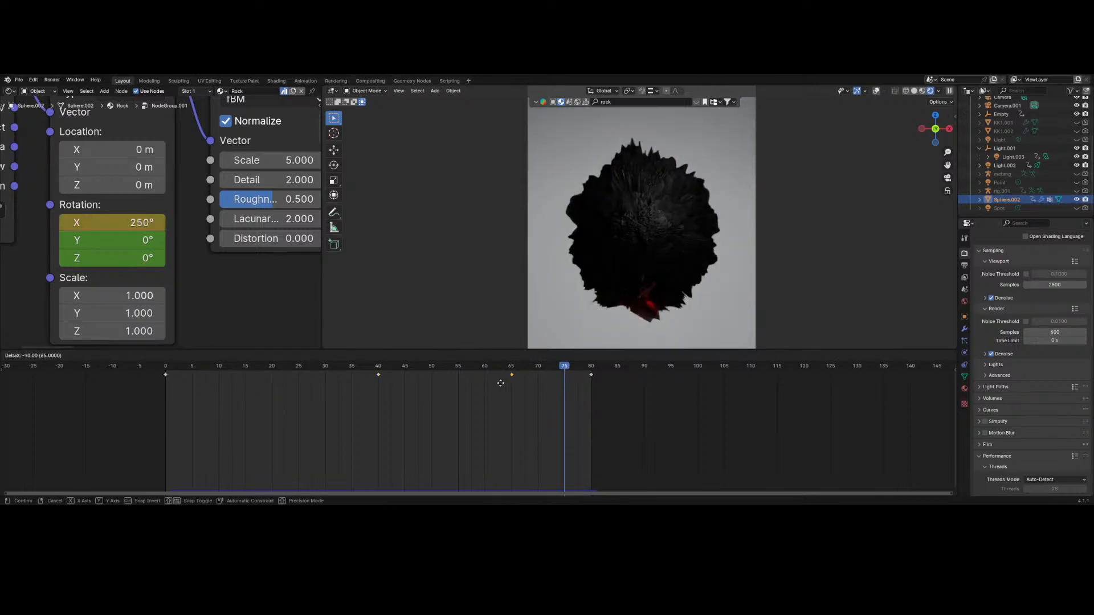
pyautogui.click(500, 382)
pyautogui.click(514, 370)
pyautogui.press('space')
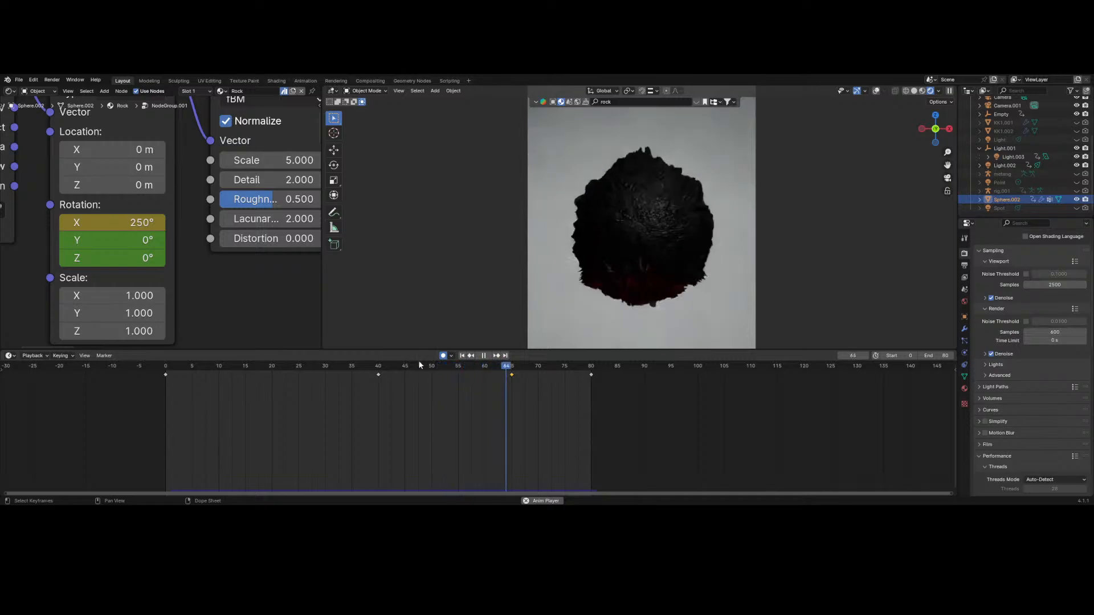
# - Move the middle keyframe from frame 40 to frame 48 and replay the animation
pyautogui.moveTo(388, 366)
pyautogui.mouseDown()
pyautogui.moveTo(400, 371)
pyautogui.moveTo(374, 373)
pyautogui.moveTo(392, 379)
pyautogui.mouseUp()
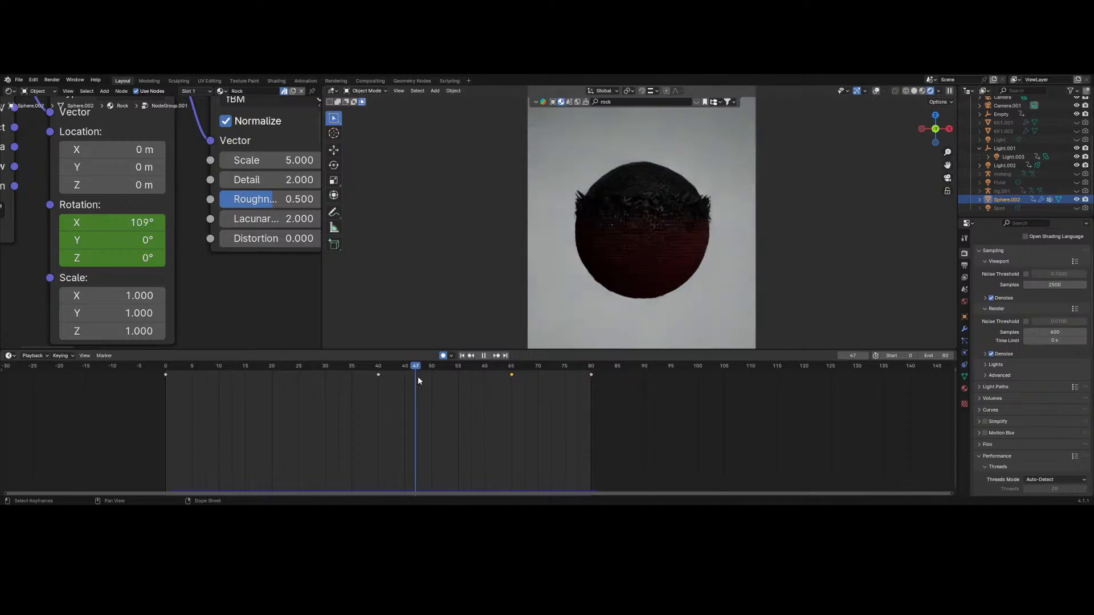
pyautogui.press('space')
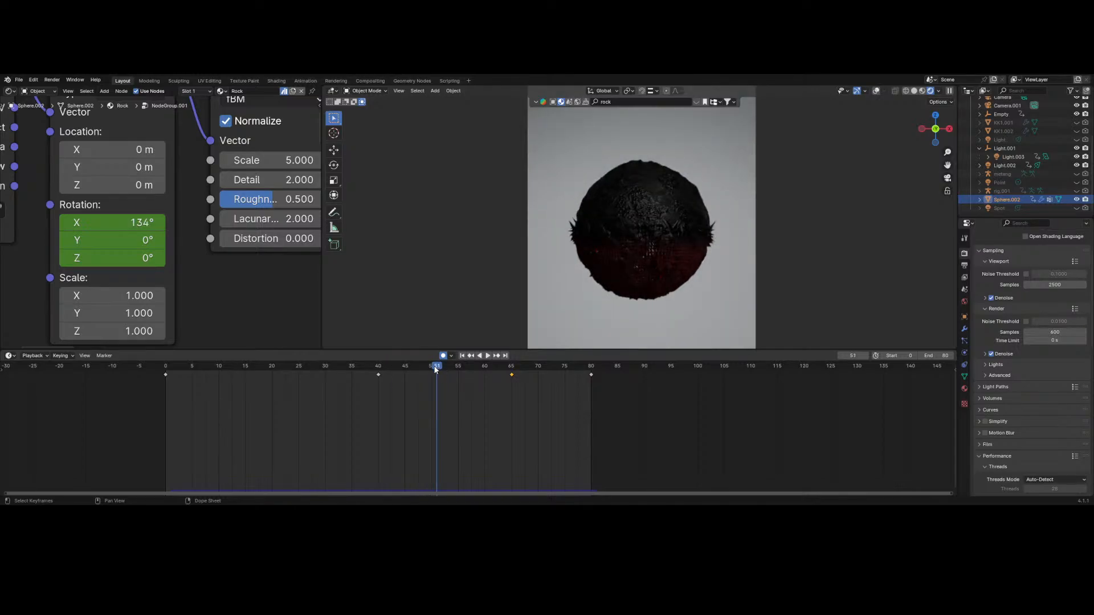
pyautogui.moveTo(390, 378)
pyautogui.mouseDown()
pyautogui.moveTo(407, 375)
pyautogui.moveTo(365, 388)
pyautogui.moveTo(447, 392)
pyautogui.moveTo(386, 376)
pyautogui.moveTo(402, 374)
pyautogui.mouseUp()
pyautogui.click(424, 376)
pyautogui.click(330, 366)
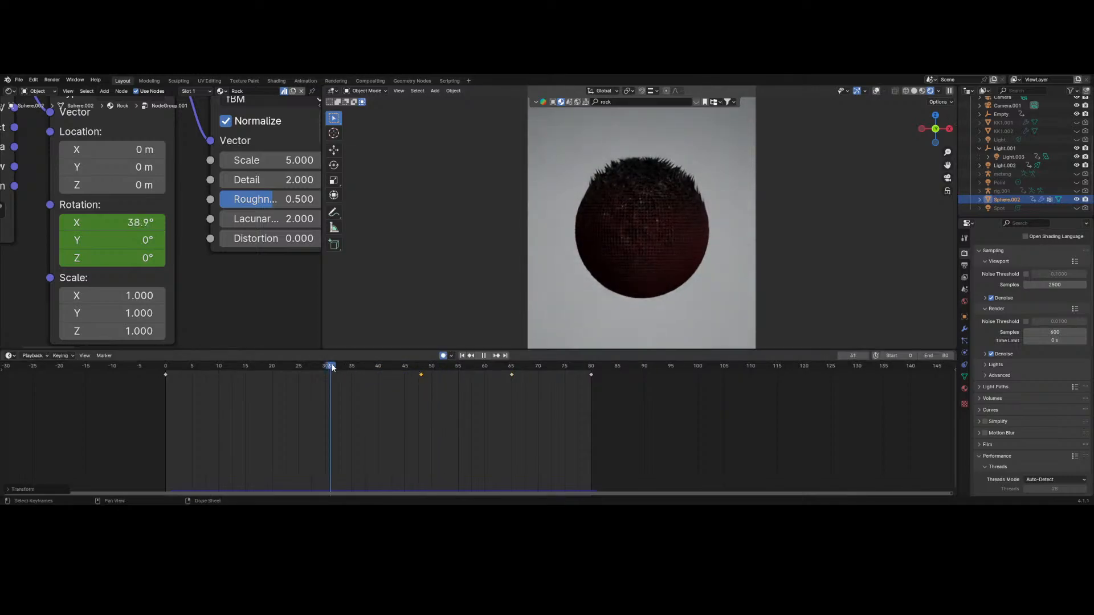
pyautogui.press('space')
# - Shift the middle keyframe further to frame 53 and play the animation again
pyautogui.click(328, 367)
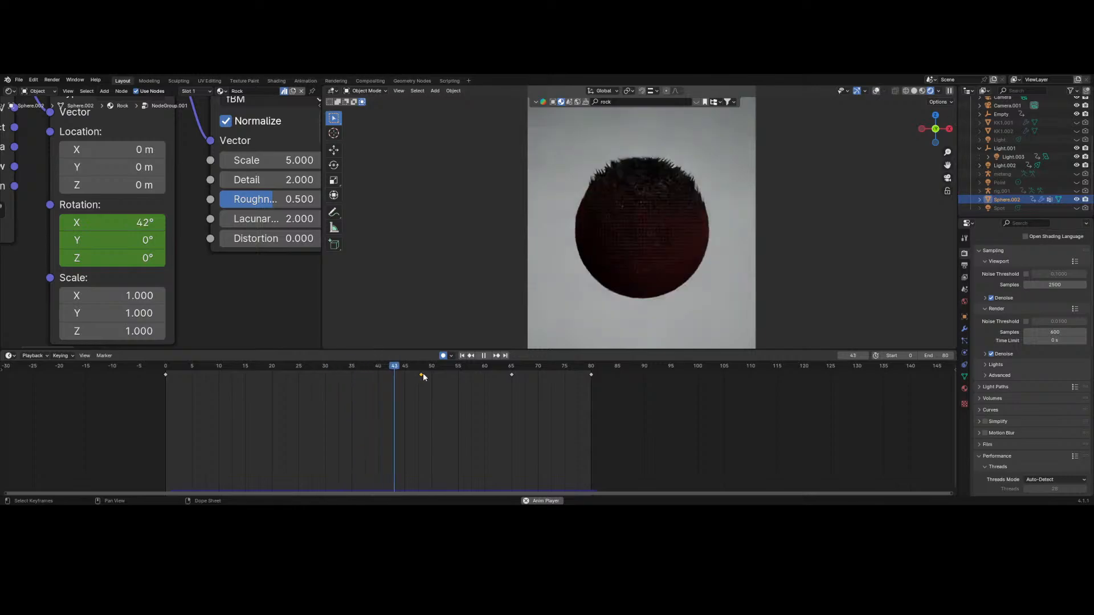
pyautogui.press('space')
pyautogui.moveTo(421, 375); pyautogui.dragTo(423, 378)
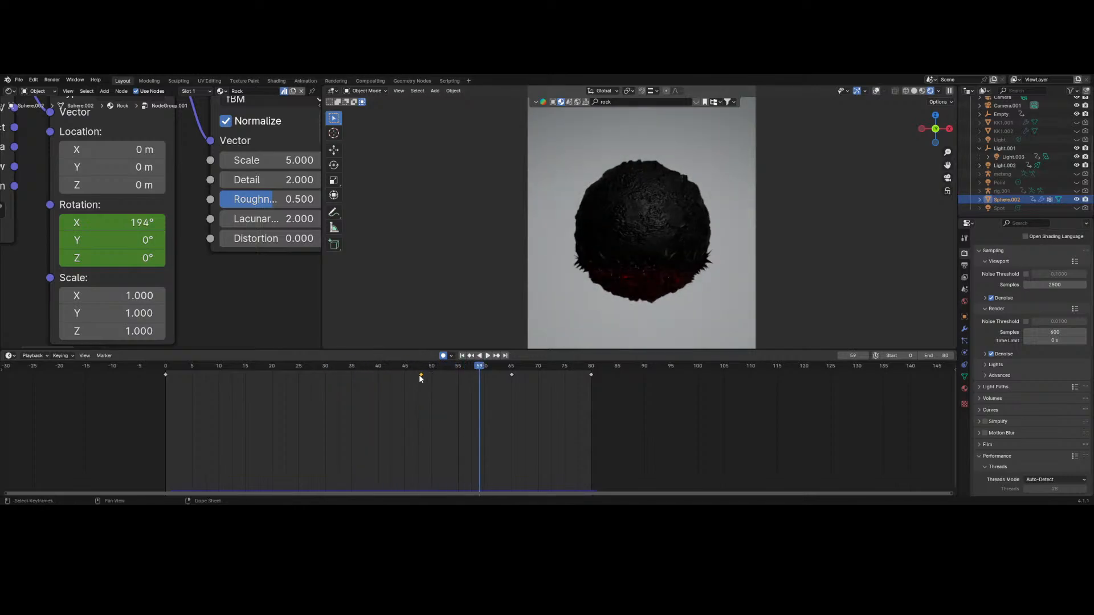
pyautogui.moveTo(420, 375); pyautogui.dragTo(447, 375)
pyautogui.click(310, 366)
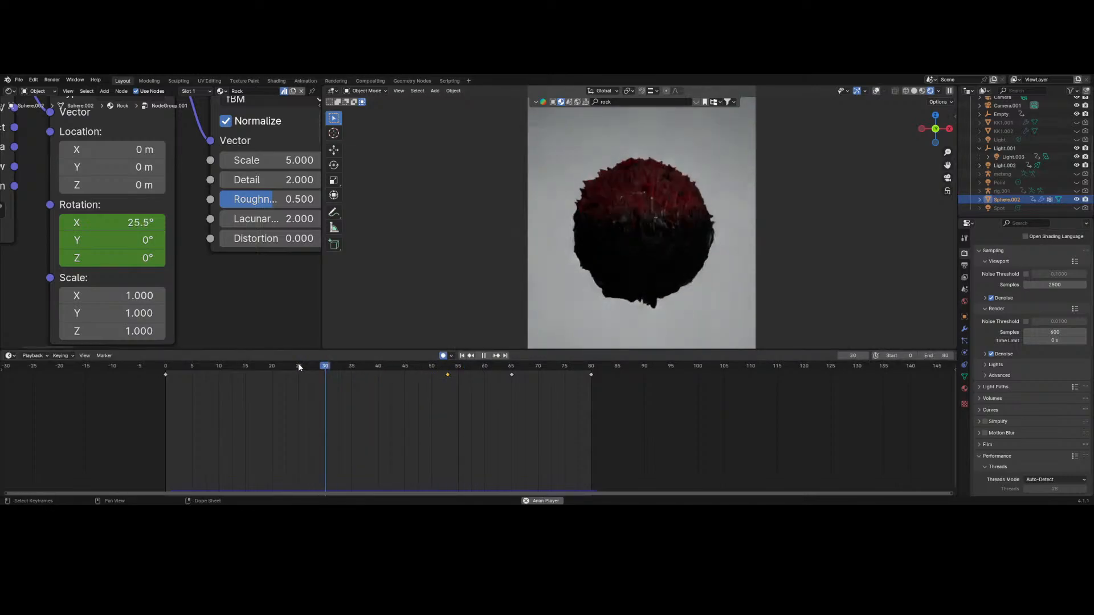
pyautogui.press('space')
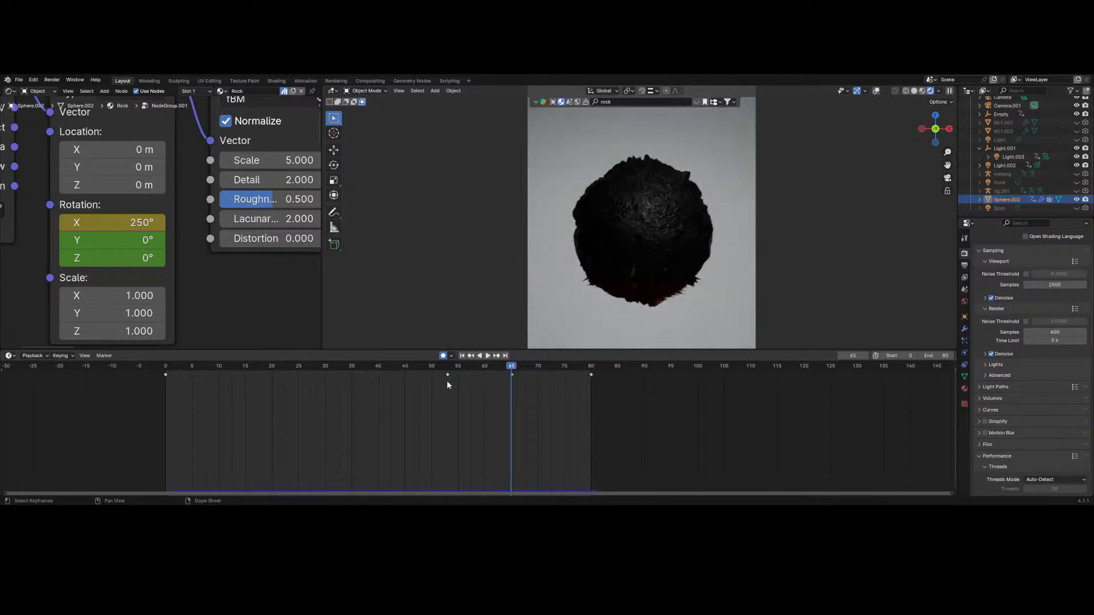
# - Move the middle keyframe to frame 23, play the animation, and place the playhead on frame 23
pyautogui.moveTo(447, 384); pyautogui.dragTo(298, 373)
pyautogui.hotkey('shift', 'Left')
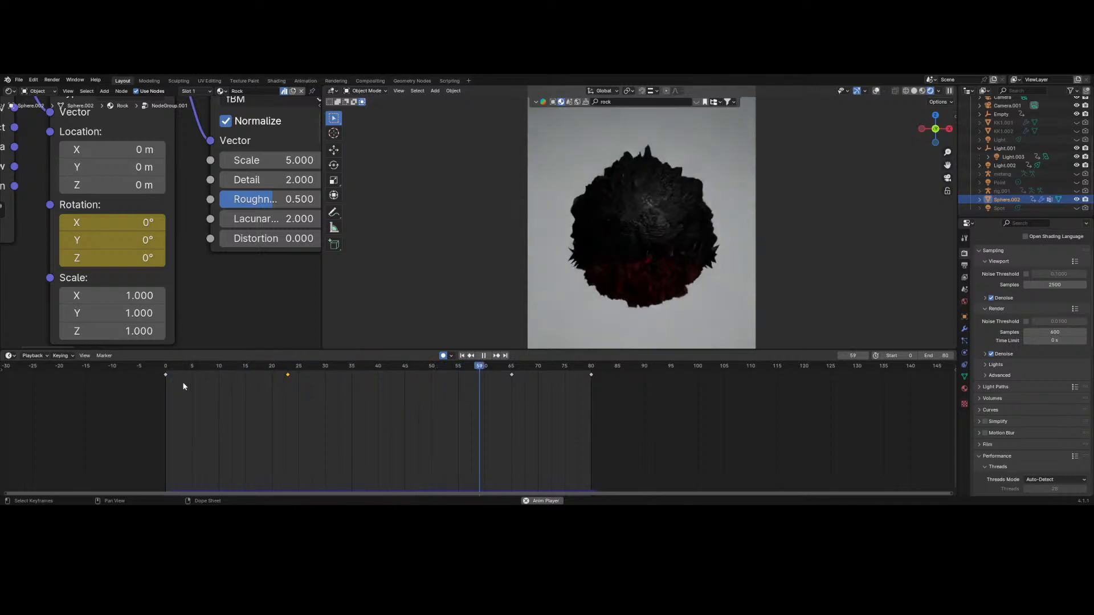
pyautogui.moveTo(198, 368); pyautogui.dragTo(288, 373)
pyautogui.press('space')
# - Keyframe the Mapping node's X rotation at 56.9° on frame 23 and play the animation from frame 0
pyautogui.moveTo(112, 222); pyautogui.dragTo(128, 222)
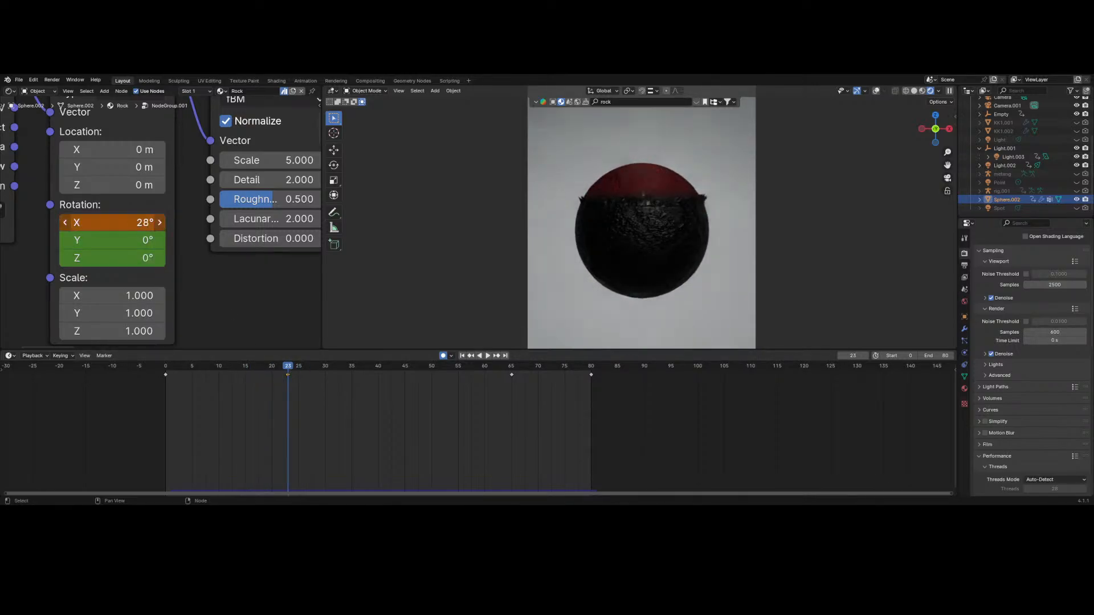
pyautogui.press('i')
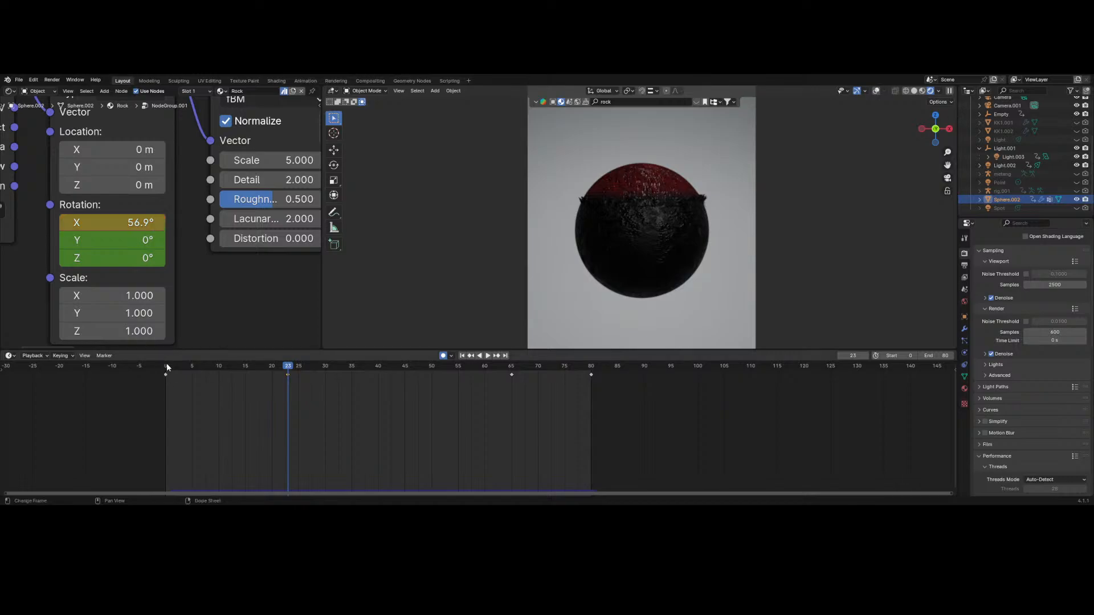
pyautogui.click(166, 364)
pyautogui.press('space')
pyautogui.click(167, 362)
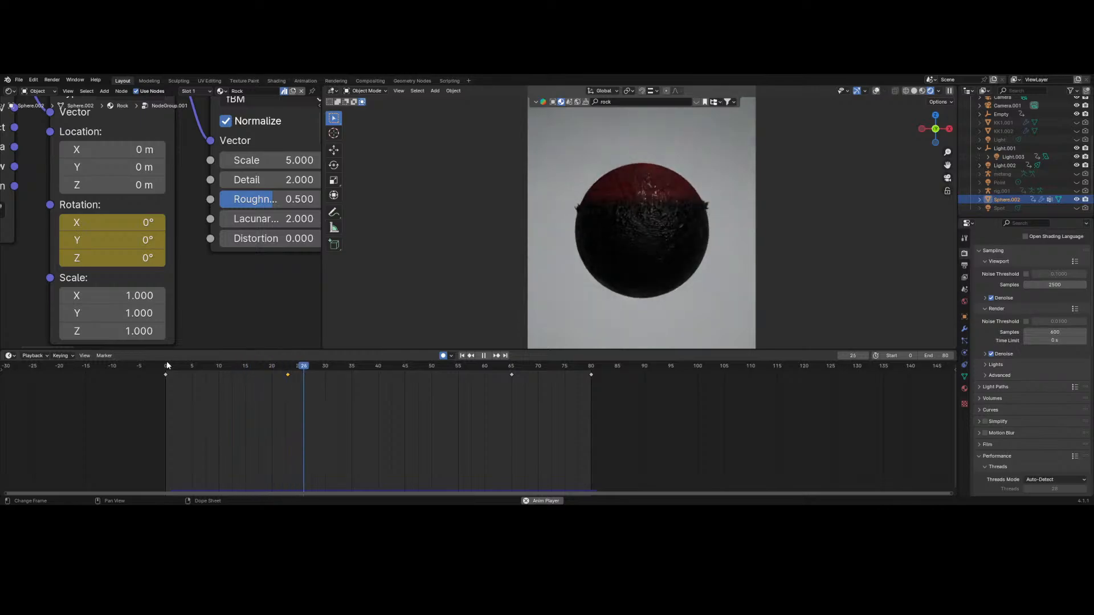
pyautogui.press('space')
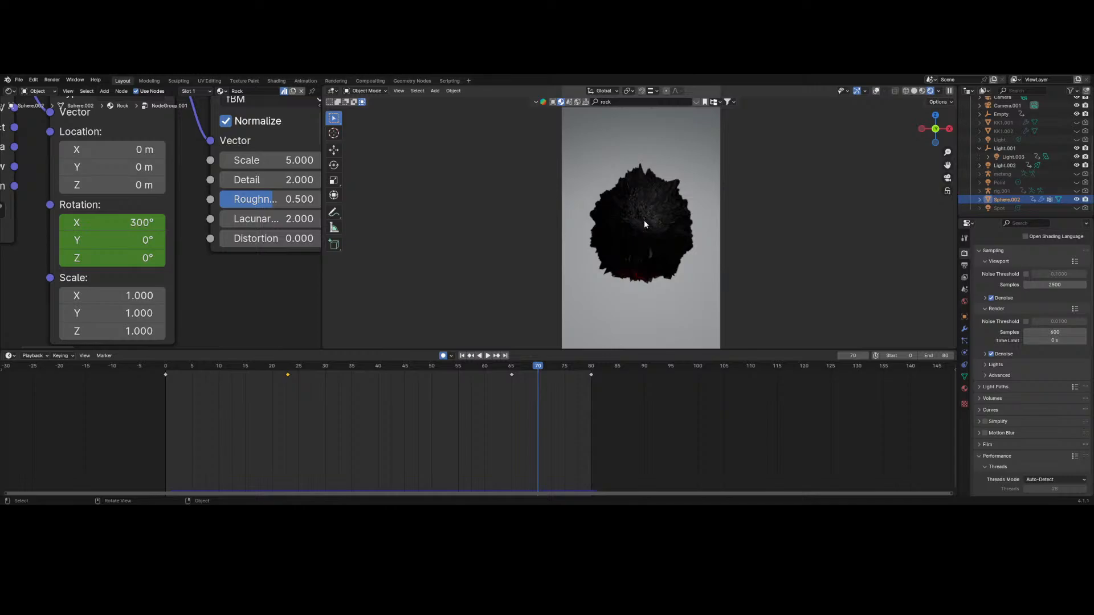
# - Review the sphere's motion over the whole frame range by replaying and scrubbing the animation in the camera view
pyautogui.scroll(5, 644, 220)
pyautogui.scroll(-5, 644, 222)
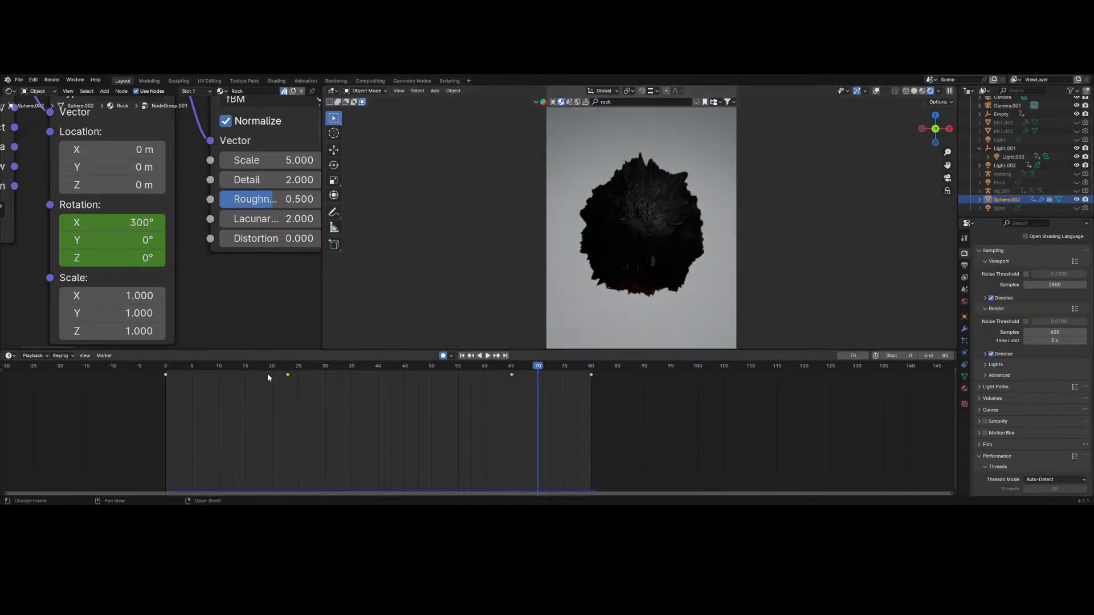
pyautogui.press('space')
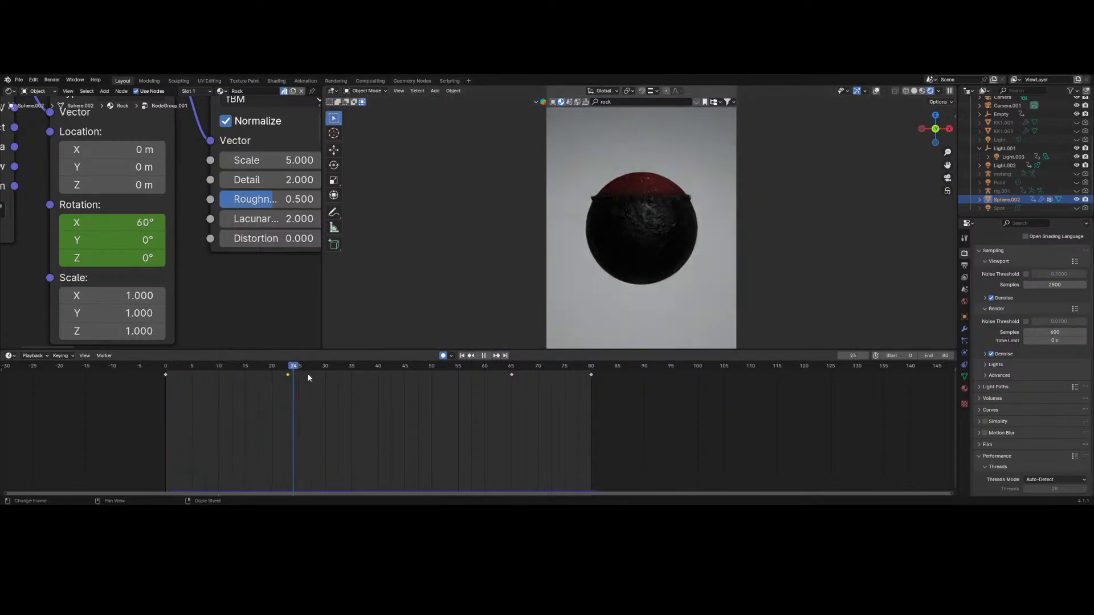
pyautogui.moveTo(308, 378); pyautogui.dragTo(581, 422)
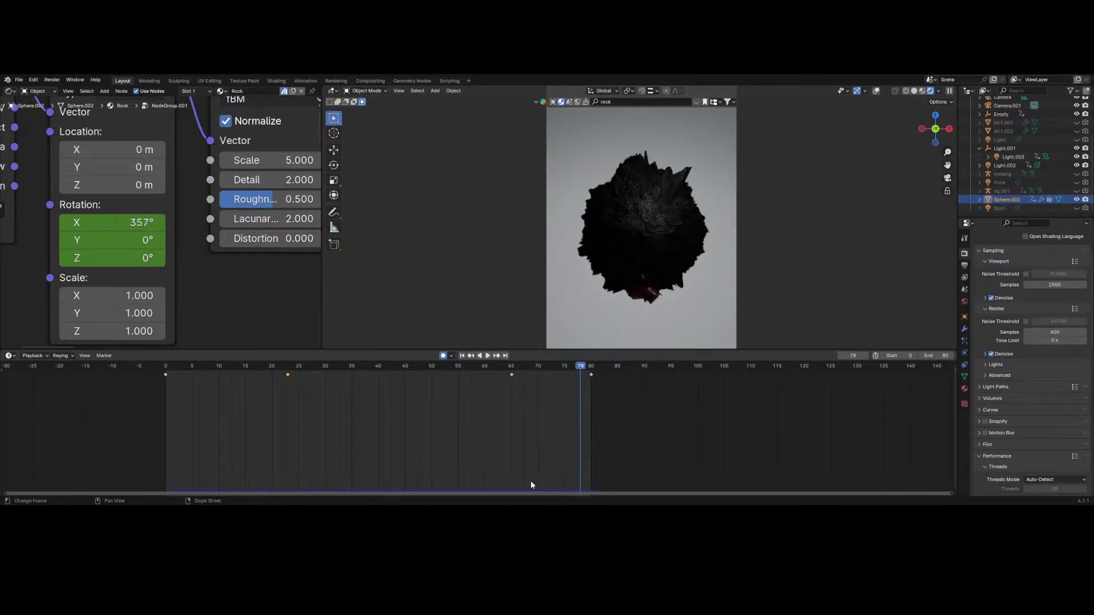
pyautogui.press('space')
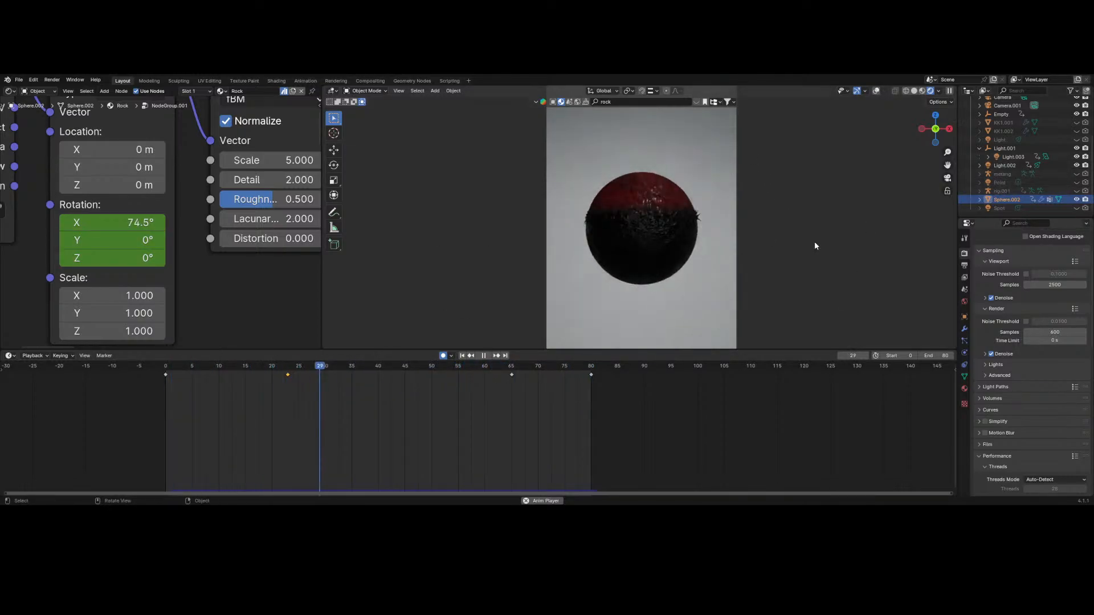
pyautogui.press('space')
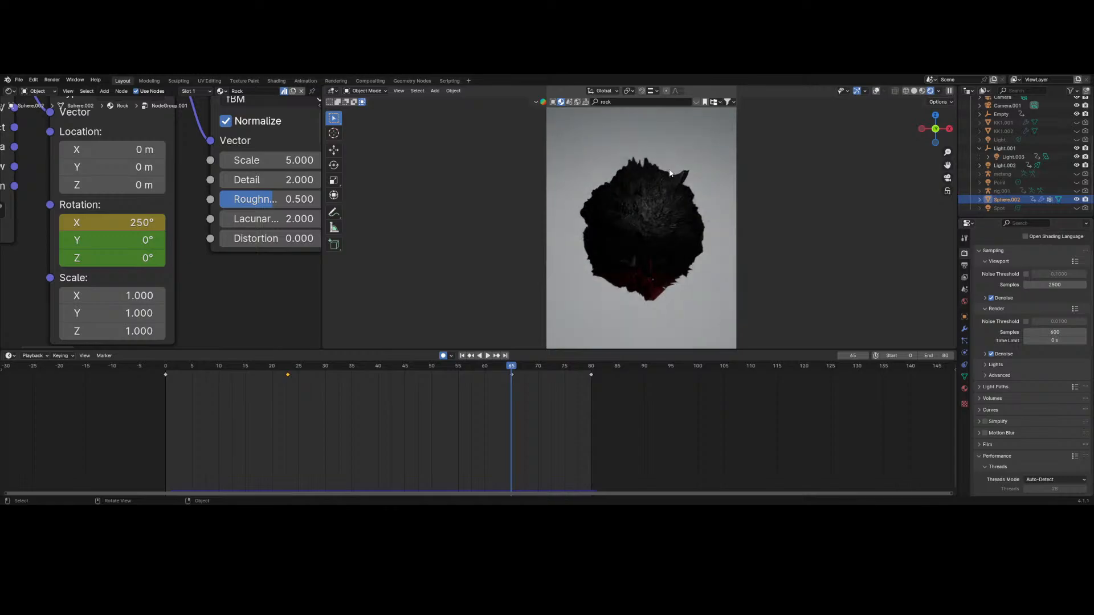
pyautogui.scroll(-2, 628, 208)
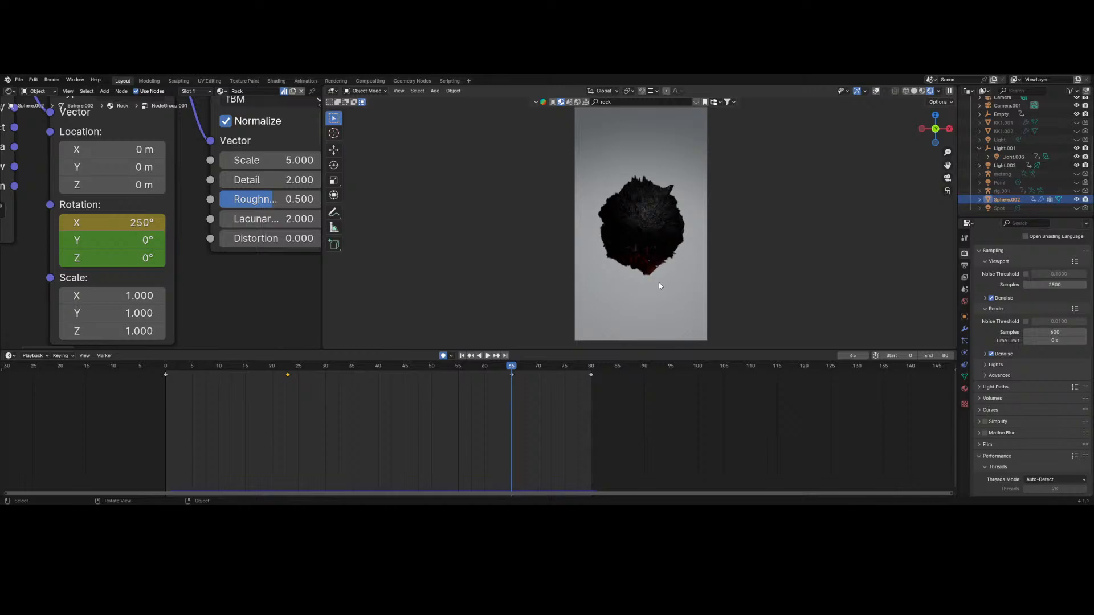
pyautogui.press('space')
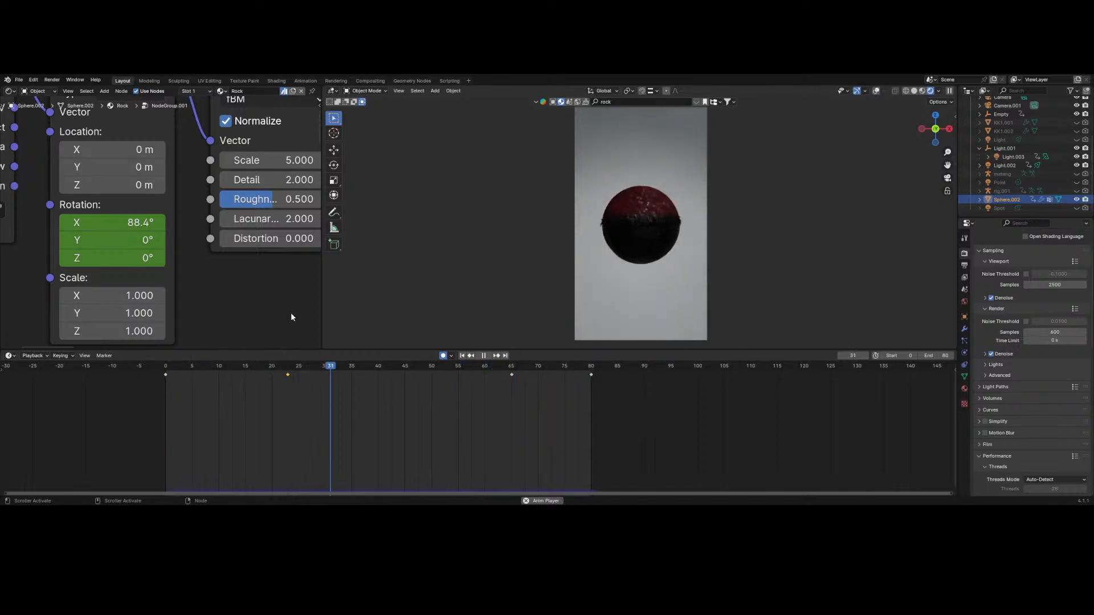
pyautogui.press('space')
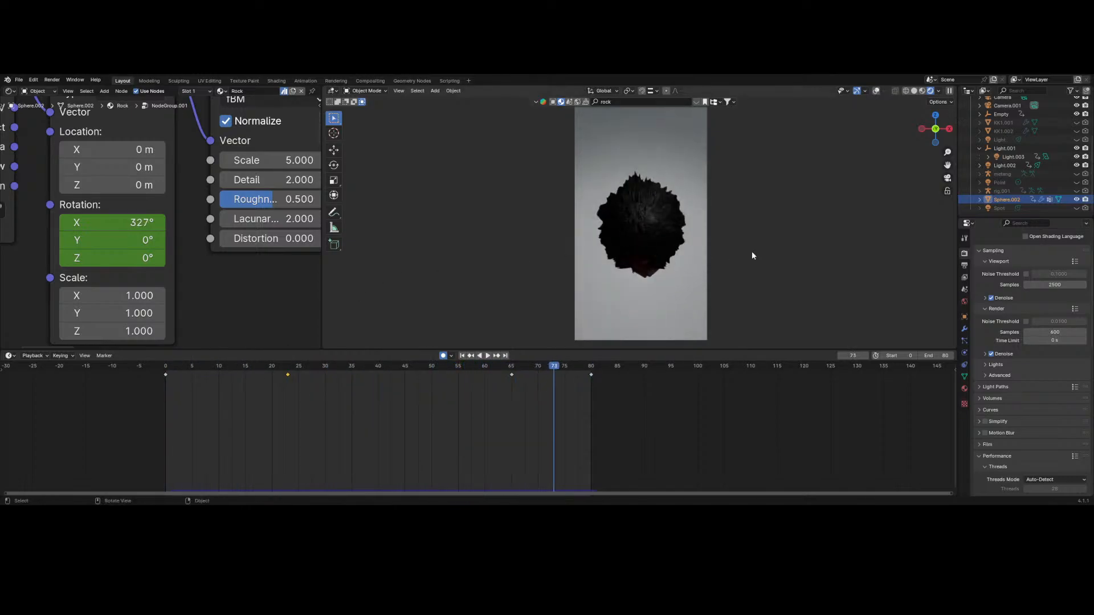
# - Select Camera.001 and move its focal length keyframe from frame 0 to frame 80
pyautogui.moveTo(361, 368); pyautogui.dragTo(165, 368)
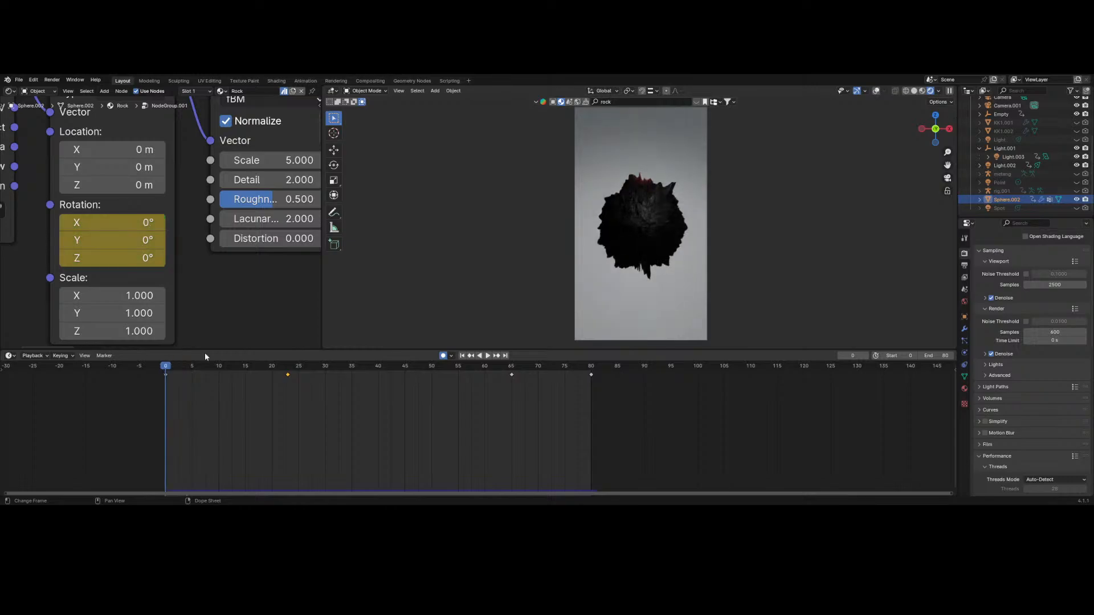
pyautogui.scroll(3, 997, 171)
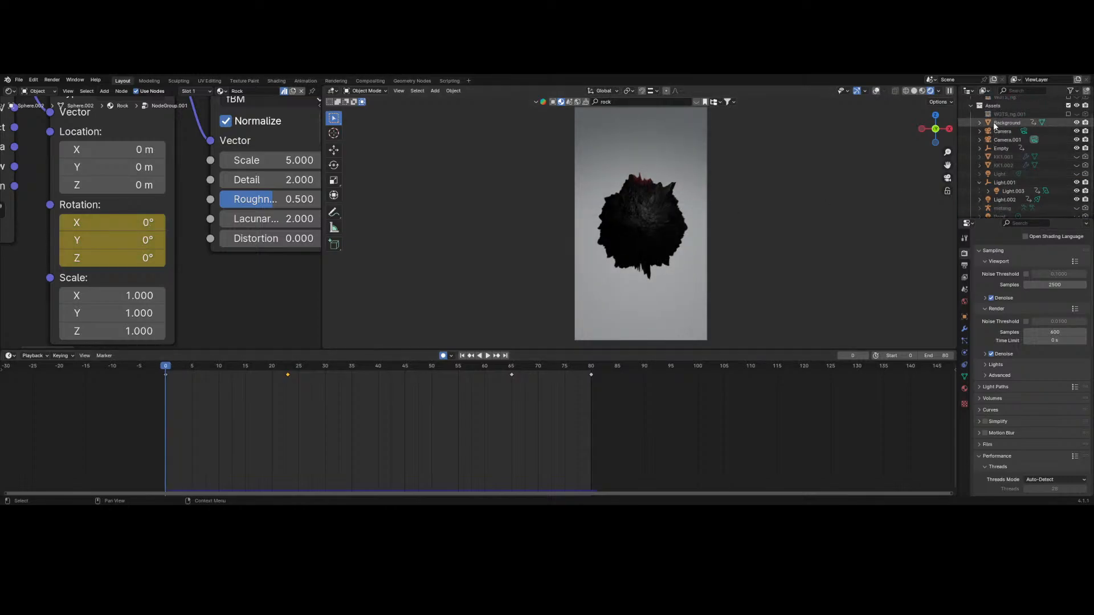
pyautogui.click(1006, 140)
pyautogui.click(964, 353)
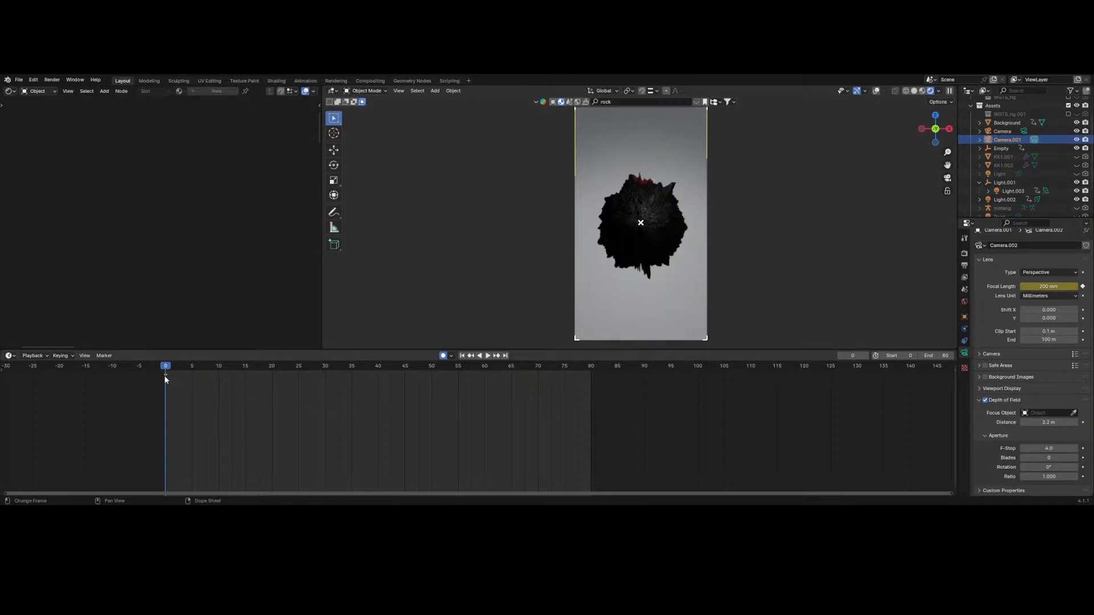
pyautogui.moveTo(165, 376); pyautogui.dragTo(460, 382)
pyautogui.moveTo(592, 386); pyautogui.dragTo(592, 387)
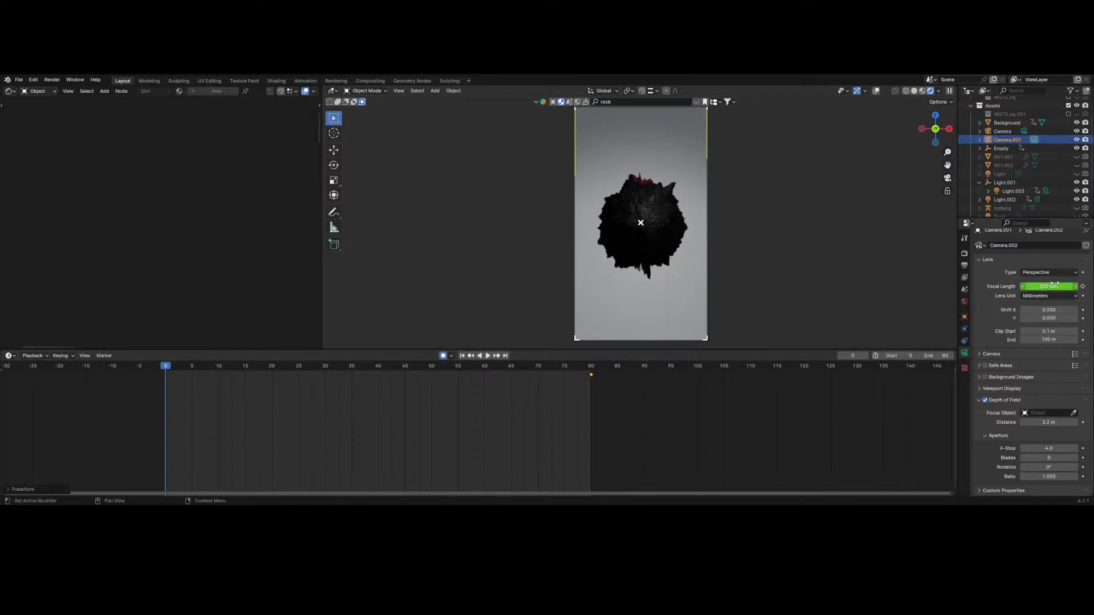
# - Keyframe Camera.001's focal length at 180 mm on frame 0 and play the animation
pyautogui.press('Return')
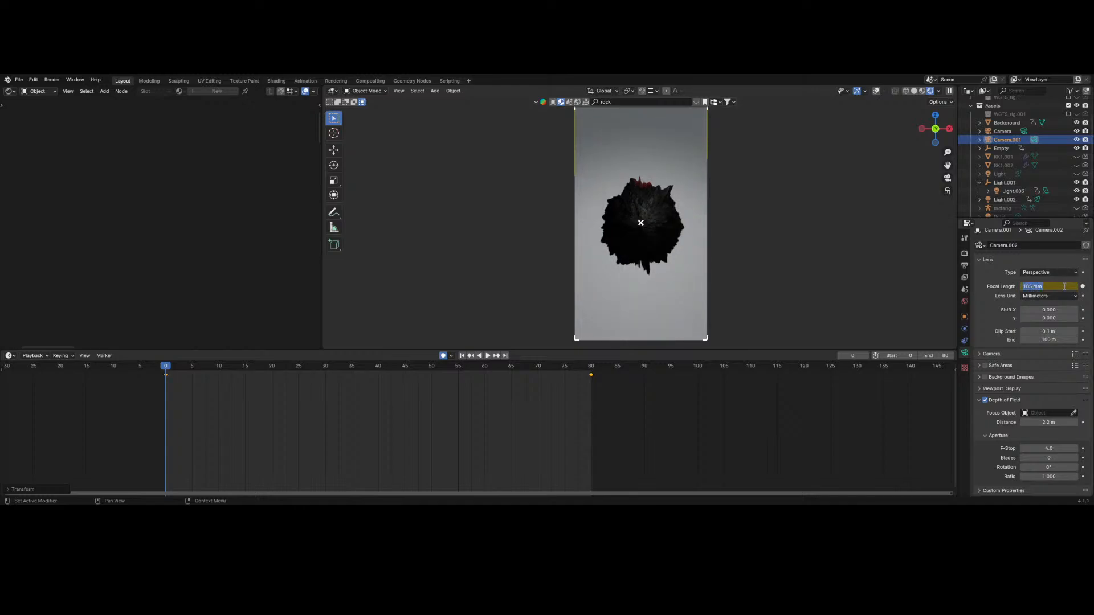
pyautogui.write('180')
pyautogui.press('Return')
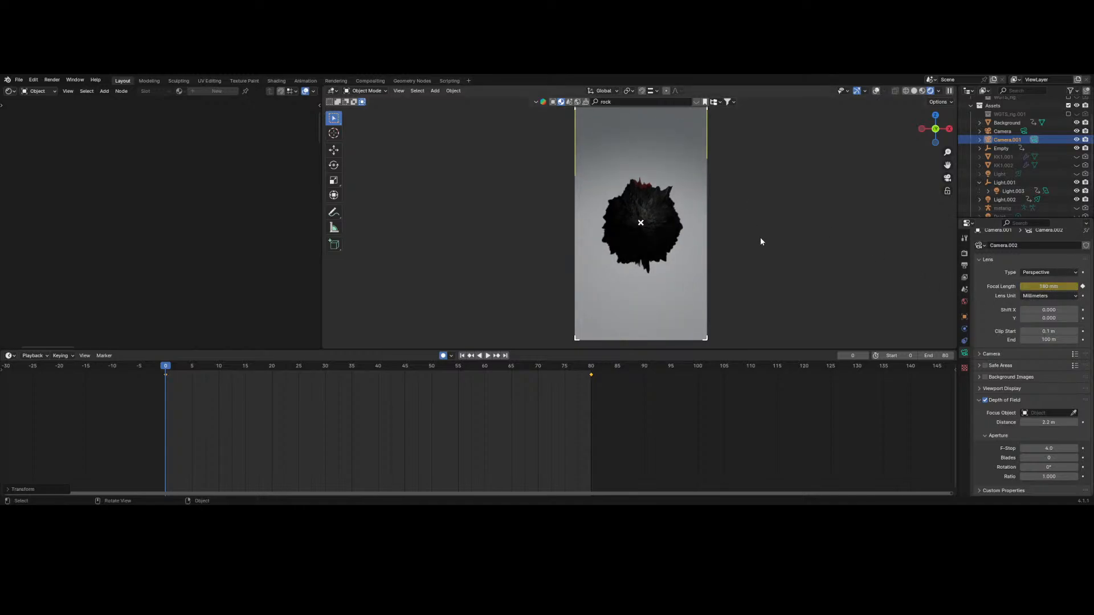
pyautogui.press('space')
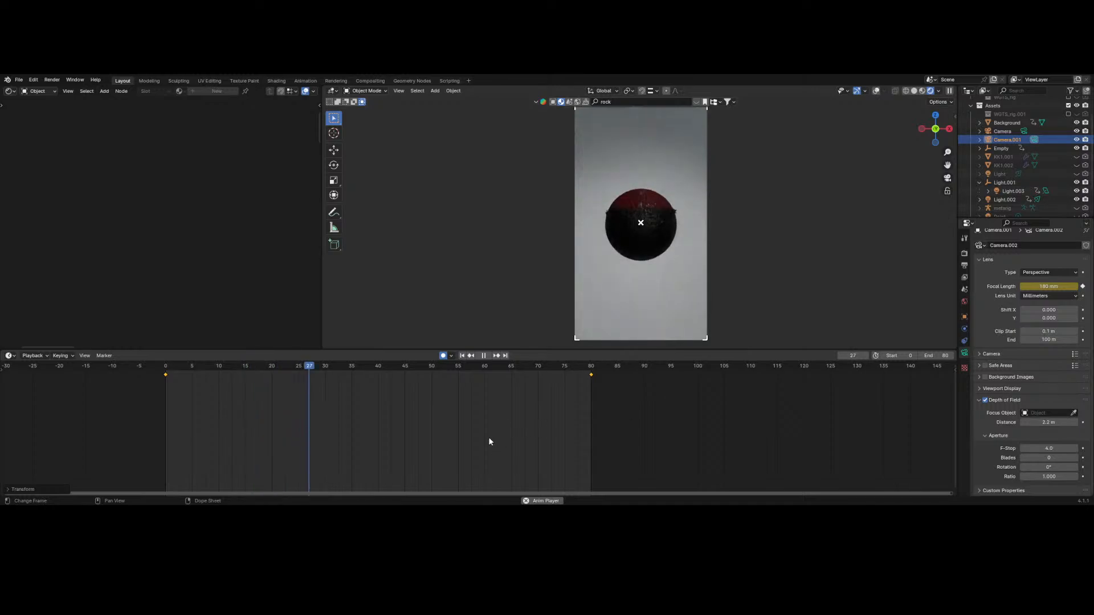
pyautogui.press('space')
# - Check the camera zoom at frame 80 and replay the animation from frame 0
pyautogui.moveTo(580, 377); pyautogui.dragTo(589, 373)
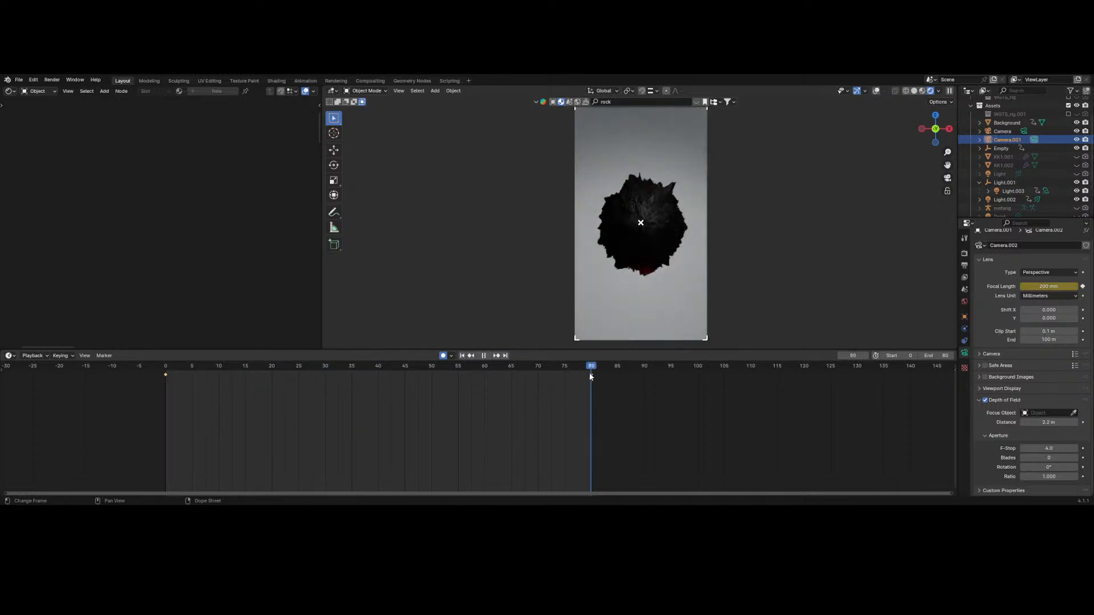
pyautogui.press('space')
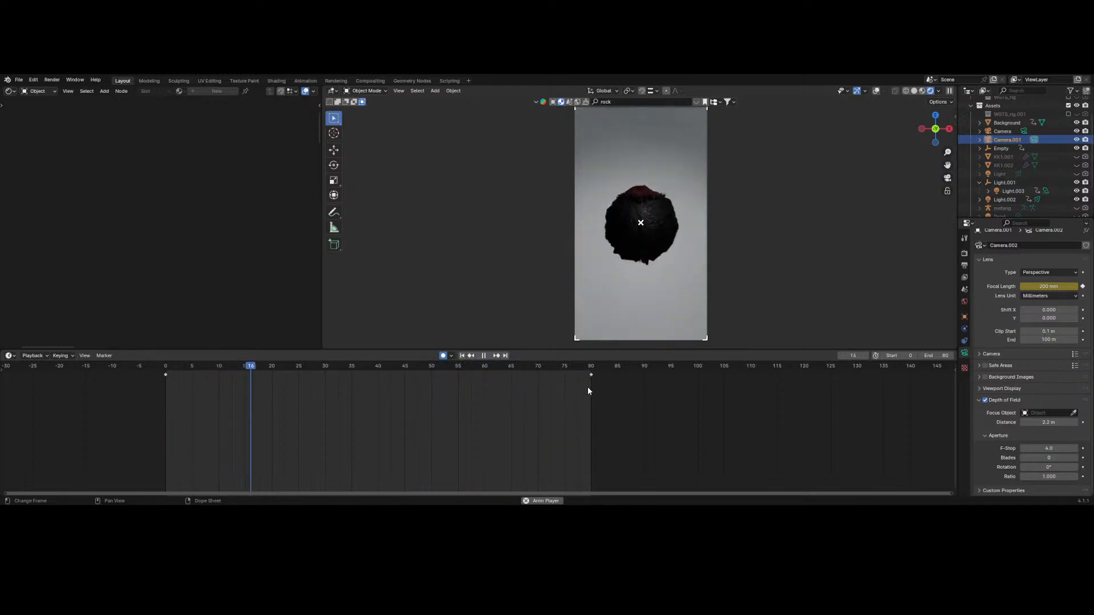
pyautogui.press('space')
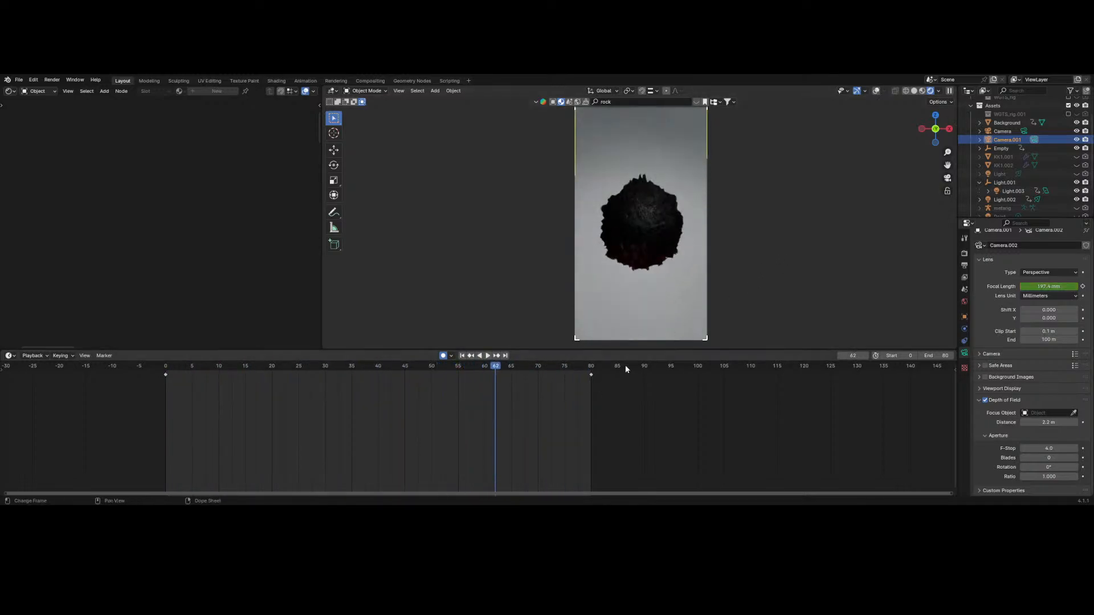
pyautogui.moveTo(584, 371); pyautogui.dragTo(147, 368)
pyautogui.press('space')
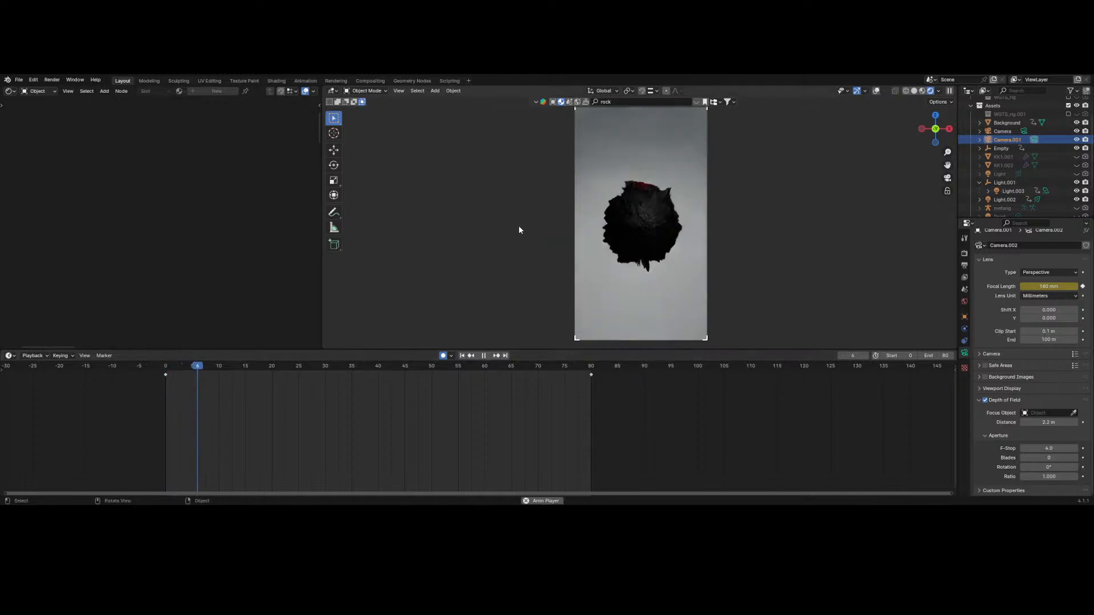
pyautogui.press('space')
# - Turn the node editor area into a 3D viewport and show the scene in left orthographic view
pyautogui.click(9, 91)
pyautogui.click(32, 114)
pyautogui.scroll(-5, 187, 215)
pyautogui.moveTo(186, 214); pyautogui.dragTo(268, 216, button='middle')
pyautogui.click(304, 131)
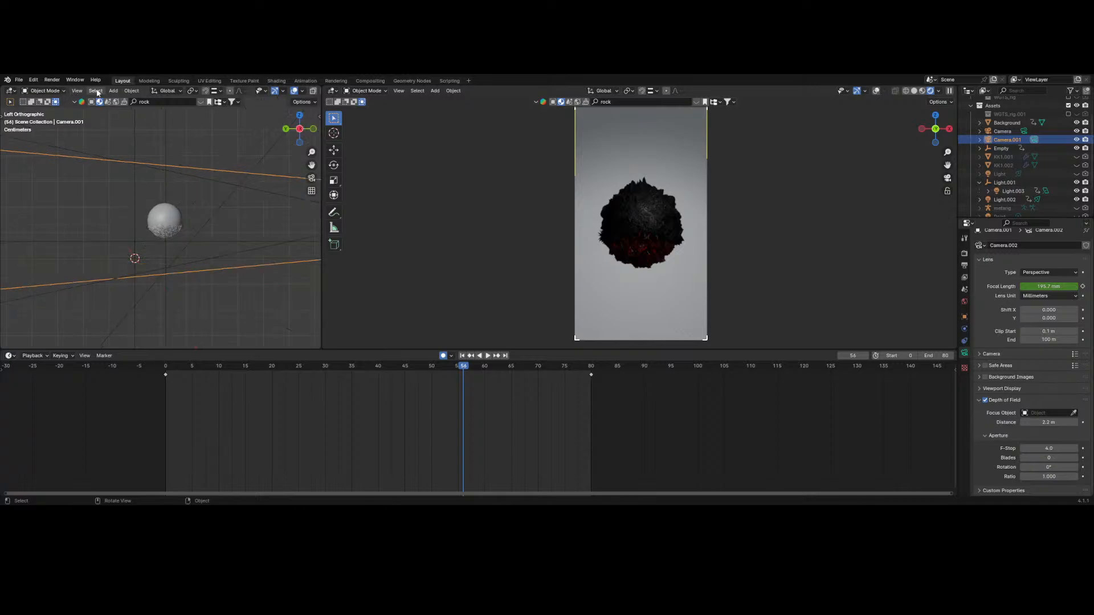
# - Check the backdrop's material and add a mesh plane below the rock sphere as a floor
pyautogui.click(613, 138)
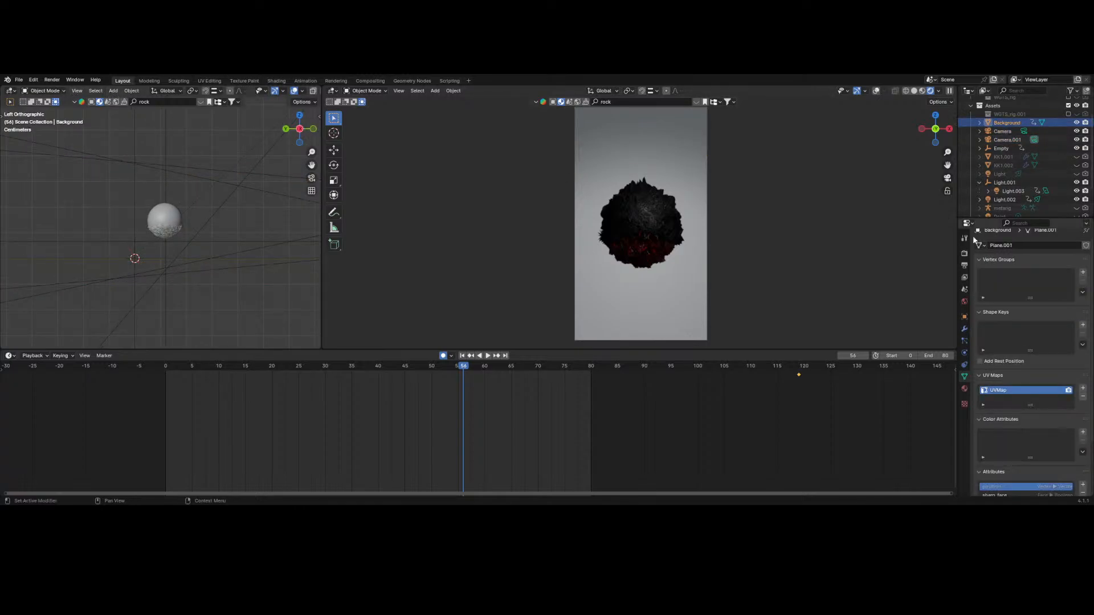
pyautogui.click(965, 389)
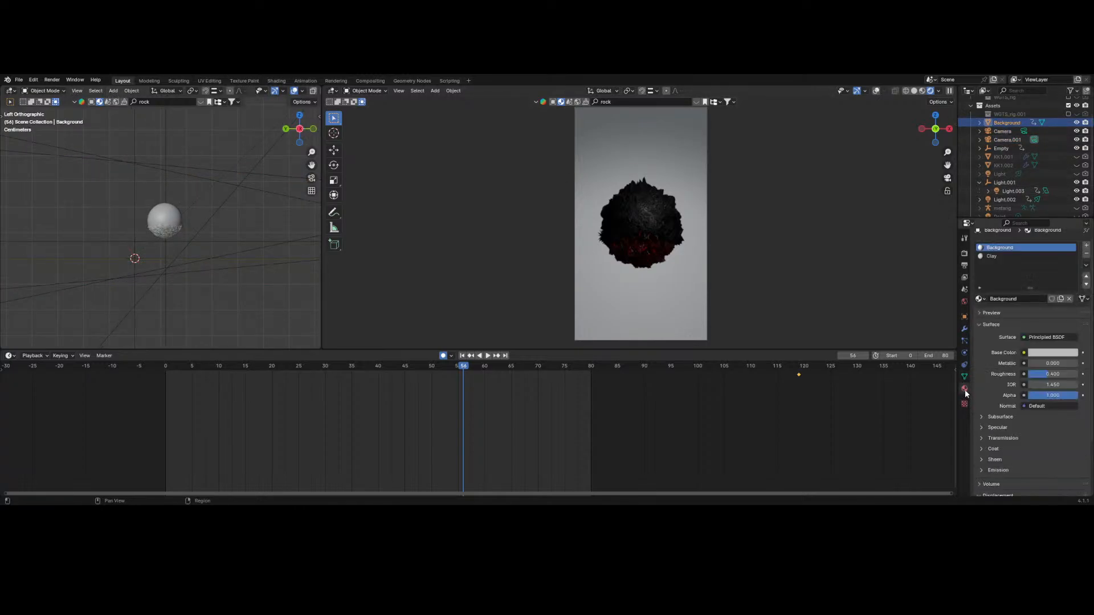
pyautogui.scroll(-1, 80, 128)
pyautogui.click(113, 90)
pyautogui.moveTo(123, 101)
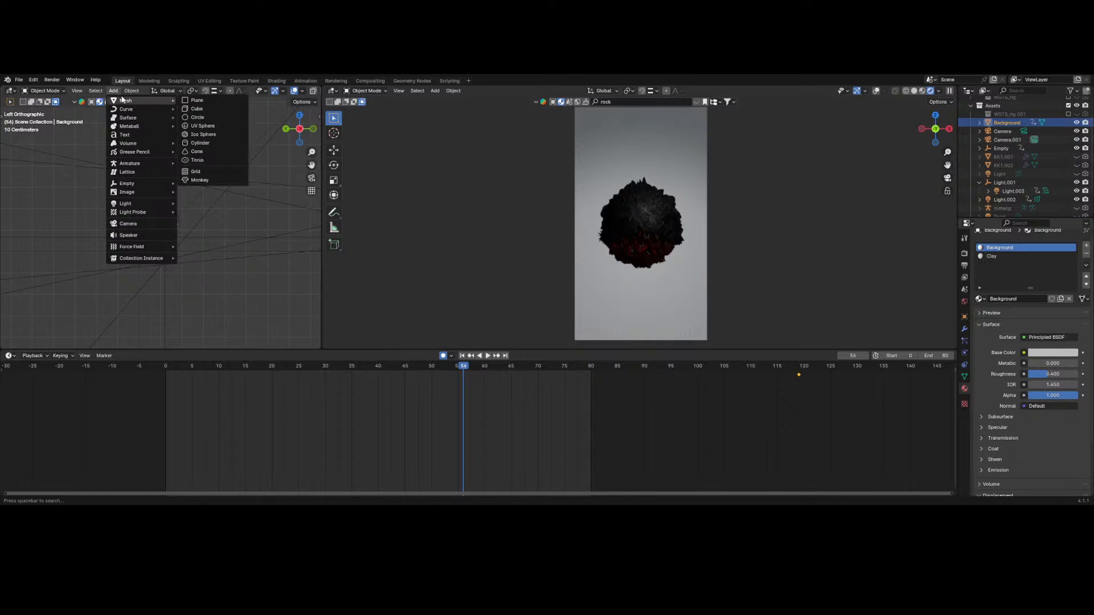
pyautogui.click(194, 100)
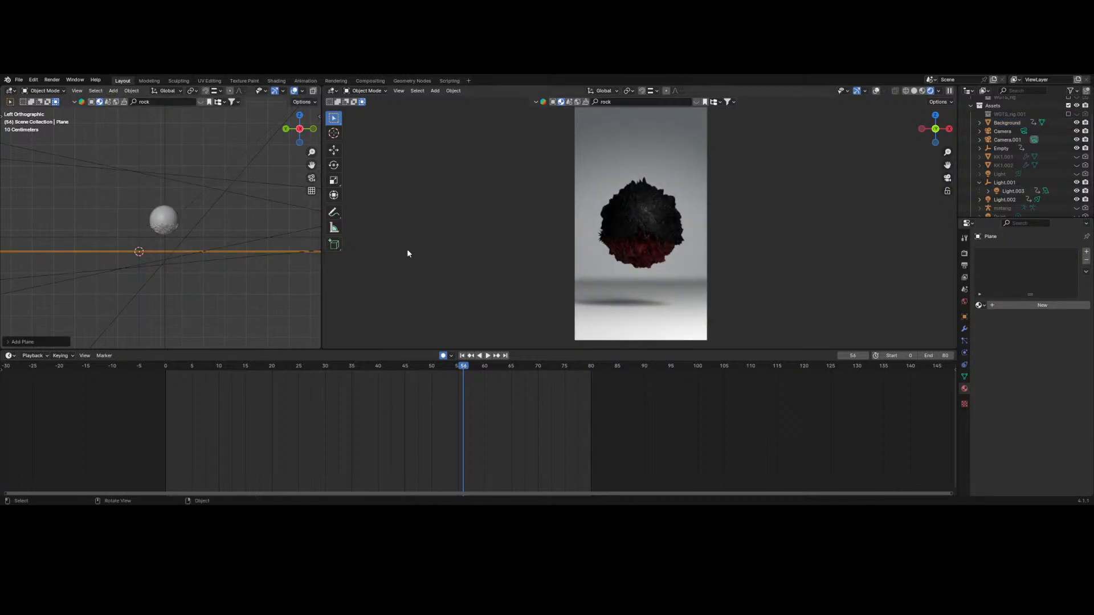
# - Give the floor plane the Background.001 material with a near-white, pale green base color and preview the animation
pyautogui.click(980, 306)
pyautogui.click(957, 318)
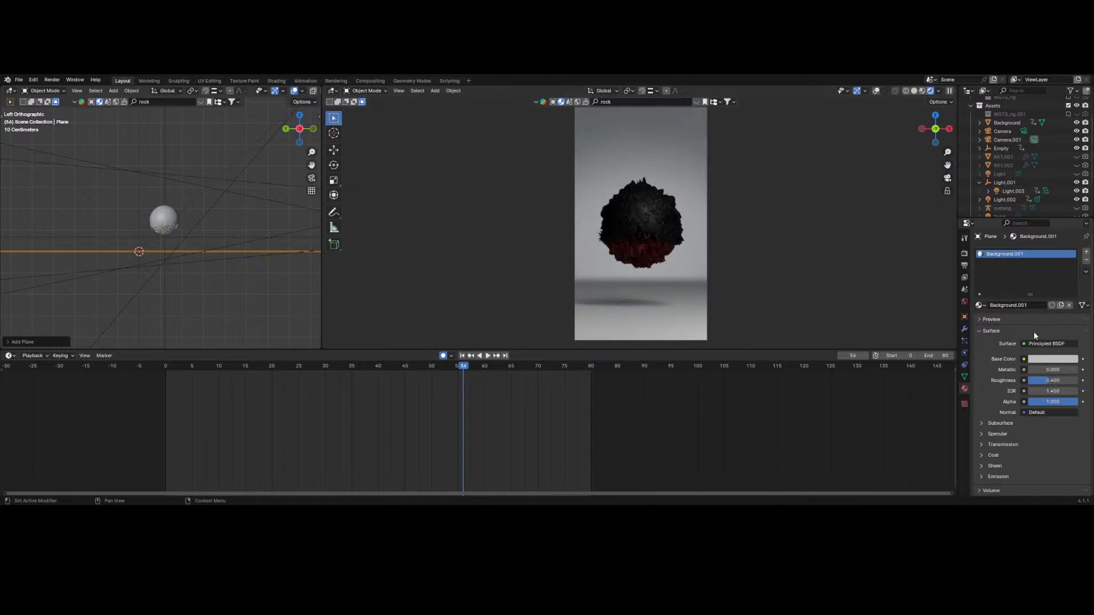
pyautogui.click(1035, 360)
pyautogui.click(1041, 359)
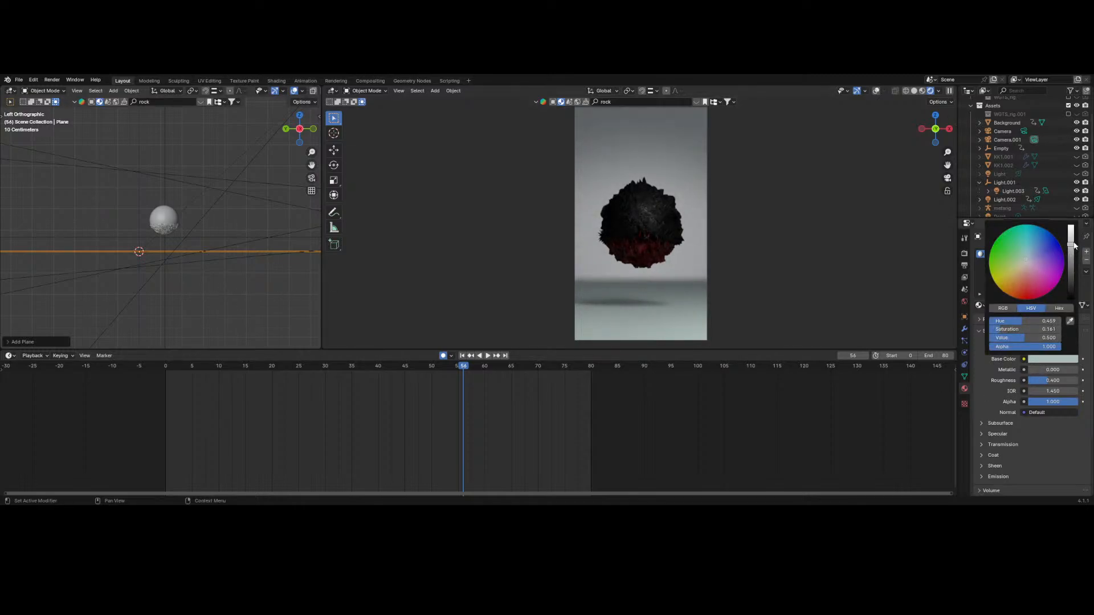
pyautogui.moveTo(1071, 245); pyautogui.dragTo(1070, 228)
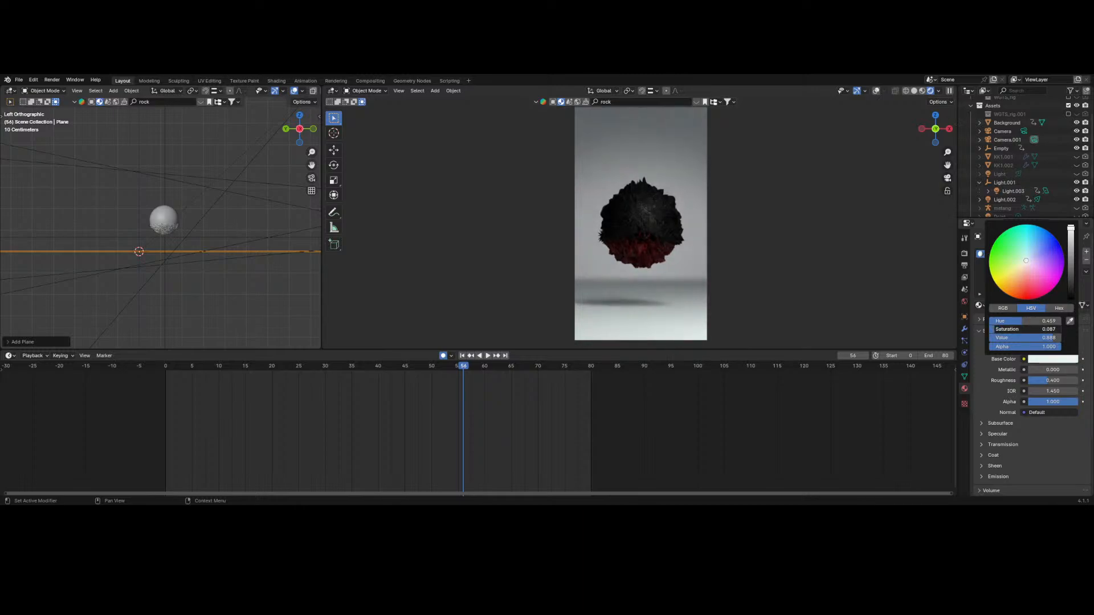
pyautogui.press('space')
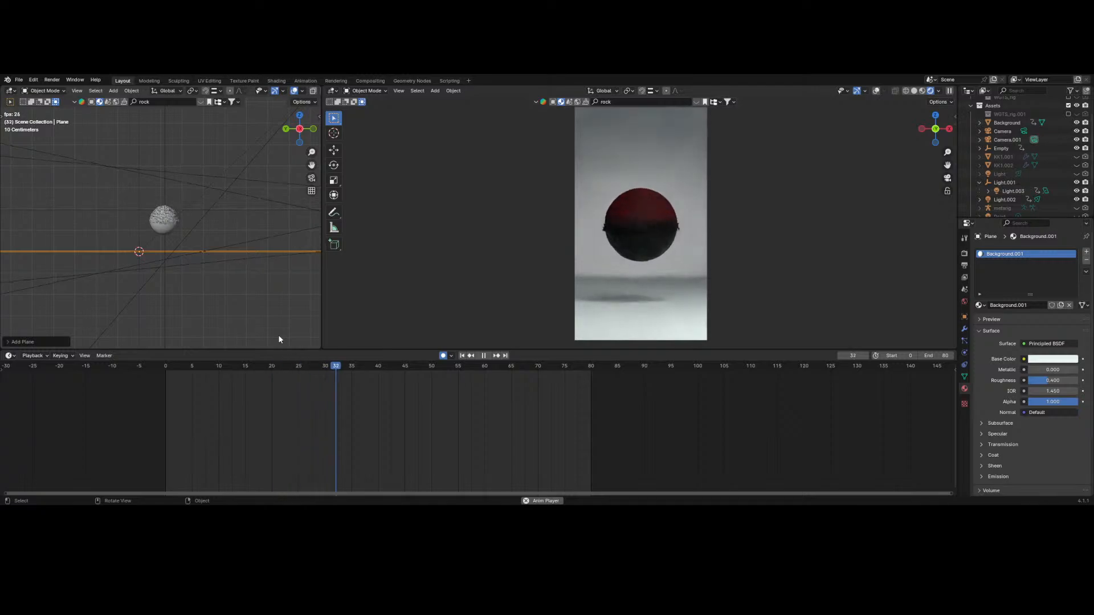
pyautogui.press('space')
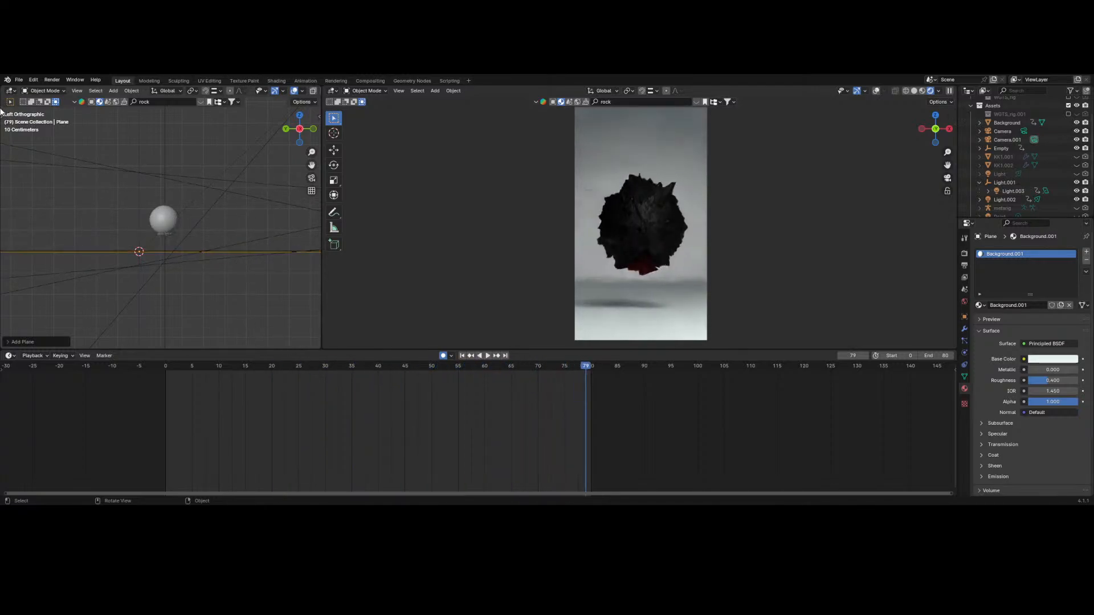
# - Rotate the Light.001 empty about 23° in top orthographic view so the sphere's shadow falls beneath it
pyautogui.scroll(-4, 231, 203)
pyautogui.click(212, 181)
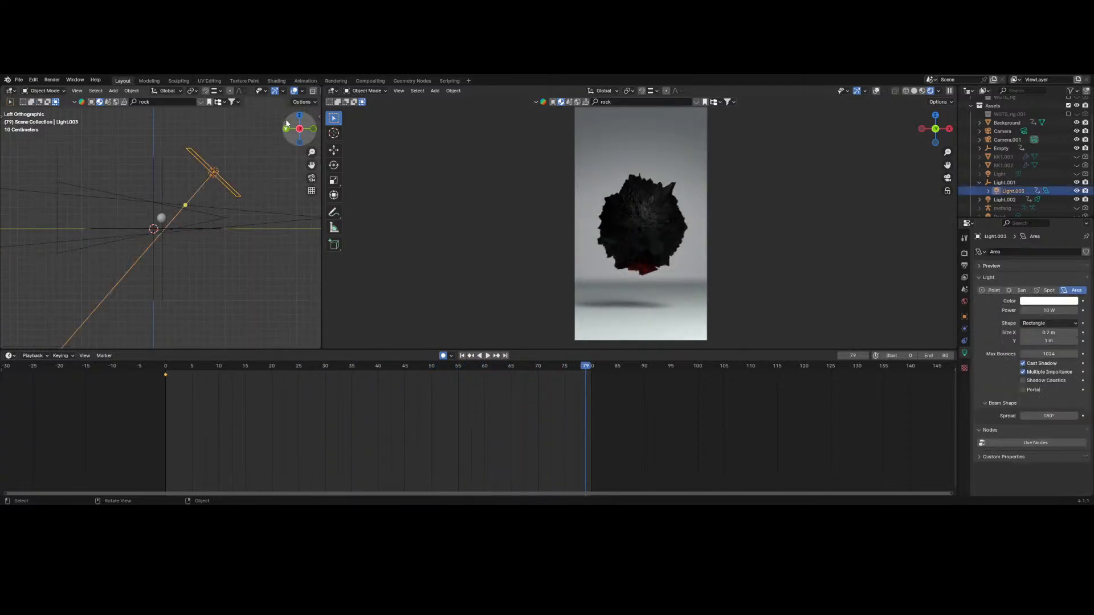
pyautogui.click(298, 118)
pyautogui.click(193, 201)
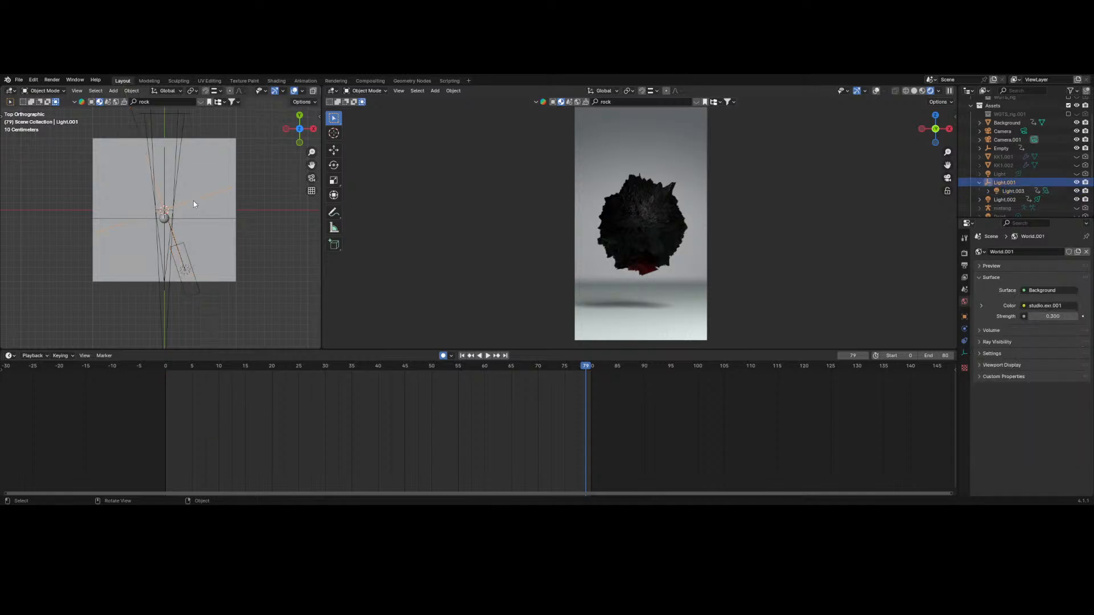
pyautogui.press('r')
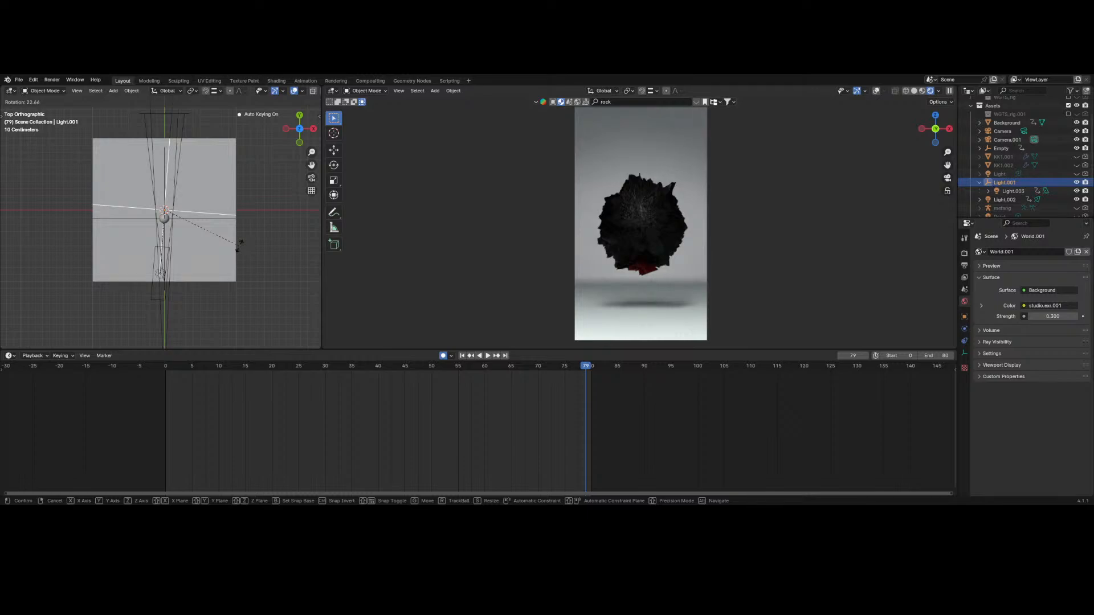
pyautogui.click(239, 246)
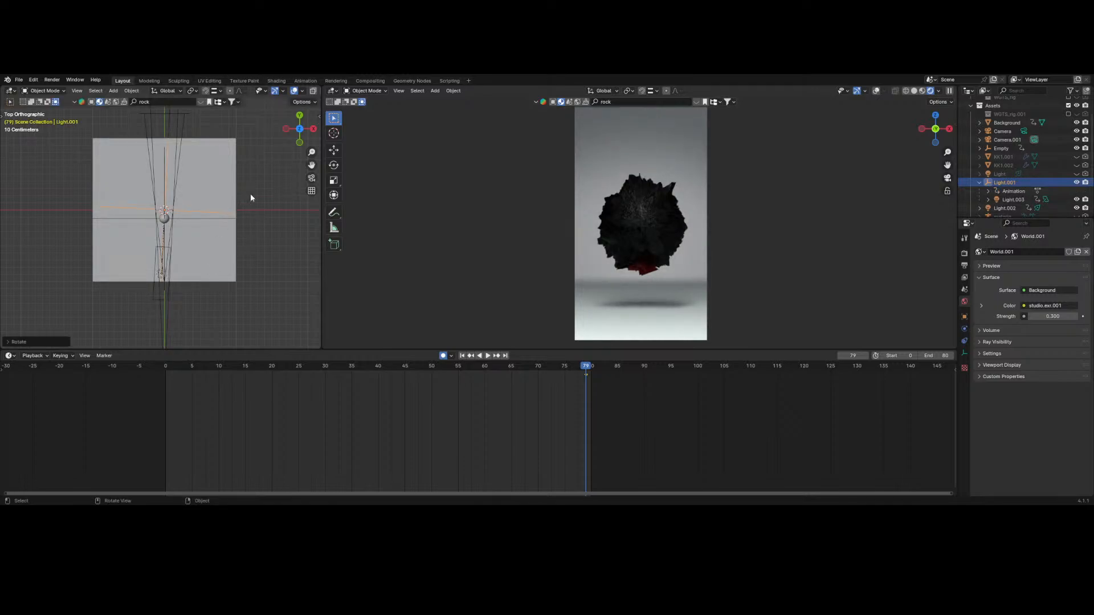
# - Scale up the floor plane so it extends far beyond the cameras and lights, and deselect it
pyautogui.click(301, 142)
pyautogui.moveTo(212, 254); pyautogui.dragTo(283, 248, button='middle')
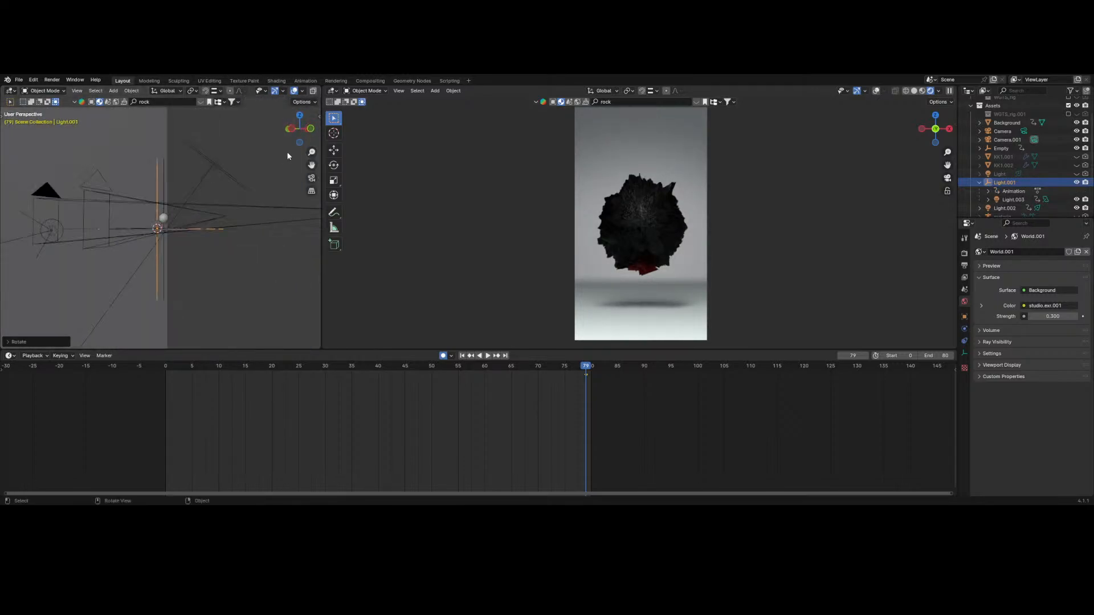
pyautogui.click(297, 131)
pyautogui.click(189, 232)
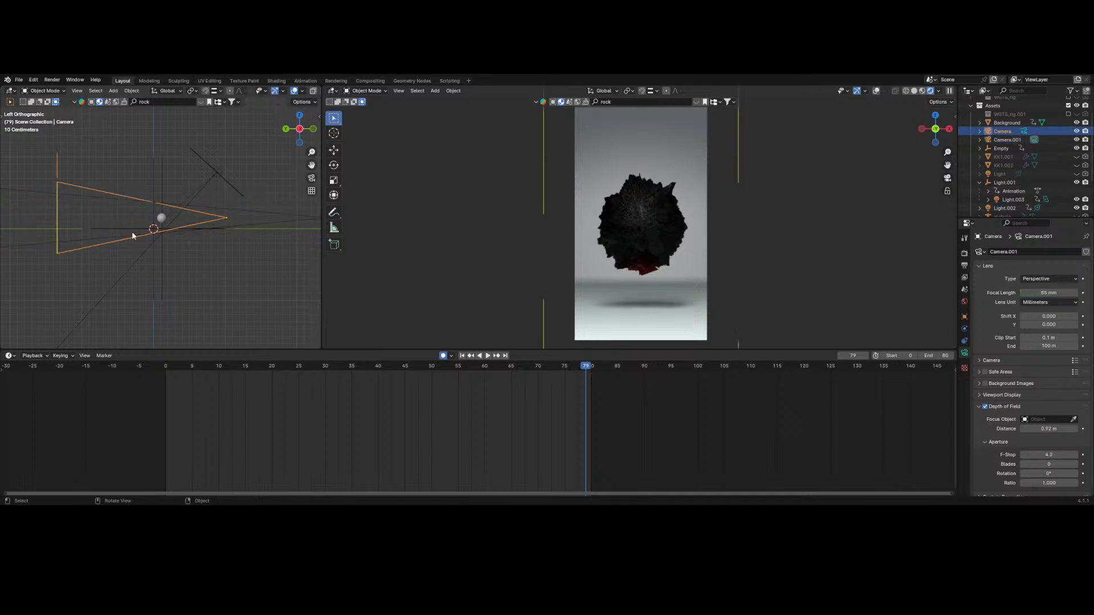
pyautogui.click(115, 227)
pyautogui.moveTo(134, 228); pyautogui.dragTo(118, 250, button='middle')
pyautogui.click(117, 250)
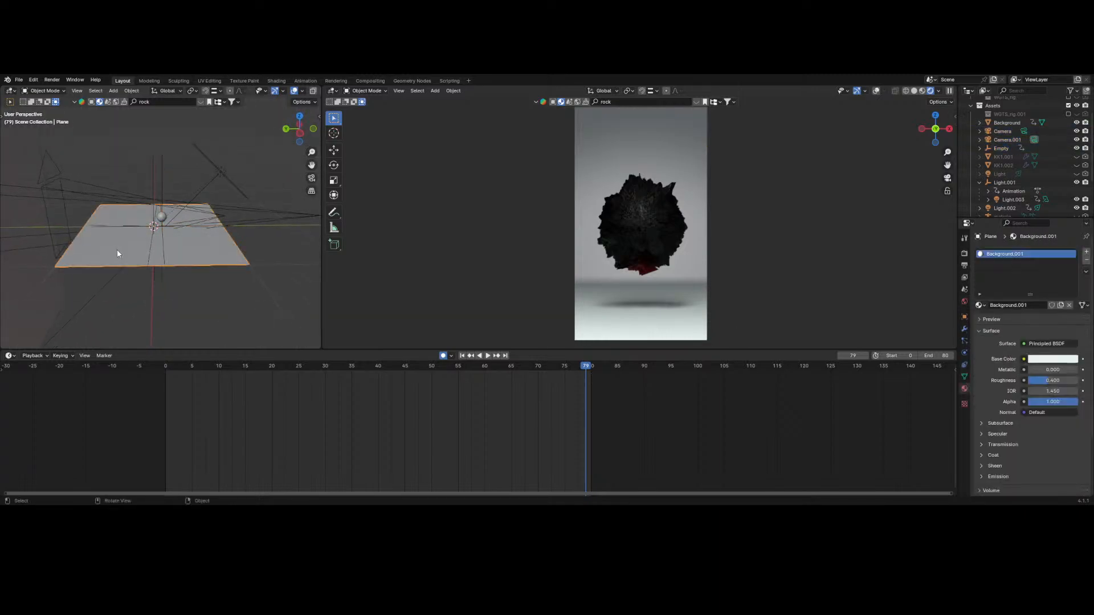
pyautogui.press('s')
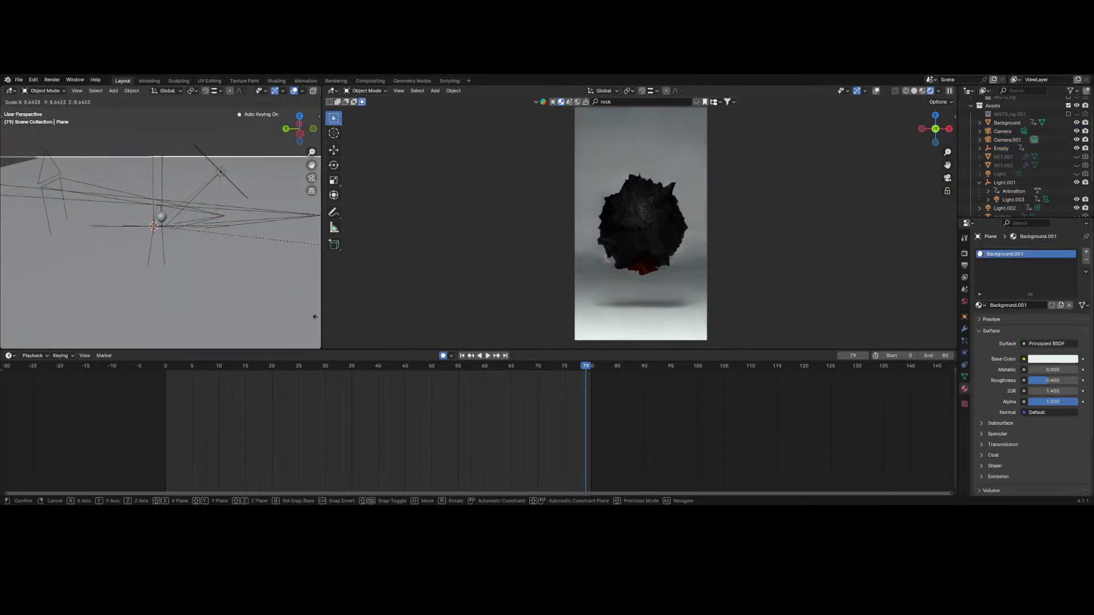
pyautogui.click(61, 324)
pyautogui.scroll(-5, 127, 305)
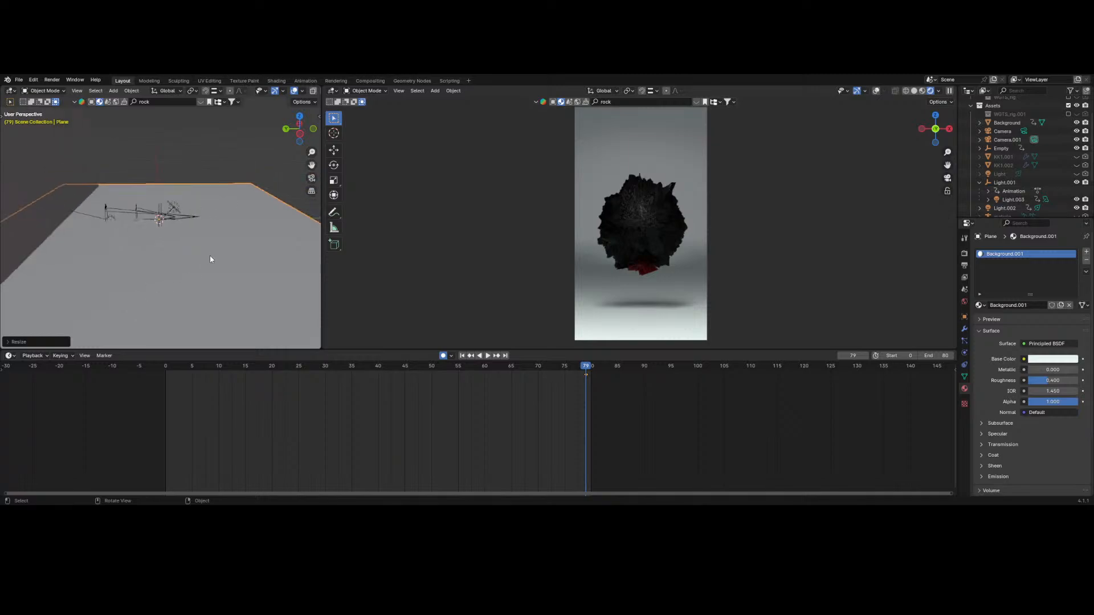
pyautogui.click(255, 150)
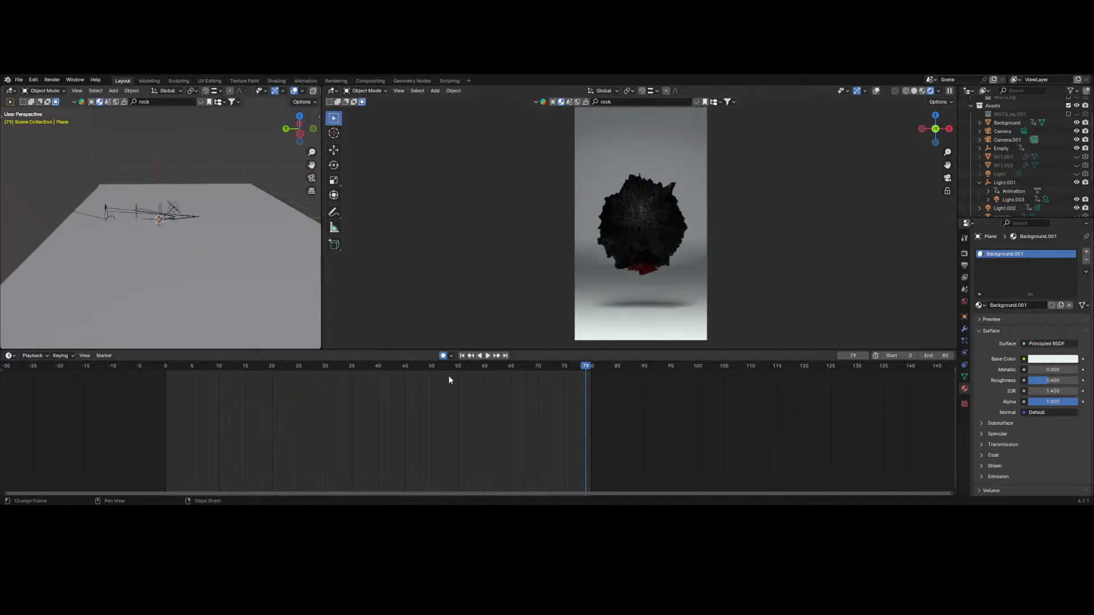
# - Play the animation several times, including from frame 40, and examine the sphere and its floor shadow up close
pyautogui.press('space')
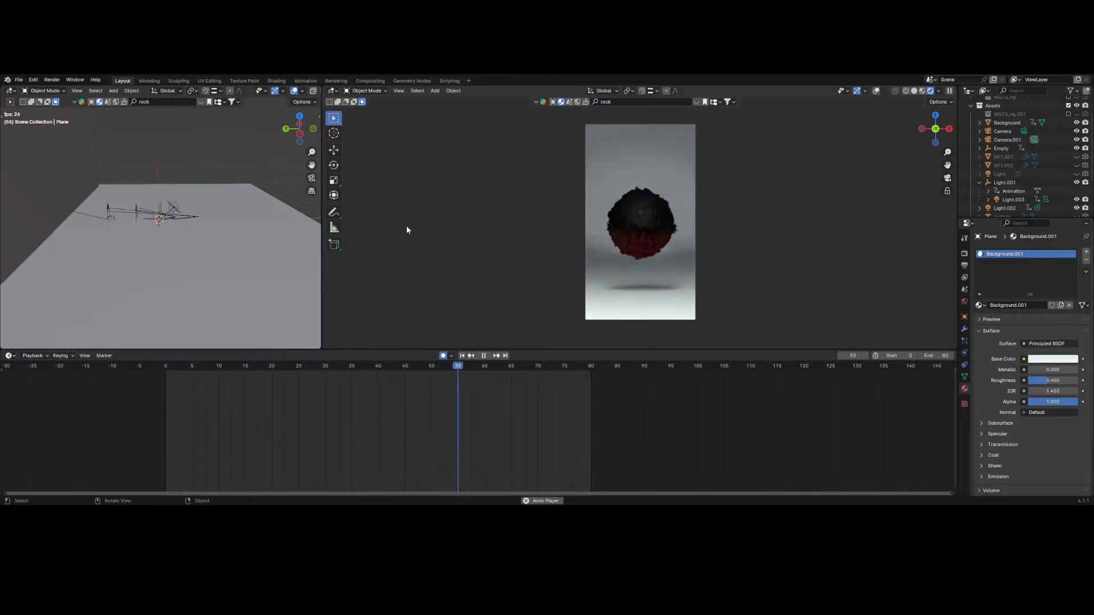
pyautogui.press('space')
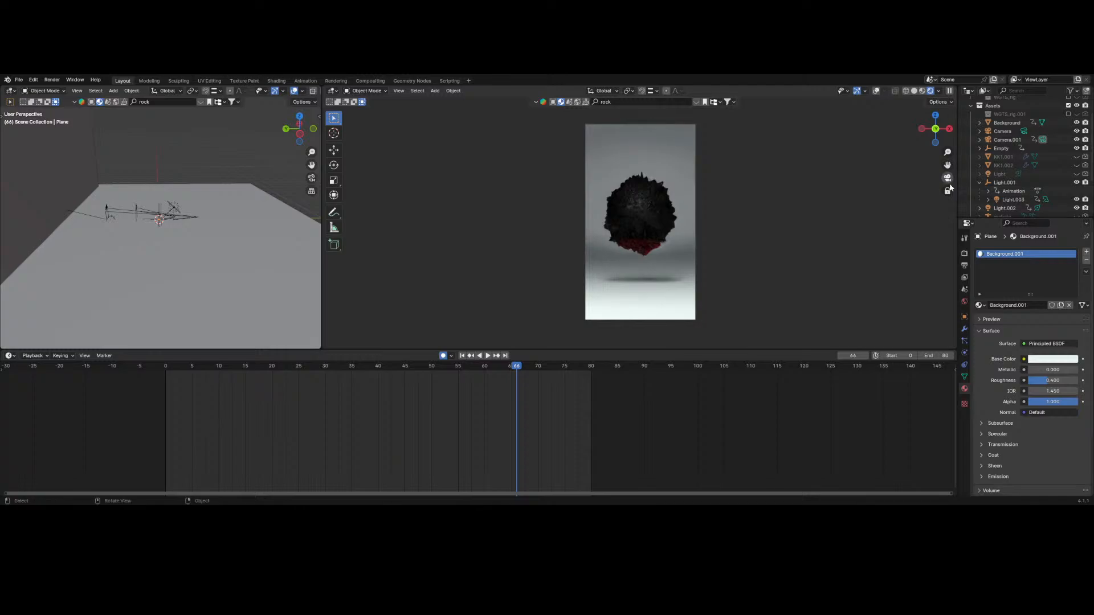
pyautogui.press('space')
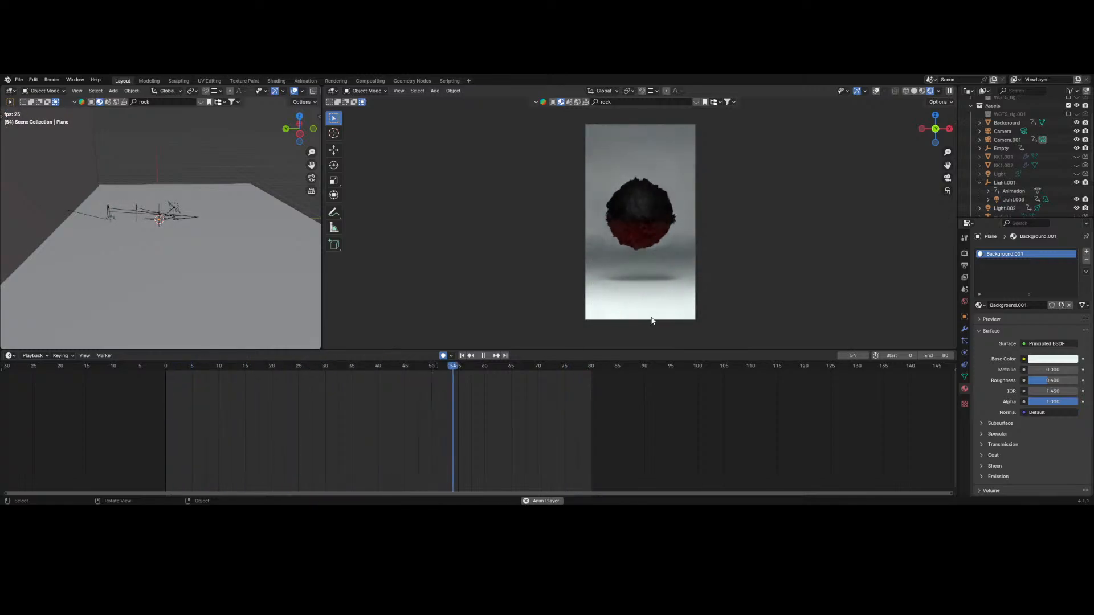
pyautogui.press('space')
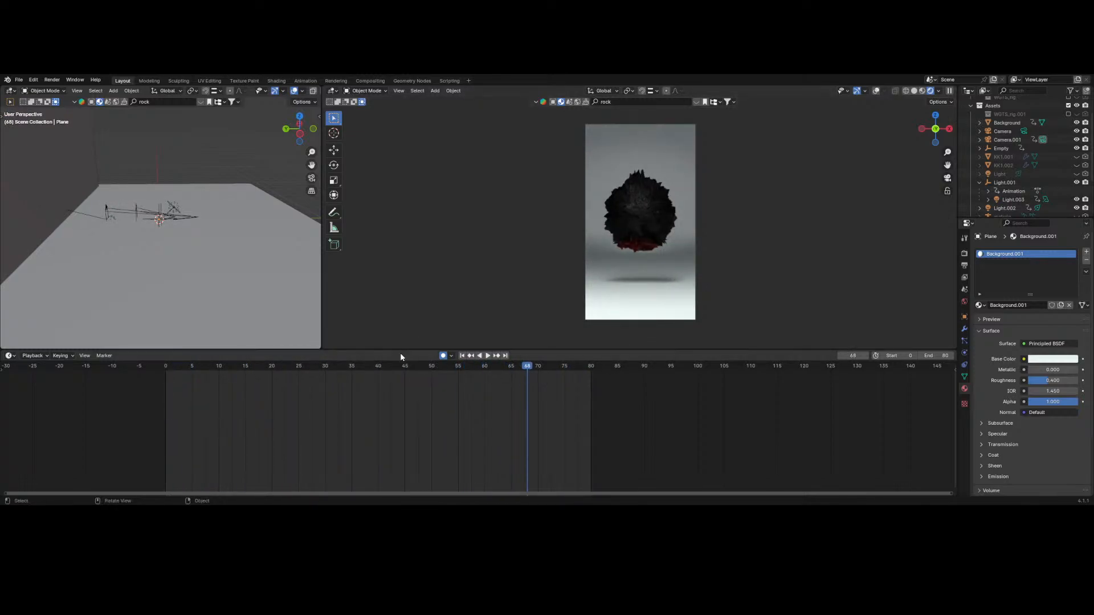
pyautogui.moveTo(399, 376); pyautogui.dragTo(379, 409)
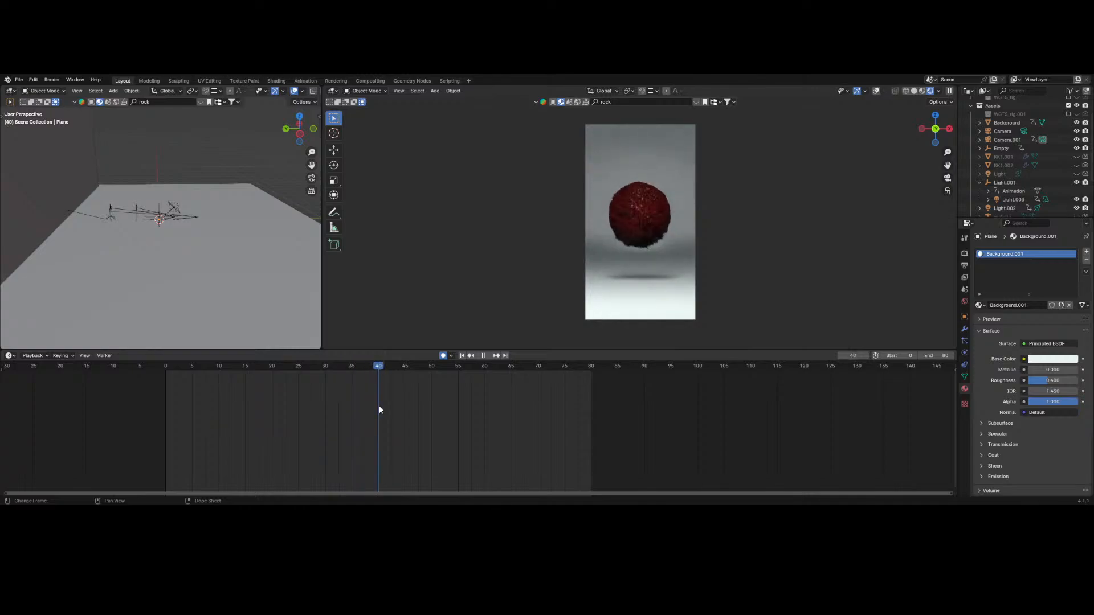
pyautogui.press('space')
pyautogui.scroll(3, 686, 243)
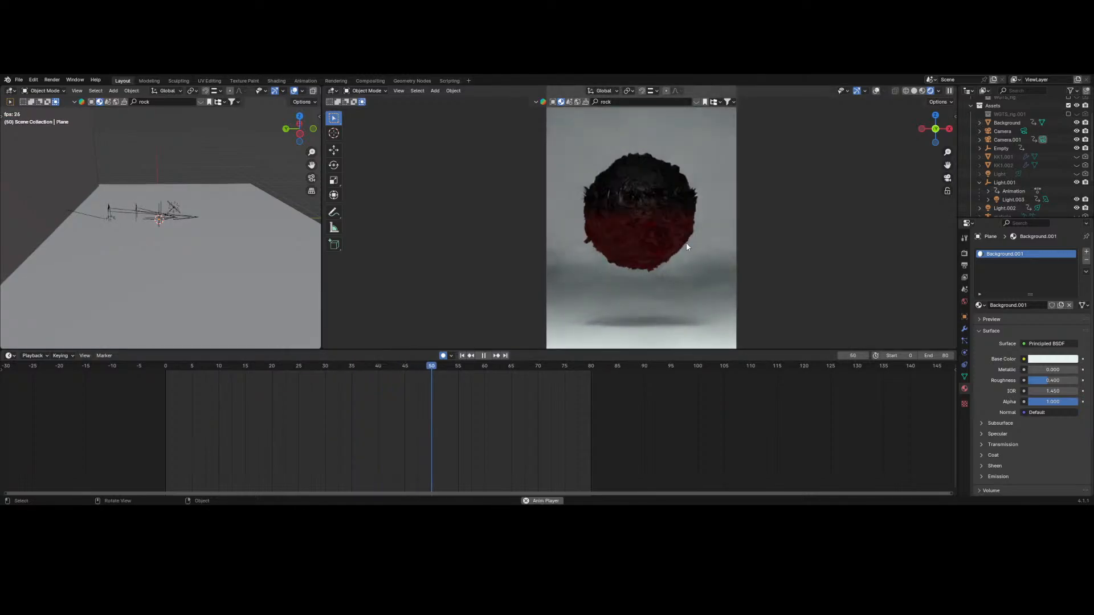
pyautogui.press('space')
pyautogui.scroll(2, 687, 245)
pyautogui.scroll(-5, 686, 242)
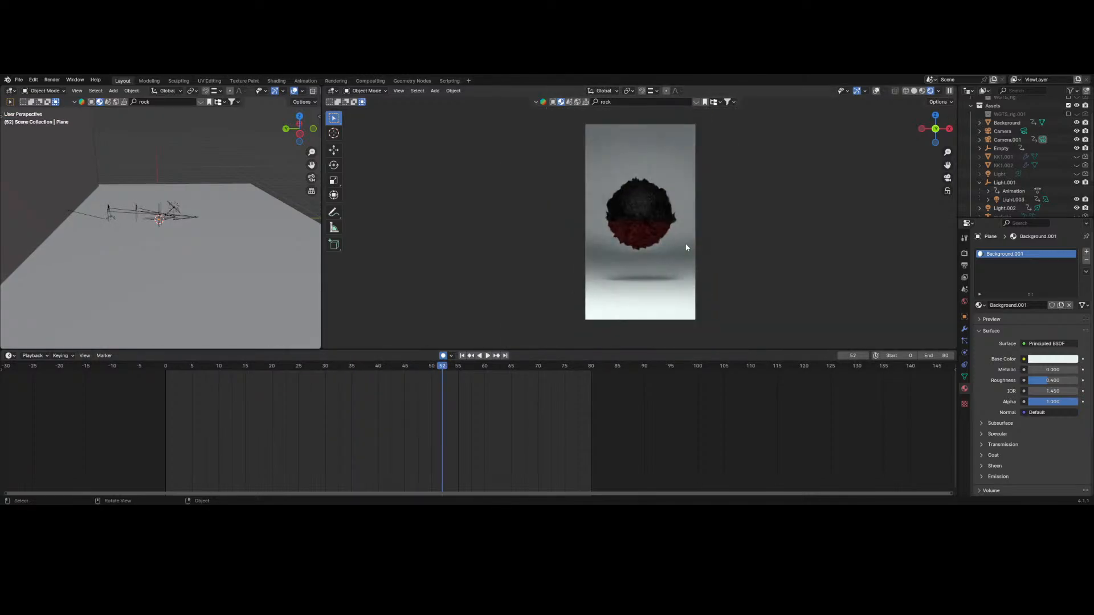
pyautogui.press('space')
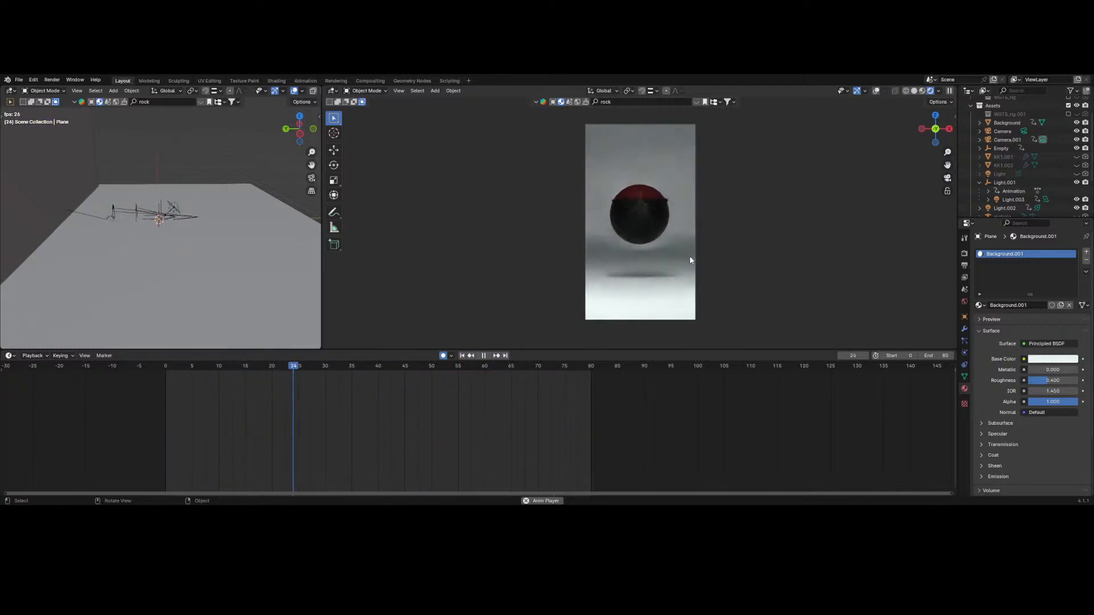
pyautogui.press('space')
# - Select Camera.001 and move its keyframe from frame 66 to frame 0
pyautogui.click(1007, 140)
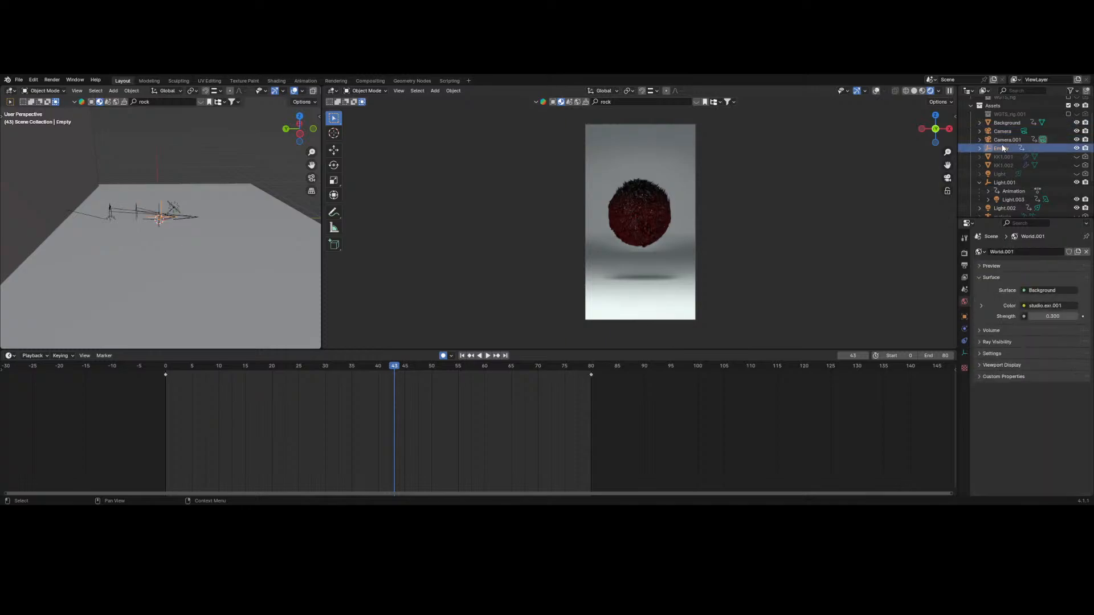
pyautogui.scroll(1, 1008, 145)
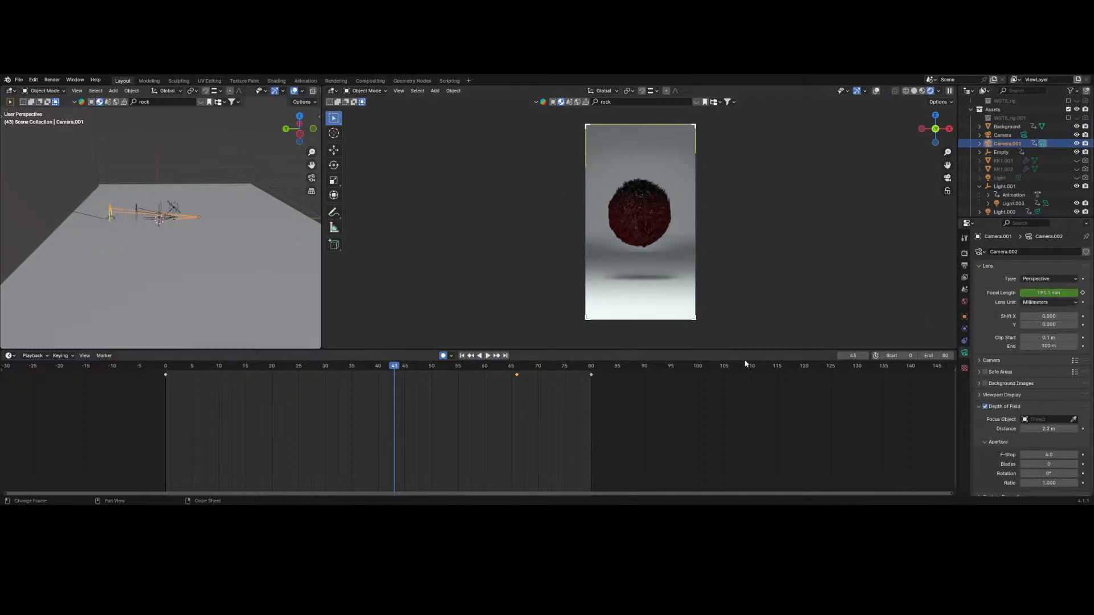
pyautogui.moveTo(517, 375); pyautogui.dragTo(160, 415)
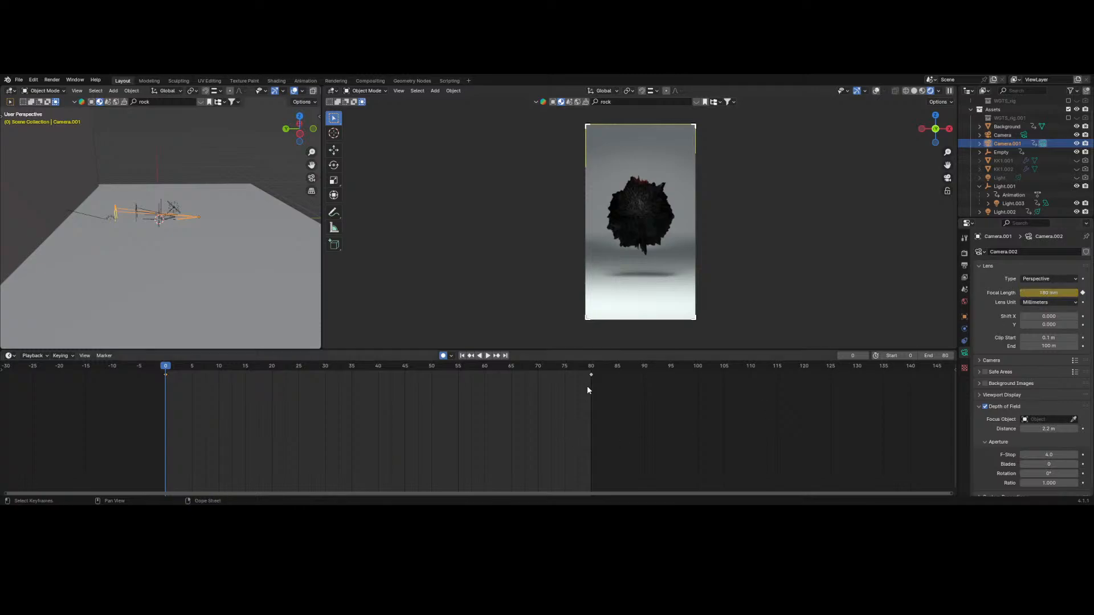
# - Set Camera.001's focal length to 190 mm on frame 80 and play the animation
pyautogui.click(592, 369)
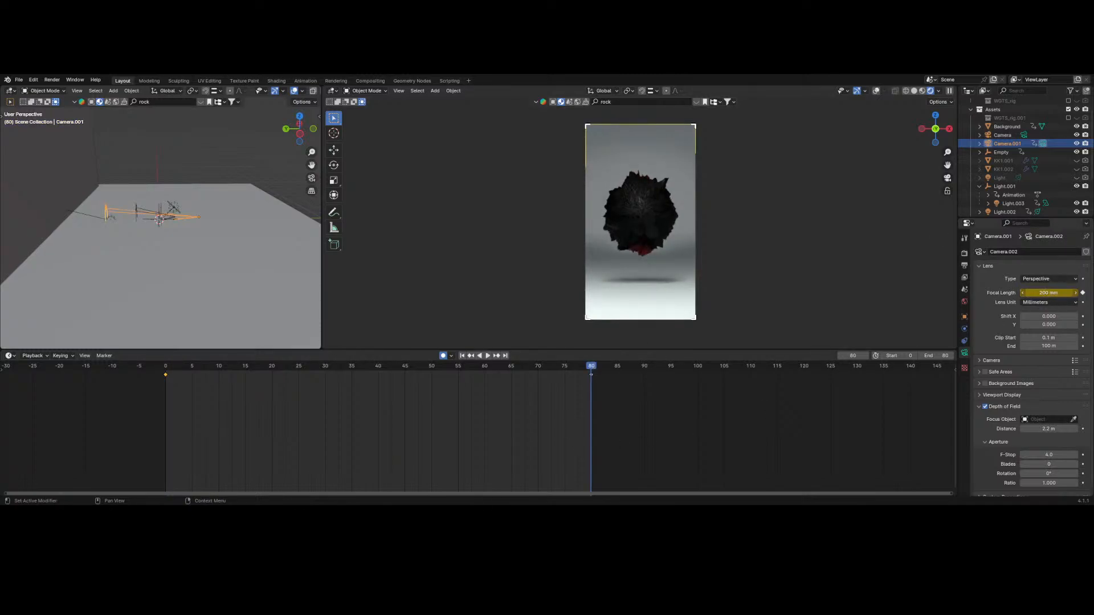
pyautogui.click(1043, 291)
pyautogui.write('190')
pyautogui.press('Return')
pyautogui.press('space')
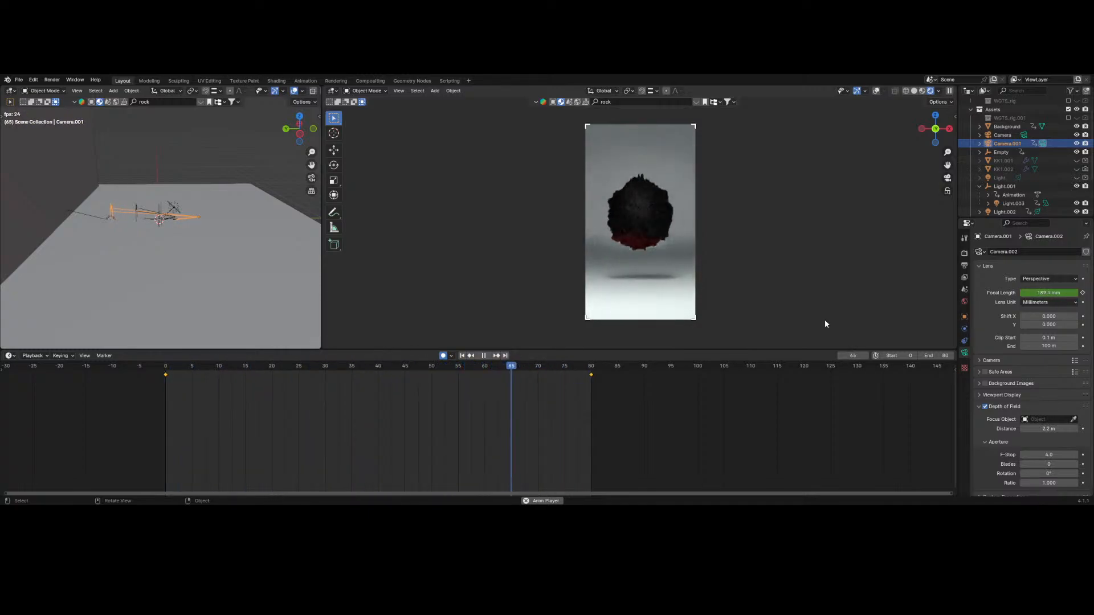
pyautogui.press('space')
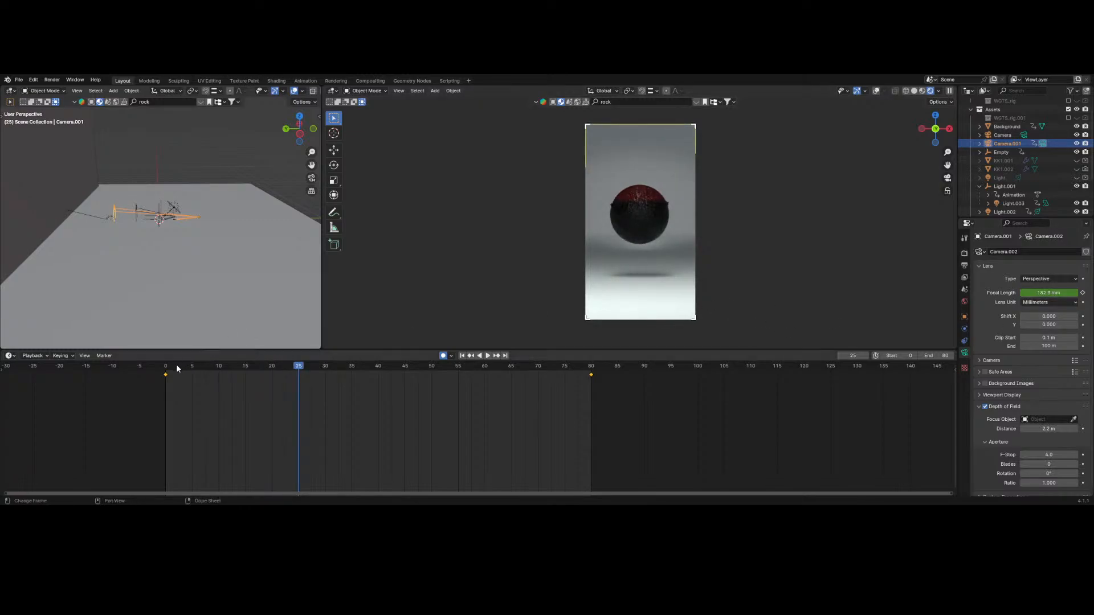
# - Delete Camera.001's focal length keyframe at frame 80 and replay the animation from frame 0
pyautogui.hotkey('shift', 'Left')
pyautogui.press('space')
pyautogui.press('x')
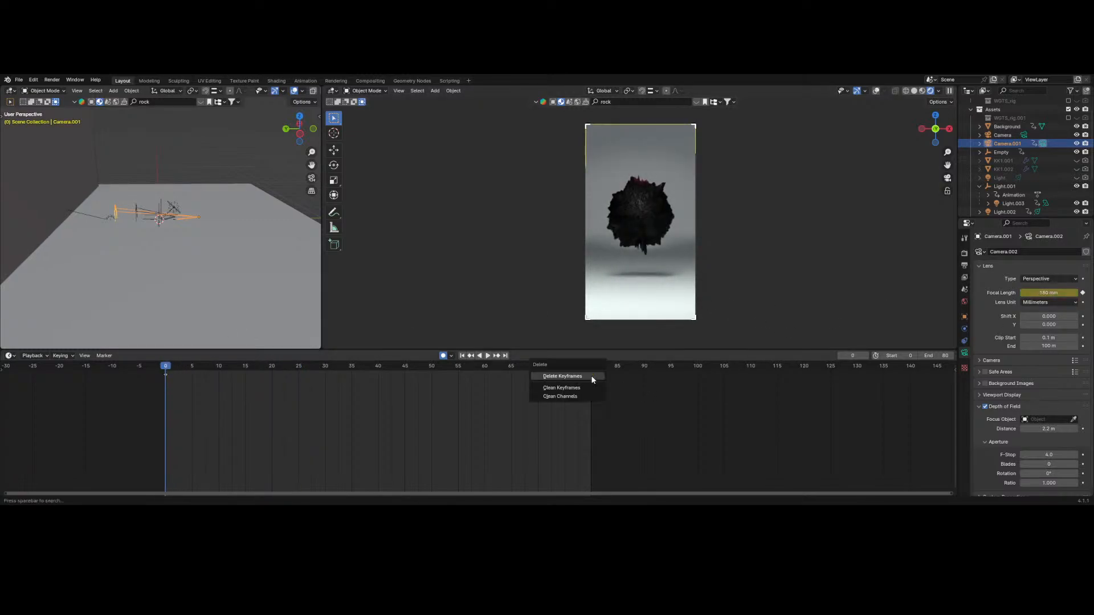
pyautogui.click(590, 375)
pyautogui.press('space')
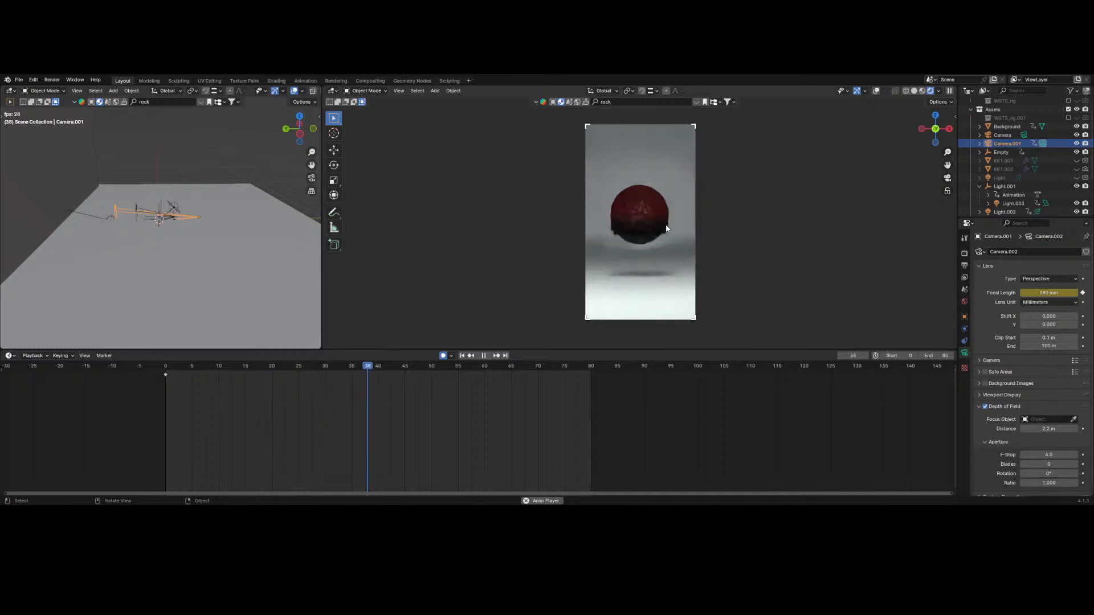
# - Stop playback, frame the sphere in the scene view, and add a Plain Axes empty
pyautogui.press('space')
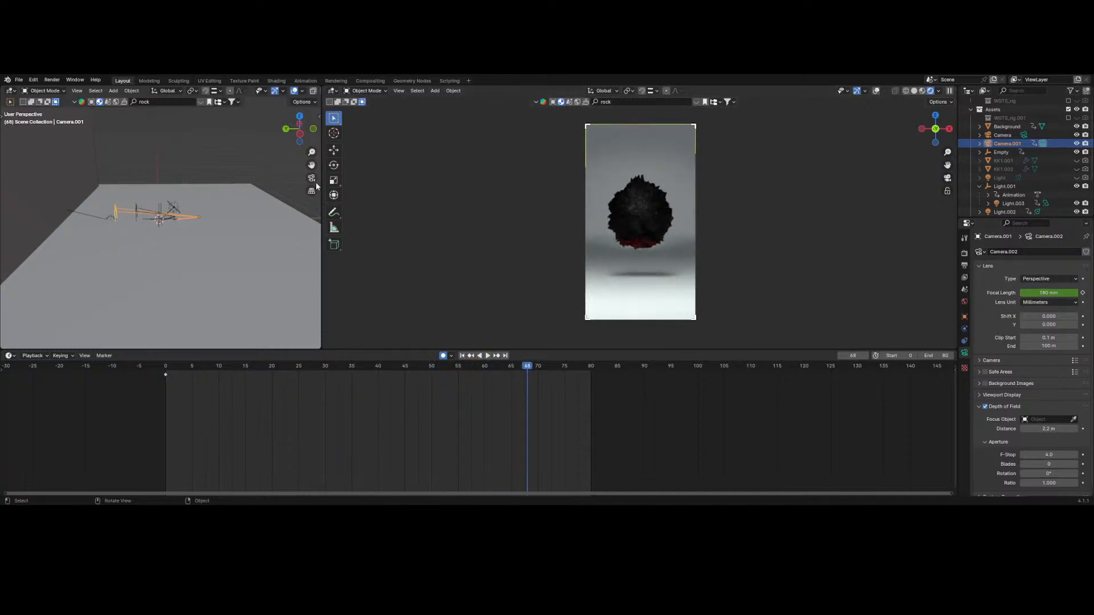
pyautogui.click(310, 179)
pyautogui.scroll(3, 149, 218)
pyautogui.scroll(-3, 149, 219)
pyautogui.moveTo(150, 220); pyautogui.dragTo(237, 238, button='middle')
pyautogui.scroll(5, 183, 221)
pyautogui.moveTo(177, 218); pyautogui.dragTo(196, 232, button='middle')
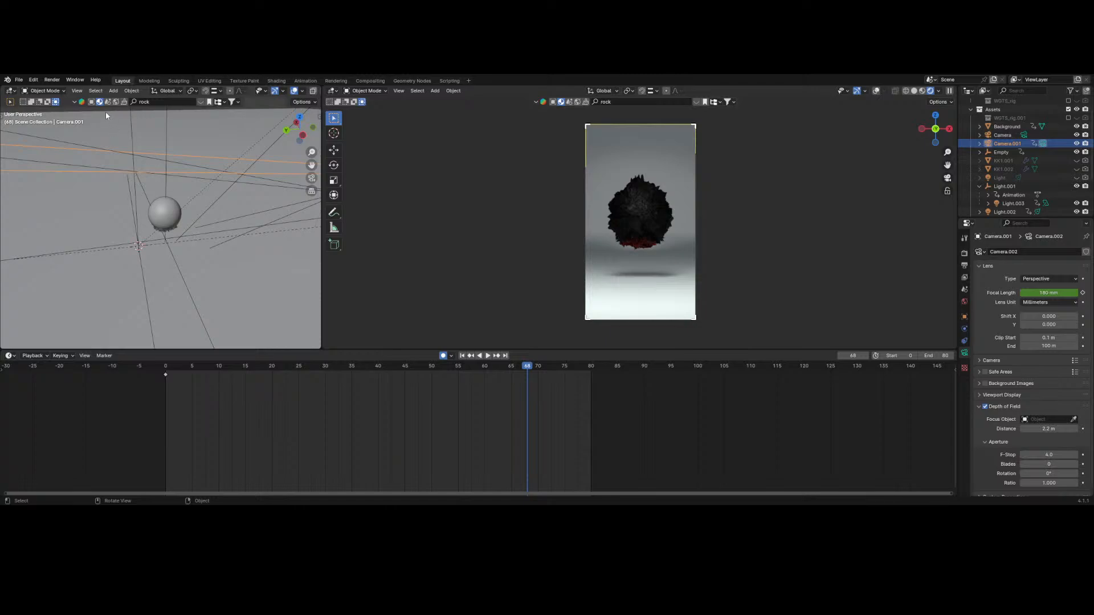
pyautogui.click(114, 91)
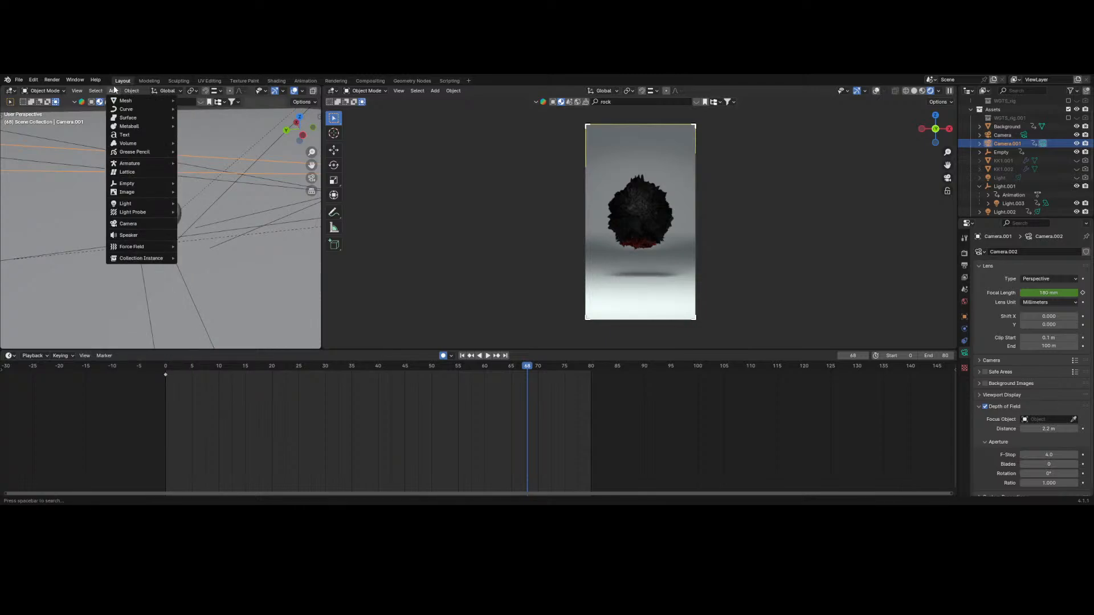
pyautogui.moveTo(144, 181)
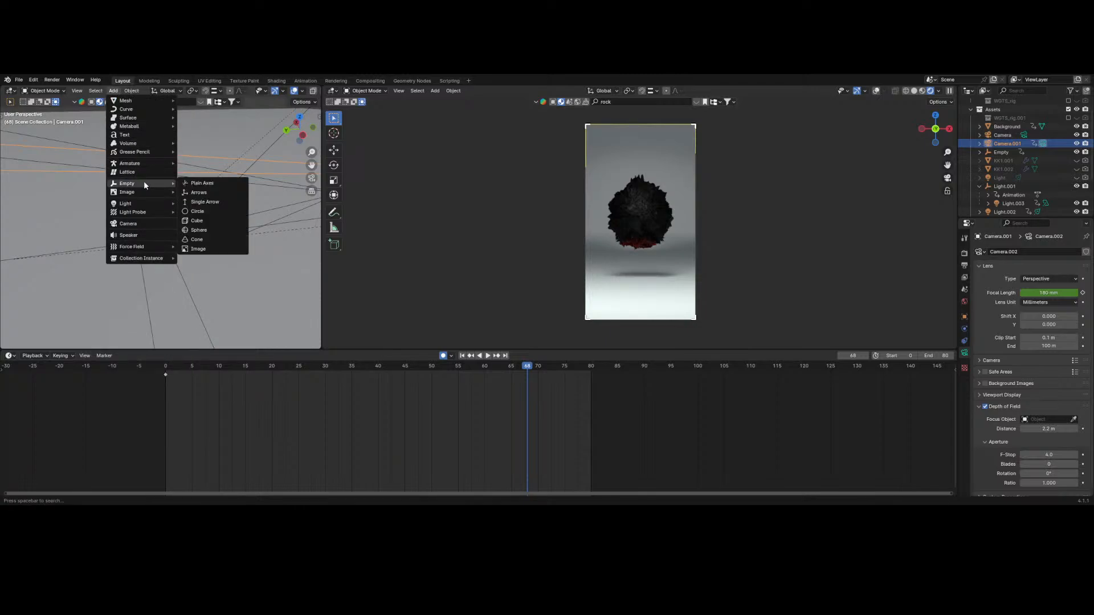
pyautogui.click(210, 182)
# - In the left orthographic view, move the new empty level with the sphere's center, just beside it
pyautogui.click(304, 136)
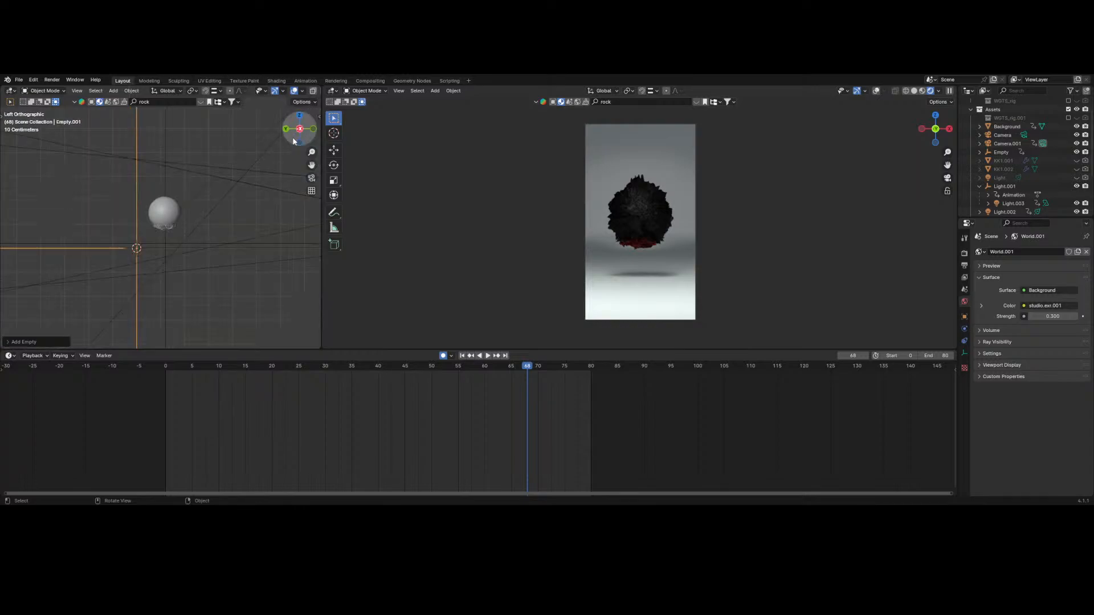
pyautogui.press('g')
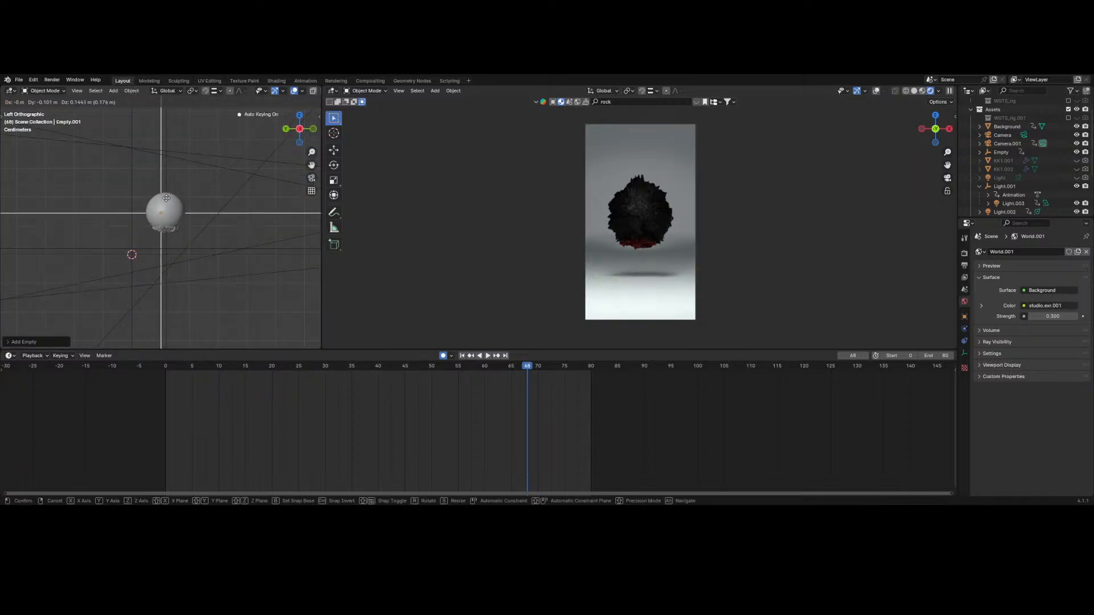
pyautogui.click(132, 198)
# - Parent the existing Empty and the sphere to Empty.001 using Object (Keep Transform)
pyautogui.click(166, 190)
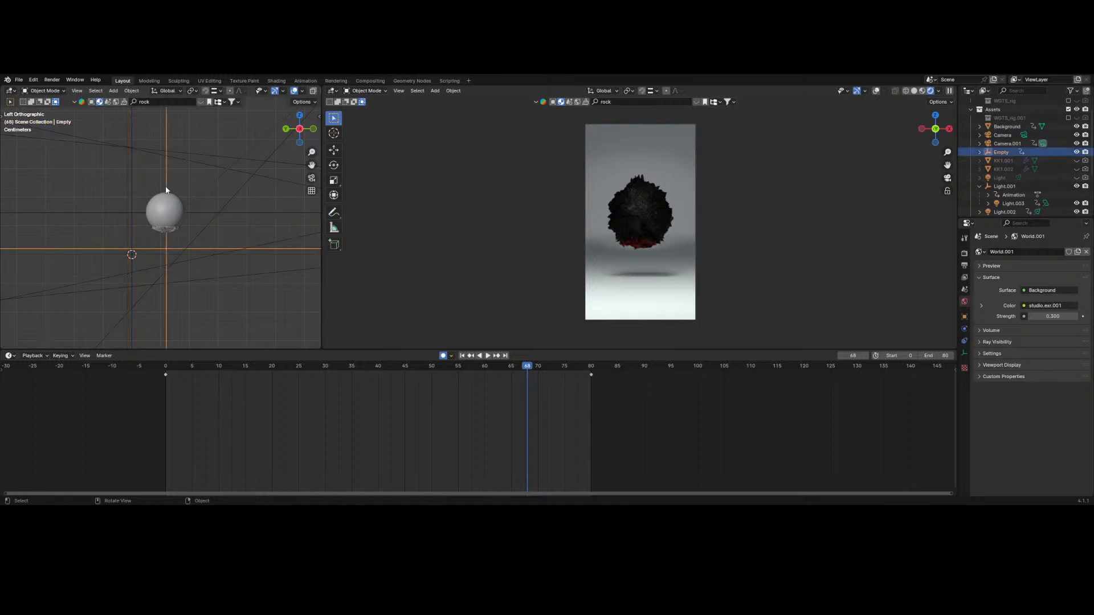
pyautogui.click(163, 215)
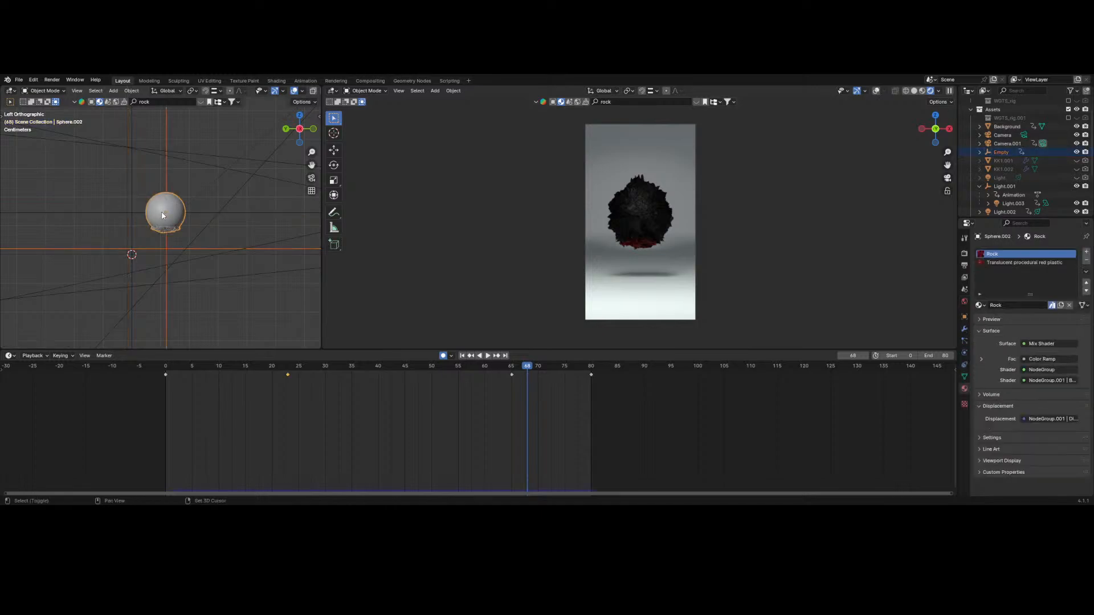
pyautogui.click(127, 215)
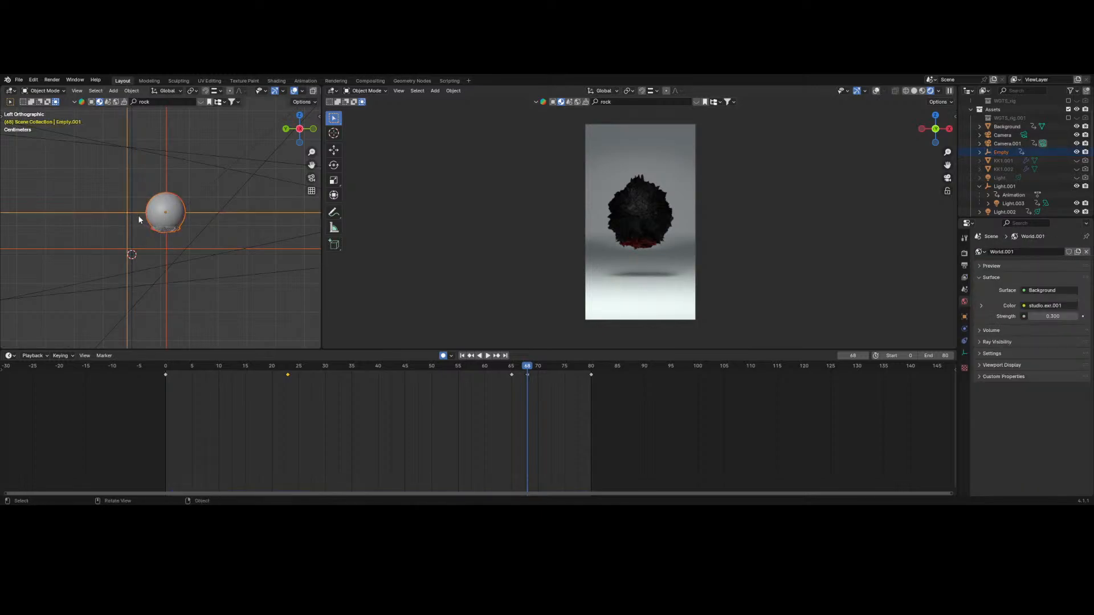
pyautogui.hotkey('ctrl', 'p')
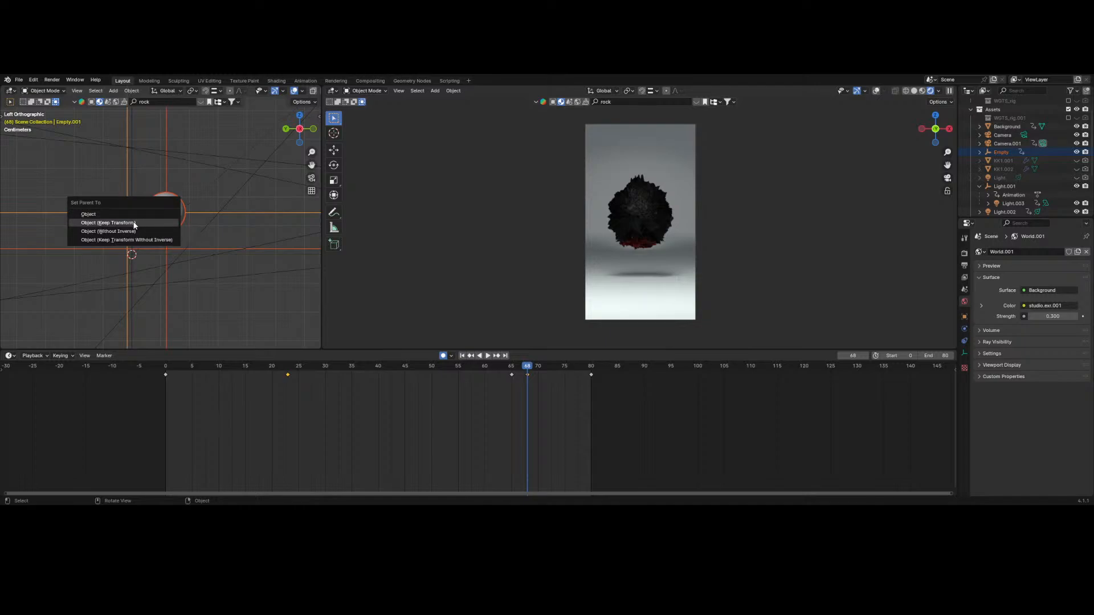
pyautogui.click(135, 223)
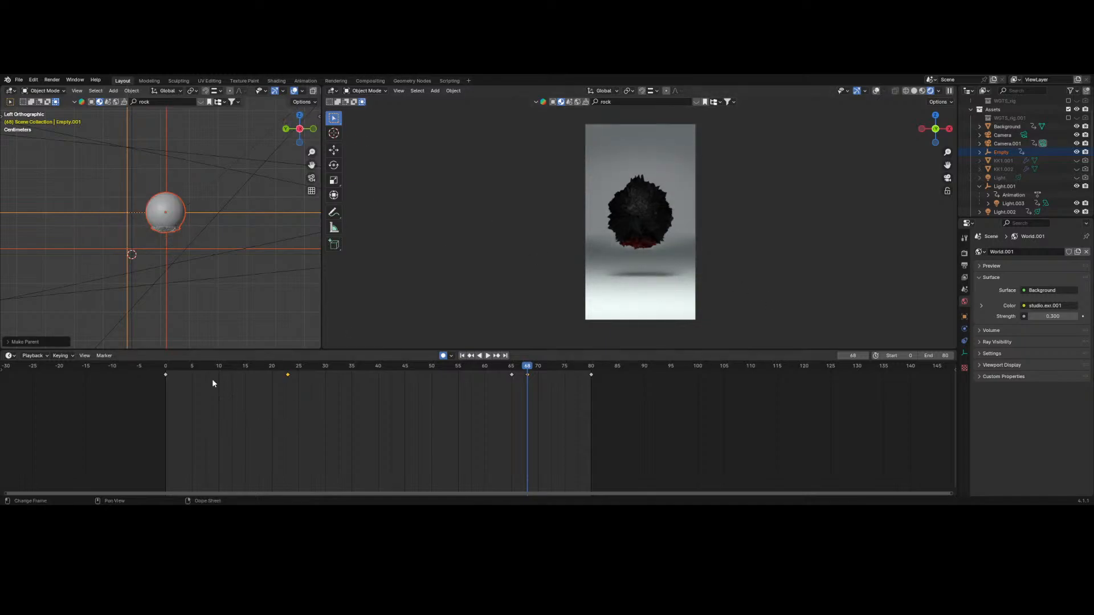
# - Select only Empty.001 and keyframe its location at frame 0
pyautogui.moveTo(195, 367); pyautogui.dragTo(163, 370)
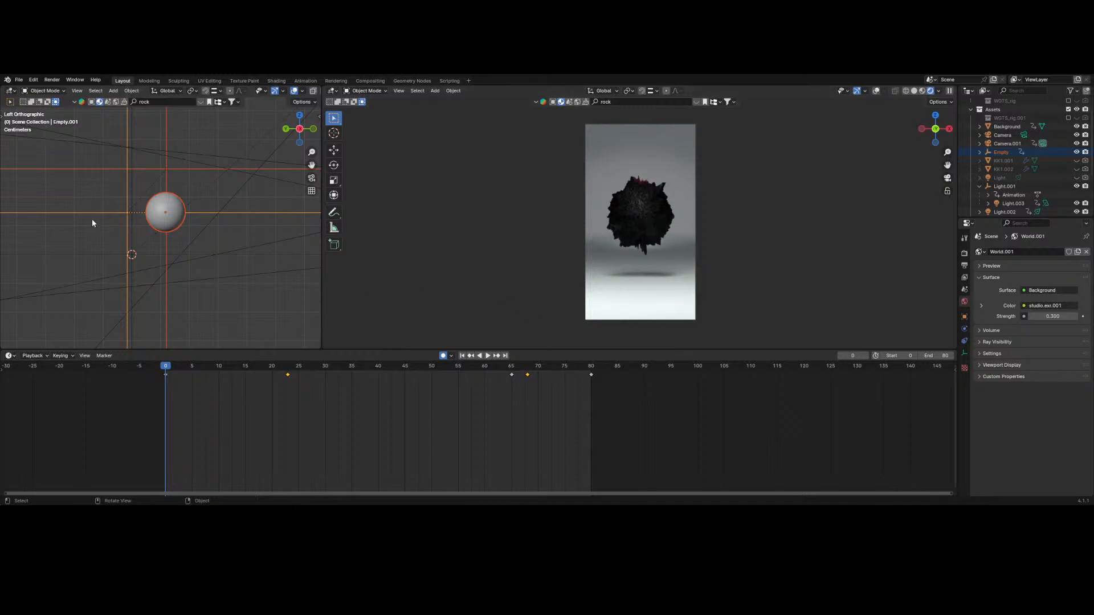
pyautogui.click(116, 214)
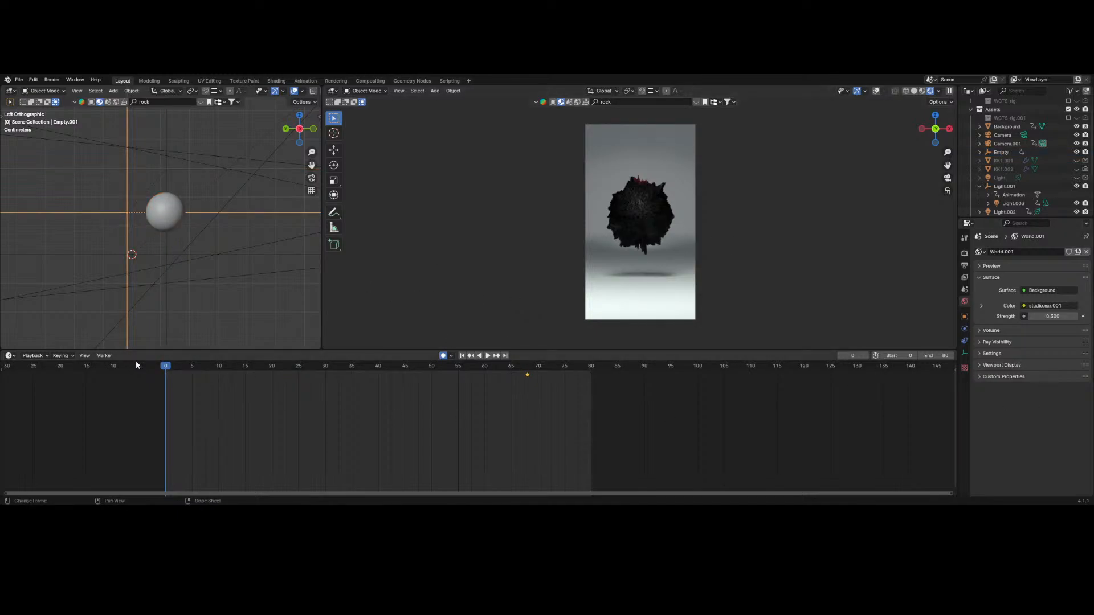
pyautogui.moveTo(222, 373); pyautogui.dragTo(166, 369)
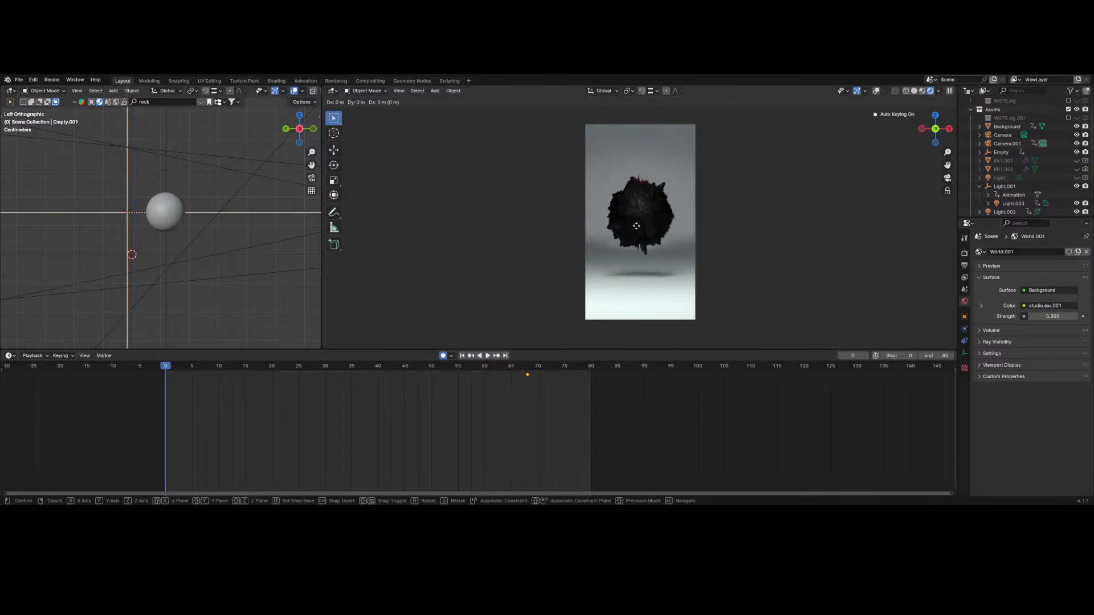
pyautogui.press('g')
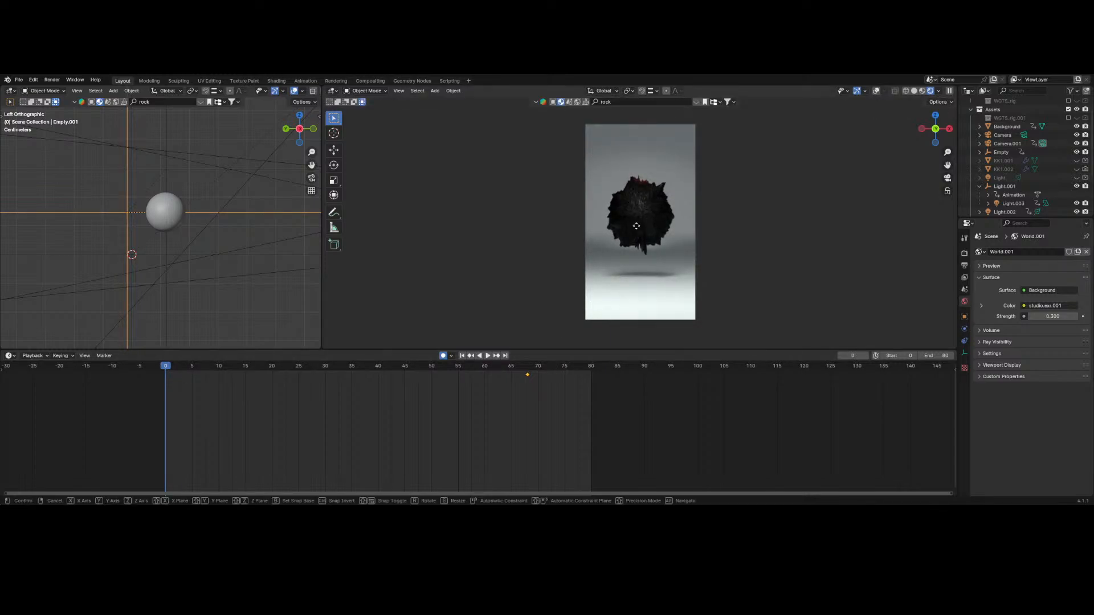
pyautogui.click(636, 225)
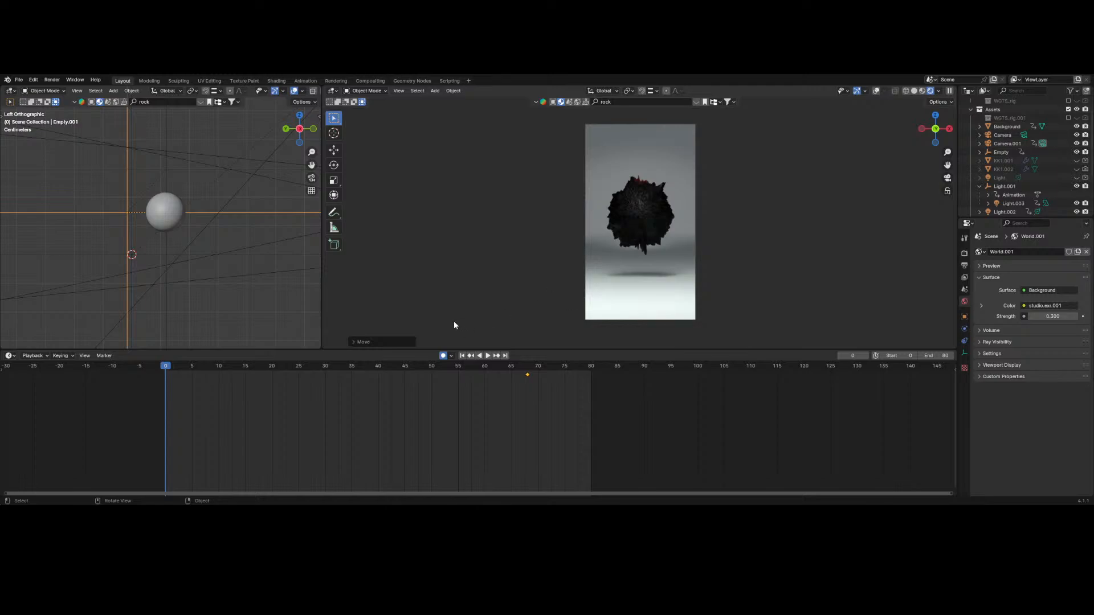
pyautogui.click(376, 341)
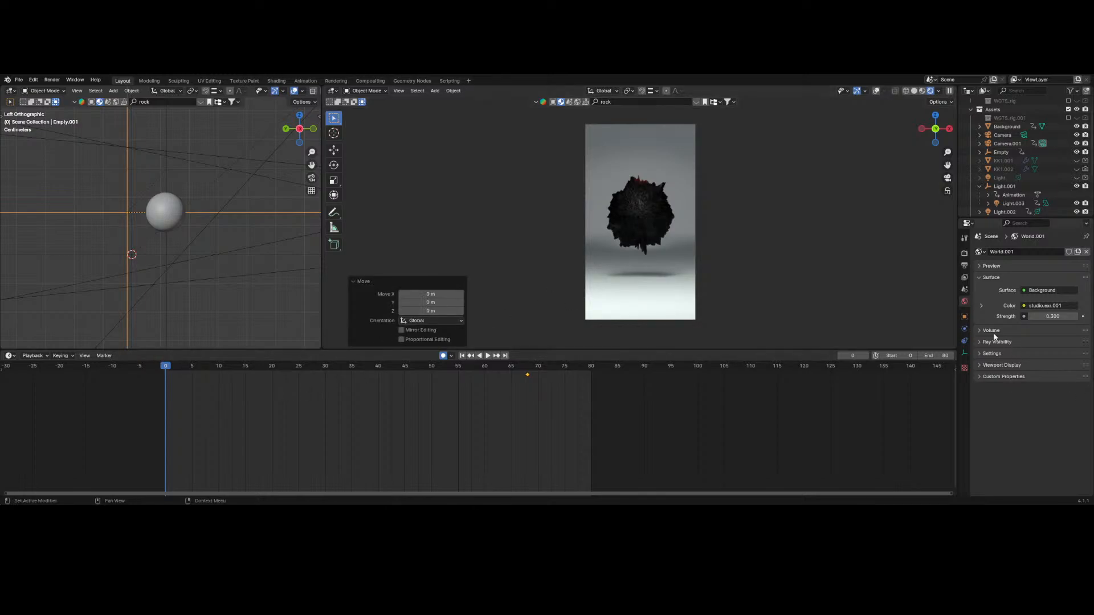
pyautogui.click(963, 330)
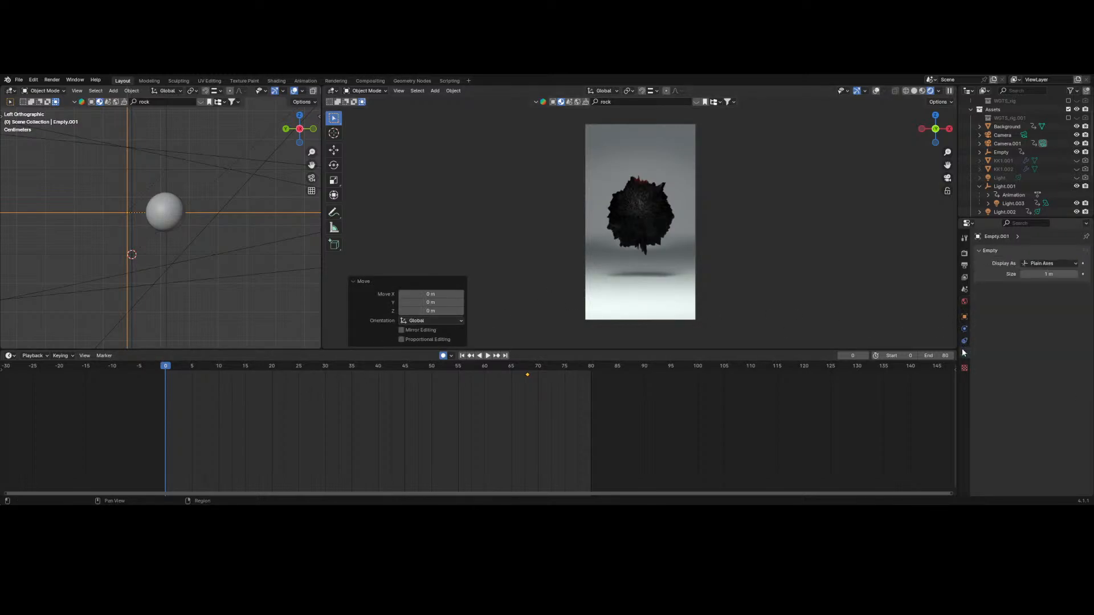
pyautogui.click(964, 318)
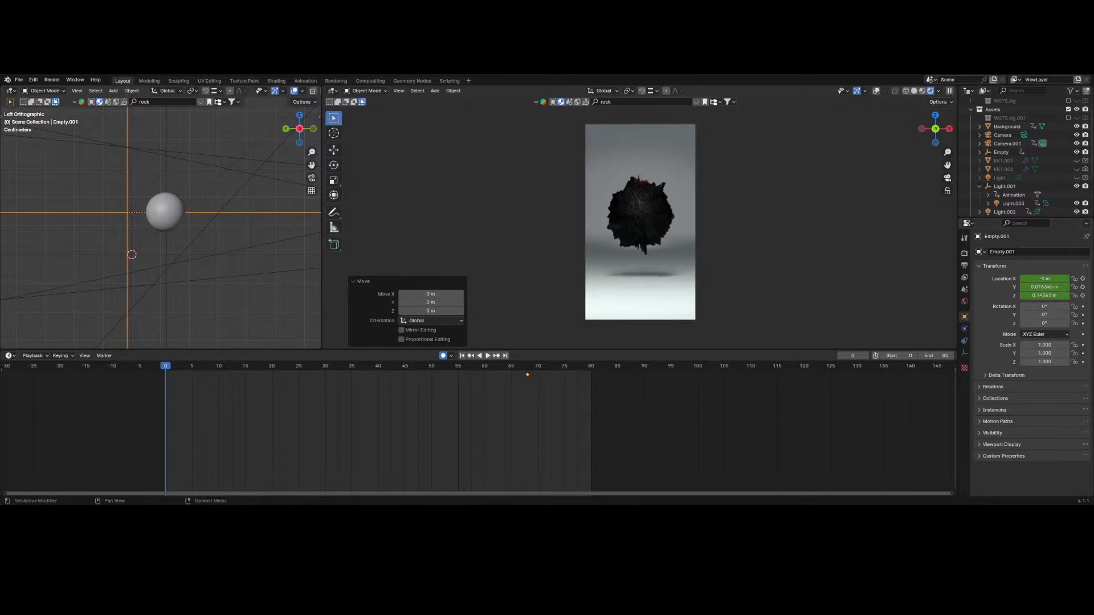
pyautogui.click(1082, 296)
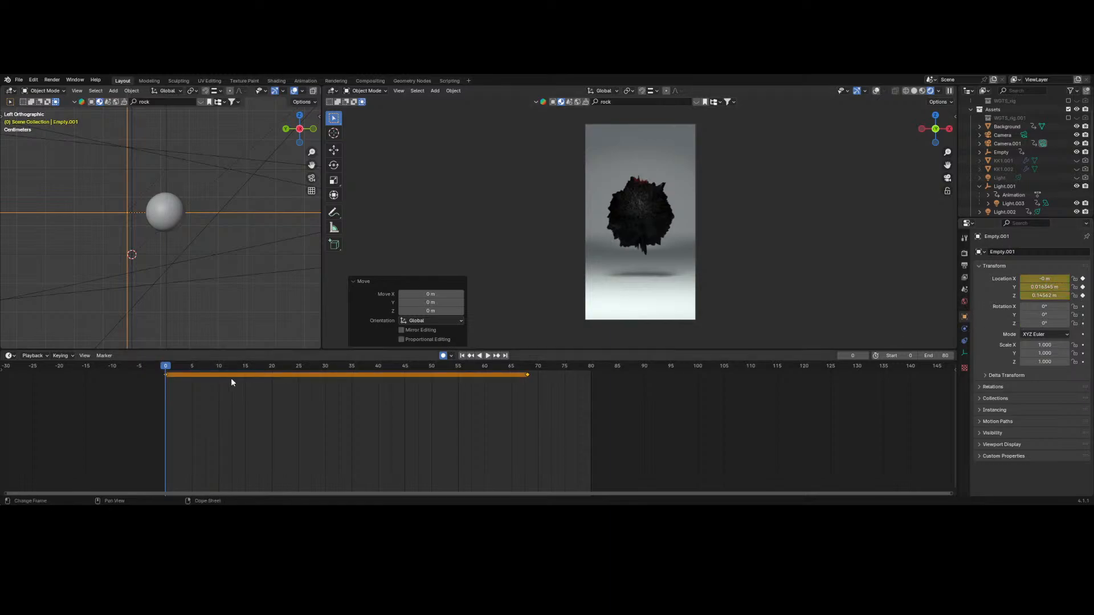
# - Shift Empty.001's last location keyframe to frame 79 and try moving the empty at frame 35
pyautogui.moveTo(527, 375); pyautogui.dragTo(593, 378)
pyautogui.moveTo(299, 372); pyautogui.dragTo(349, 367)
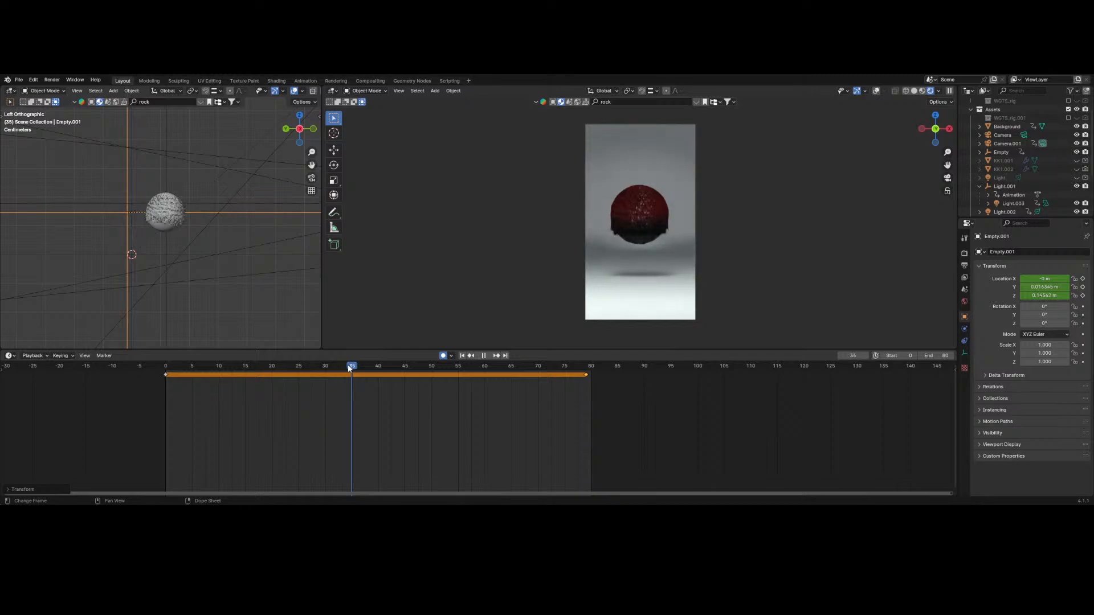
pyautogui.press('g')
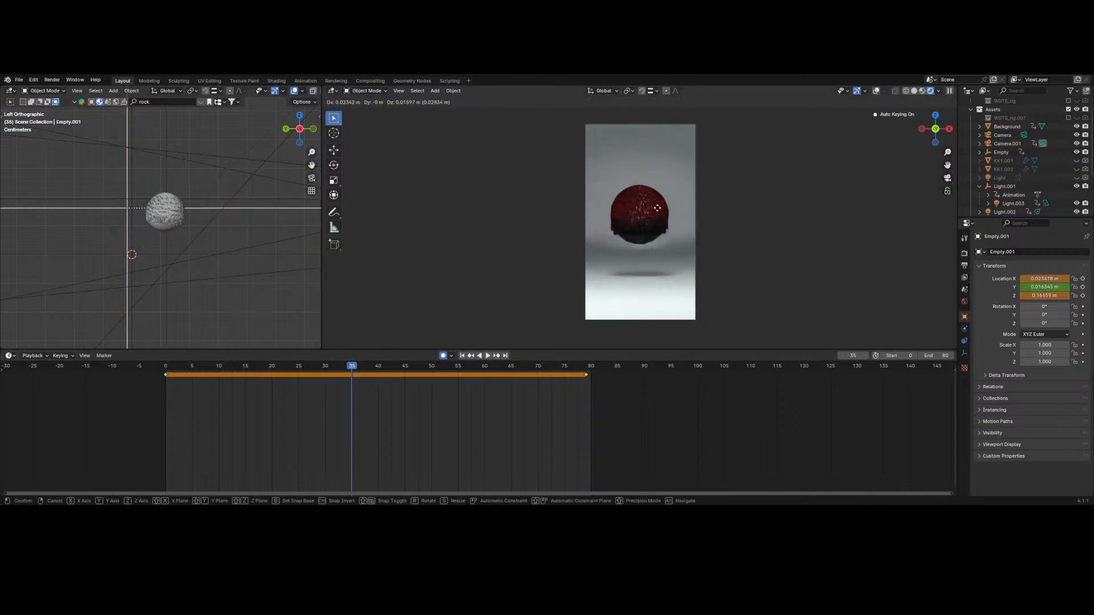
pyautogui.rightClick(665, 202)
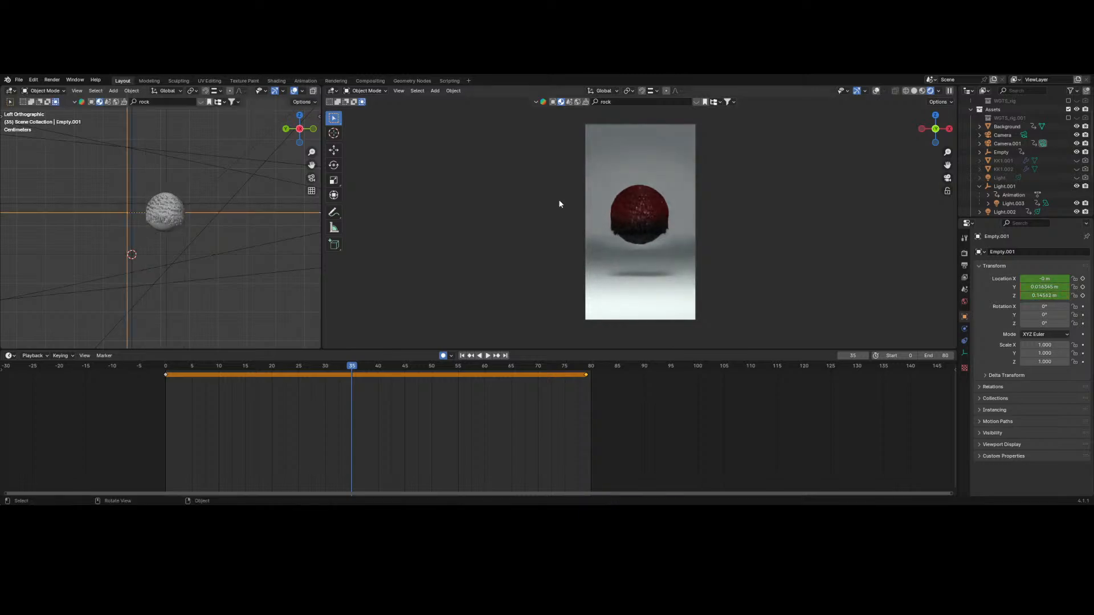
# - Undo the retiming of Empty.001's last keyframe and return to frame 0 with the empty selected
pyautogui.click(165, 214)
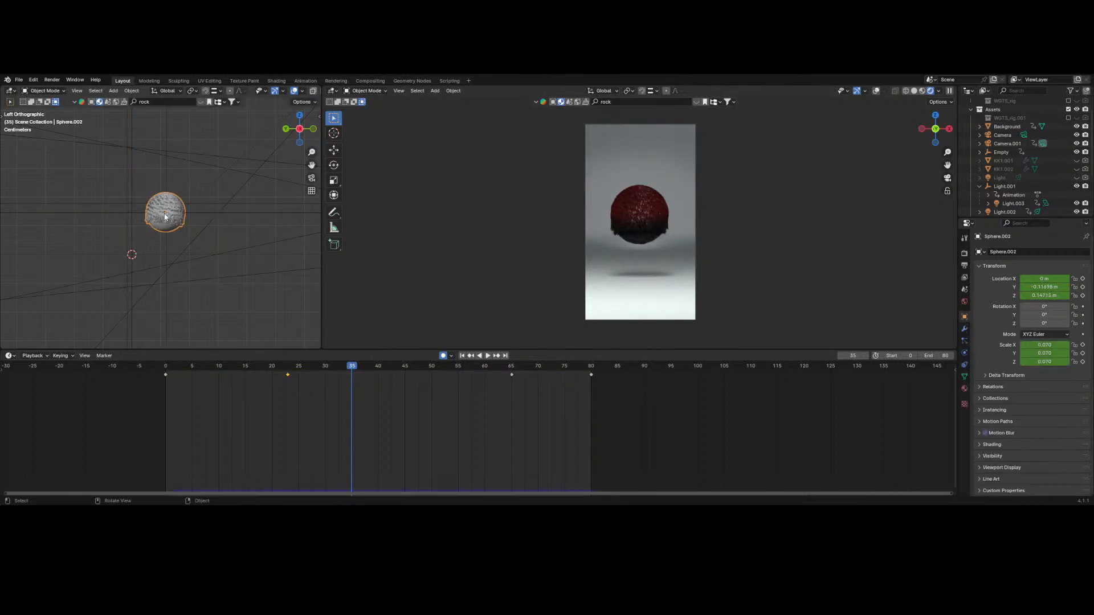
pyautogui.keyDown('shift'); pyautogui.click(124, 217); pyautogui.keyUp('shift')
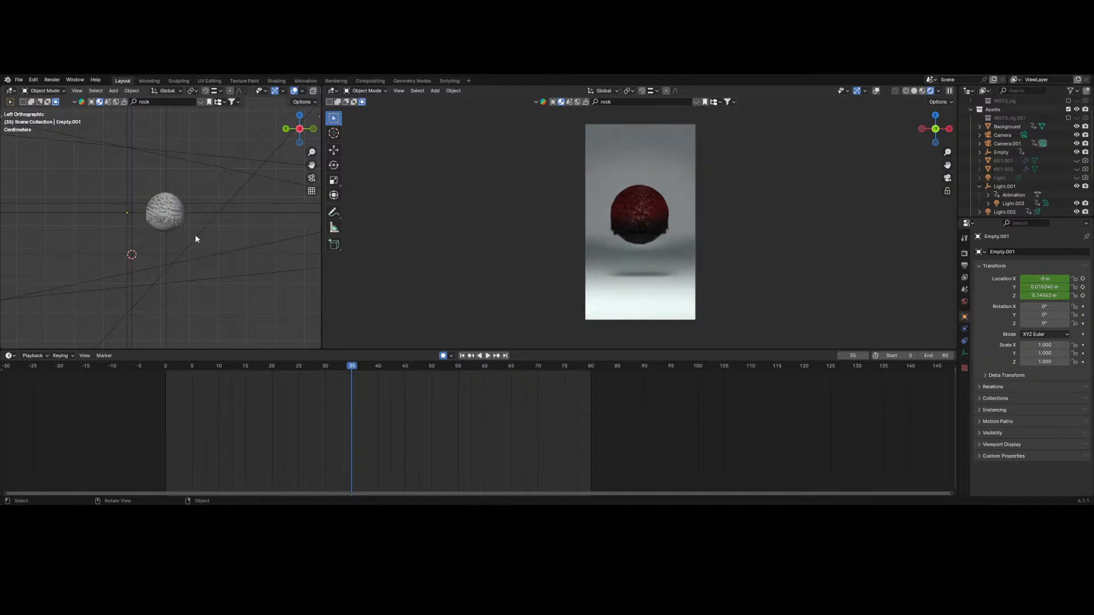
pyautogui.click(166, 224)
pyautogui.hotkey('shift', 'Left')
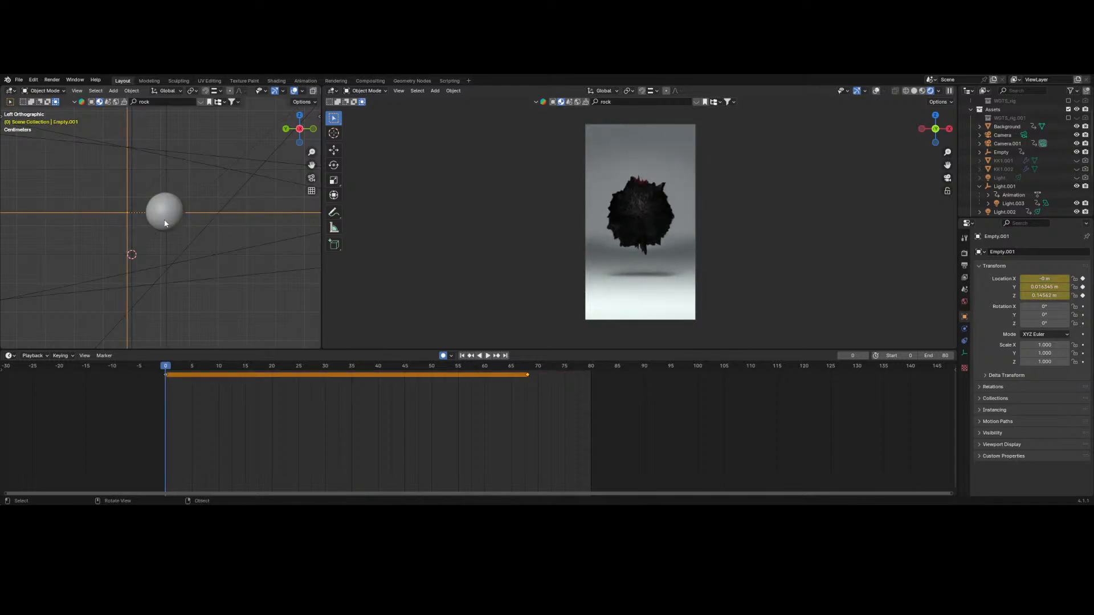
# - At frame 0, parent the sphere to Empty.001 again using Object (Keep Transform)
pyautogui.click(139, 217)
pyautogui.click(151, 221)
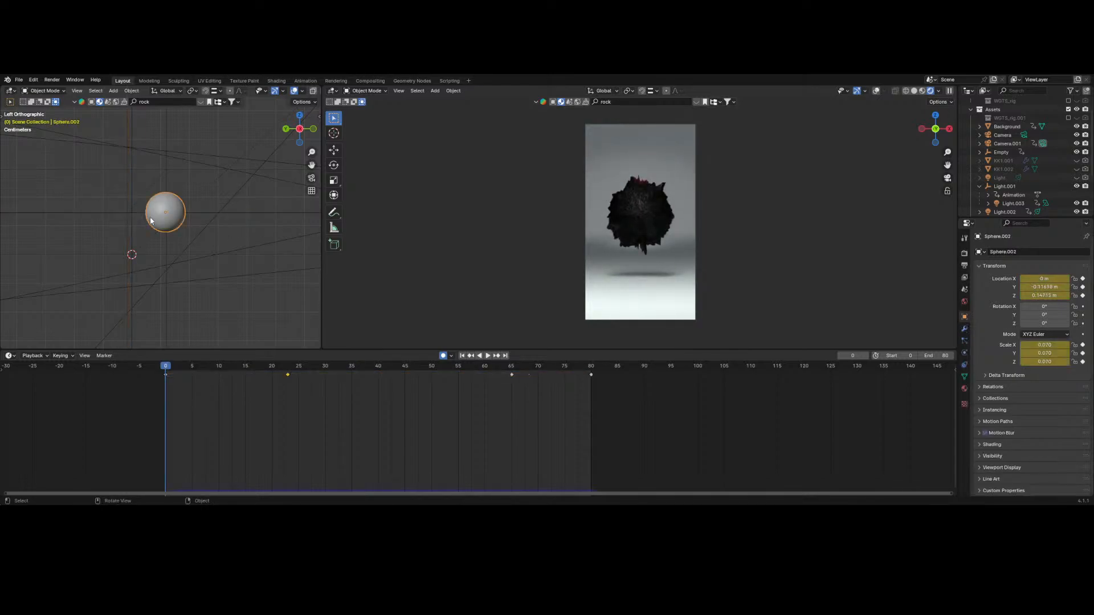
pyautogui.keyDown('shift'); pyautogui.click(131, 213); pyautogui.keyUp('shift')
pyautogui.hotkey('ctrl', 'p')
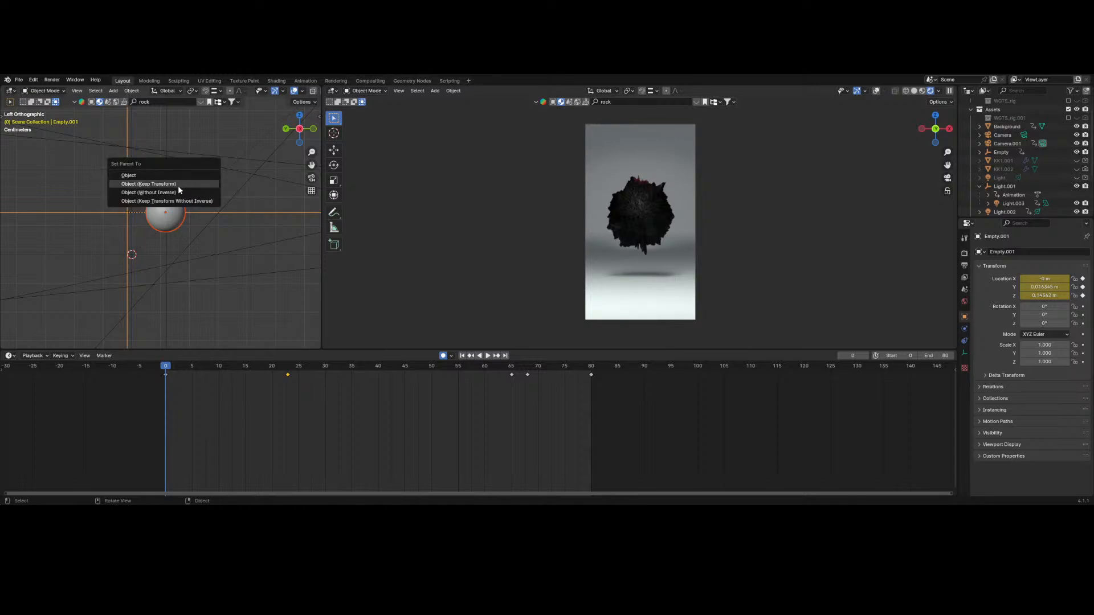
pyautogui.click(178, 186)
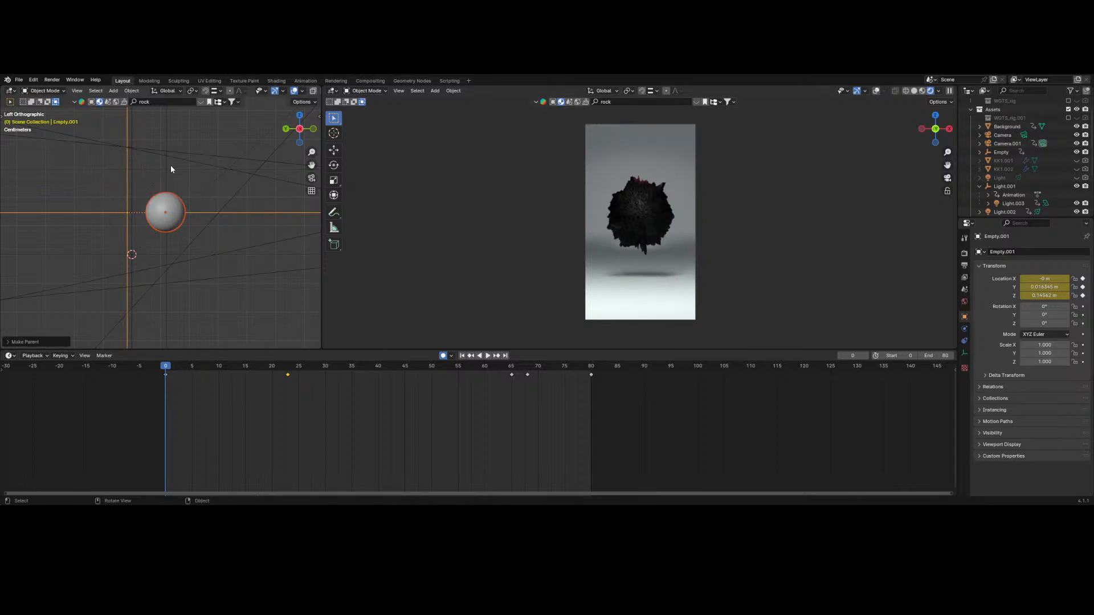
# - Parent the original Empty to Empty.001 at frame 0 and test the parenting with a cancelled move
pyautogui.click(161, 183)
pyautogui.hotkey('shift', 'd')
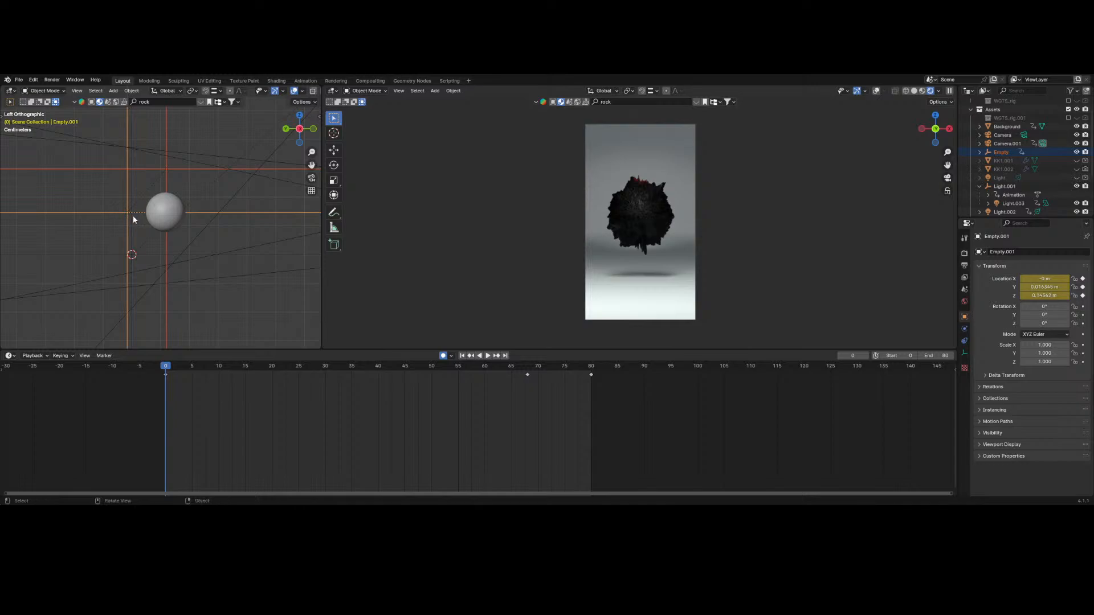
pyautogui.hotkey('ctrl', 'p')
pyautogui.click(134, 216)
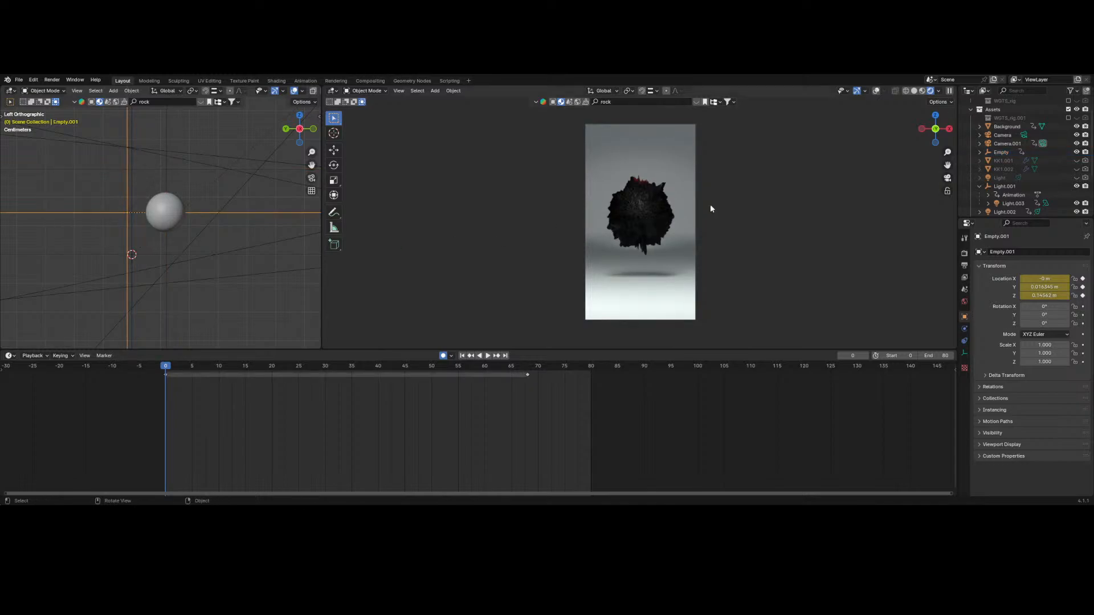
pyautogui.press('g')
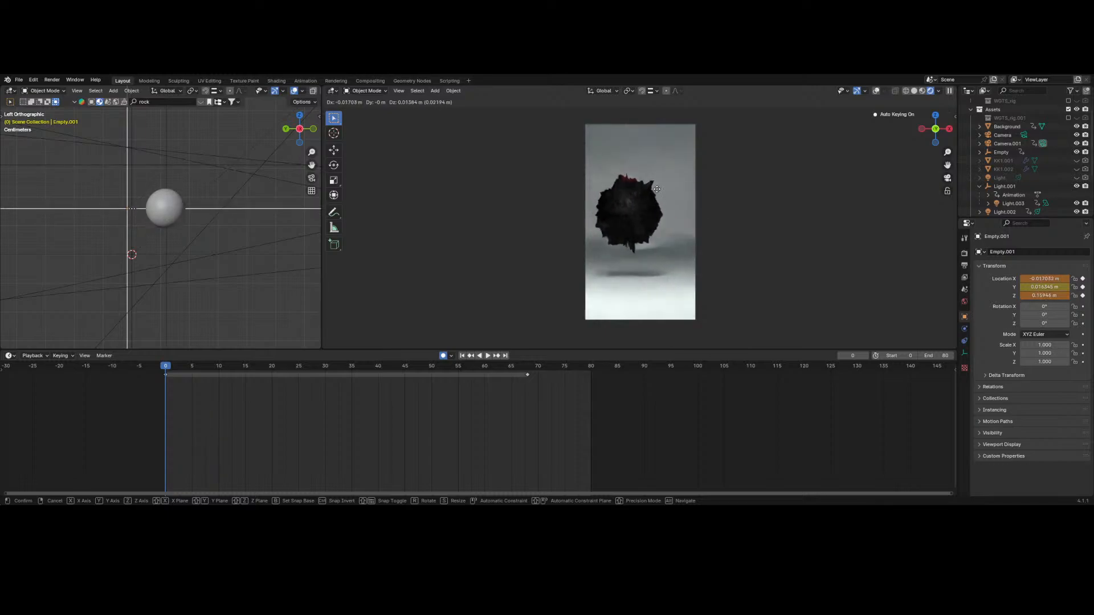
pyautogui.press('Escape')
# - Move Empty.001's last location keyframe to frame 80 and try repositioning the empty at frame 35
pyautogui.moveTo(527, 377); pyautogui.dragTo(590, 376)
pyautogui.press('space')
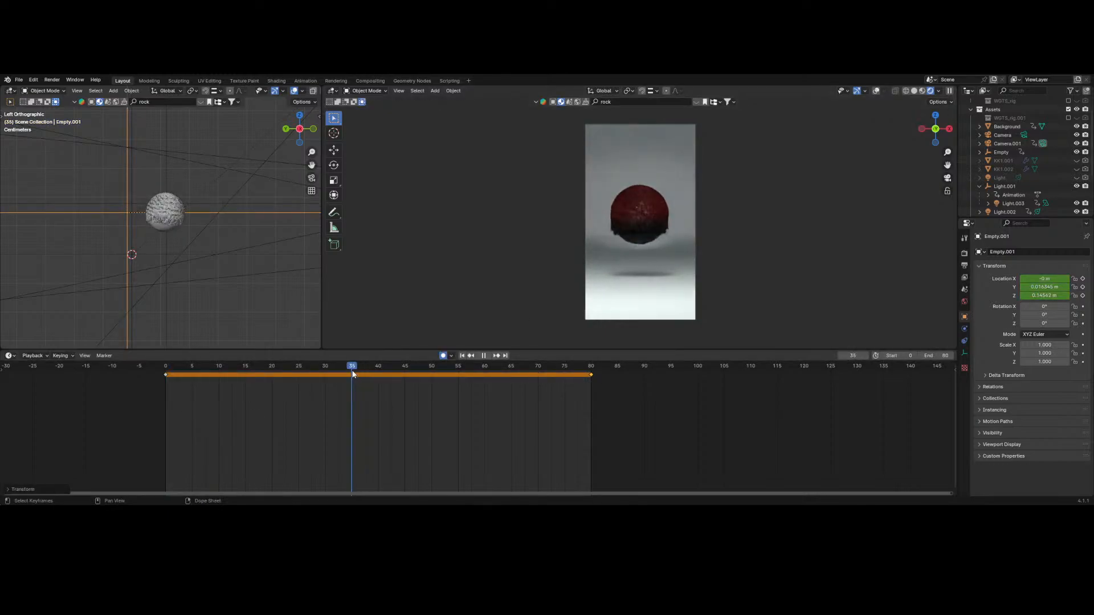
pyautogui.press('g')
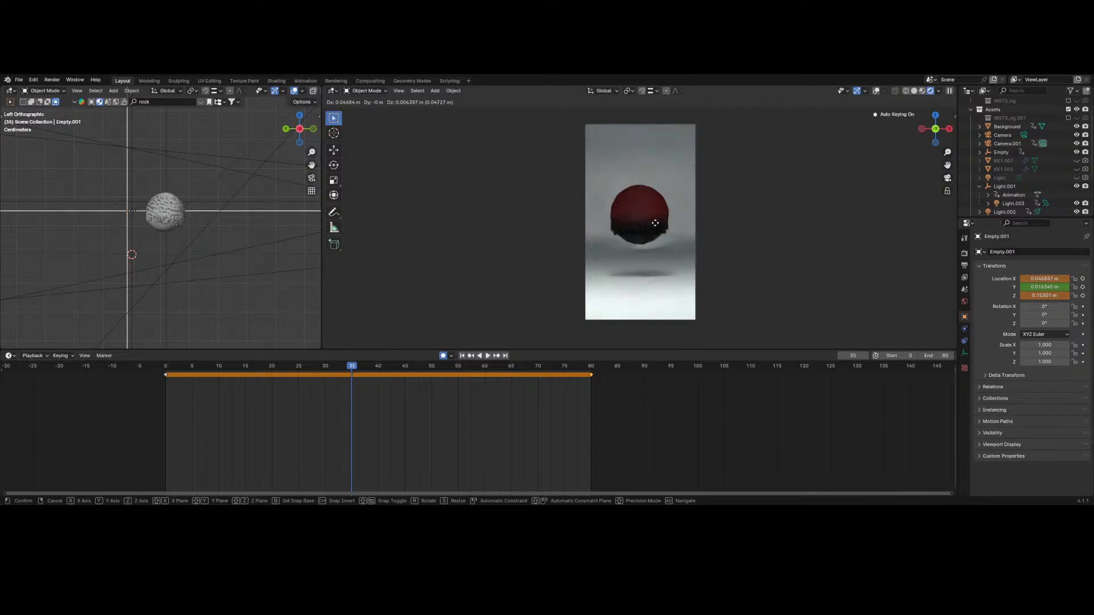
pyautogui.rightClick(631, 234)
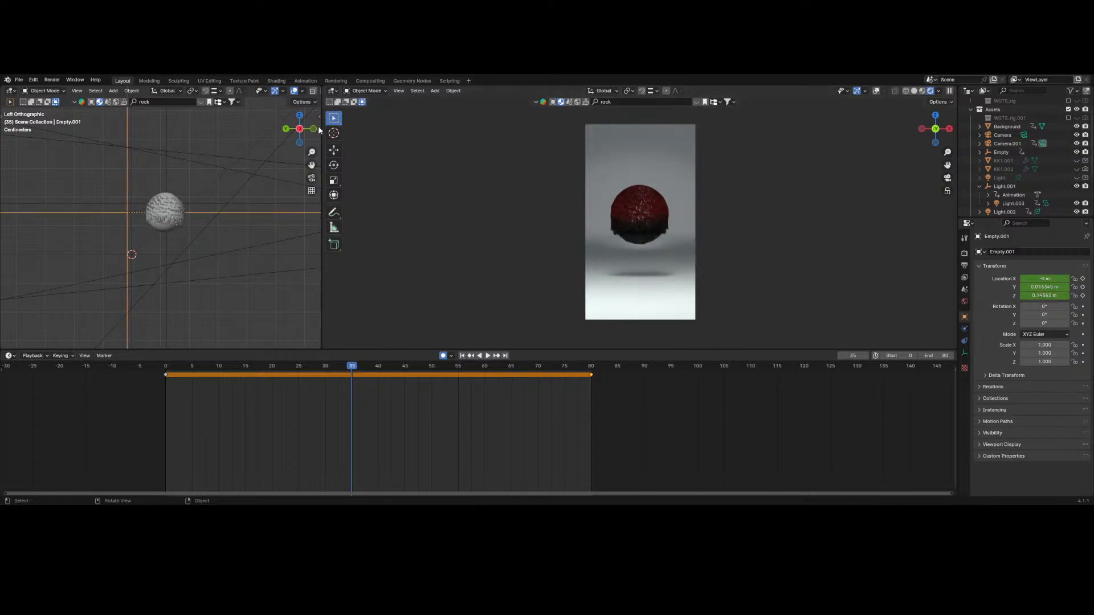
# - Switch to the front view, select Empty.001 and try moving it at frame 35
pyautogui.moveTo(315, 129); pyautogui.dragTo(313, 130)
pyautogui.click(130, 193)
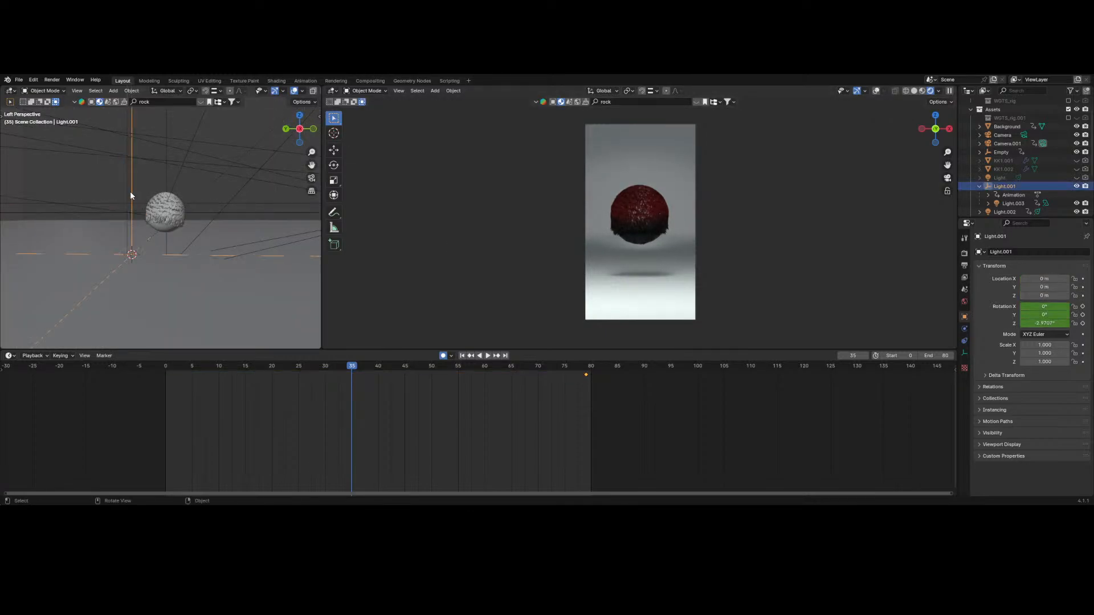
pyautogui.click(128, 192)
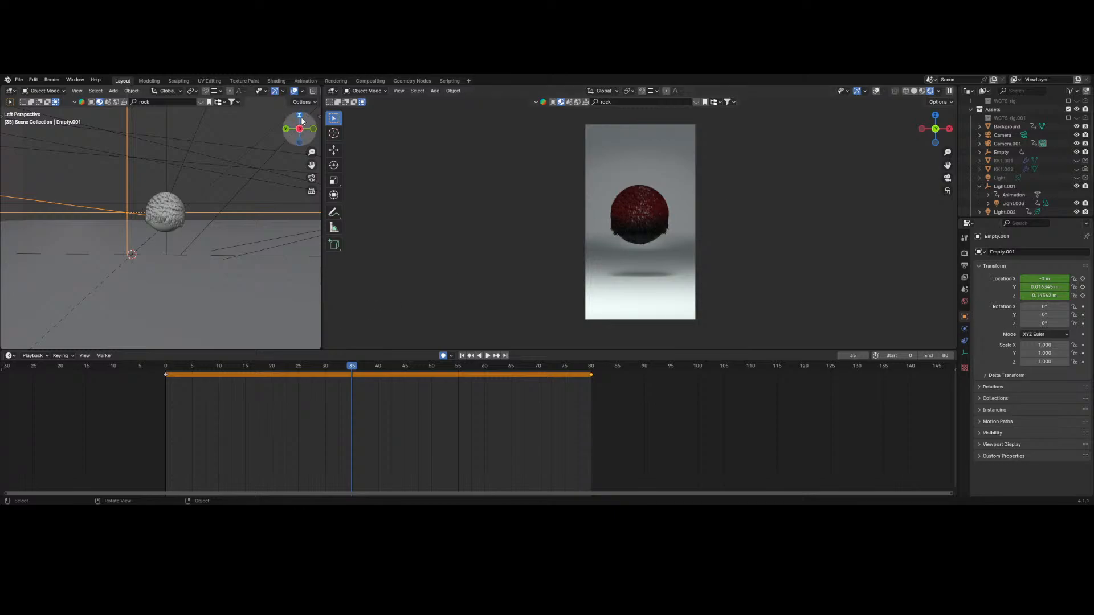
pyautogui.click(317, 132)
pyautogui.click(314, 129)
pyautogui.scroll(5, 97, 170)
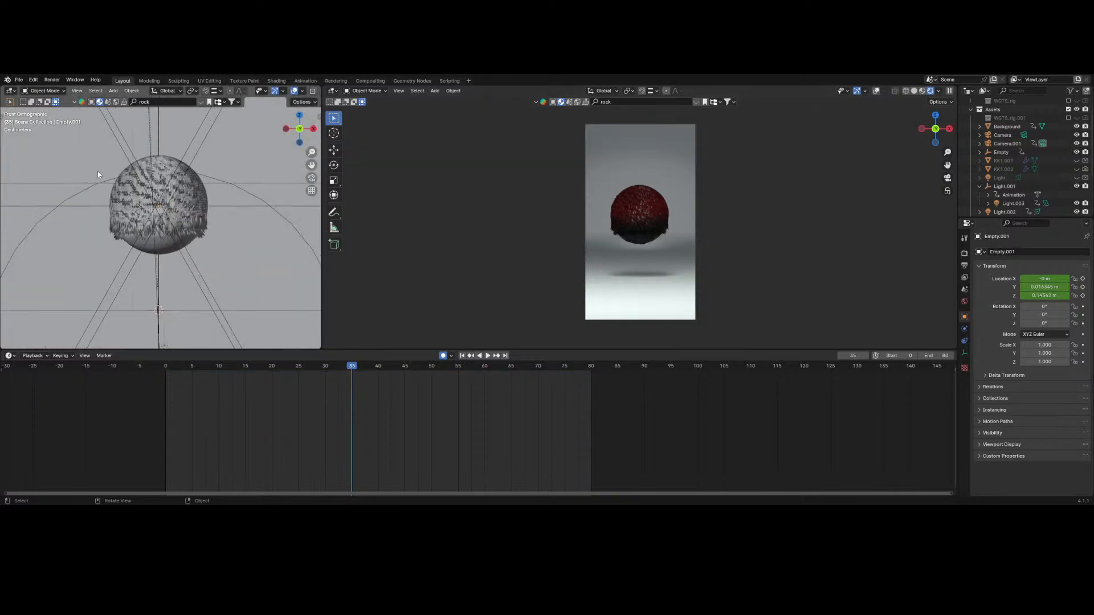
pyautogui.scroll(-5, 130, 177)
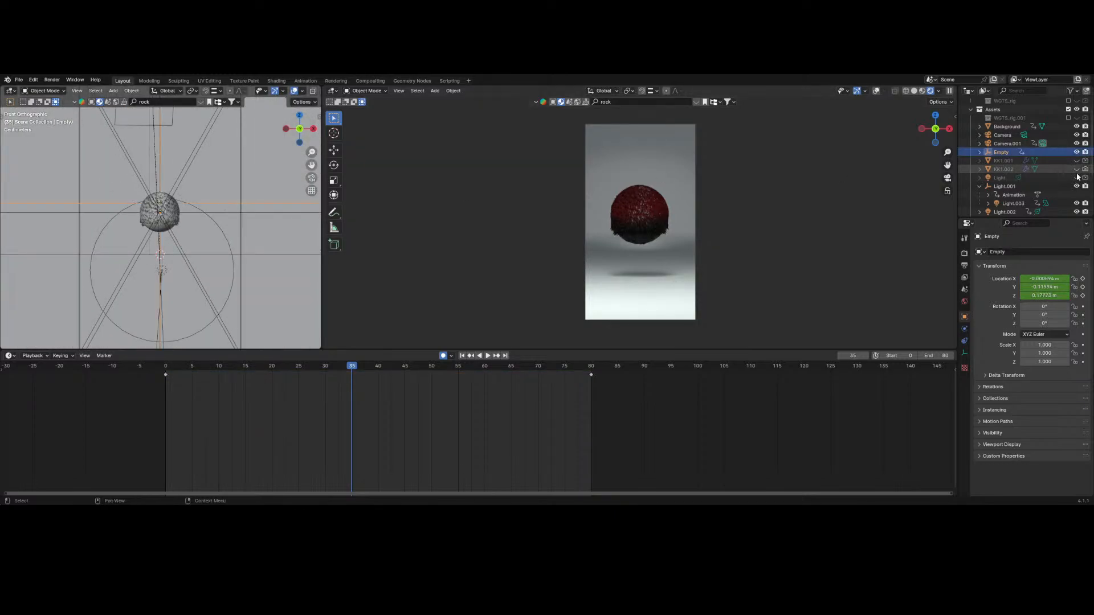
pyautogui.scroll(-4, 1043, 171)
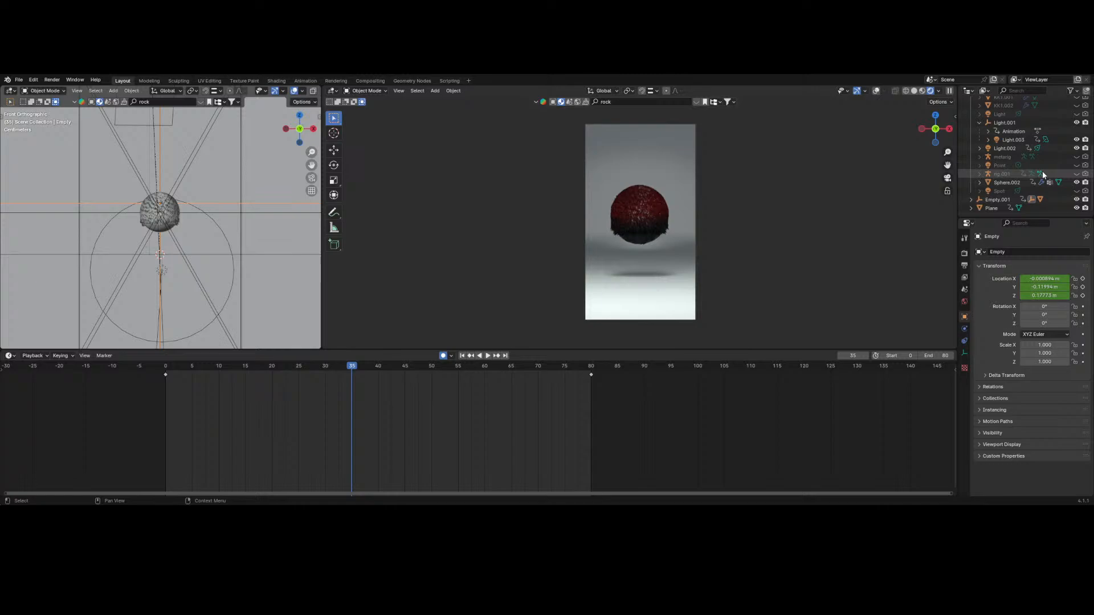
pyautogui.click(993, 201)
pyautogui.press('g')
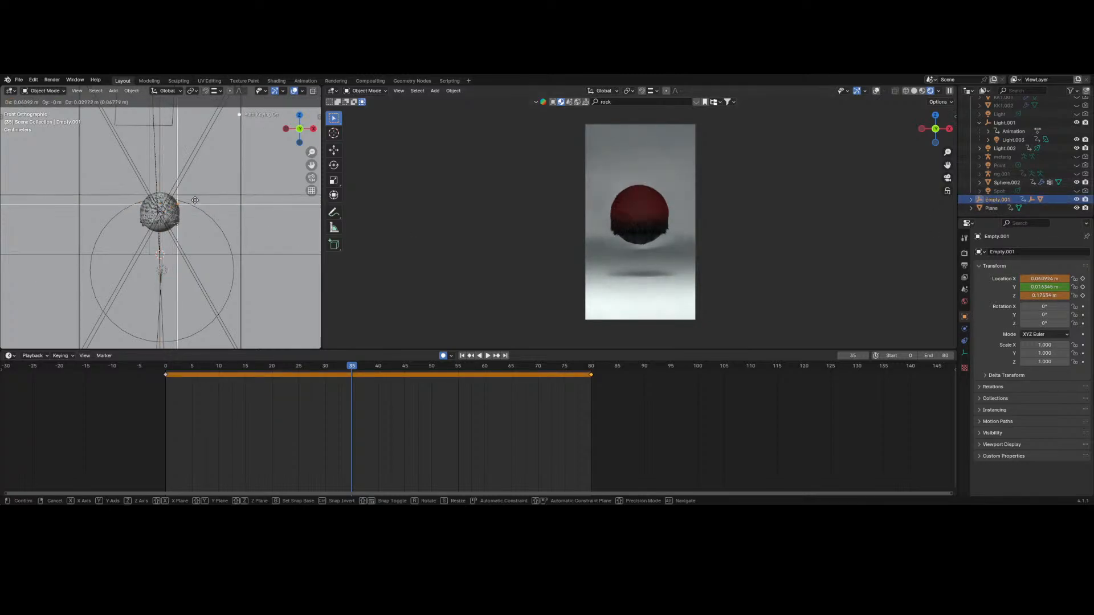
pyautogui.press('Escape')
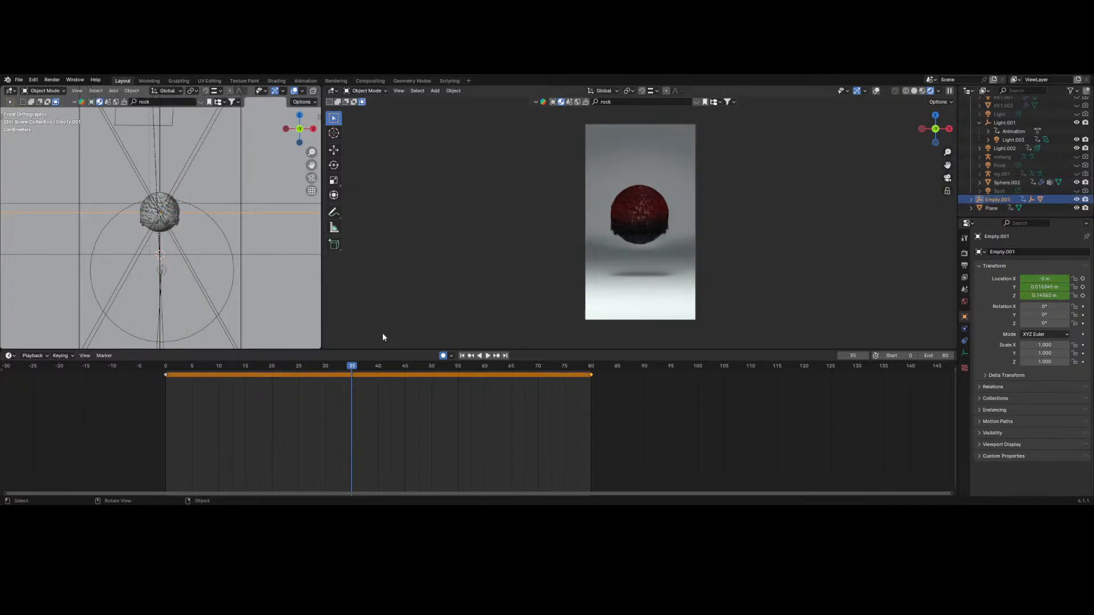
# - At frame 0, check which objects are parented under Empty.001 and test the parenting with a cancelled move
pyautogui.click(165, 367)
pyautogui.press('space')
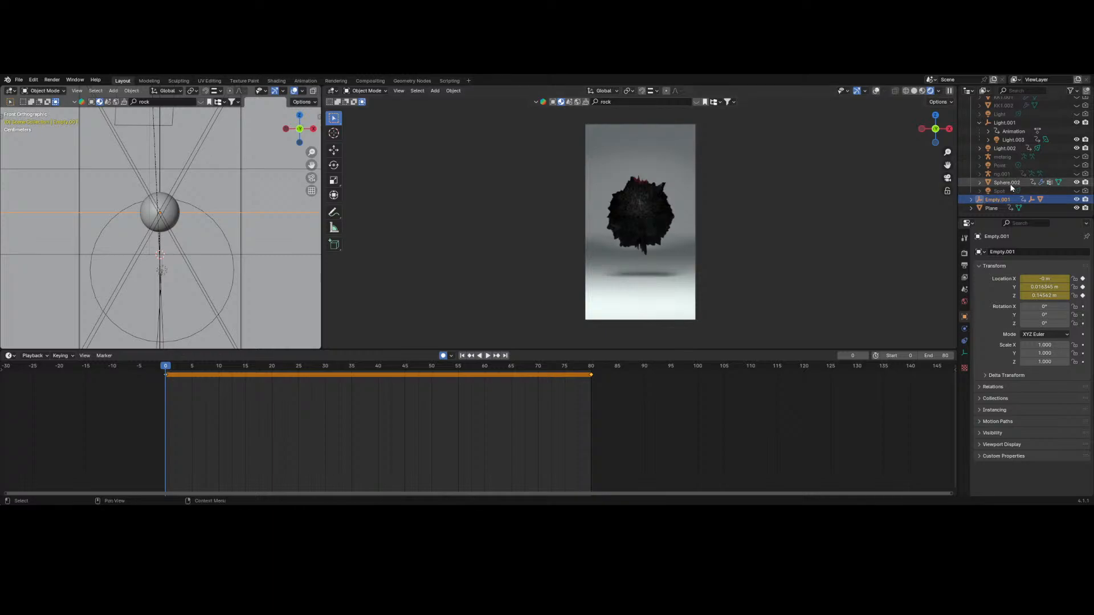
pyautogui.scroll(3, 1011, 154)
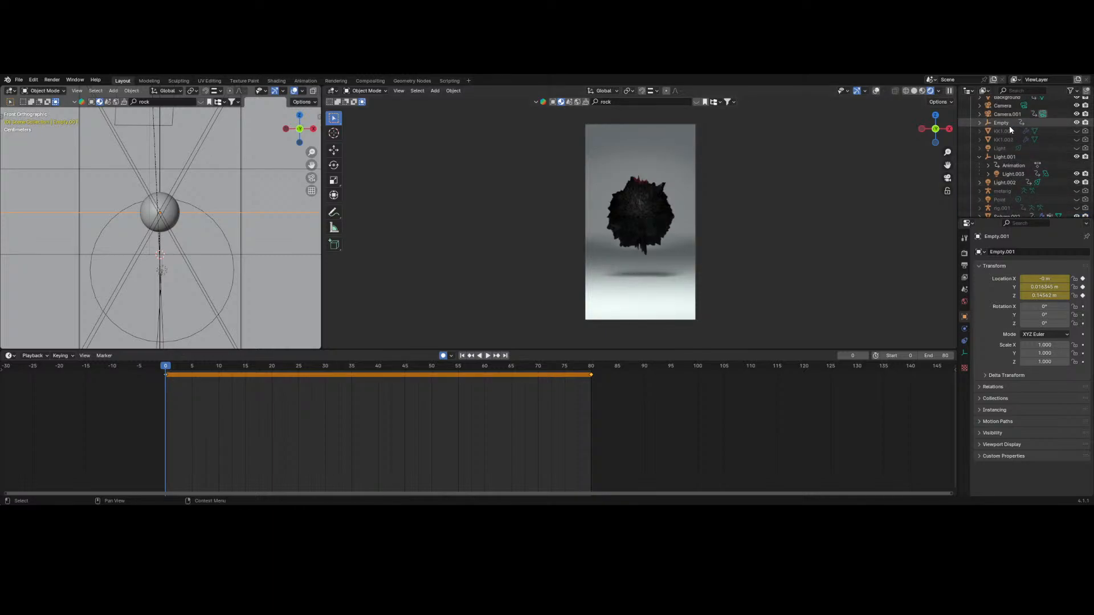
pyautogui.click(1009, 126)
pyautogui.scroll(-3, 993, 152)
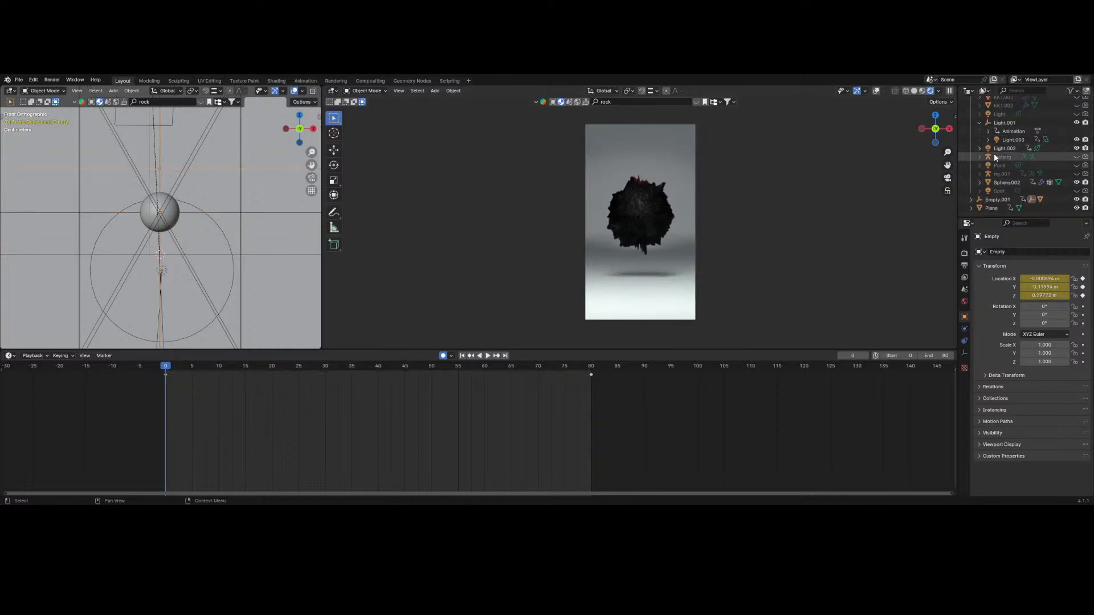
pyautogui.click(971, 199)
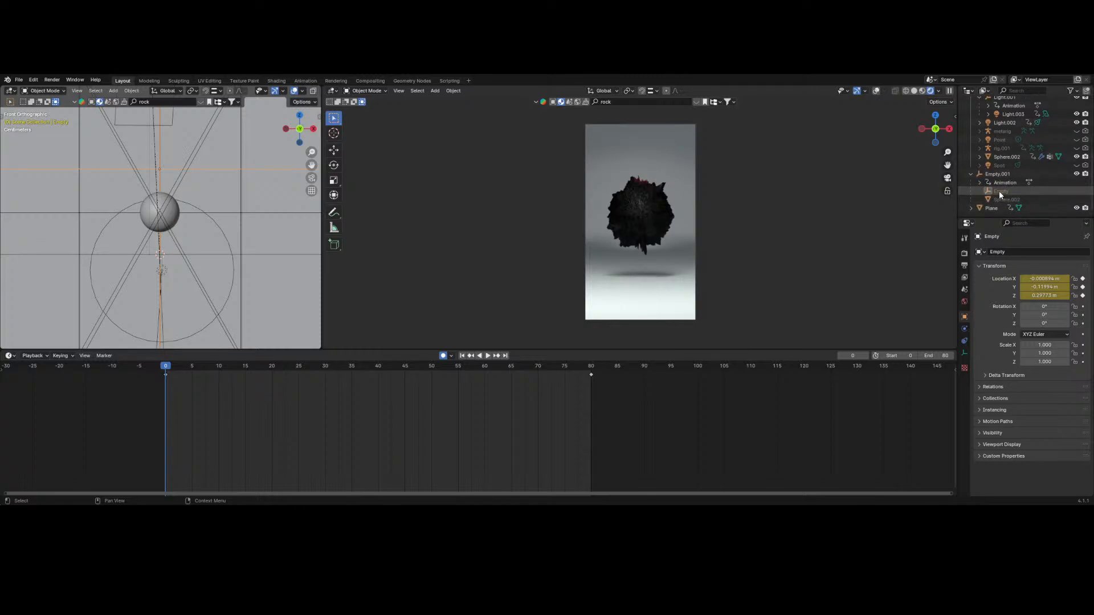
pyautogui.click(999, 176)
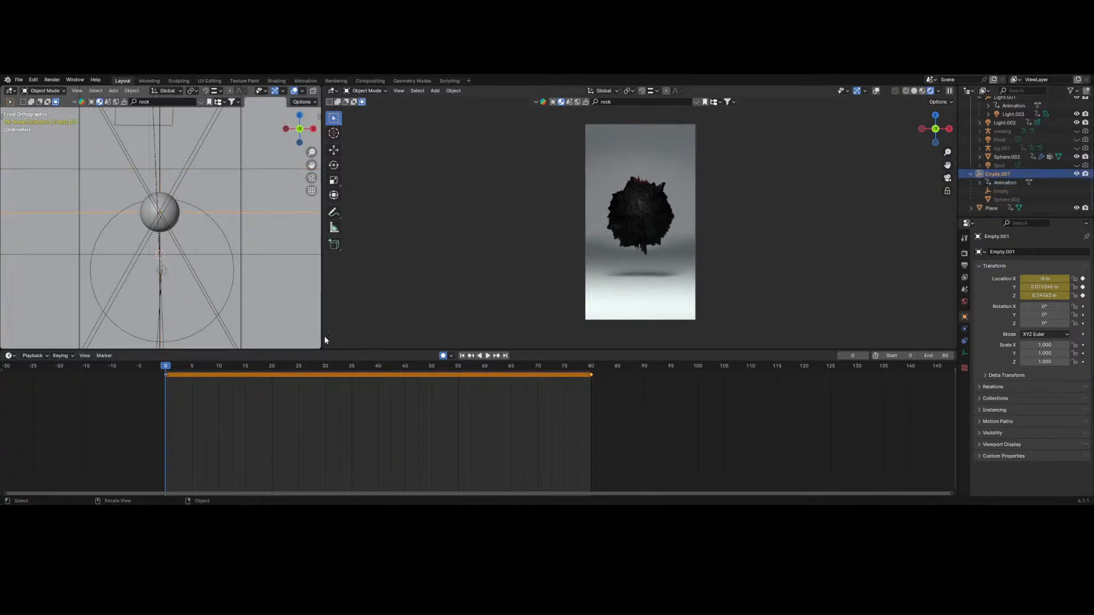
pyautogui.press('g')
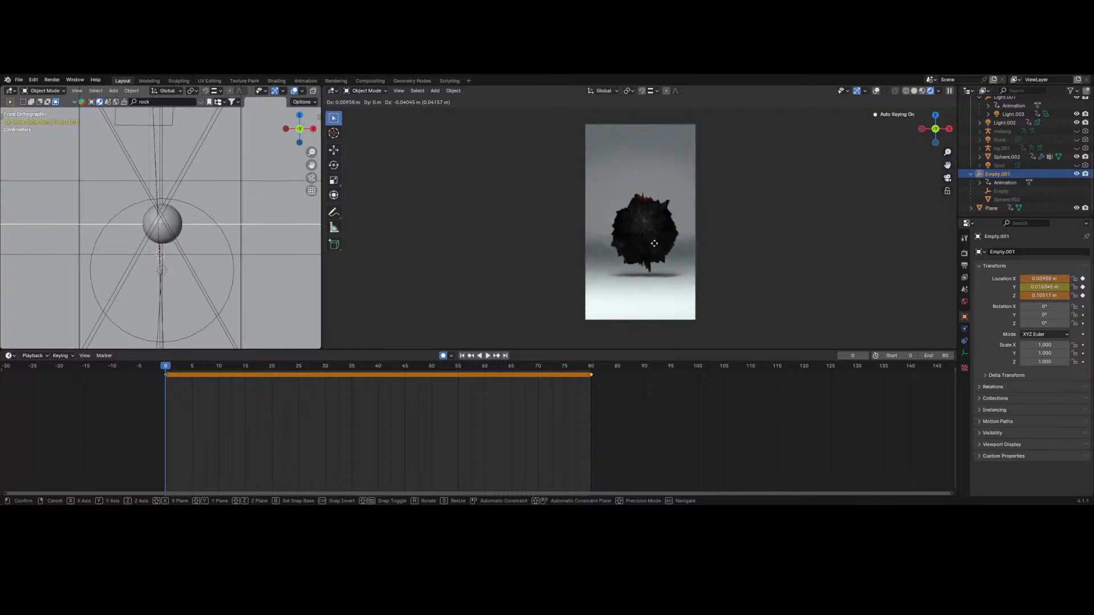
pyautogui.rightClick(654, 244)
# - Return to frame 35 and try moving Empty.001 there again, cancelling the move
pyautogui.moveTo(328, 367); pyautogui.dragTo(348, 368)
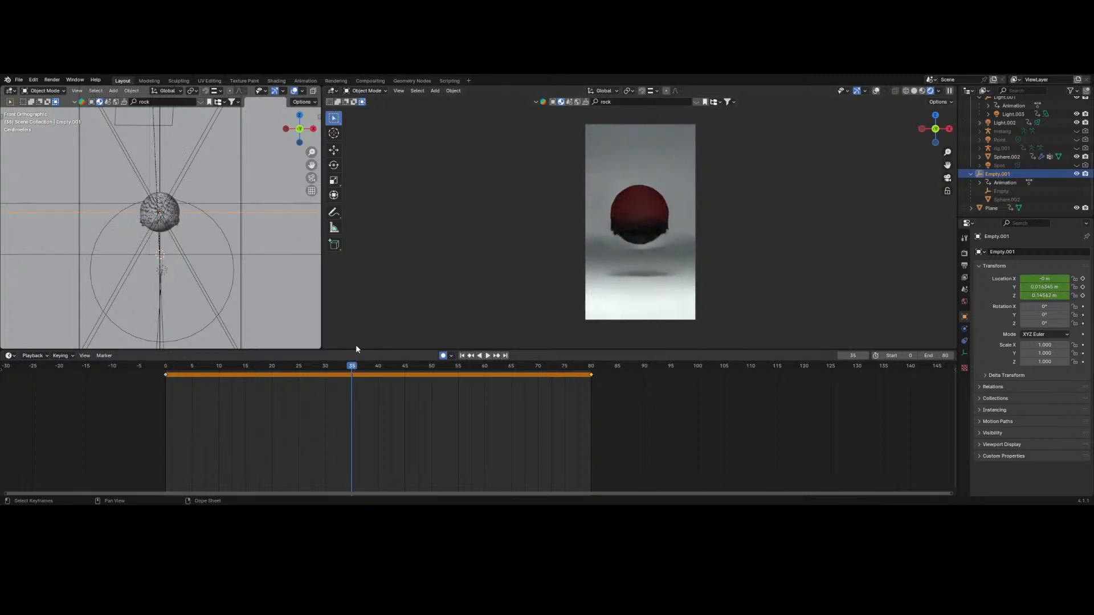
pyautogui.press('g')
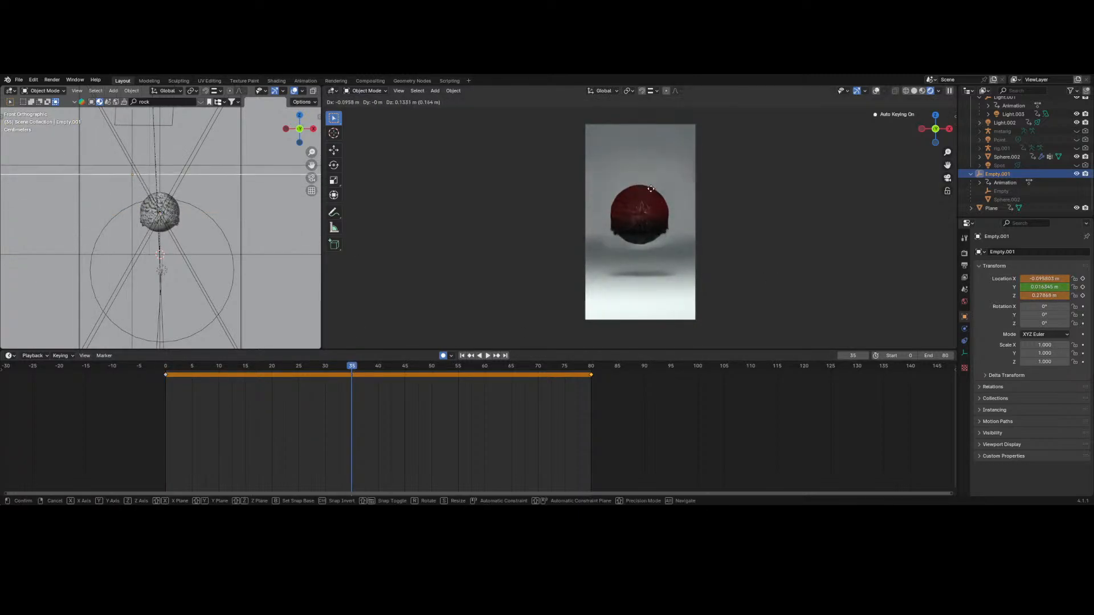
pyautogui.rightClick(705, 203)
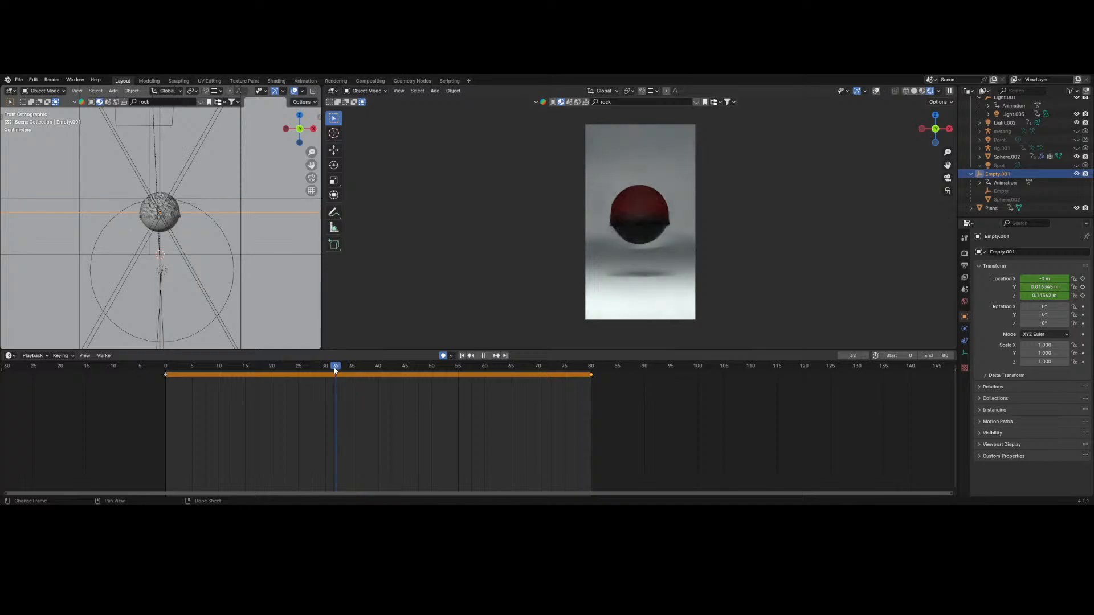
# - Try moving Empty.001 at frame 0, play back the resulting motion and undo the move
pyautogui.moveTo(334, 371); pyautogui.dragTo(120, 384)
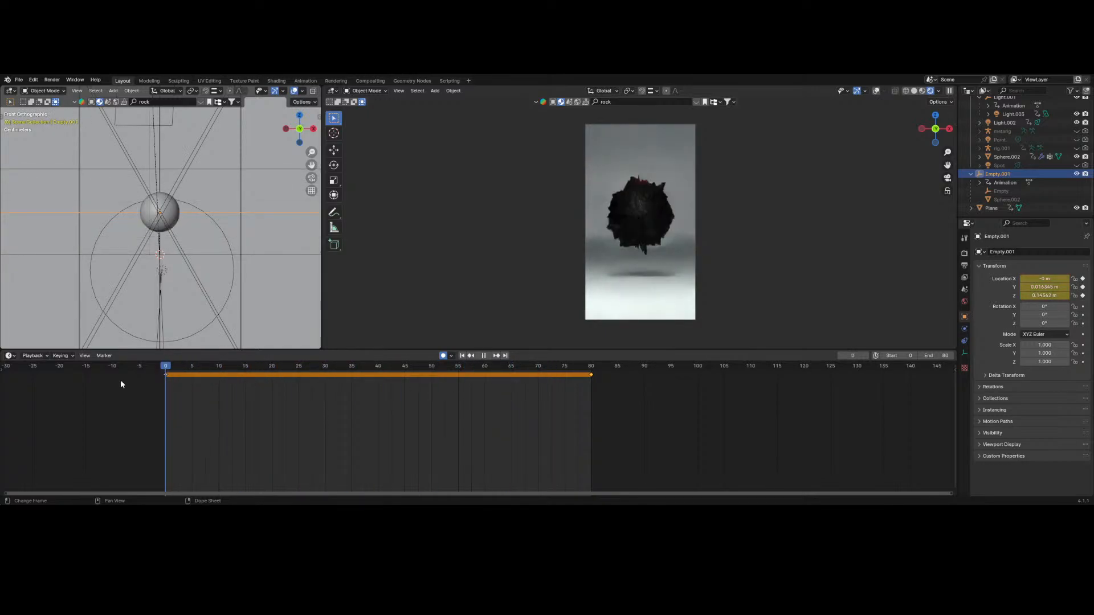
pyautogui.press('space')
pyautogui.press('g')
pyautogui.click(247, 286)
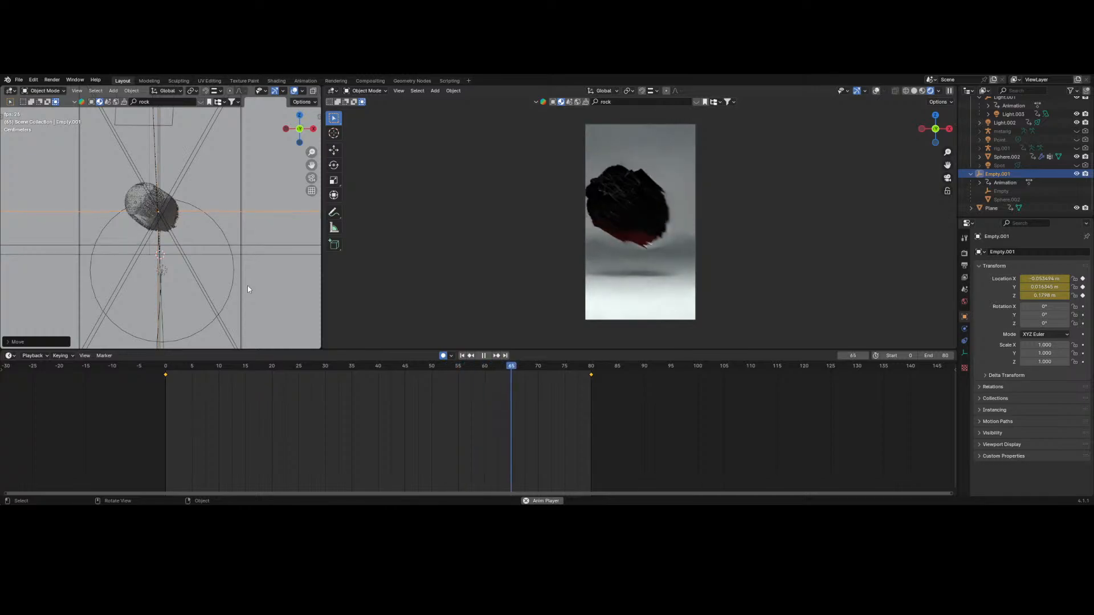
pyautogui.press('space')
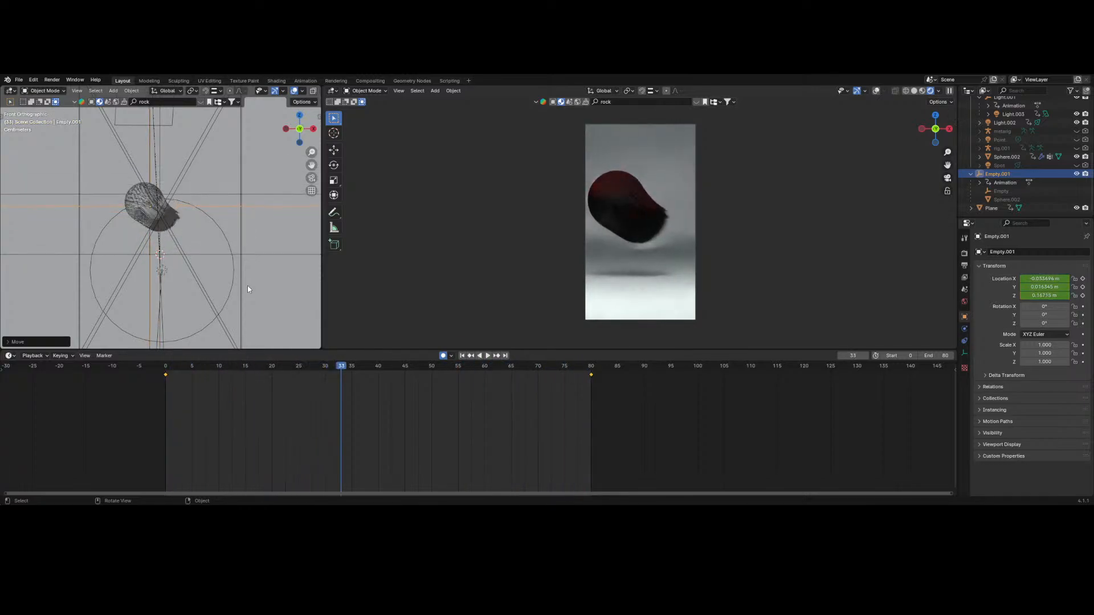
pyautogui.hotkey('ctrl', 'z')
# - Play back the restored sphere animation and examine it in the rendered camera view
pyautogui.press('space')
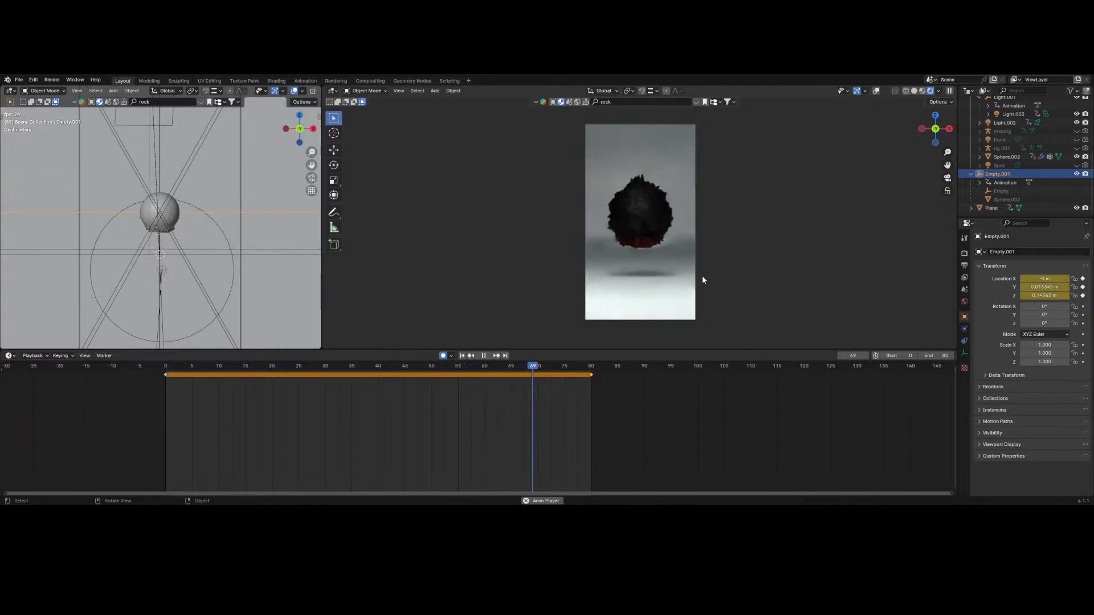
pyautogui.scroll(5, 647, 273)
pyautogui.scroll(-5, 647, 273)
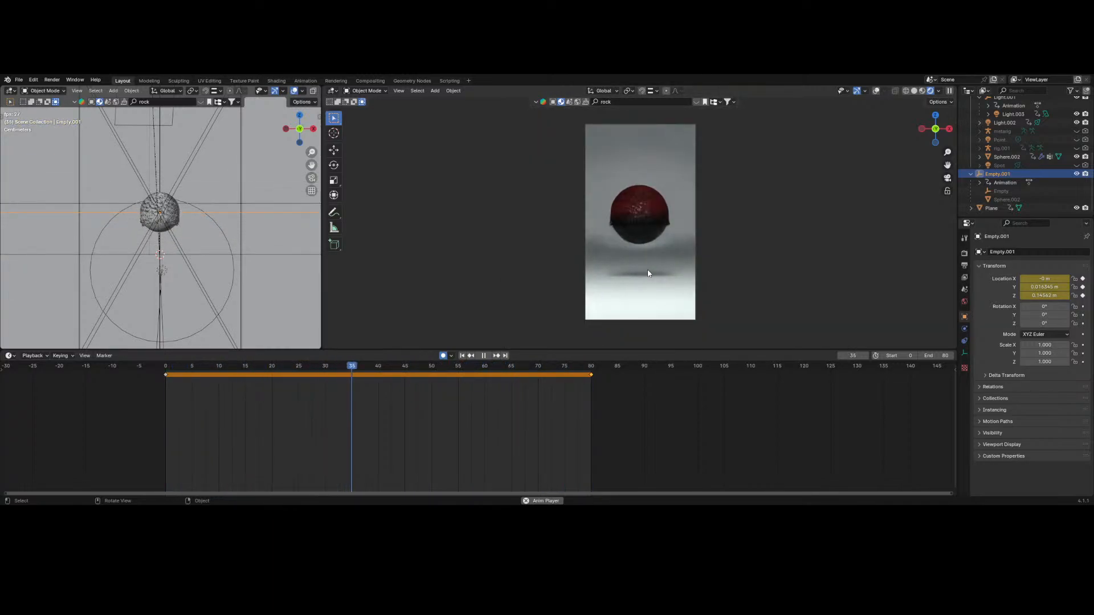
pyautogui.scroll(3, 638, 283)
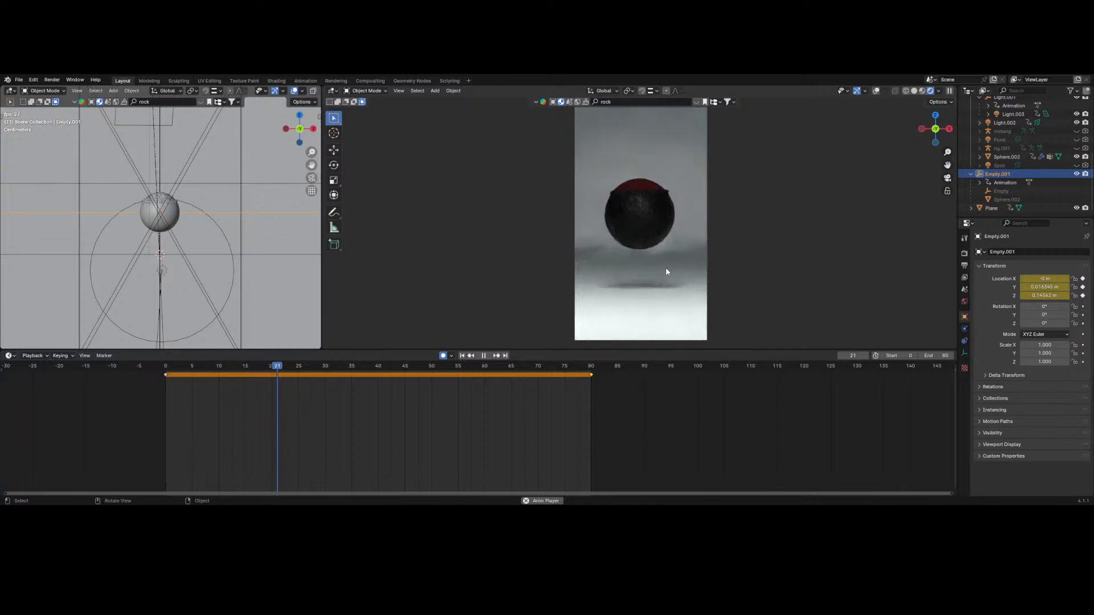
# - Select the floor plane, return to frame 0 and move the plane's last keyframe to frame 80
pyautogui.click(659, 327)
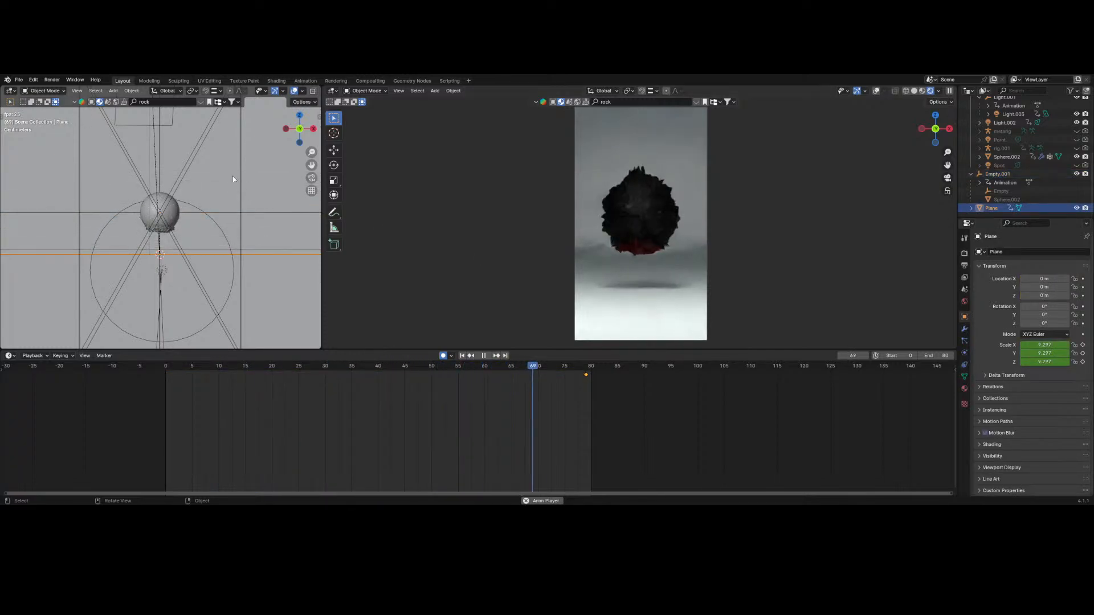
pyautogui.press('space')
pyautogui.click(172, 373)
pyautogui.press('space')
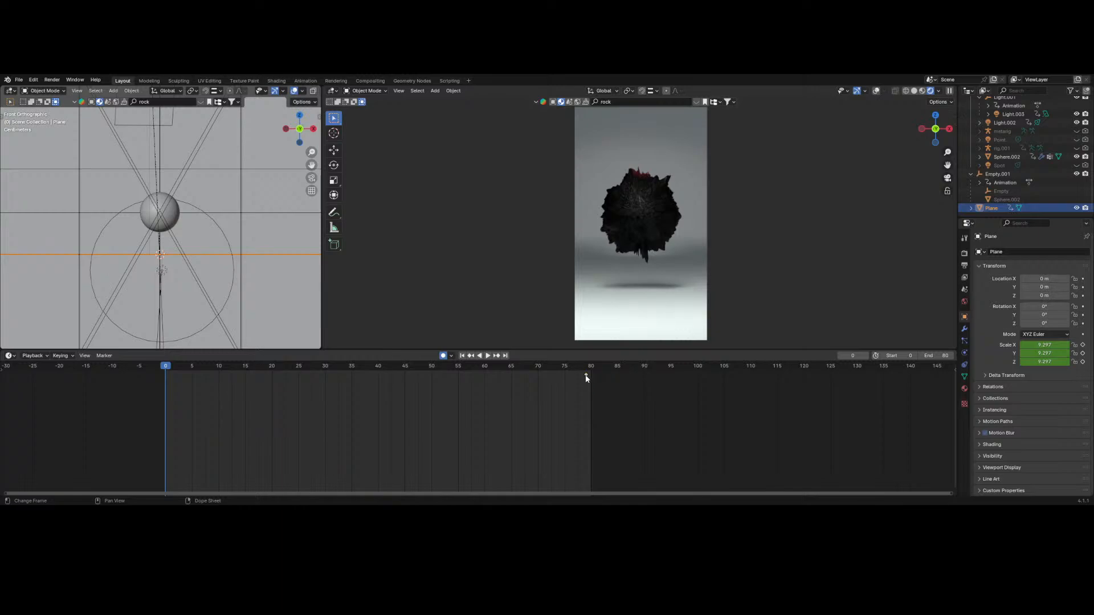
pyautogui.moveTo(585, 376); pyautogui.dragTo(593, 380)
# - At frame 0, lower the floor plane to a Z location of about -0.048 m, previewing it and undoing and redoing the move
pyautogui.click(333, 151)
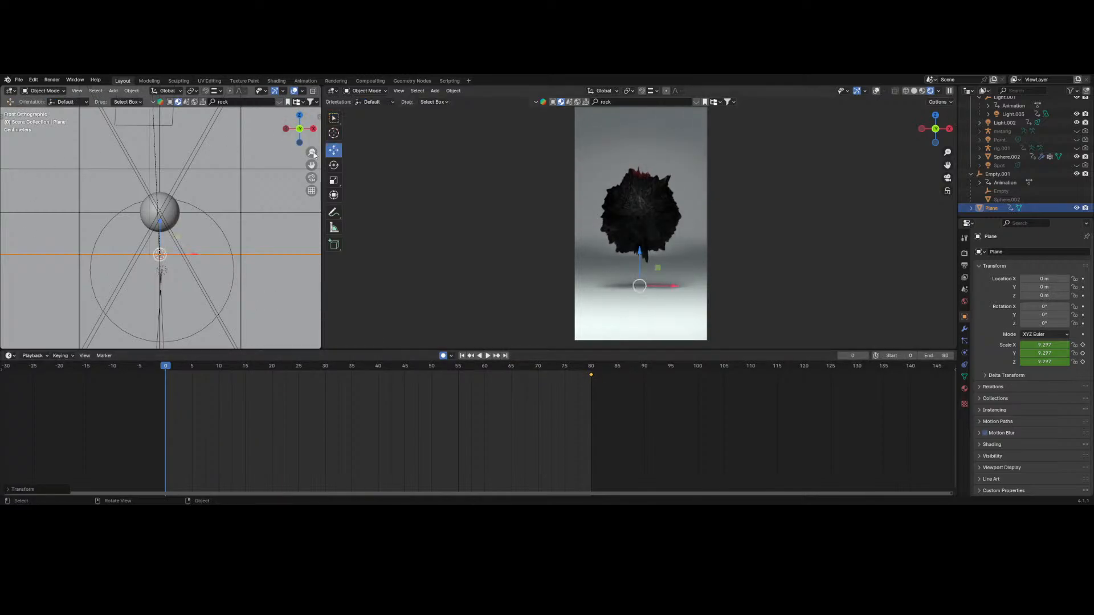
pyautogui.moveTo(159, 230); pyautogui.dragTo(165, 232)
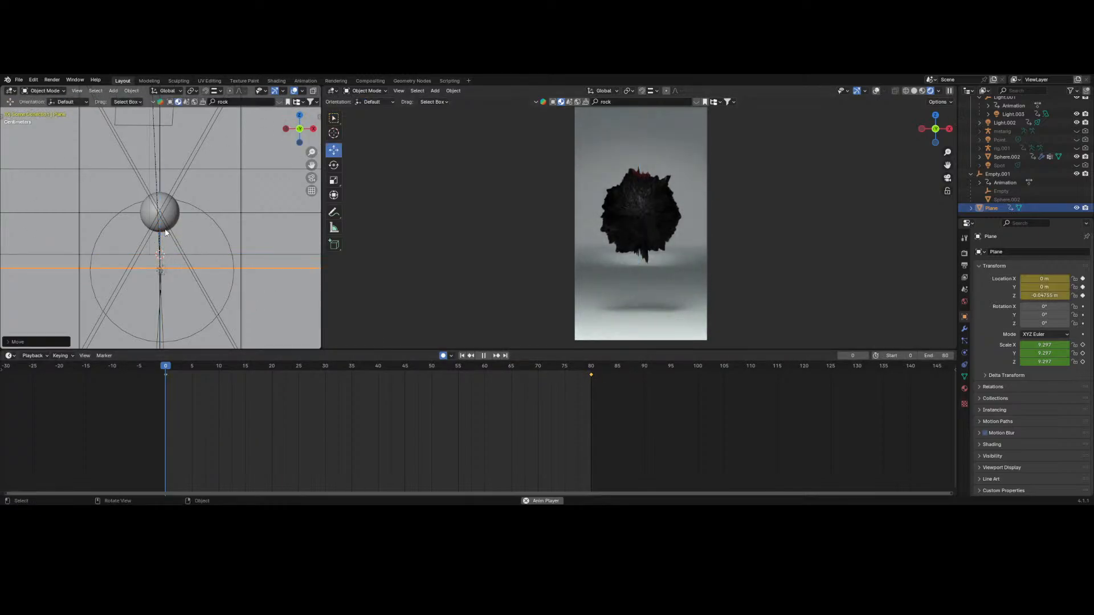
pyautogui.press('space')
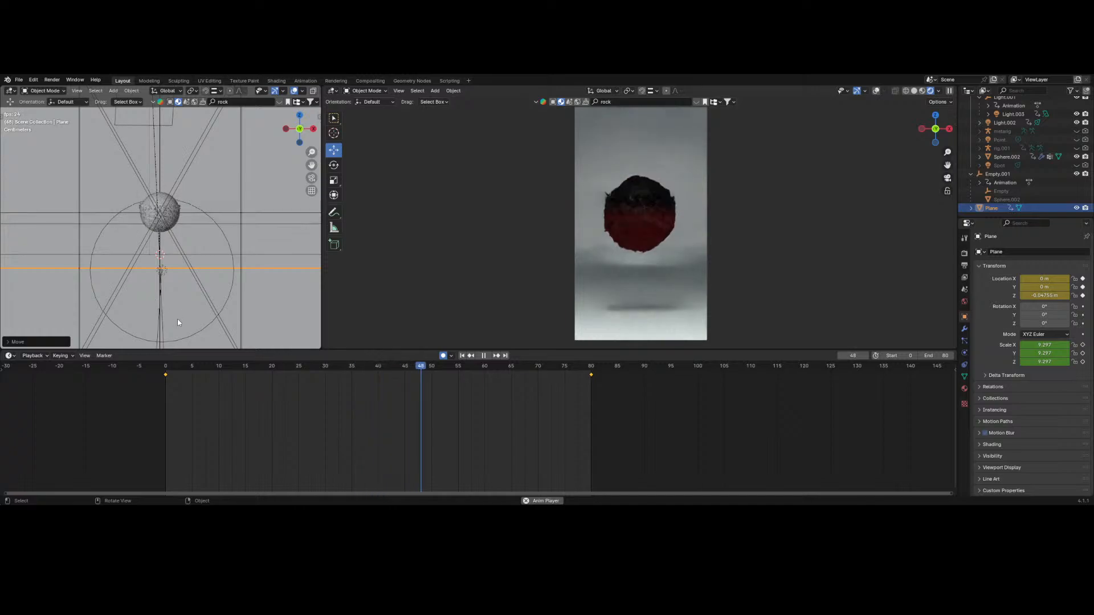
pyautogui.press('space')
pyautogui.hotkey('ctrl', 'z')
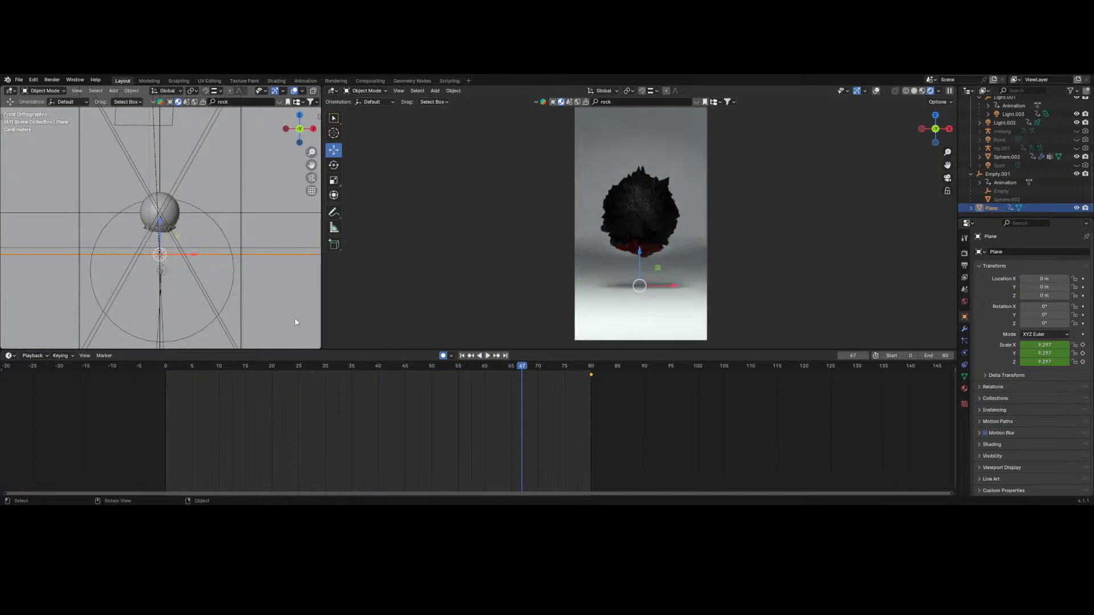
pyautogui.hotkey('ctrl', 'shift', 'z')
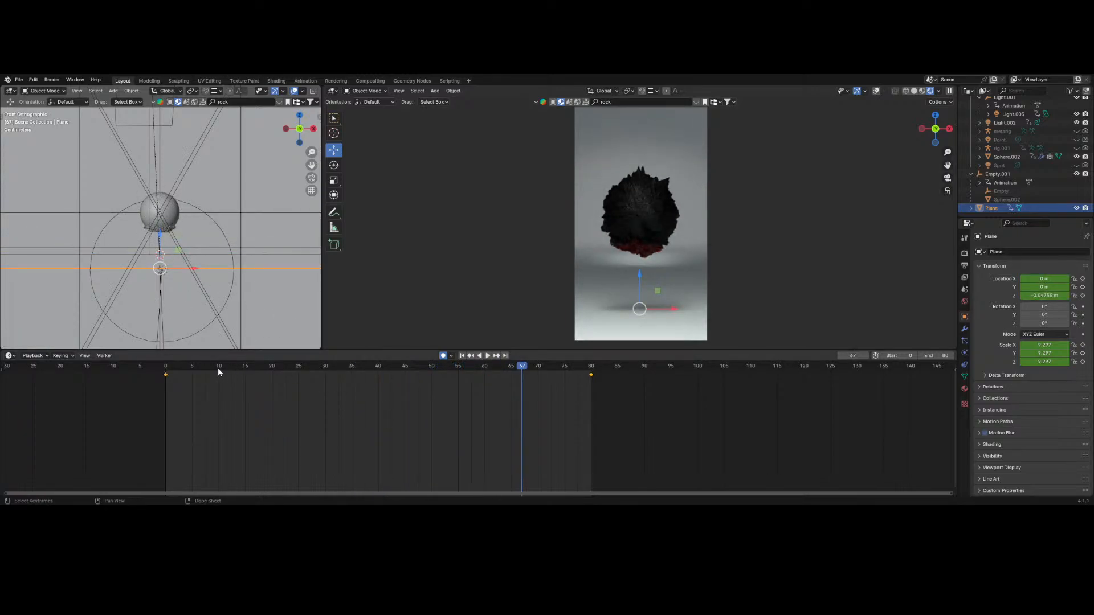
# - At frame 80, raise the floor plane to a Z location of about 0.012 m and play the animation from the start
pyautogui.hotkey('shift', 'Left')
pyautogui.press('space')
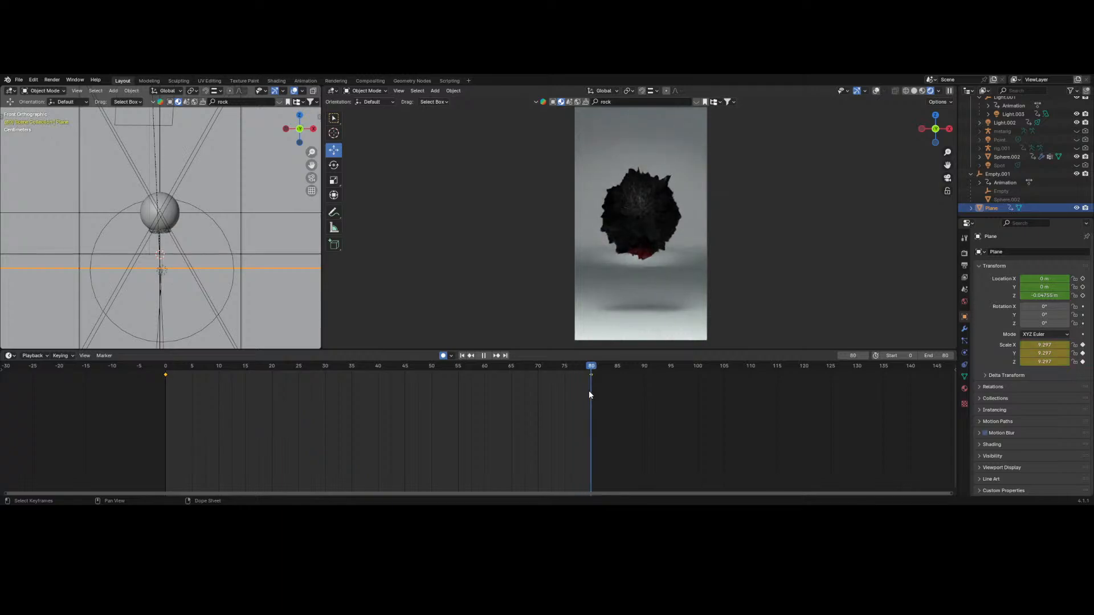
pyautogui.press('space')
pyautogui.moveTo(157, 239); pyautogui.dragTo(160, 222)
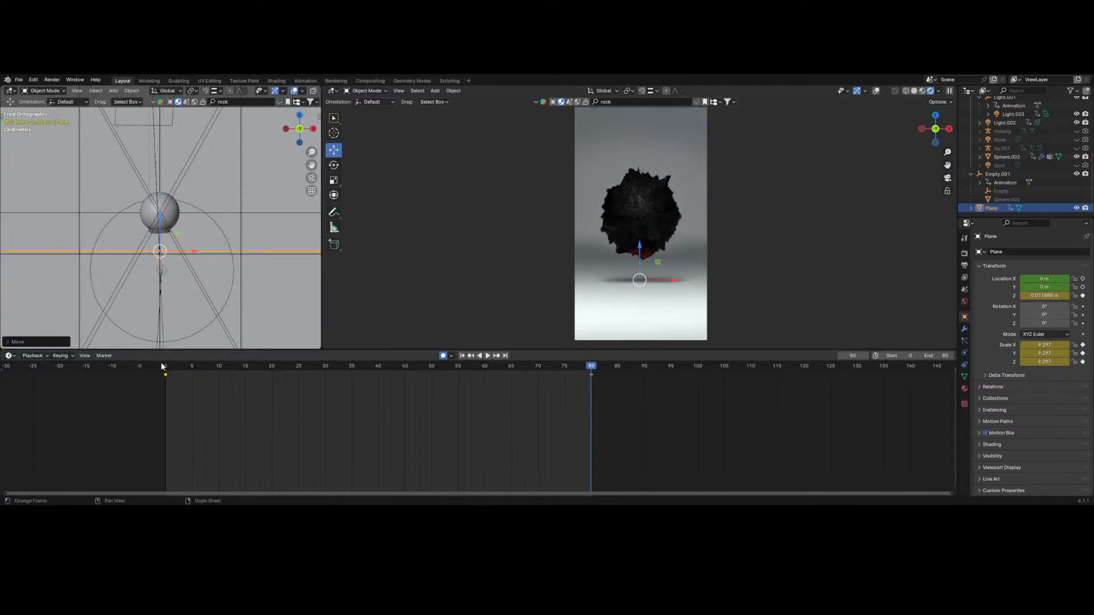
pyautogui.click(162, 364)
pyautogui.press('space')
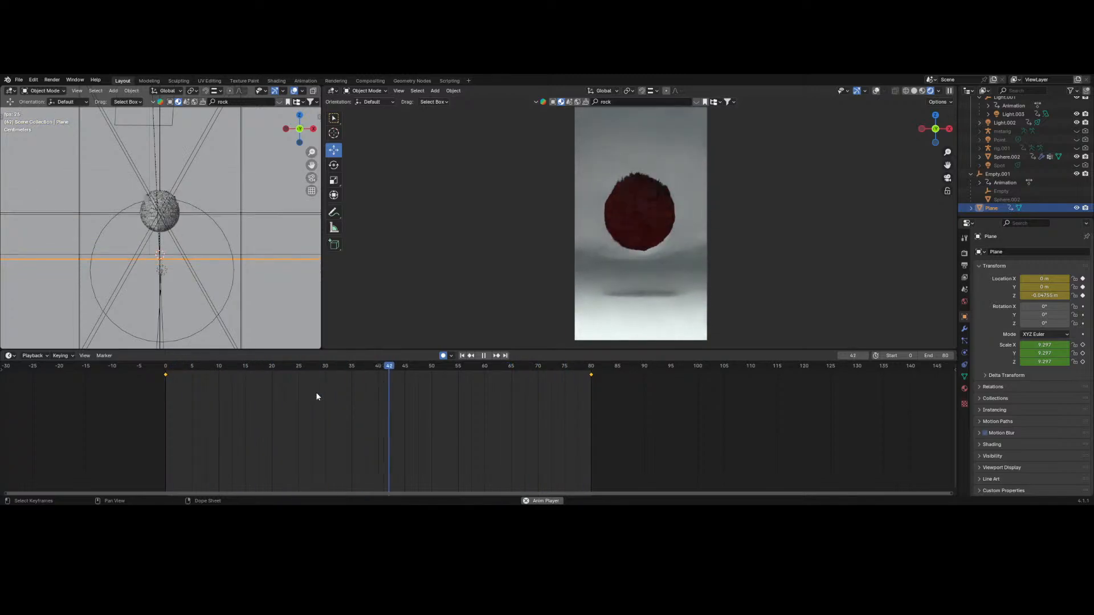
# - Stop the playback and delete the floor plane's location keyframe at frame 0
pyautogui.press('space')
pyautogui.click(165, 375)
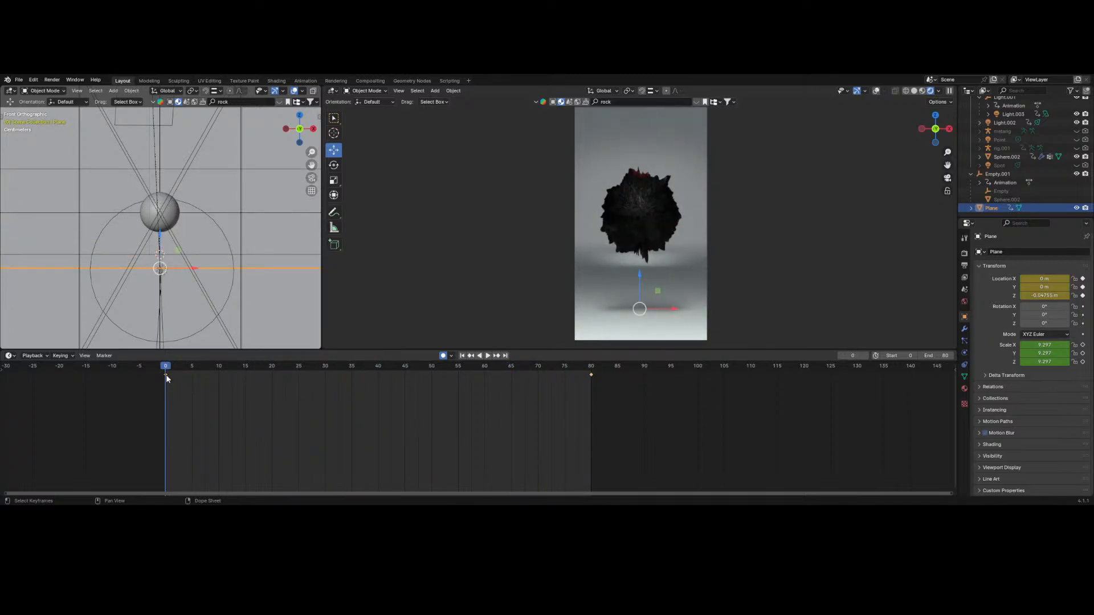
pyautogui.press('x')
pyautogui.click(169, 374)
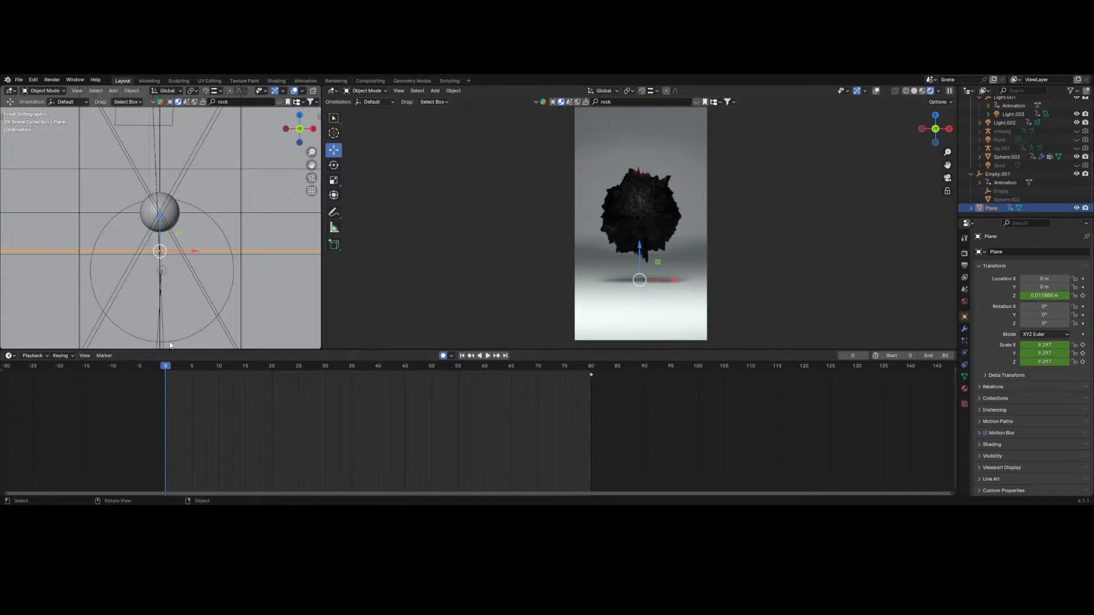
pyautogui.scroll(5, 158, 212)
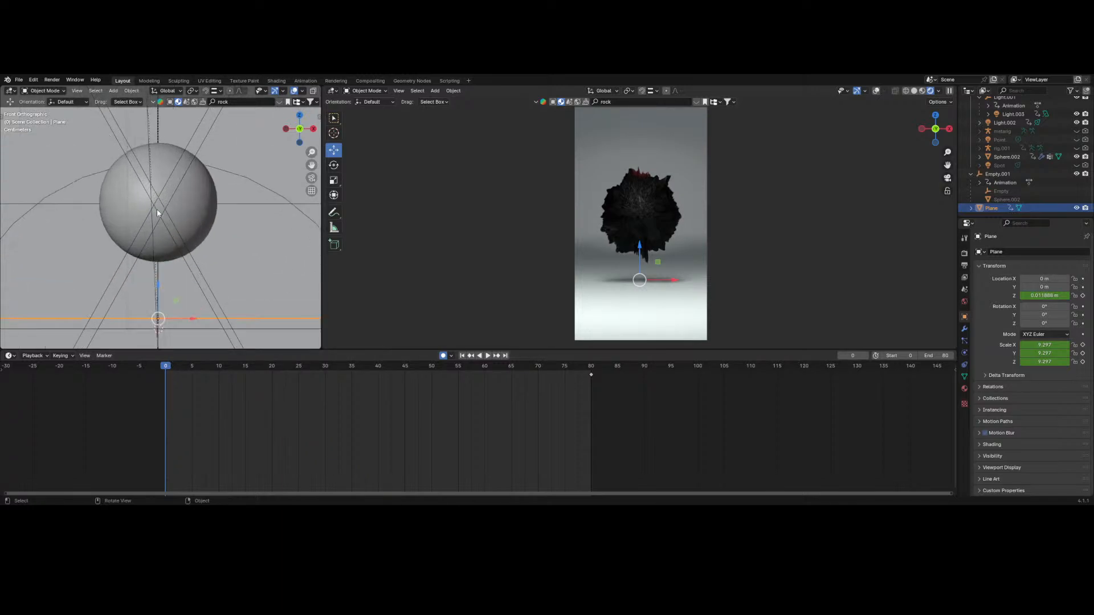
# - Select the rock sphere, play the animation and try moving the sphere sideways and down in the front view
pyautogui.scroll(-1, 156, 210)
pyautogui.click(149, 208)
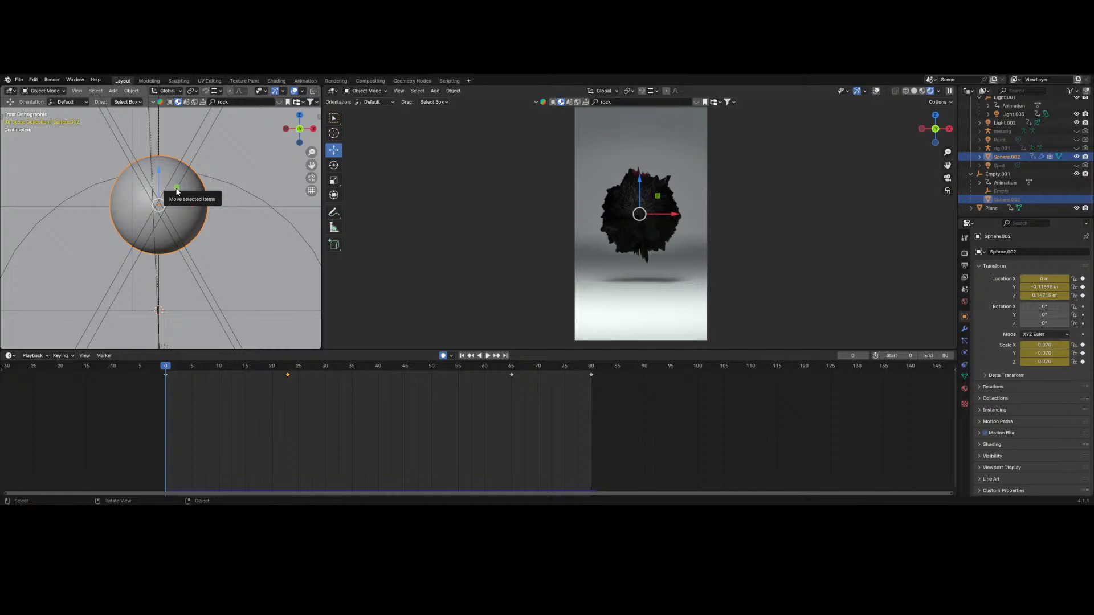
pyautogui.press('space')
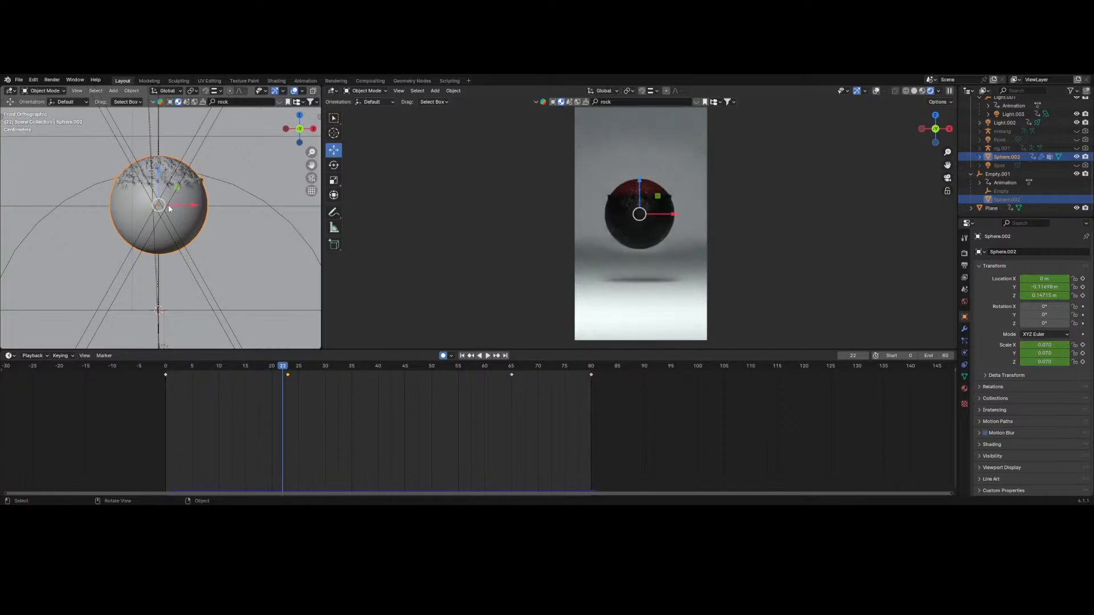
pyautogui.press('g')
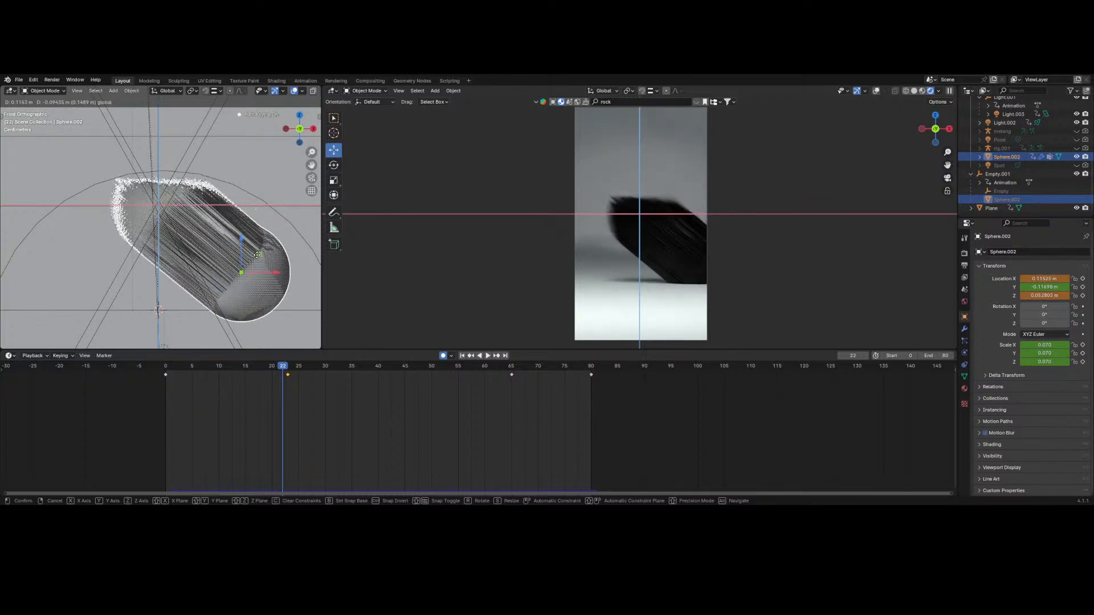
pyautogui.click(290, 262)
pyautogui.hotkey('shift', 'Left')
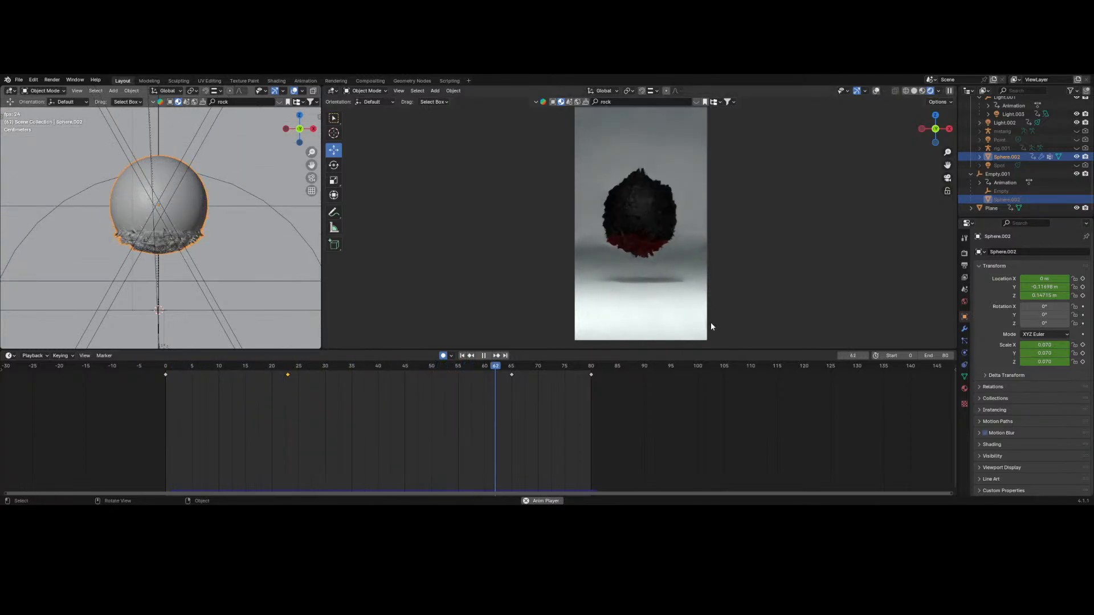
# - Stop the playback, go to frame 80 and raise the floor plane to a Z location of about 0.032 m
pyautogui.press('Escape')
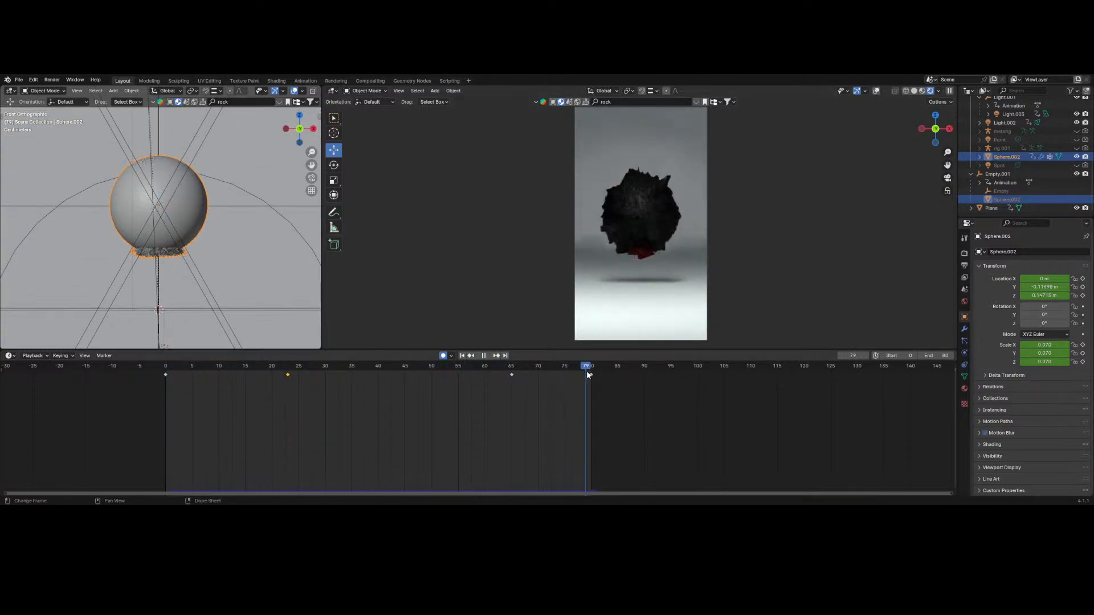
pyautogui.click(608, 337)
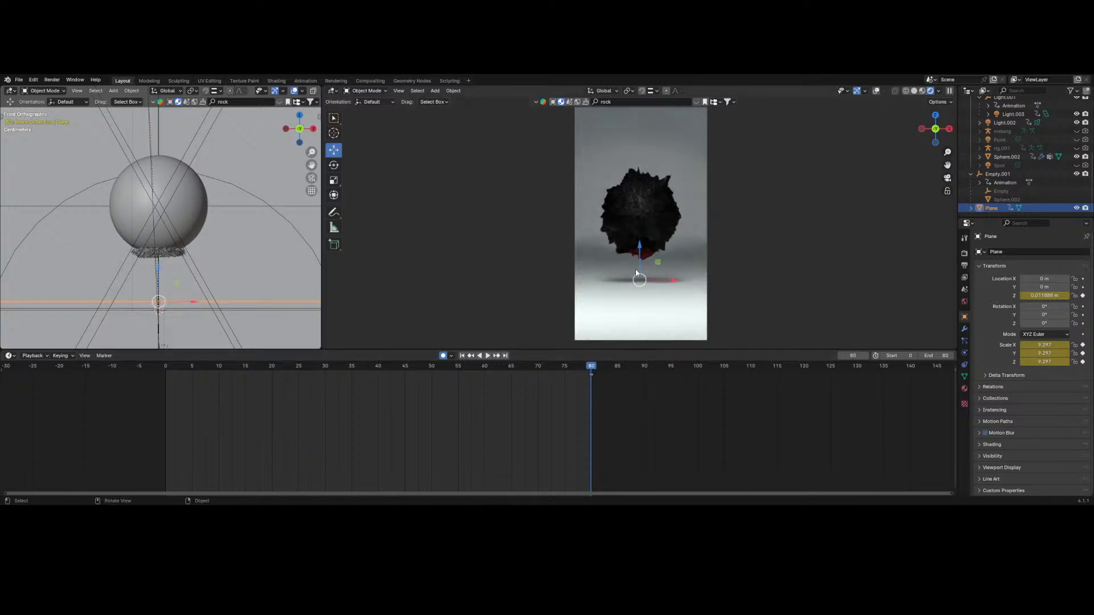
pyautogui.moveTo(636, 273); pyautogui.dragTo(640, 247)
# - Replay the animation to check the sphere above the raised floor plane, and save the file
pyautogui.press('space')
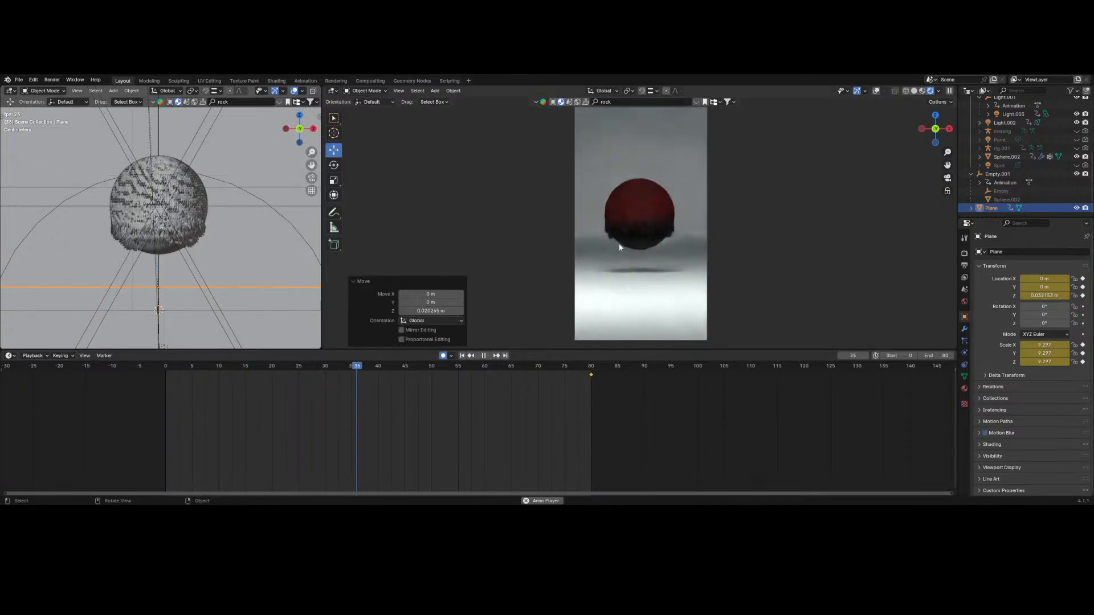
pyautogui.scroll(-1, 631, 211)
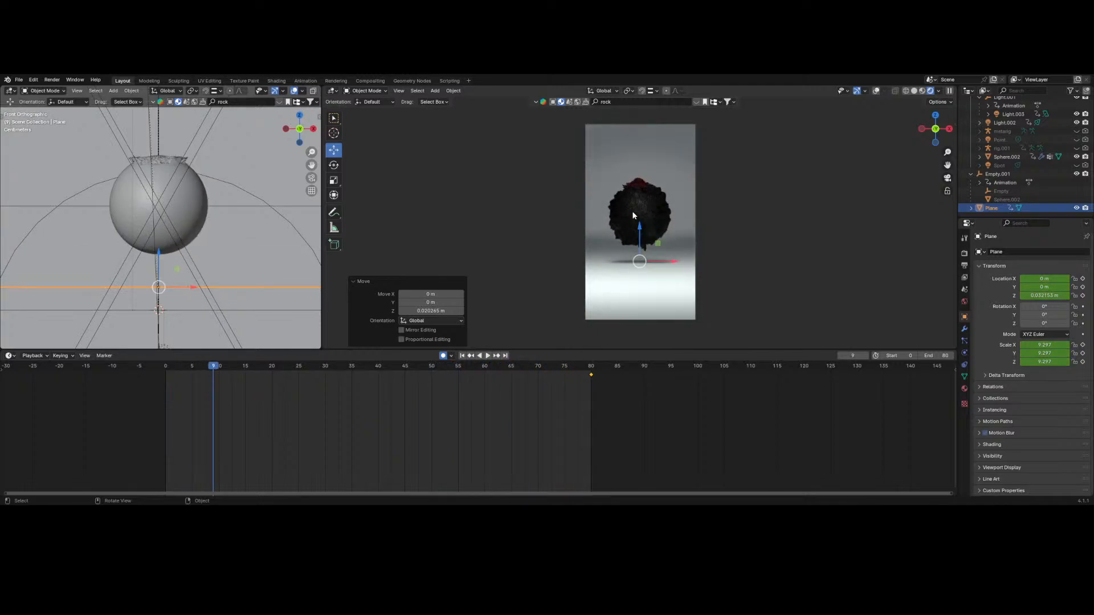
pyautogui.press('space')
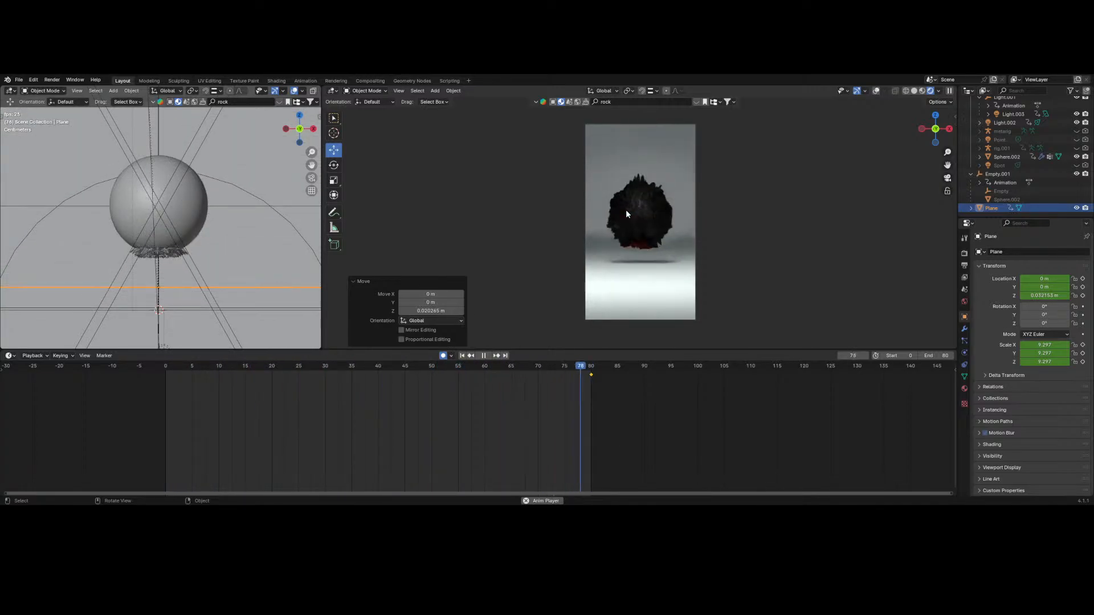
pyautogui.press('space')
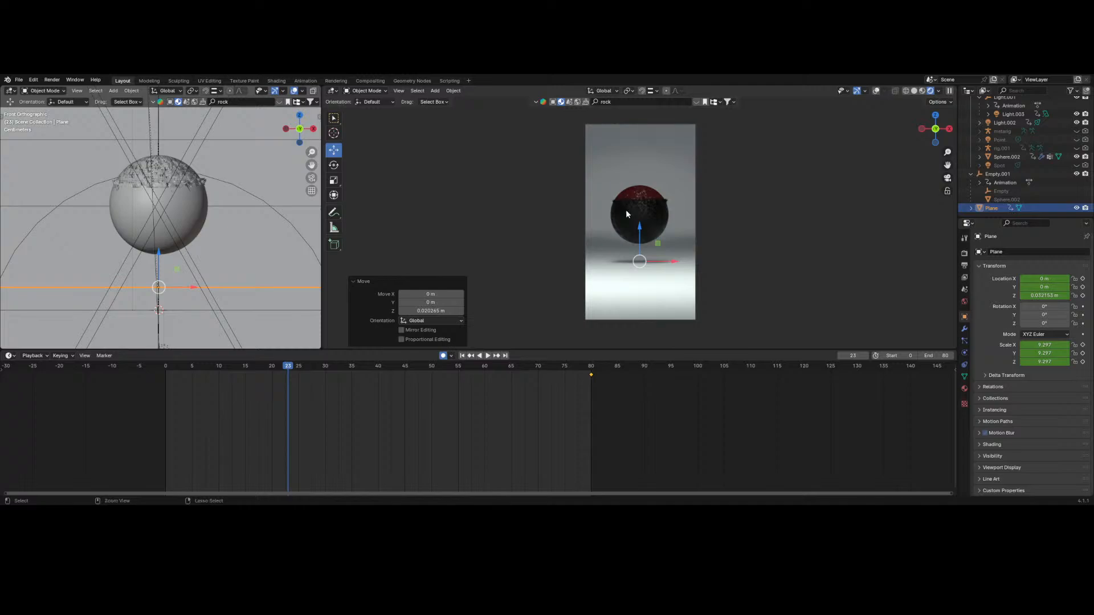
pyautogui.hotkey('ctrl', 's')
pyautogui.scroll(3, 626, 193)
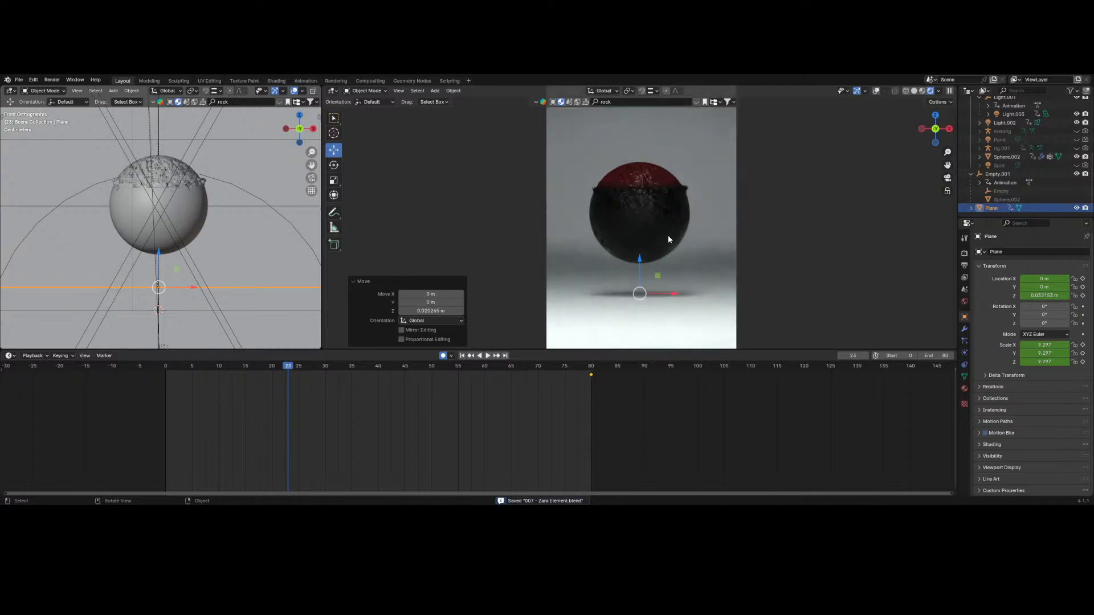
pyautogui.press('space')
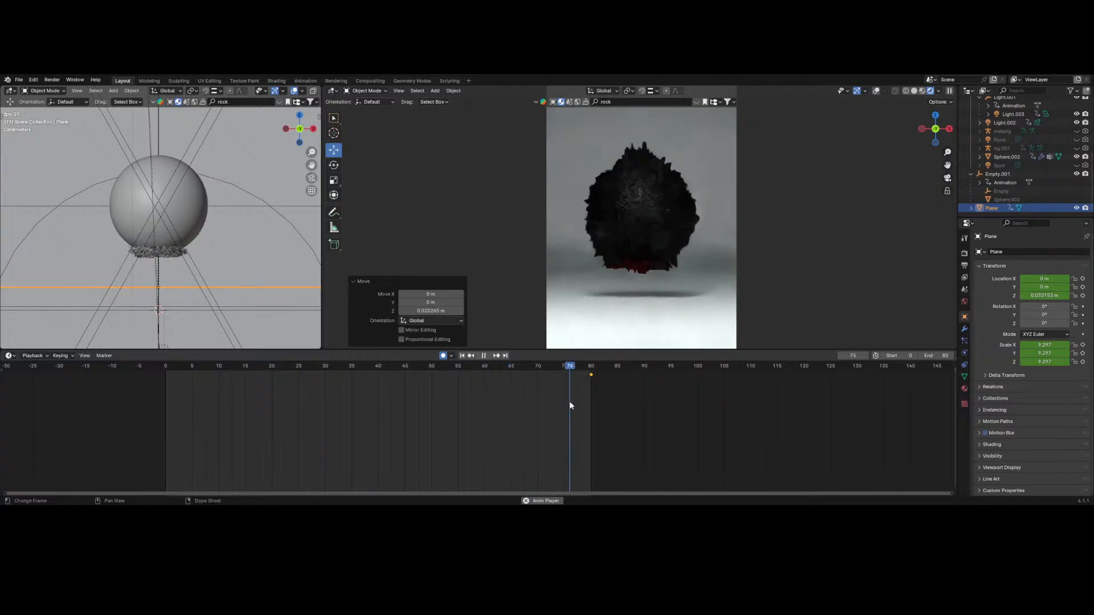
pyautogui.press('space')
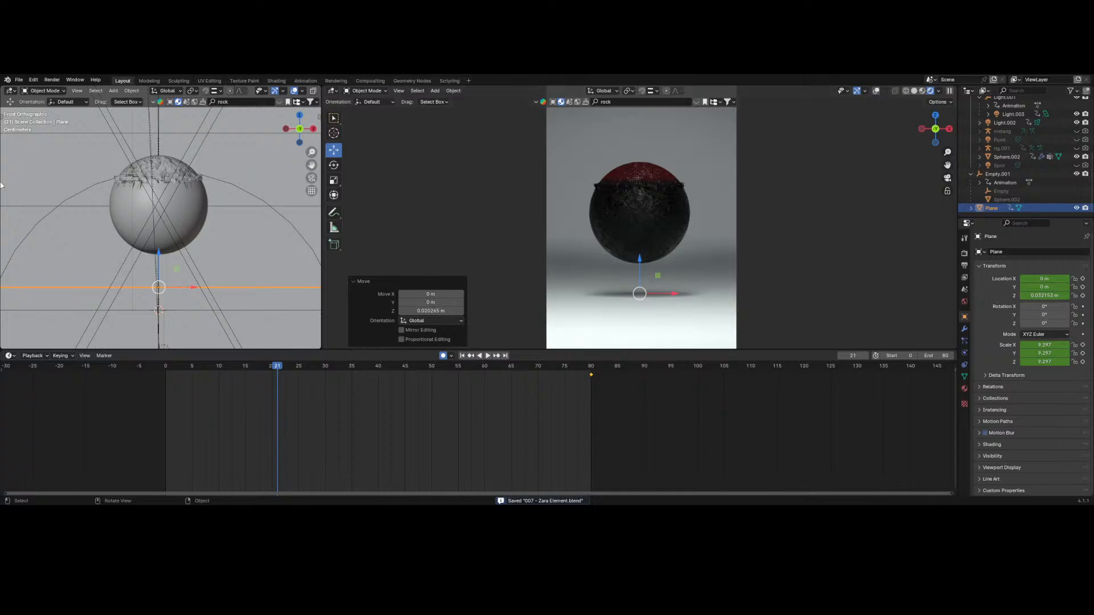
# - Open the red-jacket portrait scene and show it rendered in a 3D viewport enlarged over the reference image editor
pyautogui.click(19, 79)
pyautogui.moveTo(69, 124)
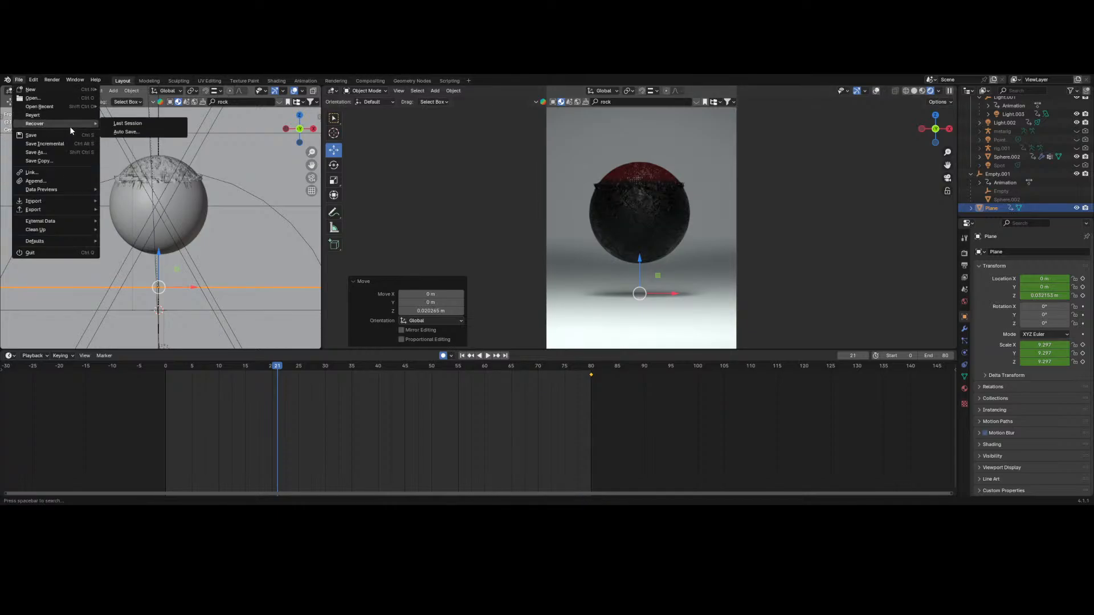
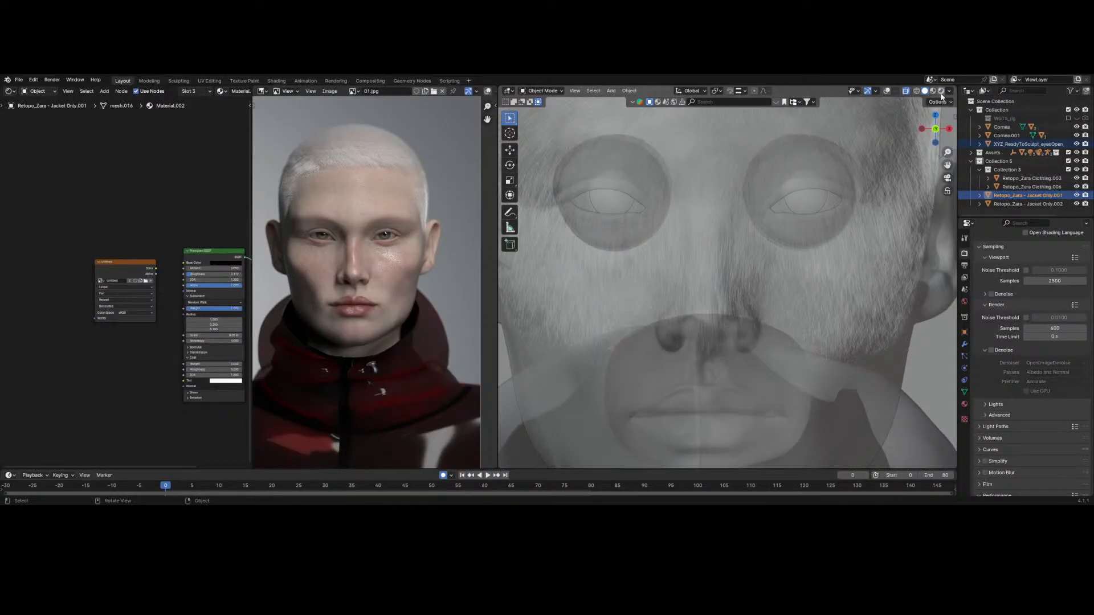
pyautogui.click(940, 91)
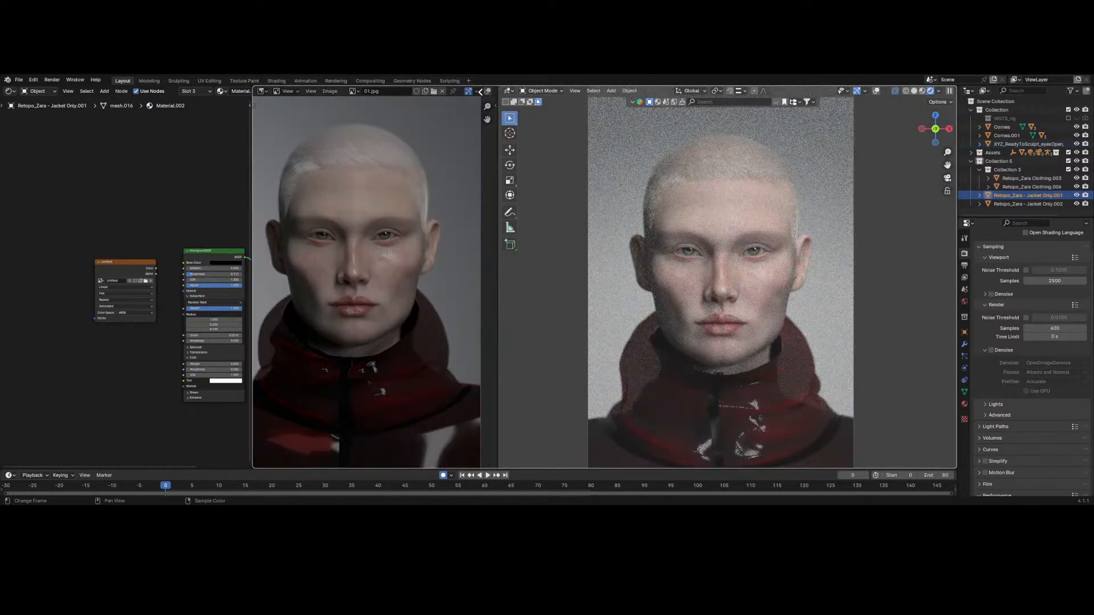
pyautogui.moveTo(482, 89); pyautogui.dragTo(399, 142)
pyautogui.scroll(1, 599, 212)
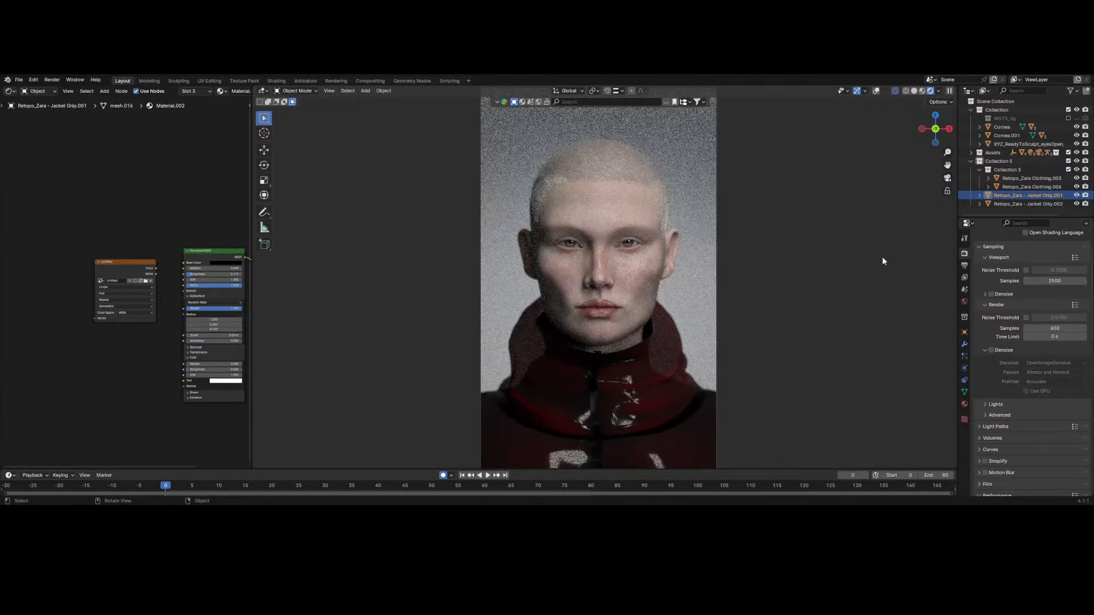
# - Set the portrait scene's colour management view transform to AgX
pyautogui.scroll(-5, 1010, 324)
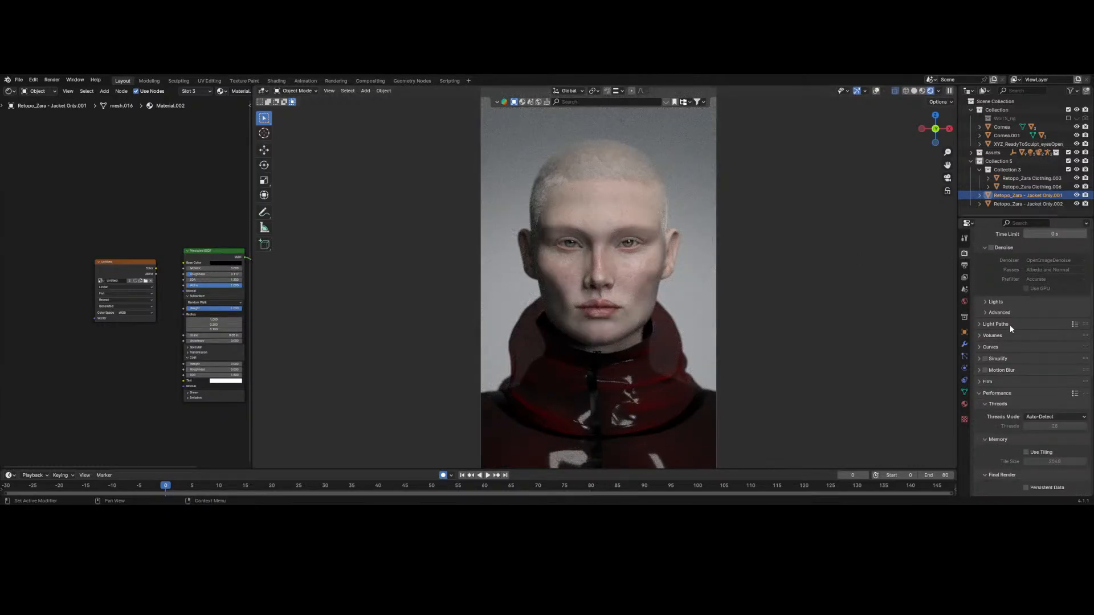
pyautogui.scroll(-8, 1009, 325)
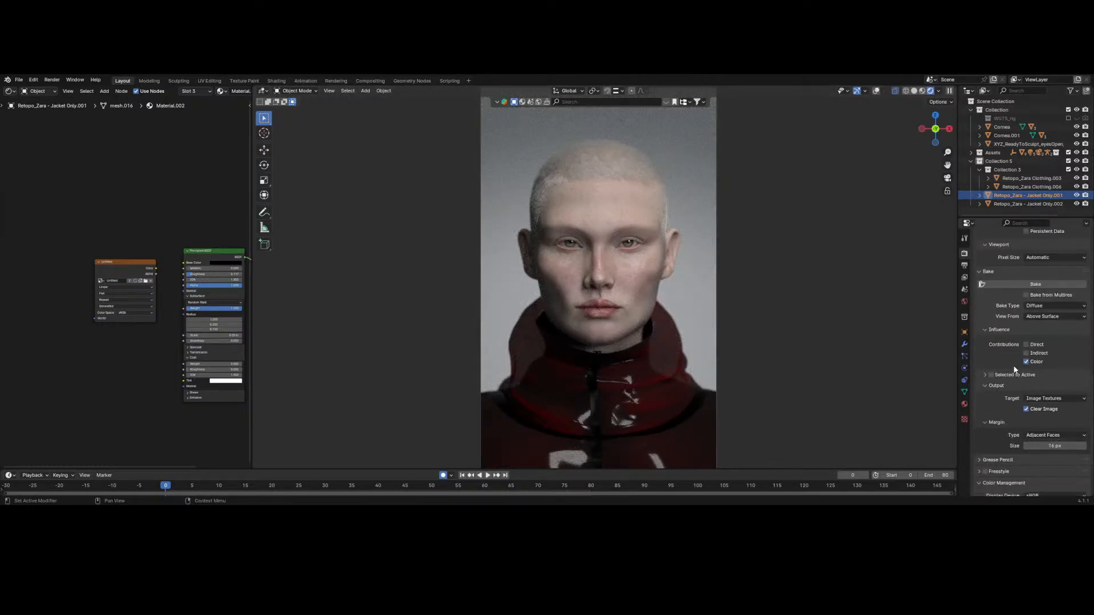
pyautogui.scroll(-2, 807, 268)
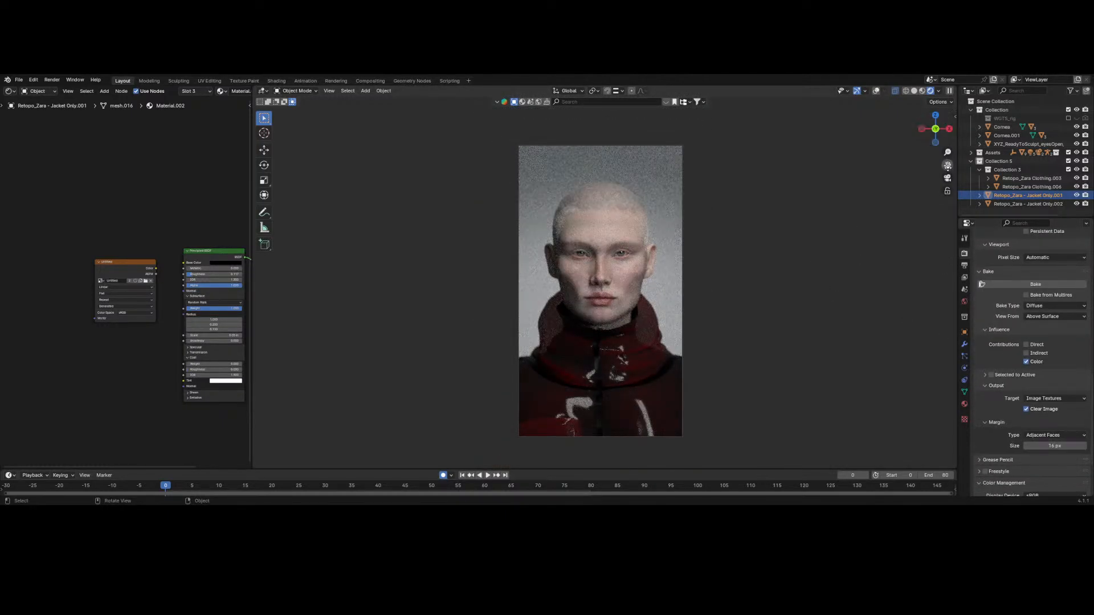
pyautogui.scroll(3, 710, 217)
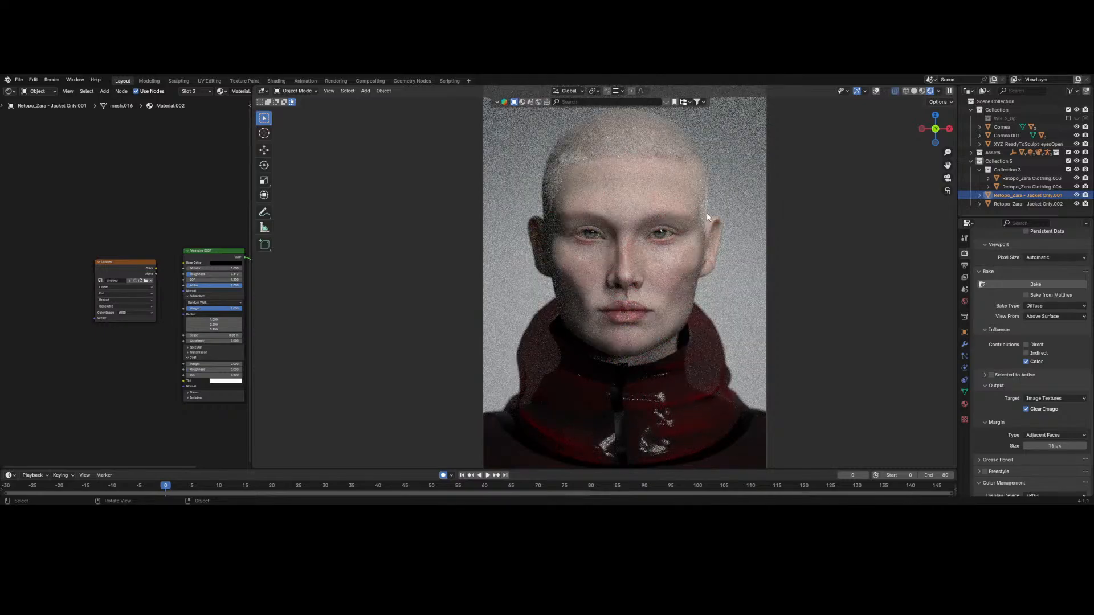
pyautogui.scroll(-4, 1078, 413)
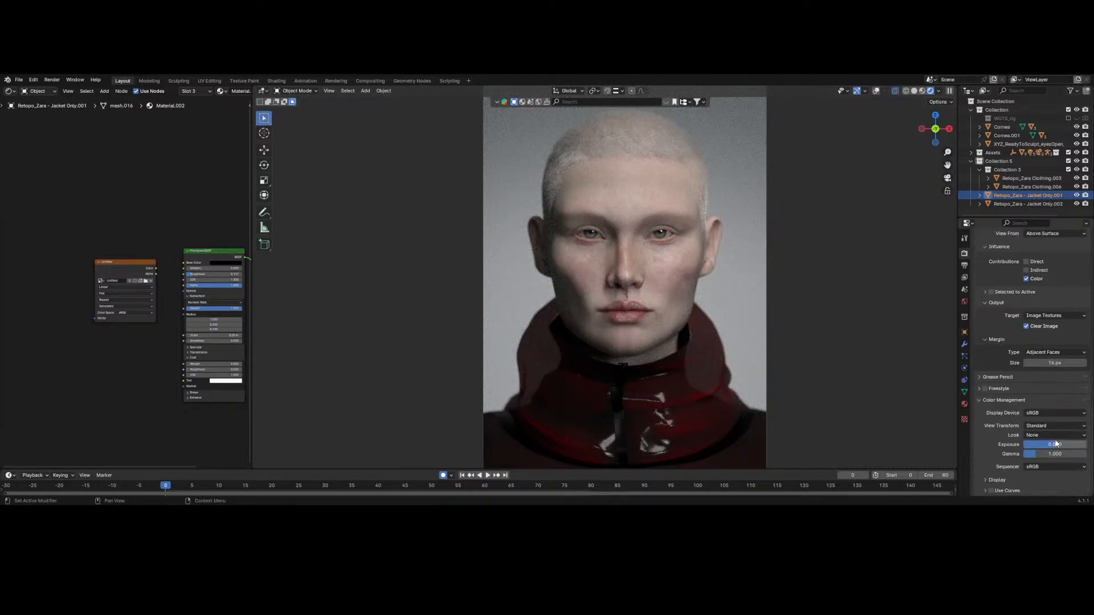
pyautogui.click(1034, 413)
pyautogui.click(1035, 414)
pyautogui.click(1035, 425)
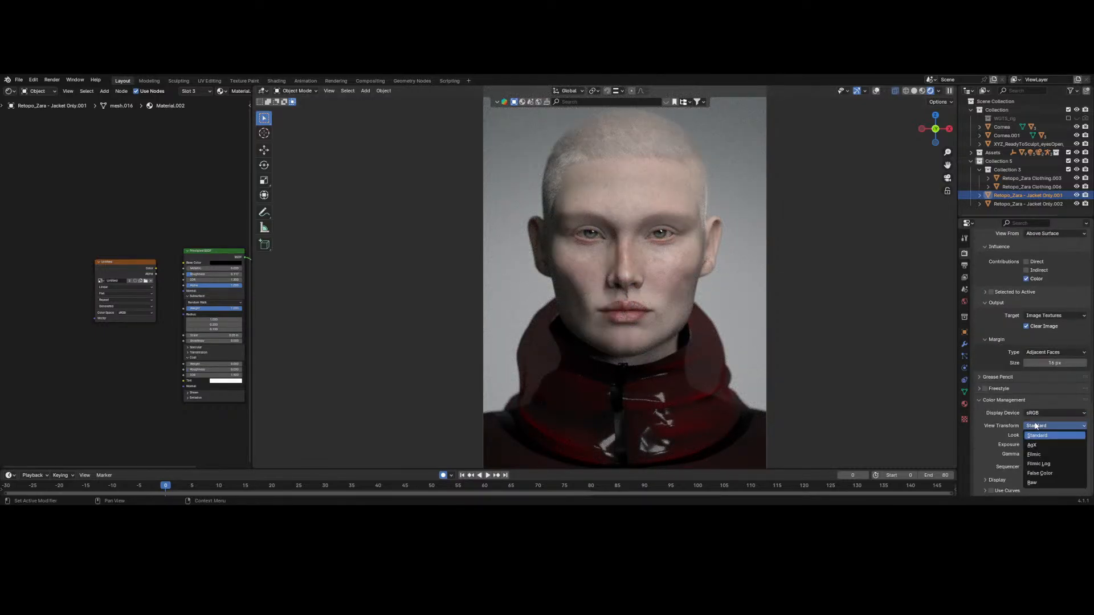
pyautogui.click(1036, 448)
# - Inspect the rendered portrait with AgX, then set the view transform back to Standard
pyautogui.scroll(-2, 707, 195)
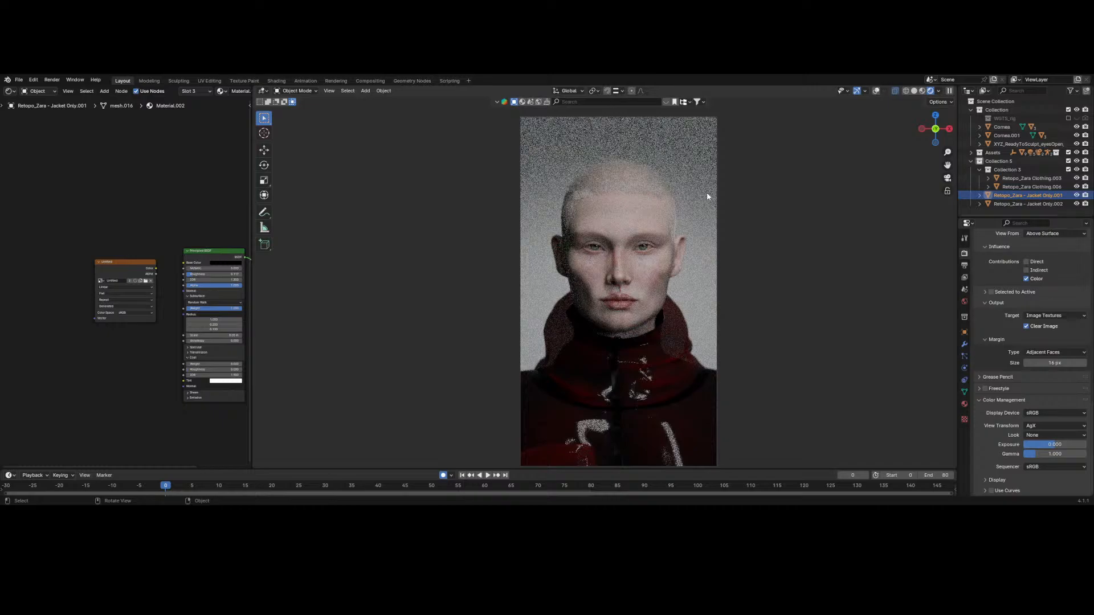
pyautogui.scroll(2, 706, 196)
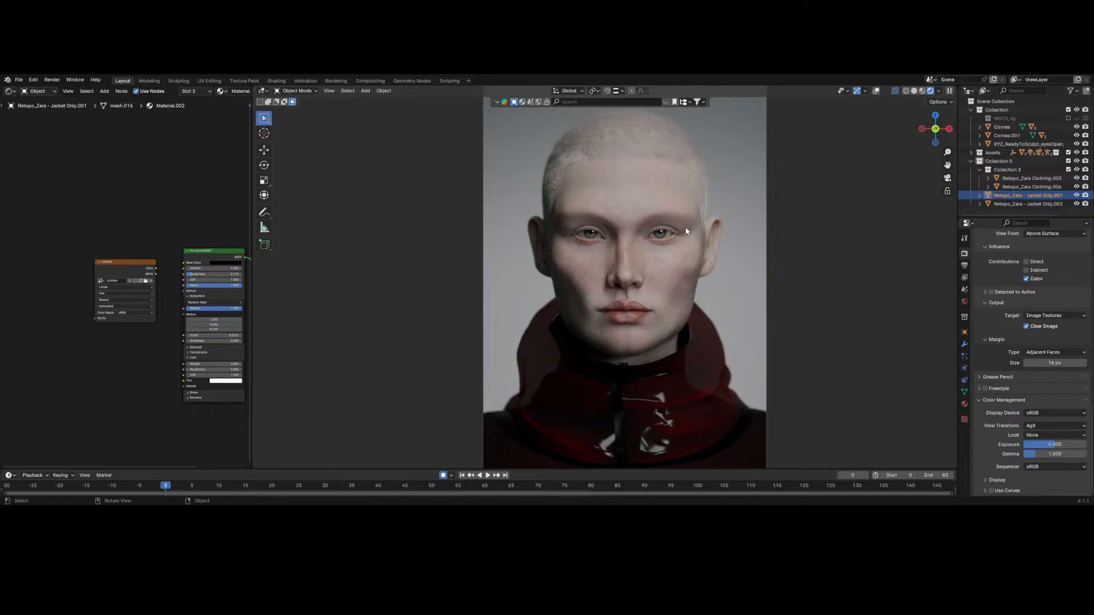
pyautogui.scroll(-2, 686, 231)
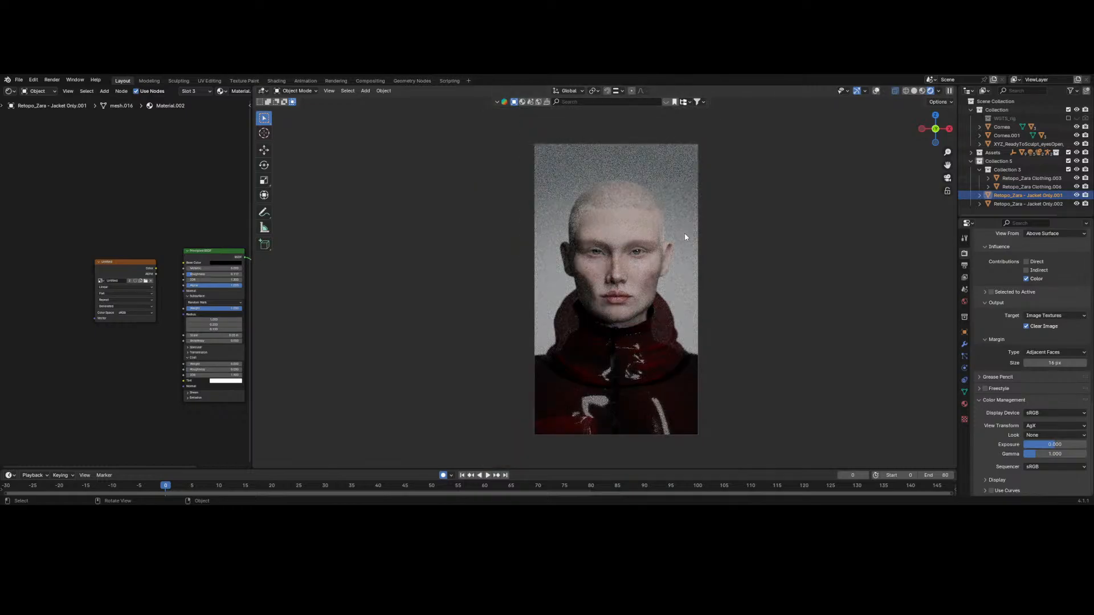
pyautogui.scroll(2, 684, 233)
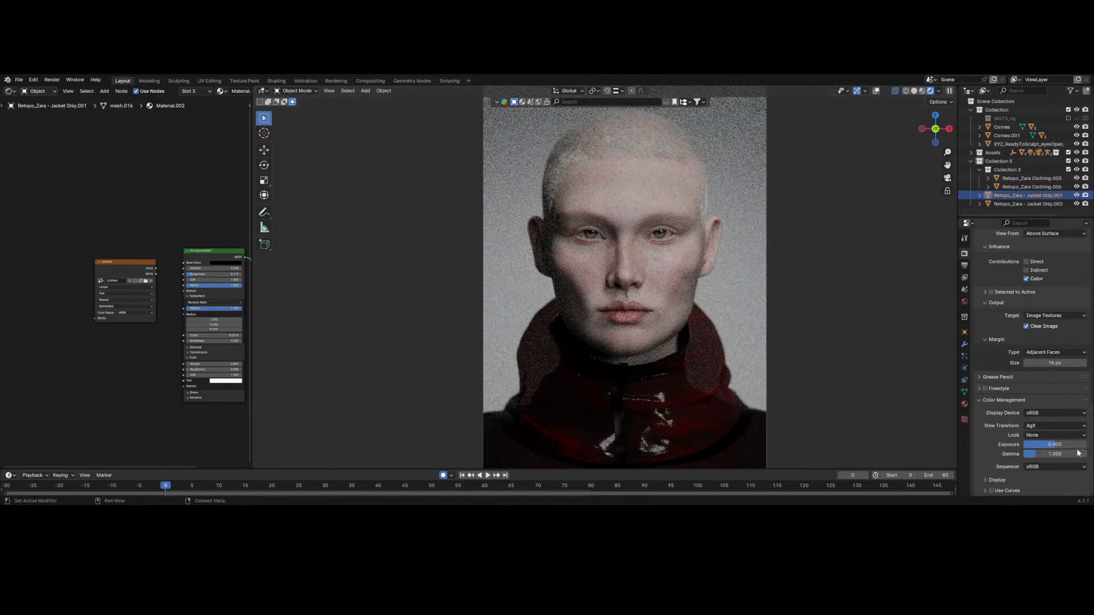
pyautogui.click(1047, 426)
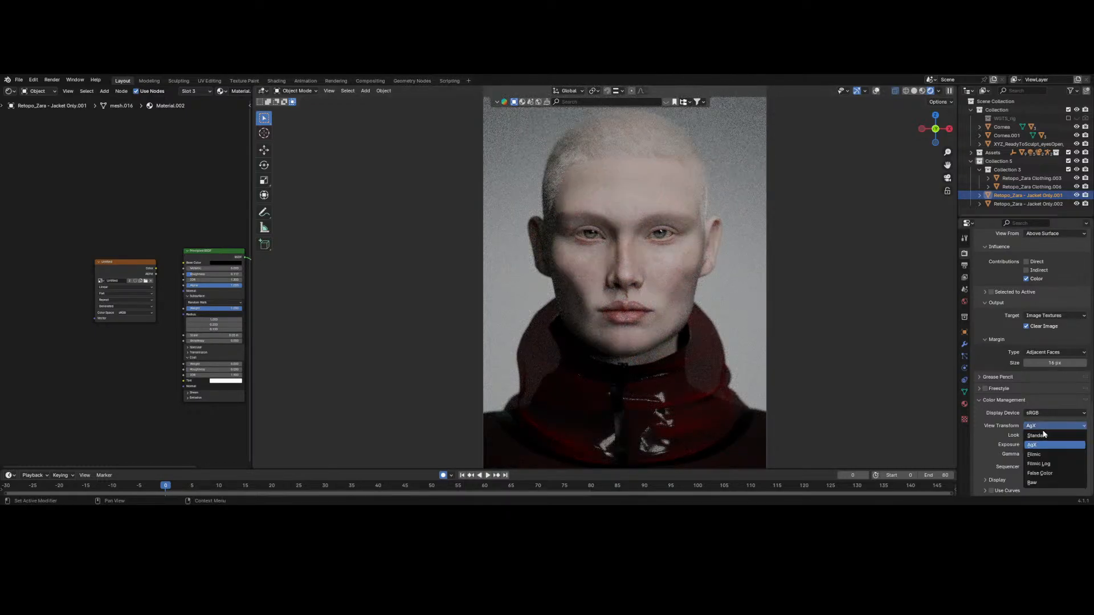
pyautogui.click(1027, 425)
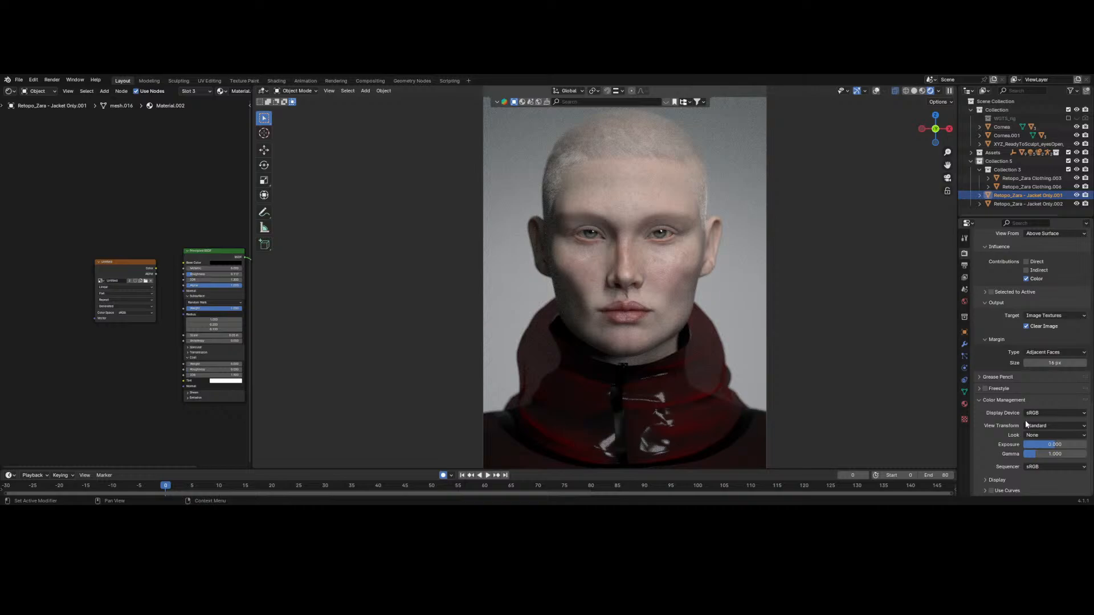